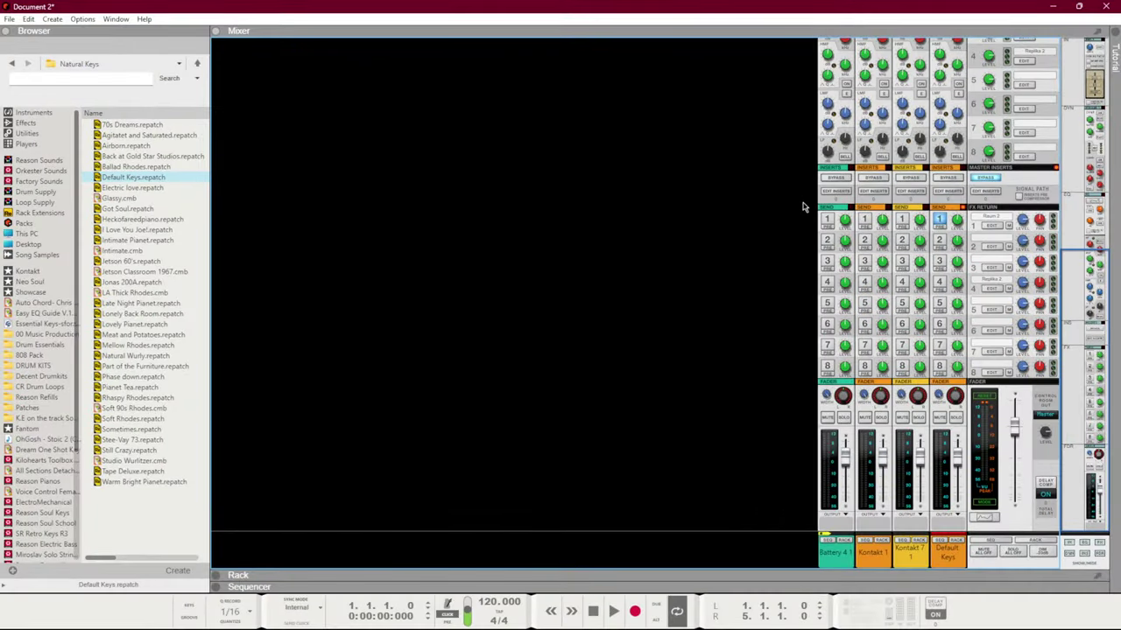
Examine the devices in the rack, from the hardware interface and Master Section down to Radical Keys
key("F6")
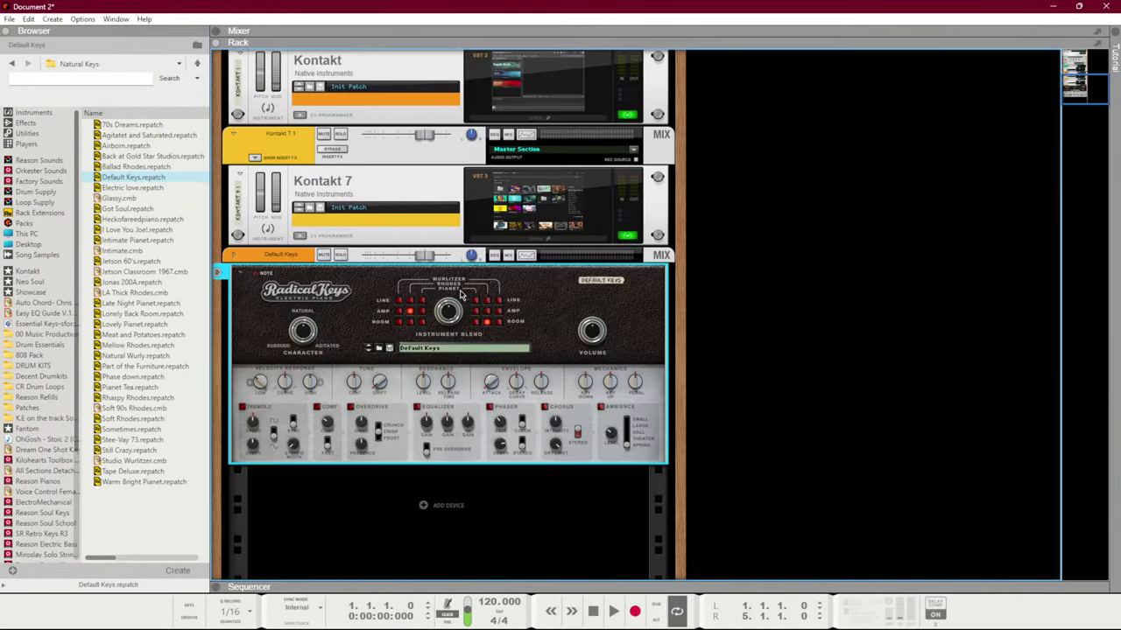
scroll(470, 289, "up", 10)
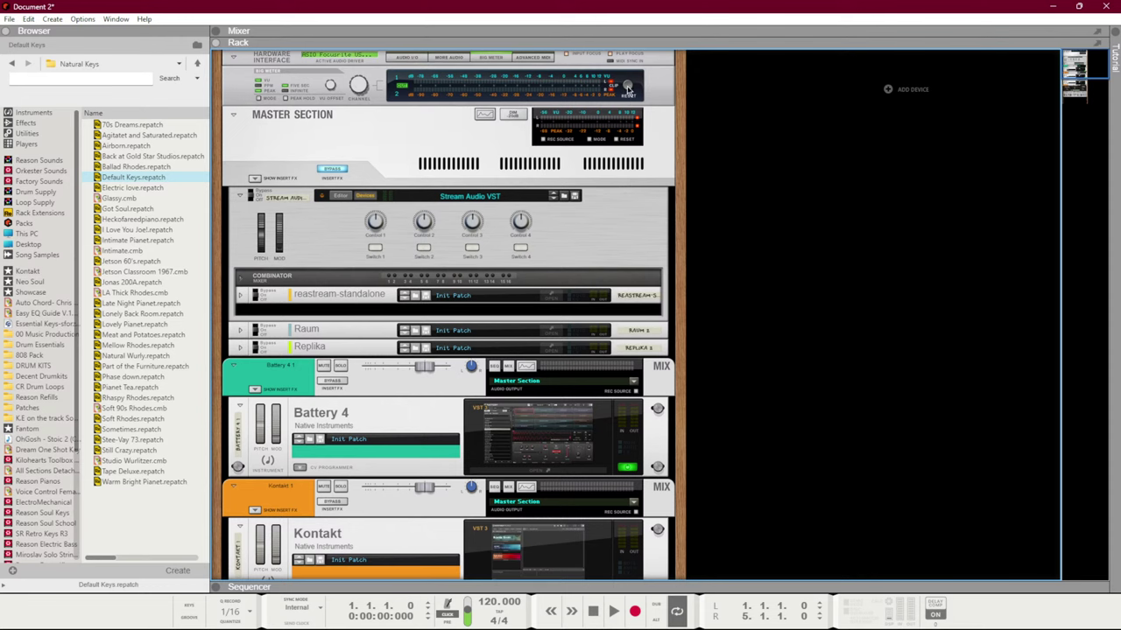
left_click(627, 89)
scroll(520, 271, "down", 2)
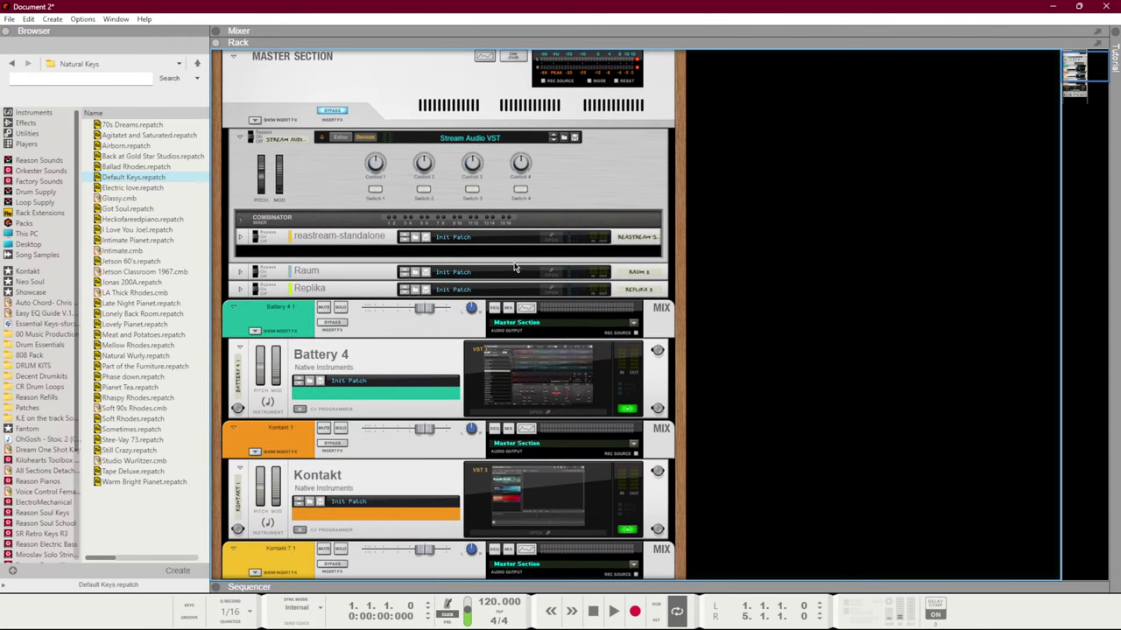
scroll(511, 244, "up", 2)
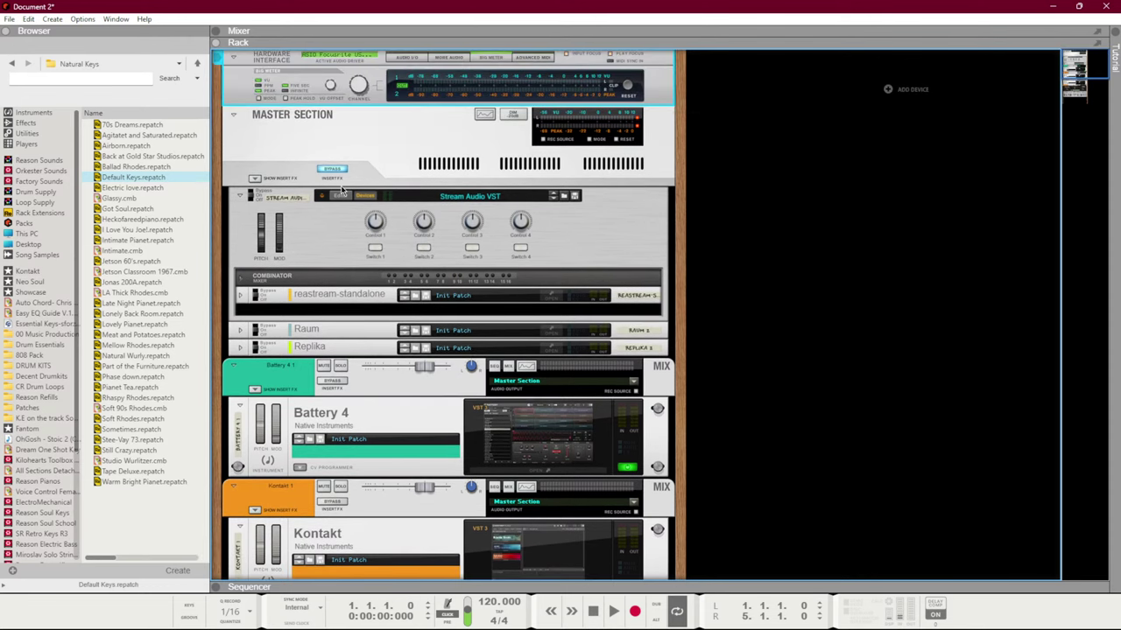
scroll(341, 188, "down", 10)
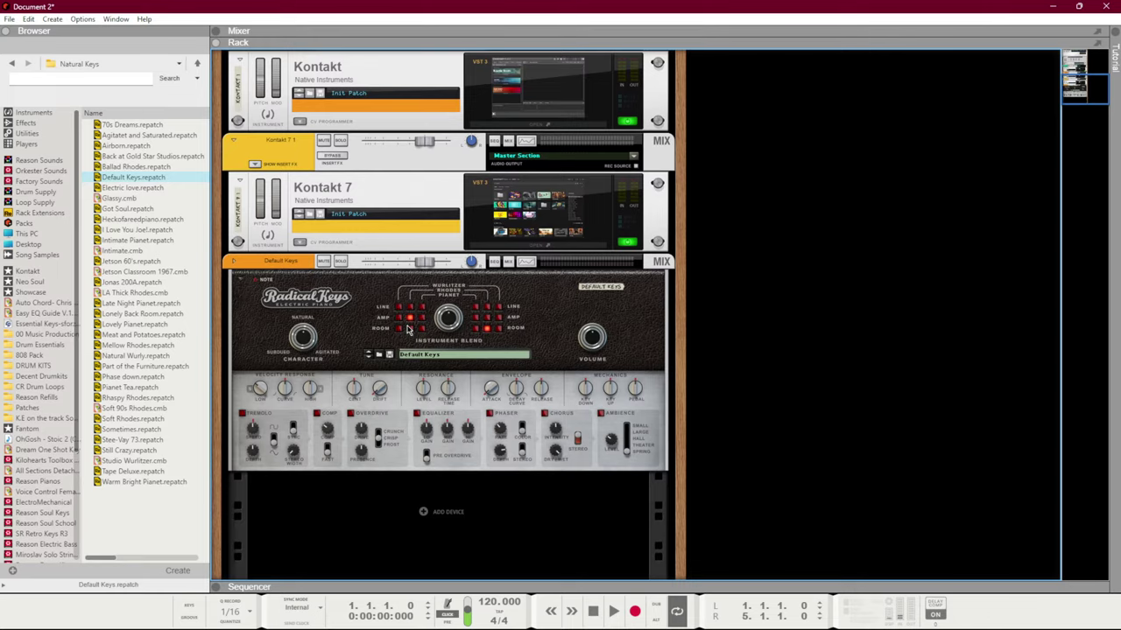
scroll(403, 330, "up", 6)
scroll(407, 330, "up", 5)
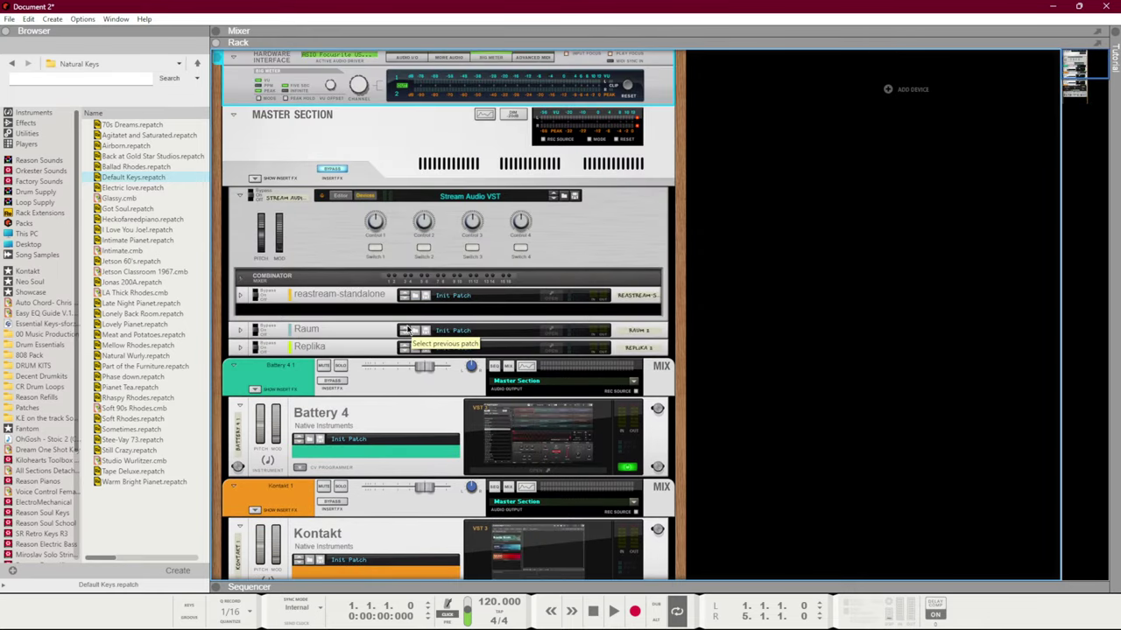
In the sequencer view, search the instruments for "drums" and add the Umpf drum device as a new track below Default Keys
key("F7")
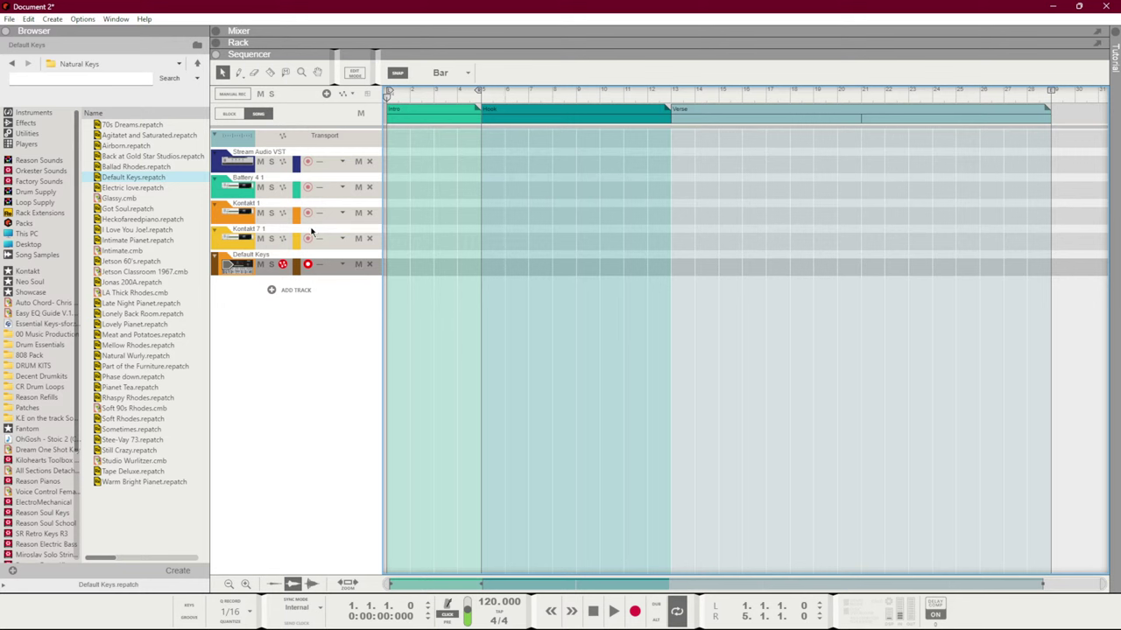
left_click(18, 113)
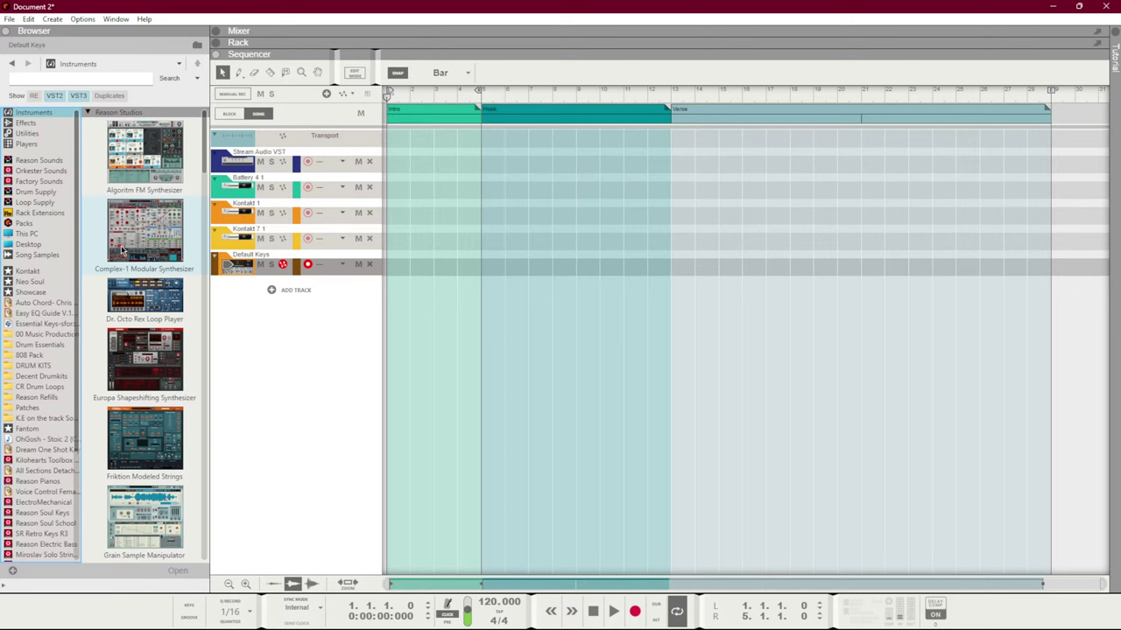
scroll(131, 241, "down", 4)
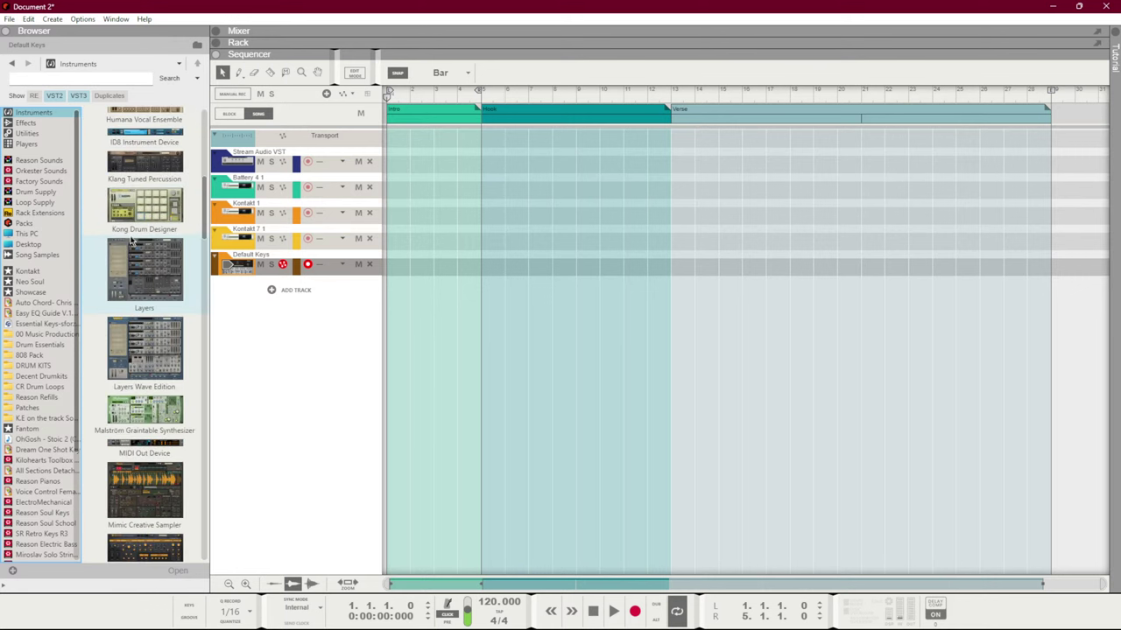
left_click(108, 81)
type("d")
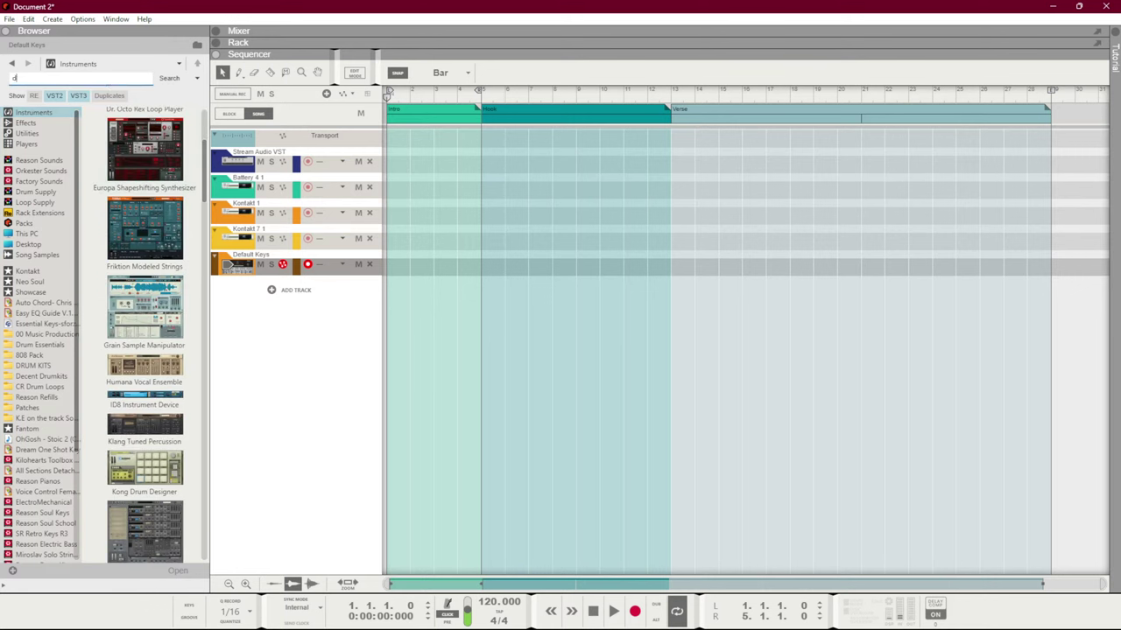
type("rums")
key("Return")
left_click_drag(125, 151, 285, 310)
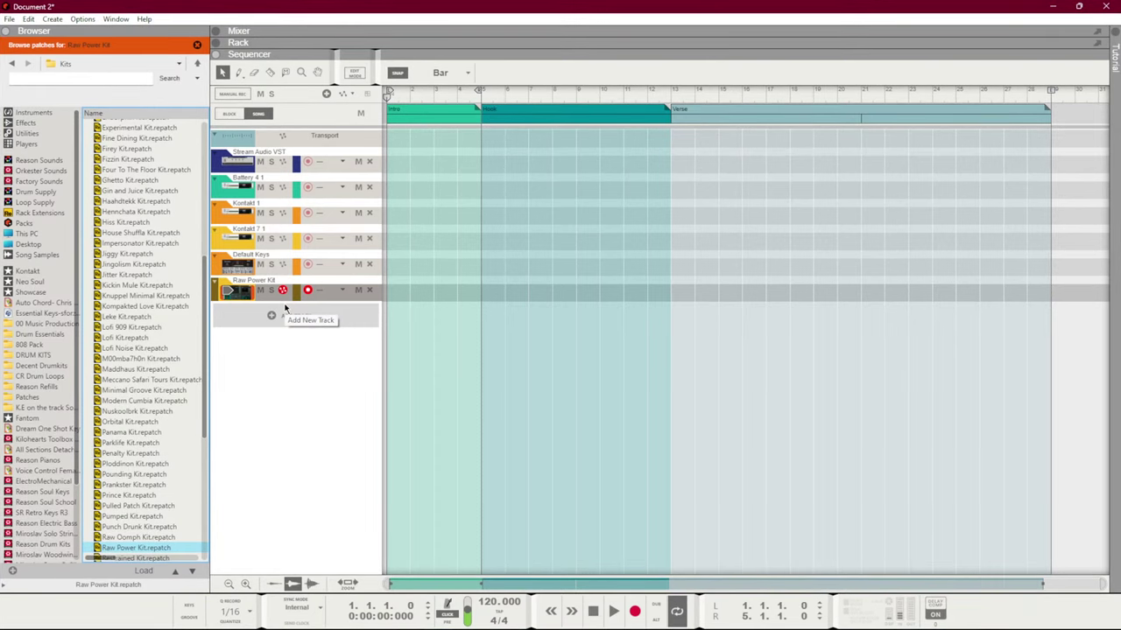
Add a Redrum drum machine from the instruments to the rack, directly below the Umpf device
key("F6")
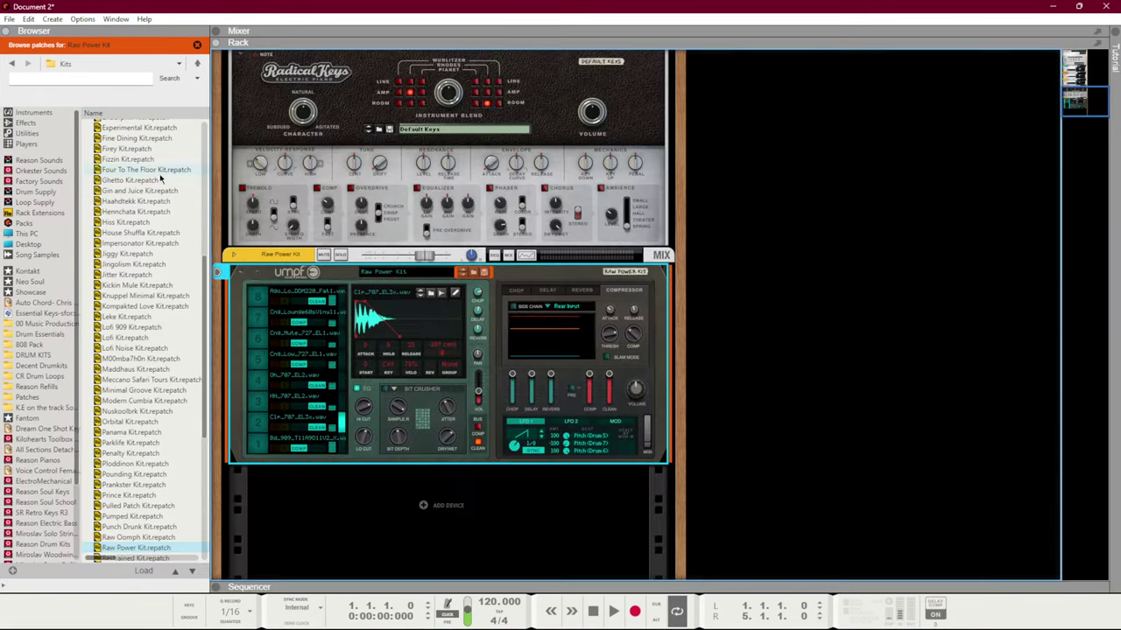
left_click(26, 113)
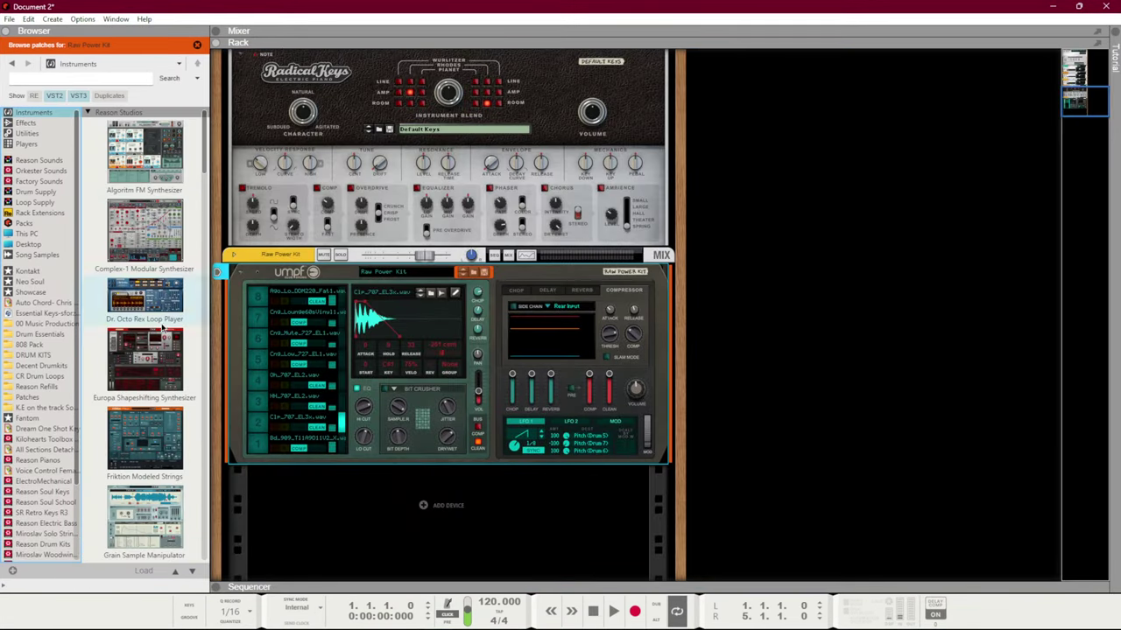
scroll(140, 333, "down", 10)
mouse_move(144, 385)
left_mouse_down()
mouse_move(363, 510)
mouse_move(320, 483)
left_mouse_up()
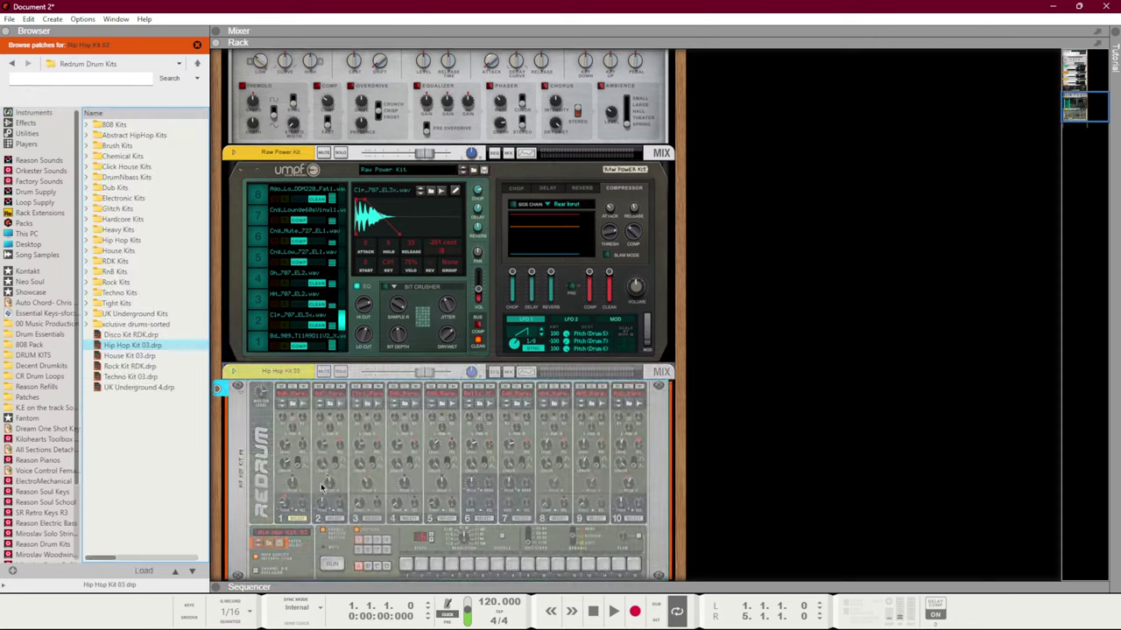
Add the Analog Lab V plugin from the instruments to the empty rack space below the Redrum
left_click(50, 115)
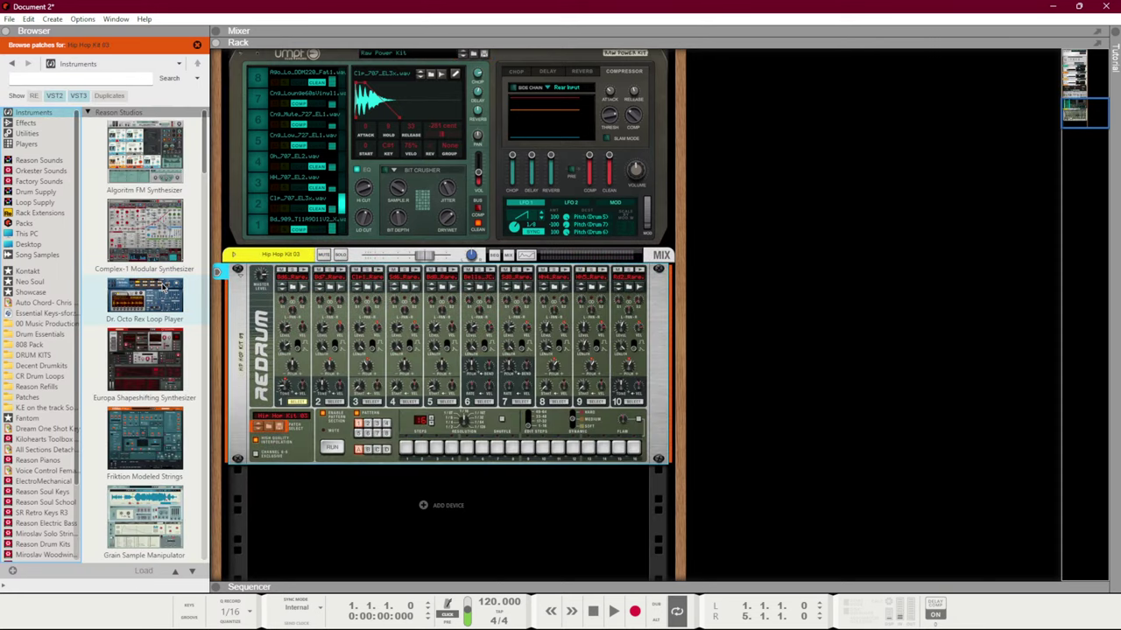
scroll(165, 283, "down", 10)
scroll(165, 283, "down", 10)
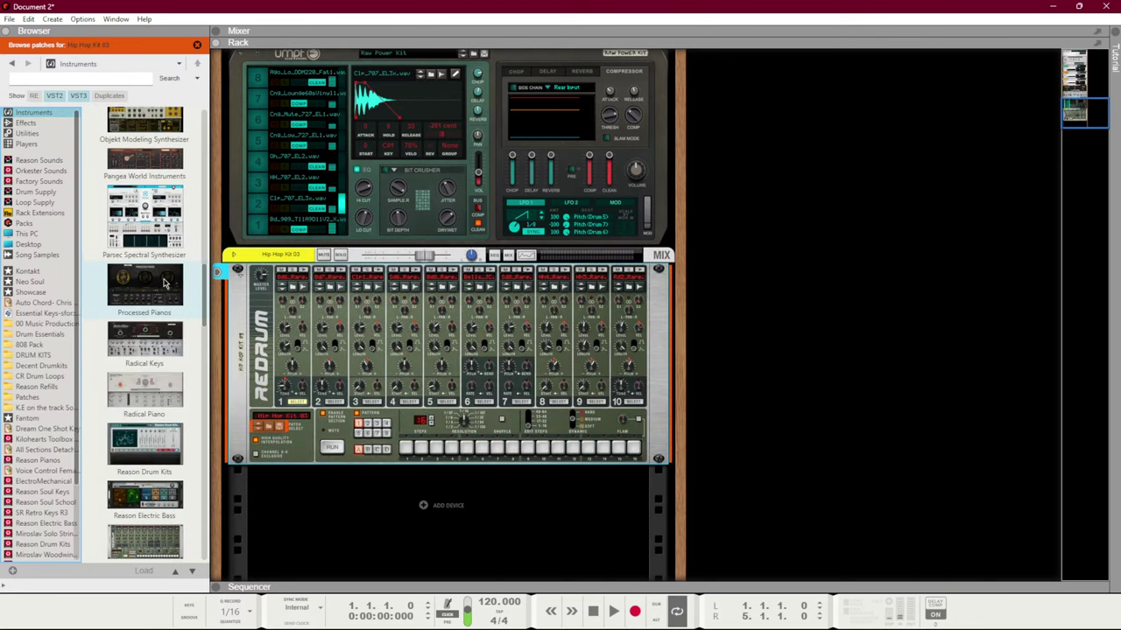
scroll(165, 283, "down", 3)
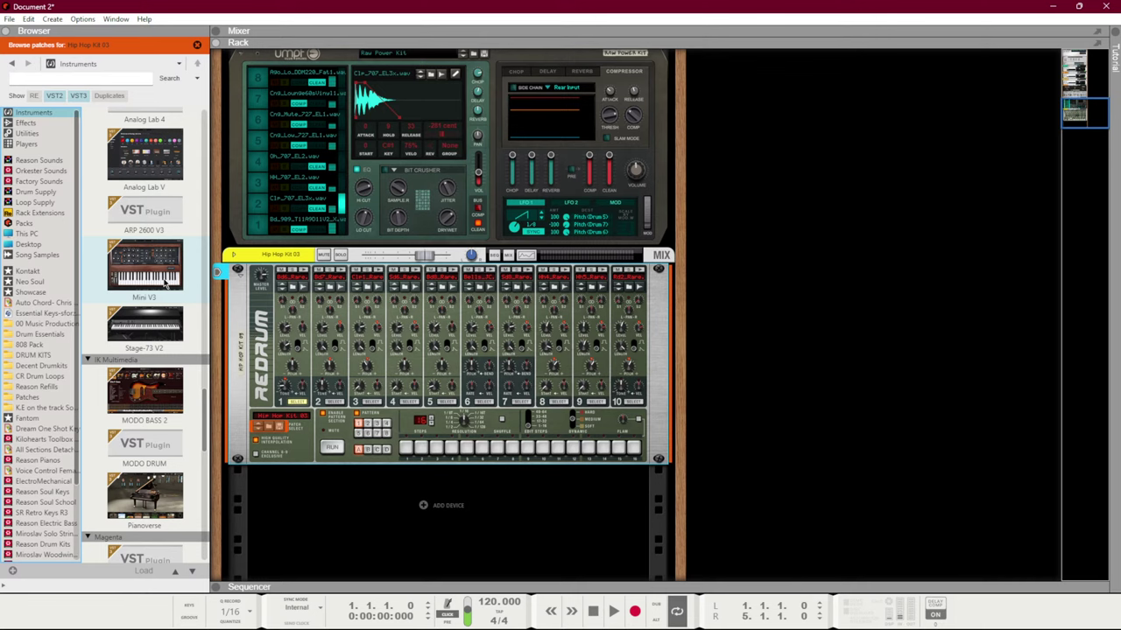
scroll(165, 283, "up", 3)
mouse_move(151, 179)
left_mouse_down()
mouse_move(201, 291)
mouse_move(359, 552)
left_mouse_up()
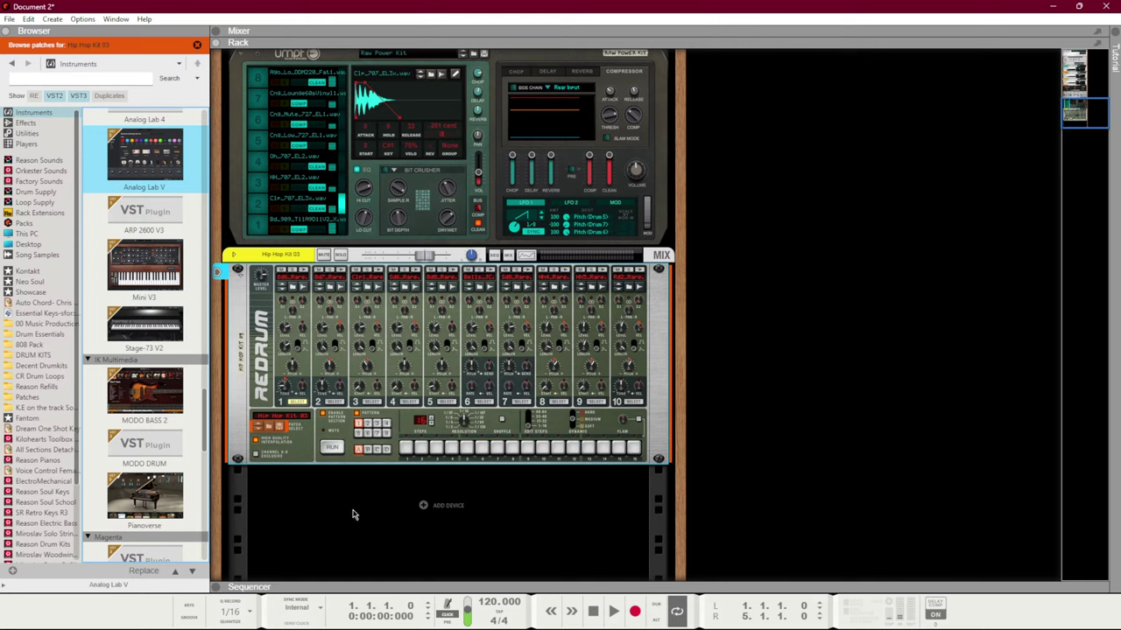
scroll(366, 512, "down", 2)
Load the electric piano preset 1973 Med. Amped Suitcase EP in Analog Lab V and close the plugin window
left_click(492, 444)
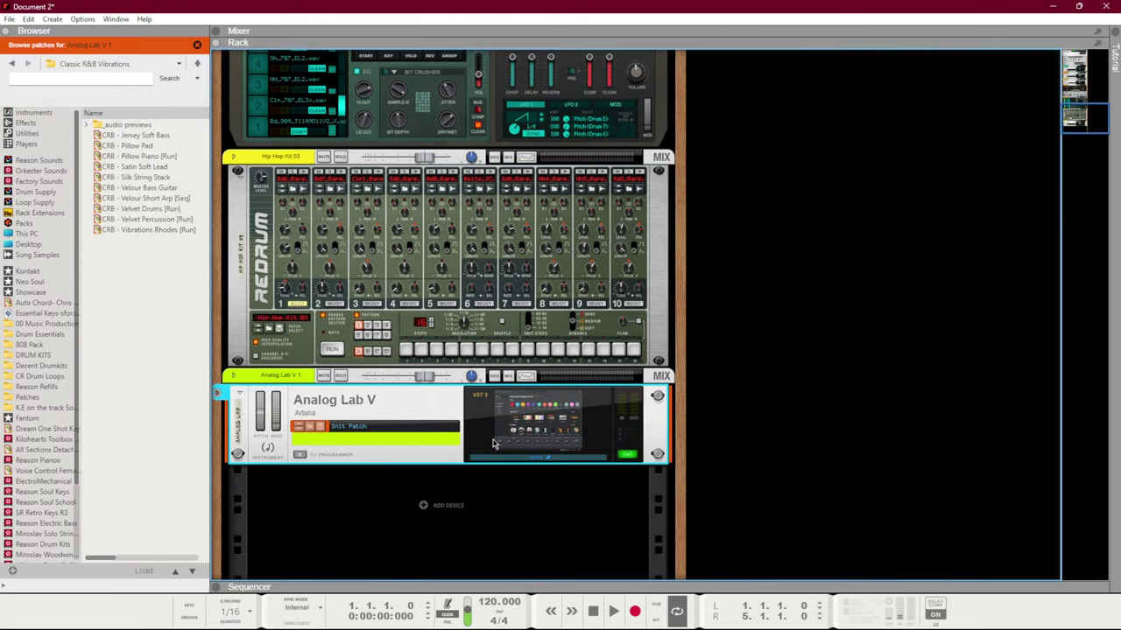
left_click(495, 442)
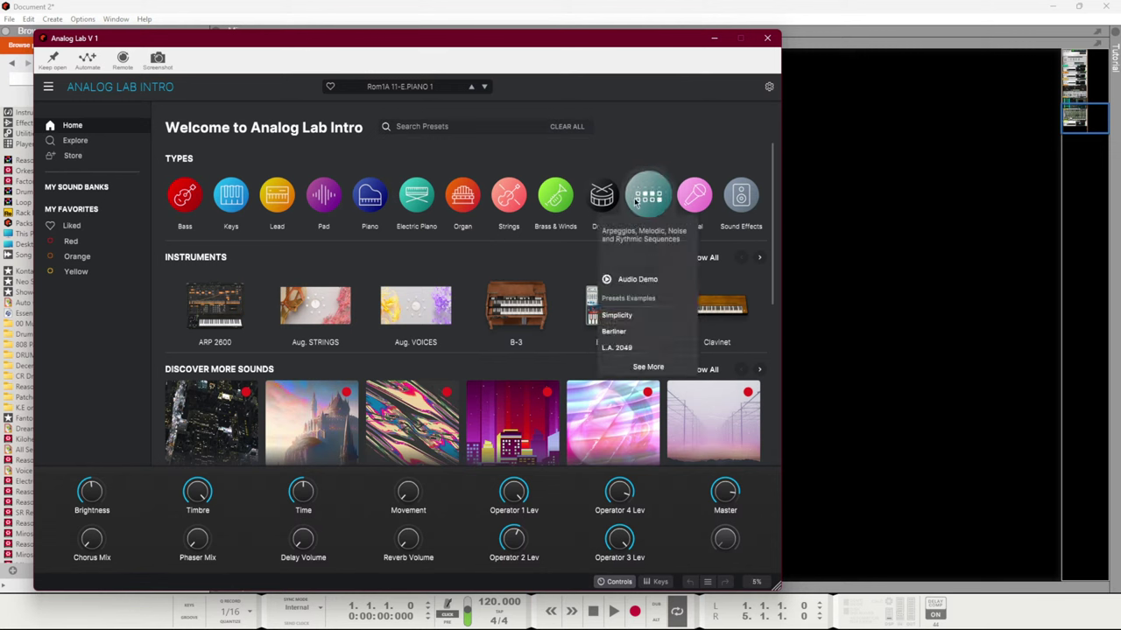
left_click(410, 201)
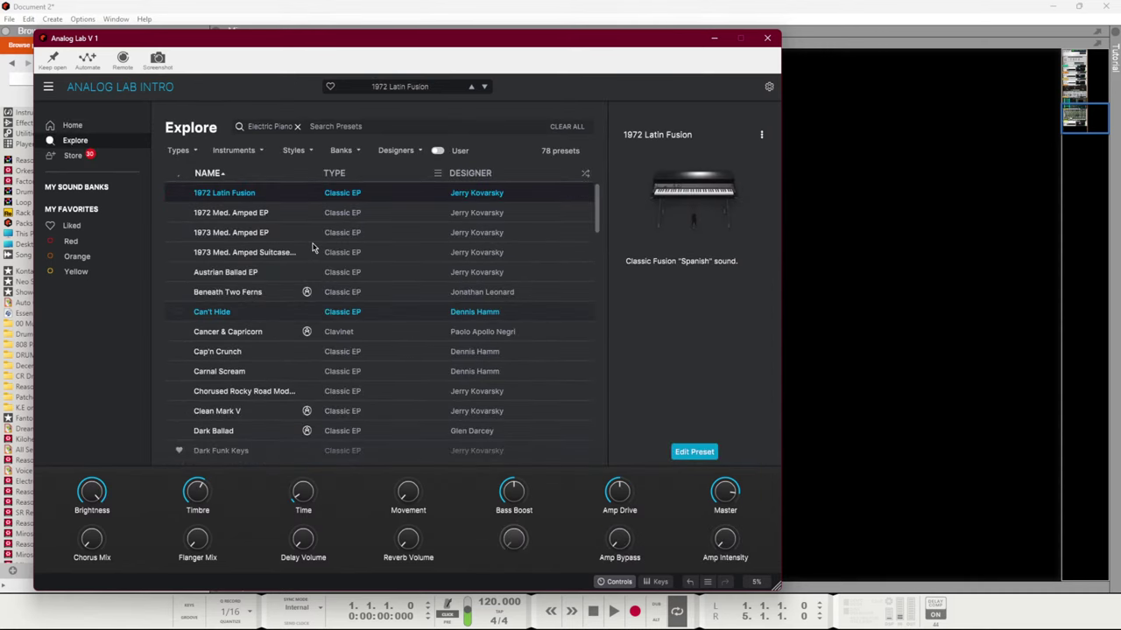
left_click(344, 254)
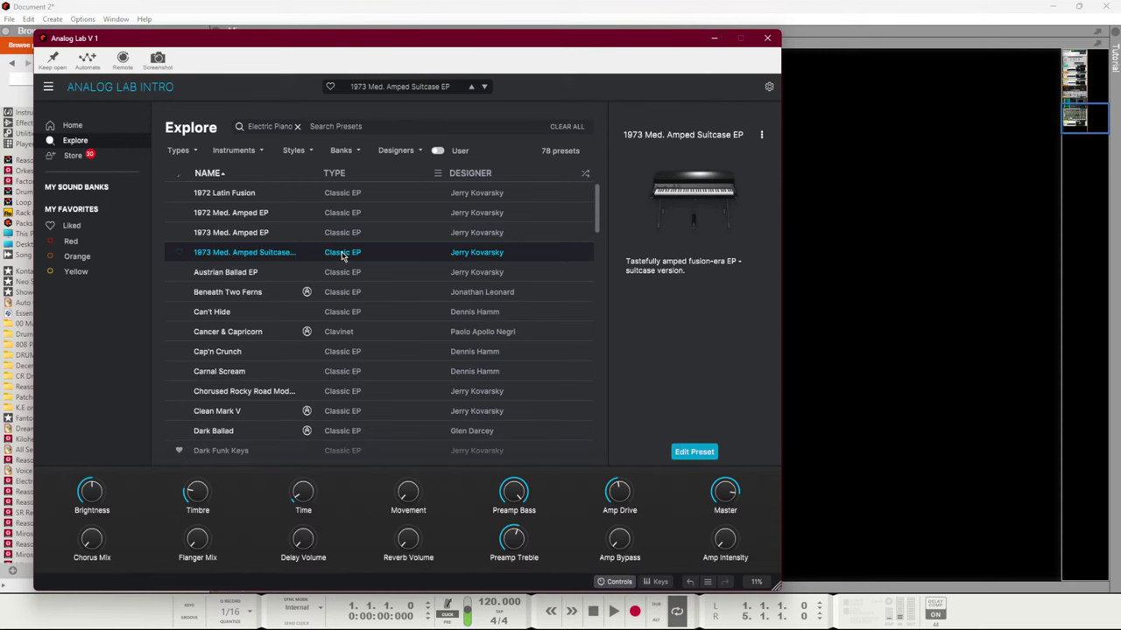
mouse_move(632, 303)
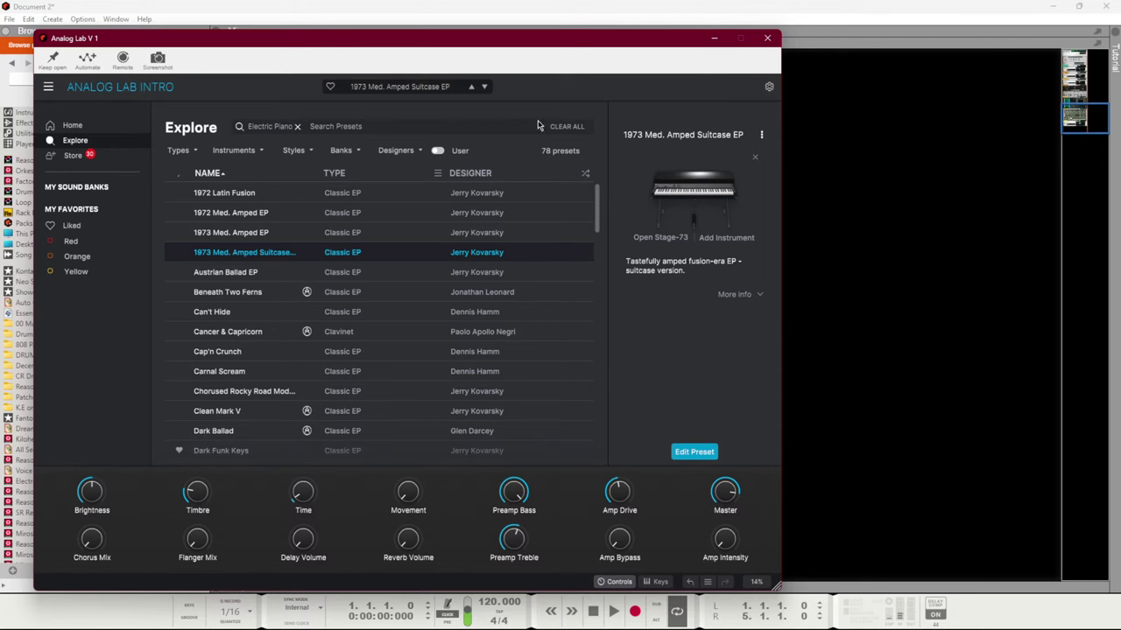
left_click(767, 38)
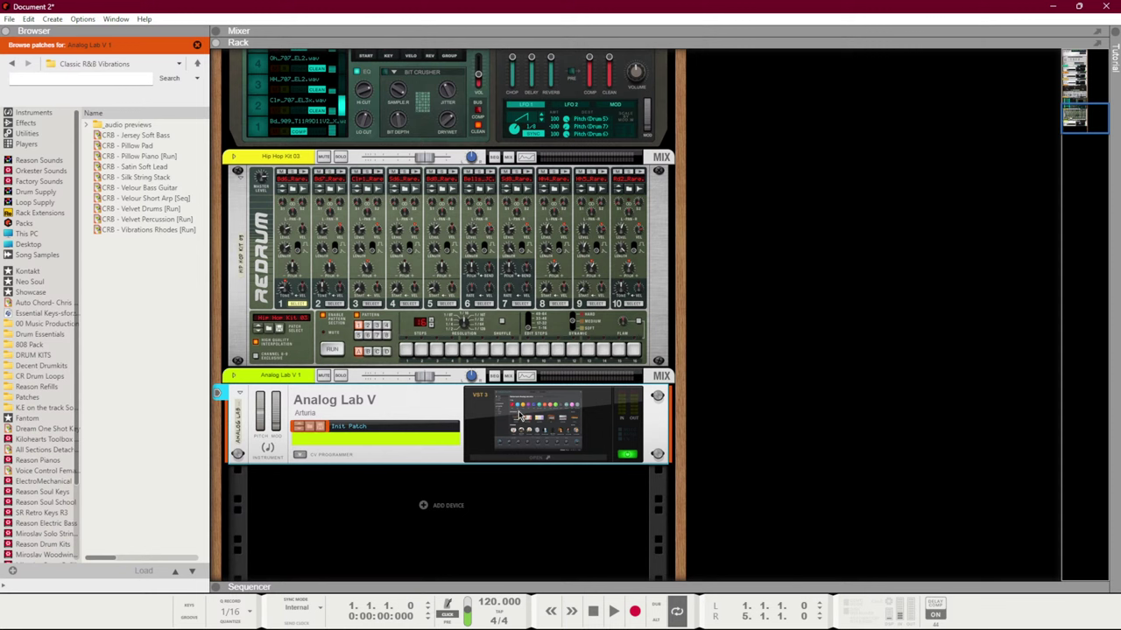
Save the Analog Lab V patch as "Rhodes Analog 5" in the Patches folder of 00 Music Production
left_click(320, 428)
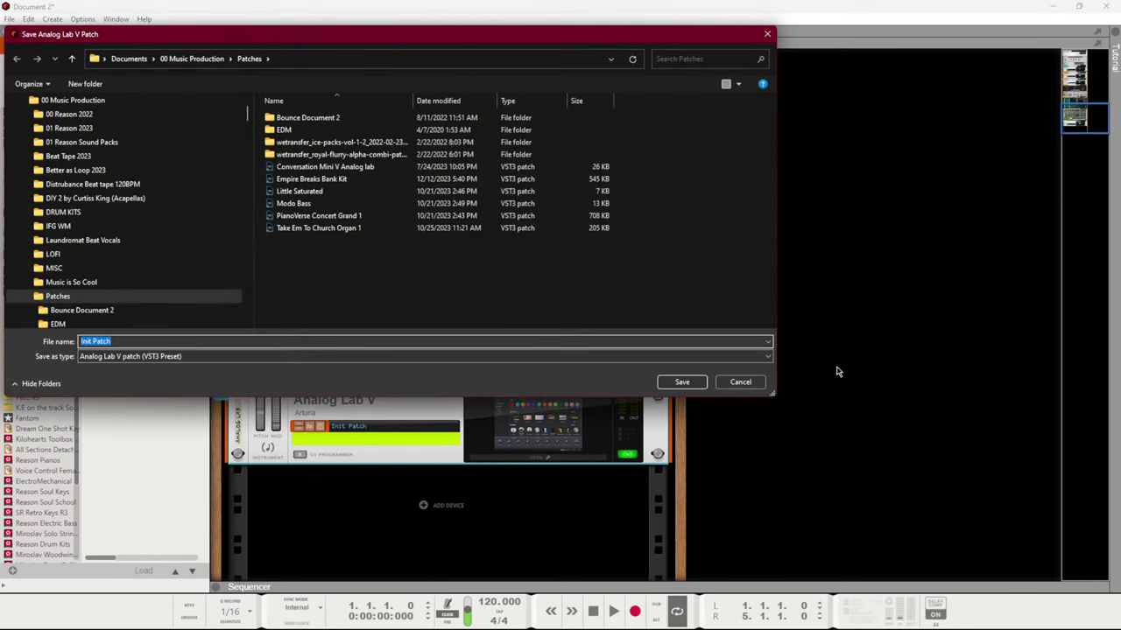
type("R")
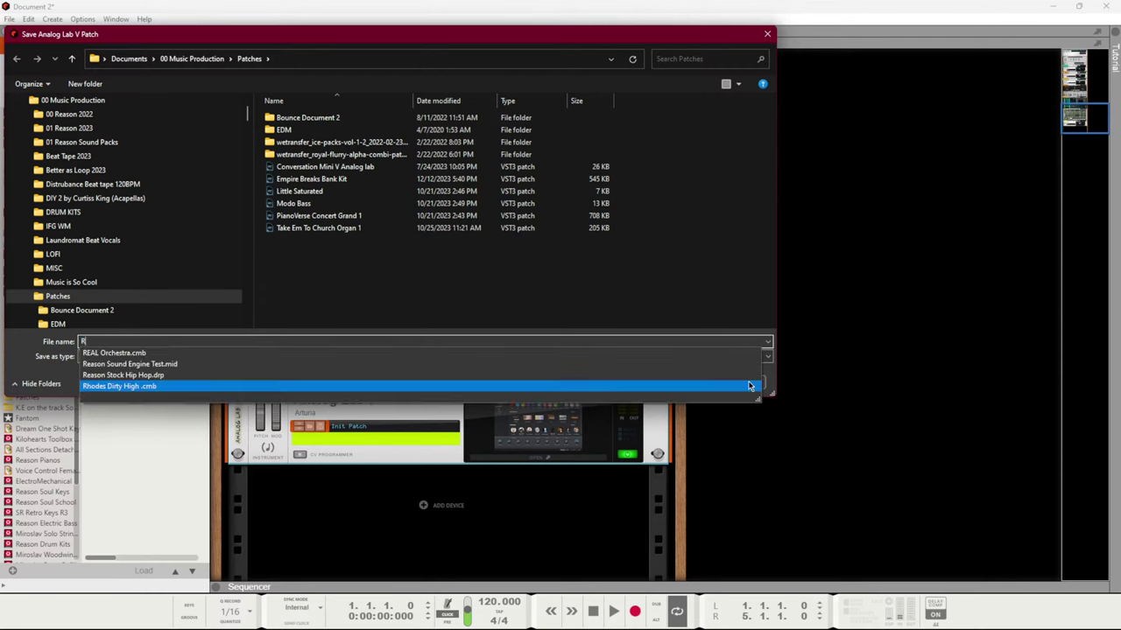
type("hodes Analog 5")
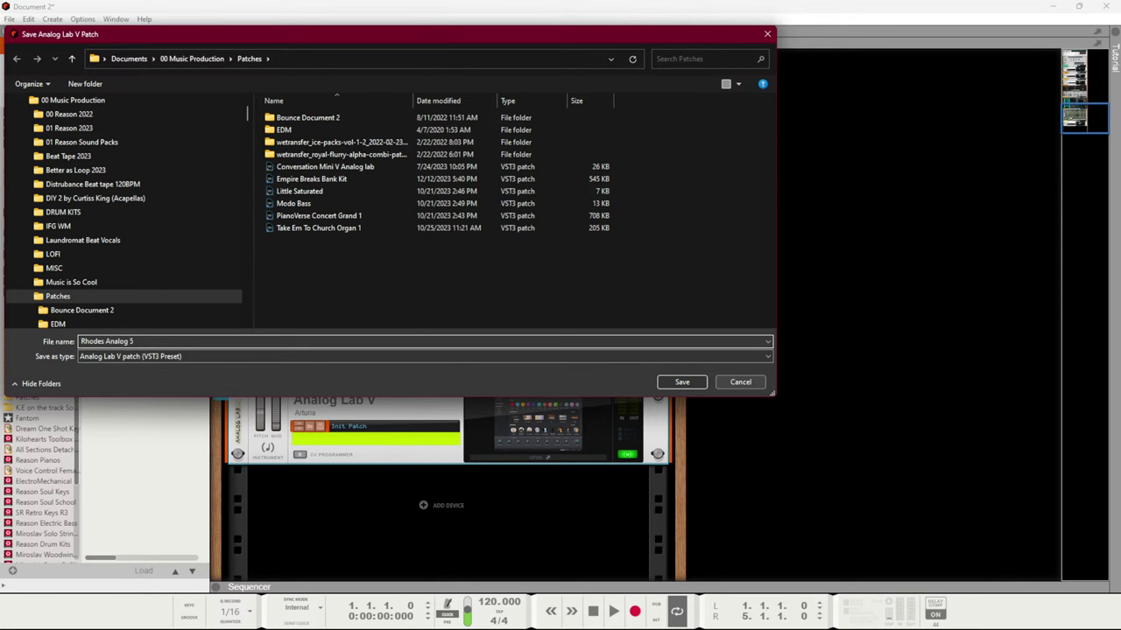
key("Return")
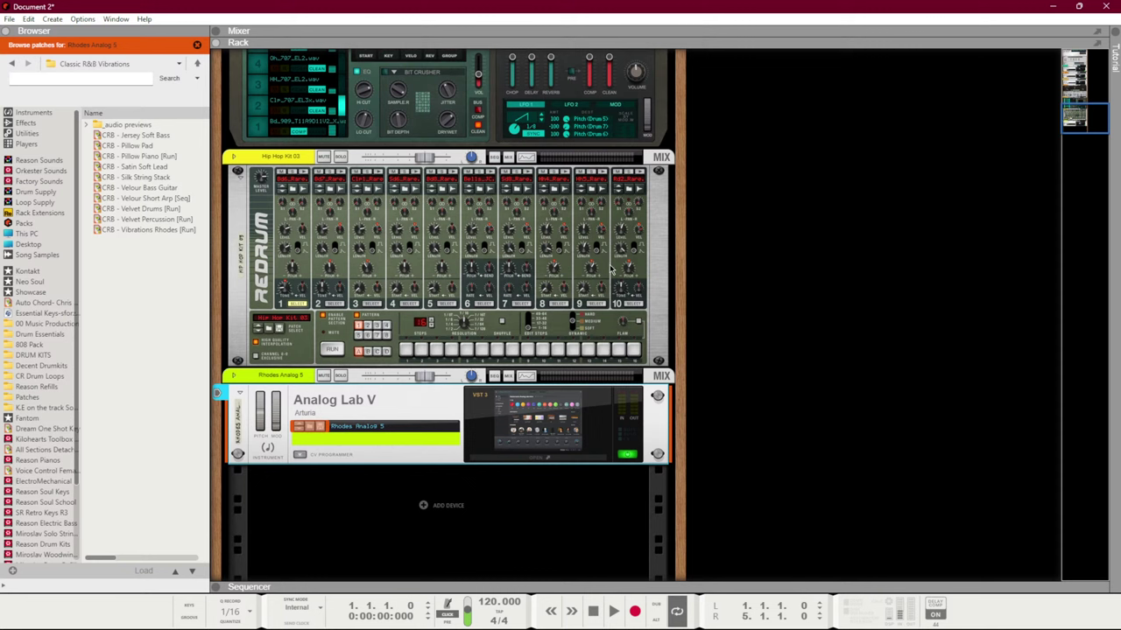
Create a favorites list named "Analog Lab 5" in the browser and place it directly below Neo Soul
left_click(55, 325)
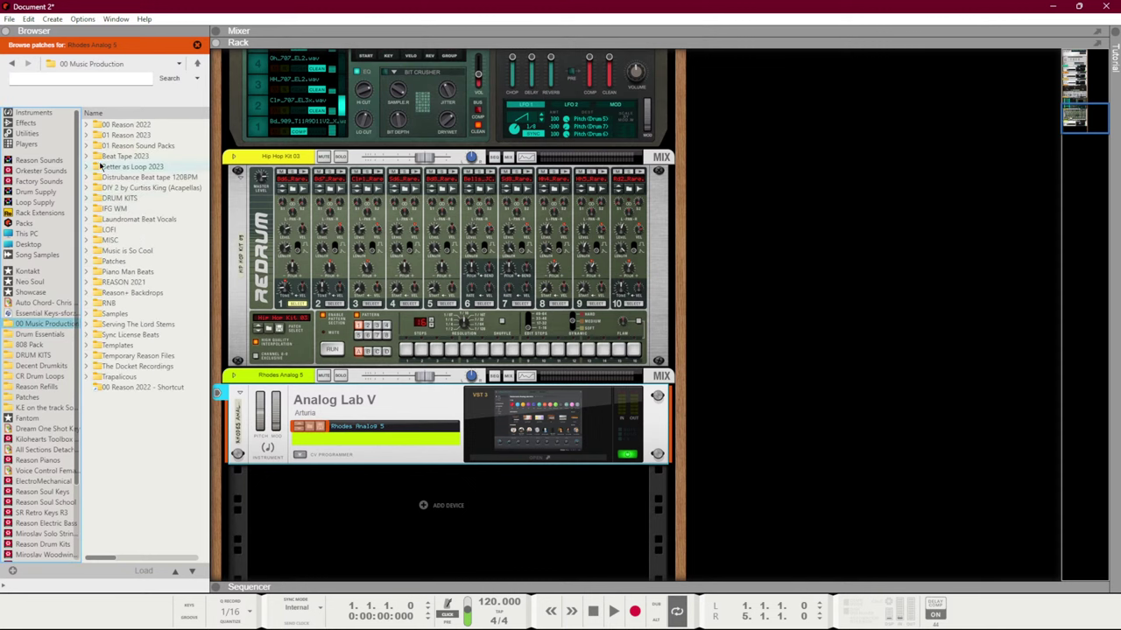
left_click(12, 570)
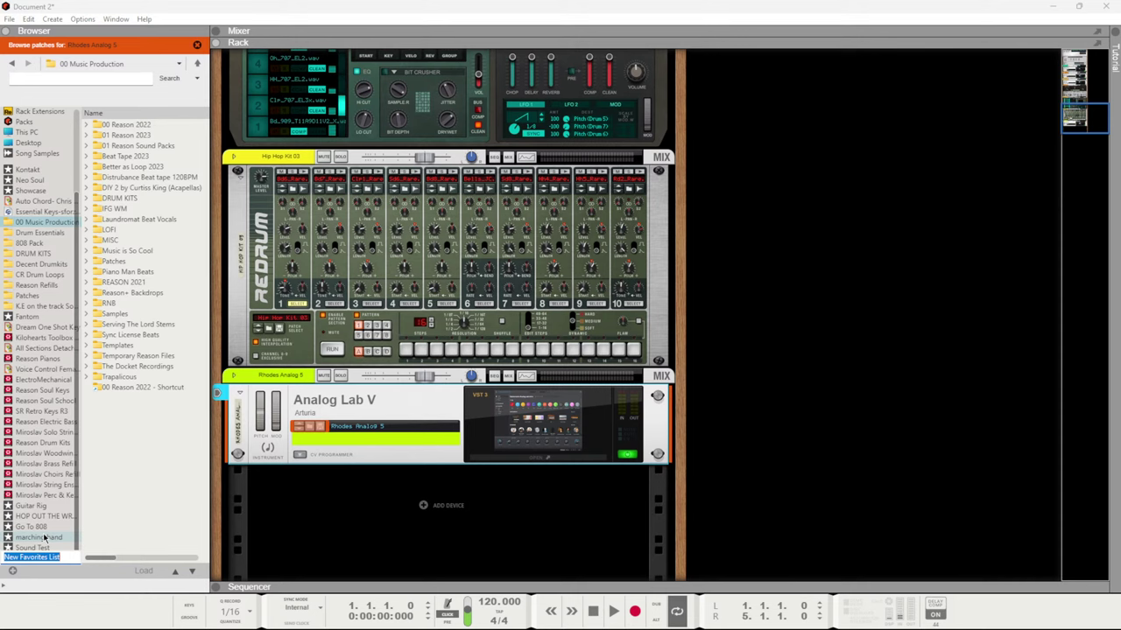
type("Analog Lab 5")
key("Return")
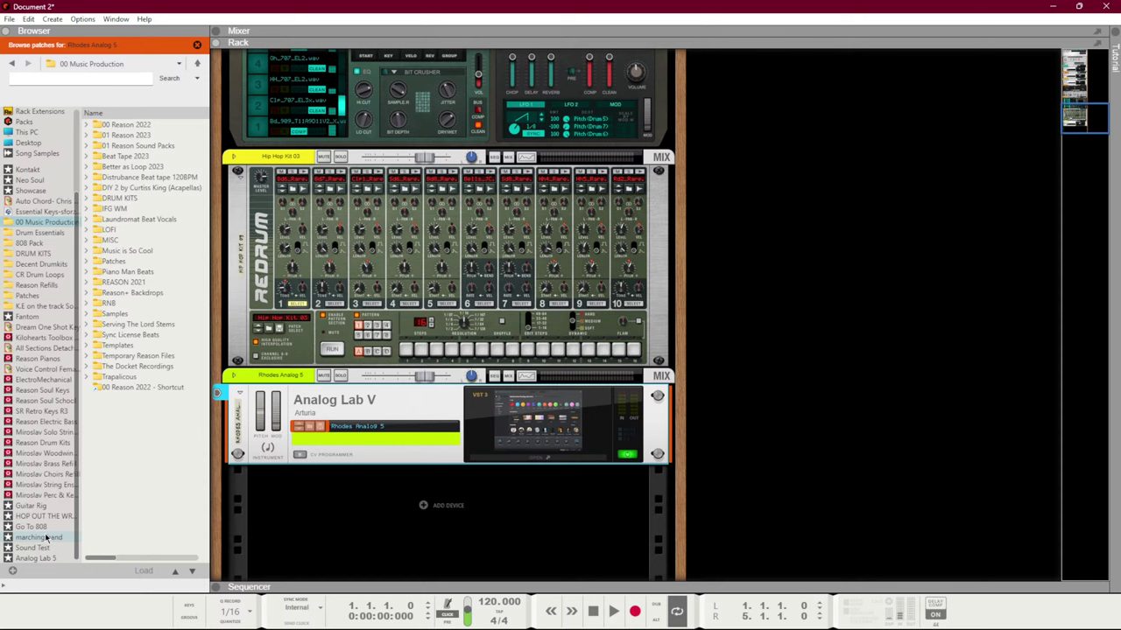
left_click_drag(35, 557, 25, 186)
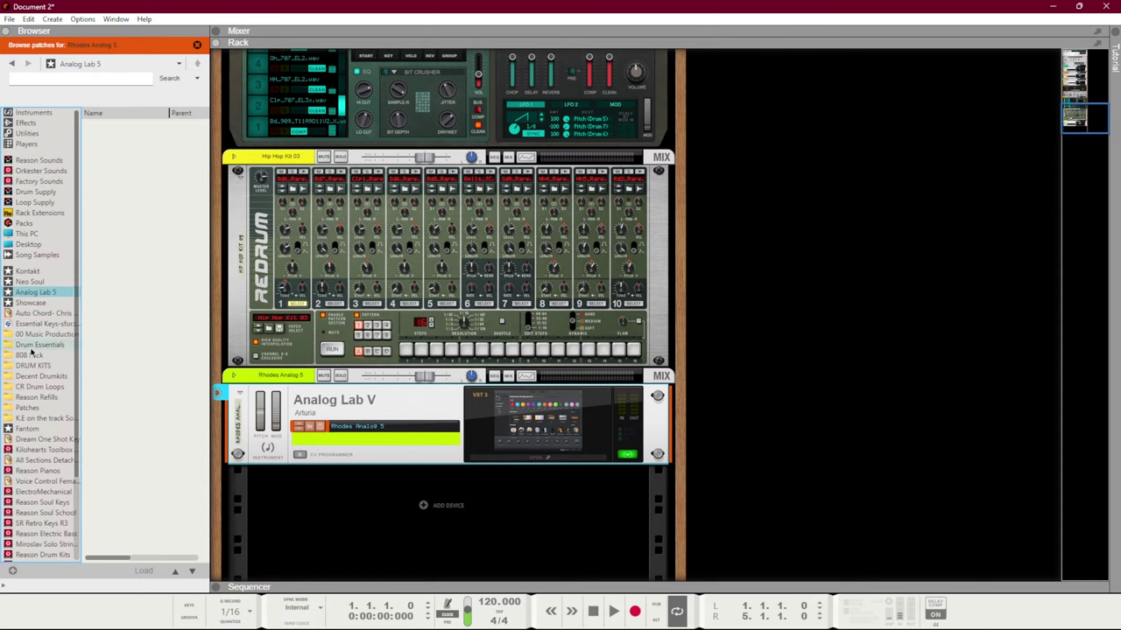
Leave patch-browsing mode and show the contents of the 00 Music Production folder in the browser
left_click(42, 334)
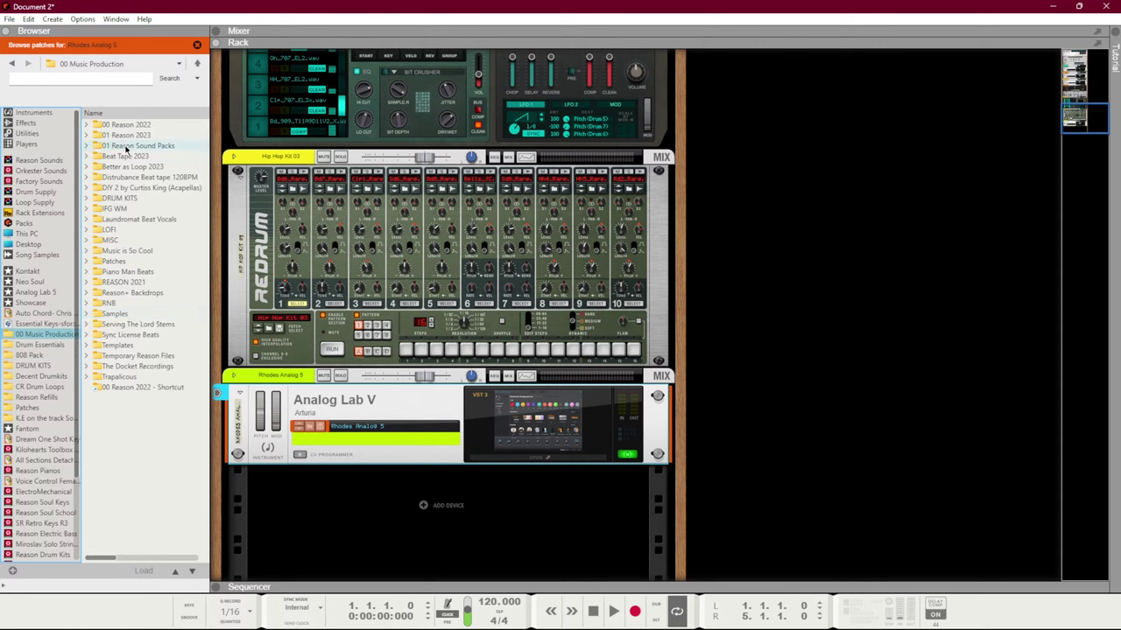
double_click(138, 136)
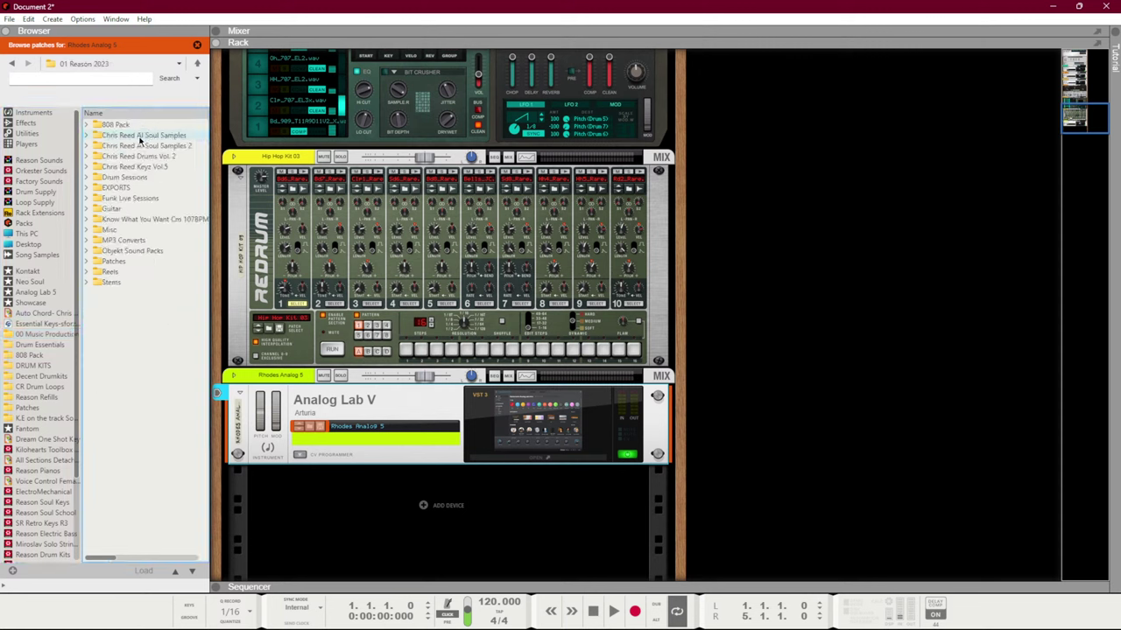
double_click(125, 262)
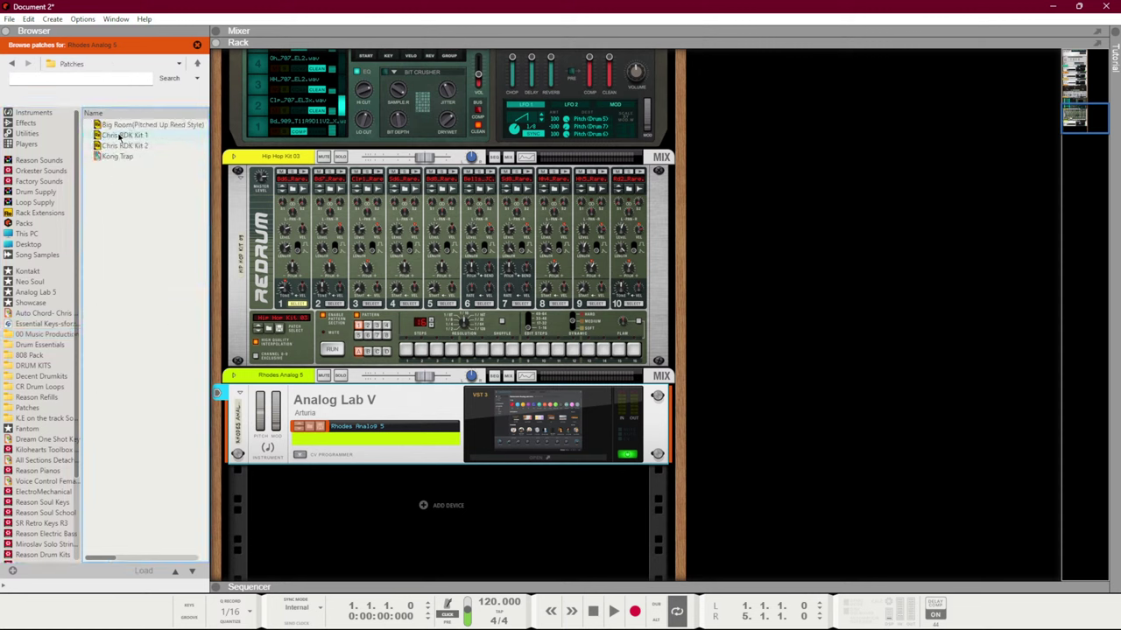
left_click(197, 44)
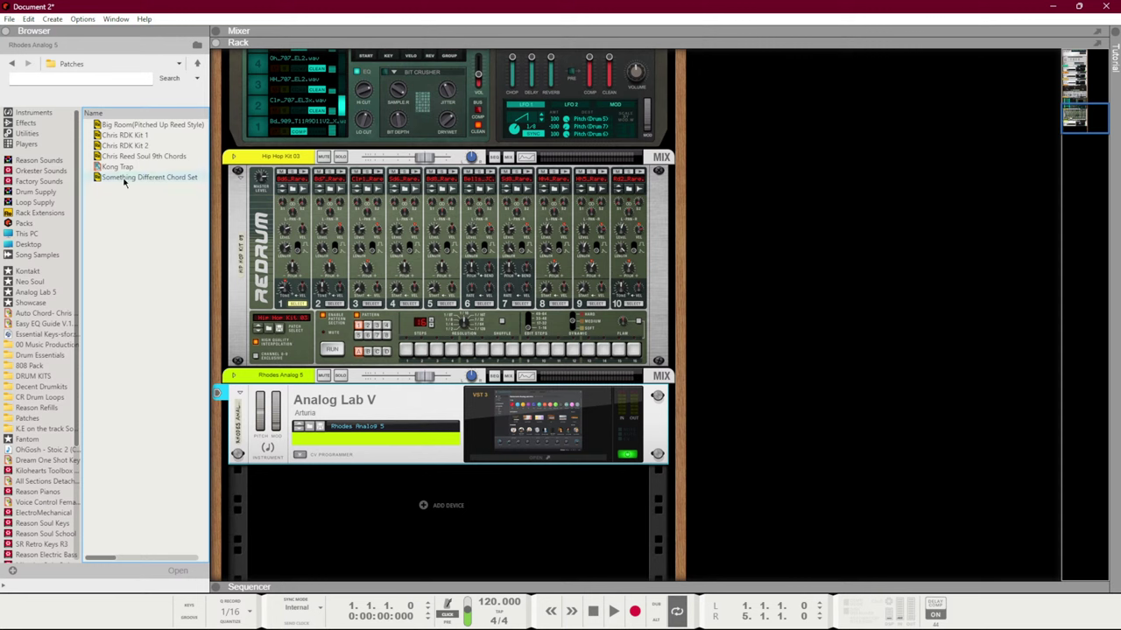
left_click(11, 63)
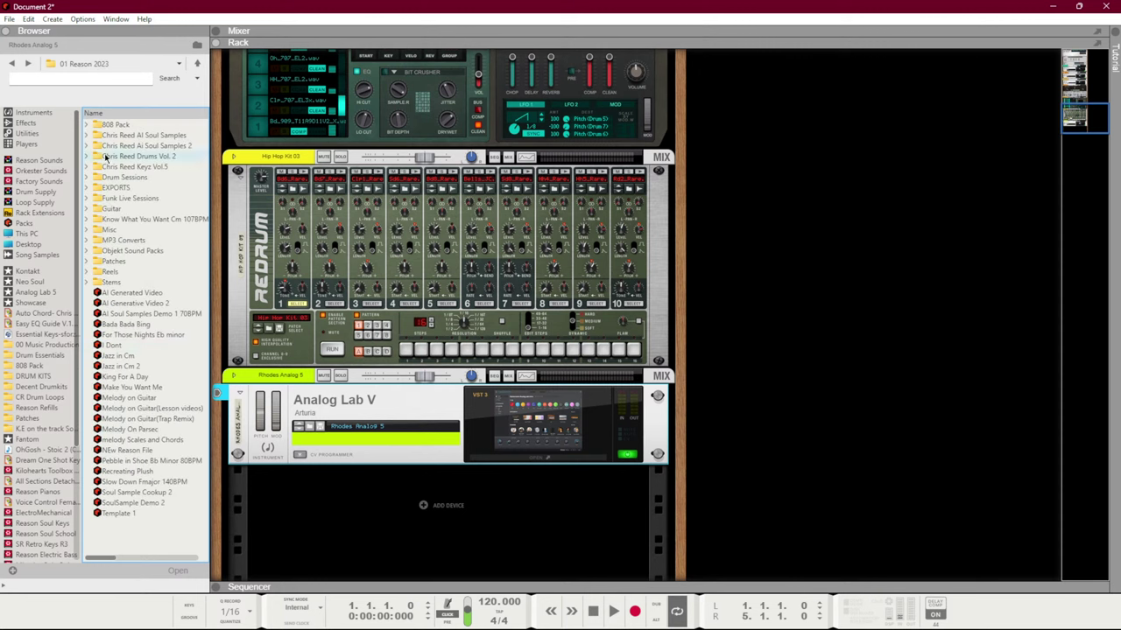
left_click(11, 63)
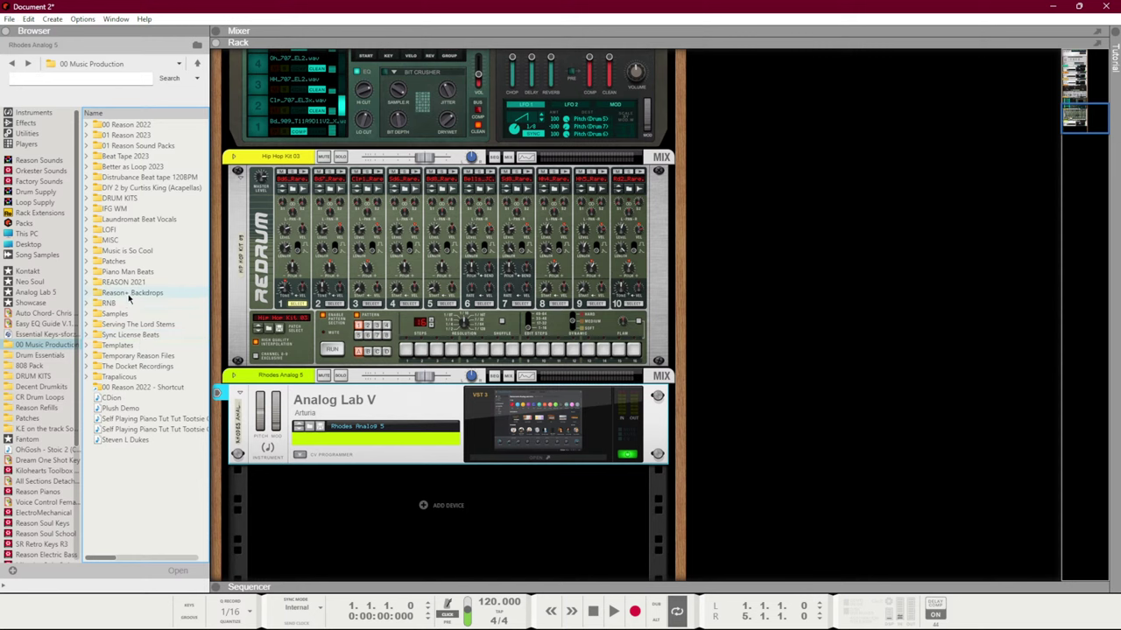
Add the Rhodes Analog 5 patch from the Patches folder to the Analog Lab 5 favorites list
double_click(124, 261)
scroll(136, 329, "down", 10)
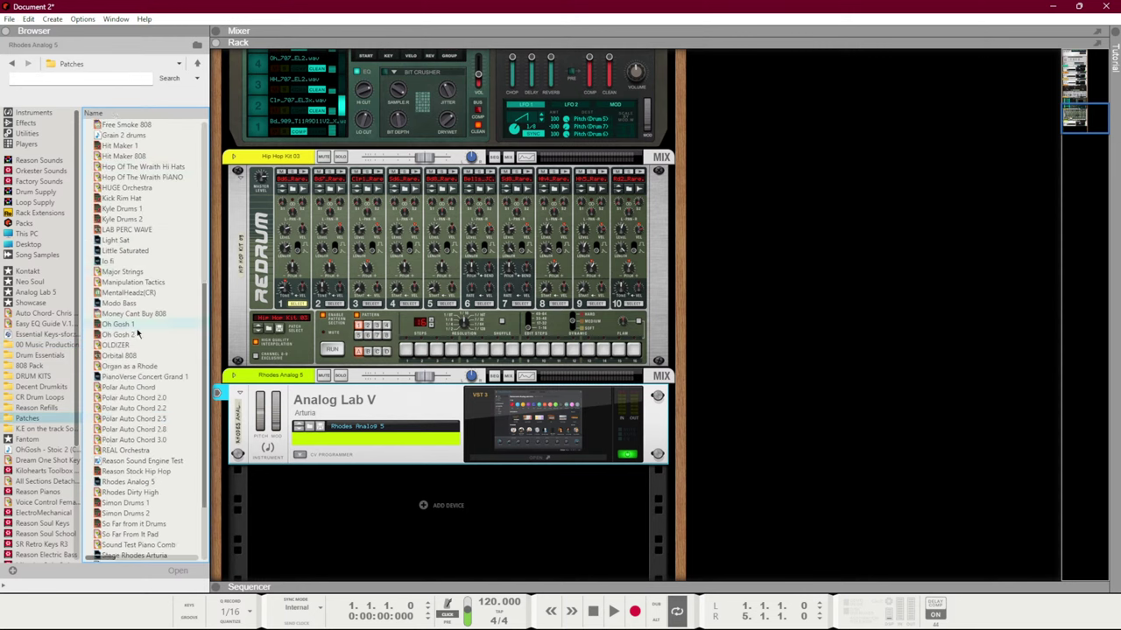
scroll(136, 323, "up", 10)
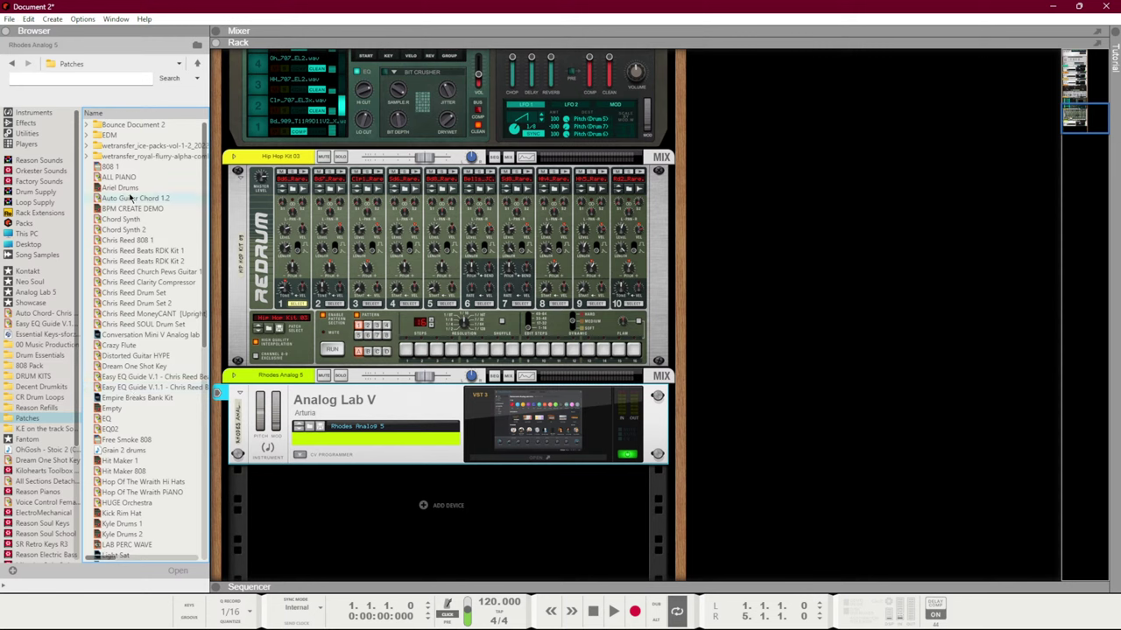
scroll(130, 198, "down", 5)
scroll(125, 400, "down", 3)
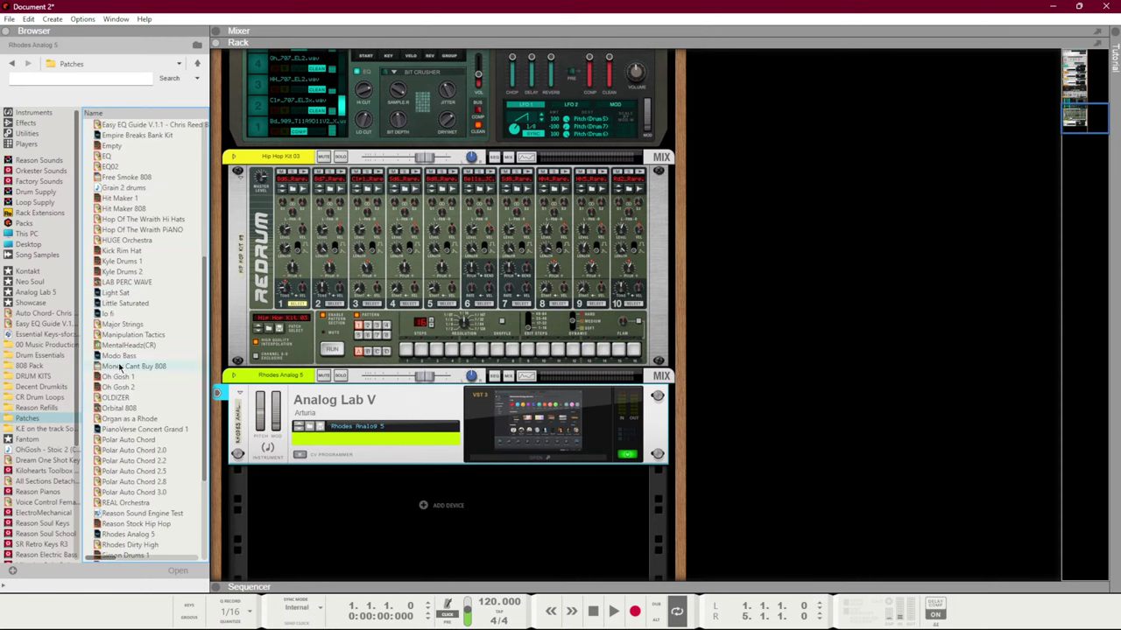
scroll(124, 425, "down", 4)
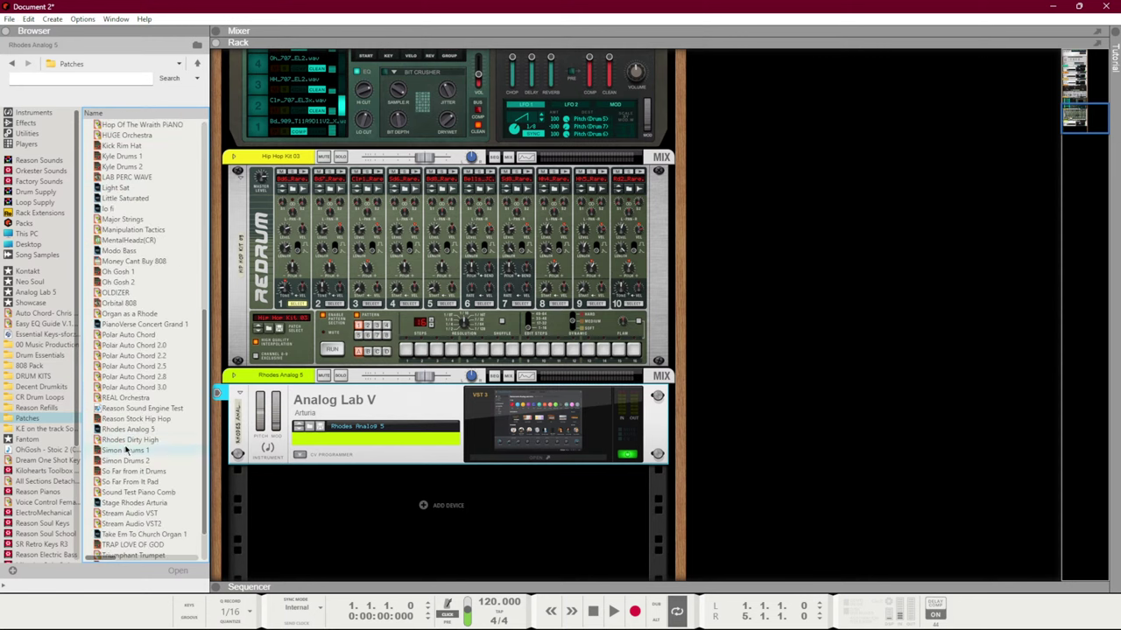
left_click(140, 429)
left_click_drag(155, 430, 35, 296)
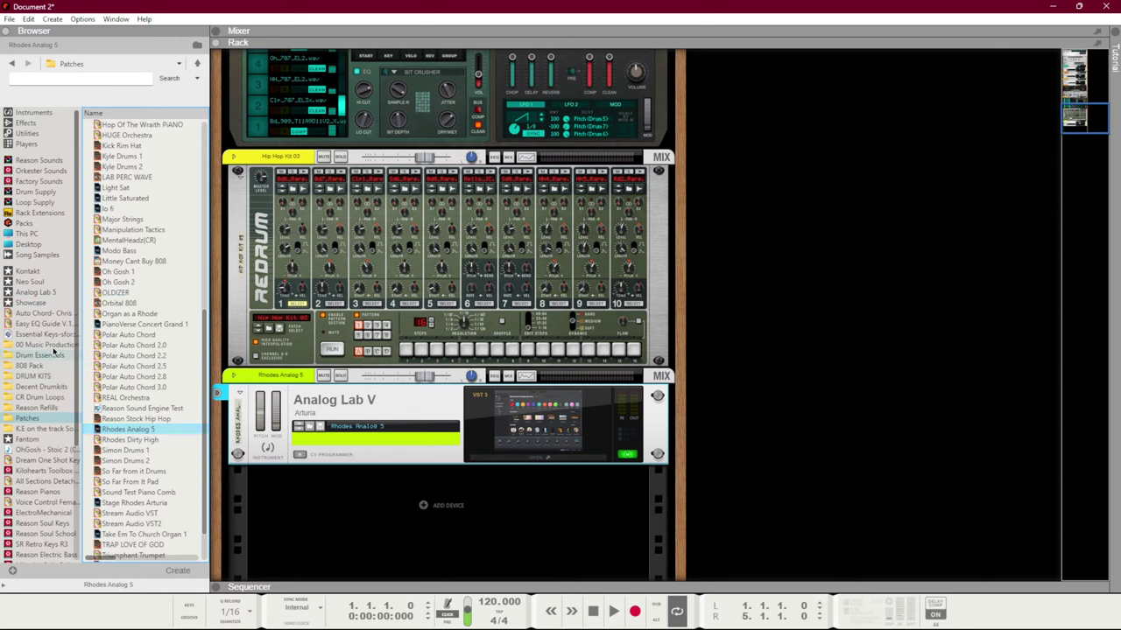
Create a second Analog Lab V device below the first from Rhodes Analog 5 in the Analog Lab 5 favorites and end patch browsing
left_click(35, 292)
left_click_drag(108, 130, 456, 499)
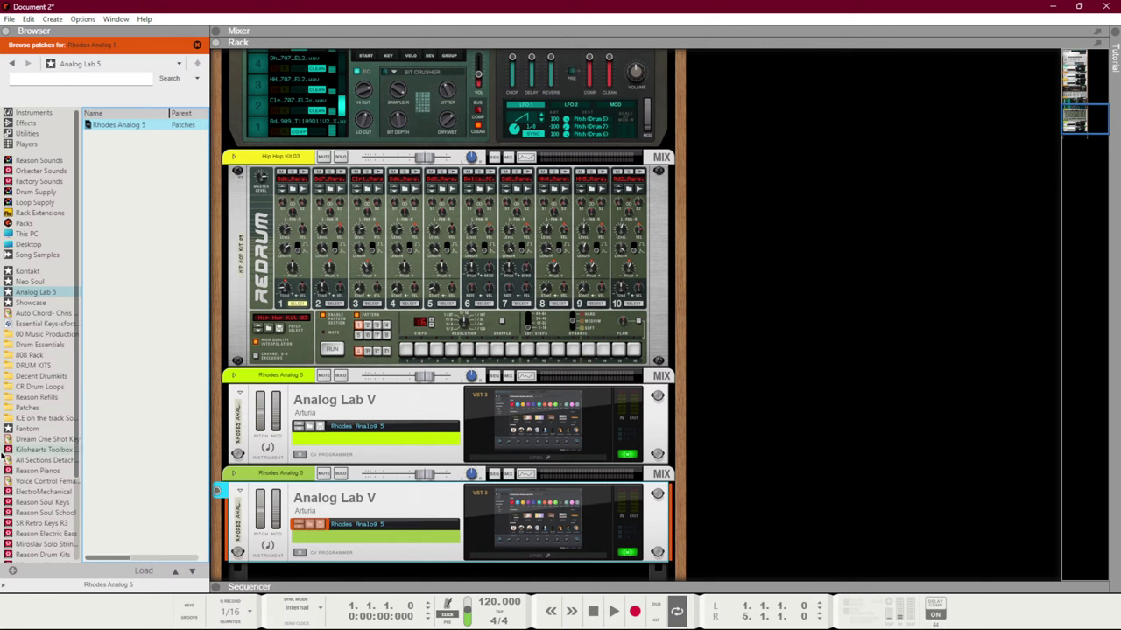
left_click(197, 45)
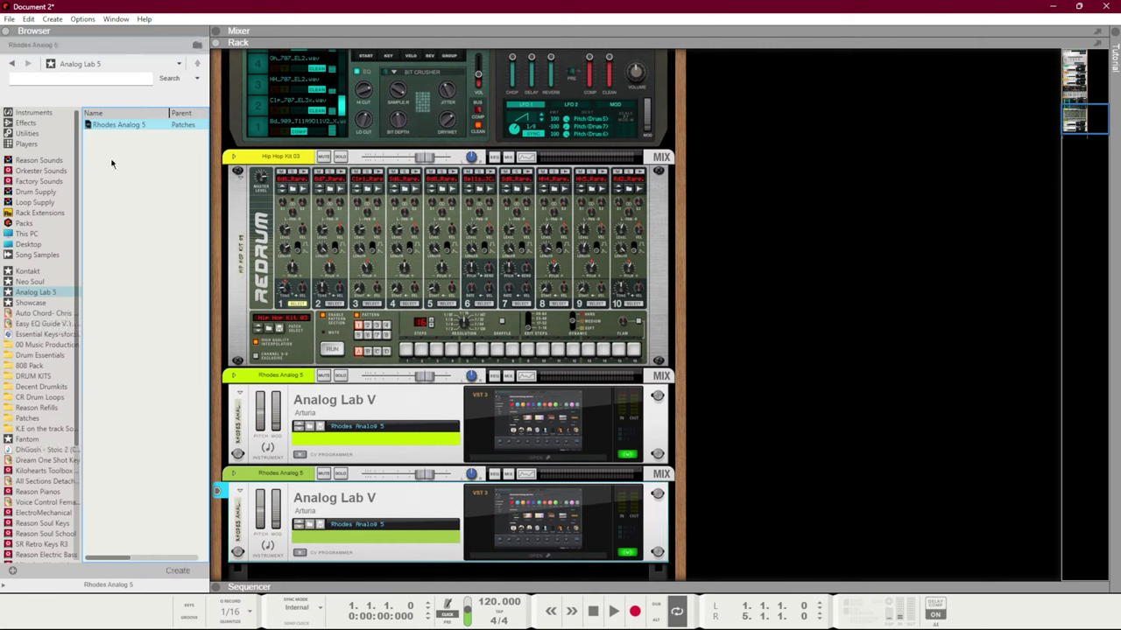
Place a shortcut to the Rhodes Analog 5 patch directly below Showcase in the browser's locations and show its source folder
left_click_drag(133, 125, 37, 321)
left_click(37, 312)
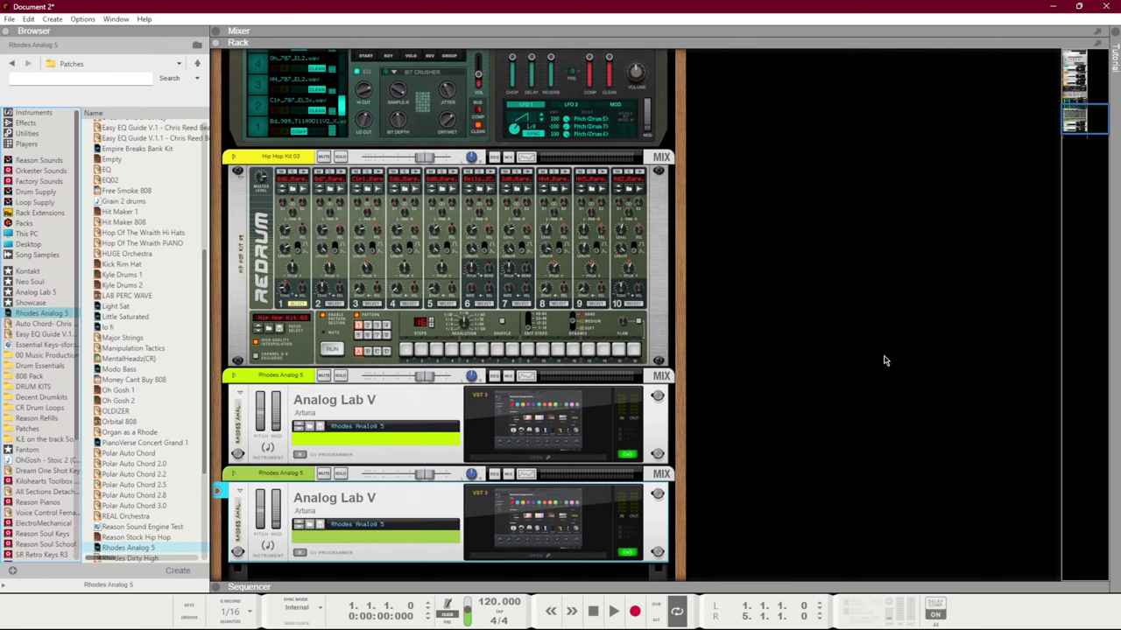
Select the Battery 4 device in the rack and record-enable its track in the sequencer
scroll(873, 360, "up", 15)
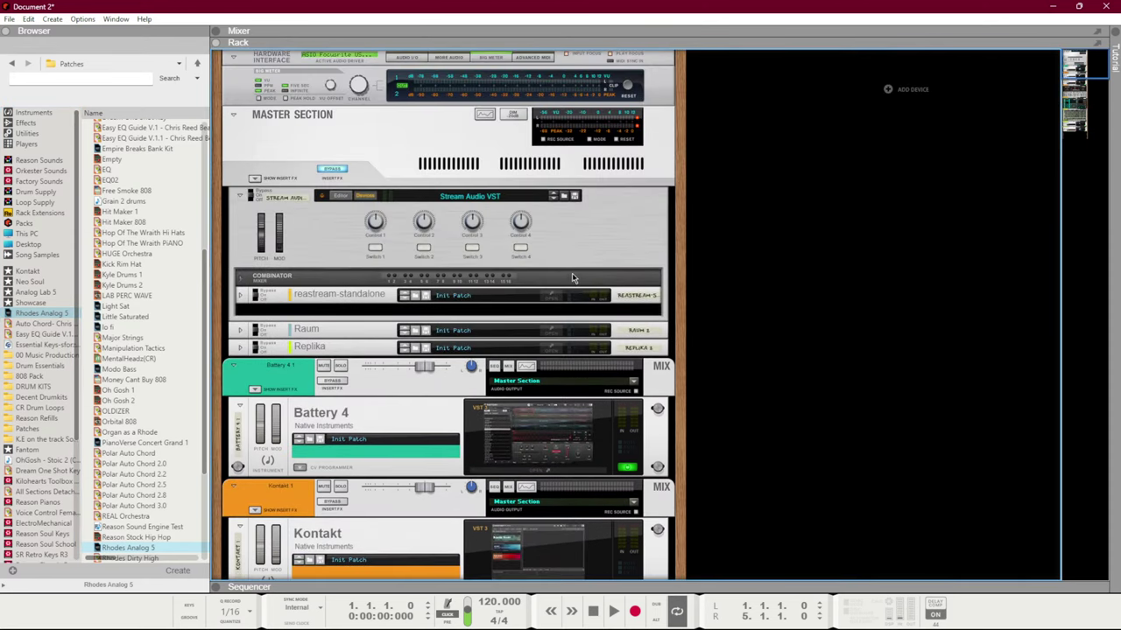
scroll(573, 278, "down", 5)
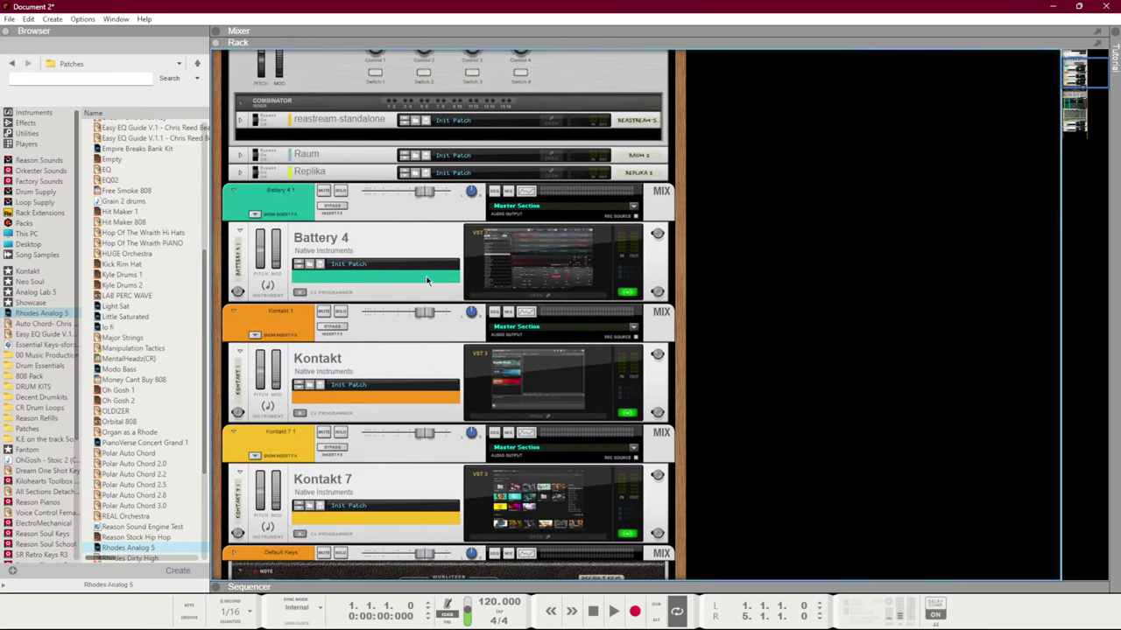
left_click(379, 249)
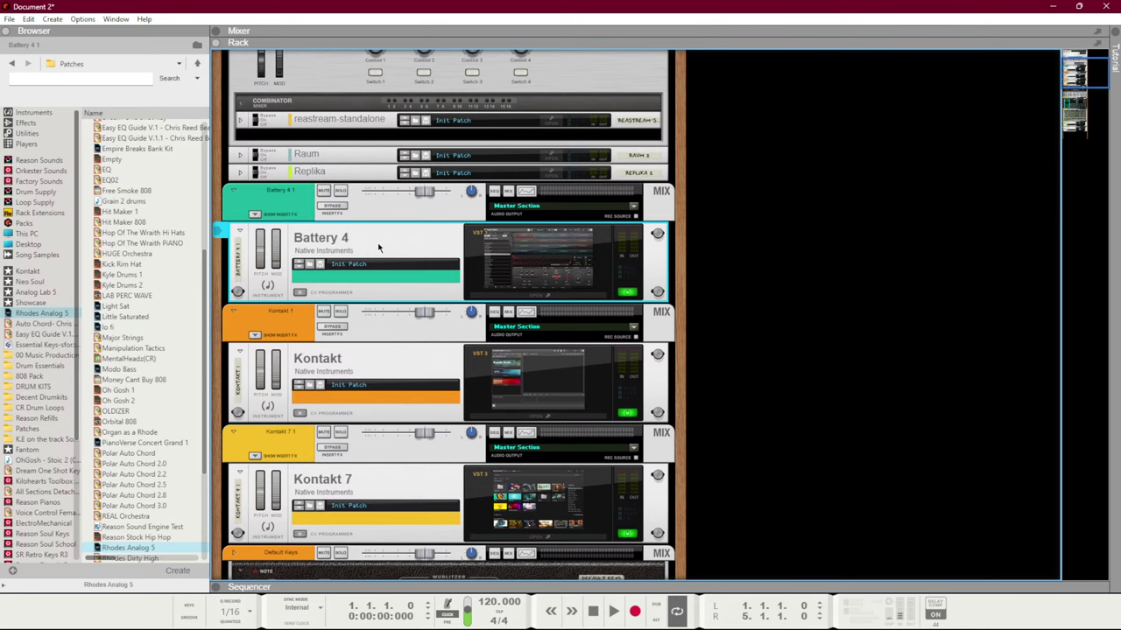
key("F7")
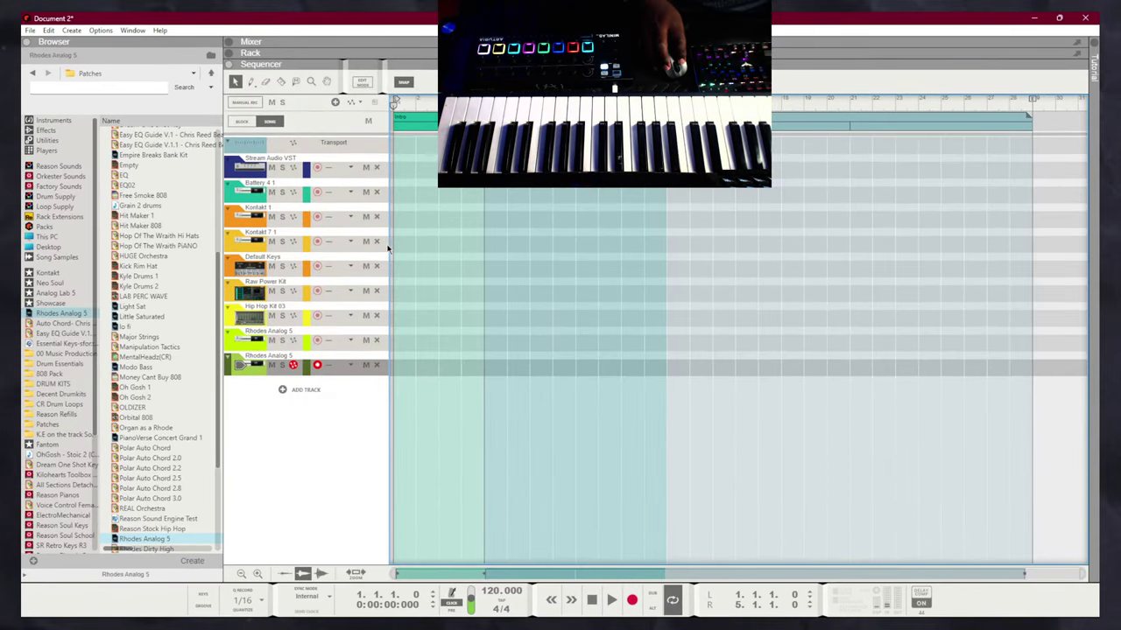
left_click(317, 191)
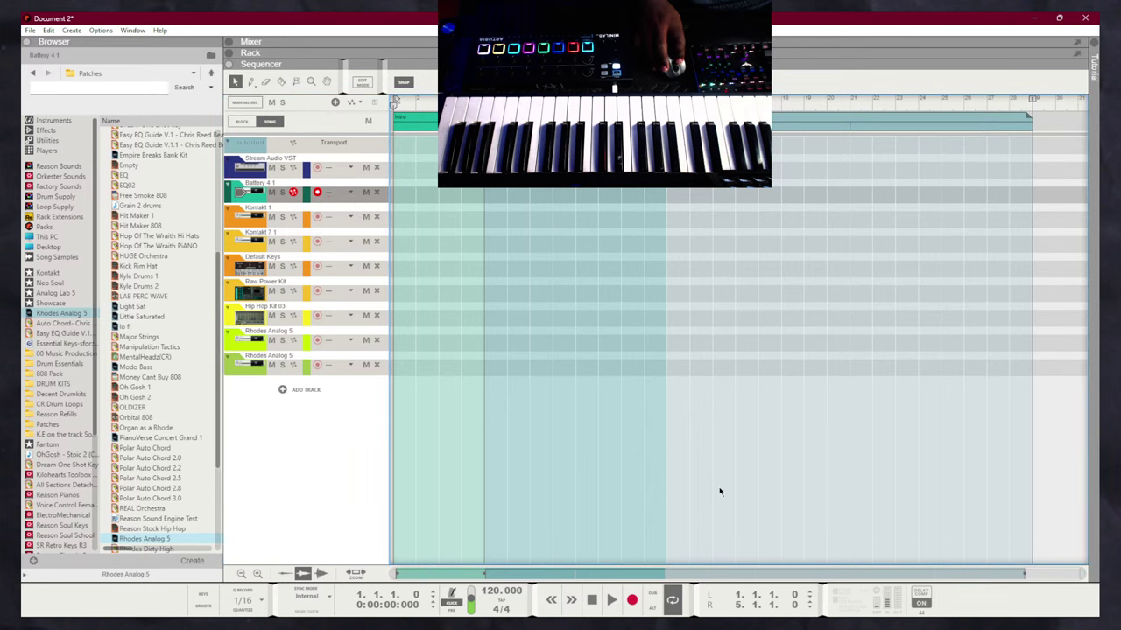
Record a part on the Battery 4 track from bar 5 at 85 BPM, with the loop set from bar 5 to bar 13
scroll(999, 555, "up", 3)
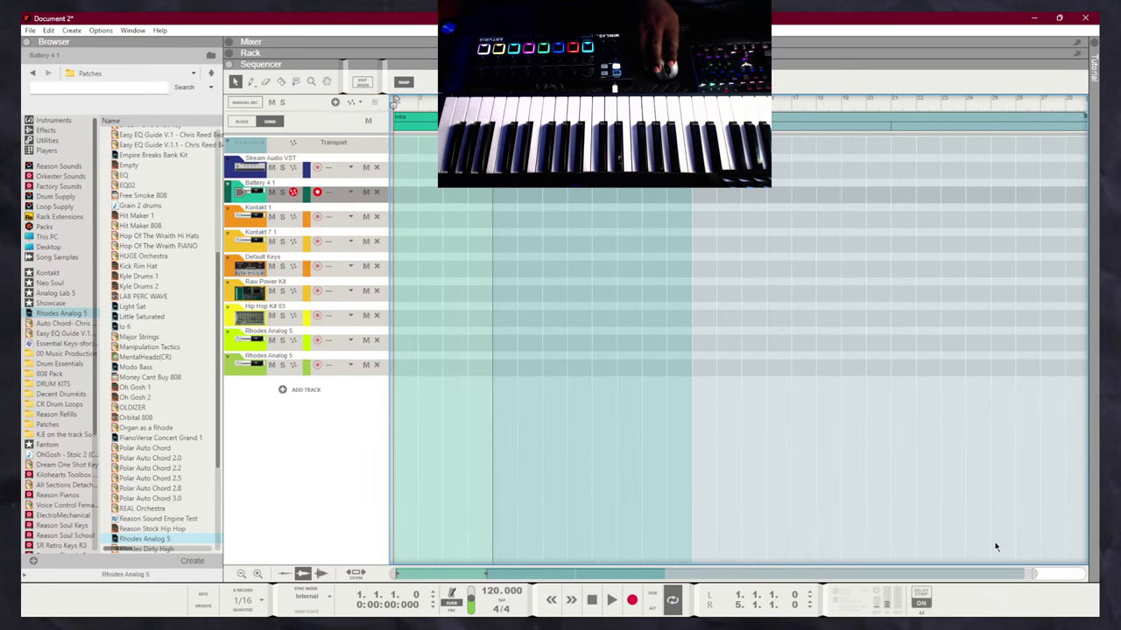
scroll(1027, 570, "up", 2)
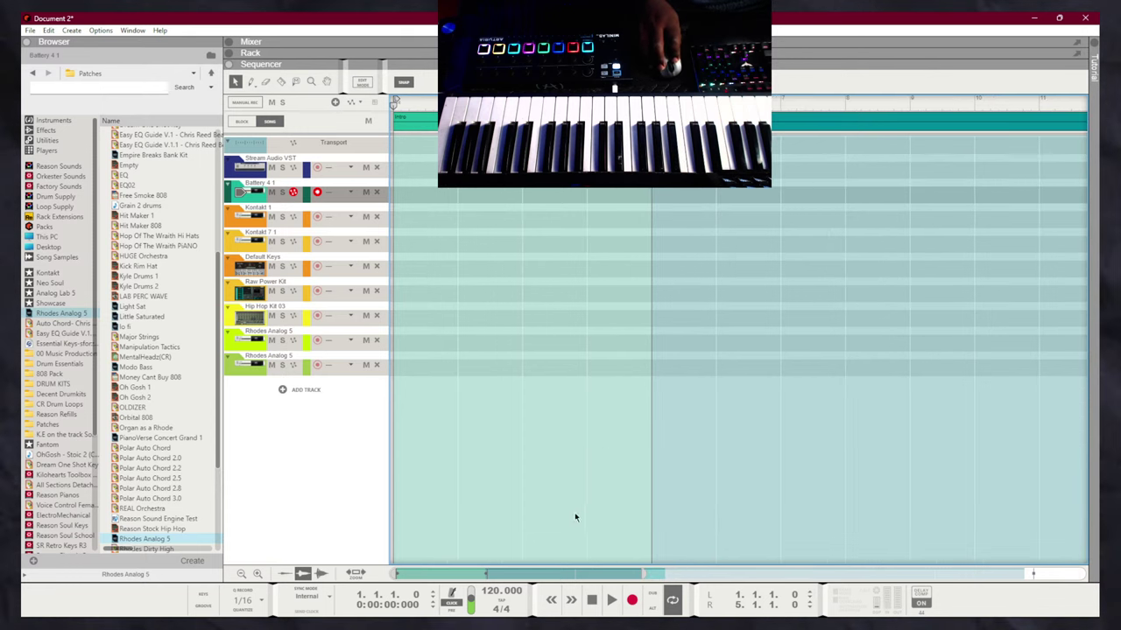
key("KP_2")
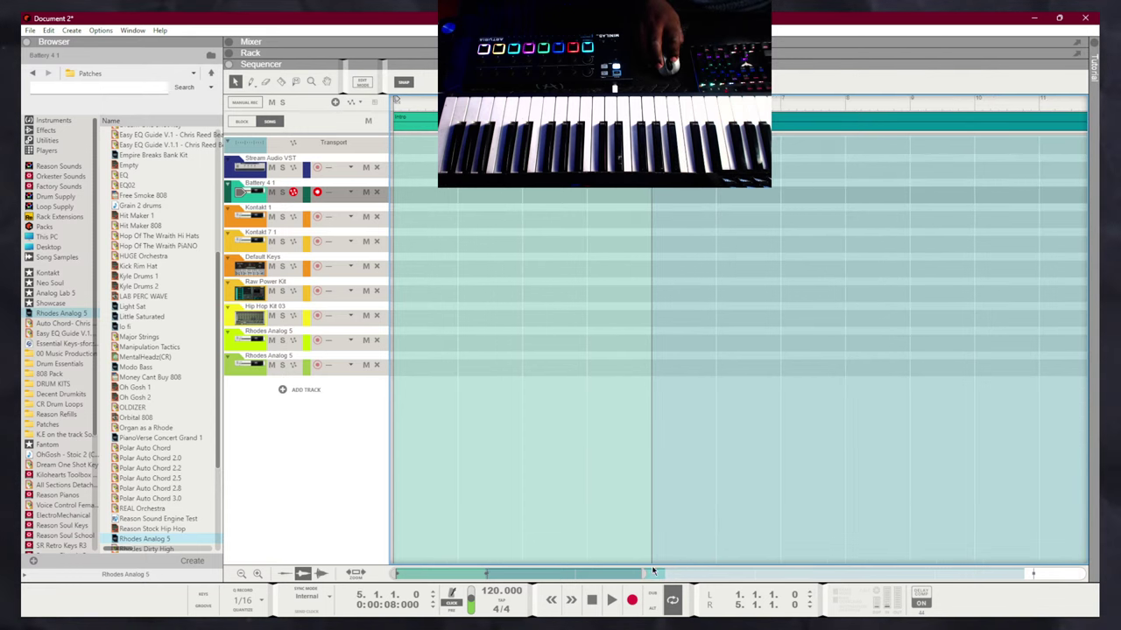
scroll(815, 540, "down", 2)
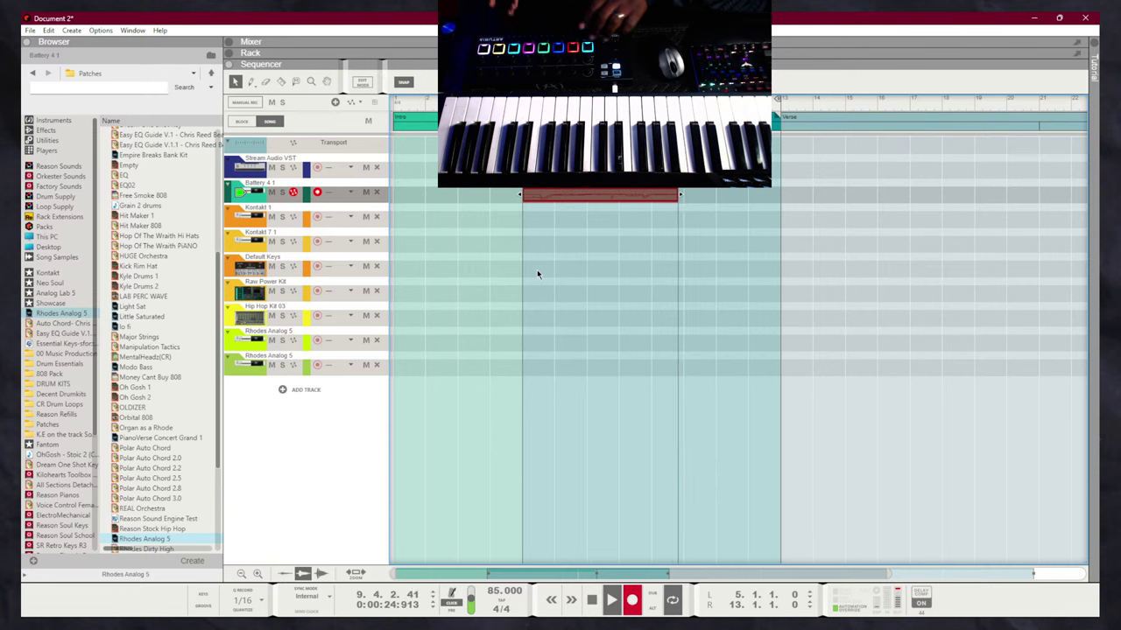
key("space")
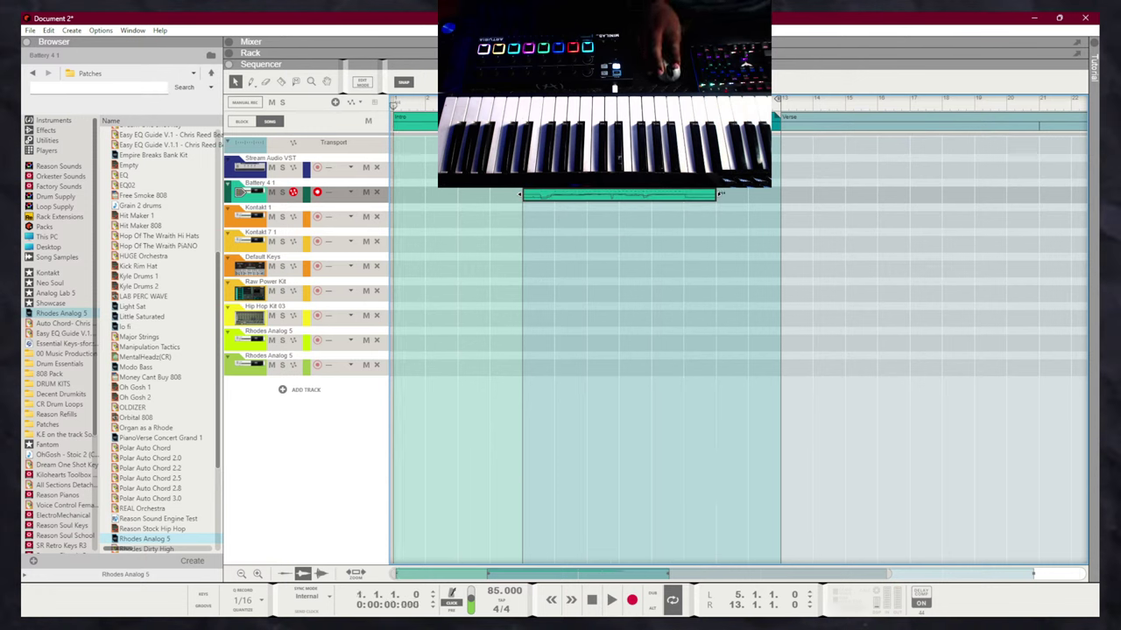
Shorten the recorded Battery 4 clip so that it ends at bar 8
left_click_drag(720, 193, 685, 194)
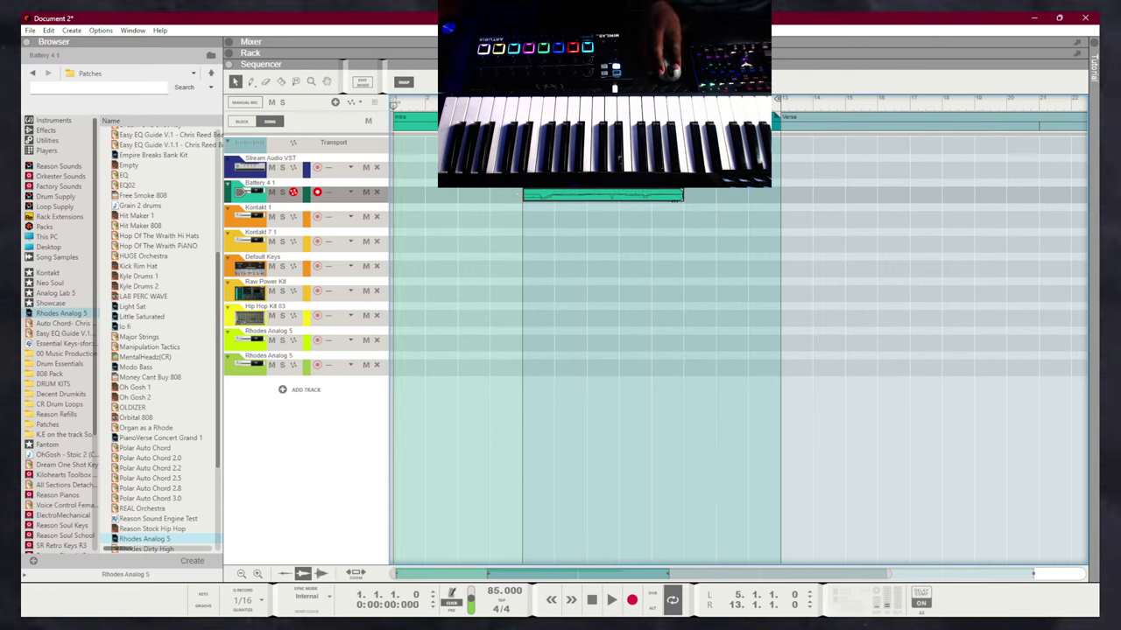
left_click(666, 193)
mouse_move(559, 196)
left_mouse_down()
mouse_move(587, 194)
mouse_move(555, 204)
left_mouse_up()
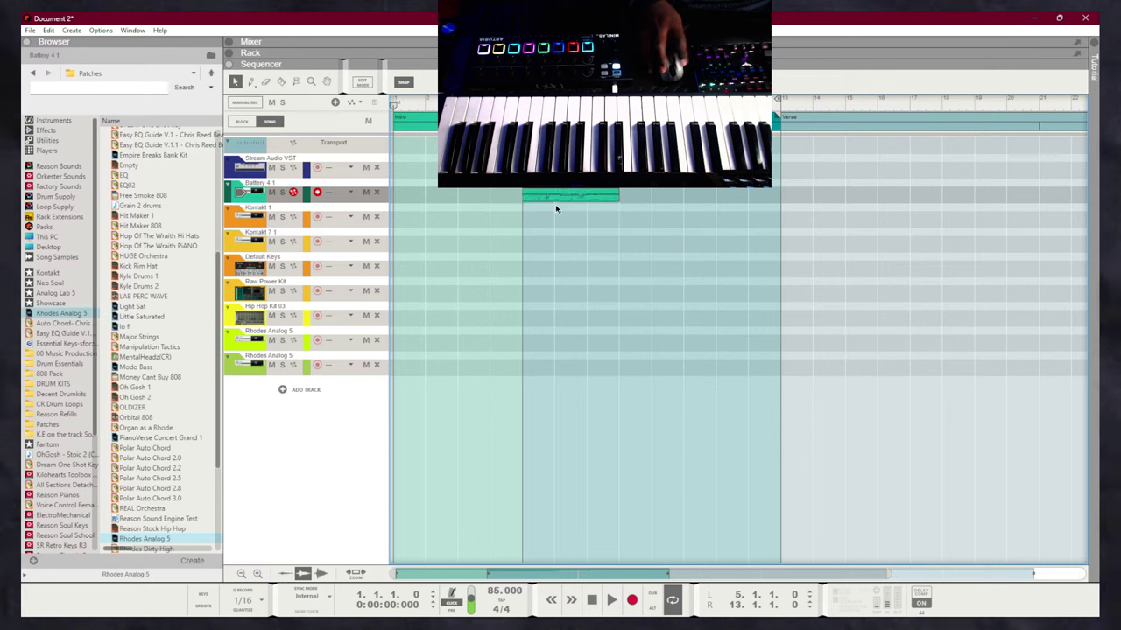
Quantize the Battery 4 clip to 1/8 and play it back from the loop start
key("space")
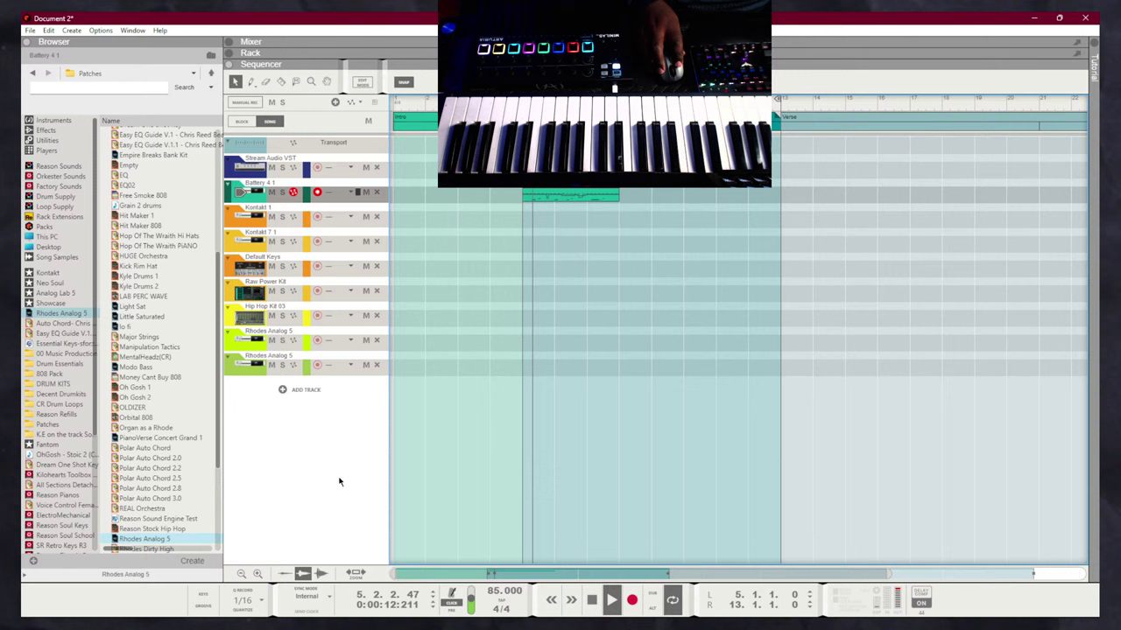
left_click(260, 601)
left_click(298, 511)
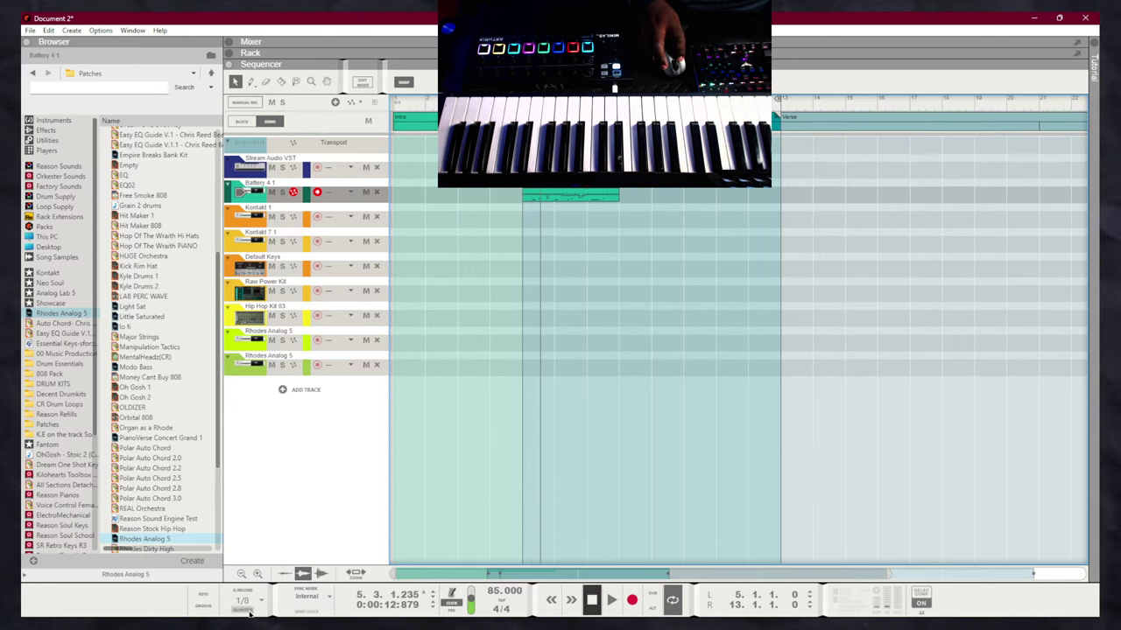
key("space")
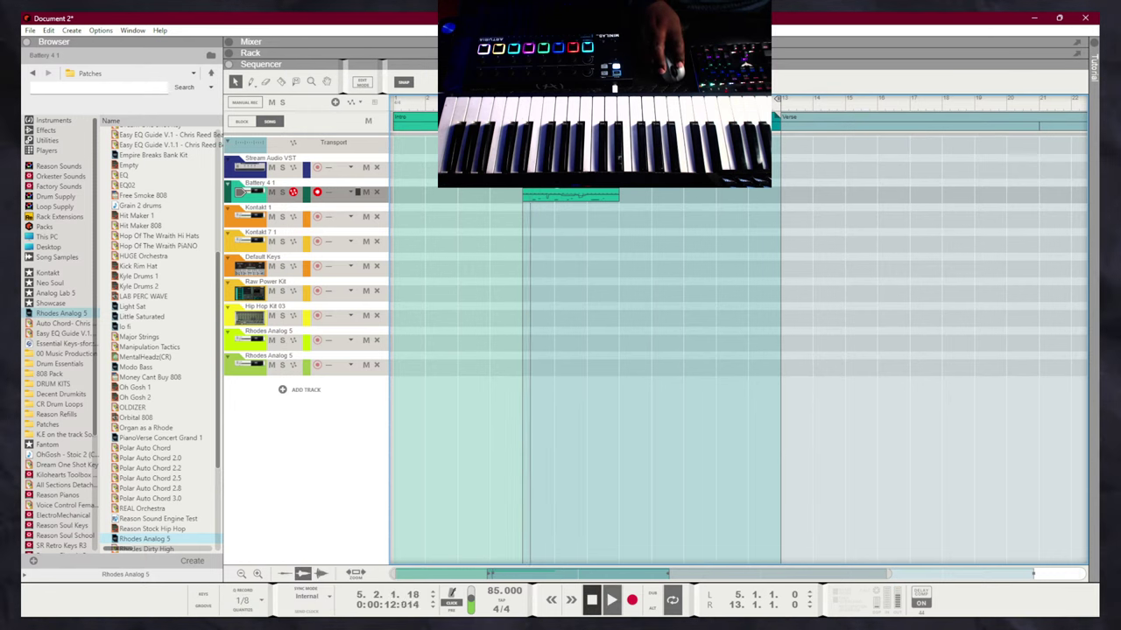
Check the Battery 4 clip's notes, trim off its first bar and move the remaining two-bar clip to bar 5
double_click(547, 196)
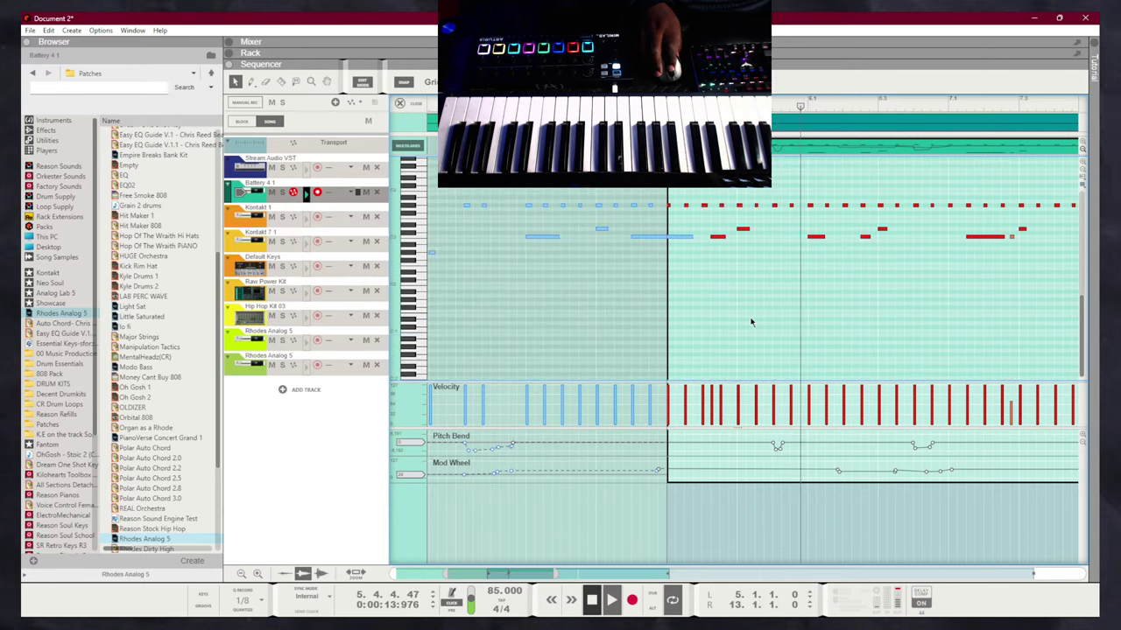
scroll(750, 322, "up", 2)
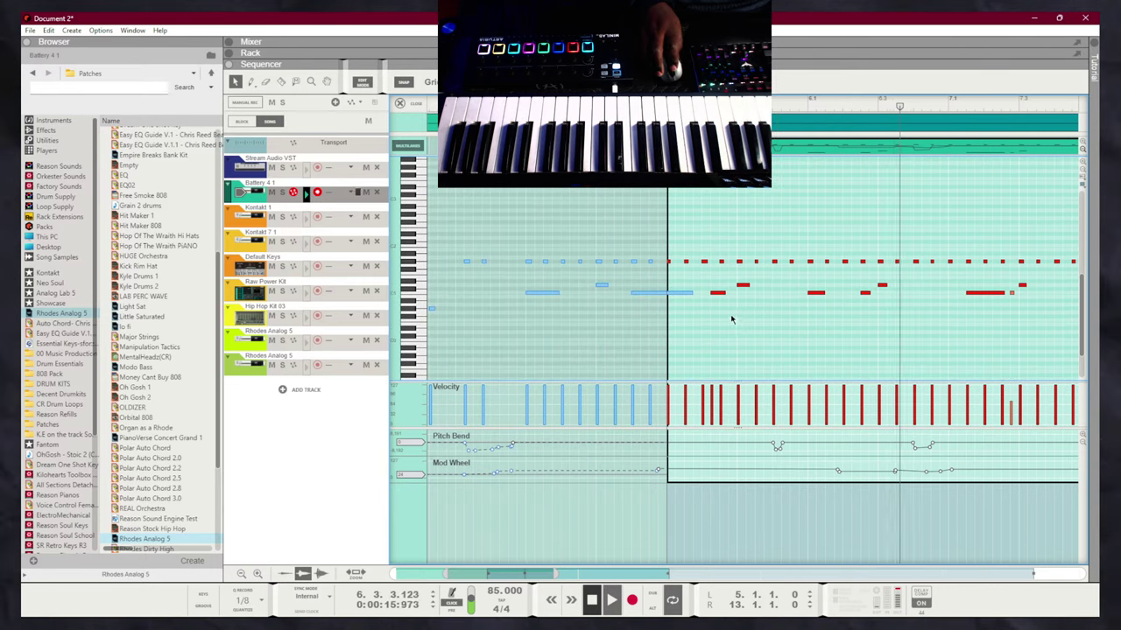
key("shift+Tab")
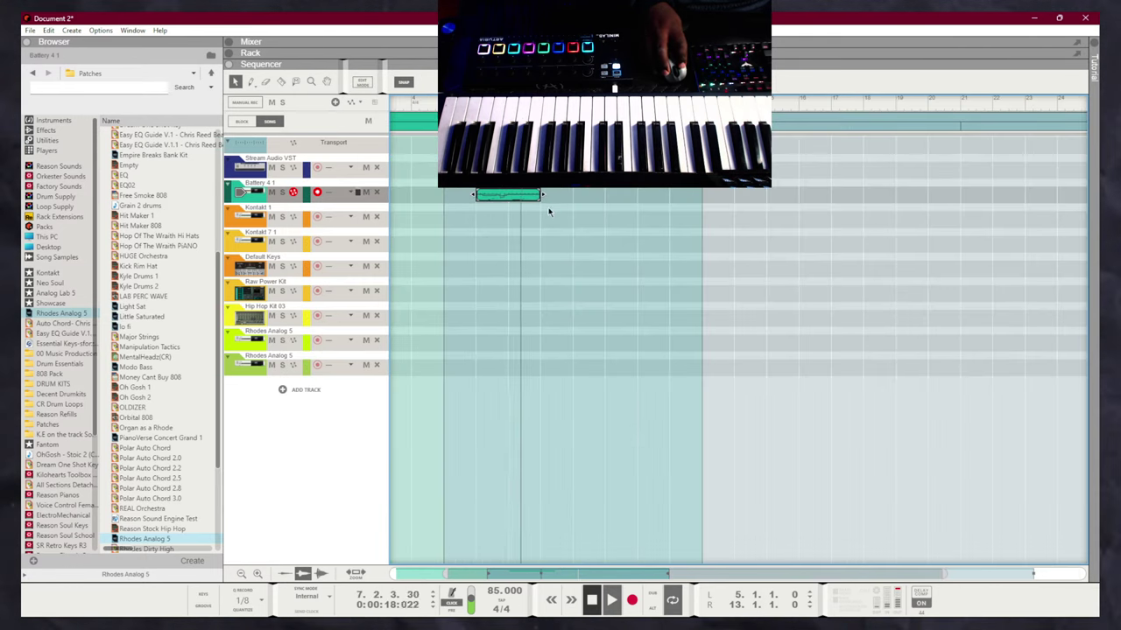
left_click_drag(531, 196, 500, 197)
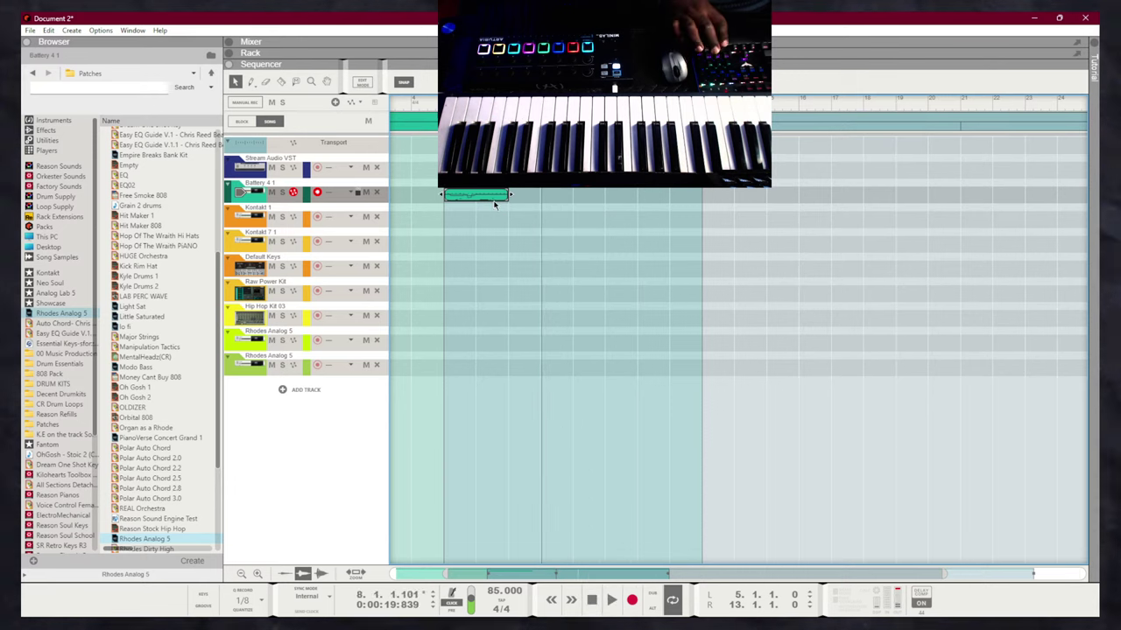
Play the loop from bar 5 and duplicate the two-bar Battery 4 clip three times to fill the loop to bar 13
key("space")
key("space")
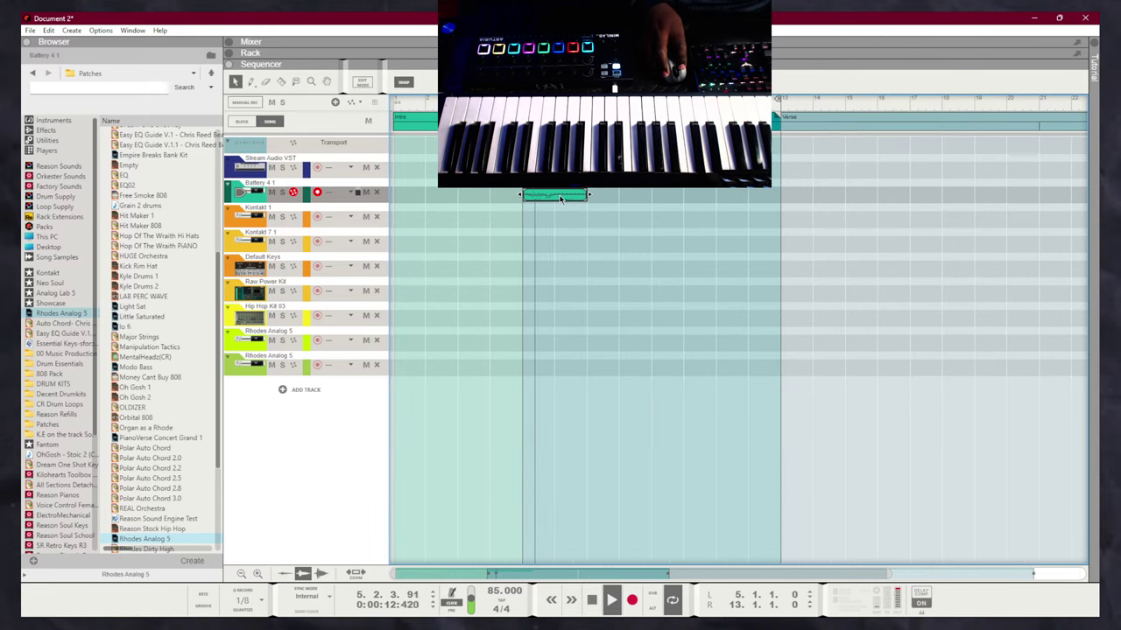
key("ctrl+d")
key("ctrl+d")
key("ctrl+d")
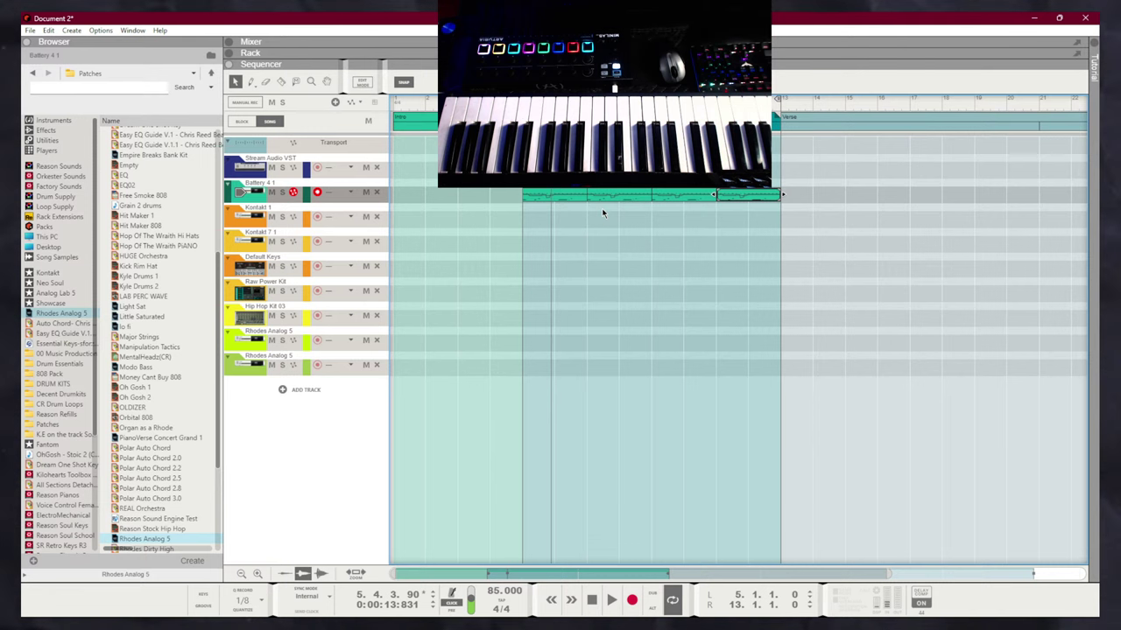
Add several new overdub lanes to the Battery 4 1 track
key("ctrl+shift+n")
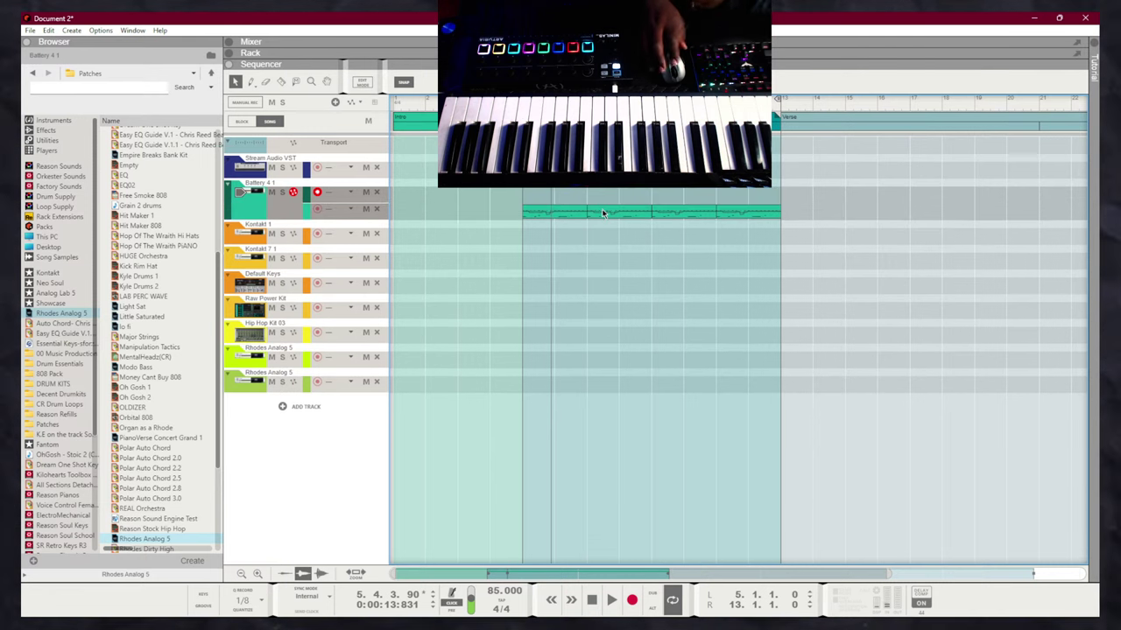
left_click(653, 596)
left_click(653, 596)
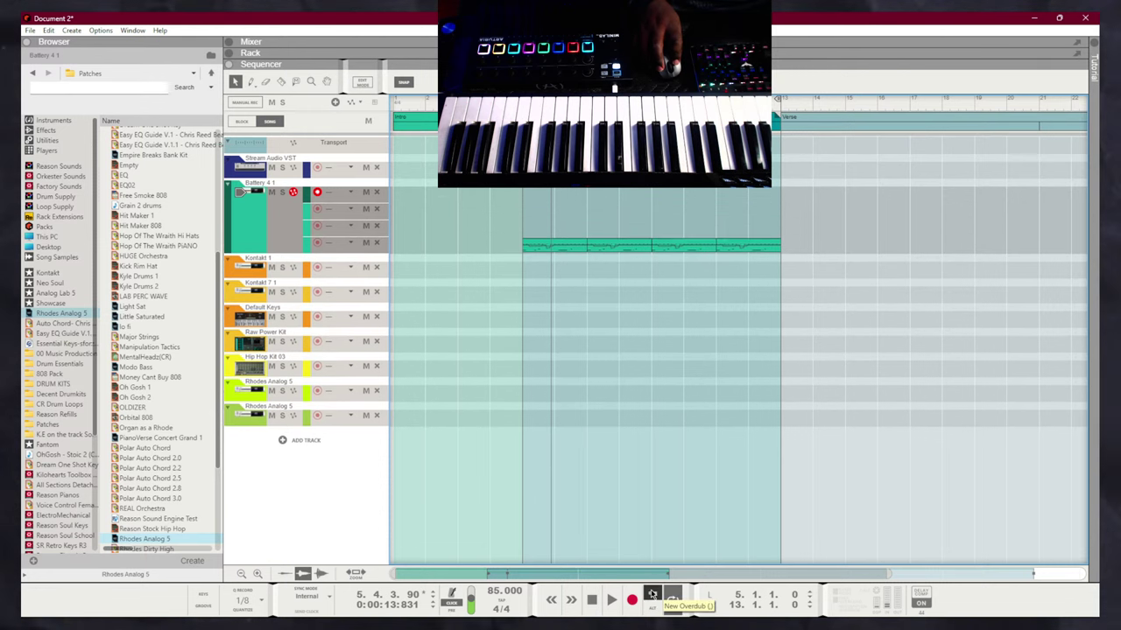
left_click(653, 596)
left_click(653, 597)
left_click(653, 597)
left_click(652, 596)
Delete the surplus overdub lanes from the Battery 4 1 track, keeping one empty lane above the recorded clips
left_click(378, 295)
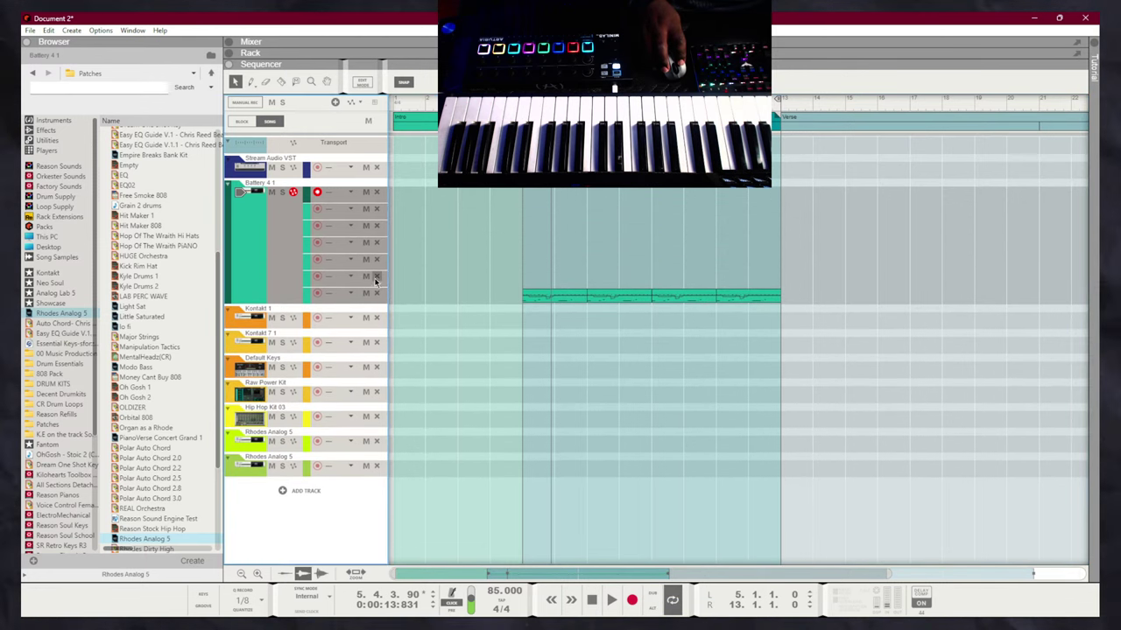
left_click(376, 278)
left_click(377, 261)
left_click(376, 244)
left_click(376, 242)
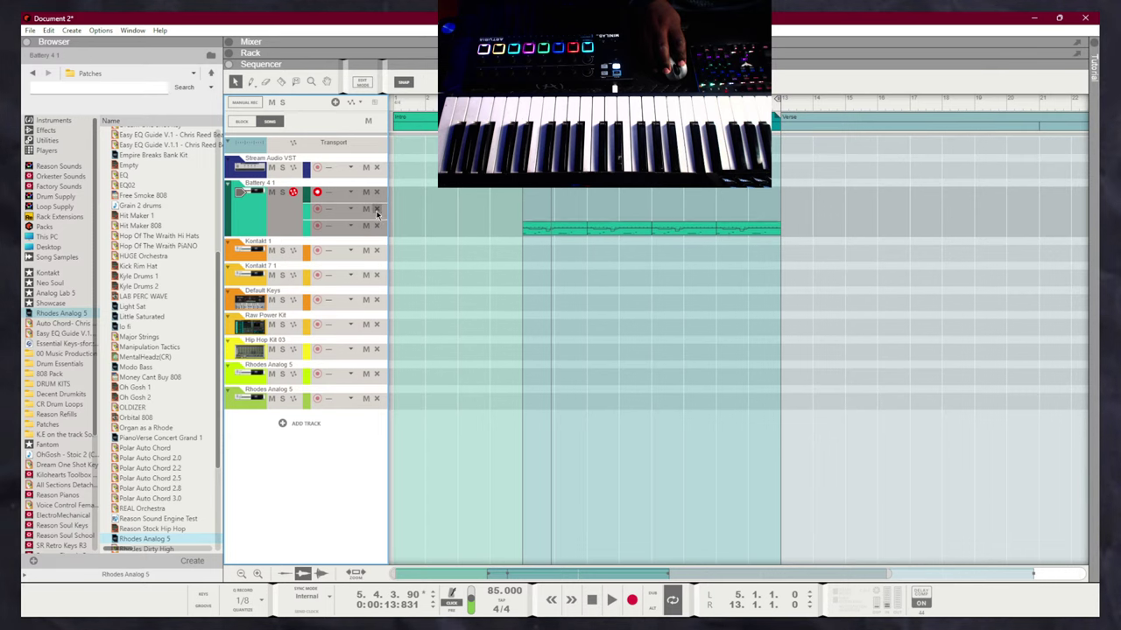
left_click(377, 225)
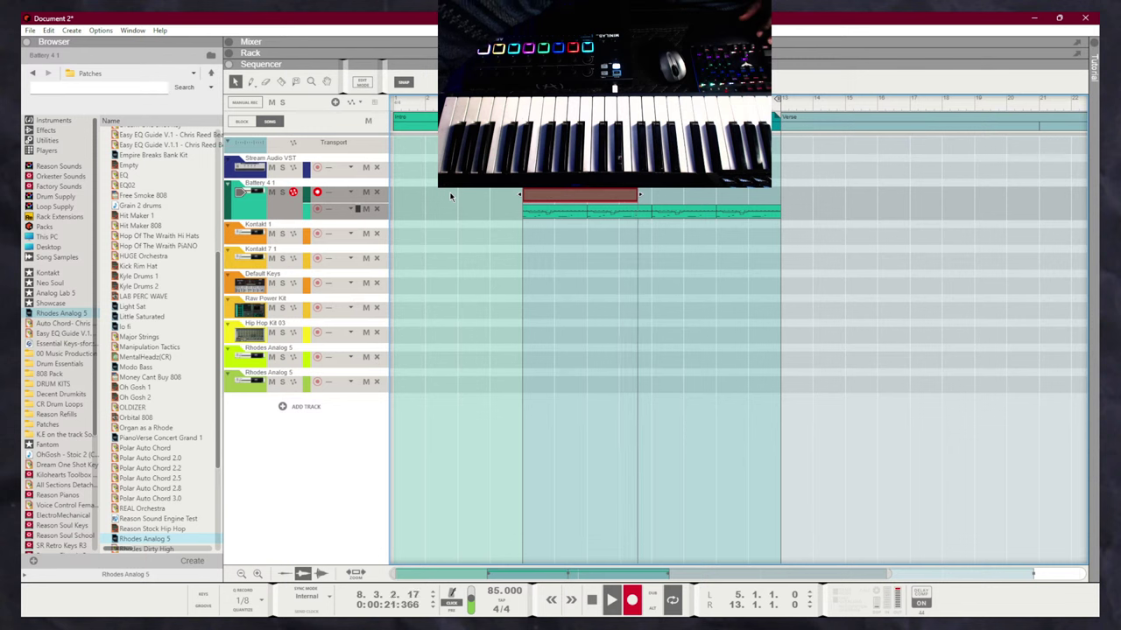
Finish recording on the new Battery 4 1 lane and fill bars 5 to 13 with two four-bar clips
key("space")
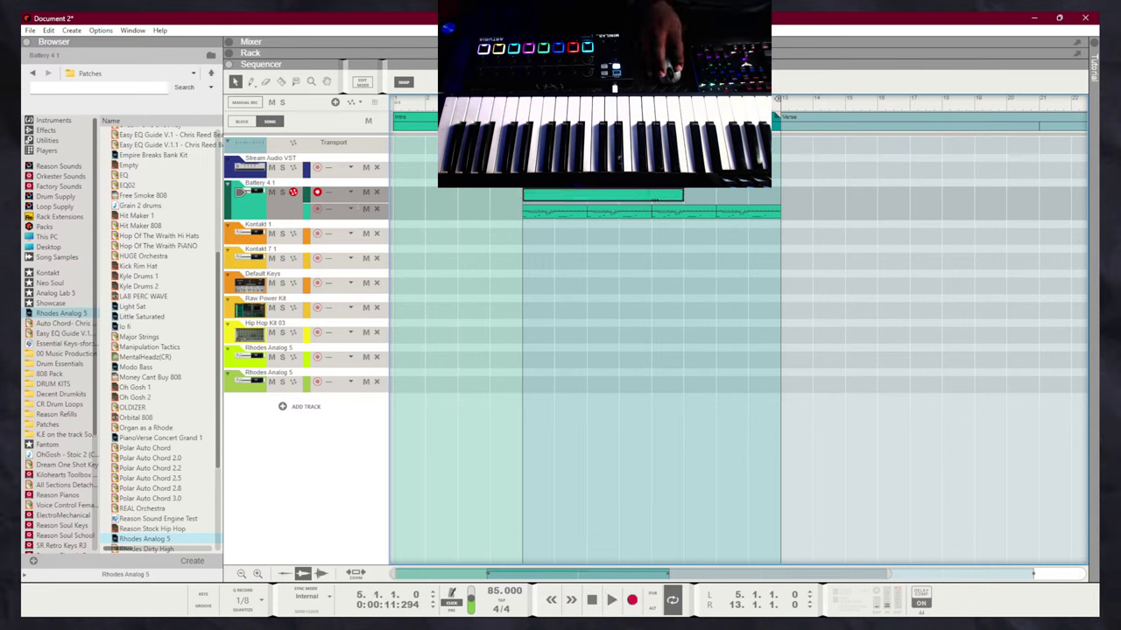
left_click_drag(683, 194, 780, 195)
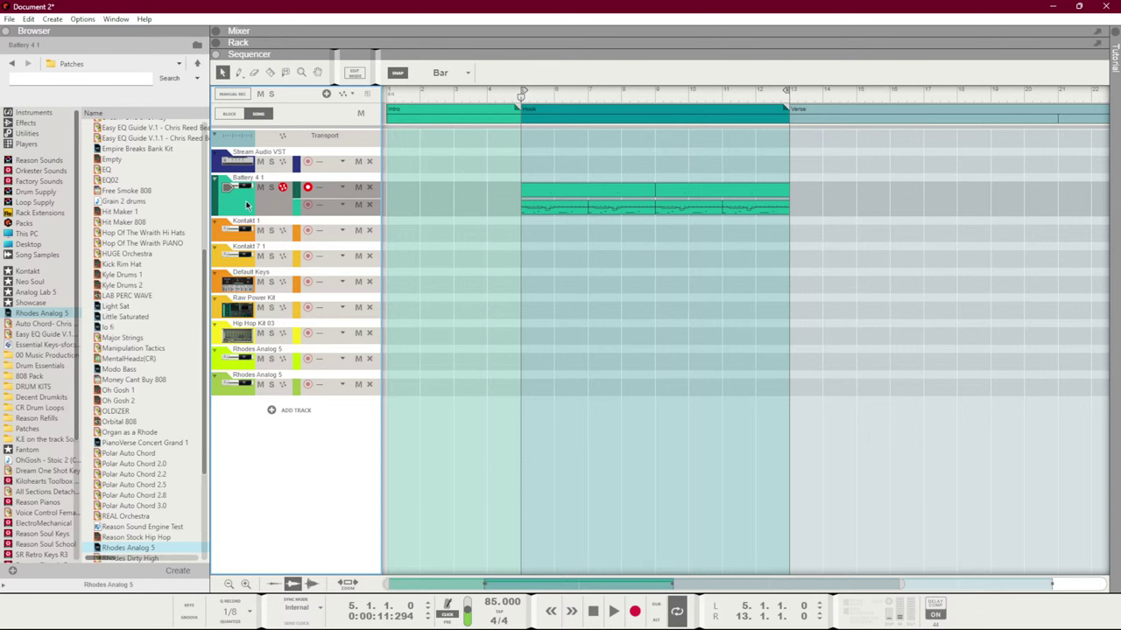
Duplicate the Battery 4 1 track with its device and delete all the clips on the copy
left_click(252, 231)
left_click(251, 256)
left_click(250, 282)
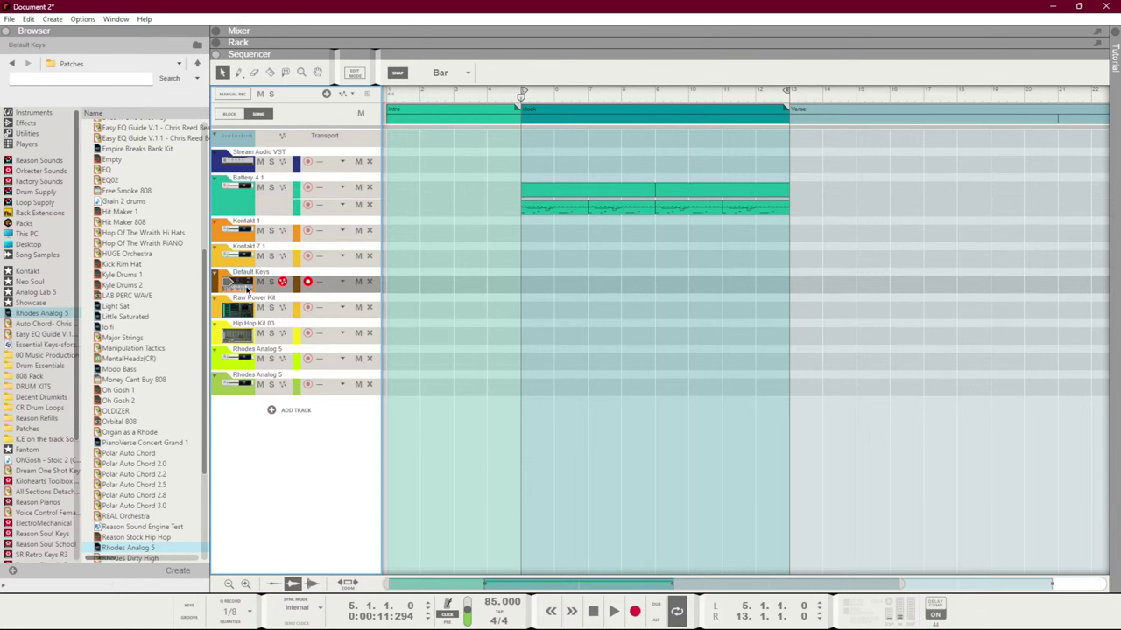
left_click(246, 309)
left_click(238, 208)
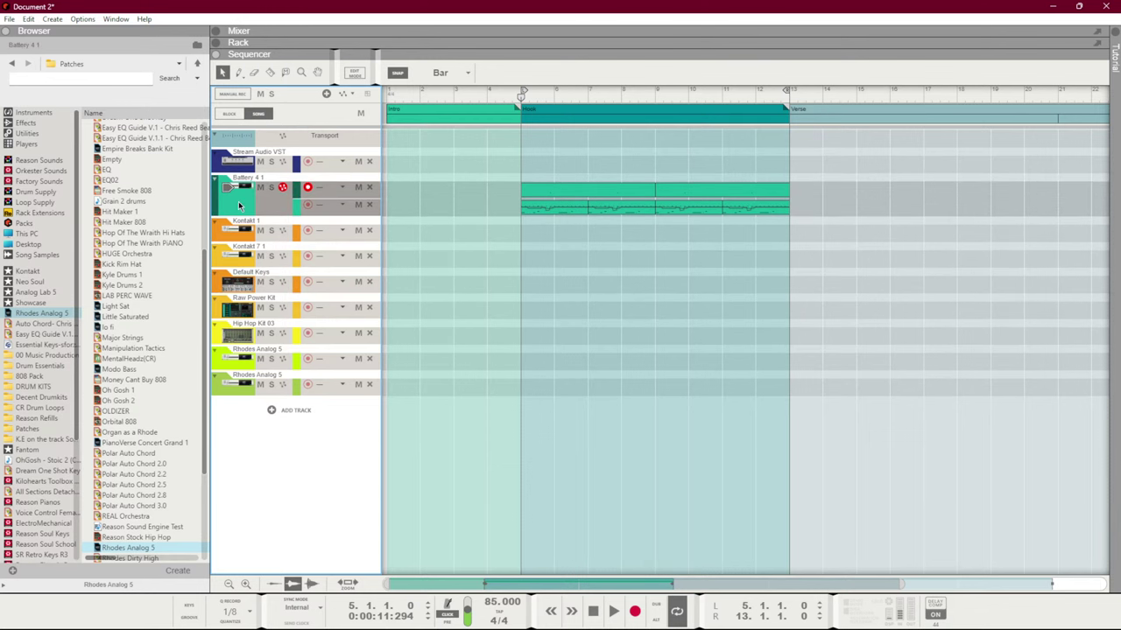
key("ctrl+d")
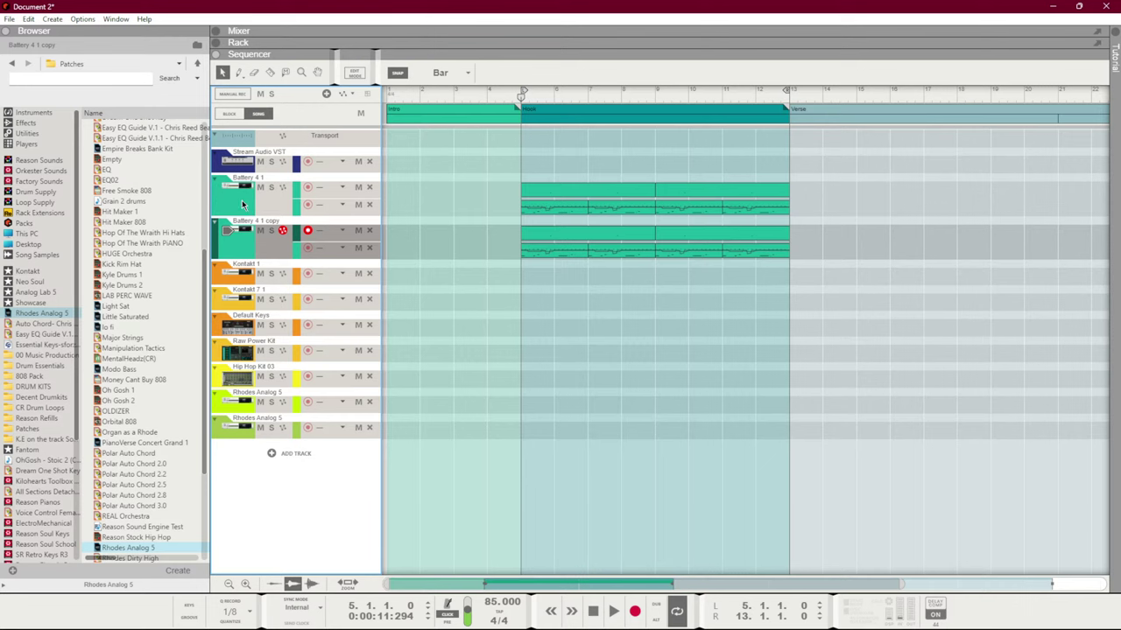
left_click_drag(798, 259, 526, 237)
key("Delete")
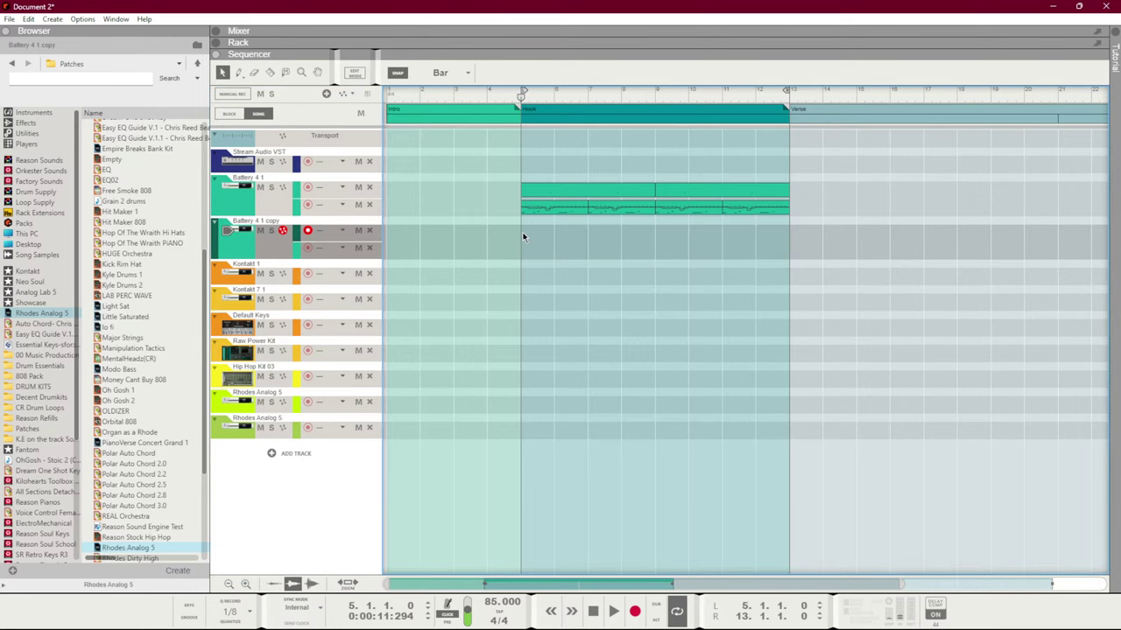
Load What The Tek Kit in the Battery 4 1 copy device and return to the sequencer with the plugin window minimized
key("F6")
scroll(517, 235, "up", 3)
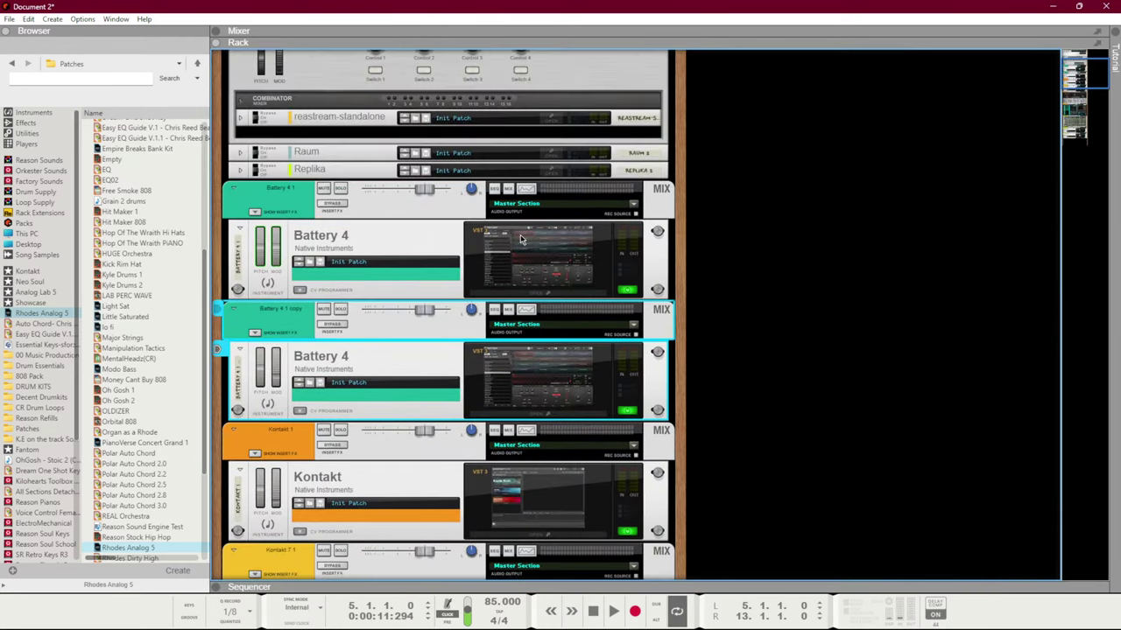
left_click(565, 393)
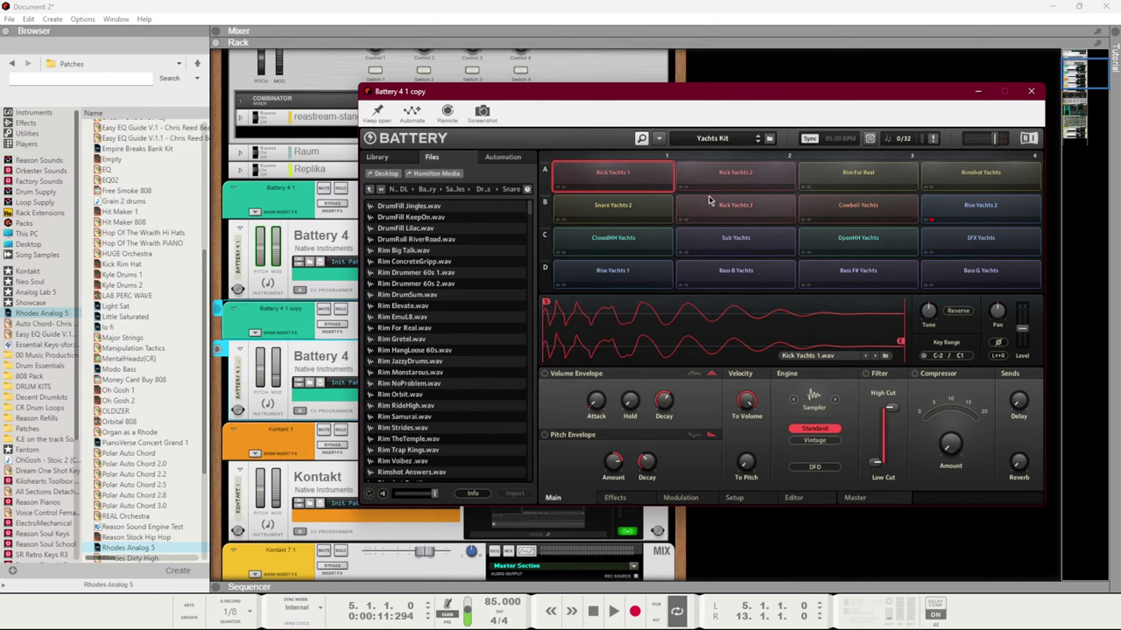
left_click(758, 138)
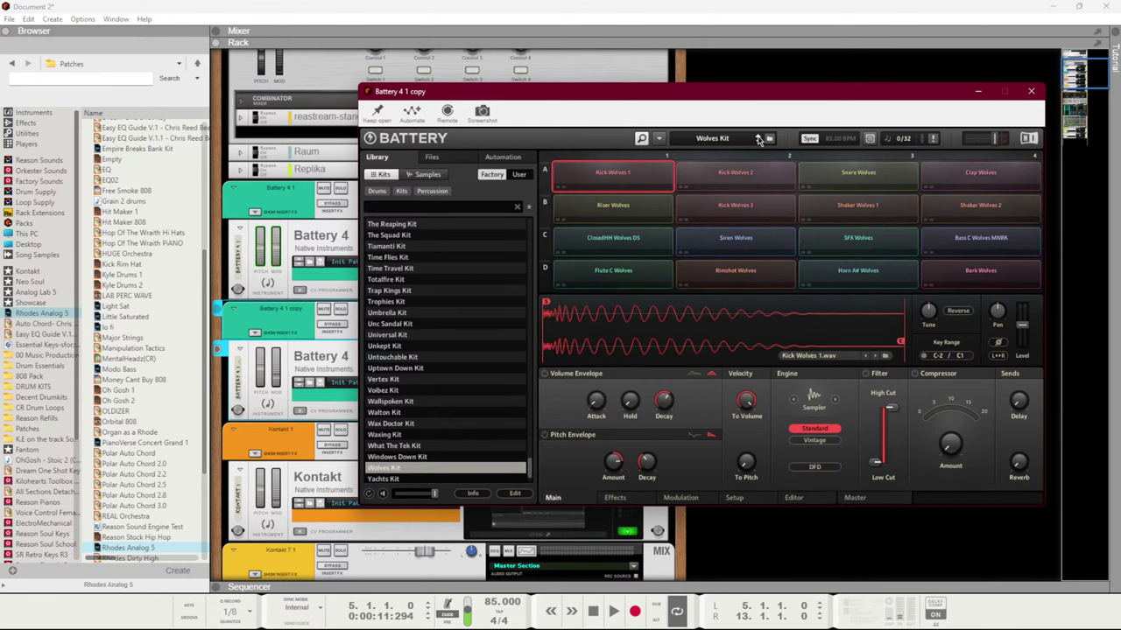
left_click(759, 137)
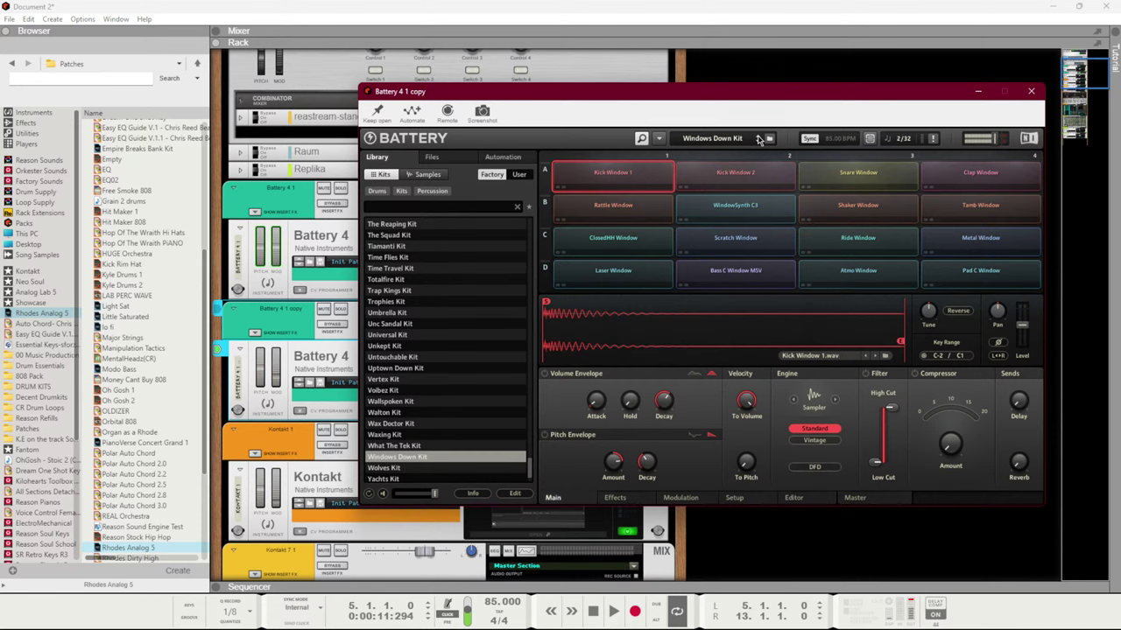
left_click(758, 137)
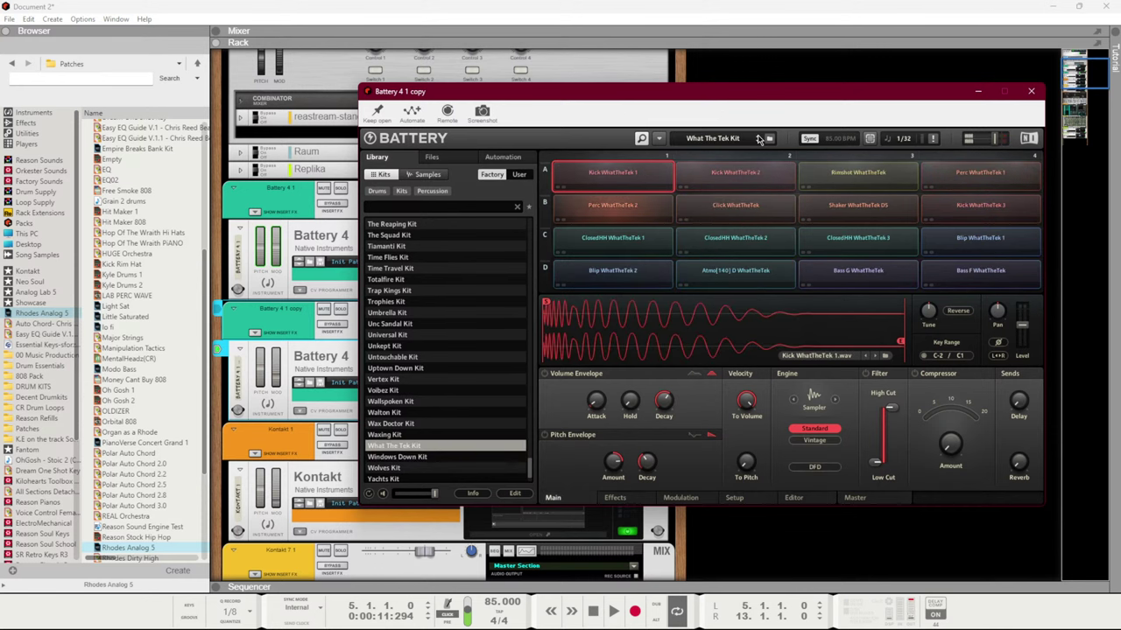
key("F7")
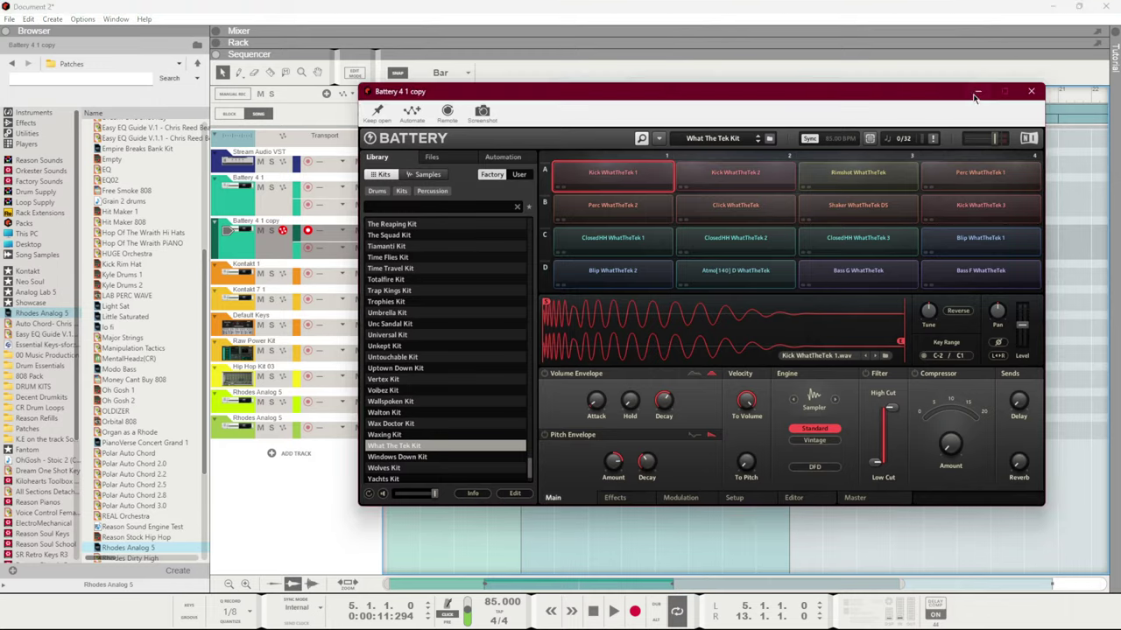
left_click(976, 93)
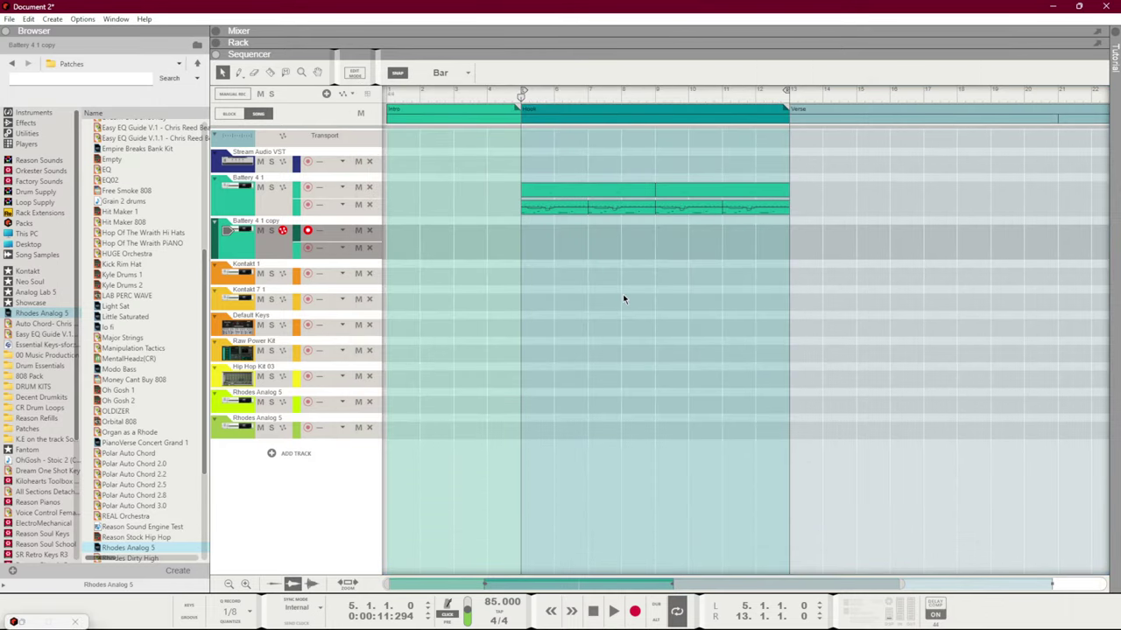
Record a part on the Battery 4 1 copy track and repeat it as one-bar clips from bar 5 to bar 13
key("ctrl+Return")
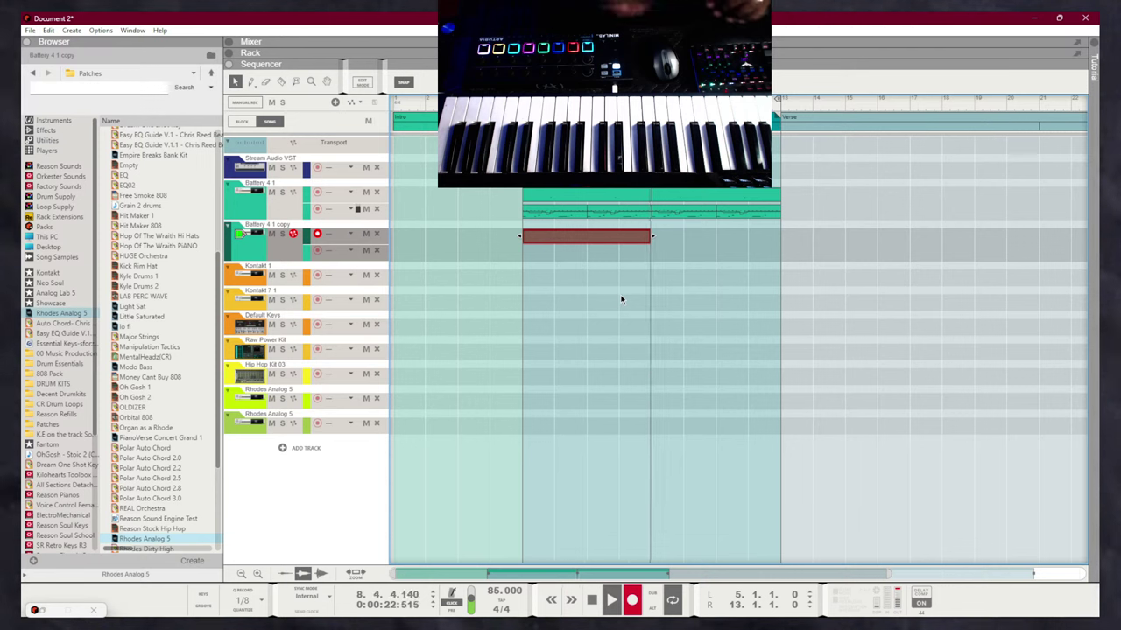
key("space")
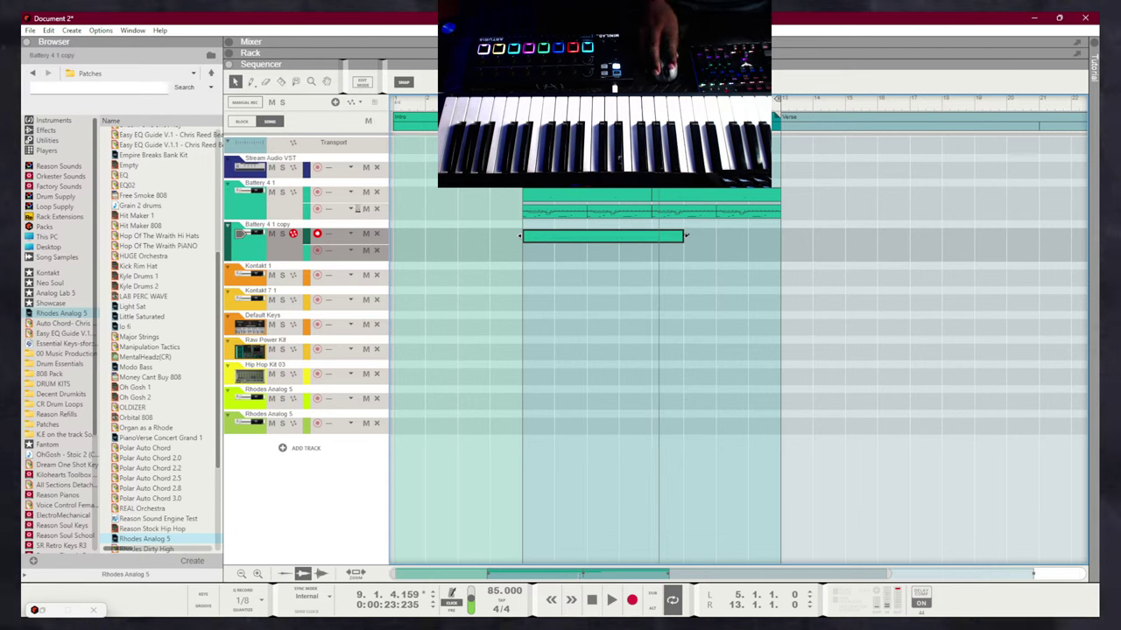
left_click_drag(555, 238, 731, 236)
left_click_drag(741, 236, 600, 255)
Play the loop briefly and enable the FX1 send on the Battery 4 1 copy mixer channel
key("space")
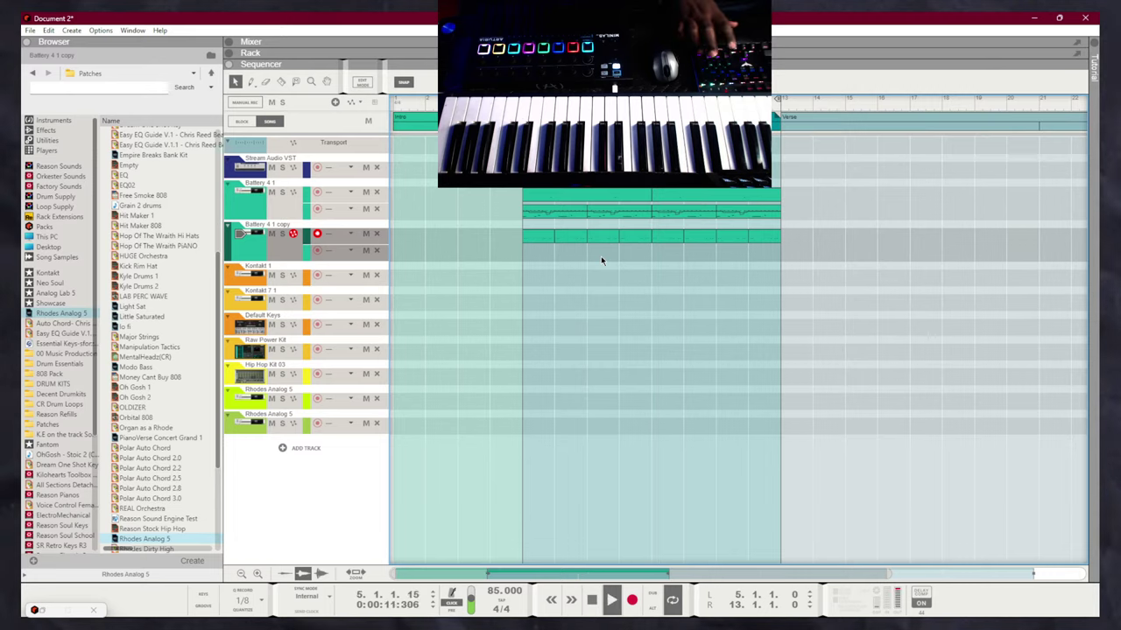
key("F5")
key("space")
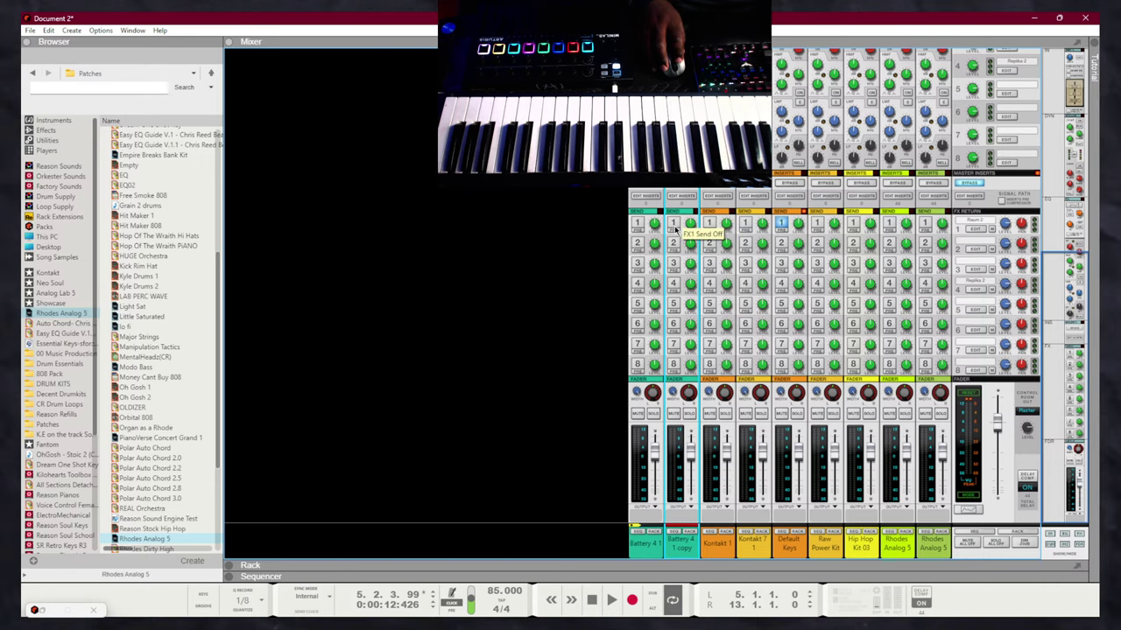
key("F7")
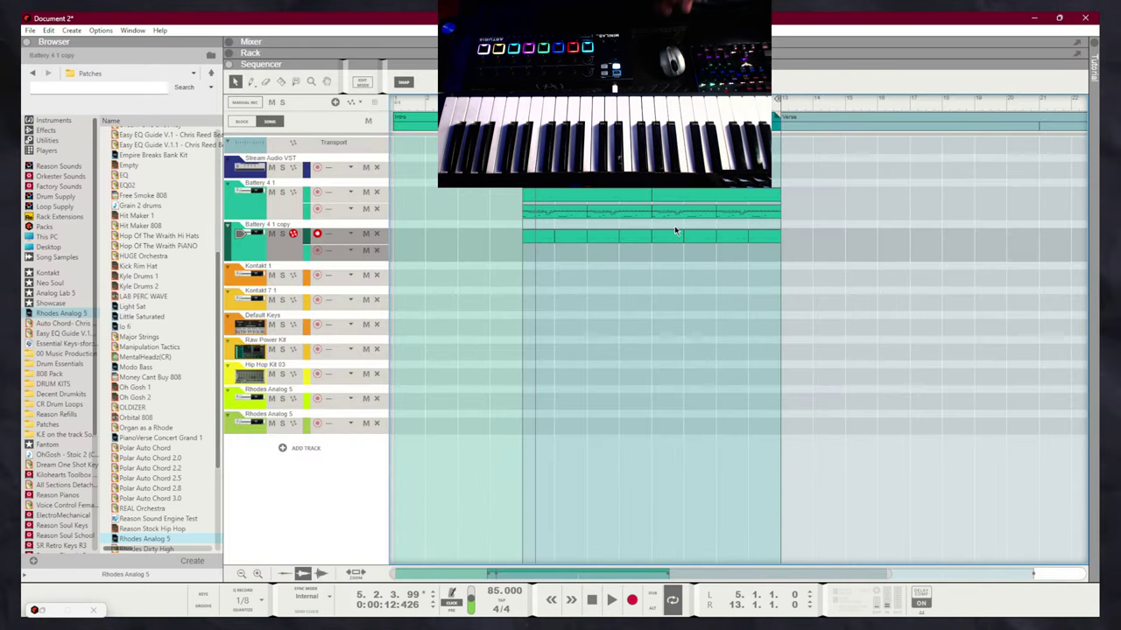
key("F5")
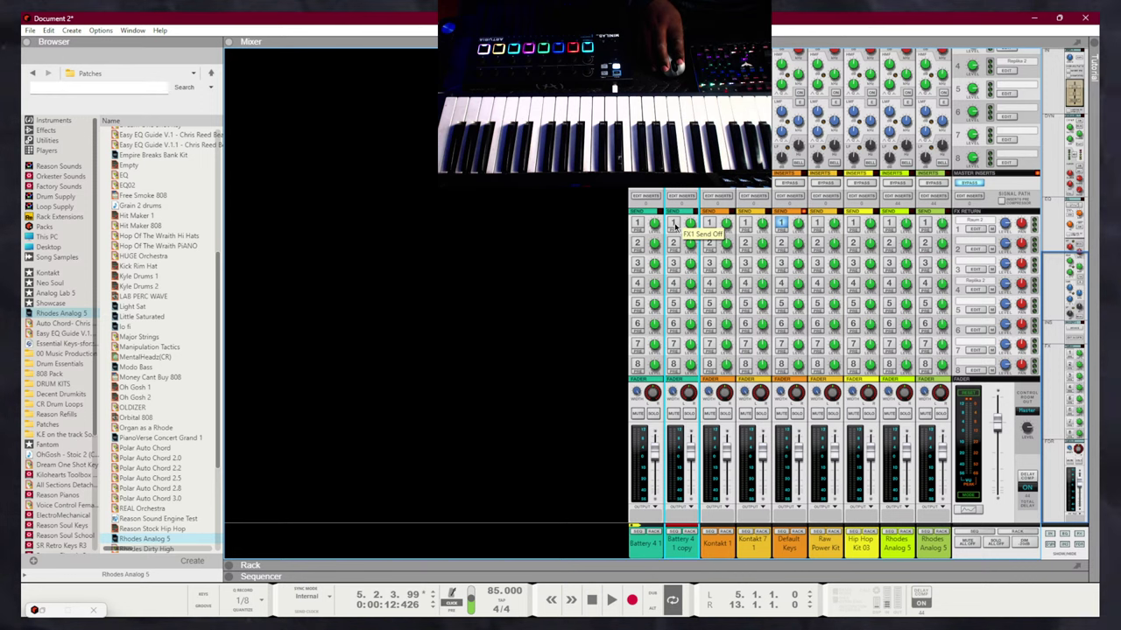
left_click(674, 225)
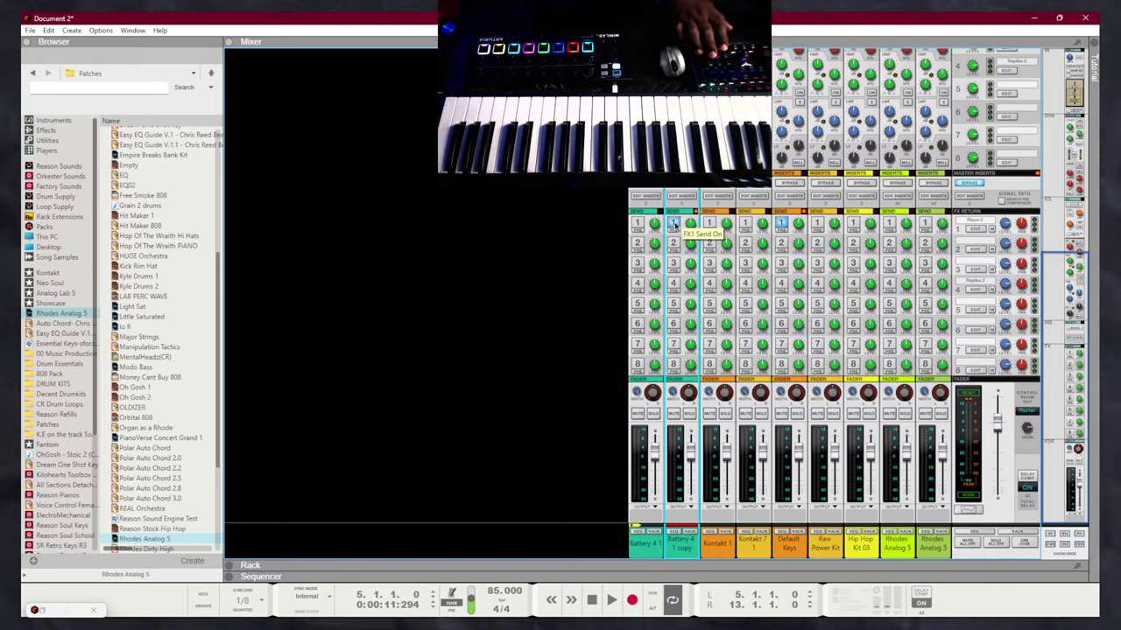
Play the loop to hear the FX1 send on the Battery 4 1 copy channel, checking the sequencer and the mixer
key("space")
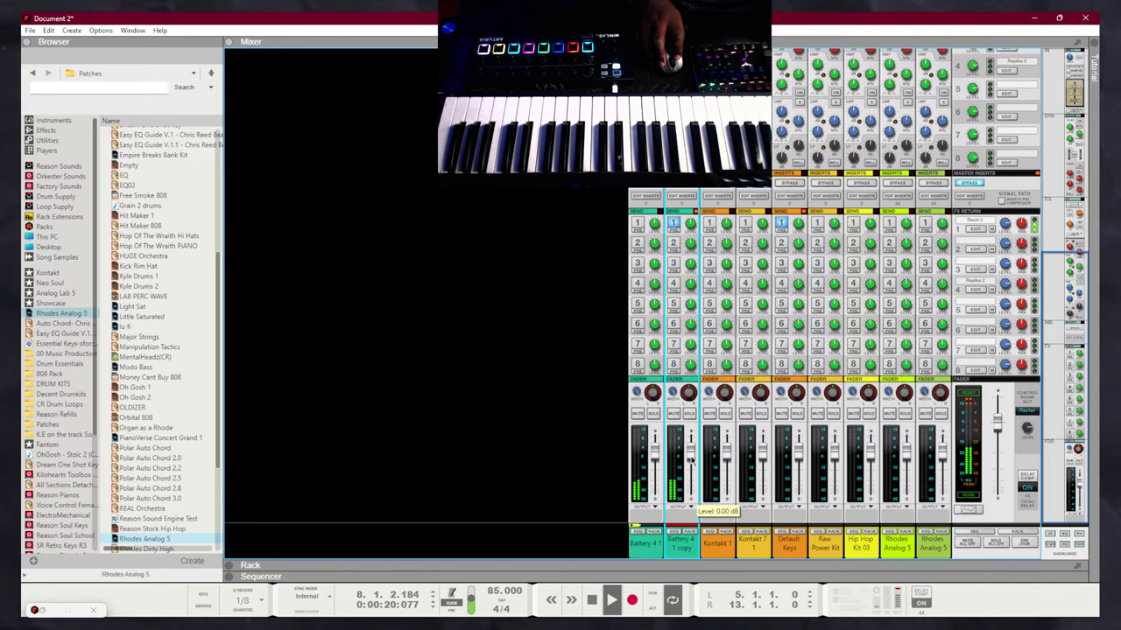
key("F7")
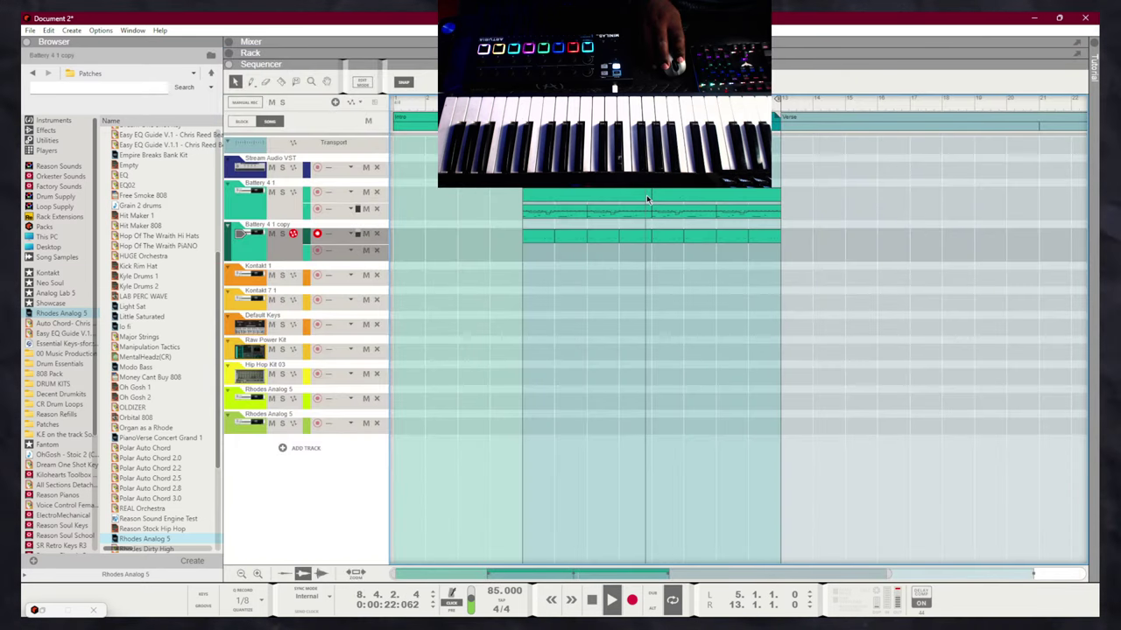
key("F5")
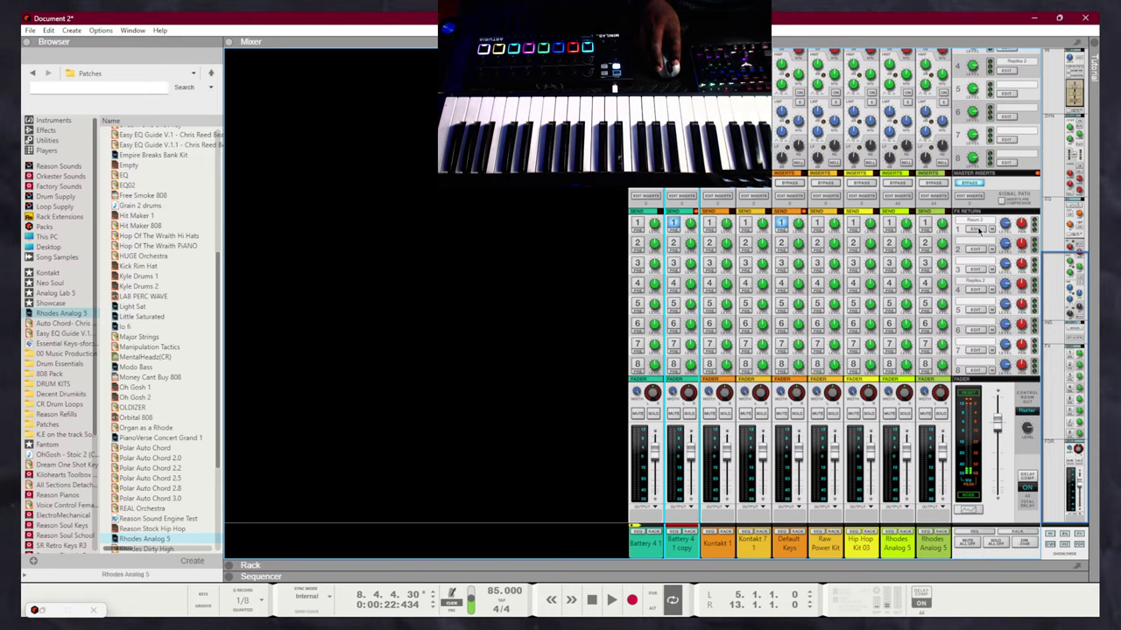
Open the Raum reverb from the rack and load its Large factory preset Stainless Steel
key("F6")
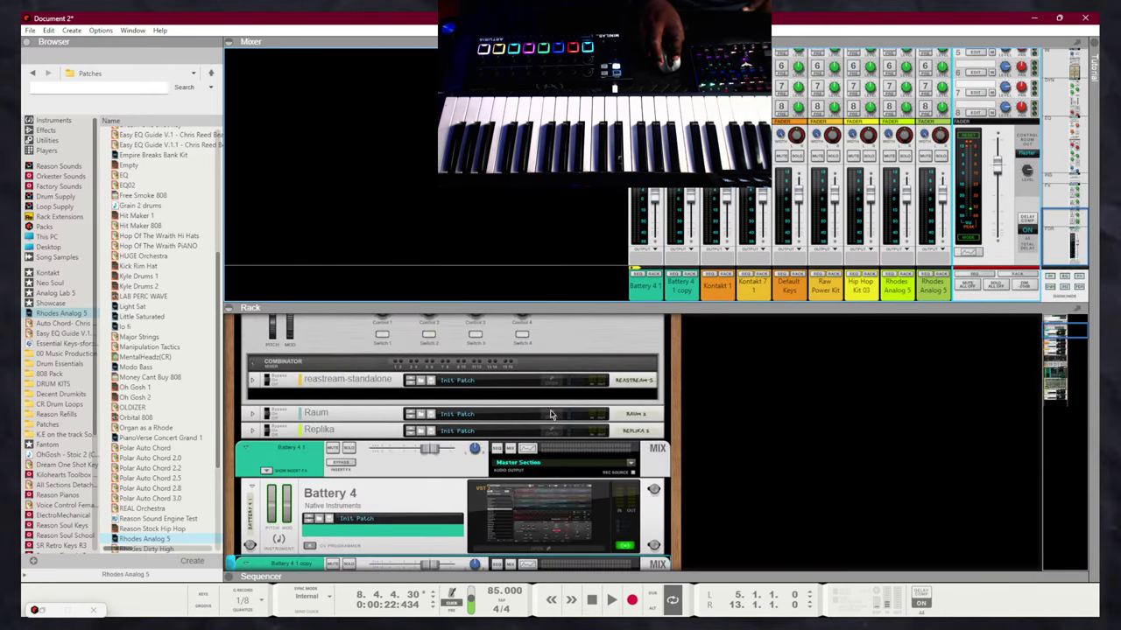
left_click(508, 415)
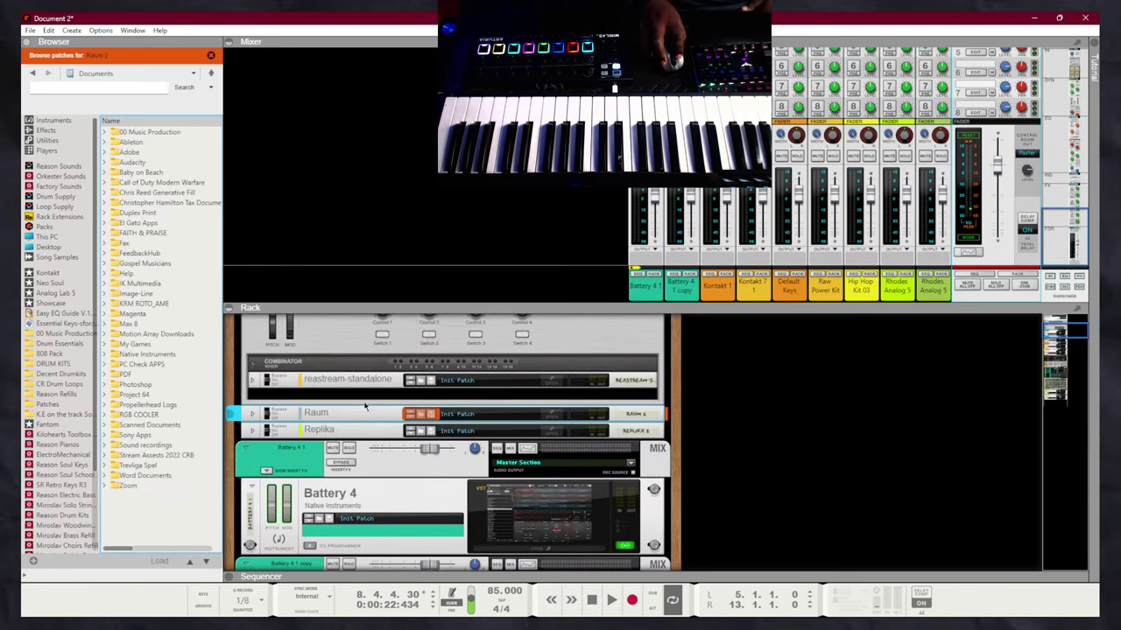
left_click(551, 413)
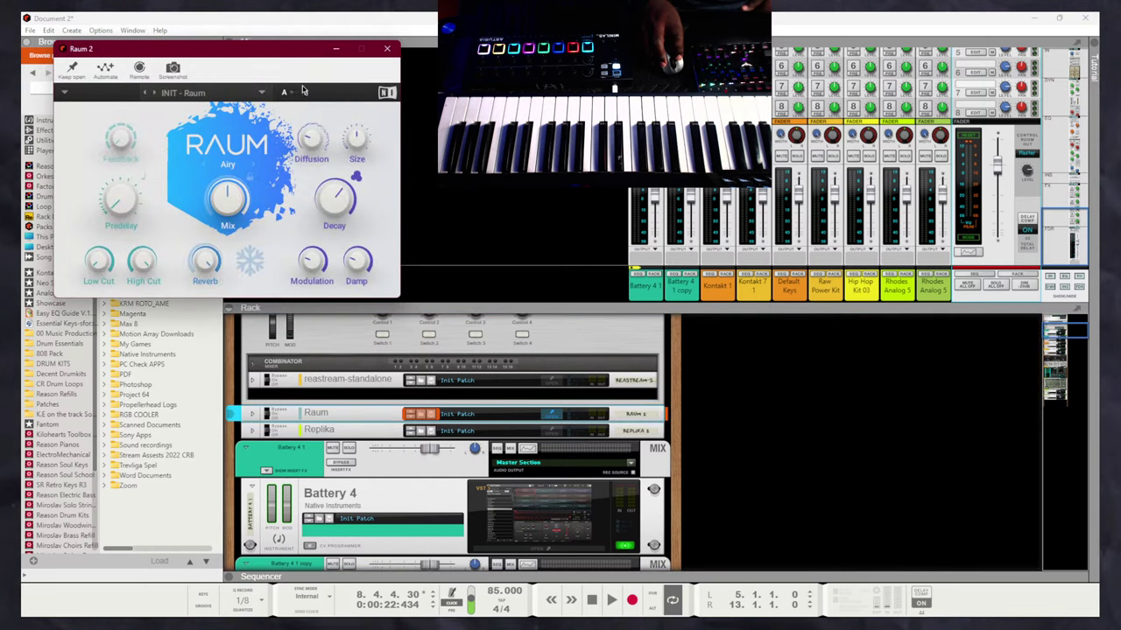
left_click_drag(260, 54, 360, 68)
left_click(359, 107)
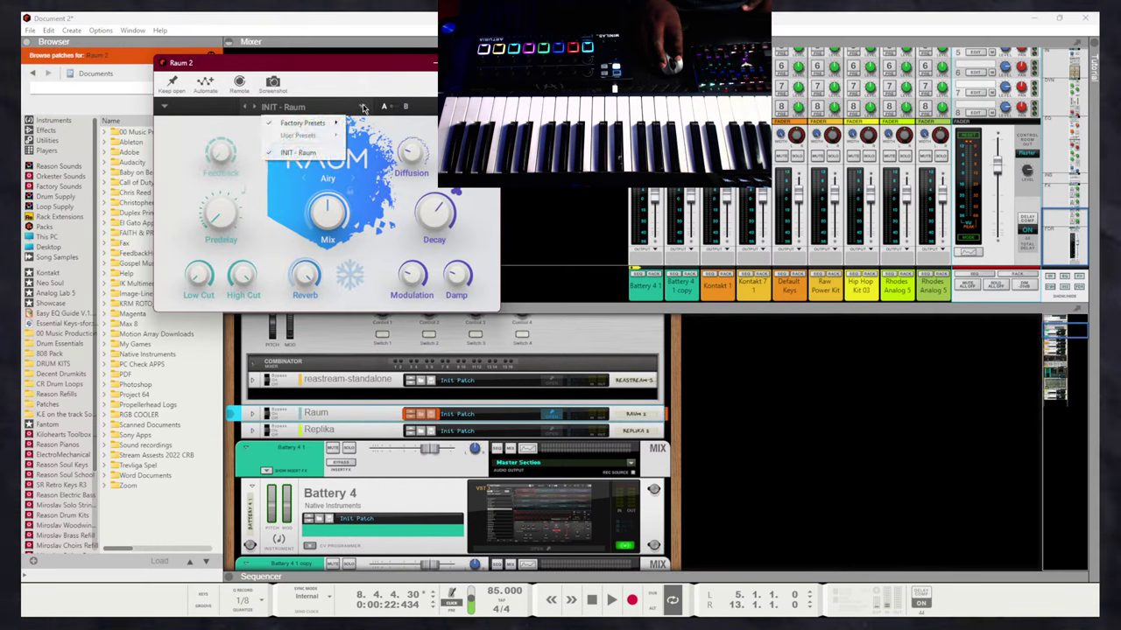
mouse_move(315, 123)
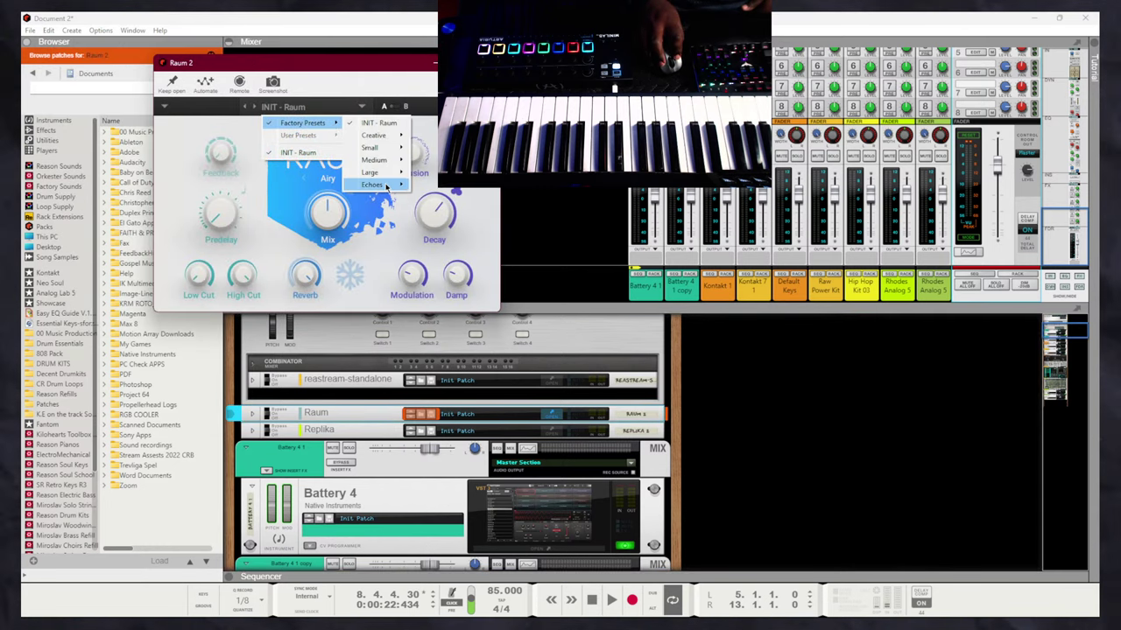
mouse_move(388, 174)
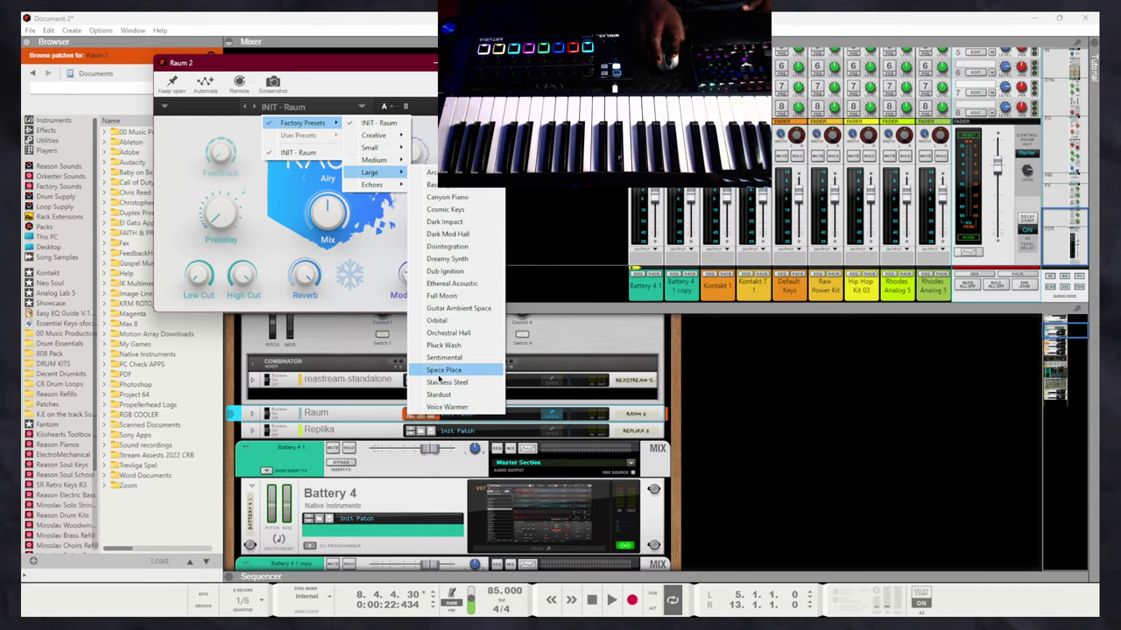
left_click(446, 384)
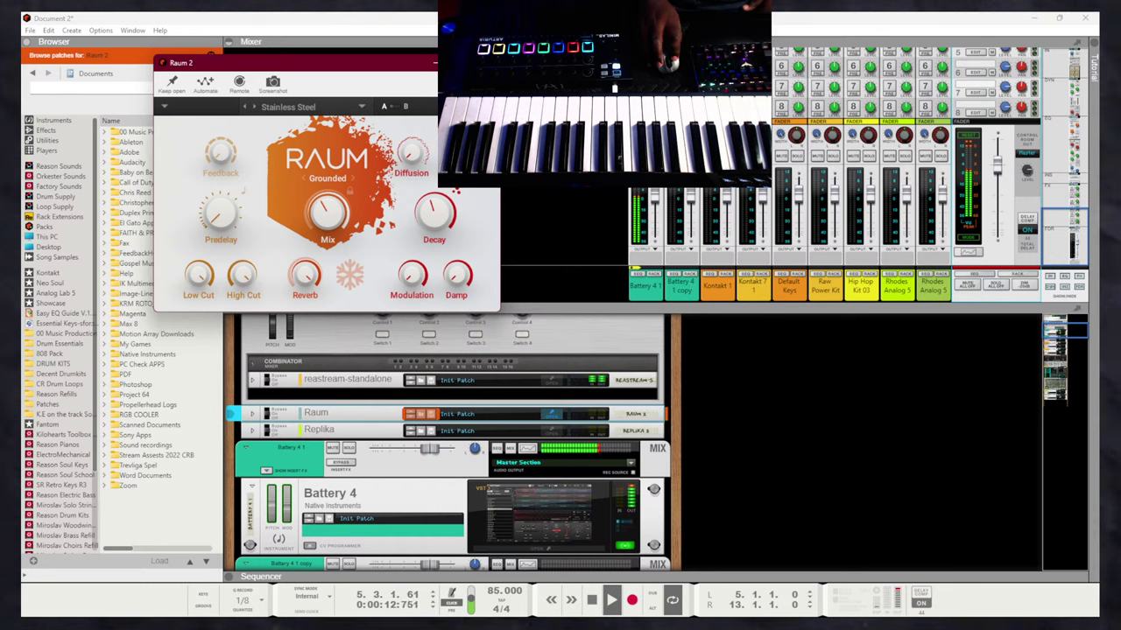
Switch the Raum reverb to the Stardust preset, stop playback, close the plug-in and show the sequencer
left_click(253, 106)
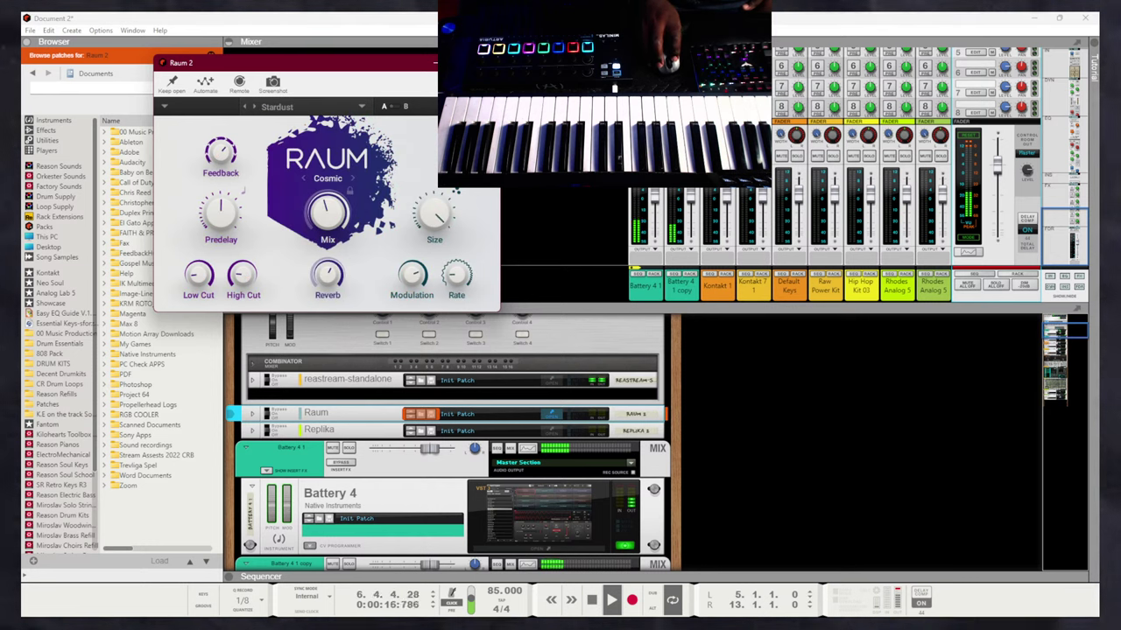
key("space")
key("Escape")
key("F7")
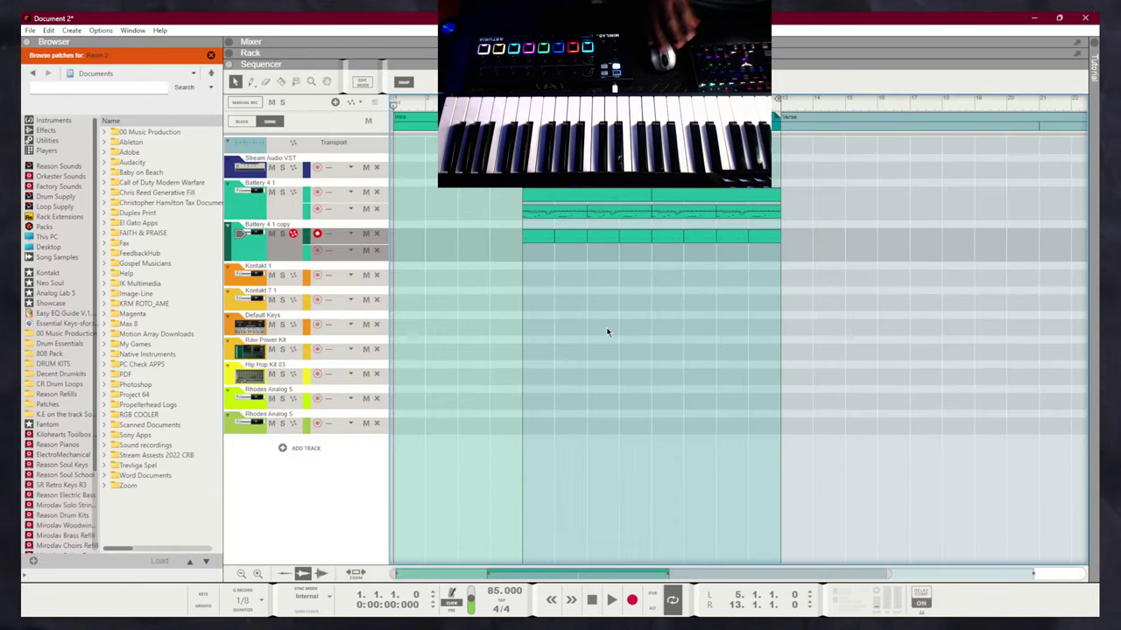
Arm the empty second lane of Battery 4 1 copy, play the loop briefly, and arm the Kontakt 1 track instead
left_click(317, 252)
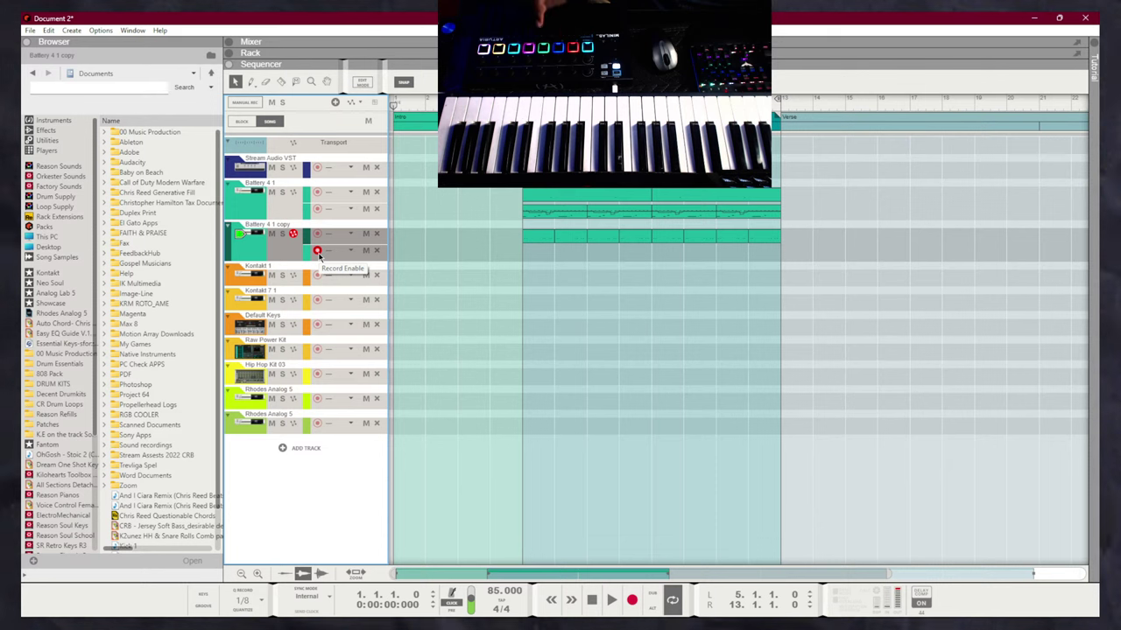
key("space")
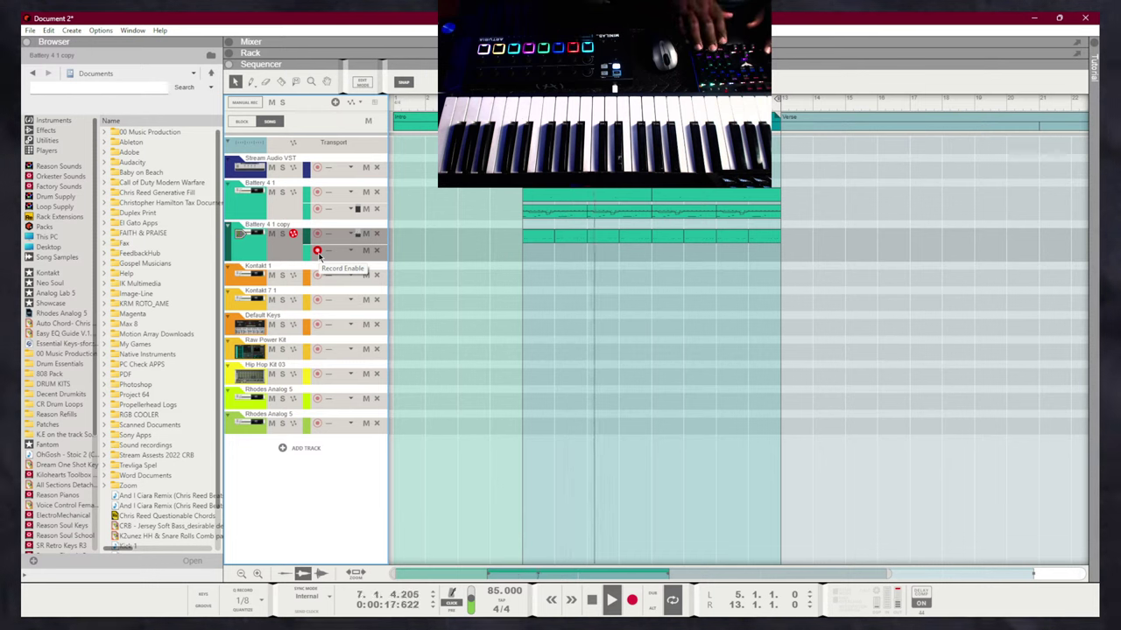
key("space")
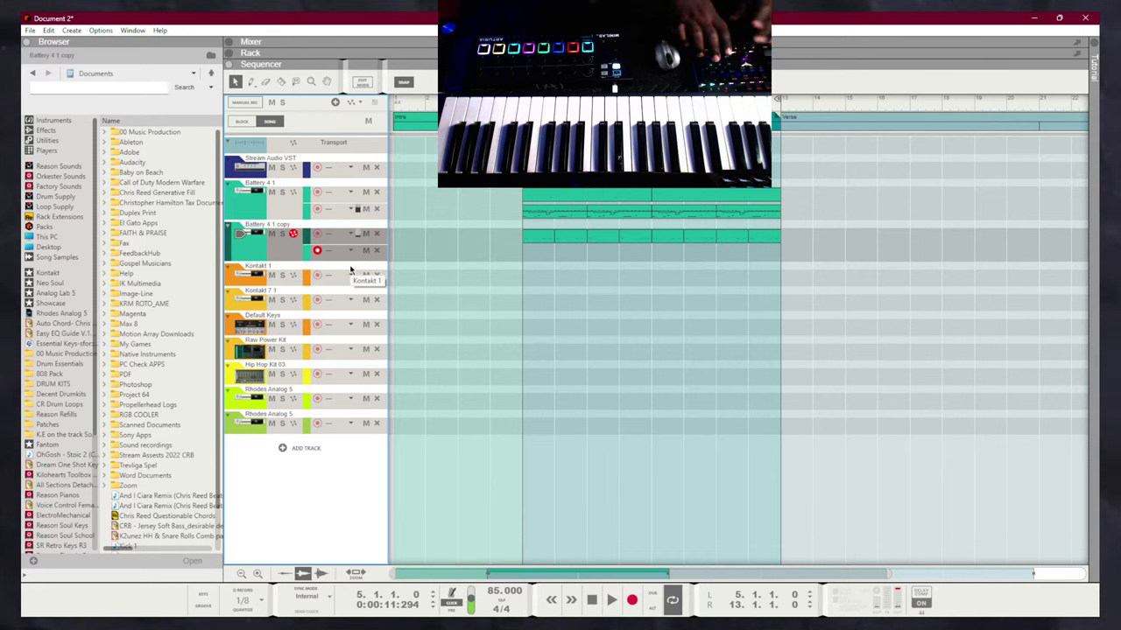
left_click(316, 275)
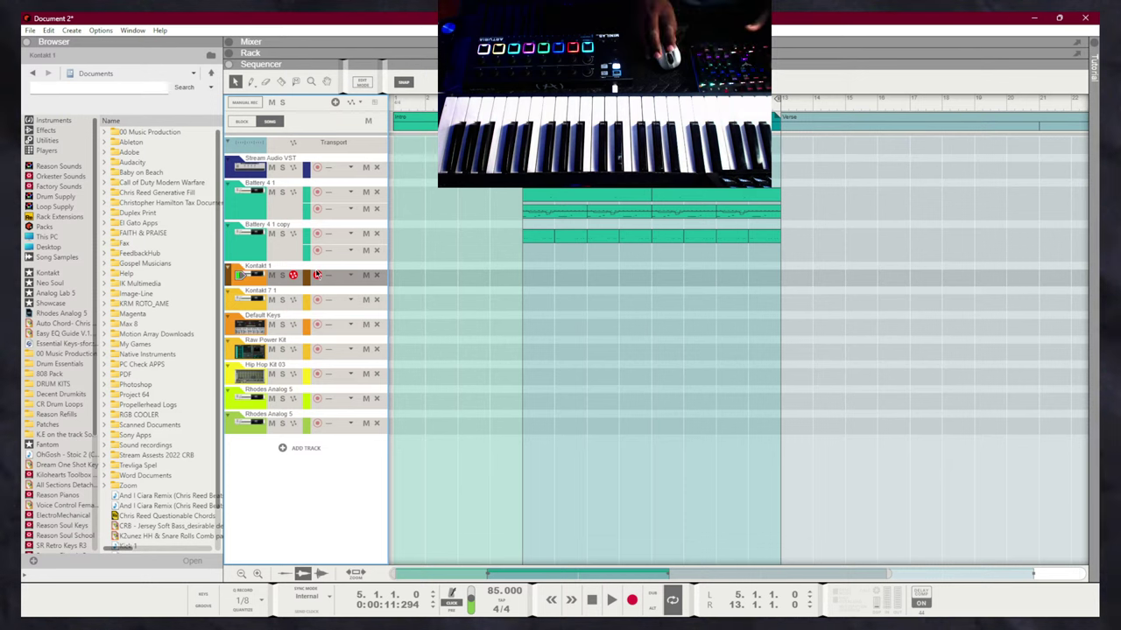
Arm the lower Rhodes Analog 5 track and record a four-bar chord part from bar 5 to bar 9
left_click(317, 424)
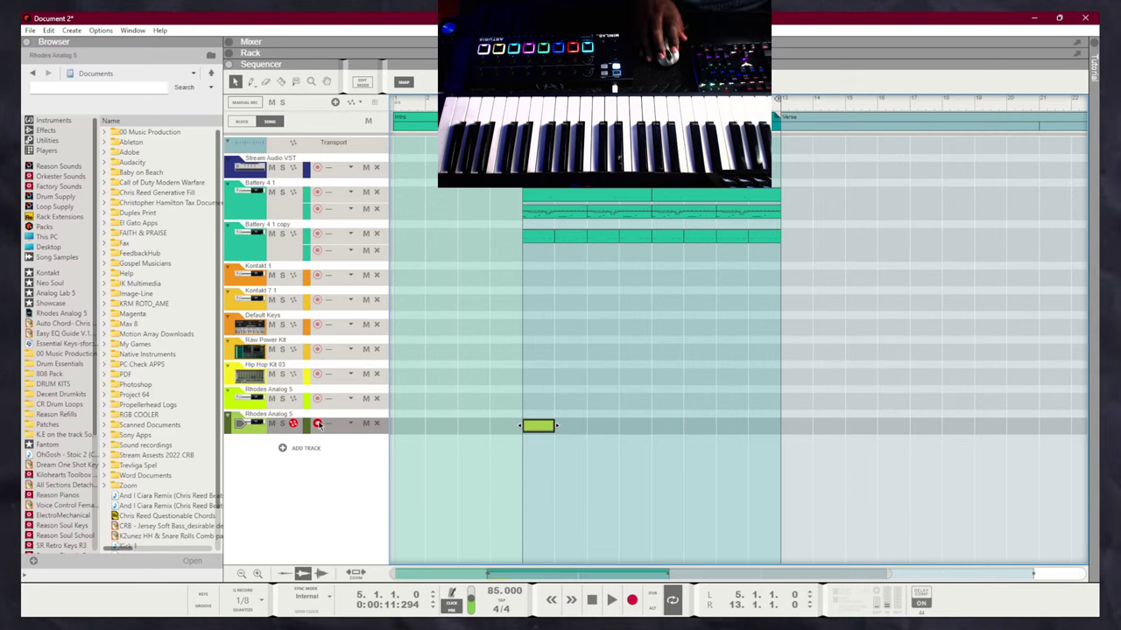
key("Tab")
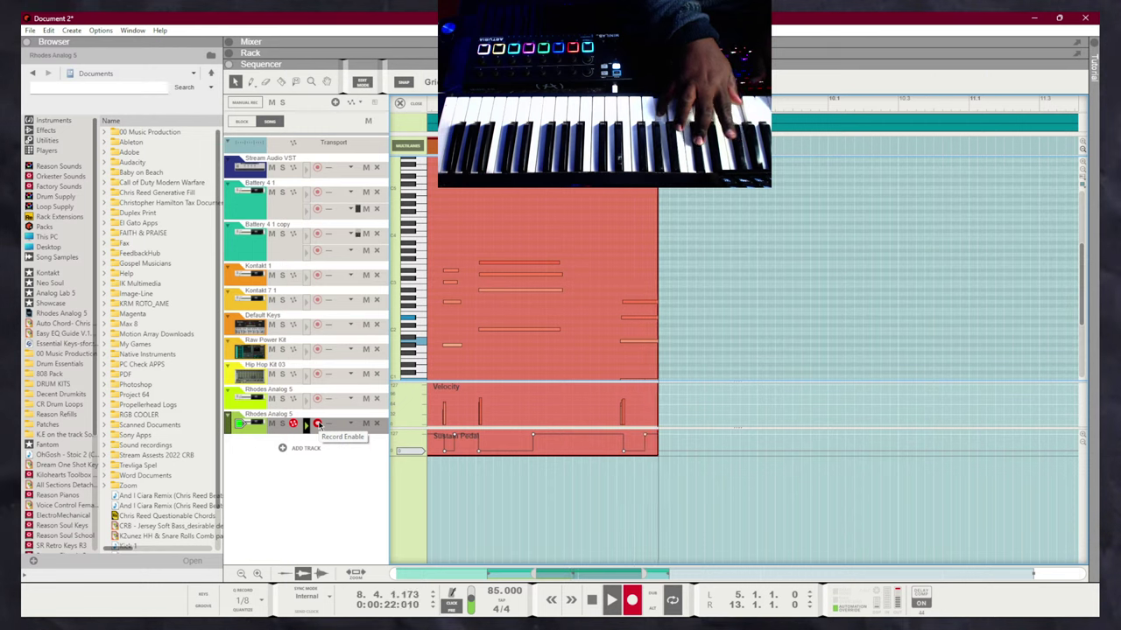
key("space")
Delete the four-note chord at bar 8.3 of the Rhodes clip and play the part back to check it
scroll(666, 315, "down", 2)
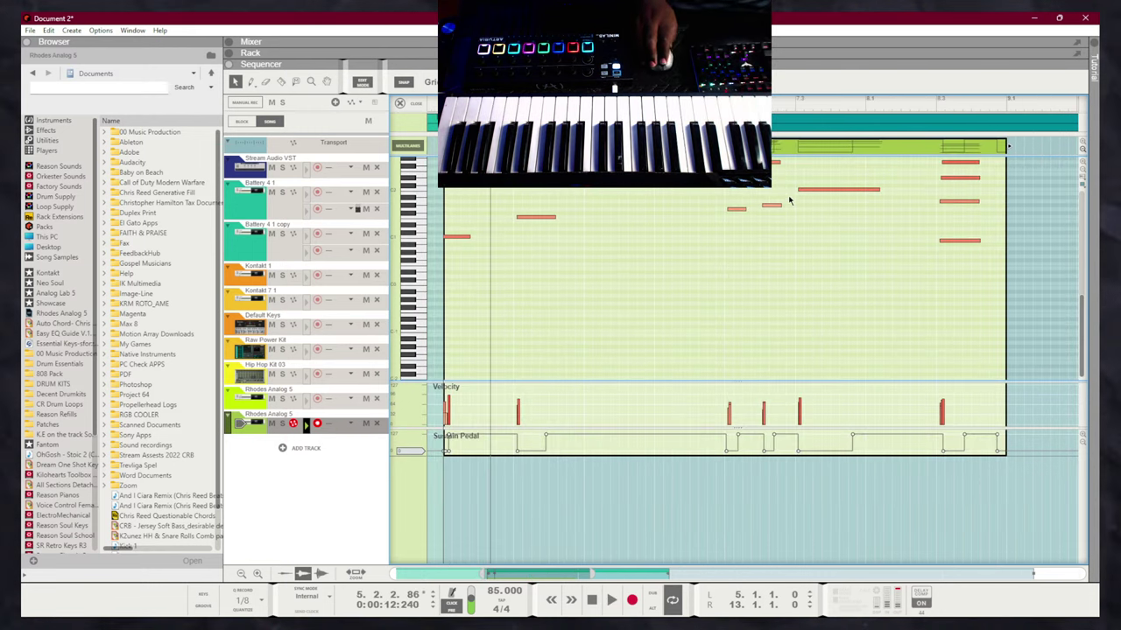
scroll(968, 292, "down", 4)
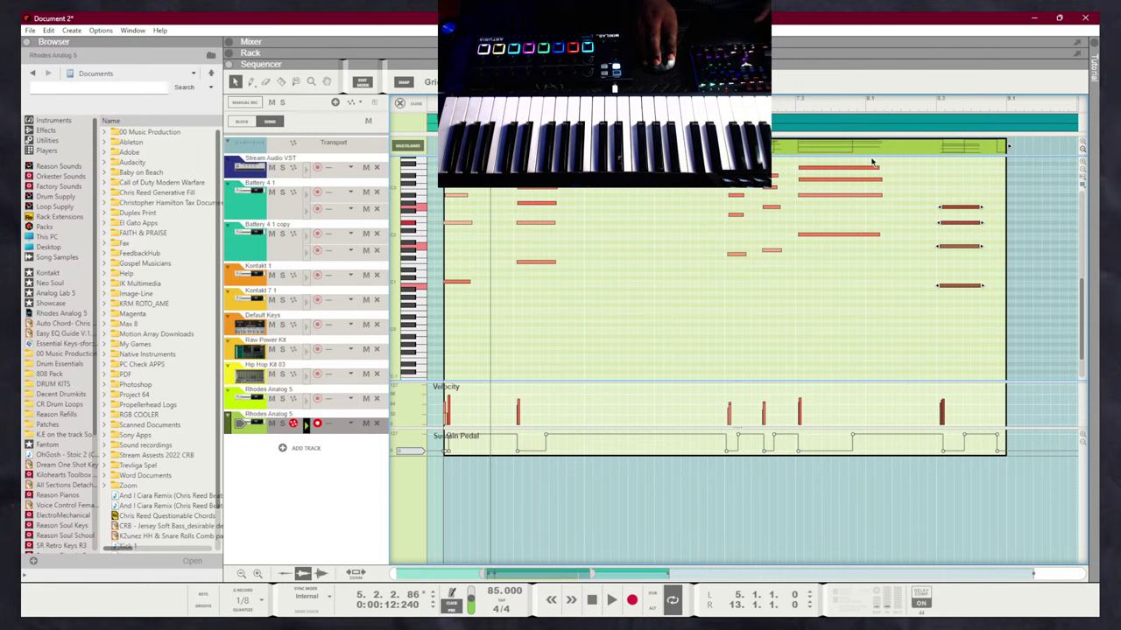
key("Delete")
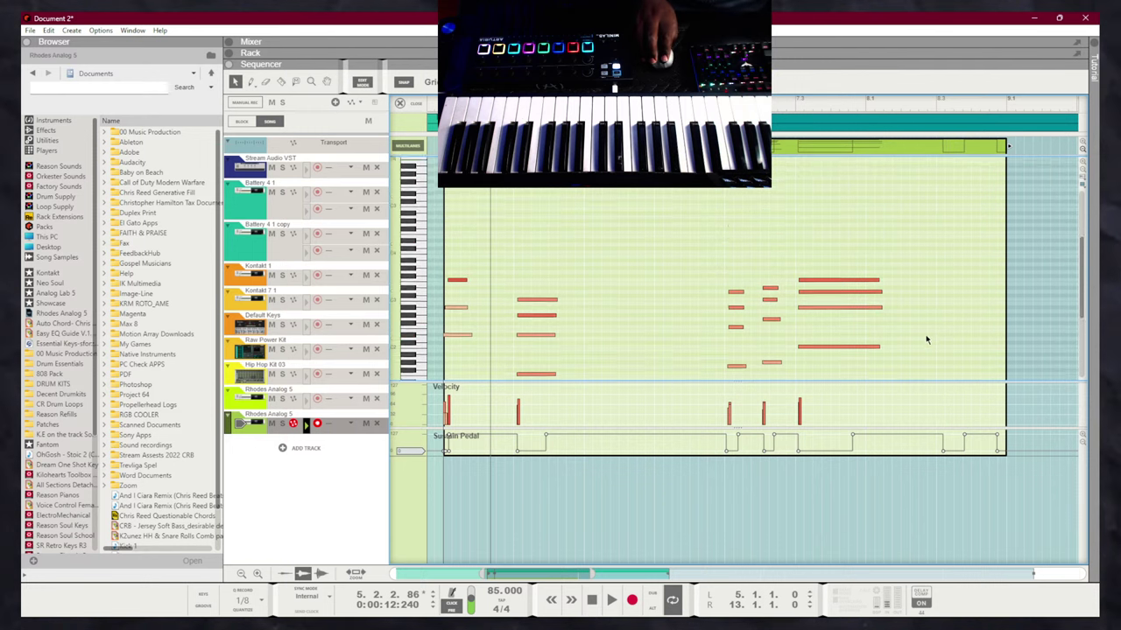
key("Home")
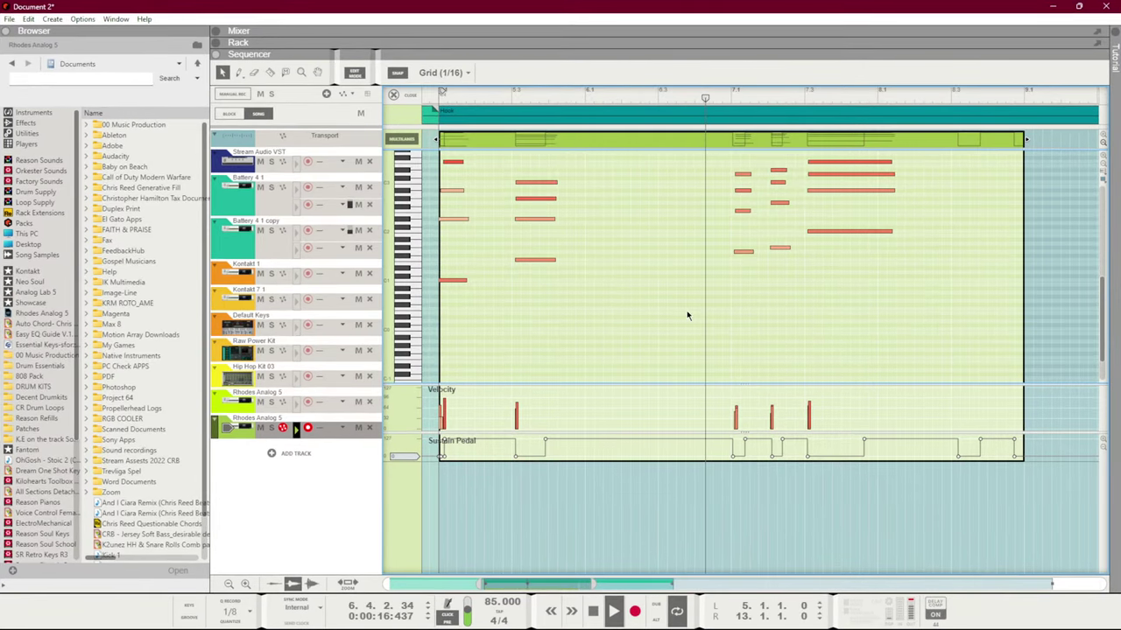
scroll(692, 313, "down", 3)
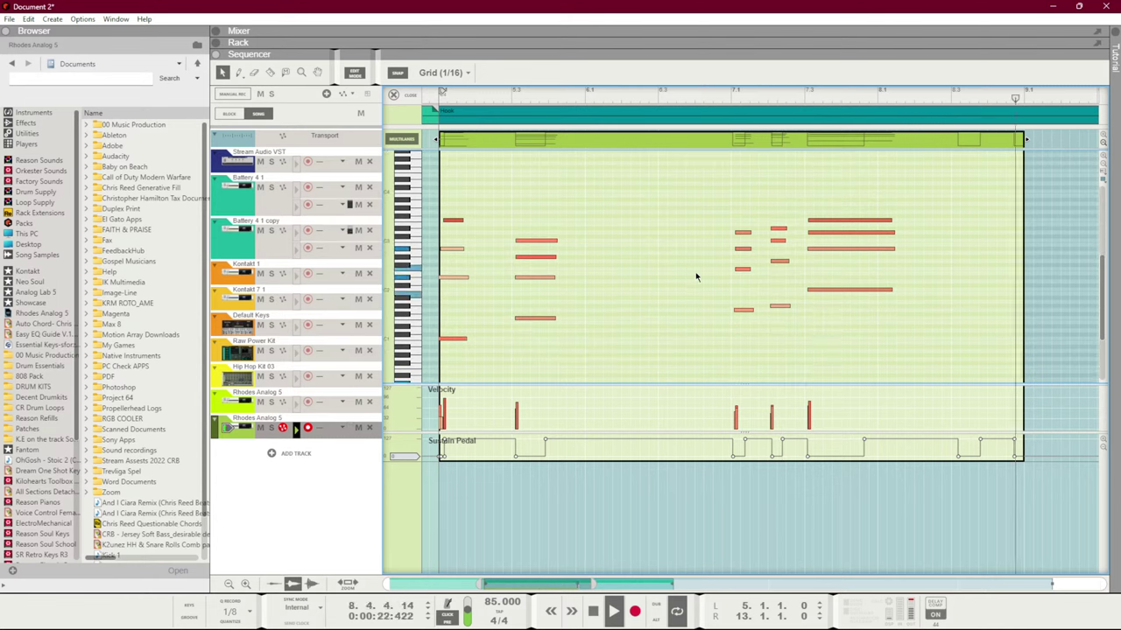
key("space")
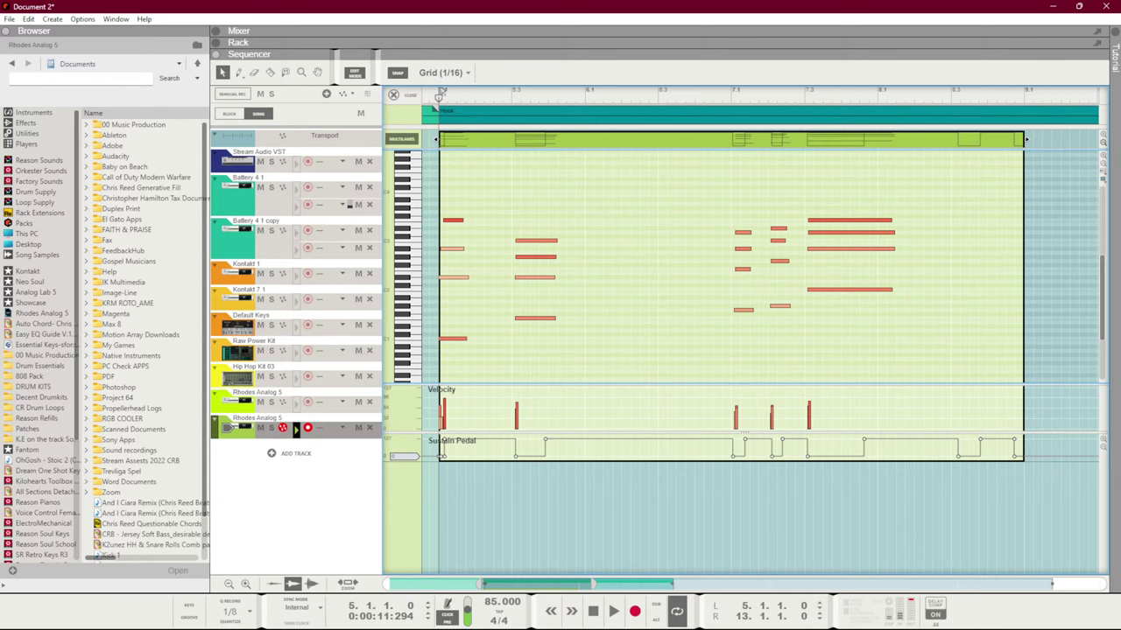
Return to the arrangement and duplicate the four-bar Rhodes clip so the chords fill bars 5 to 13
left_click(921, 99)
key("Tab")
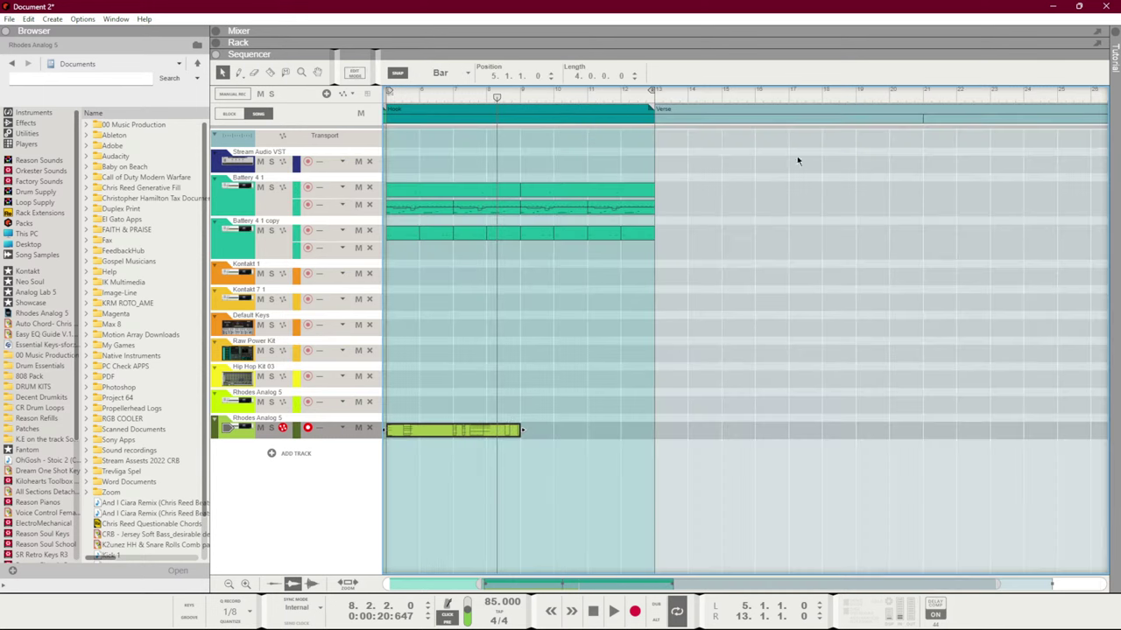
mouse_move(513, 442)
left_mouse_down()
mouse_move(426, 436)
mouse_move(396, 402)
mouse_move(548, 416)
mouse_move(525, 436)
left_mouse_up()
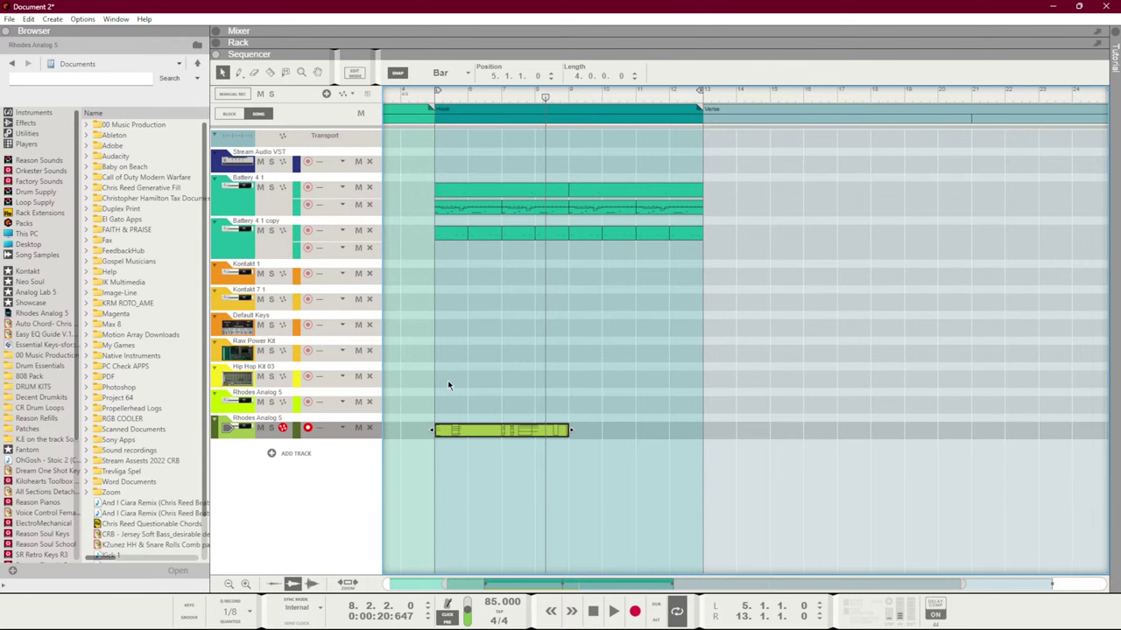
key("ctrl+d")
left_click(678, 398)
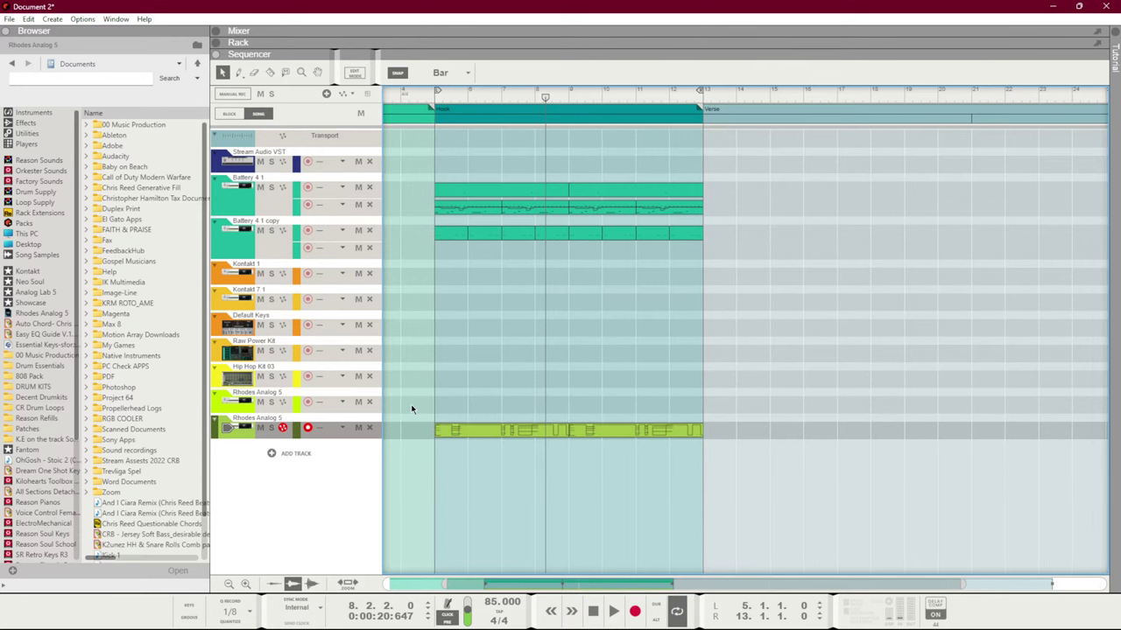
Record an alternate ending on the new upper lane of the lower Rhodes Analog 5 track, from bar 11 to bar 13
left_click(566, 97)
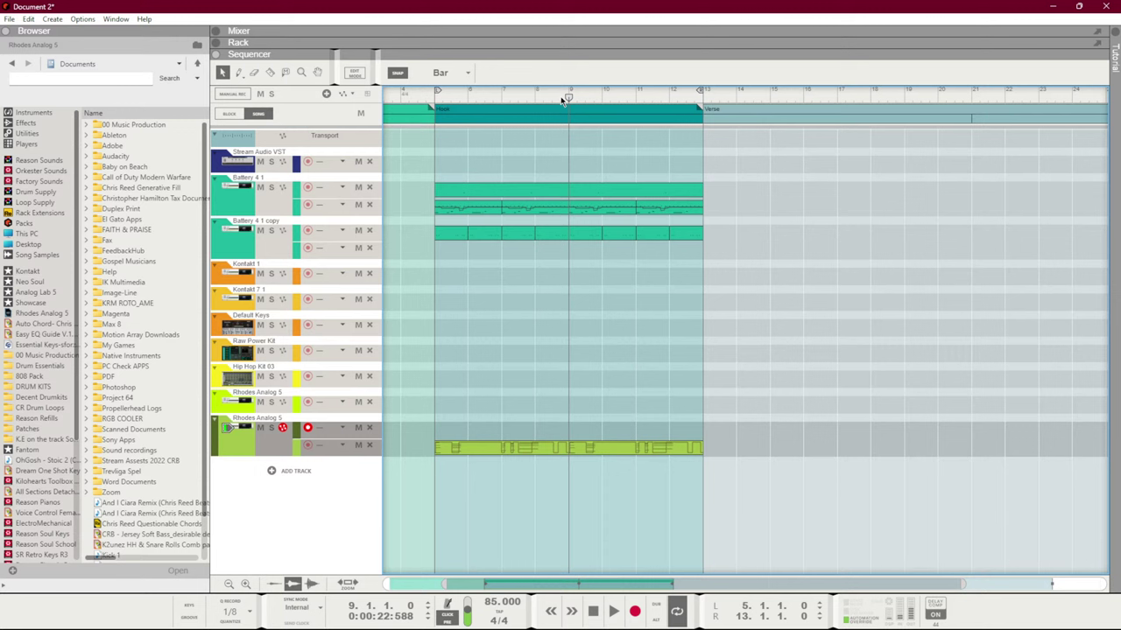
left_click(636, 97)
key("space")
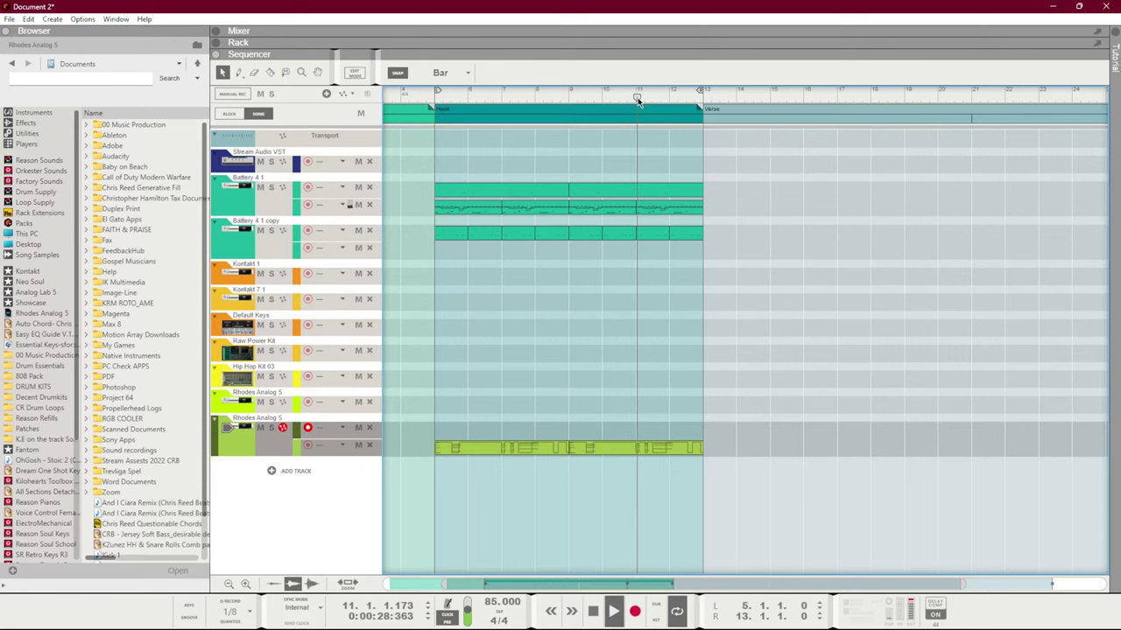
key("ctrl+Return")
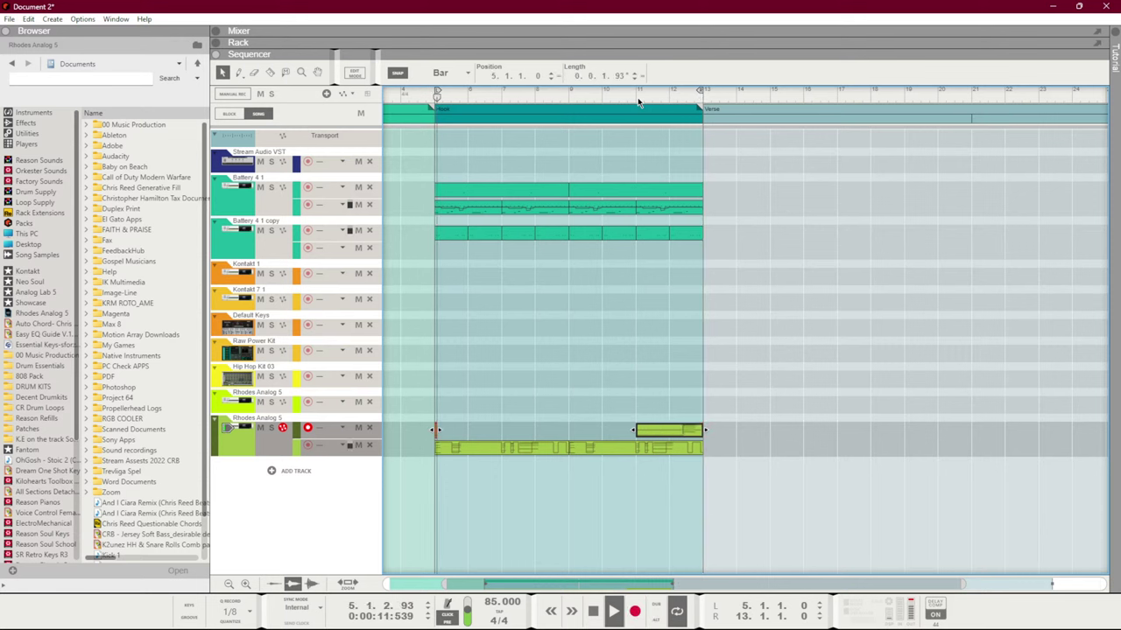
key("space")
Trim the new Rhodes take to bar 12, delete its leftover at bar 5, and merge it into one eight-bar clip on the lower lane
key("space")
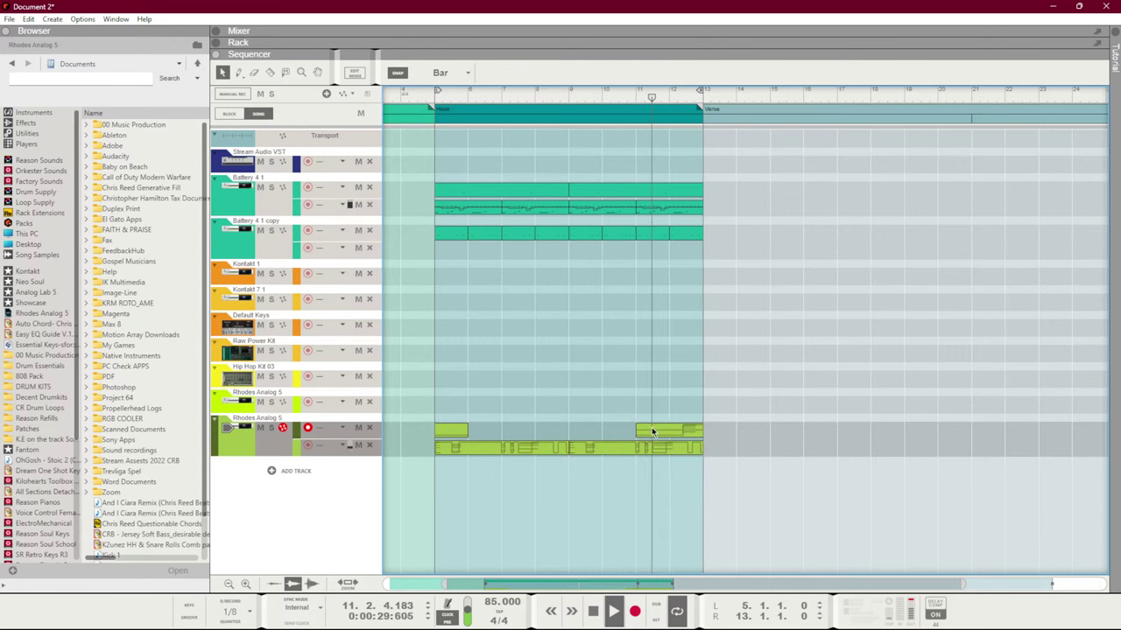
left_click(640, 431)
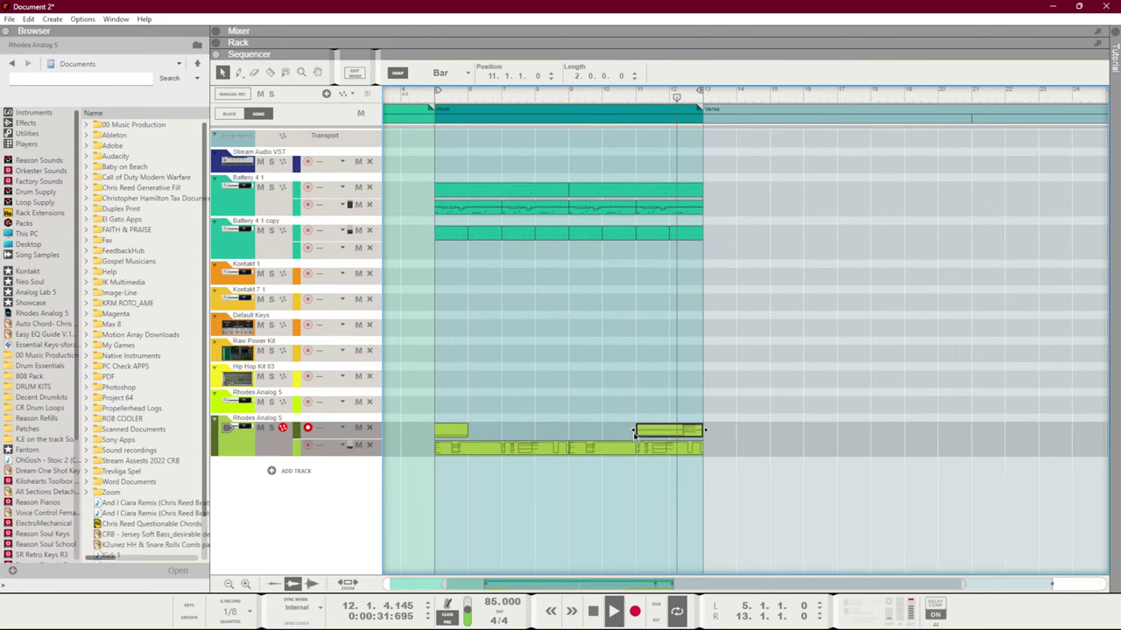
key("Delete")
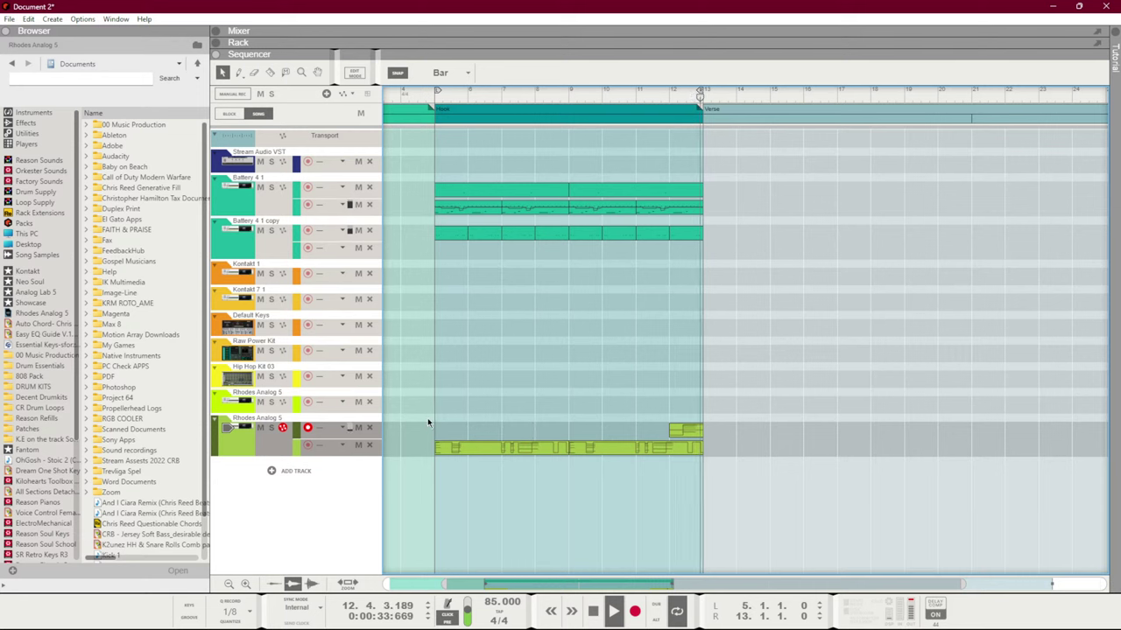
mouse_move(434, 427)
left_mouse_down()
mouse_move(716, 441)
mouse_move(703, 429)
mouse_move(683, 436)
mouse_move(685, 448)
mouse_move(424, 447)
left_mouse_up()
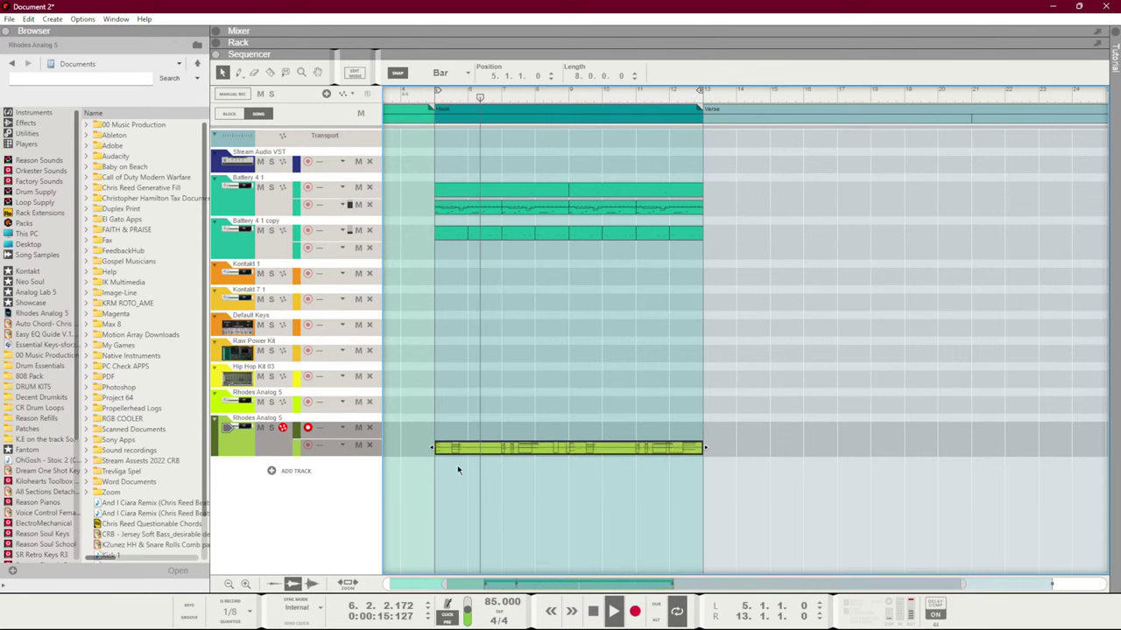
Open the merged Rhodes clip for note editing and flatten the last sustain pedal hold in bar 12 to 0
double_click(624, 447)
scroll(670, 435, "down", 5)
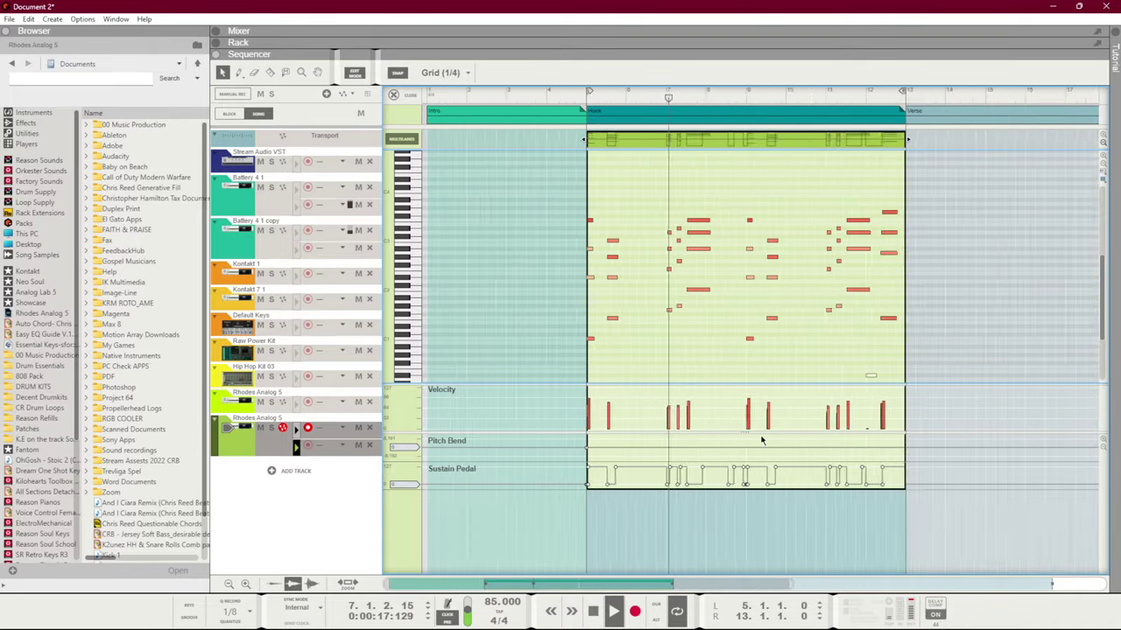
scroll(756, 473, "up", 1)
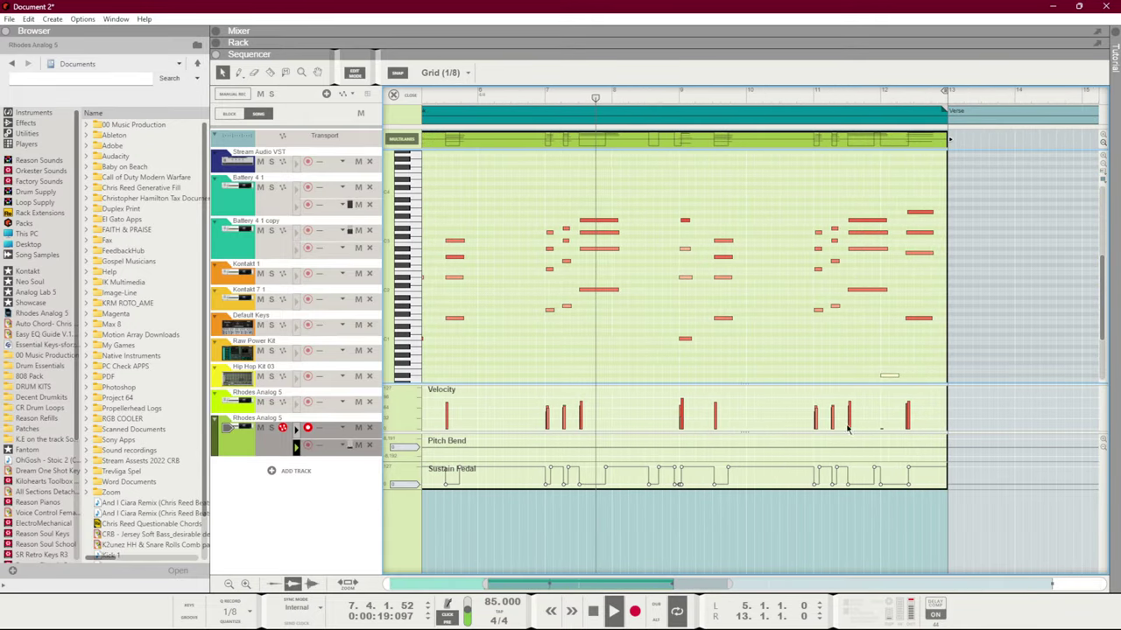
left_click(915, 485)
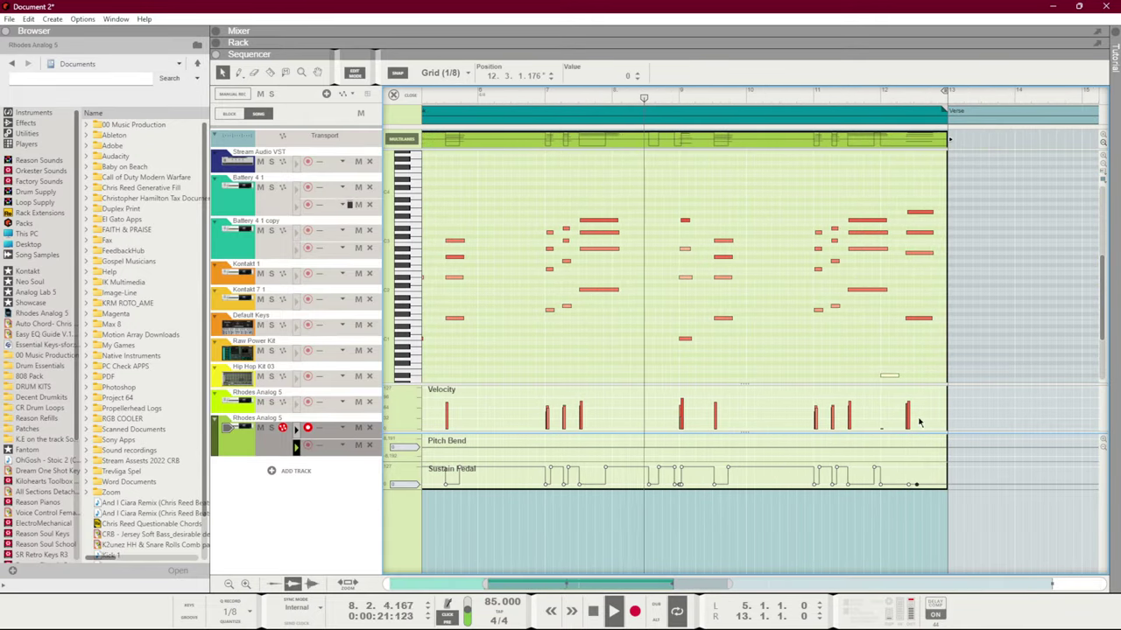
Lengthen the chord starting at bar 11.3 to about 0.2.3.173 and delete the stray low D#0 note in bar 12
left_click_drag(891, 187, 864, 376)
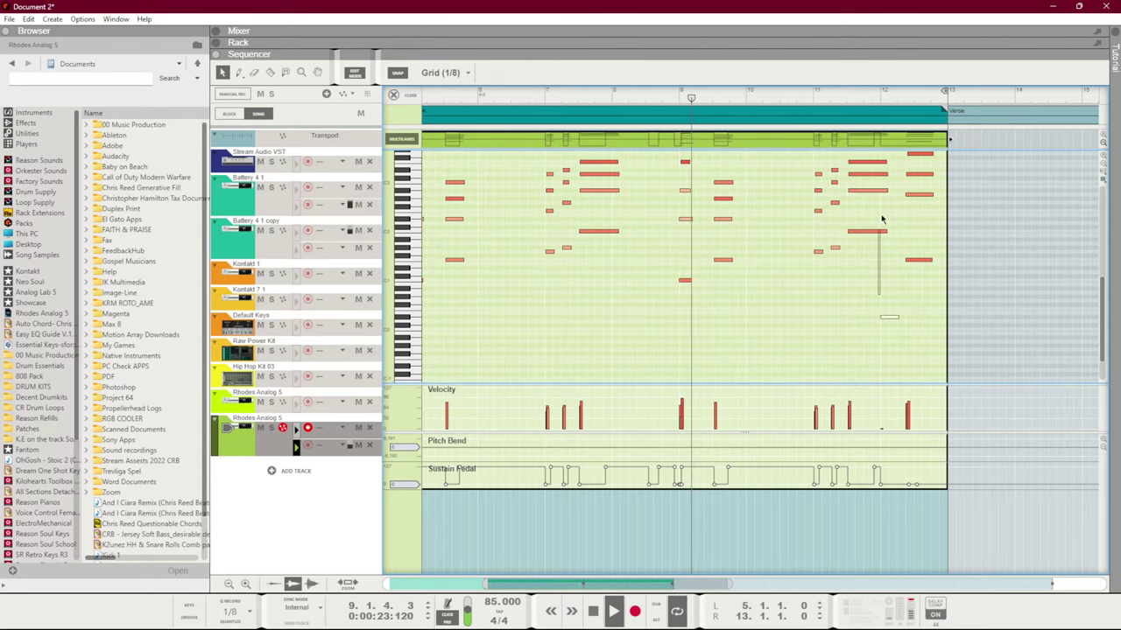
left_click_drag(883, 215, 893, 209)
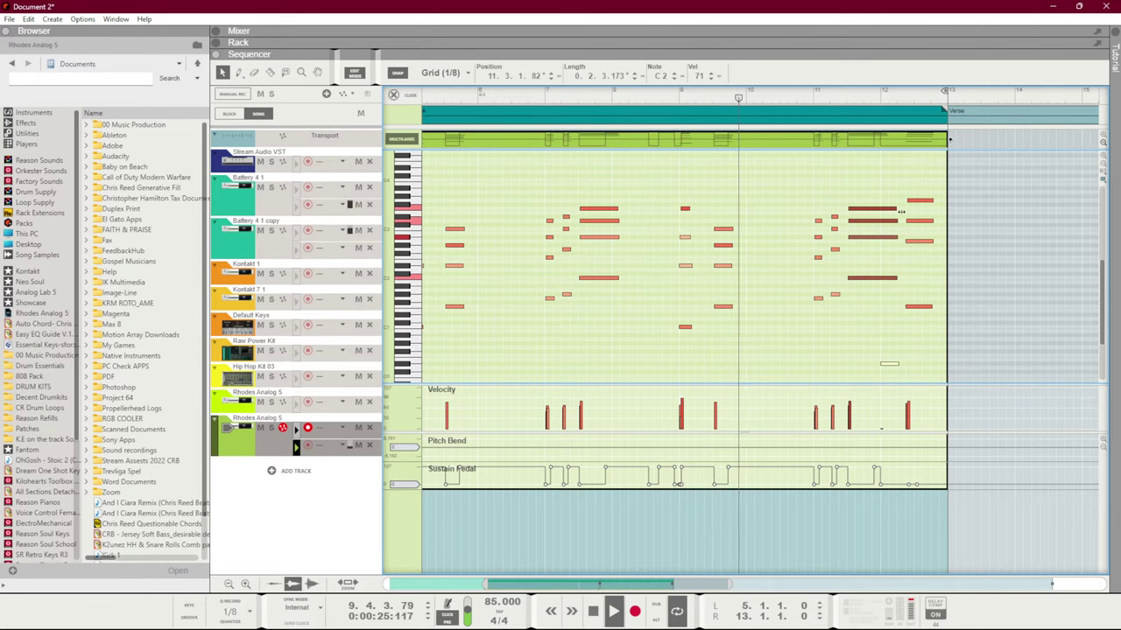
scroll(893, 263, "down", 2)
left_click(891, 303)
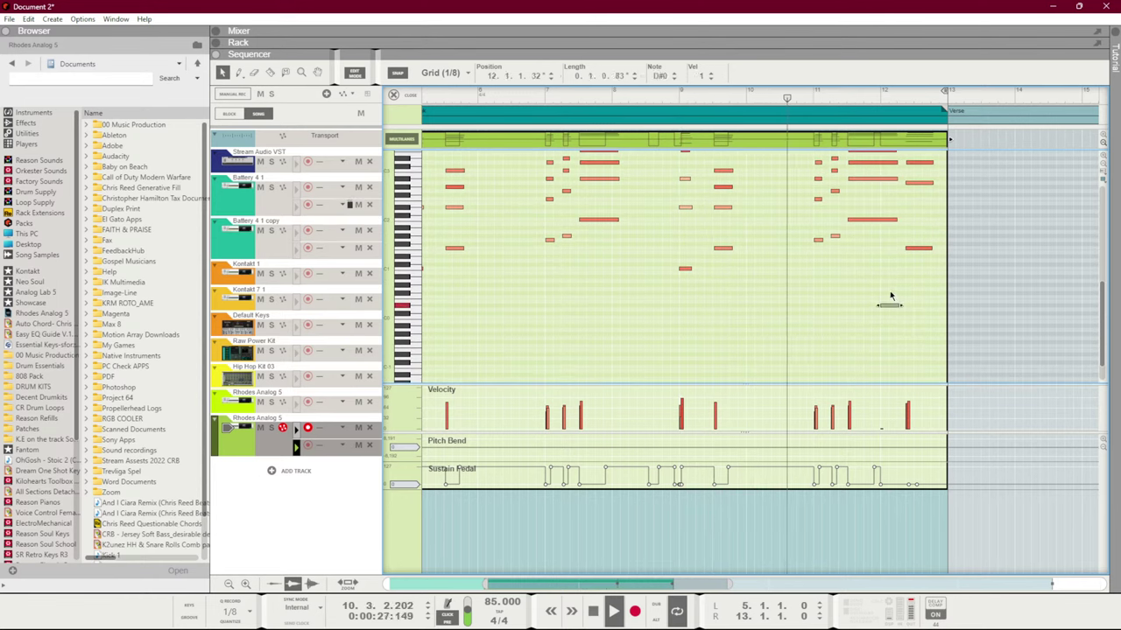
key("Delete")
scroll(865, 316, "up", 2)
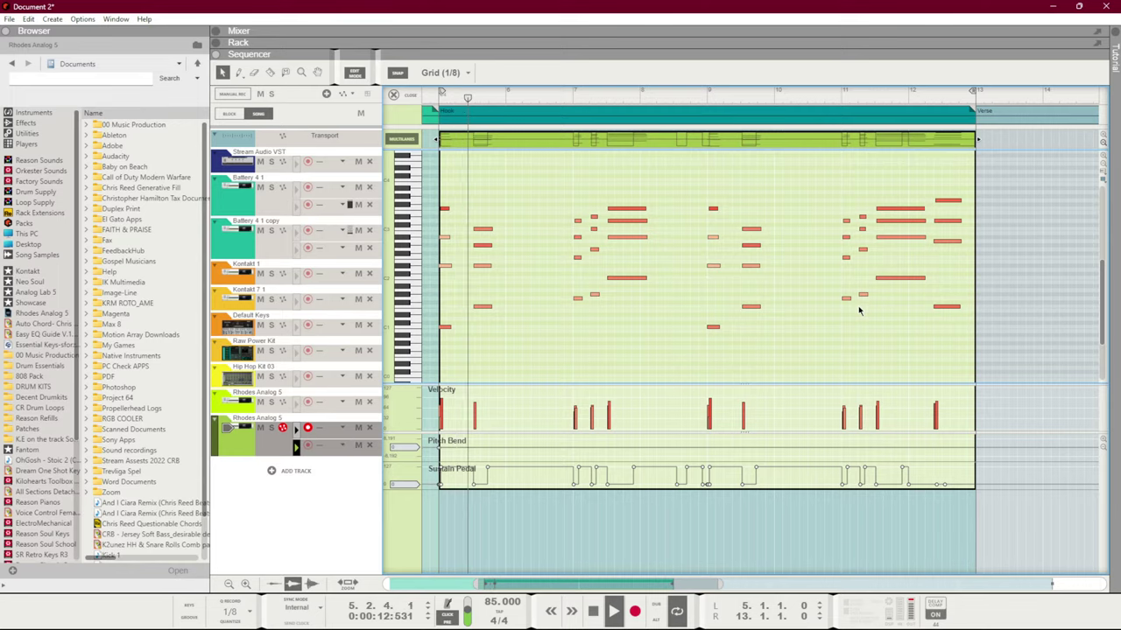
Widen the browser, find Square Pad.zyp in the Pads folder of Reason Sounds, and add it as a new instrument at the end of the rack
key("F6")
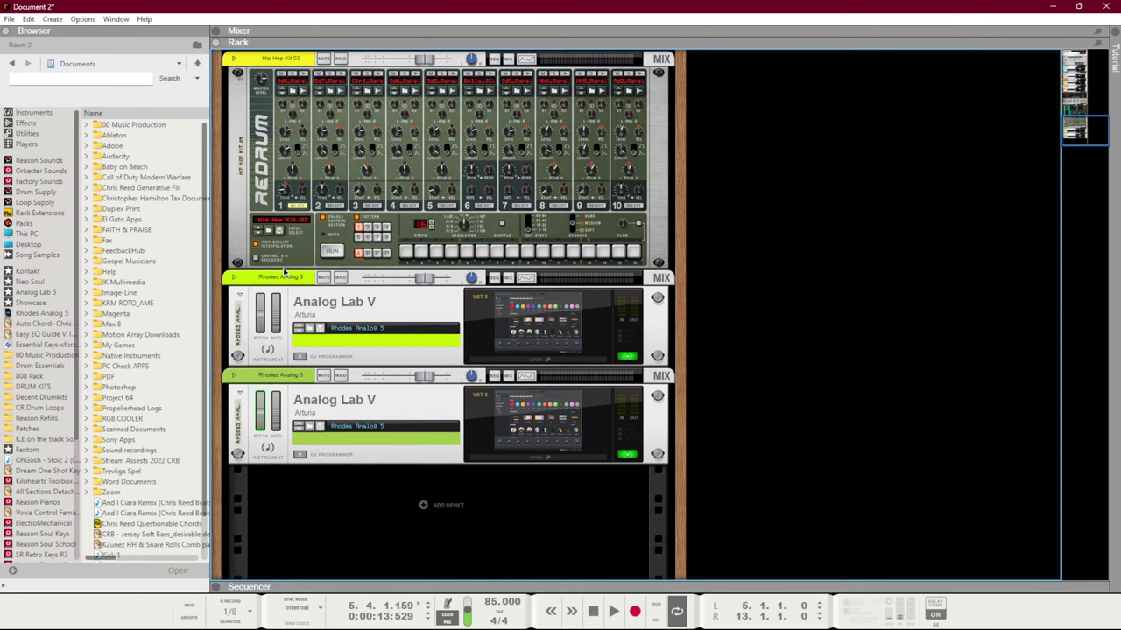
left_click(29, 281)
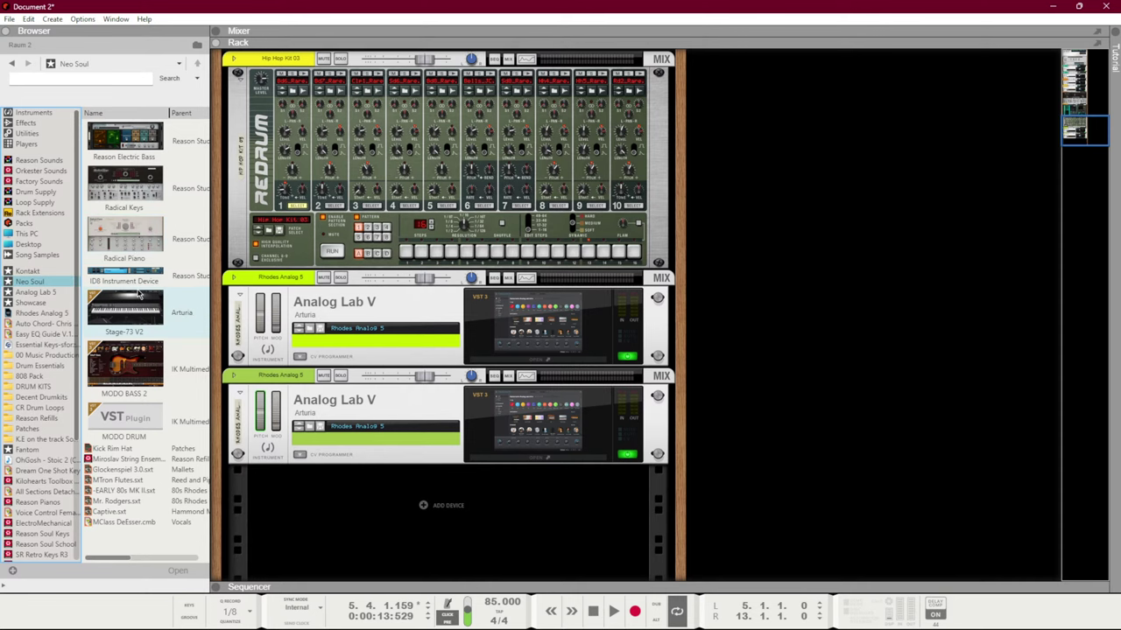
left_click_drag(211, 254, 402, 276)
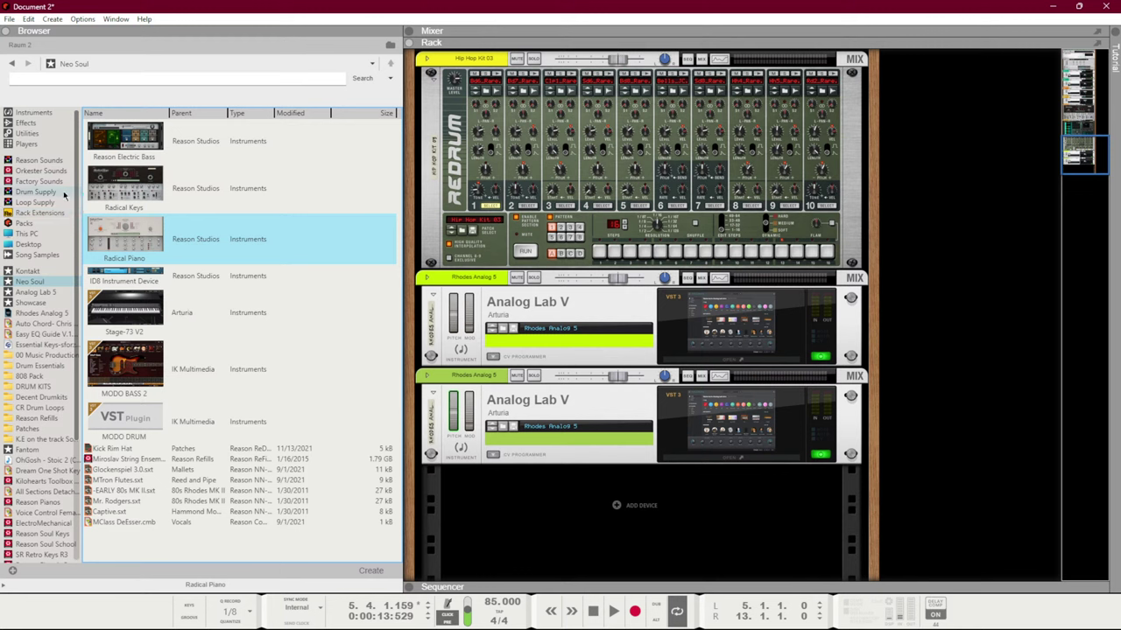
left_click(28, 162)
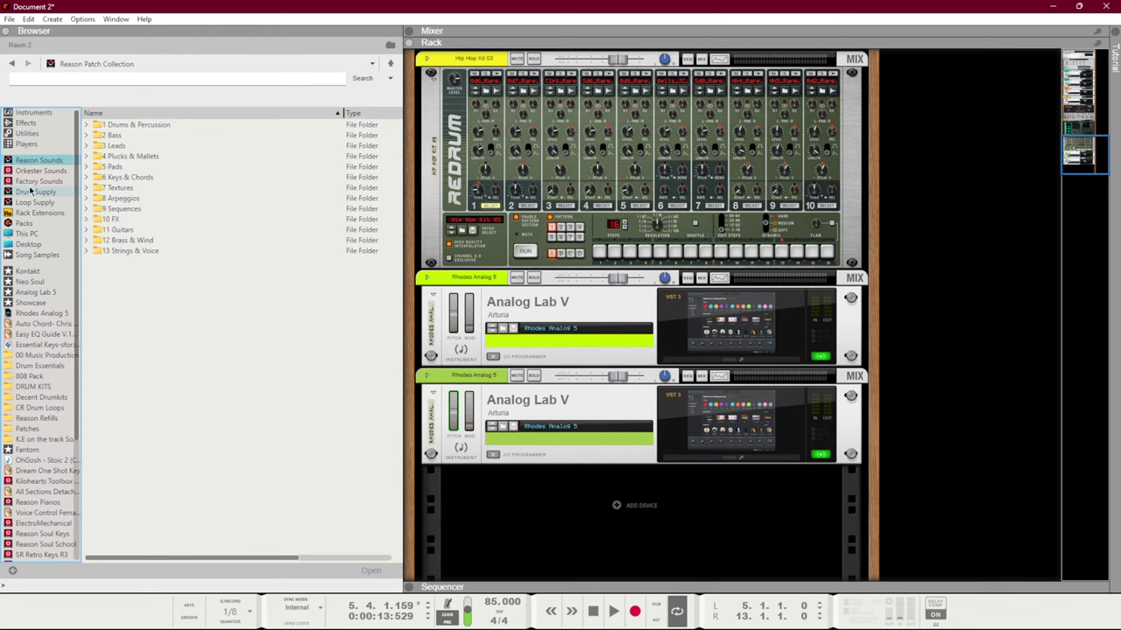
double_click(108, 169)
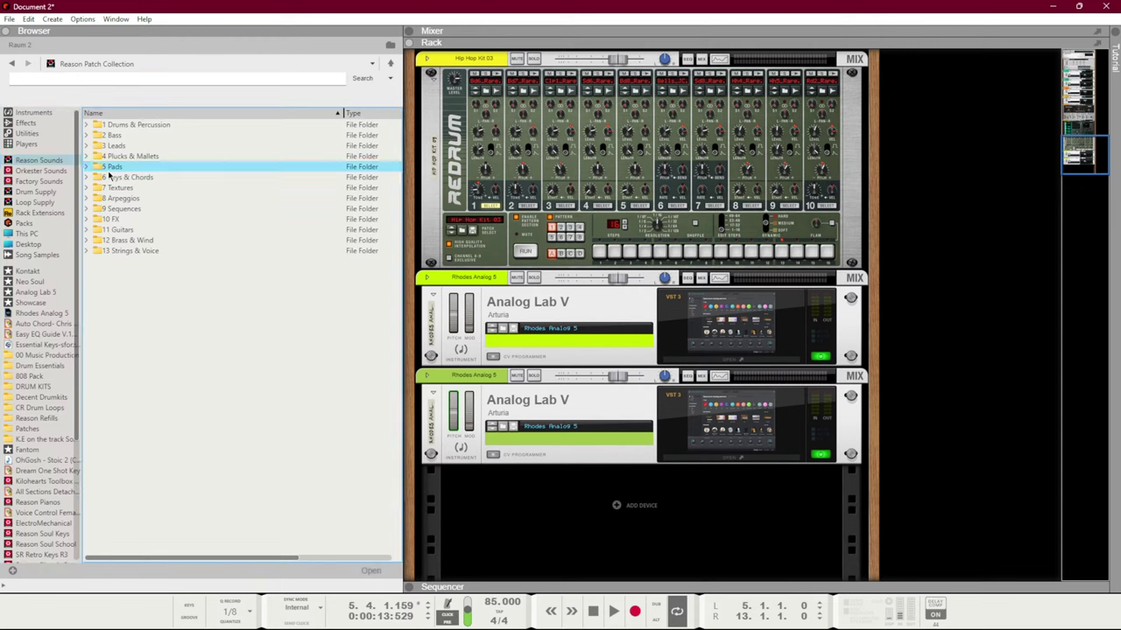
scroll(293, 290, "down", 20)
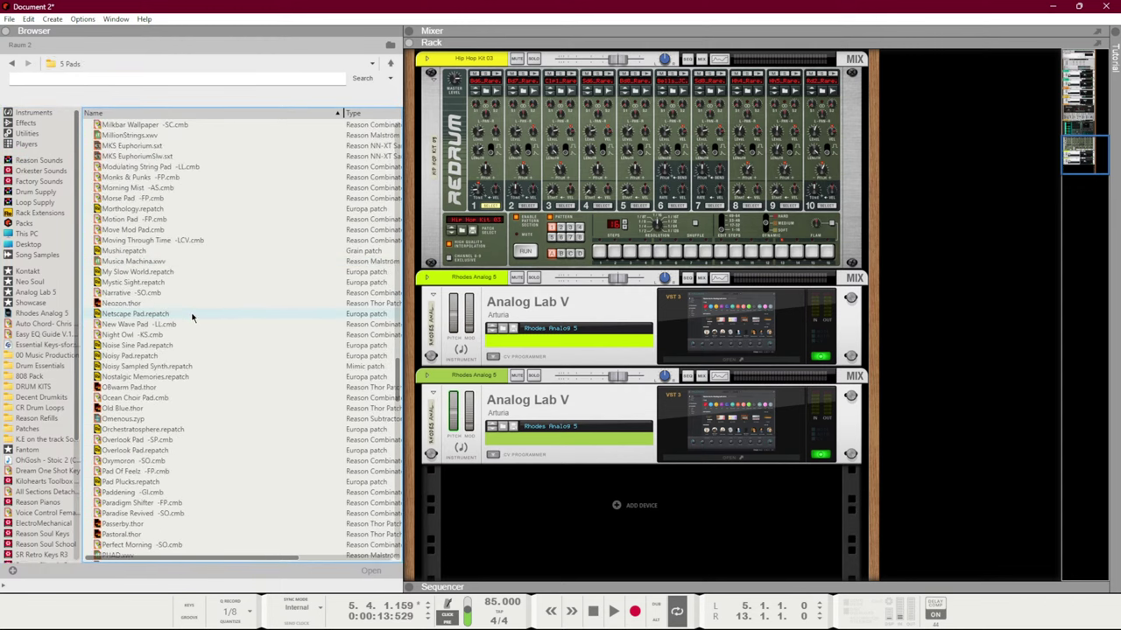
scroll(189, 362, "down", 15)
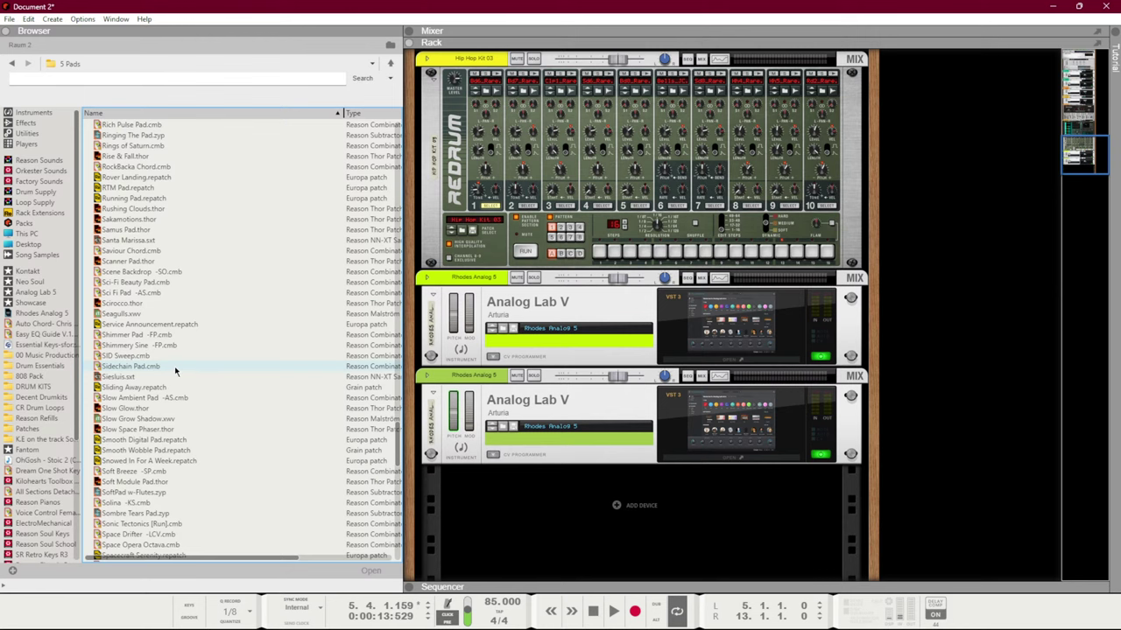
scroll(147, 362, "down", 10)
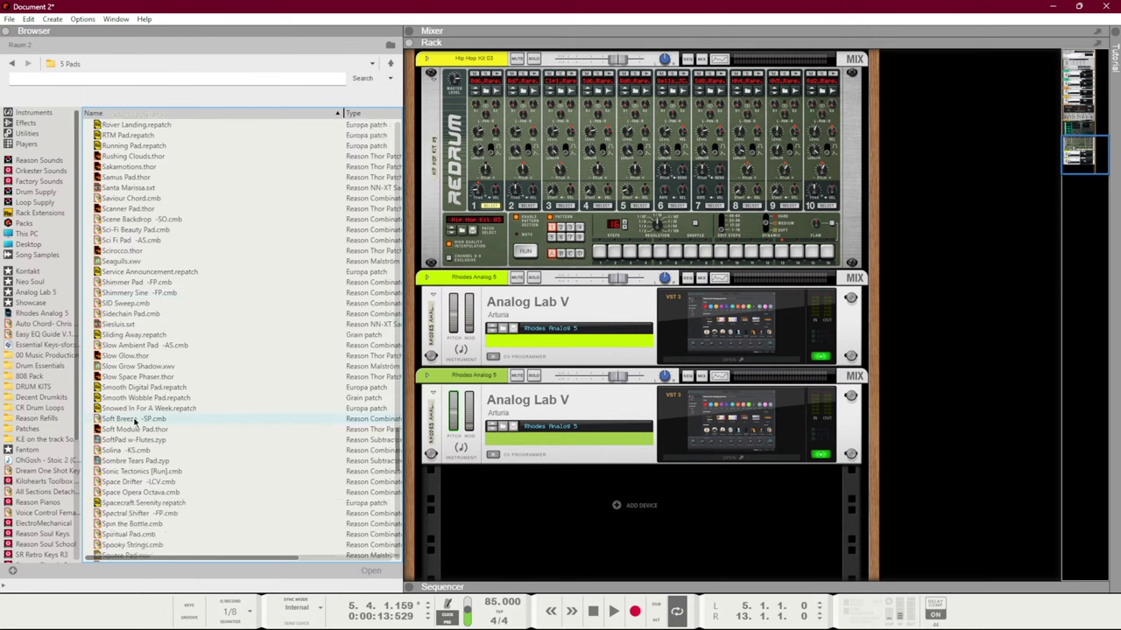
left_click_drag(131, 356, 636, 528)
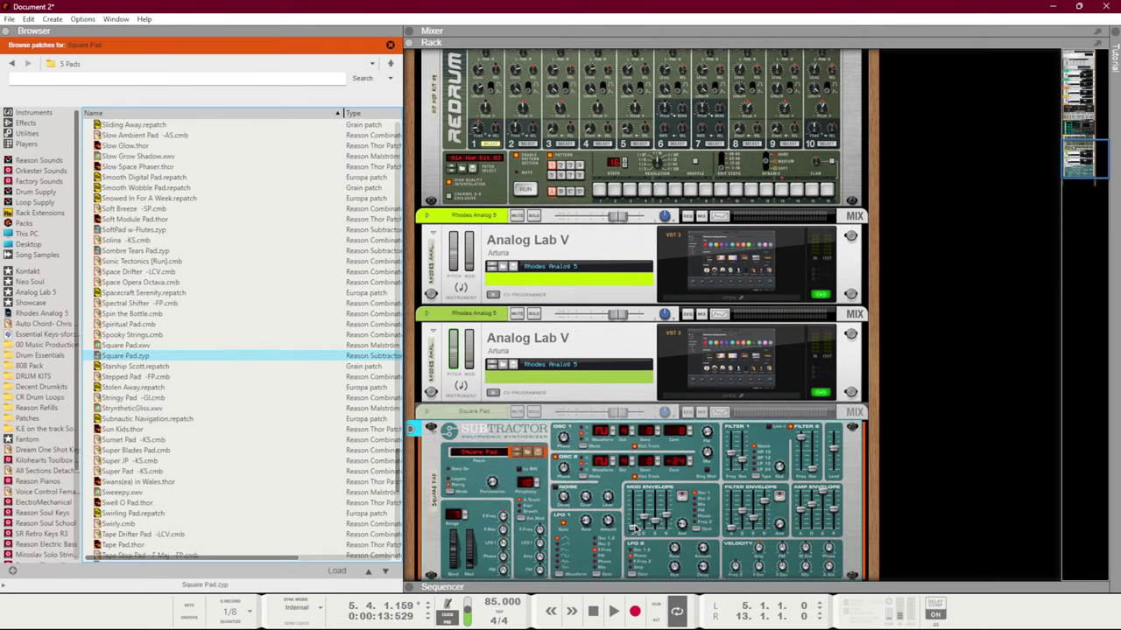
Look through the Factory Sounds folders and the Pads folder of Reason Sounds for another pad patch
left_click(44, 181)
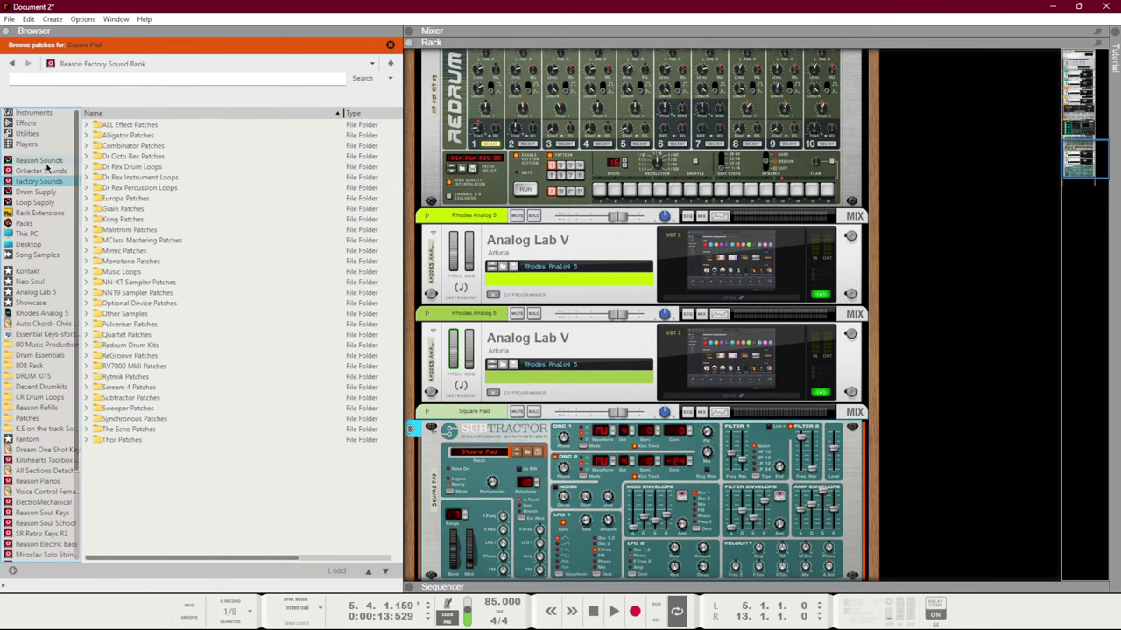
left_click(47, 162)
double_click(127, 168)
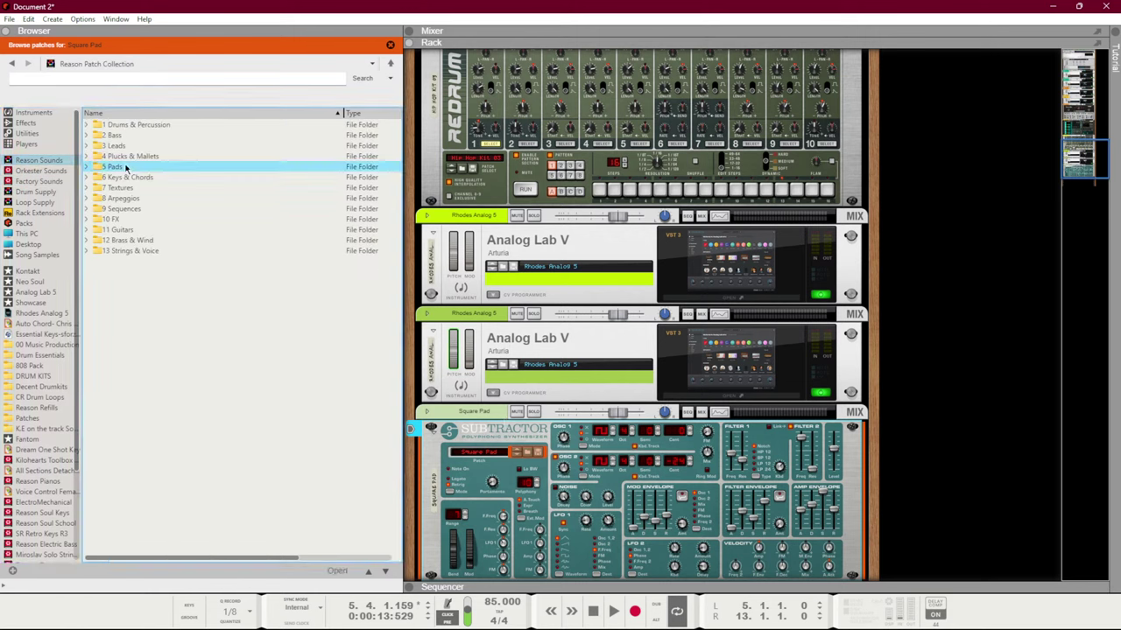
scroll(201, 459, "down", 10)
scroll(194, 458, "down", 10)
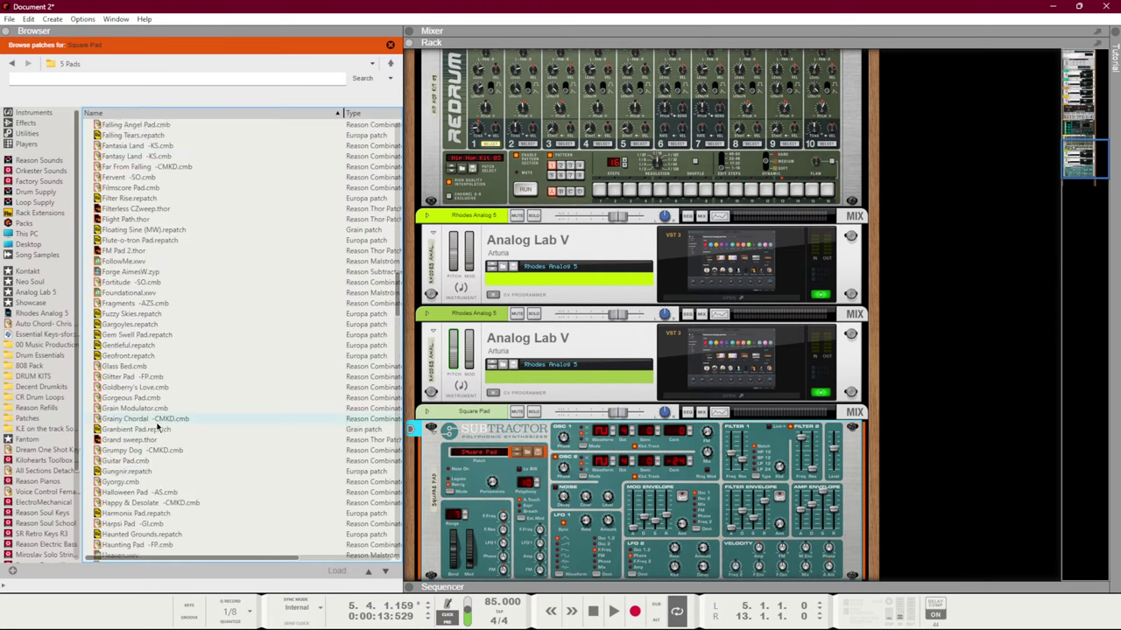
scroll(650, 461, "down", 3)
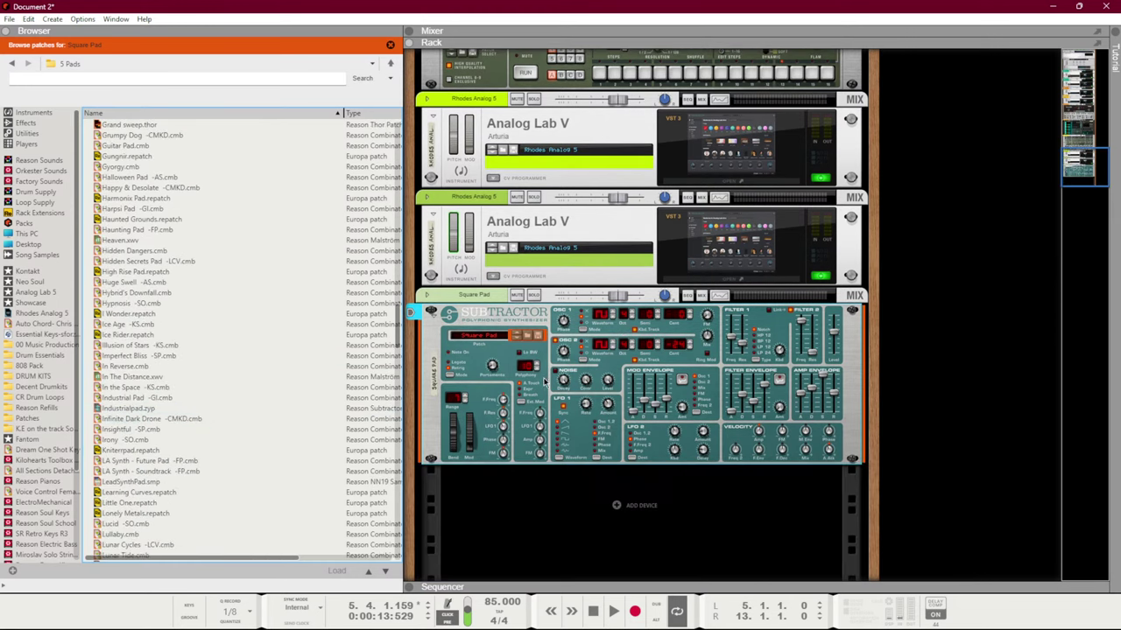
In the sequencer arrangement, copy the merged eight-bar Rhodes clip onto the Square Pad track at bar 5
key("F7")
key("ctrl+e")
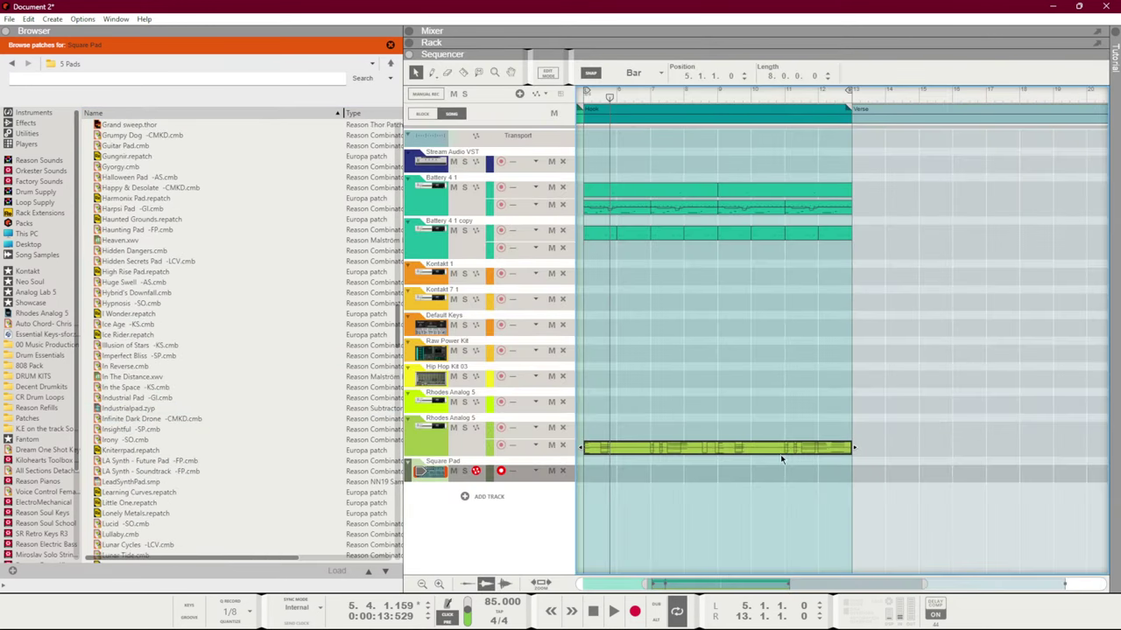
left_click_drag(782, 450, 782, 474)
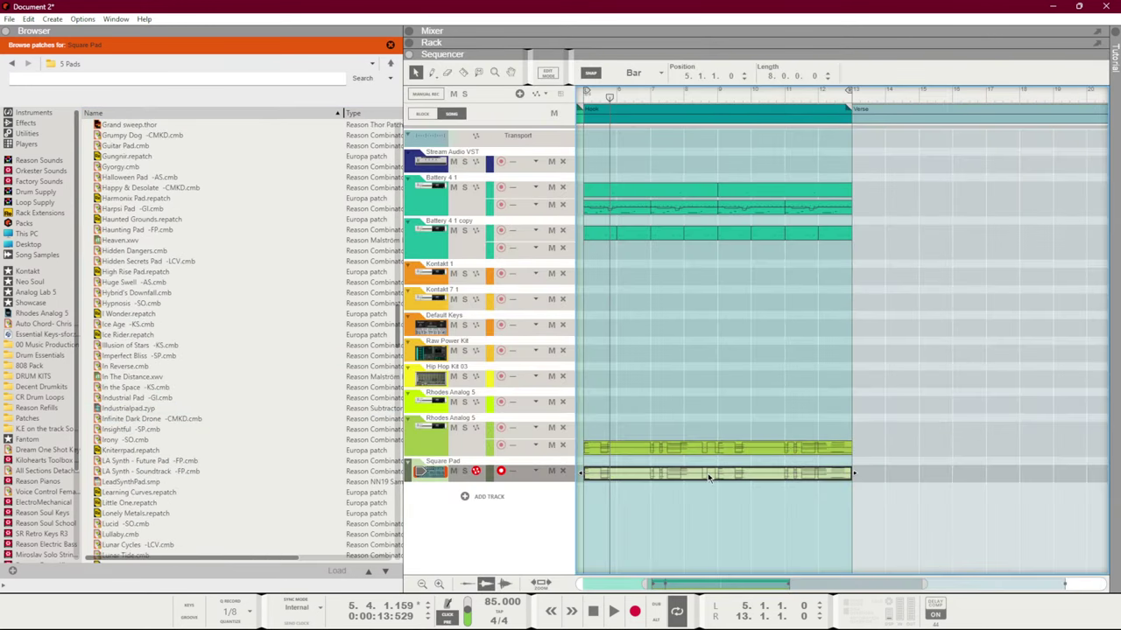
Mute the lower Rhodes Analog 5 track, play the Square Pad part from bar 5, and mute the upper Battery 4 1 lane
left_click(453, 428)
key("Home")
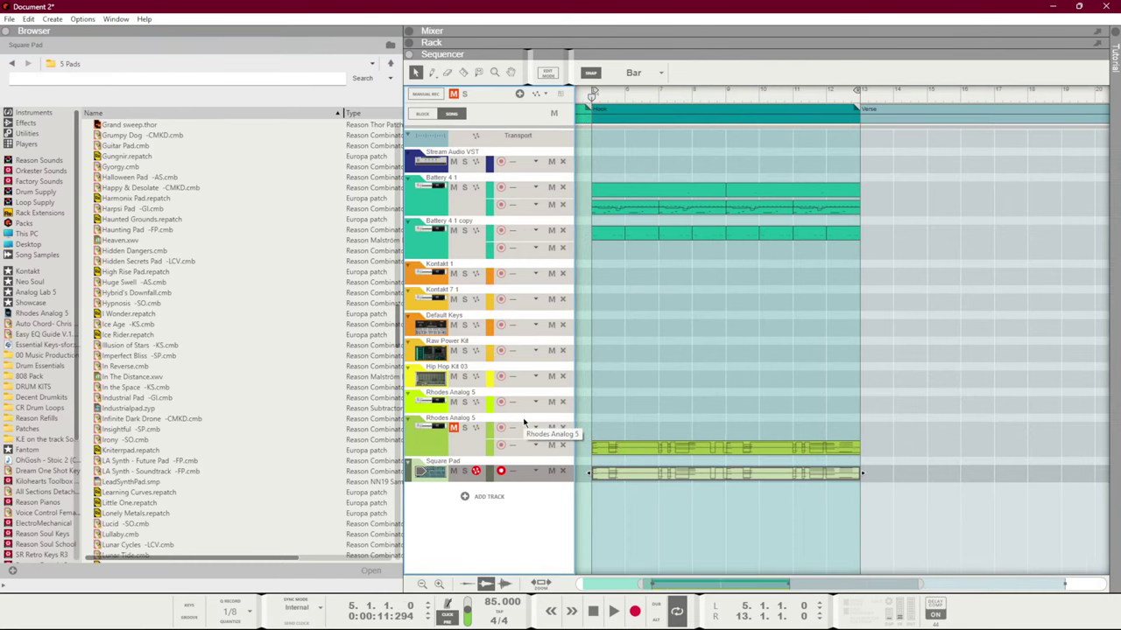
left_click(661, 322)
key("space")
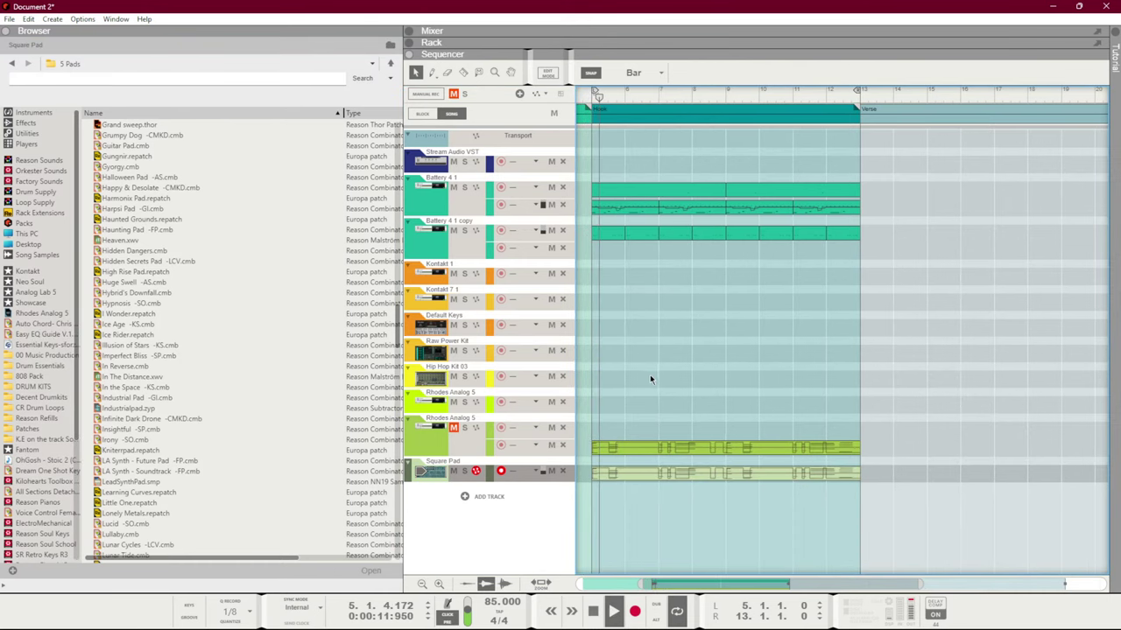
key("F5")
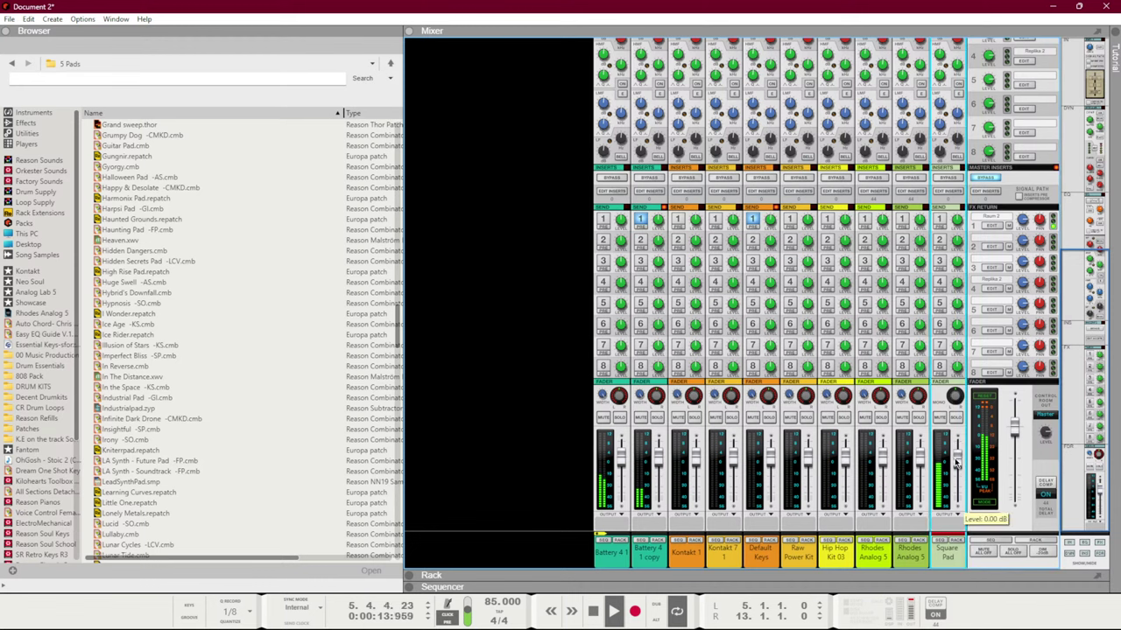
key("F7")
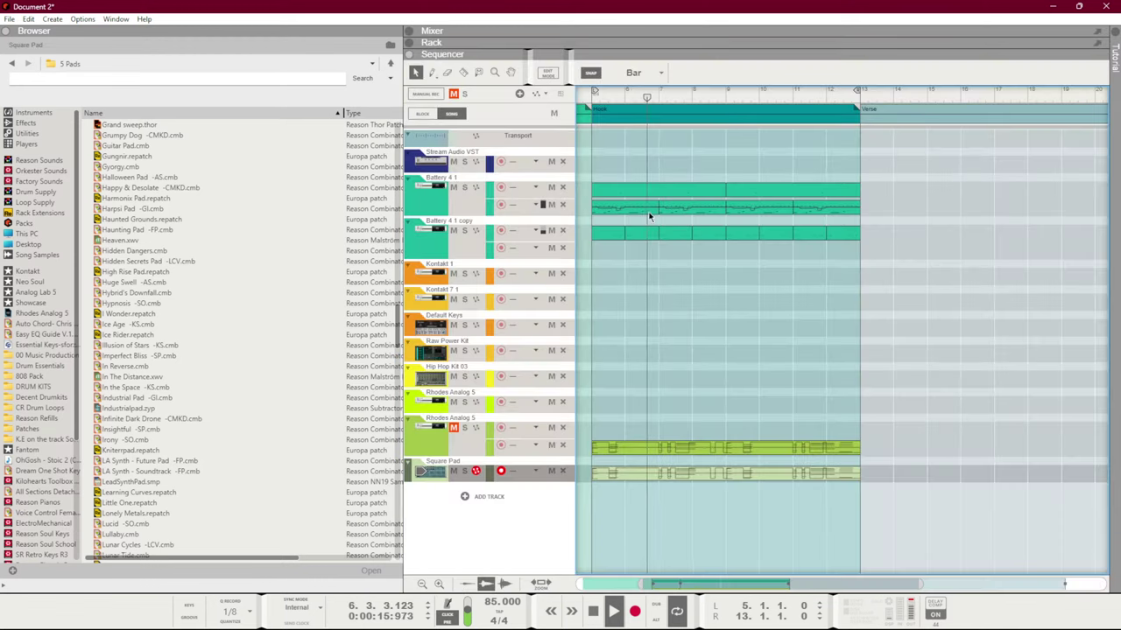
left_click(552, 188)
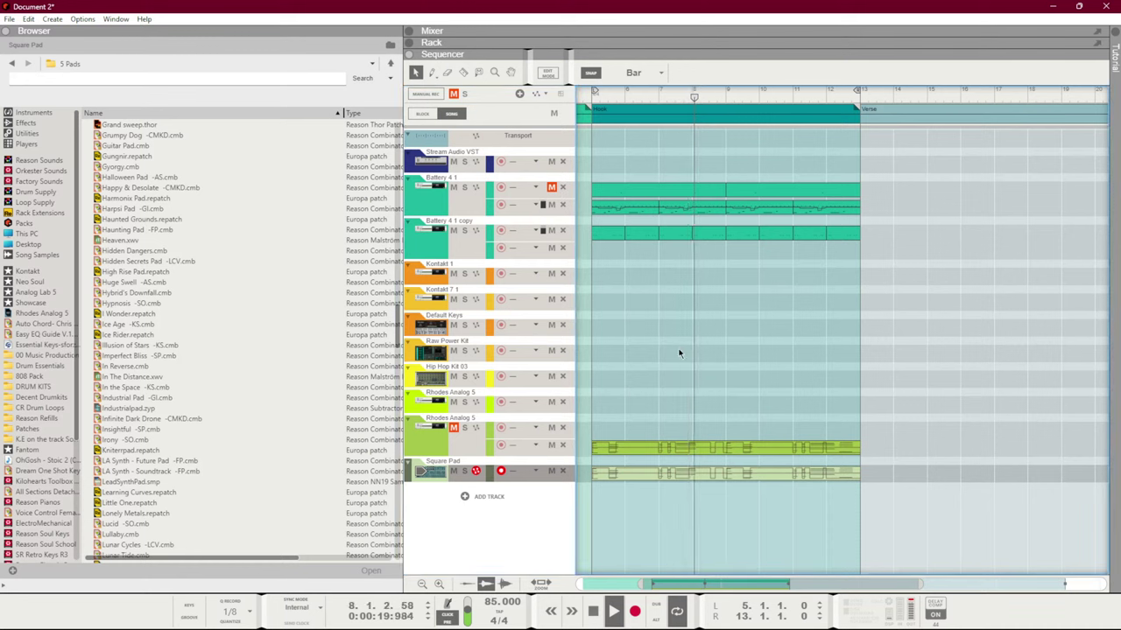
Replace the Square Pad patch with Starship Scott and then Stepped Pad -FP, auditioning each from the loop start
left_click(496, 474)
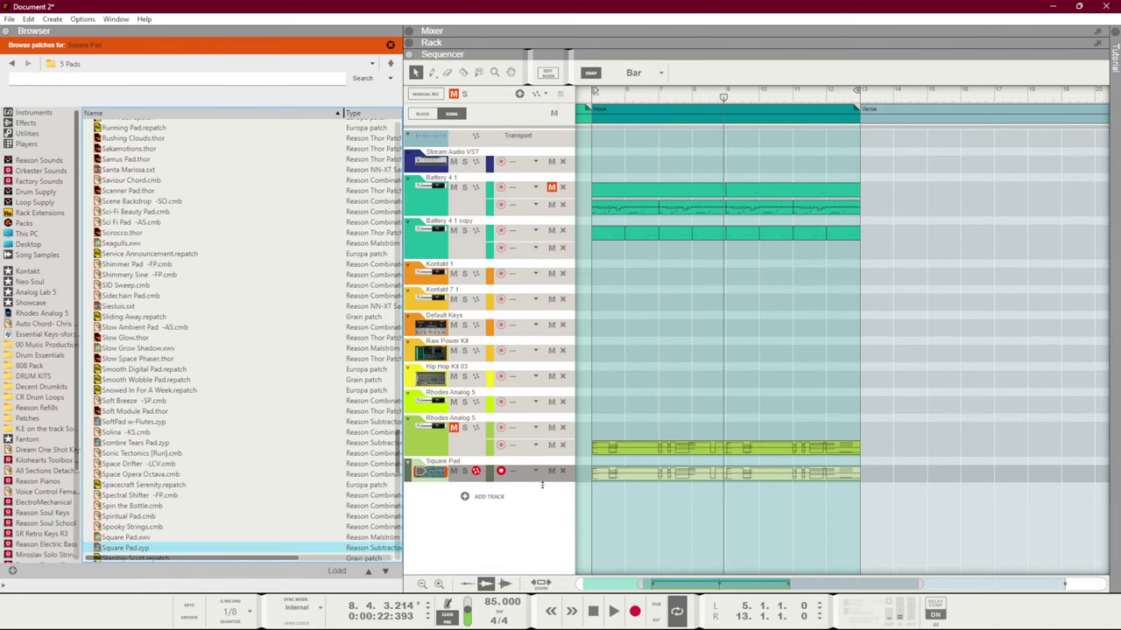
left_click(385, 570)
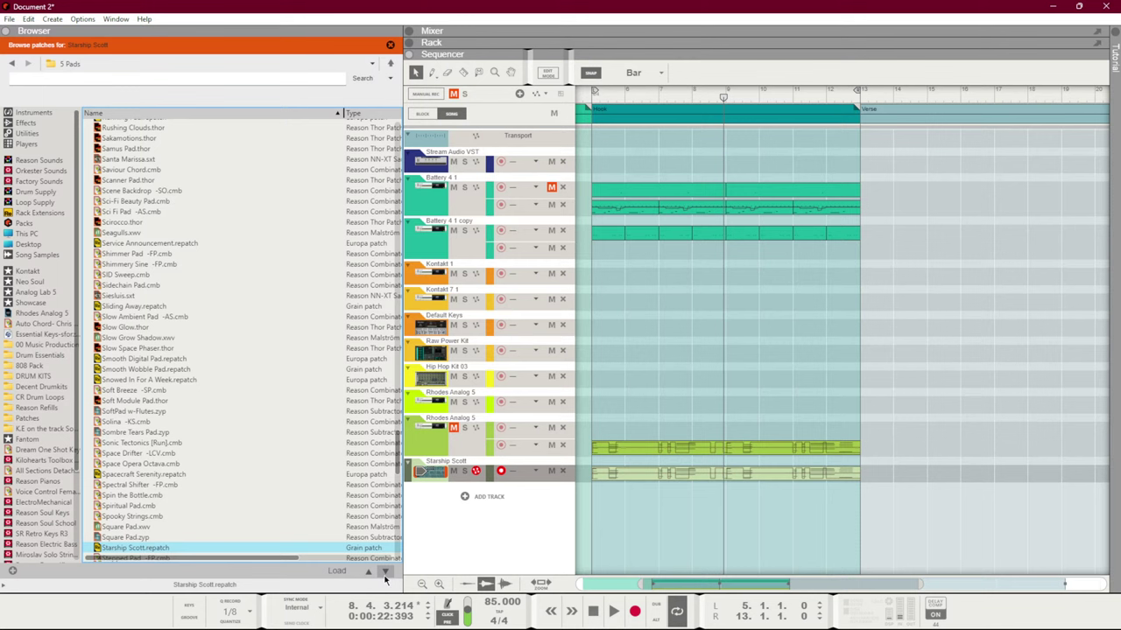
key("KP_0")
key("space")
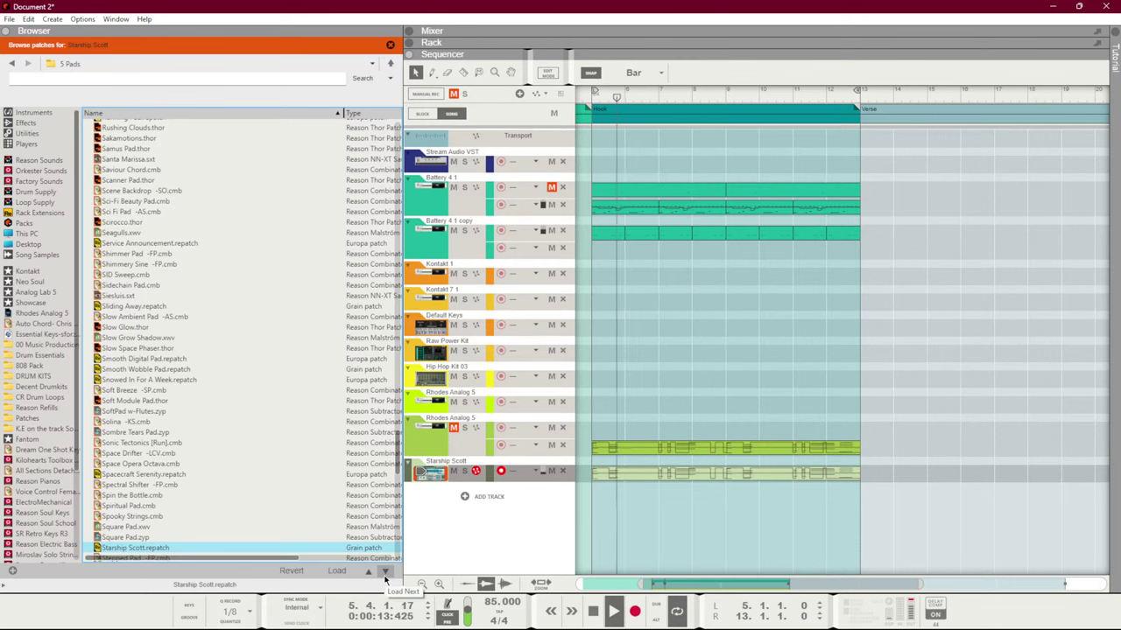
left_click(384, 571)
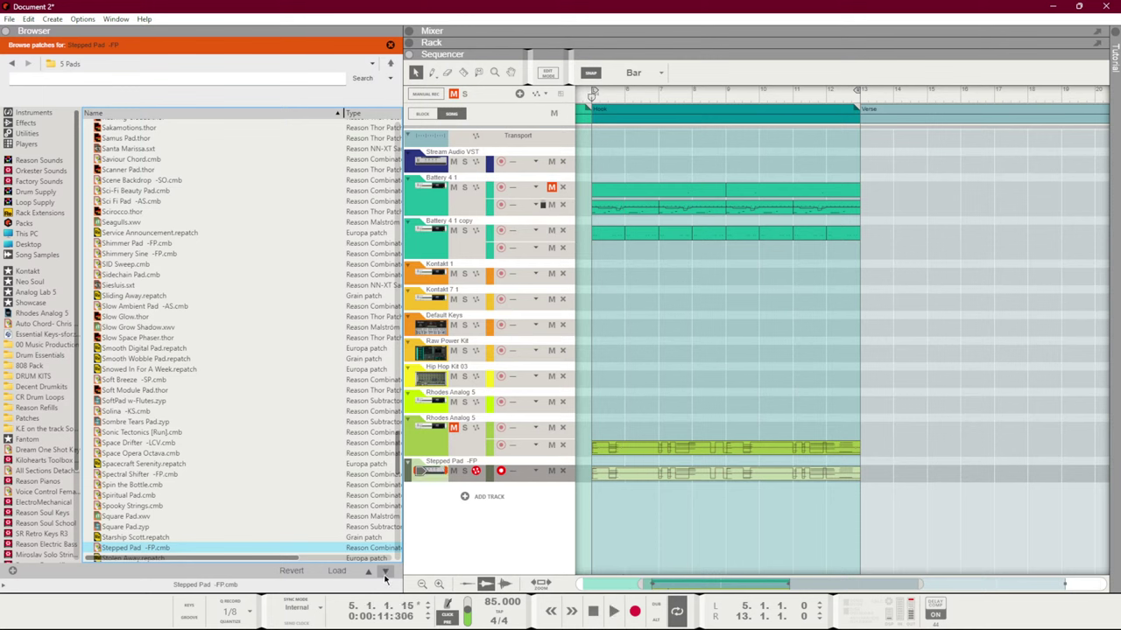
key("KP_0")
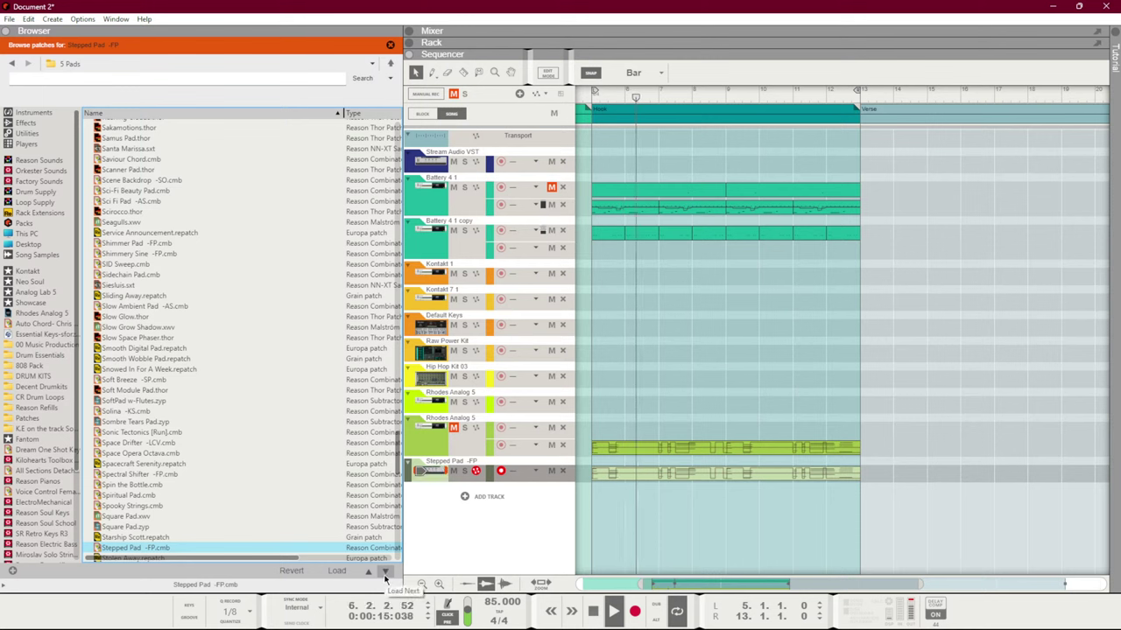
Transpose all notes in the Stepped Pad -FP clip up one octave and play the result from bar 5
double_click(702, 478)
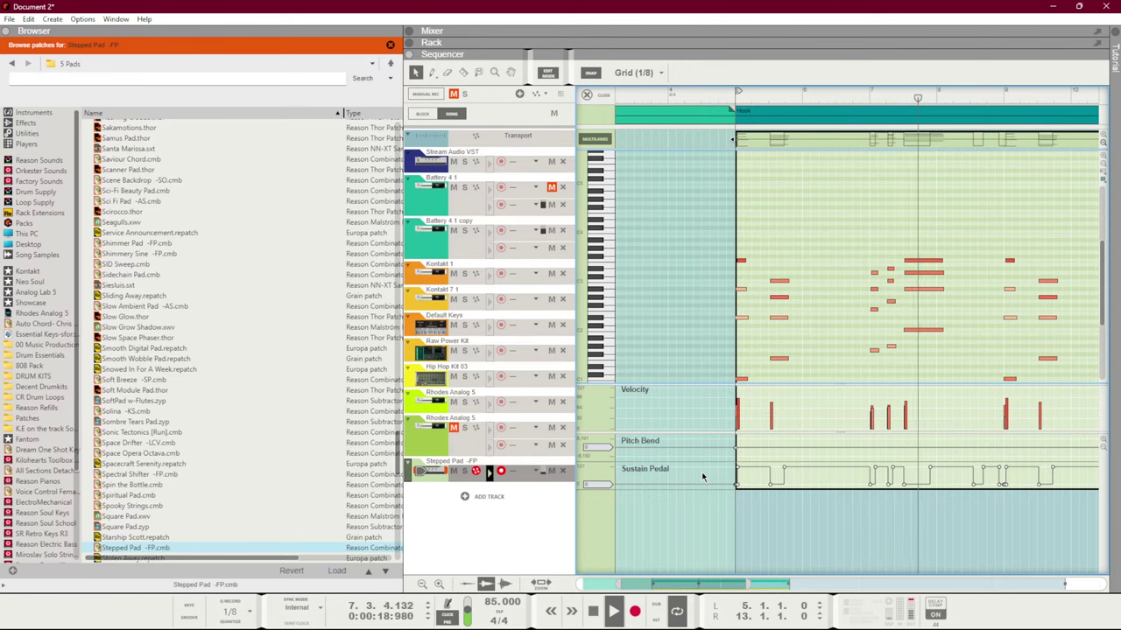
key("ctrl+a")
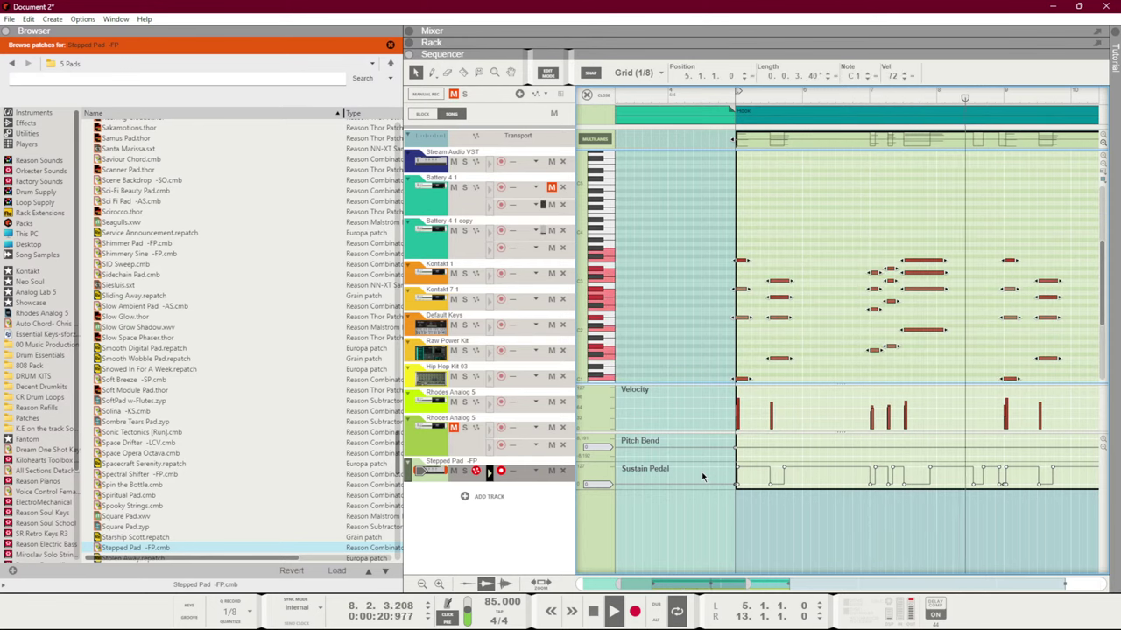
key("ctrl+shift+Up")
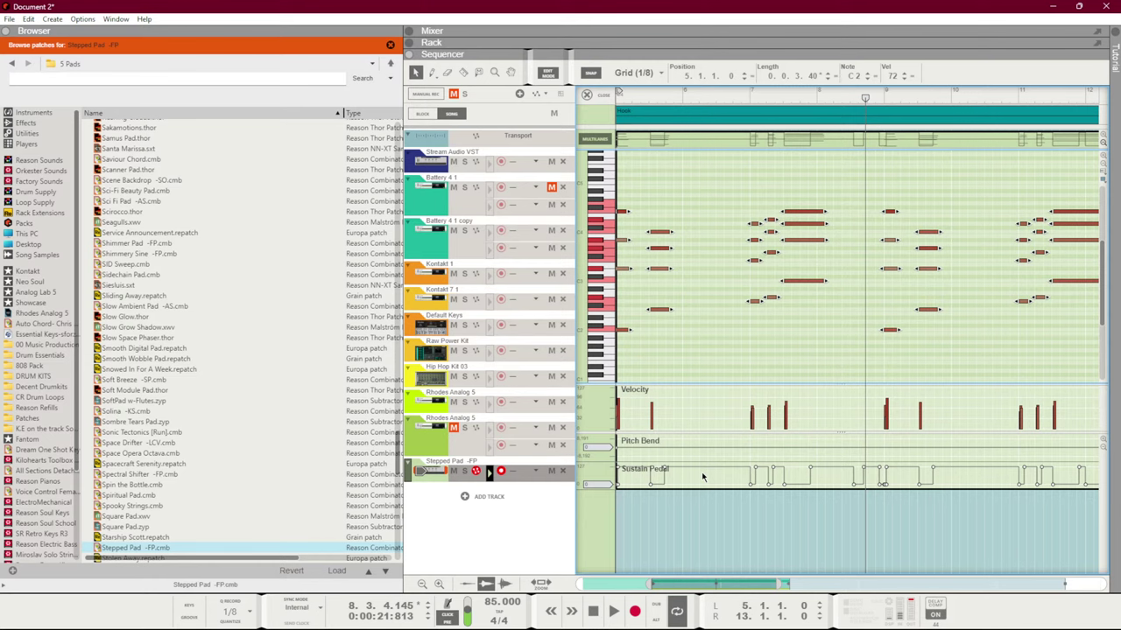
key("space")
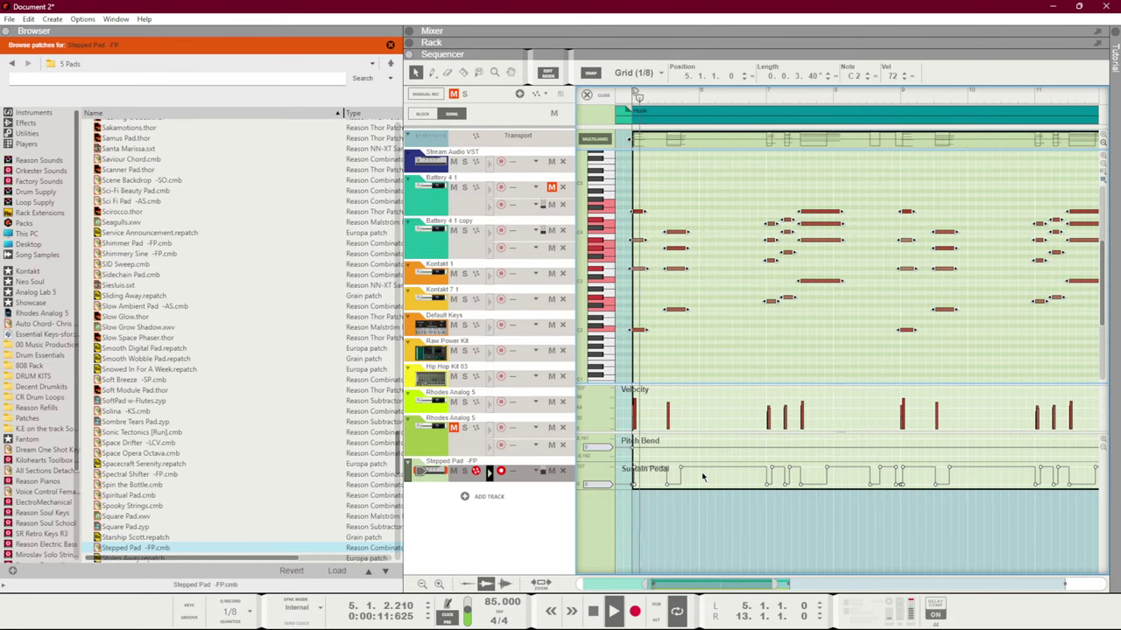
Return to the arrangement and bounce the Stepped Pad -FP clip in place to an audio track
key("shift+Tab")
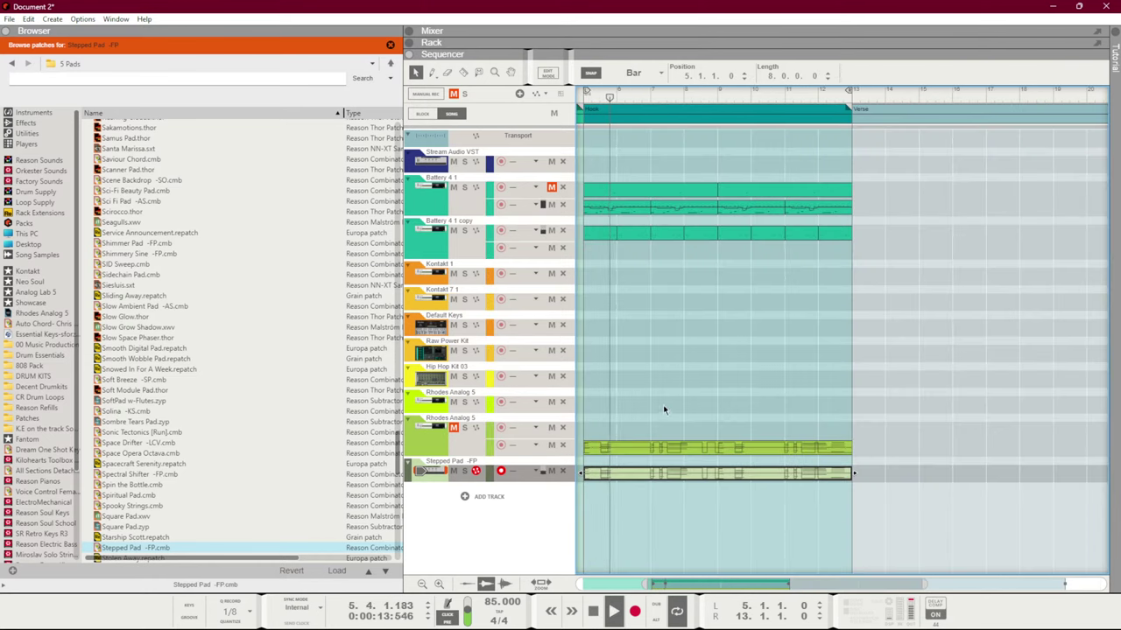
right_click(647, 471)
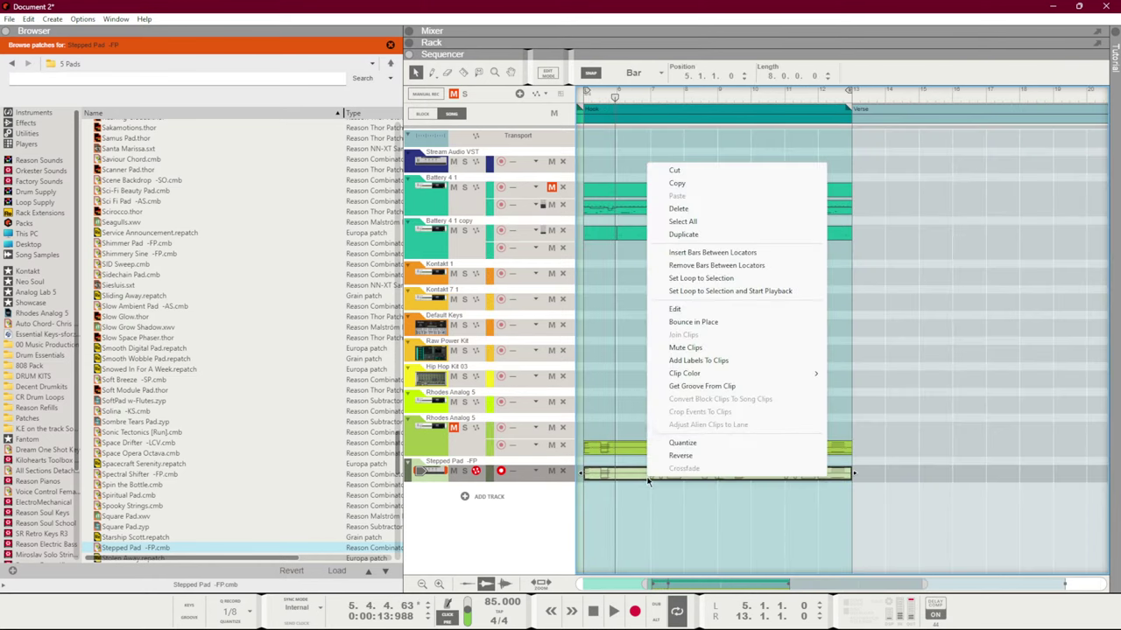
left_click(687, 322)
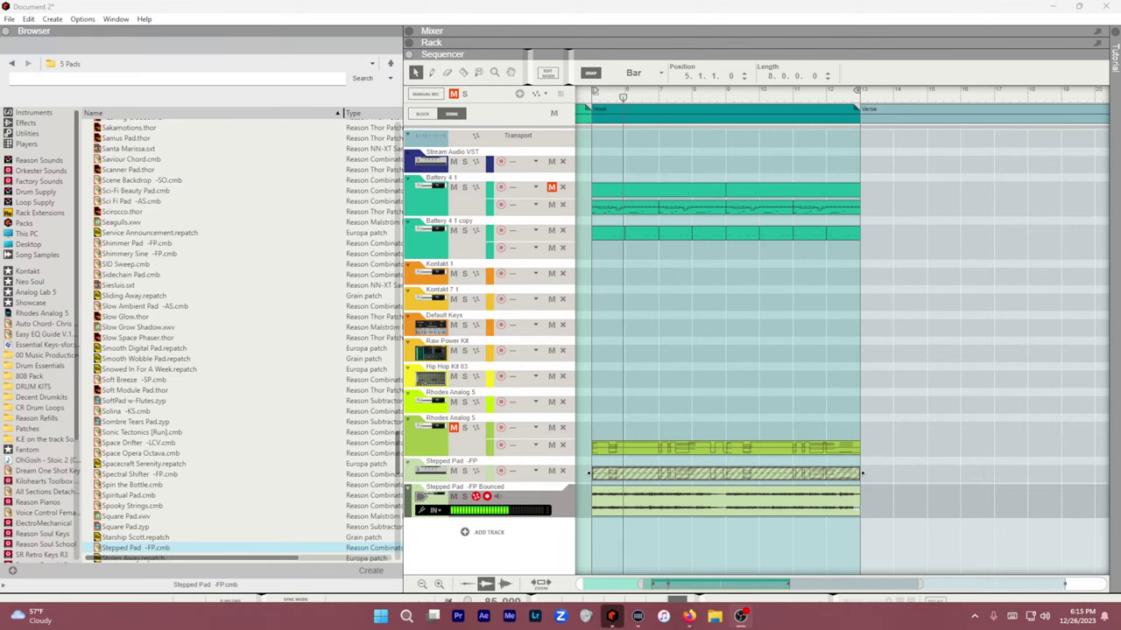
Transpose the bounced Stepped Pad audio clip by -12 semitones and play it back from the loop start
left_click(676, 514)
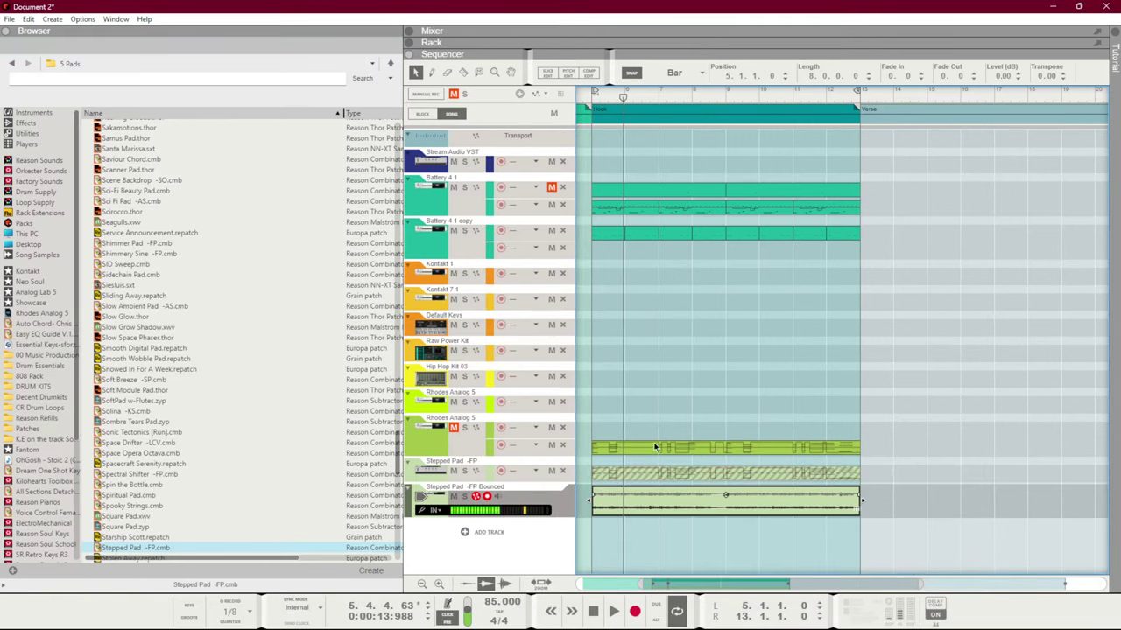
left_click_drag(1038, 77, 977, 361)
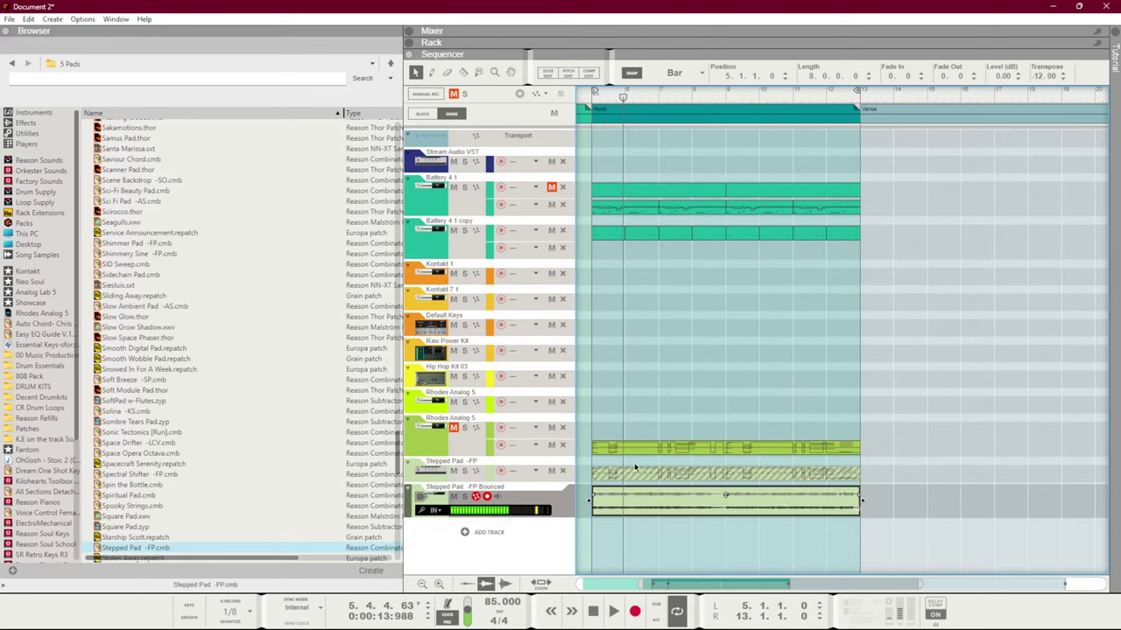
key("Return")
key("space")
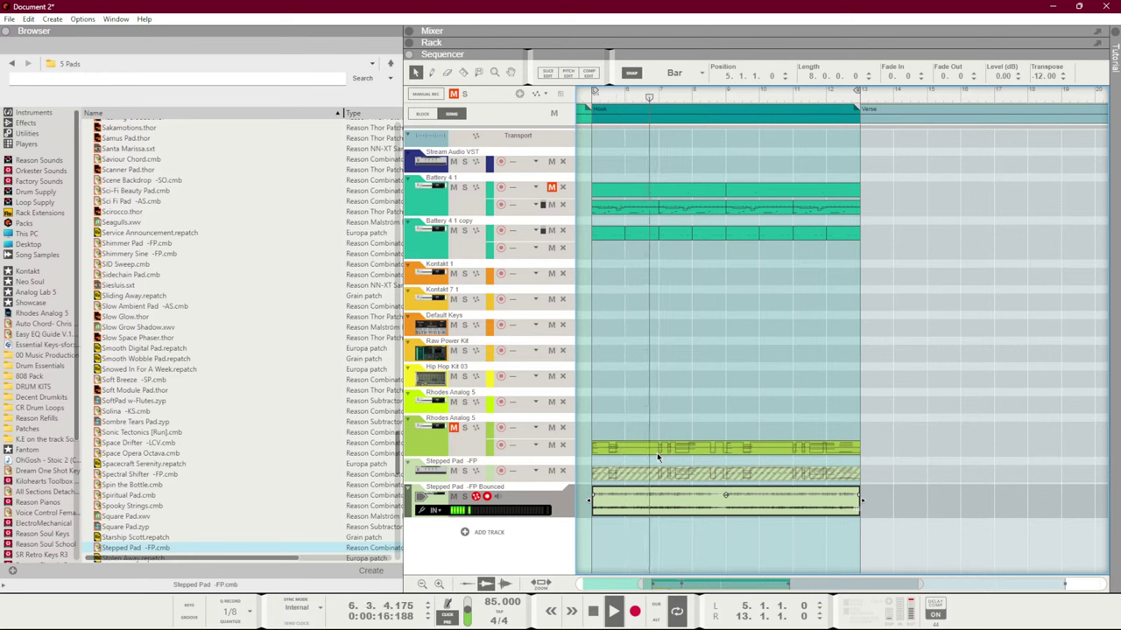
Split off the first two bars of the bounced Stepped Pad clip and repeat that segment to fill bars 5 to 13
key("Return")
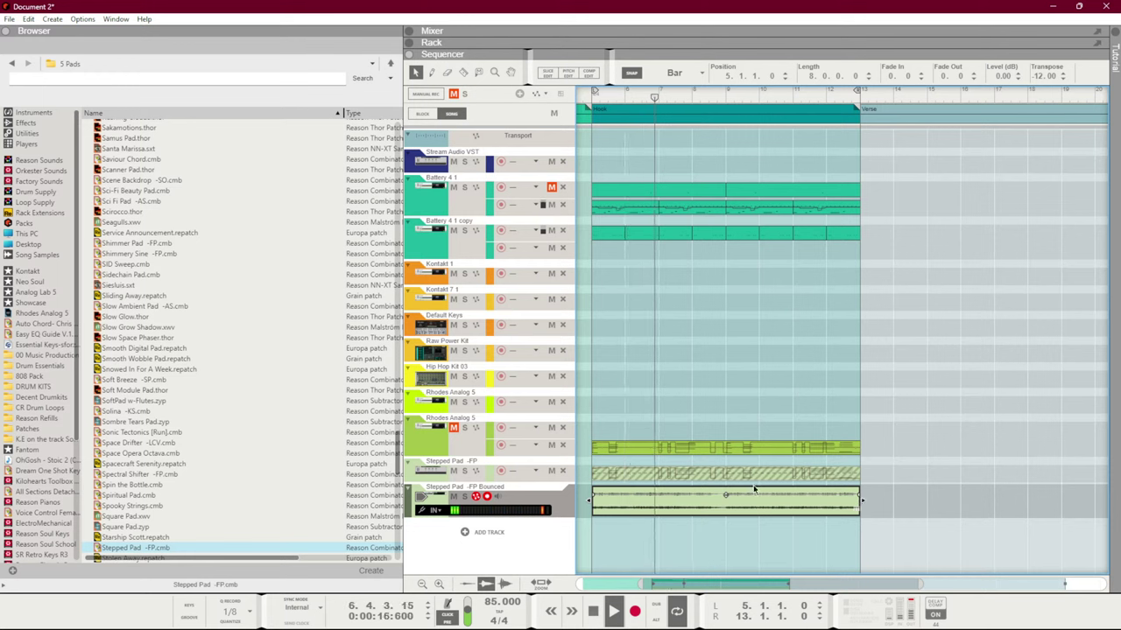
key("Return")
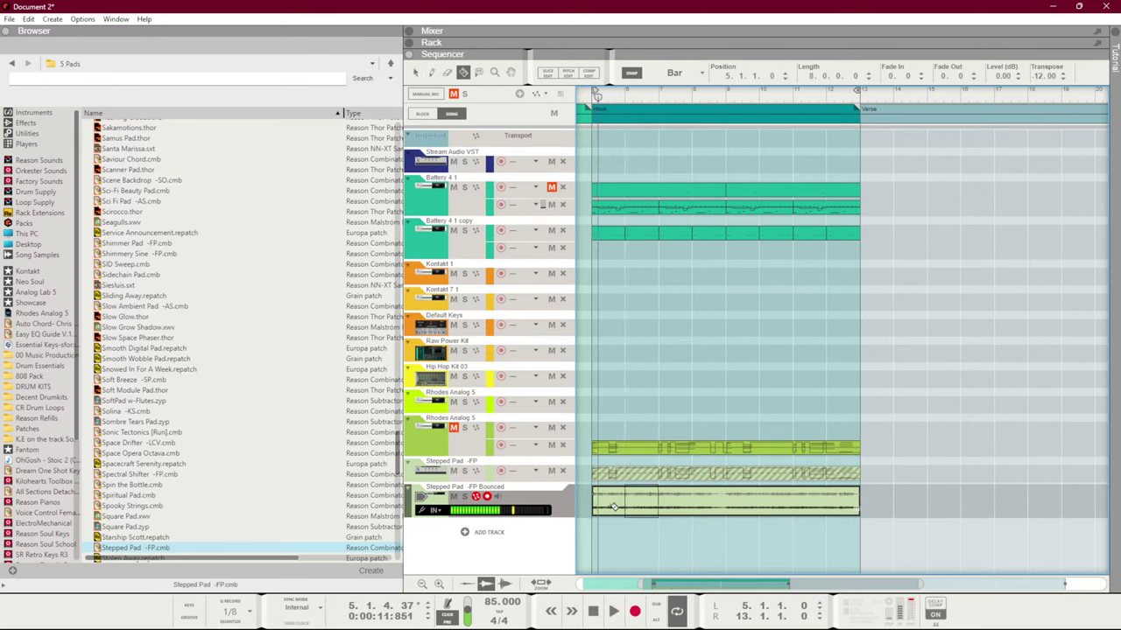
left_click(614, 508)
key("q")
key("ctrl+d")
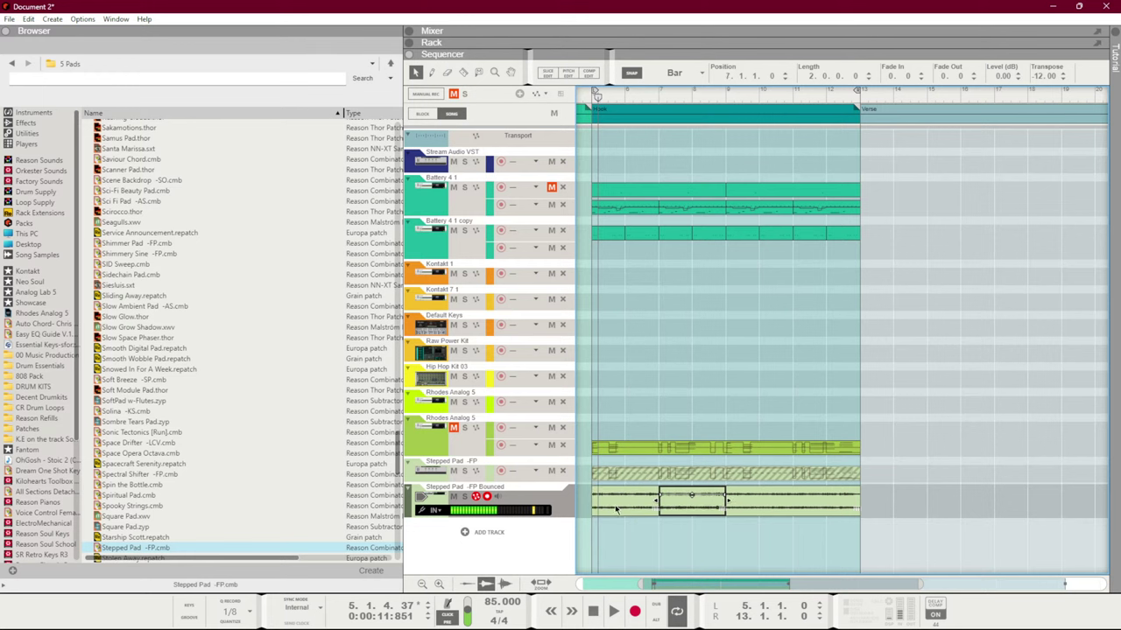
left_click(886, 511)
scroll(744, 517, "left", 1)
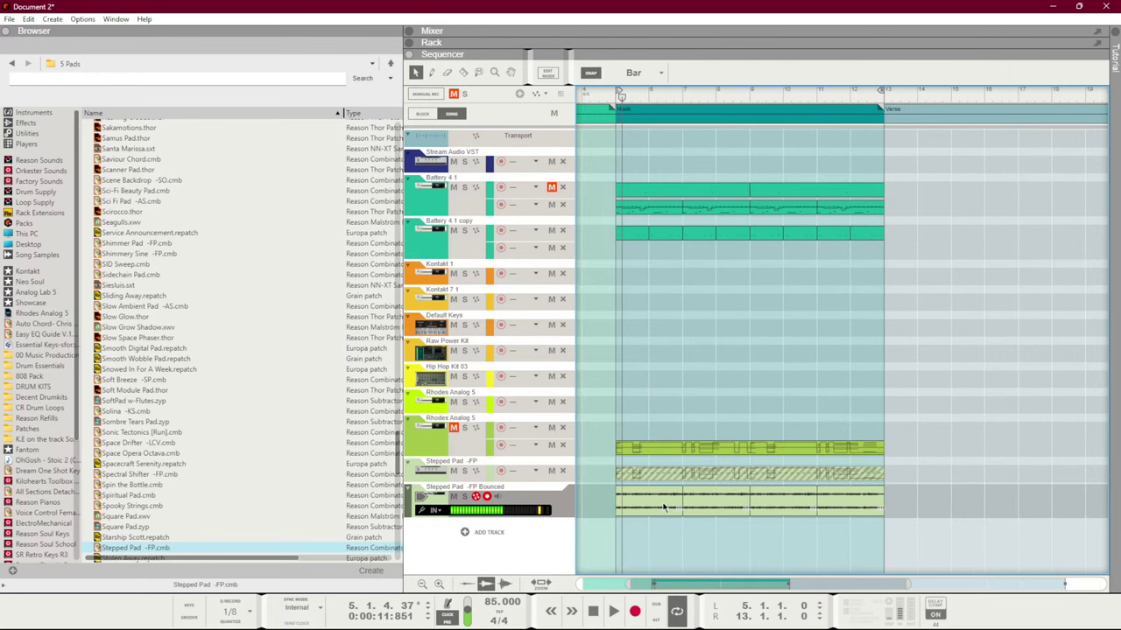
Color the first three two-bar pad clips Dark Blue and the last one Red, and play the loop from bar 5
left_click(648, 504)
right_click(790, 507)
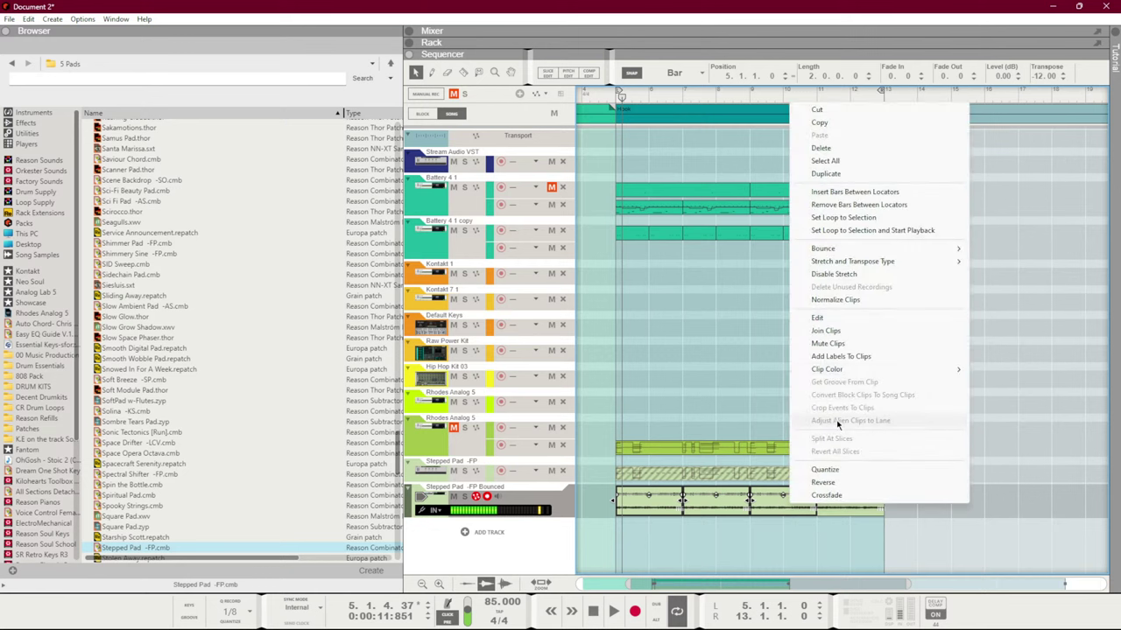
mouse_move(919, 369)
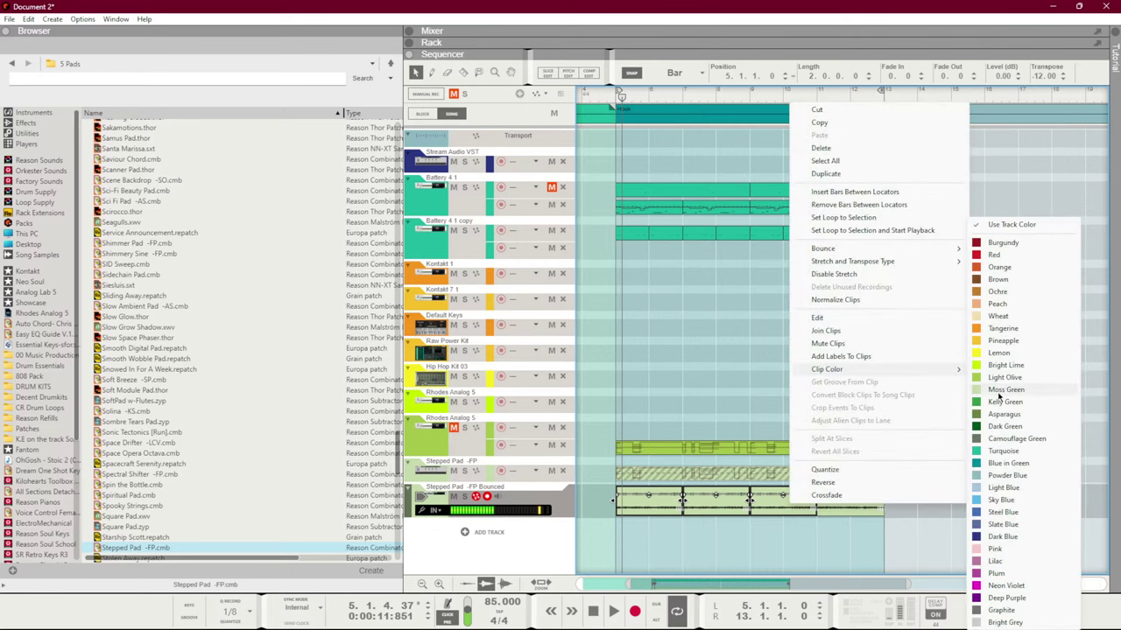
left_click(994, 536)
right_click(849, 513)
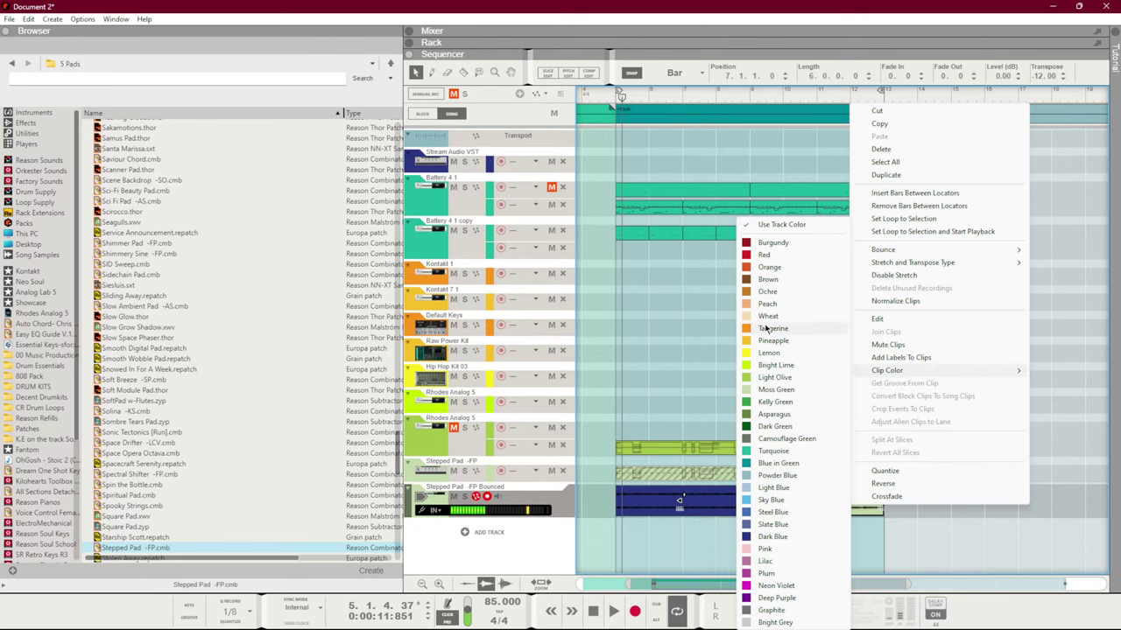
left_click(764, 255)
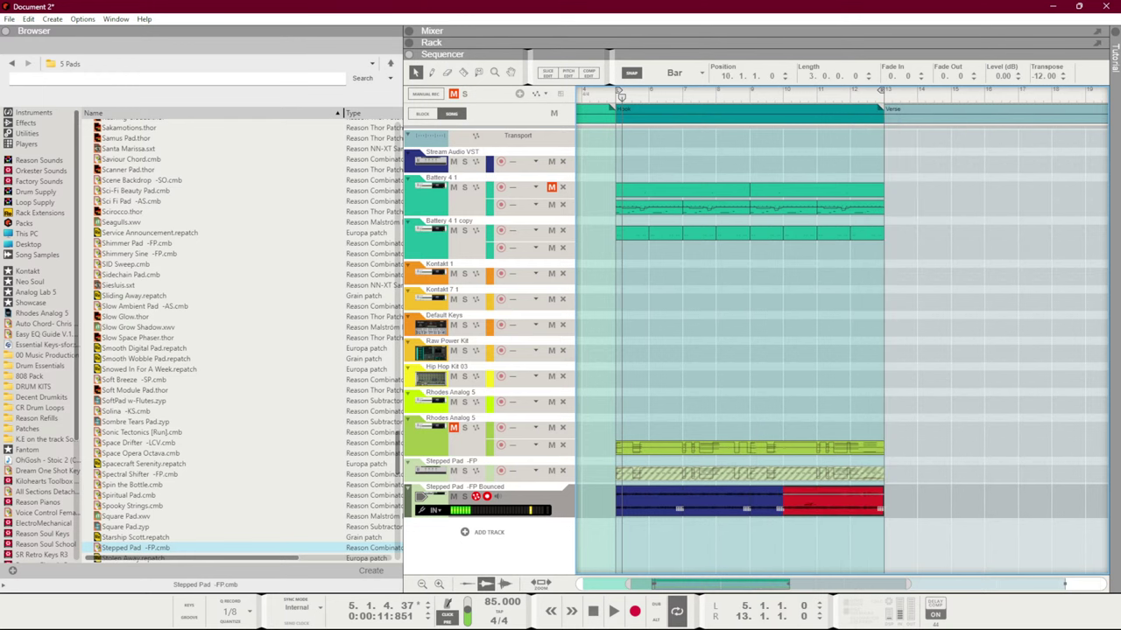
left_click(911, 510)
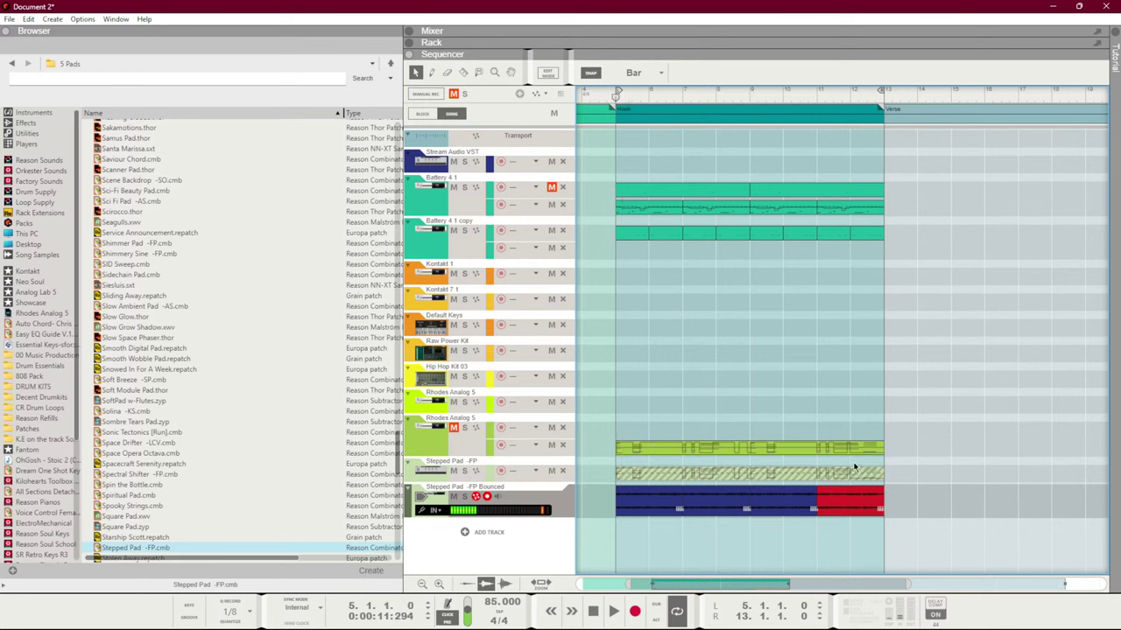
key("space")
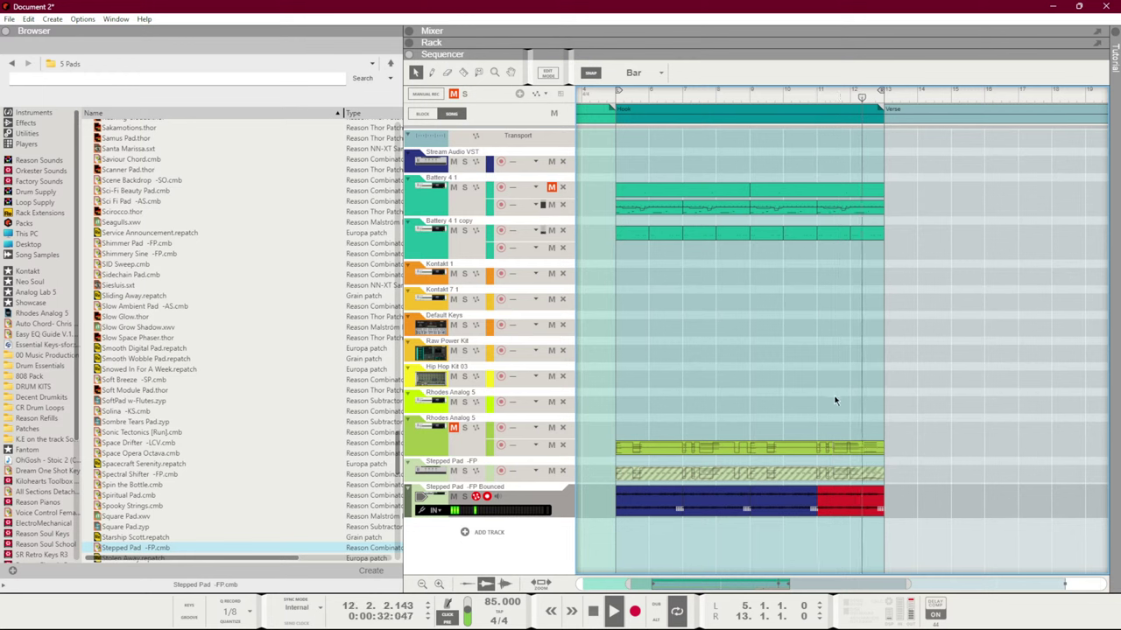
Extend the red pad clip at bar 11 to four bars and trim it back to two bars
left_click(836, 515)
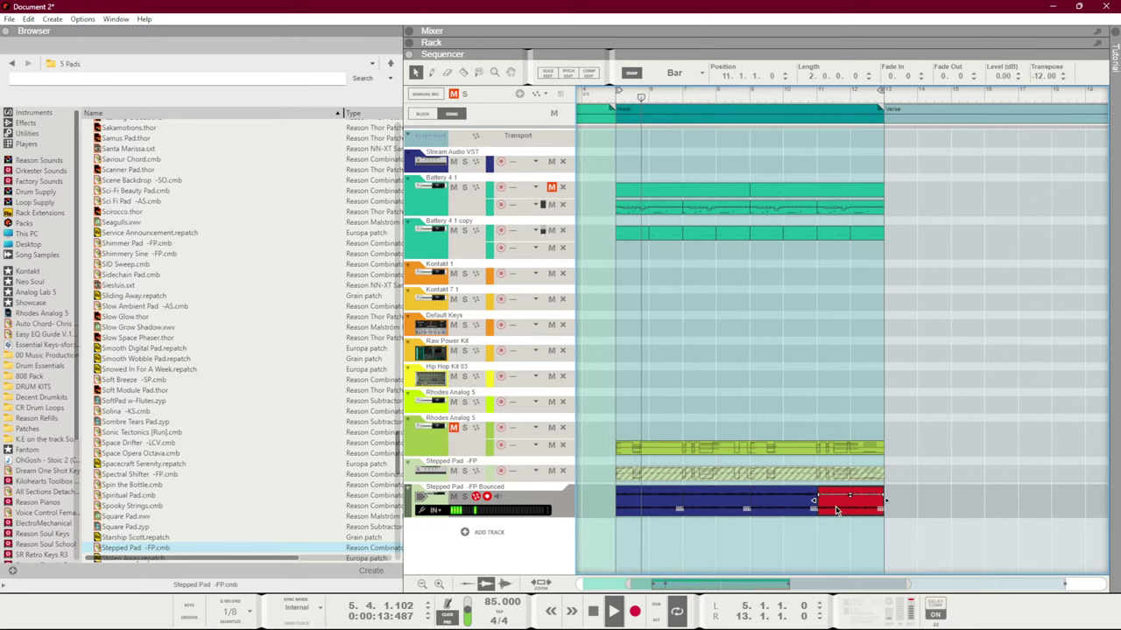
left_click_drag(837, 515, 816, 505)
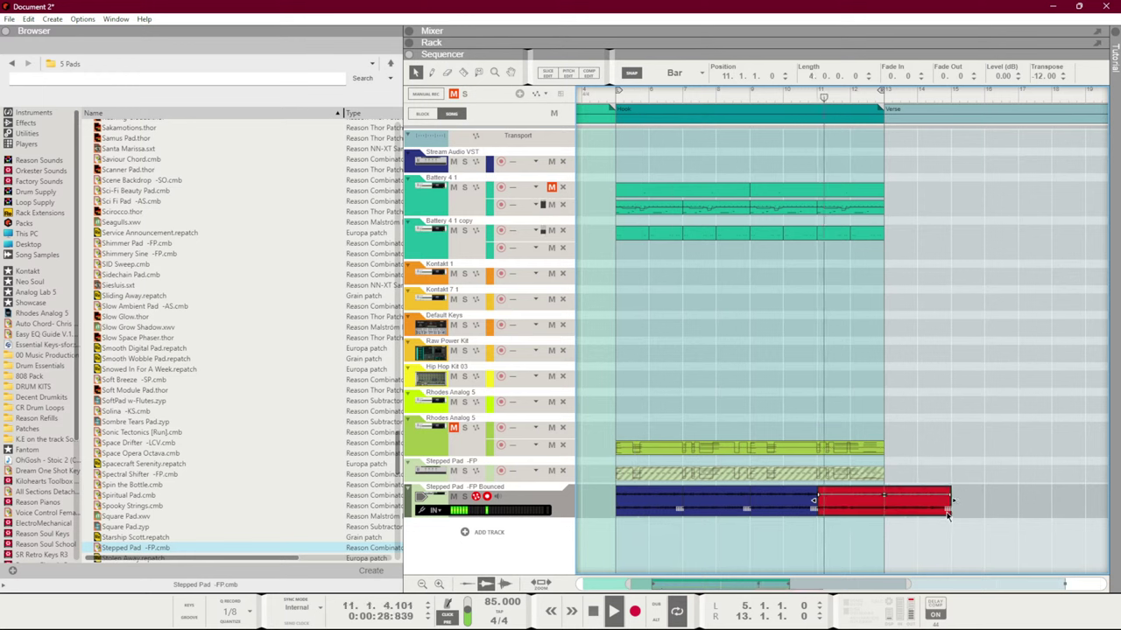
left_click_drag(951, 503, 883, 503)
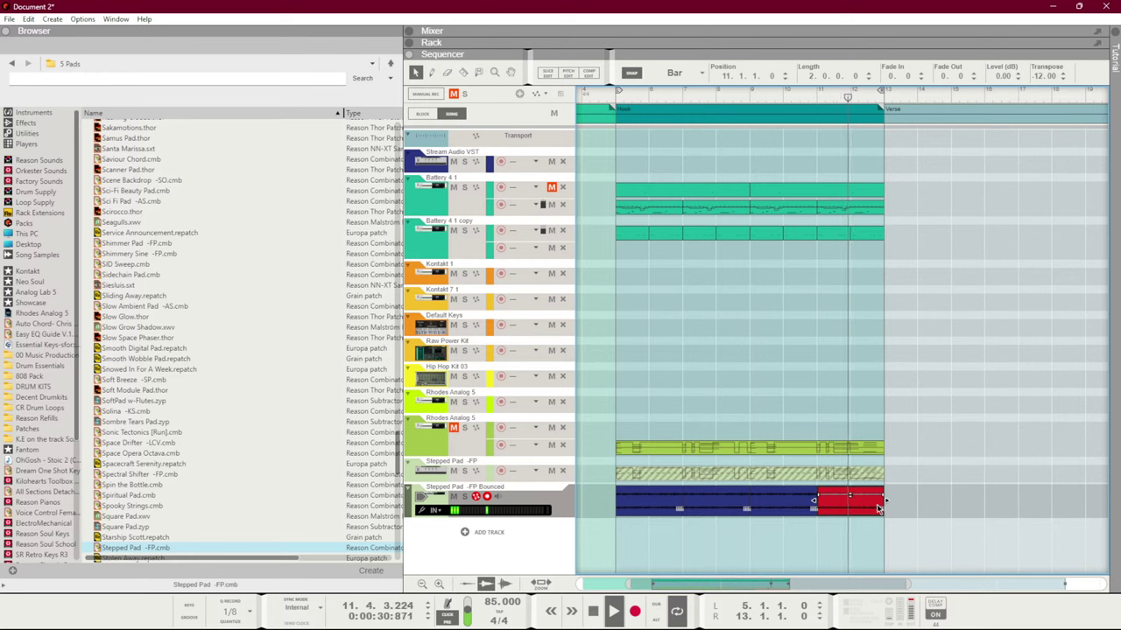
Unmute the lower Rhodes Analog 5 track and copy its chord clip to bars 7 and 9 while the loop plays
left_click(453, 427)
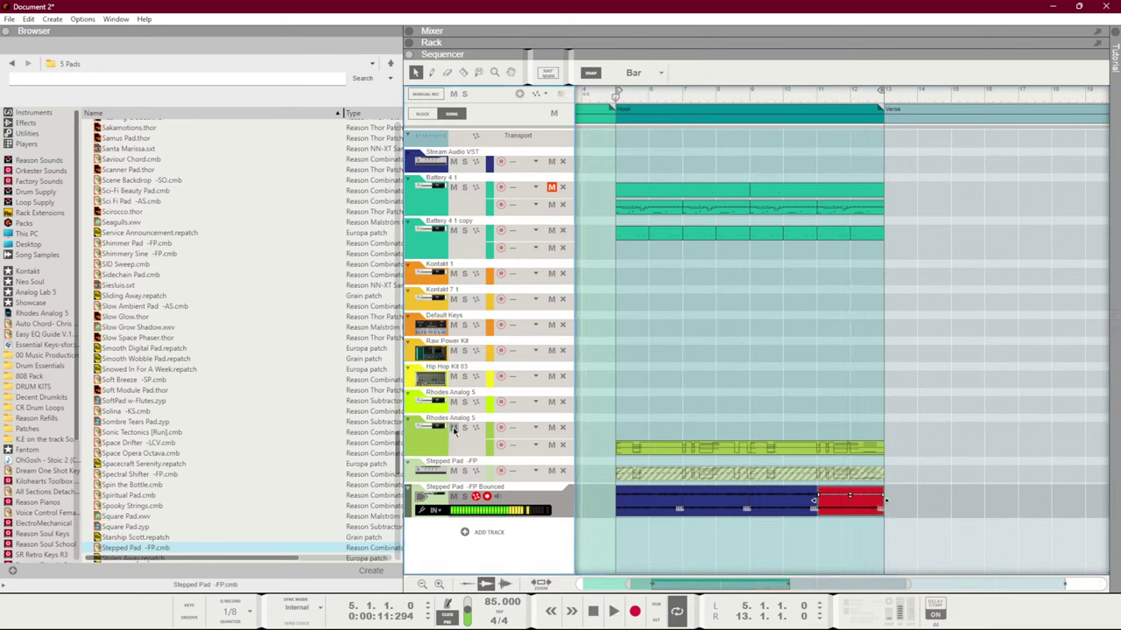
key("space")
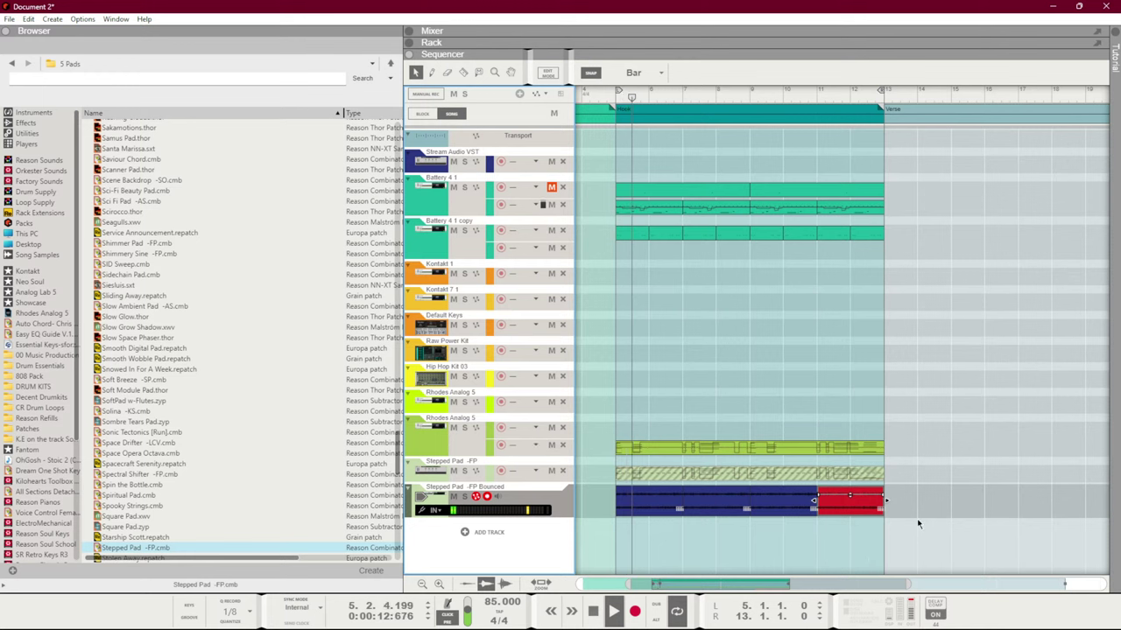
left_click(621, 451)
left_click_drag(621, 451, 688, 452)
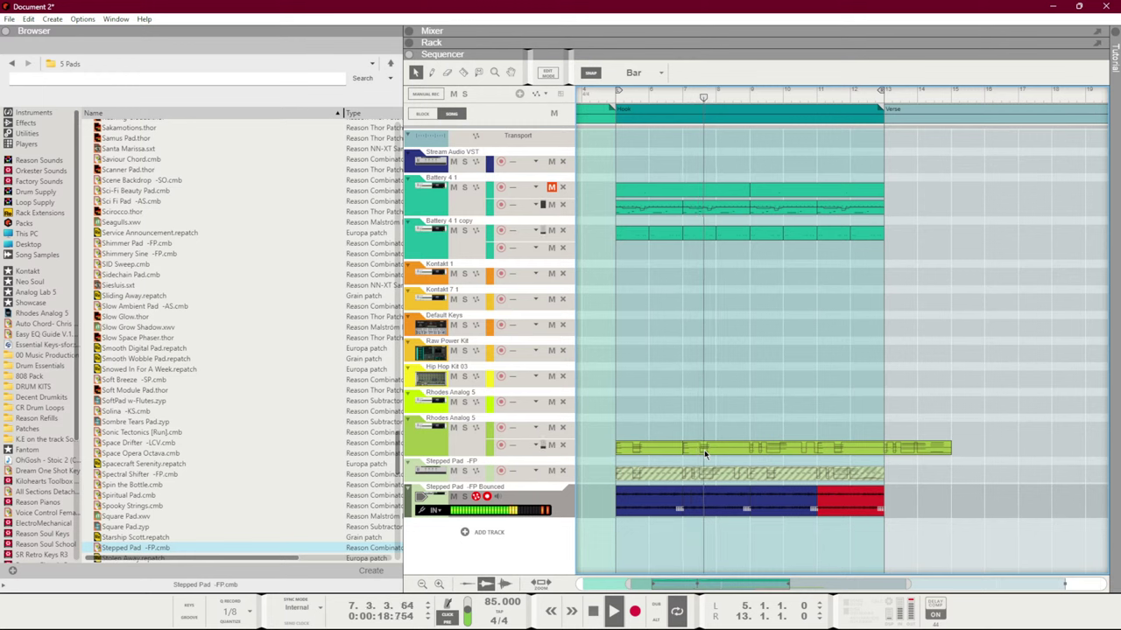
left_click_drag(719, 452, 787, 450)
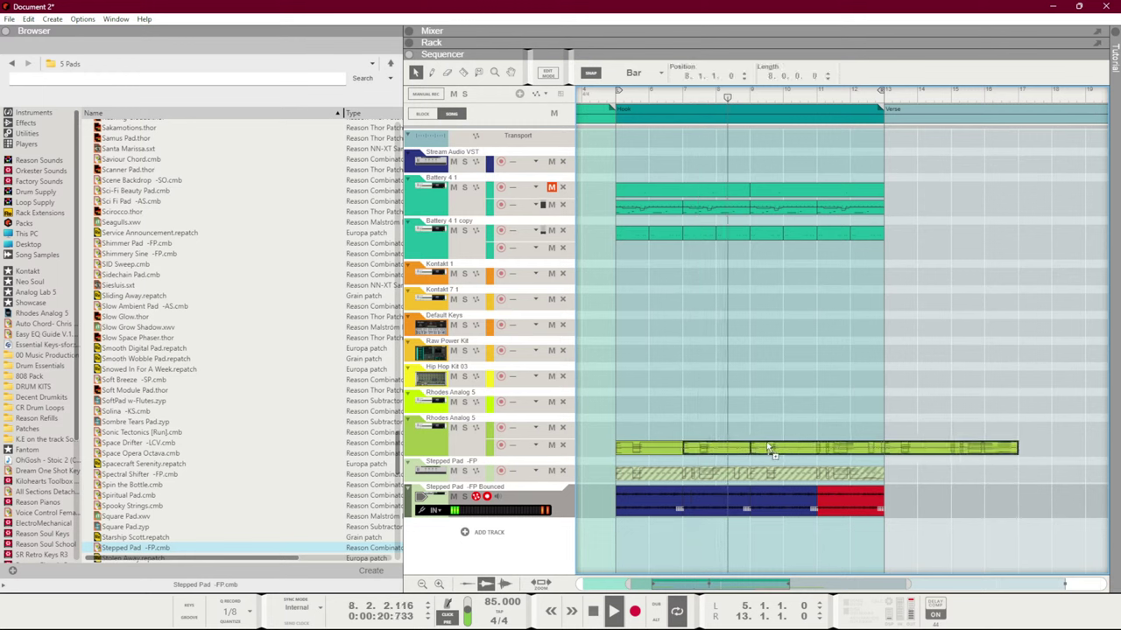
Move the red pad clip to bar 15, extend the last blue pad clip to bar 13 and split it at bar 11
left_click(876, 506)
left_click_drag(876, 506, 1011, 506)
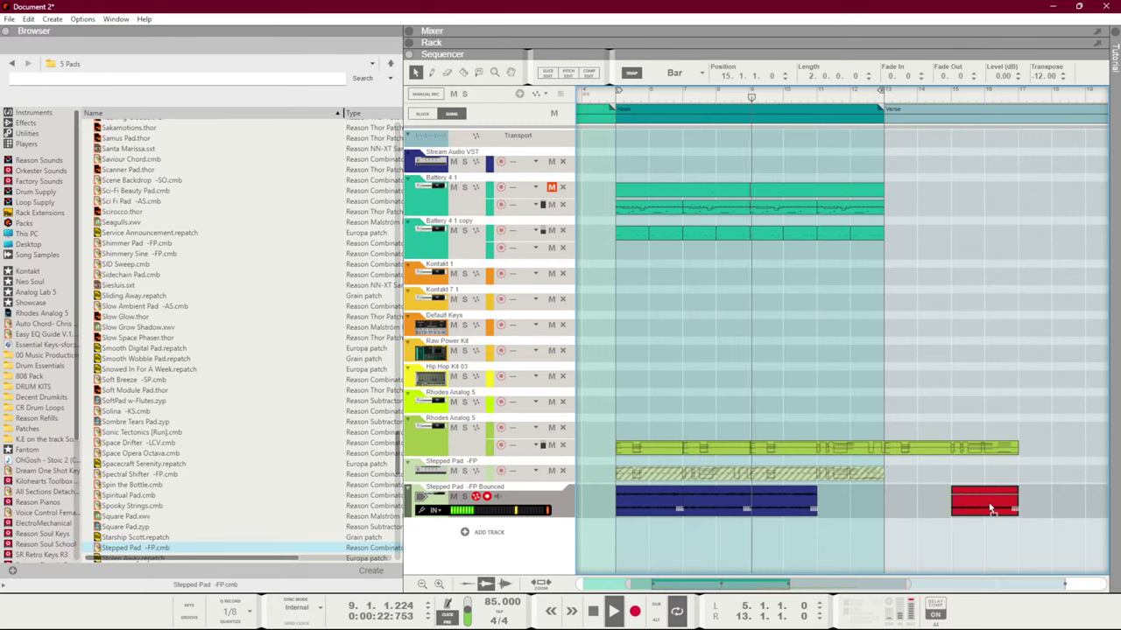
left_click(783, 503)
left_click_drag(817, 502, 883, 501)
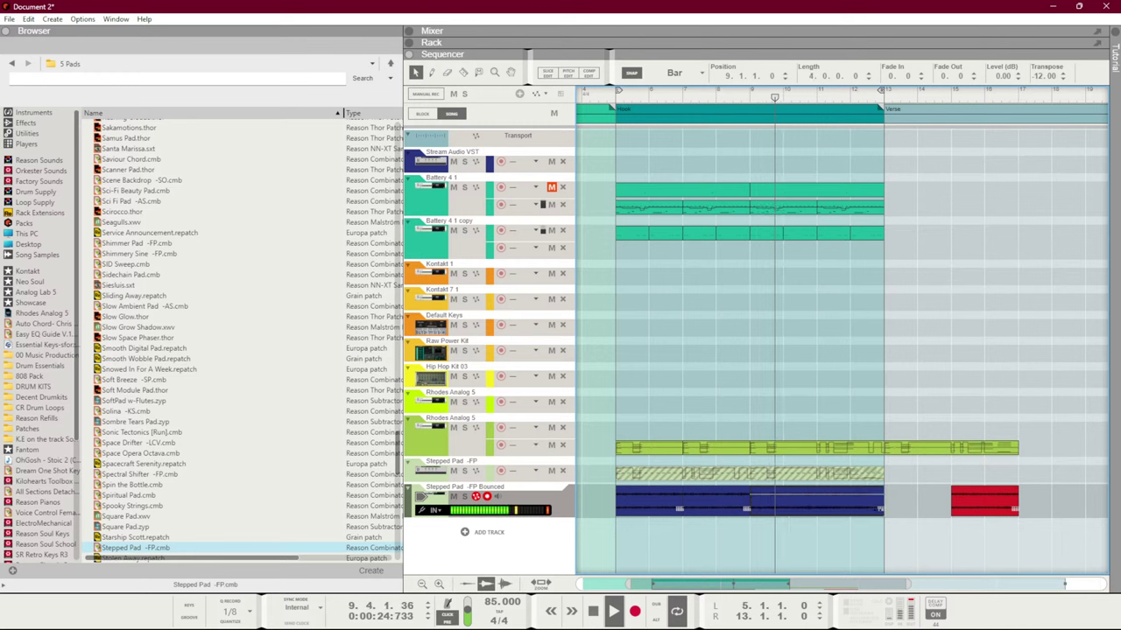
left_click(910, 501)
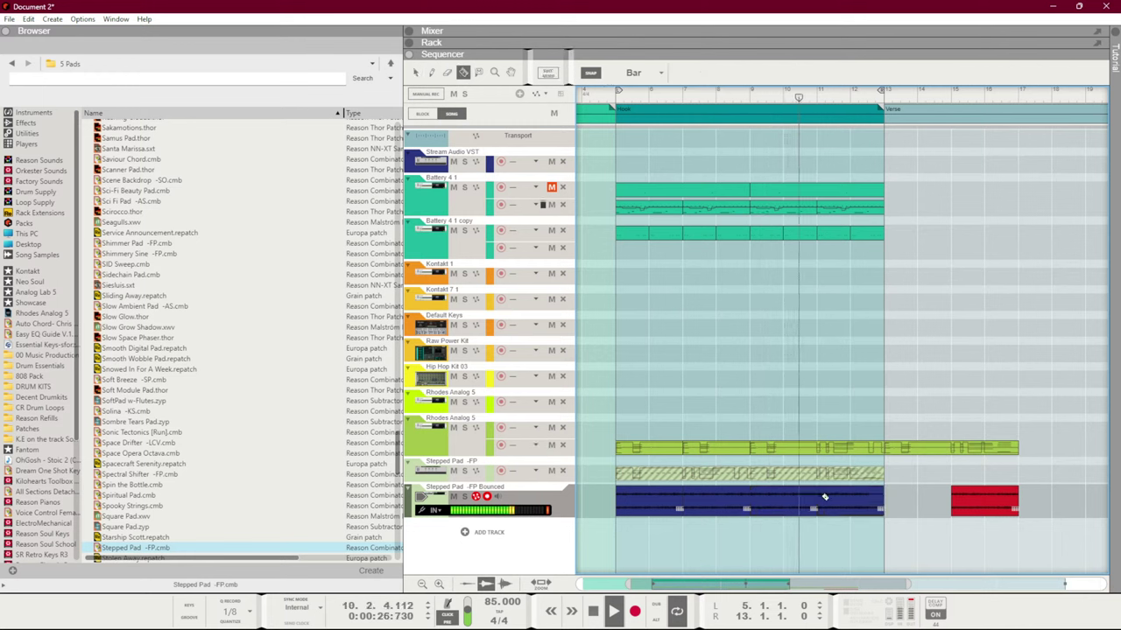
Remove the red pad clip and the Rhodes chord material beyond bar 13
left_click(823, 447)
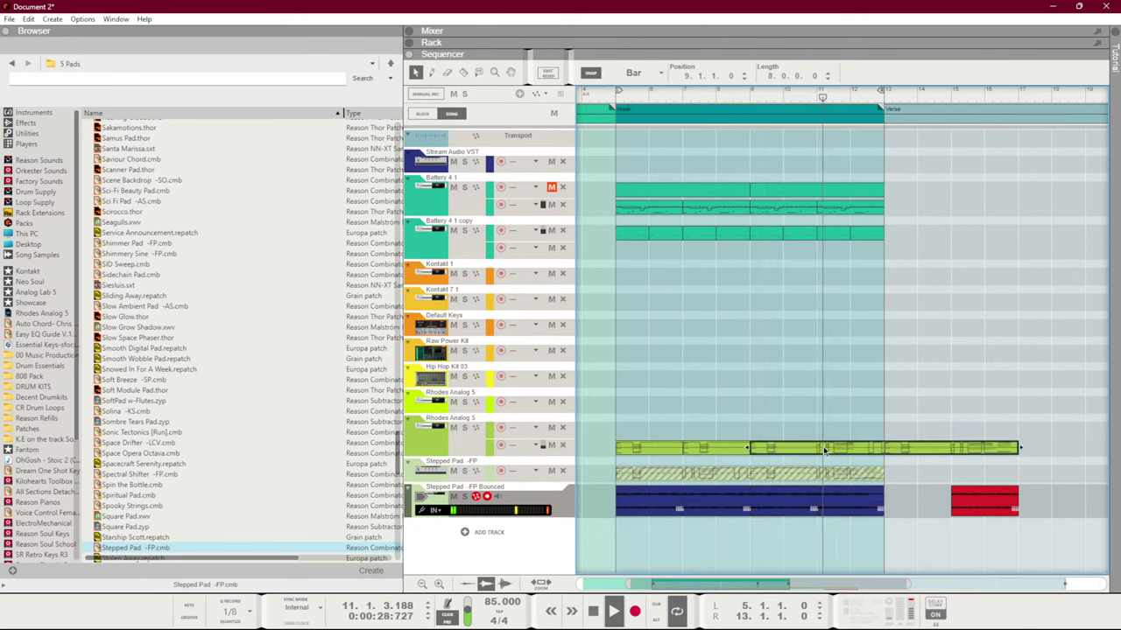
left_click(832, 425)
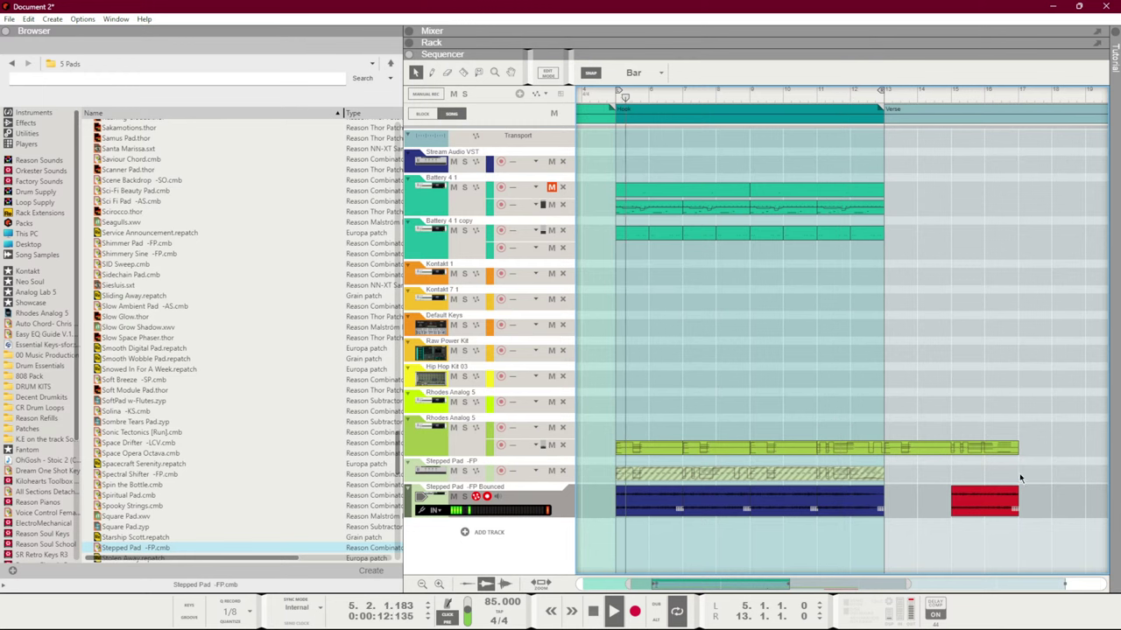
left_click_drag(1059, 517, 954, 432)
key("Delete")
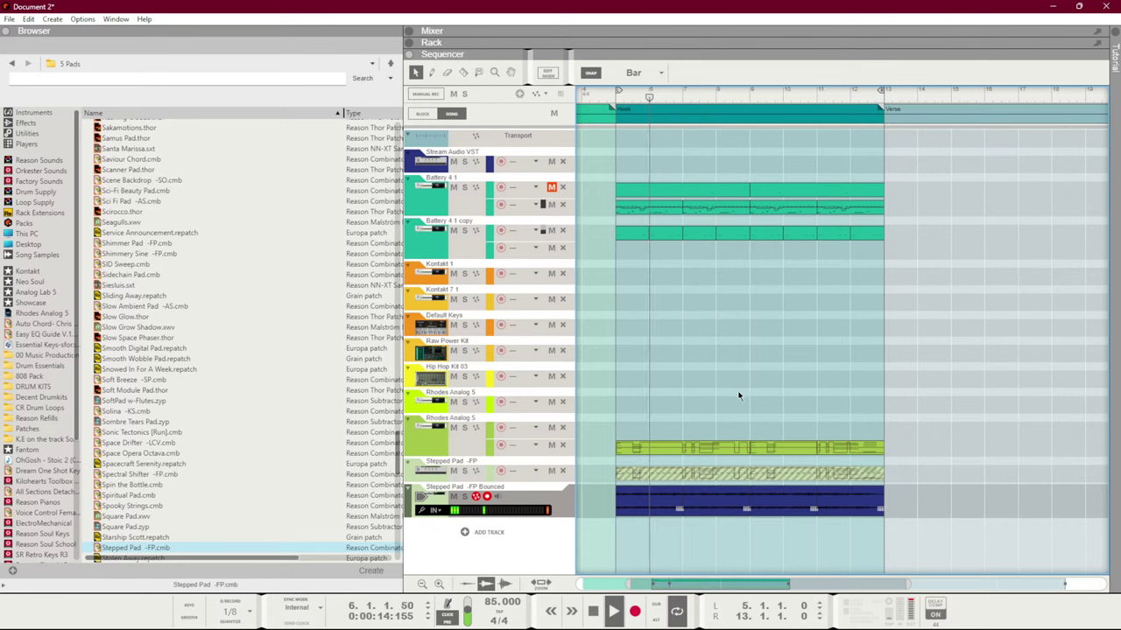
Arm the upper Rhodes Analog 5 track for recording and play the loop from bar 5
left_click(500, 402)
key("F6")
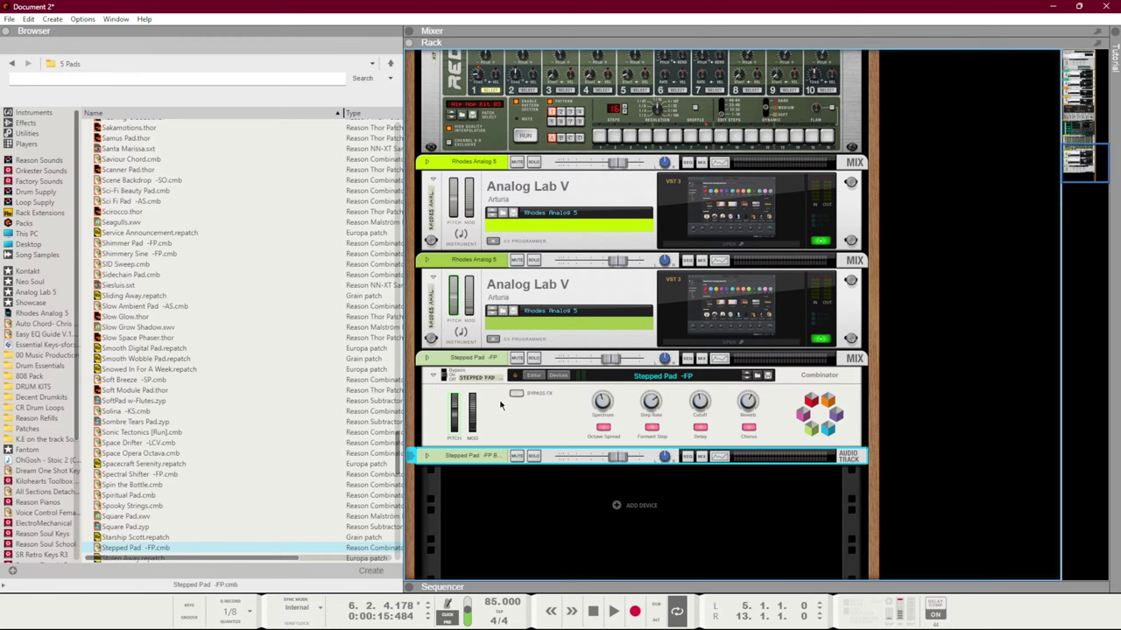
key("F7")
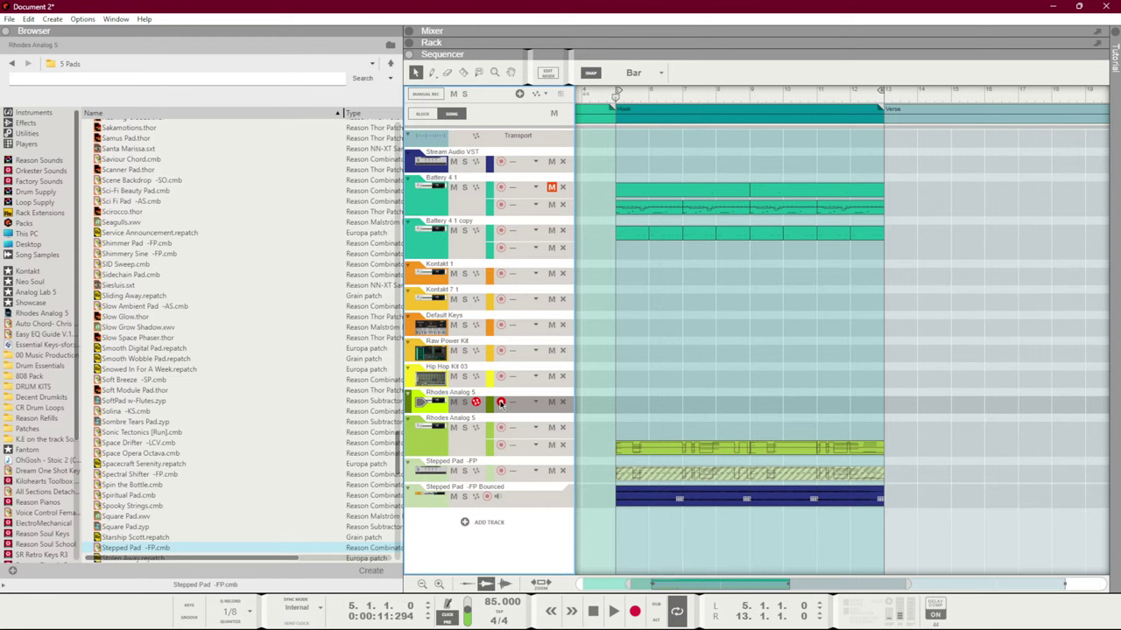
key("space")
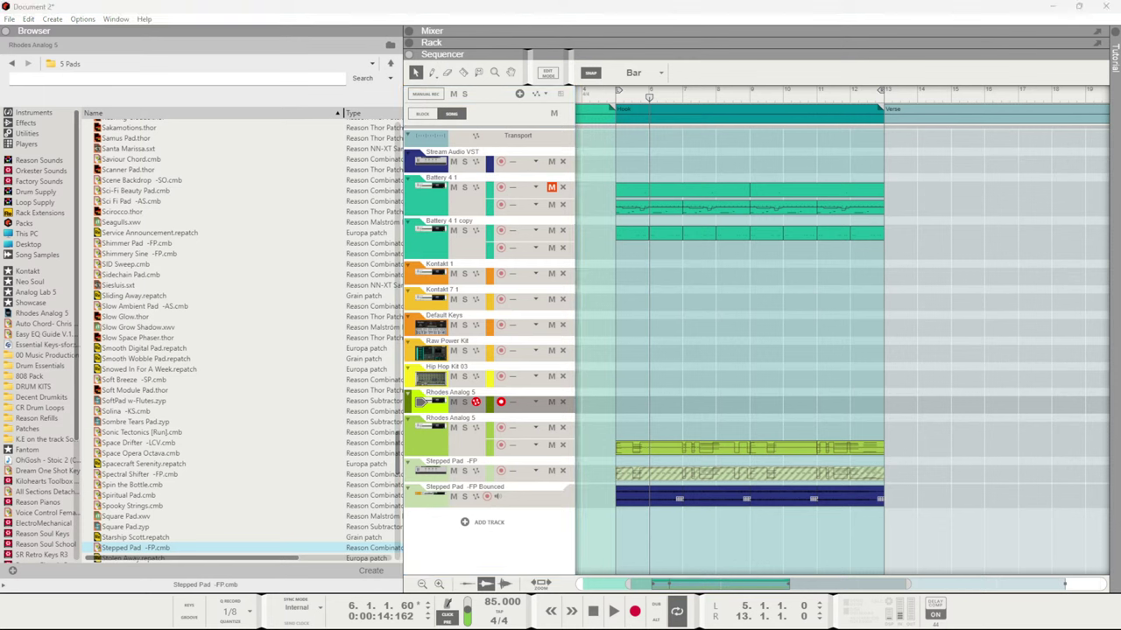
left_click(952, 419)
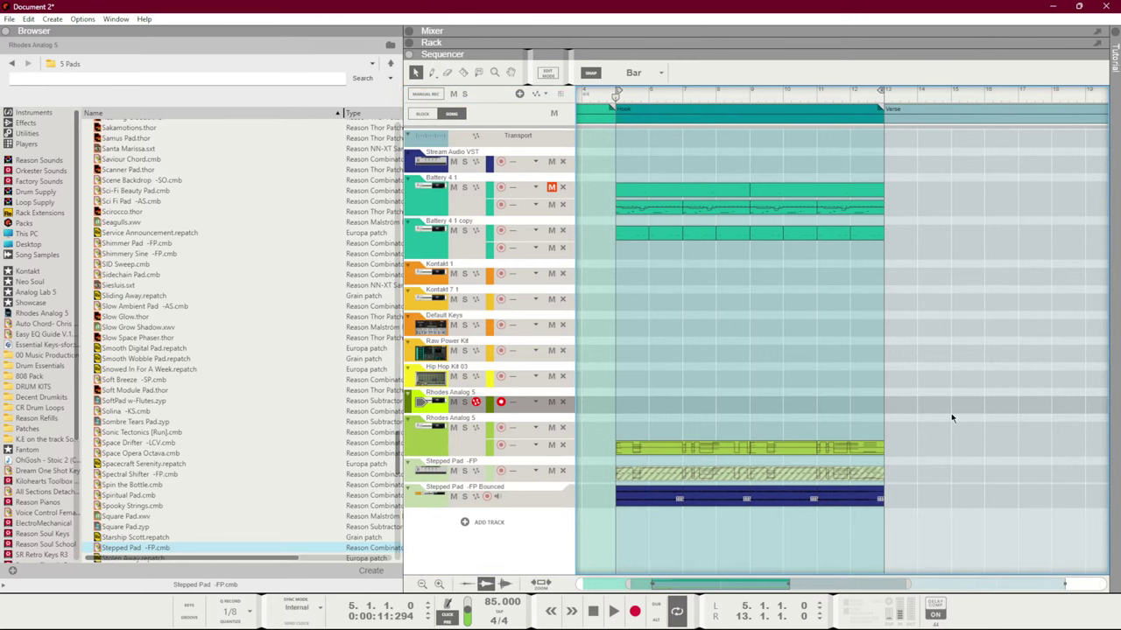
key("space")
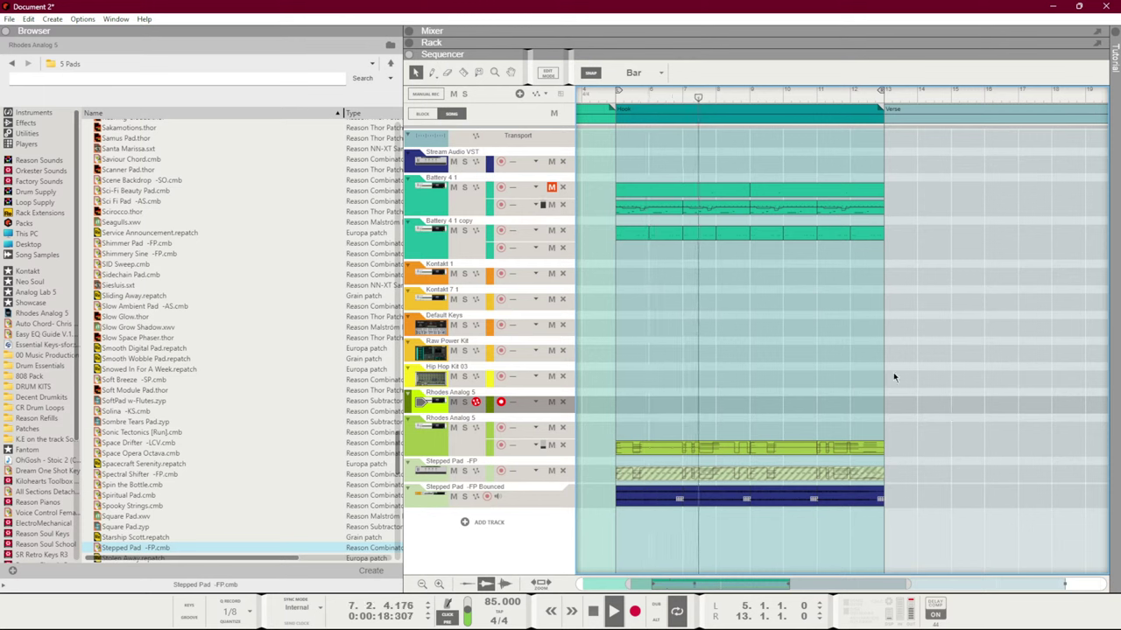
Keep two-bar Rhodes chord clips at bars 5, 7 and 9 and place a two-bar closing variation at bar 11
left_click(697, 446)
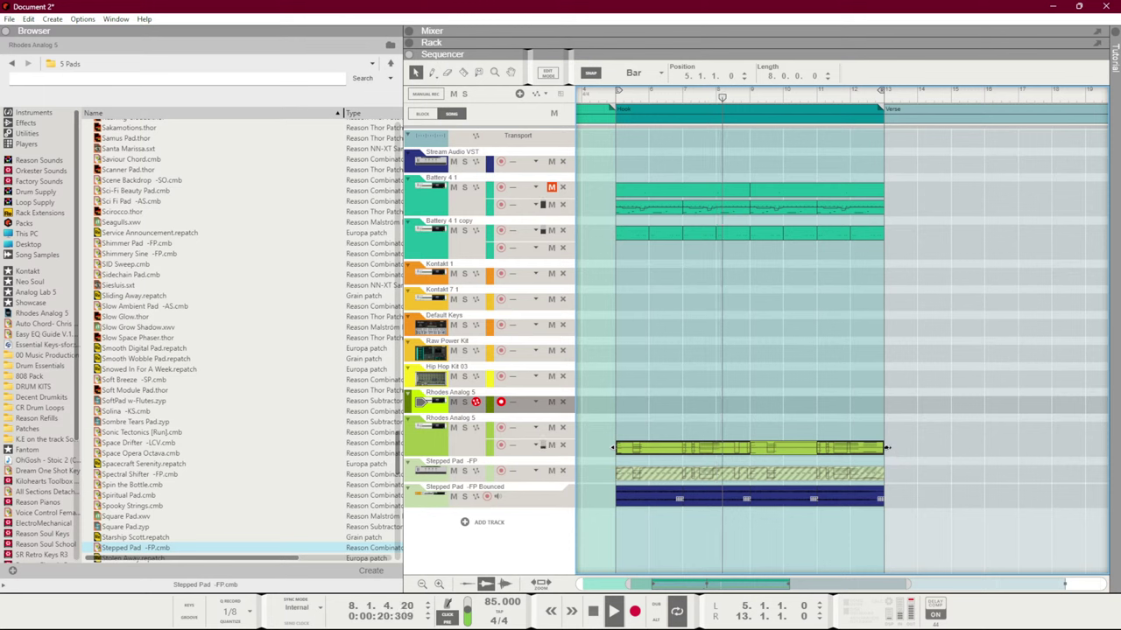
left_click_drag(892, 448, 778, 433)
left_click(715, 448)
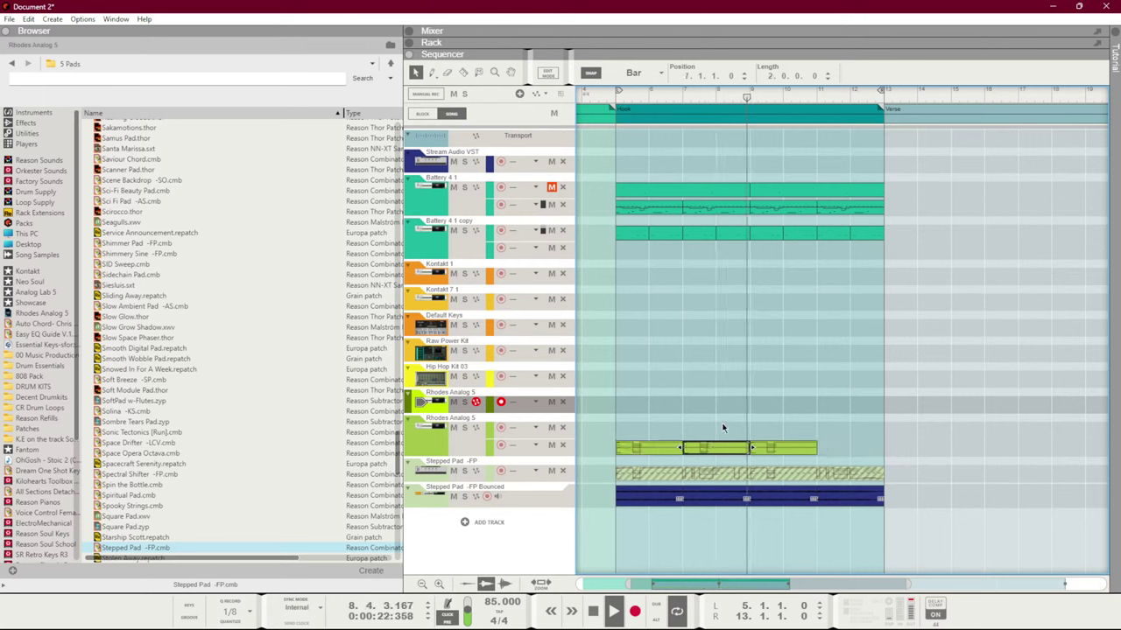
left_click(788, 448)
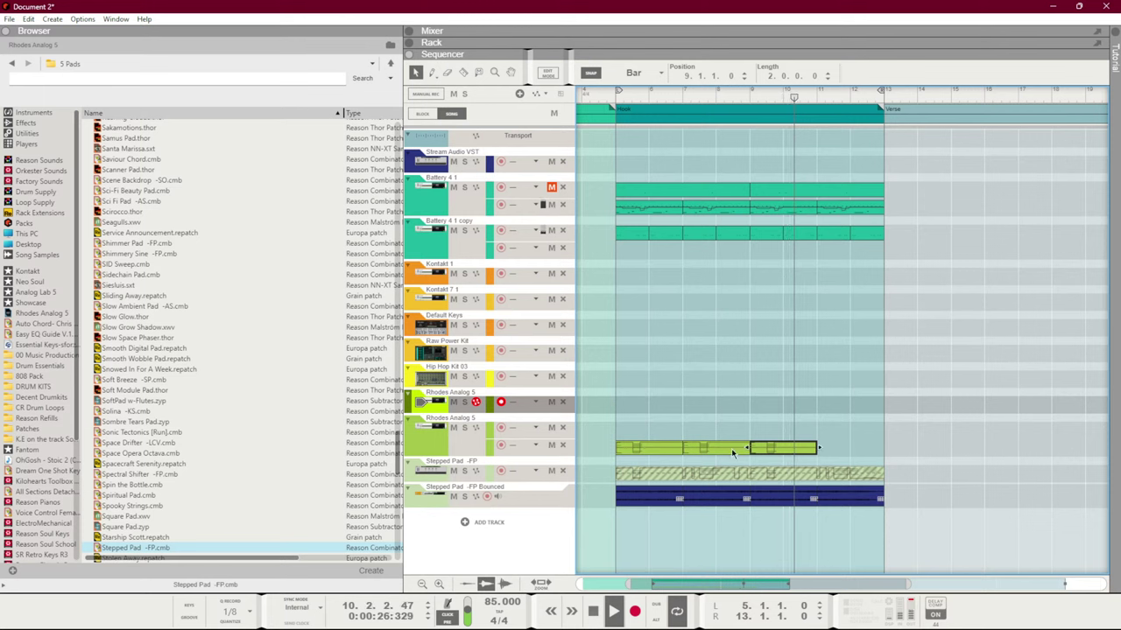
left_click_drag(731, 449, 1050, 449)
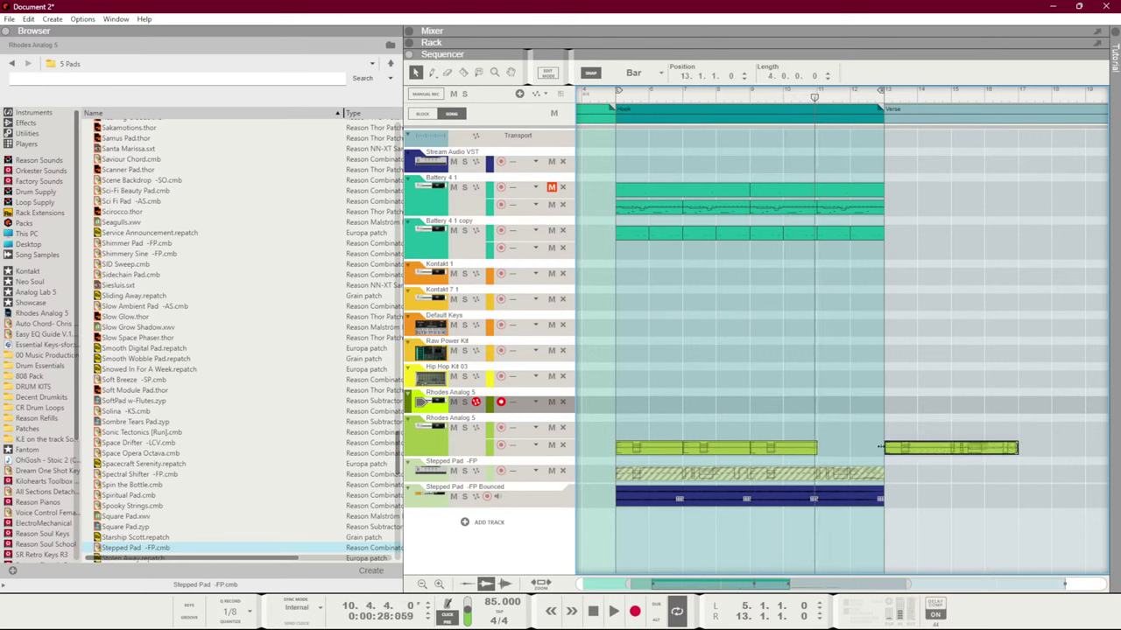
left_click_drag(954, 448, 873, 452)
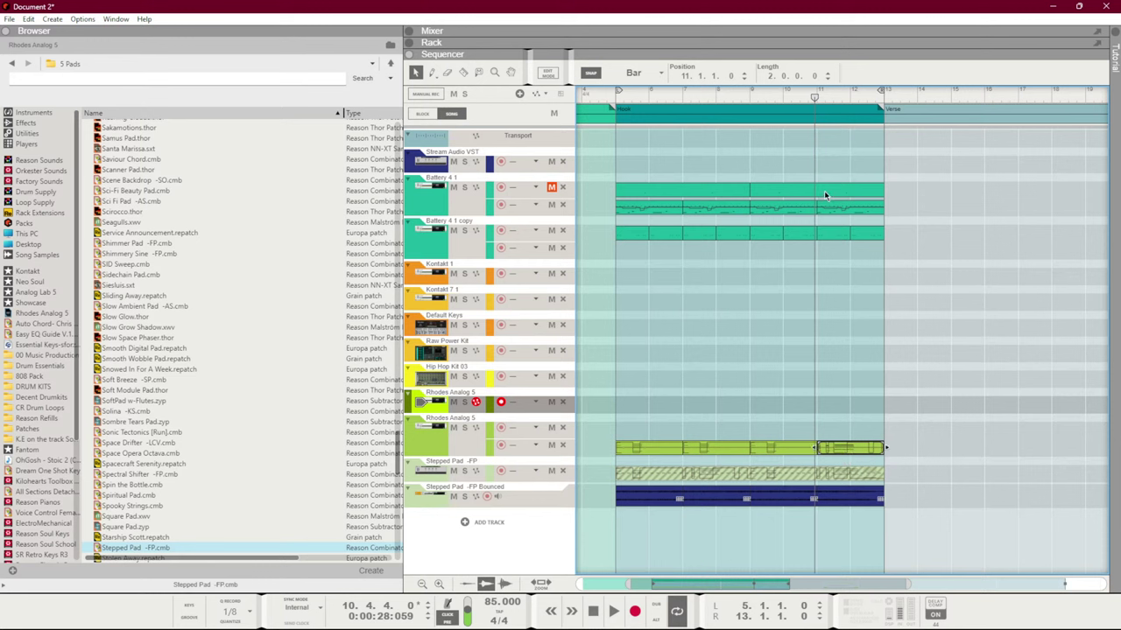
Play the loop's closing variation, comparing it with the Battery 4 1 track muted and unmuted, and stop playback
left_click(848, 303)
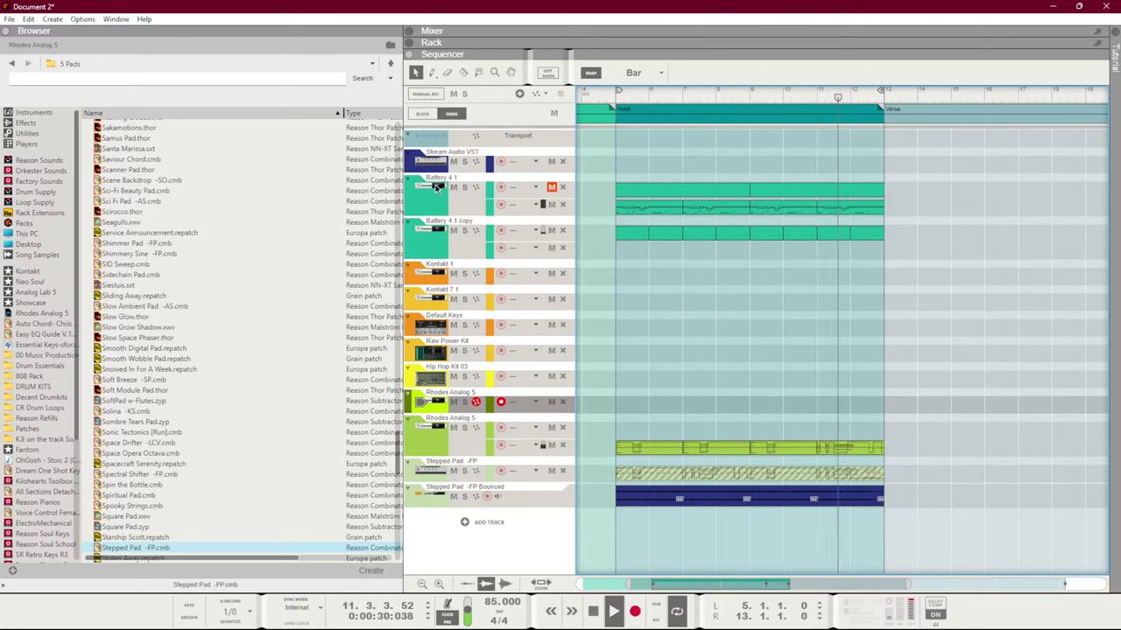
left_click(453, 187)
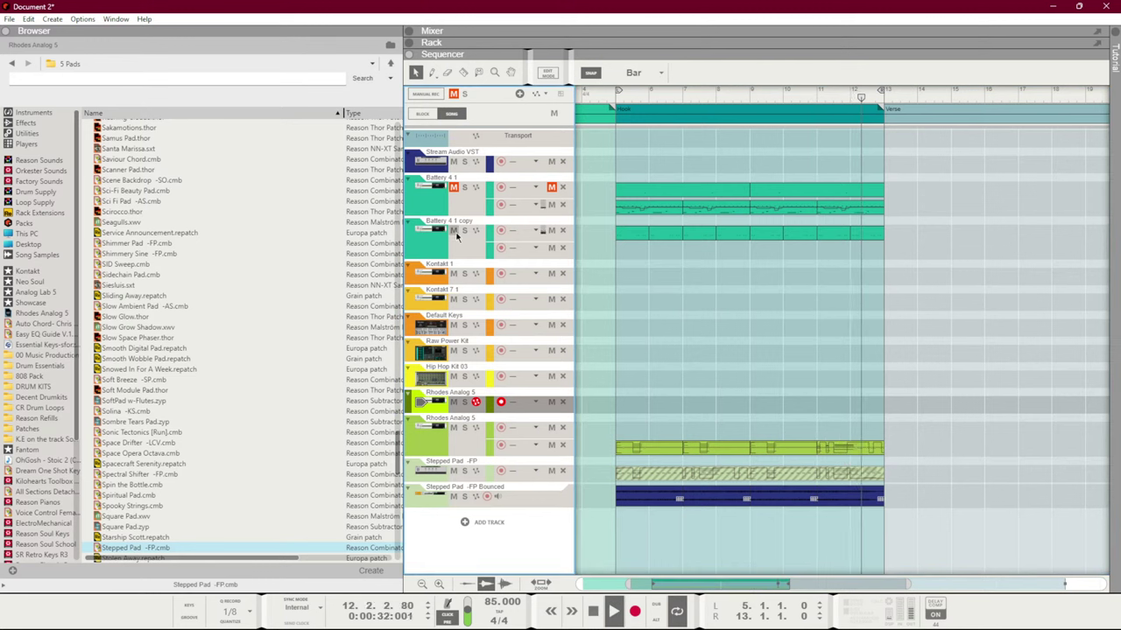
left_click(453, 187)
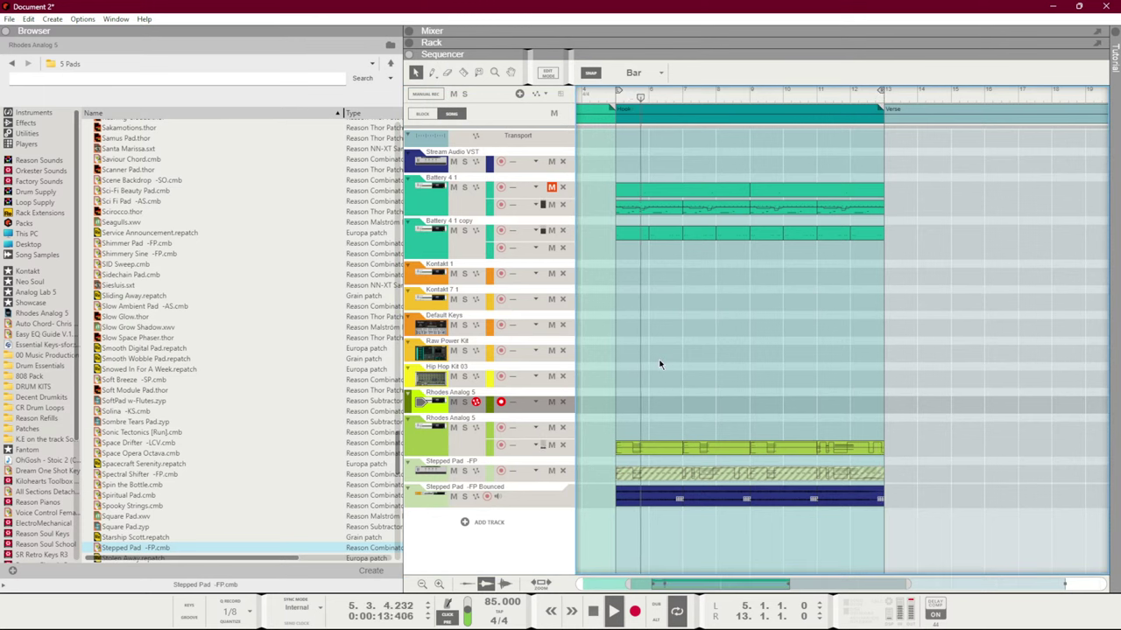
key("space")
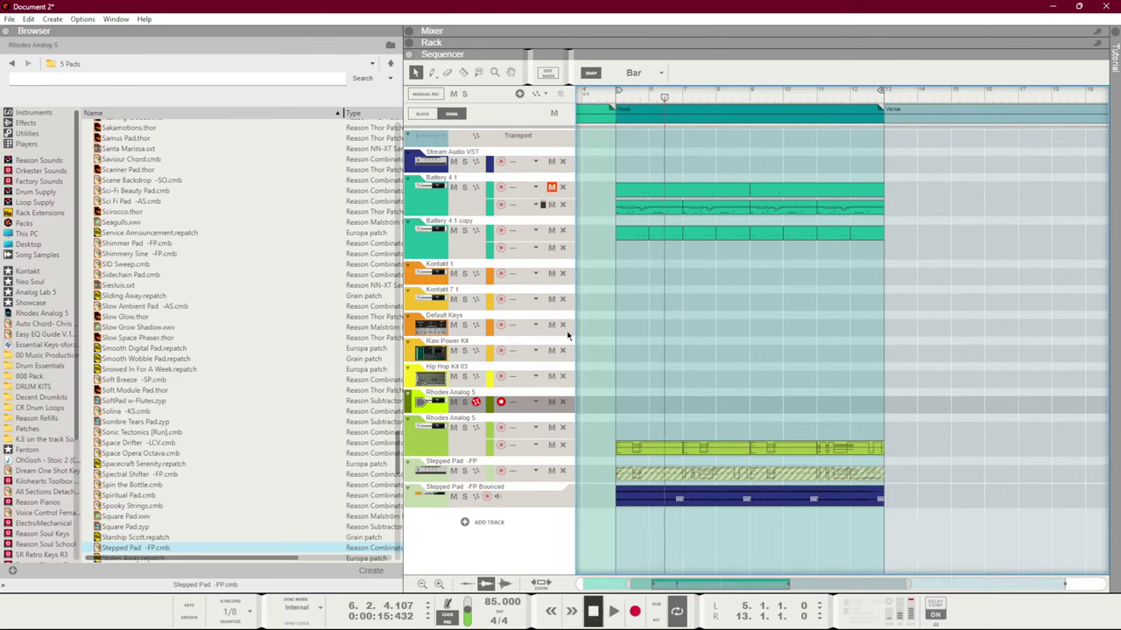
Create a new audio track and record a roughly eight-bar melody take on it from bar 5
left_click(504, 331)
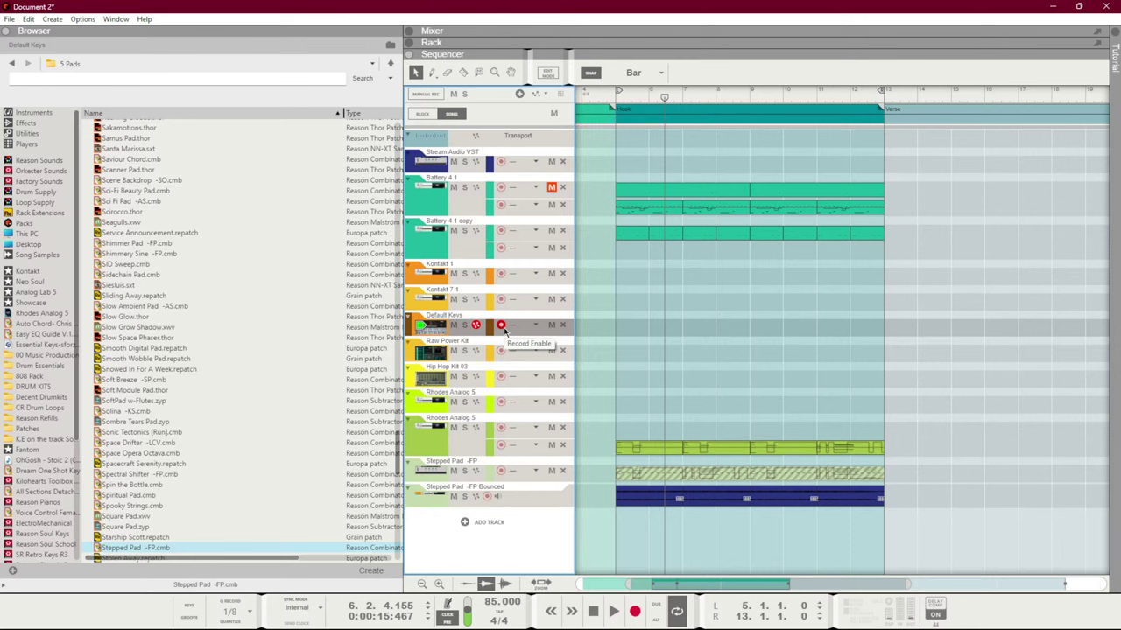
left_click(486, 526)
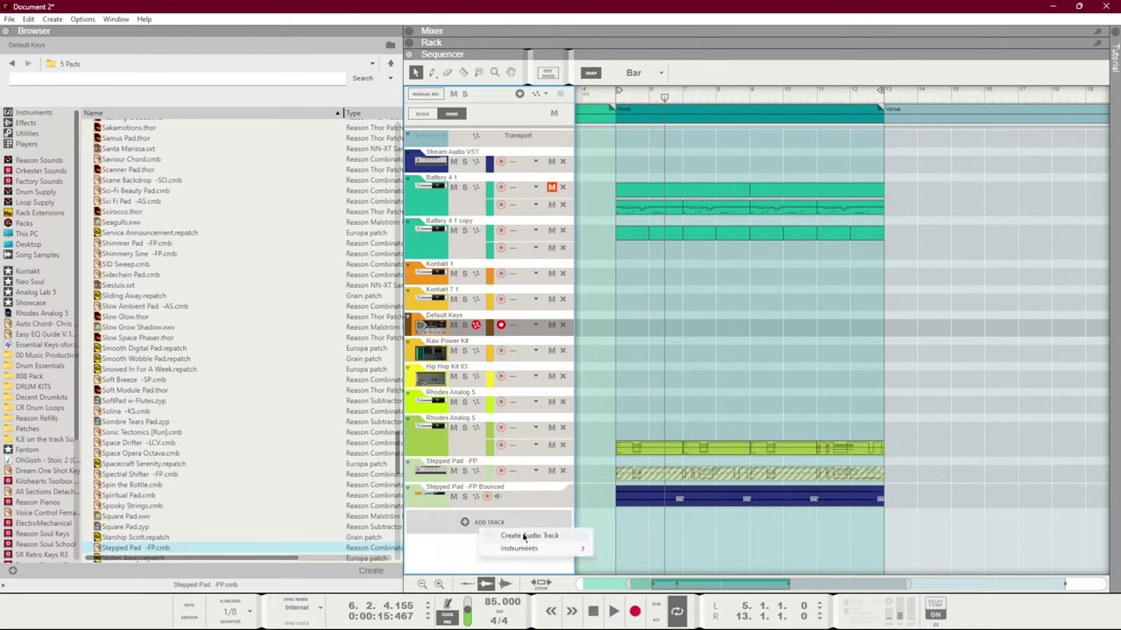
left_click(525, 535)
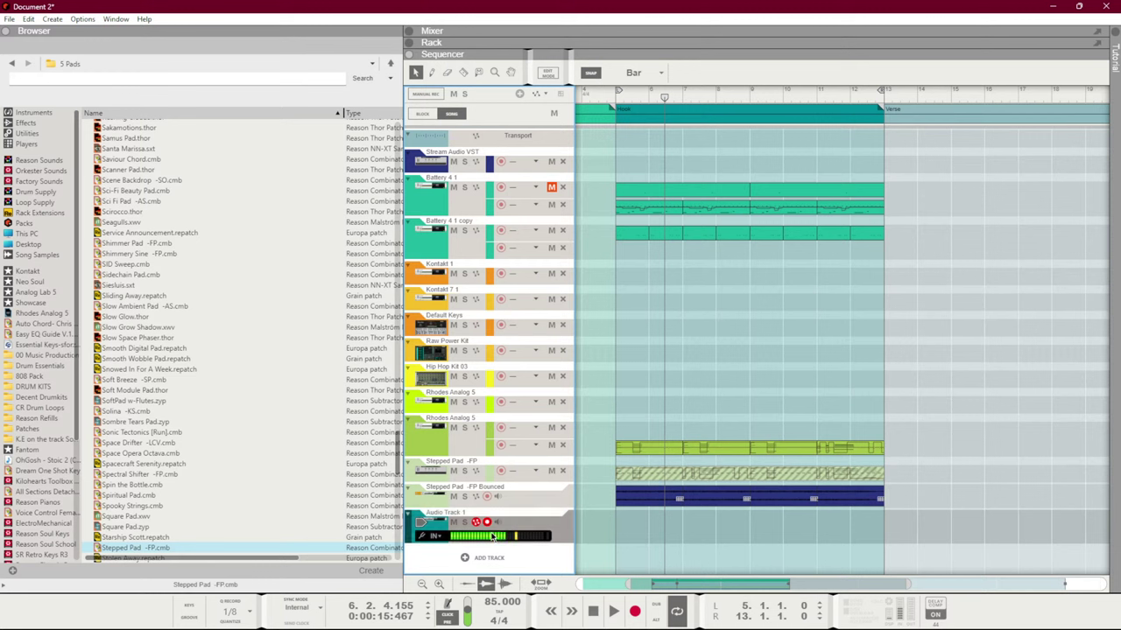
key("KP_0")
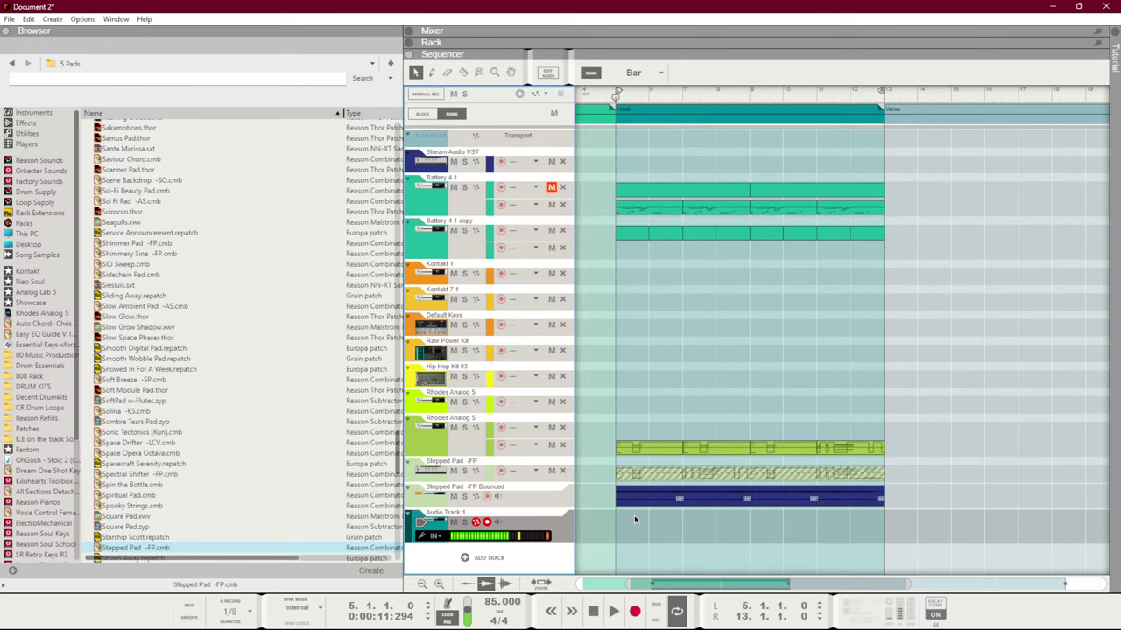
key("ctrl+Return")
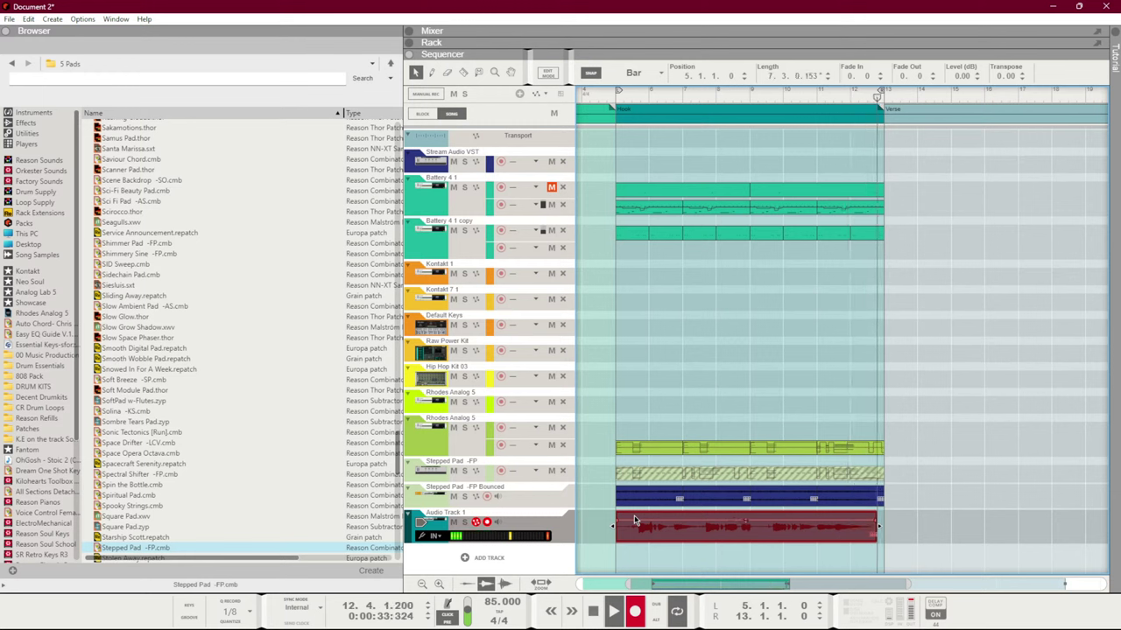
key("space")
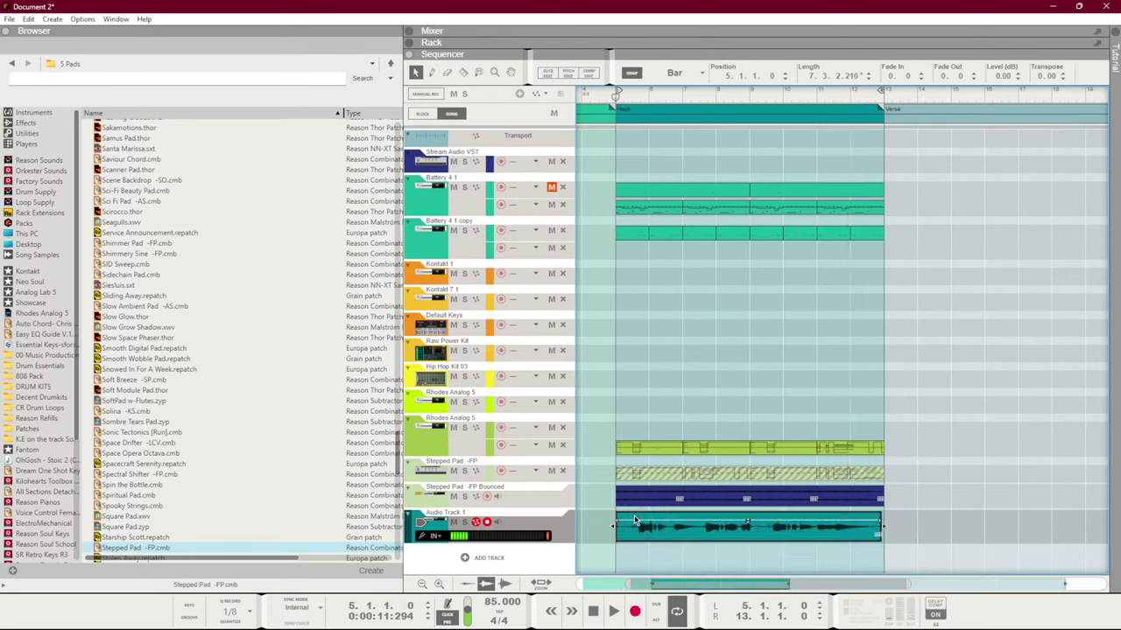
Pitch-correct all notes of the recorded take in Pitch Edit, setting Drift to 0% and lowering Transition
left_click(611, 487)
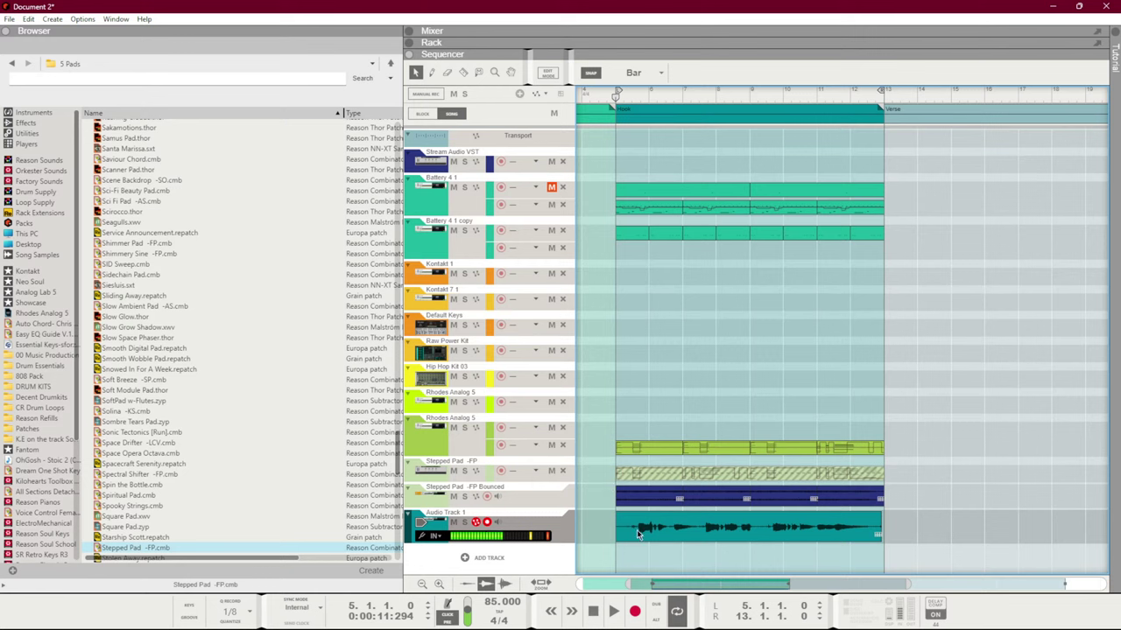
left_click(637, 530)
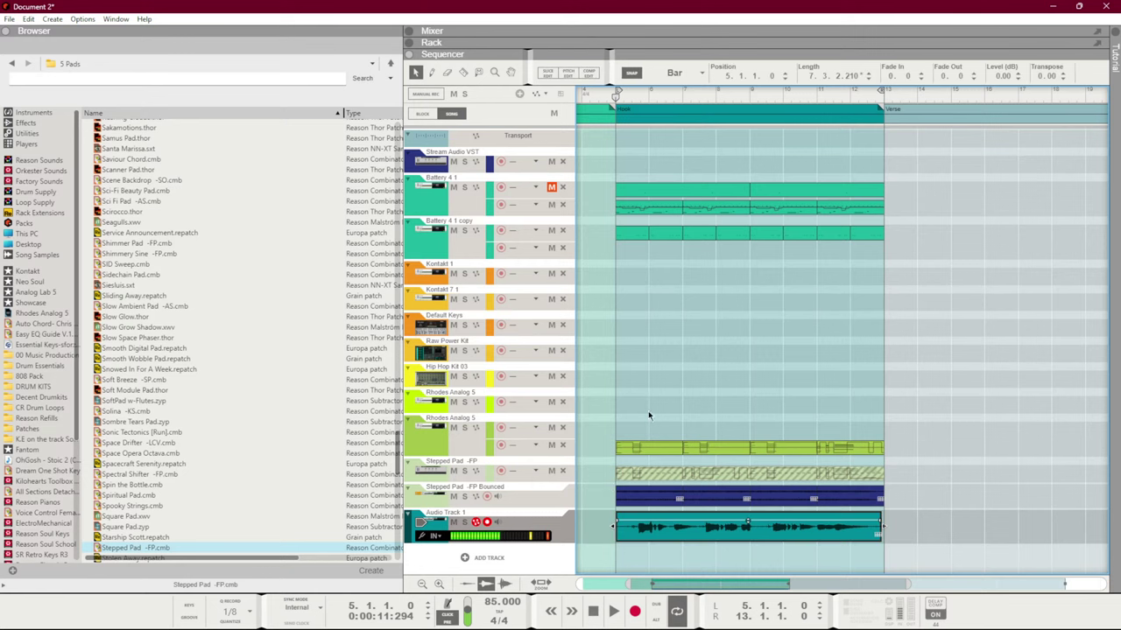
left_click(566, 75)
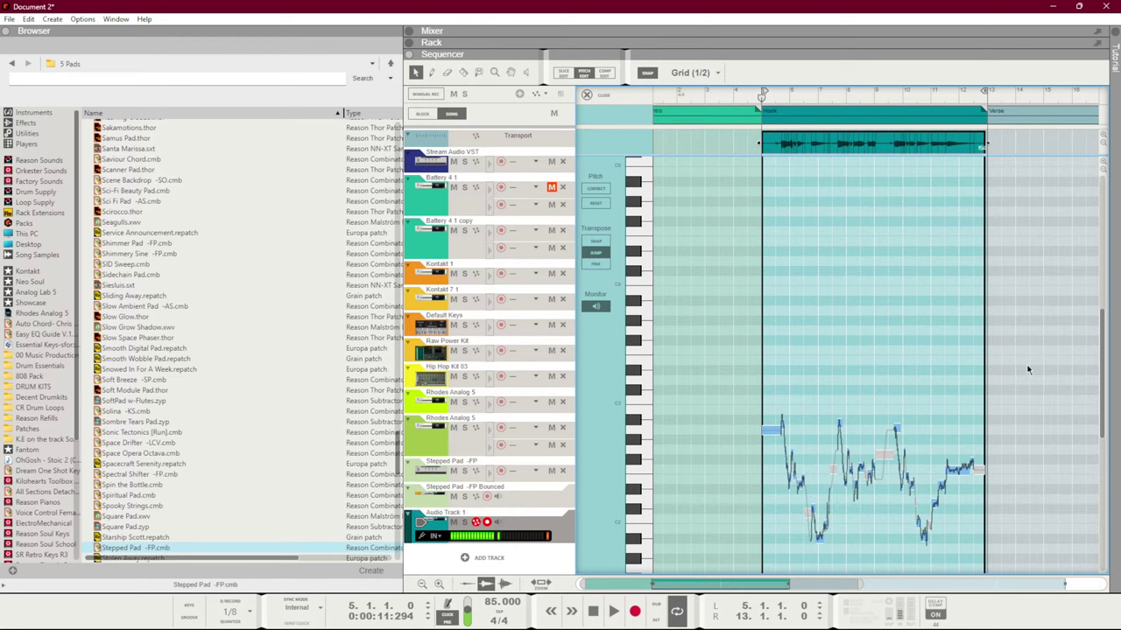
key("ctrl+a")
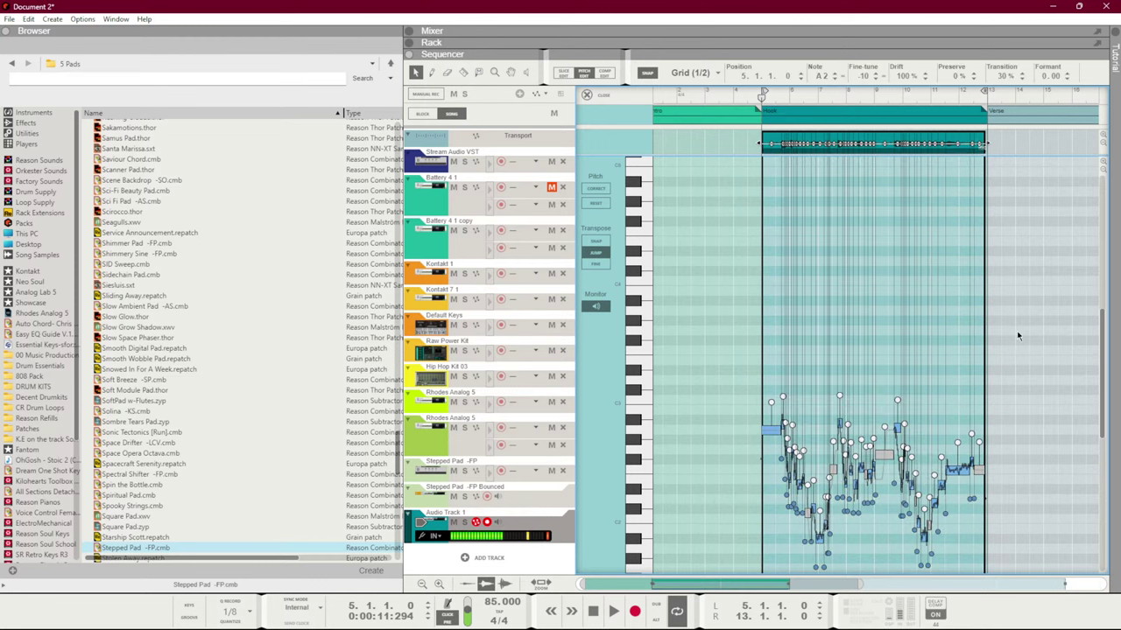
left_click(603, 192)
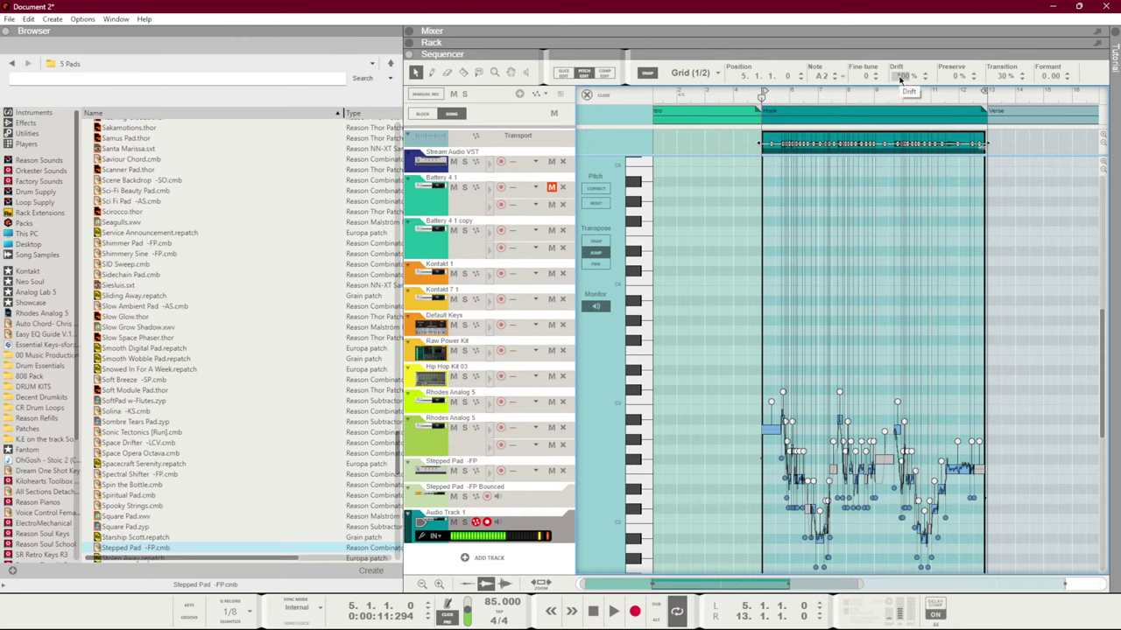
left_click_drag(900, 80, 897, 477)
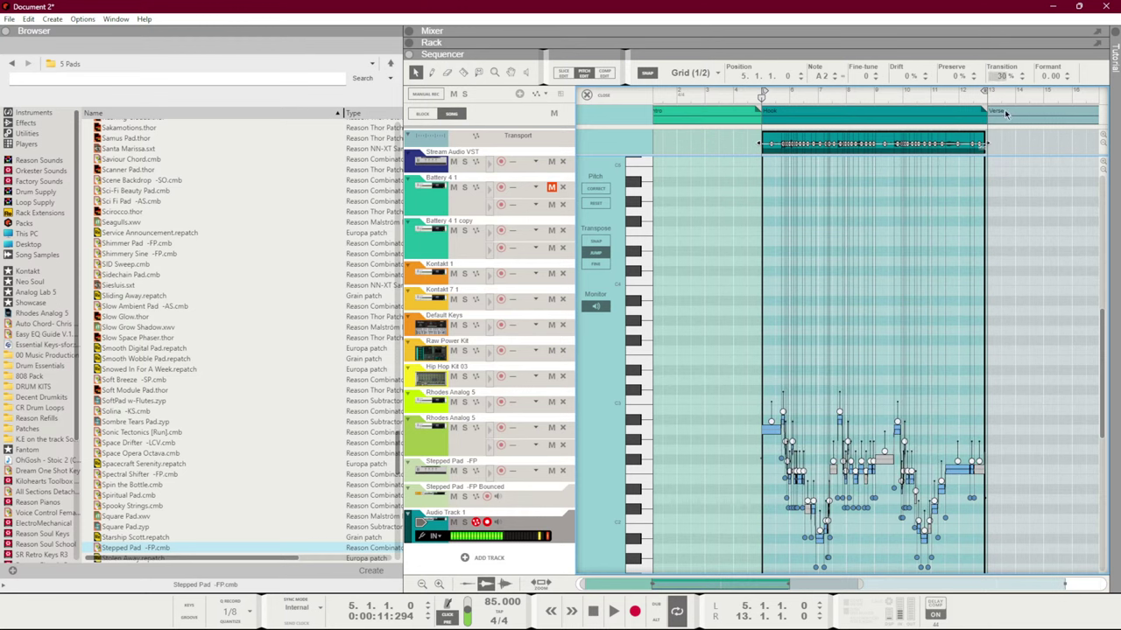
left_click_drag(992, 70, 1024, 479)
left_click(1040, 329)
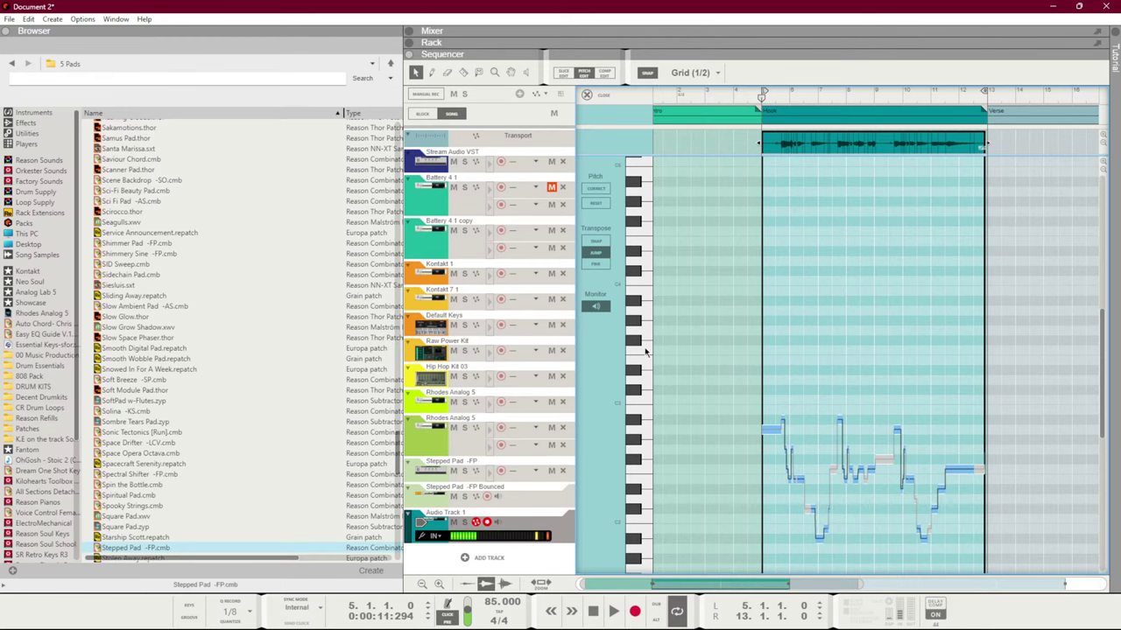
Play the pitch-corrected take with the beat, check its mixer level and examine its pitch notes up close
key("space")
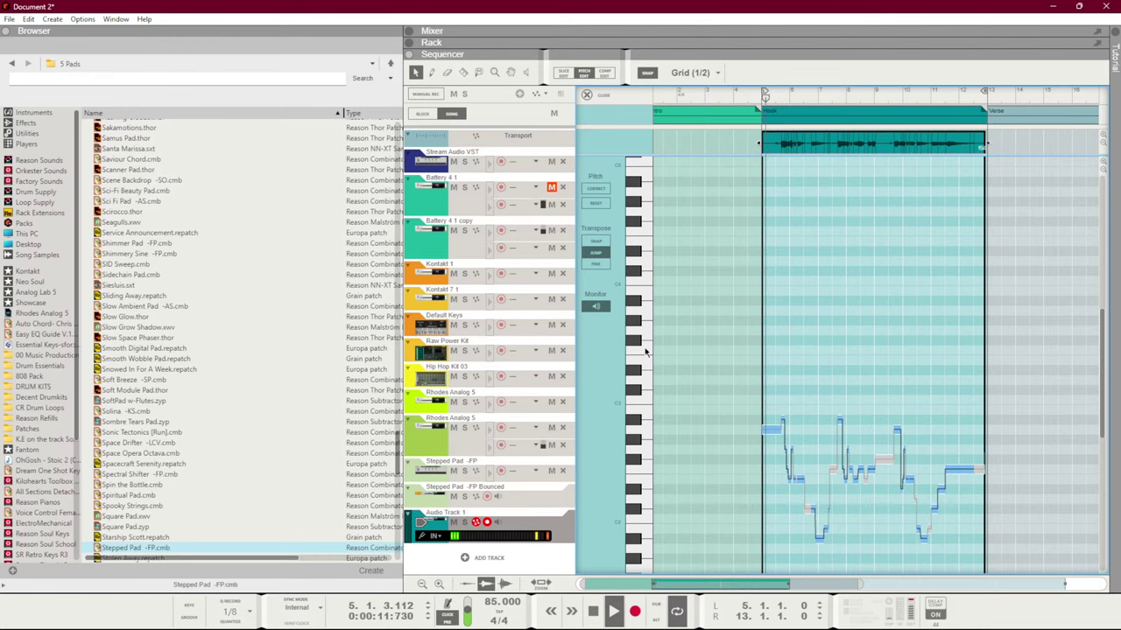
key("F7")
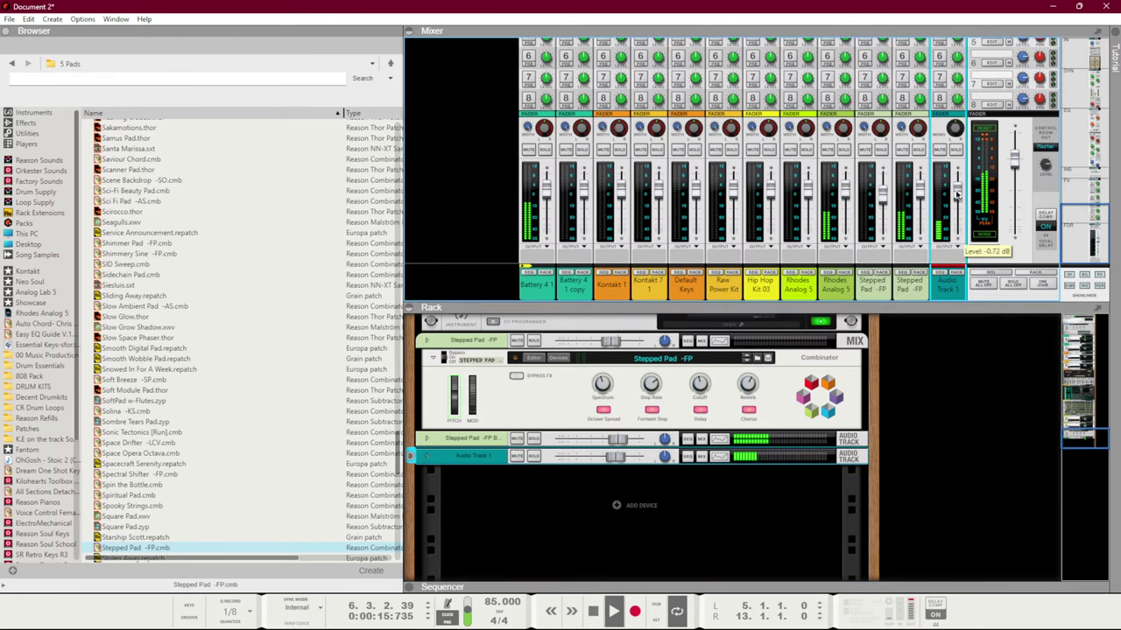
key("F7")
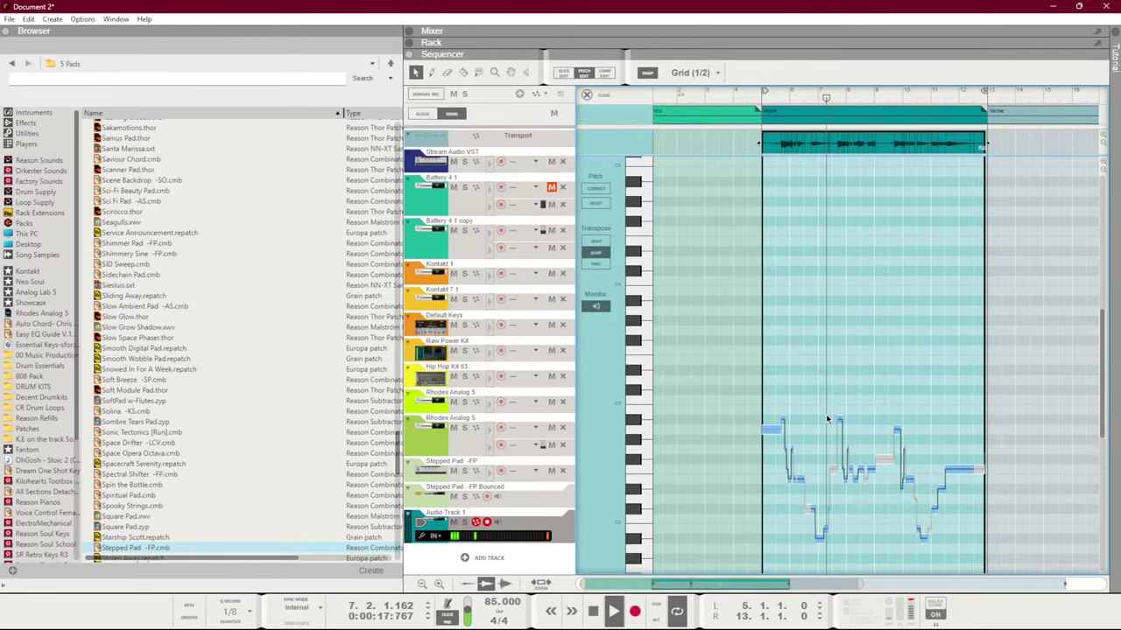
left_click_drag(865, 593, 778, 587)
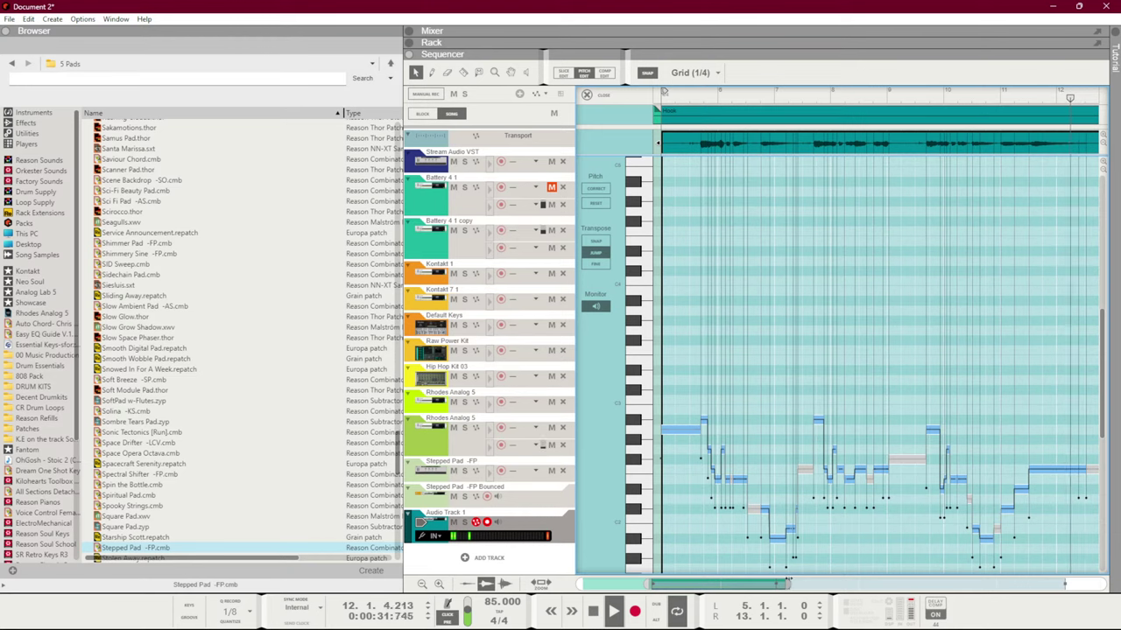
Convert the recorded take to a MIDI clip on the Default Keys track and open its notes for editing
key("ctrl+e")
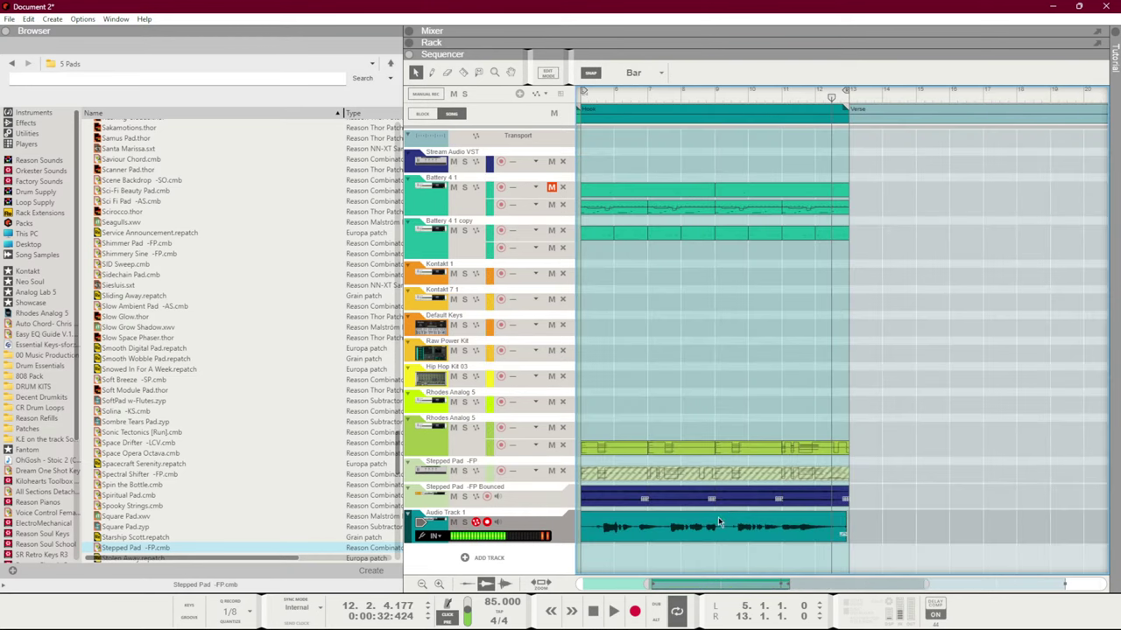
left_click_drag(713, 527, 421, 291)
double_click(714, 328)
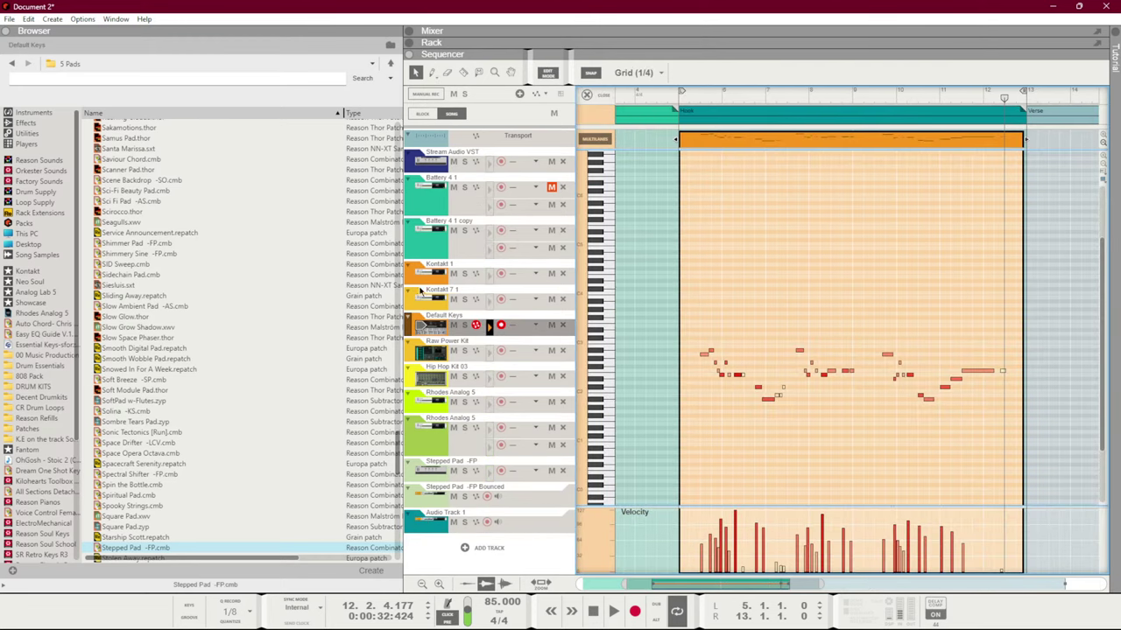
Play the Default Keys melody from bar 5 and transpose all its notes up two octaves
key("KP_0")
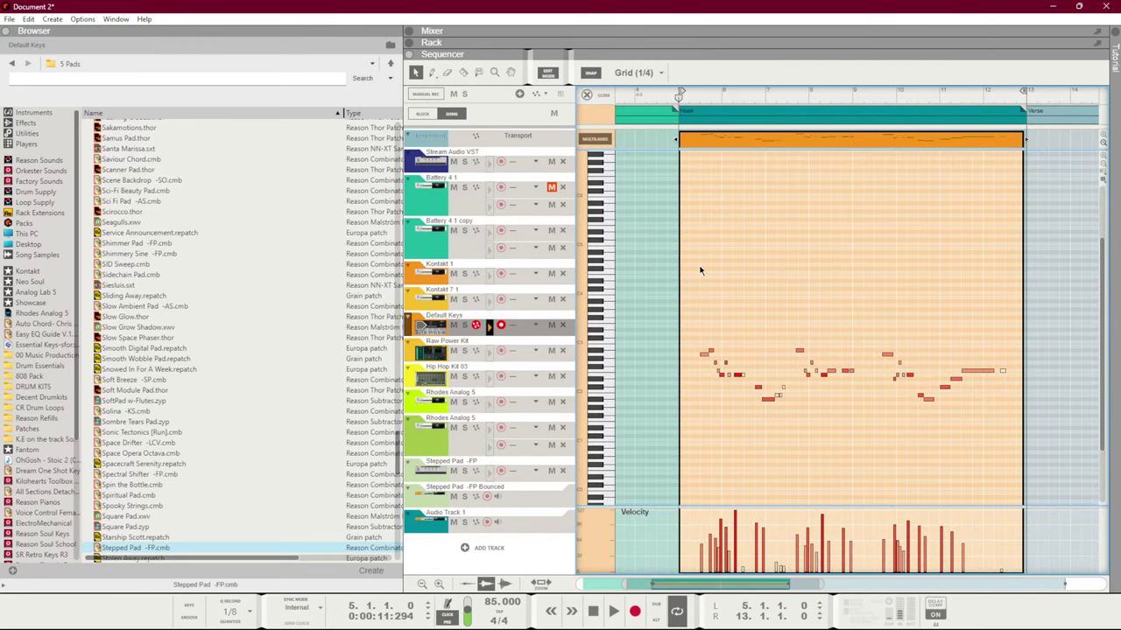
key("space")
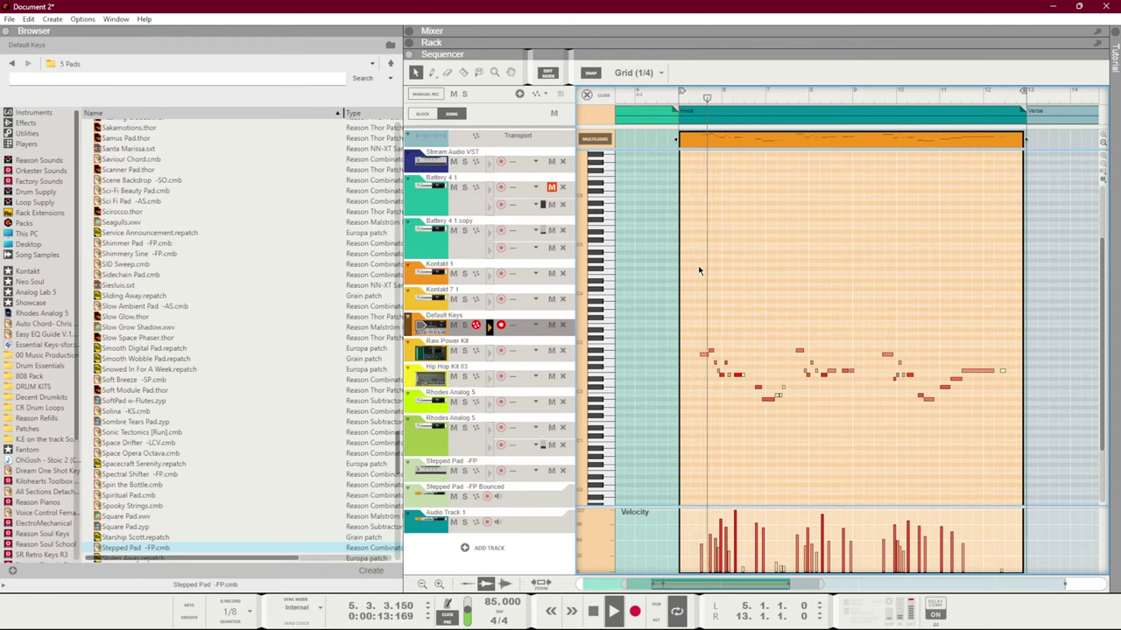
key("ctrl+a")
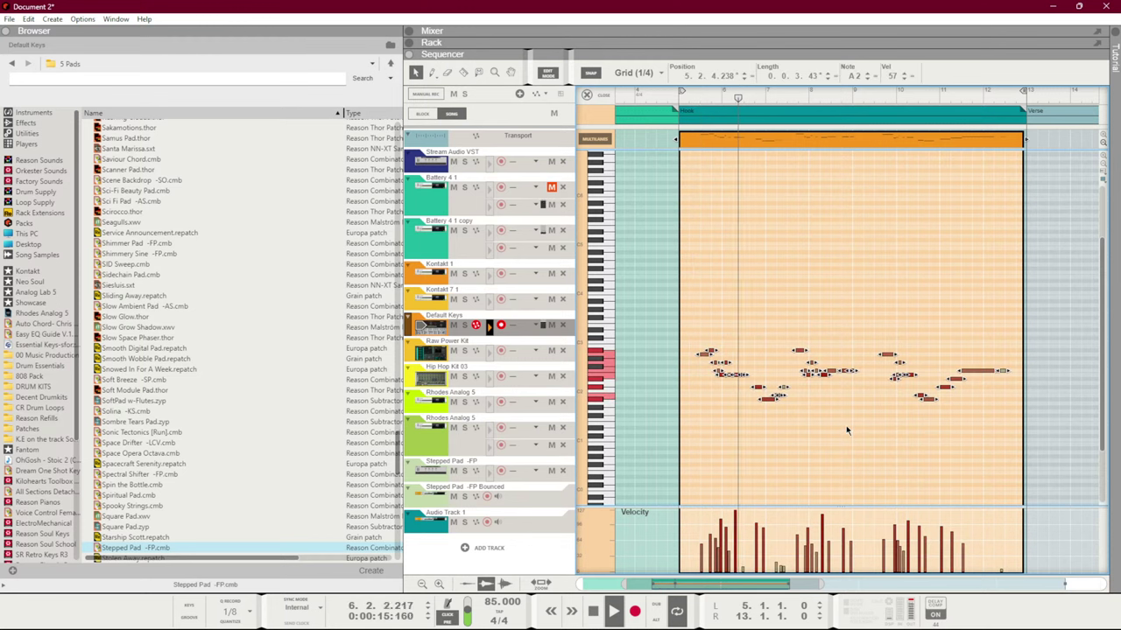
key("shift+Up")
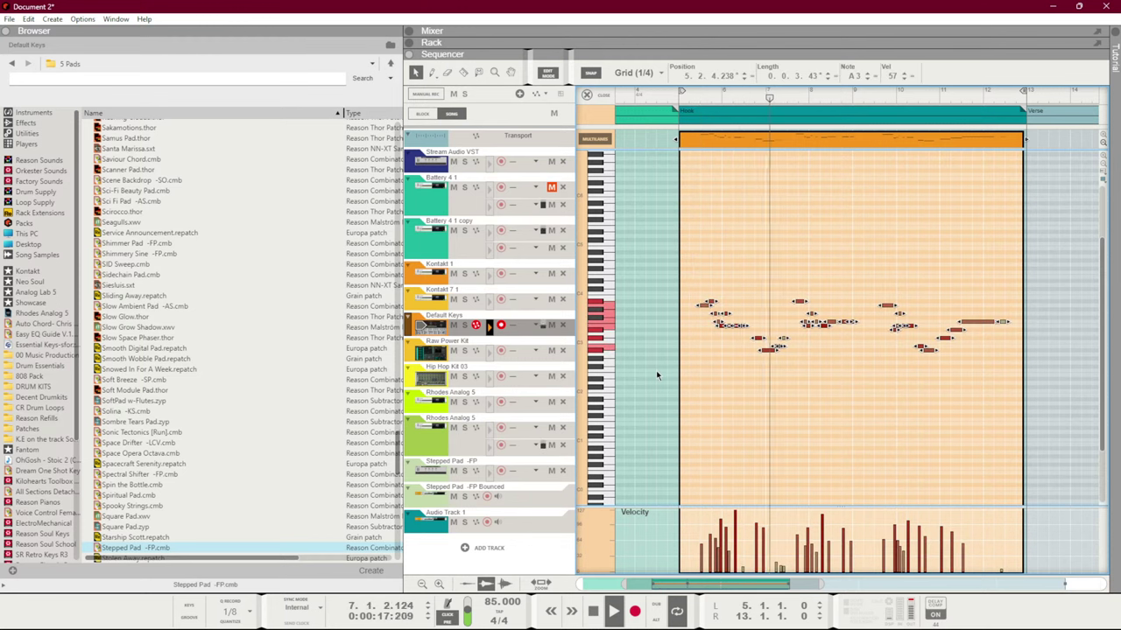
key("shift+Up")
left_click(791, 444)
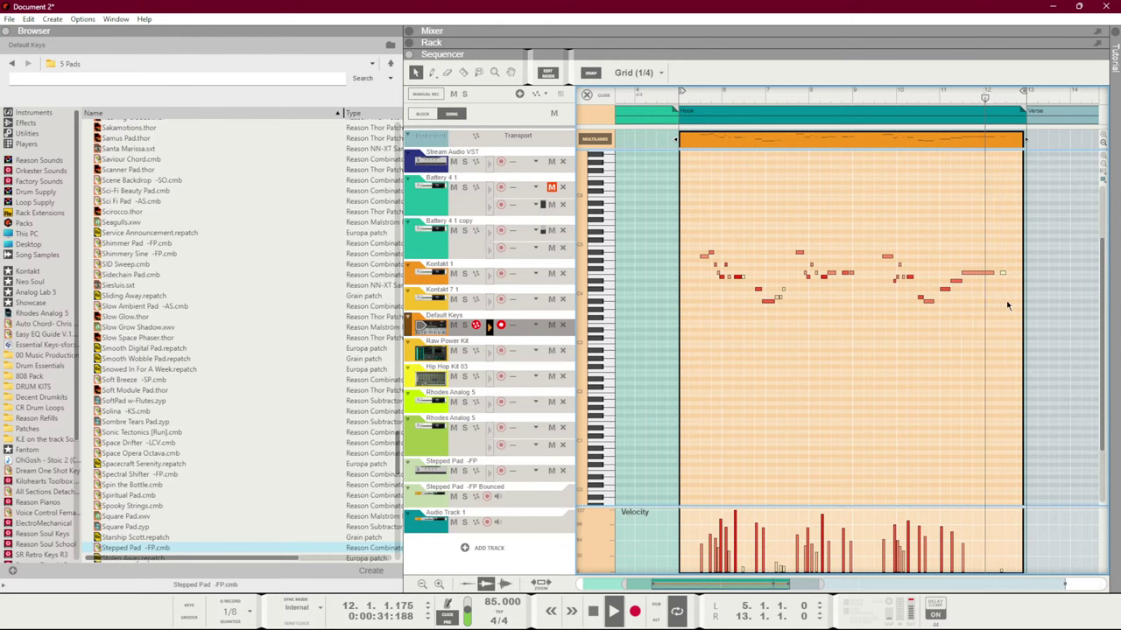
Solo the Default Keys track, audition individual notes and delete the melody's first note, A4 in bar 5
left_click(465, 326)
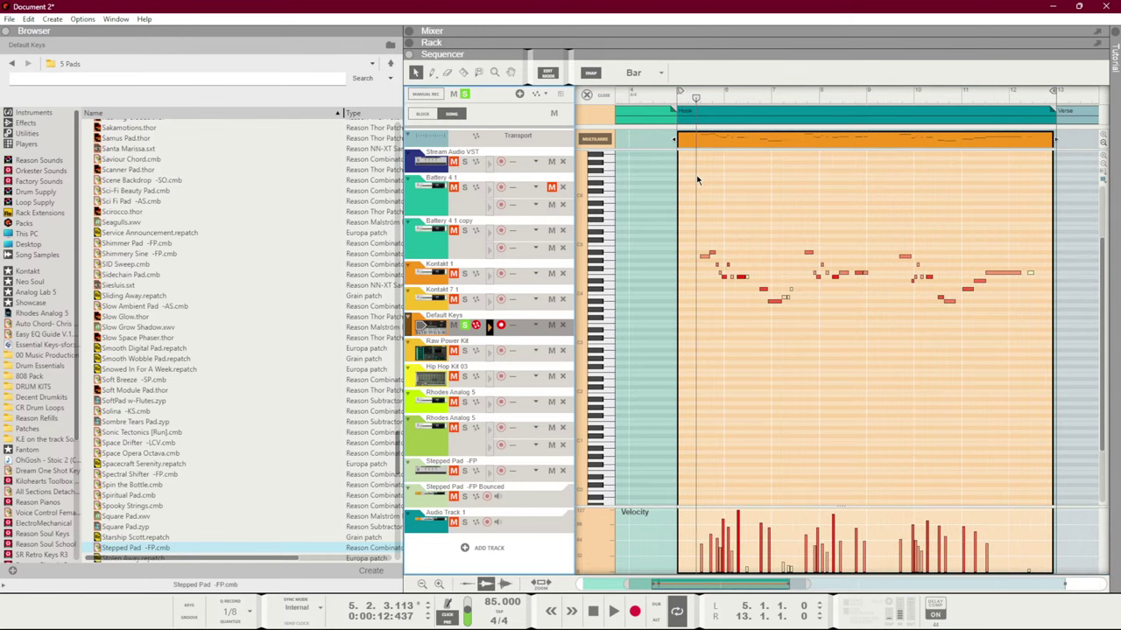
scroll(696, 179, "up", 4)
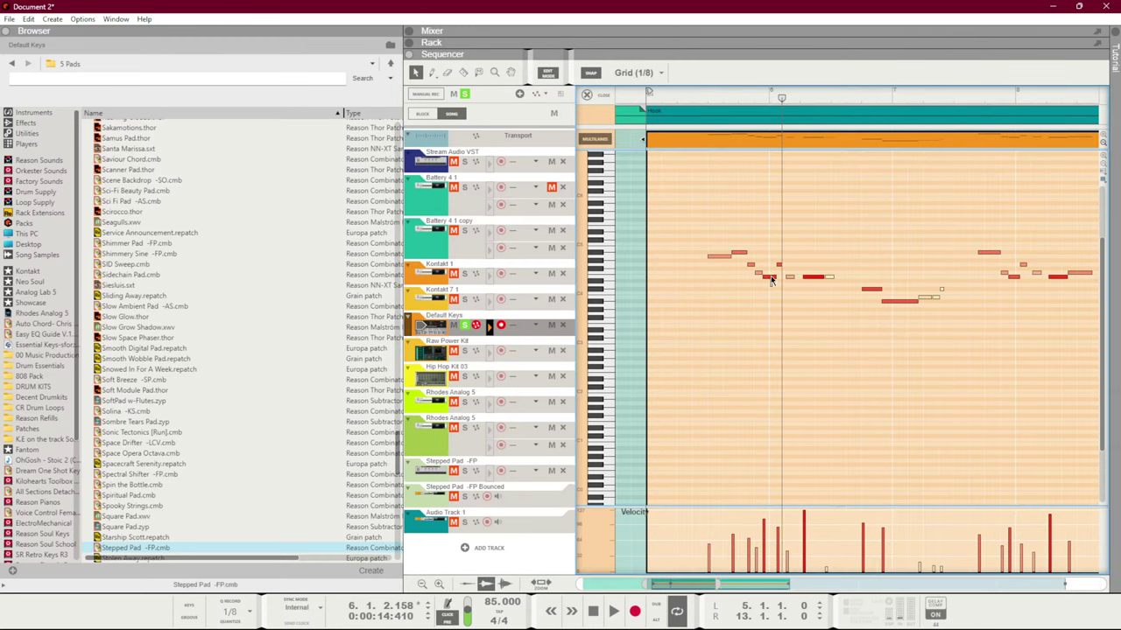
left_click(769, 279)
left_click(691, 98)
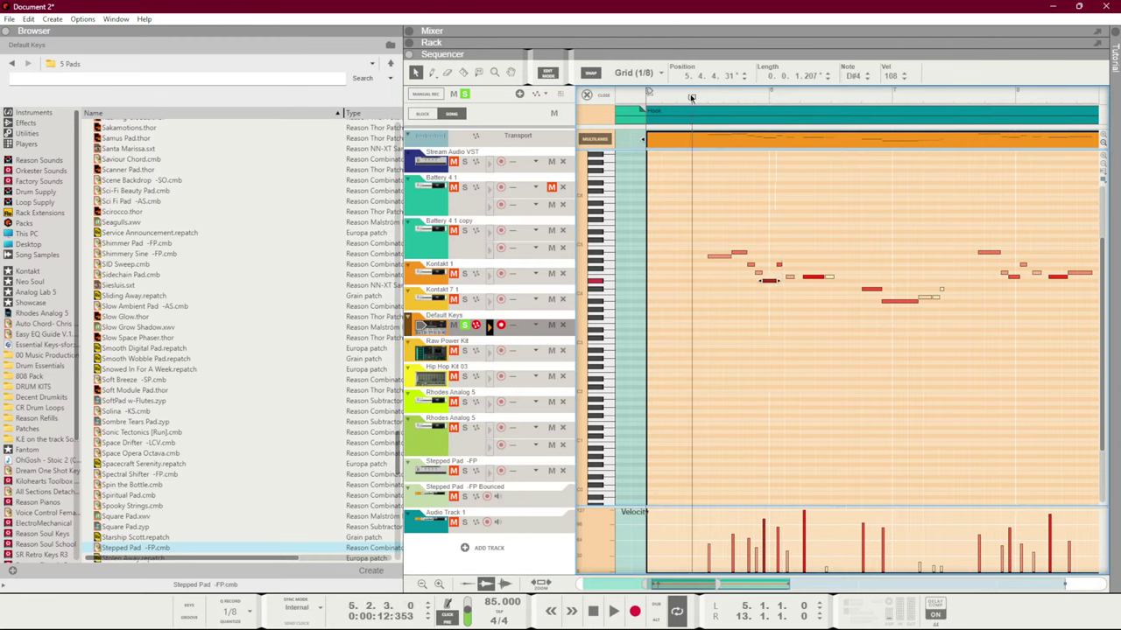
left_click(711, 255)
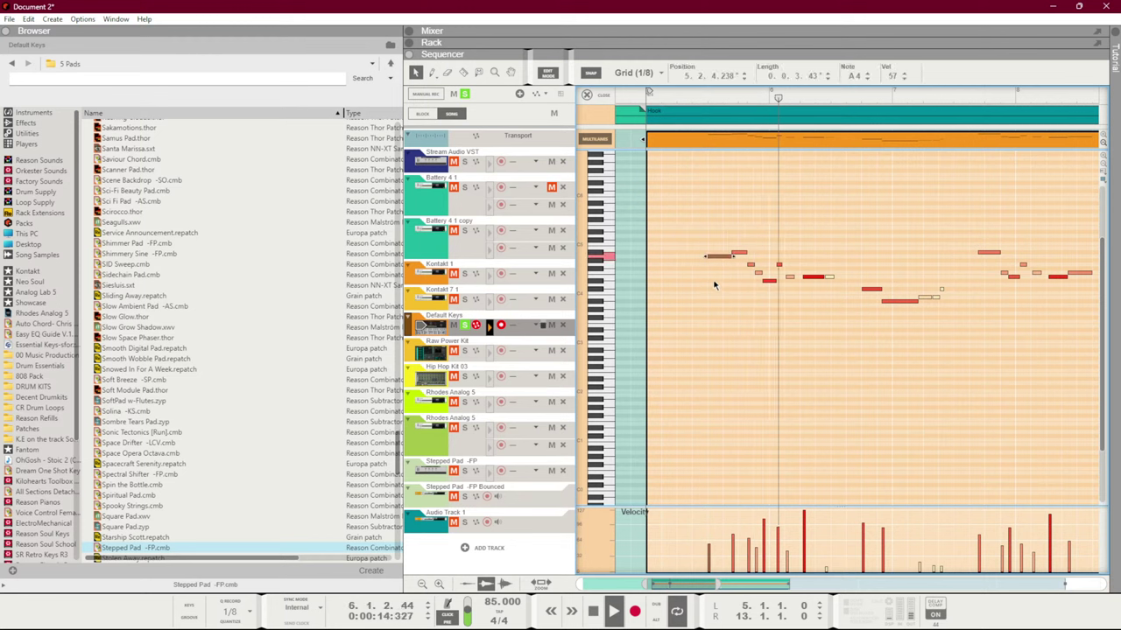
key("Delete")
Set the velocity of all remaining melody notes to 95 and play the result from bar 5, beat 3
key("ctrl+a")
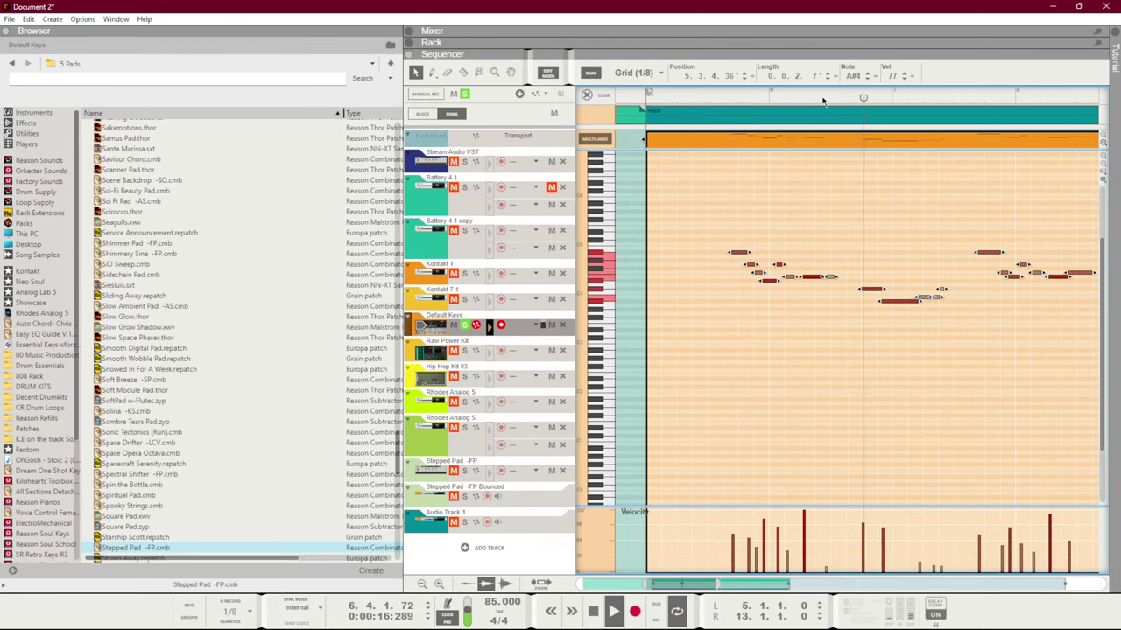
left_click(904, 76)
left_click_drag(905, 83, 843, 68)
left_click(724, 96)
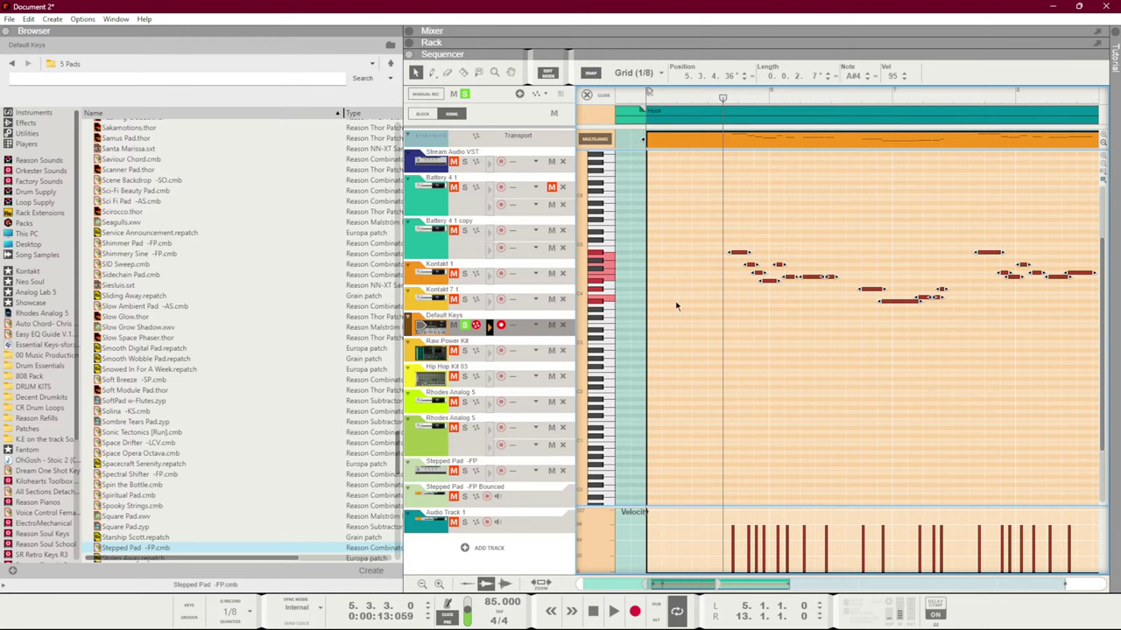
key("space")
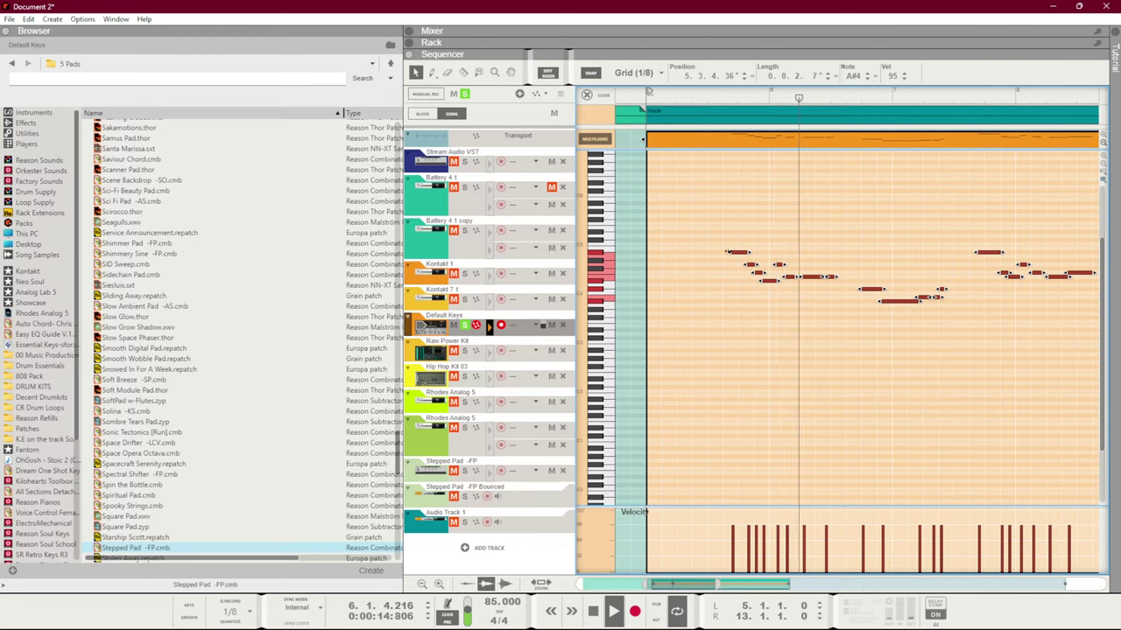
Stop the Default Keys playback and look over the melody's notes in the clip and its place in the arrangement
left_click(688, 330)
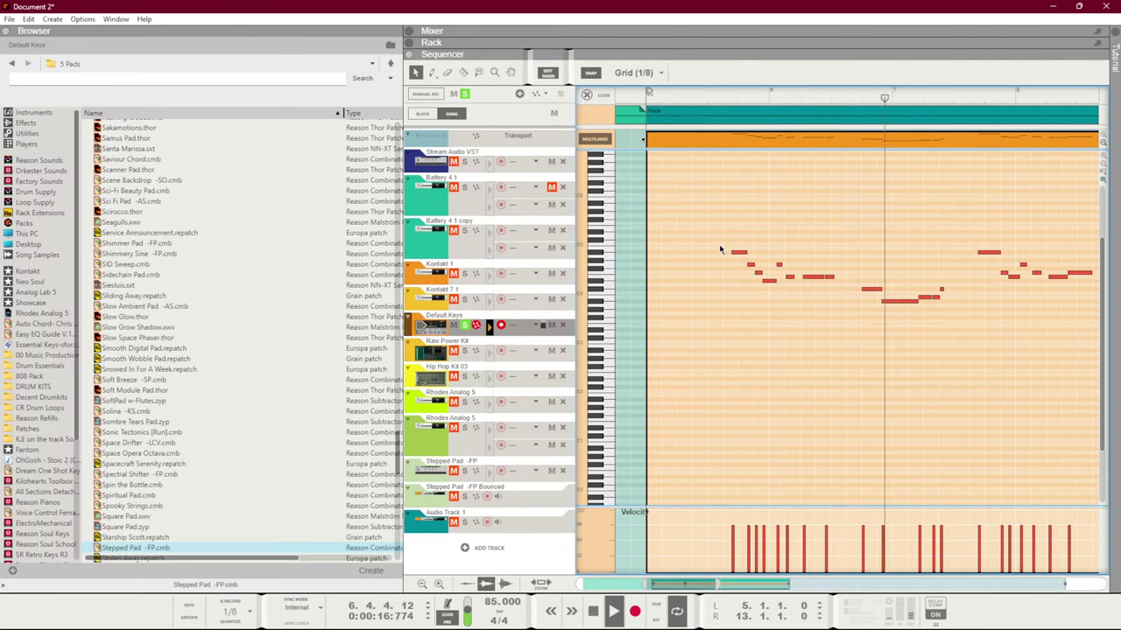
key("space")
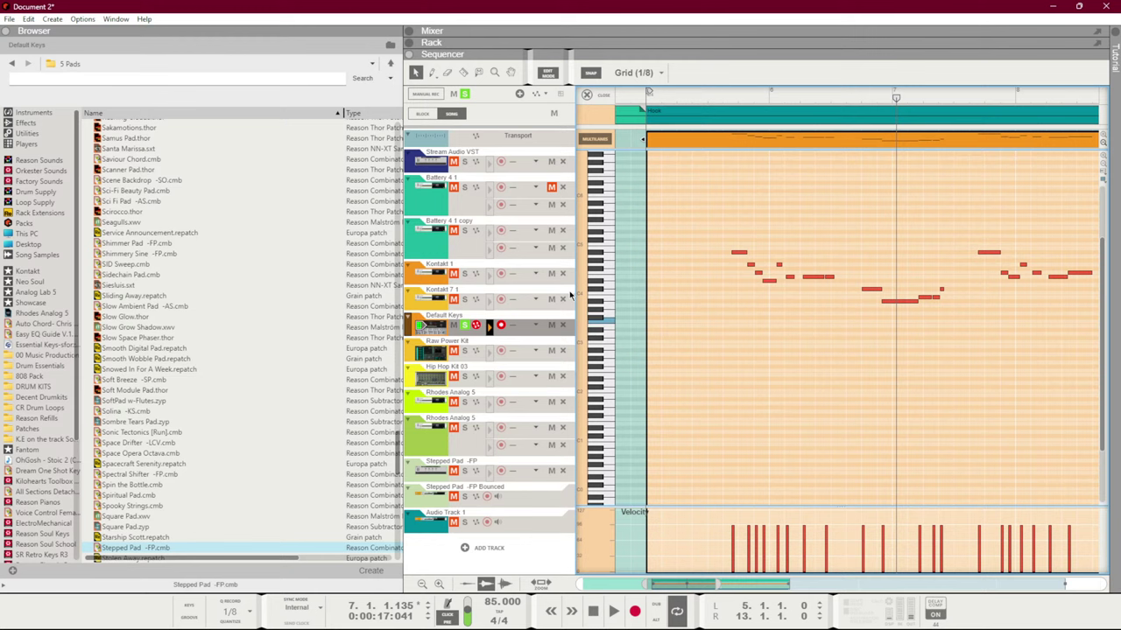
key("ctrl+e")
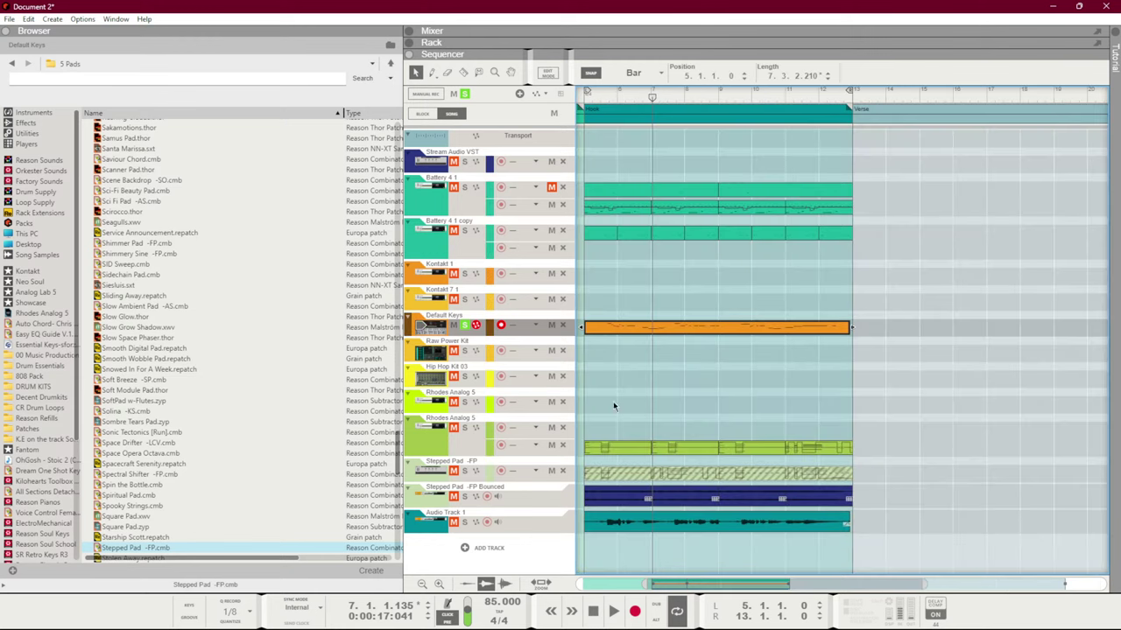
double_click(665, 326)
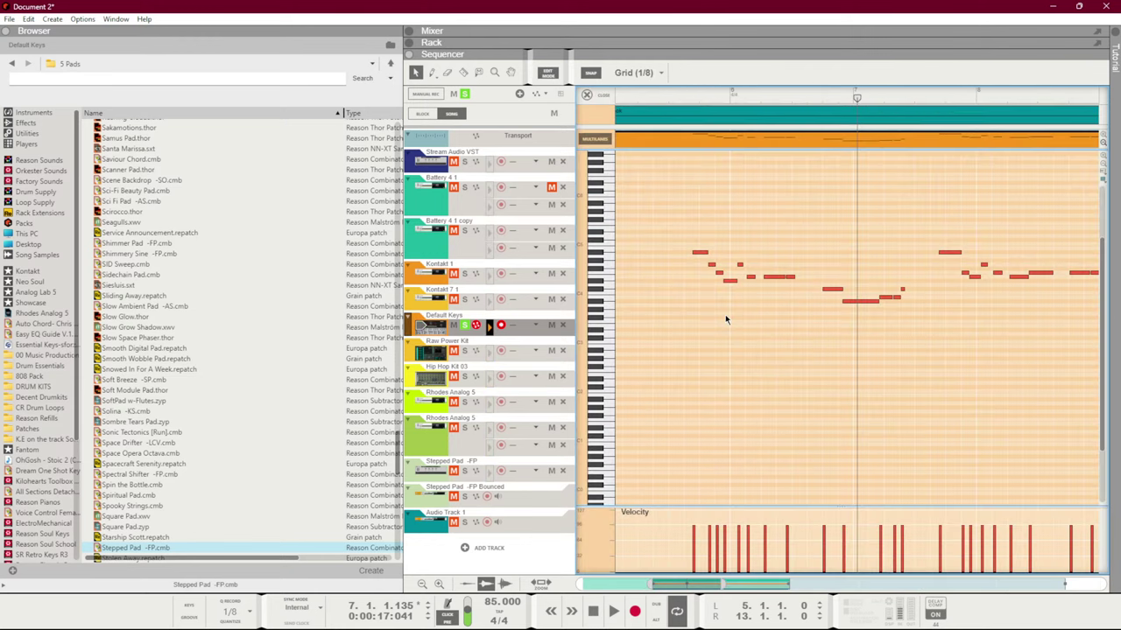
scroll(725, 315, "down", 3)
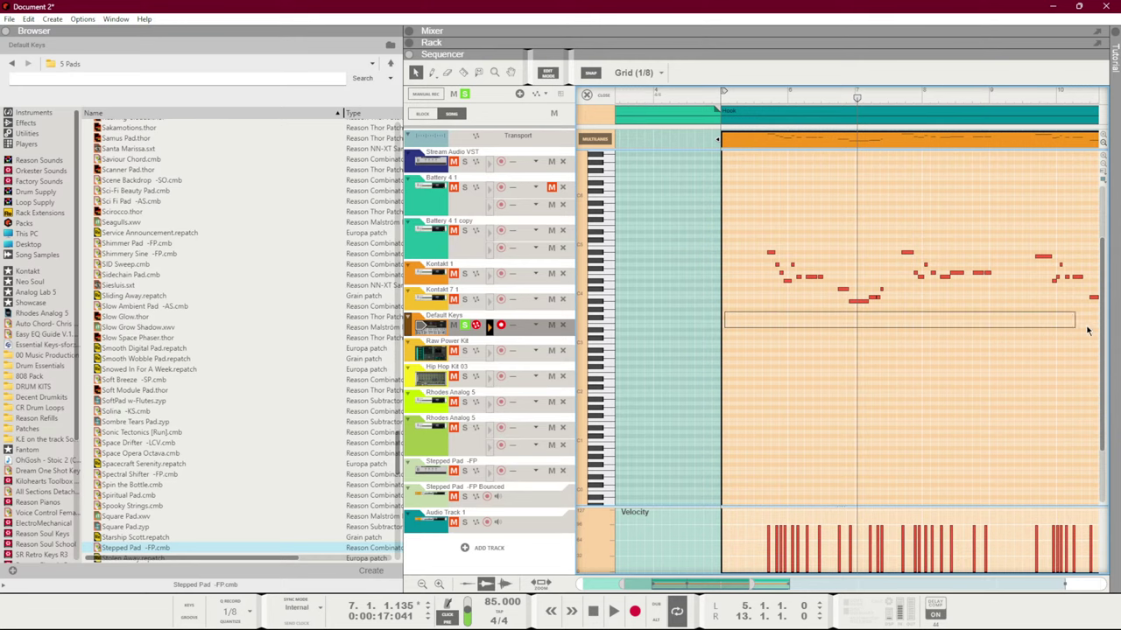
left_click_drag(1082, 341, 753, 384)
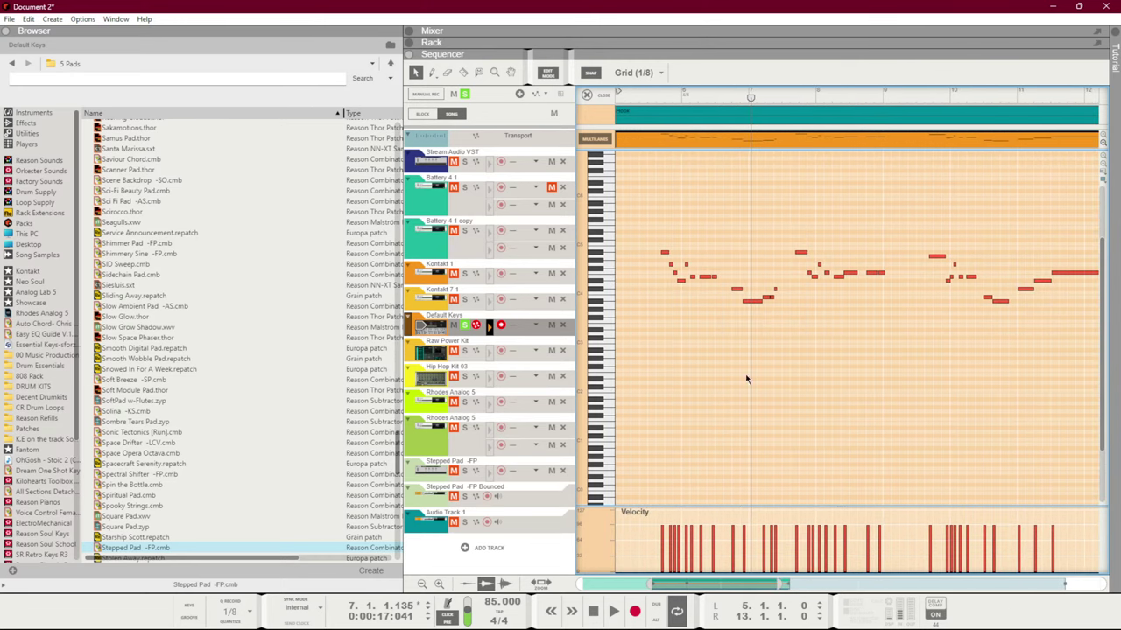
scroll(683, 176, "up", 2)
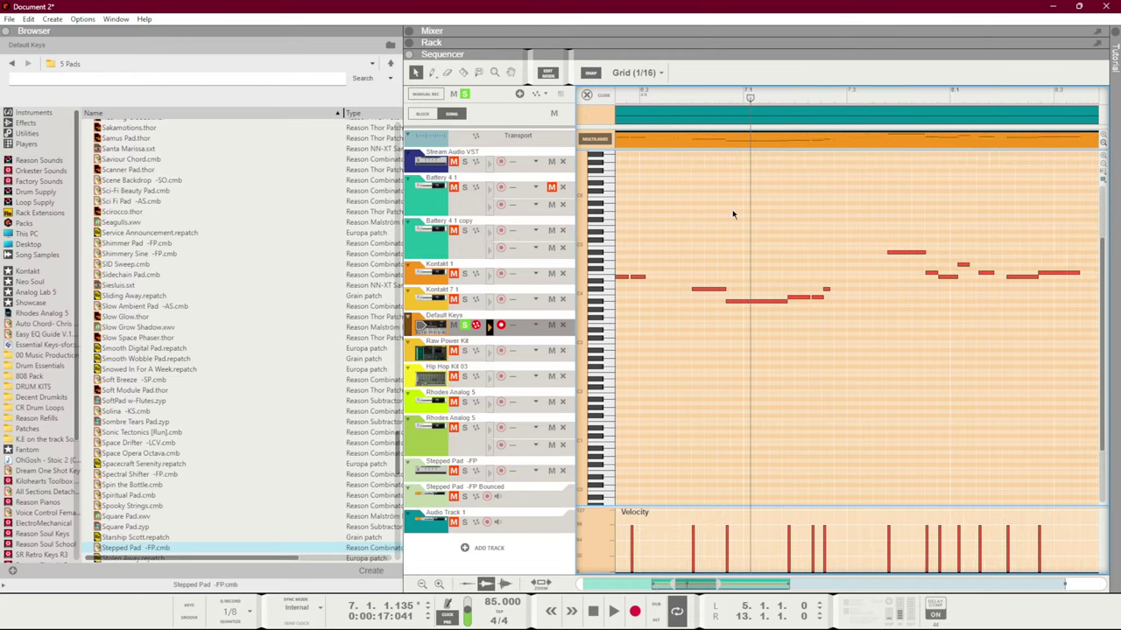
left_click_drag(736, 207, 499, 204)
key("shift+Tab")
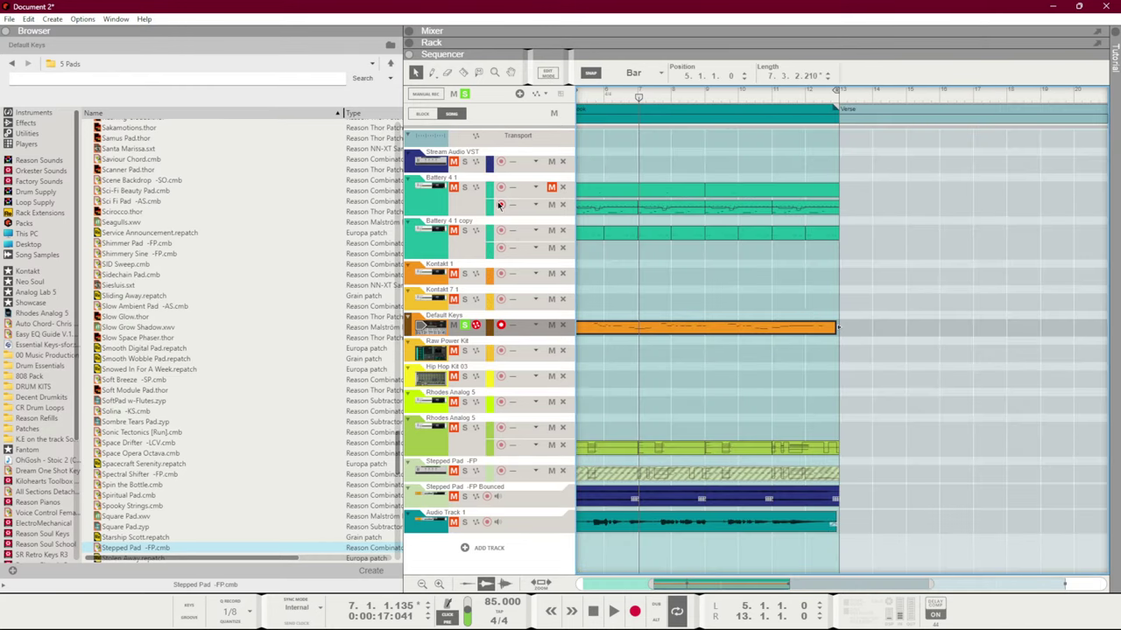
left_click_drag(706, 325, 726, 321)
scroll(776, 303, "left", 2)
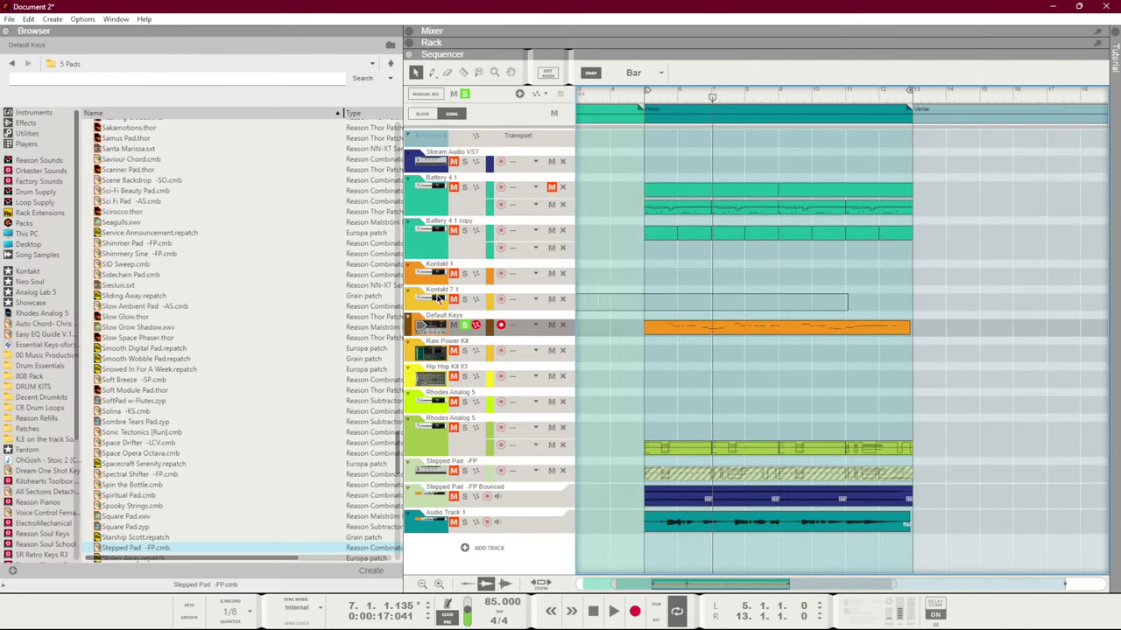
Play the Default Keys melody, raise the two E4 notes at bar 6 beats 1 and 2 to G4, and replay the phrase
double_click(662, 326)
key("space")
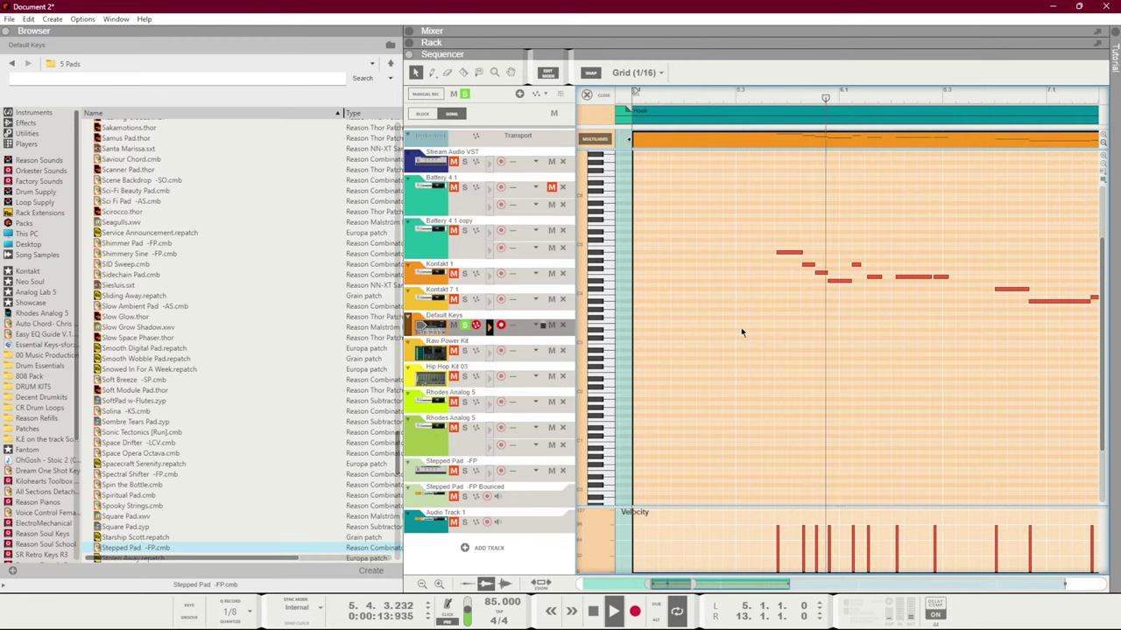
key("space")
left_click(875, 278)
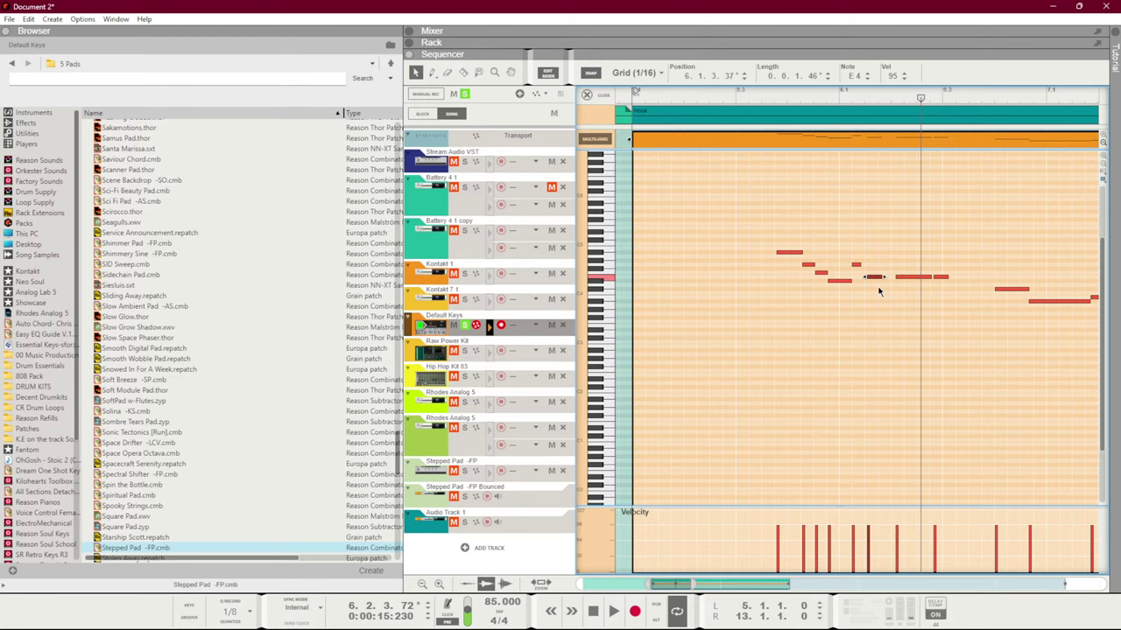
left_click_drag(914, 293, 879, 269)
key("Up")
key("Up")
key("Up")
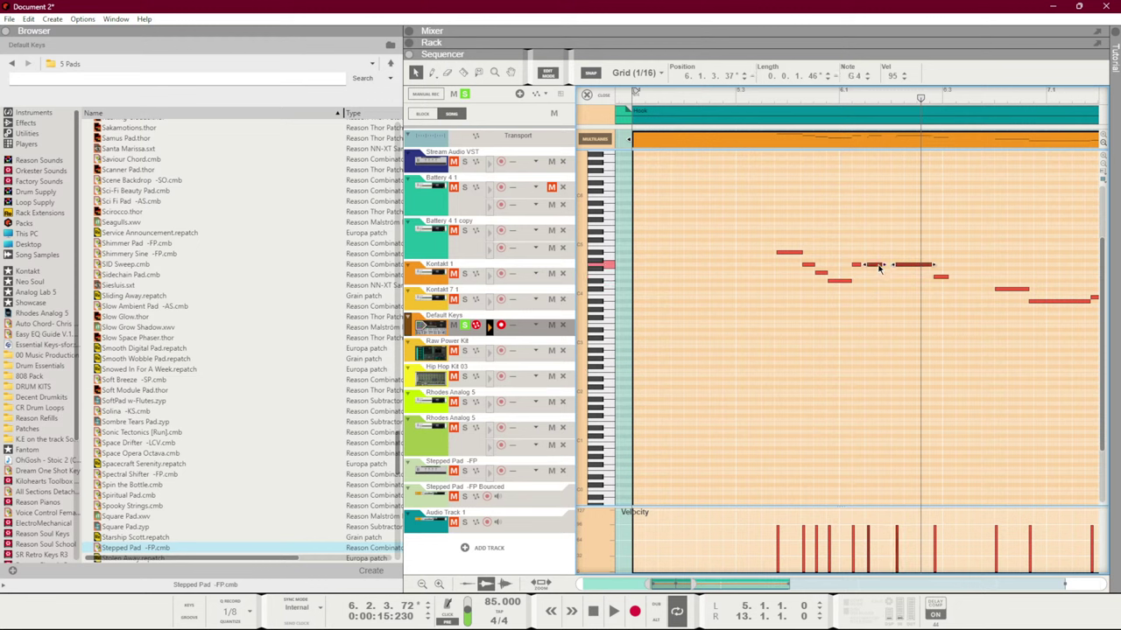
key("space")
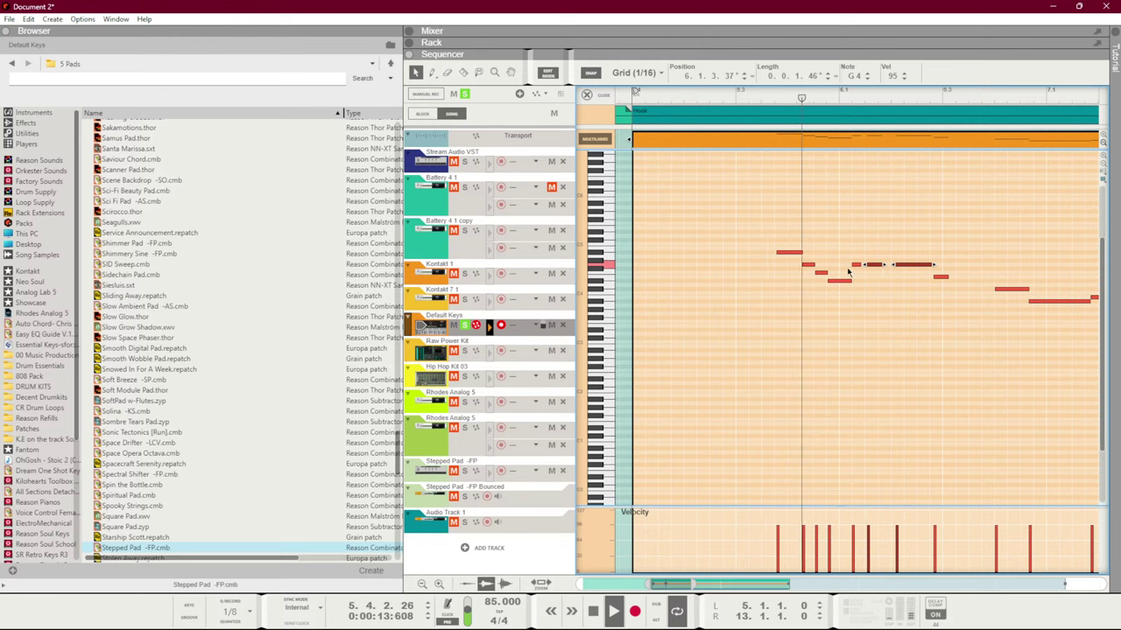
left_click(944, 321)
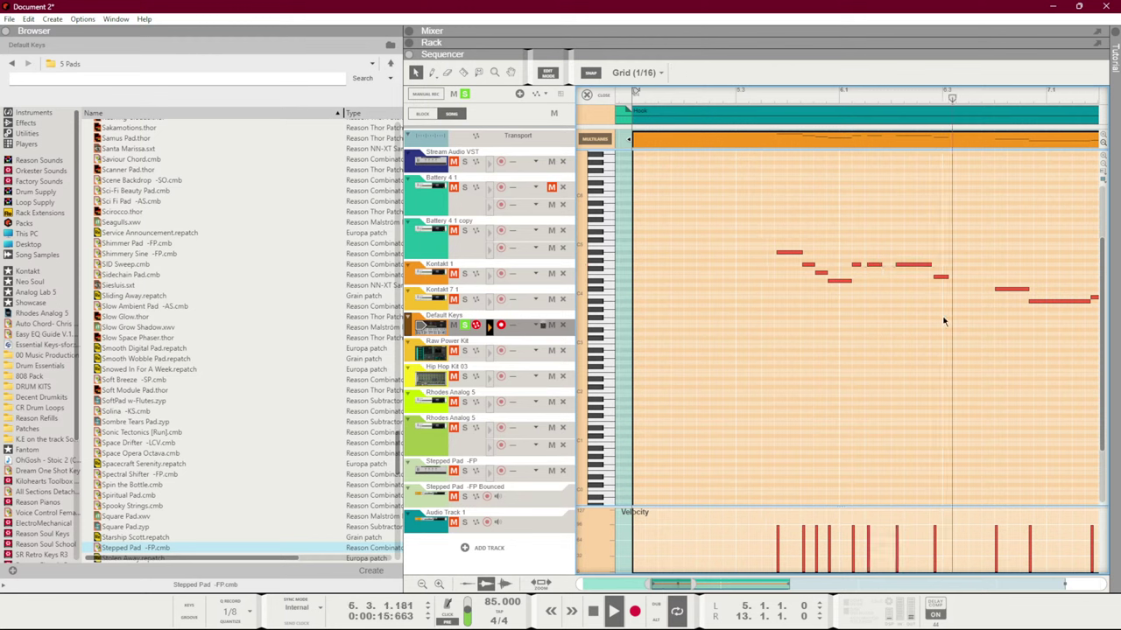
Audition the last notes of the first phrase, lower the C#4 note at bar 6 beat 4 to C4, and play from there
left_click(939, 277)
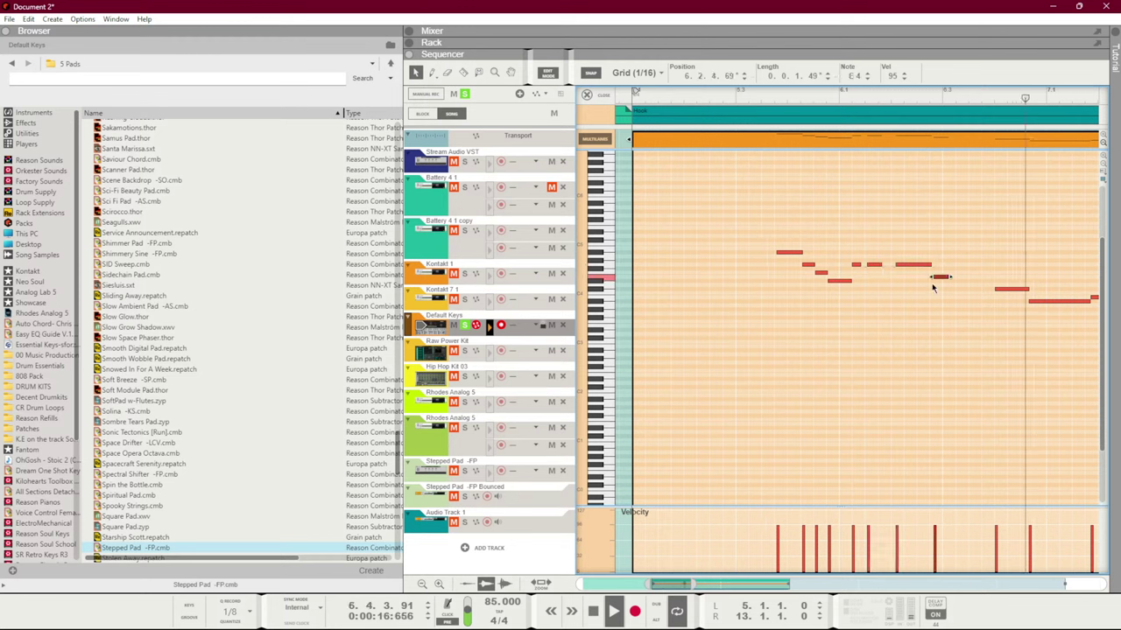
left_click(1046, 303)
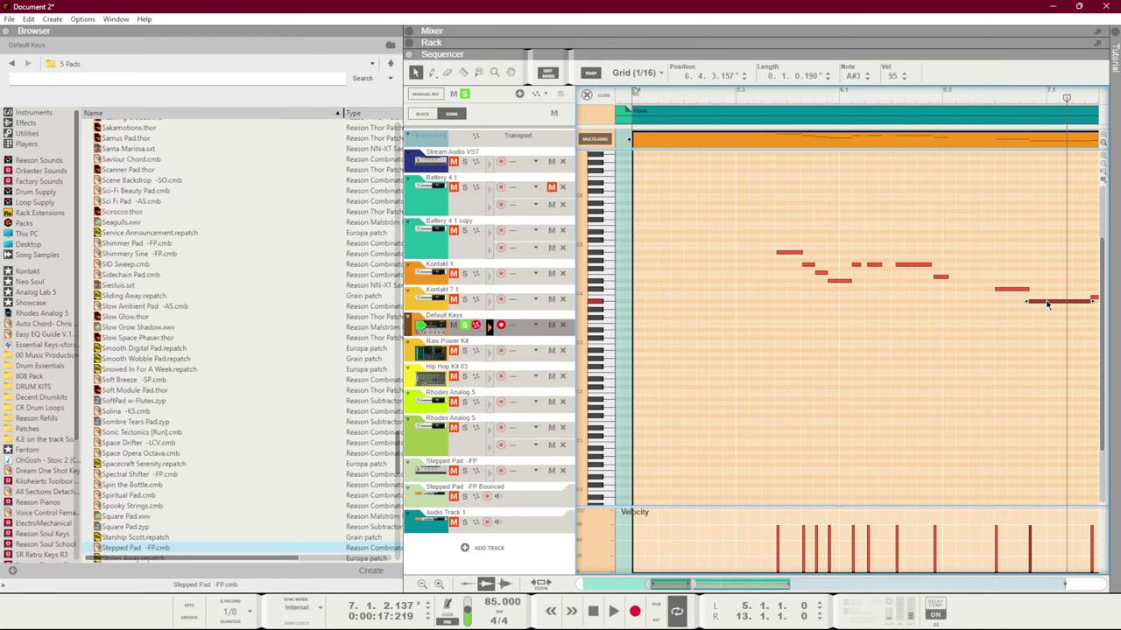
left_click(1046, 302)
left_click(1004, 290)
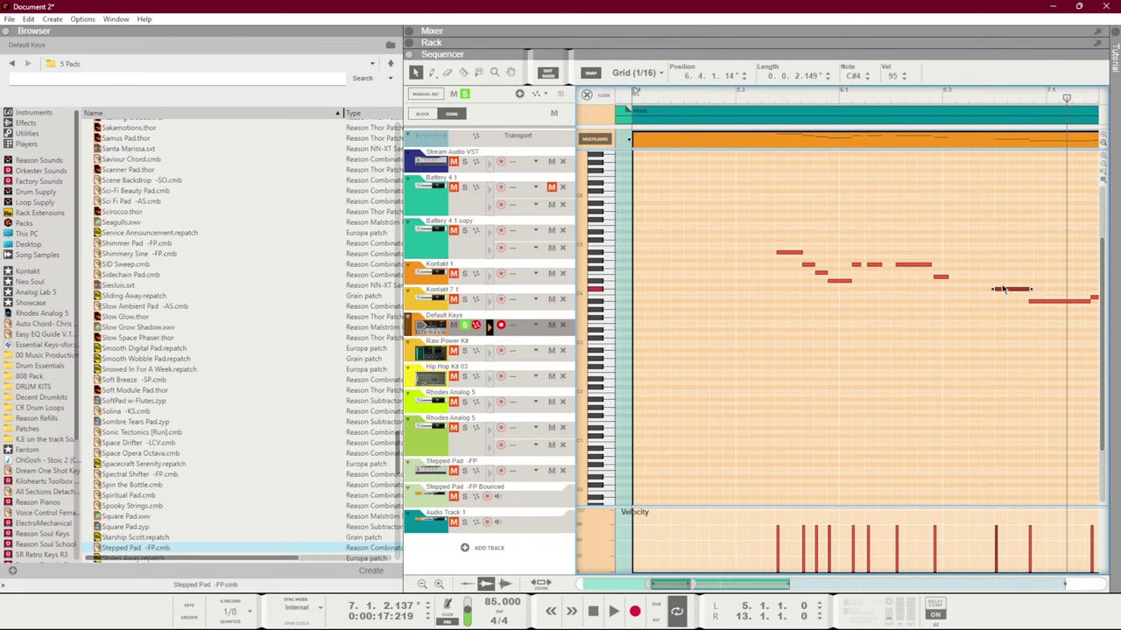
left_click(983, 103)
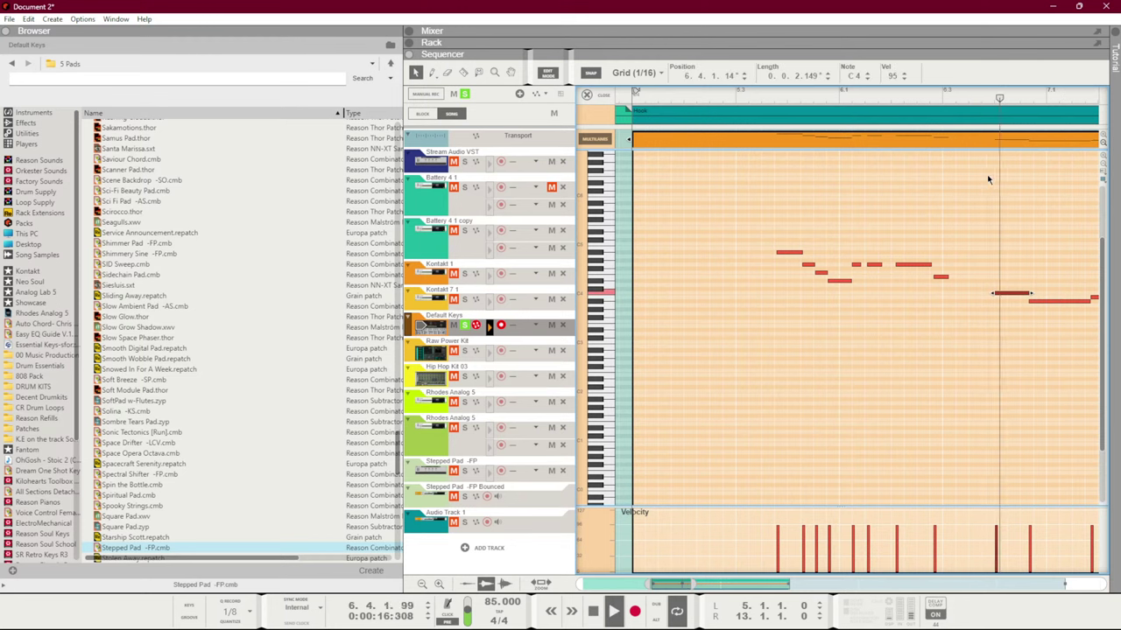
left_click(992, 187)
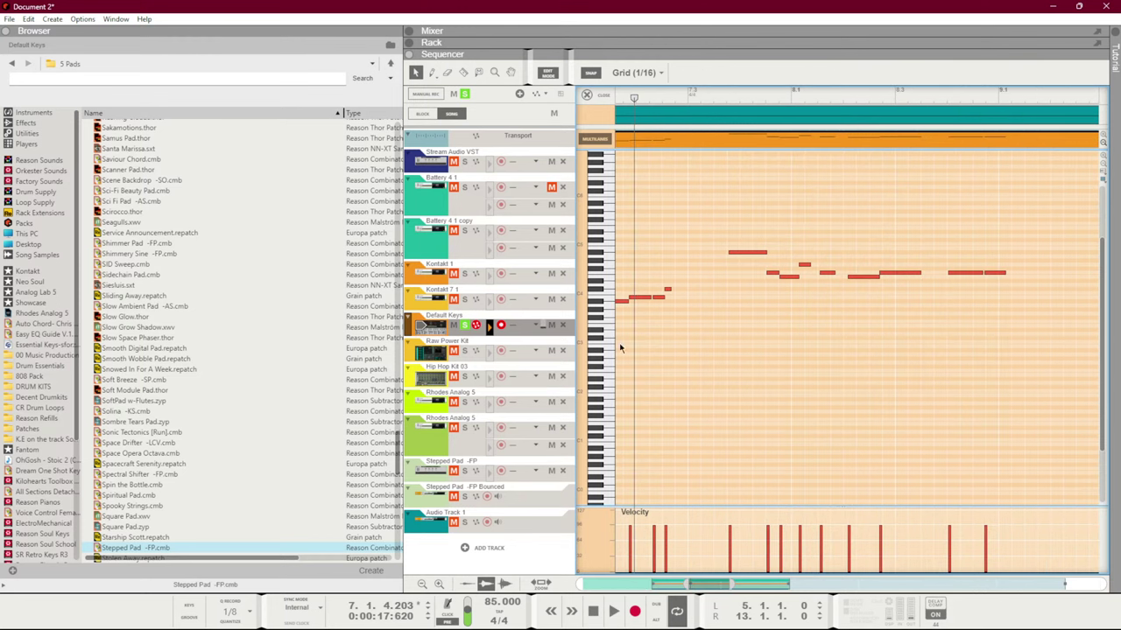
Delete the melody notes that follow the long A#3 note and play the remaining first phrase
left_click_drag(712, 325, 683, 231)
key("Delete")
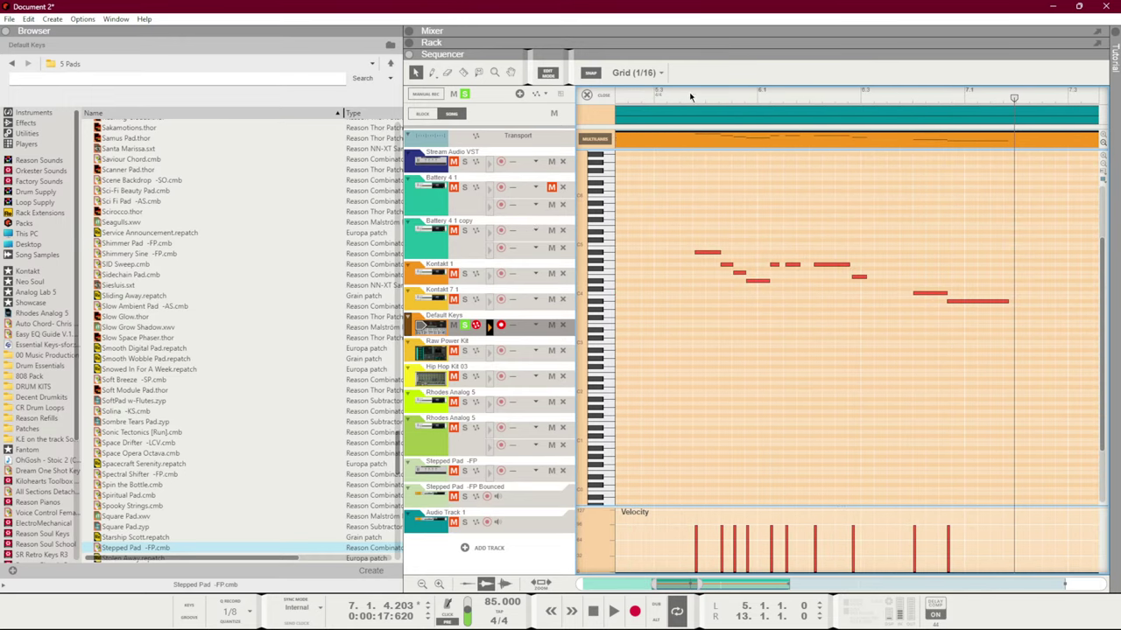
left_click(691, 97)
Trim the start of the first A#4 note to 5.4.1.0 and replay the phrase
left_click(696, 253)
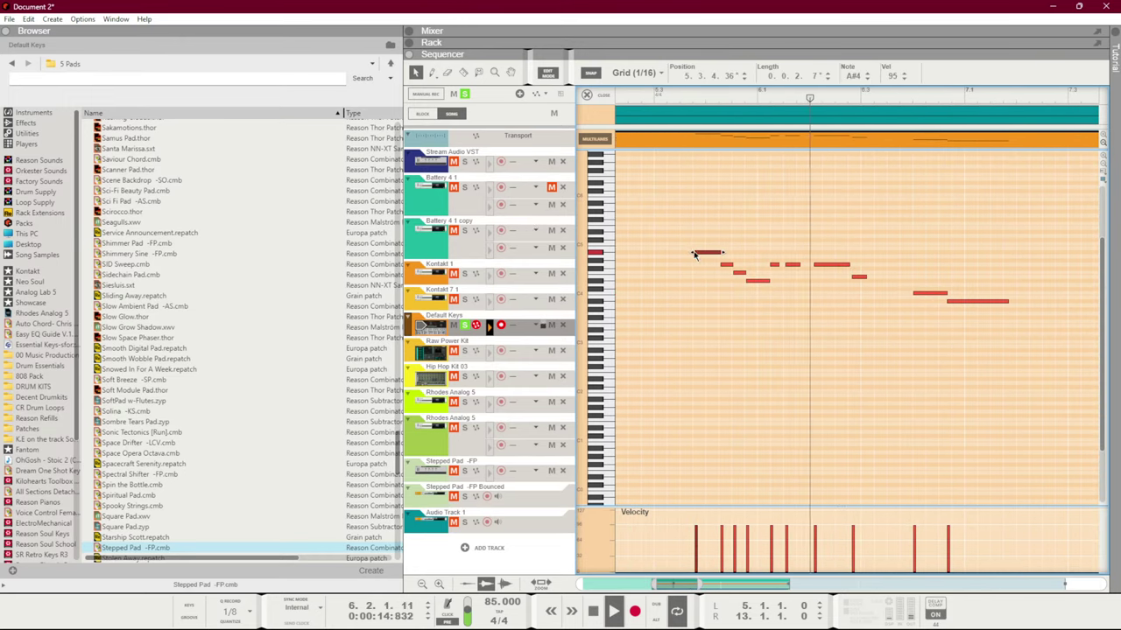
left_click_drag(695, 255, 706, 253)
left_click(704, 98)
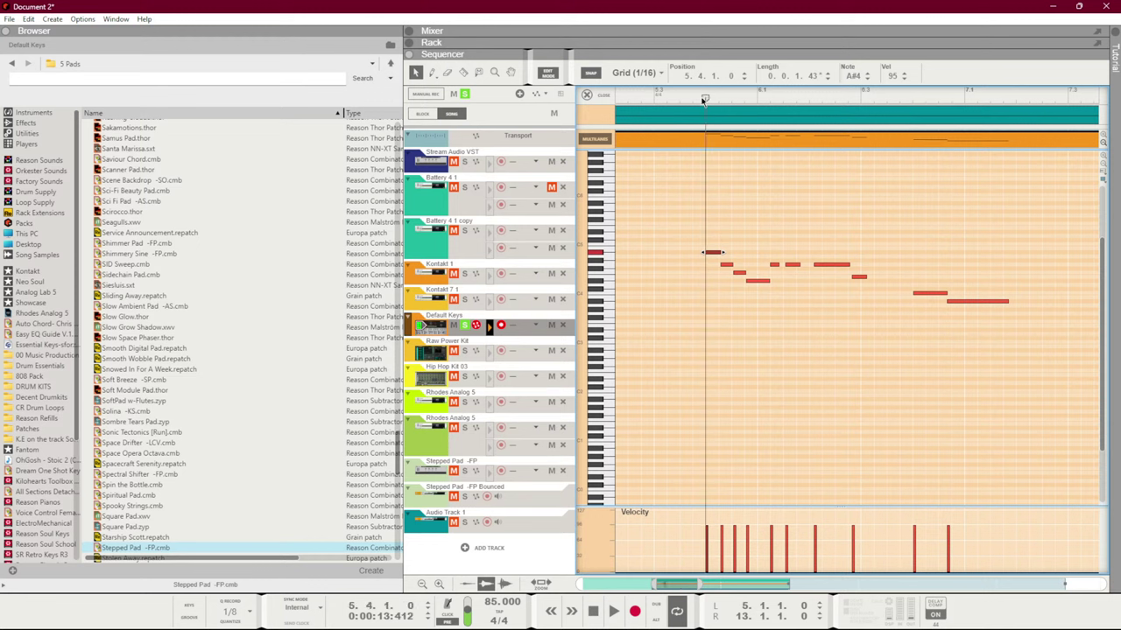
key("space")
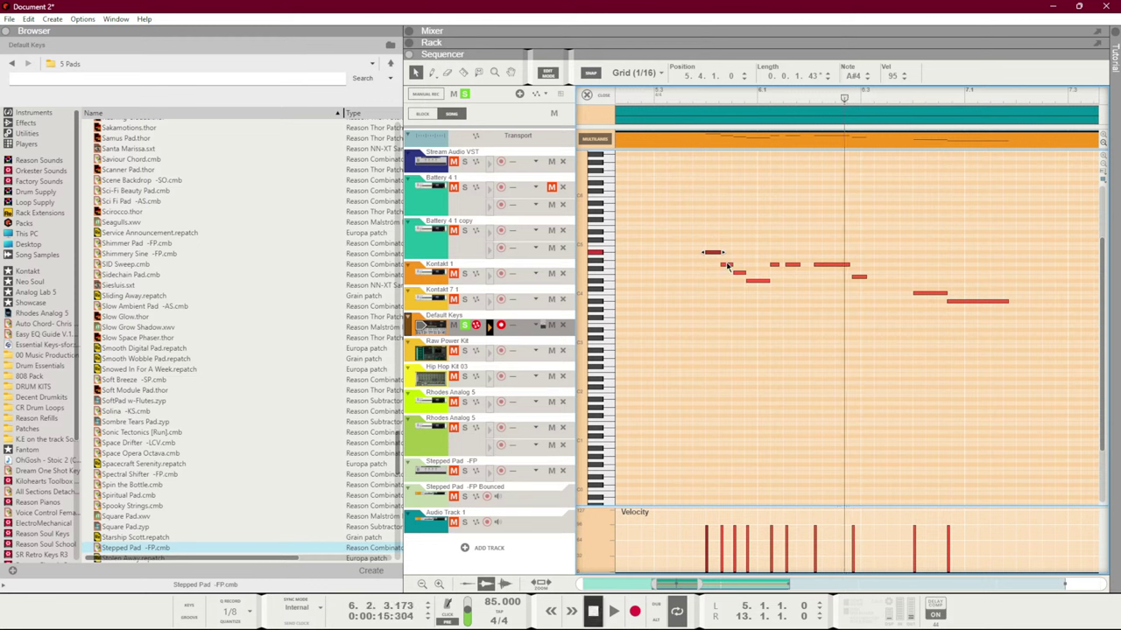
left_click(694, 100)
key("space")
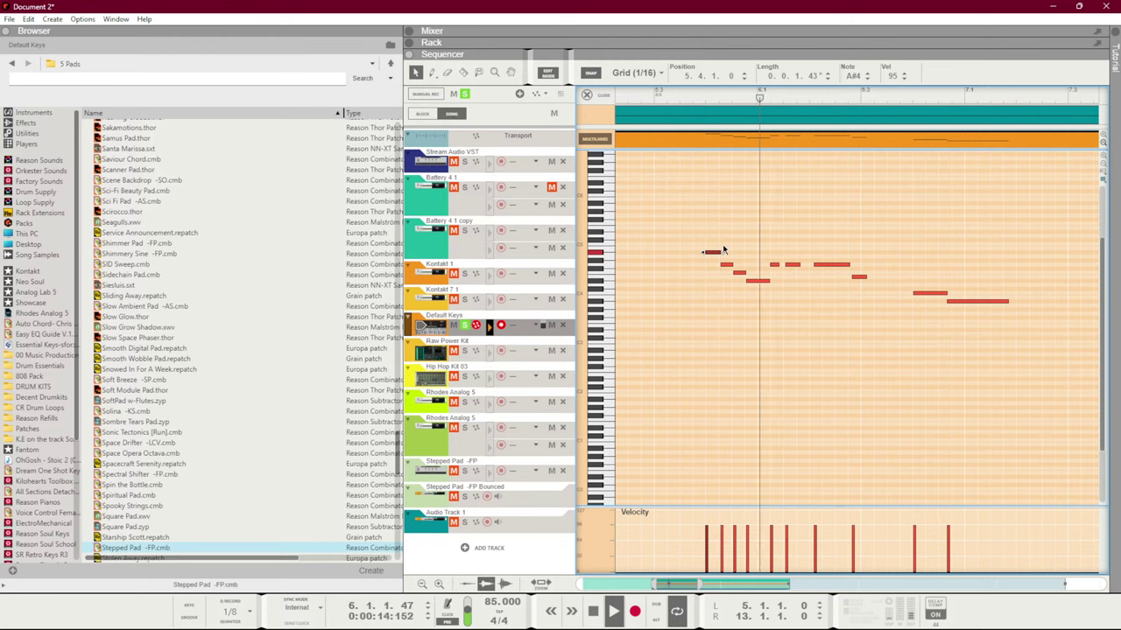
Shorten the D#4 note at the end of bar 5 to a length of 0.0.0.208
left_click(767, 282)
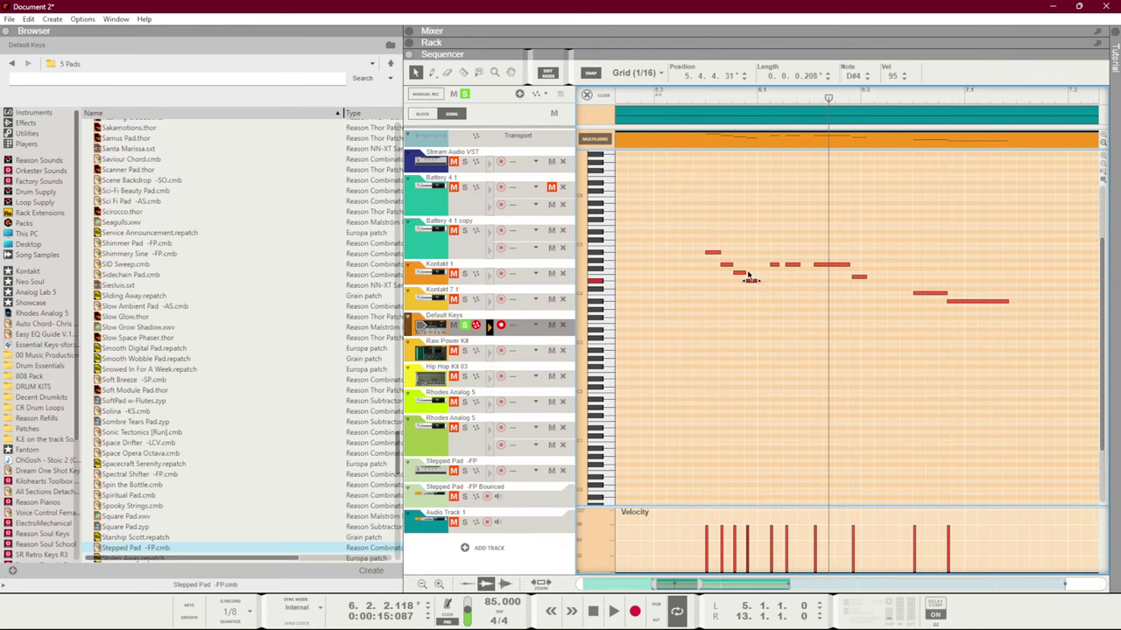
left_click(728, 231)
scroll(728, 231, "up", 3)
left_click_drag(706, 233, 657, 204)
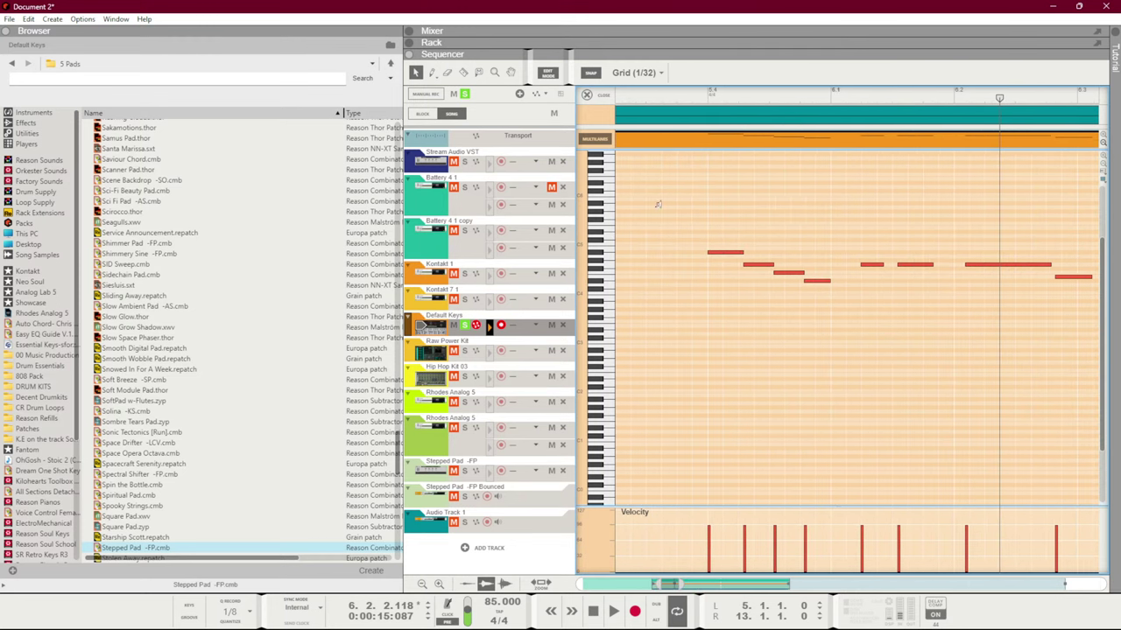
Shorten the first A#4 note to 0.0.0.120 and move the following G4 note to 5.4.1.157
left_click(739, 253)
left_click(700, 105)
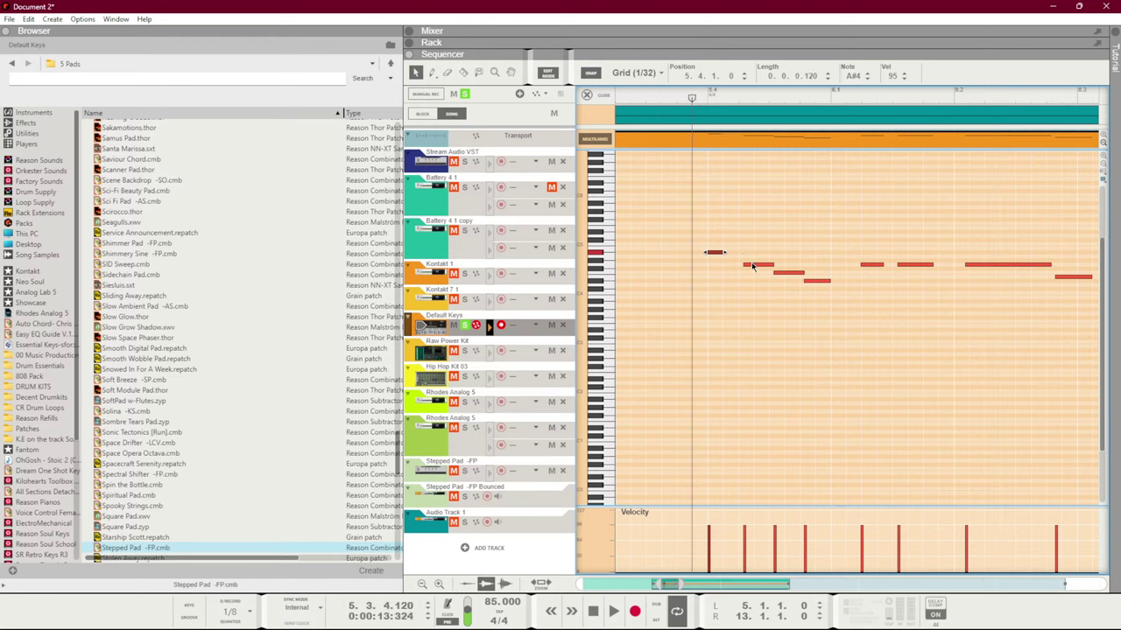
left_click_drag(751, 266, 737, 268)
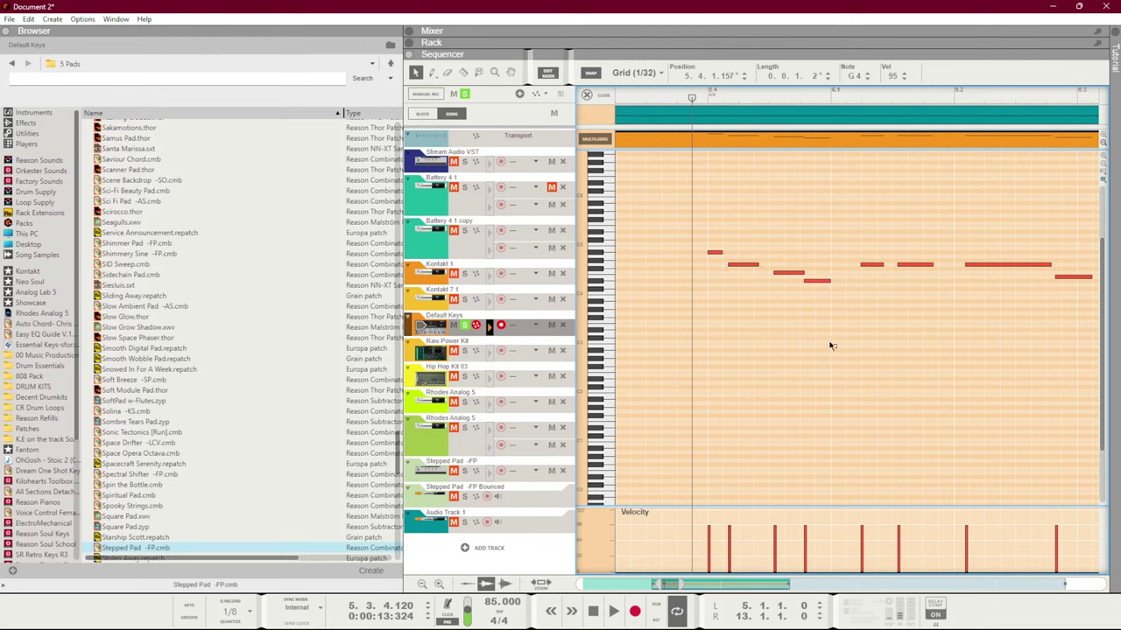
Try quantizing the phrase's first four notes at 1/8, undo that, quantize them at 1/16 and play the result
left_click_drag(834, 349, 687, 211)
key("ctrl+z")
key("ctrl+z")
key("ctrl+z")
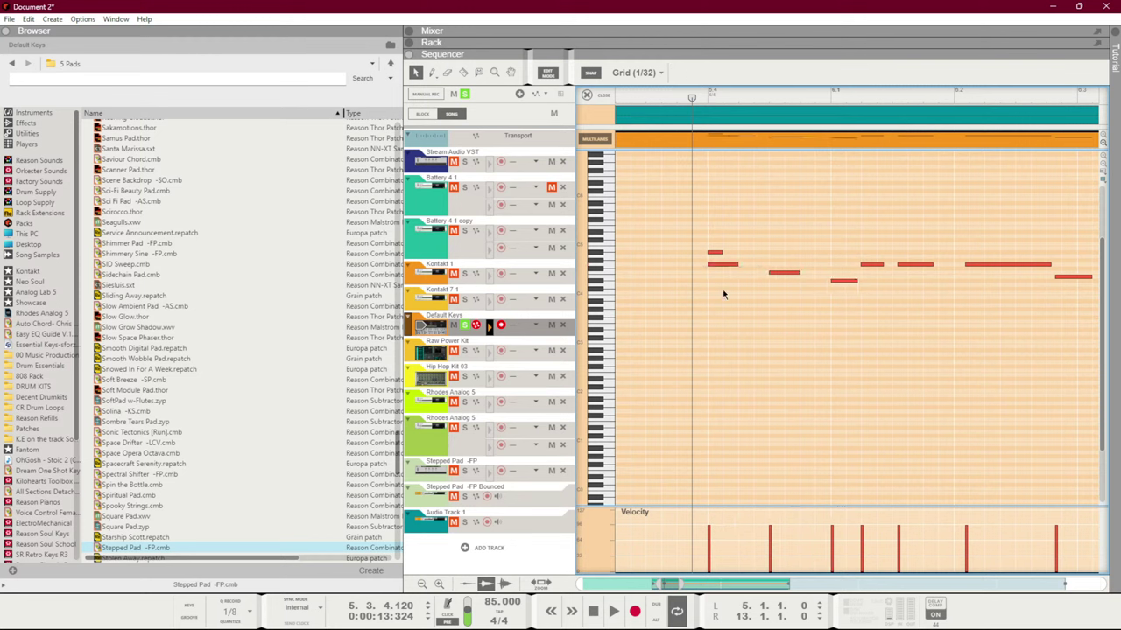
key("ctrl+z")
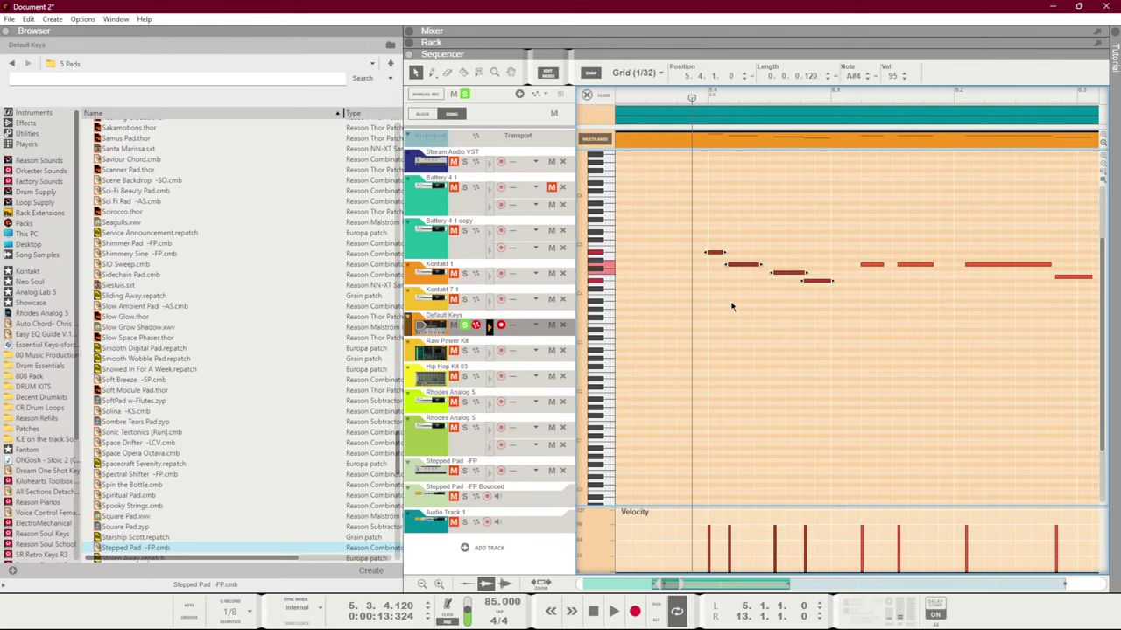
left_click(233, 611)
left_click(282, 544)
left_click(229, 619)
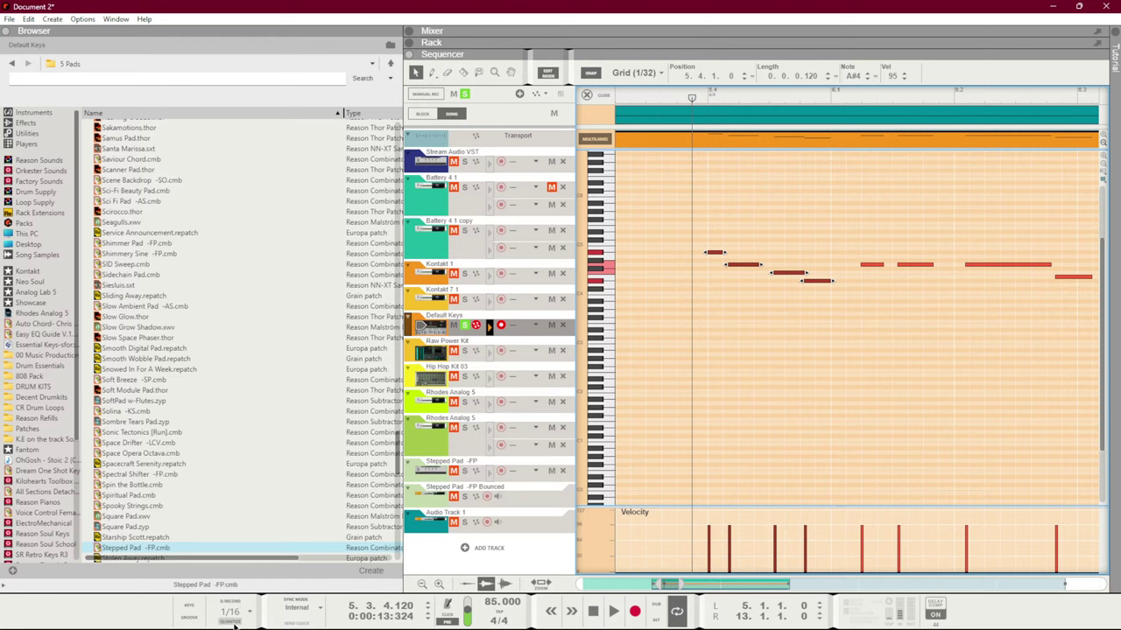
left_click(740, 276)
key("space")
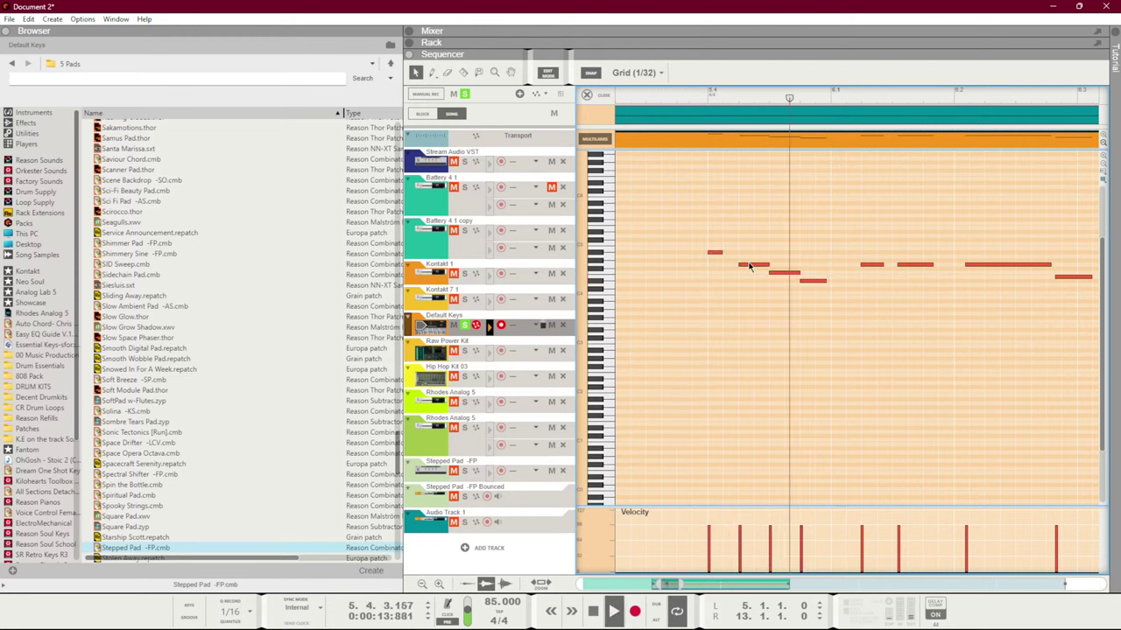
Try moving the G4 note to 5.4.1.120, listen, and return it to 5.4.2.0
left_click_drag(750, 267, 740, 272)
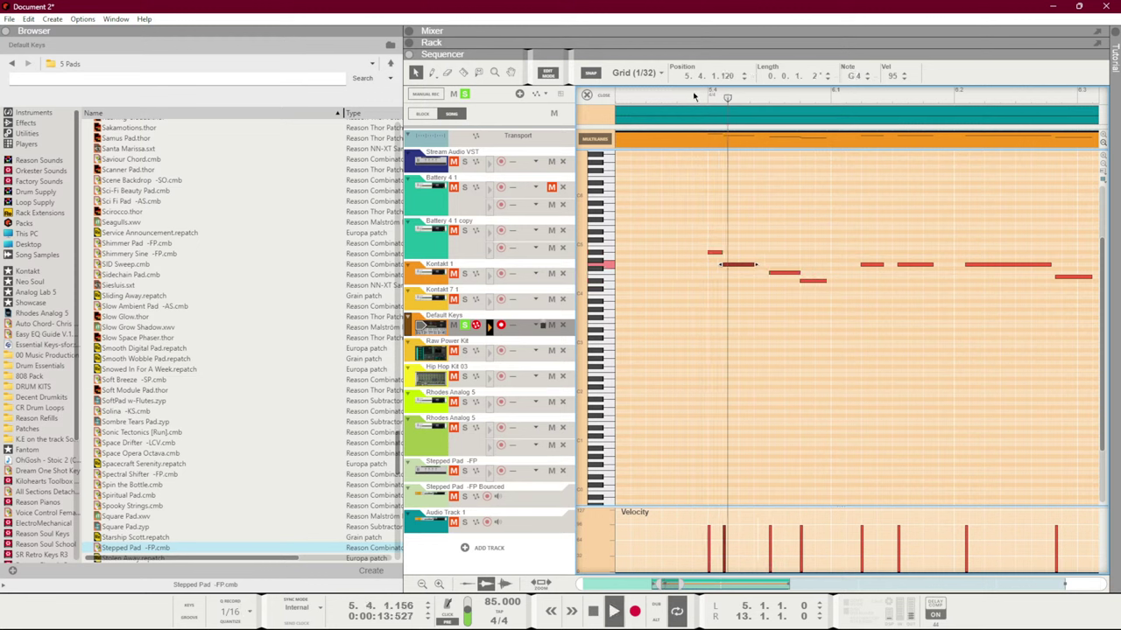
key("ctrl+Right")
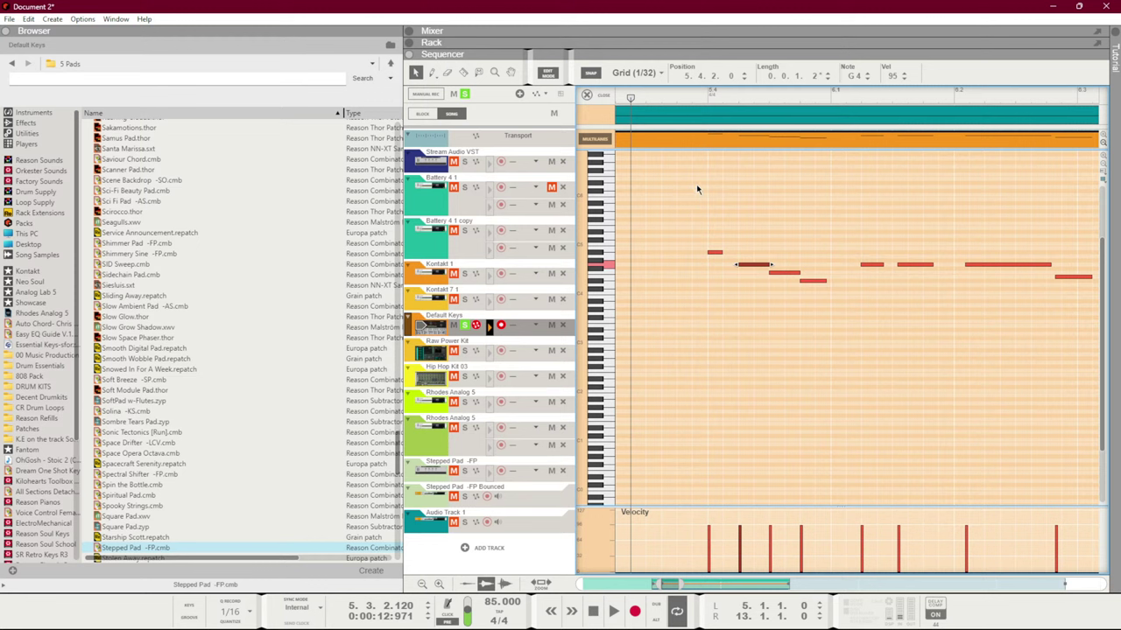
Lengthen the phrase's opening A#4 note to 0.0.1.0 and raise the following G4 note to G#4
left_click(716, 253)
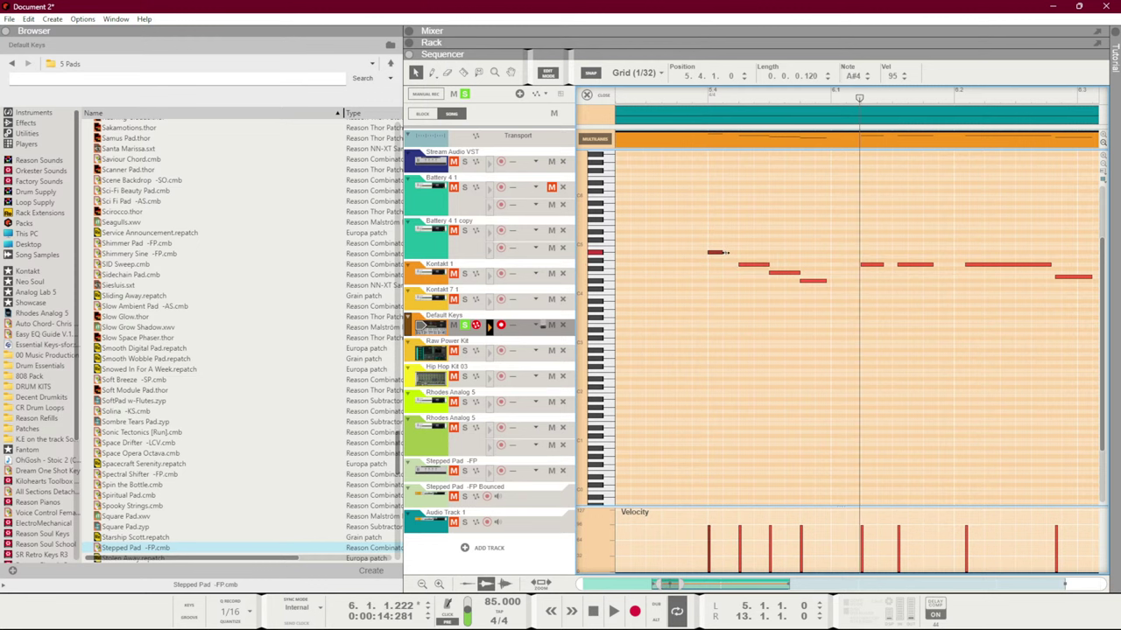
left_click(804, 303)
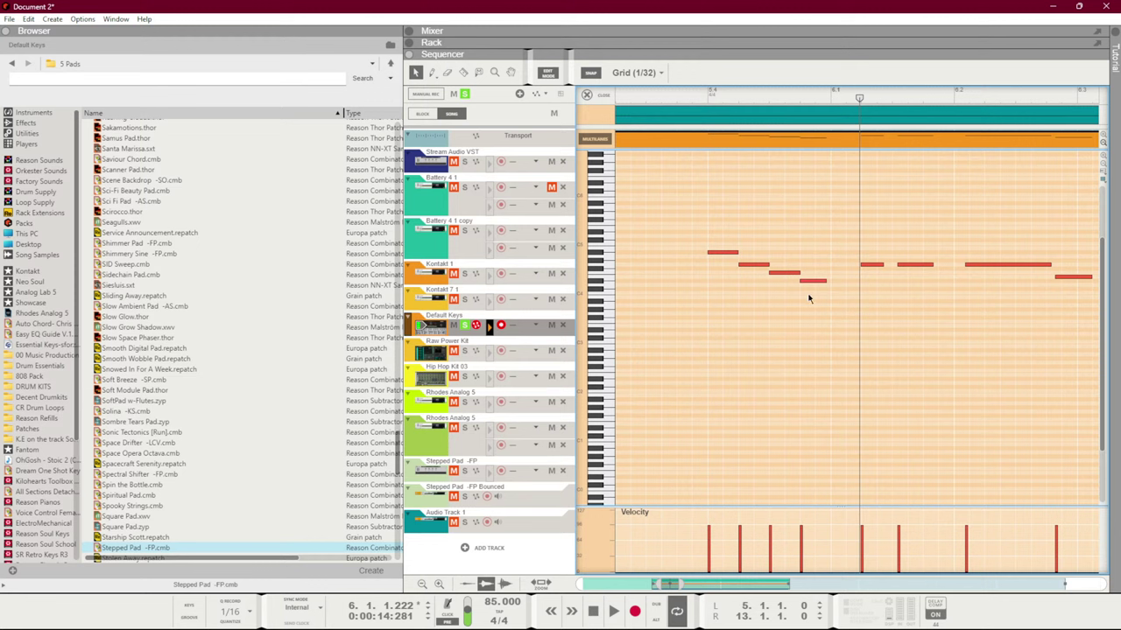
left_click(754, 264)
key("Up")
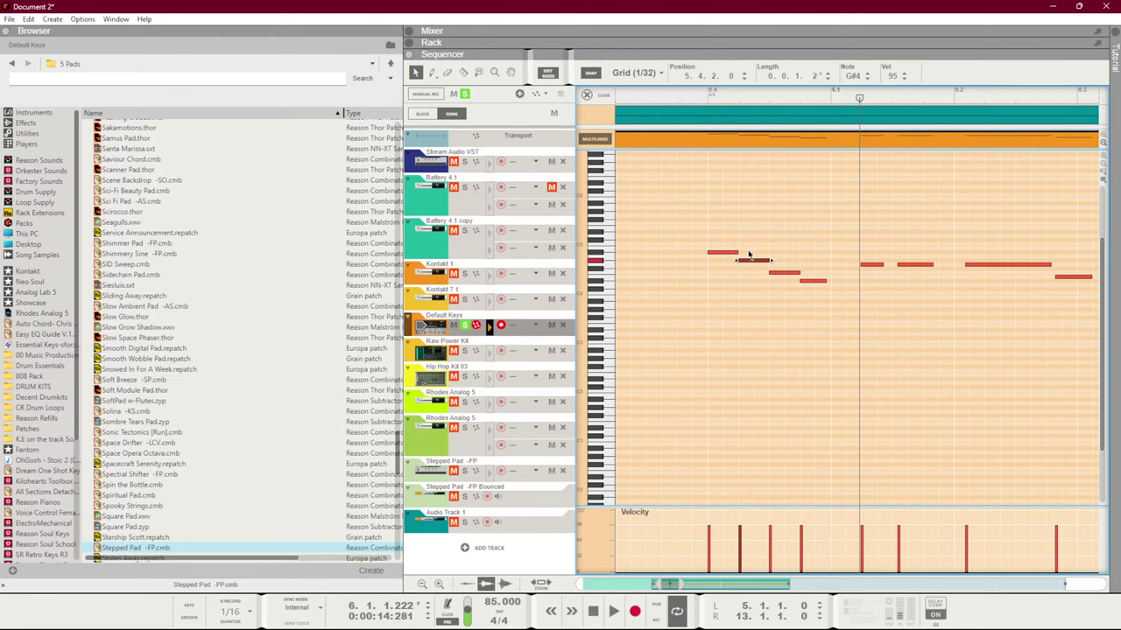
Raise the phrase's third note to G4 and its fourth to F4, with the fourth at length 0.0.1.0
left_click(782, 272)
key("Up")
key("Up")
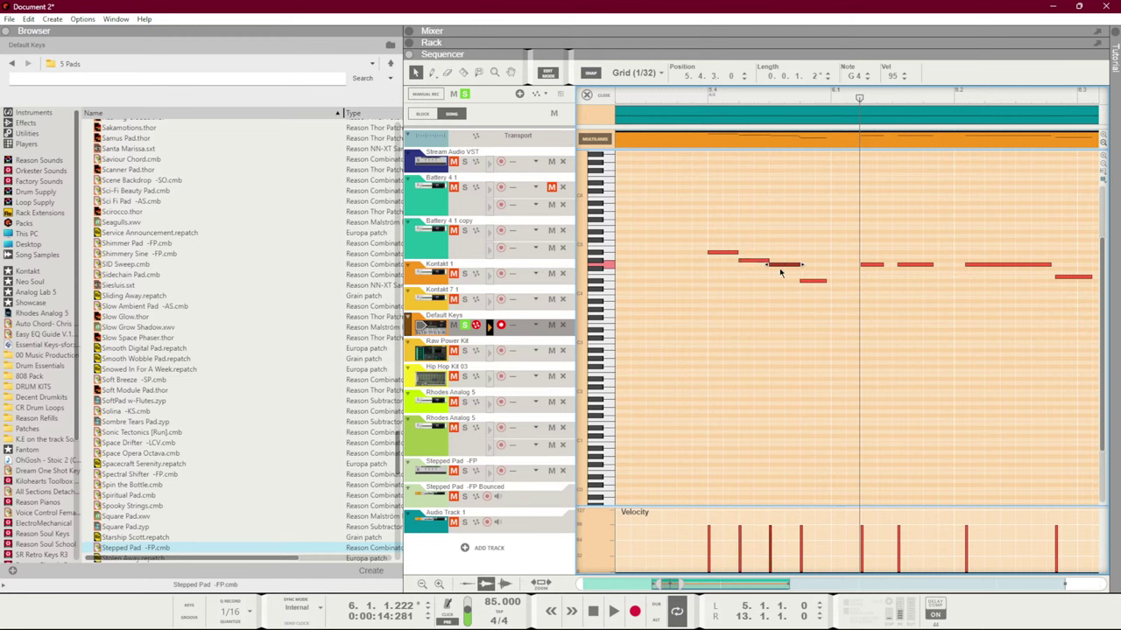
left_click(812, 280)
key("Up")
key("Up")
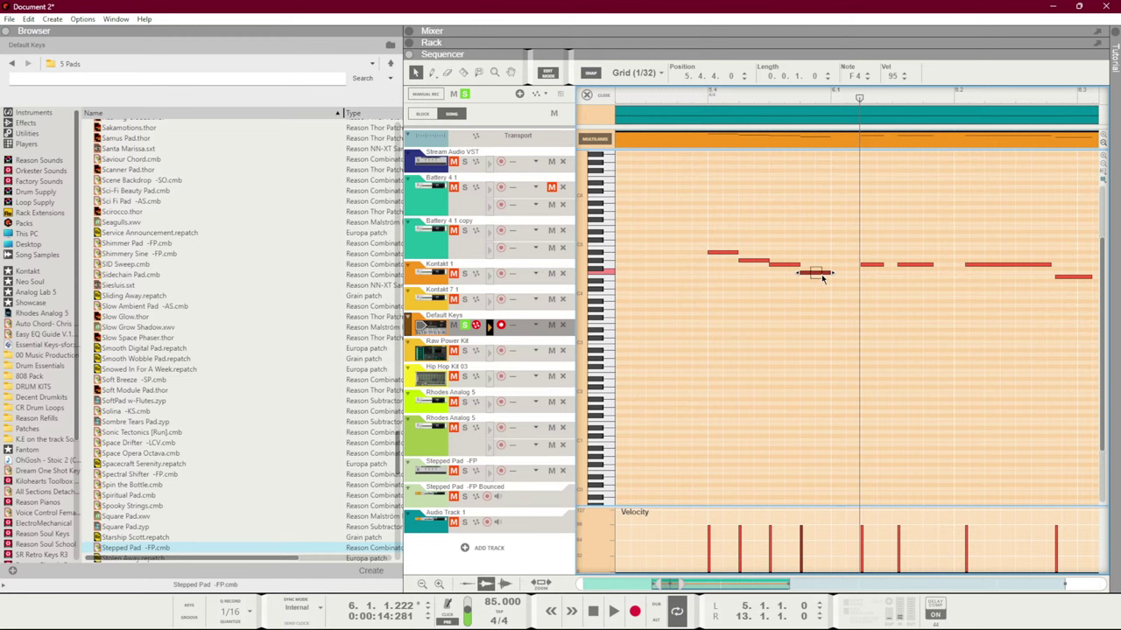
Draw a D#4 note of length 0.0.0.120 at 6.1.1.0 and play the phrase
left_click(820, 272)
left_click_drag(821, 277, 841, 289)
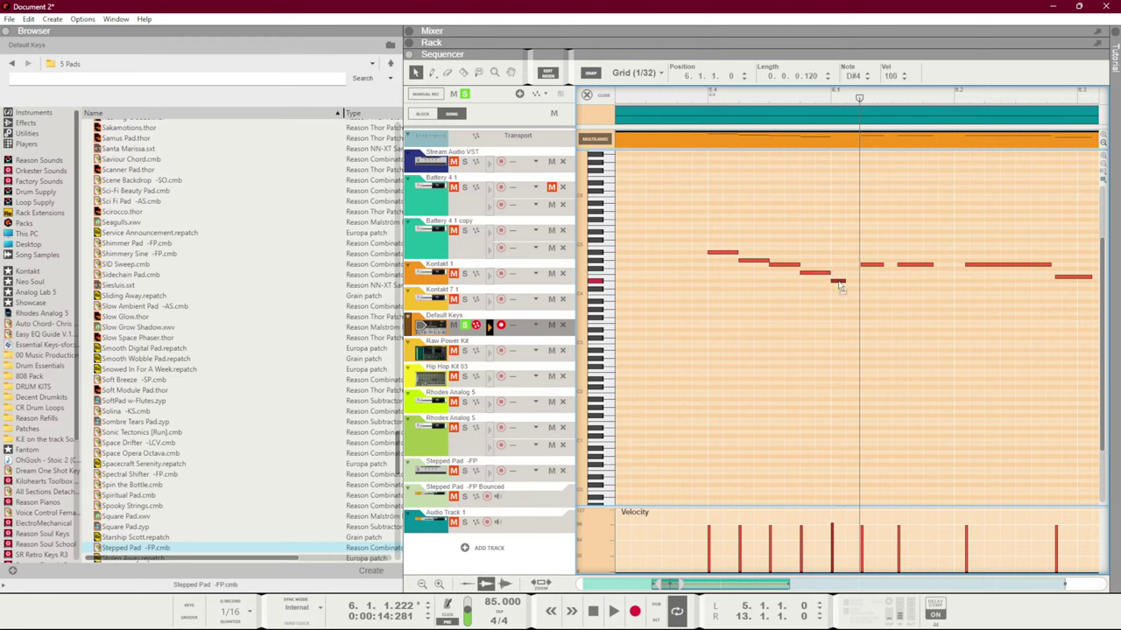
left_click(693, 96)
key("space")
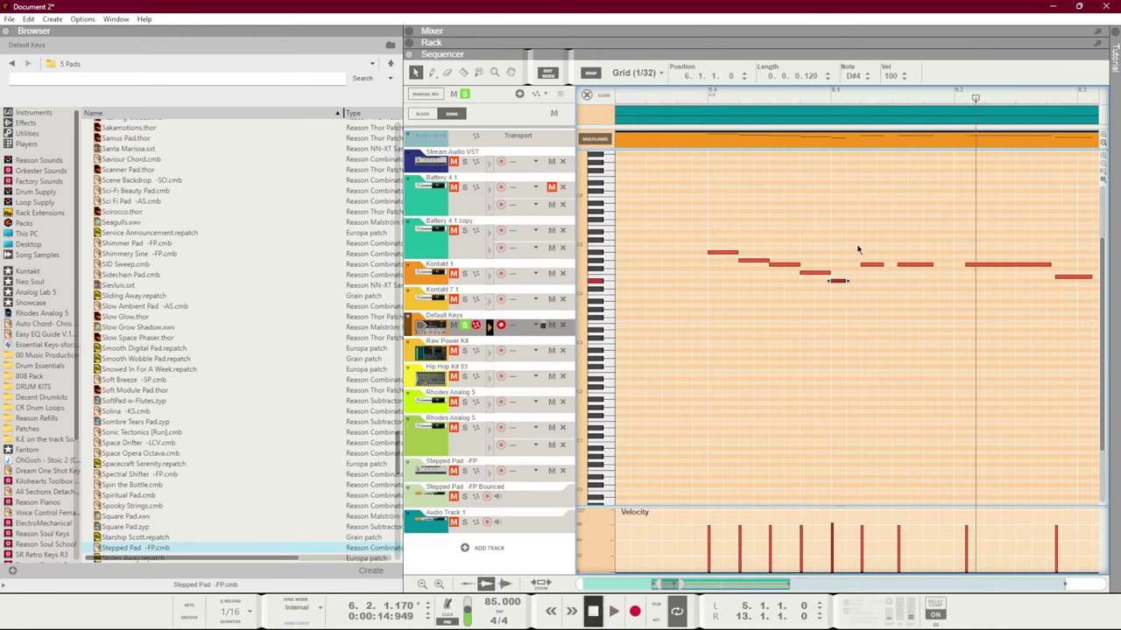
Try lowering the two G4 notes after the new D#4 note to D#4 and listen to the phrase
left_click_drag(909, 308, 872, 264)
key("Down")
key("Down")
key("Down")
key("Down")
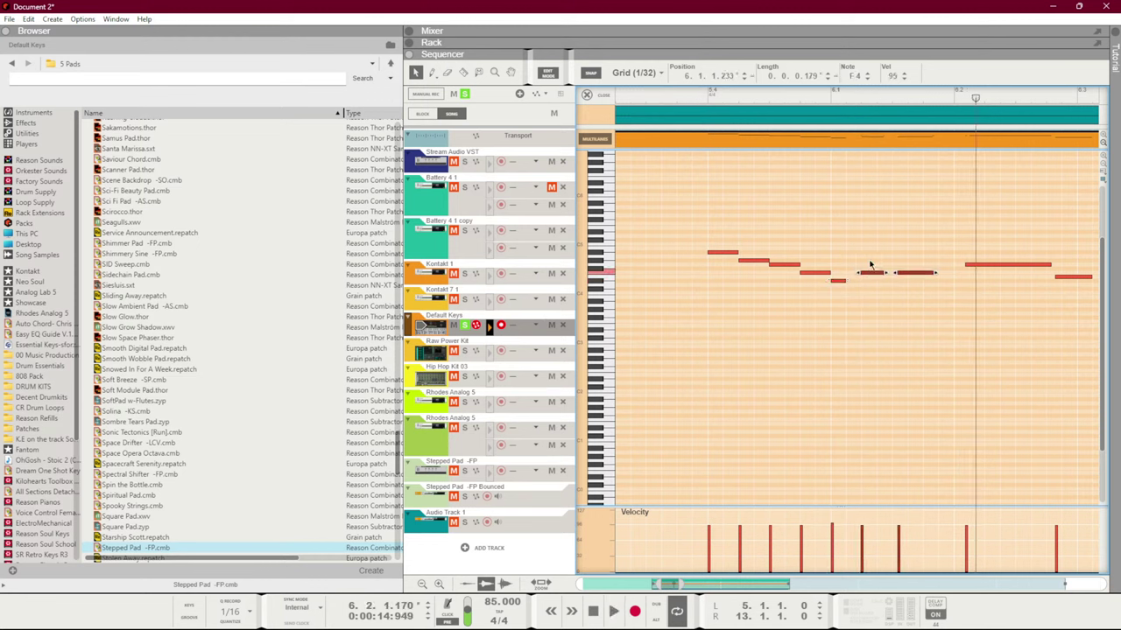
key("space")
key("space")
left_click(875, 221)
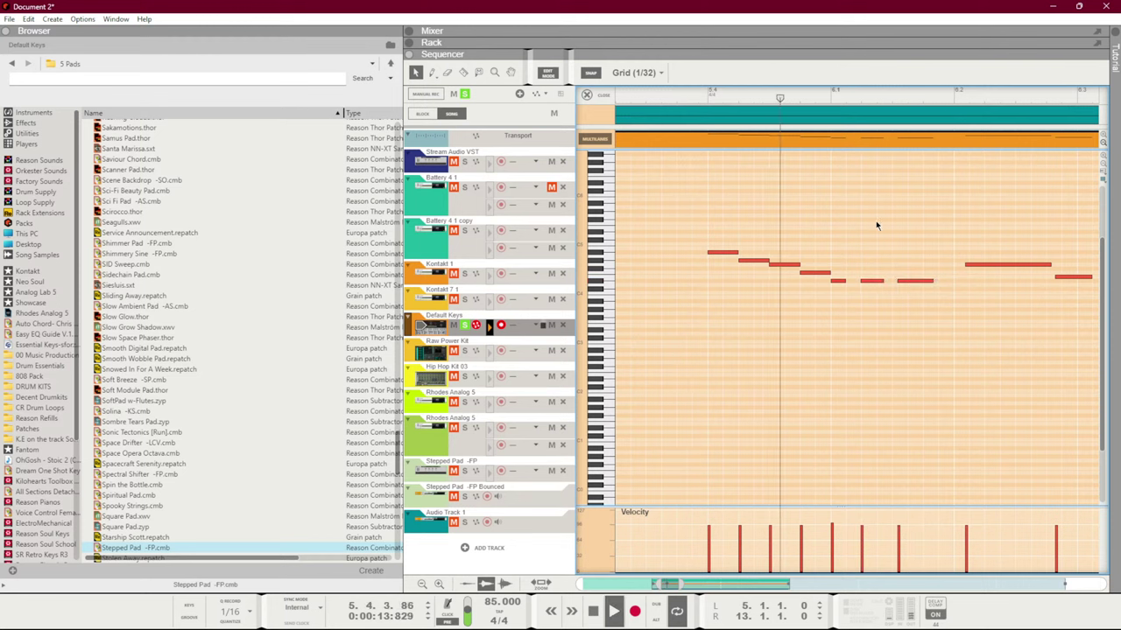
Try raising the two lowered notes in beat 6.1 from D#4 up to A4
left_click_drag(905, 315, 873, 269)
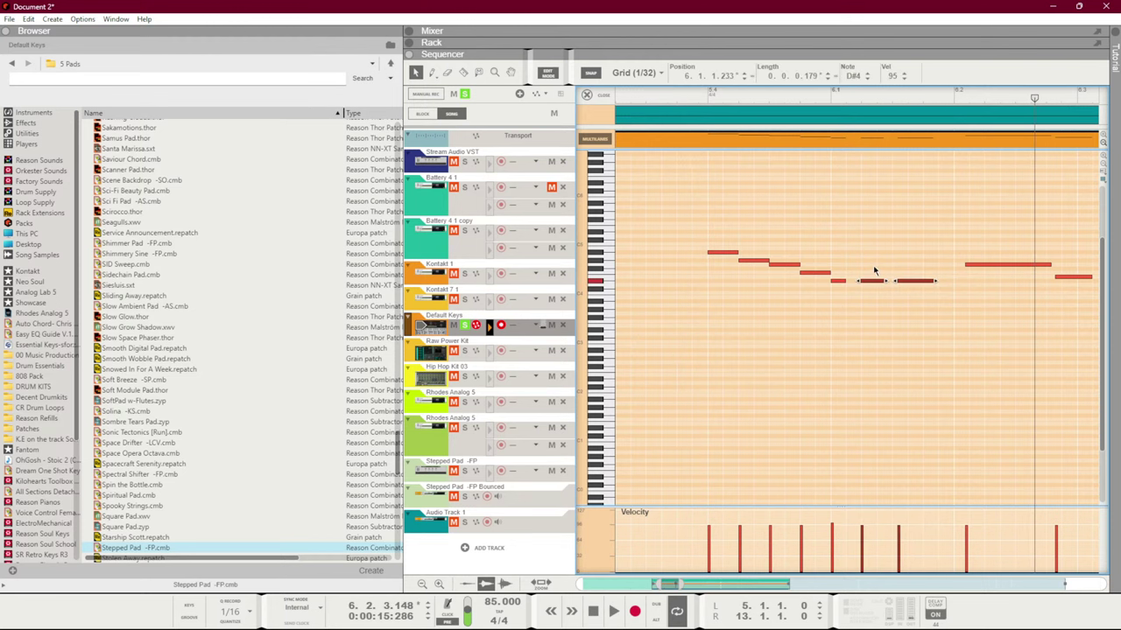
key("Up")
key("Up")
key("Up")
key("Up")
key("Up")
key("Up")
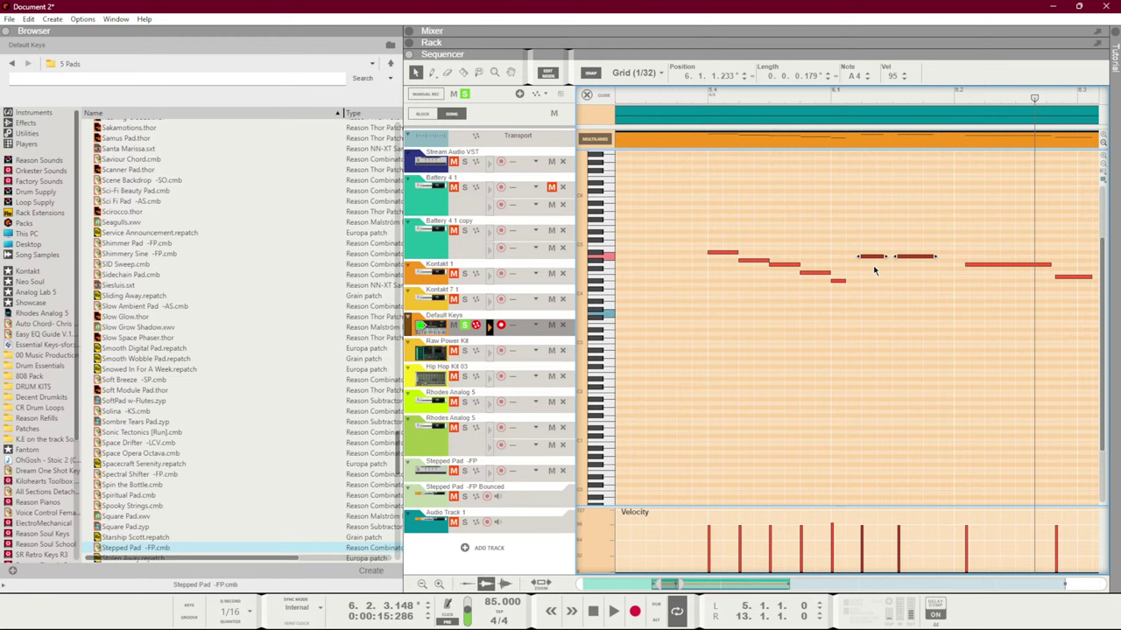
Set the first of the two A4 notes to F4 and the second to G4, and play the phrase
left_click(878, 256)
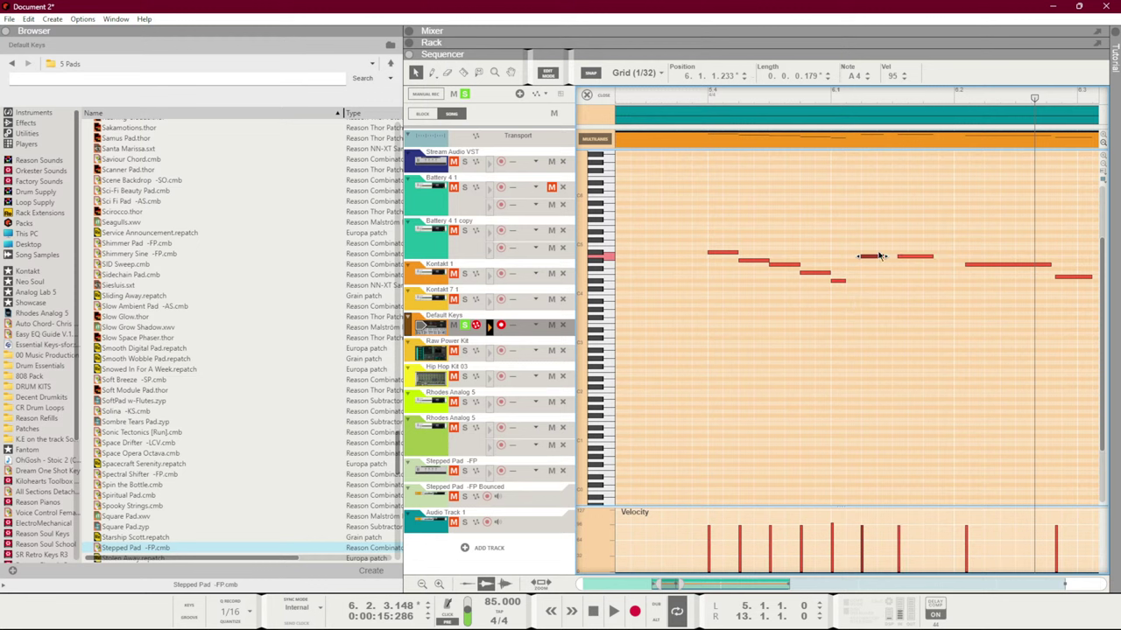
left_click_drag(878, 257, 923, 278)
key("Down")
key("Down")
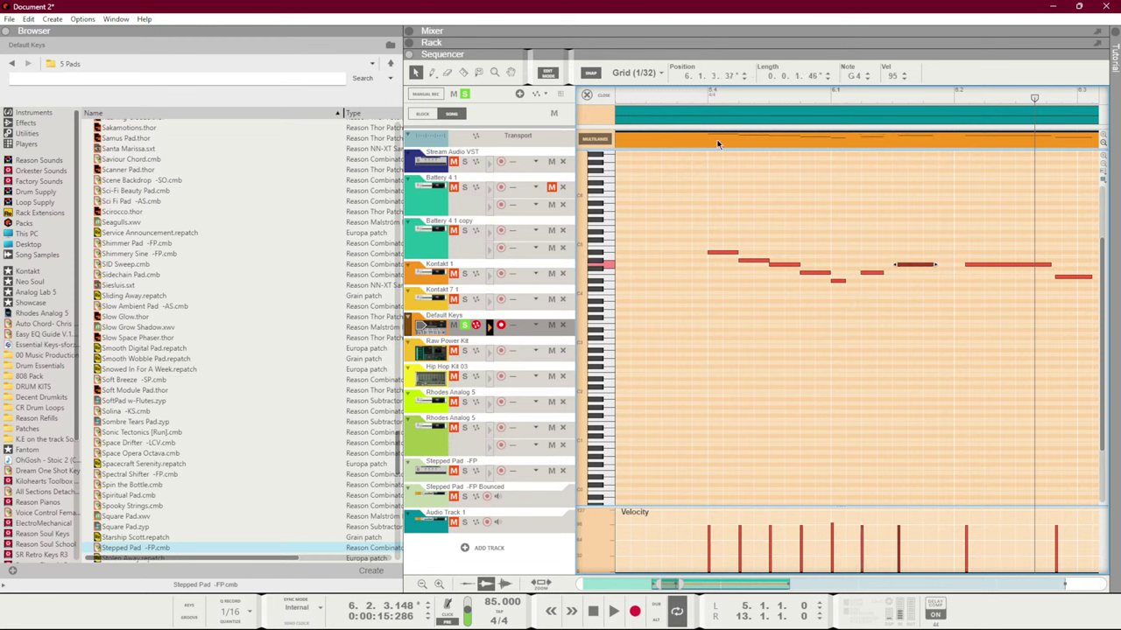
left_click(693, 98)
key("space")
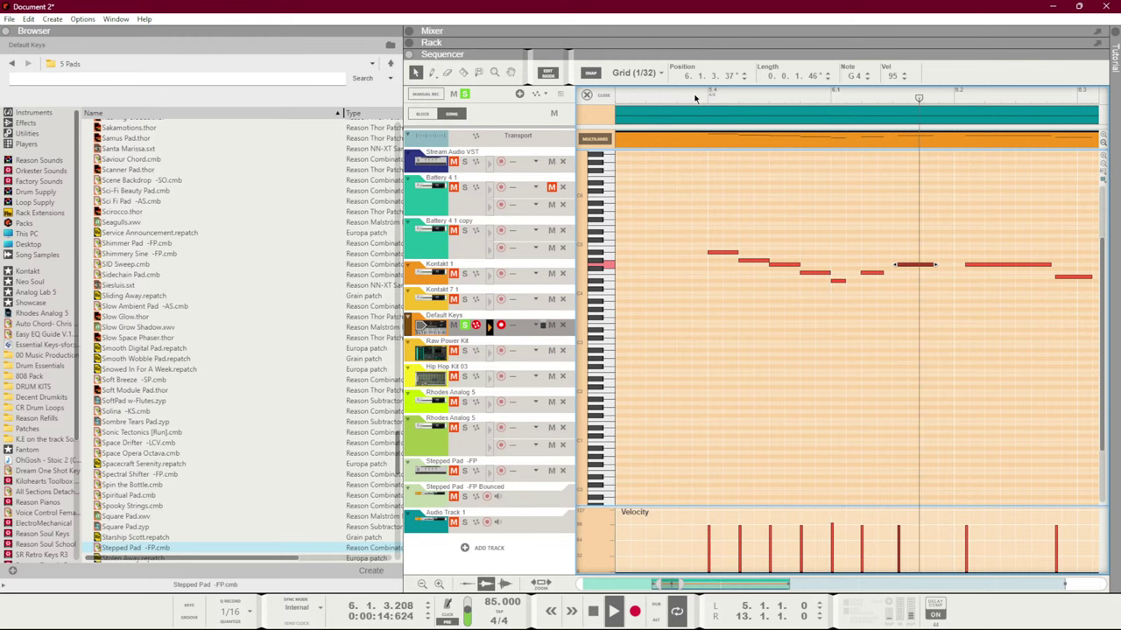
left_click(676, 98)
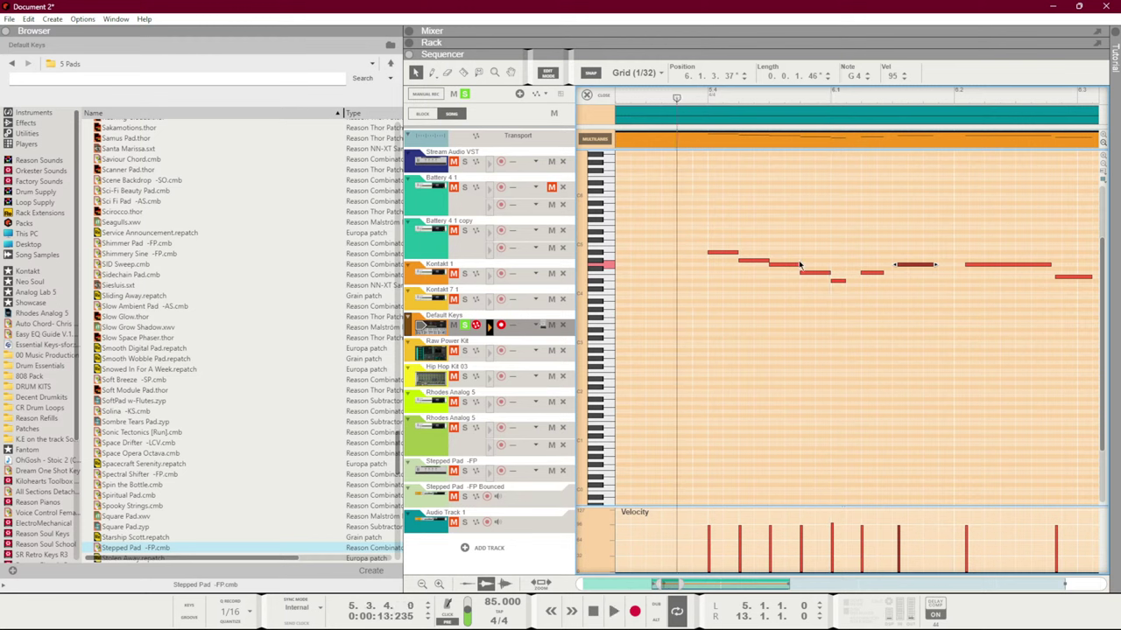
Add a D#4 note of length 0.0.0.120 at 6.1.2.0, move the F4 note to 6.1.2.43 and play the result
left_click(873, 272)
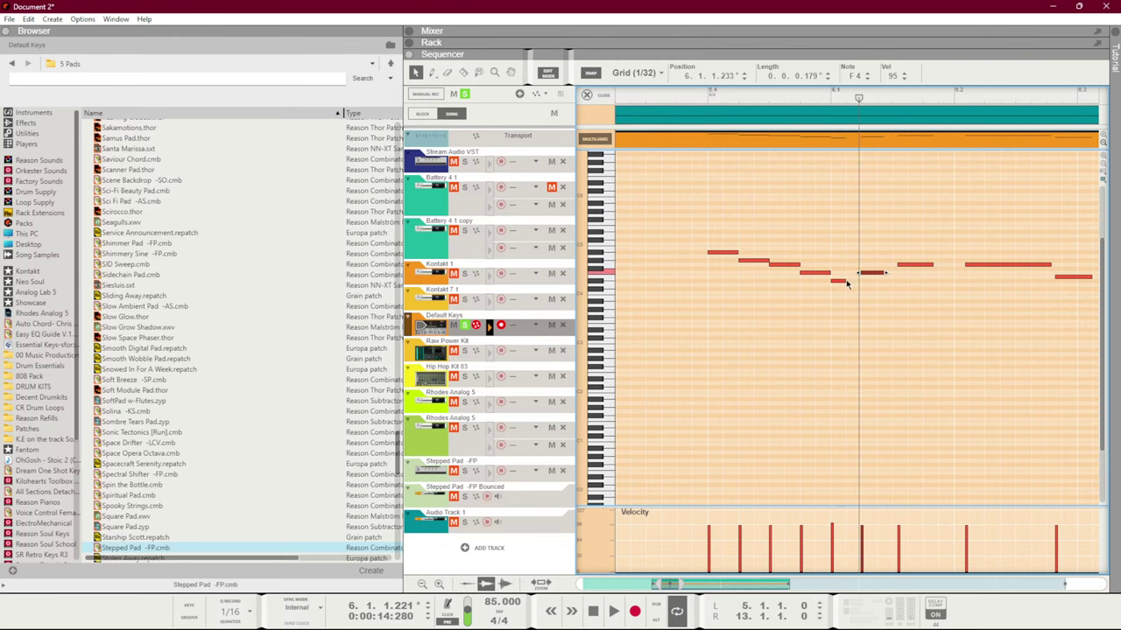
left_click_drag(838, 281, 864, 284)
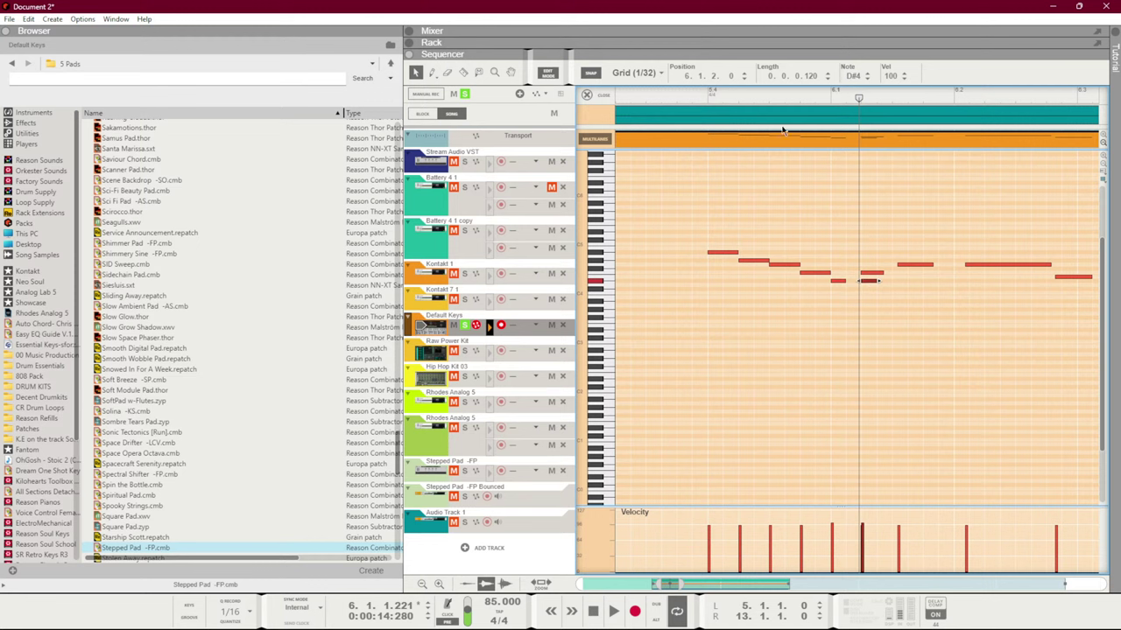
left_click(871, 272)
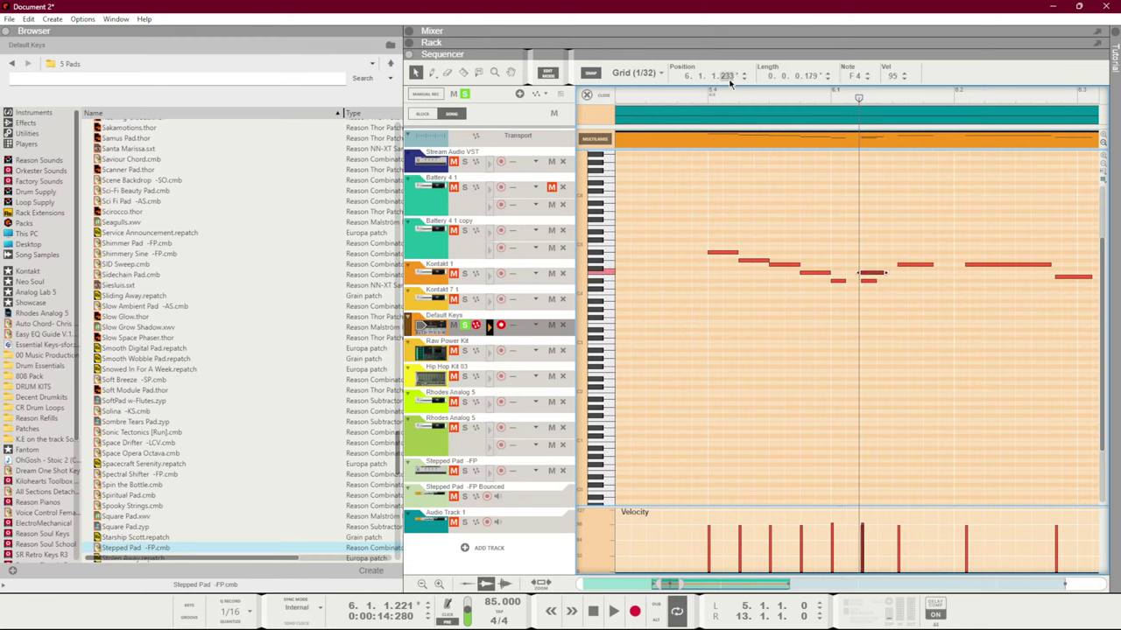
left_click_drag(731, 82, 726, 33)
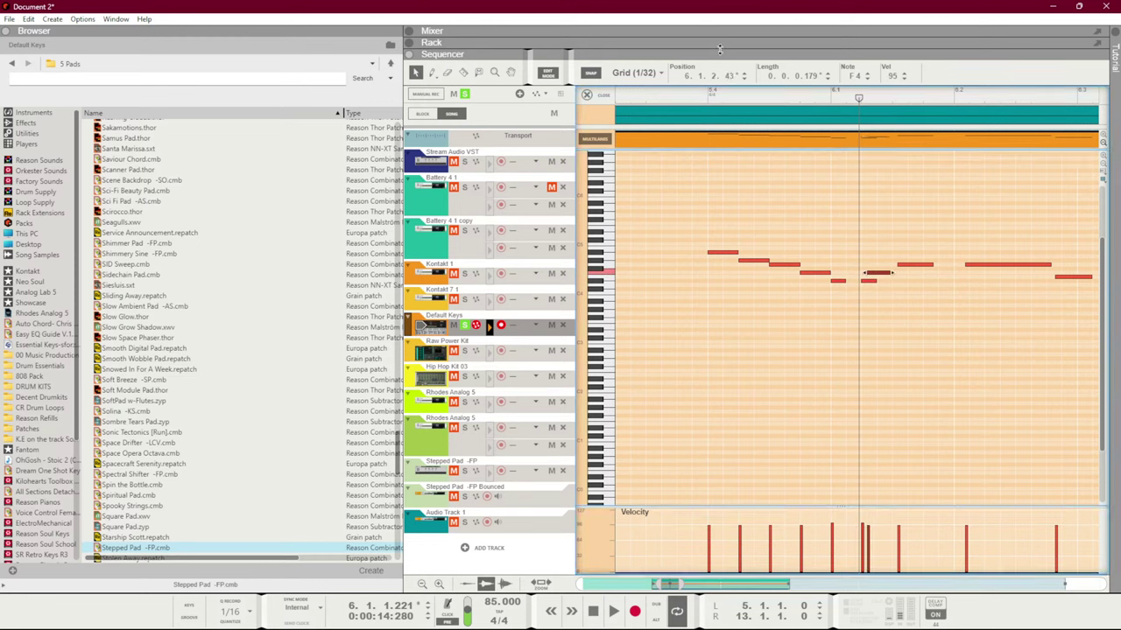
left_click(809, 104)
key("space")
left_click(800, 100)
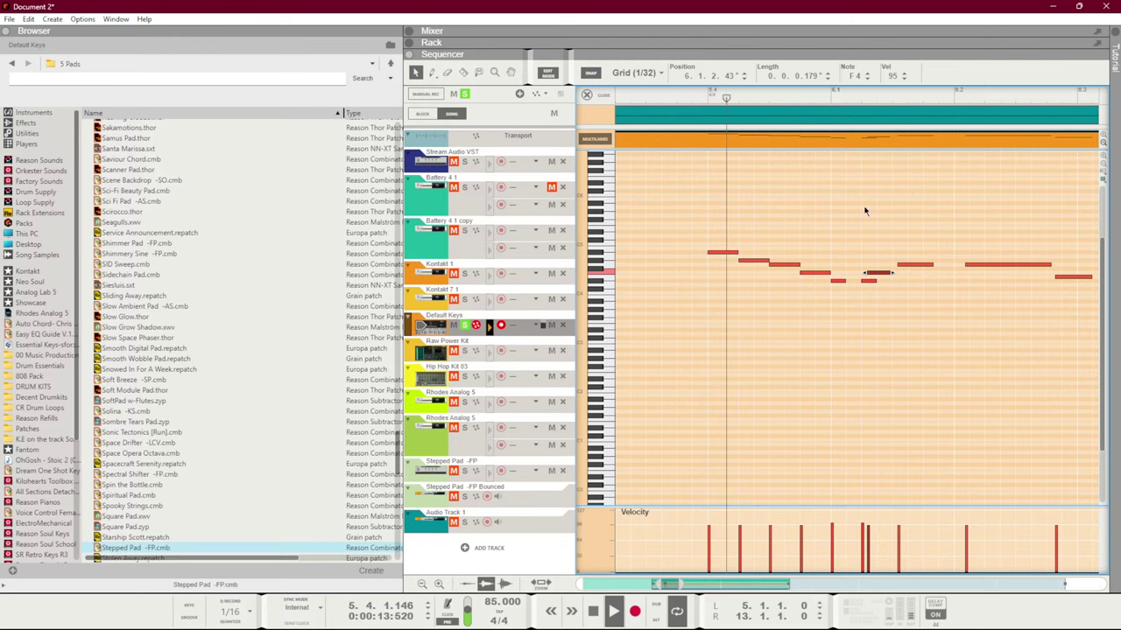
Try moving the G4 note after the F4 note to 6.1.3.157 and listen to the phrase
left_click_drag(905, 266, 923, 268)
key("space")
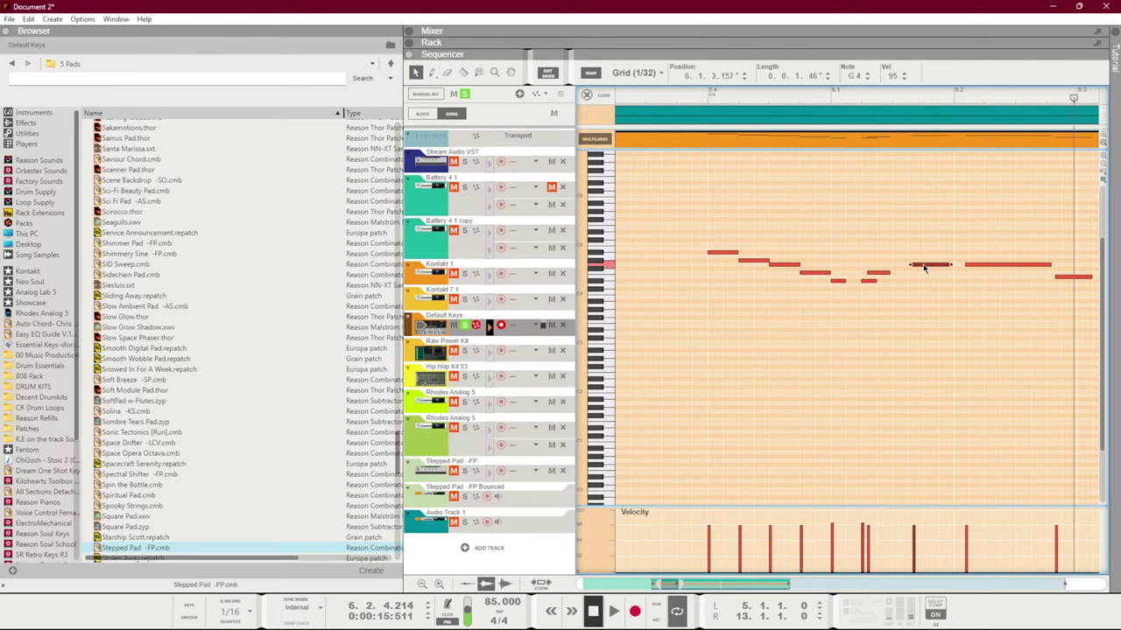
left_click(692, 99)
key("space")
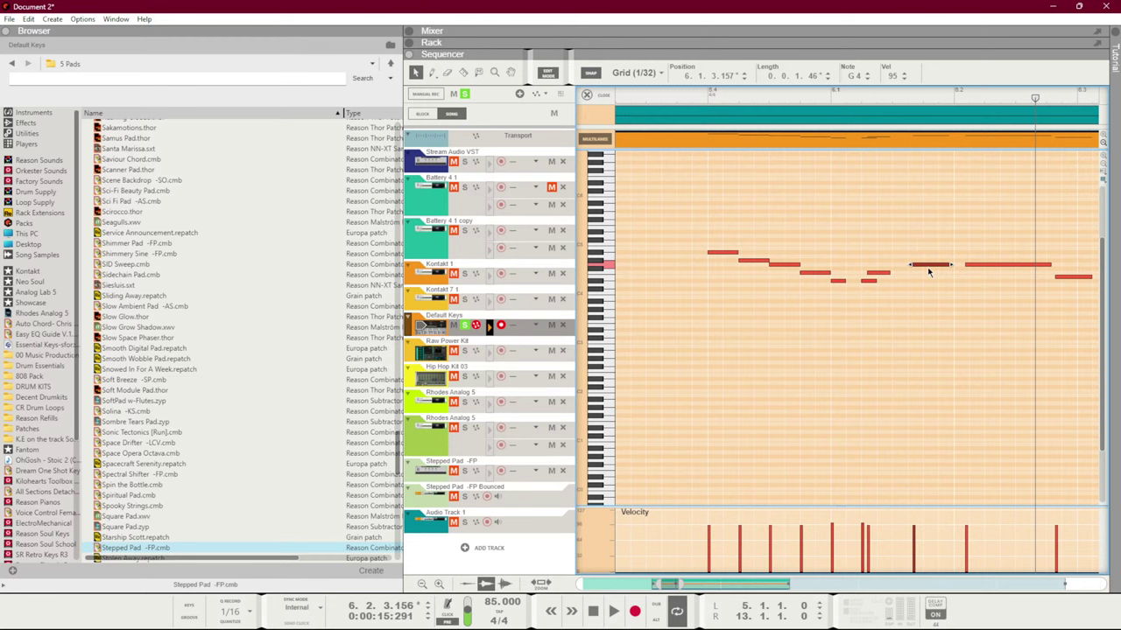
left_click_drag(924, 264, 926, 297)
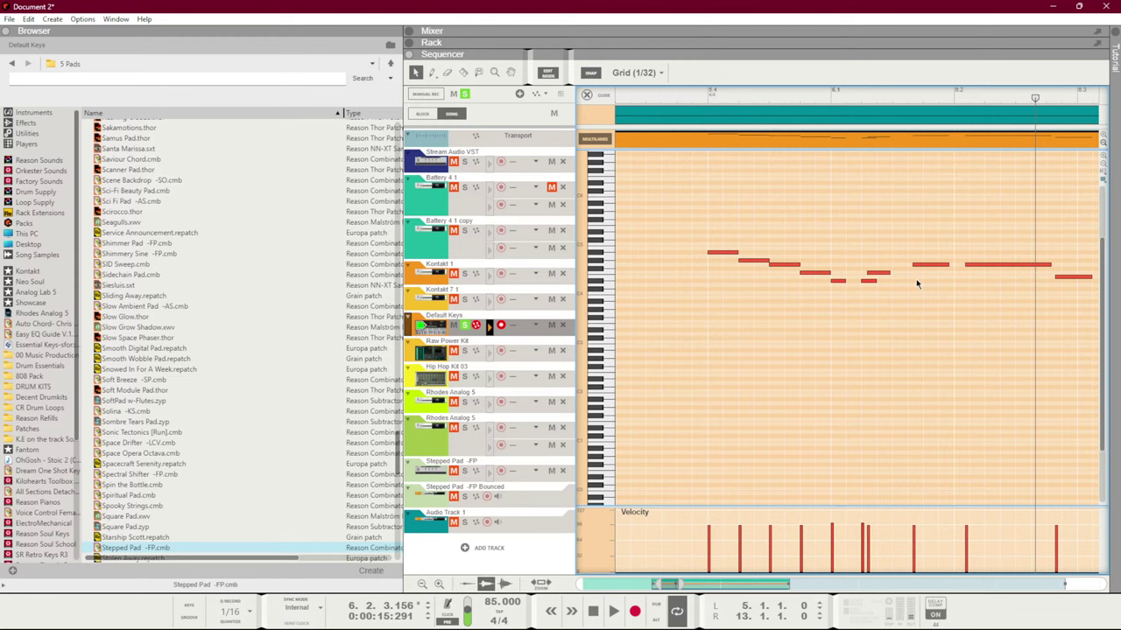
left_click(687, 97)
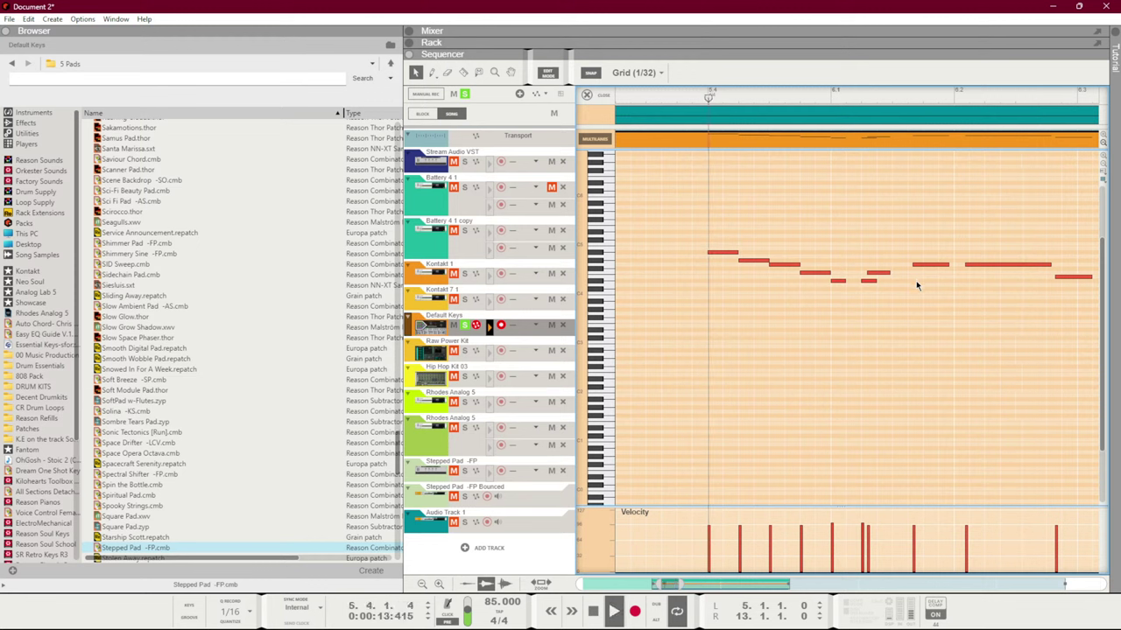
key("space")
key("space")
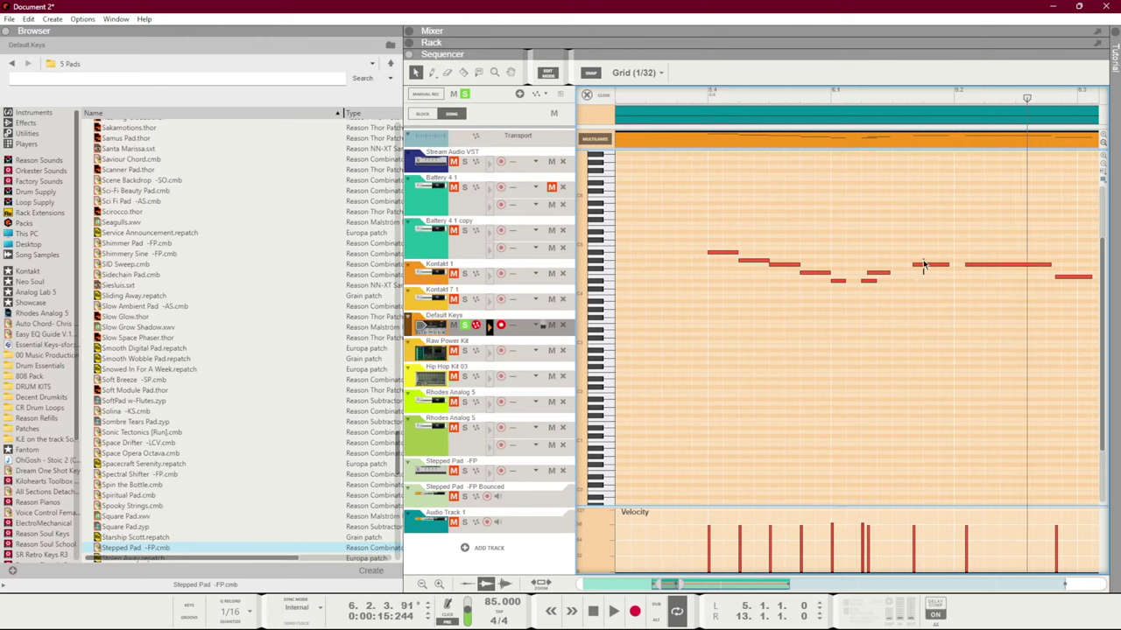
Delete the G4 note at 6.1.3.157 and copy the D#4 and F4 pair to 6.1.3.120
left_click(929, 263)
key("Delete")
left_click_drag(901, 314, 916, 289)
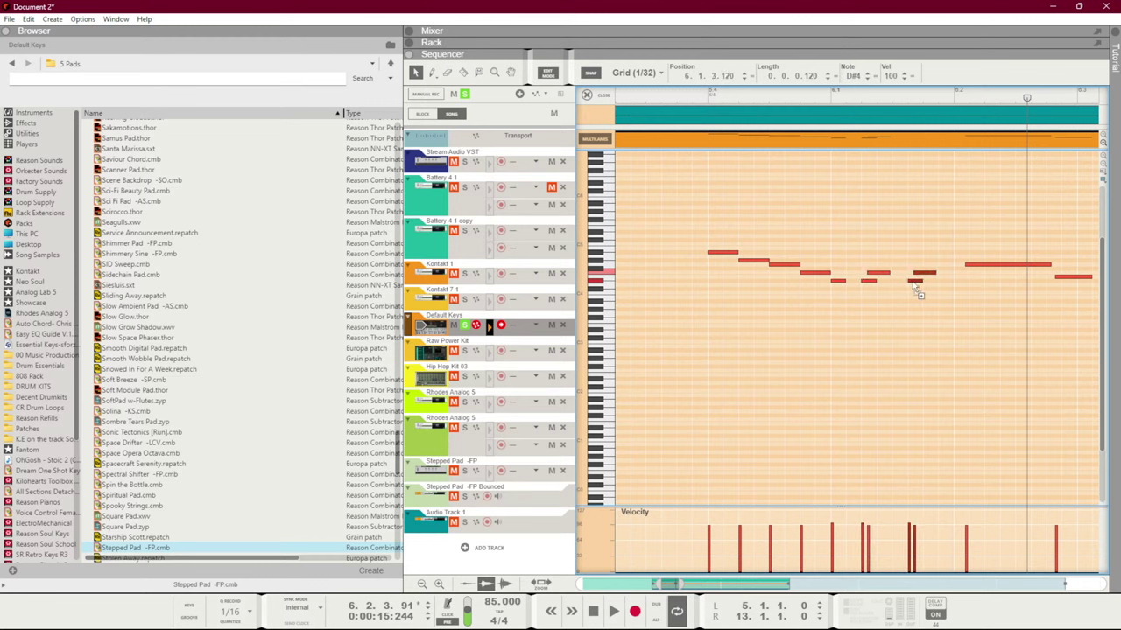
left_click(930, 301)
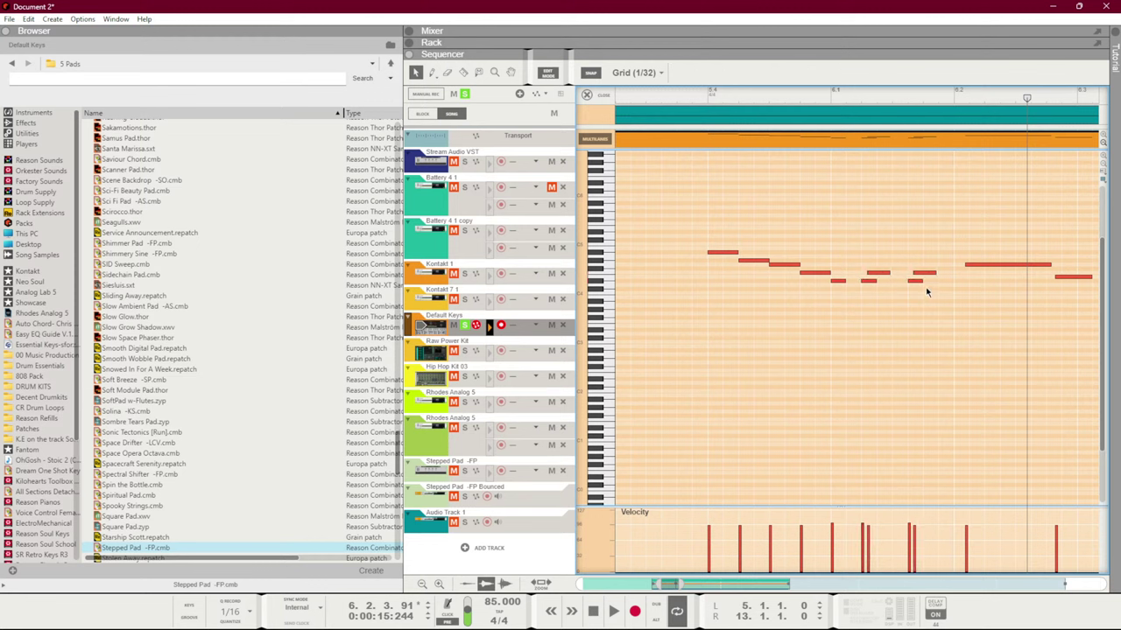
Raise the F4 note at 6.1.2.43 to G4 and play the phrase
left_click_drag(880, 274, 883, 271)
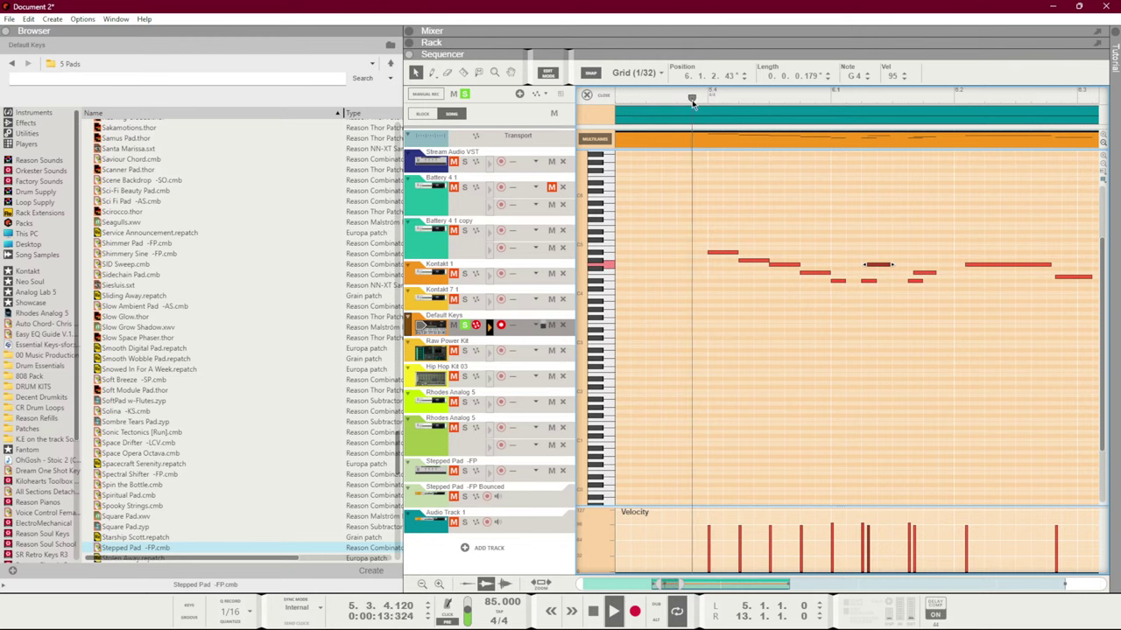
left_click(744, 97)
left_click_drag(939, 319, 909, 261)
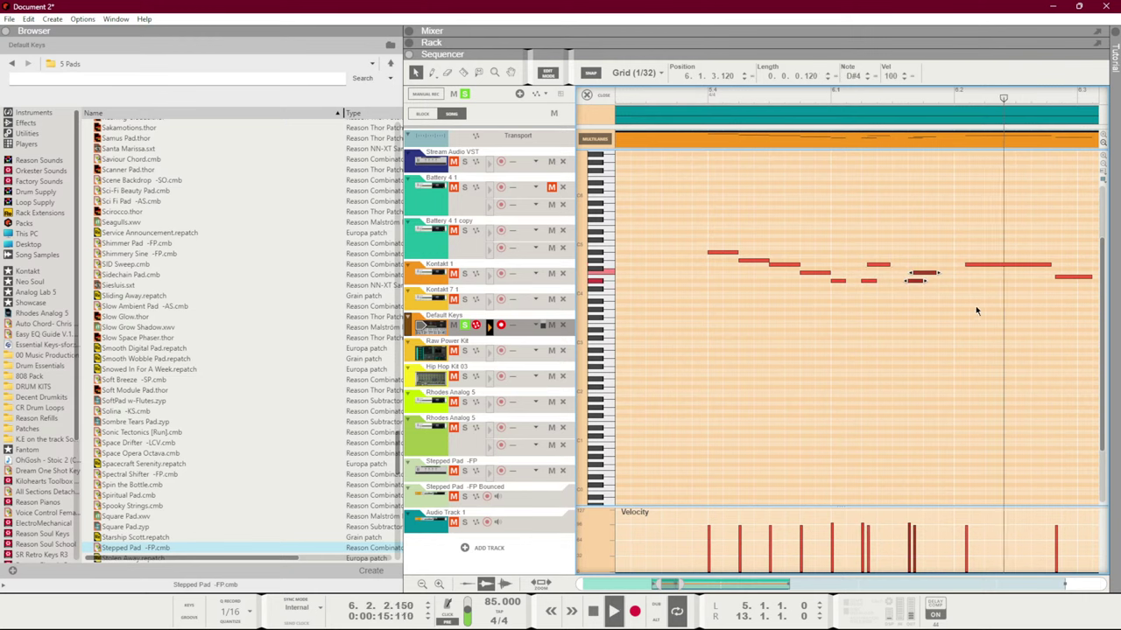
Move the long G4 note to 6.2.1.0 and delete the note that follows it
left_click_drag(984, 303, 981, 261)
left_click_drag(937, 298, 863, 264)
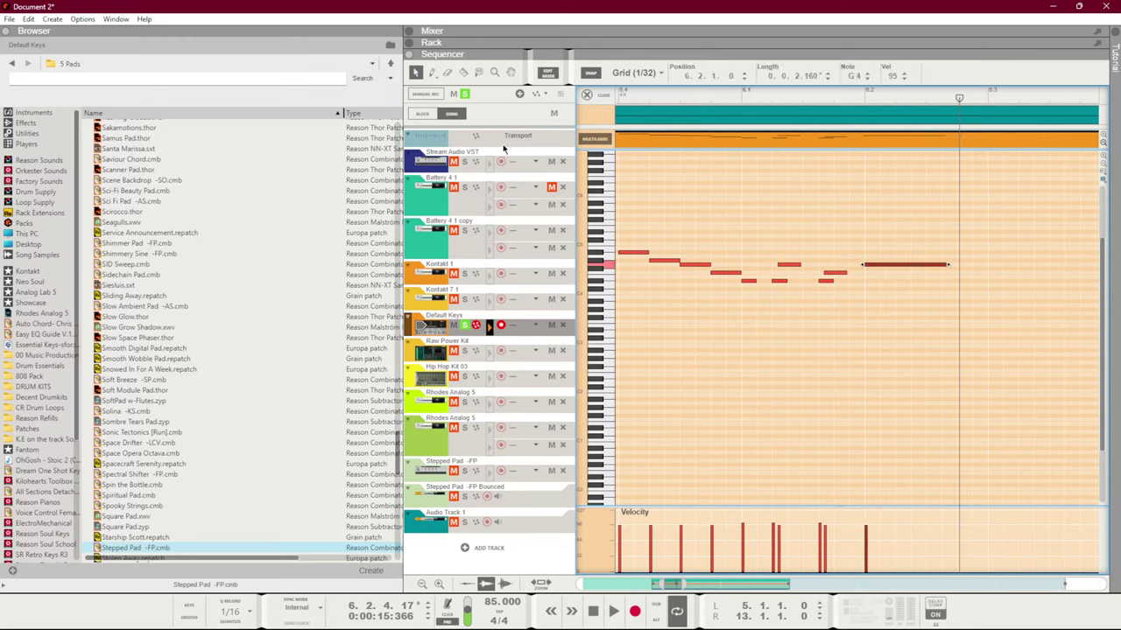
Solo the Battery 4 1 track and play the melody phrase together with the drums
left_click(467, 186)
key("space")
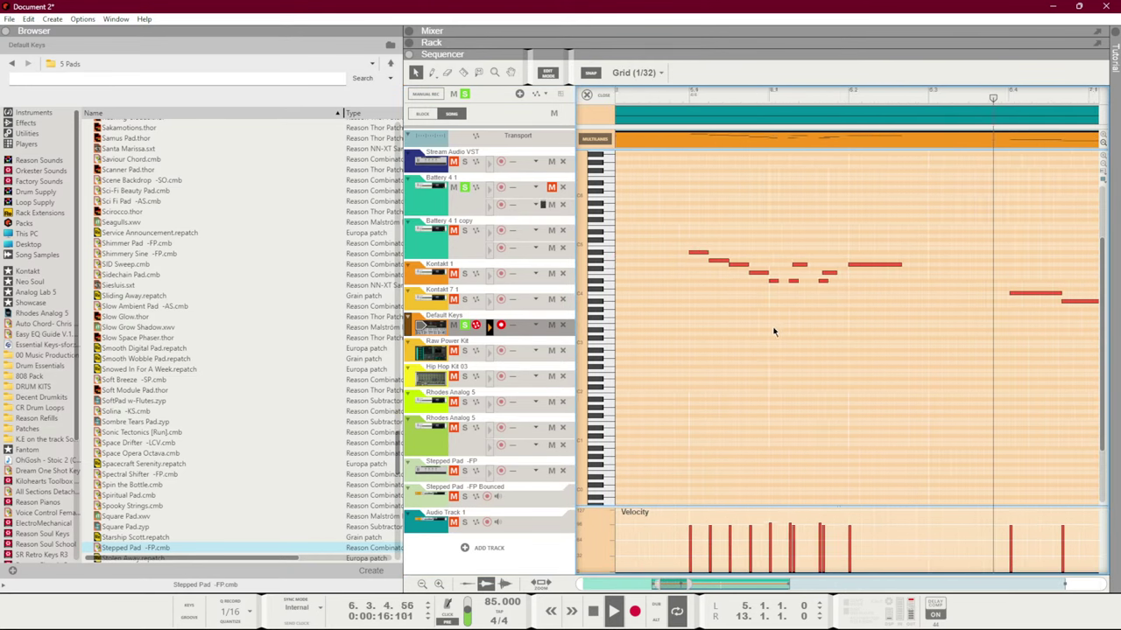
key("h")
key("space")
Select the whole phrase, move it so that it starts at 5.3.3.0, and play it from bar 5
left_click_drag(940, 332, 788, 213)
key("space")
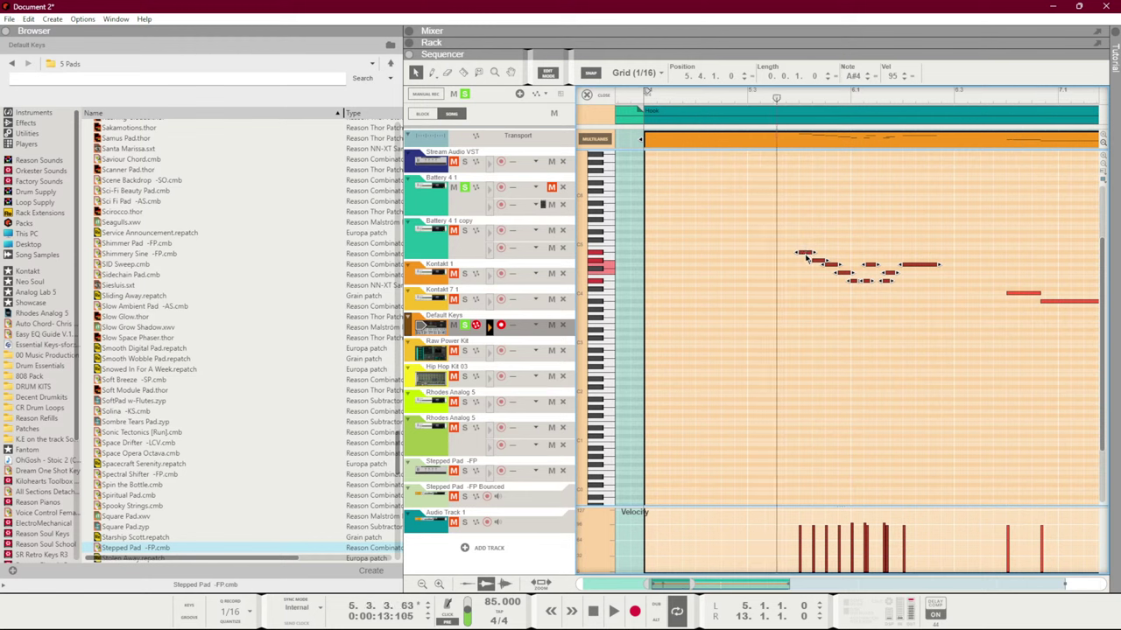
left_click_drag(807, 257, 785, 258)
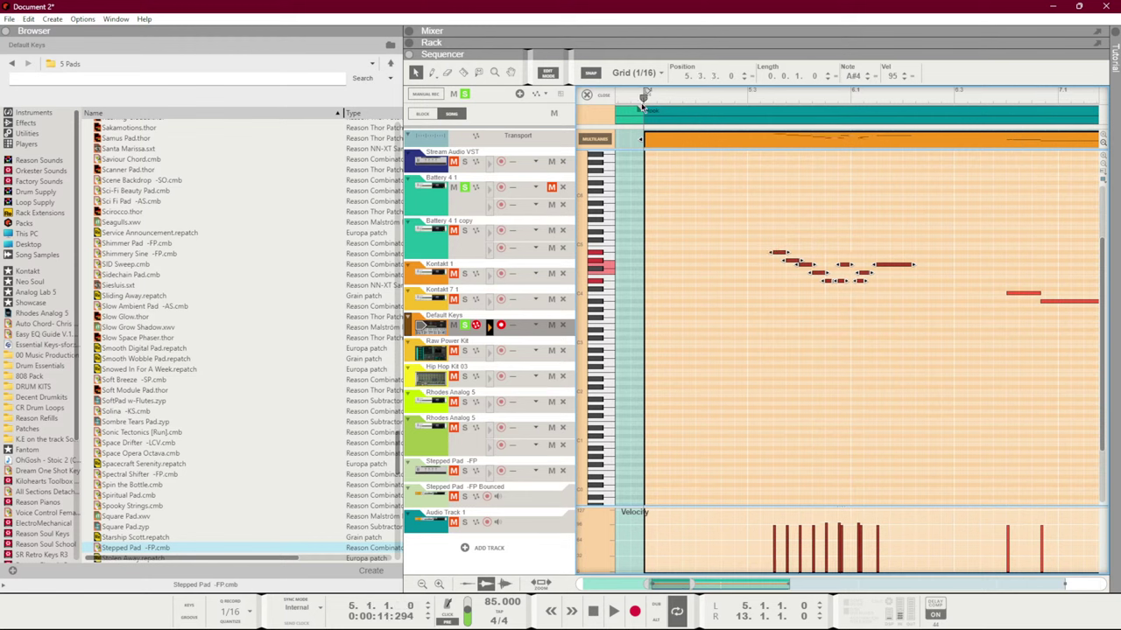
key("space")
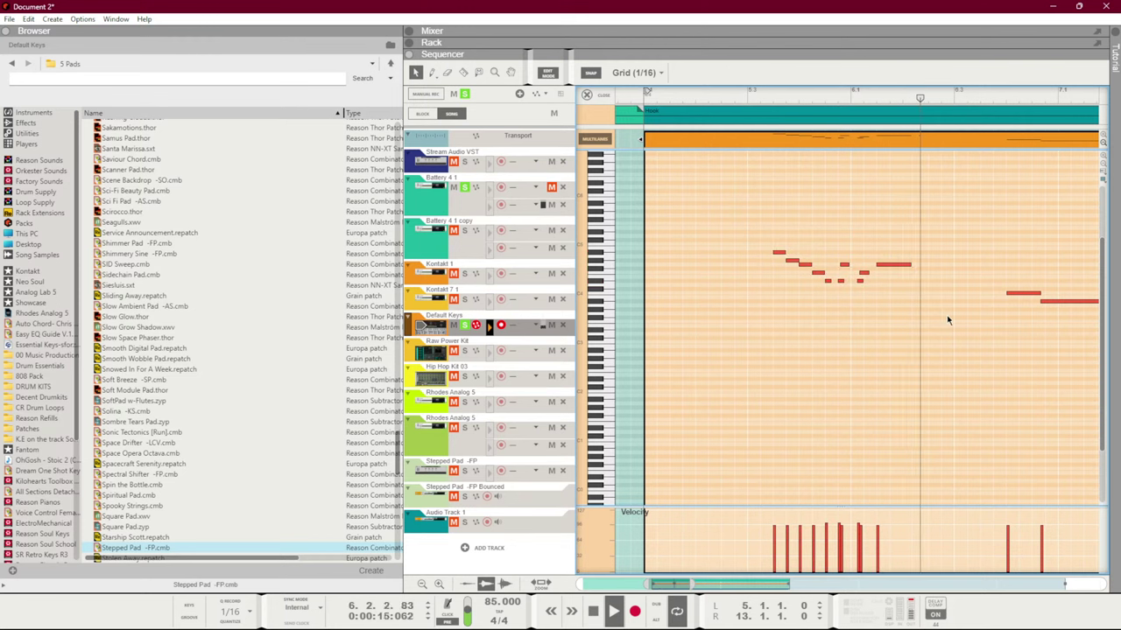
Try lengthening all the notes of the first melody phrase together
left_click_drag(947, 321, 771, 217)
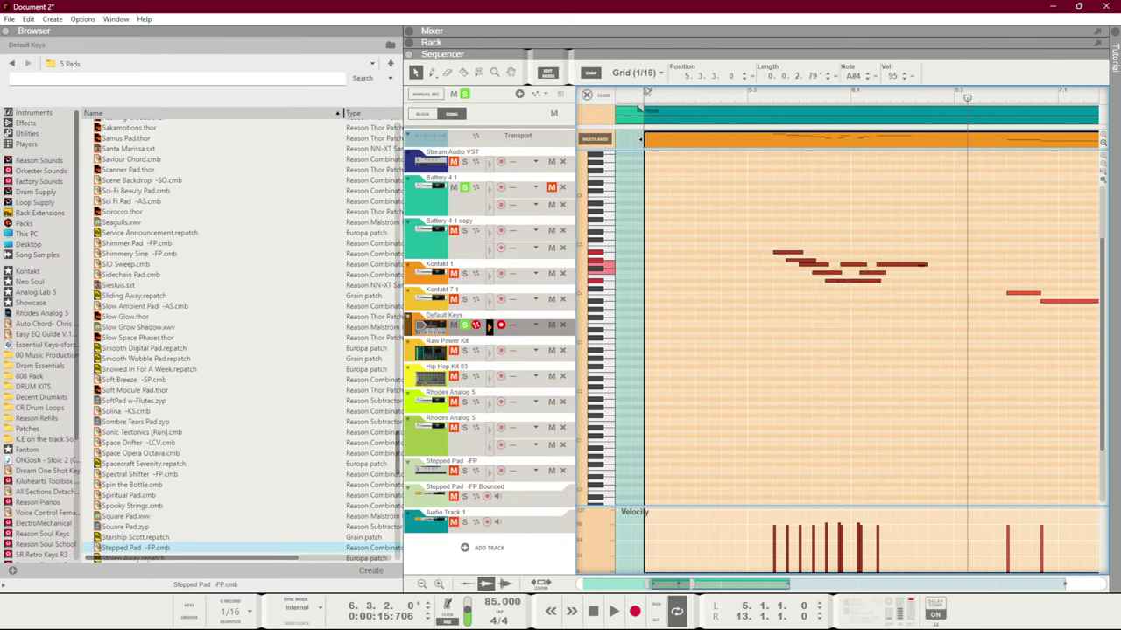
left_click(827, 229)
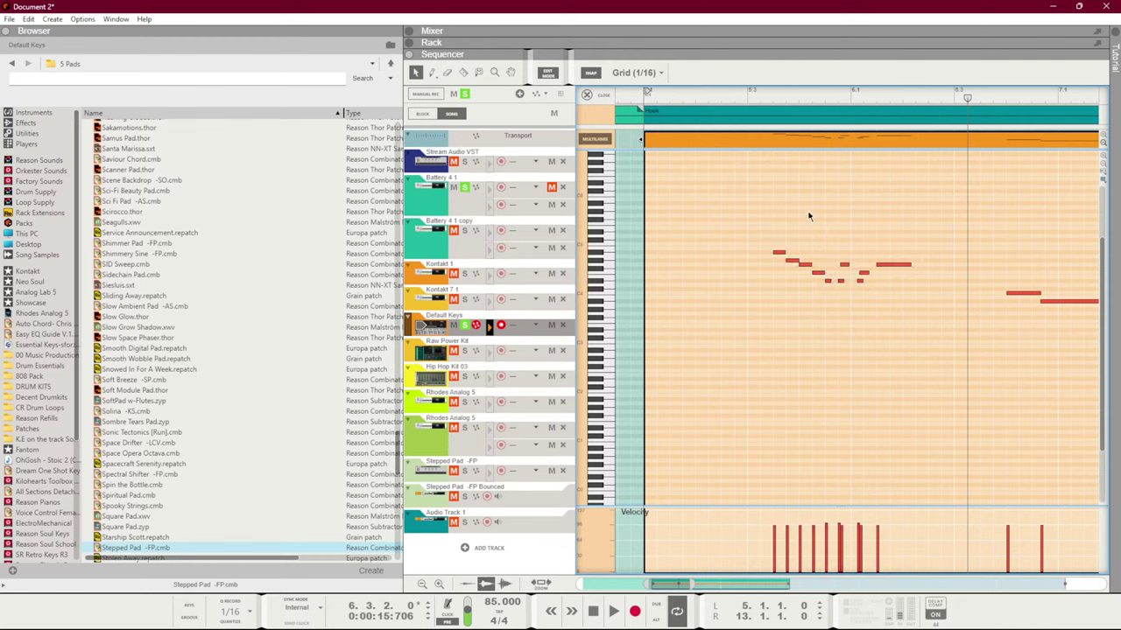
Play the first melody phrase several times from around 5.3 to check its timing against the drums
left_click(732, 94)
key("space")
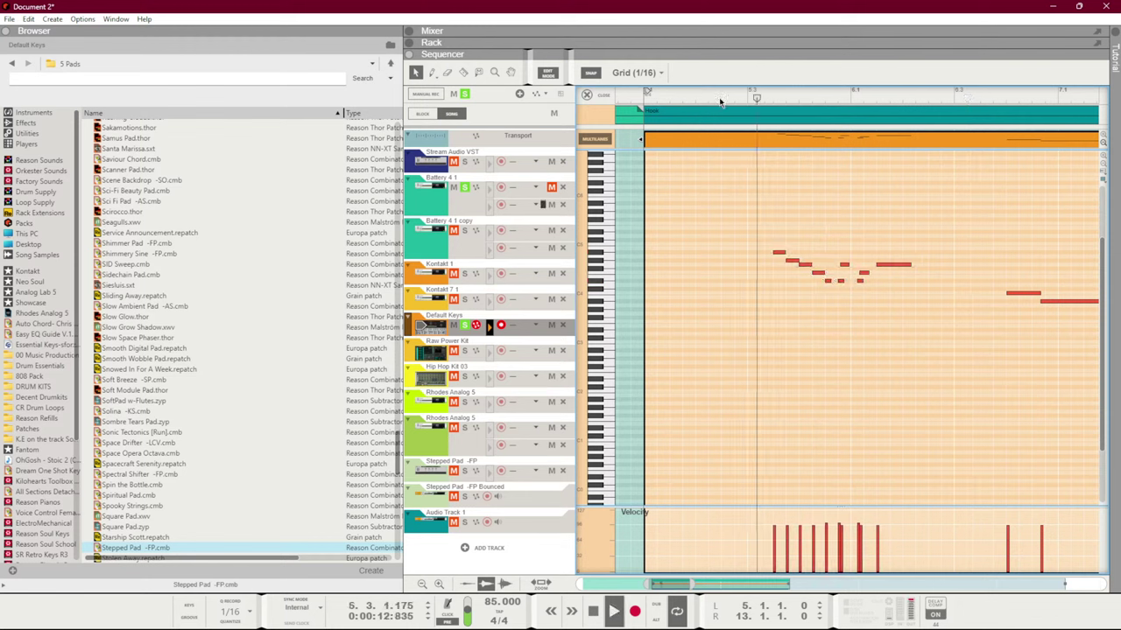
left_click(694, 93)
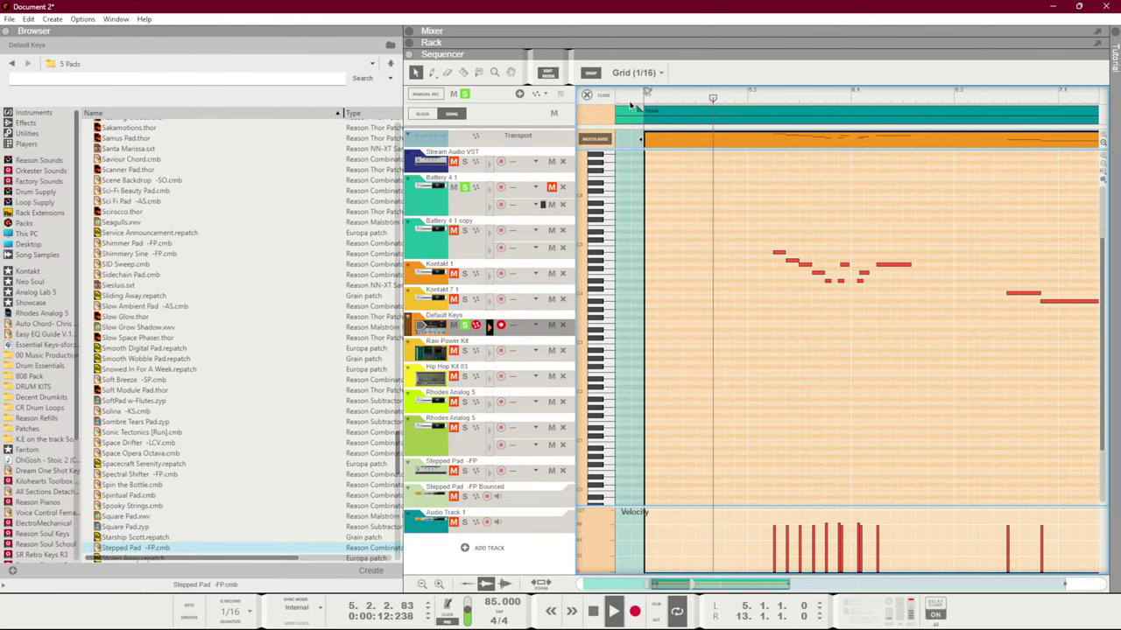
scroll(788, 252, "up", 1)
scroll(788, 251, "up", 1)
left_click(779, 95)
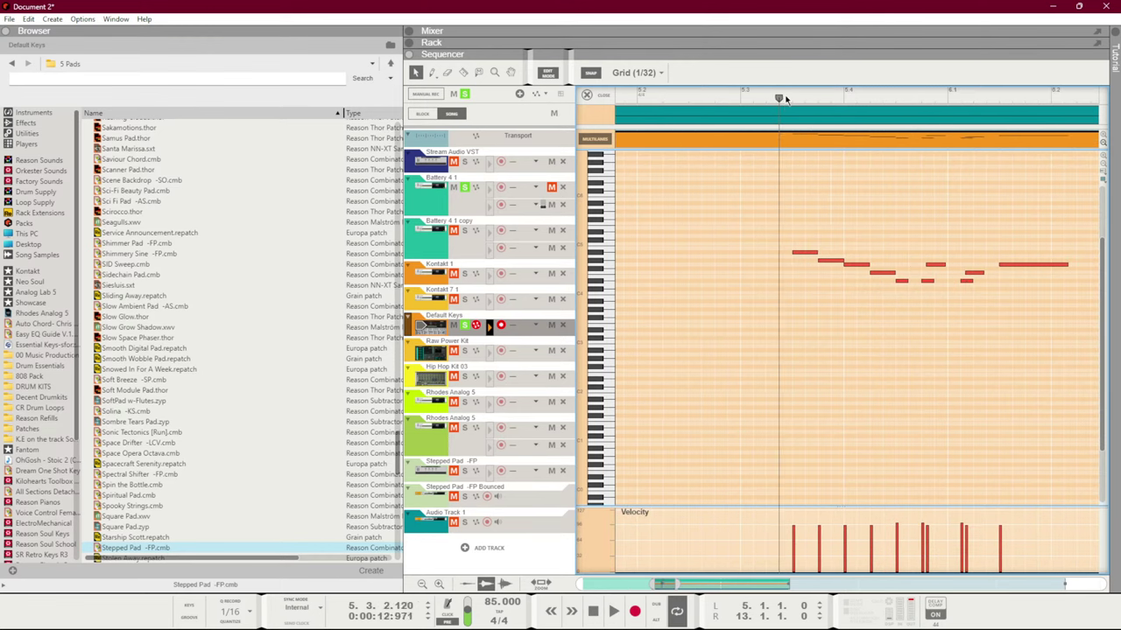
left_click(792, 96)
key("space")
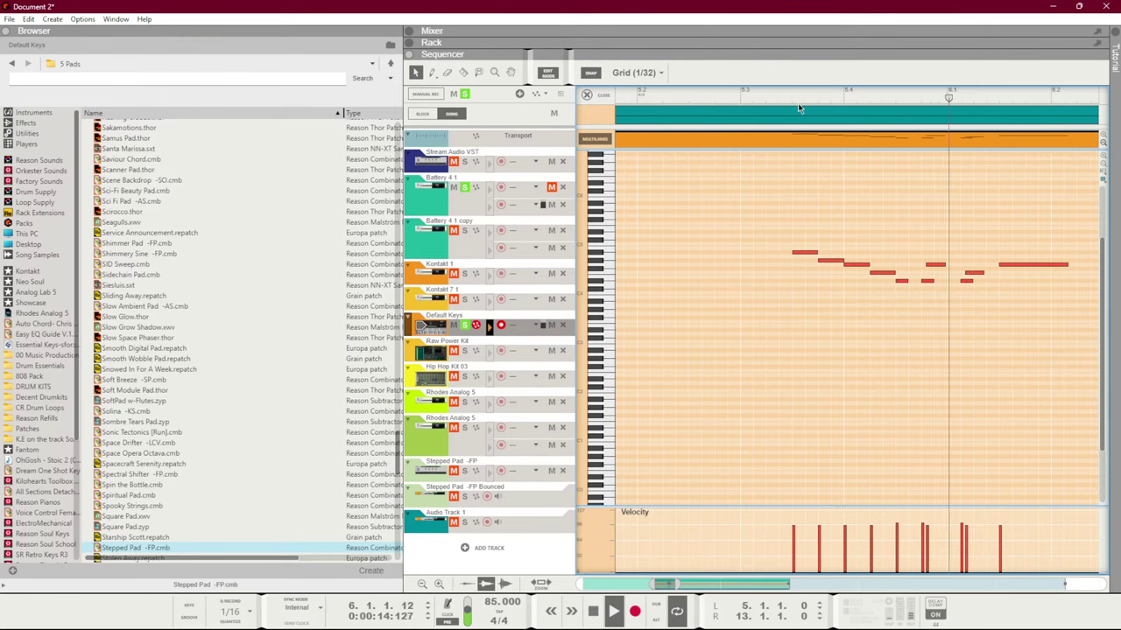
key("space")
Move the phrase's last notes, from the second D#4 onward, to start at 6.1.1.0 and play the phrase
left_click_drag(1072, 350, 918, 226)
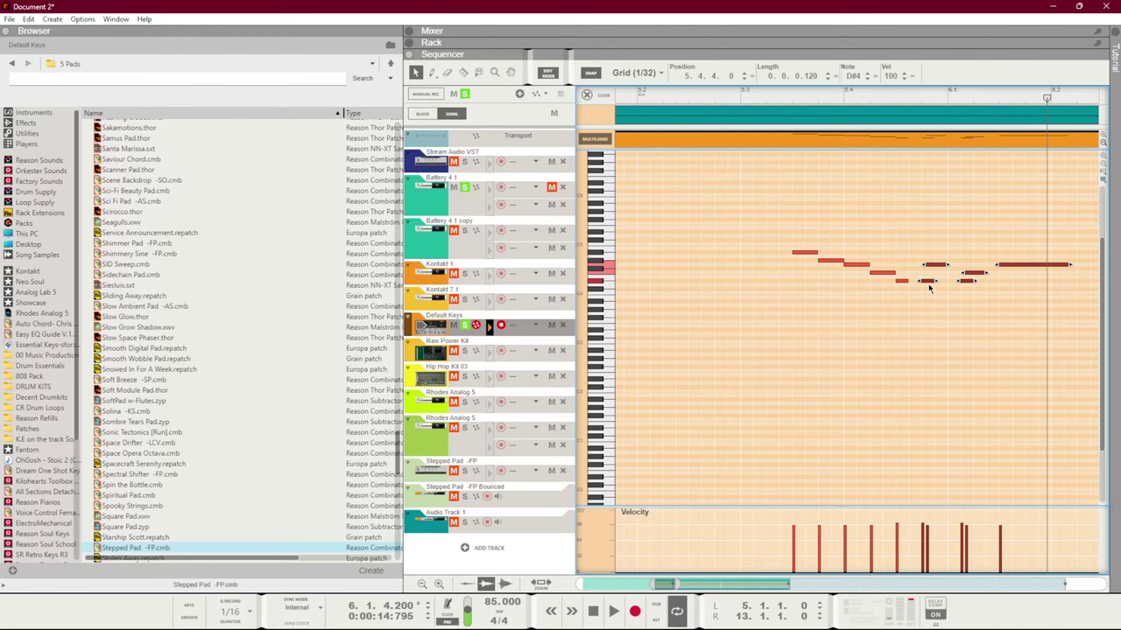
key("ctrl+Right")
key("ctrl+Right")
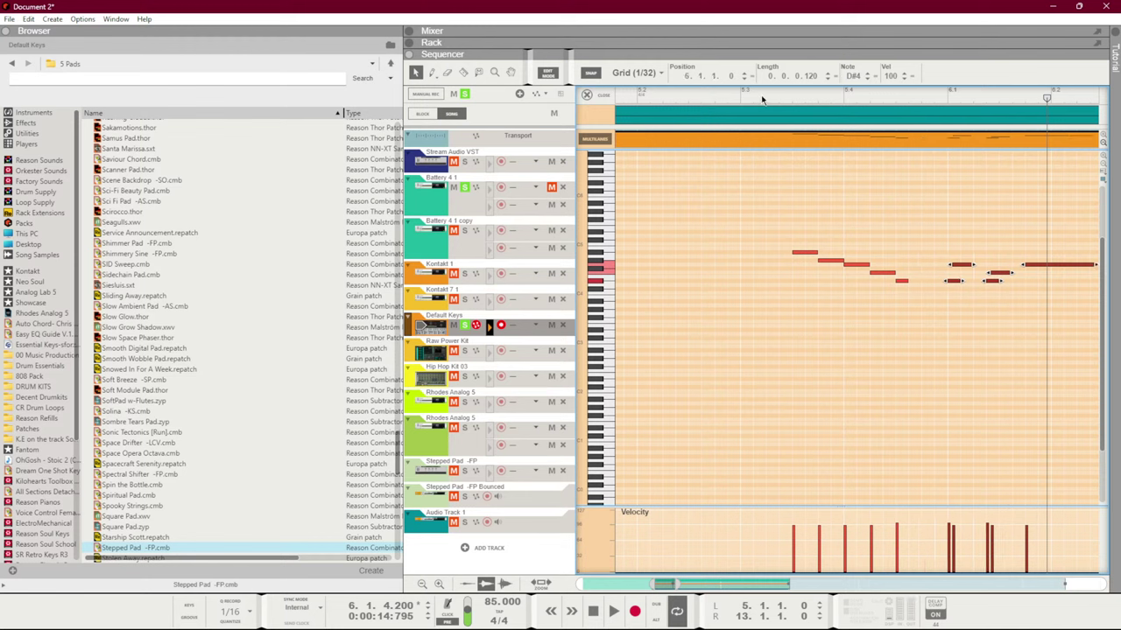
left_click(760, 97)
key("space")
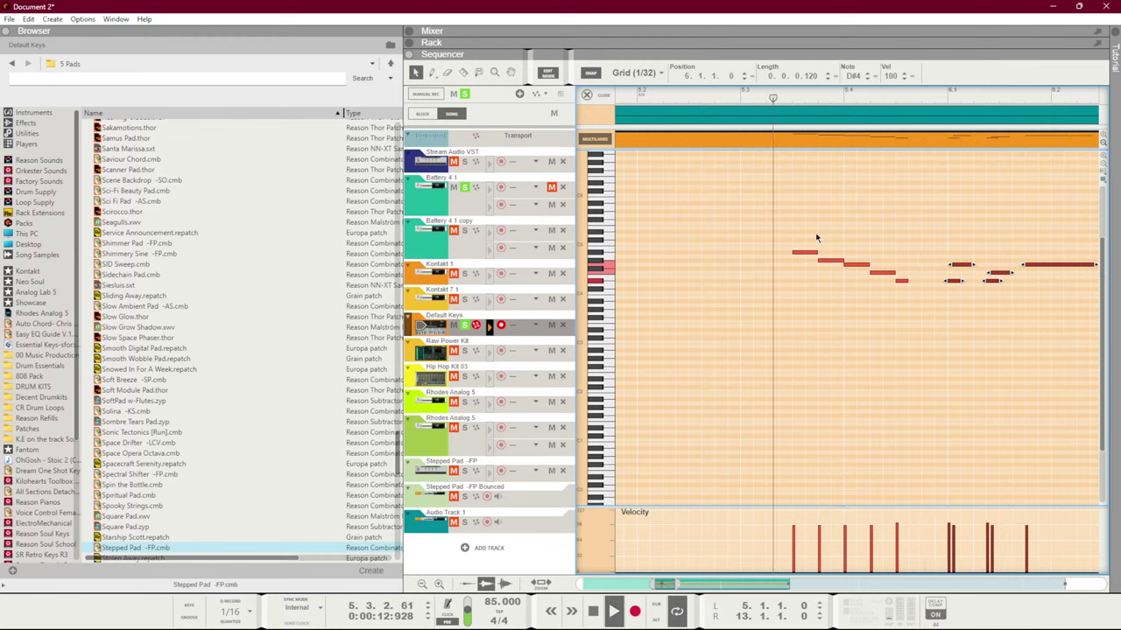
Lengthen the first D#4 note to 0.0.1.0, shift it up against the following notes, and play the phrase
left_click(912, 288)
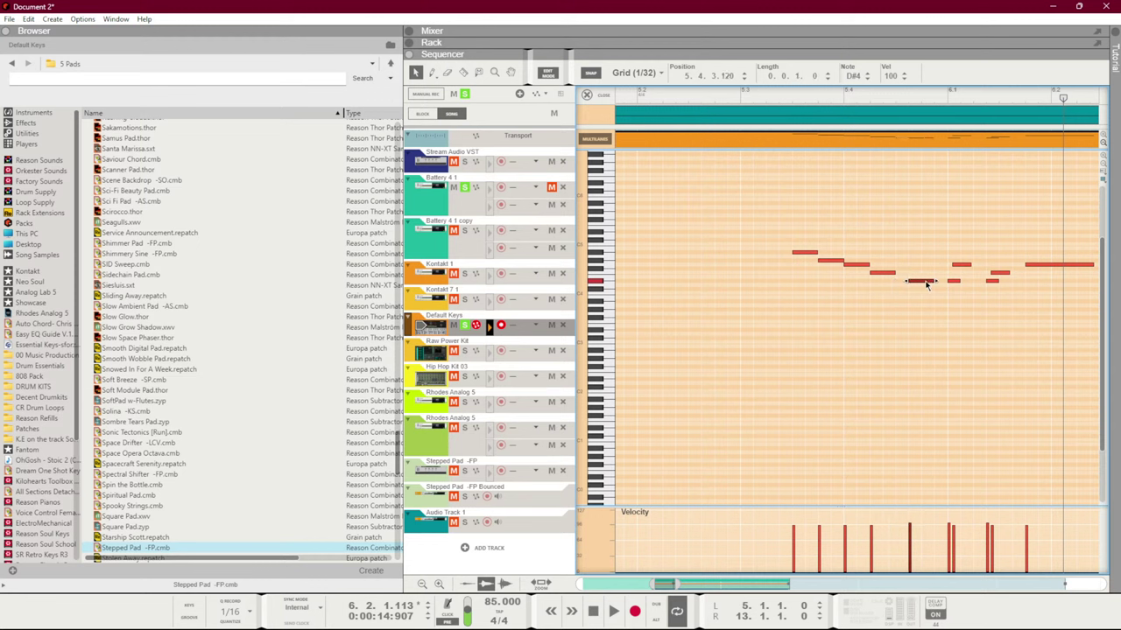
left_click(704, 98)
key("space")
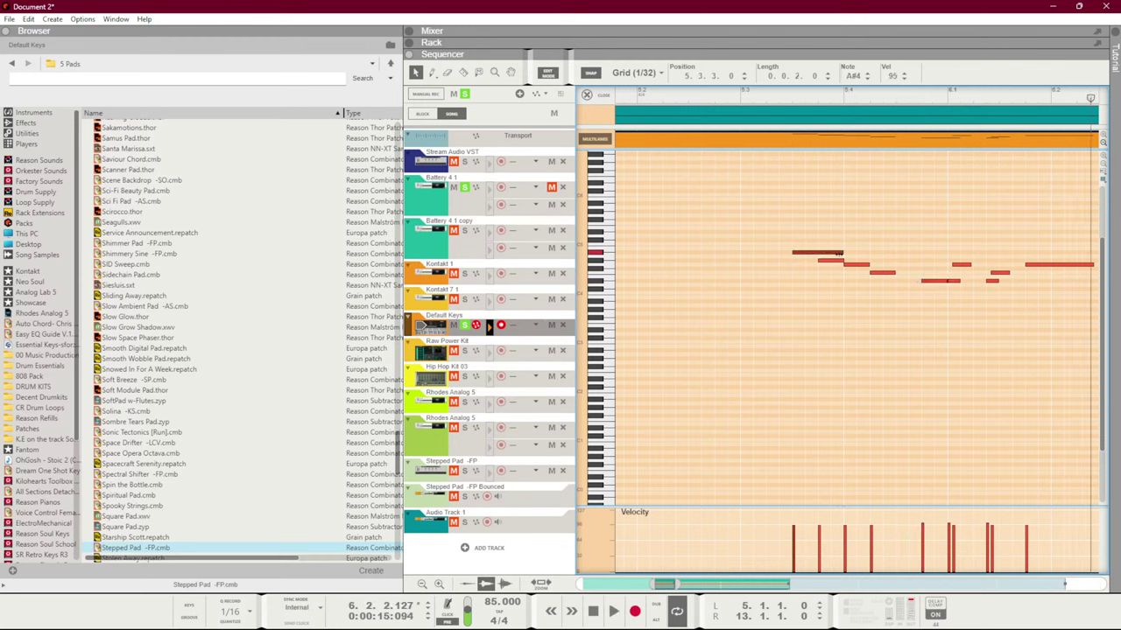
Lengthen the opening A#4 note to 0.0.2.0, move the next three notes to start at 5.4.1.0, and play the phrase
left_click_drag(823, 262, 849, 265)
left_click(754, 96)
key("space")
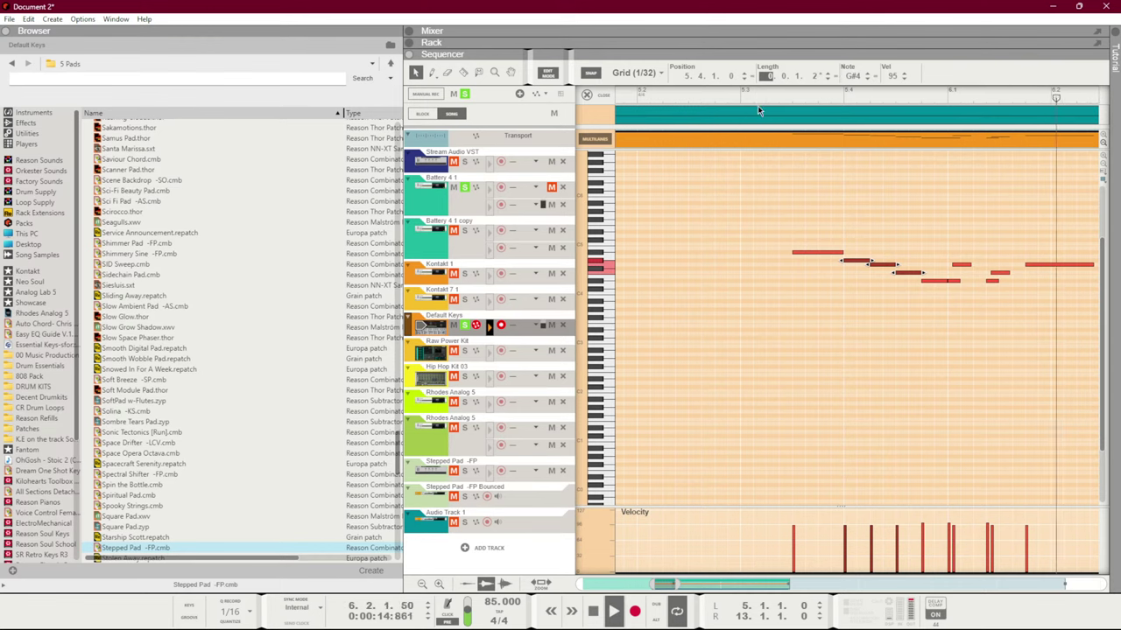
Select the whole first phrase, move it to start at 5.3.4.0, and play it with the drums
scroll(686, 338, "down", 3)
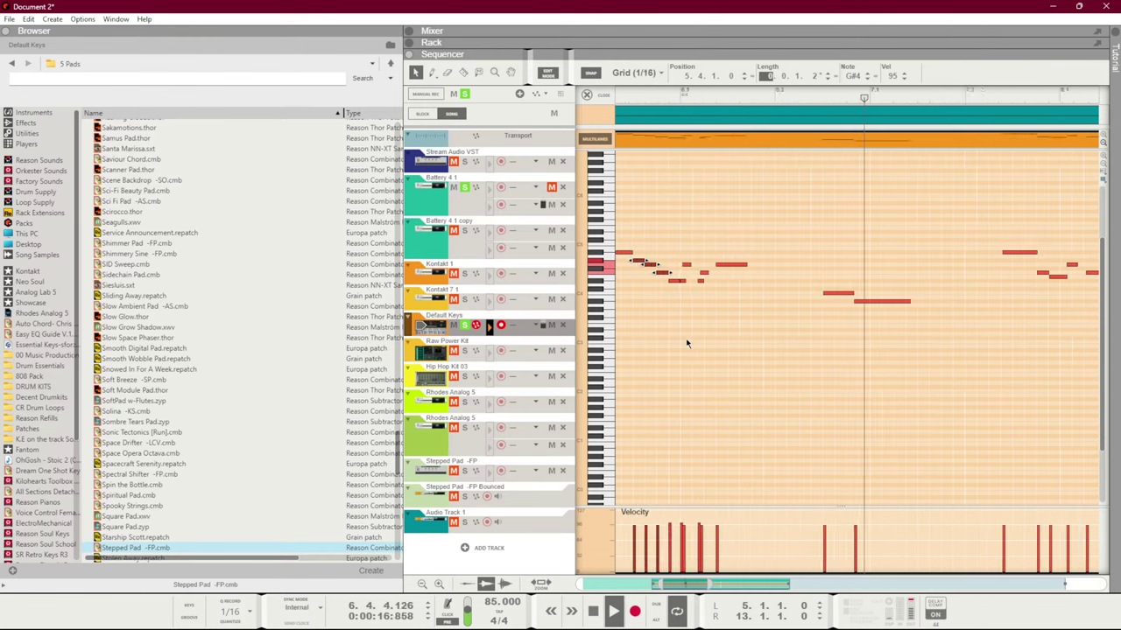
left_click_drag(731, 329, 383, 236)
key("space")
key("space")
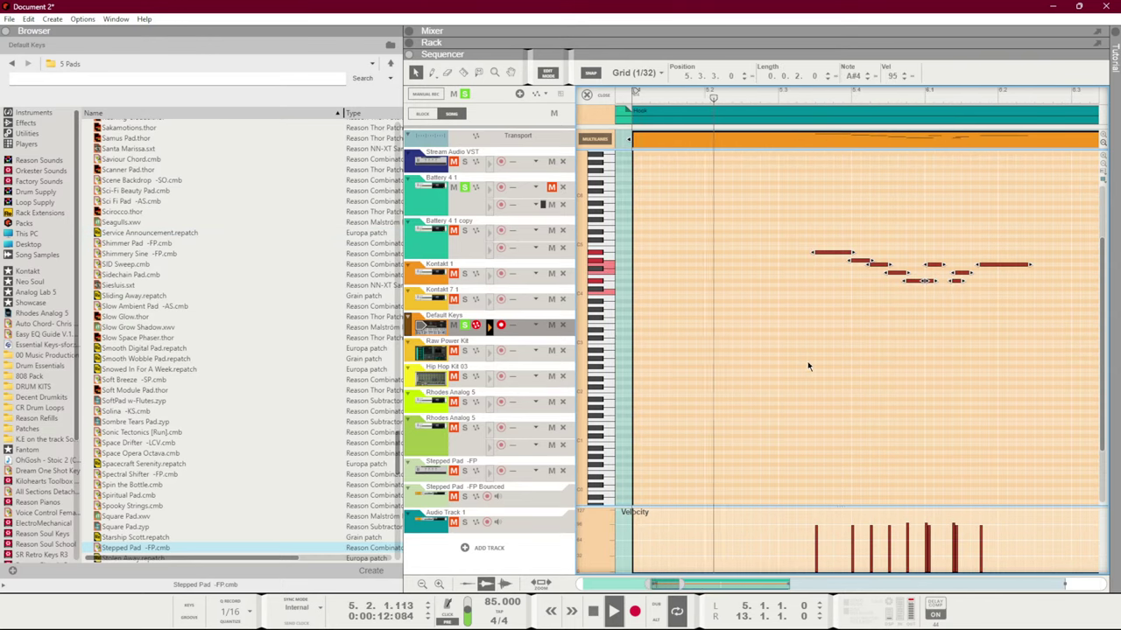
left_click(1006, 362)
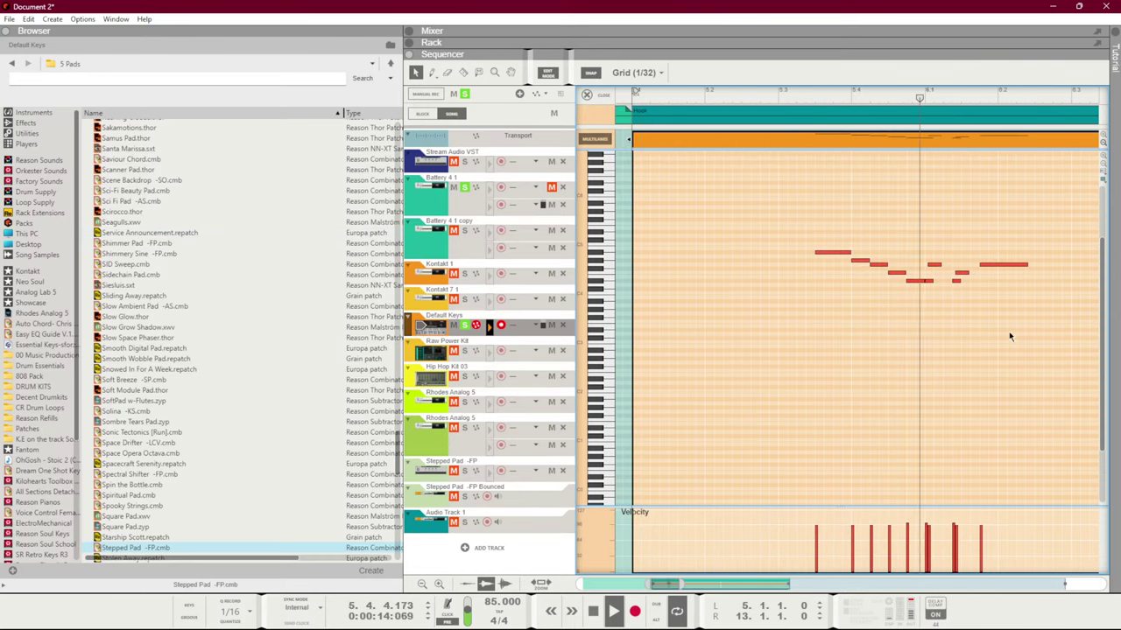
left_click_drag(1007, 335, 833, 255)
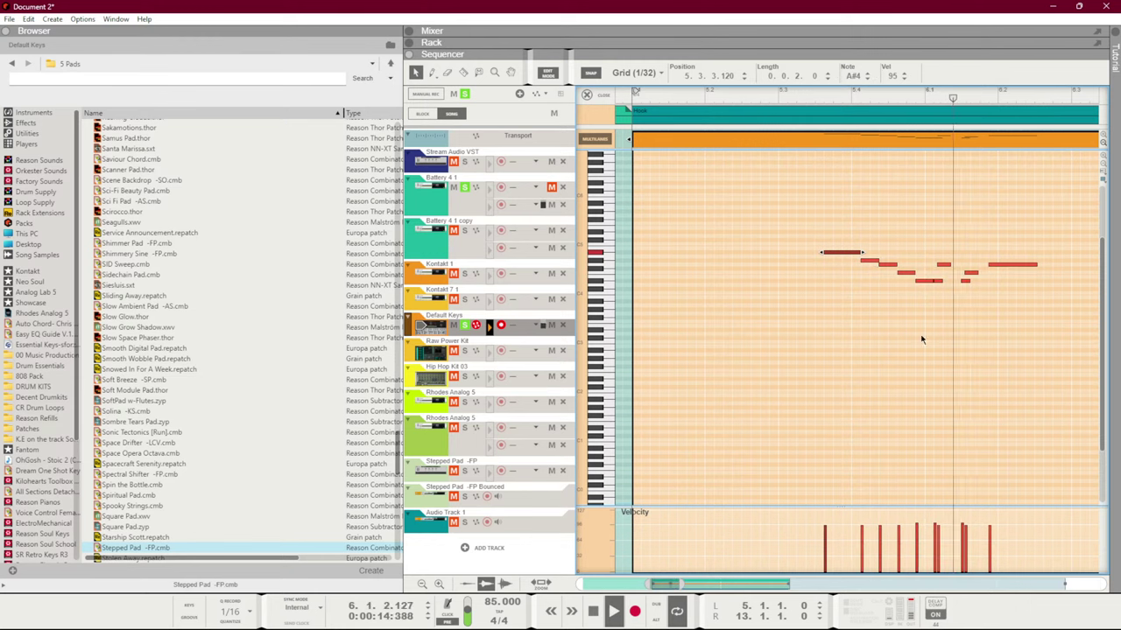
left_click_drag(836, 254, 842, 255)
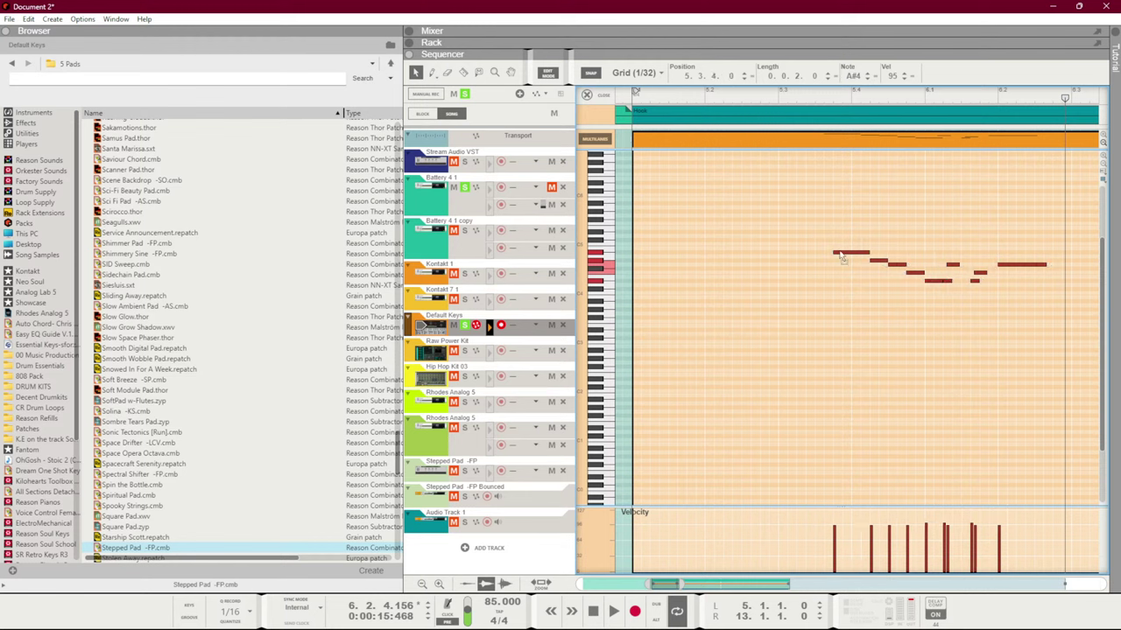
key("space")
key("space")
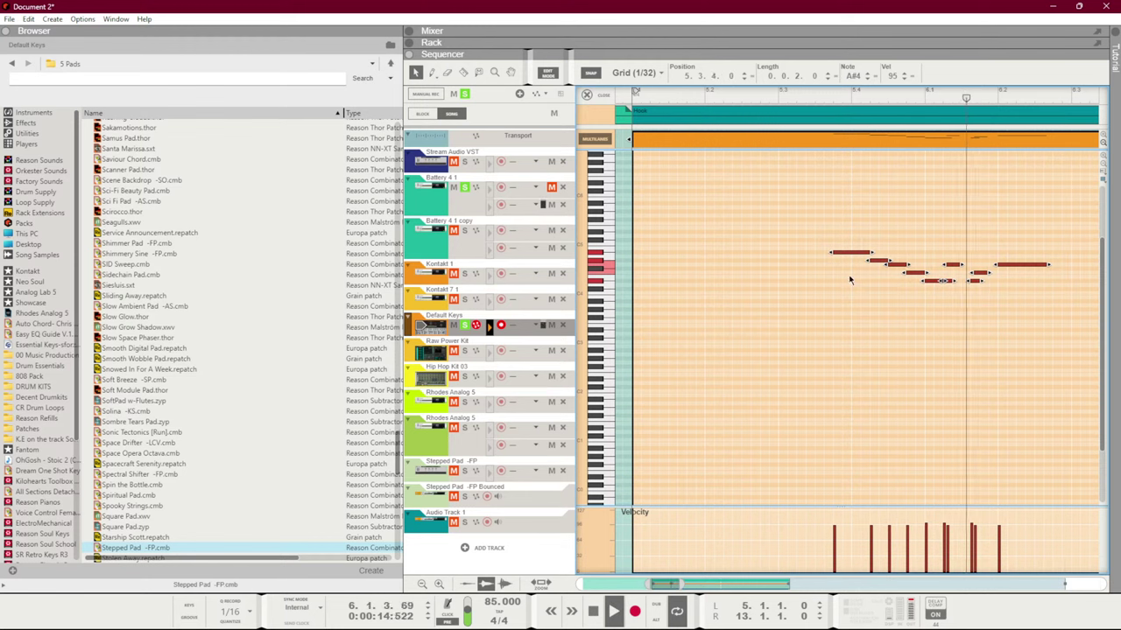
Shorten the opening A#4 note to 0.0.1.0, move the rest of the phrase to start at 5.4.1.0, and play it
left_click_drag(1040, 306, 938, 208)
key("space")
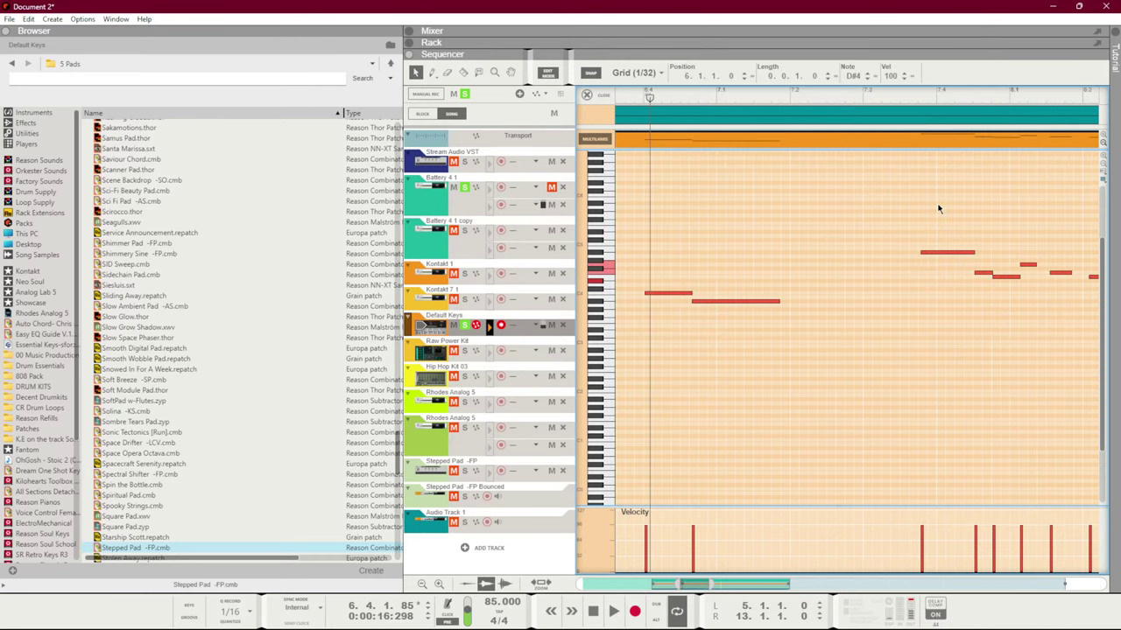
key("space")
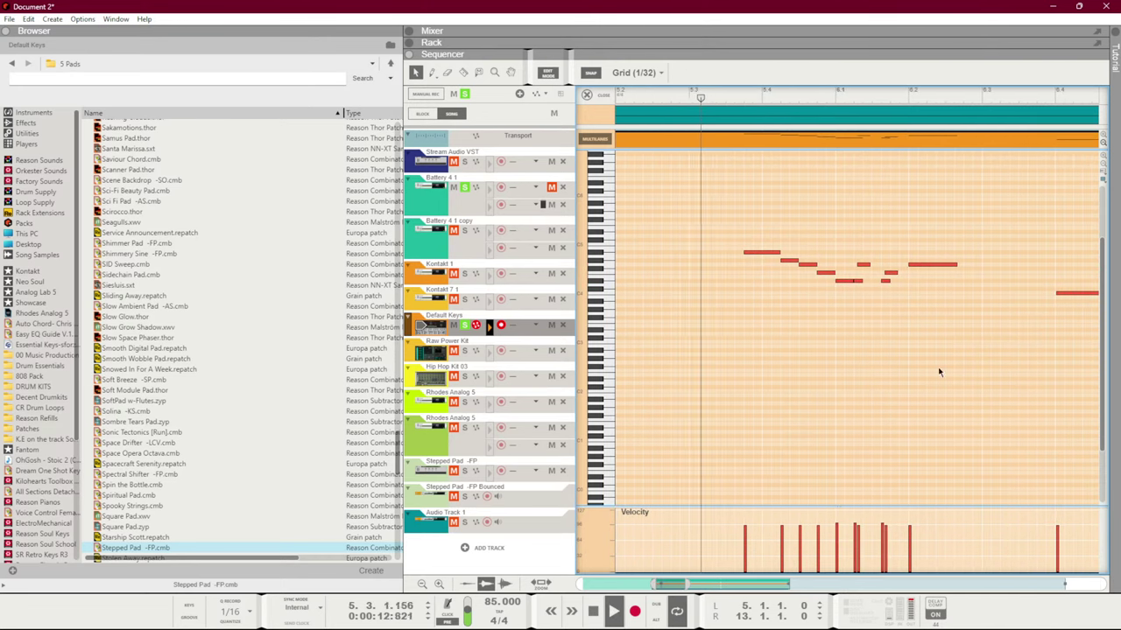
left_click(780, 254)
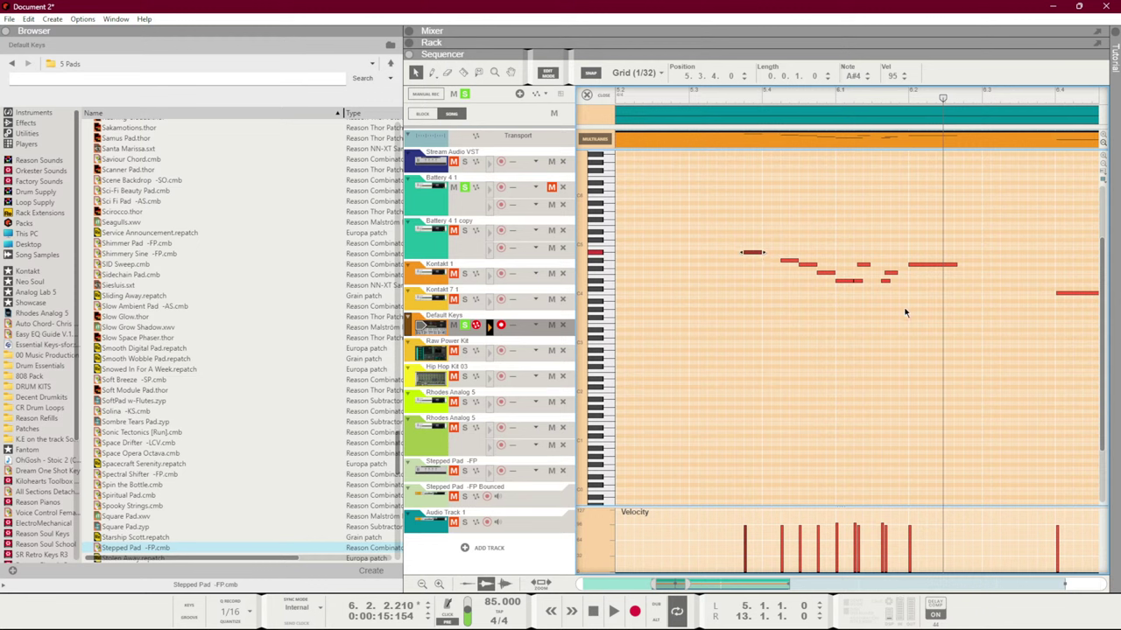
left_click_drag(785, 248, 770, 268)
left_click(670, 96)
key("space")
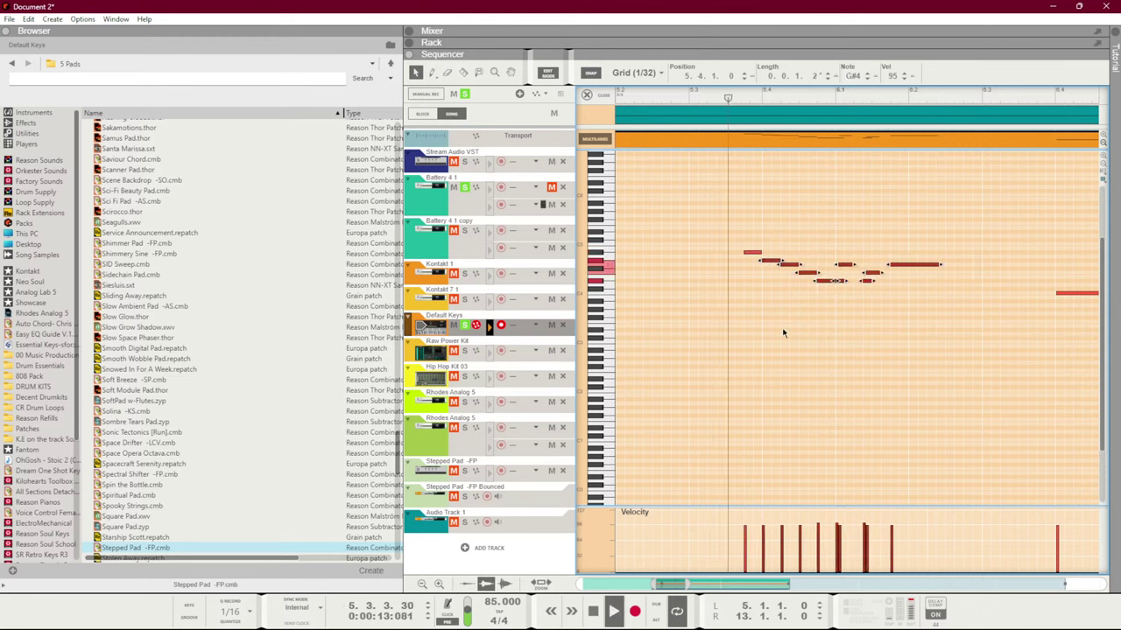
Move the last three notes of the phrase to start at 6.1.3.0 and play the phrase
left_click_drag(959, 326, 895, 275)
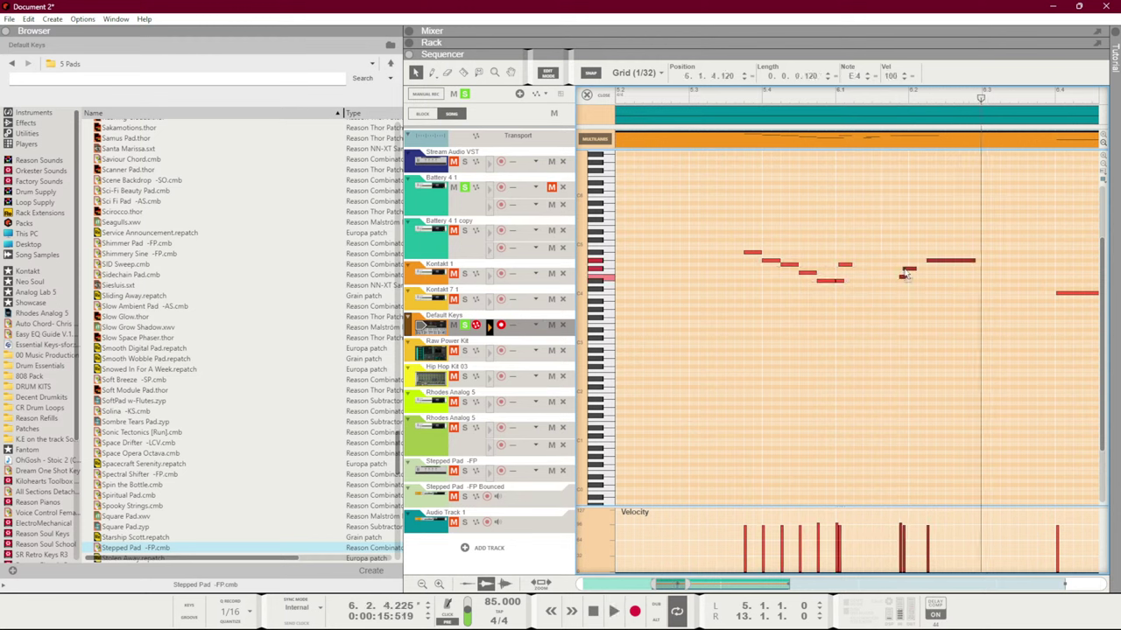
left_click(681, 98)
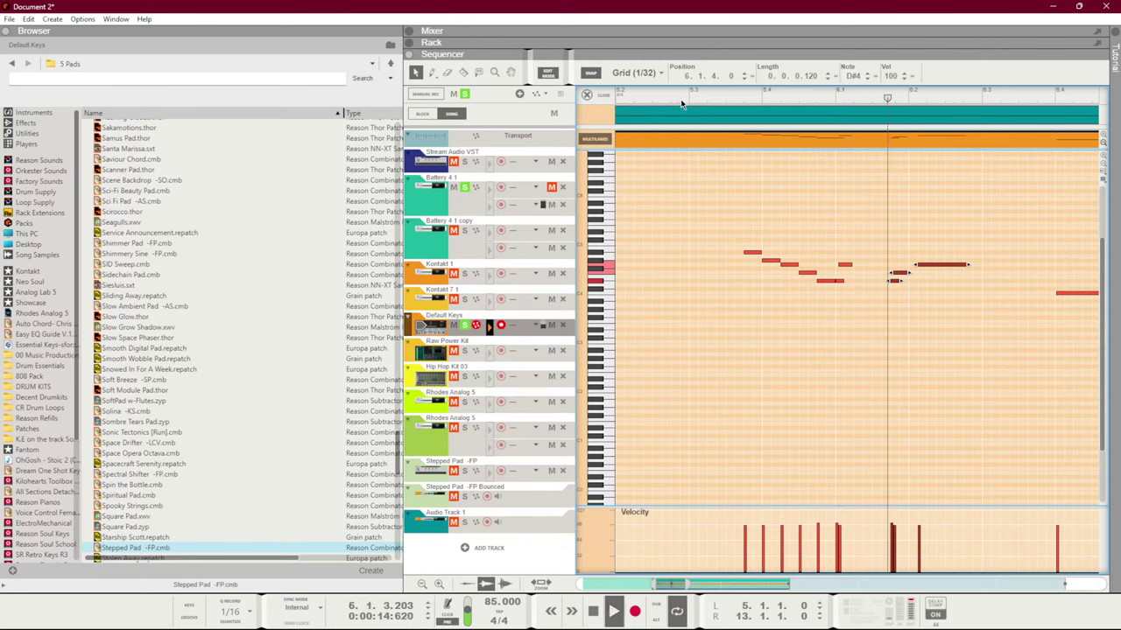
key("space")
left_click_drag(896, 277, 878, 280)
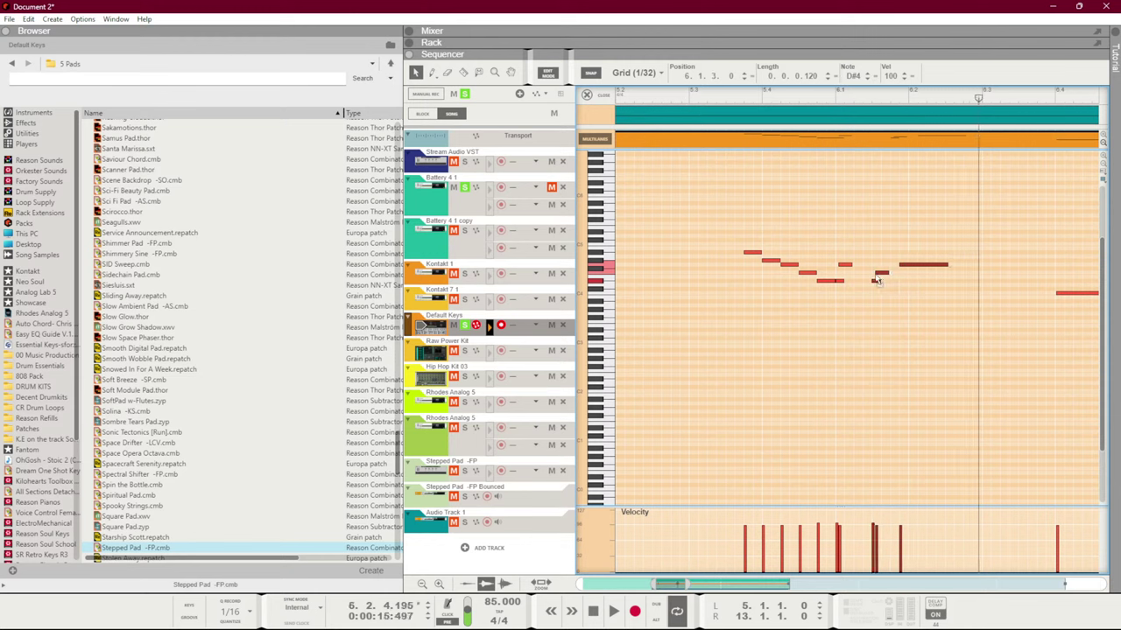
left_click(691, 98)
key("space")
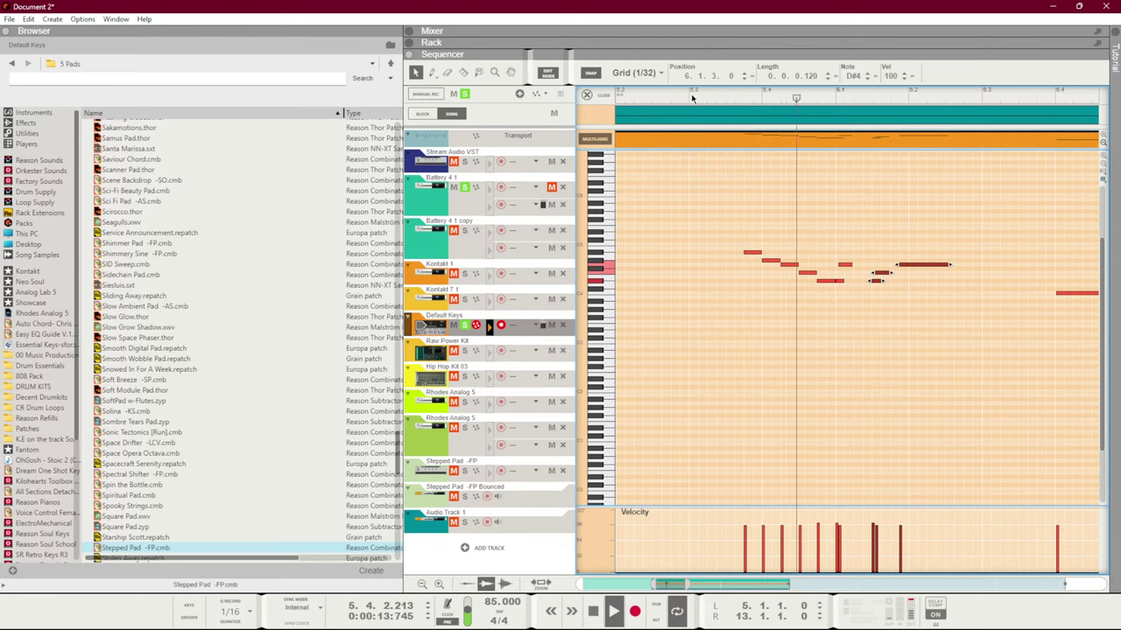
key("space")
Lower the long G4 note at the phrase's end to D#4, move it to 6.2.1.0, and play the phrase
left_click(910, 264)
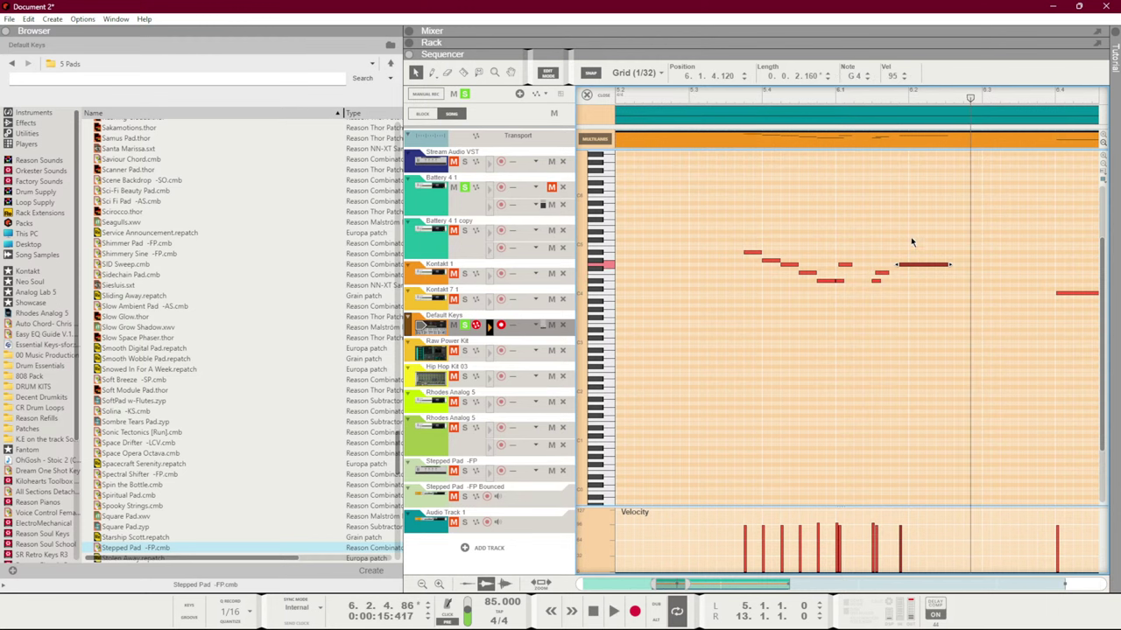
key("Down")
key("Down")
key("Down")
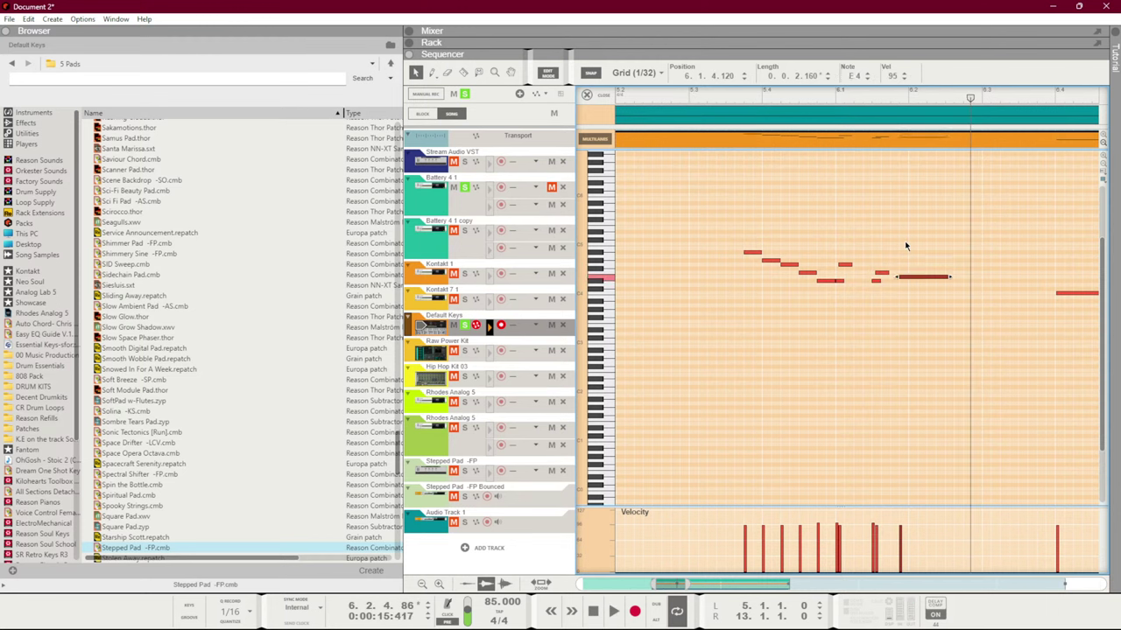
key("Down")
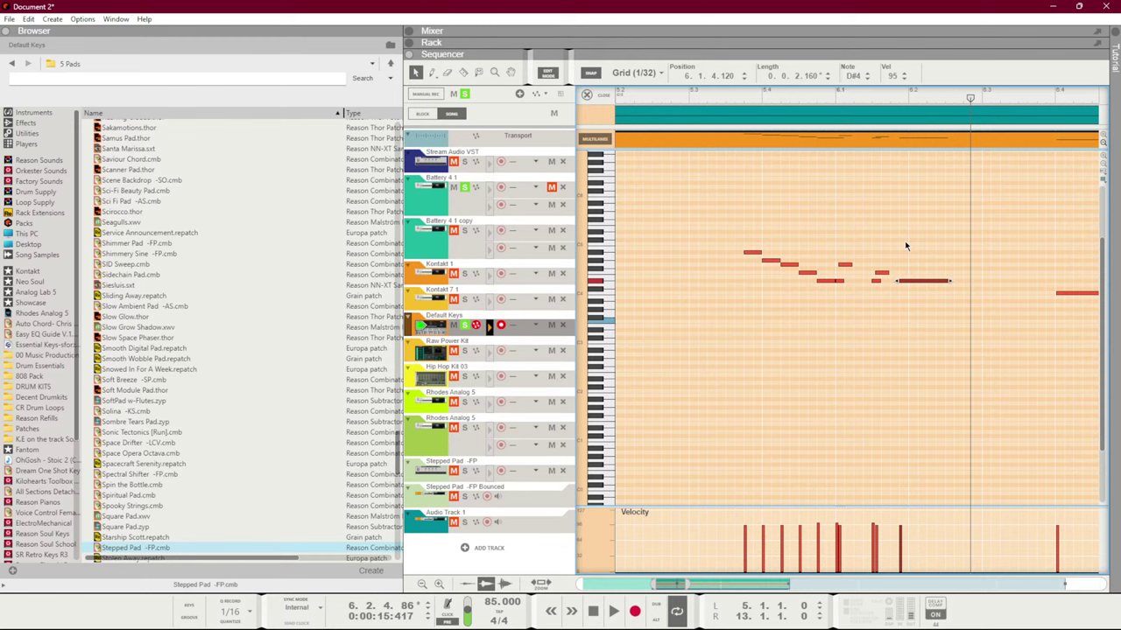
left_click(691, 98)
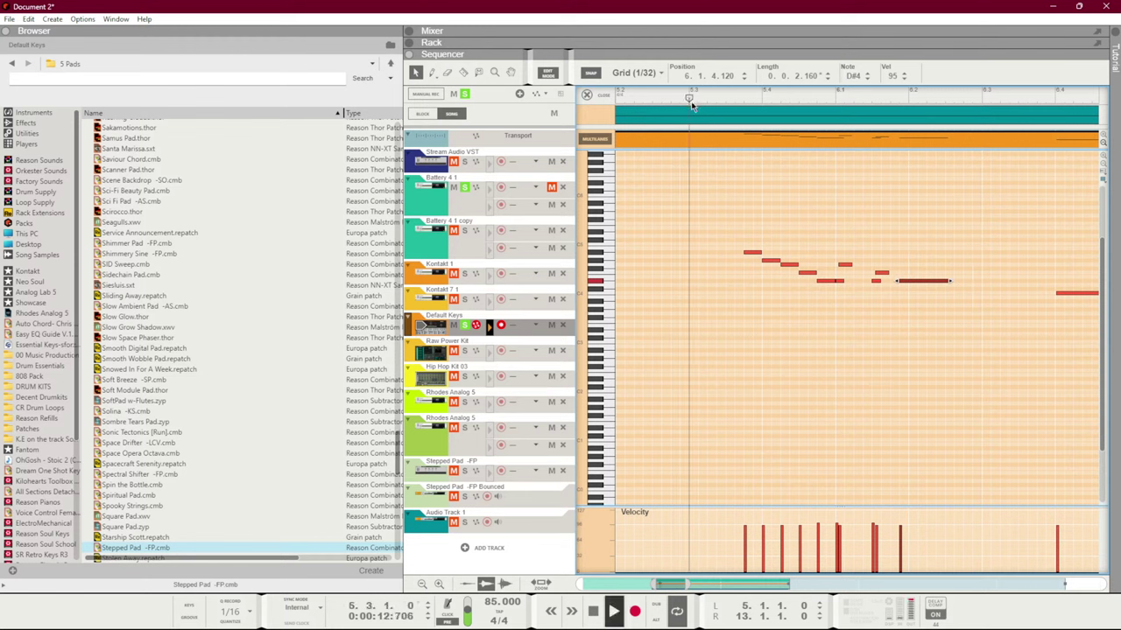
key("space")
key("Right")
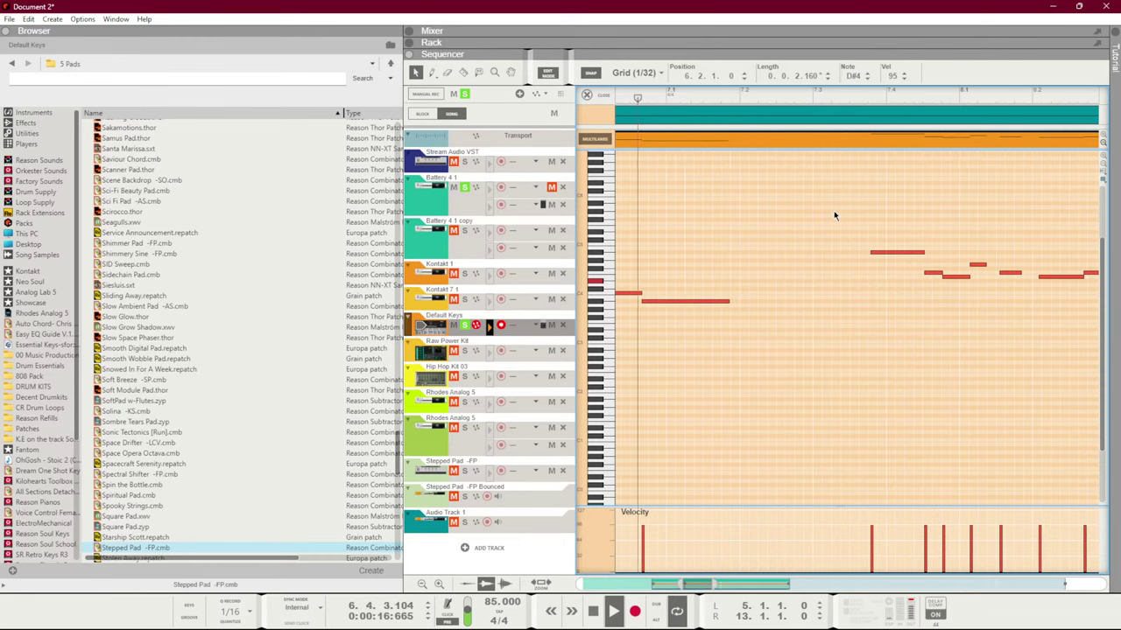
key("Left")
Select the two low notes after the phrase and move them to start at 6.3.1.14
scroll(832, 221, "down", 2)
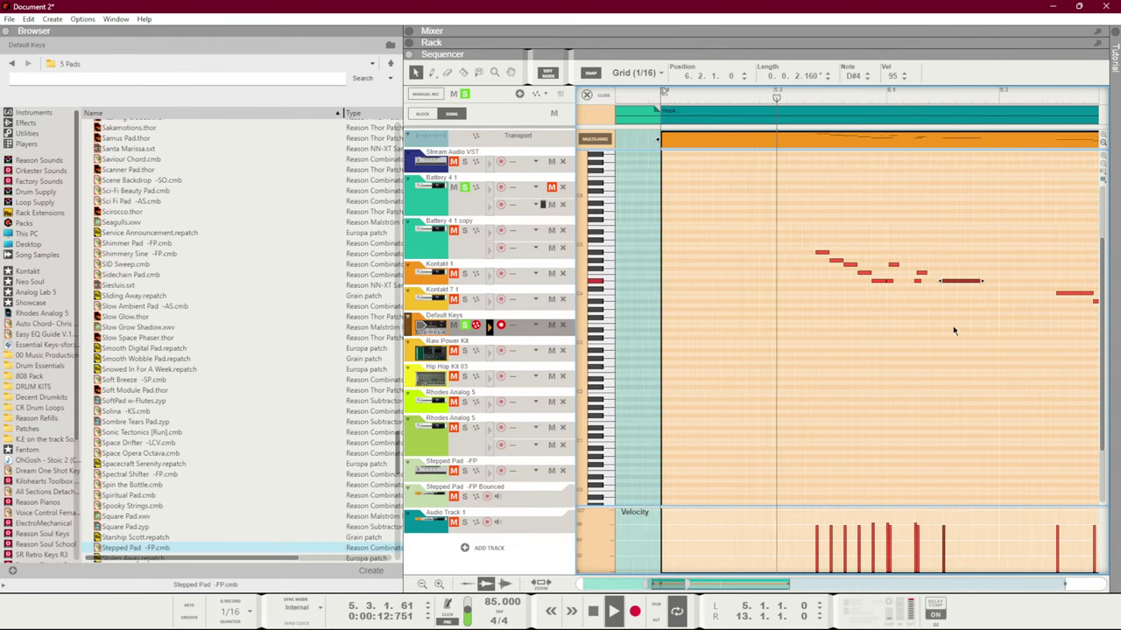
left_click_drag(1078, 312, 990, 301)
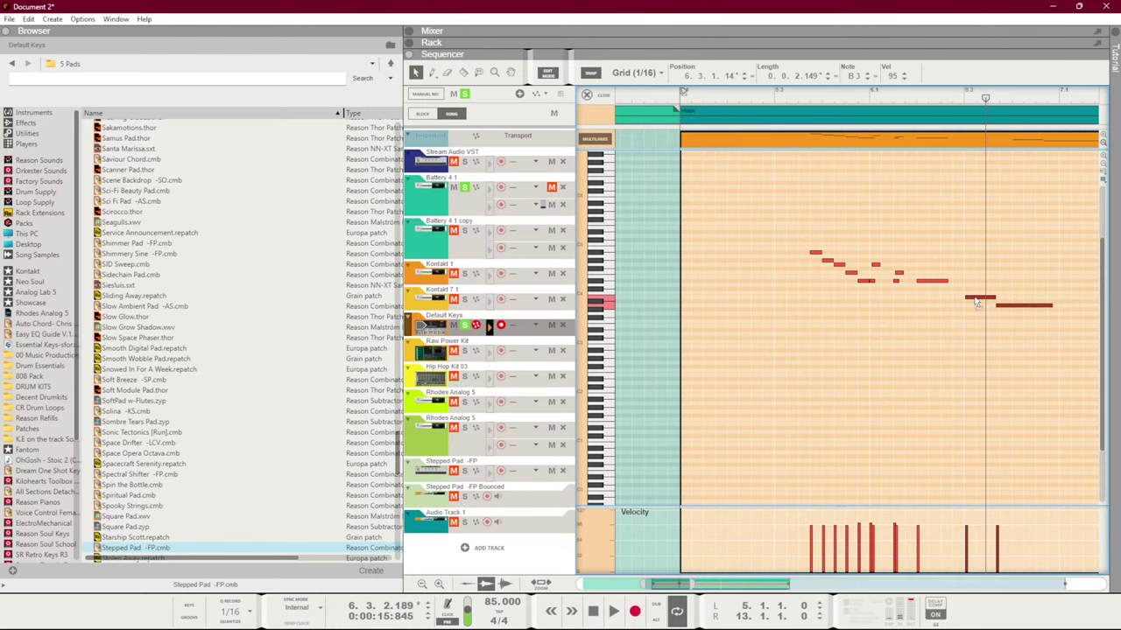
Leave the note editor, turn off solo on all tracks, and play the full arrangement
key("ctrl+e")
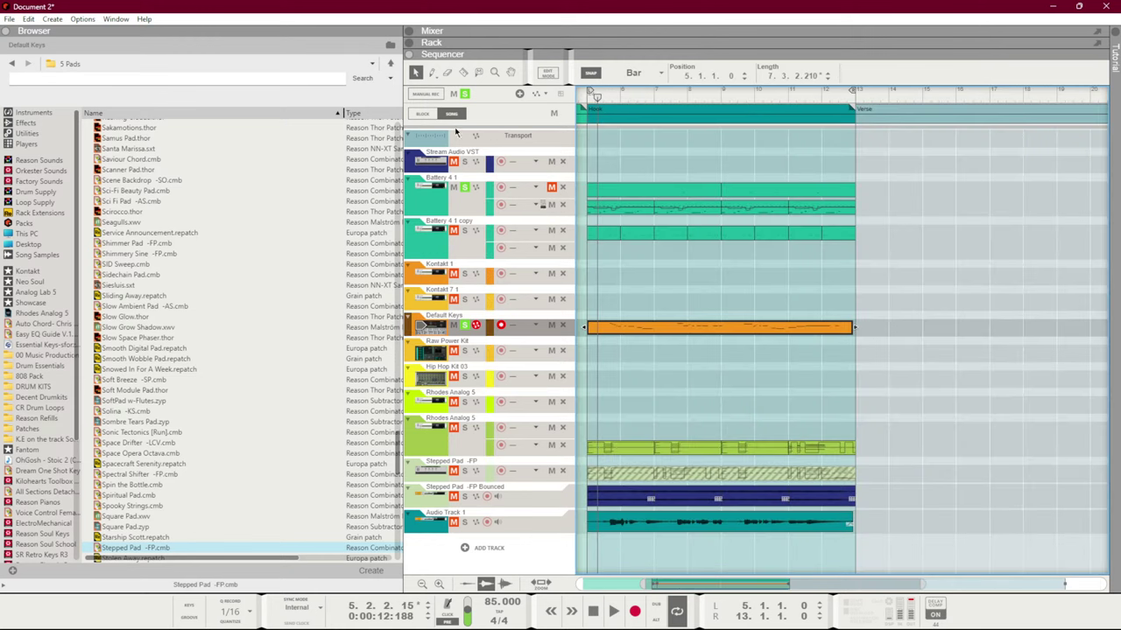
left_click(465, 94)
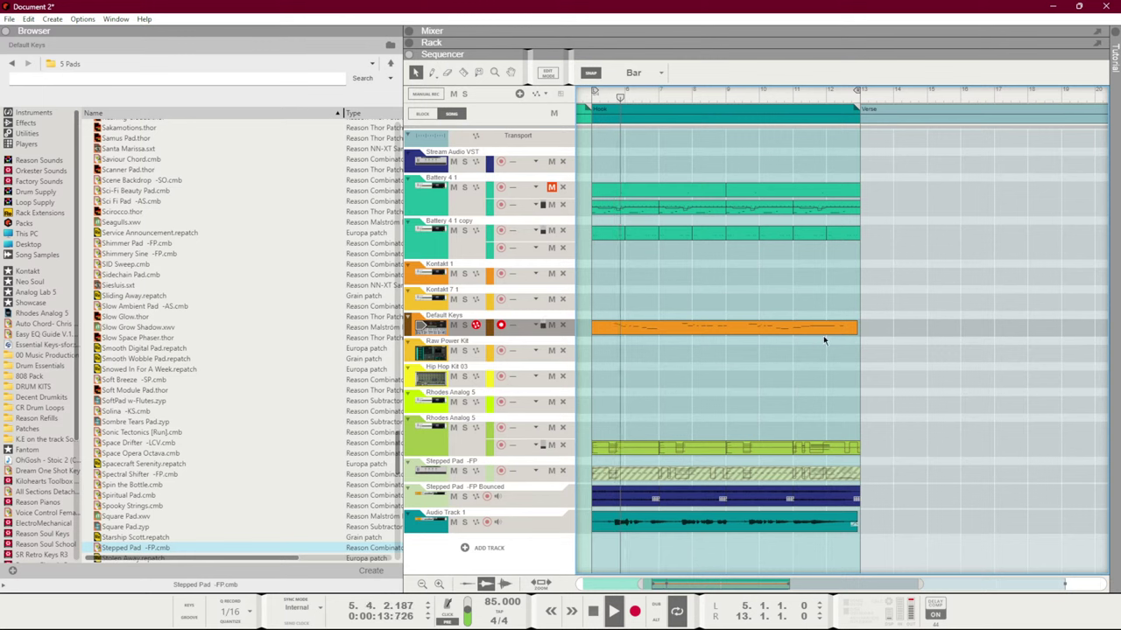
Shorten the Default Keys melody clip to three bars from 5.1.1.0
left_click_drag(855, 327, 691, 327)
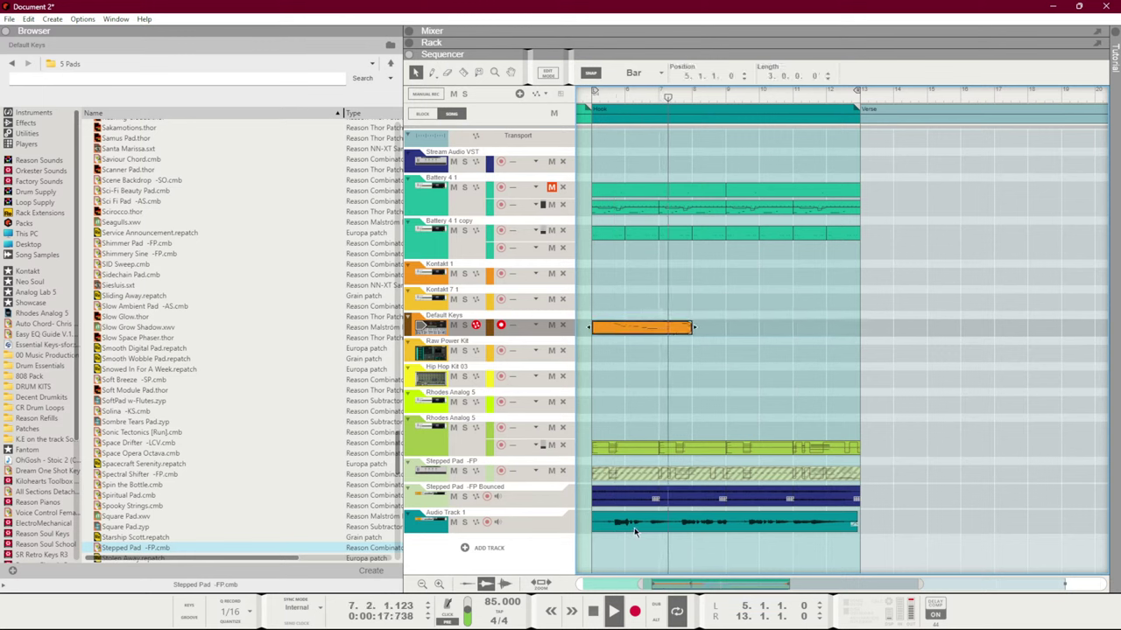
Mute Audio Track 1 and move its vocal clip to start at 14.1.1.0
left_click(636, 525)
left_click(453, 522)
left_click_drag(637, 526, 957, 534)
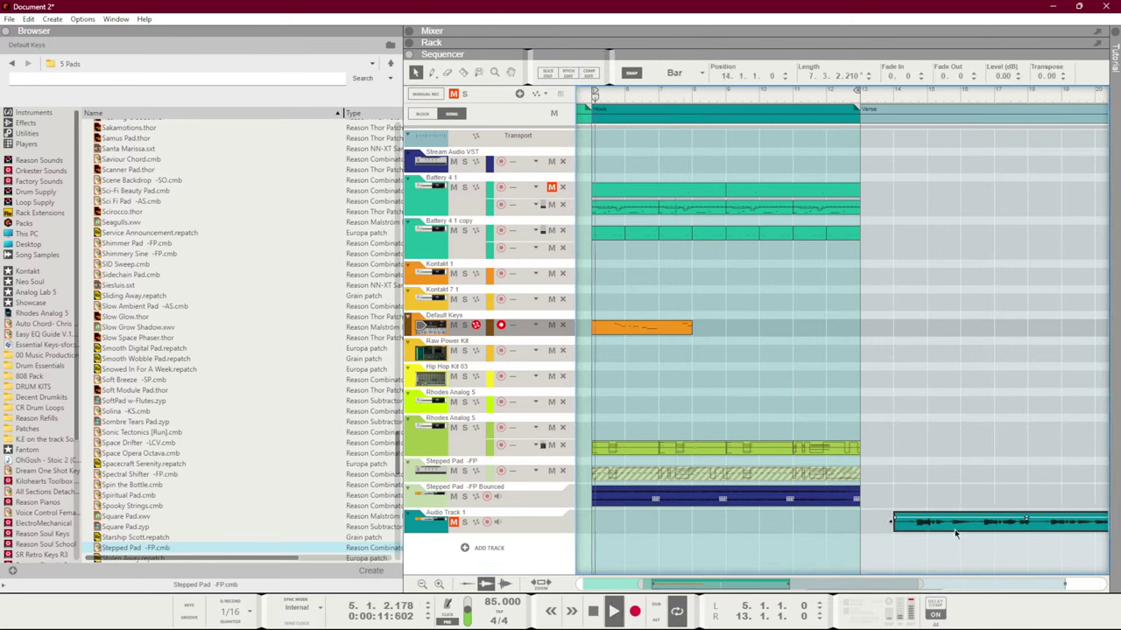
left_click(760, 309)
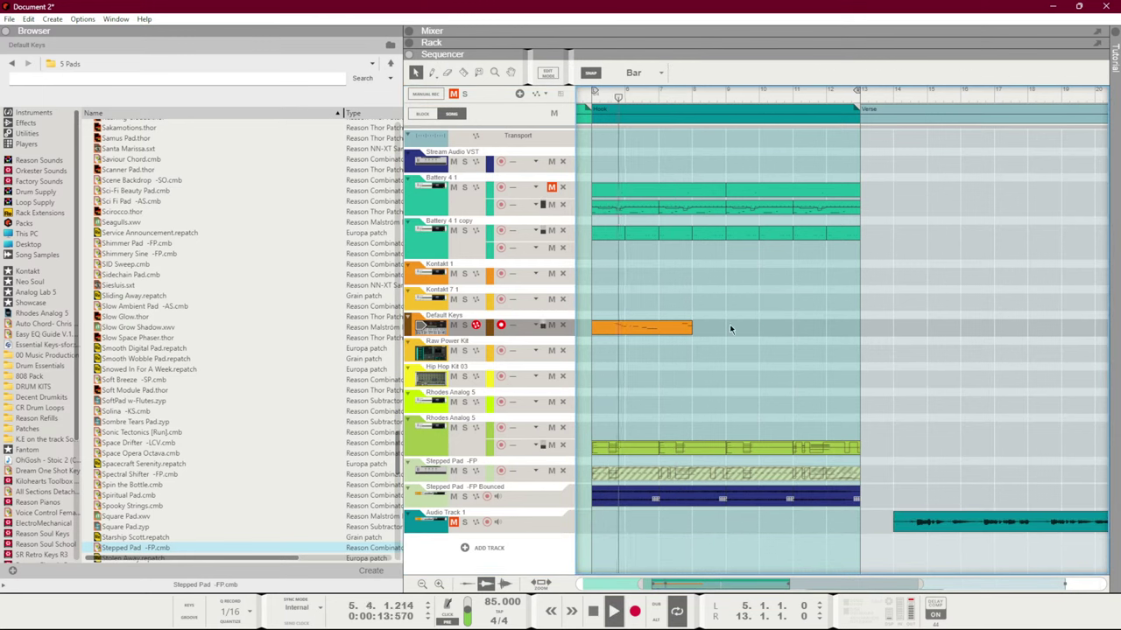
Trim the Default Keys clip to two bars and open a copy placed at bar 7 for note editing
left_click(675, 328)
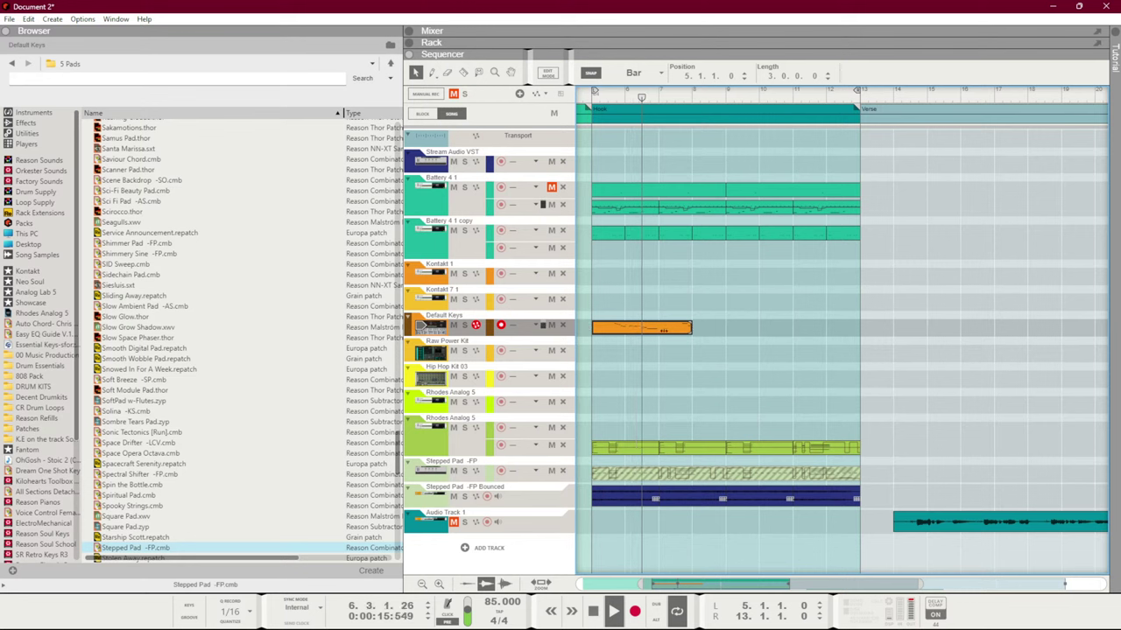
left_click_drag(690, 327, 736, 331)
double_click(686, 330)
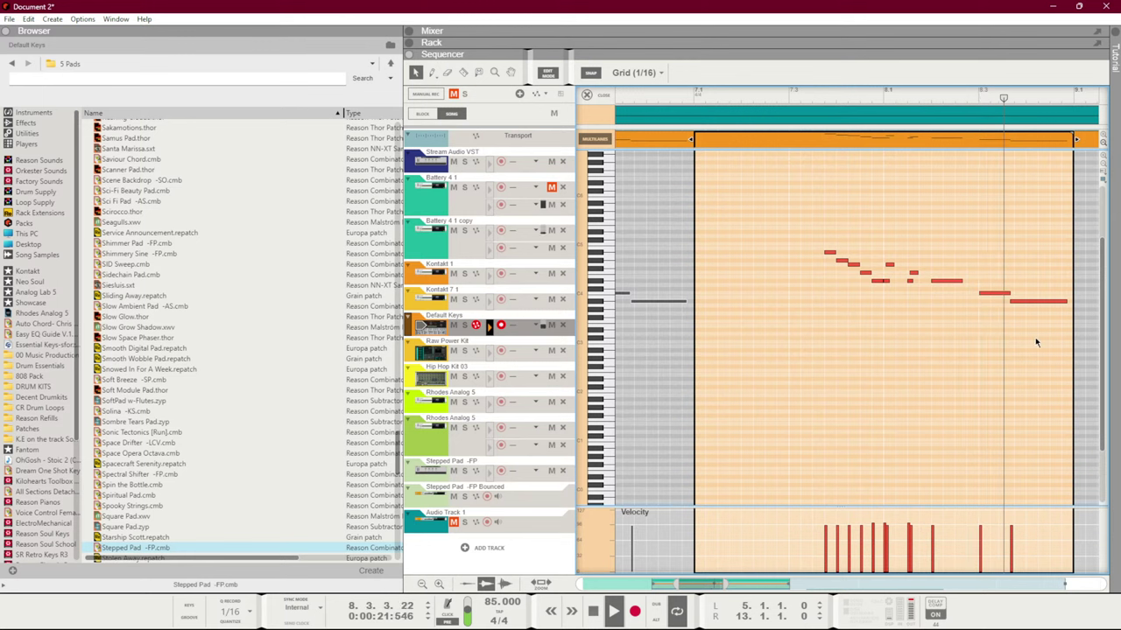
Apply Alter Notes at 50% to the copied clip's notes from 8.1.1.0 onward
left_click_drag(1047, 343, 972, 249)
left_click_drag(895, 227, 888, 225)
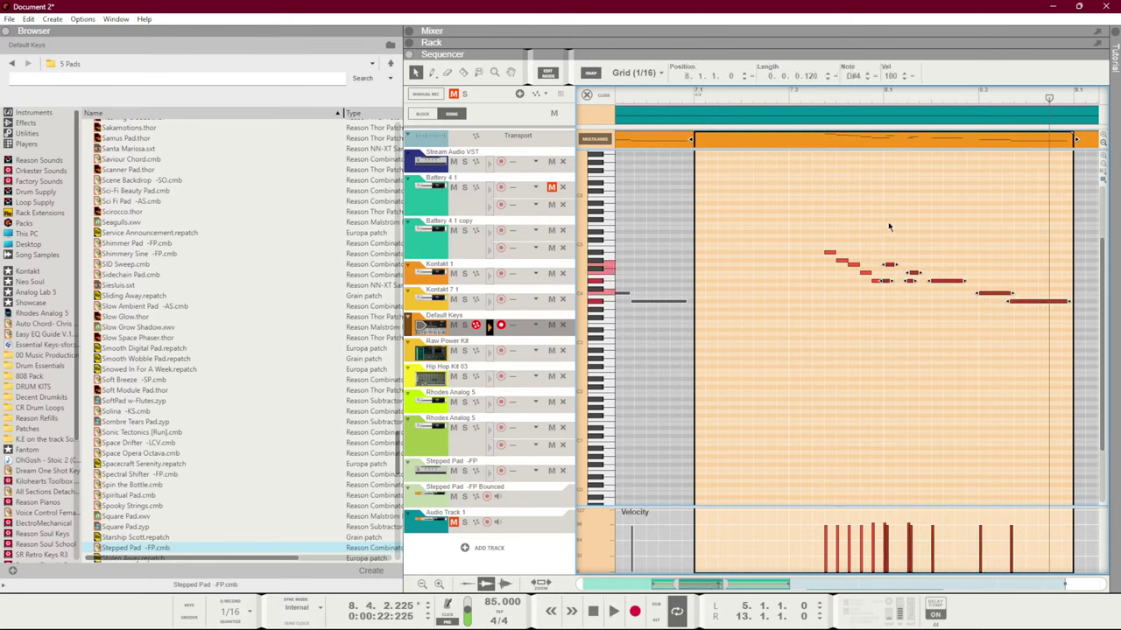
key("F8")
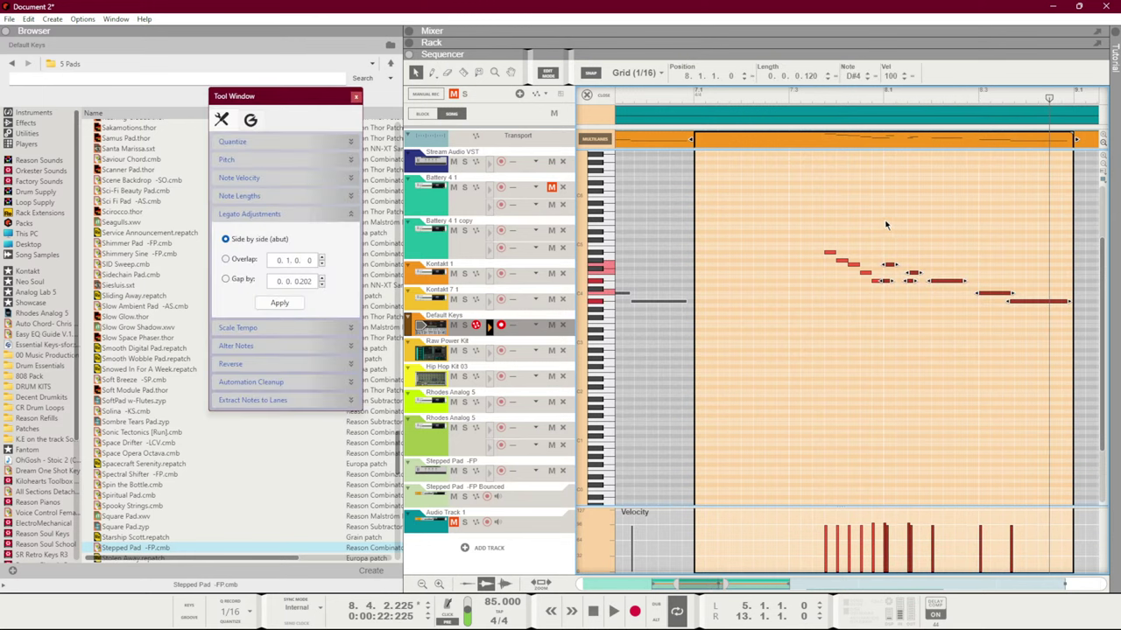
left_click(256, 215)
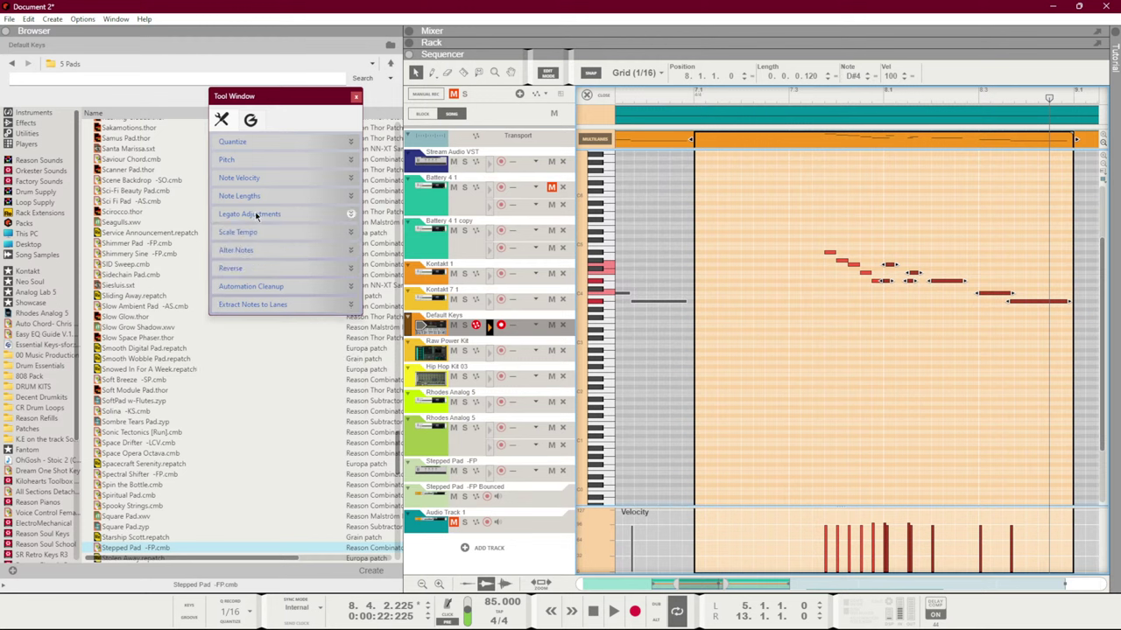
left_click(271, 251)
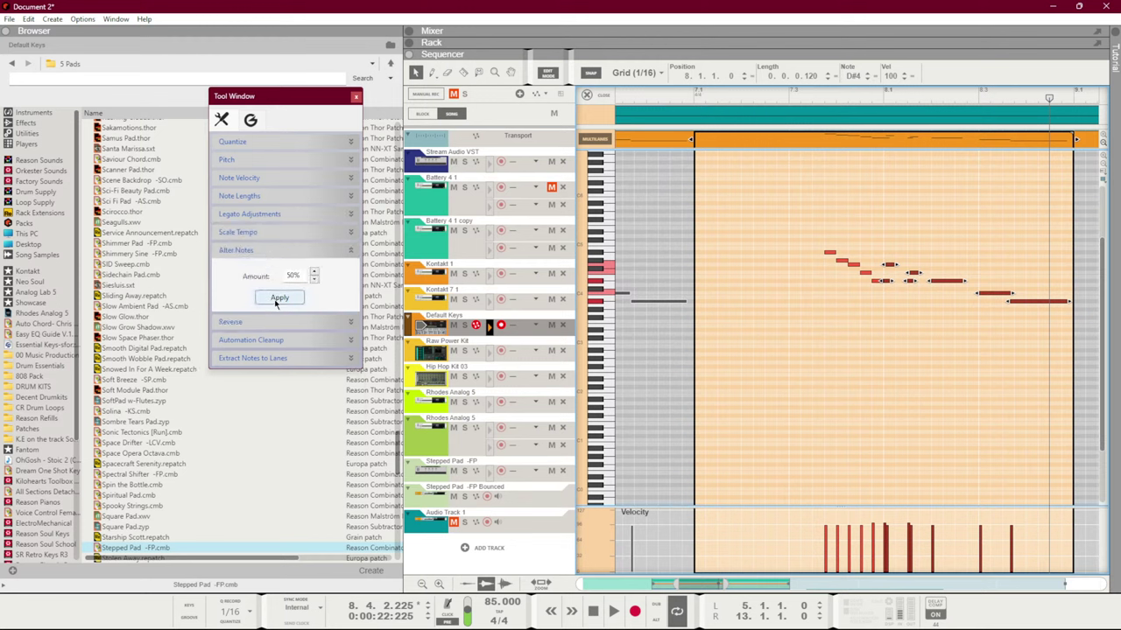
left_click(279, 298)
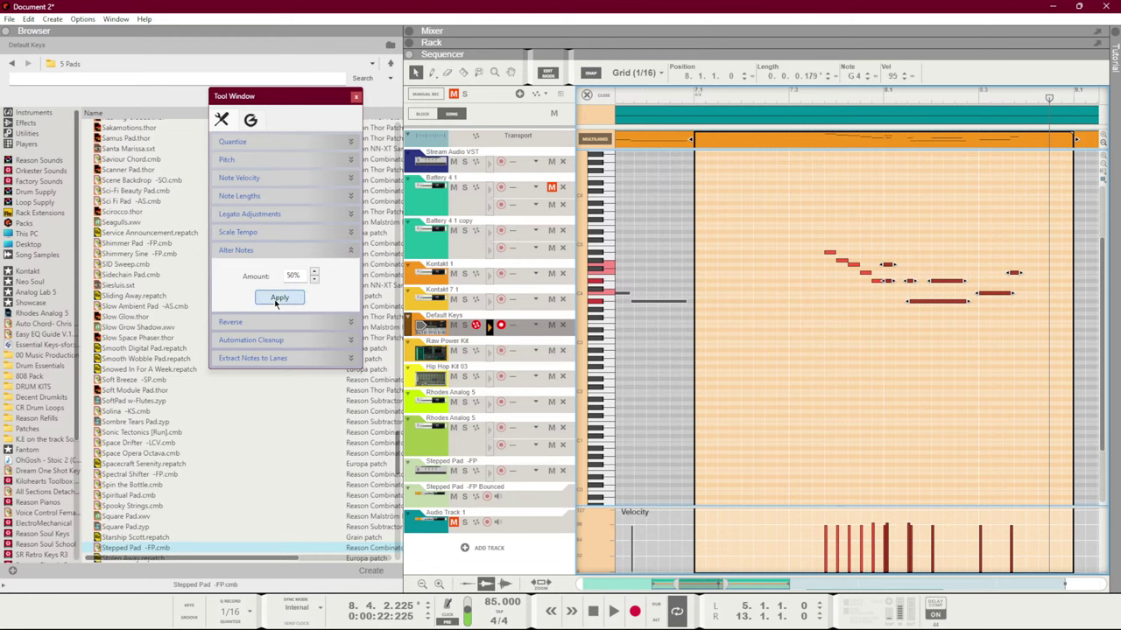
Play the altered phrase from 7.3.2.0 and lengthen its last F4 note to the end of the clip
left_click(799, 94)
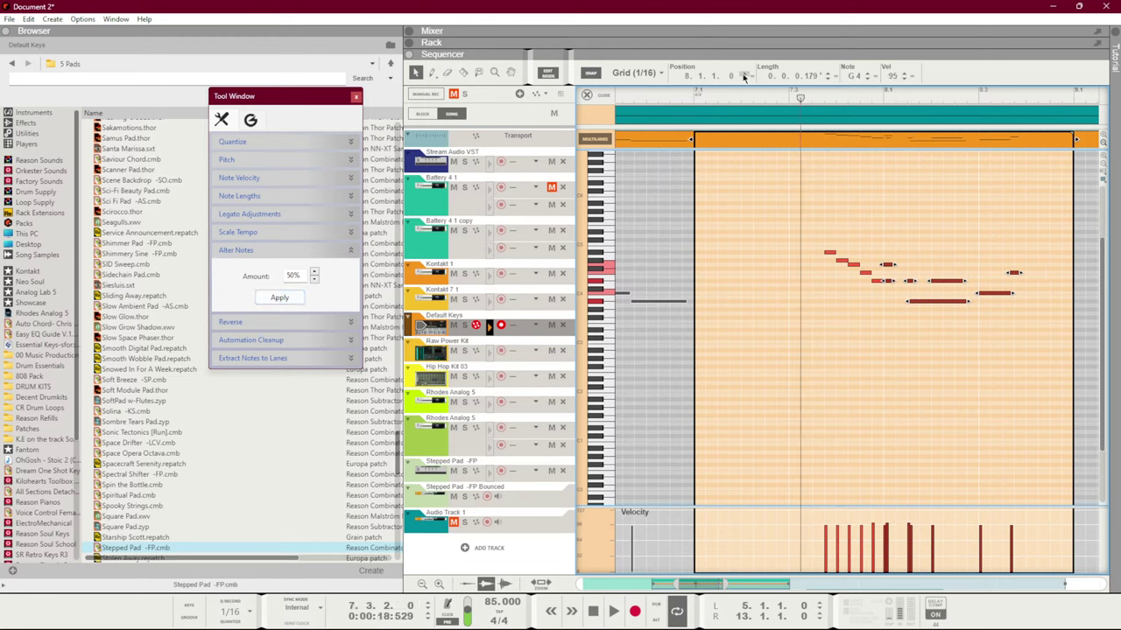
key("space")
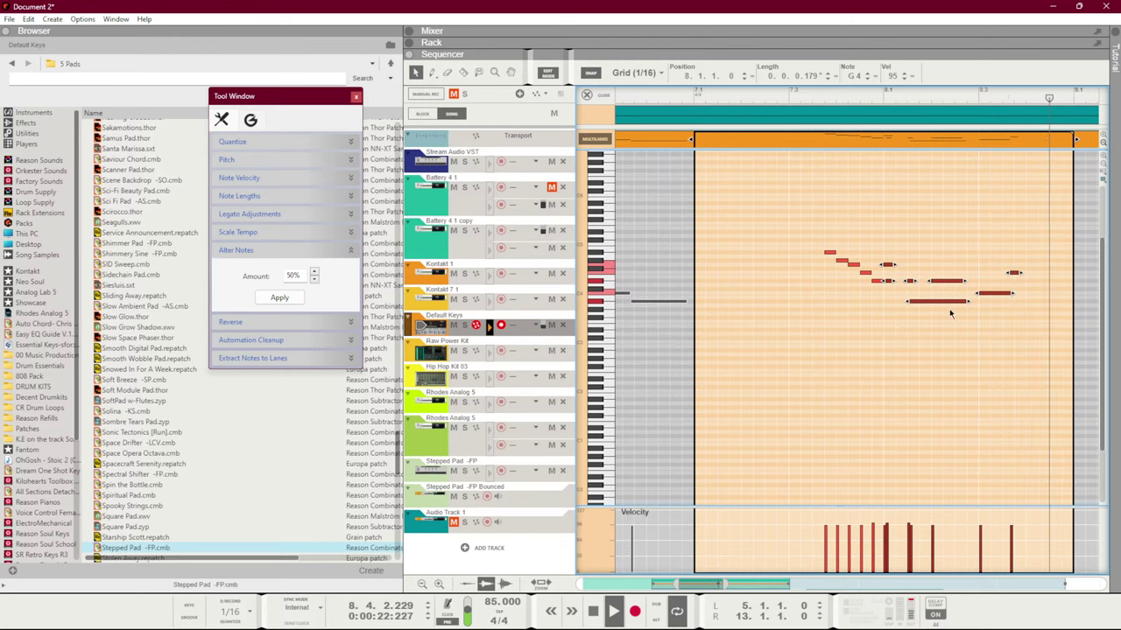
left_click(1018, 281)
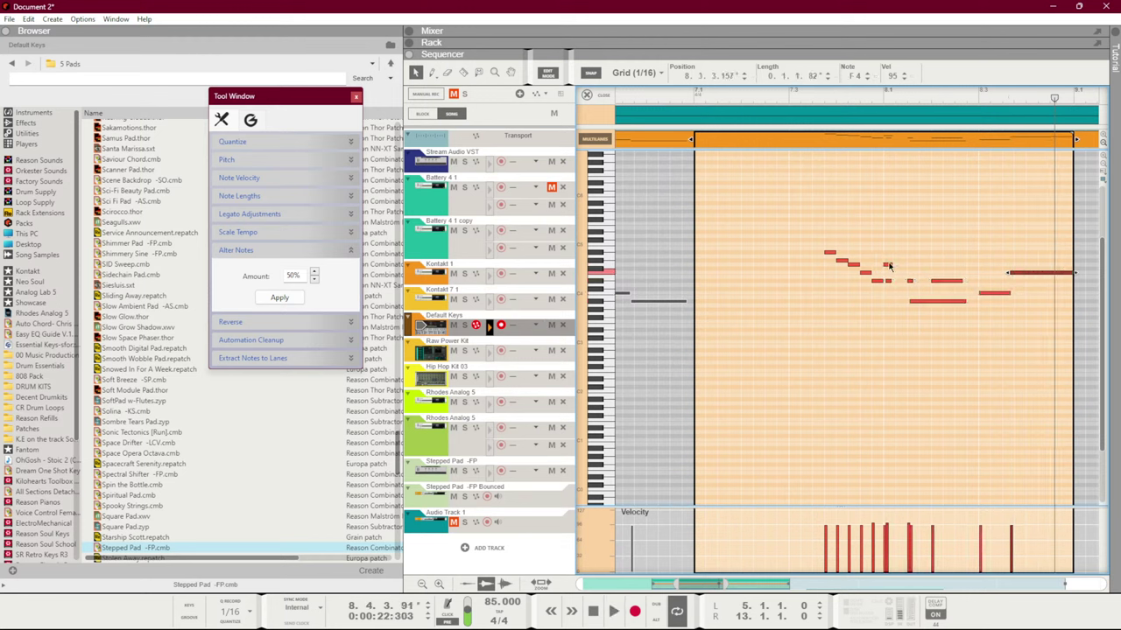
Apply Alter Notes at 50% twice to the first five notes from 7.3.4.0, playing the phrase after each pass
left_click_drag(883, 299, 821, 239)
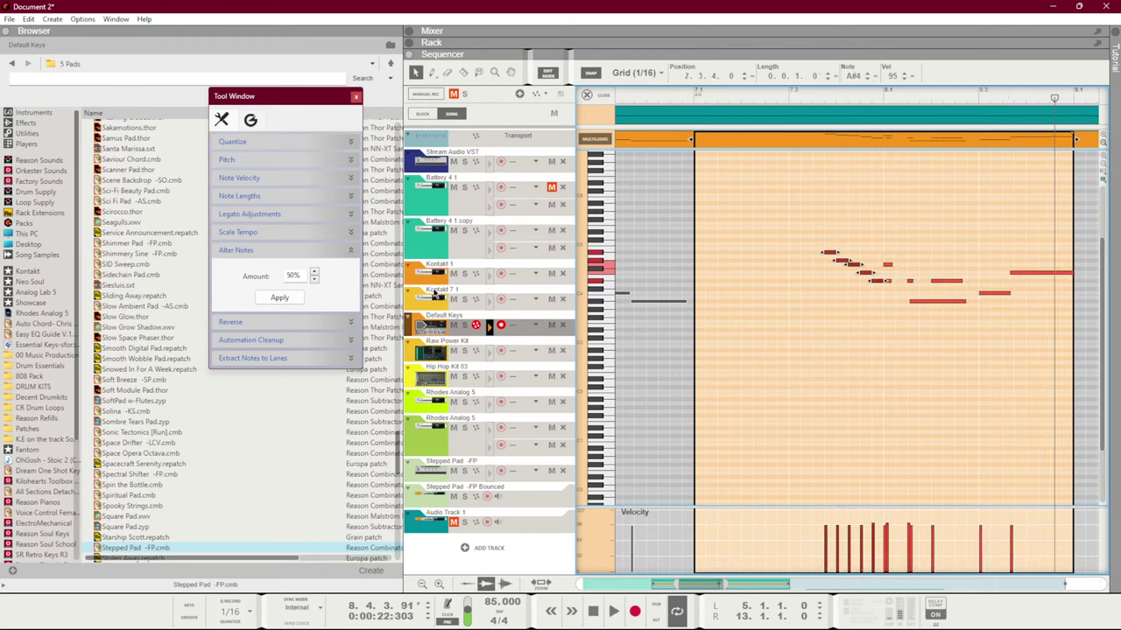
left_click(270, 298)
left_click(802, 92)
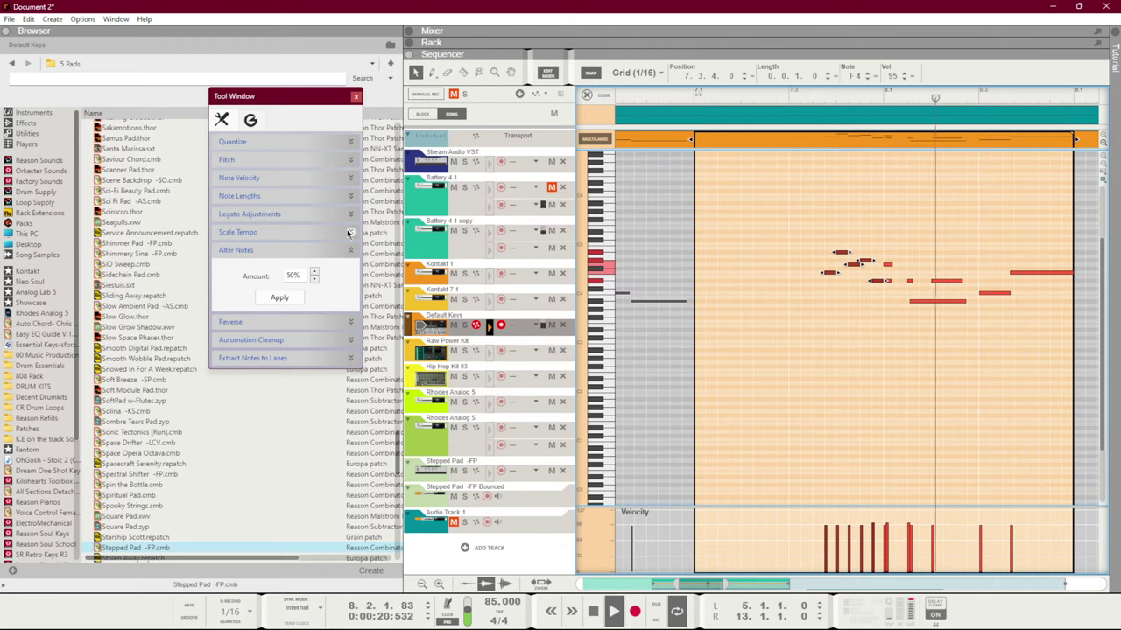
left_click(279, 297)
left_click(782, 99)
key("space")
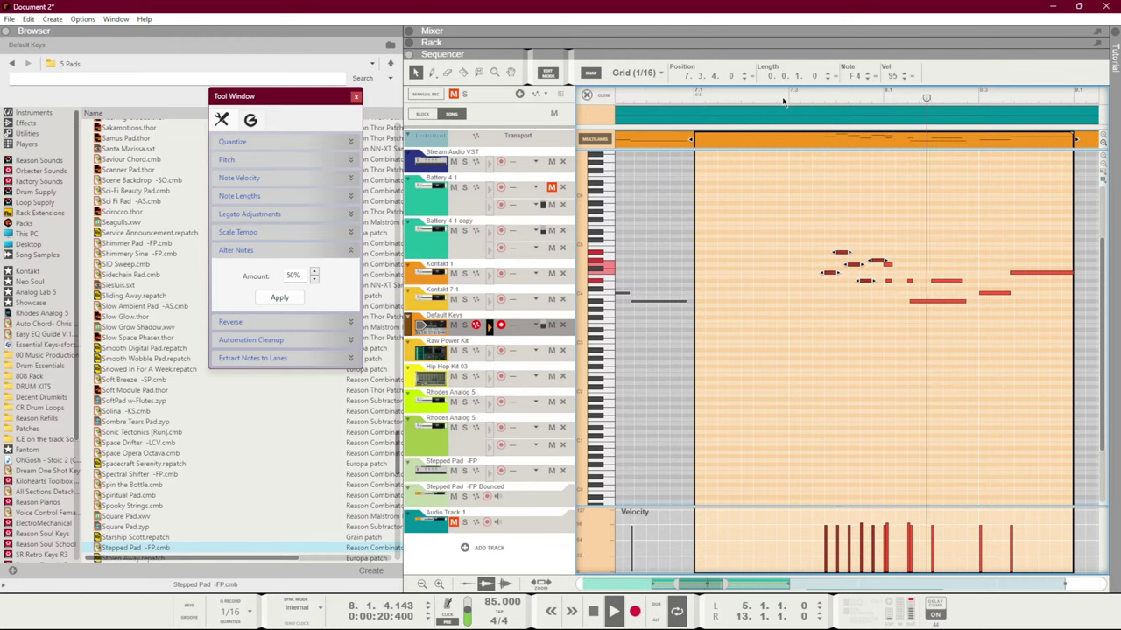
left_click(802, 210)
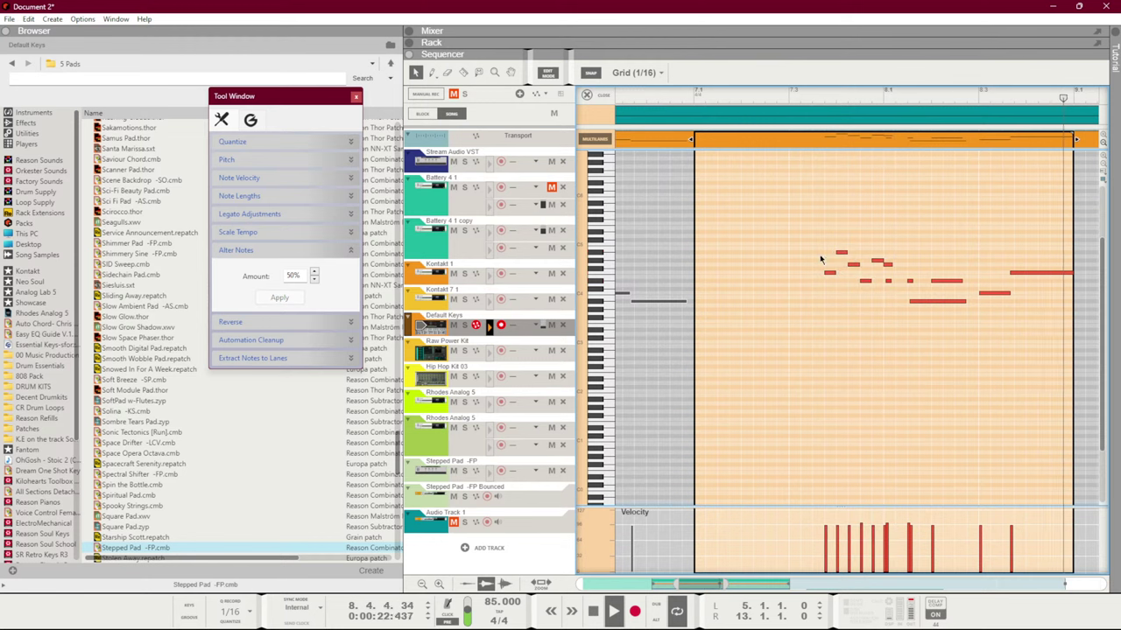
Leave the note editor and duplicate the two Default Keys clips so the melody fills bars 9 to 13
key("ctrl+e")
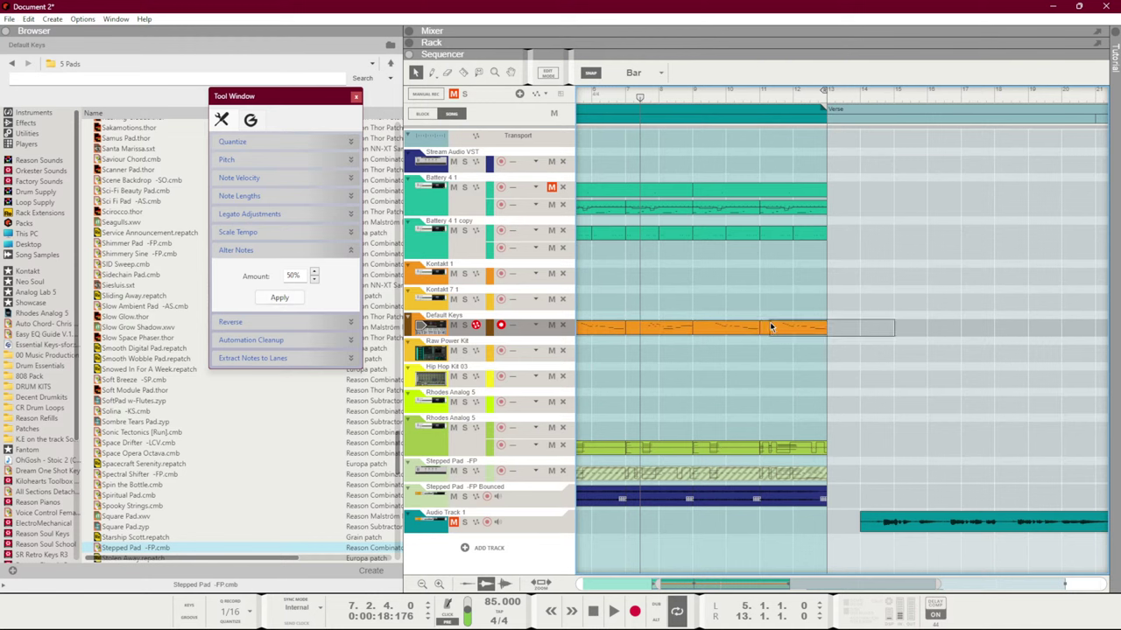
key("ctrl+d")
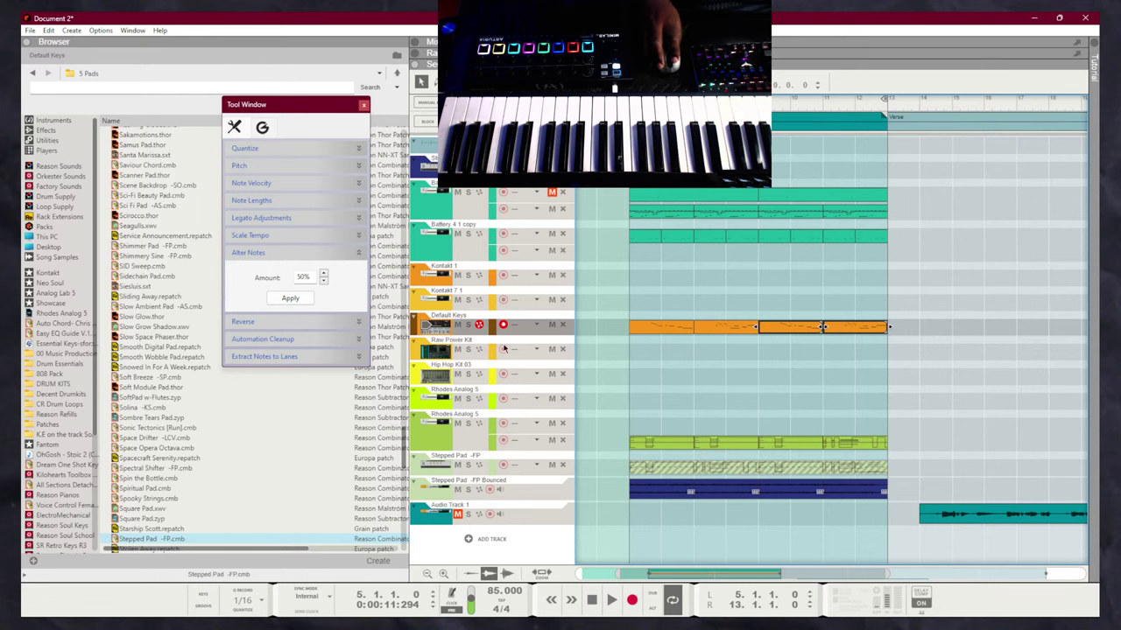
left_click(772, 352)
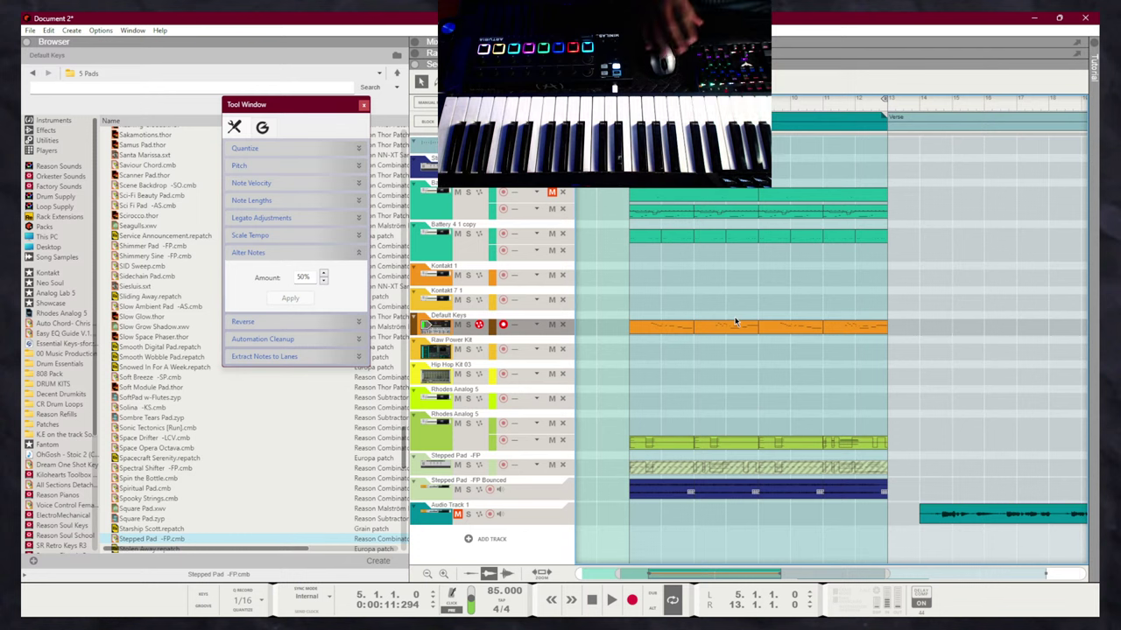
Move all four Default Keys clips out of the loop to start at bar 13
left_click_drag(670, 328, 929, 329)
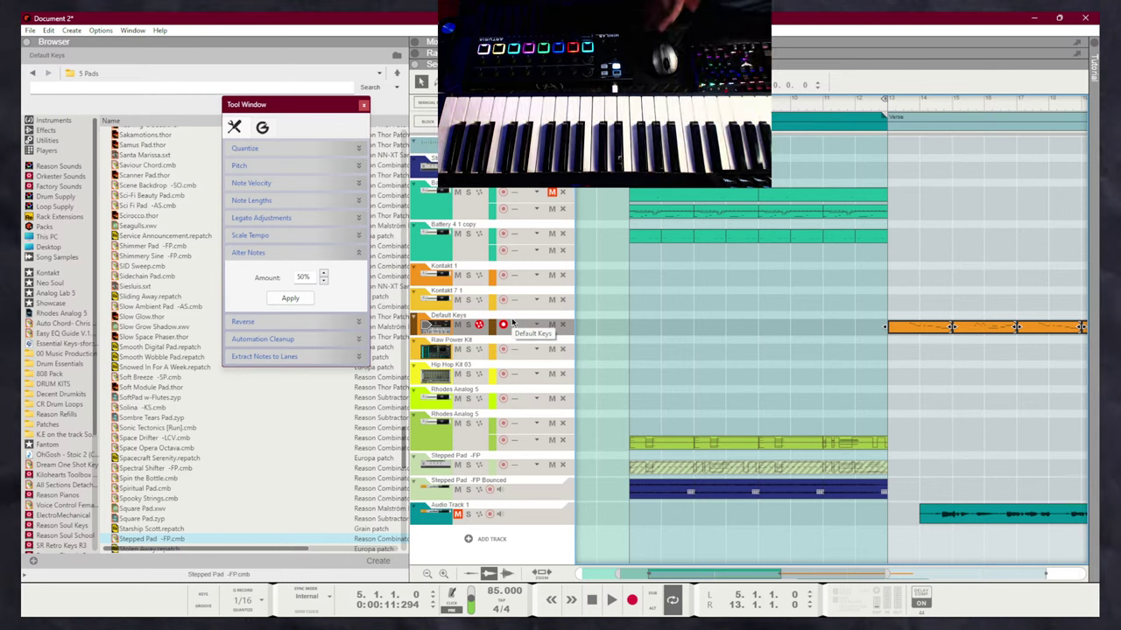
left_click(643, 311)
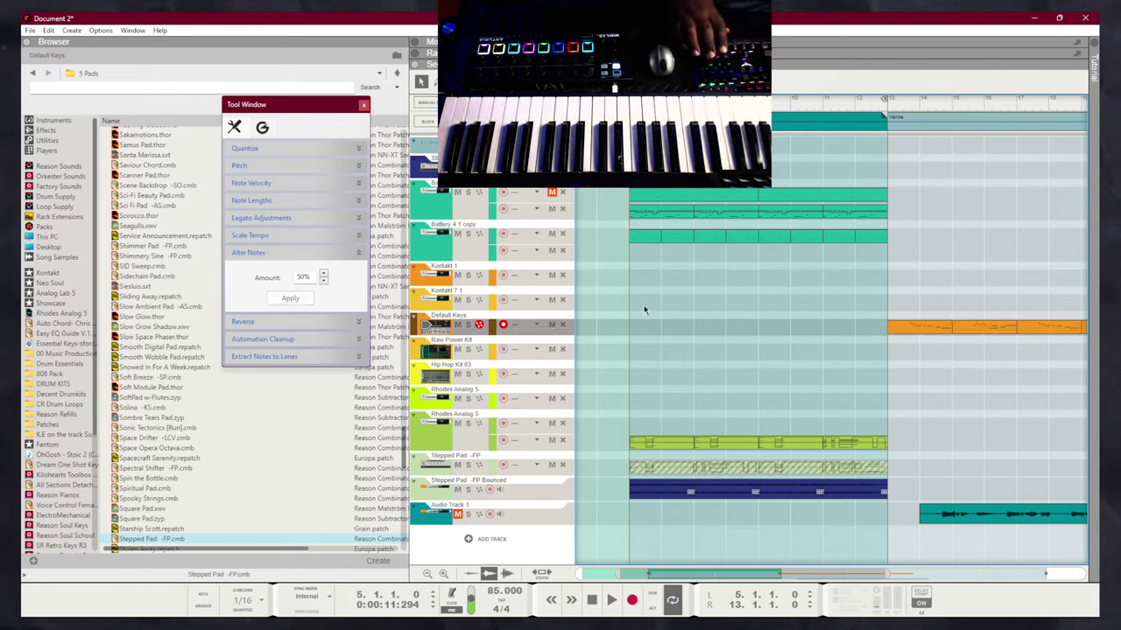
Play the loop without the melody clips and try out new Default Keys ideas on the keyboard
key("space")
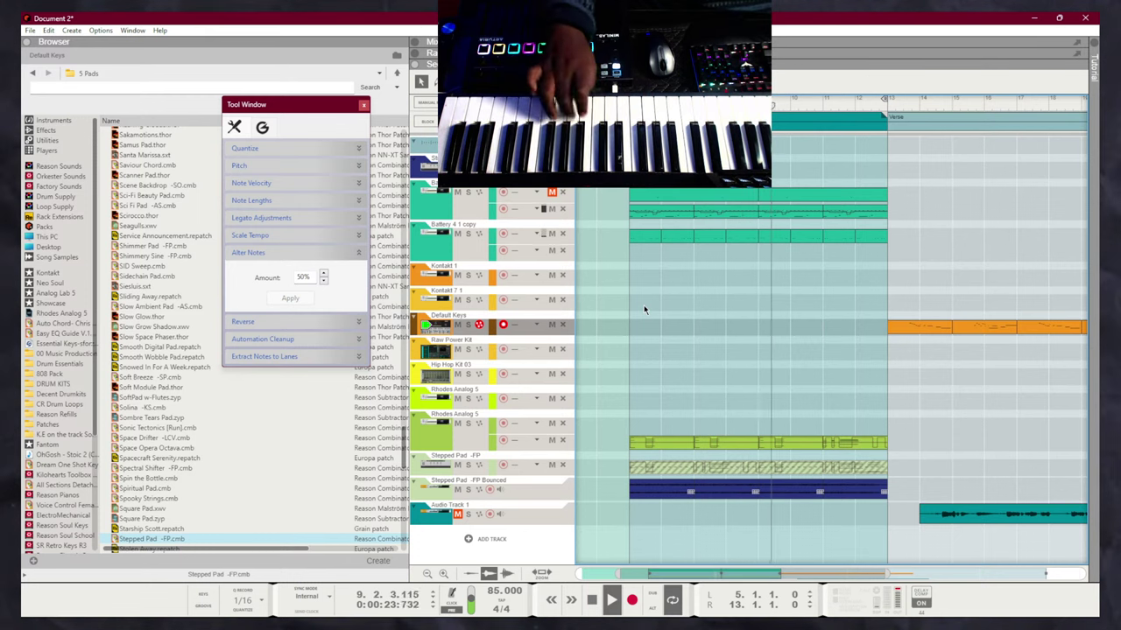
key("shift+Tab")
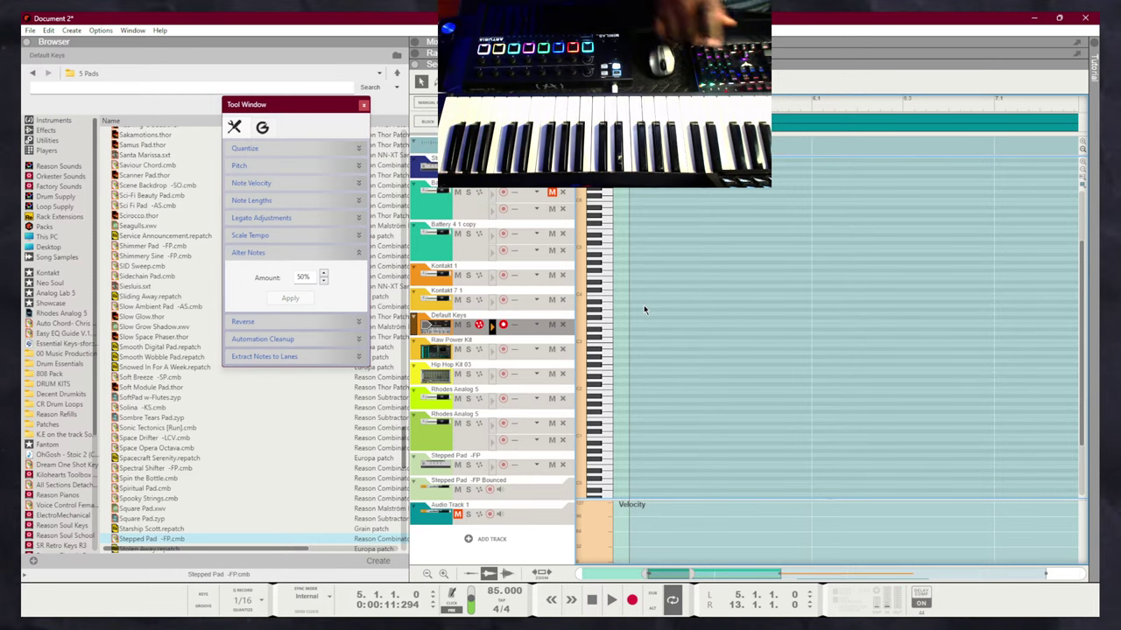
key("shift+Tab")
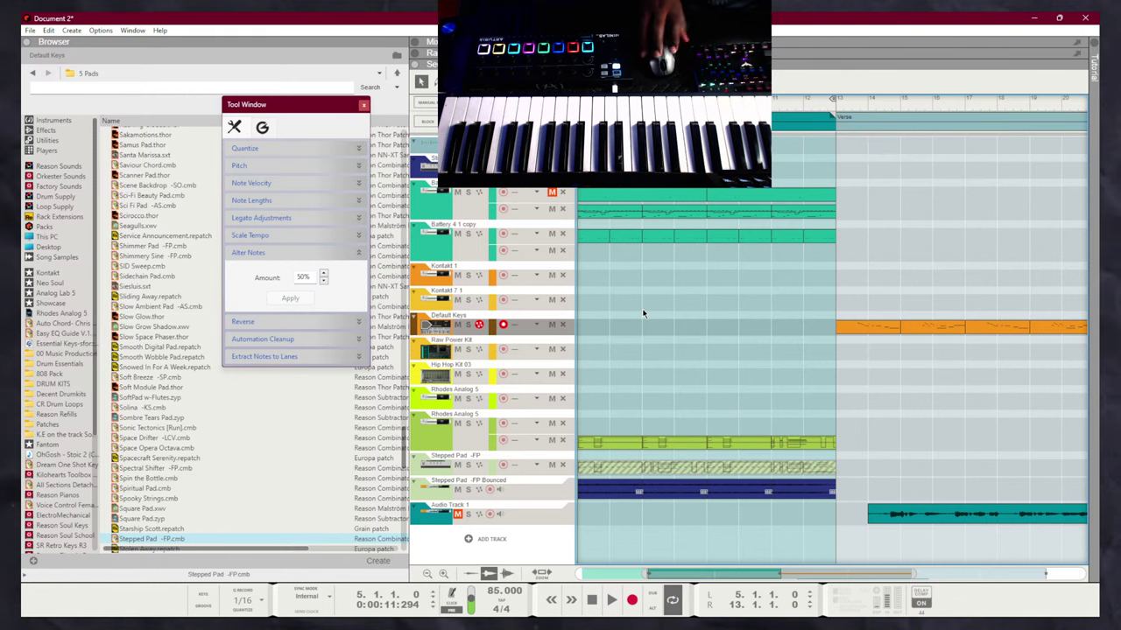
scroll(642, 308, "left", 3)
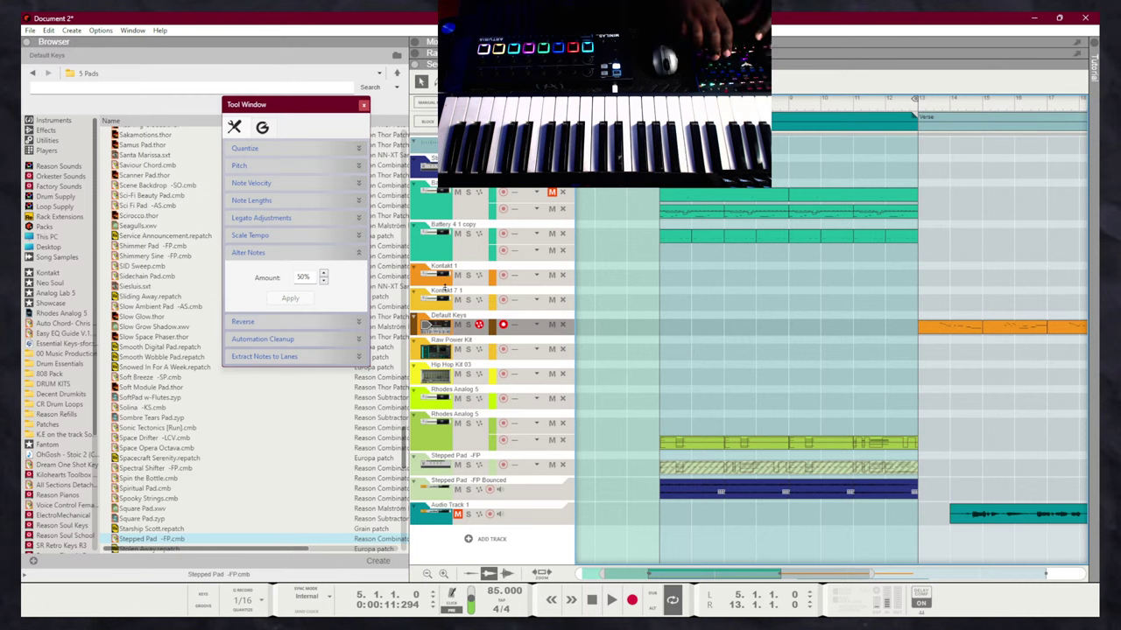
key("space")
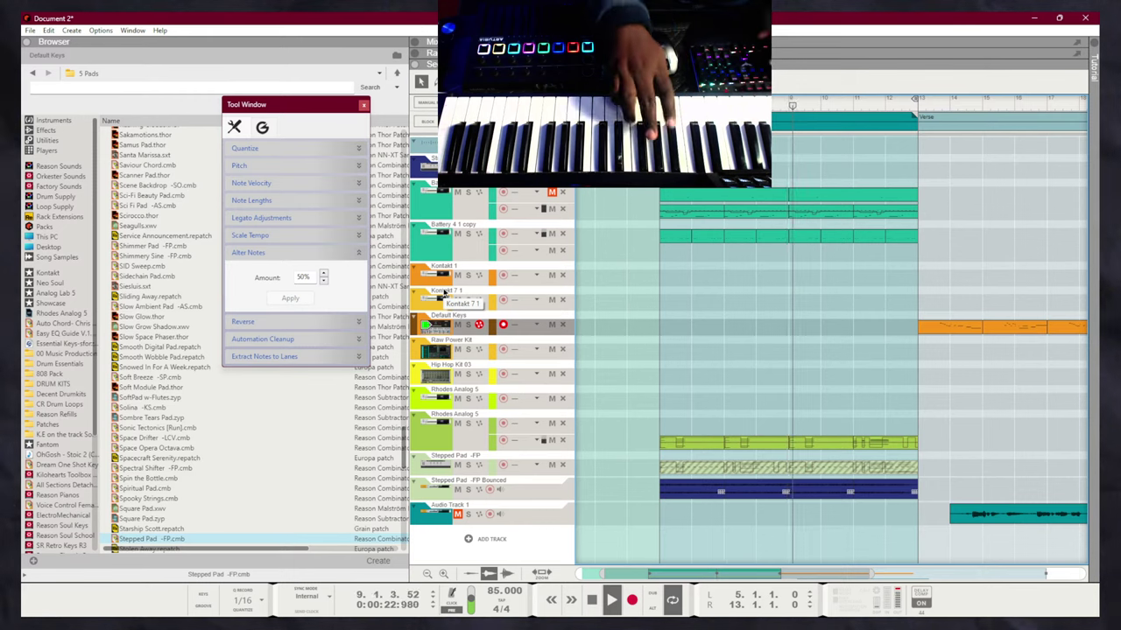
Bring up the Default Keys instrument in the rack from its mixer channel
key("F5")
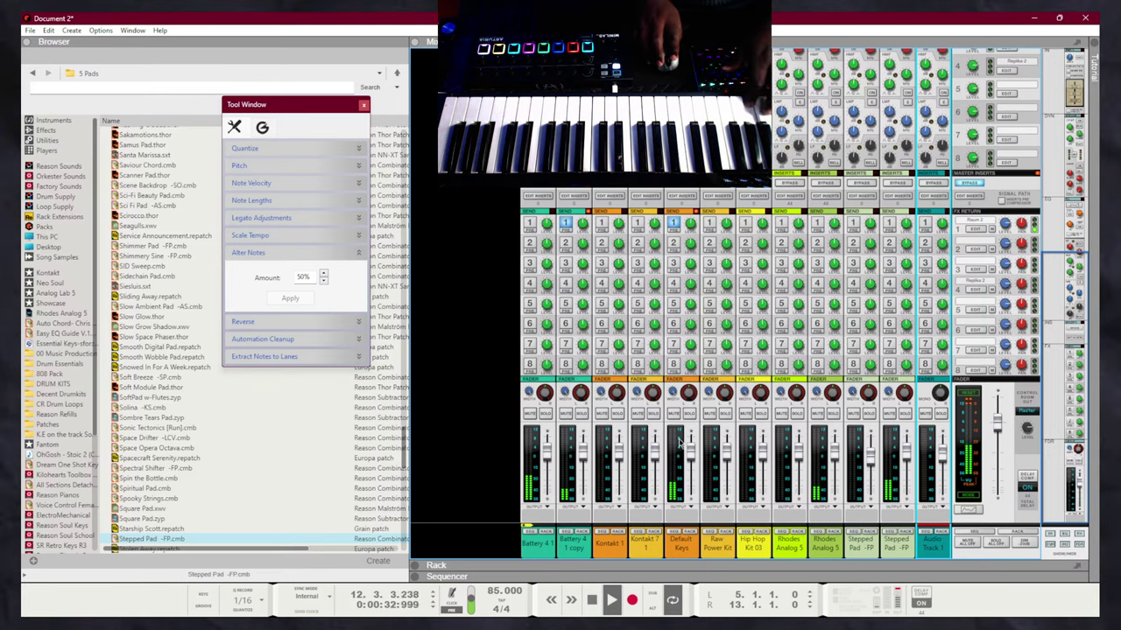
left_click(691, 535)
left_click(691, 533)
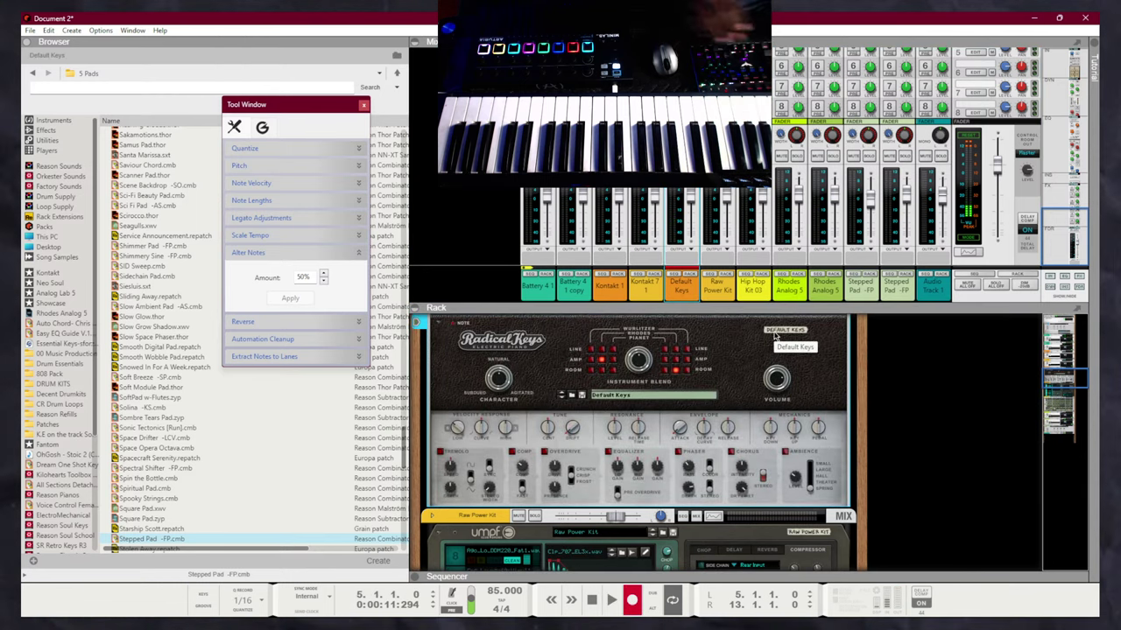
Record a new eight-bar Default Keys part from 5.1.1.0 and return to the arrangement
key("F7")
key("ctrl+e")
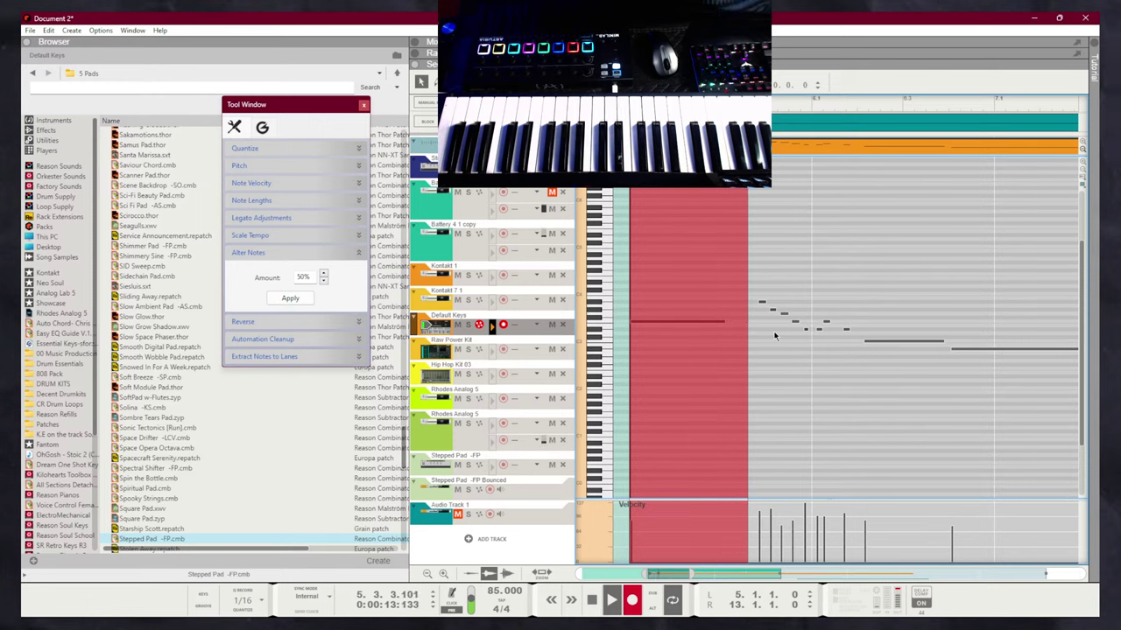
key("shift+Tab")
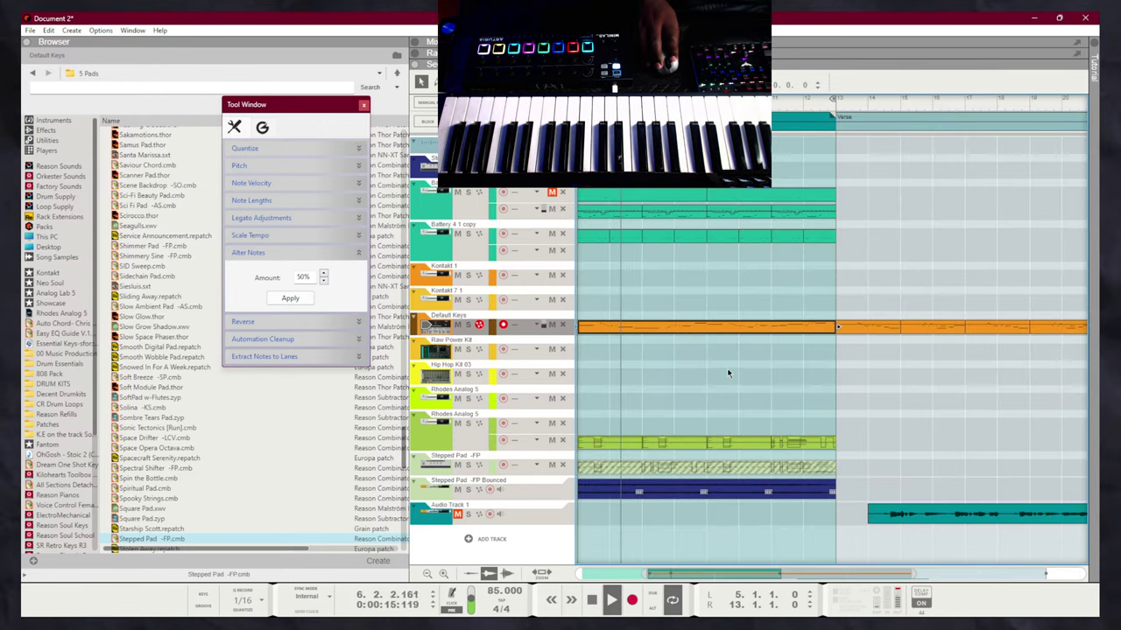
Listen to the new Default Keys part with the full beat and close the Tool Window
left_click(627, 327)
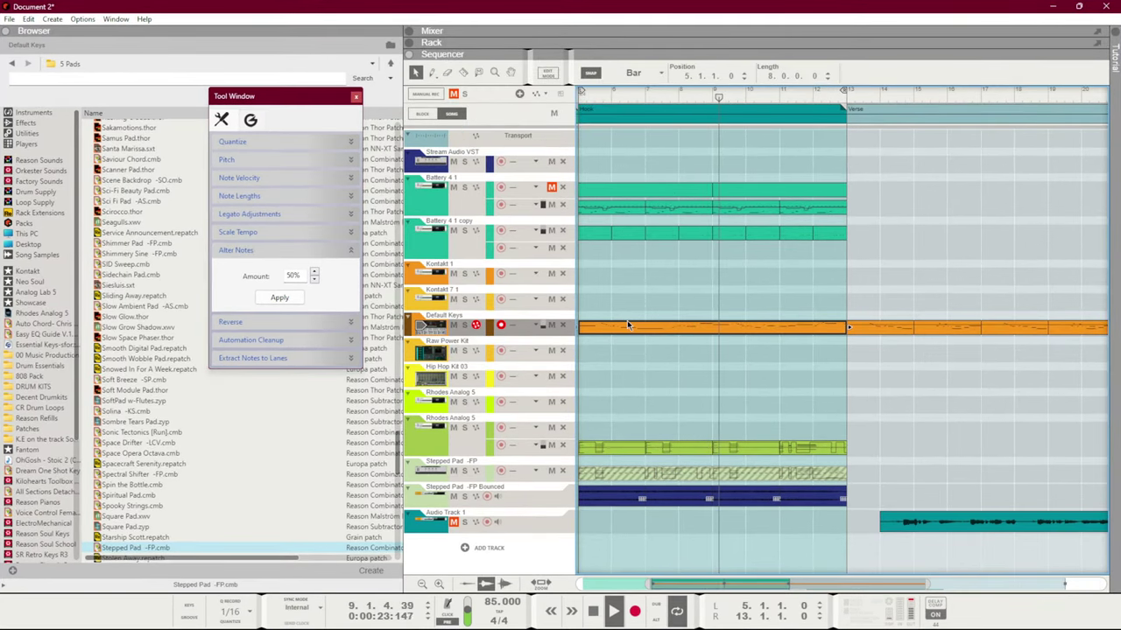
left_click(640, 306)
scroll(681, 316, "left", 2)
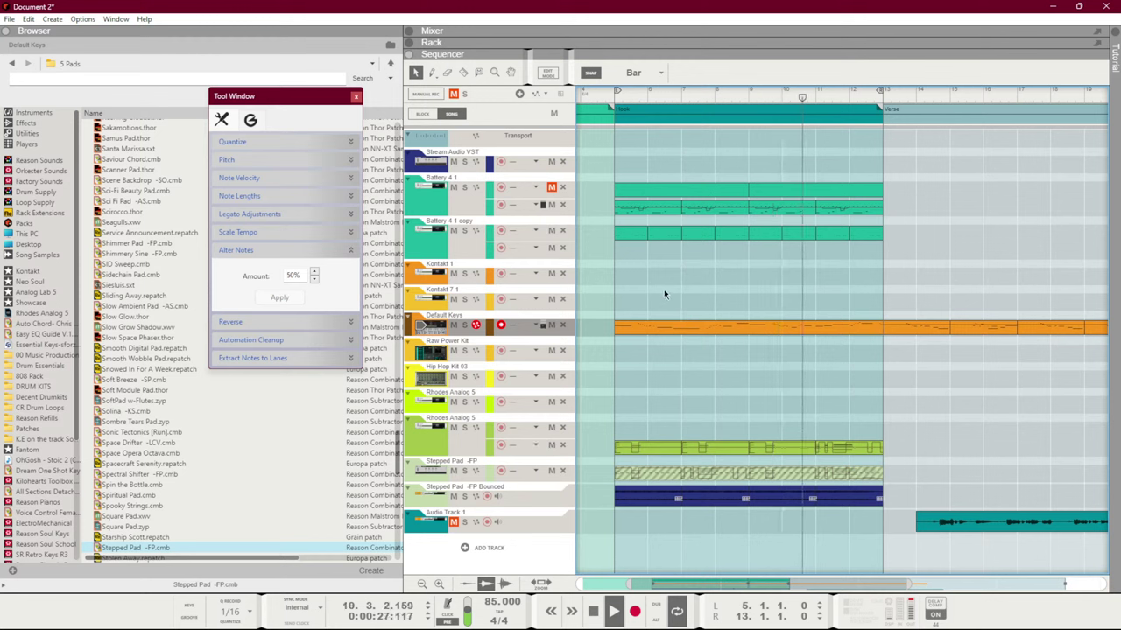
left_click(355, 97)
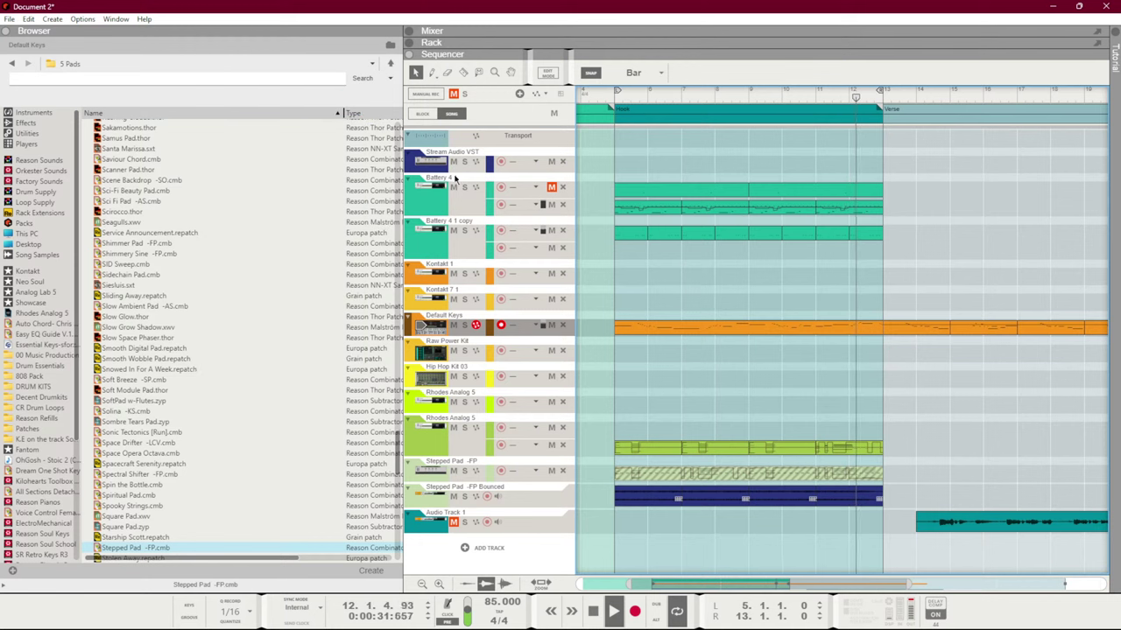
Start adding a new instrument track from the Reason Studios instruments
left_click(546, 552)
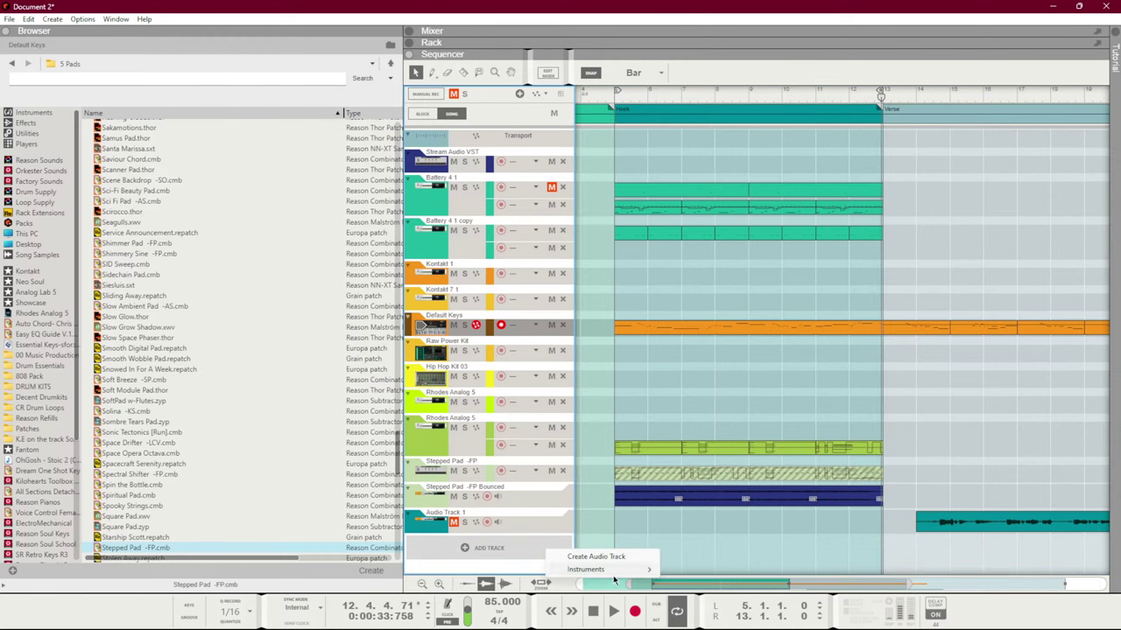
mouse_move(638, 570)
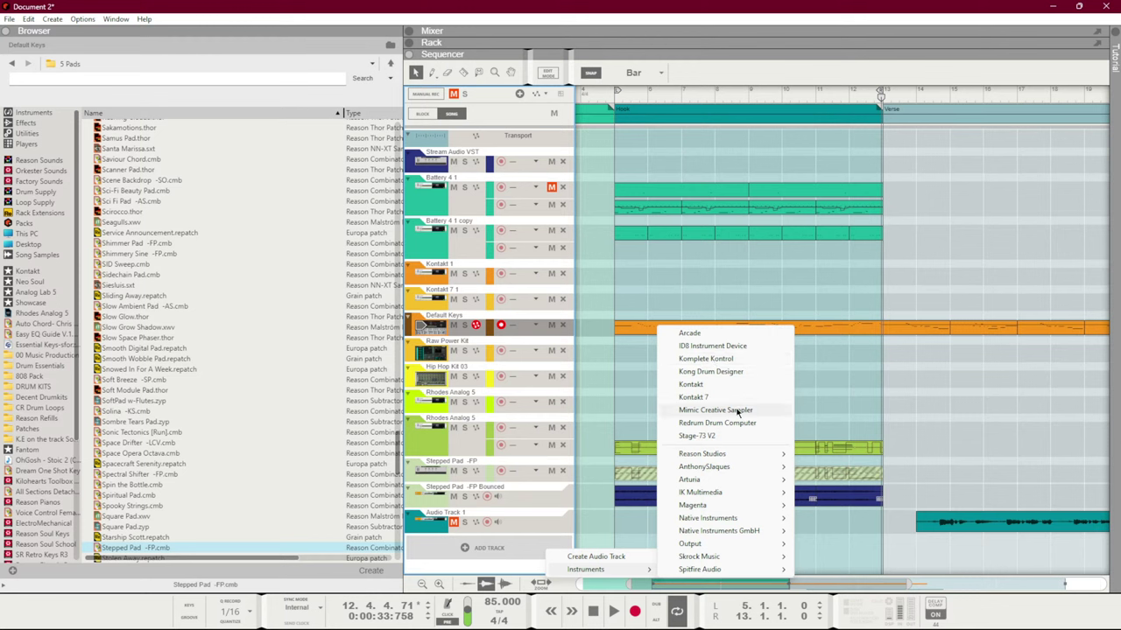
mouse_move(727, 454)
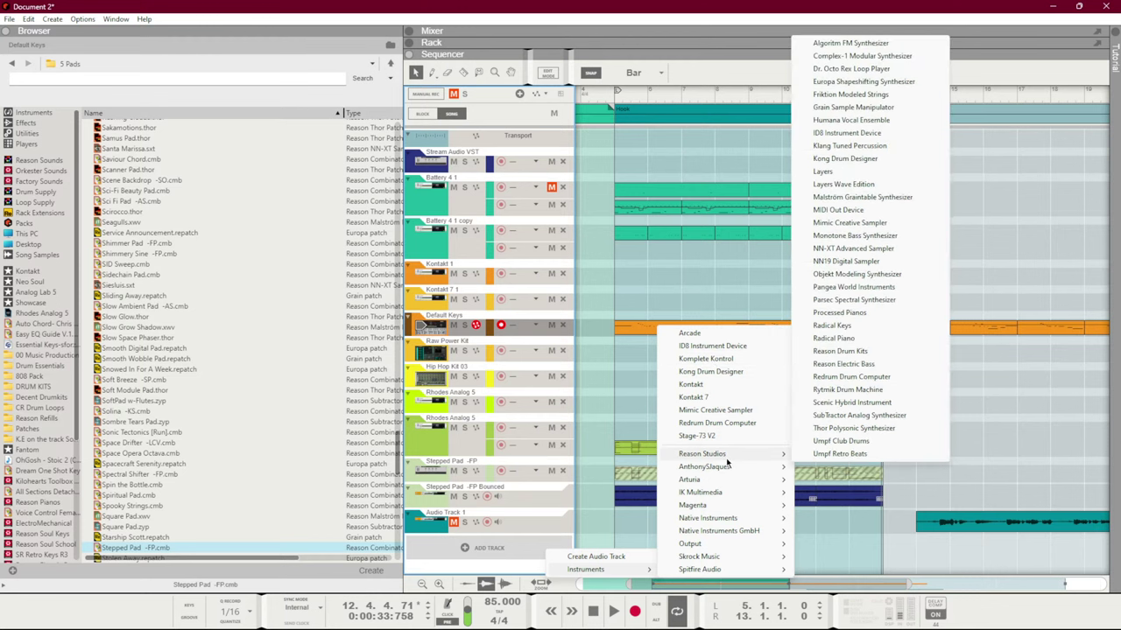
Create a Kontakt instrument track, open the plugin and load Alicias Keys.nki from the Alicias Keys library
left_click(703, 389)
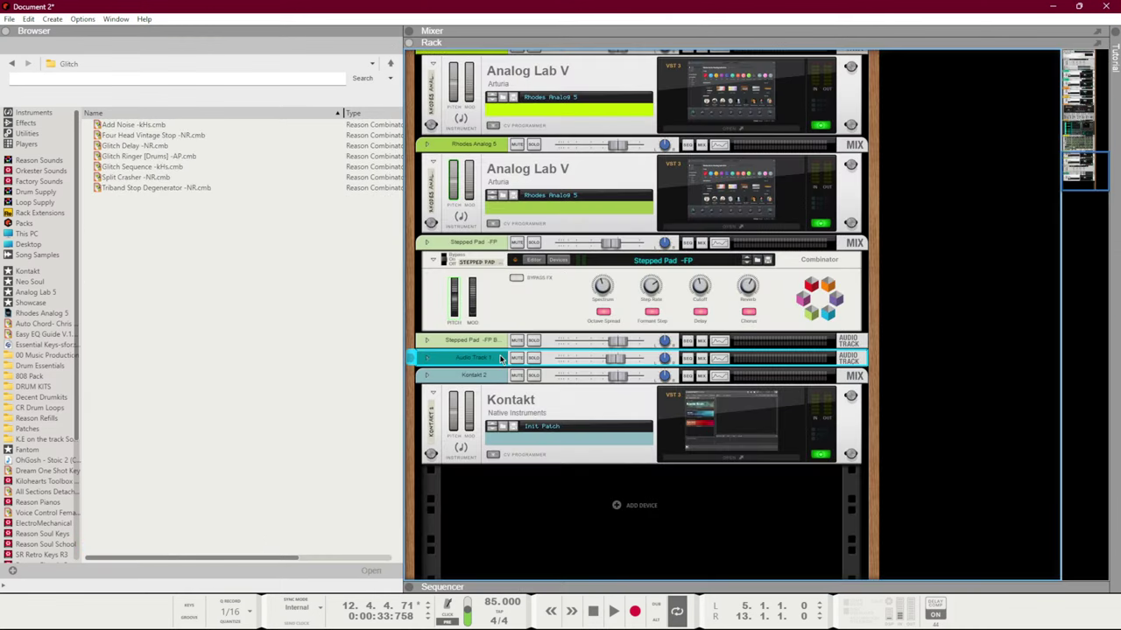
left_click(703, 411)
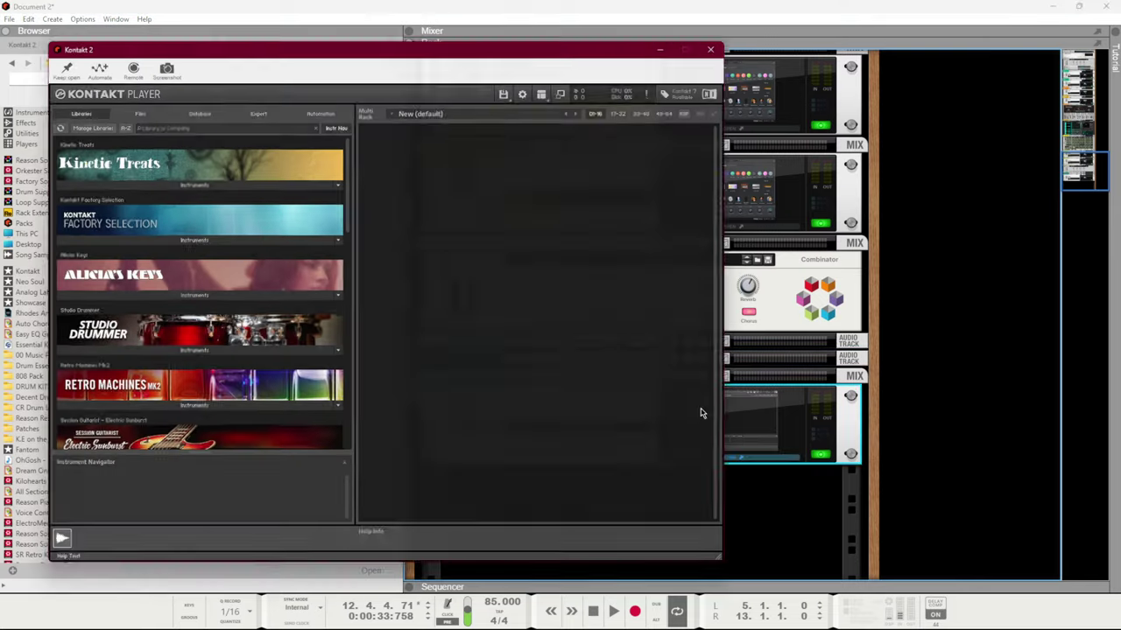
left_click(244, 295)
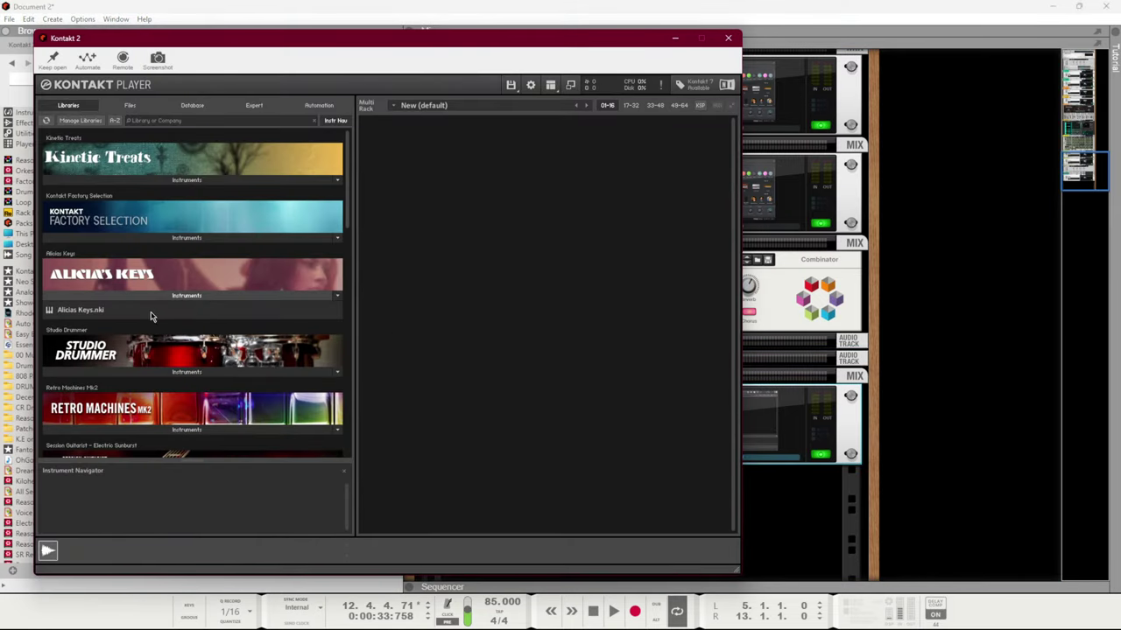
left_click(86, 311)
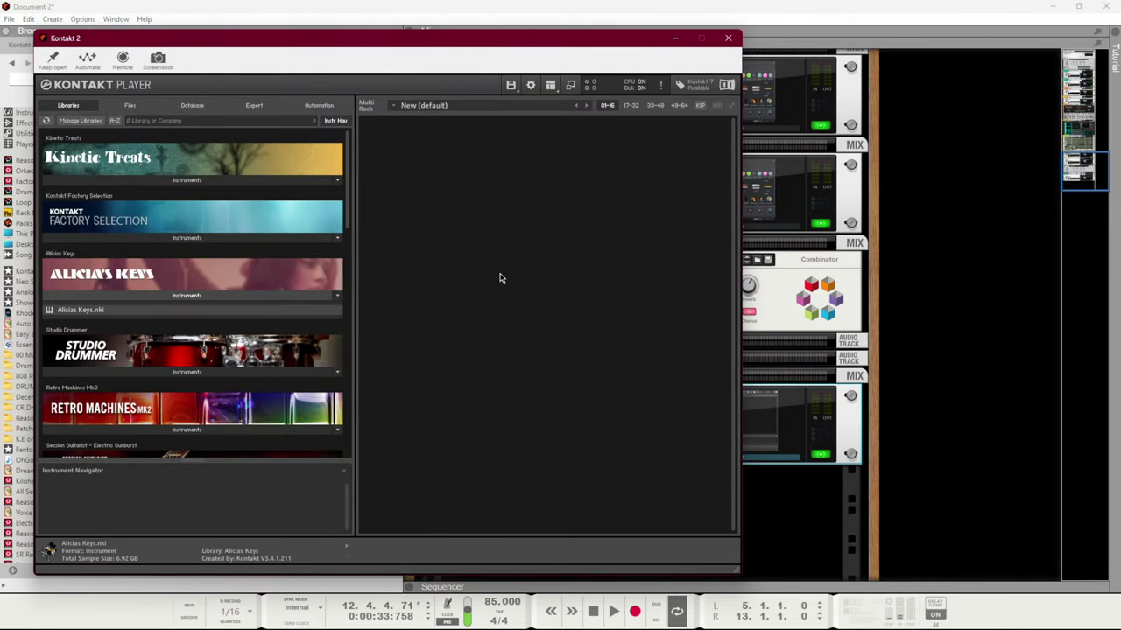
Load Session Strings 2.nki as a second instrument beneath Alicias Keys in the same Kontakt
scroll(282, 309, "down", 6)
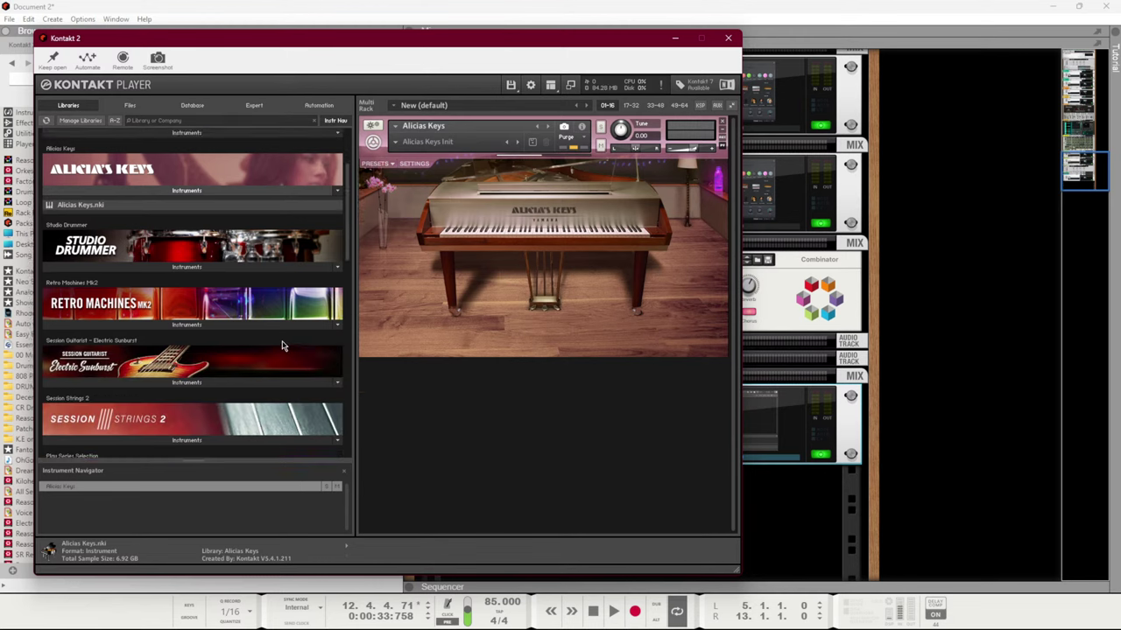
left_click(181, 302)
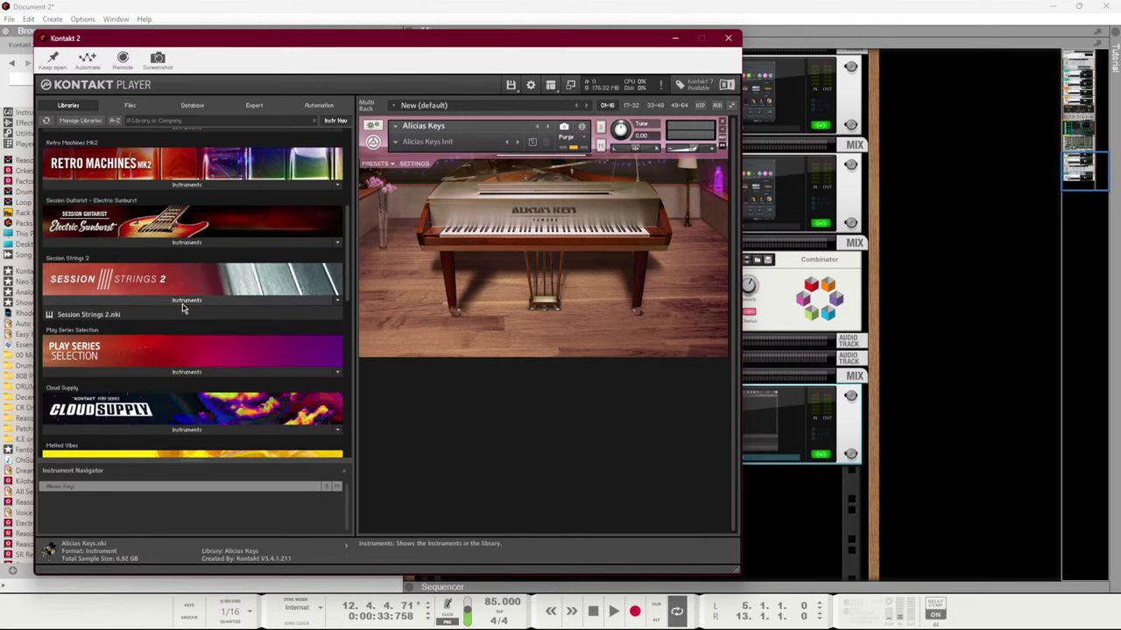
left_click(121, 317)
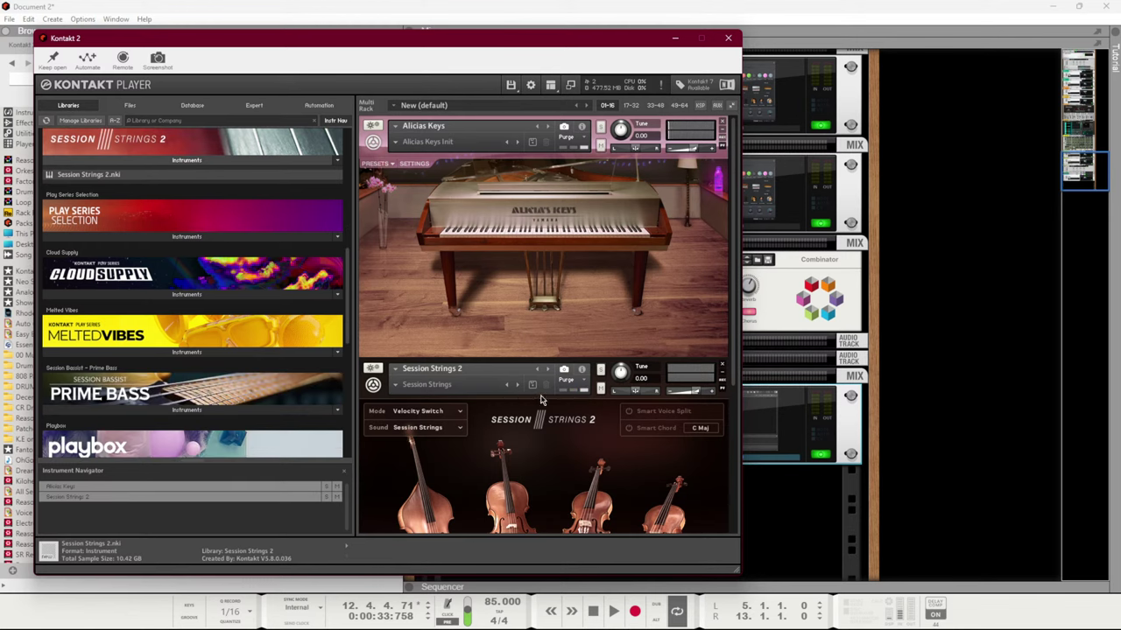
Examine the Instrument and Voice Handling pages of the Session Strings 2 instrument options
left_click(375, 369)
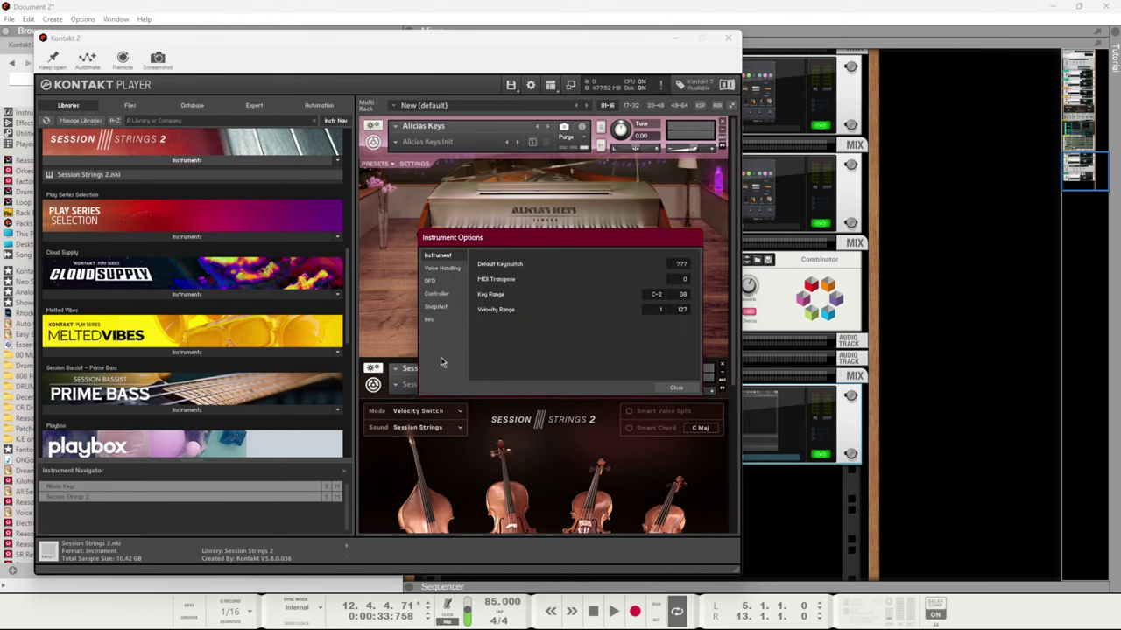
left_click(439, 270)
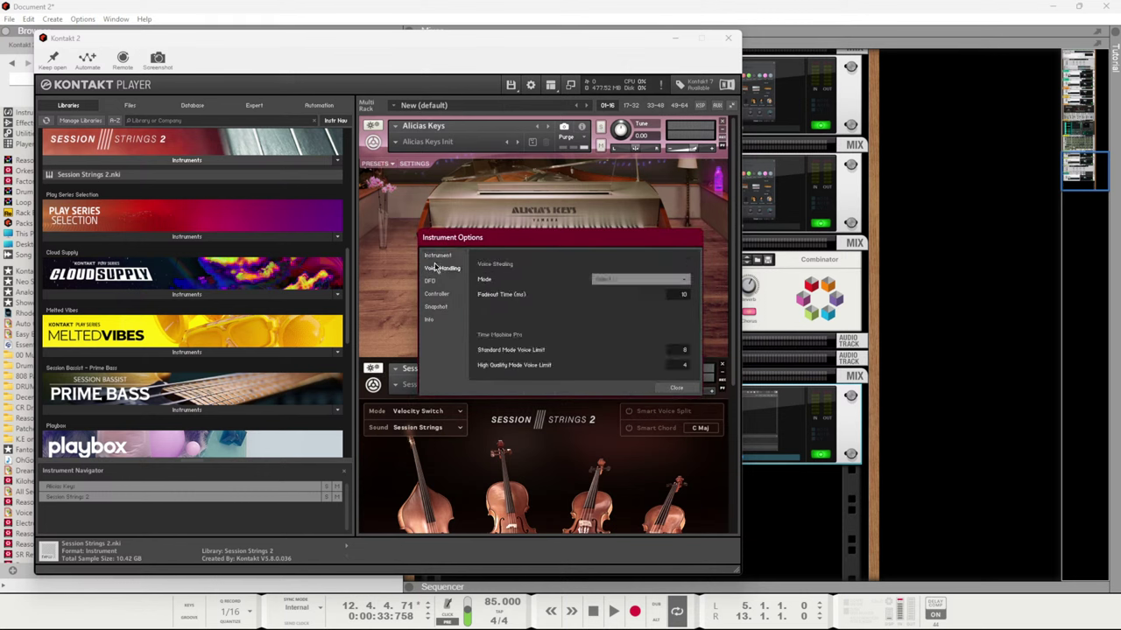
left_click(436, 257)
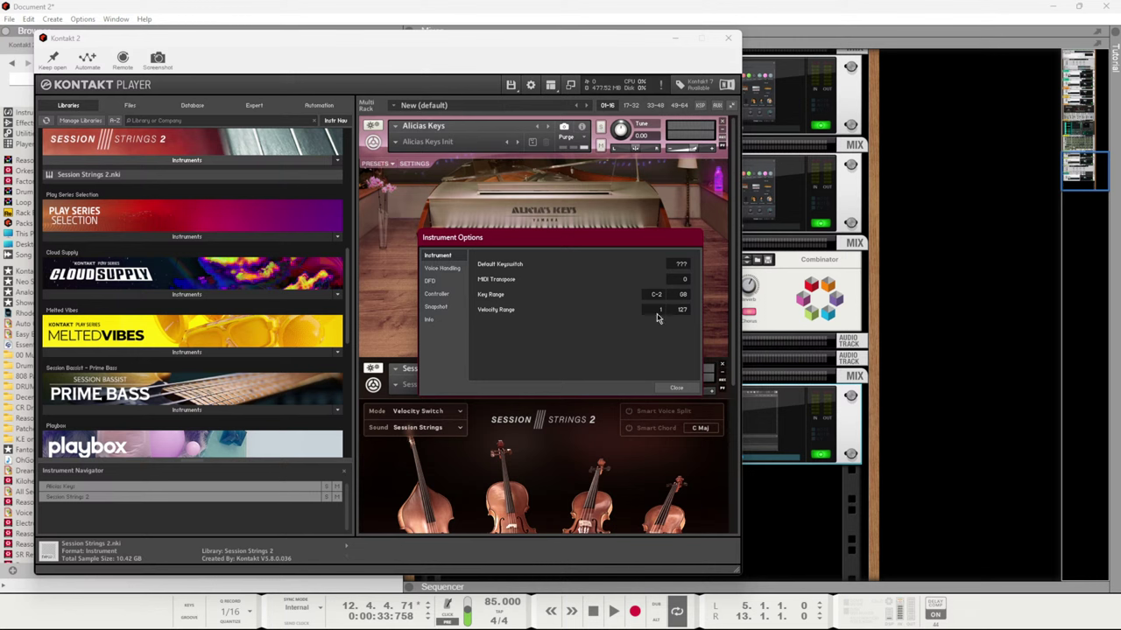
left_click(681, 388)
Remove Session Strings 2 from the Kontakt multi rack, keeping only Alicias Keys
scroll(607, 389, "down", 4)
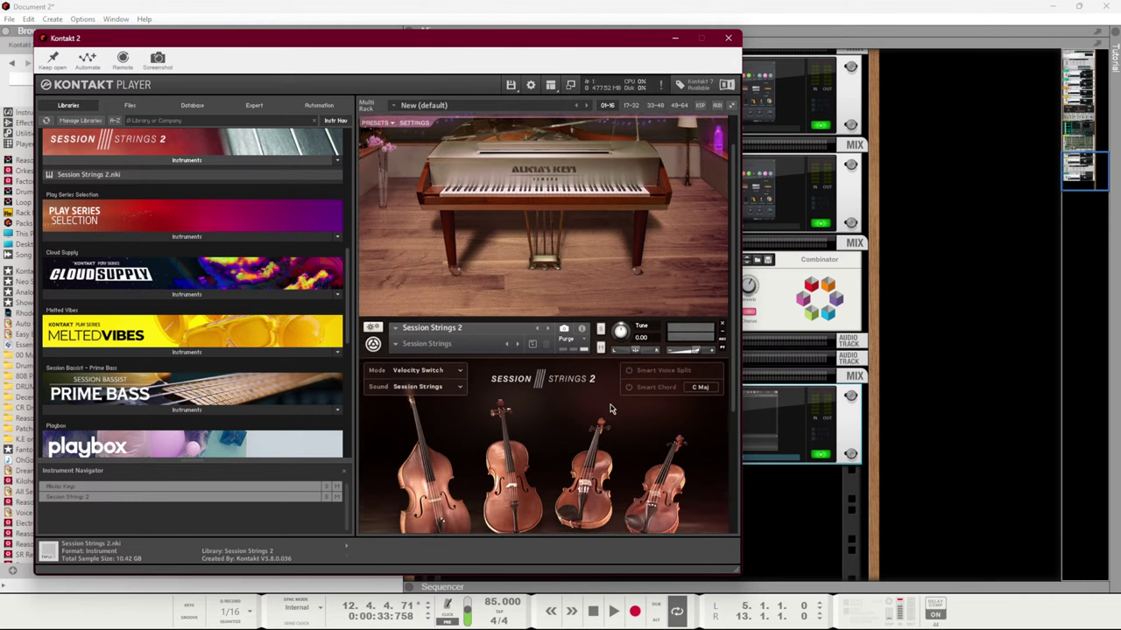
scroll(583, 414, "down", 1)
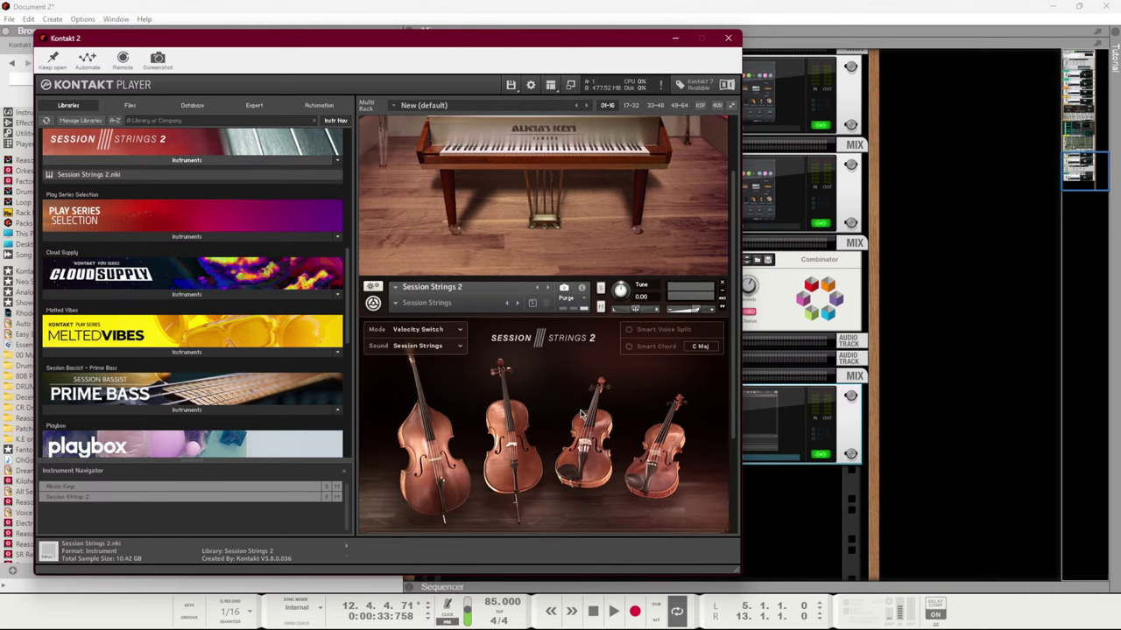
scroll(555, 394, "up", 2)
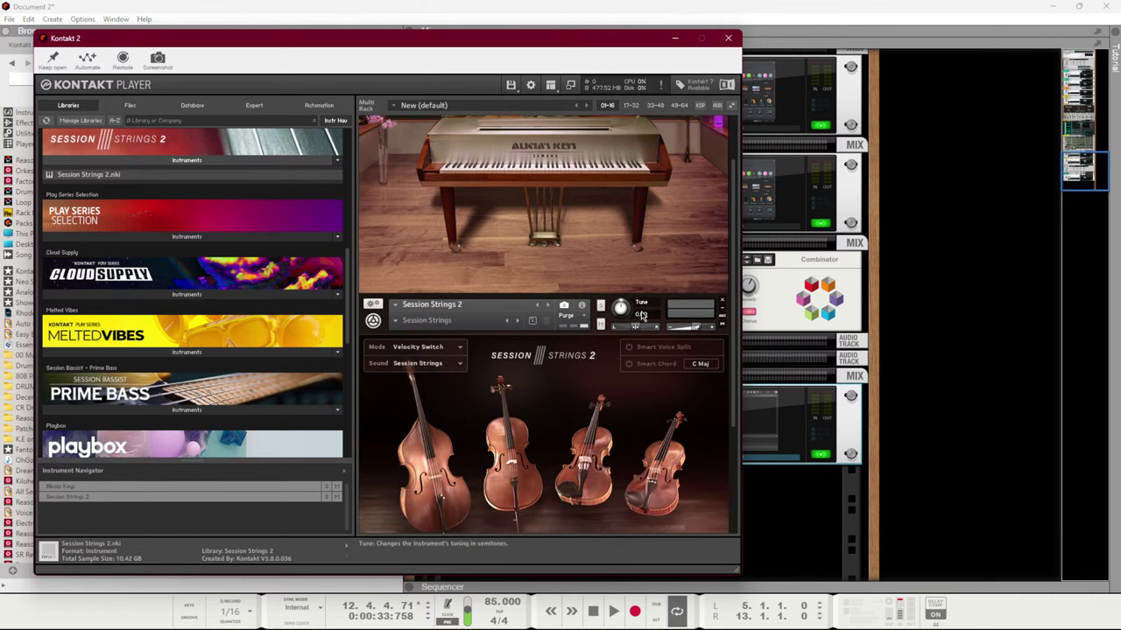
left_click(723, 302)
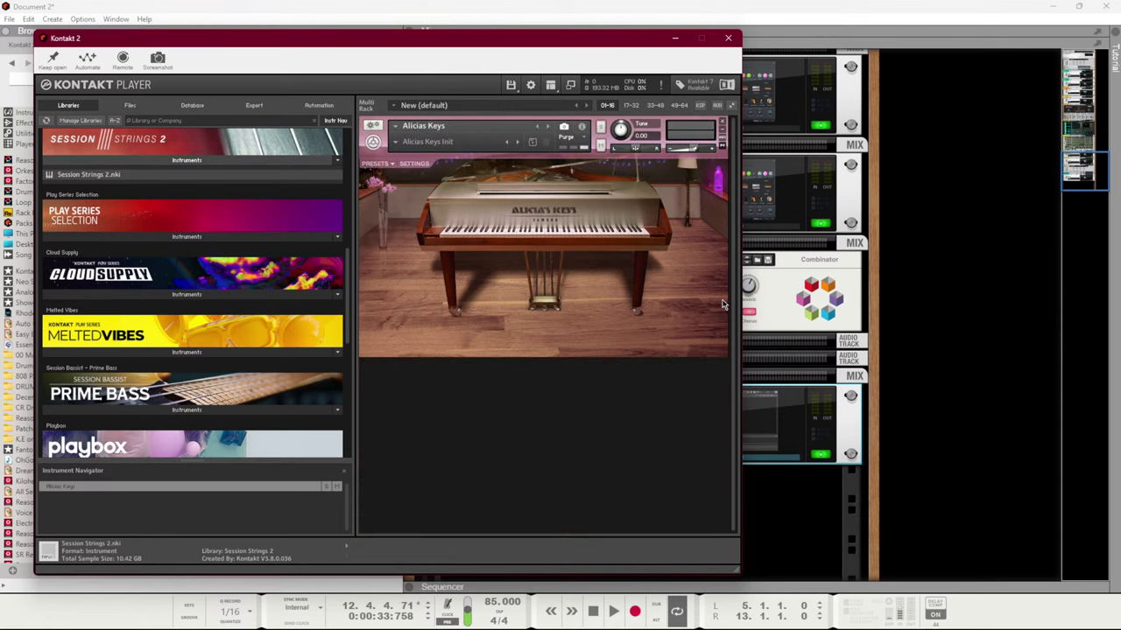
Close the Kontakt window and combine the Kontakt device into a new Combinator
left_click(728, 39)
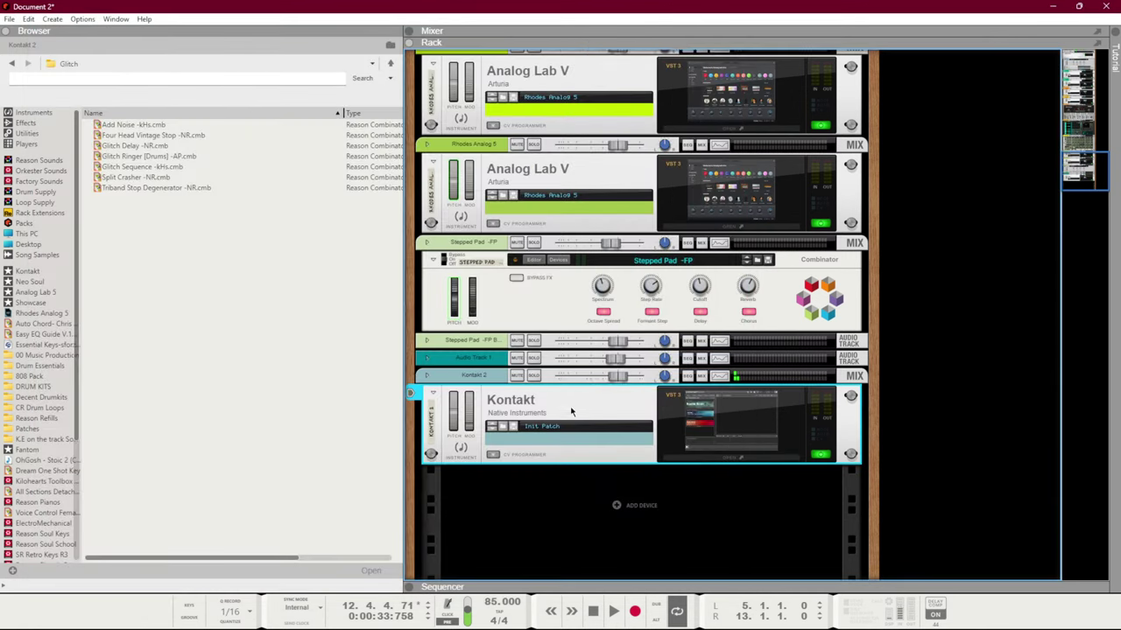
right_click(569, 419)
left_click(626, 232)
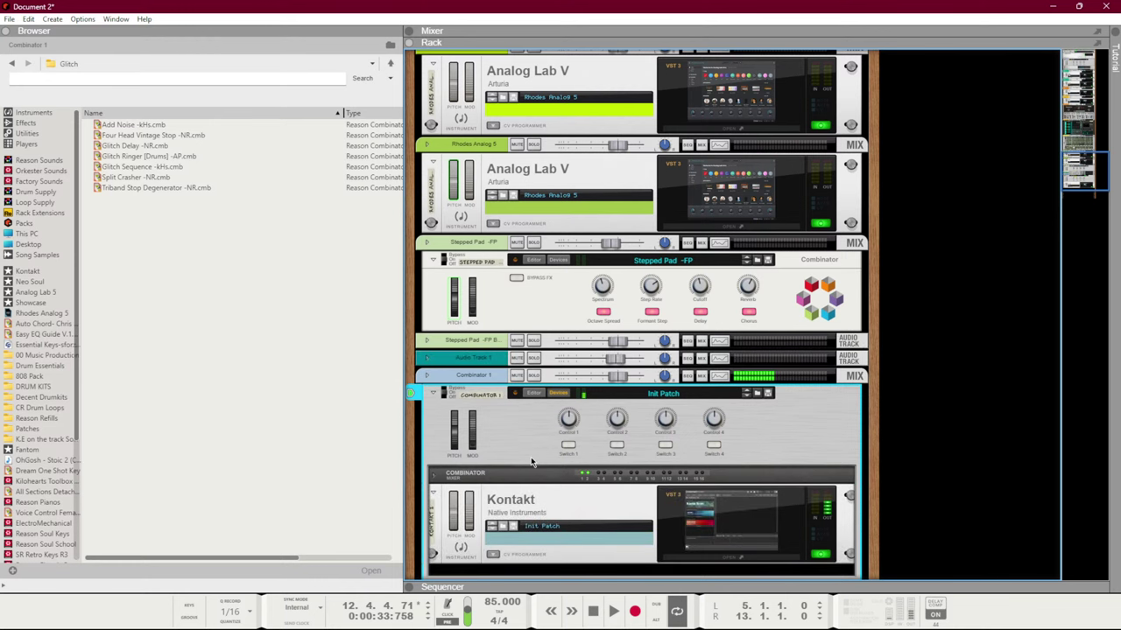
Duplicate the Kontakt device inside the Combinator
scroll(530, 462, "down", 3)
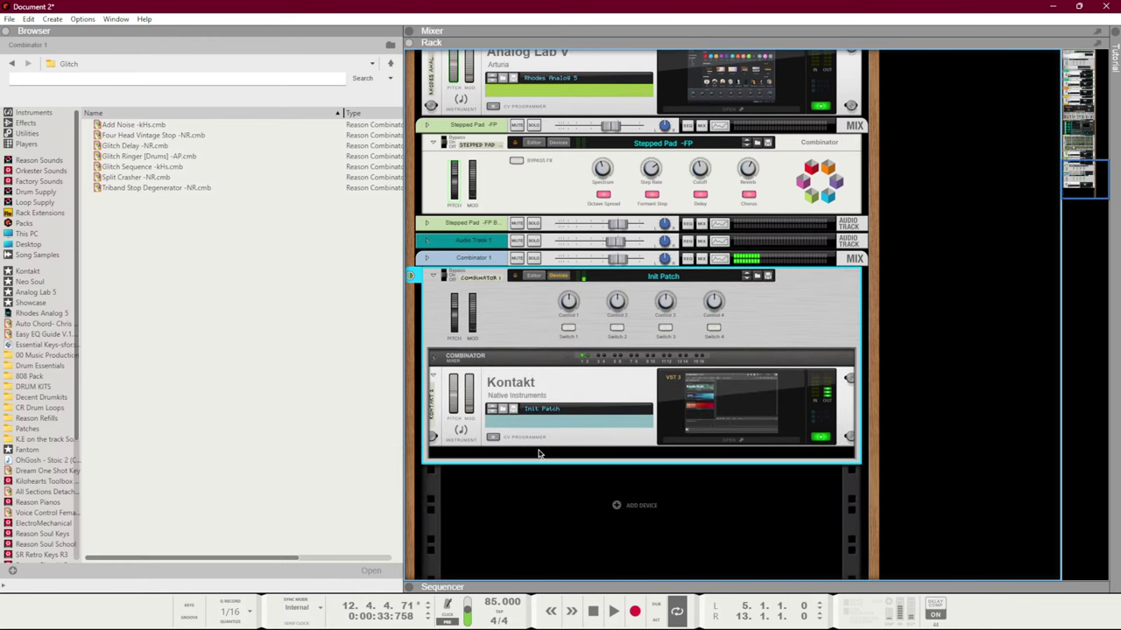
left_click(551, 395)
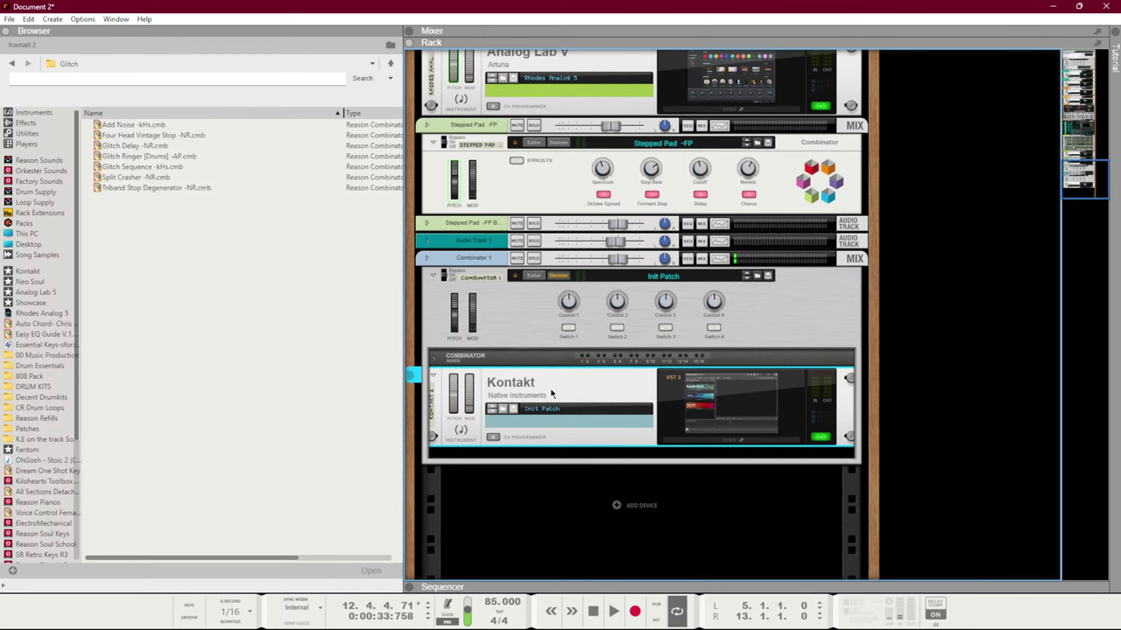
key("ctrl+d")
Unfold the Combinator mixer at the back of the rack and cable the duplicate Kontakt's stereo output to its inputs 3 and 4
key("Tab")
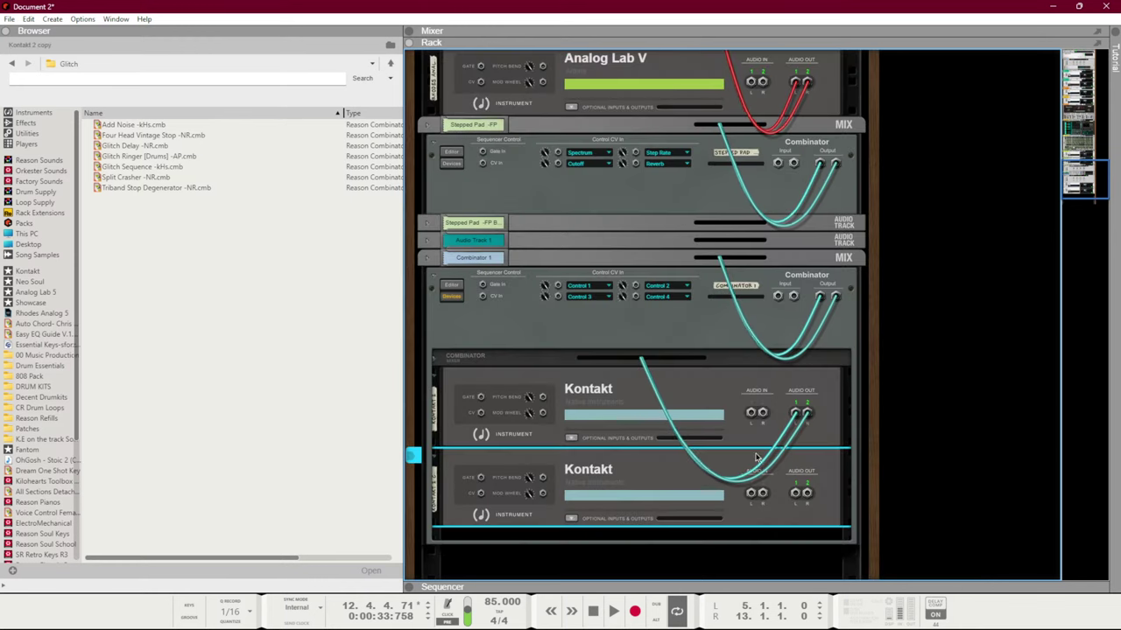
left_click(443, 356)
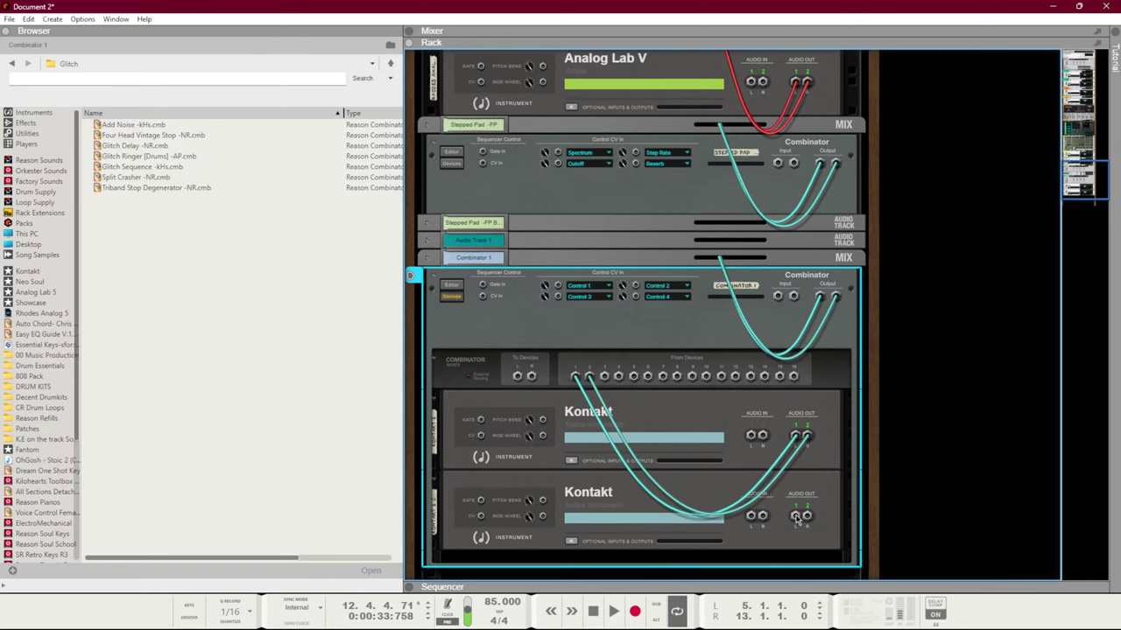
left_click_drag(797, 518, 604, 378)
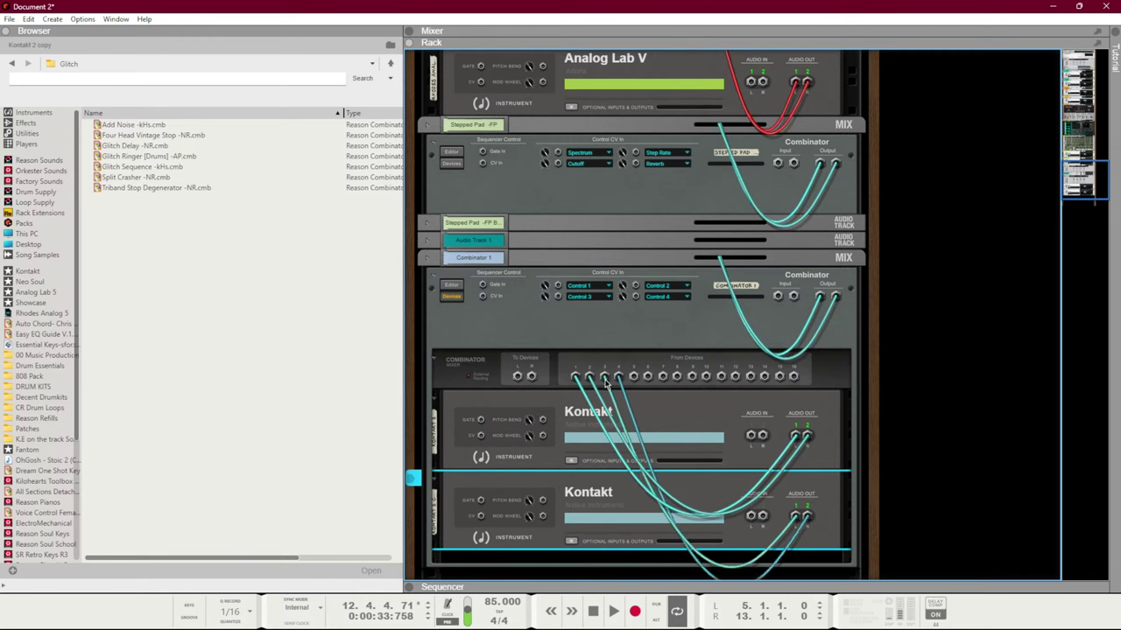
key("Tab")
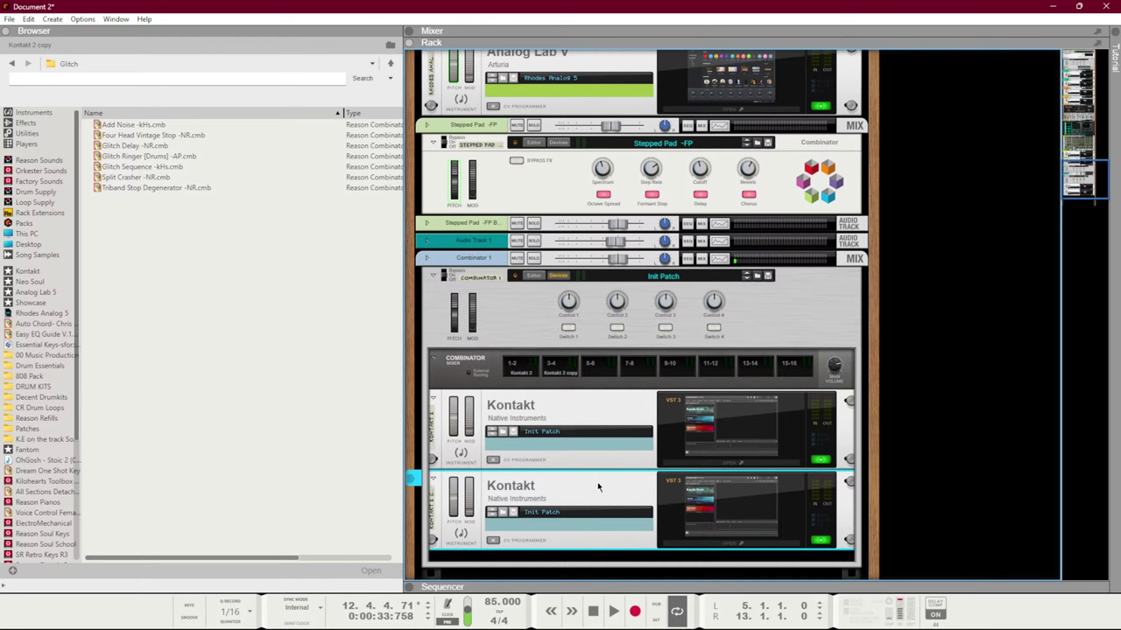
Copy the second Kontakt below itself in the Combinator and check the copy's cabling at the back of the rack
mouse_move(598, 486)
left_mouse_down()
mouse_move(599, 558)
mouse_move(590, 533)
left_mouse_up()
key("Tab")
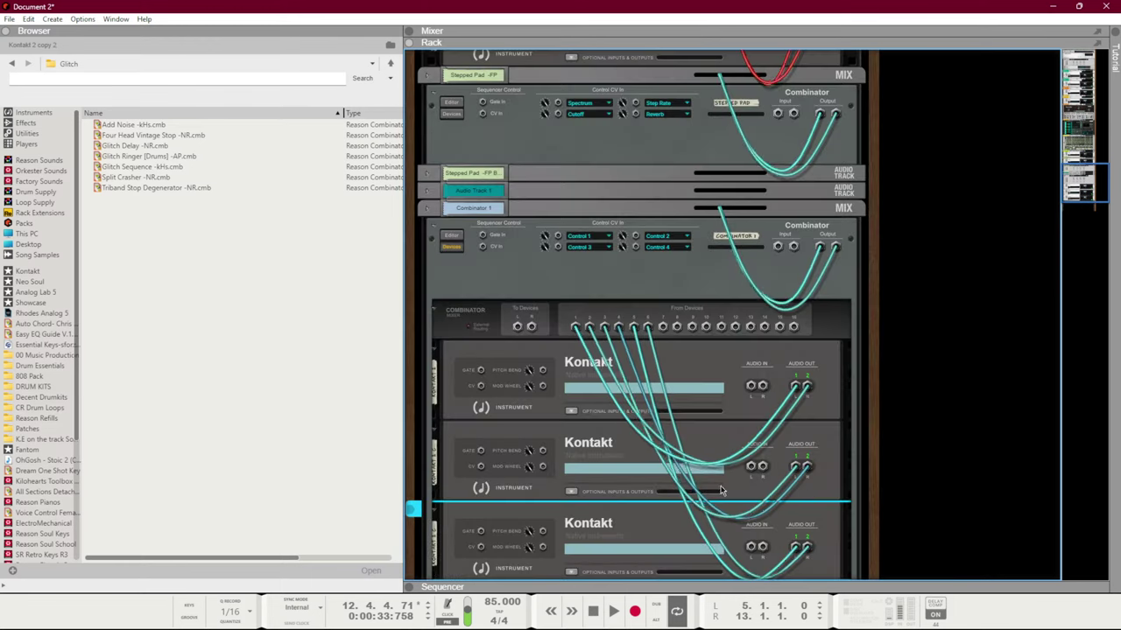
key("Tab")
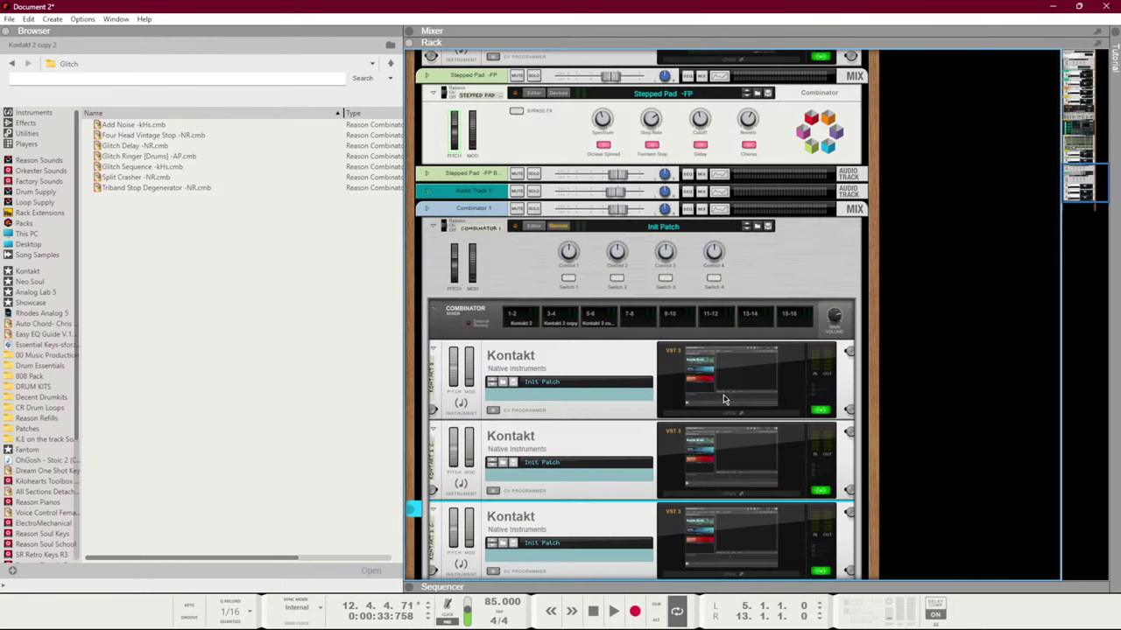
Replace Alicias Keys with Session Strings 2.nki in the third Kontakt, then minimize its window
scroll(735, 424, "down", 3)
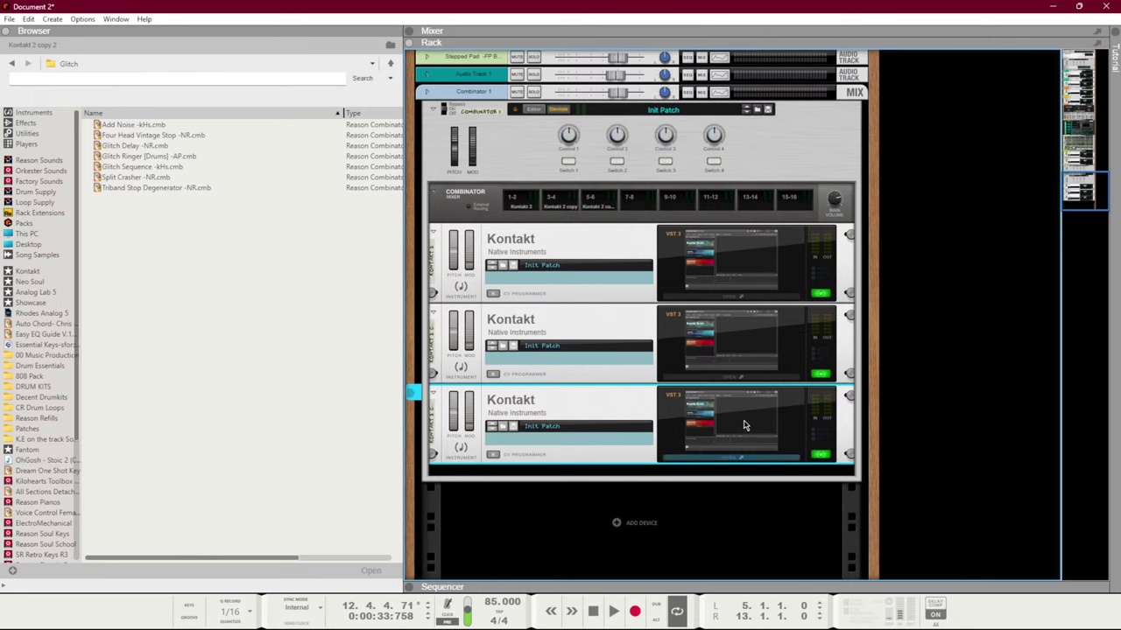
left_click(745, 426)
scroll(83, 371, "down", 3)
scroll(82, 372, "down", 1)
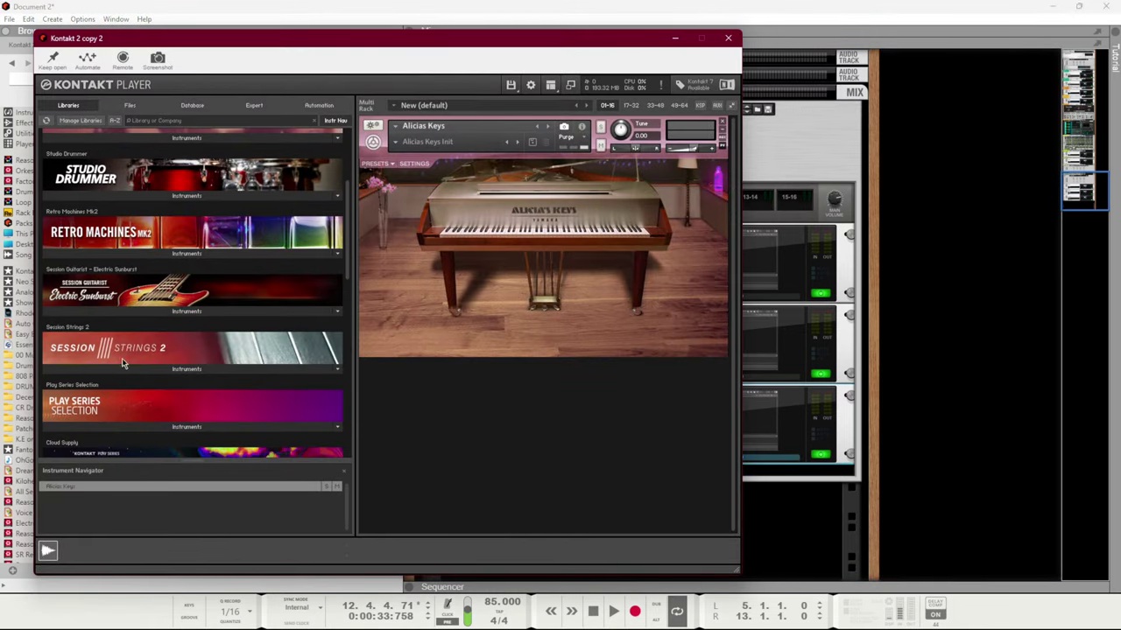
left_click(125, 366)
left_click(114, 384)
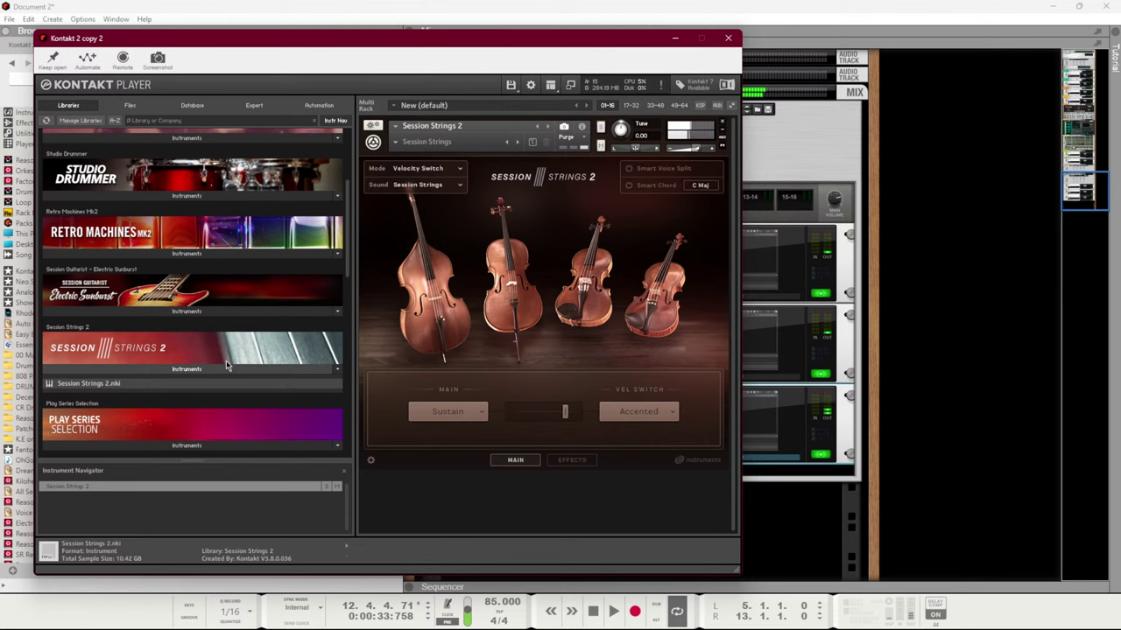
left_click(676, 39)
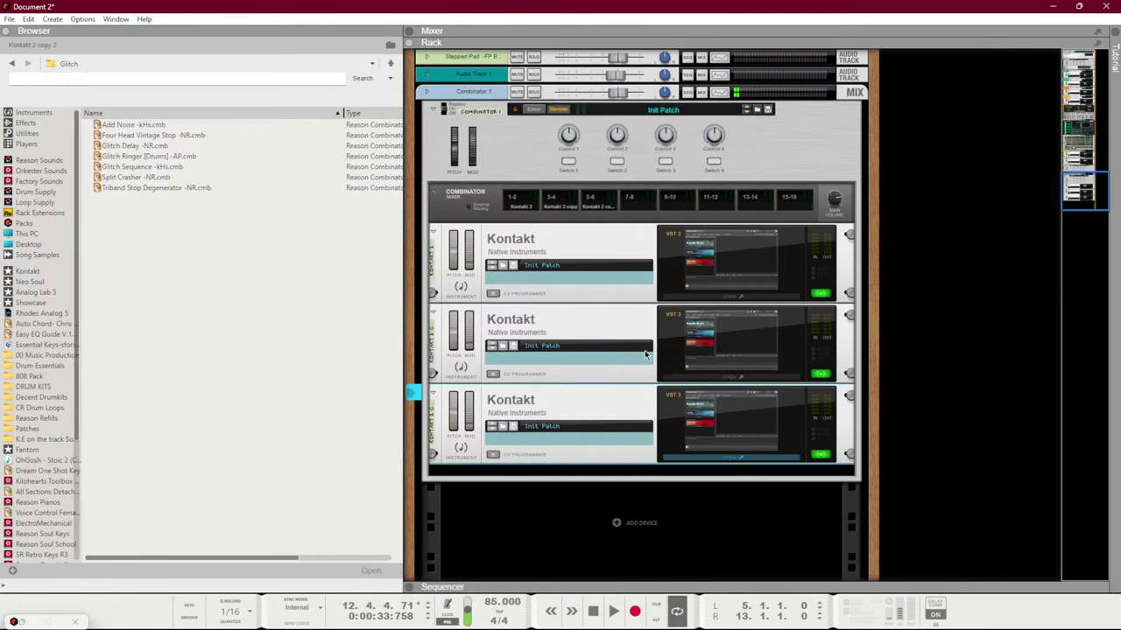
Replace Alicias Keys in the second Kontakt with SuperJP Brass 3.nki from Retro Machines Mk2's Super JP folder, then close its window
double_click(691, 337)
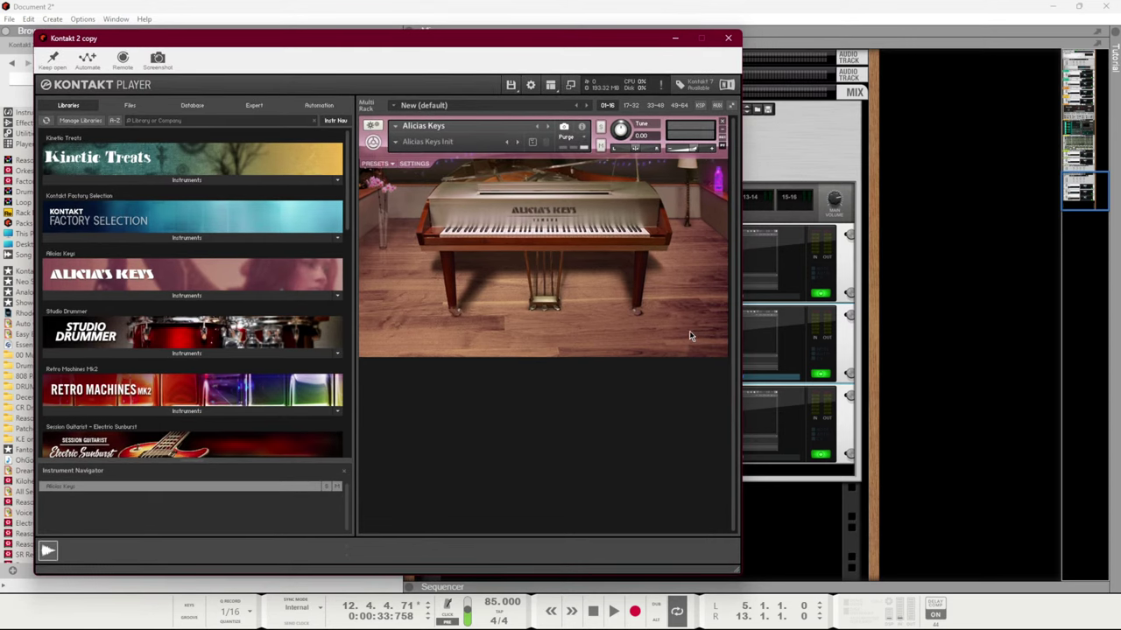
scroll(196, 374, "down", 10)
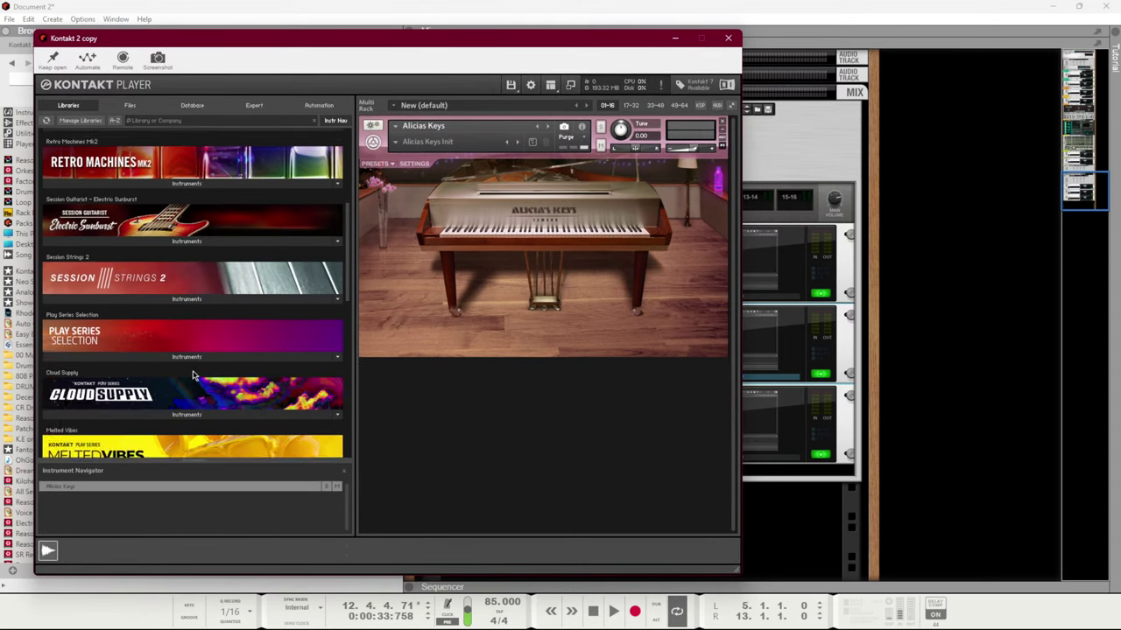
scroll(196, 371, "down", 4)
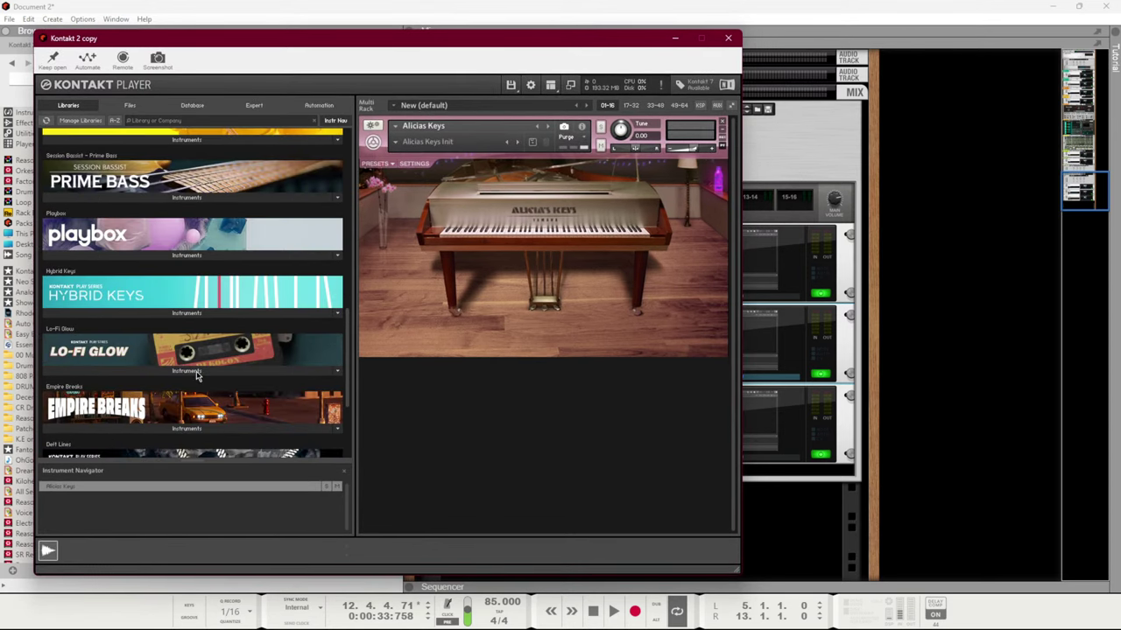
scroll(198, 375, "down", 3)
left_click(206, 226)
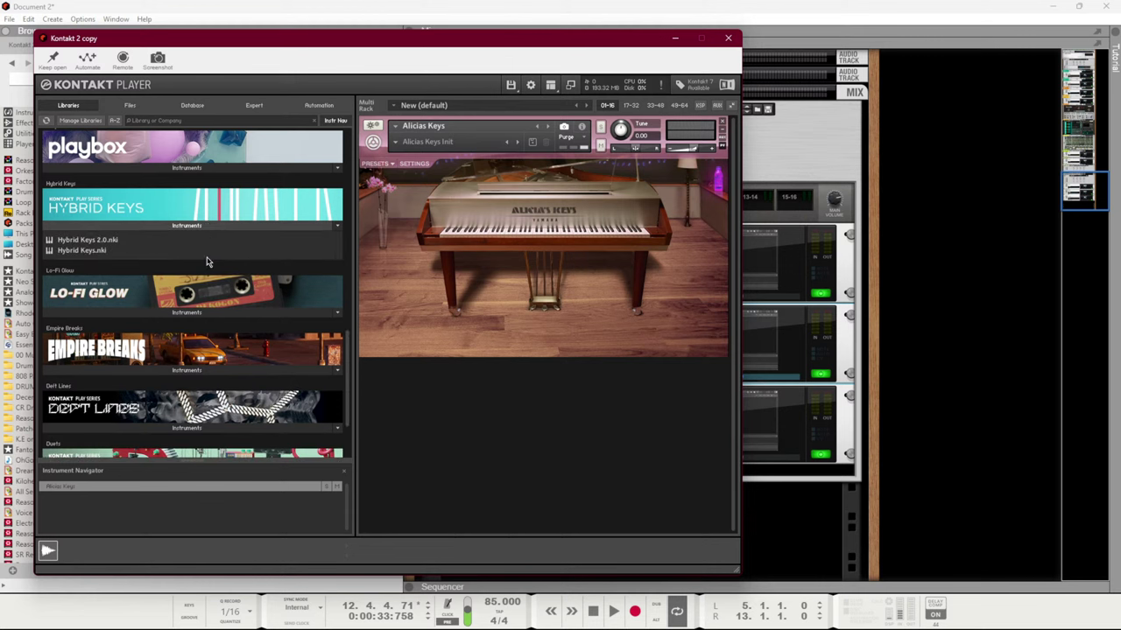
scroll(187, 310, "up", 15)
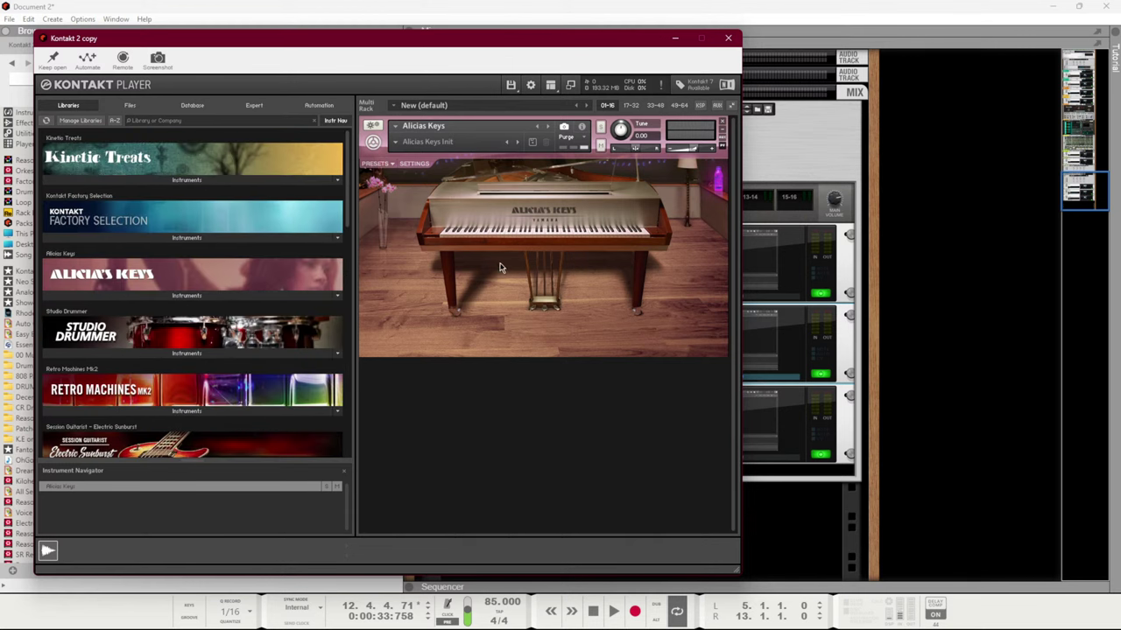
scroll(179, 271, "down", 2)
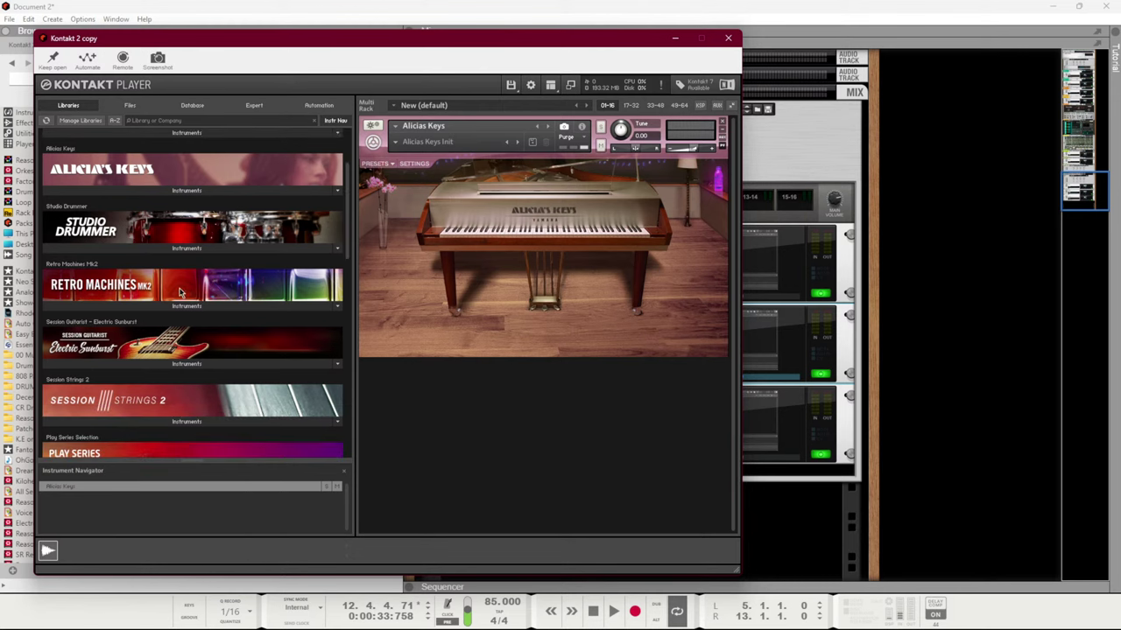
left_click(186, 307)
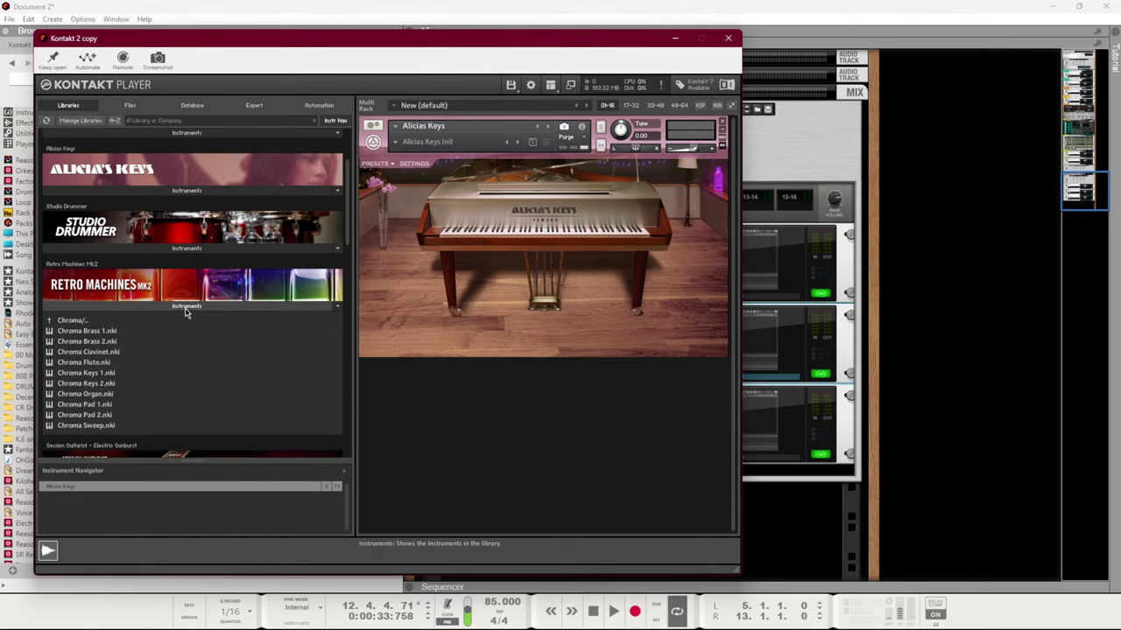
left_click(75, 321)
scroll(88, 367, "down", 2)
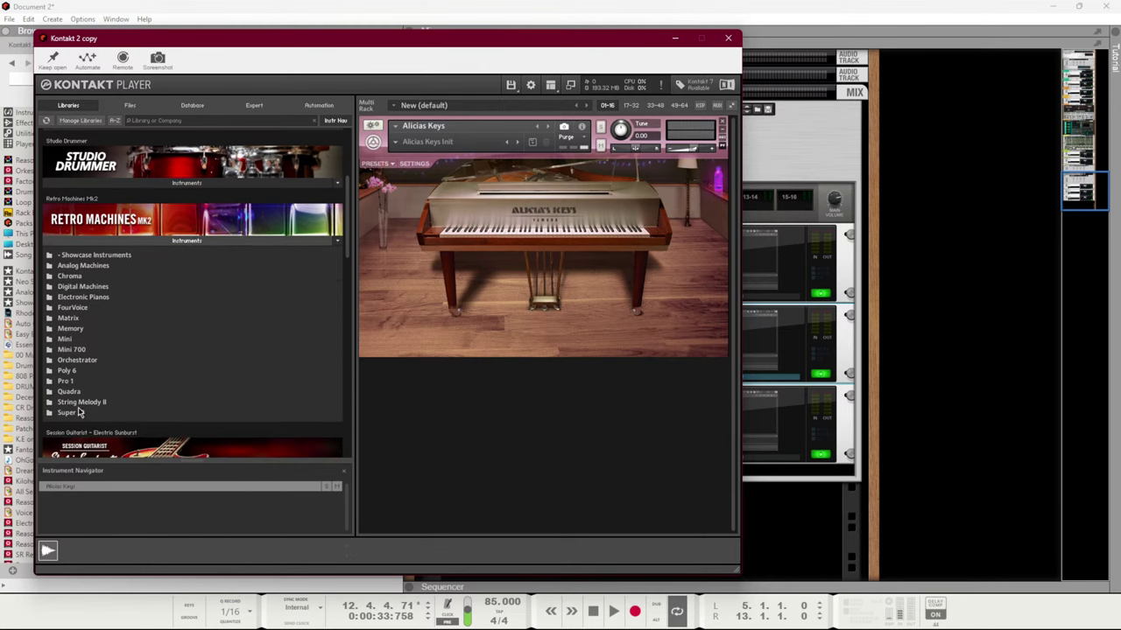
left_click(77, 412)
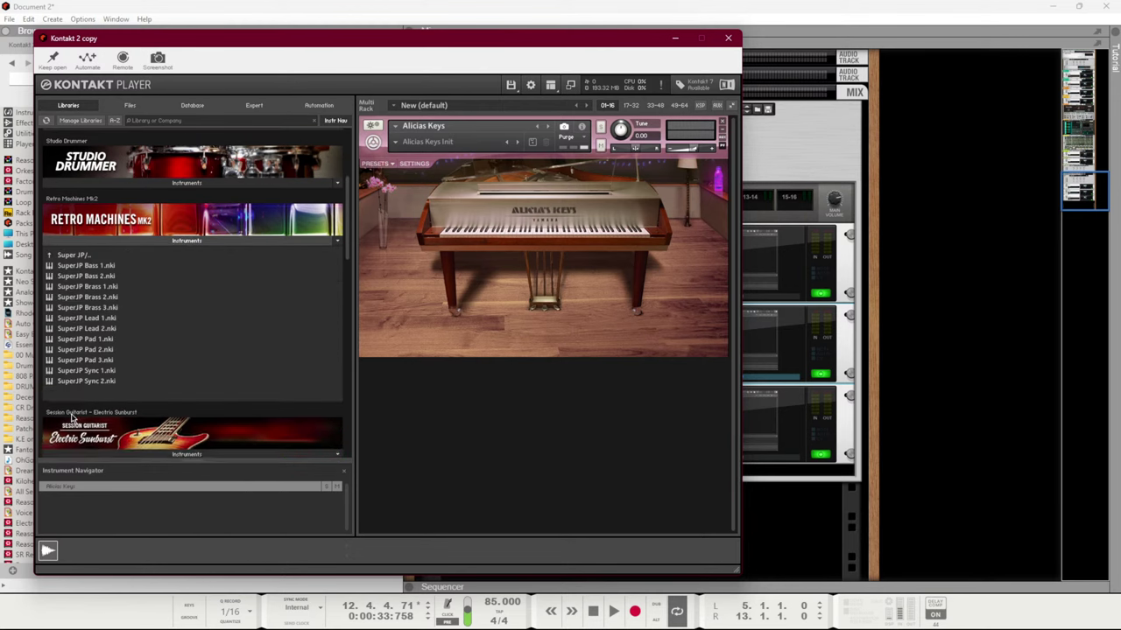
left_click(94, 308)
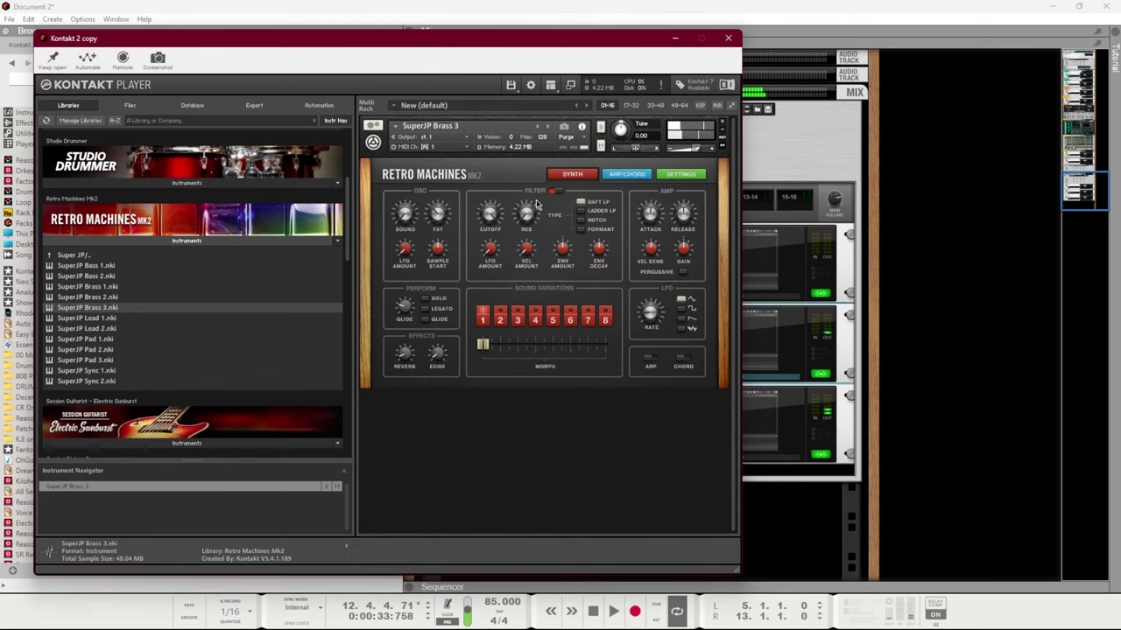
left_click(727, 37)
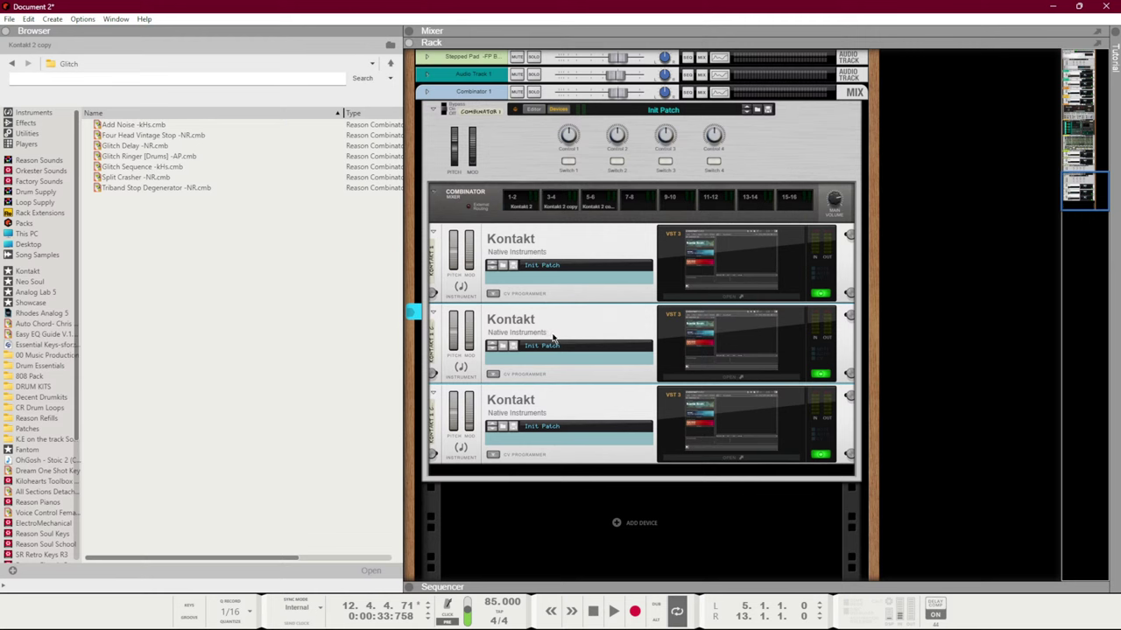
Add a Line Mixer 6:2 below the first Kontakt inside the Combinator while viewing the back of the rack
key("Tab")
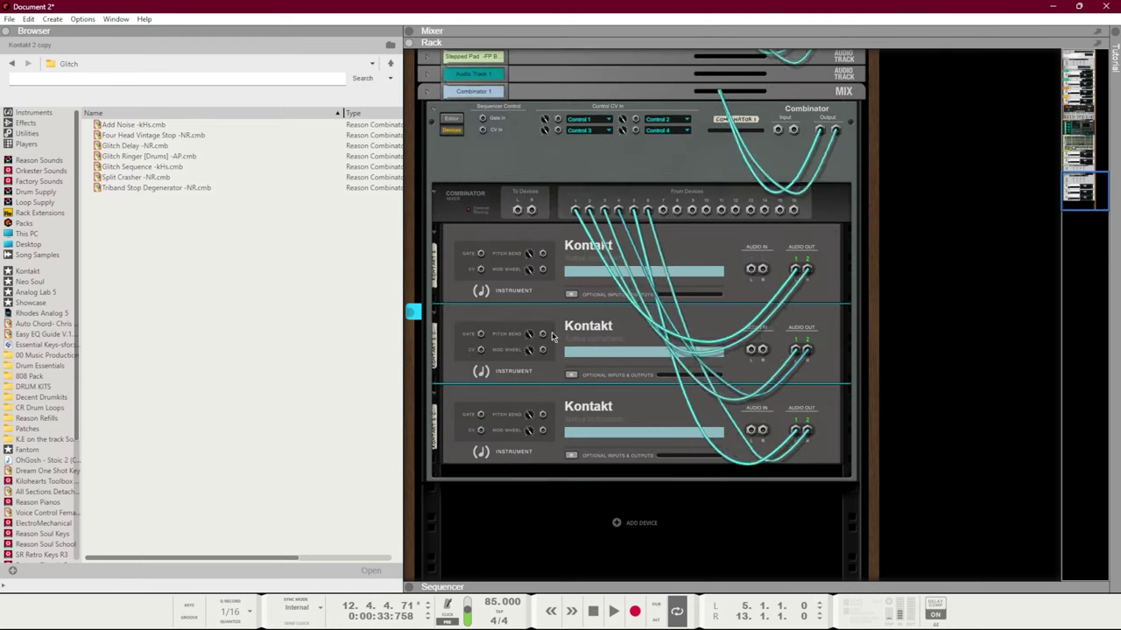
left_click(540, 242)
right_click(531, 238)
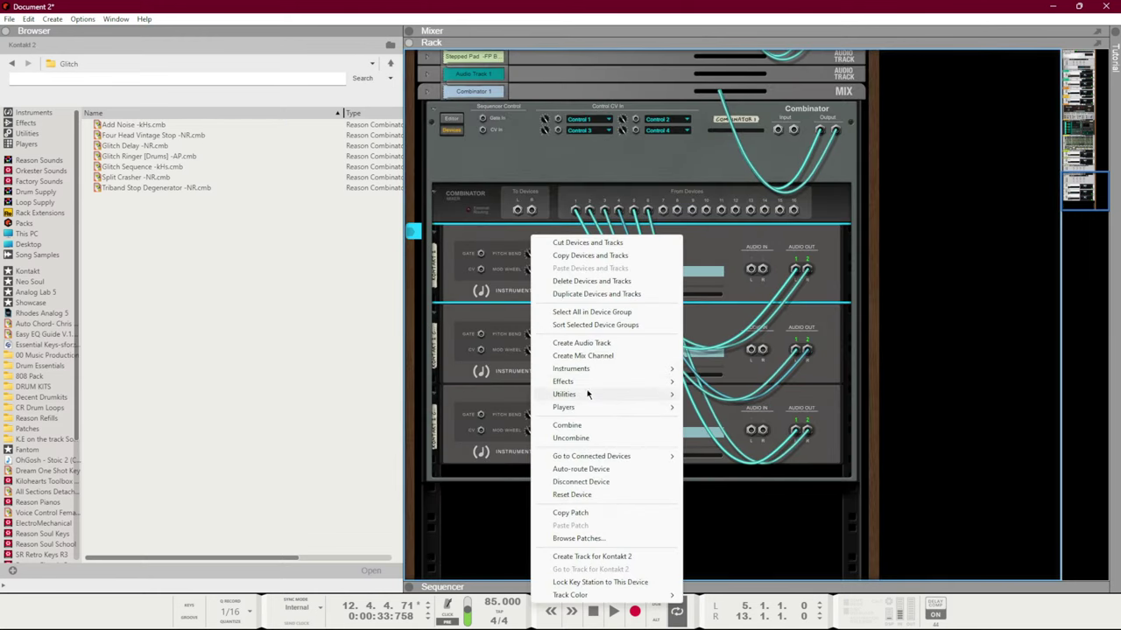
mouse_move(592, 396)
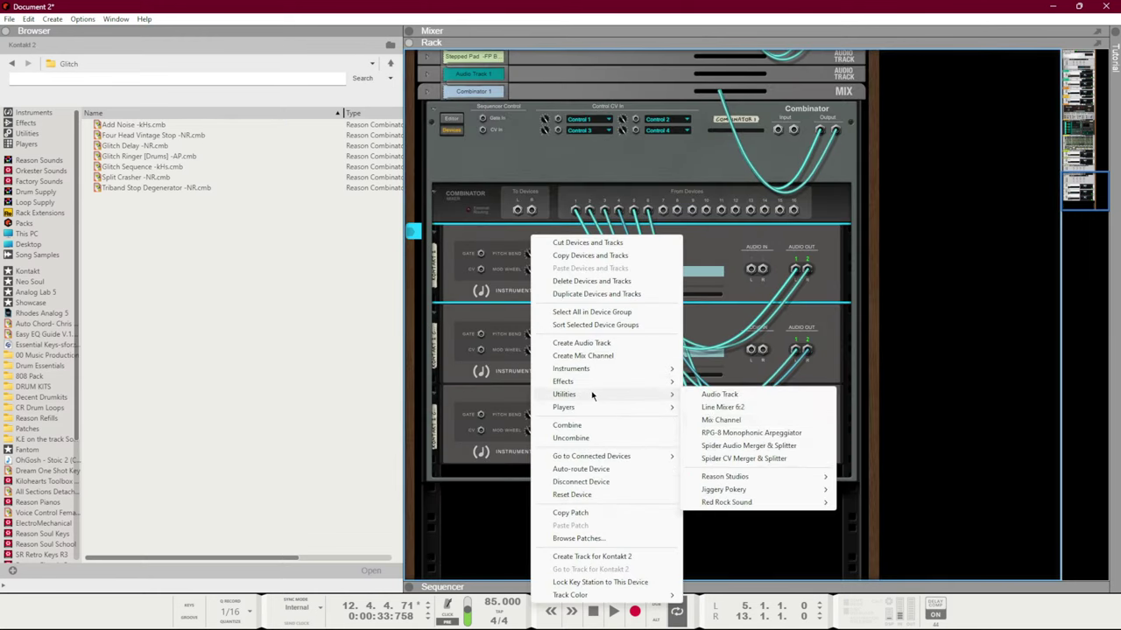
left_click(723, 407)
Cable the three Kontakts' stereo outputs to Line Mixer channels 1, 2 and 3, and its master output to the Combinator mixer's inputs 1 and 2
left_click_drag(455, 321, 706, 261)
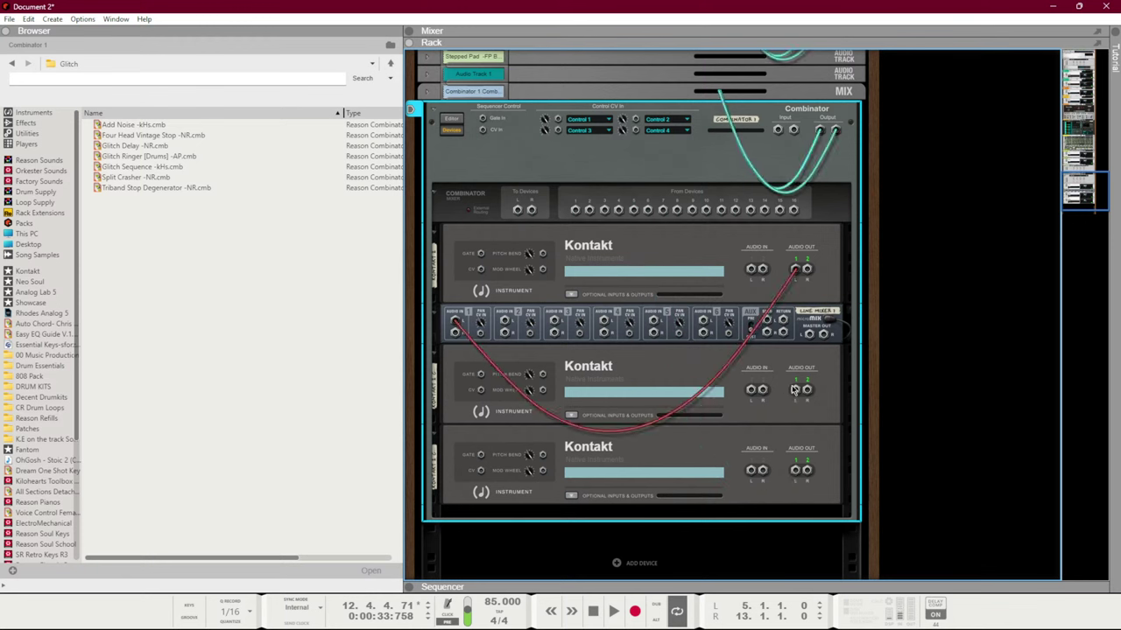
left_click_drag(794, 389, 506, 321)
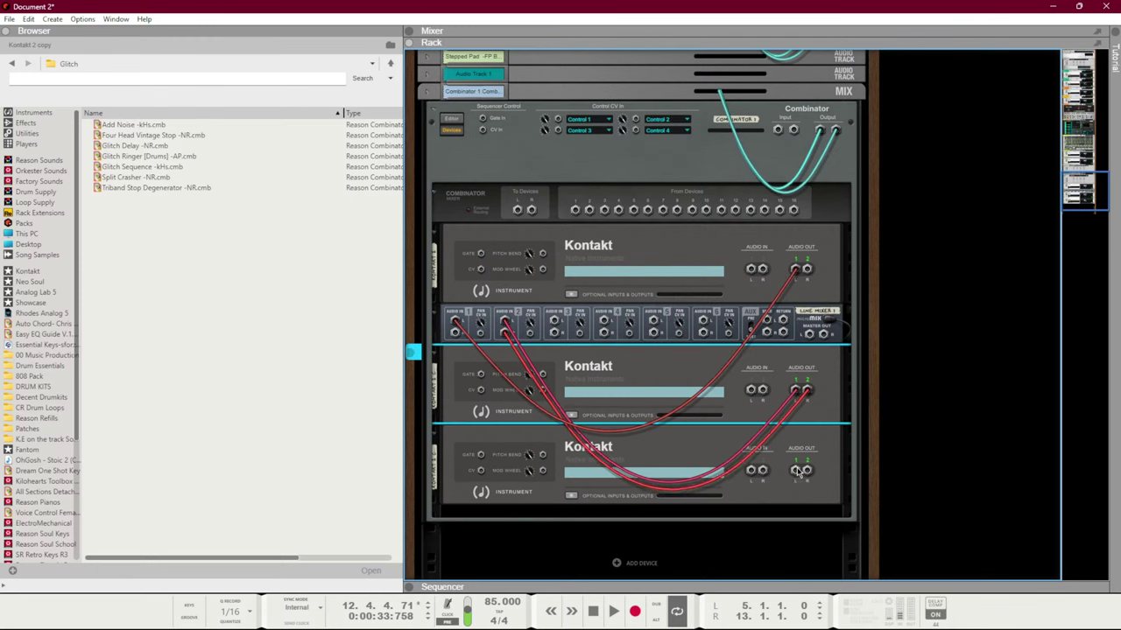
left_click_drag(798, 471, 555, 322)
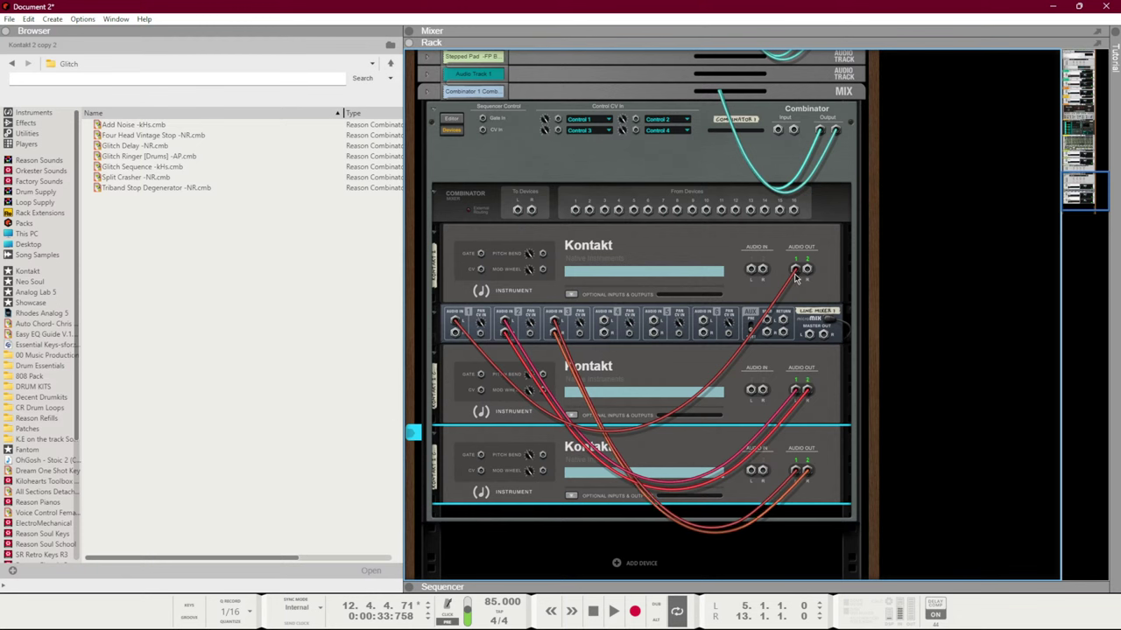
left_click_drag(796, 278, 455, 322)
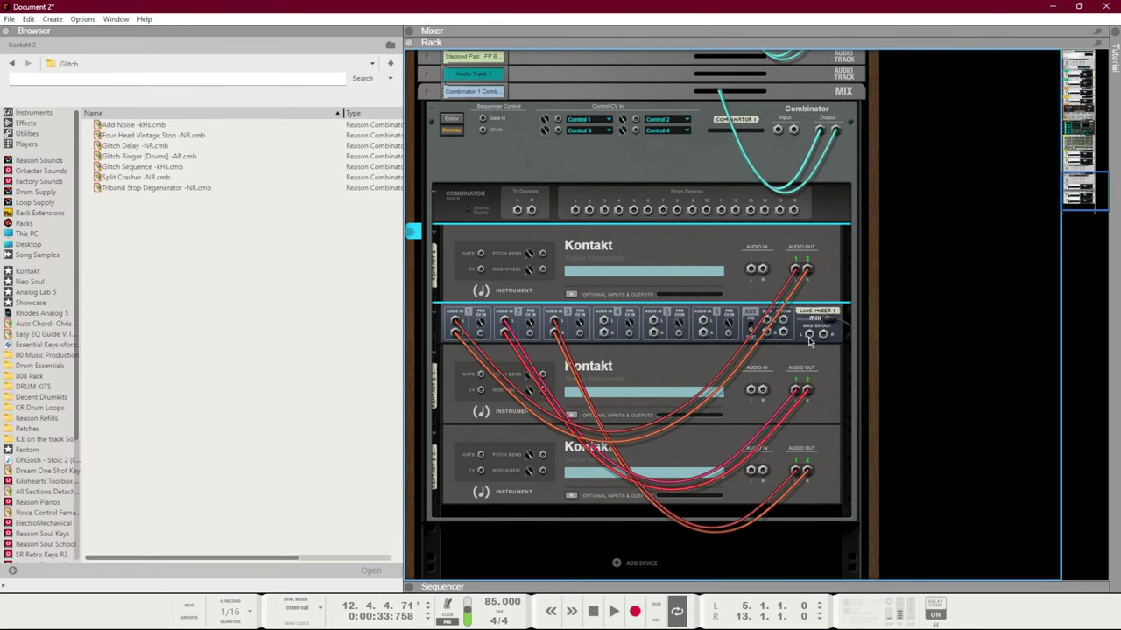
left_click_drag(809, 333, 576, 214)
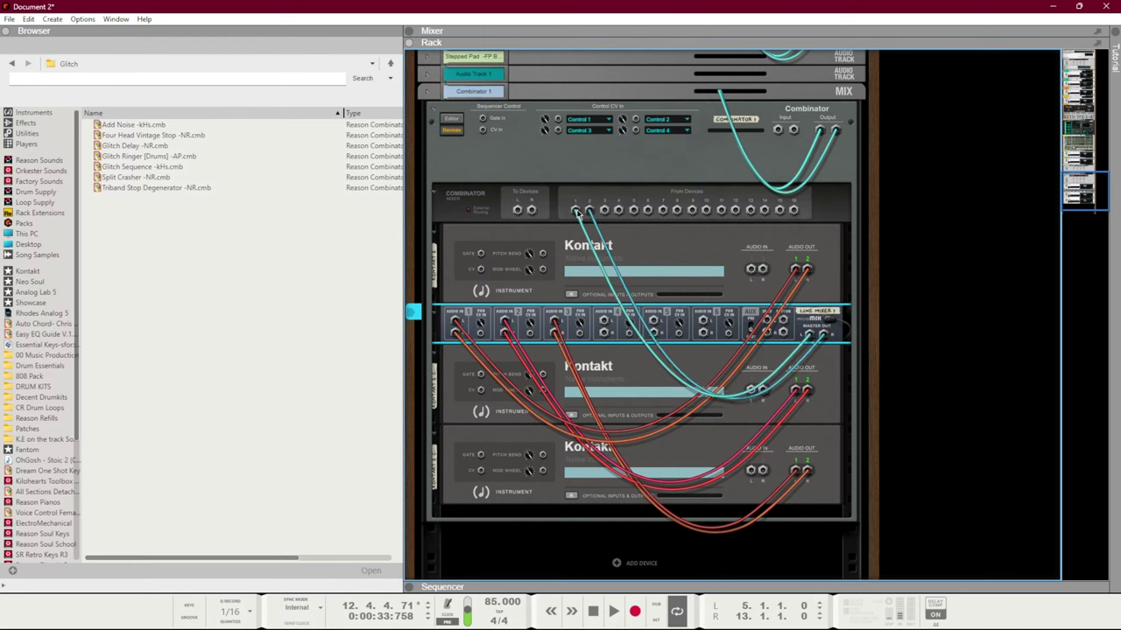
key("Tab")
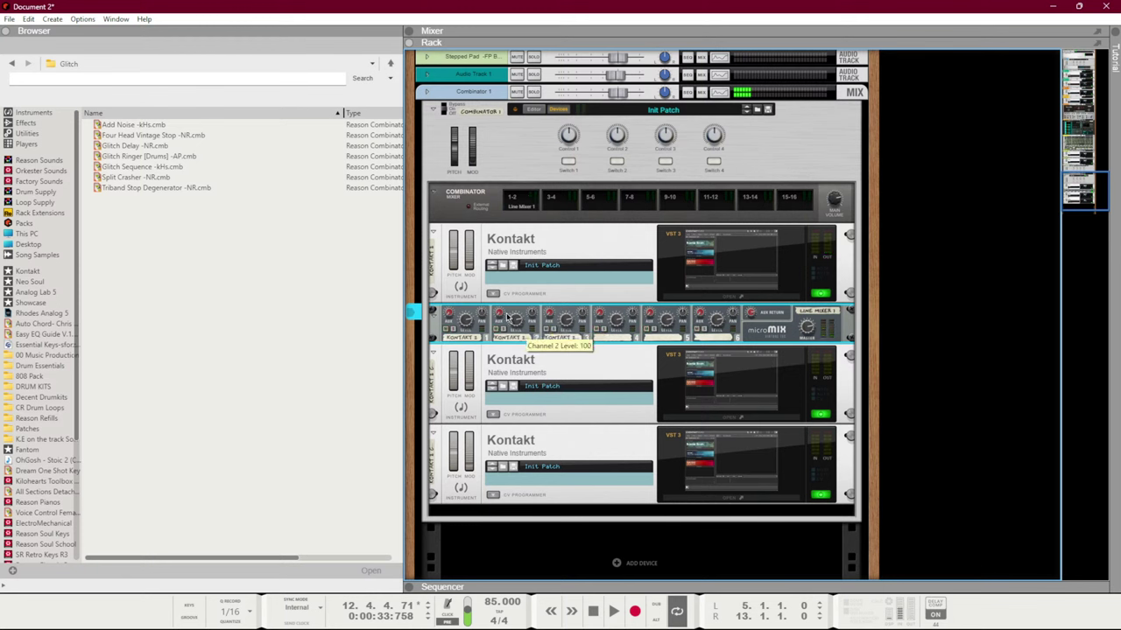
left_click(454, 330)
left_click(454, 330)
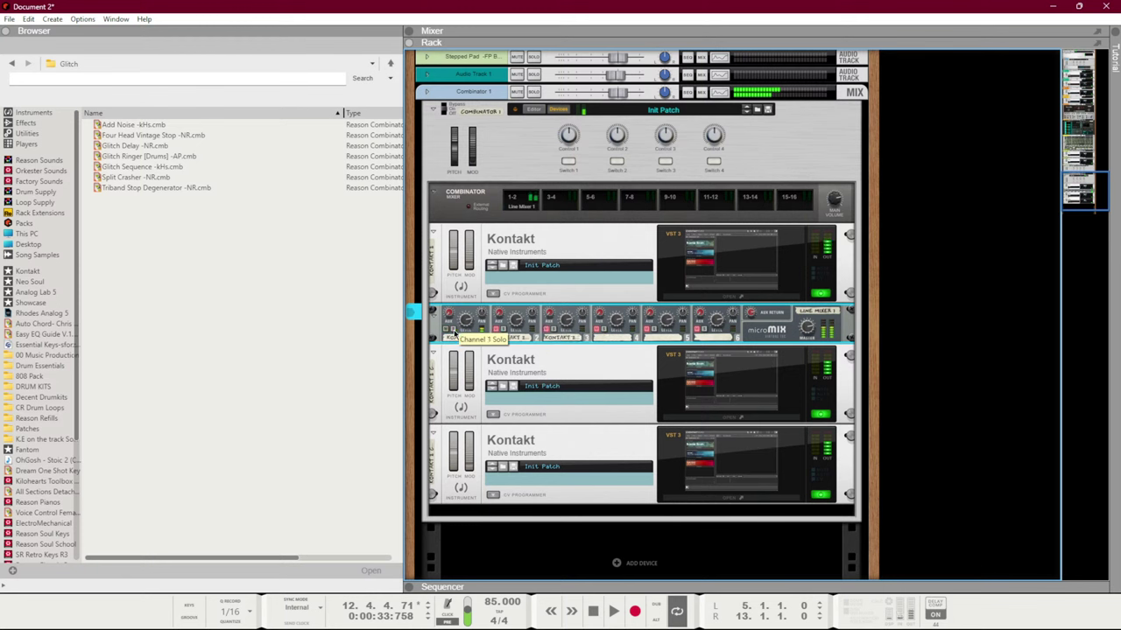
left_click_drag(480, 311, 491, 268)
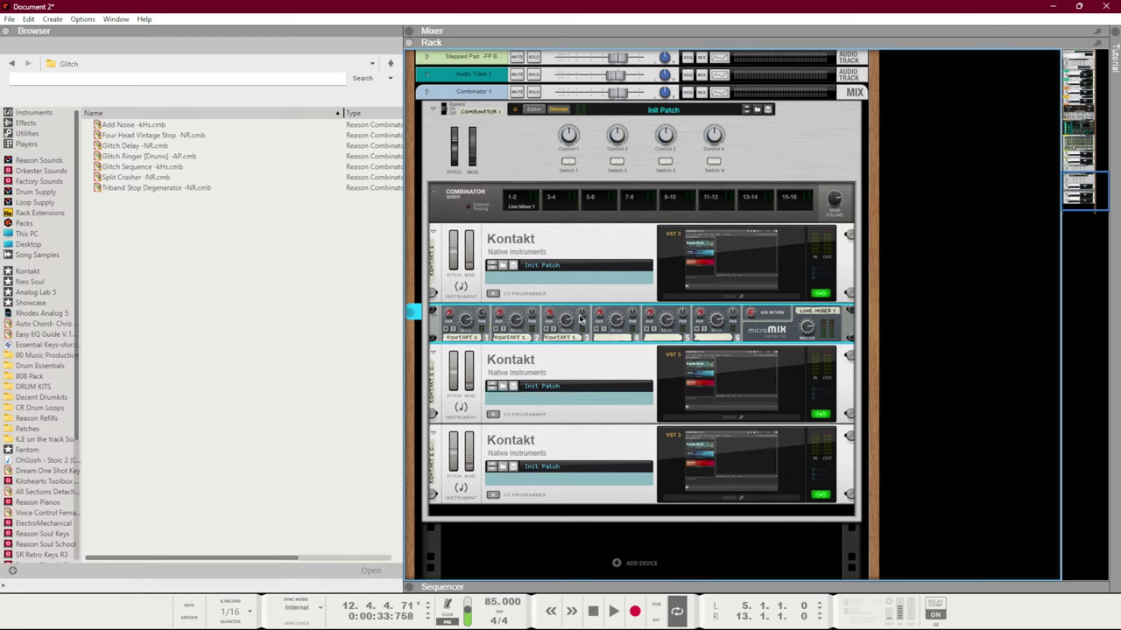
left_click_drag(579, 319, 580, 349)
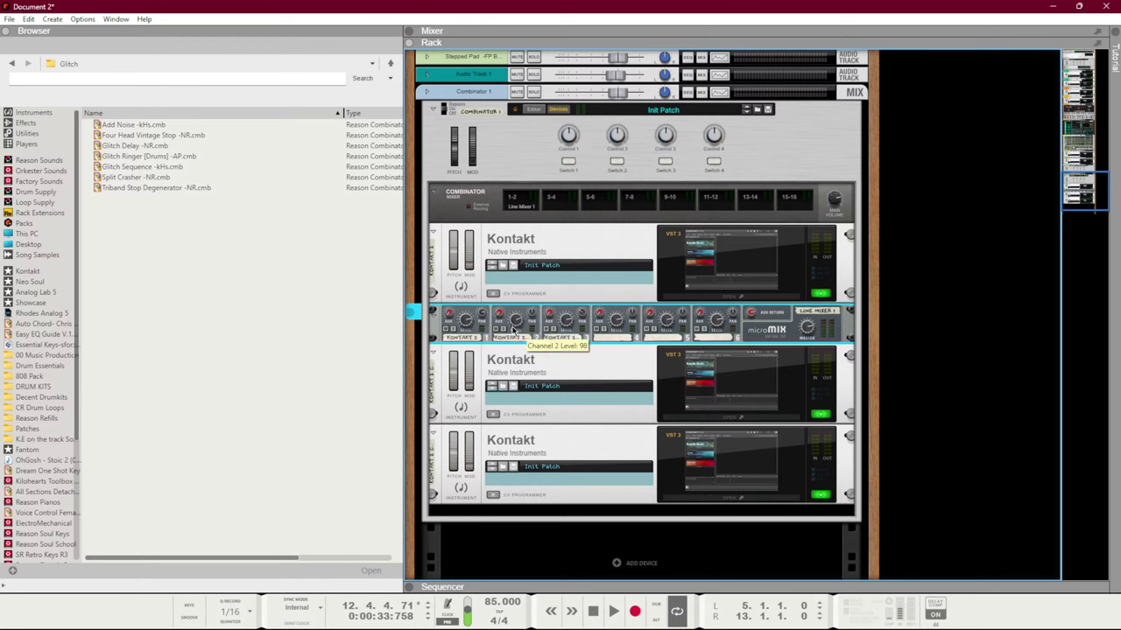
left_click_drag(513, 367, 509, 372)
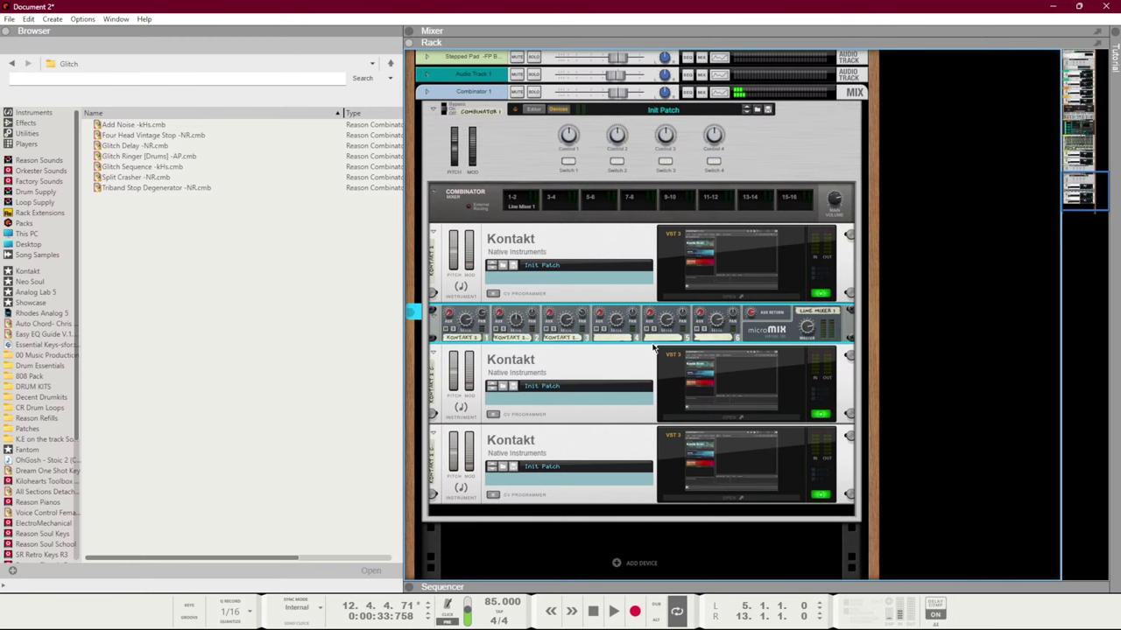
left_click_drag(614, 87, 606, 98)
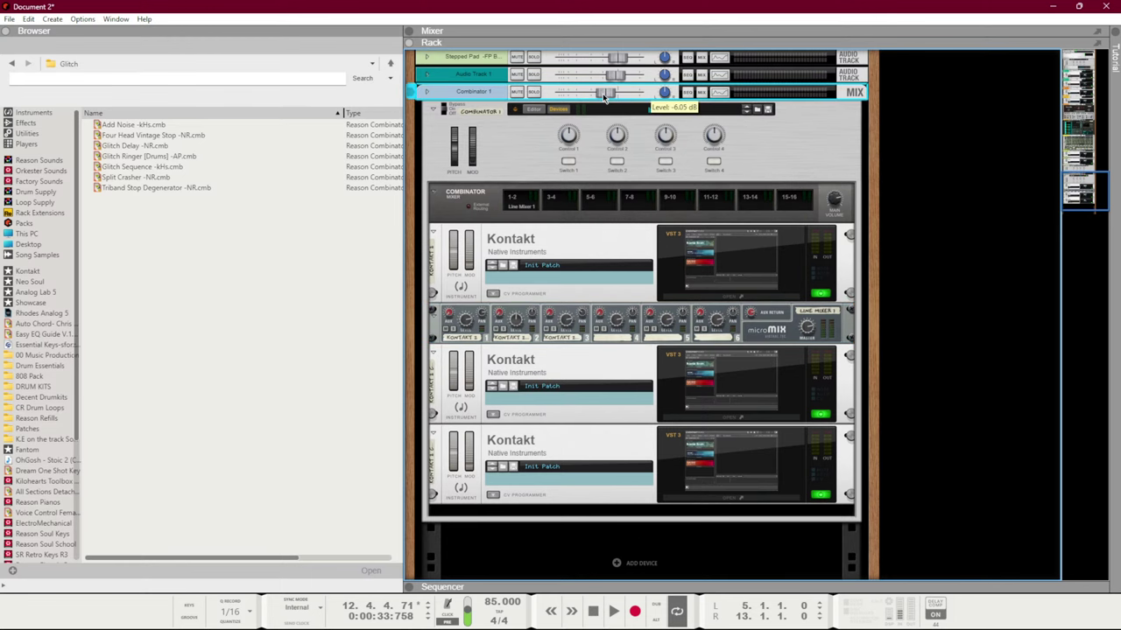
Record a chord take on the Combinator 1 track from bar 11 in the sequencer's edit mode, with the browser hidden
key("F7")
left_click(815, 94)
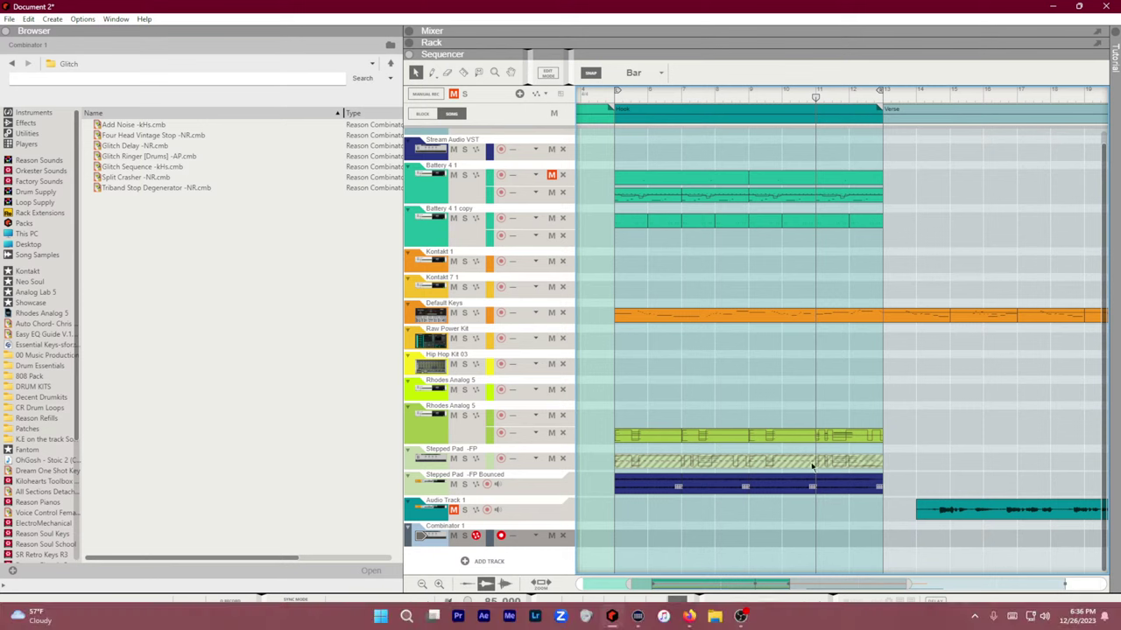
key("ctrl+e")
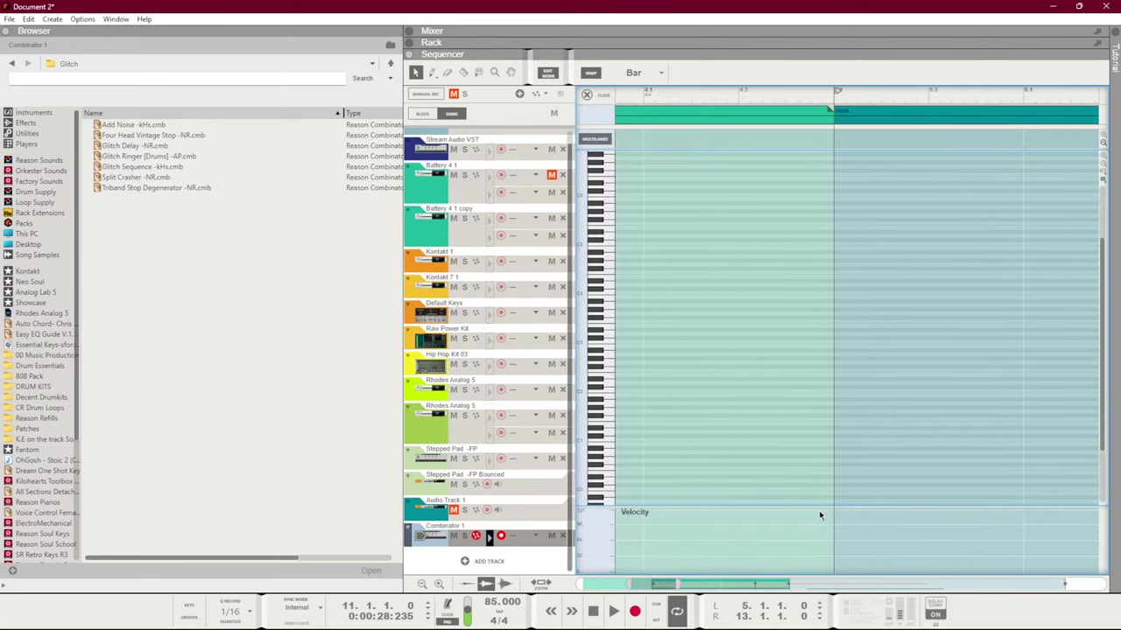
key("F6")
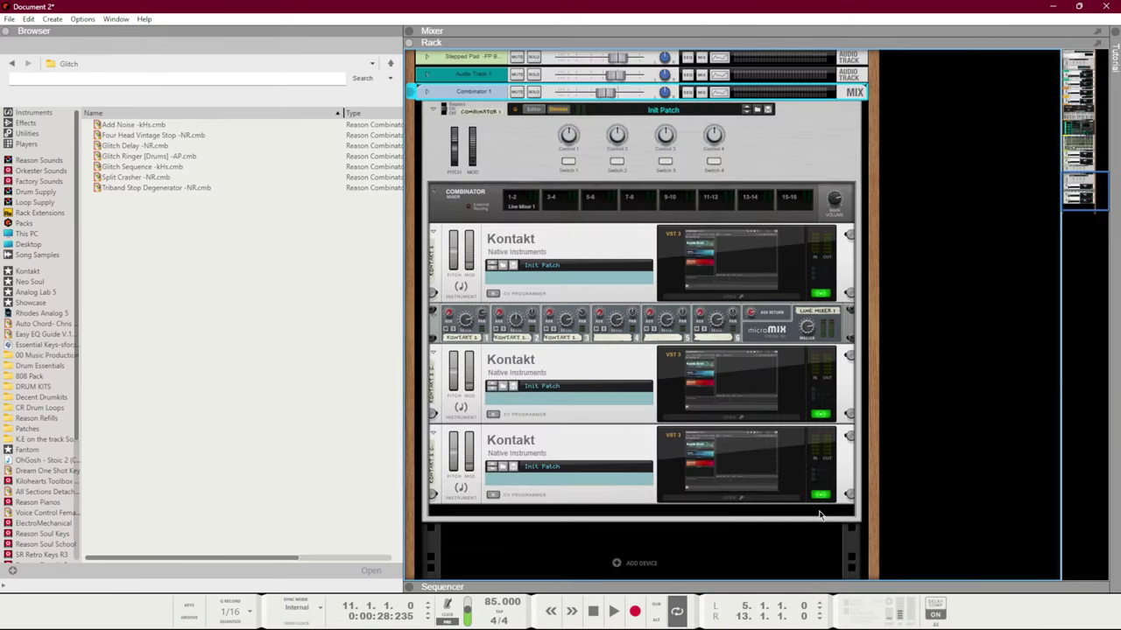
key("F7")
key("F3")
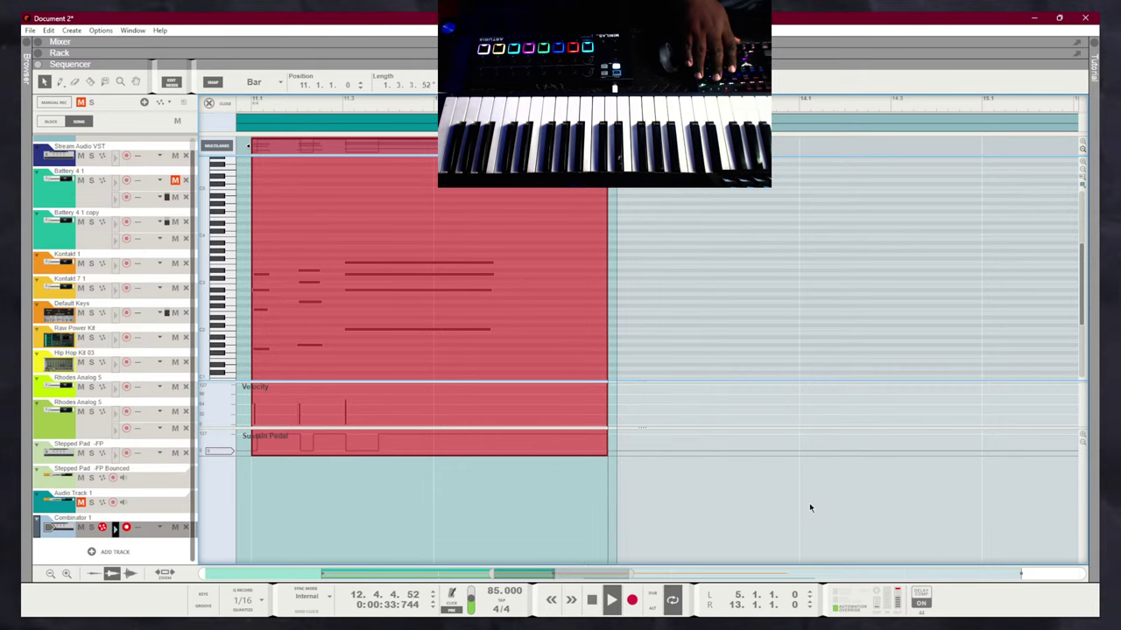
Delete the first Combinator 1 clip in the arrangement and record a new chord take starting at bar 10
key("shift+Tab")
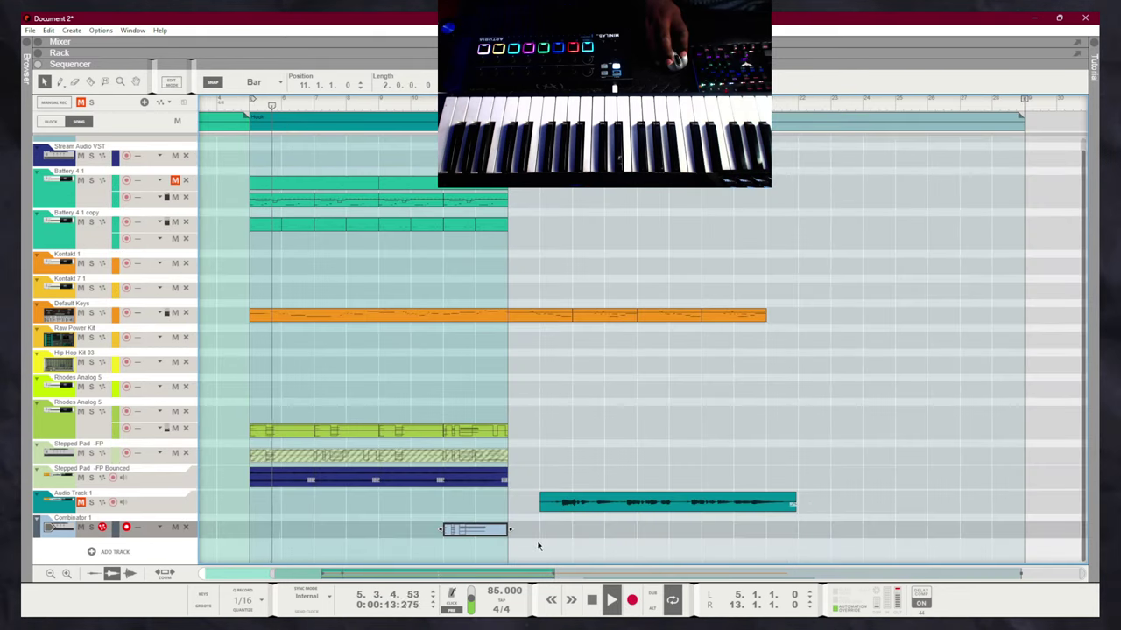
key("Delete")
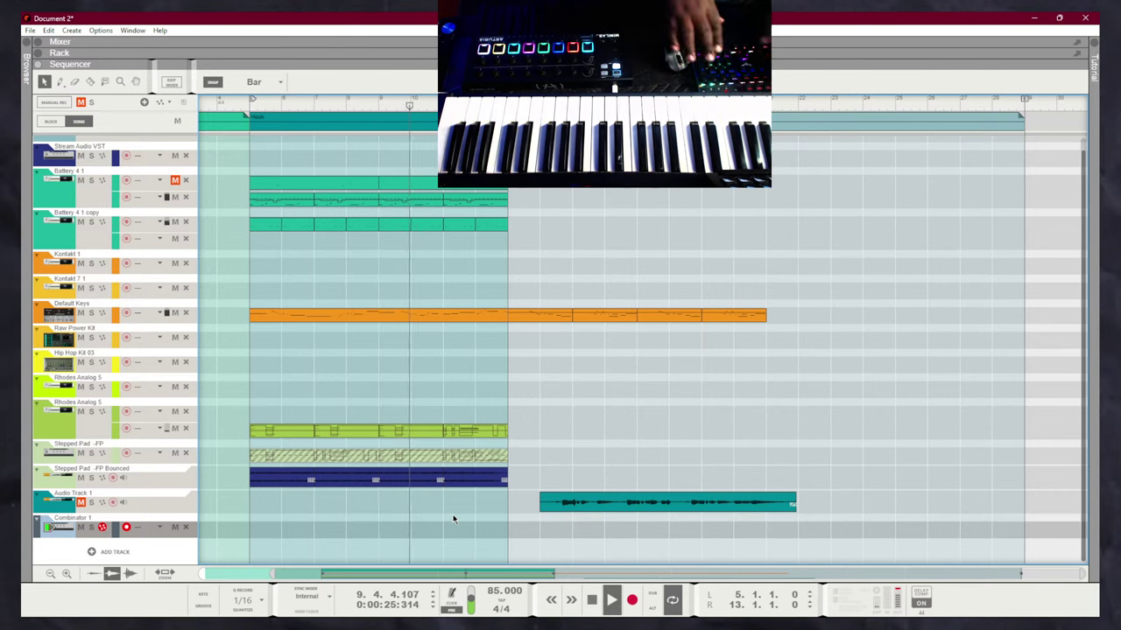
key("ctrl+Return")
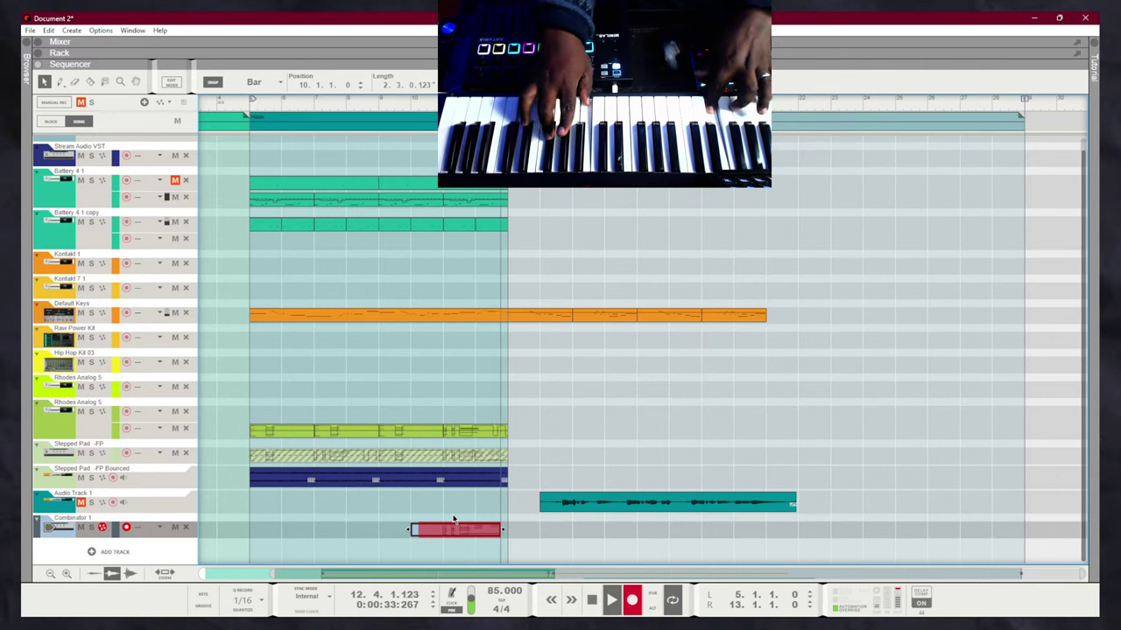
key("space")
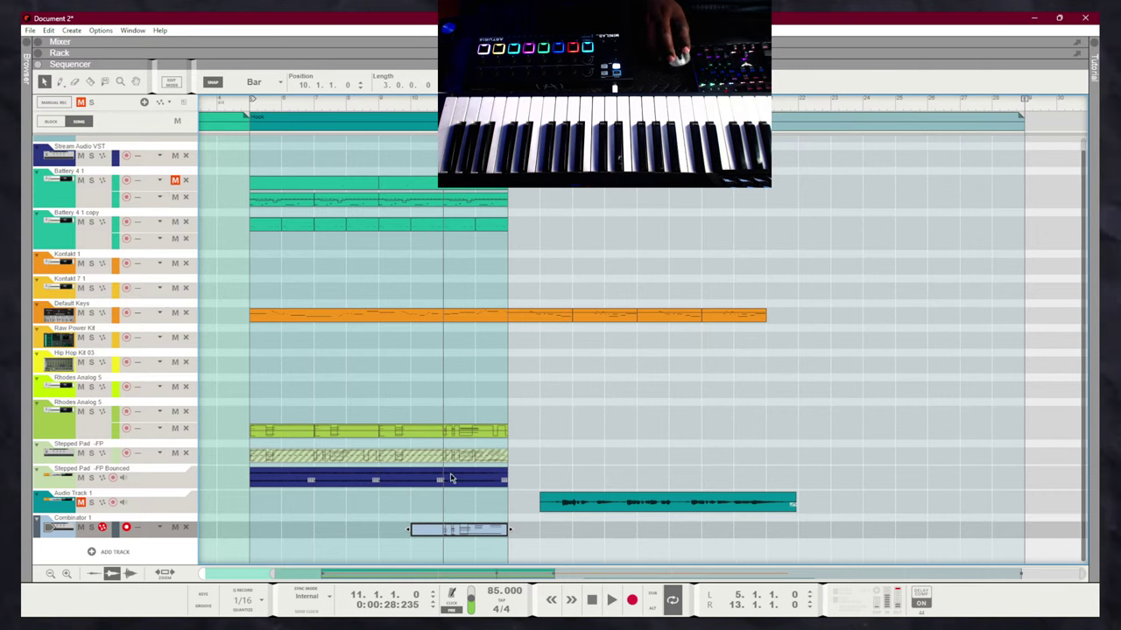
Deselect the recorded clip and show the browser beside the sequencer
left_click(101, 552)
mouse_move(197, 571)
left_click(483, 372)
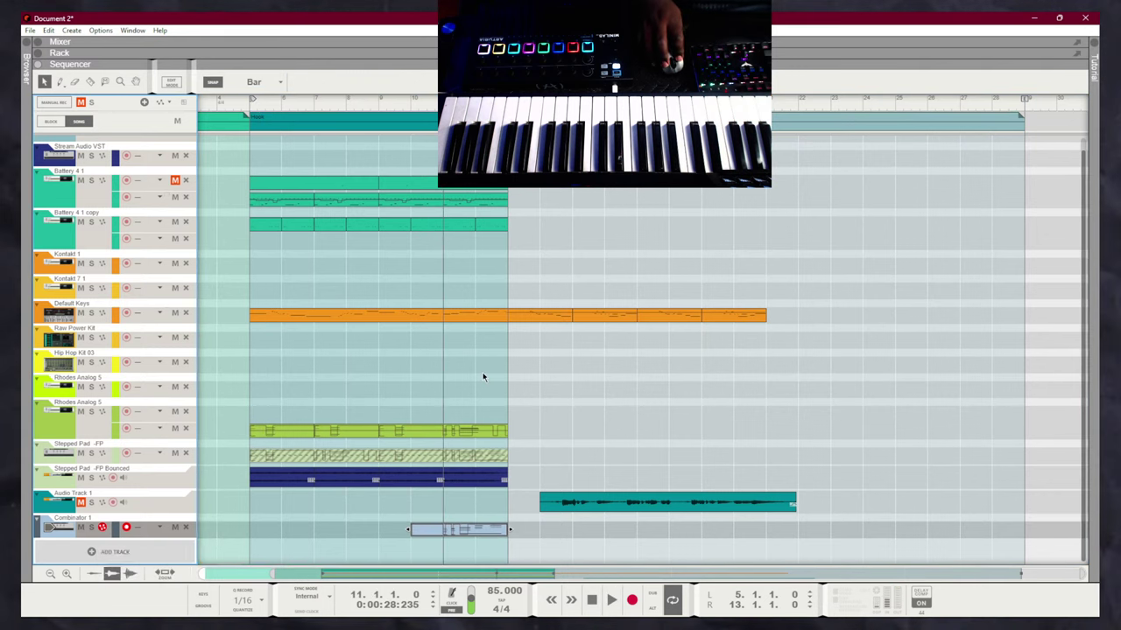
key("F3")
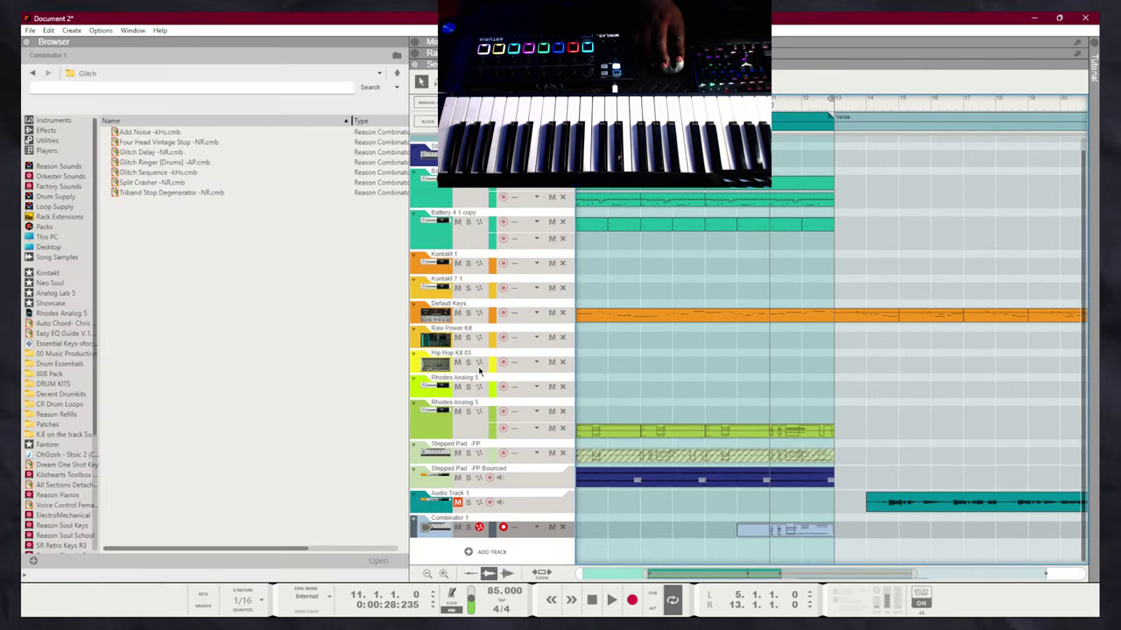
Look through the Loop Supply, Orkester Sounds and Factory Sounds banks in the browser
left_click(56, 207)
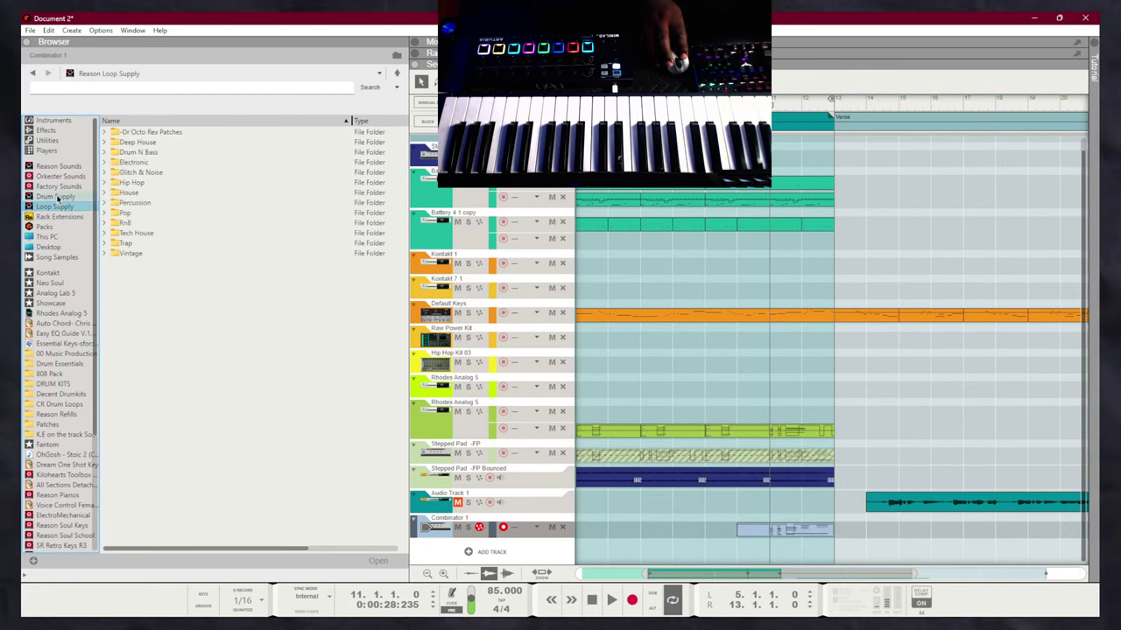
left_click(61, 177)
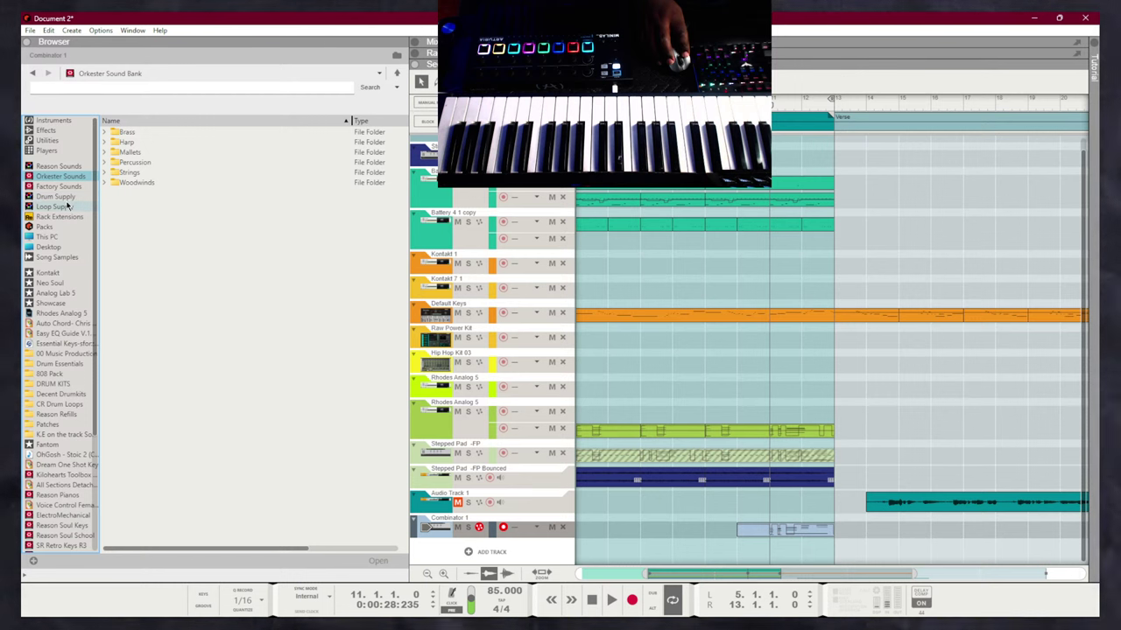
left_click(62, 185)
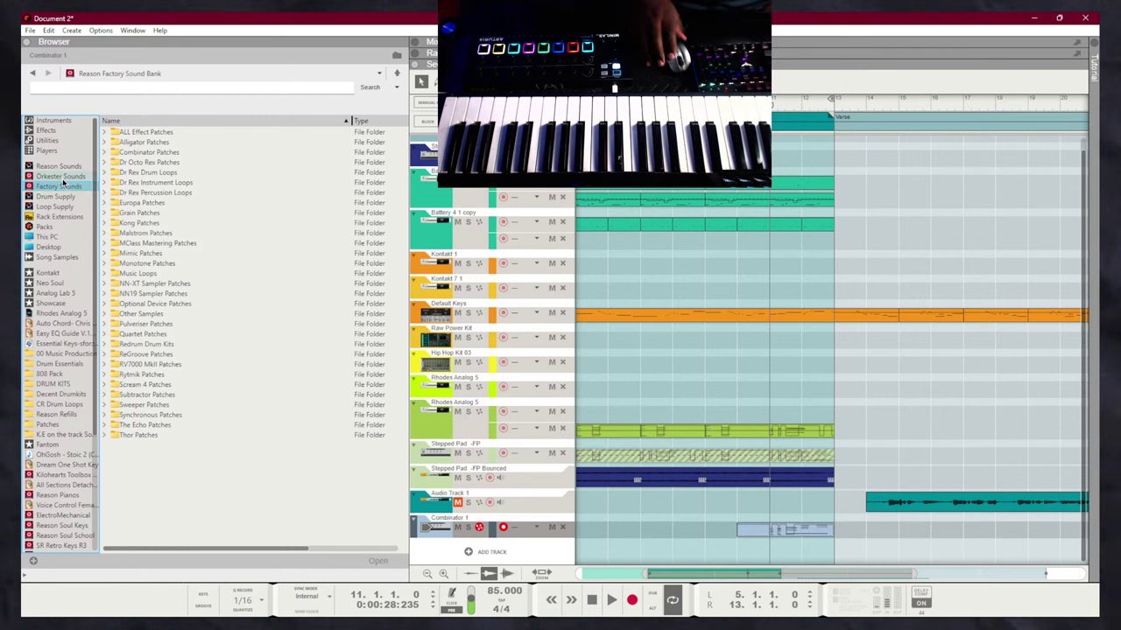
scroll(61, 185, "down", 2)
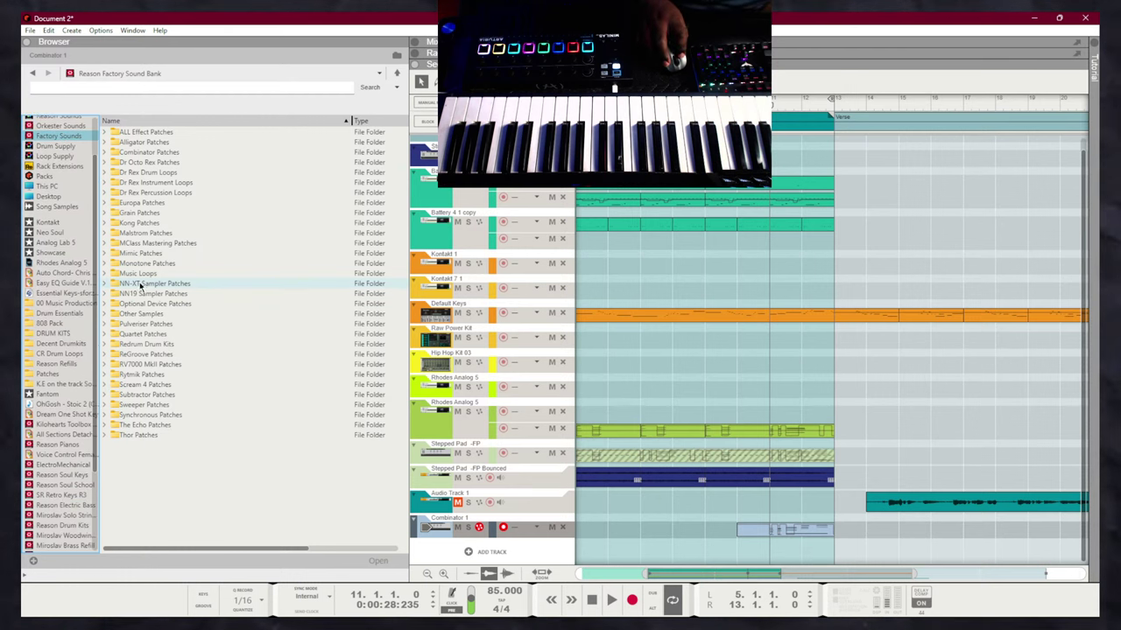
scroll(51, 147, "up", 2)
Load the Technical Swoosh -SP patch from the 10 FX folder of Reason Sounds onto a new track
left_click(56, 167)
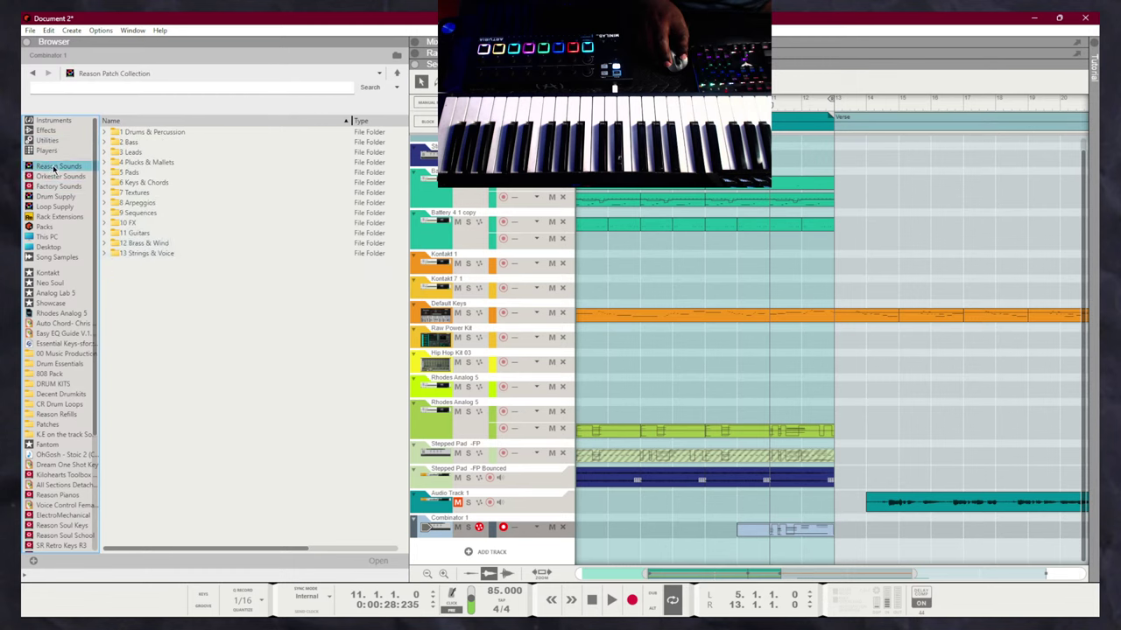
double_click(172, 226)
scroll(162, 337, "down", 10)
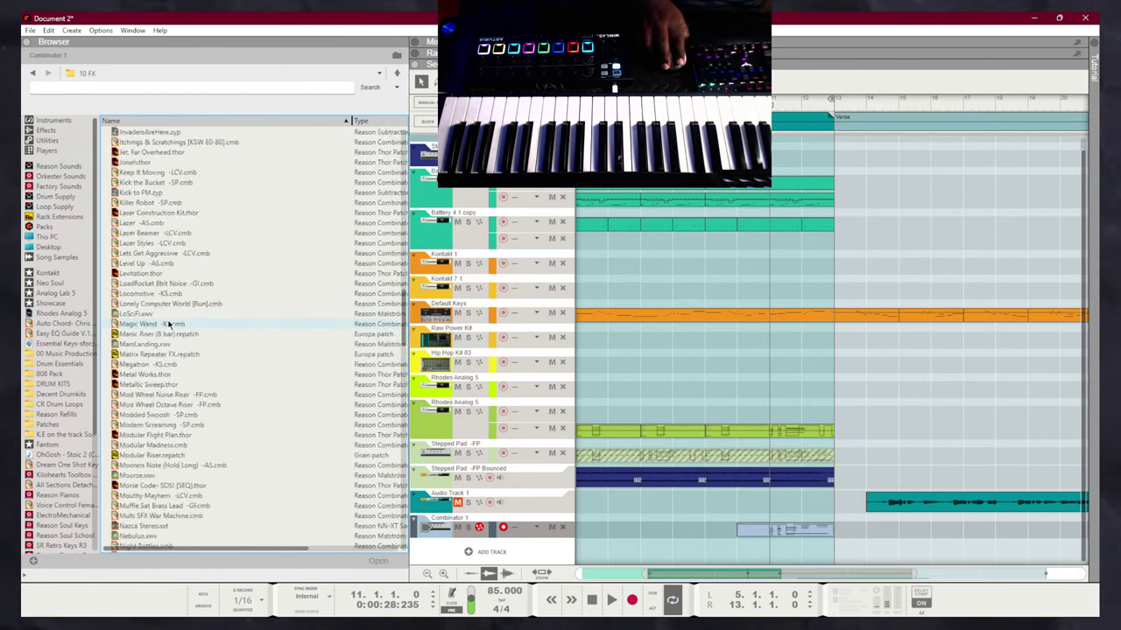
scroll(149, 359, "down", 15)
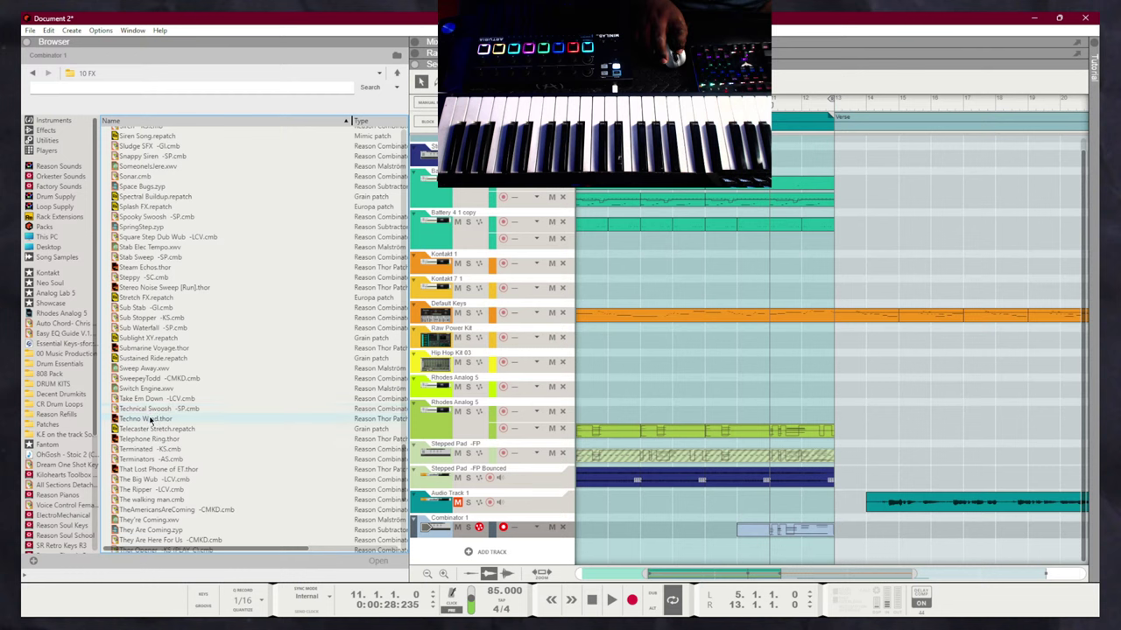
left_click(150, 410)
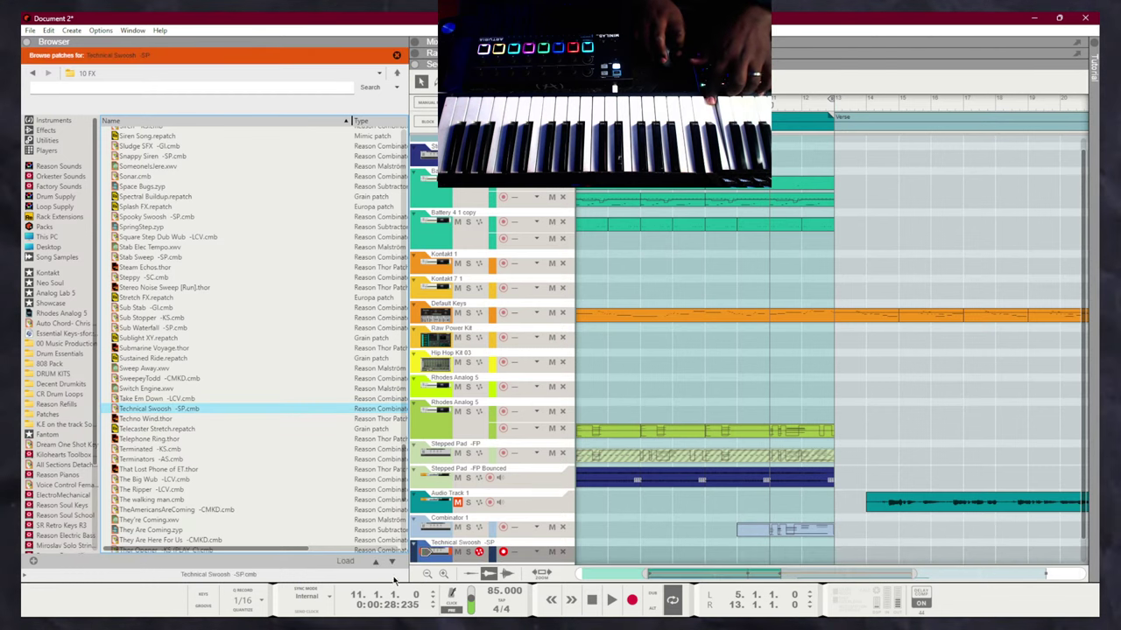
Audition the patches after Technical Swoosh in the 10 FX folder one by one, ending with Ultra Uplifter -KS loaded on the new track
left_click(392, 562)
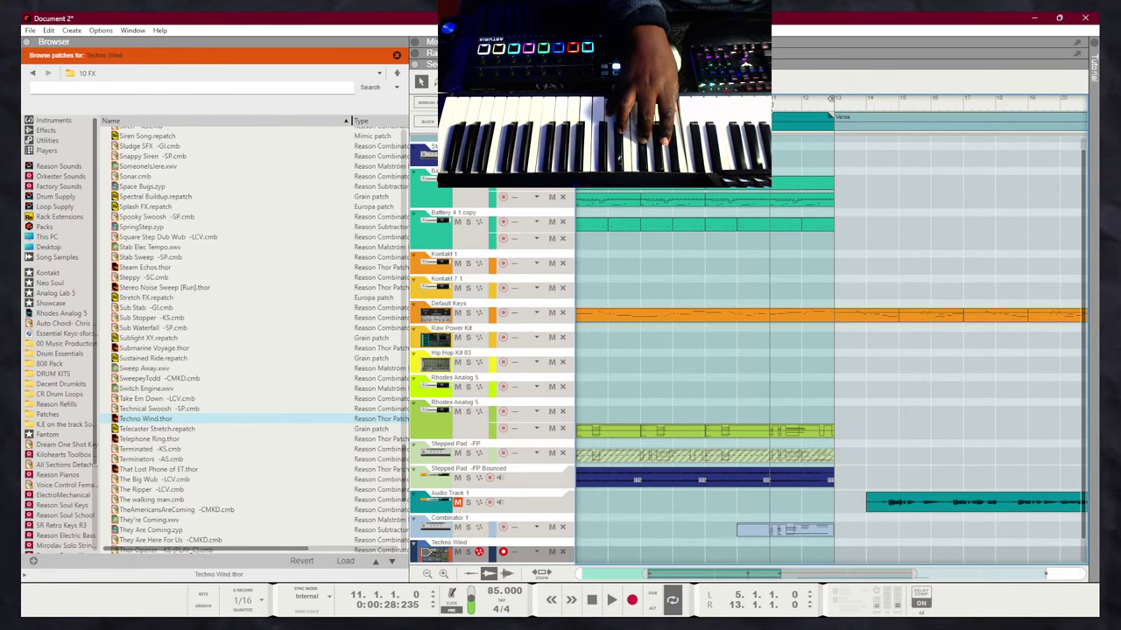
left_click(391, 563)
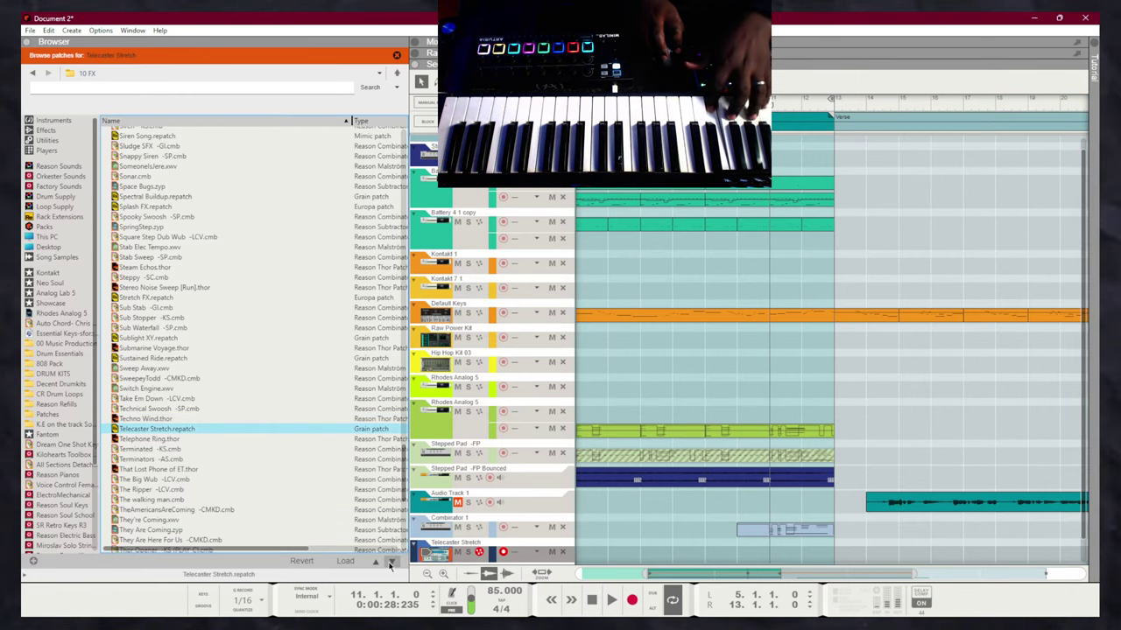
left_click(390, 563)
left_click(390, 563)
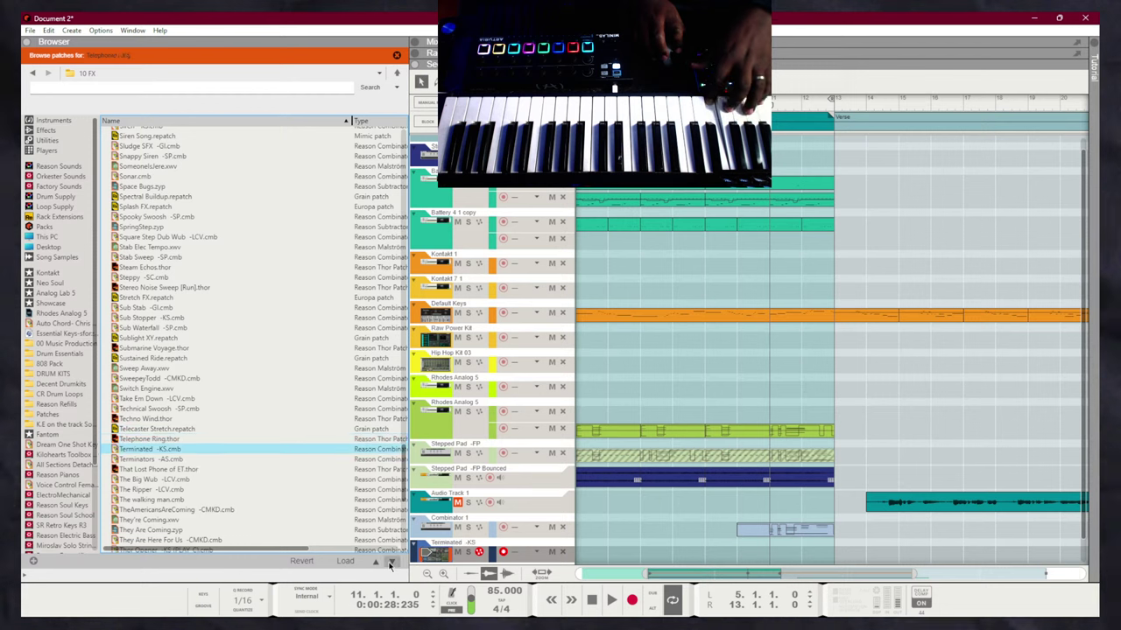
left_click(390, 563)
left_click(391, 563)
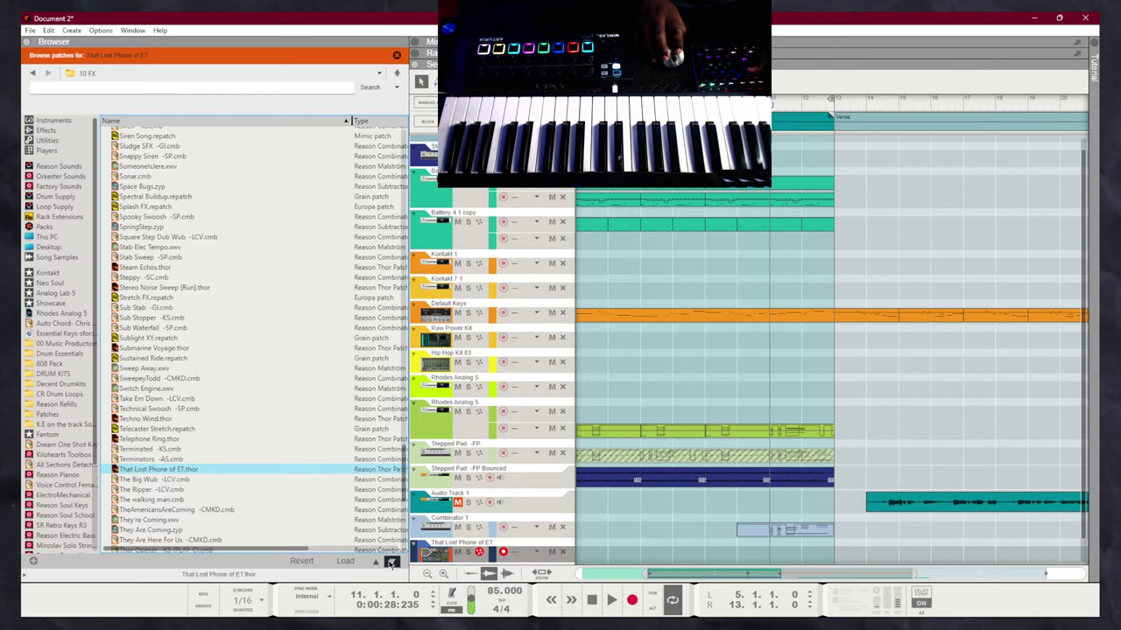
left_click(391, 562)
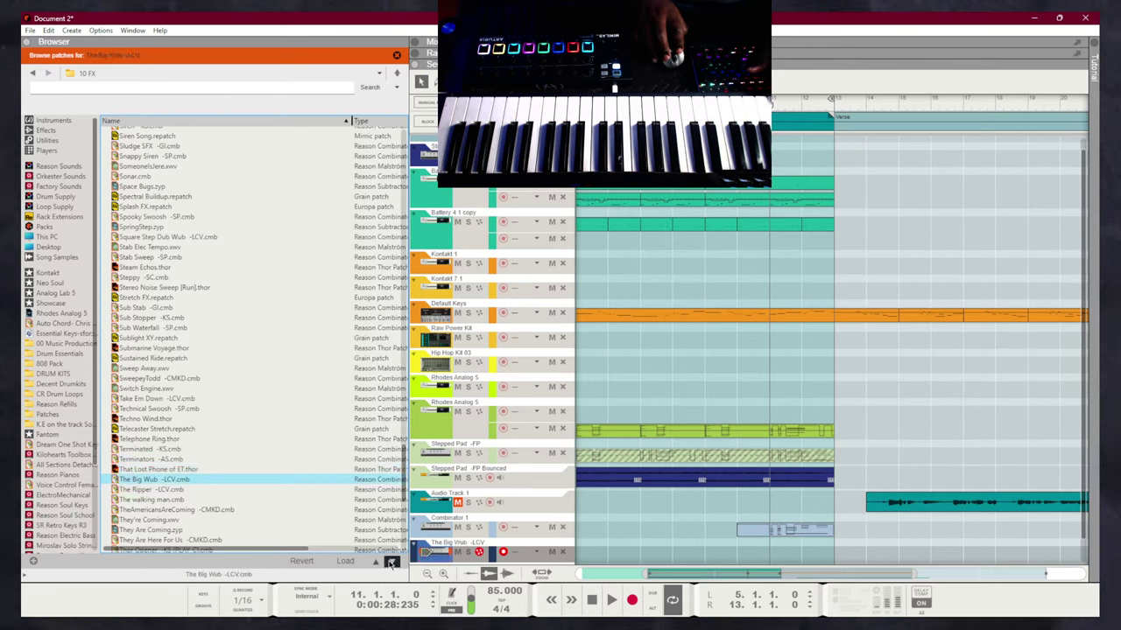
left_click(392, 562)
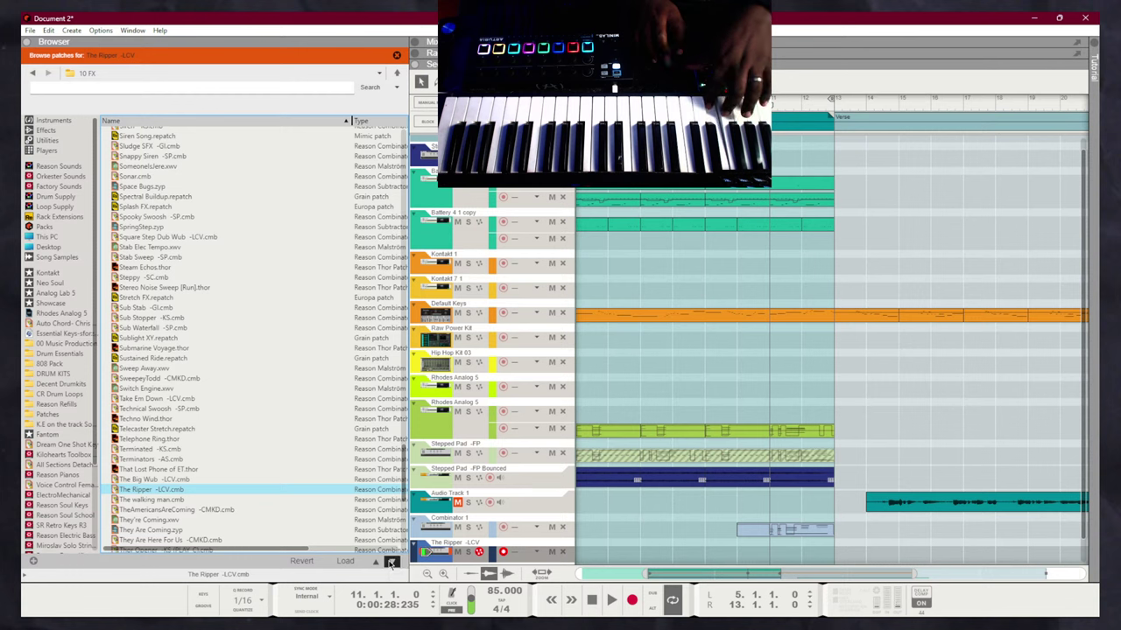
left_click(391, 562)
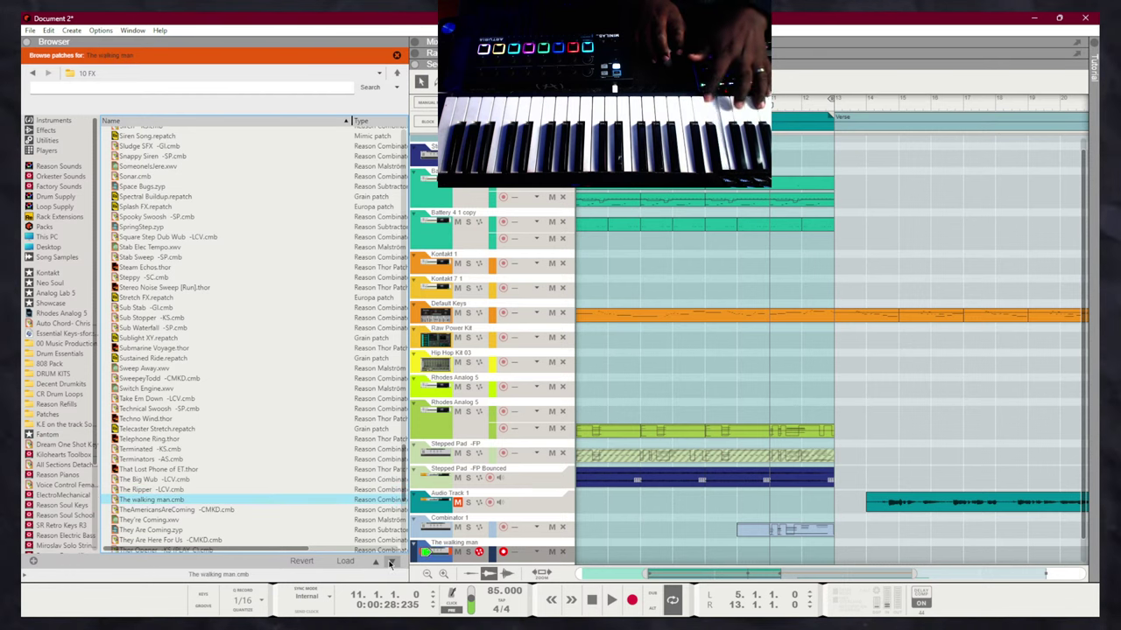
left_click(392, 562)
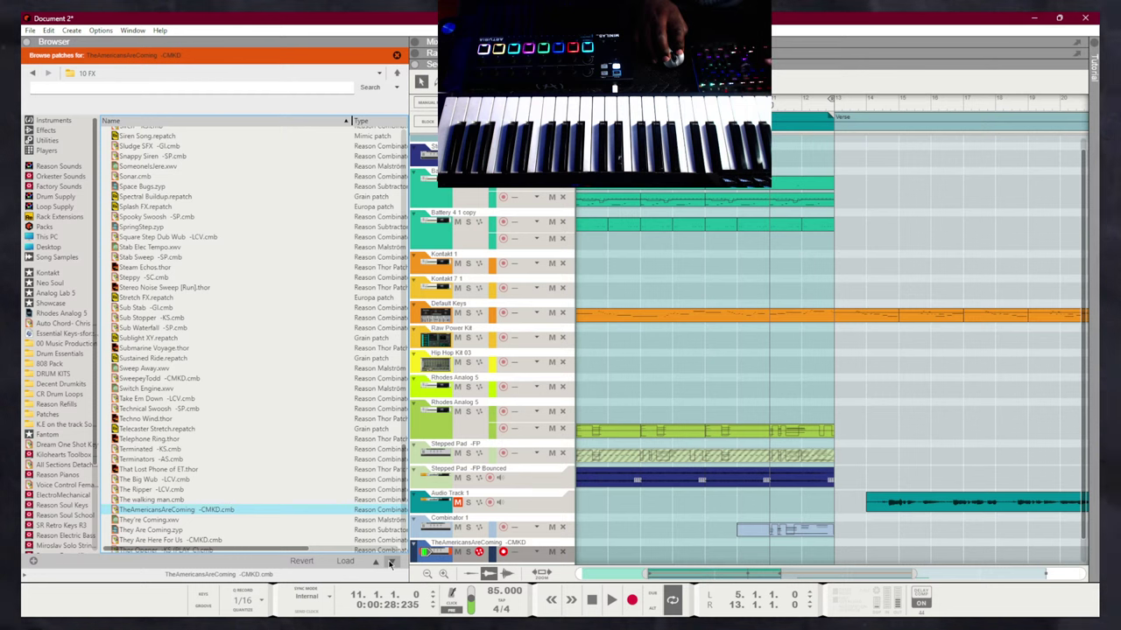
left_click(391, 562)
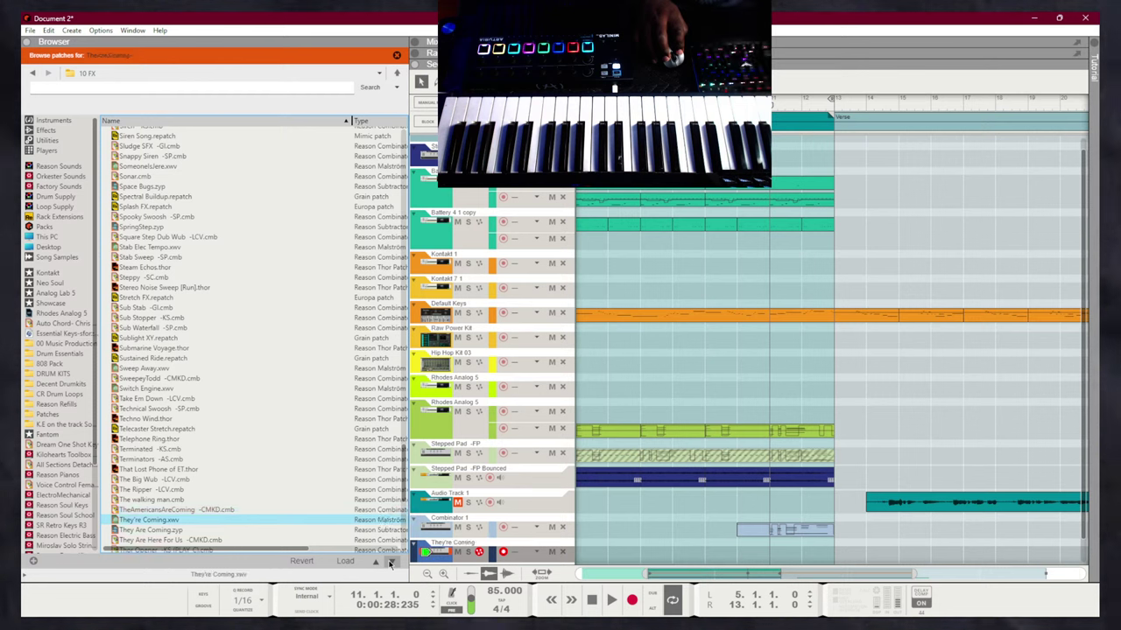
left_click(392, 563)
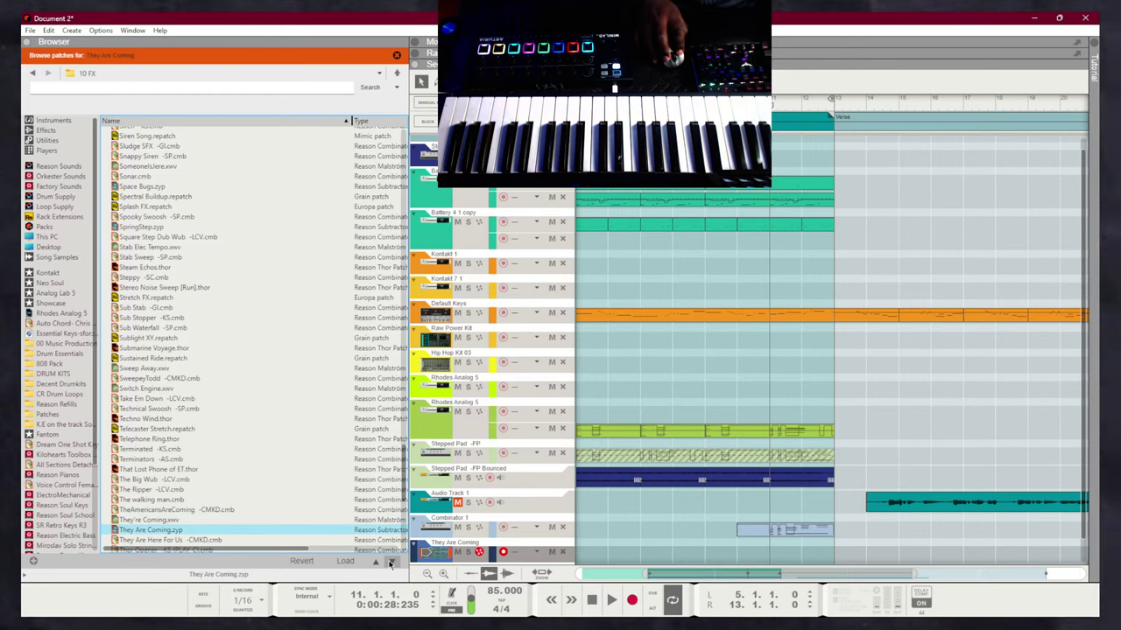
left_click(392, 563)
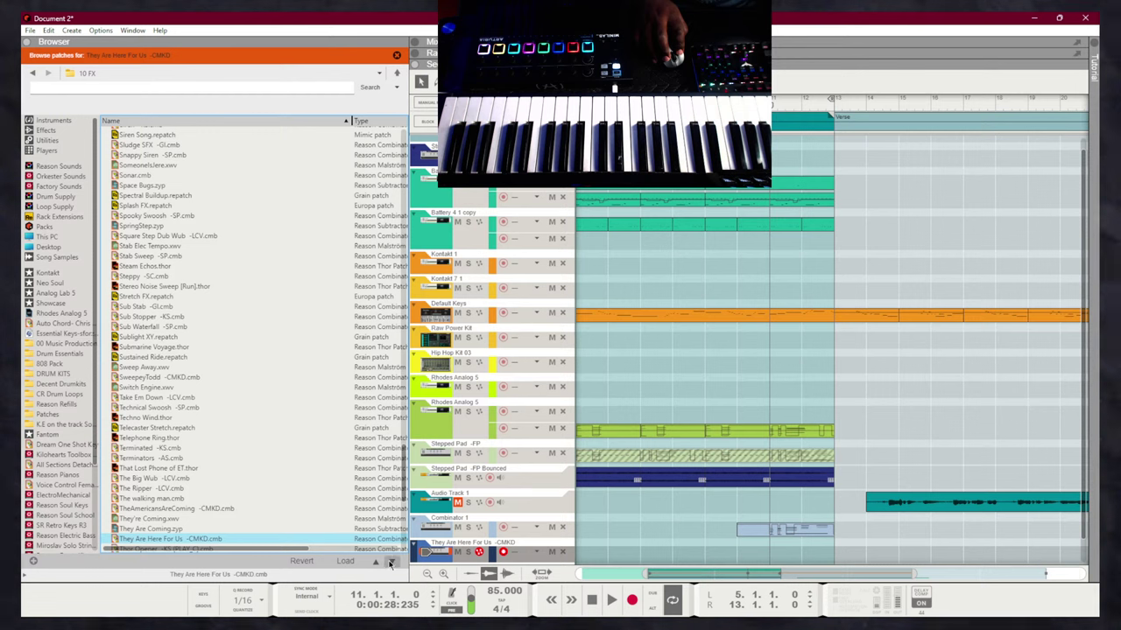
left_click(392, 562)
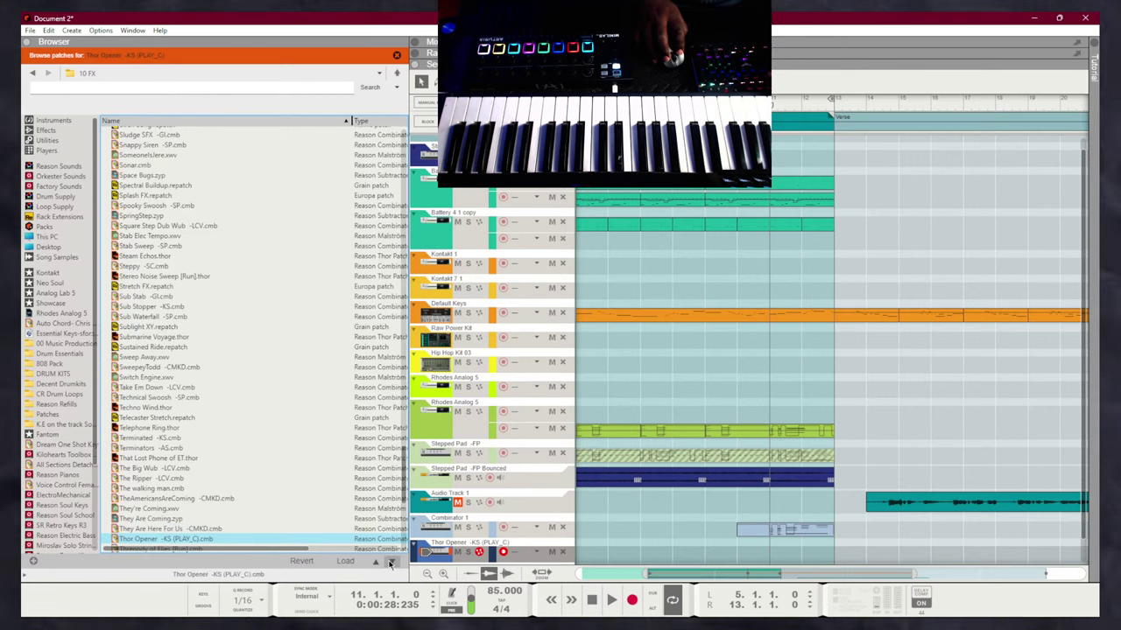
left_click(391, 562)
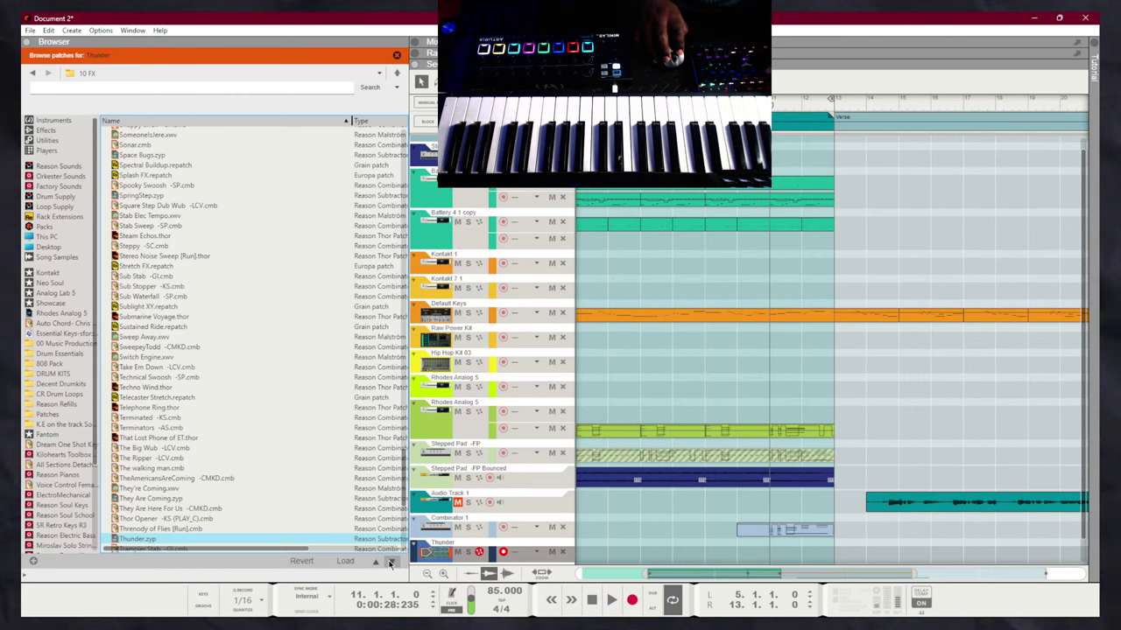
left_click(392, 562)
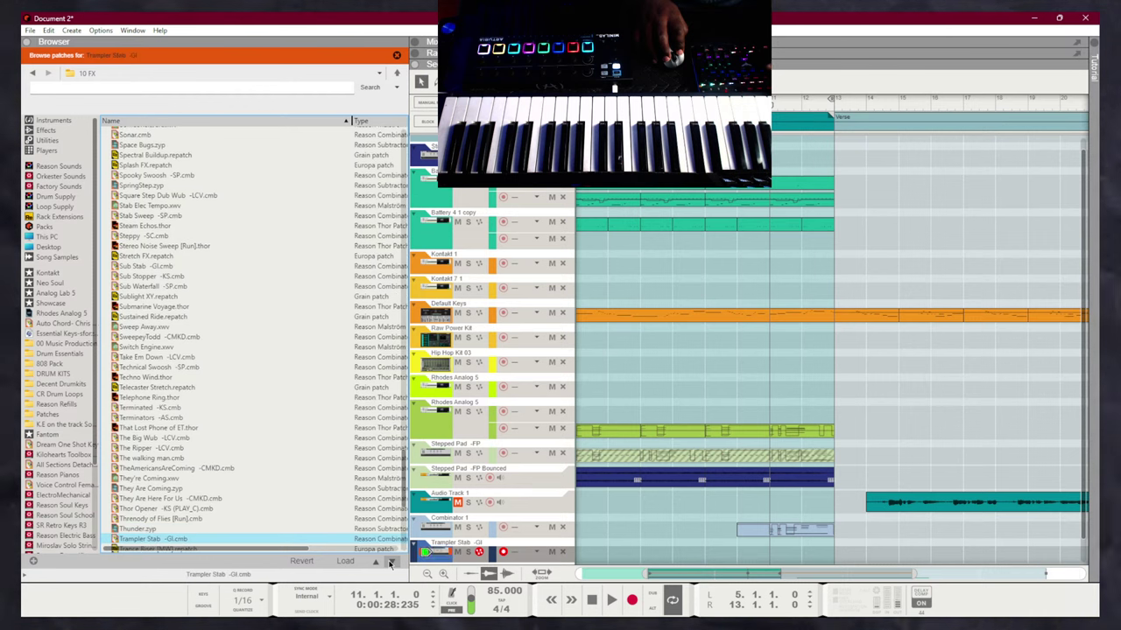
left_click(391, 562)
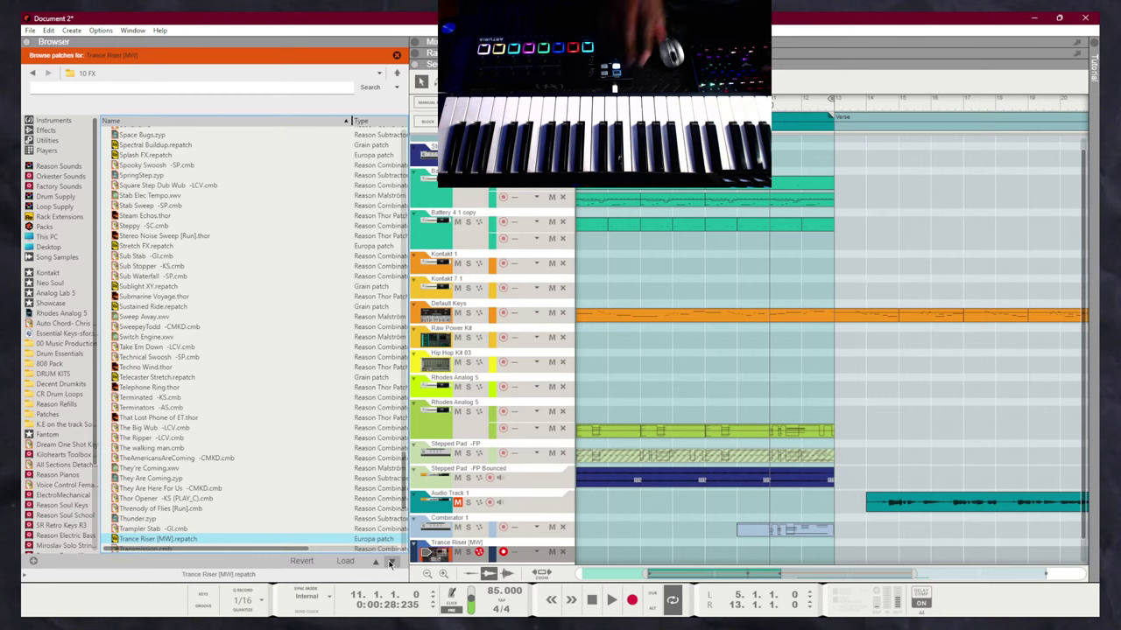
left_click(391, 562)
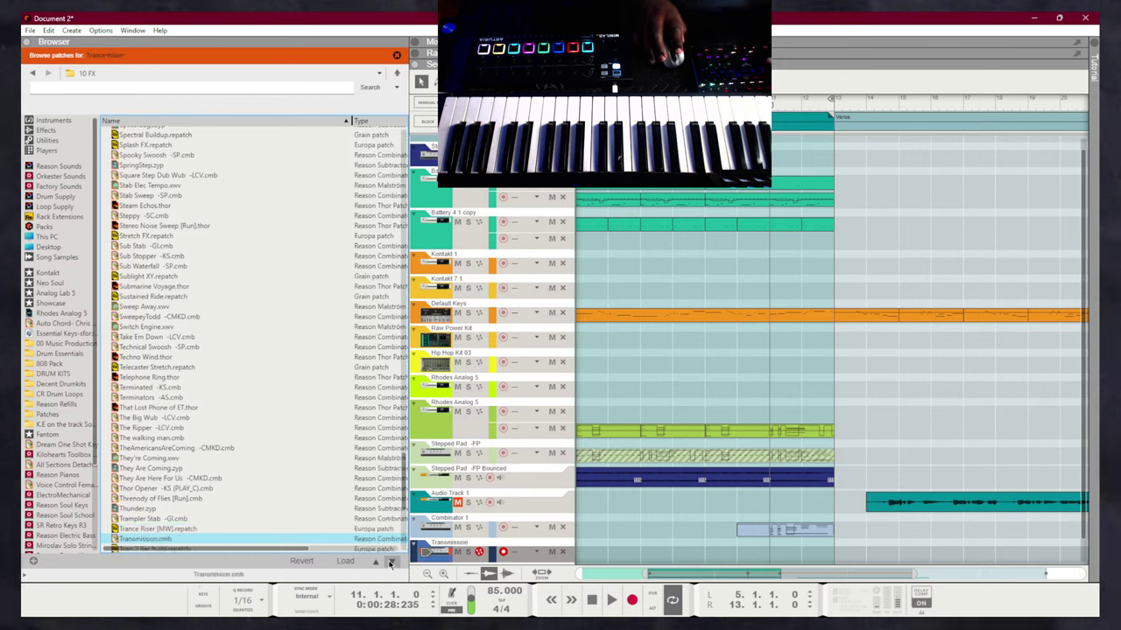
left_click(391, 562)
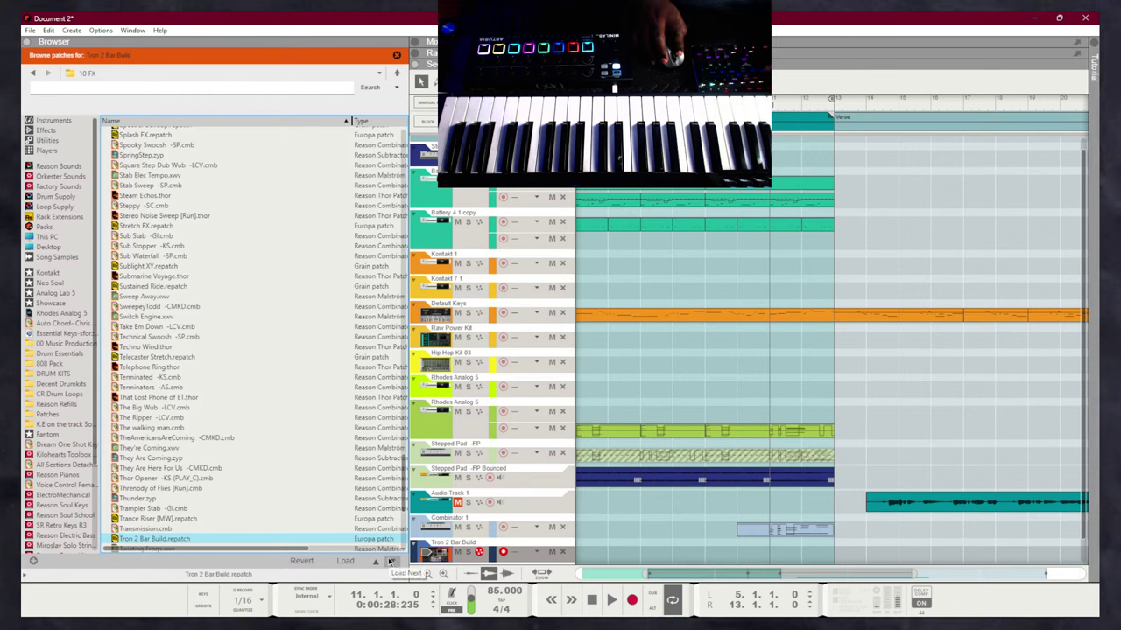
left_click(391, 561)
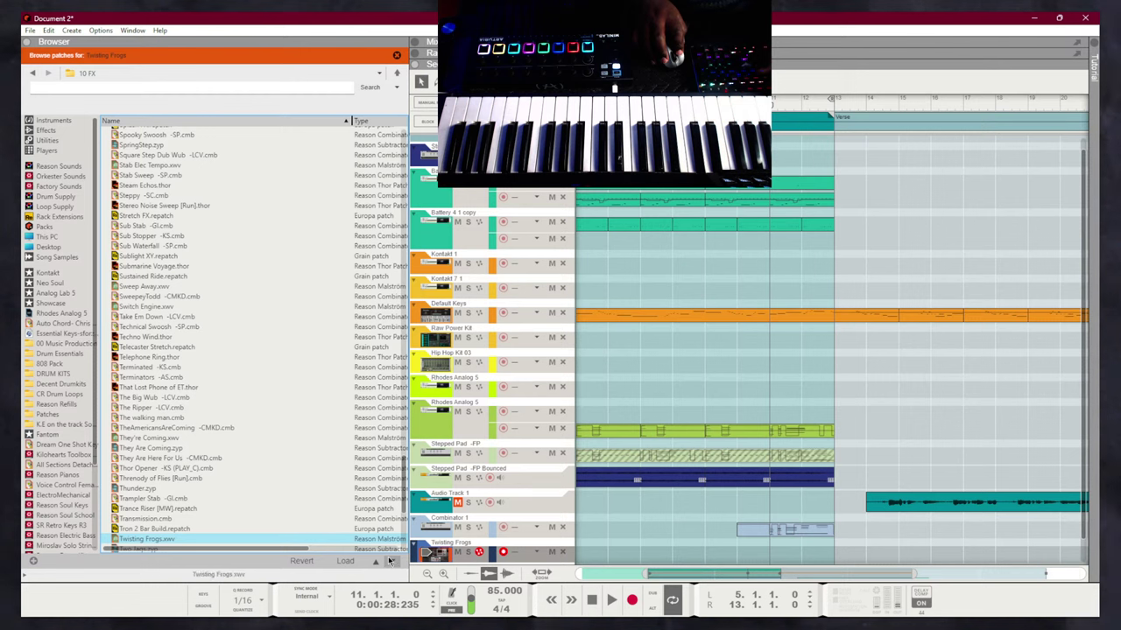
left_click(390, 561)
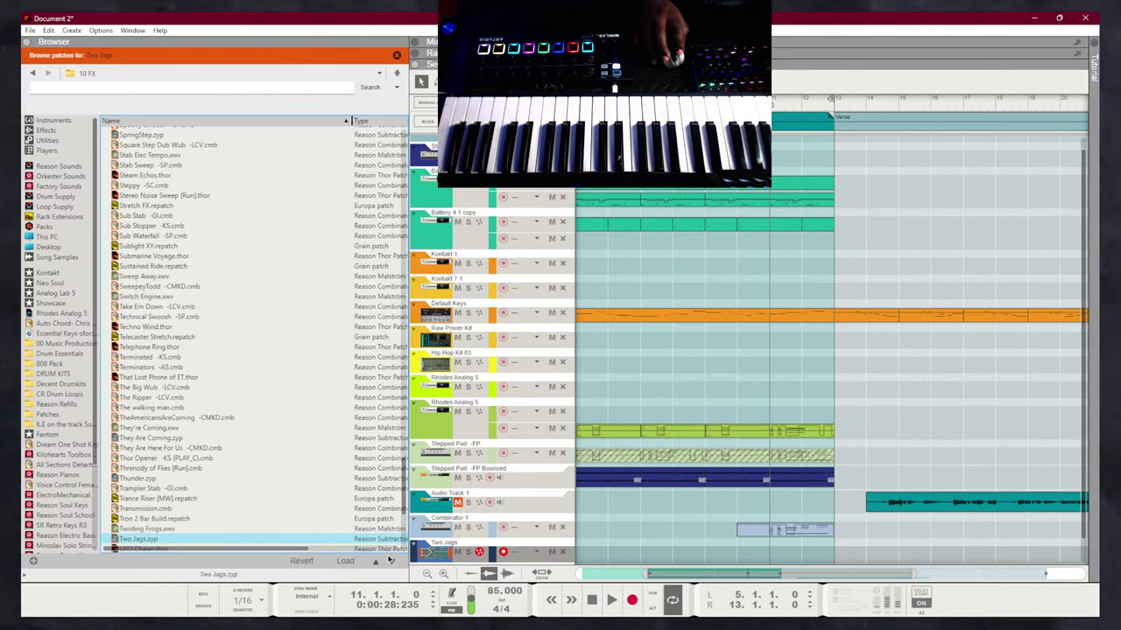
left_click(391, 561)
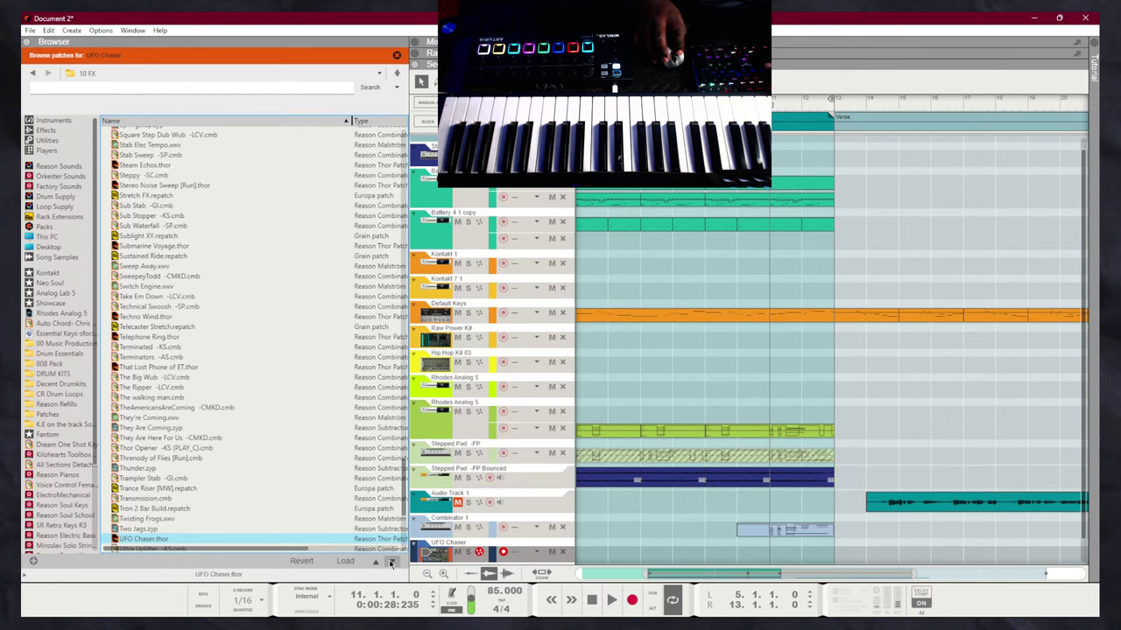
left_click(390, 562)
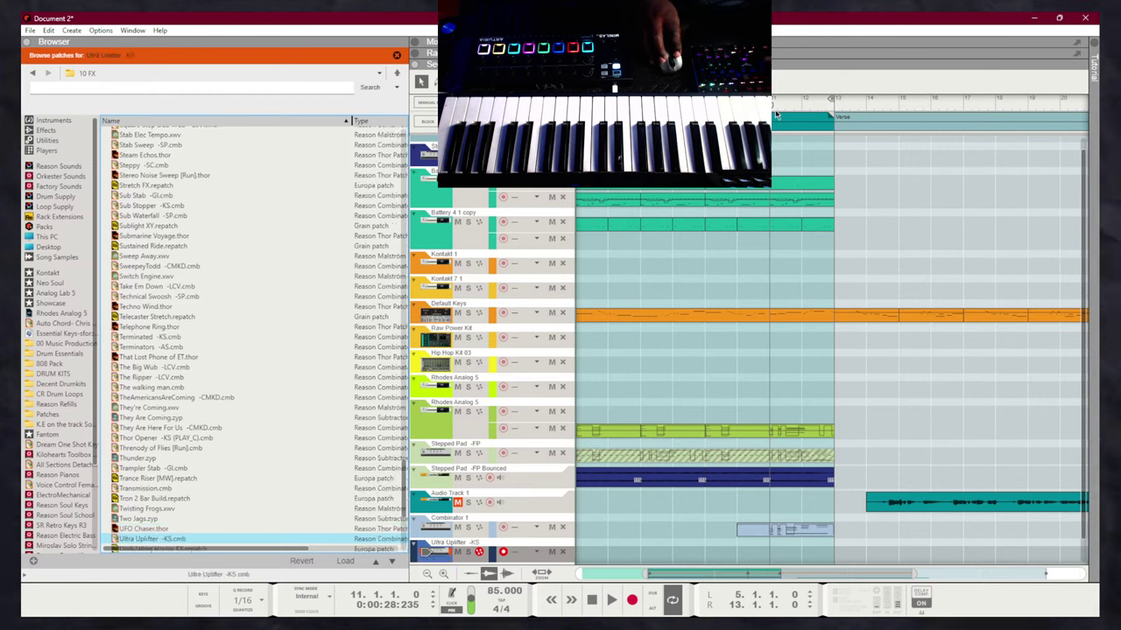
Record a two-bar Ultra Uplifter -KS clip from bar 11 to bar 13 and bounce it in place
key("ctrl+Return")
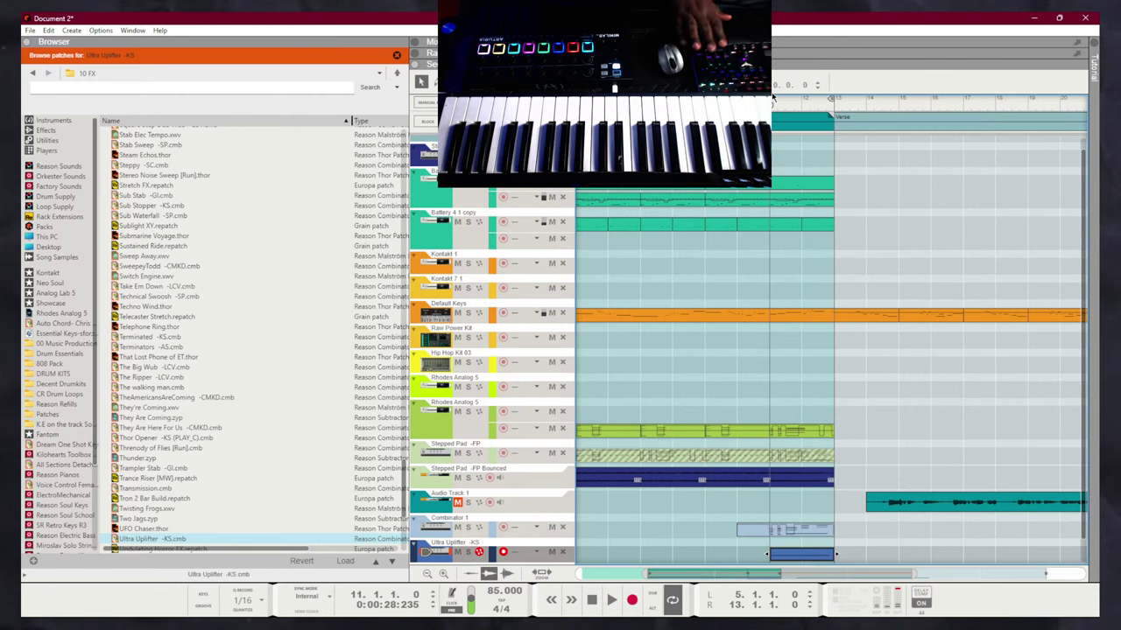
key("space")
right_click(790, 531)
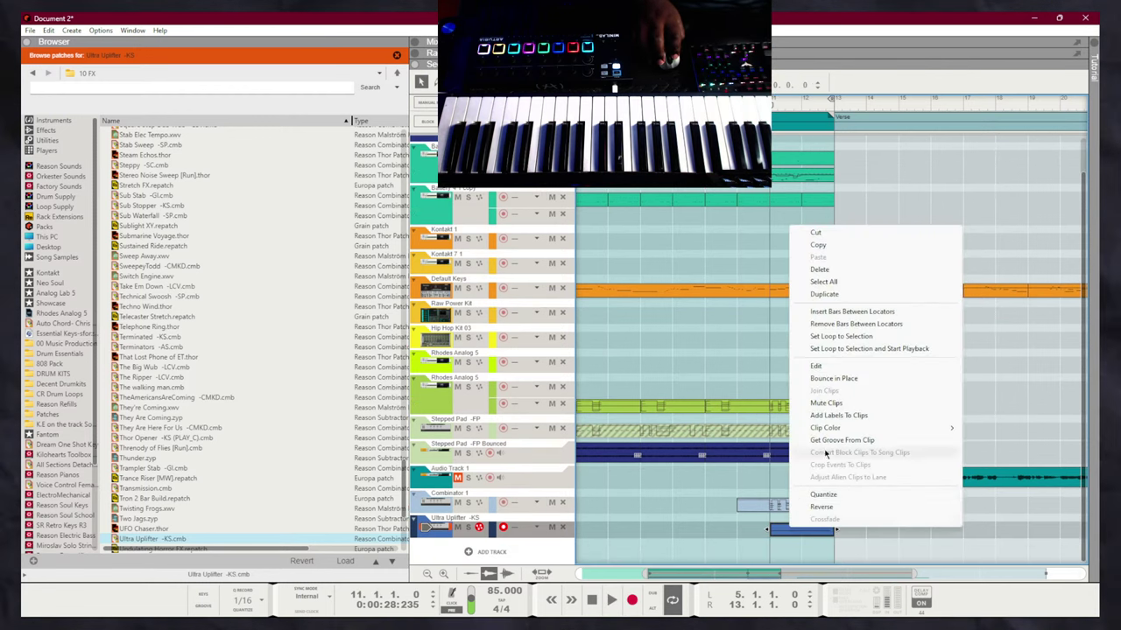
left_click(887, 378)
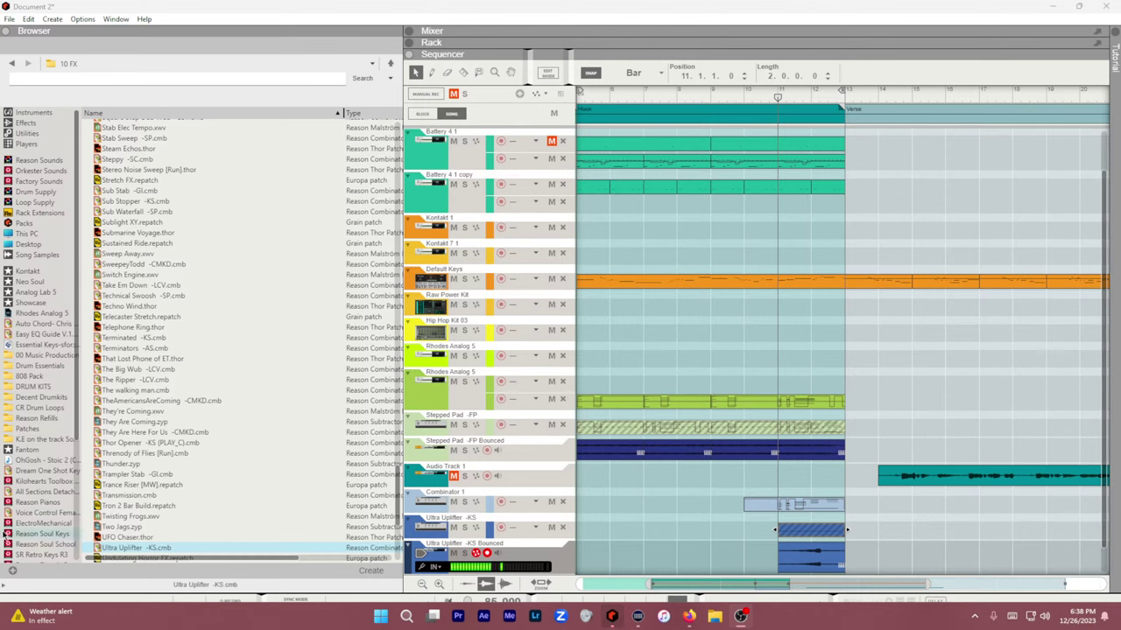
Lengthen the bounced Ultra Uplifter clip to three bars and fine-tune its length to 3.0.1.227 with snapping off
left_click(801, 556)
scroll(802, 556, "down", 1)
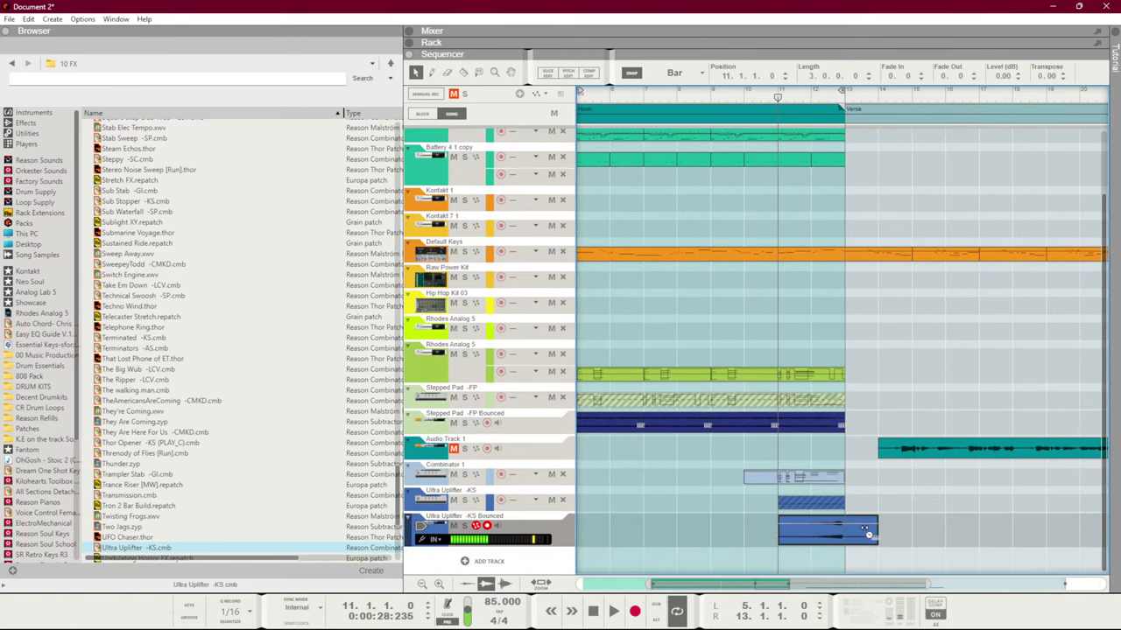
left_click_drag(848, 532, 878, 532)
key("space")
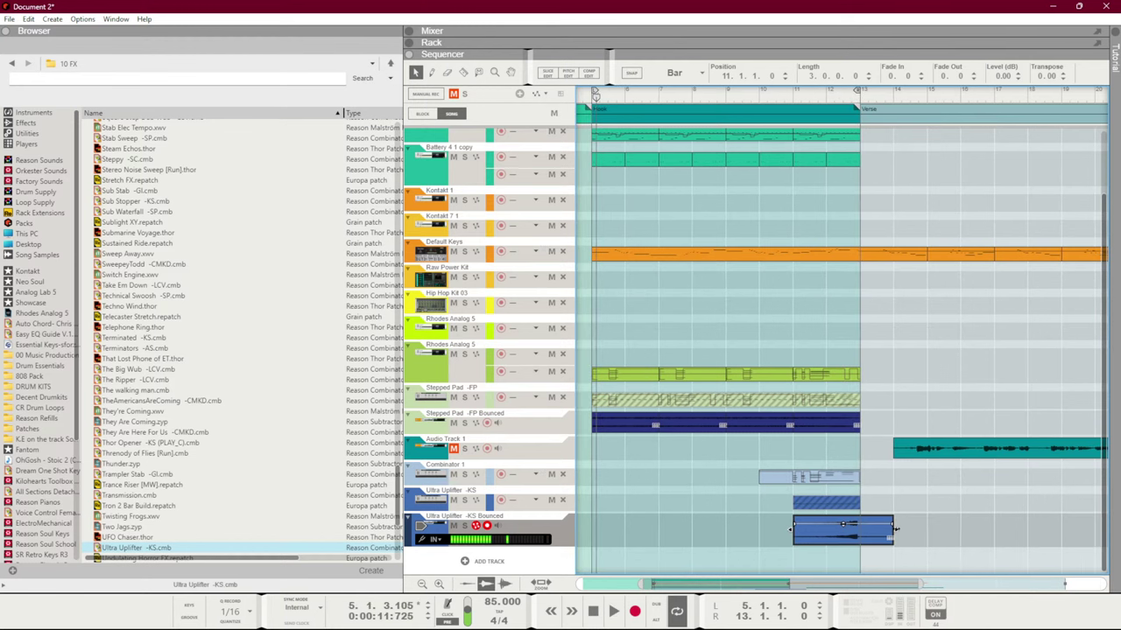
left_click_drag(898, 533, 902, 534)
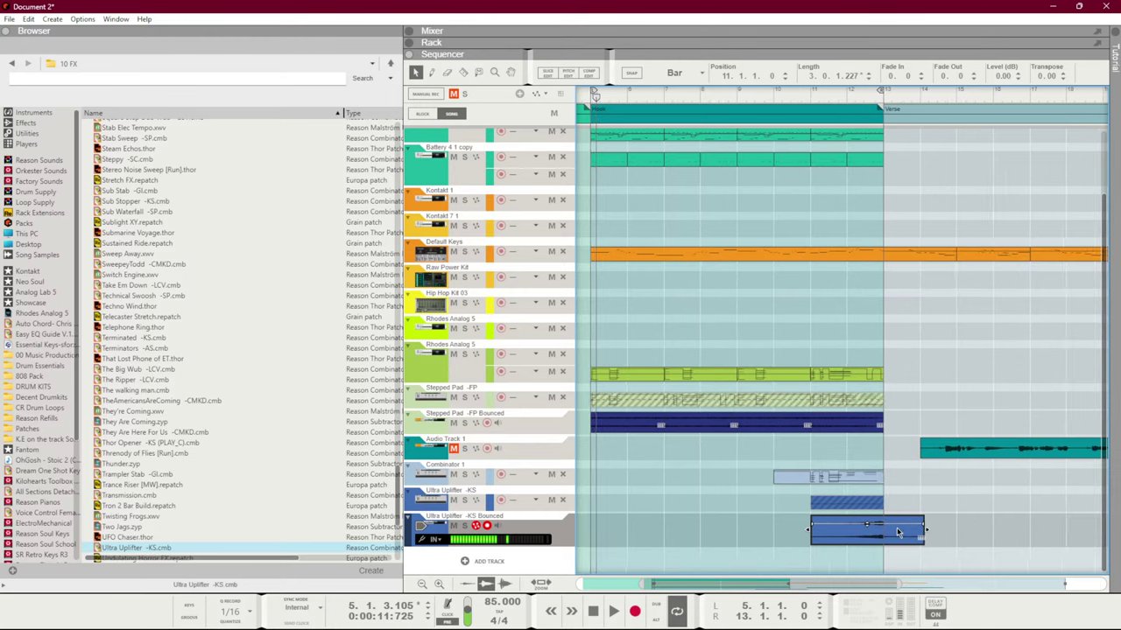
Trim the end of the bounced Ultra Uplifter clip to bar 13 and transpose the clip by -12
scroll(972, 538, "up", 3, "ctrl")
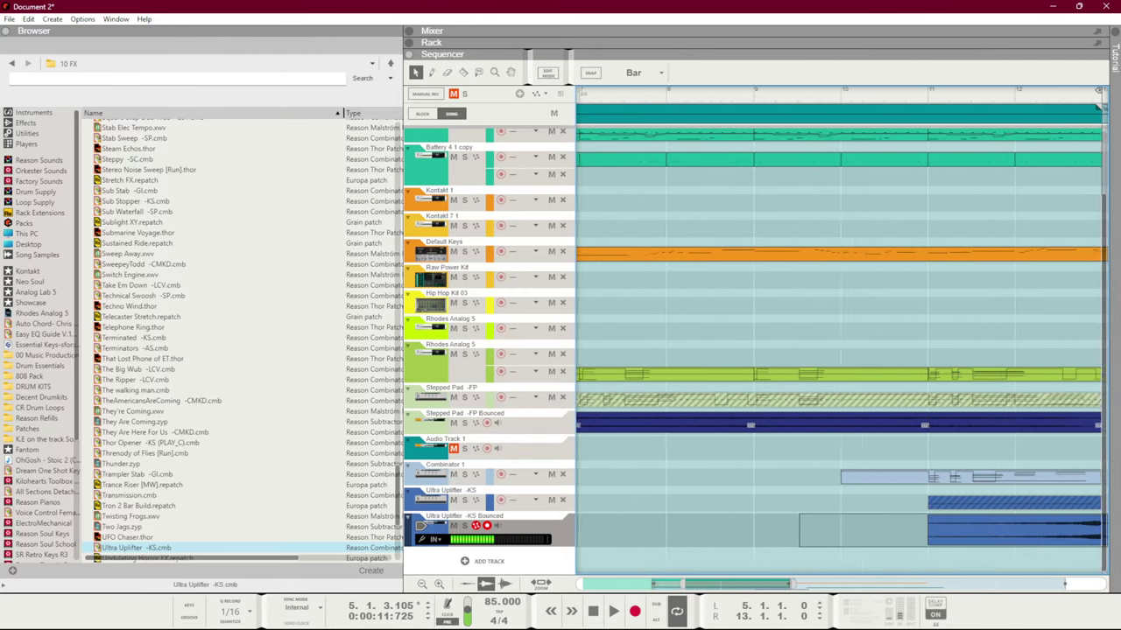
scroll(972, 538, "right", 3)
scroll(1061, 504, "down", 2, "ctrl")
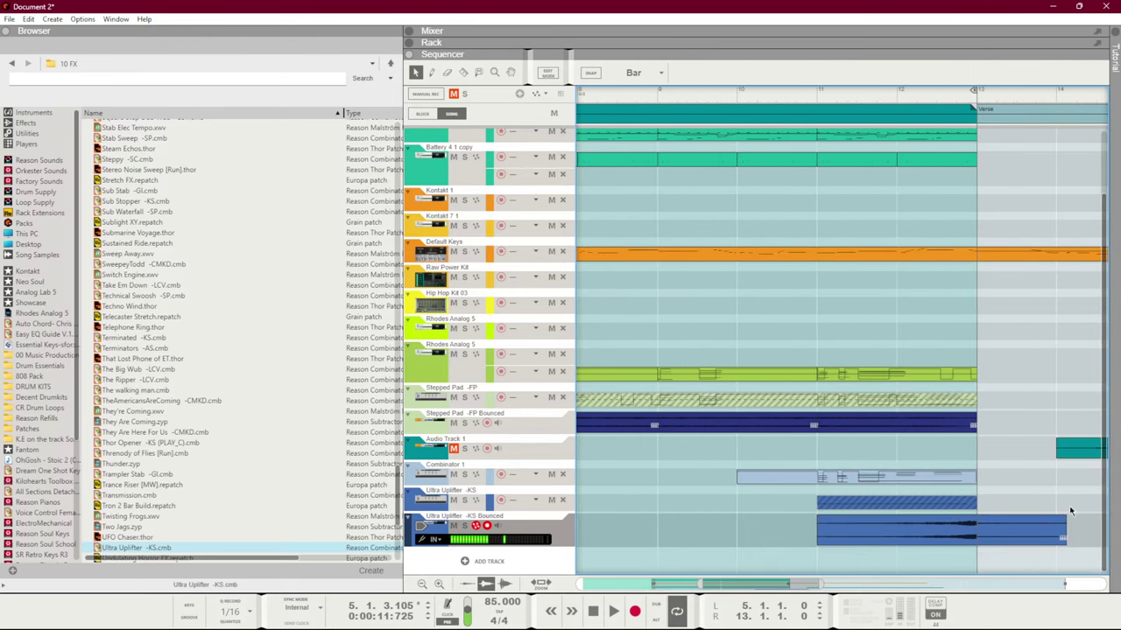
left_click_drag(1023, 536, 943, 533)
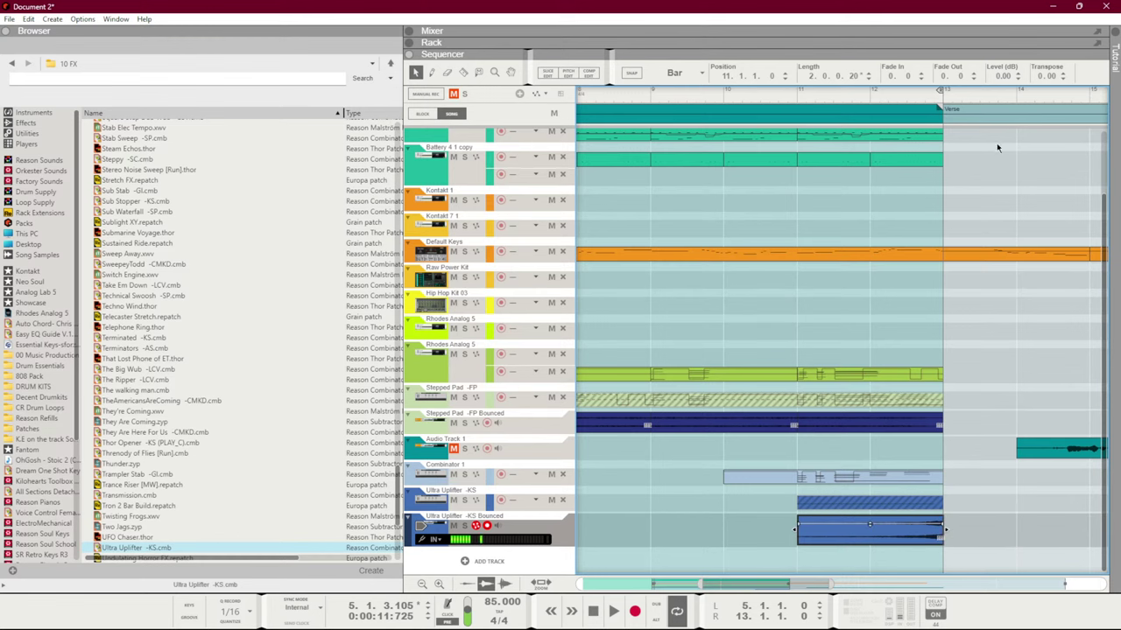
left_click_drag(1042, 76, 1018, 345)
Play the song from bar 11 and lower the bounced Ultra Uplifter channel's fader in the mixer
left_click(800, 95)
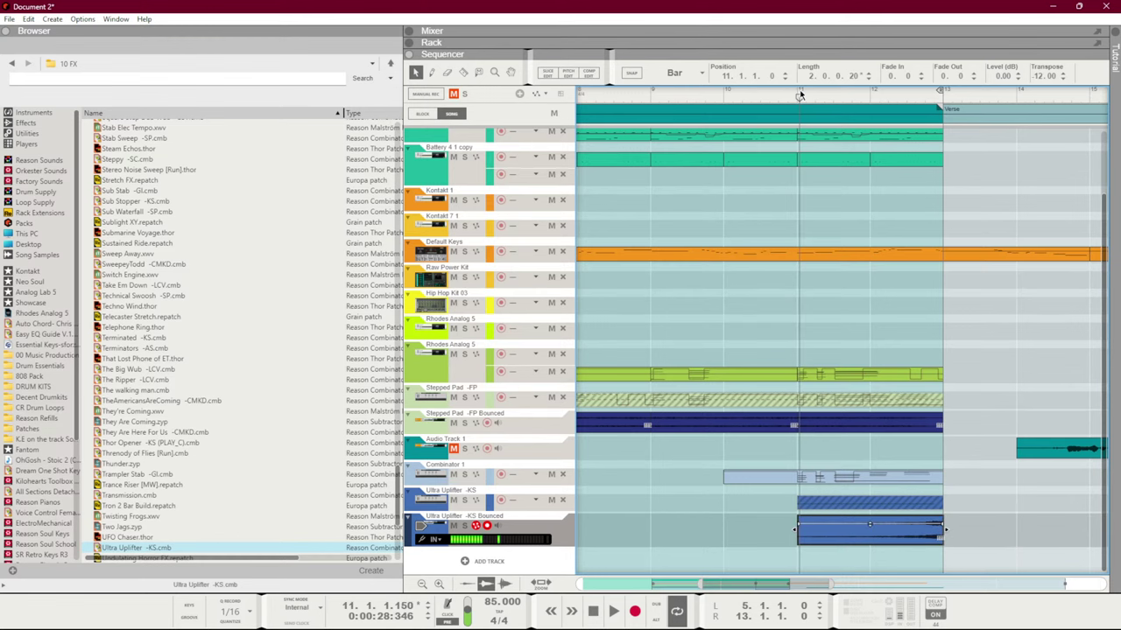
key("space")
key("F5")
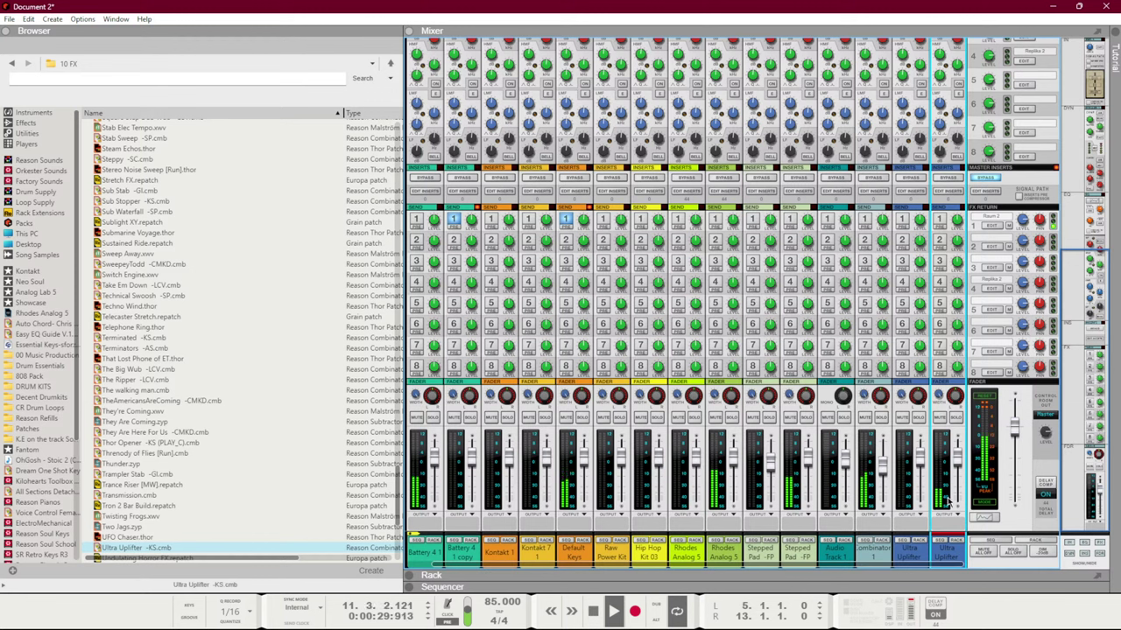
mouse_move(957, 464)
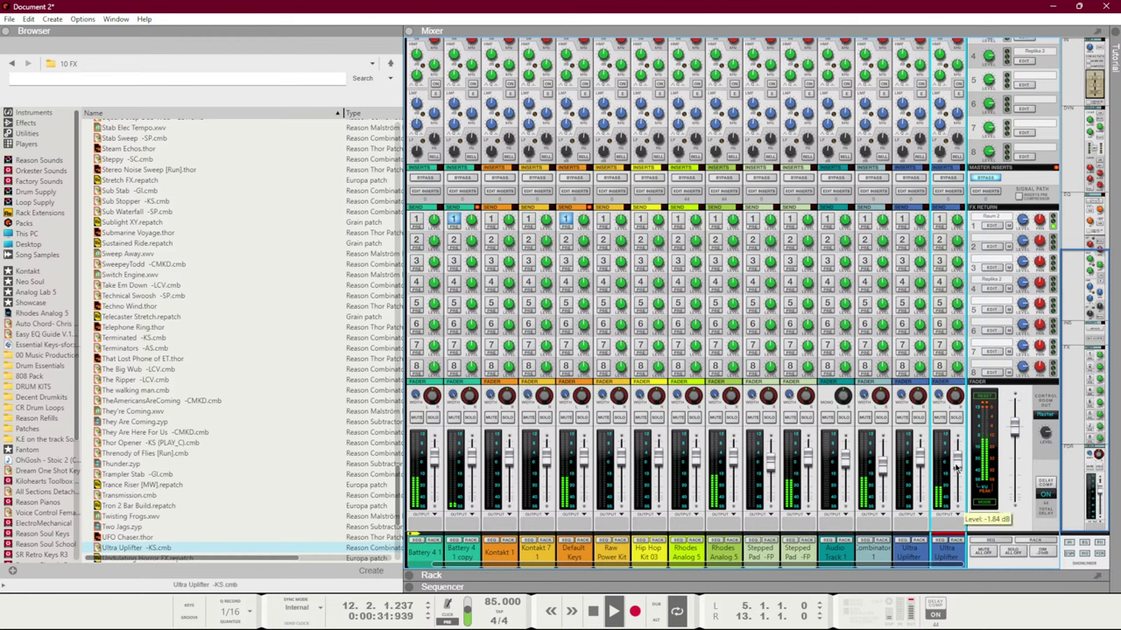
left_click_drag(956, 468, 957, 474)
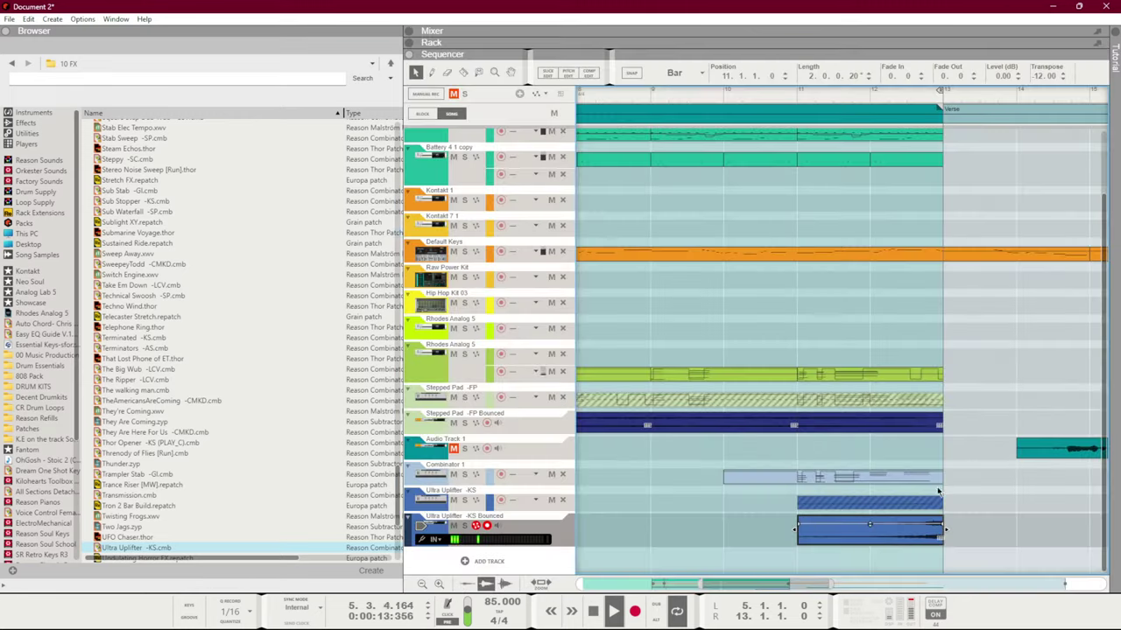
key("F7")
Delete the muted original clip on the Ultra Uplifter -KS instrument track
scroll(175, 324, "down", 8)
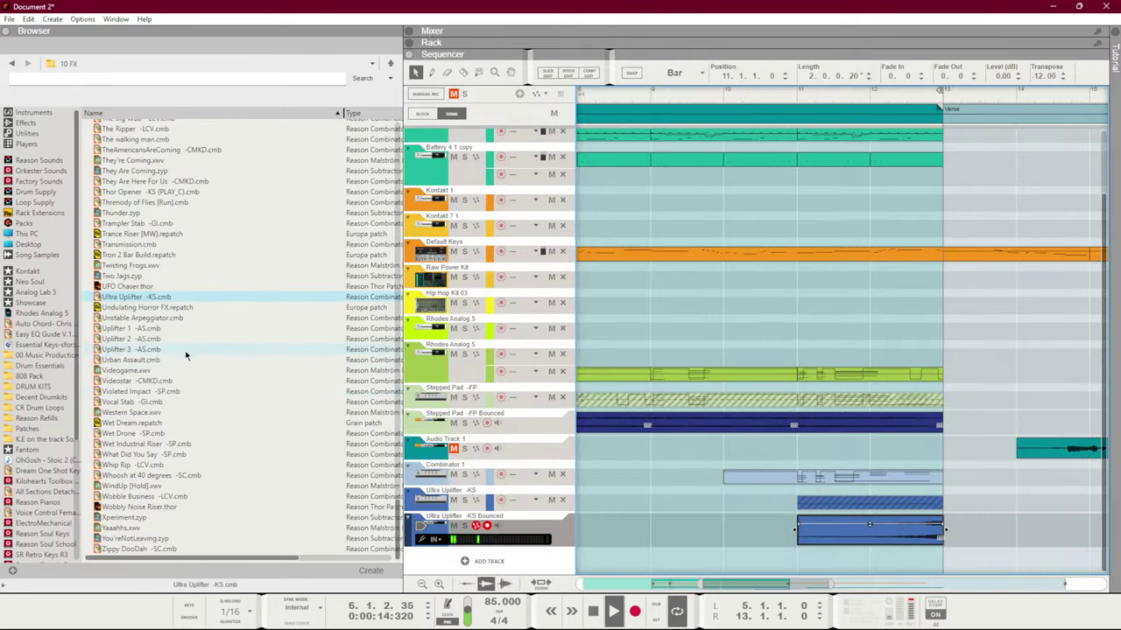
left_click(834, 504)
key("Delete")
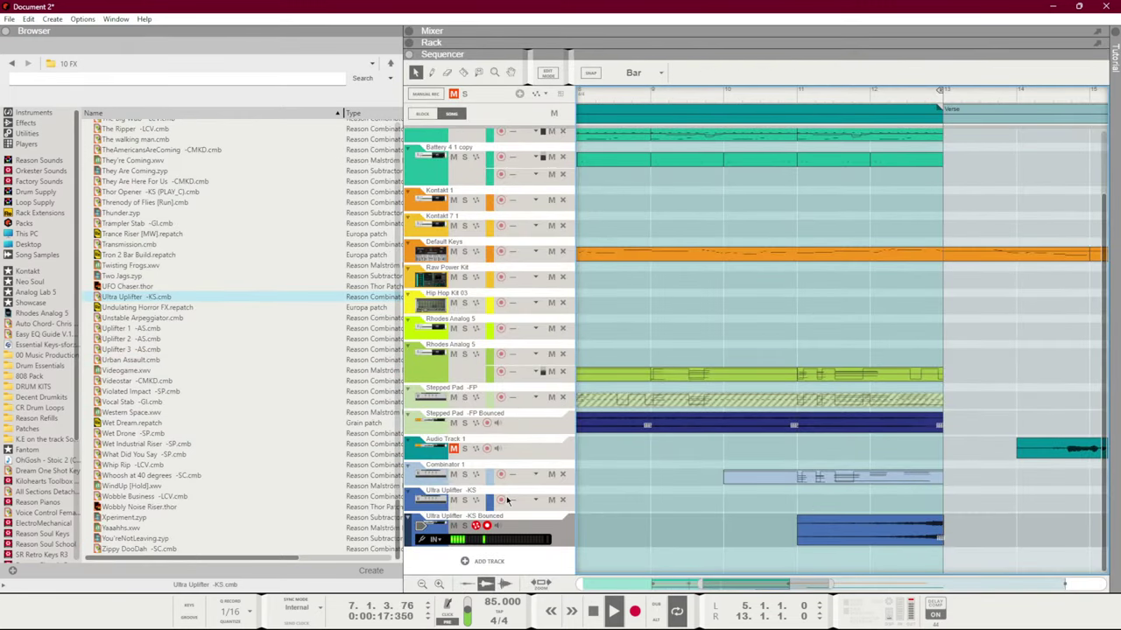
scroll(657, 342, "down", 5)
left_click_drag(766, 340, 386, 324)
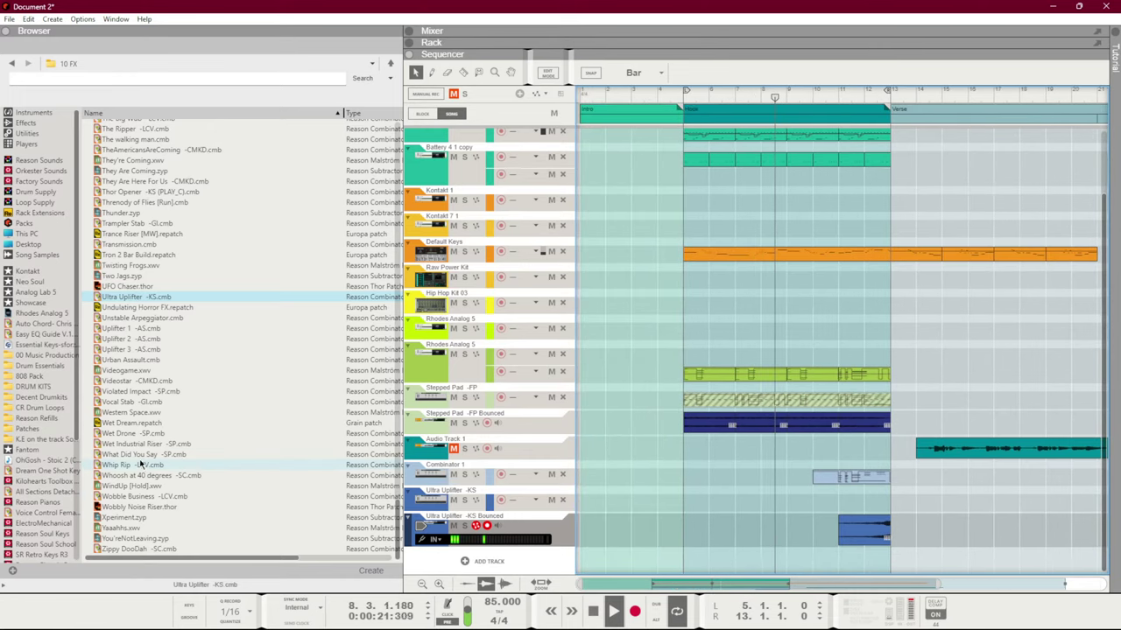
Find Imp Wipe.aif in Factory Sounds under NN-XT Sampler Patches, Sound FX, Impact Samples, auditioning Imp Slam 1 along the way
left_click(27, 181)
key("space")
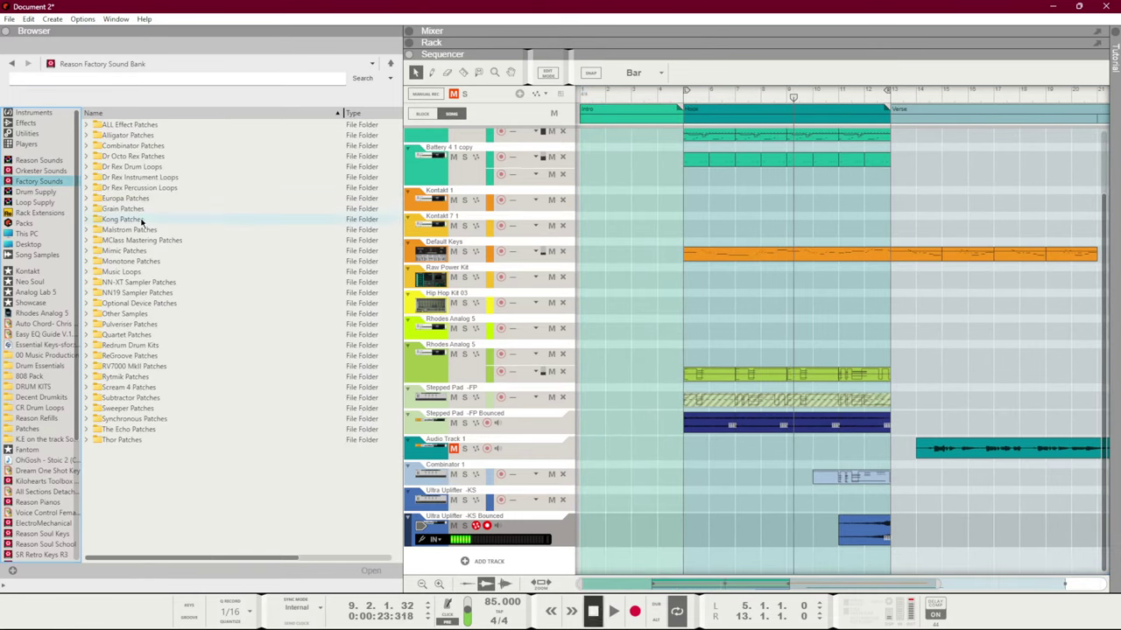
double_click(133, 282)
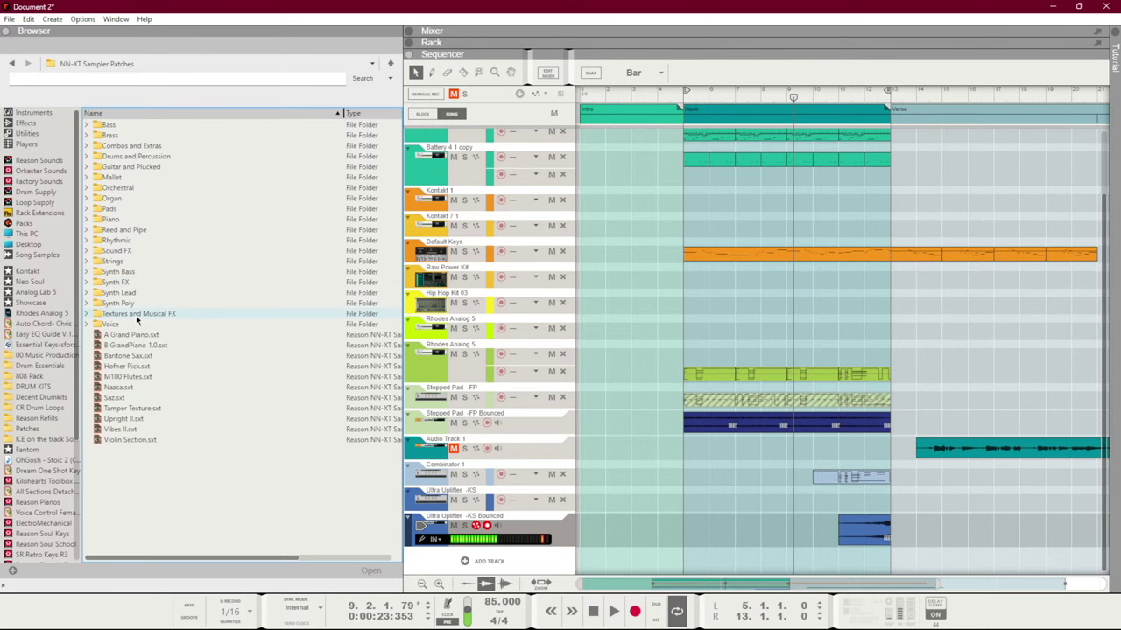
double_click(120, 252)
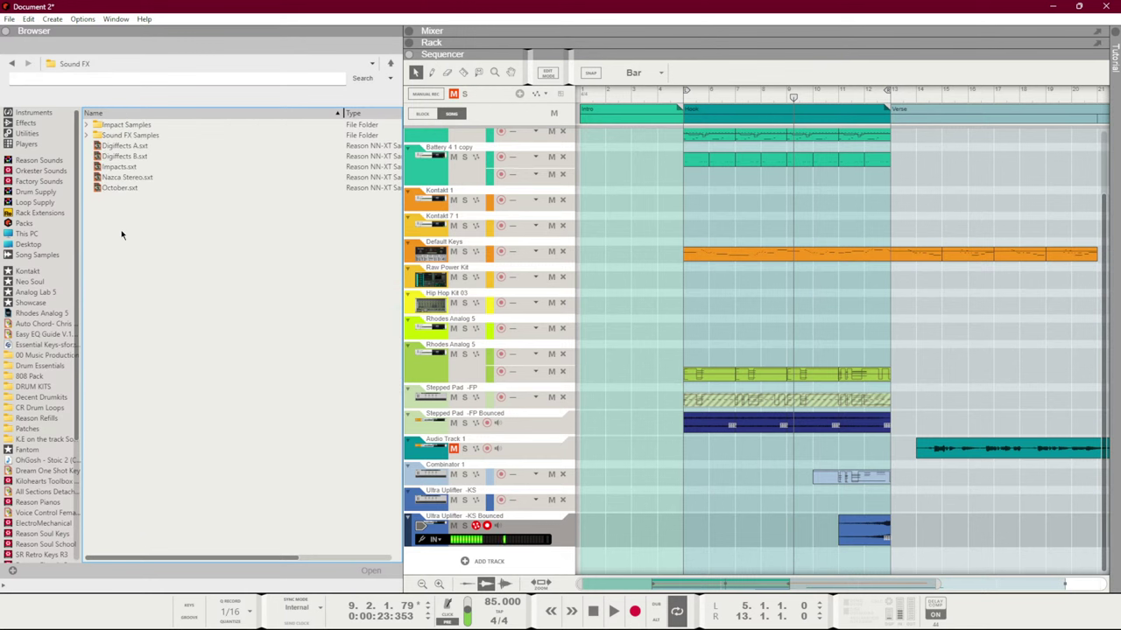
double_click(122, 125)
left_click(127, 146)
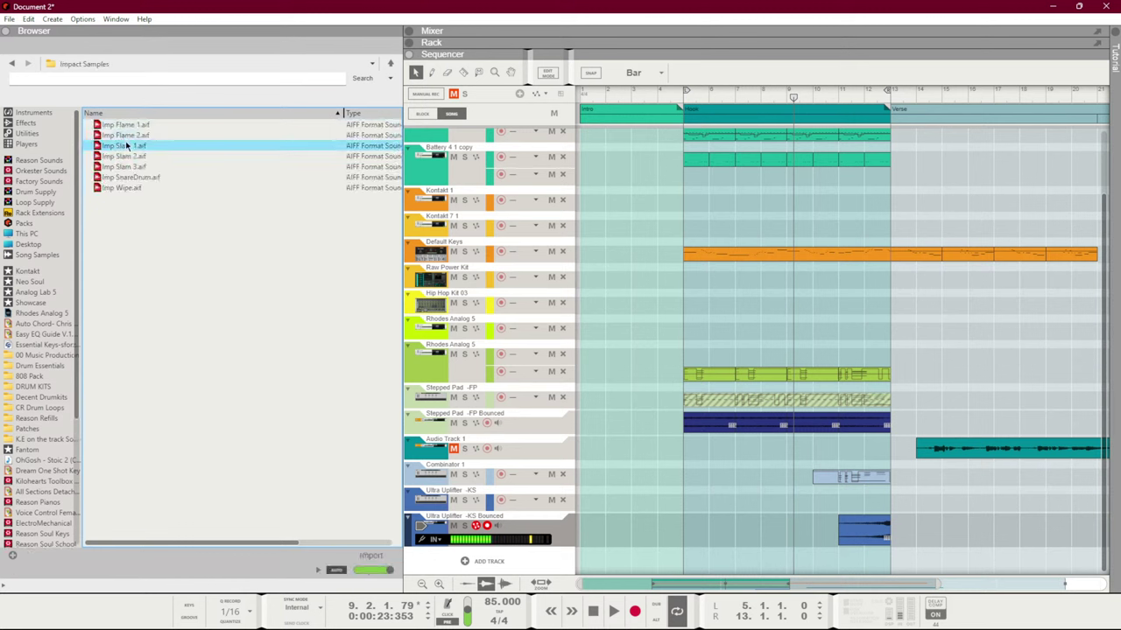
left_click(121, 189)
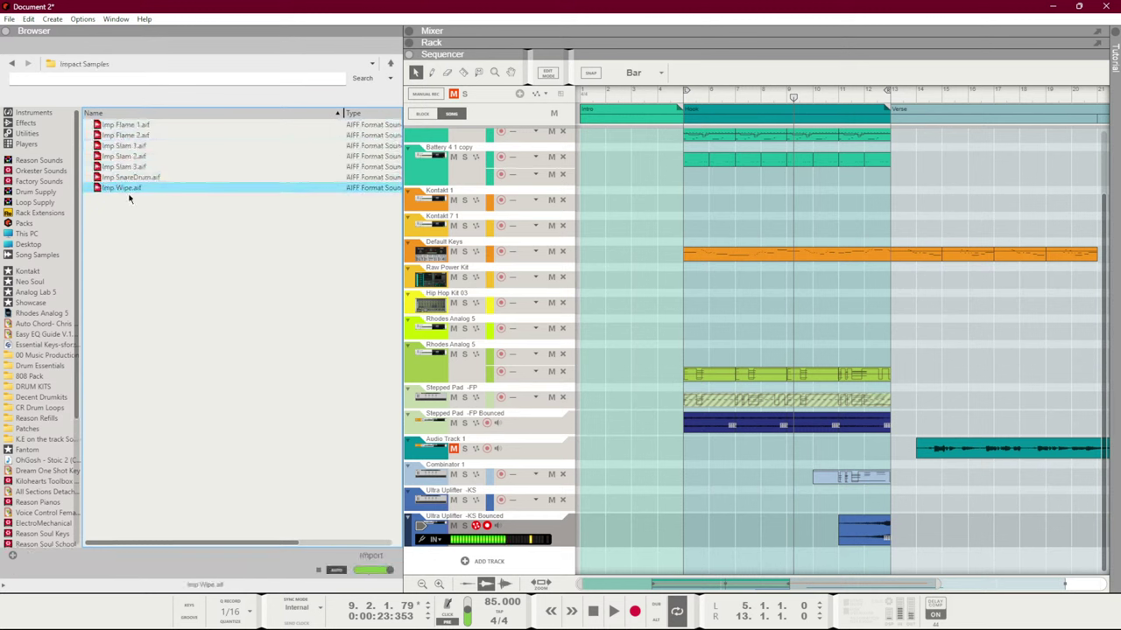
Place the Imp Wipe.aif sample on a new audio track at position 12.4.3.128, just before the verse
left_click_drag(129, 198, 829, 541)
mouse_move(224, 191)
left_mouse_down()
mouse_move(745, 564)
mouse_move(870, 563)
mouse_move(645, 580)
mouse_move(586, 561)
mouse_move(917, 573)
left_mouse_up()
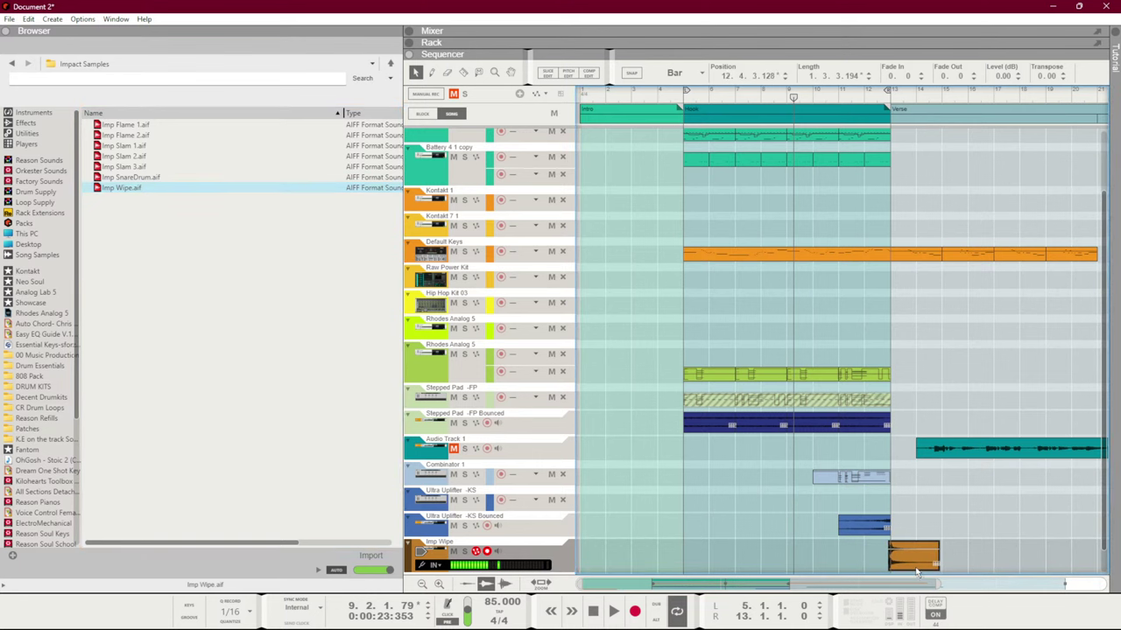
Play the song and slightly lower the Imp Wipe channel's fader in the mixer
left_click(867, 94)
scroll(854, 219, "up", 1, "ctrl")
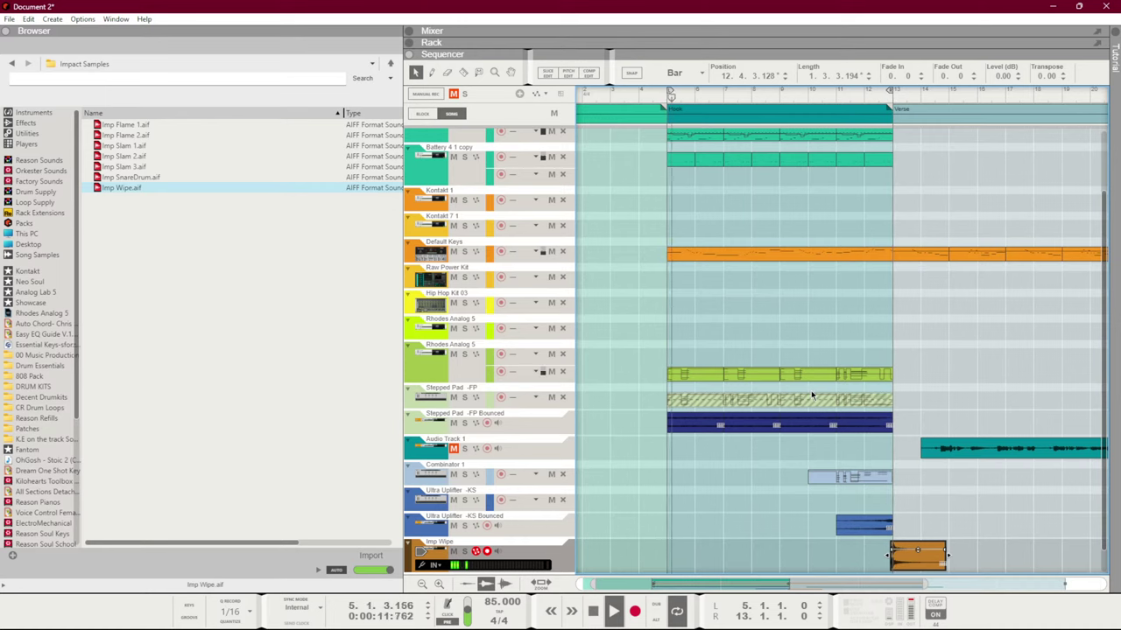
key("F5")
mouse_move(961, 474)
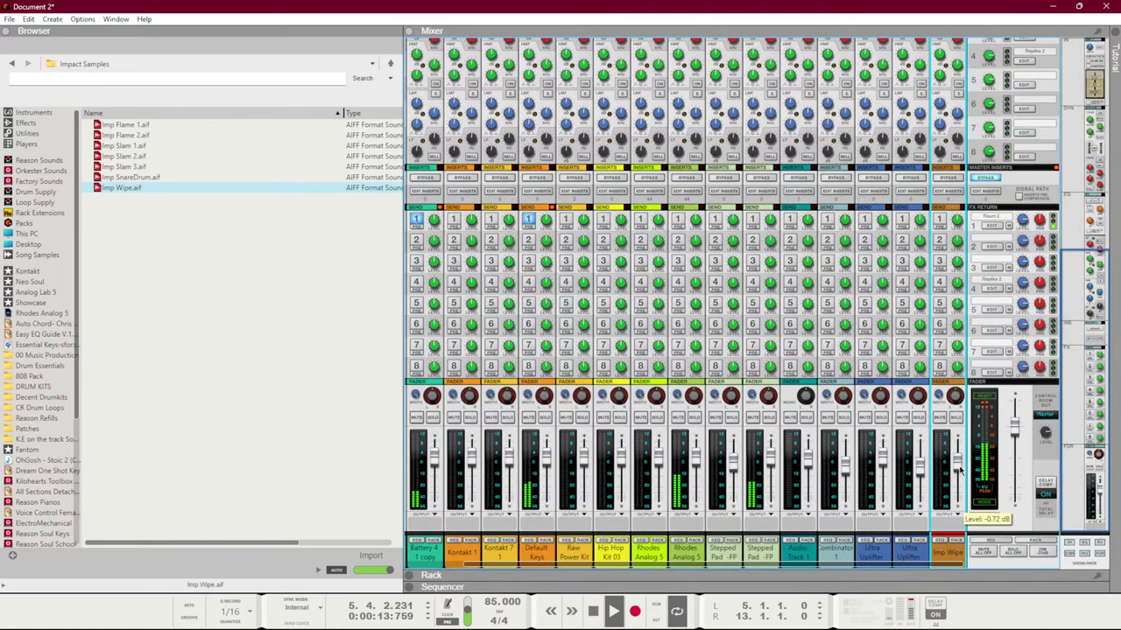
key("F7")
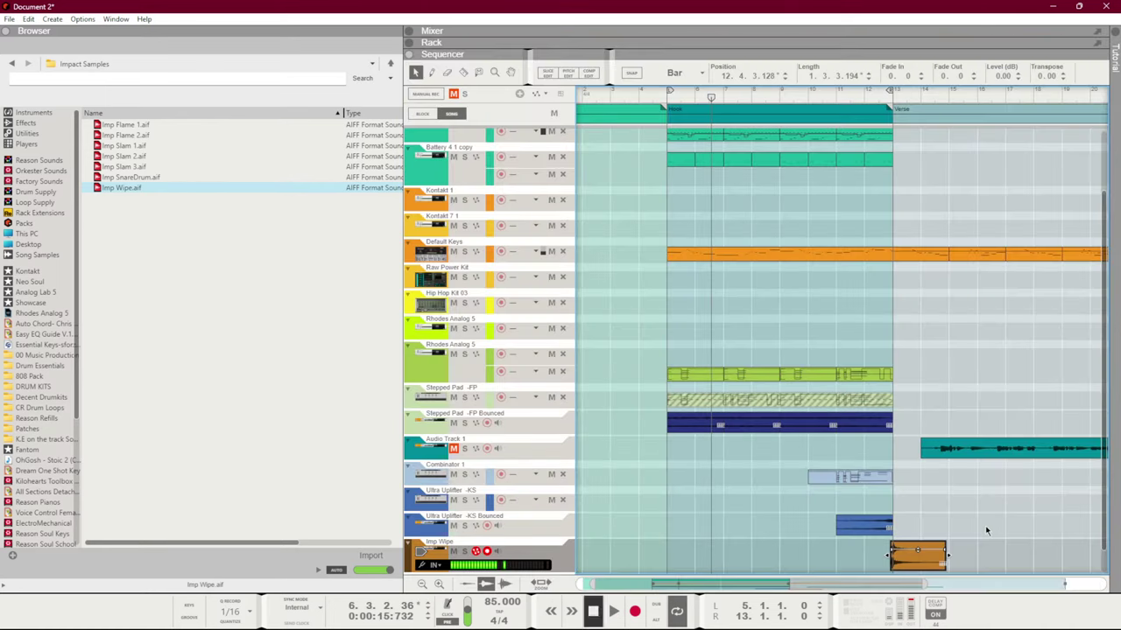
Split the Imp Wipe clip at bar 13 with snapping on, move the long part to bar 5, and audition the loop transition
left_click(955, 521)
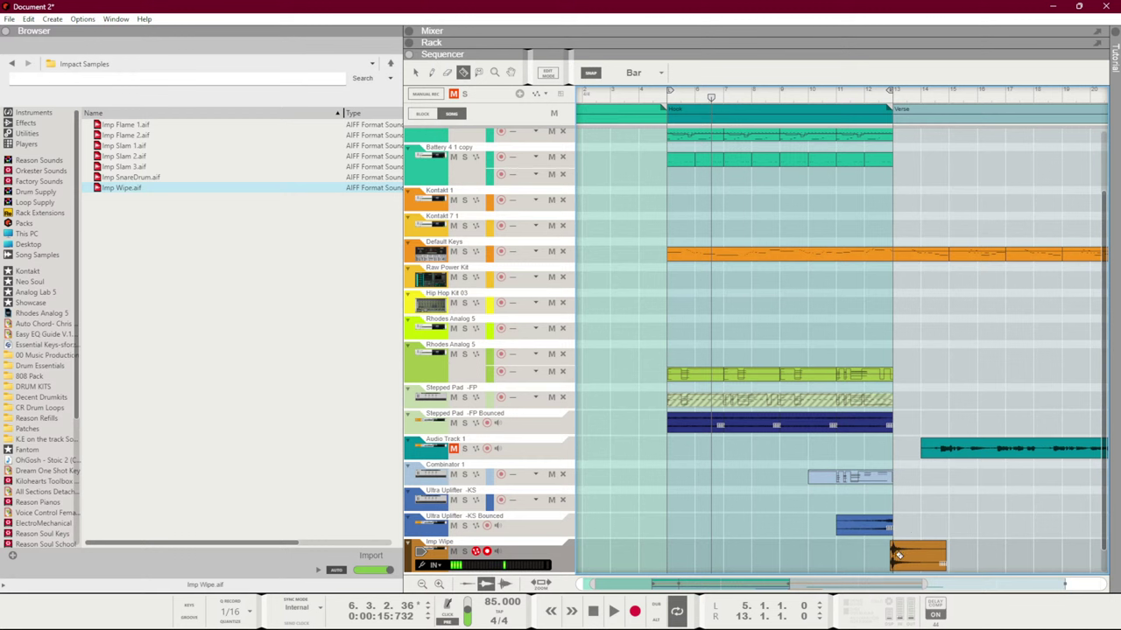
left_click_drag(922, 561, 691, 545)
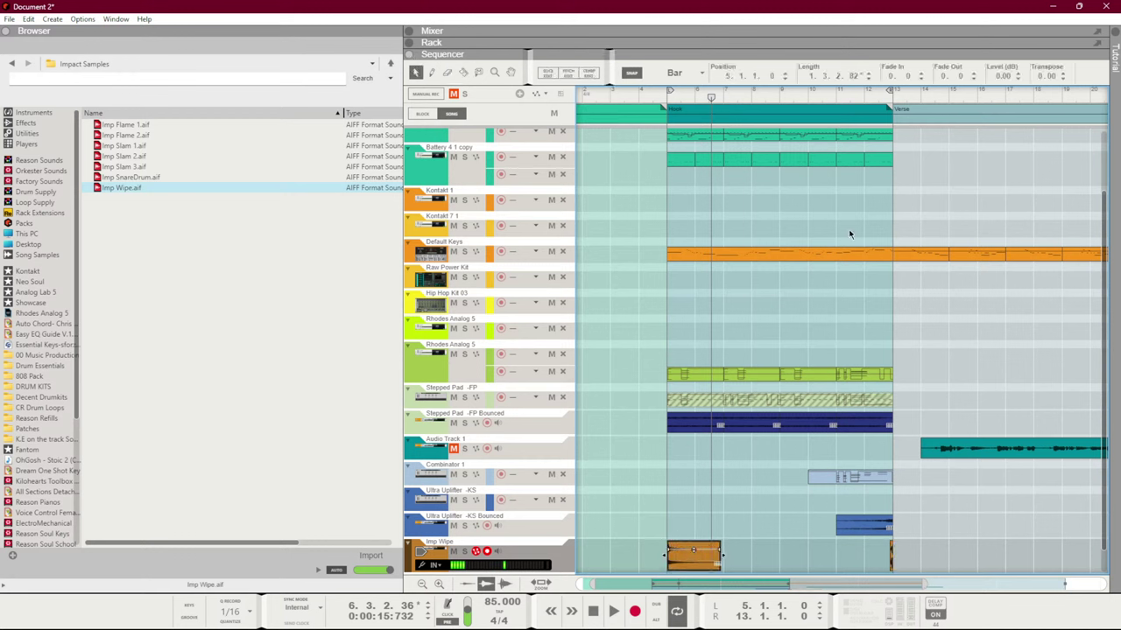
left_click(882, 121)
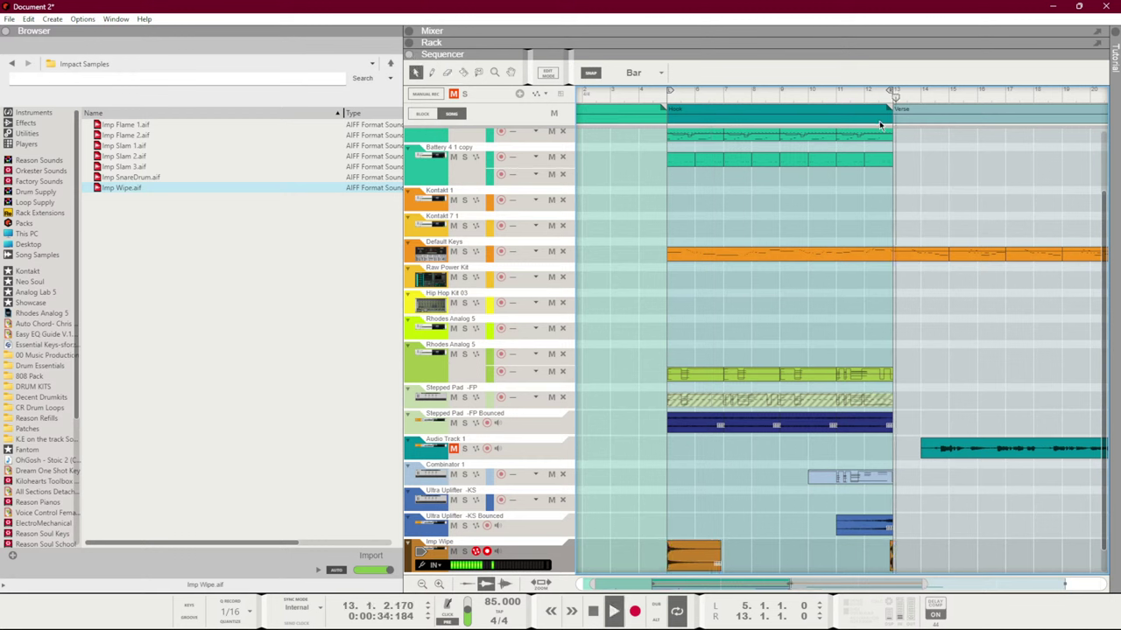
left_click(865, 93)
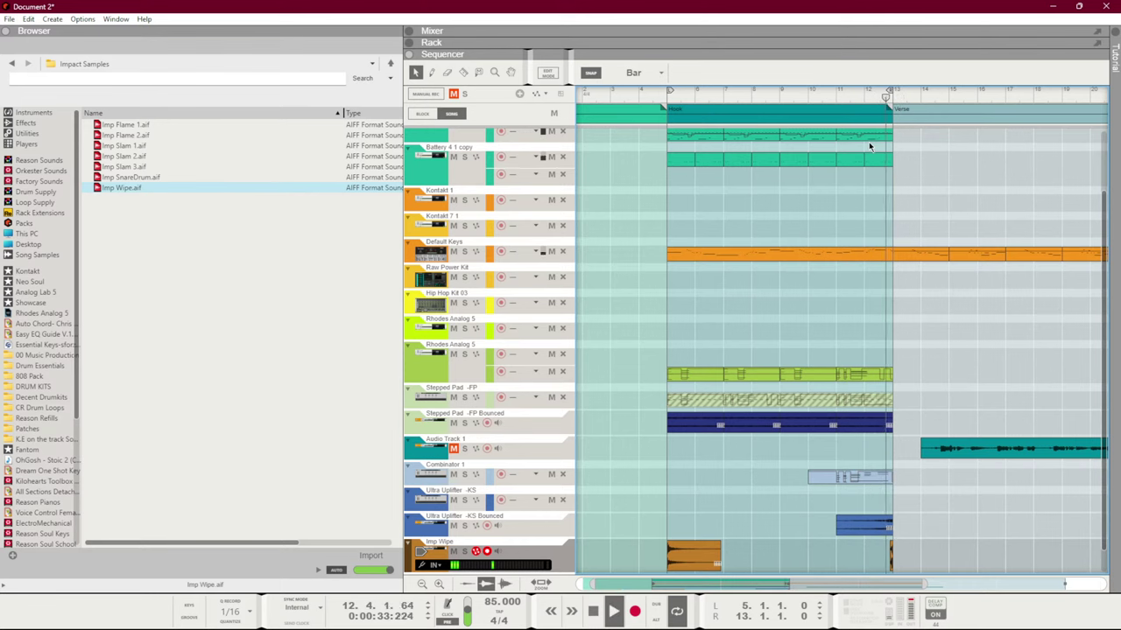
scroll(926, 351, "down", 5)
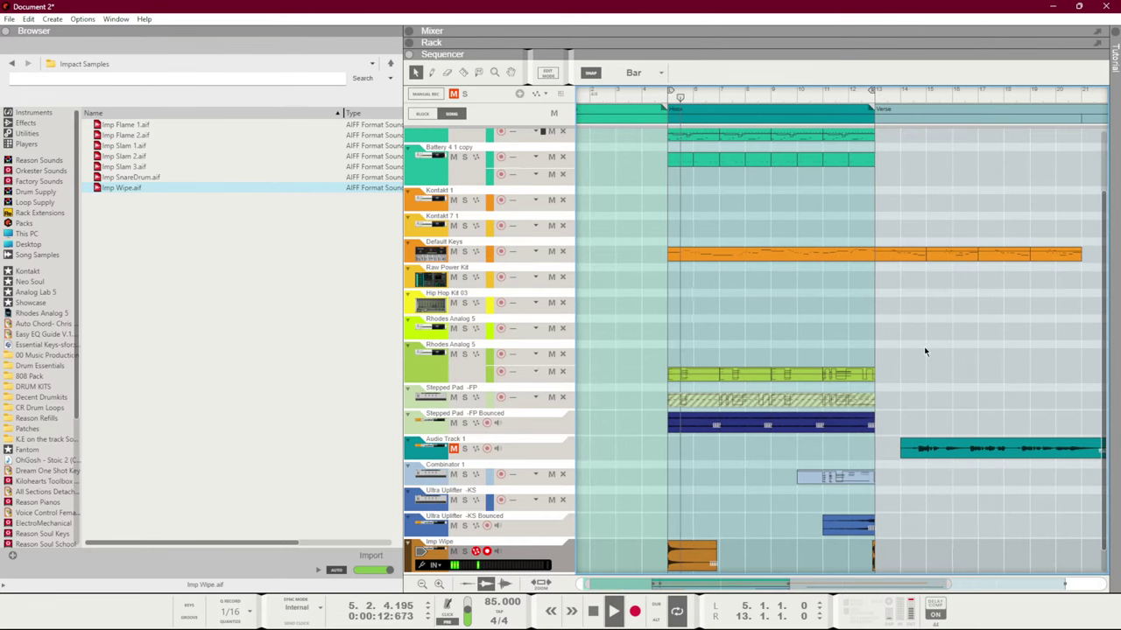
Delete the Default Keys and Audio Track 1 clips that lie after bar 13
left_click_drag(866, 536, 718, 219)
key("Delete")
scroll(763, 277, "up", 3)
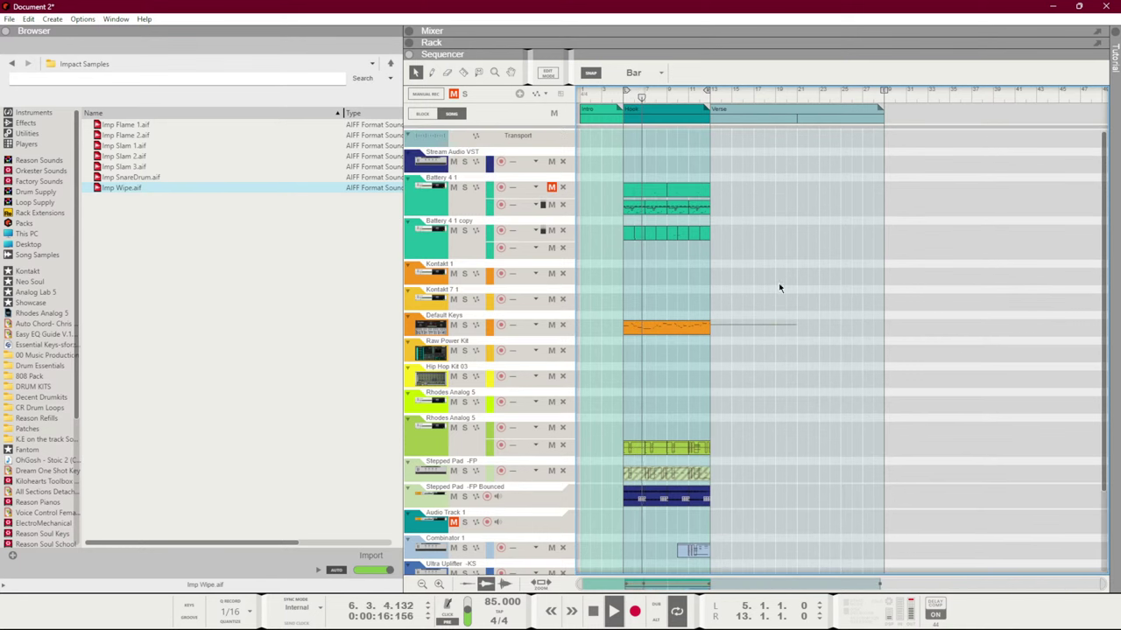
left_click(696, 324)
left_click(742, 309)
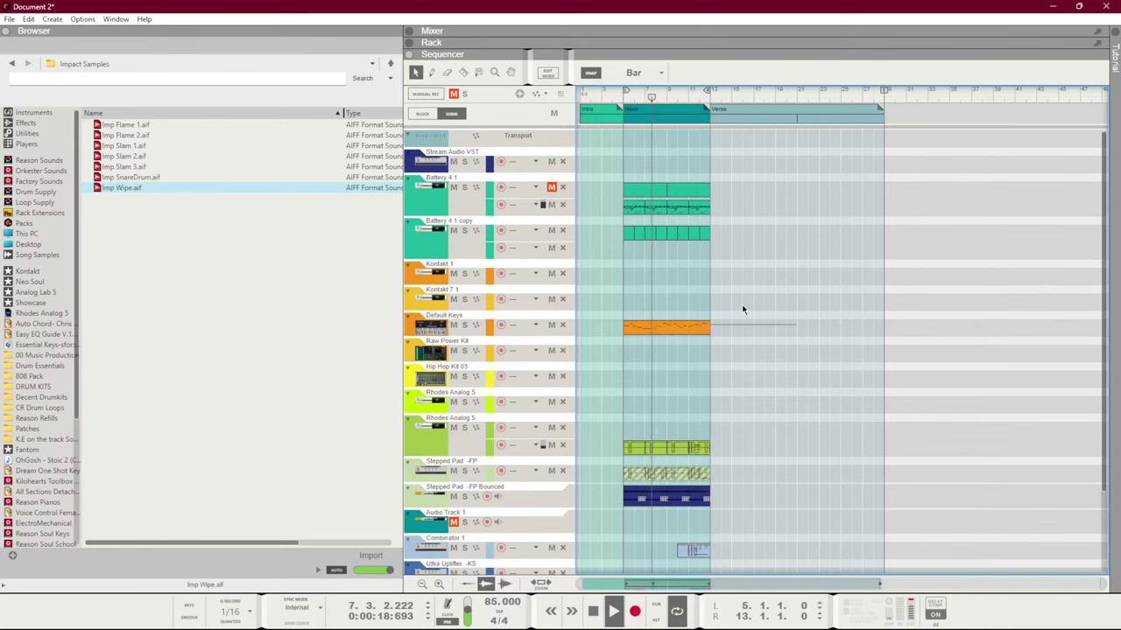
Compare the folders of the Reason Sounds, Orkester Sounds and Factory Sounds banks for further patches
scroll(743, 306, "down", 2)
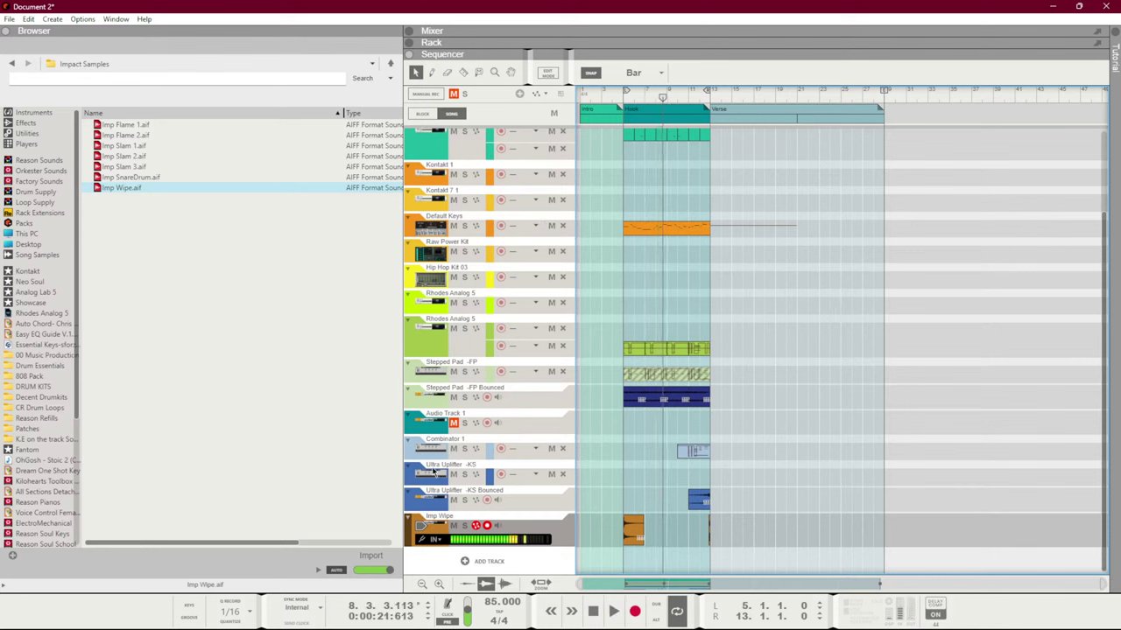
left_click(43, 162)
left_click(43, 172)
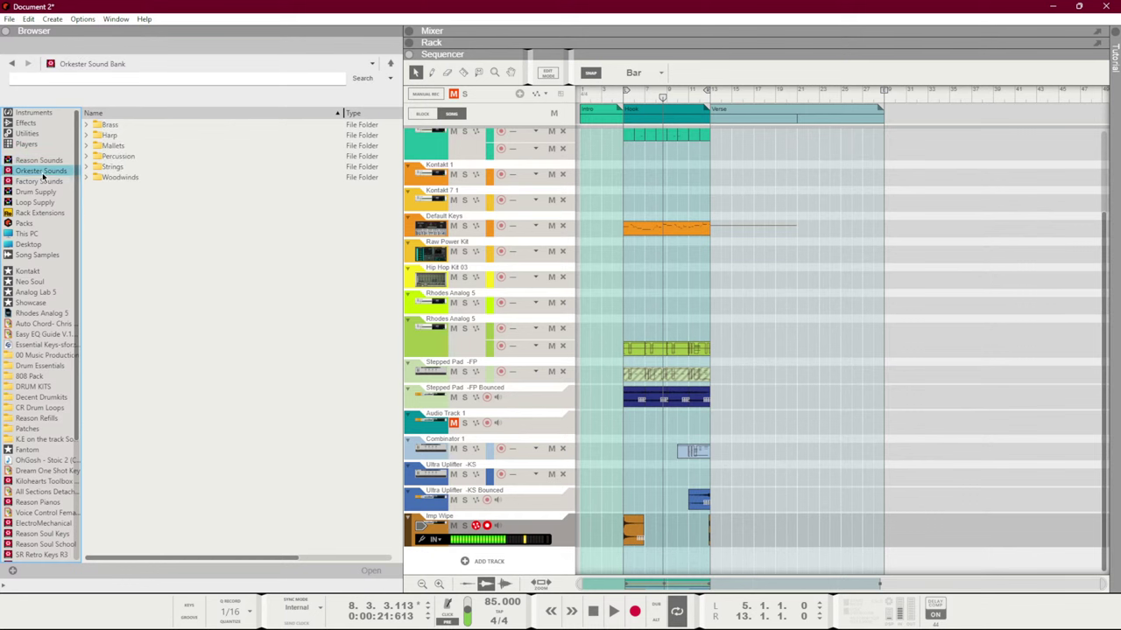
left_click(43, 182)
left_click(50, 162)
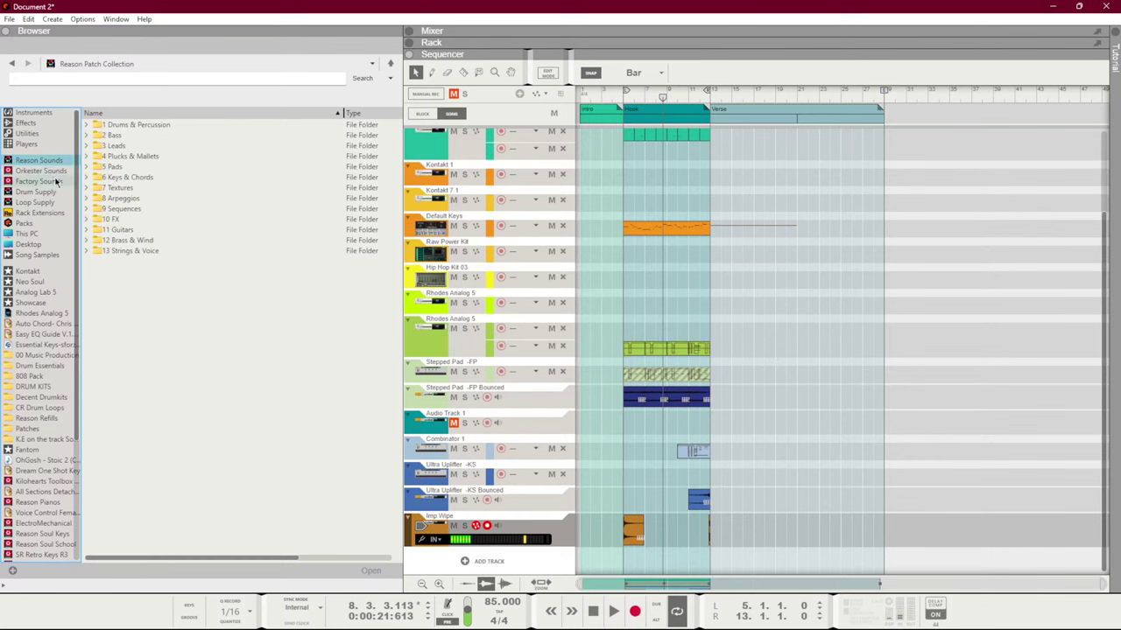
left_click(55, 182)
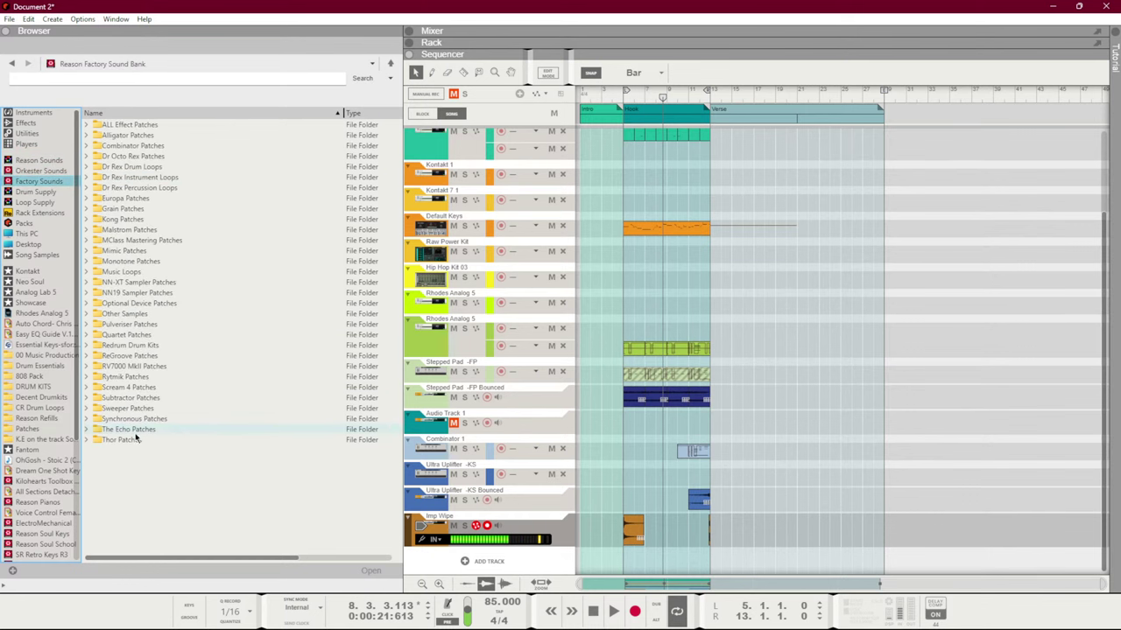
left_click(37, 161)
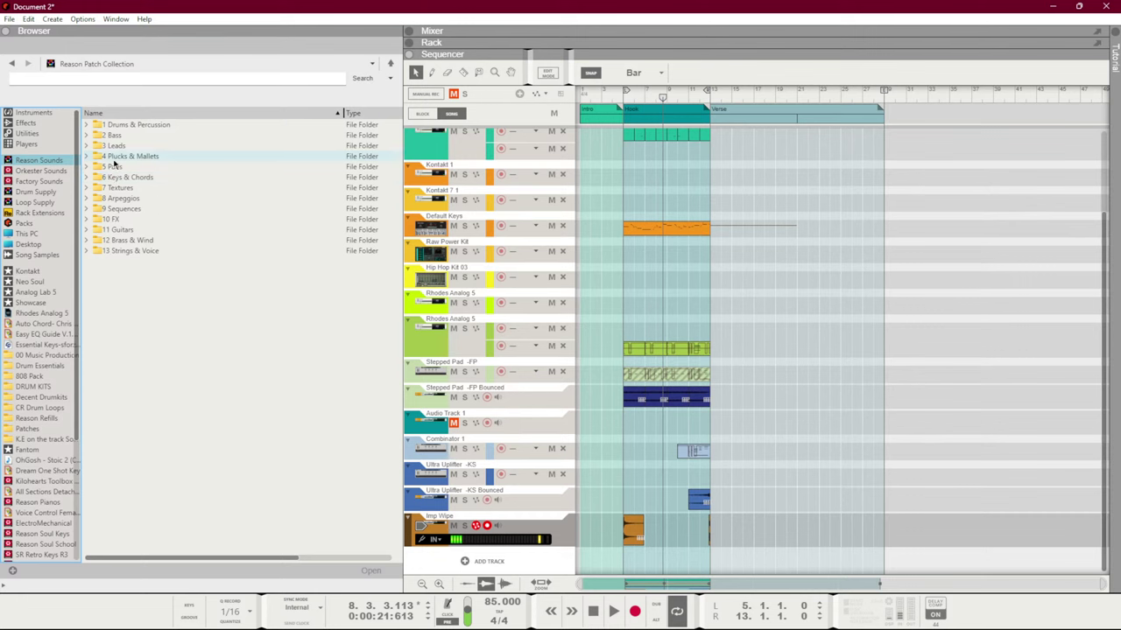
Look through the Synth Bass patches in the 2 Bass folder of Reason Sounds
key("F3")
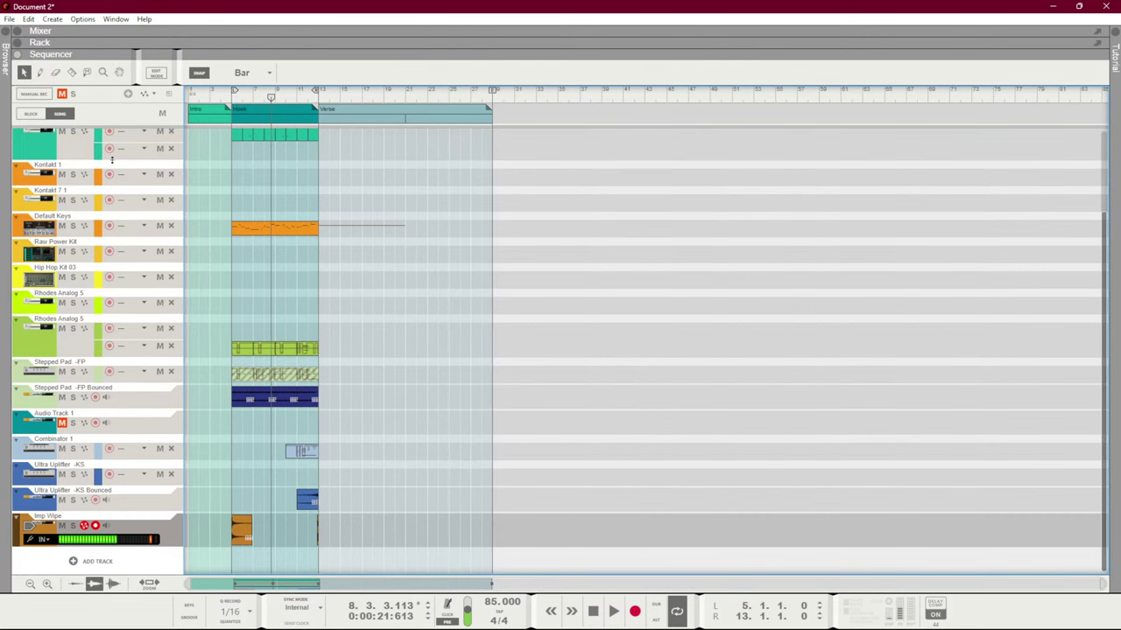
key("F3")
double_click(115, 135)
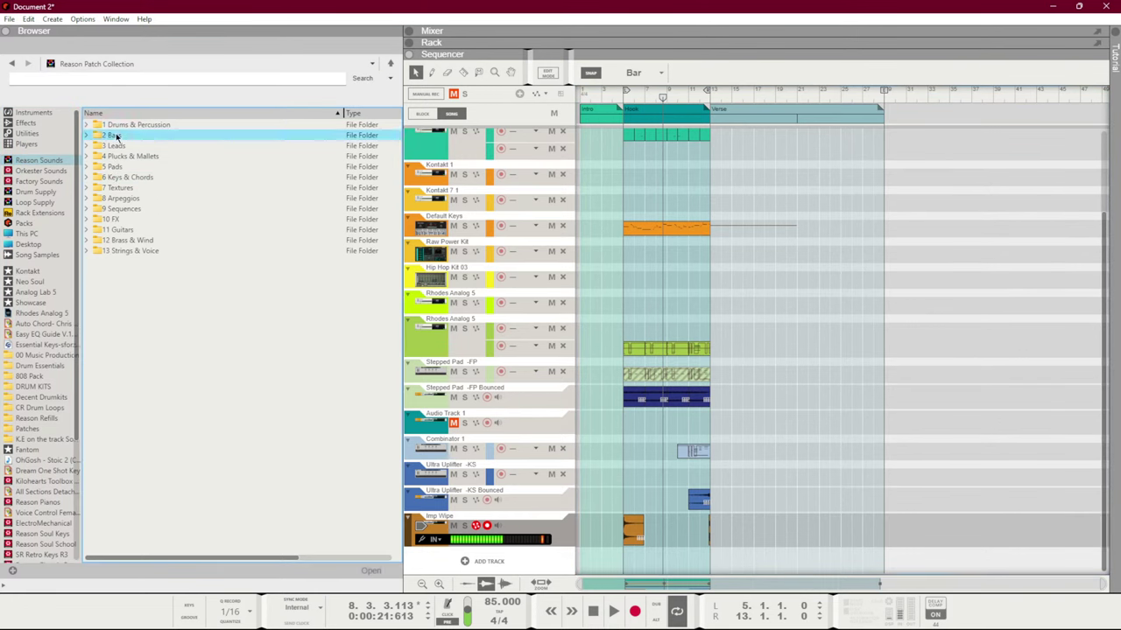
double_click(126, 145)
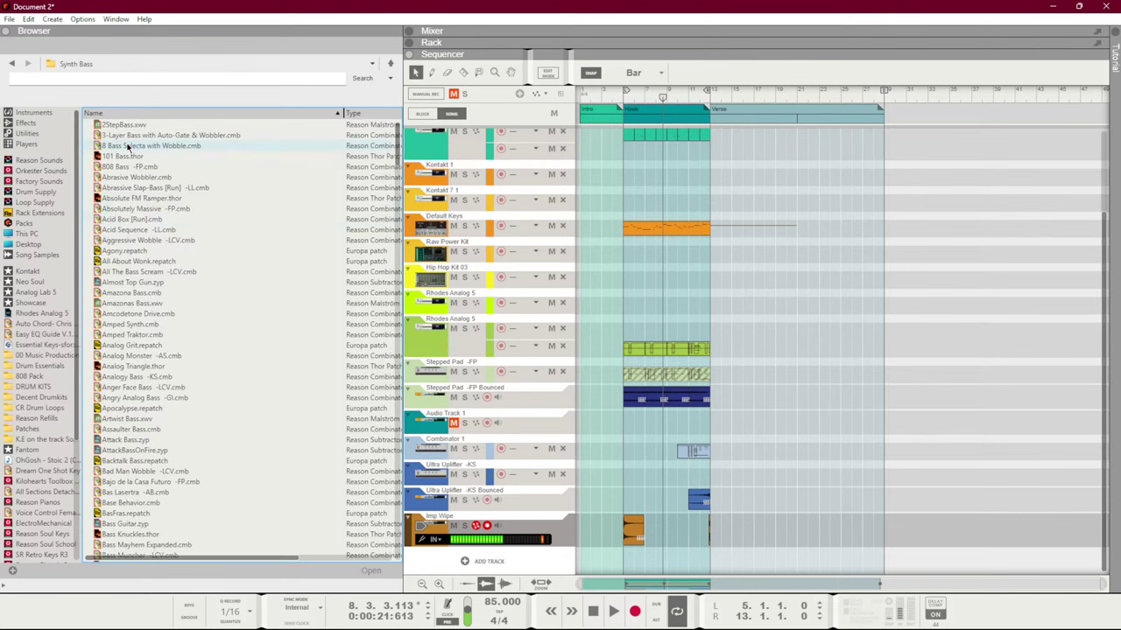
left_click(11, 64)
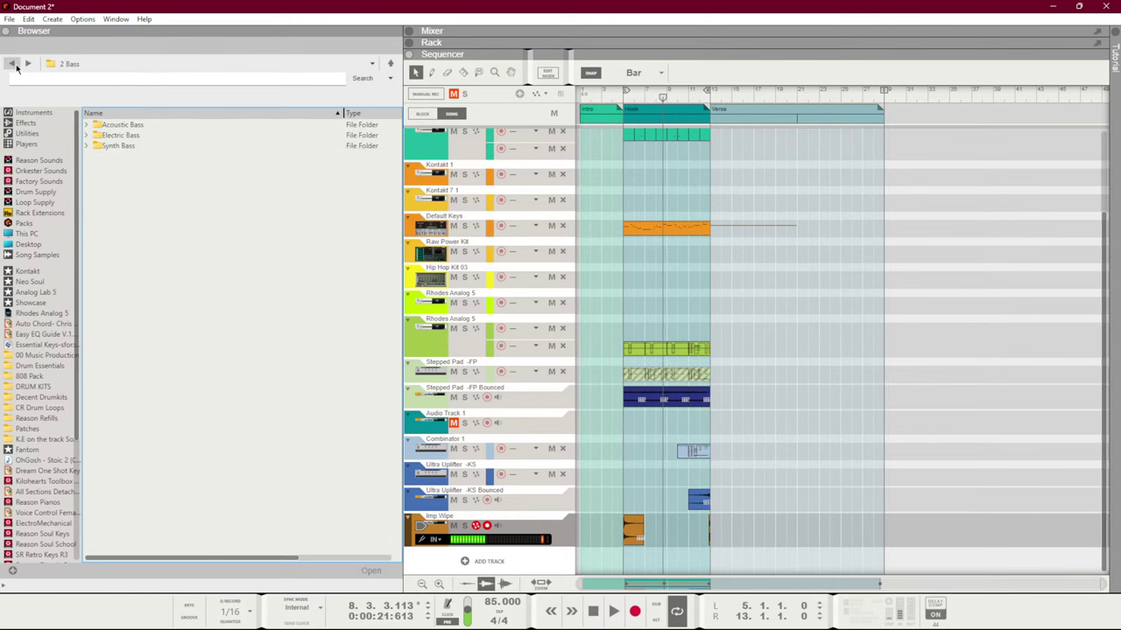
Create an instrument track below Imp Wipe from UnstableBass.zyp in the Synth Bass folder, and return the song position to bar 5
double_click(127, 146)
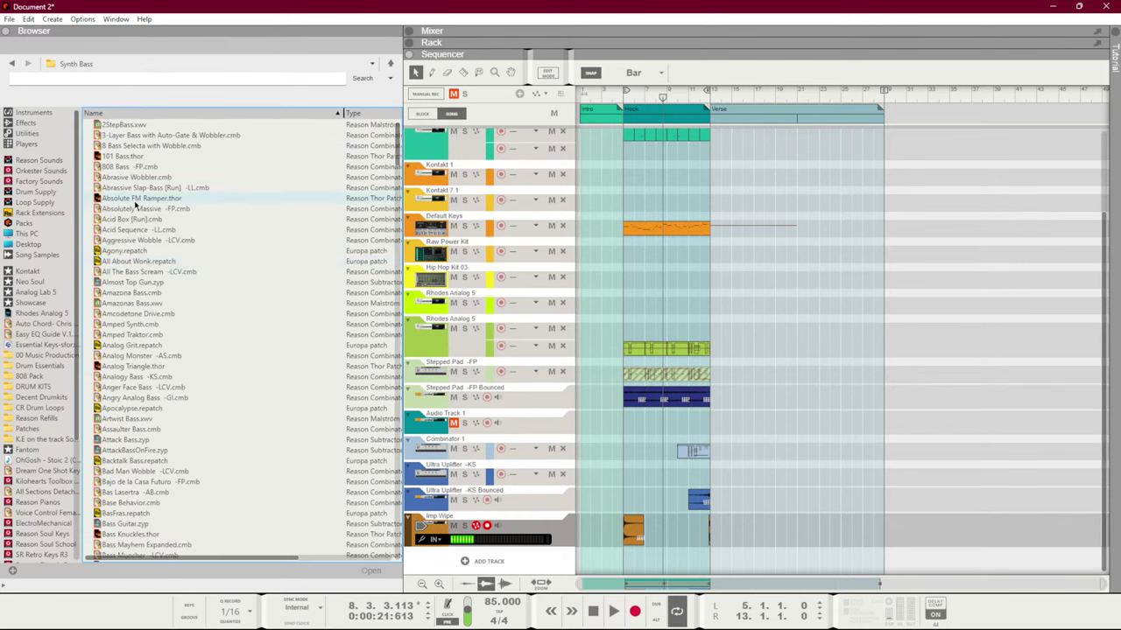
scroll(140, 282, "down", 10)
scroll(140, 282, "down", 20)
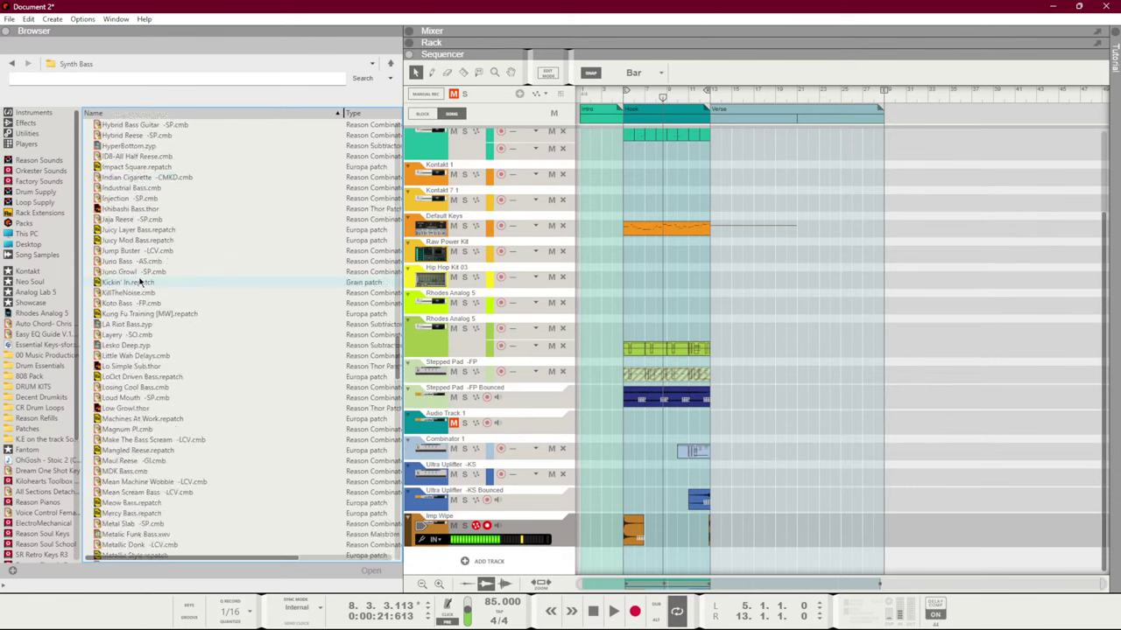
scroll(137, 273, "down", 15)
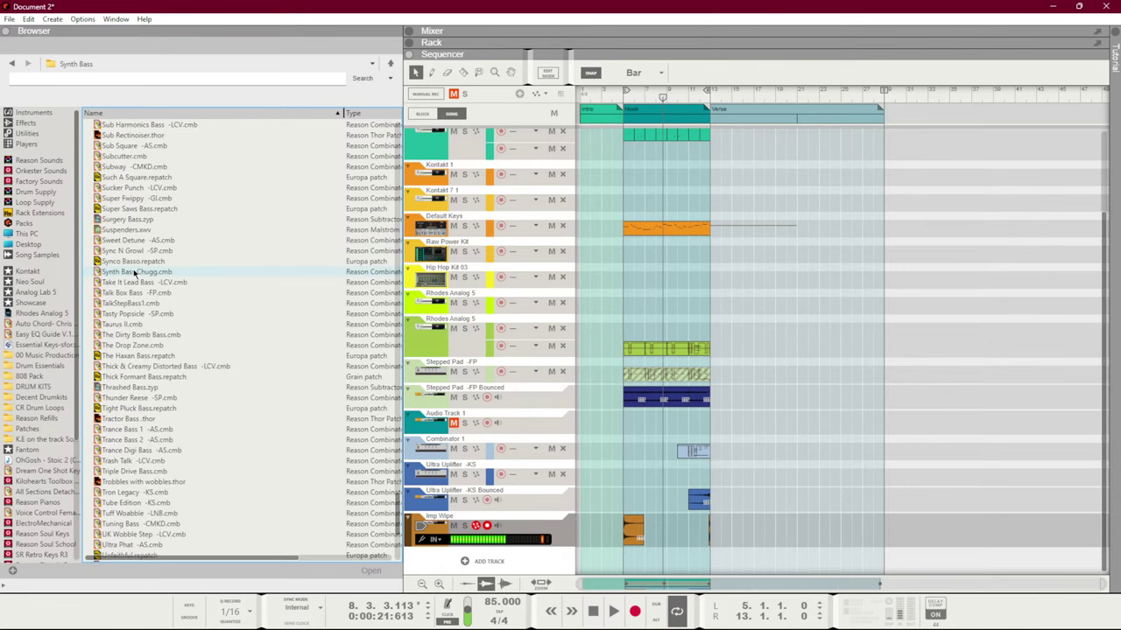
left_click_drag(129, 350, 546, 564)
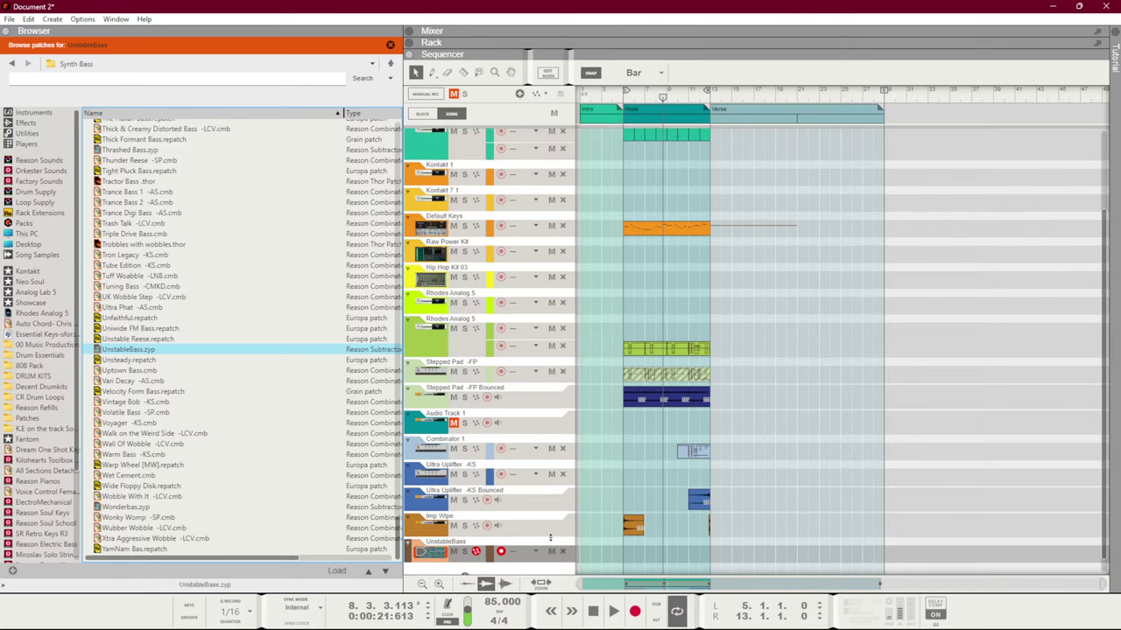
key("KP_0")
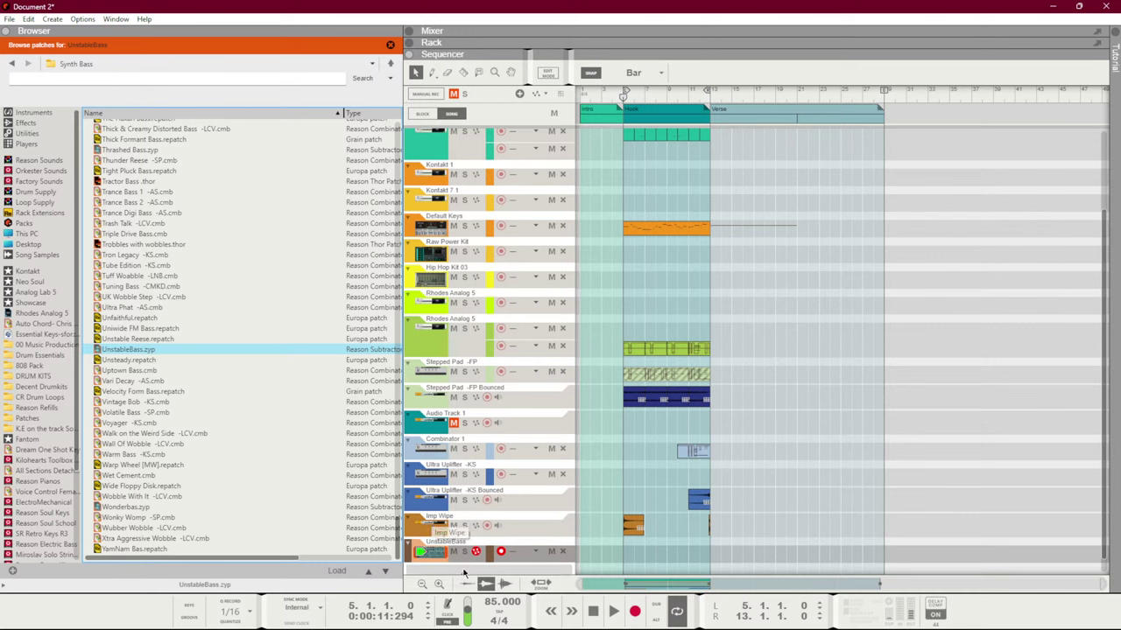
Try the Unsteady and Uptown Bass patches on the new bass track, scan the Synth Bass list for alternatives, and leave patch browsing
left_click(387, 571)
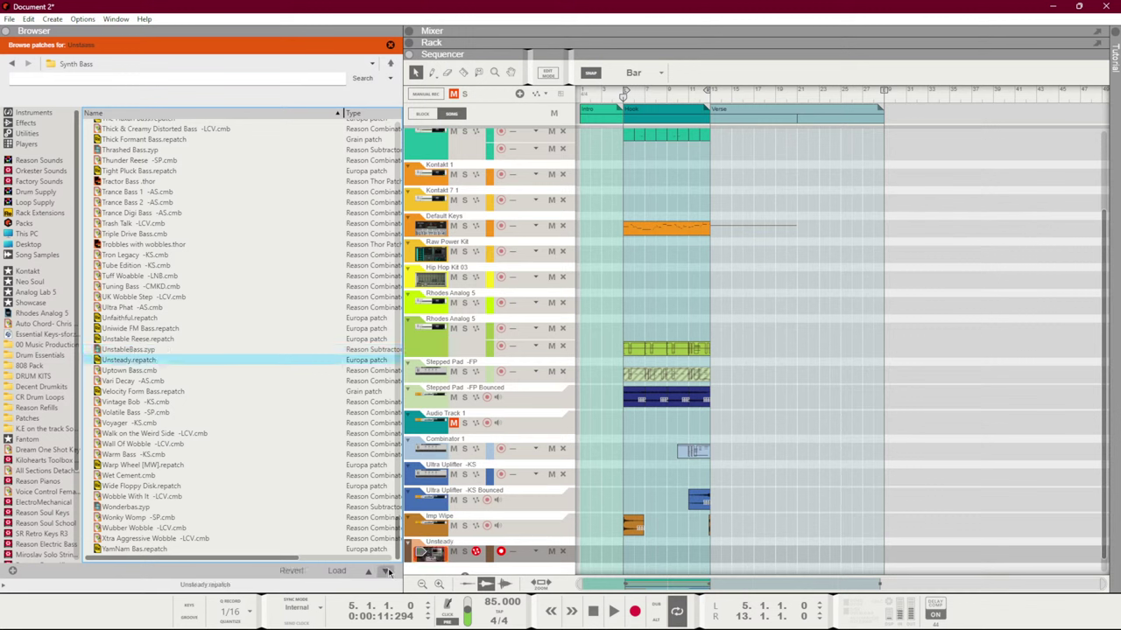
left_click(388, 571)
scroll(124, 251, "up", 12)
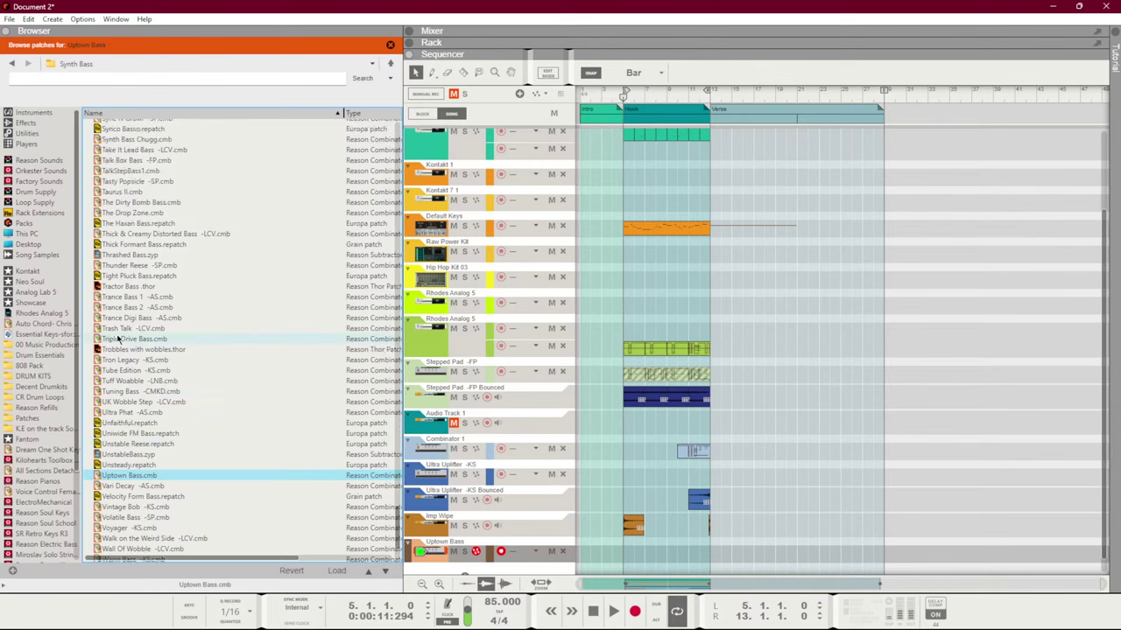
scroll(120, 232, "up", 13)
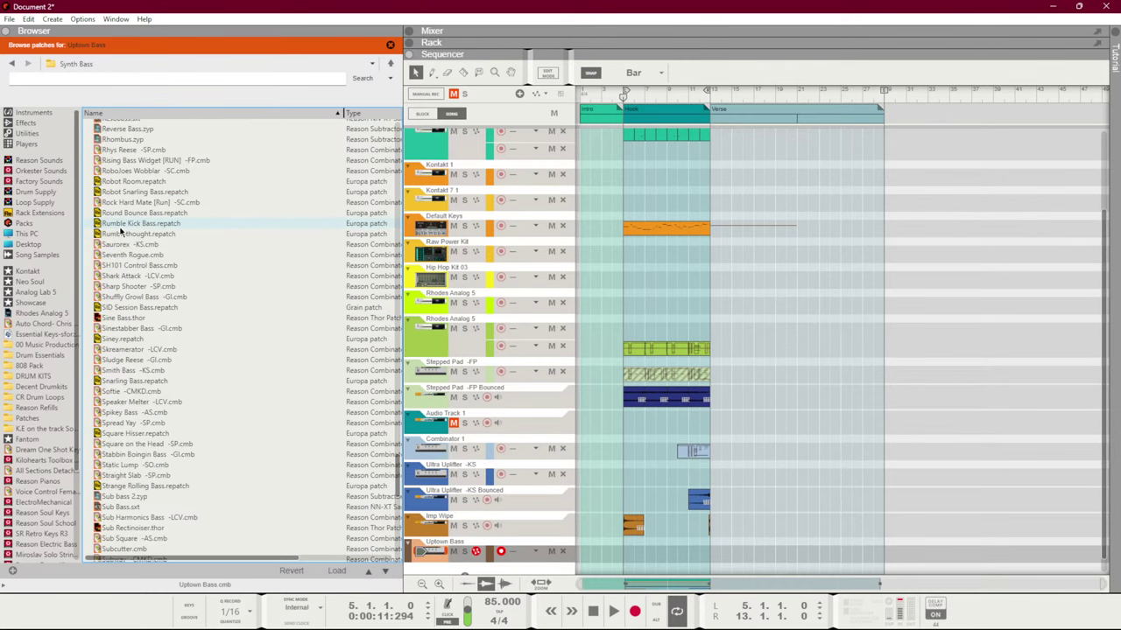
scroll(110, 203, "up", 8)
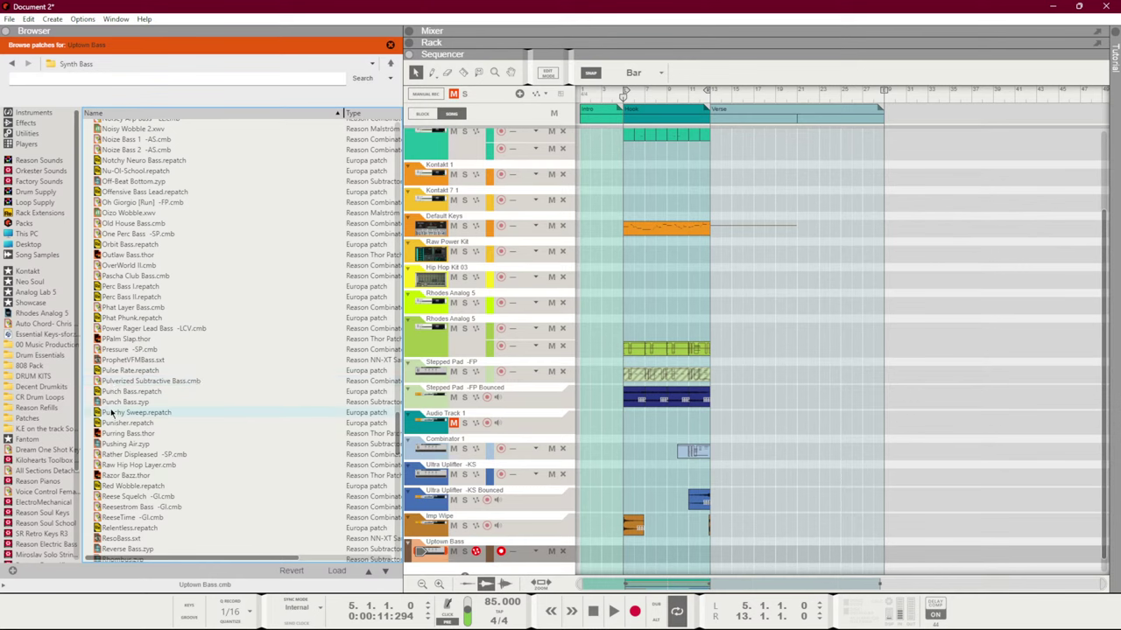
scroll(111, 412, "down", 8)
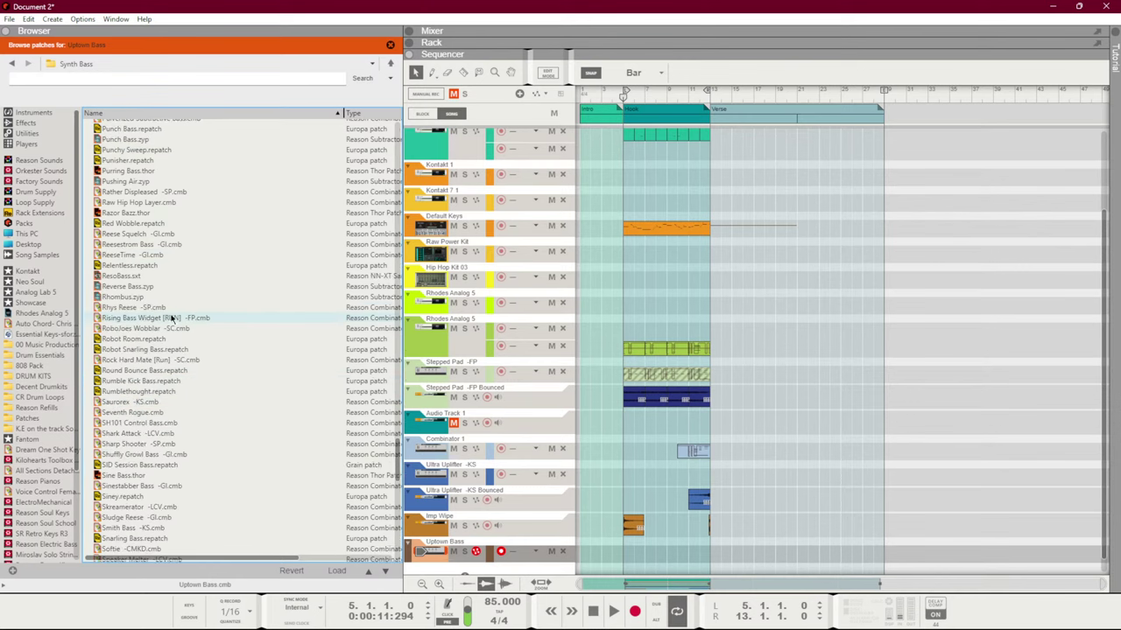
scroll(119, 238, "up", 2)
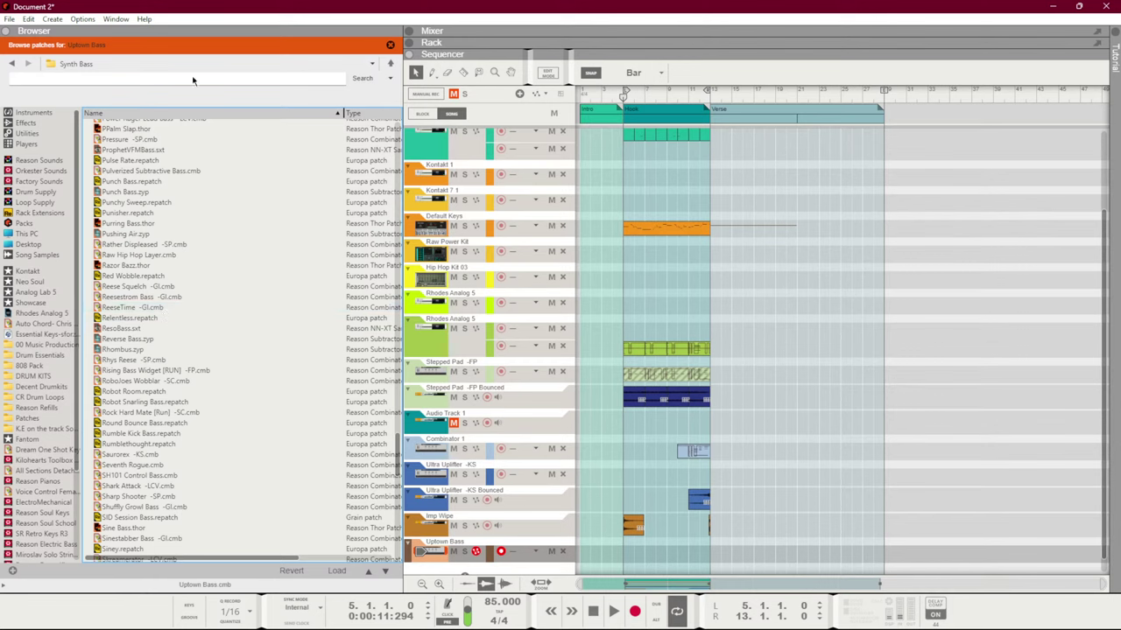
left_click(390, 45)
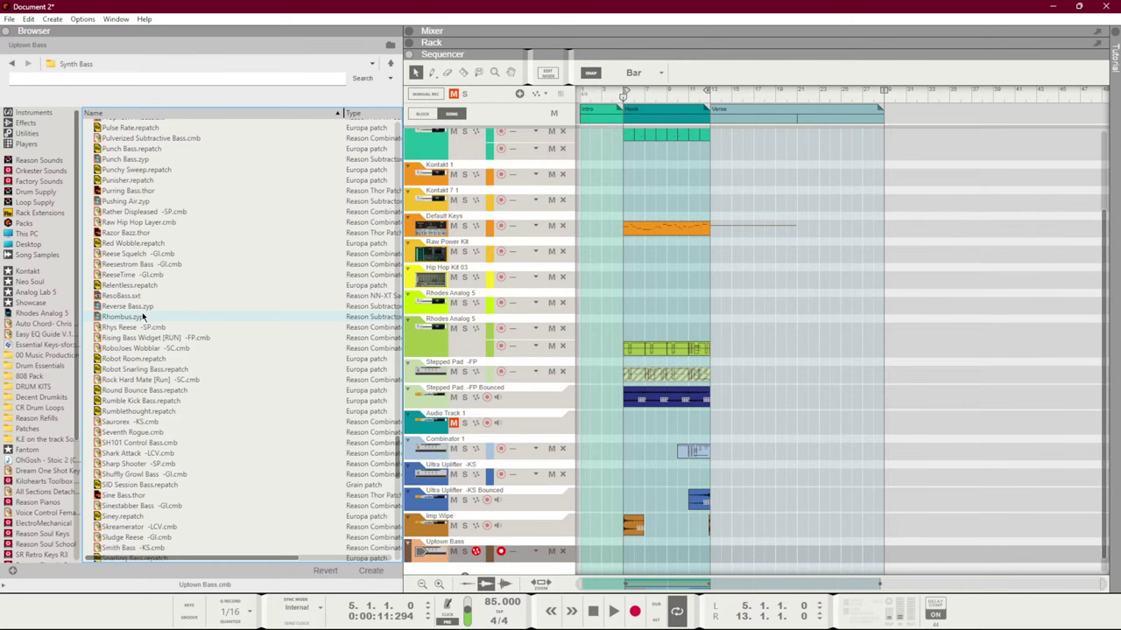
Load RnB Bass.zyp from the Bass folder of the Factory Sounds Subtractor Patches onto the new bass track
left_click(37, 182)
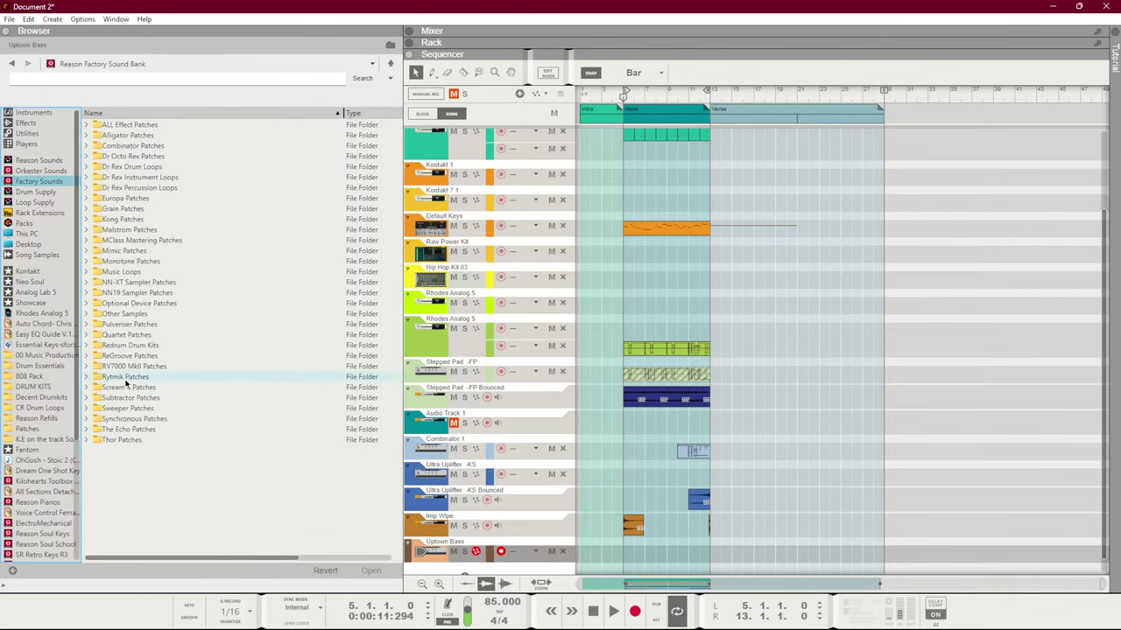
double_click(125, 399)
double_click(105, 125)
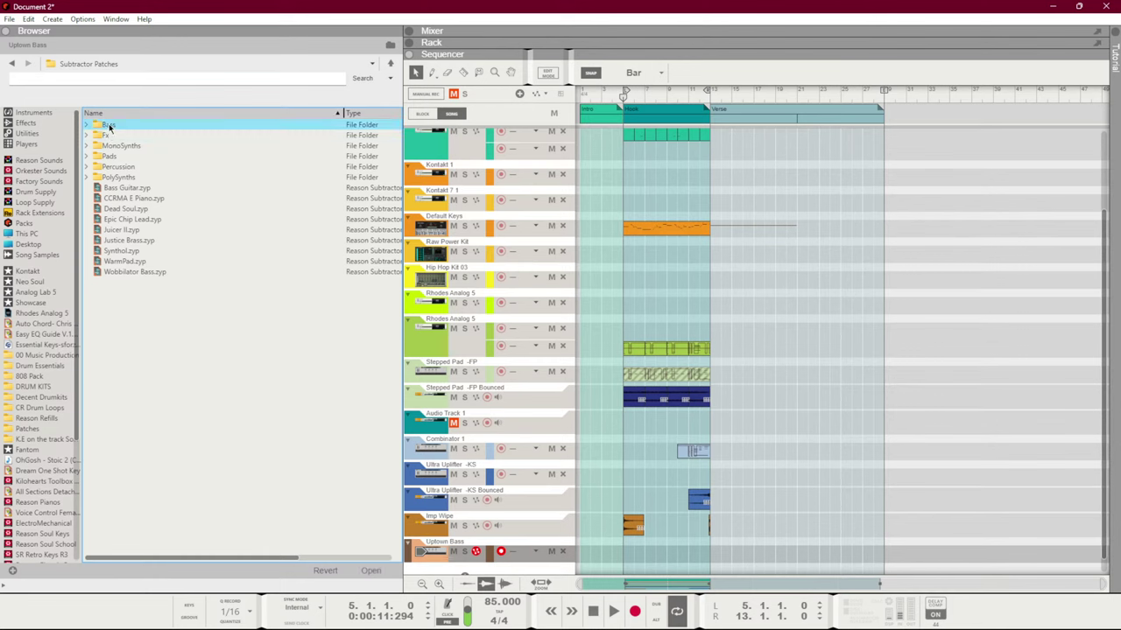
scroll(123, 302, "down", 20)
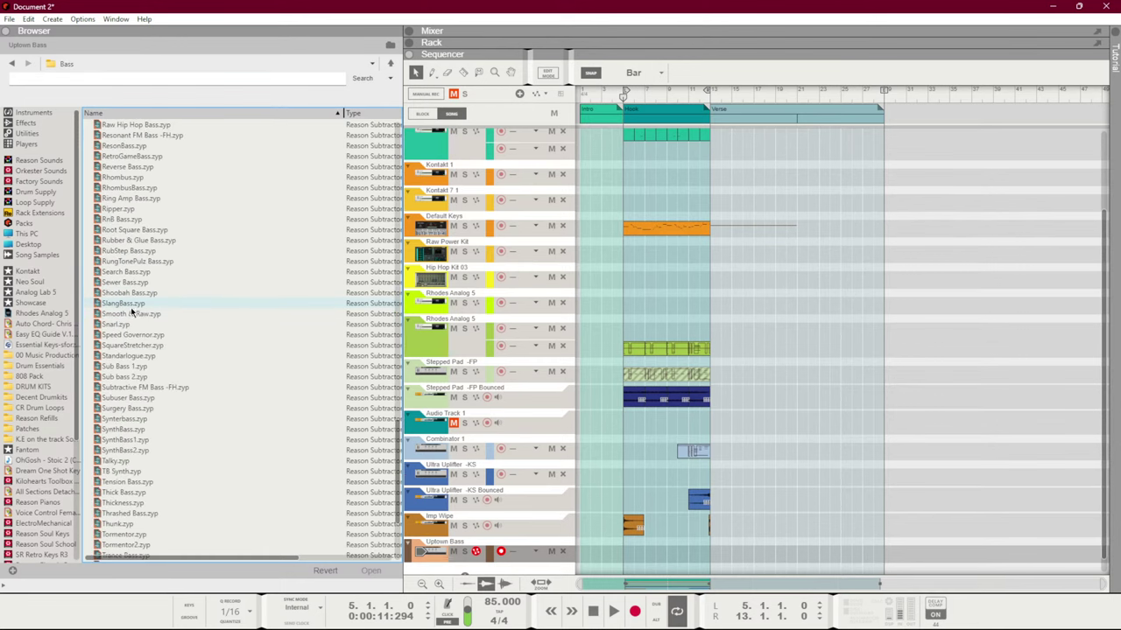
left_click(119, 220)
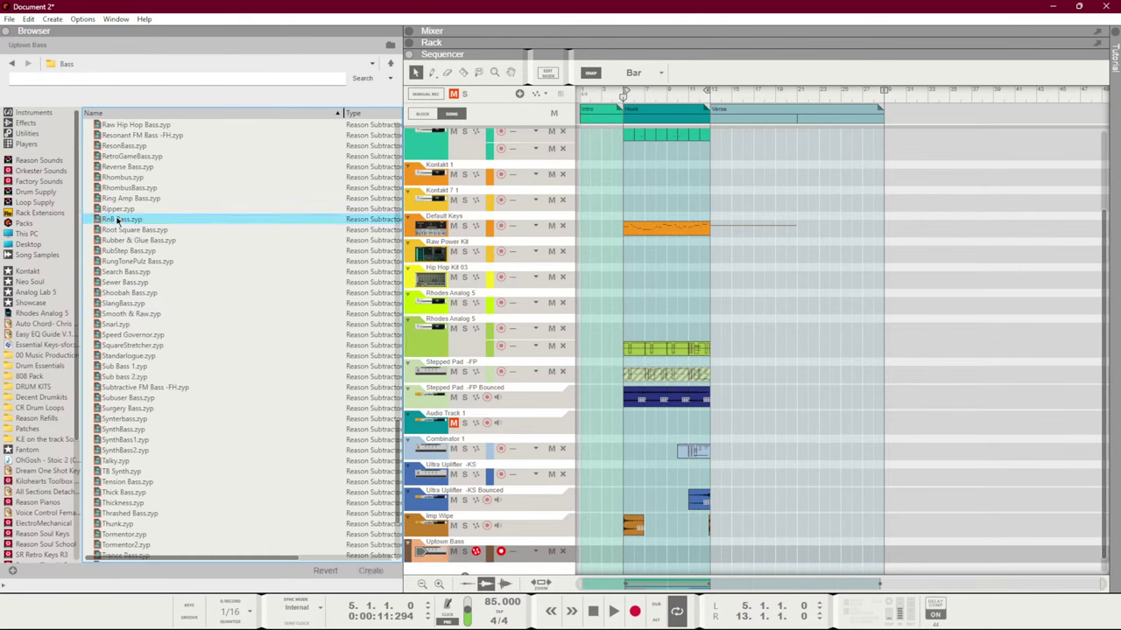
left_click_drag(111, 221, 420, 555)
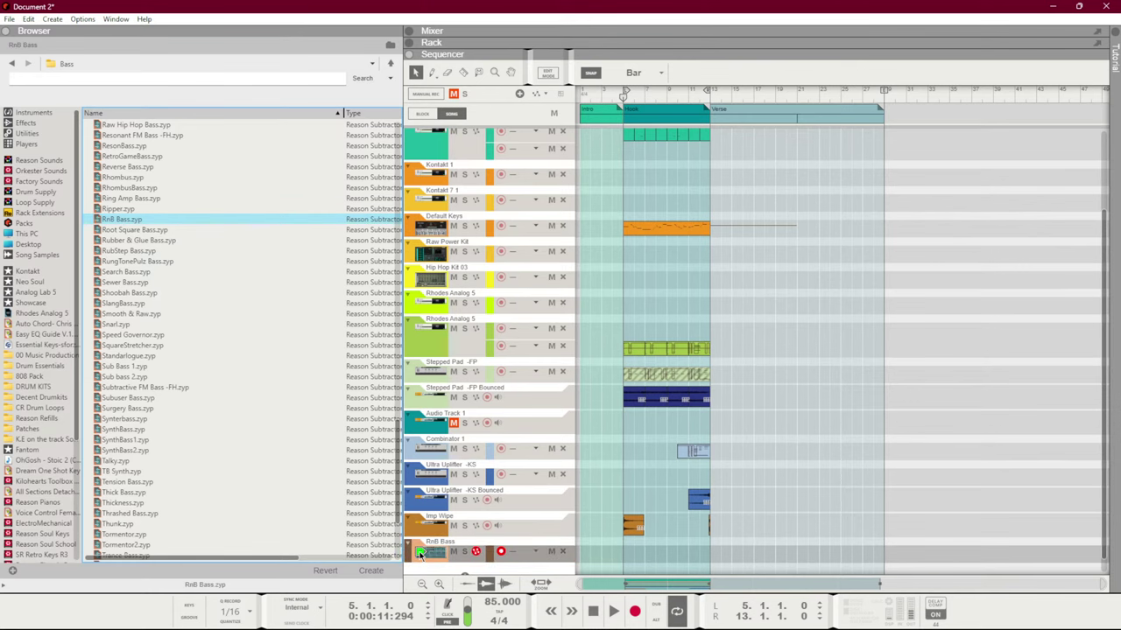
Add an Audiomatic Retro Transformer effect to the RnB Bass Subtractor in the rack
double_click(420, 555)
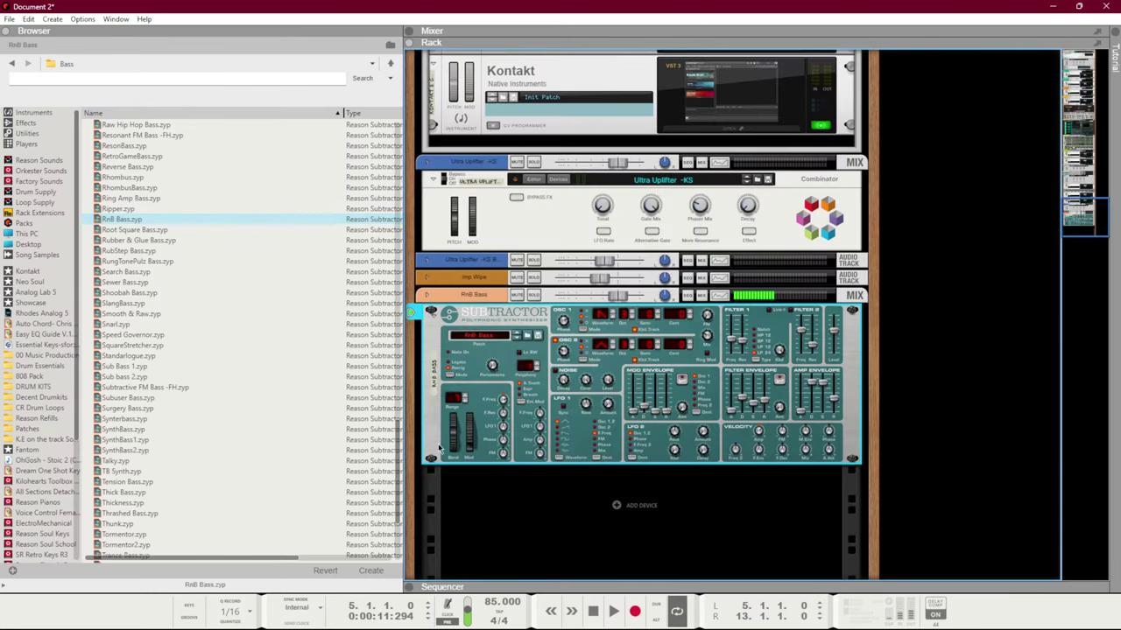
right_click(525, 313)
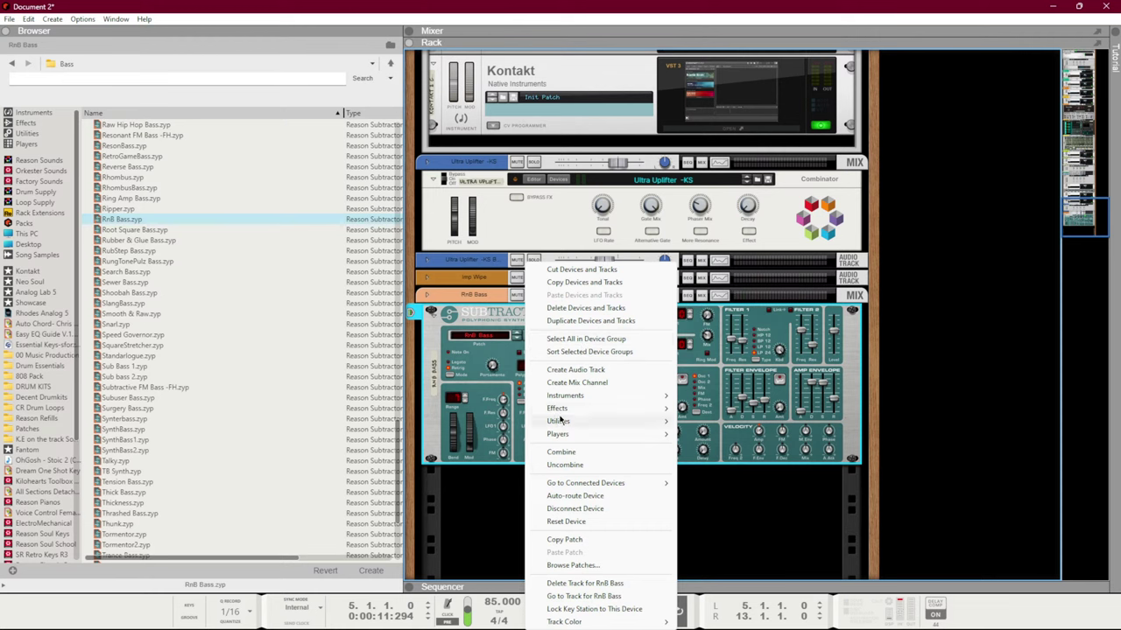
mouse_move(562, 409)
mouse_move(727, 254)
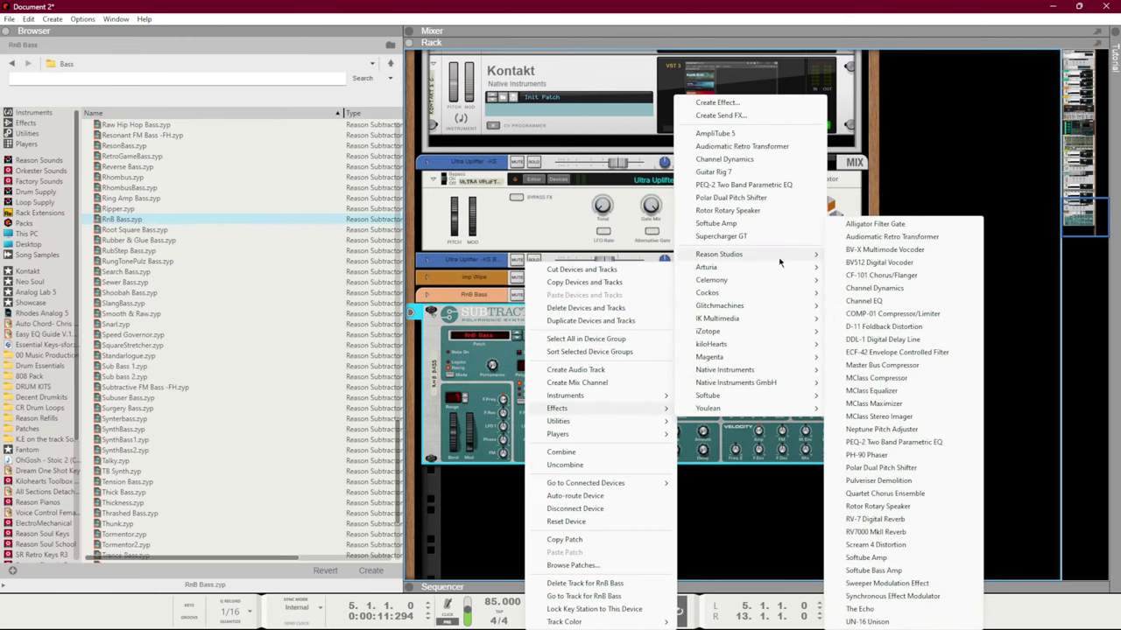
left_click(889, 238)
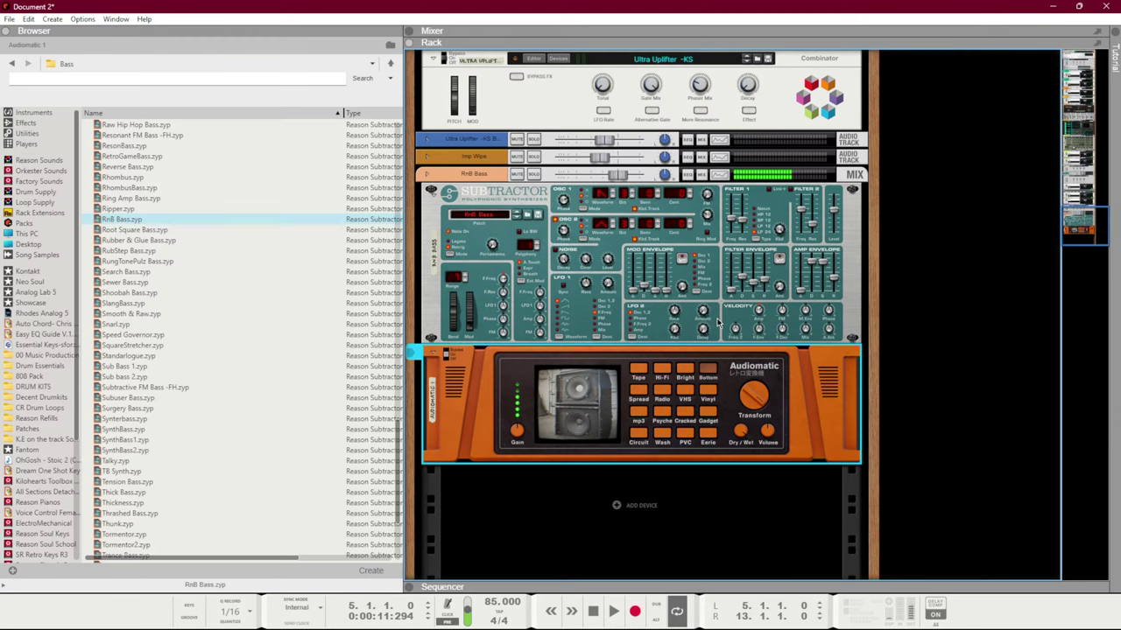
Return to the sequencer and loop the hook from bar 5 to rehearse a part with the RnB Bass sound
key("F8")
key("F7")
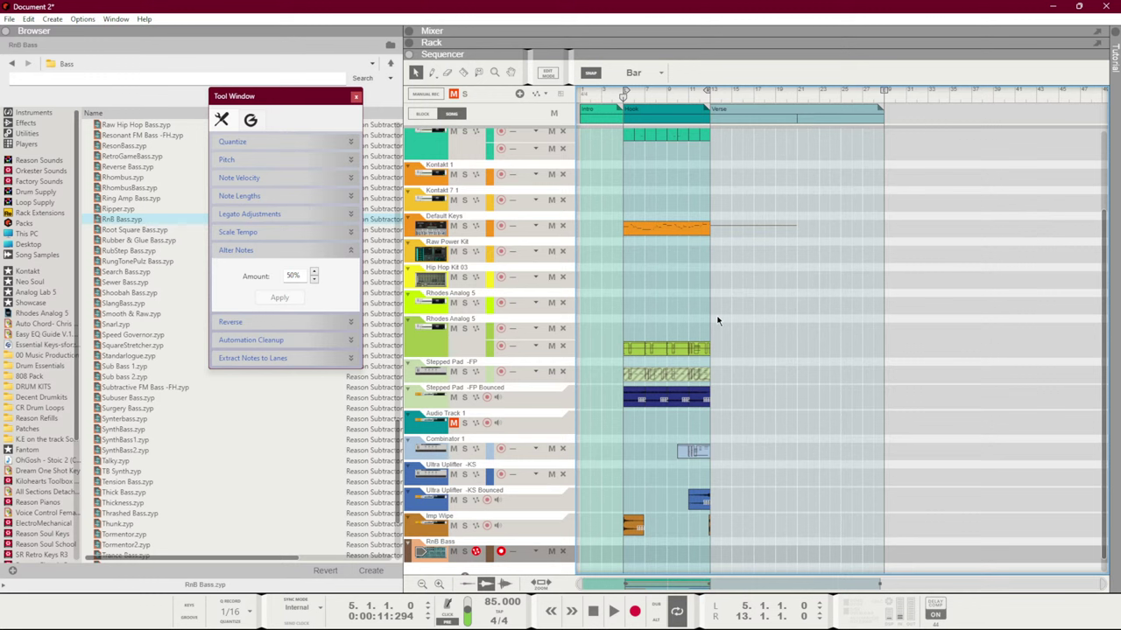
key("space")
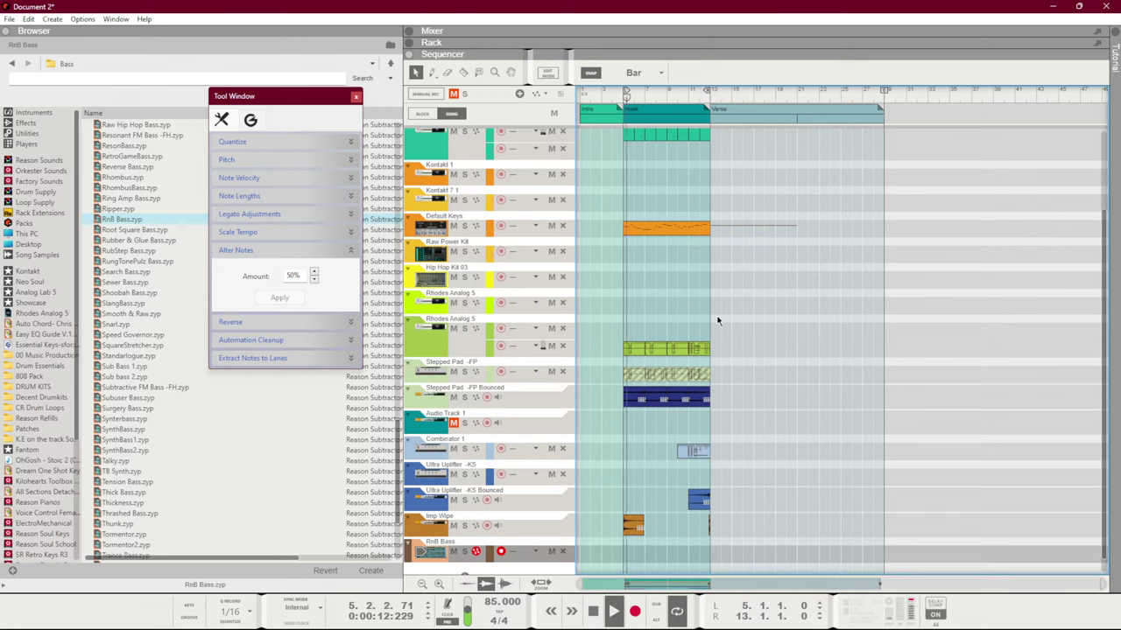
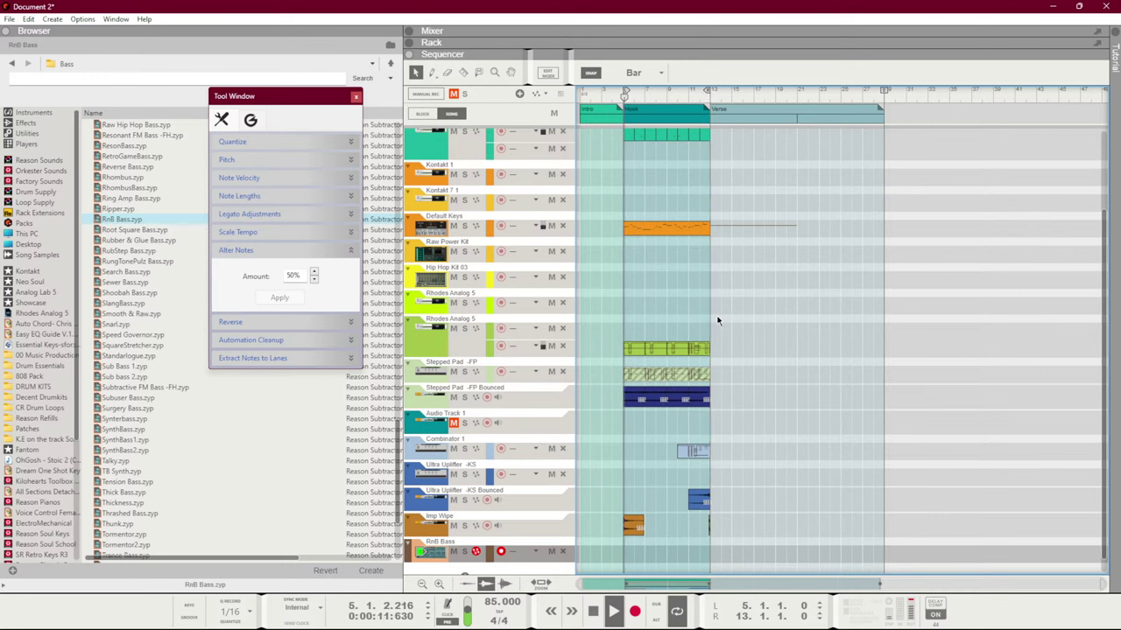
key("space")
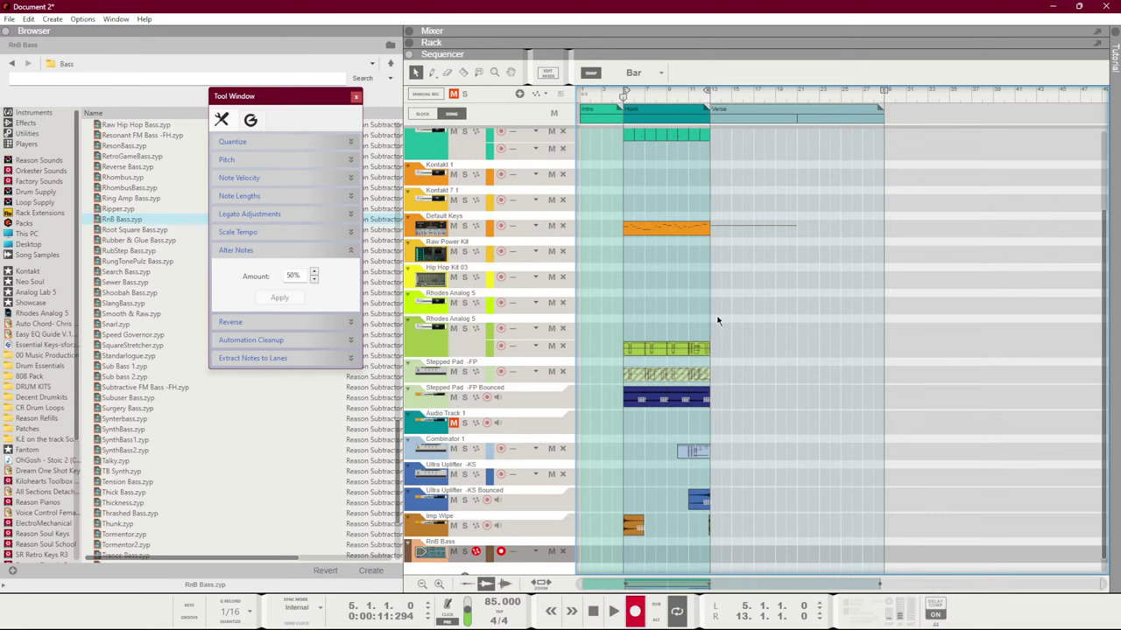
key("space")
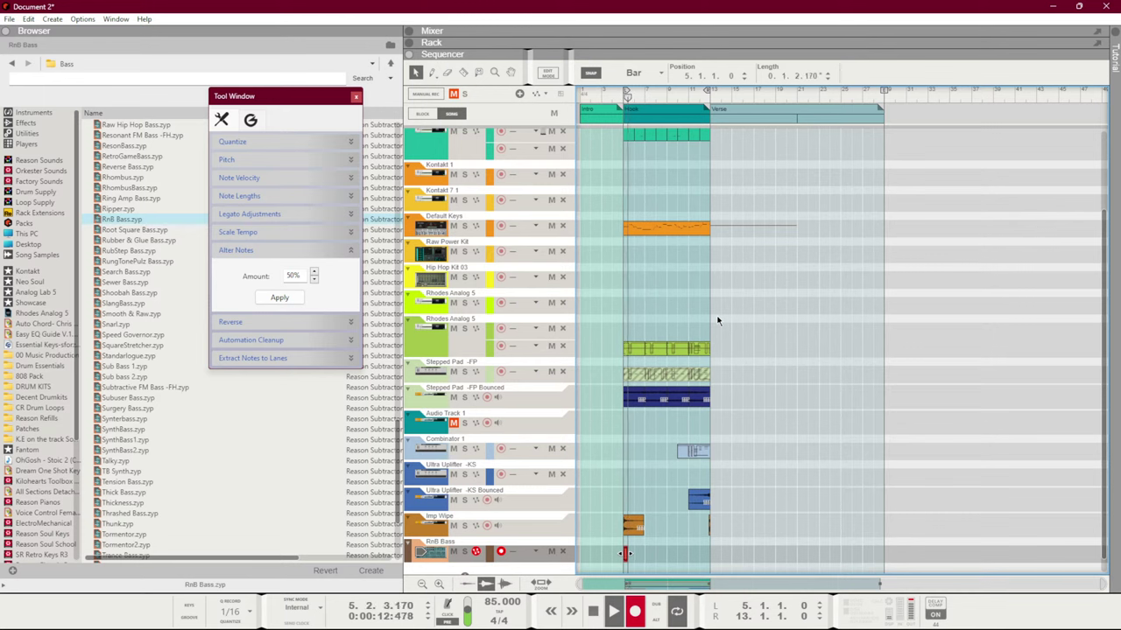
key("space")
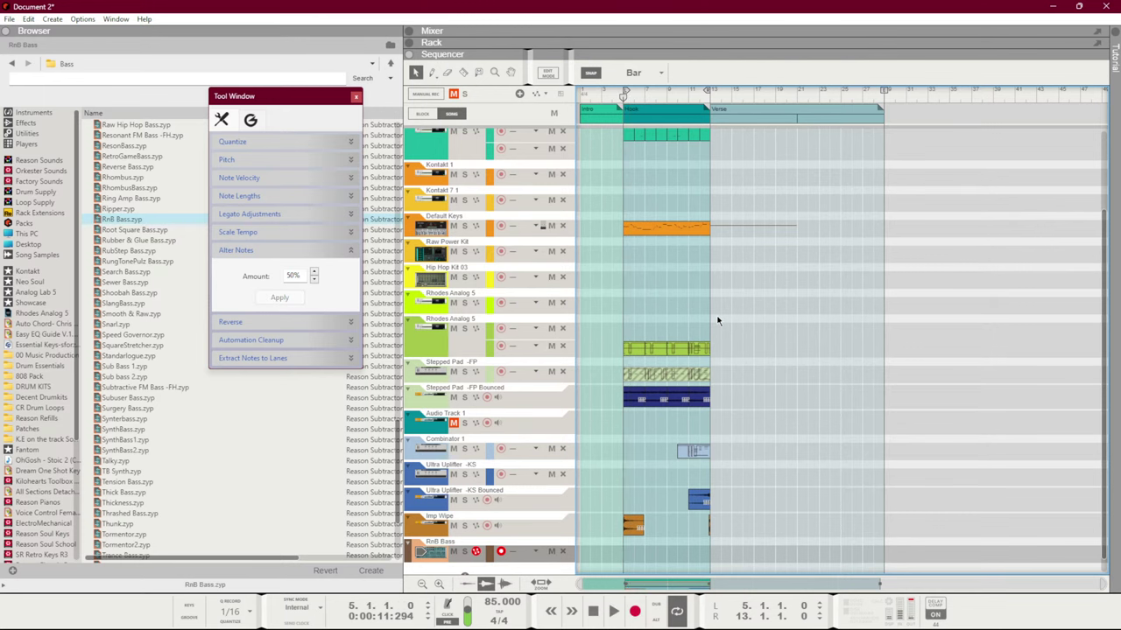
key("Tab")
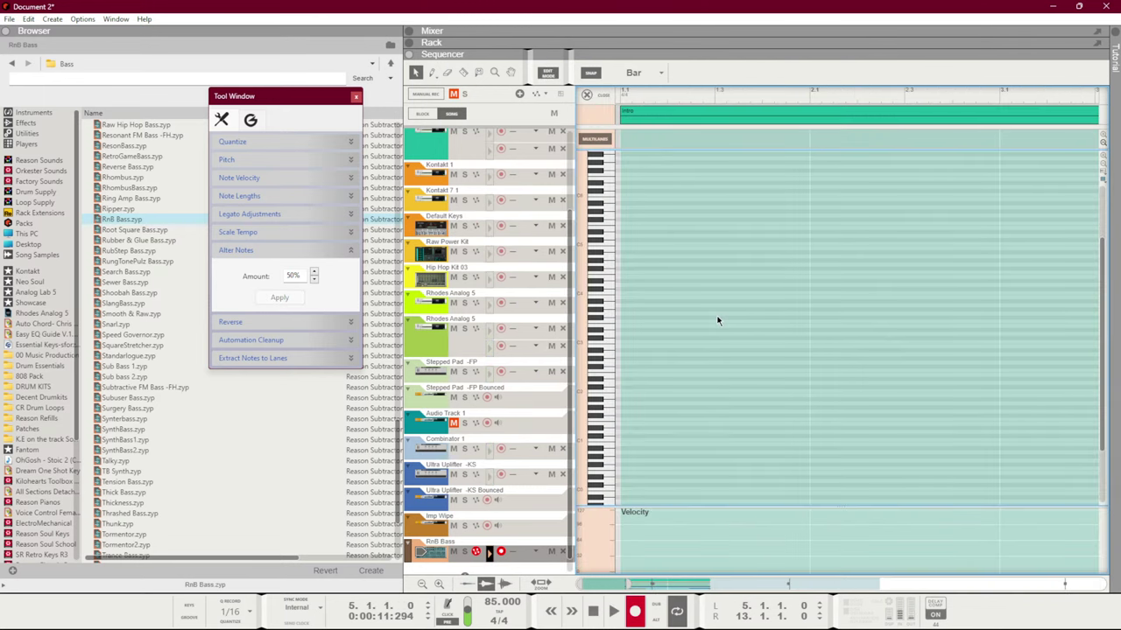
key("space")
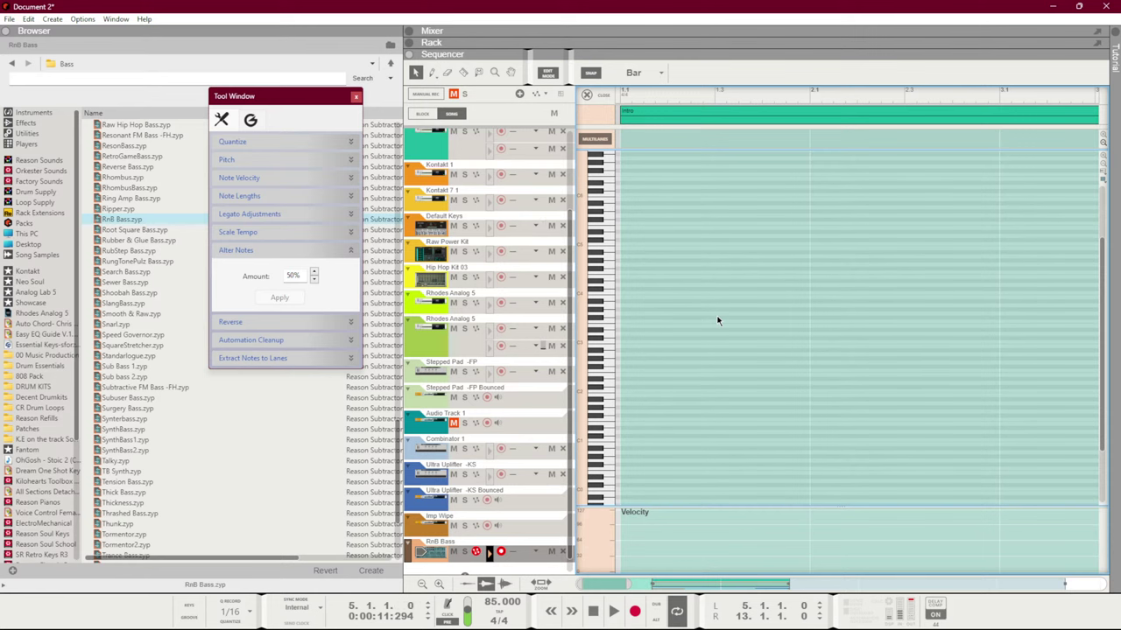
key("super")
left_click(959, 351)
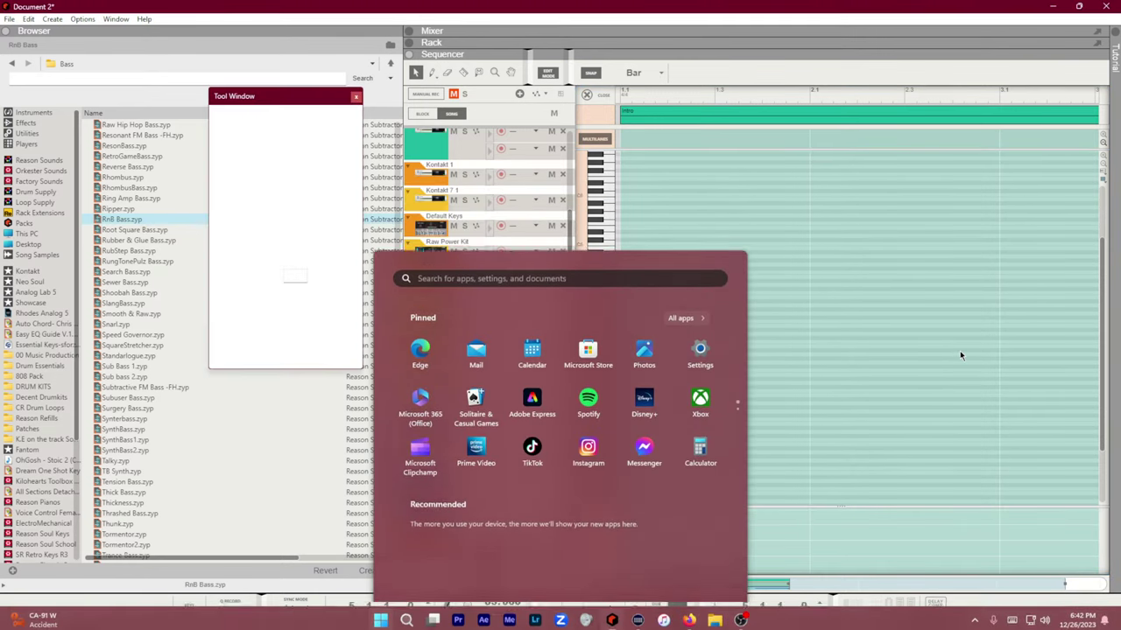
scroll(788, 352, "up", 2)
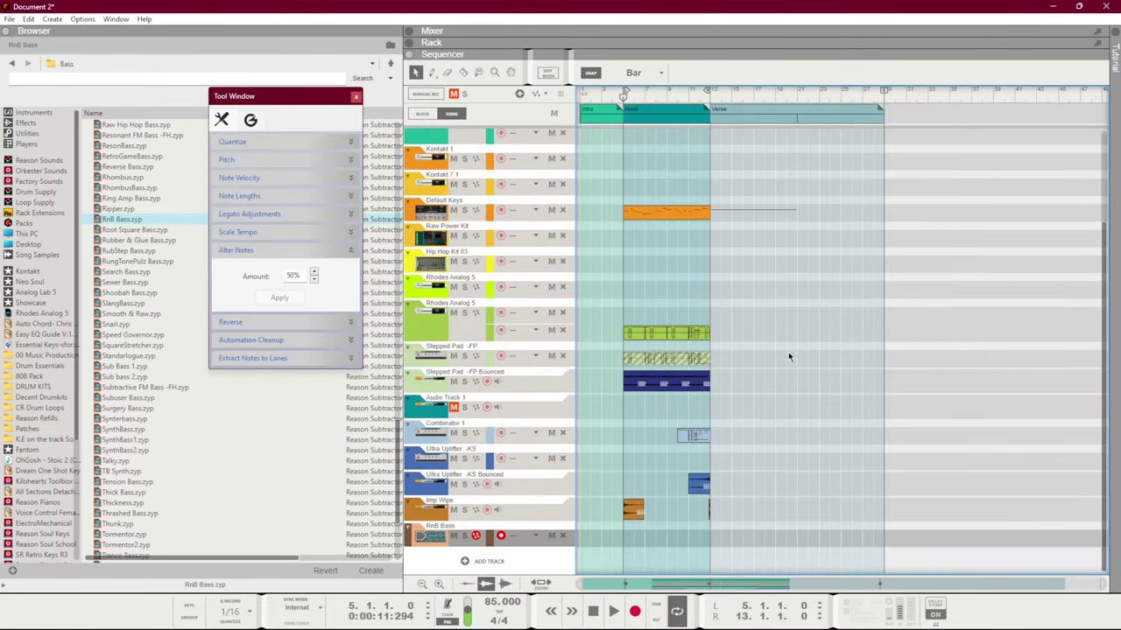
scroll(787, 355, "down", 3)
Hide the browser and Tool Window, record an eight-bar RnB Bass part from bar 5 in the note editor, and return to the arrangement
key("Tab")
key("F3")
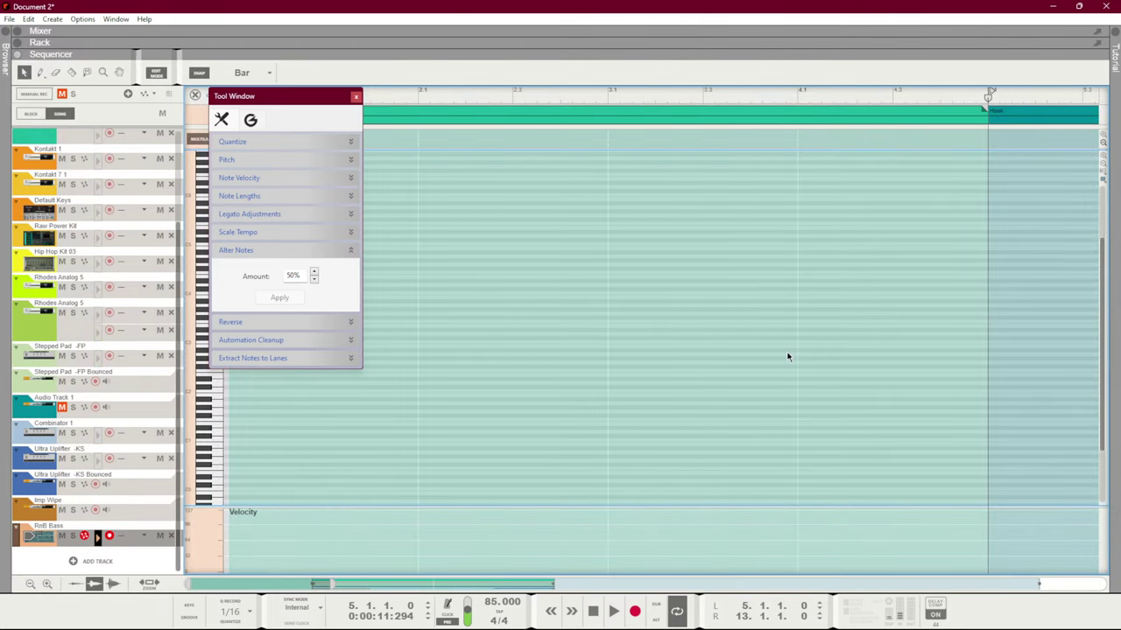
left_click(357, 97)
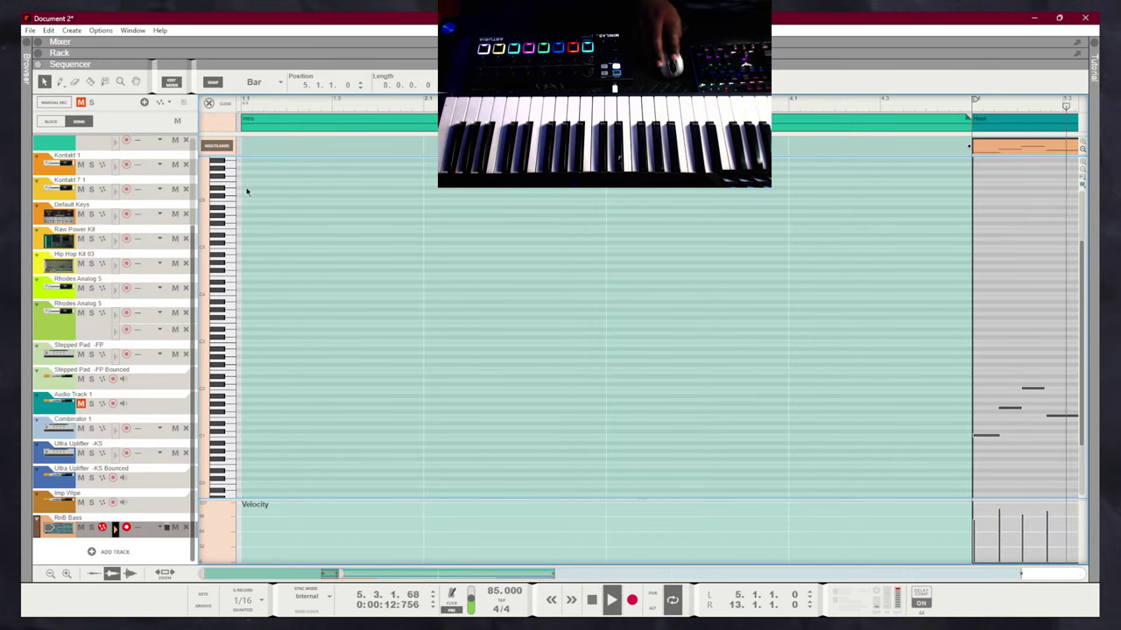
key("shift+Tab")
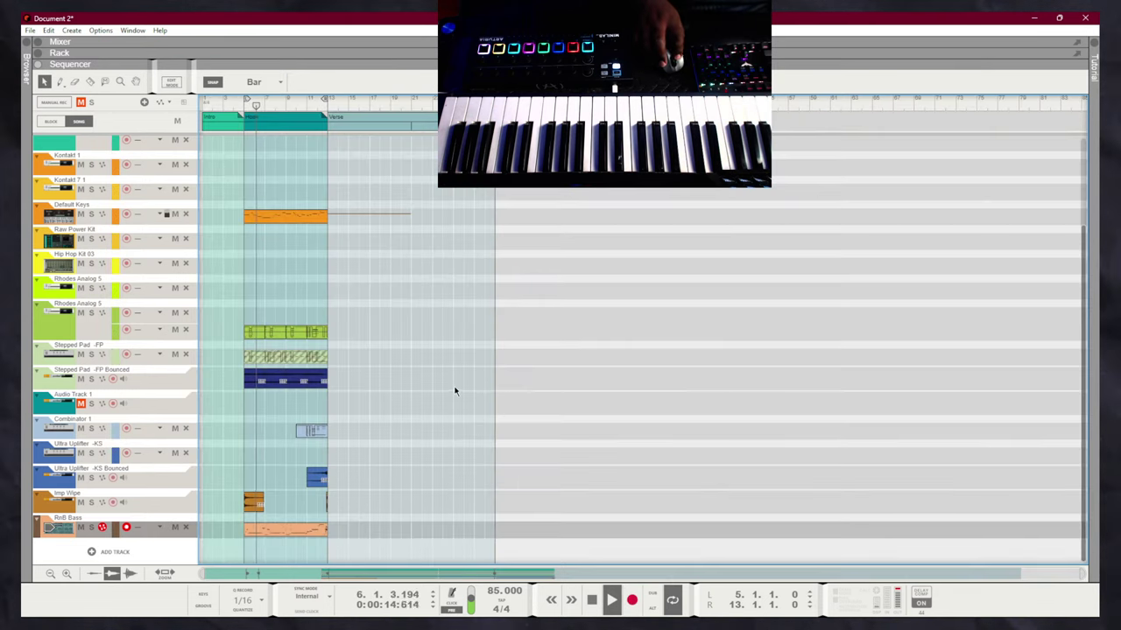
scroll(404, 389, "up", 3)
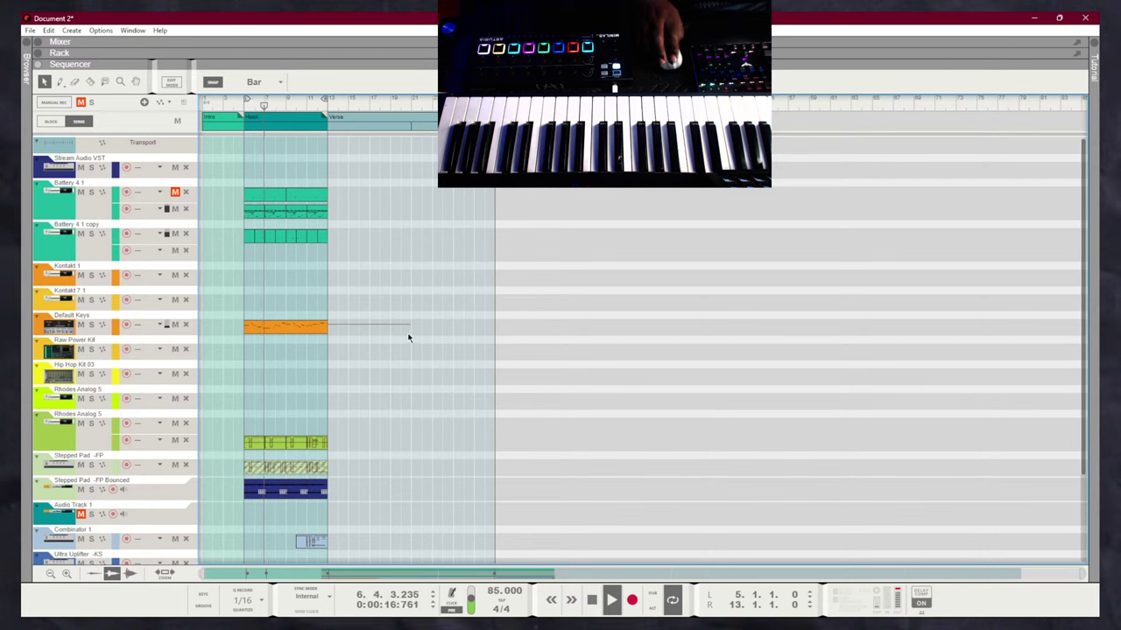
Record-enable the empty second note lane of the Battery 4 1 copy track while the hook loop plays
left_click(127, 250)
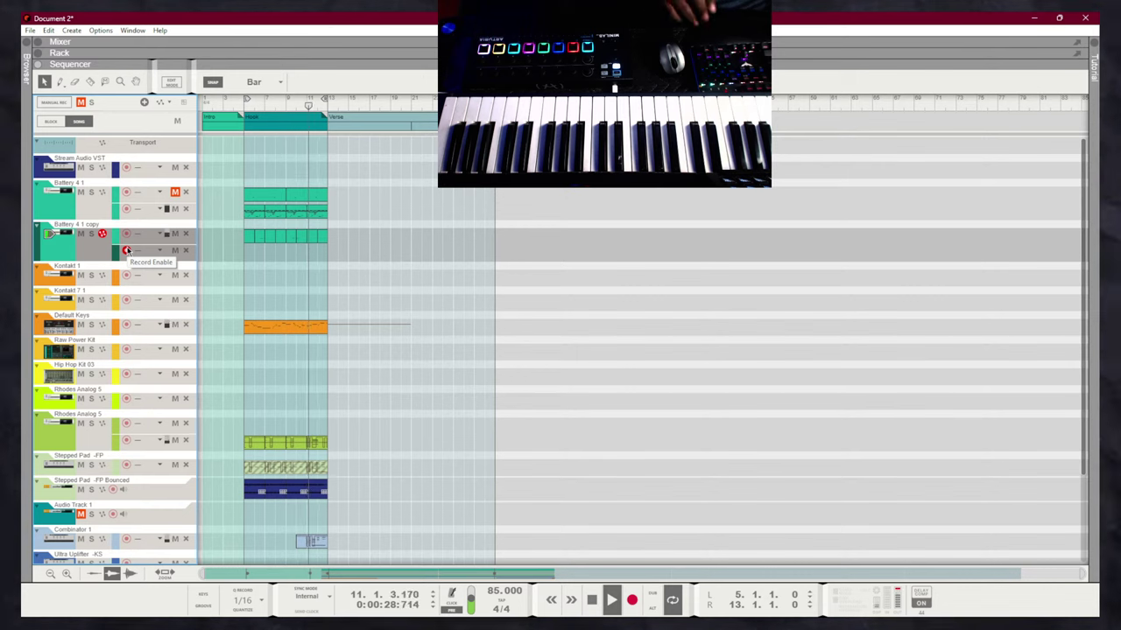
scroll(184, 431, "down", 3)
scroll(271, 387, "up", 3)
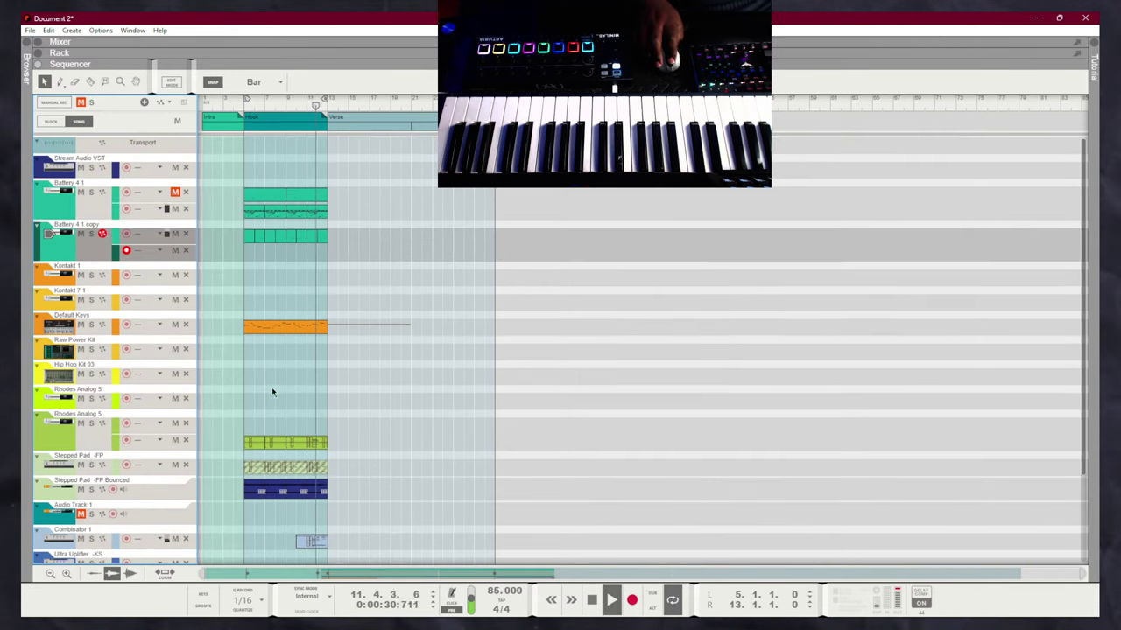
scroll(183, 320, "down", 3)
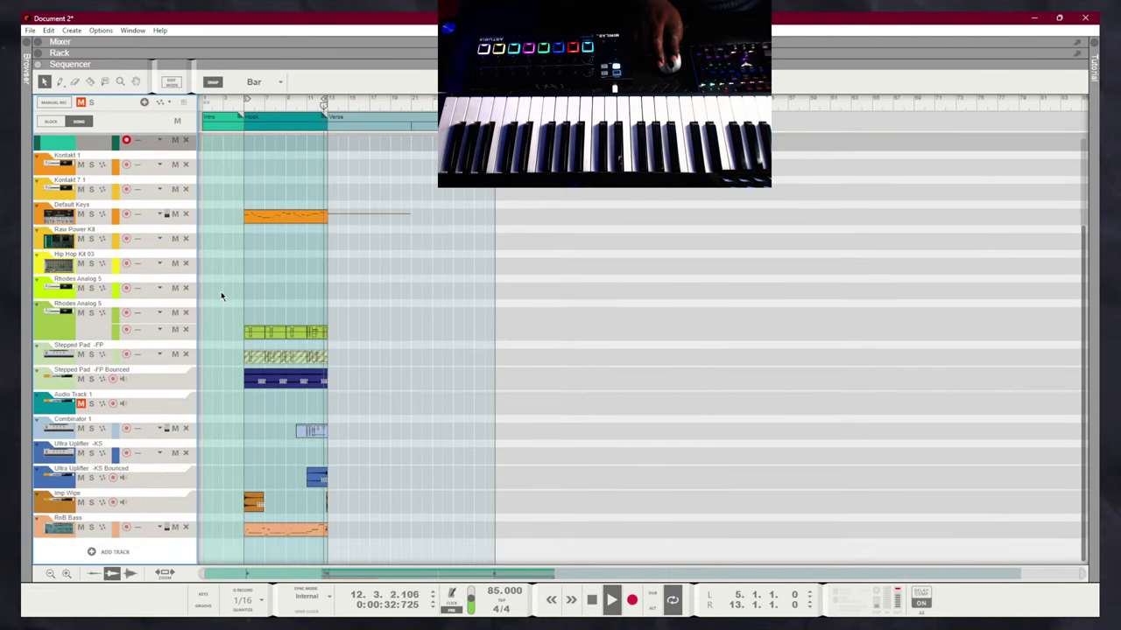
Reset the Hip Hop Kit 03 Redrum device in the rack and return to the sequencer
key("F3")
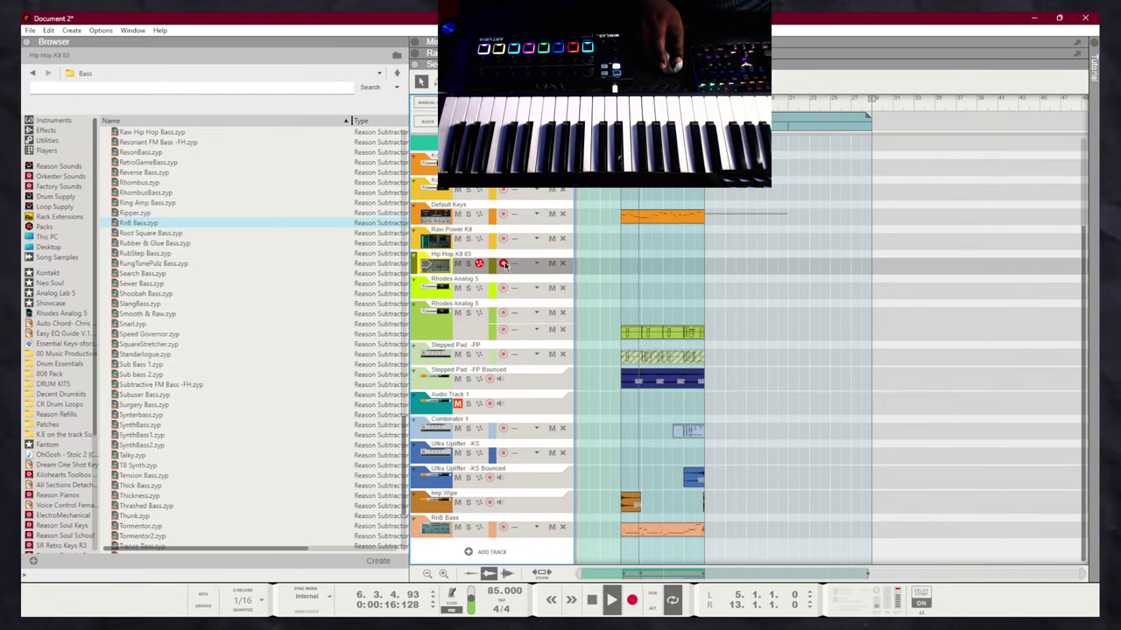
key("F6")
right_click(487, 238)
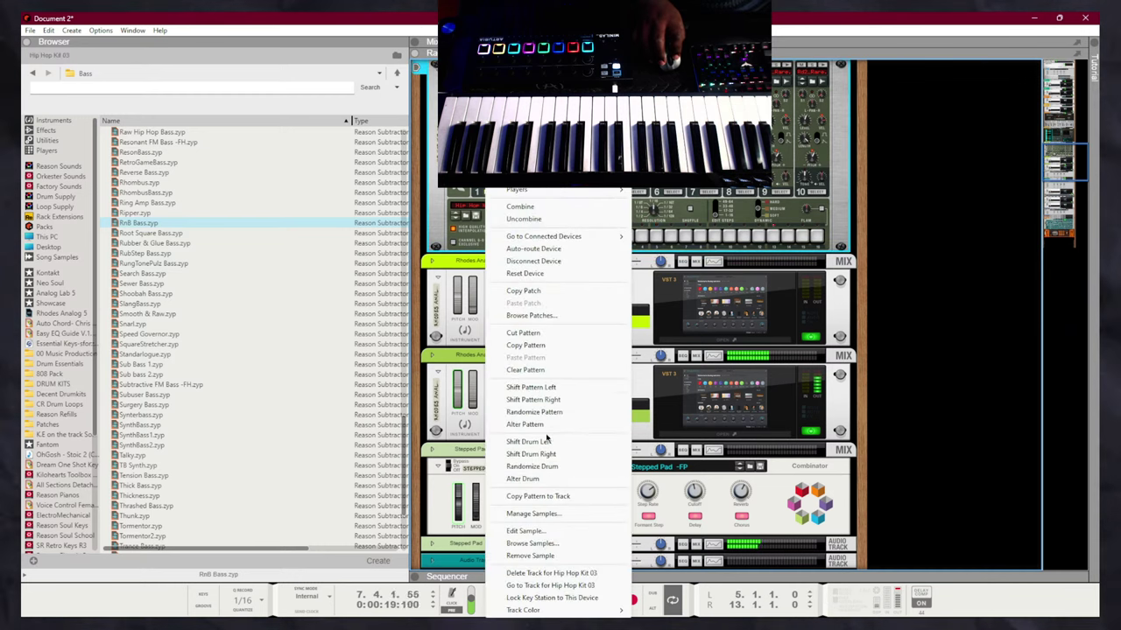
left_click(533, 274)
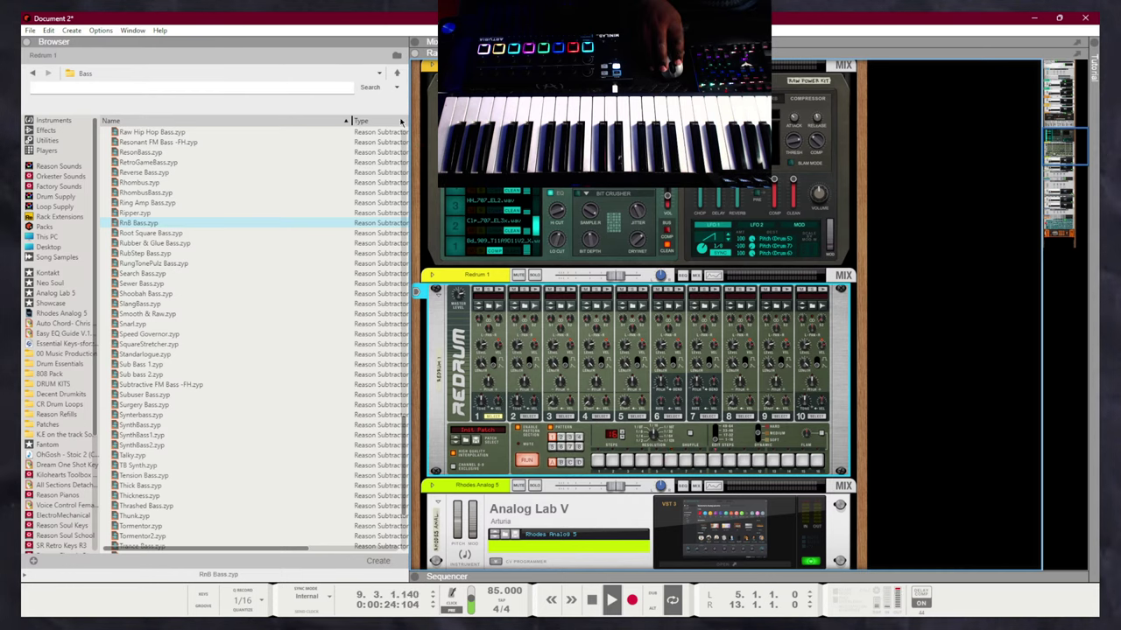
key("F7")
Arm an empty note lane on the Default Keys track and move its existing hook clip from bar 5 to bar 29
scroll(673, 284, "up", 3)
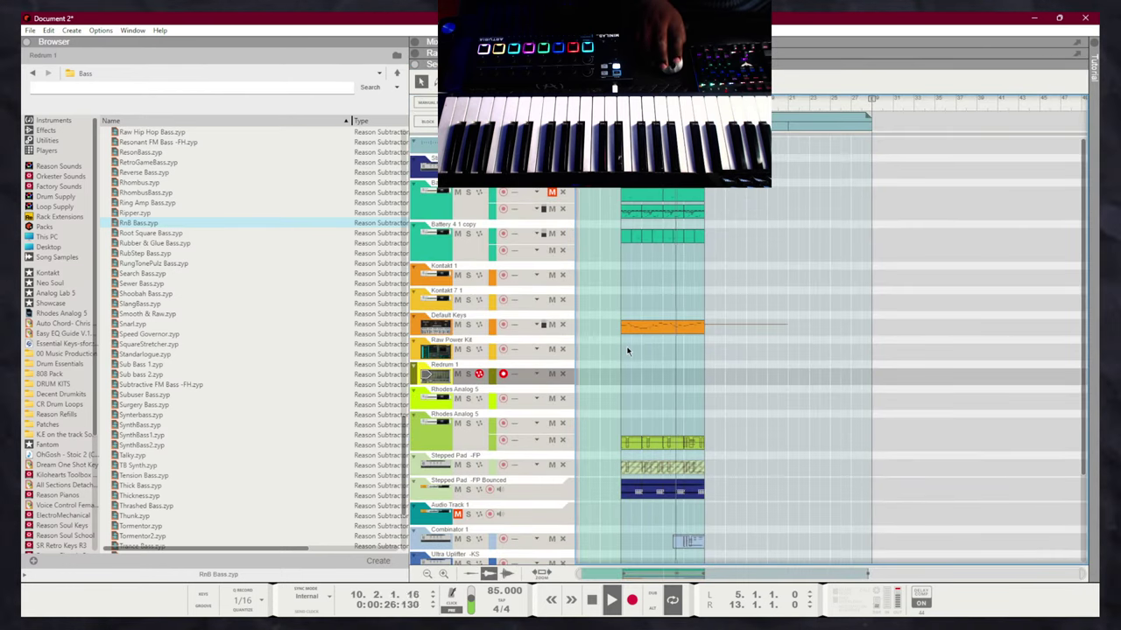
scroll(626, 350, "down", 3)
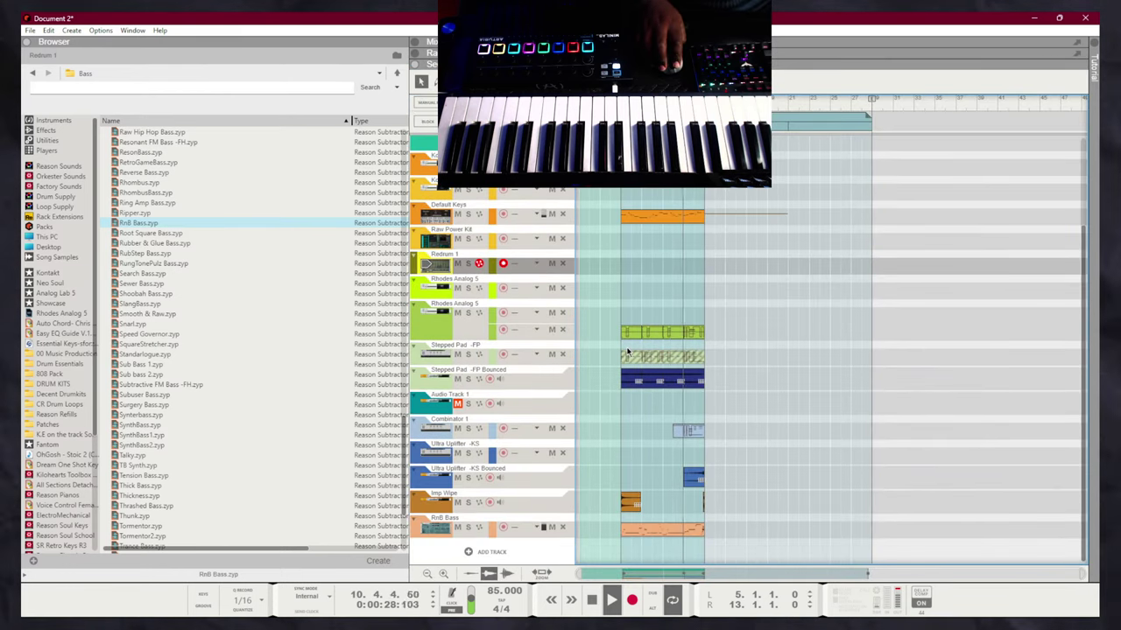
scroll(653, 277, "up", 3)
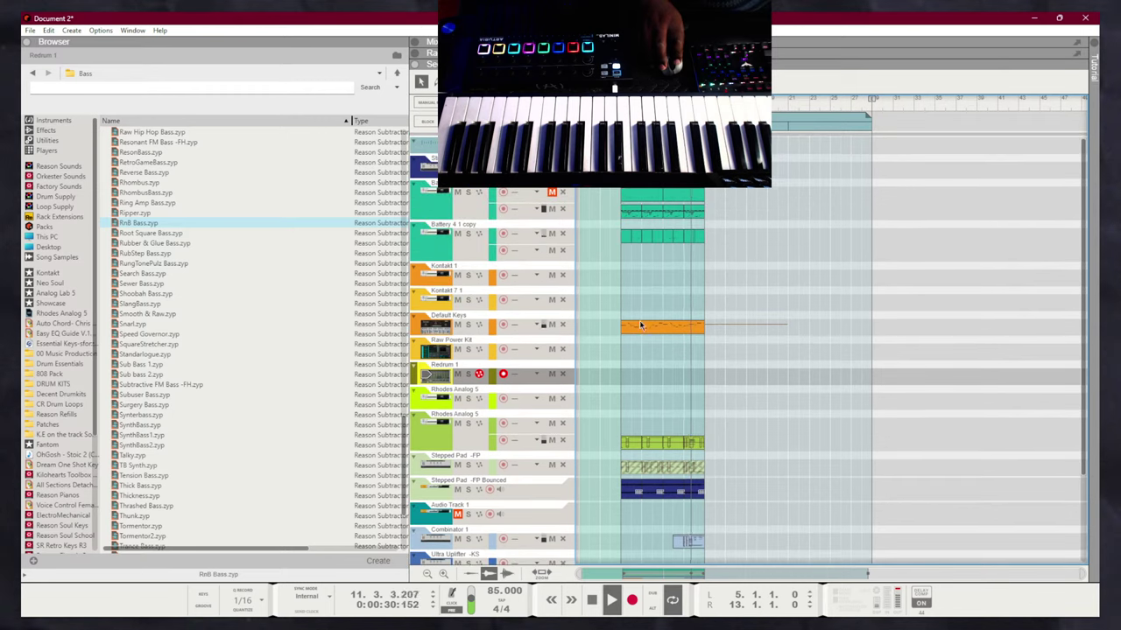
left_click(506, 326)
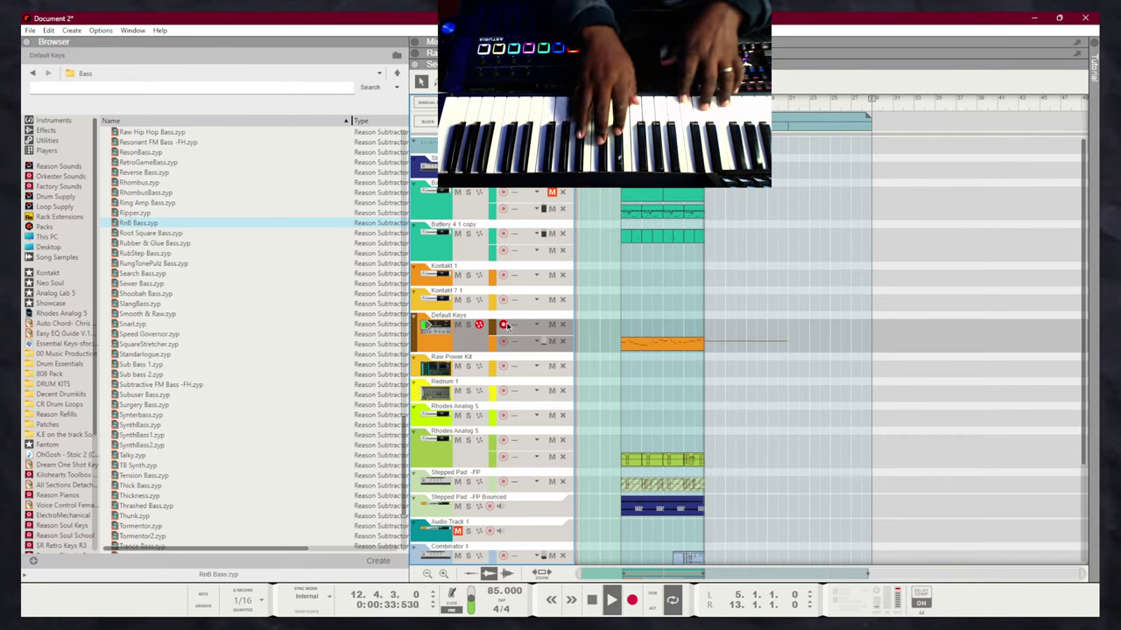
scroll(704, 549, "down", 3)
scroll(705, 550, "down", 1)
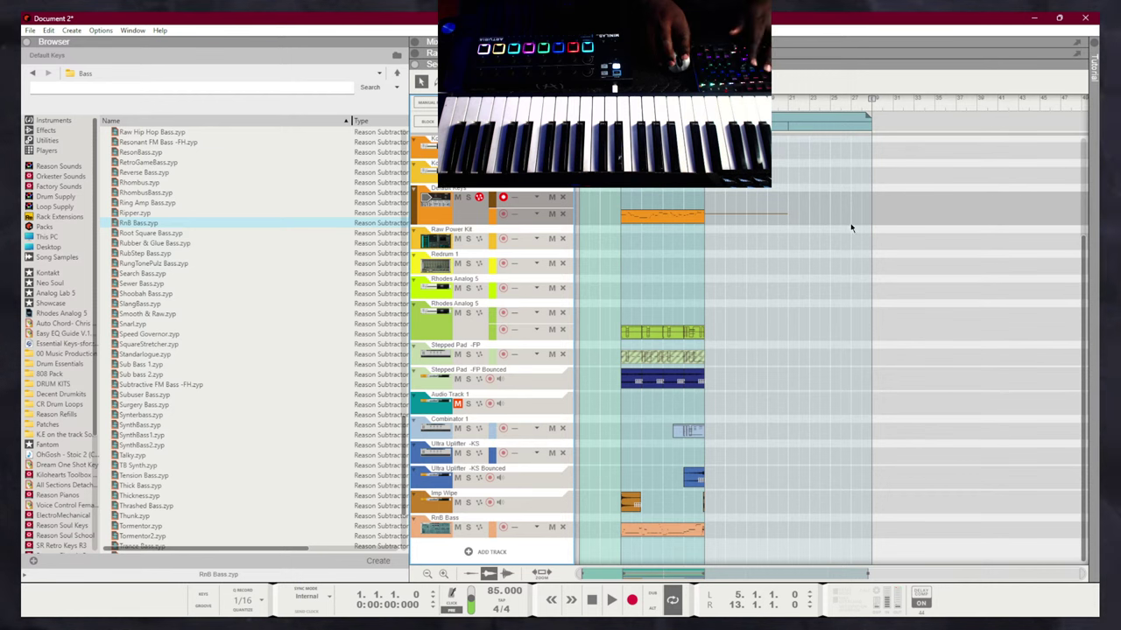
left_click_drag(846, 273, 887, 226)
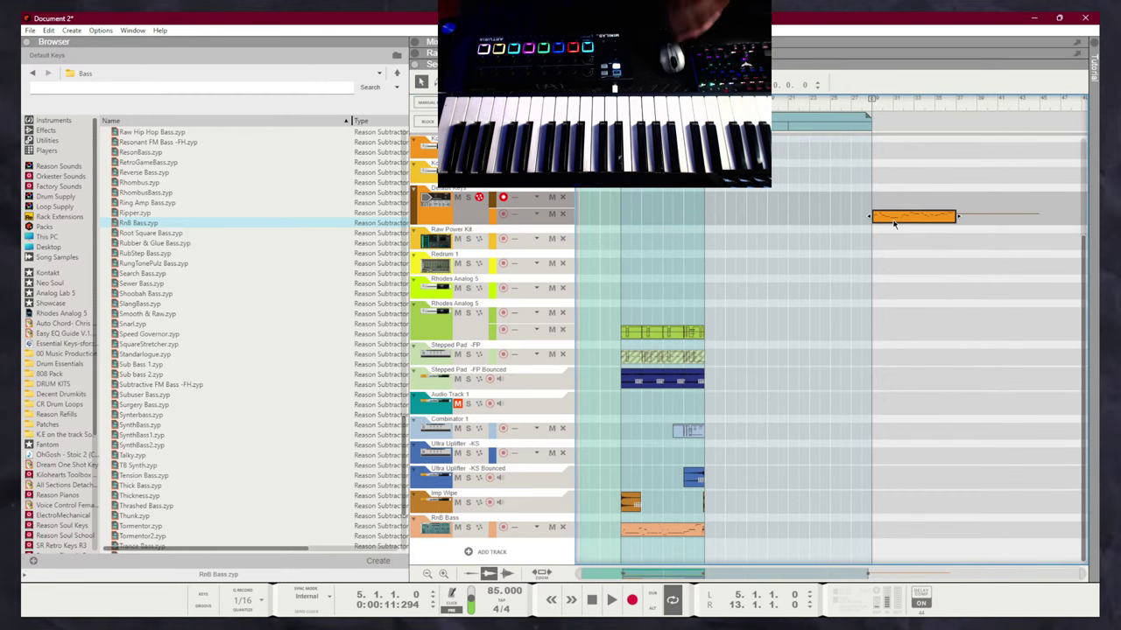
Record a new eight-bar Default Keys part from bar 5 on the empty note lane
scroll(823, 219, "up", 3)
scroll(823, 214, "down", 3)
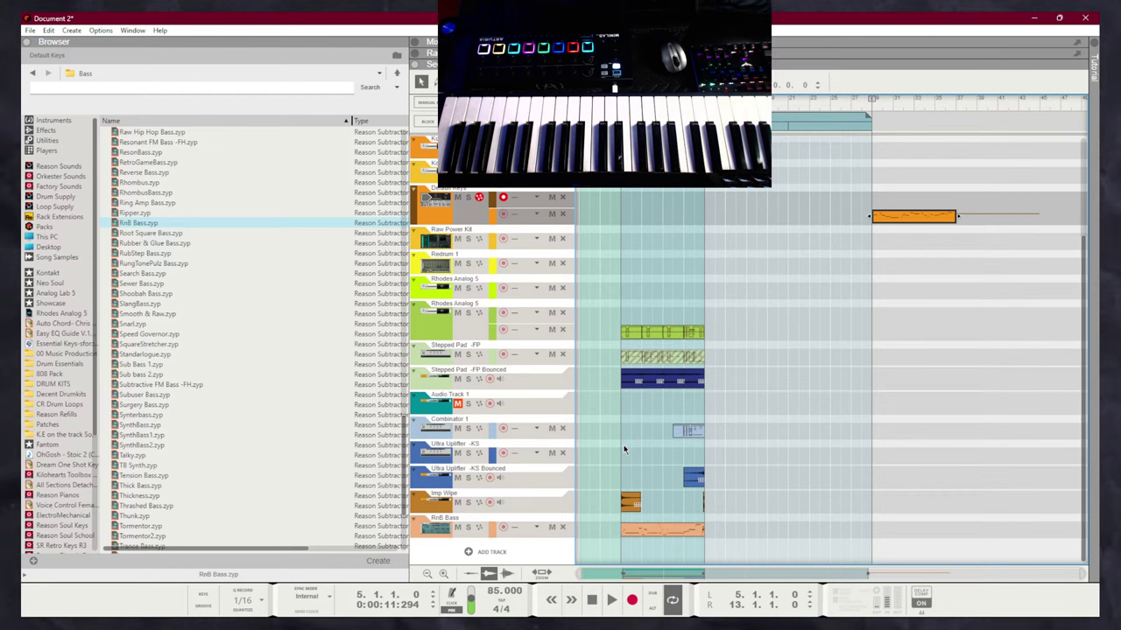
scroll(642, 420, "up", 5)
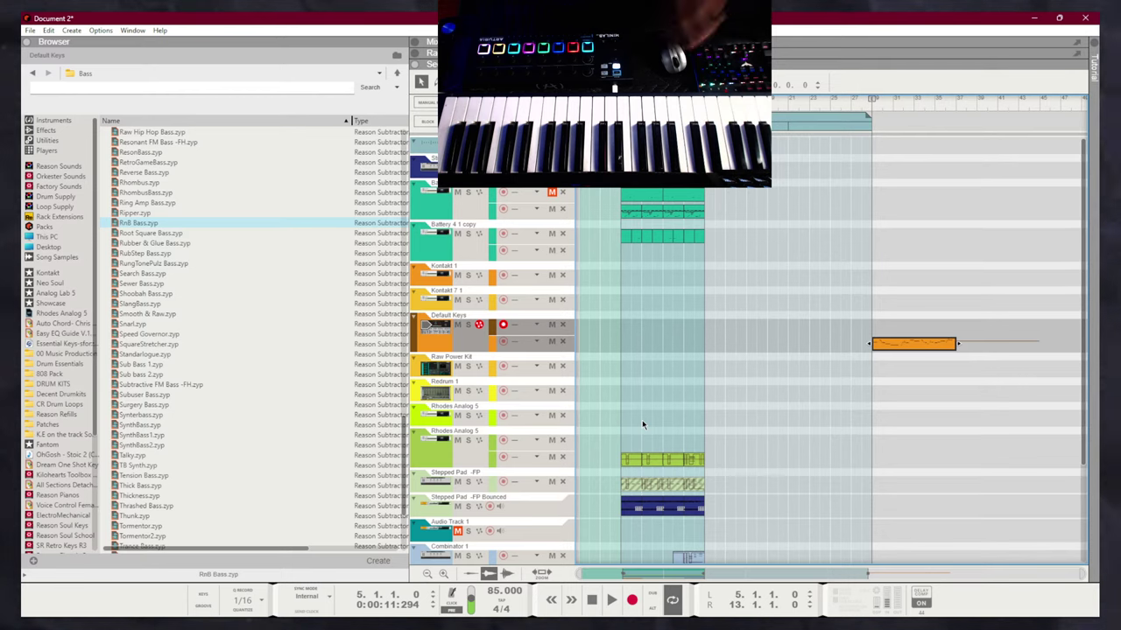
scroll(621, 374, "down", 5)
scroll(474, 422, "up", 5)
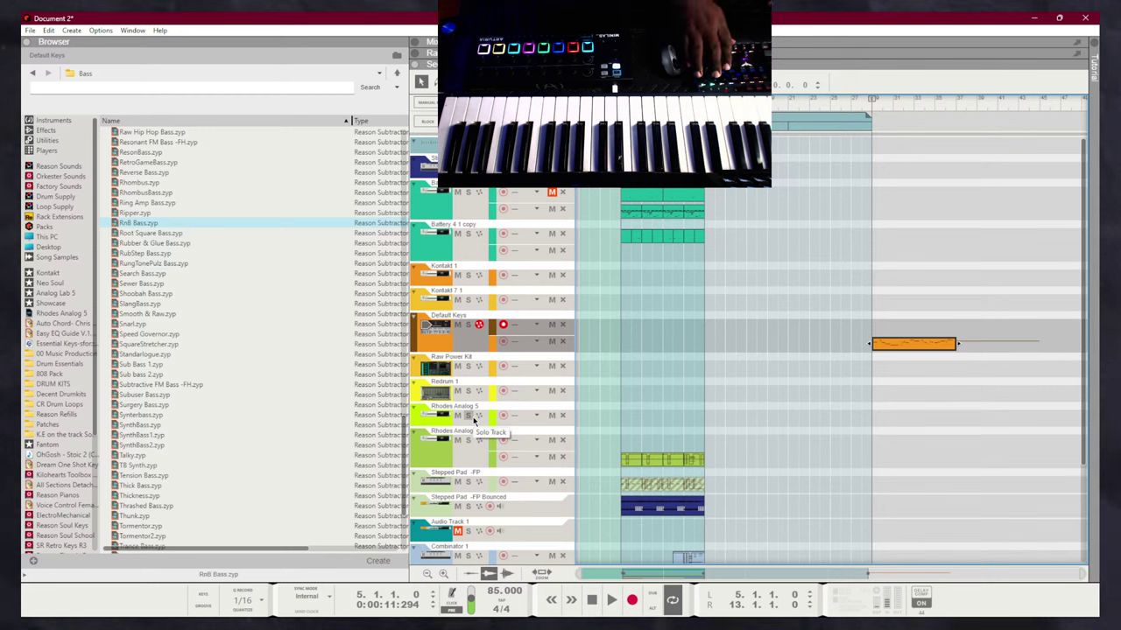
key("ctrl+Return")
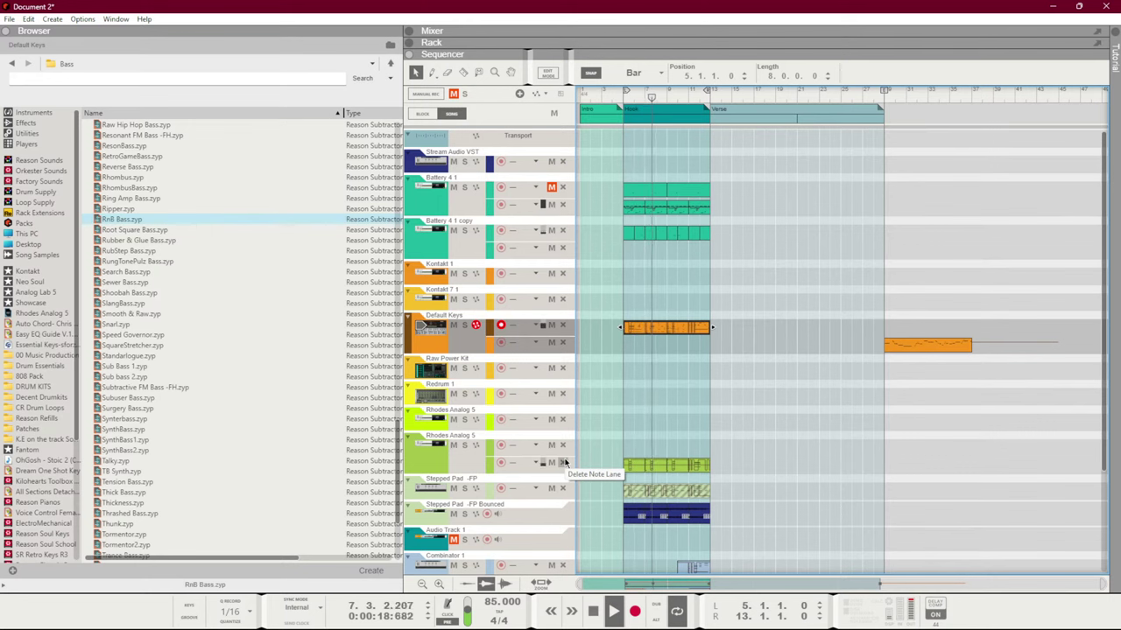
Play back the looped hook and look over its tracks, selecting and deselecting the Battery drum clips
scroll(701, 391, "down", 3)
scroll(619, 384, "up", 3)
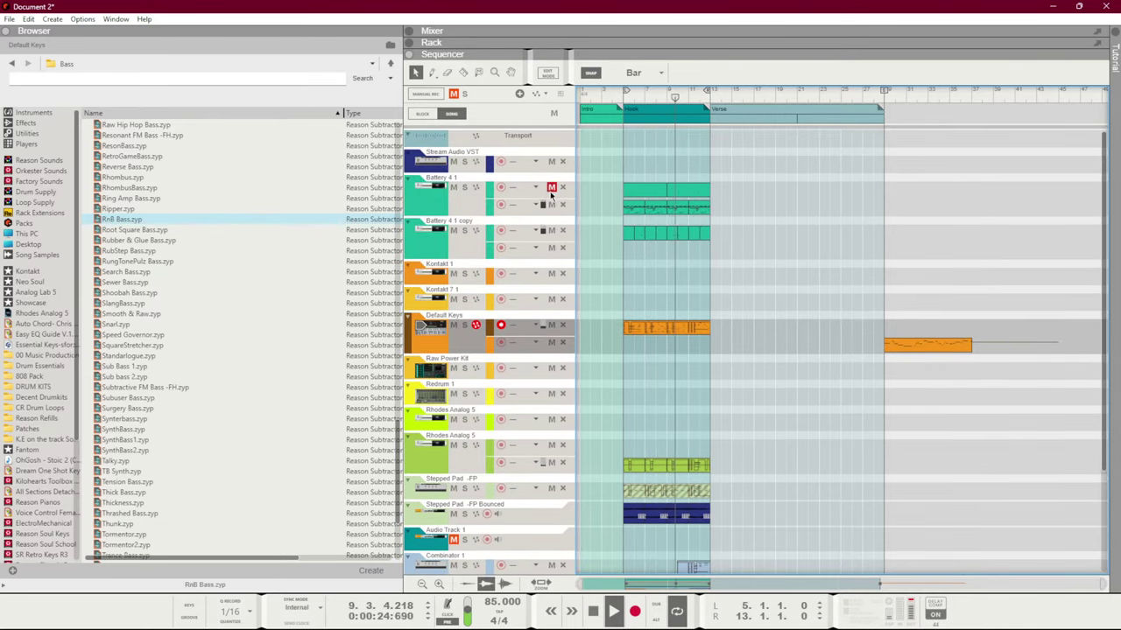
scroll(653, 313, "down", 3)
scroll(657, 267, "up", 3)
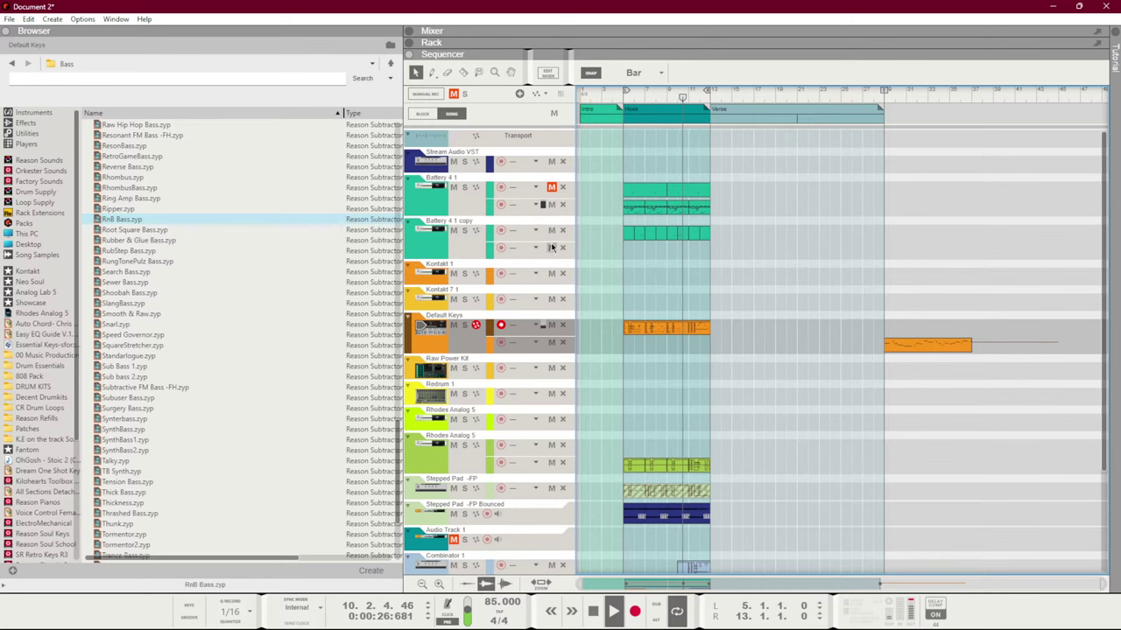
left_click_drag(729, 246, 577, 147)
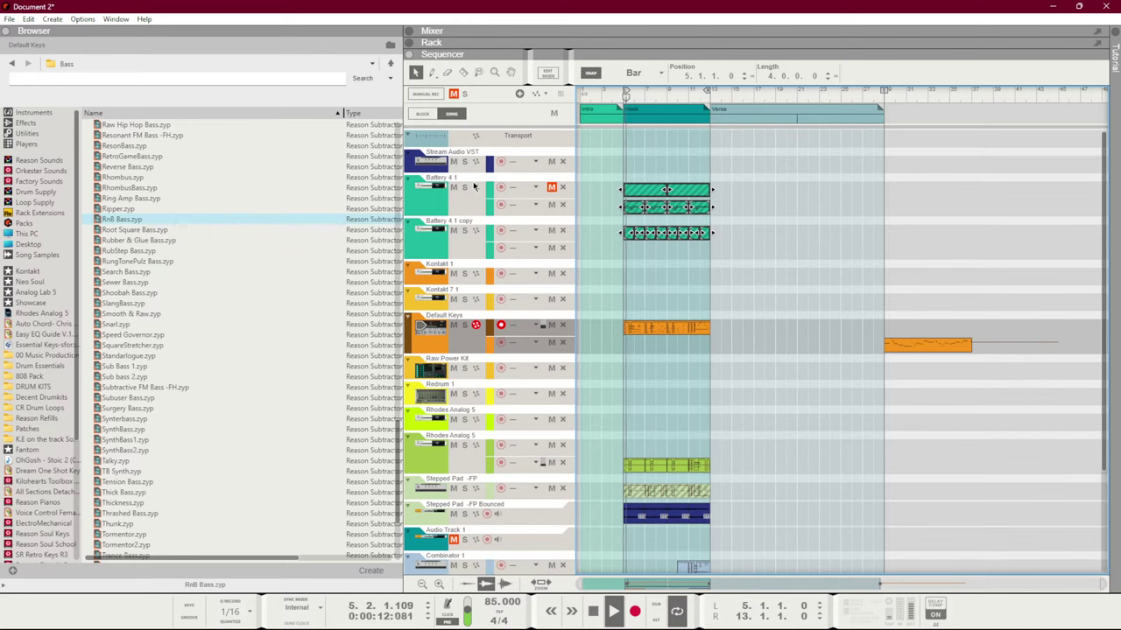
scroll(798, 294, "down", 3)
scroll(793, 294, "up", 3)
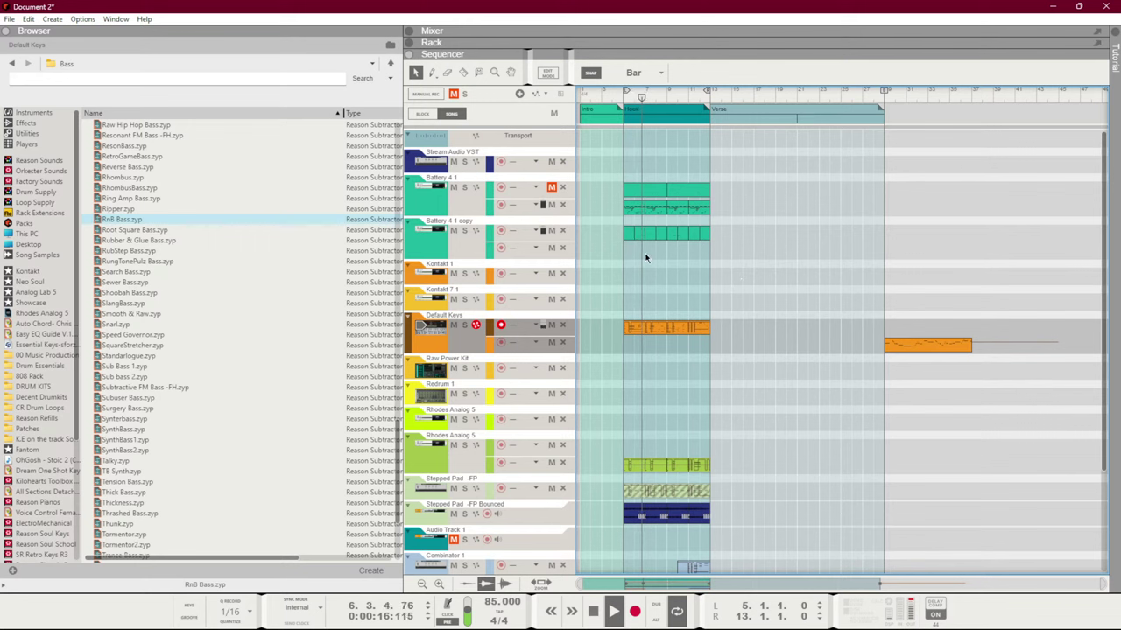
Add a new instrument track with Native Instruments Kontakt 7 (VST3) below the RnB Bass track
scroll(620, 245, "down", 3)
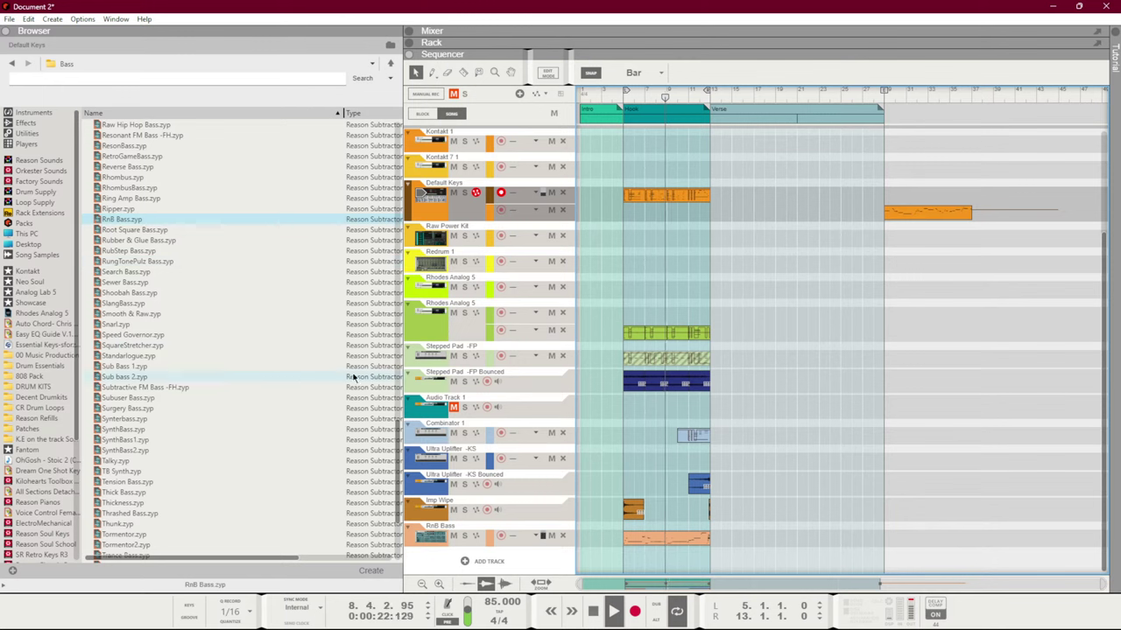
left_click(481, 561)
mouse_move(534, 578)
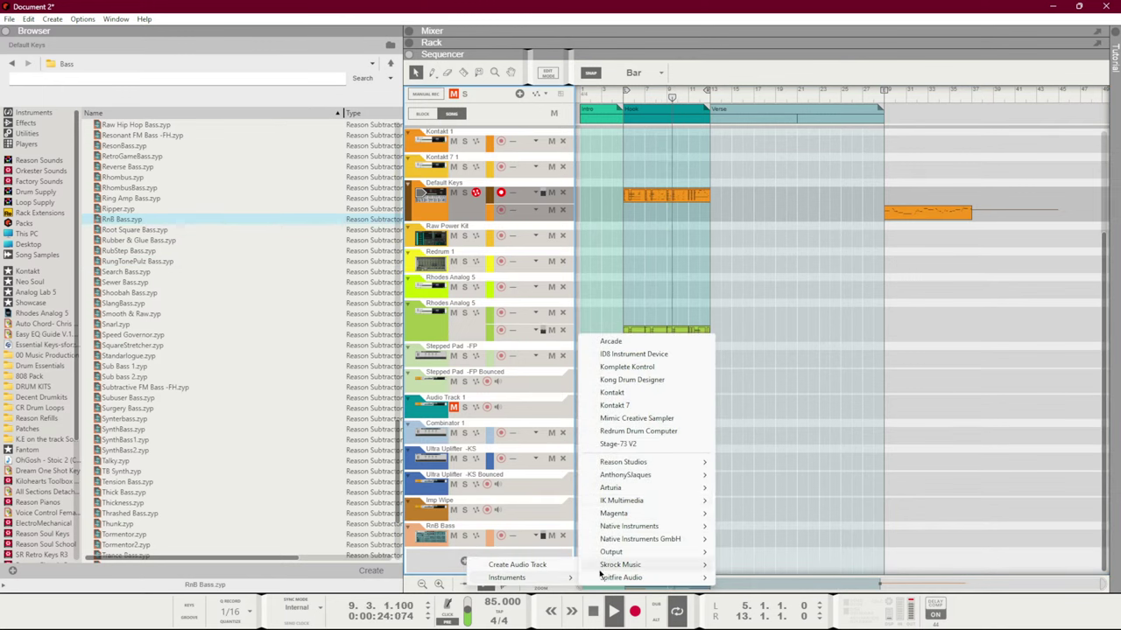
mouse_move(659, 507)
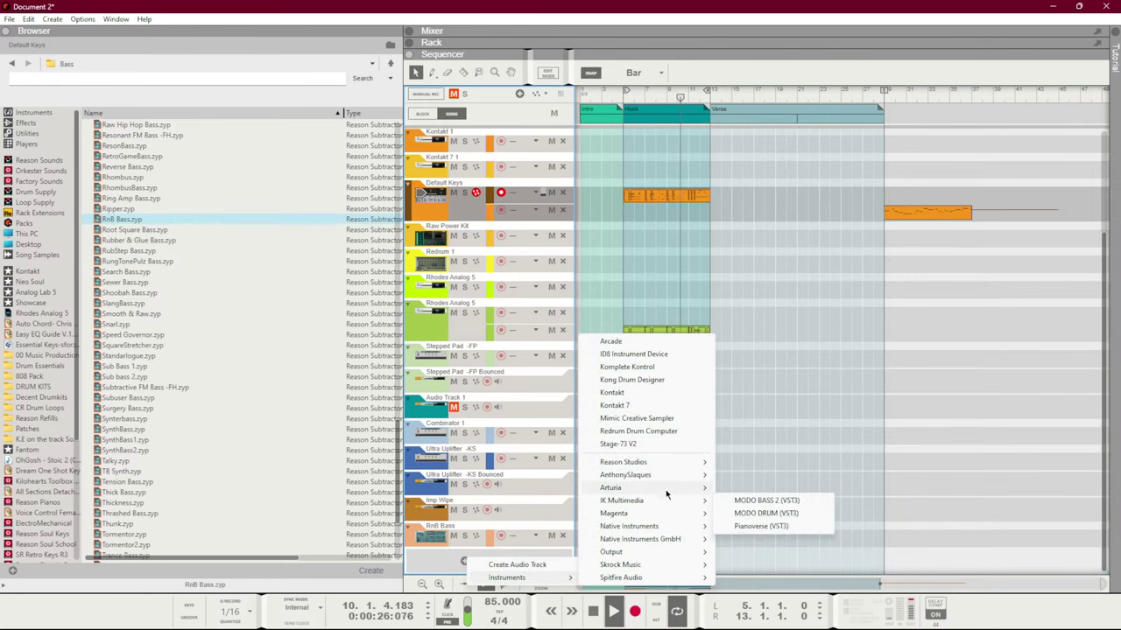
mouse_move(650, 528)
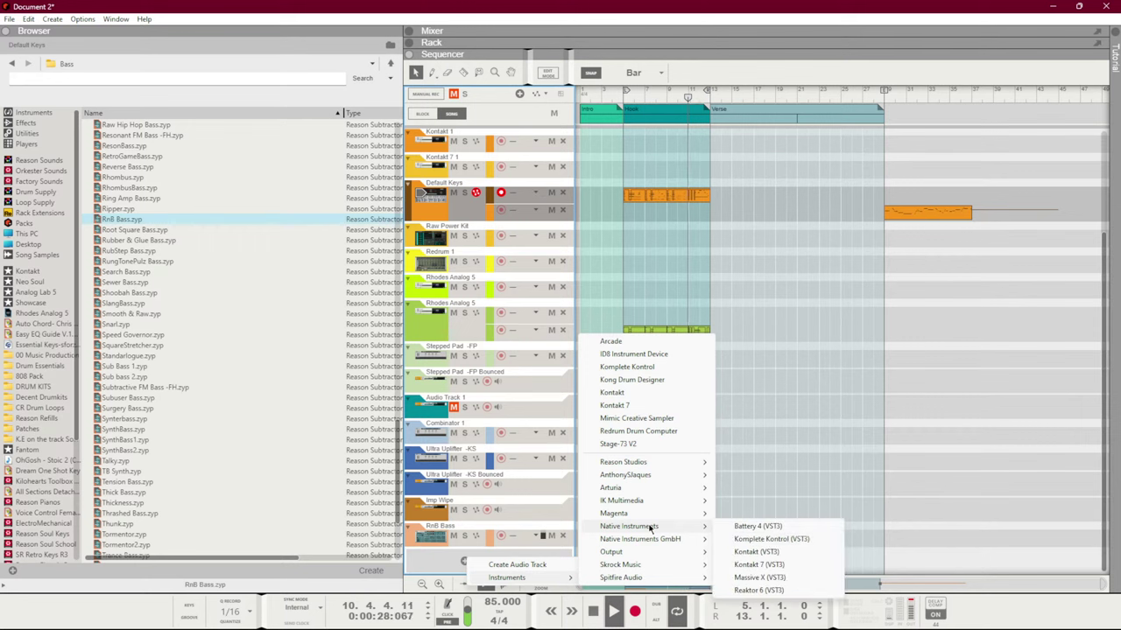
left_click(758, 565)
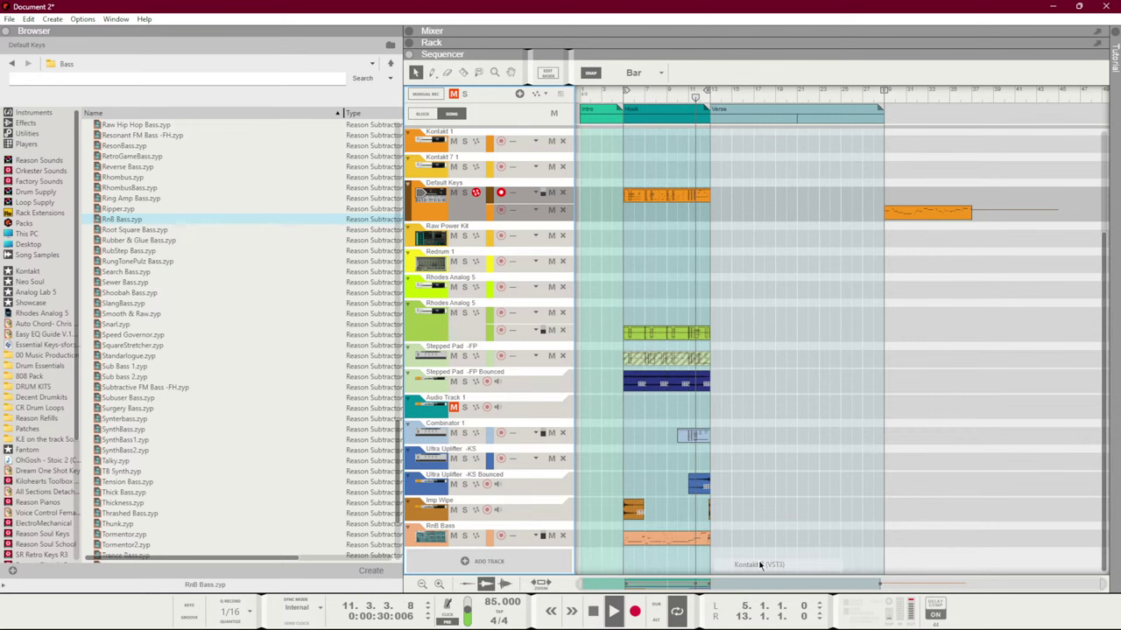
Open the new Kontakt 7 device from the rack and load the Duets library
key("F6")
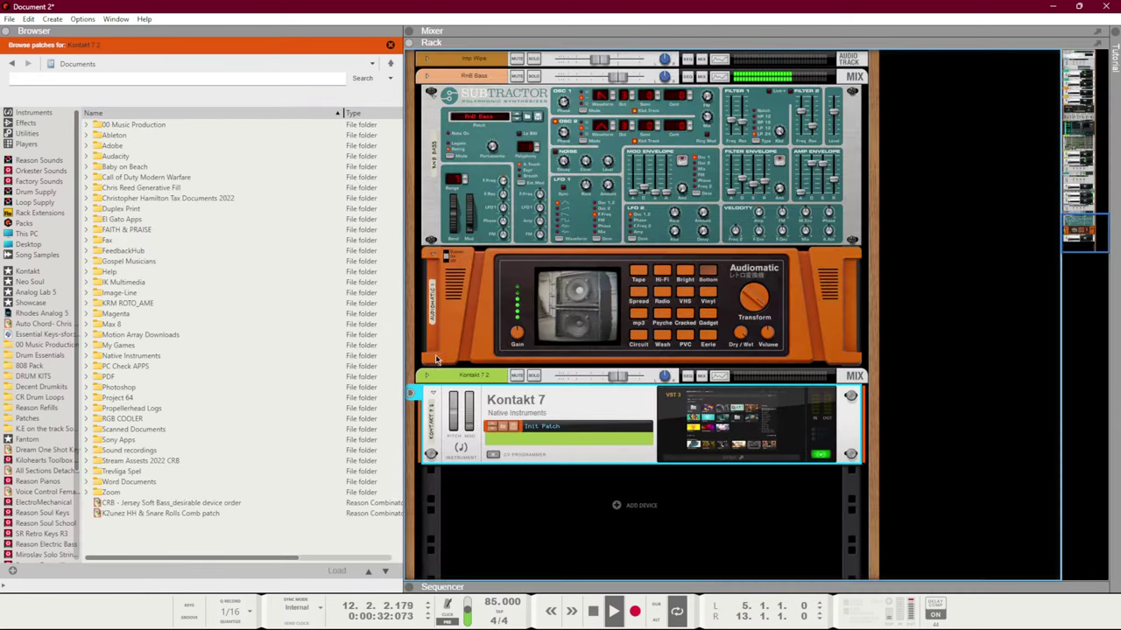
left_click(728, 424)
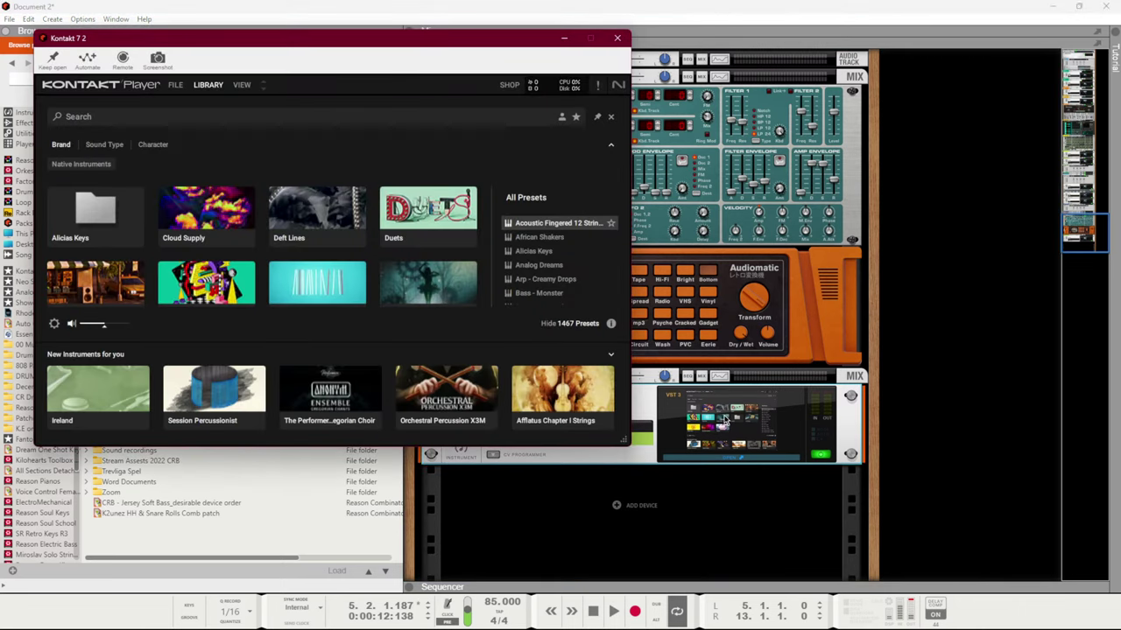
left_click(435, 209)
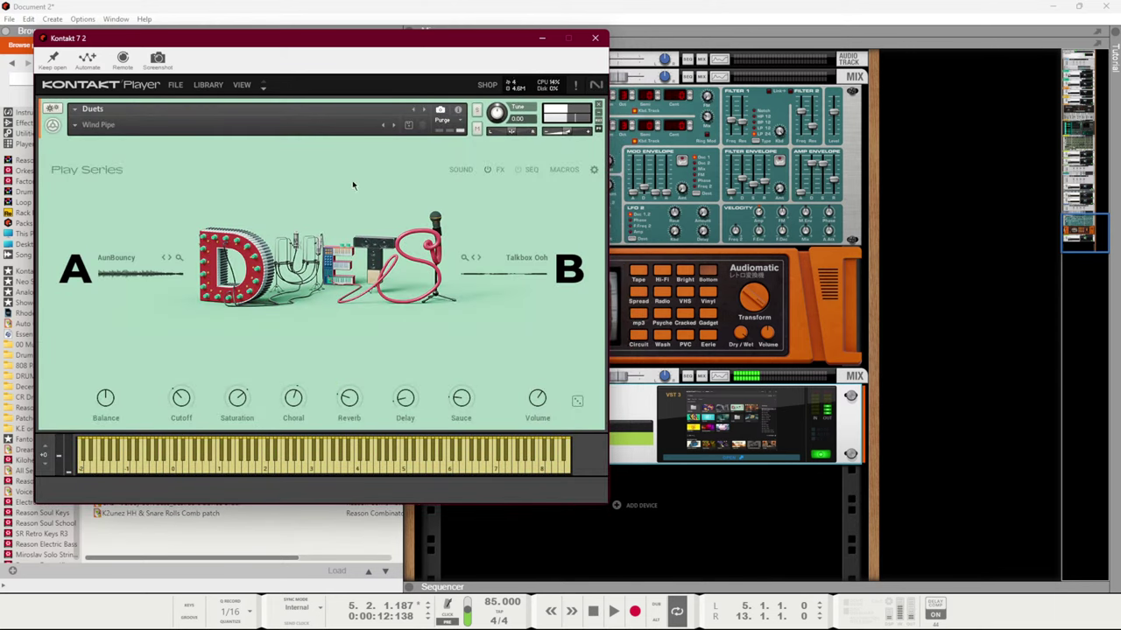
Step through the Duets snapshots to Hair Pluck, audition it over the hook loop, and close the Kontakt window
left_click(393, 128)
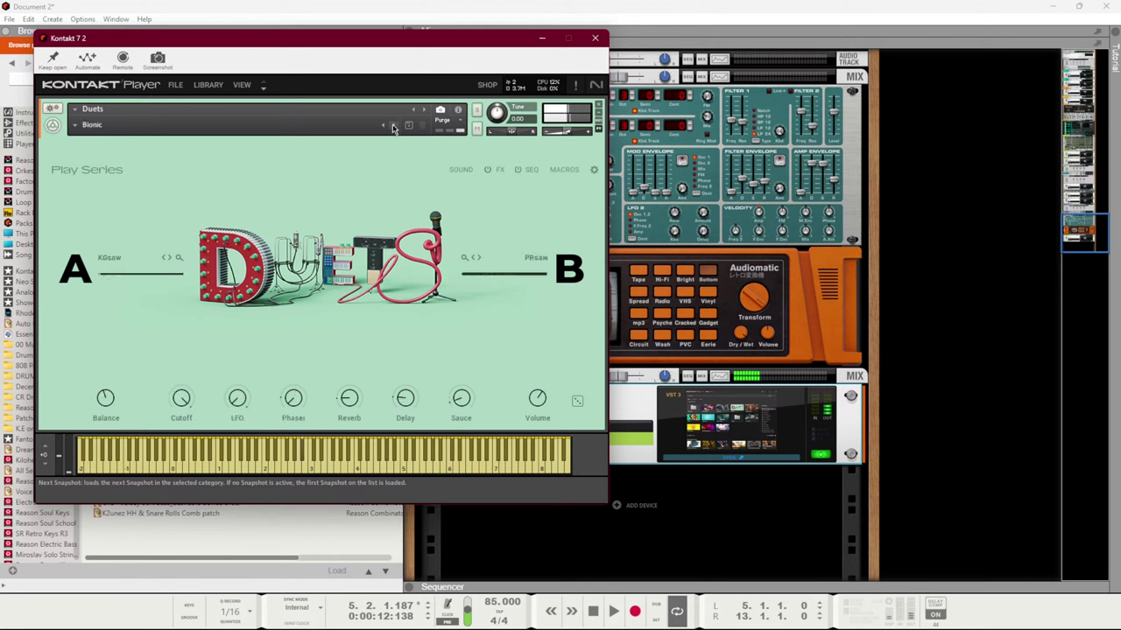
left_click(394, 128)
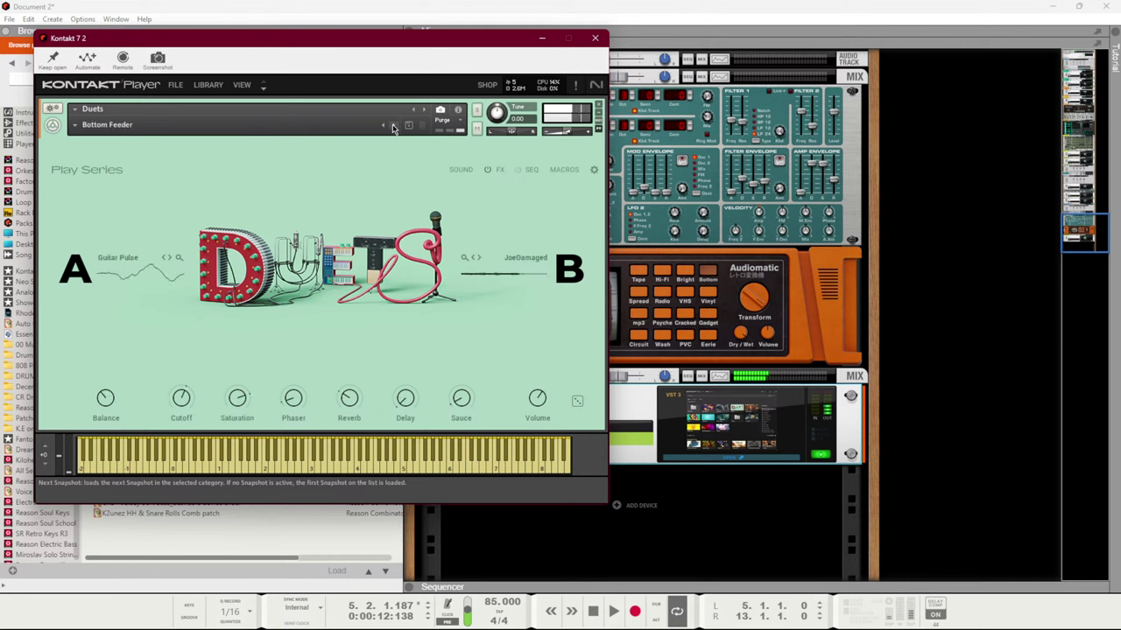
left_click(393, 128)
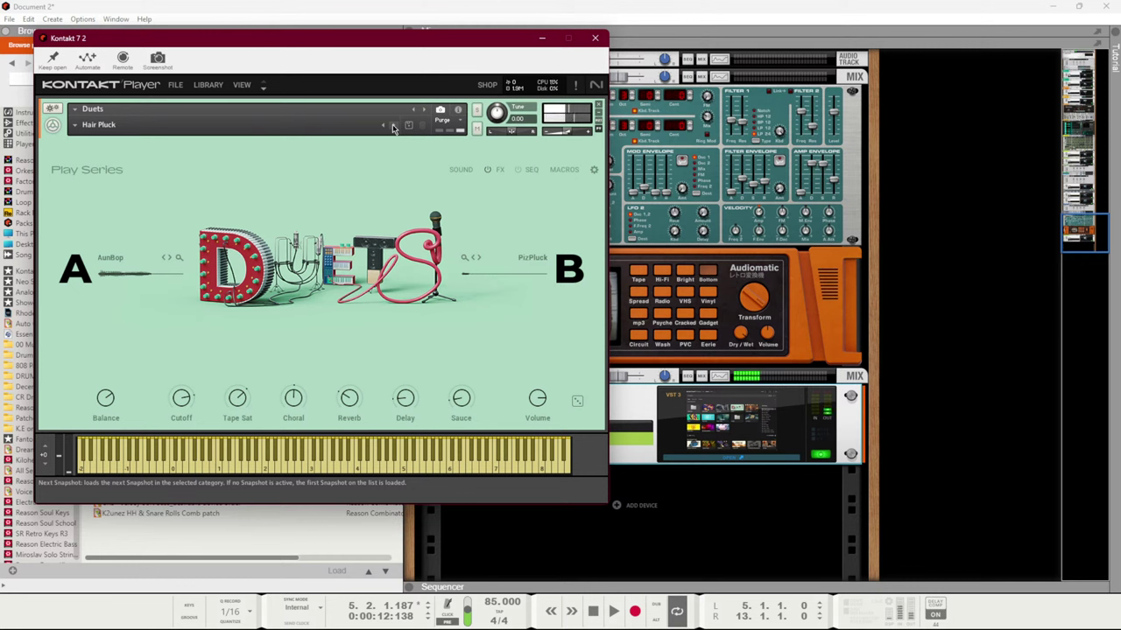
key("space")
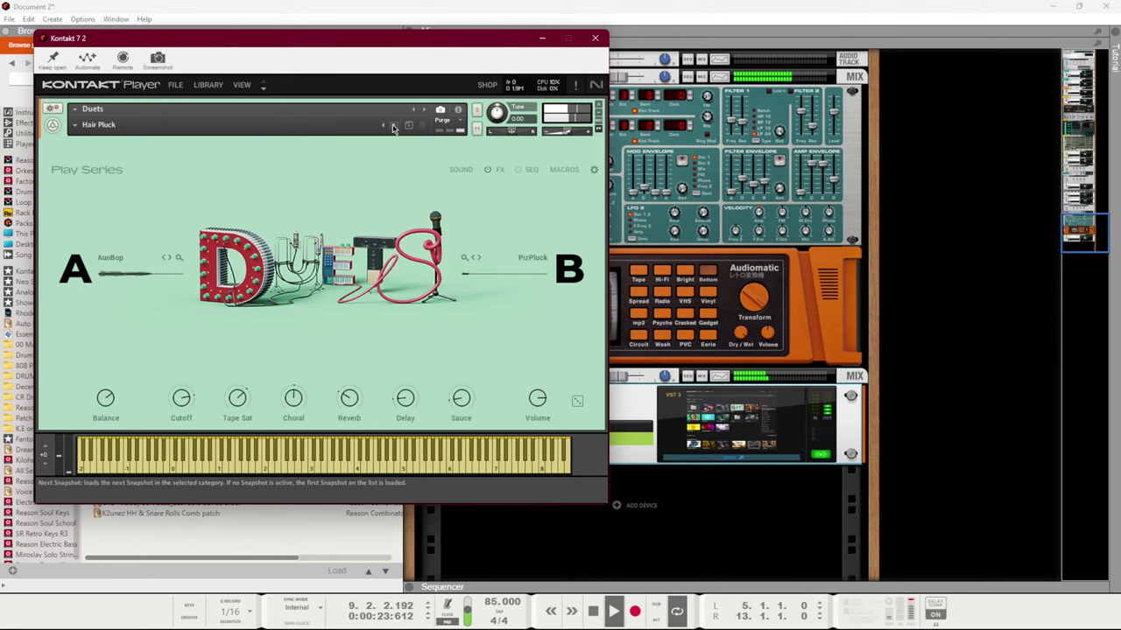
left_click(595, 38)
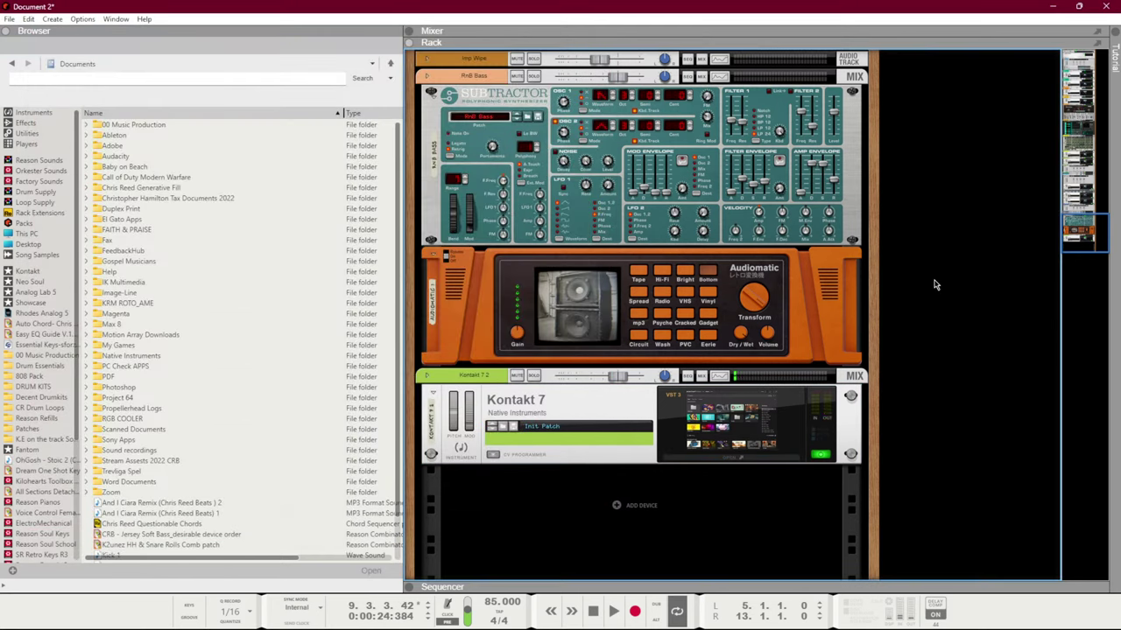
Enable the FX1 send on the Kontakt 7 2 mixer channel and raise its level to -6.81 dB
key("F5")
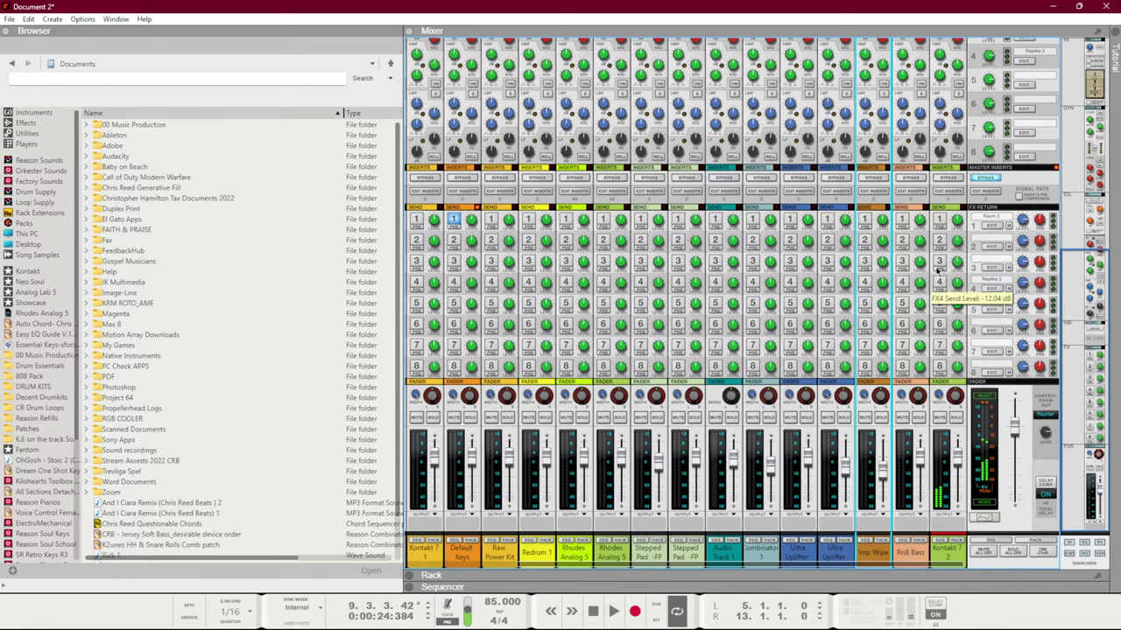
left_click(956, 223)
left_click(955, 222)
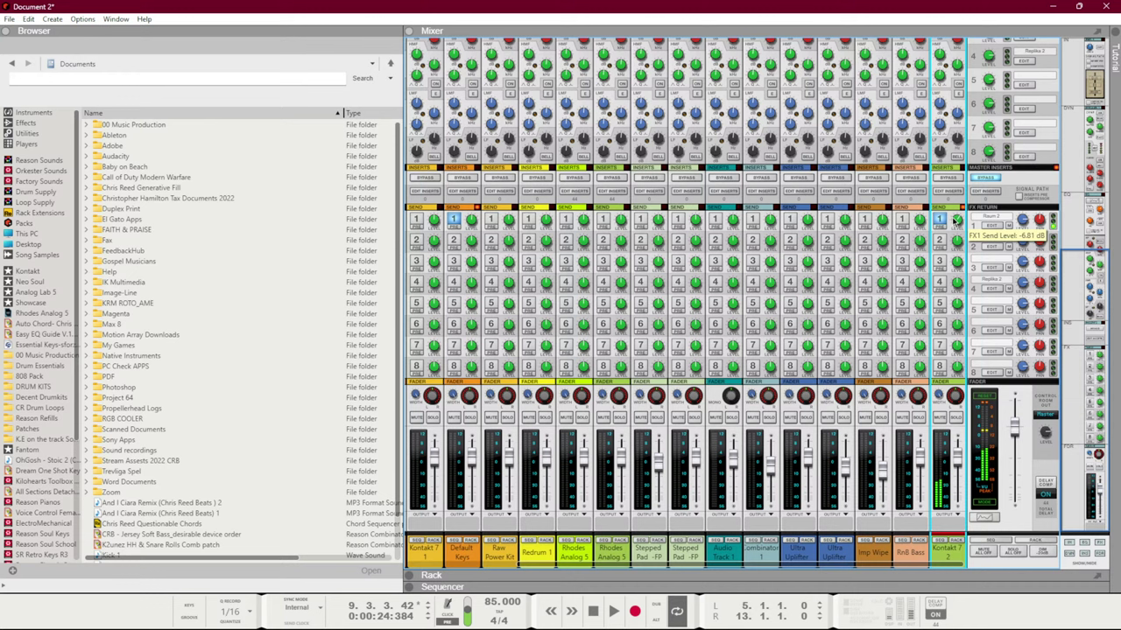
Play the hook loop to rehearse, and open the Kontakt 7 2 track in the sequencer's edit view with the browser hidden
key("space")
key("space")
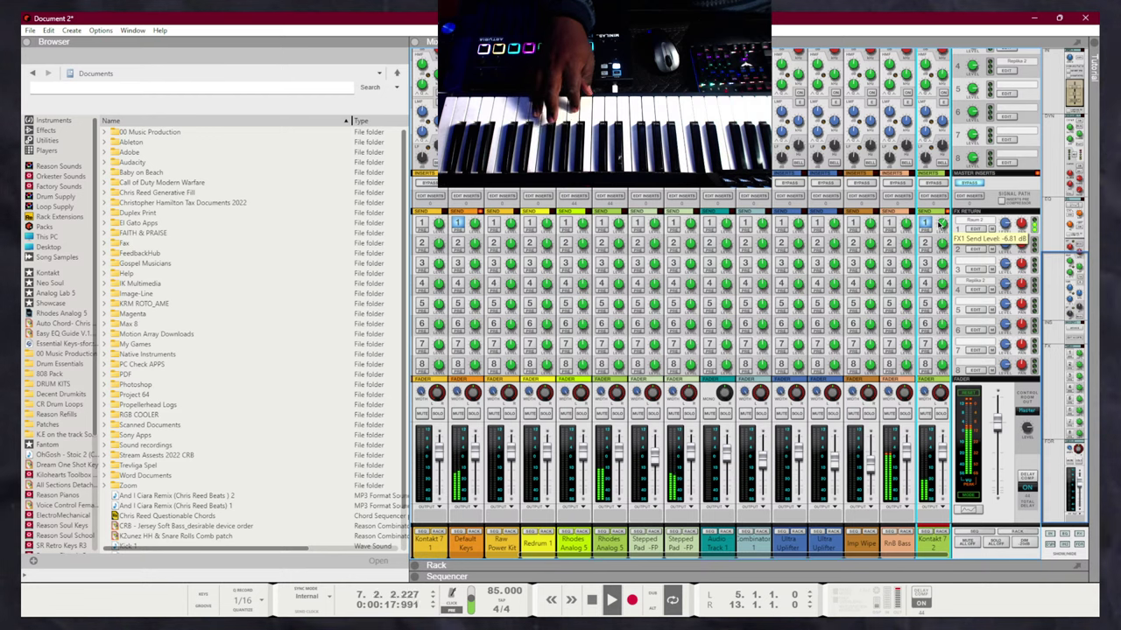
key("F7")
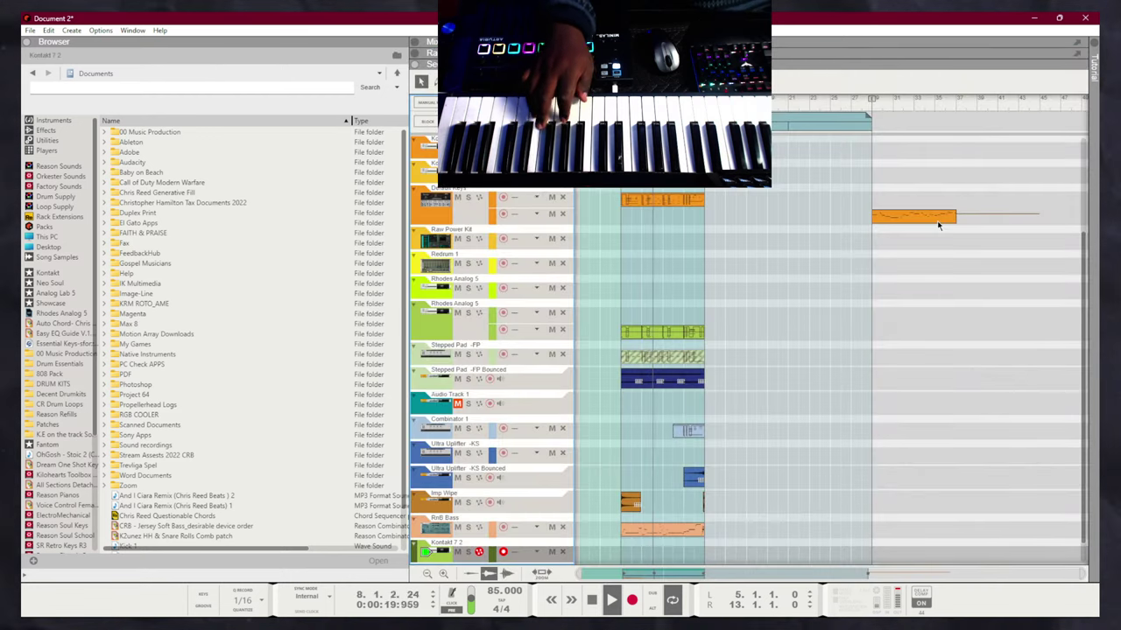
double_click(938, 219)
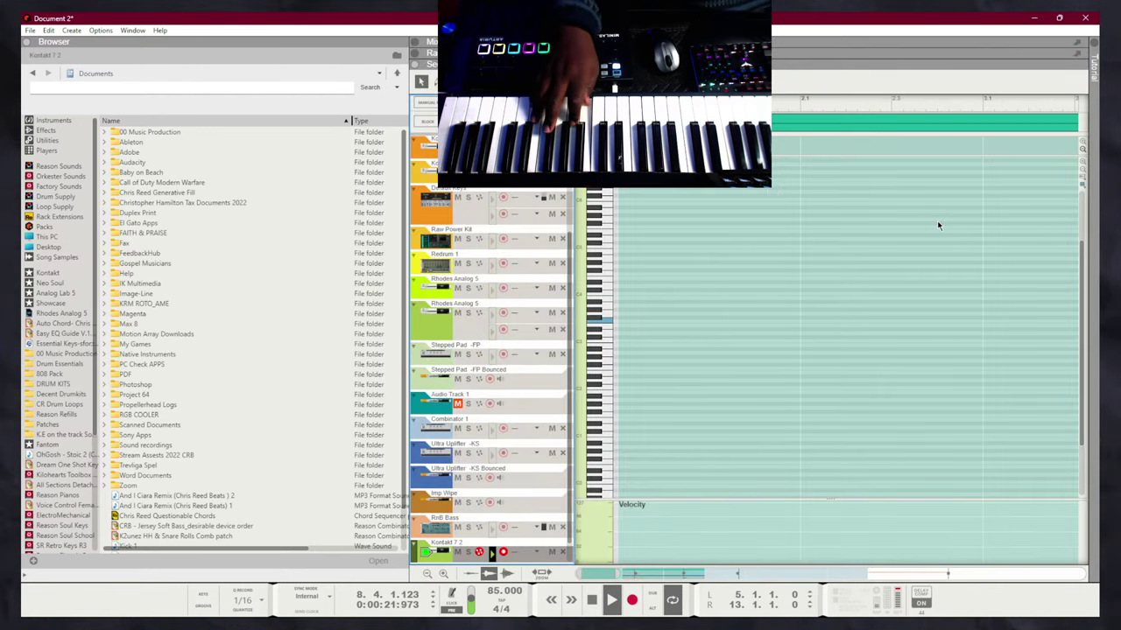
key("F3")
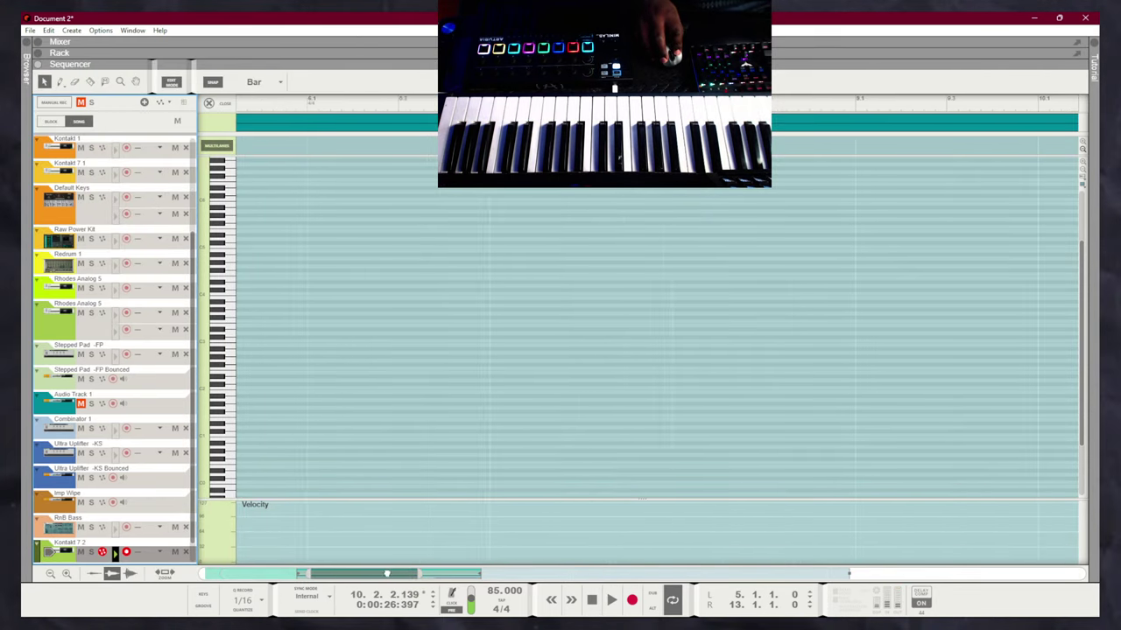
Record a pluck melody on the Kontakt 7 2 track starting at bar 5
scroll(399, 383, "down", 2)
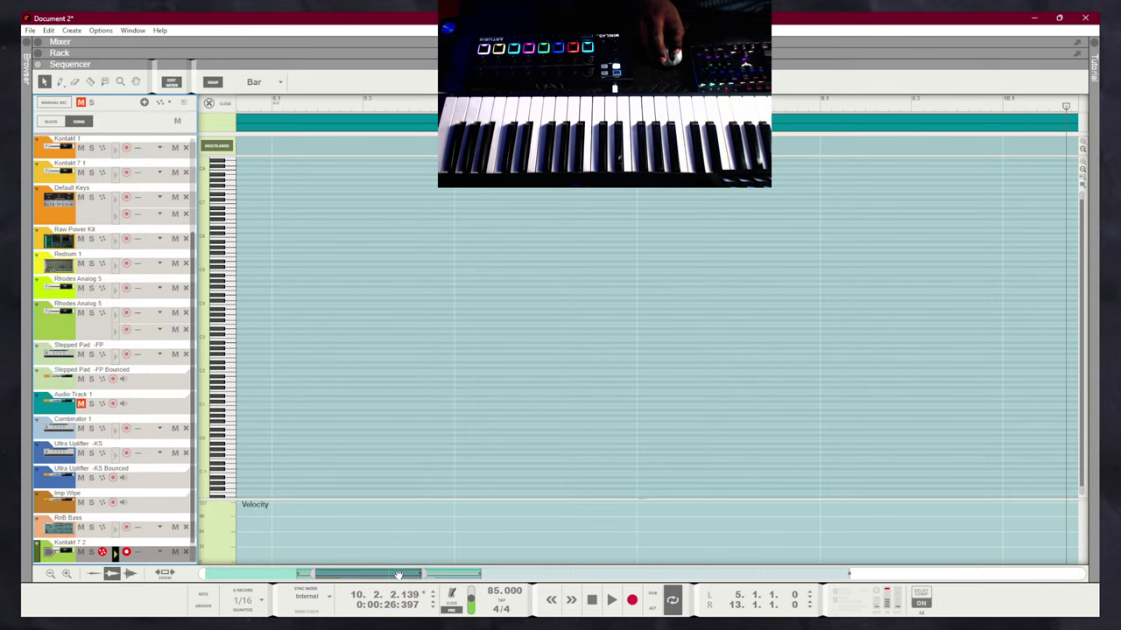
left_click_drag(424, 572, 379, 573)
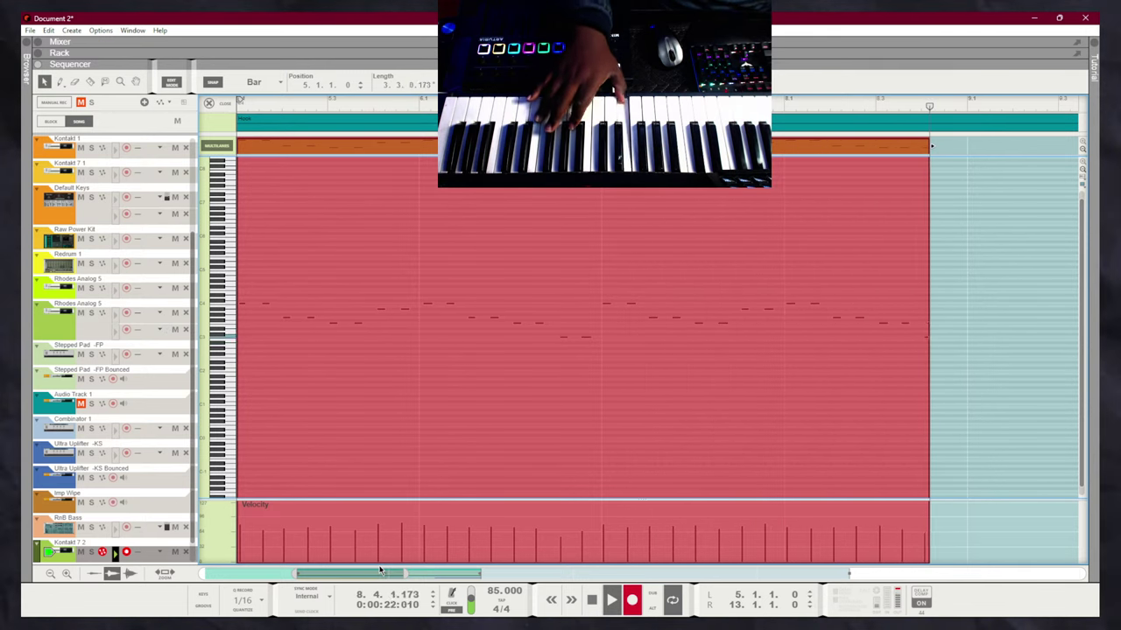
key("space")
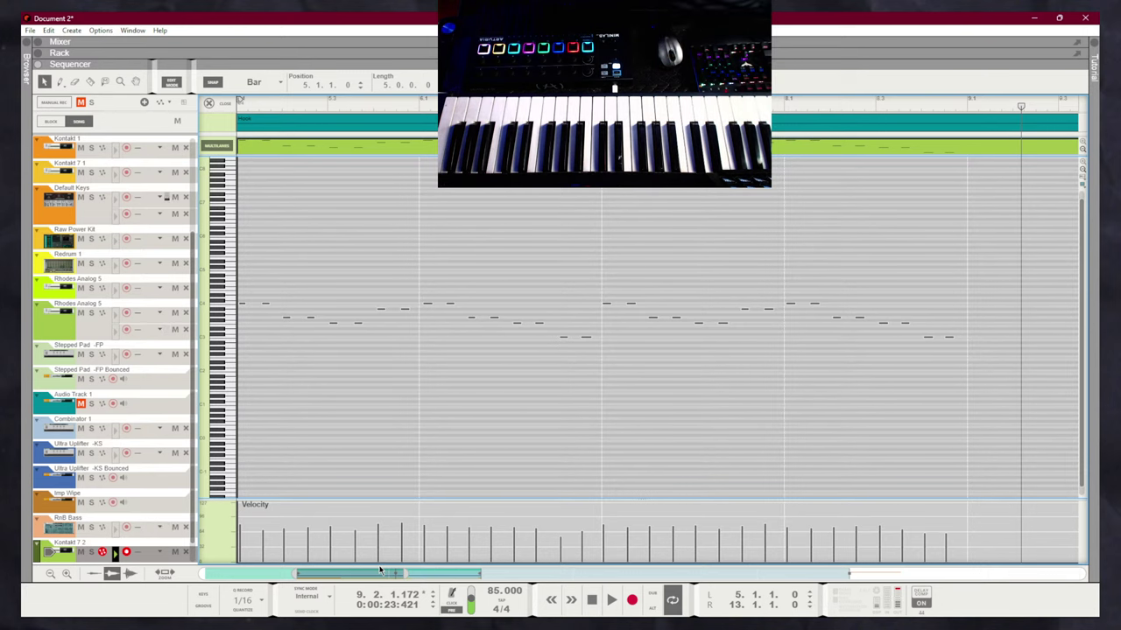
In the arrangement, trim the Kontakt 7 2 clip to 4 bars, repeat it to fill the hook, and play it back
key("shift+Tab")
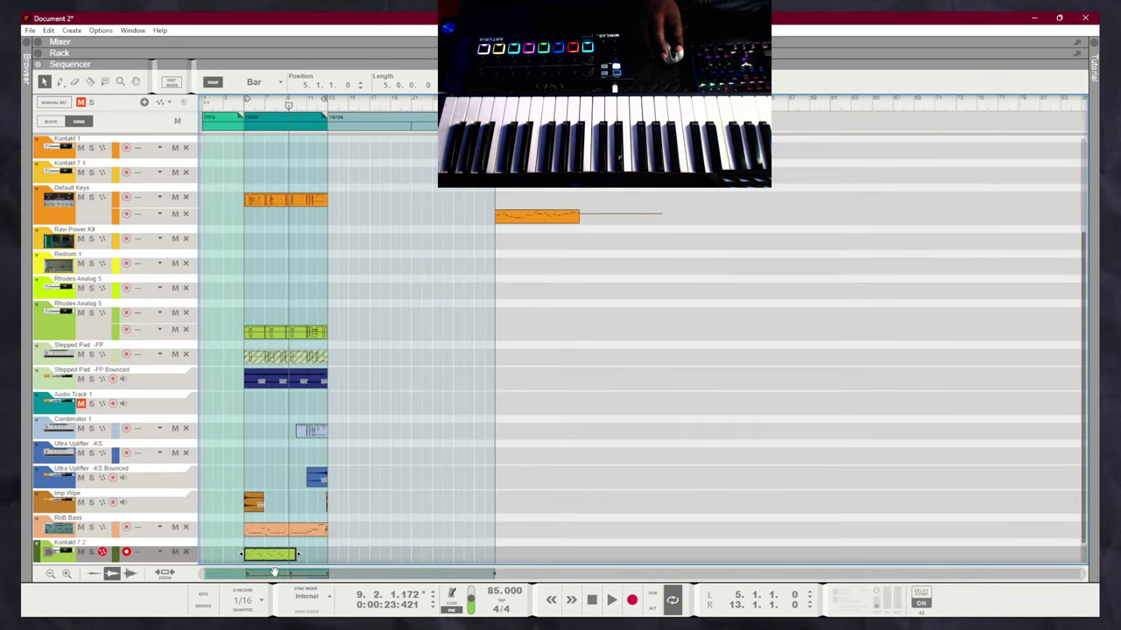
left_click_drag(296, 553, 286, 554)
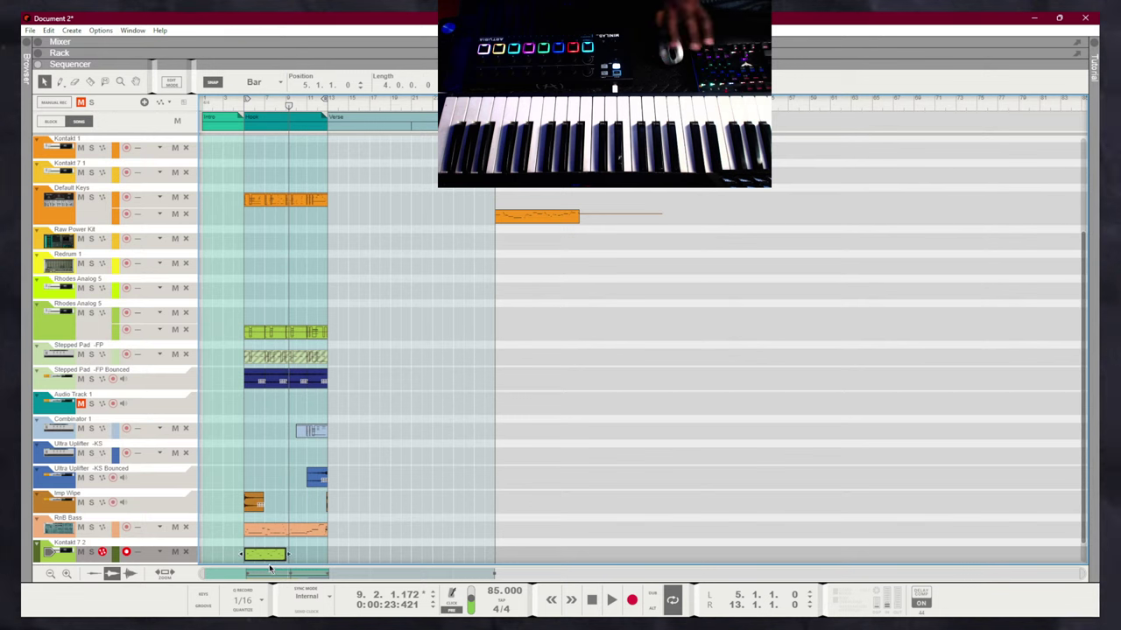
key("space")
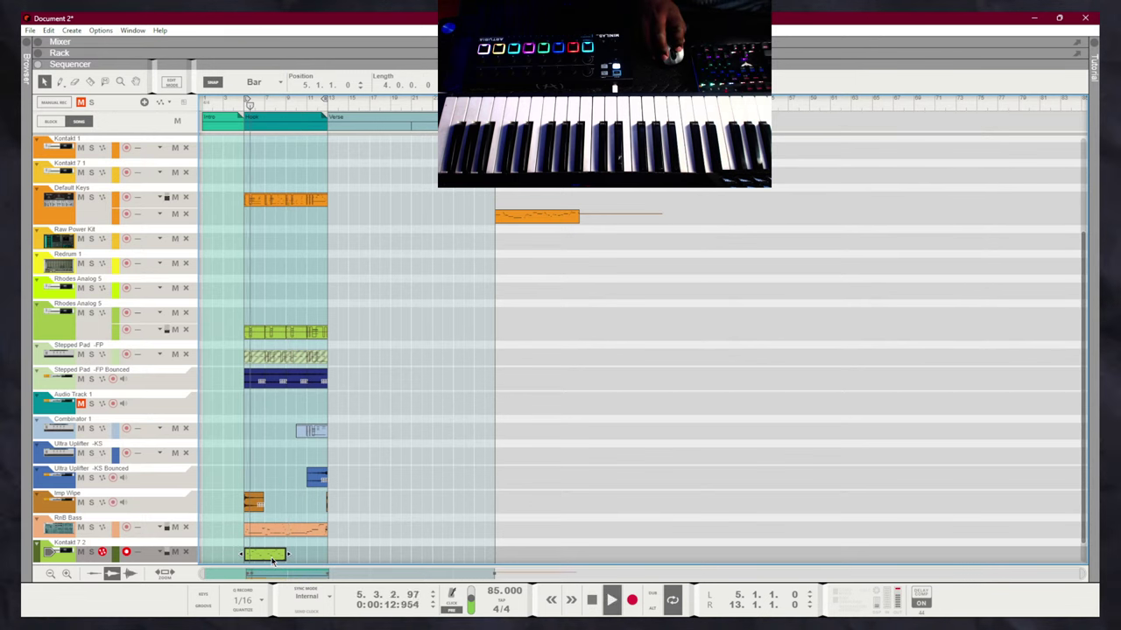
left_click_drag(286, 554, 337, 551)
scroll(354, 546, "down", 1)
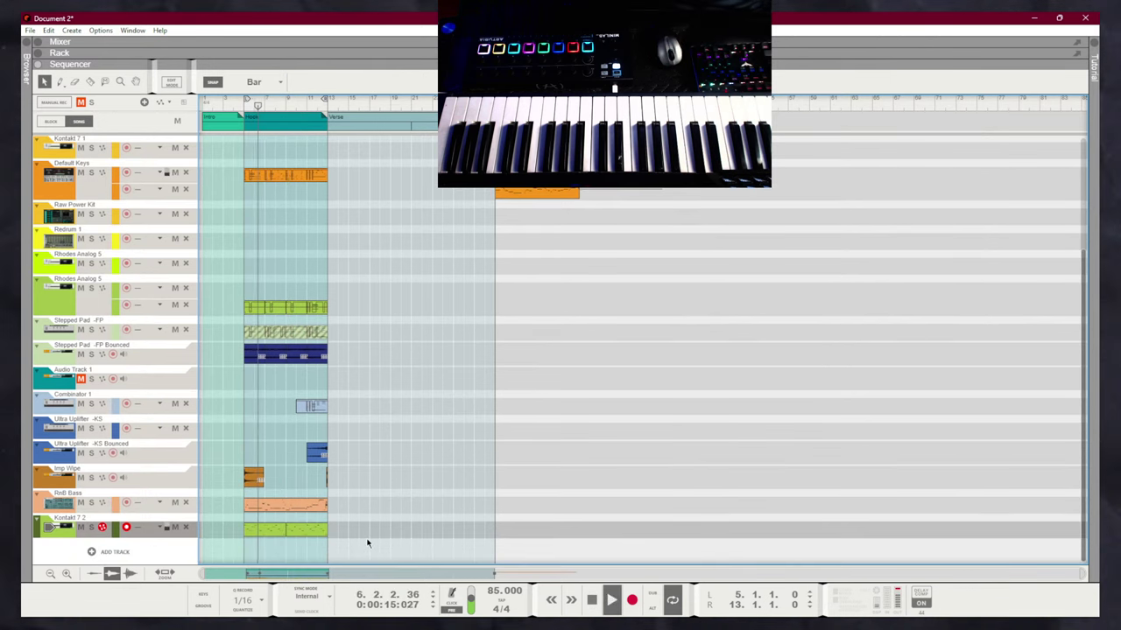
key("space")
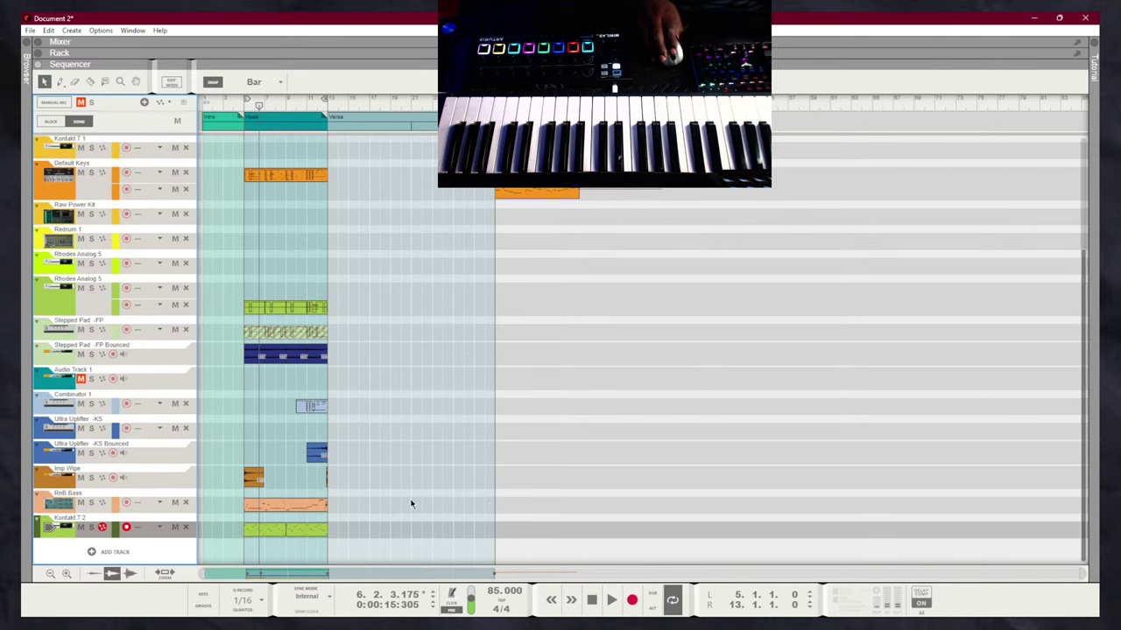
Duplicate the Kontakt 7 2 track with its device and delete the clips on the copy
key("ctrl+d")
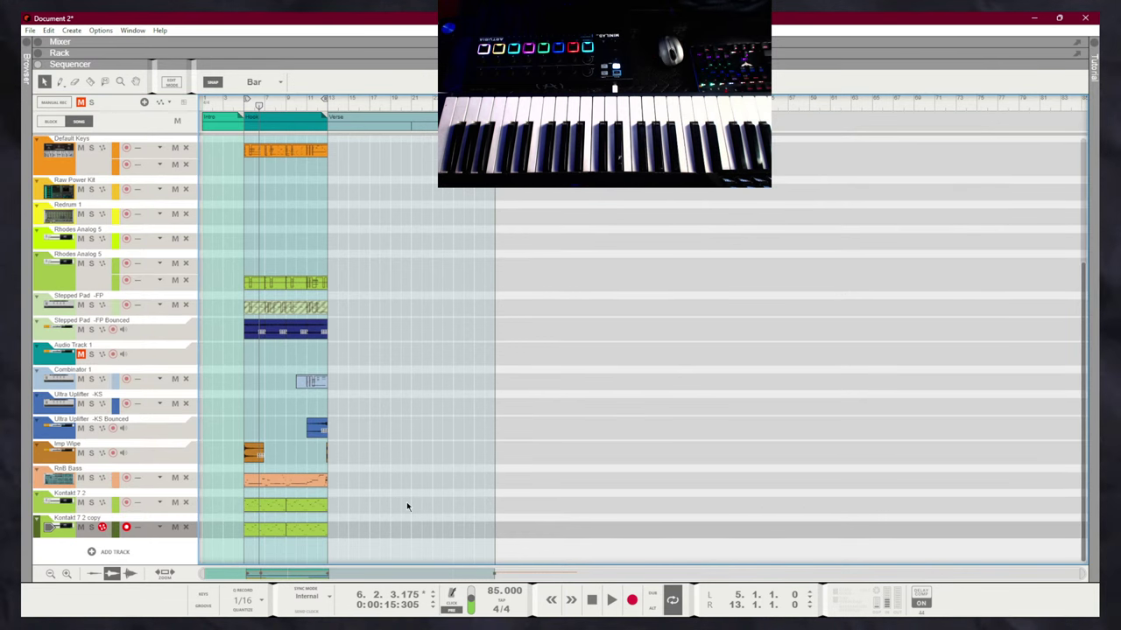
left_click_drag(407, 522, 256, 541)
key("Delete")
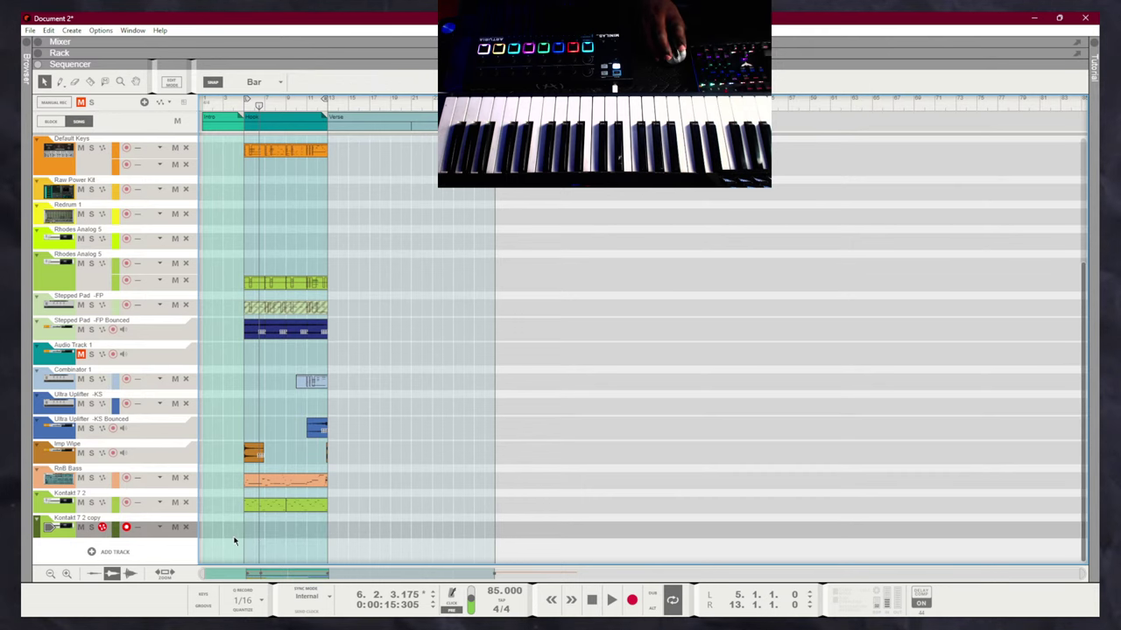
Open the Kontakt 7 2 copy from the rack and audition its Duets pluck snapshots up to Show Off
key("F6")
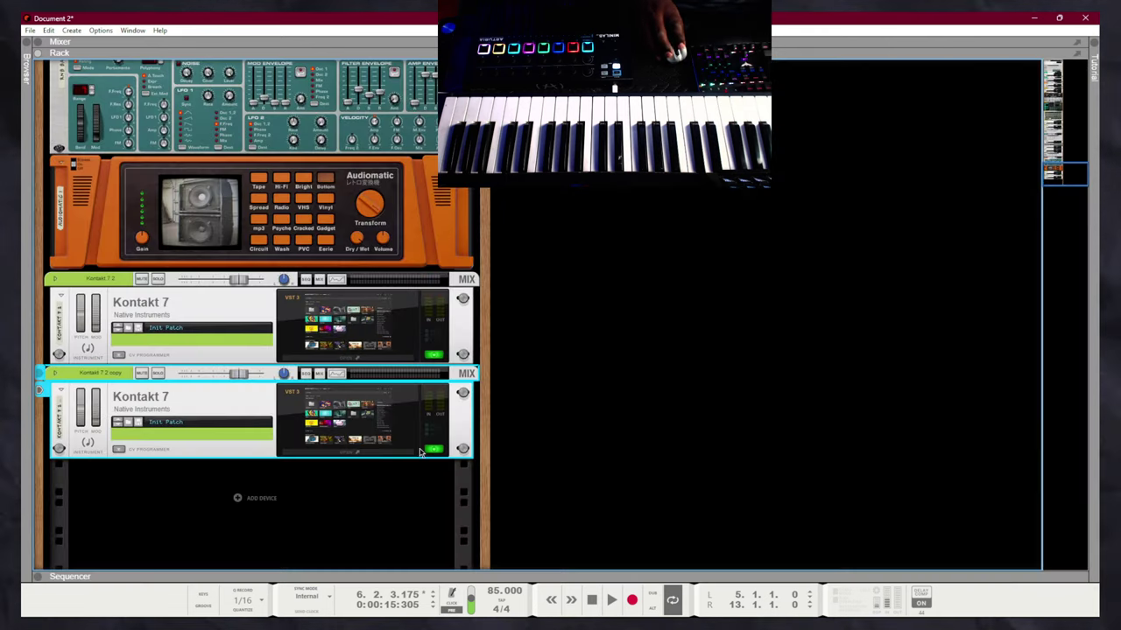
left_click(410, 405)
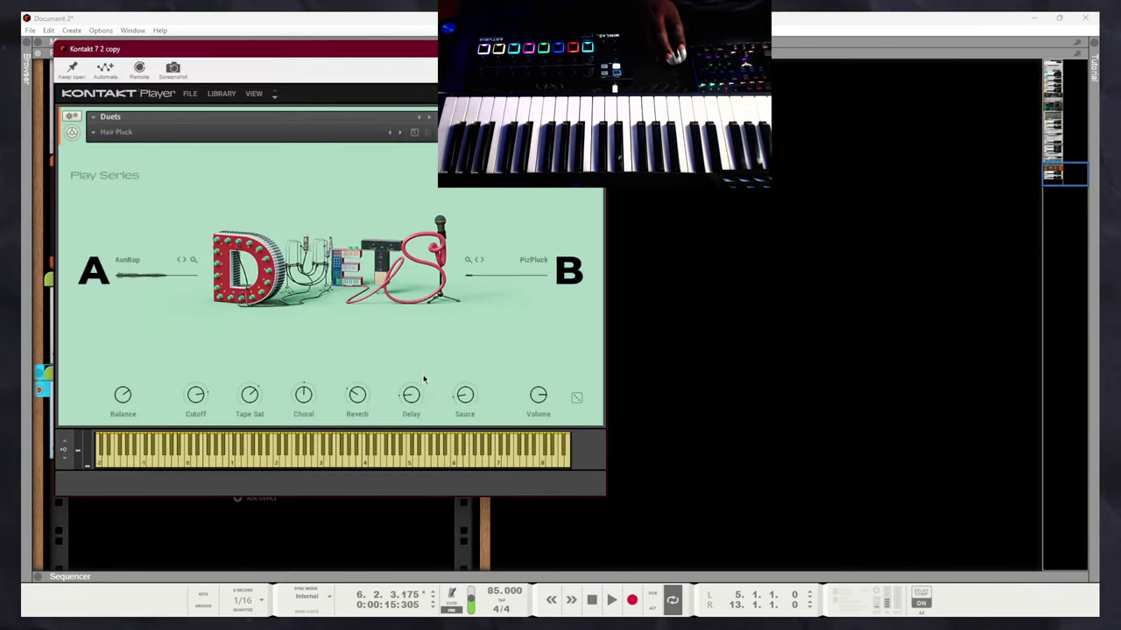
left_click(399, 132)
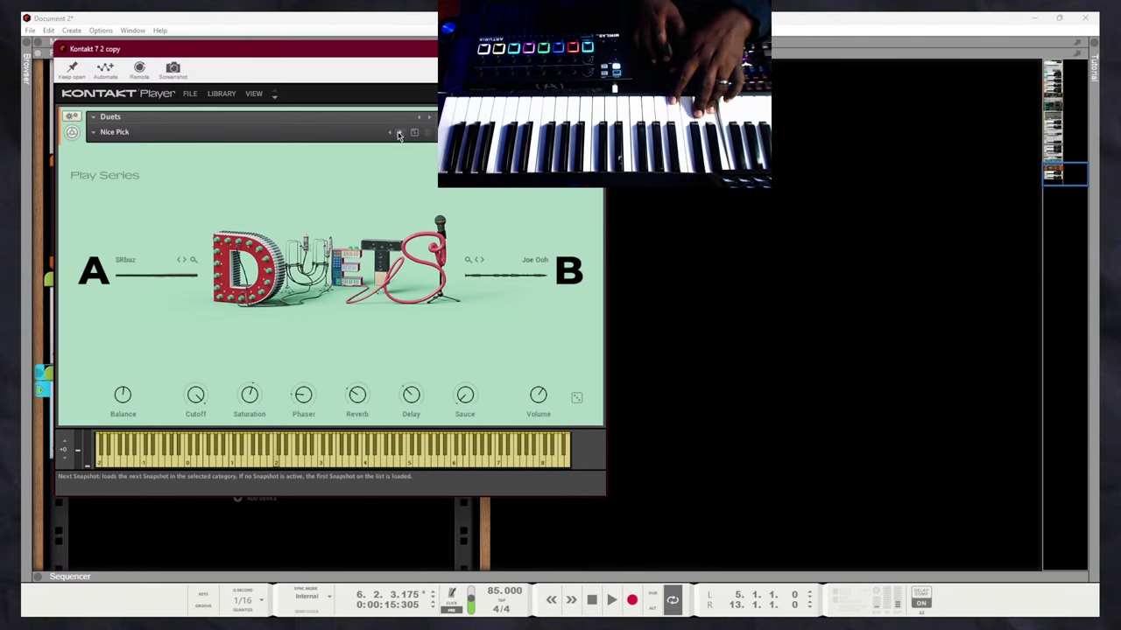
left_click(399, 132)
left_click(399, 133)
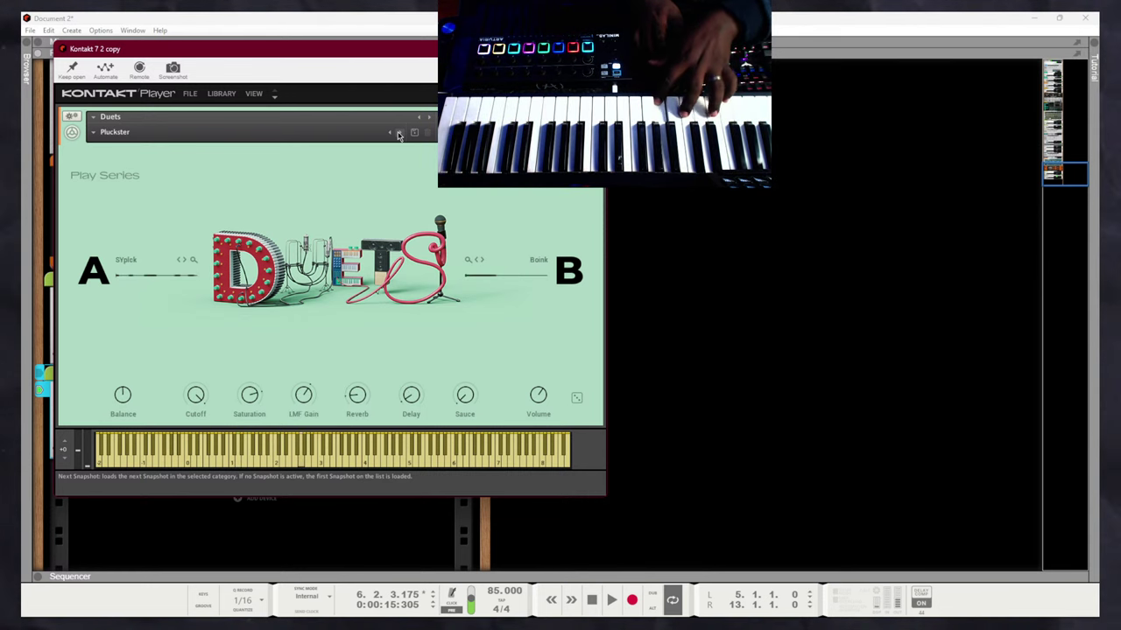
left_click(399, 132)
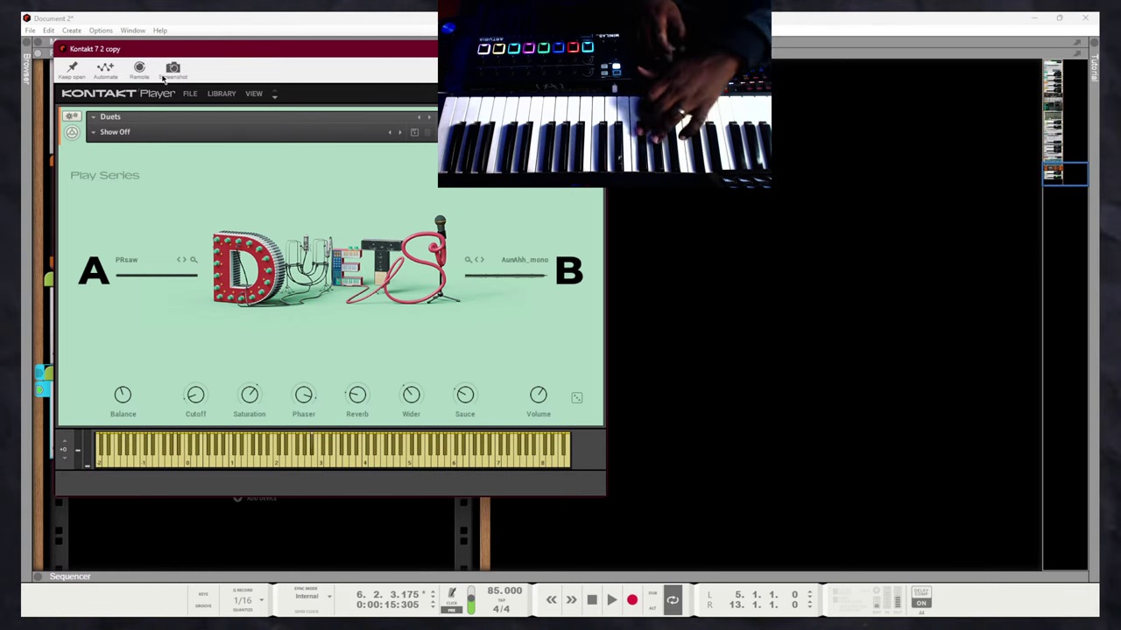
Load 30 Degrees from the Duets Lead category and step through the lead snapshots to Color Me Bad
left_click(92, 131)
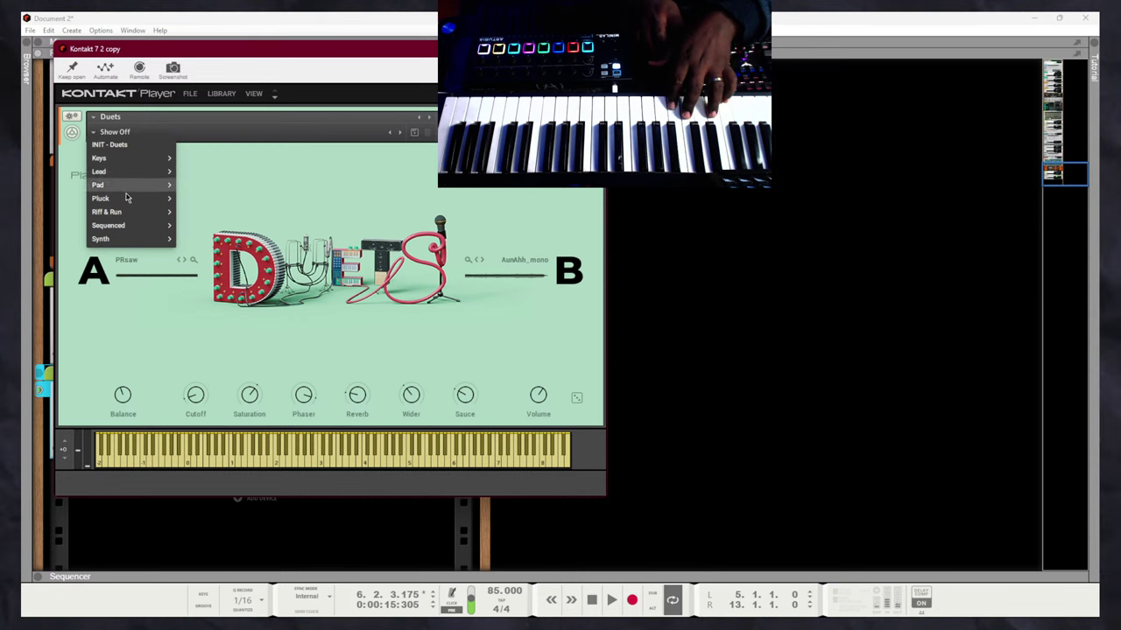
mouse_move(135, 175)
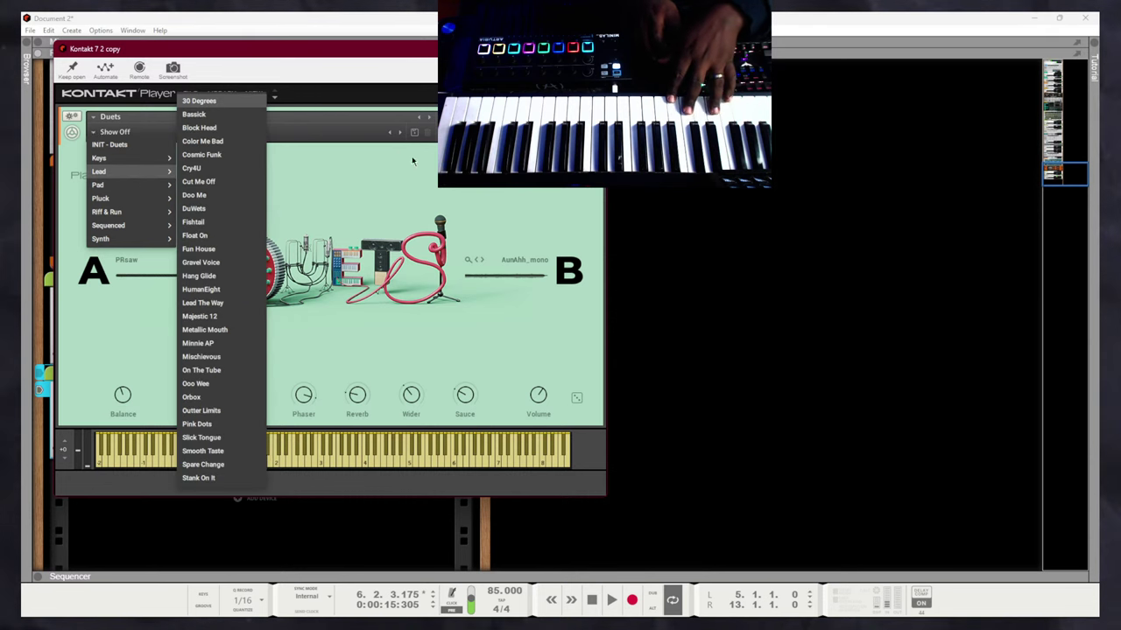
left_click(199, 101)
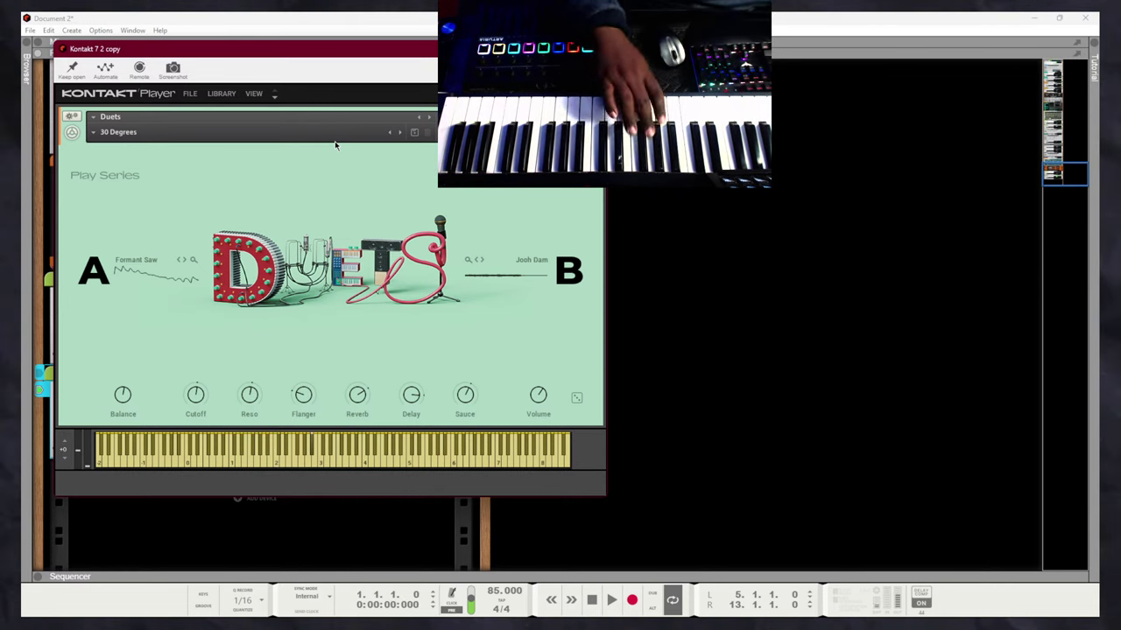
left_click(401, 133)
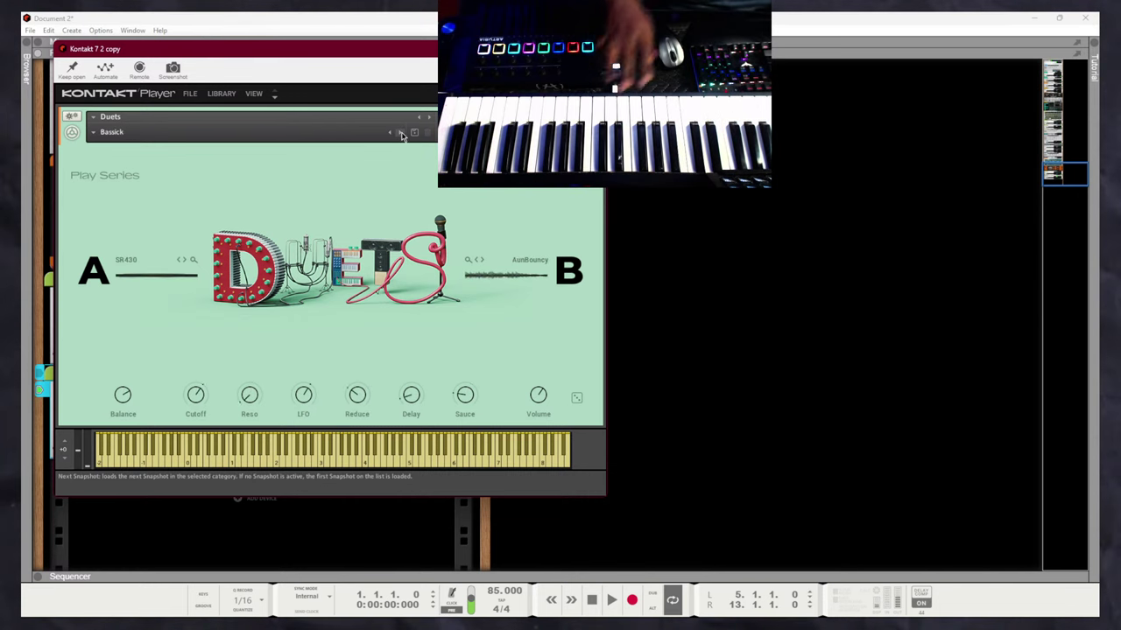
left_click(401, 133)
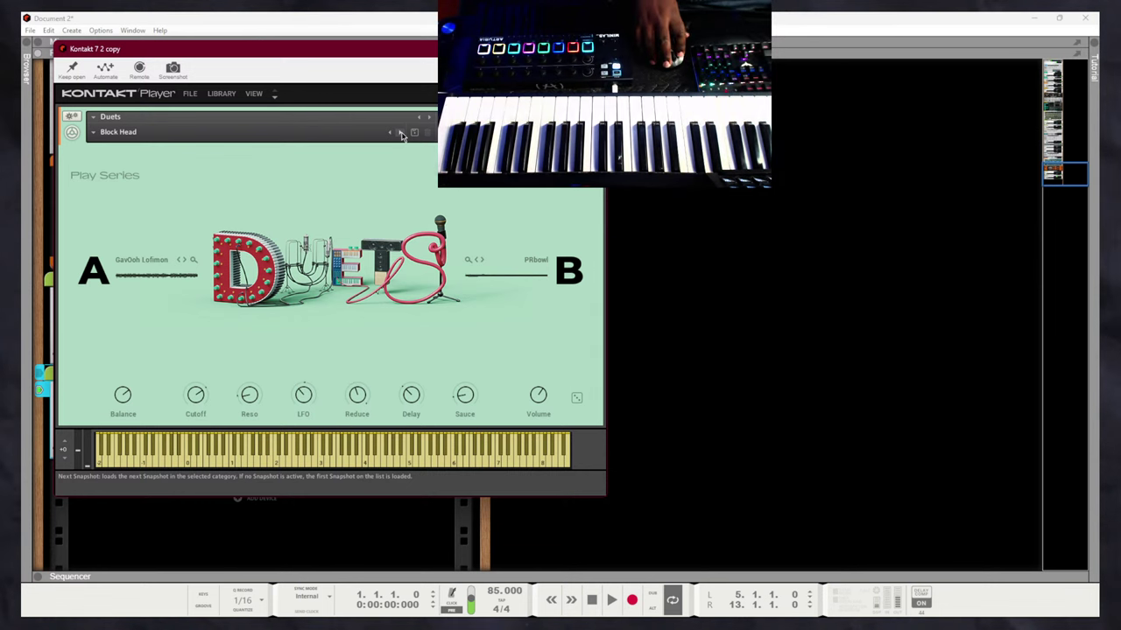
left_click(401, 133)
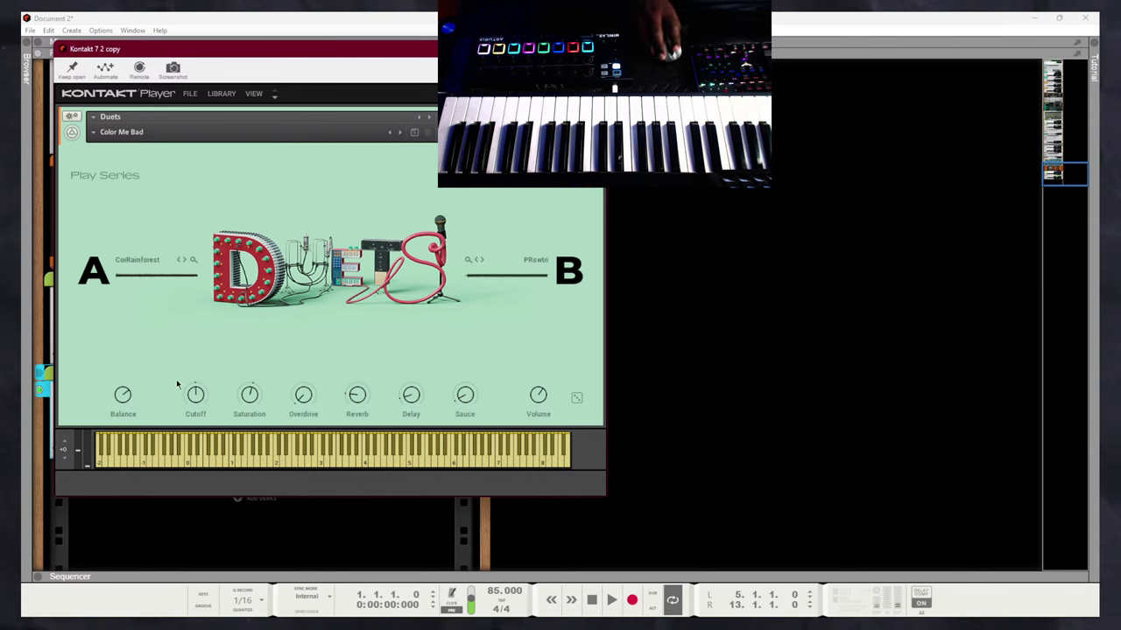
Try Color Me Bad with Saturation at minimum and Volume at maximum
left_click_drag(254, 405, 254, 626)
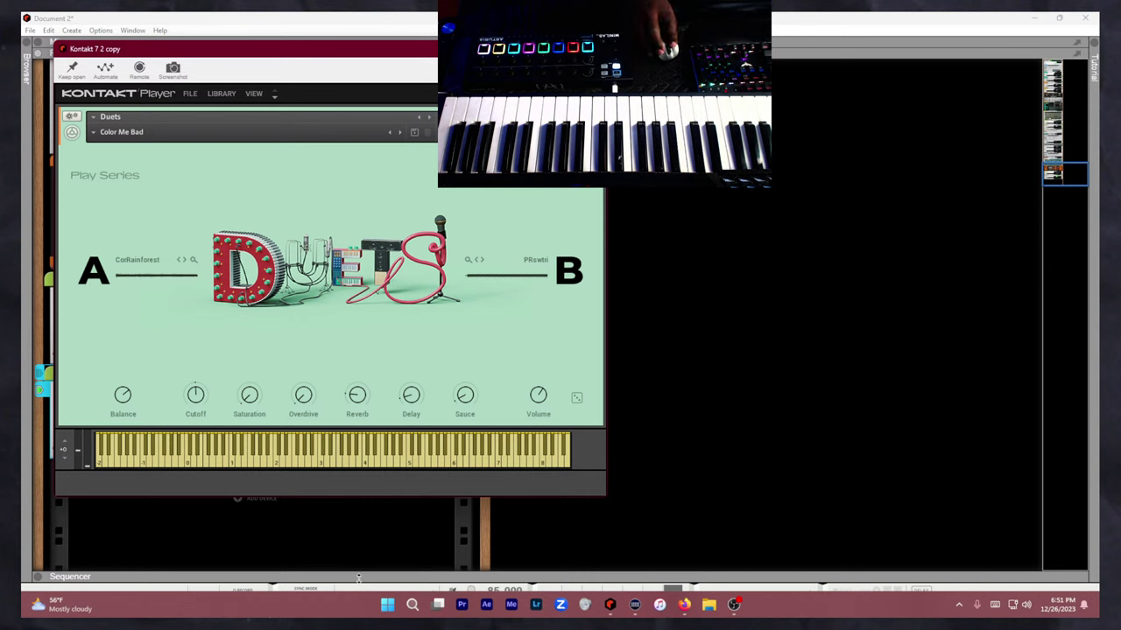
left_click_drag(538, 395, 540, 361)
mouse_move(469, 382)
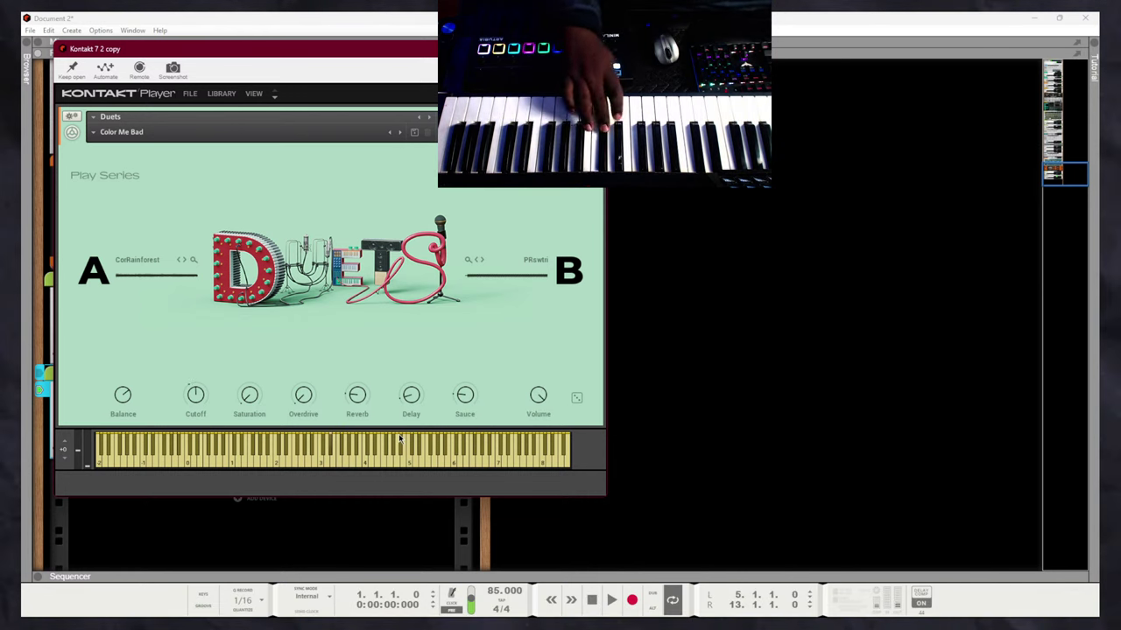
Step on past Cosmic Funk to the Cry4U snapshot, audition it over the hook loop, and close the Kontakt window
left_click(401, 133)
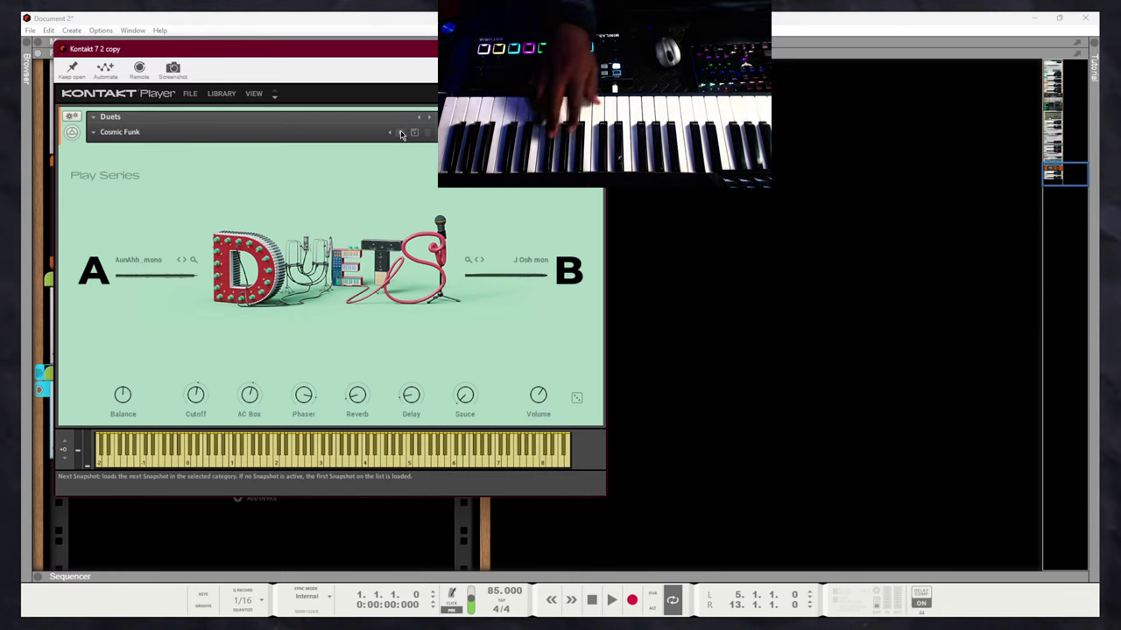
left_click(401, 134)
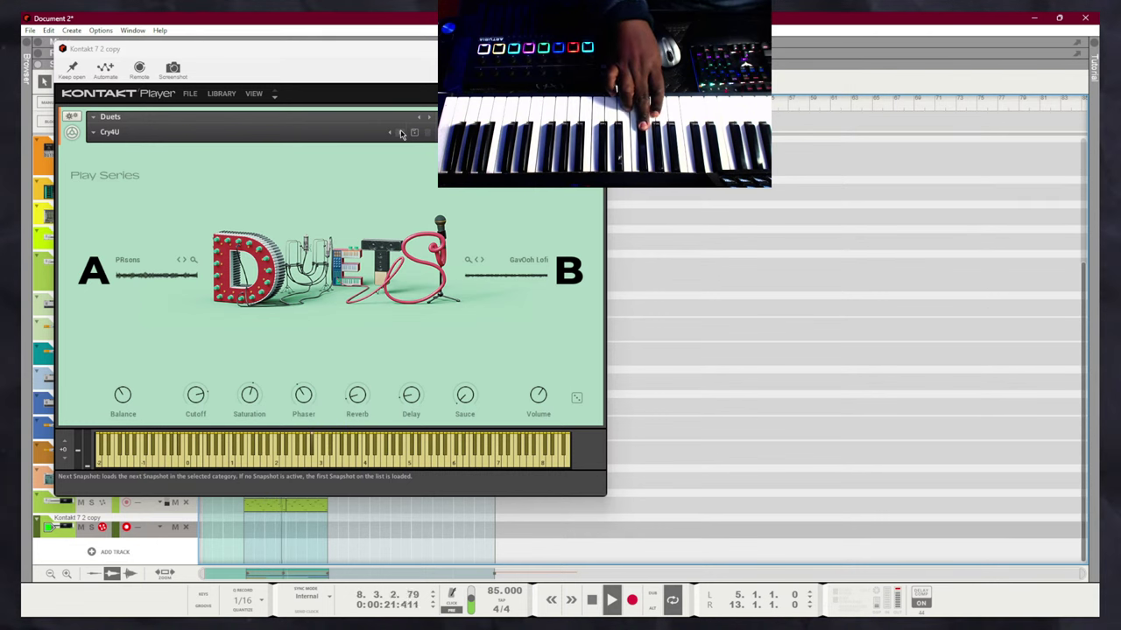
key("F6")
key("F6")
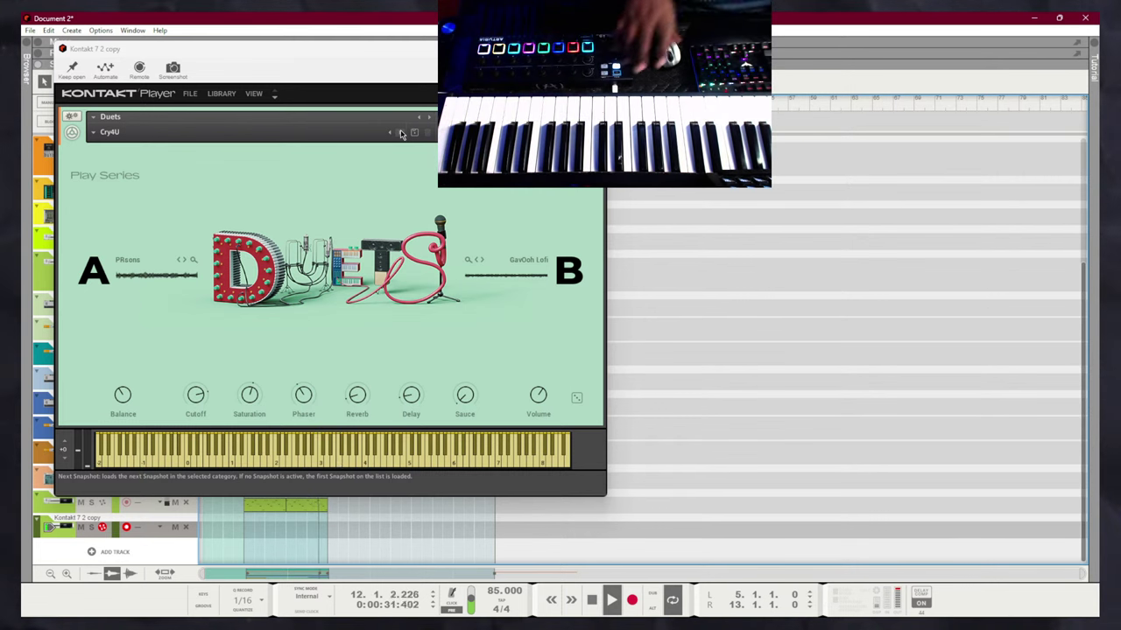
key("ctrl+w")
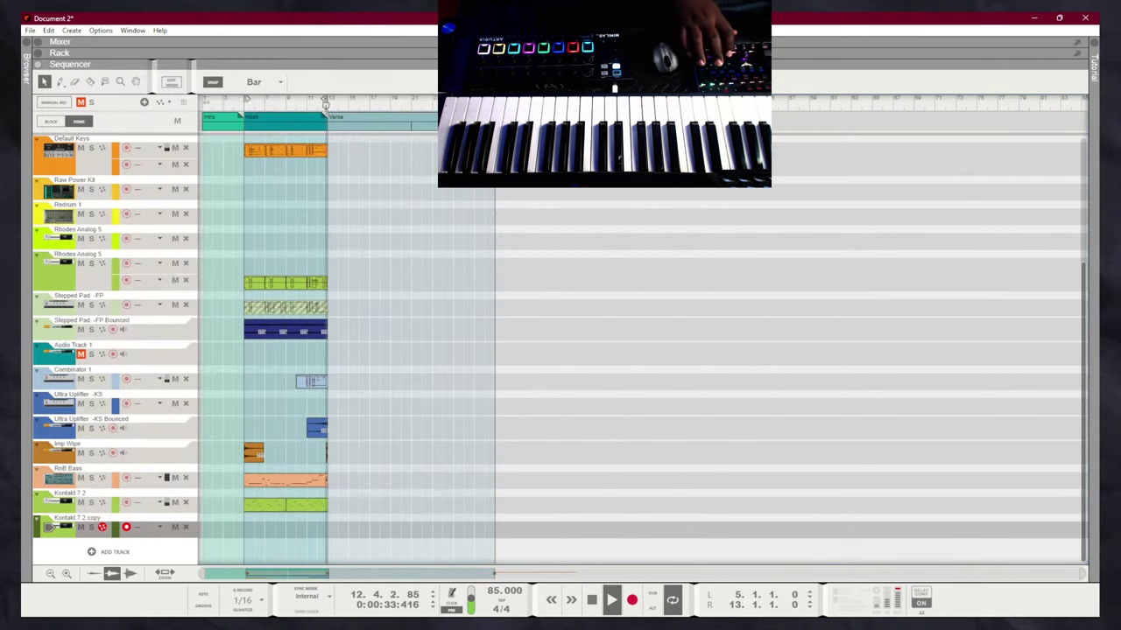
Try recording a lead melody on the Kontakt 7 2 copy track from bar 5 to 13, discard the take, and restart playback
key("space")
key("ctrl+e")
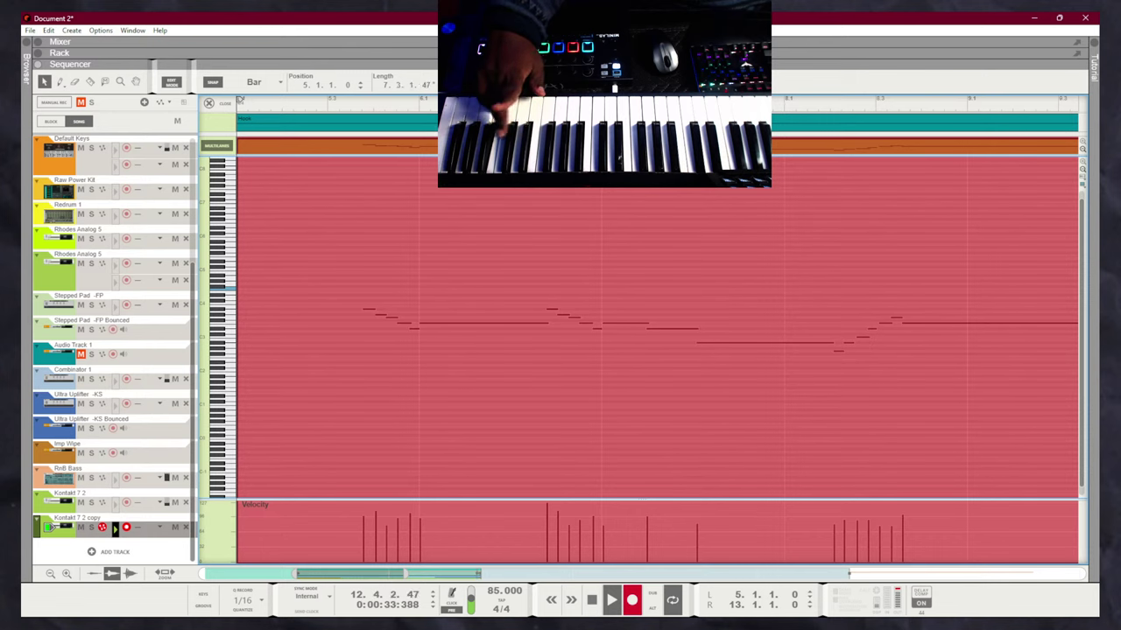
key("space")
key("ctrl+e")
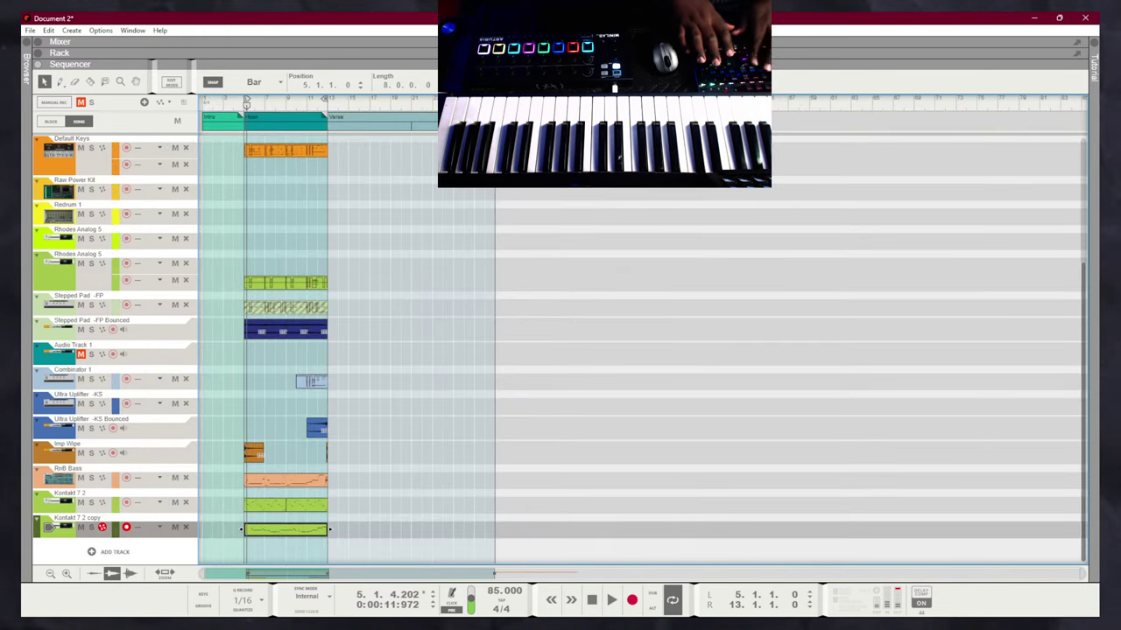
key("space")
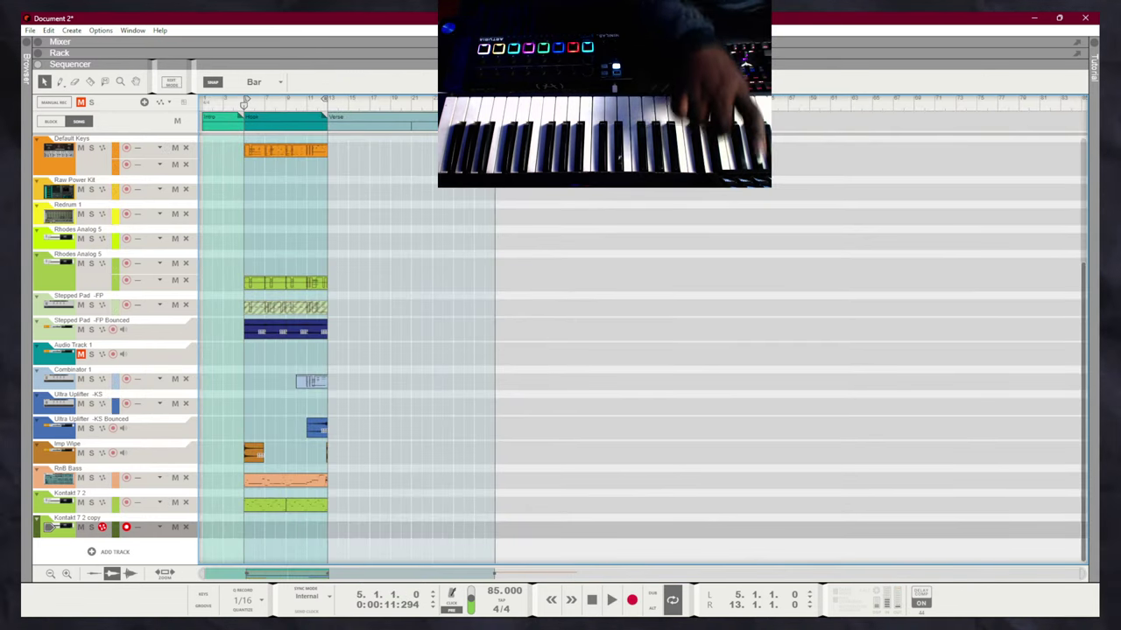
key("space")
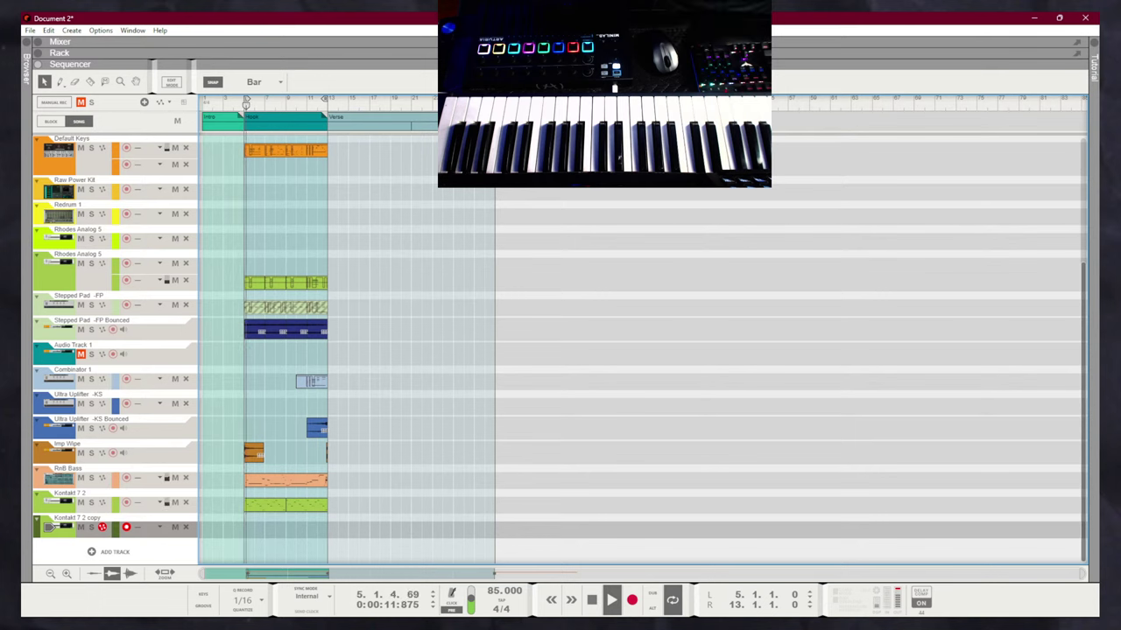
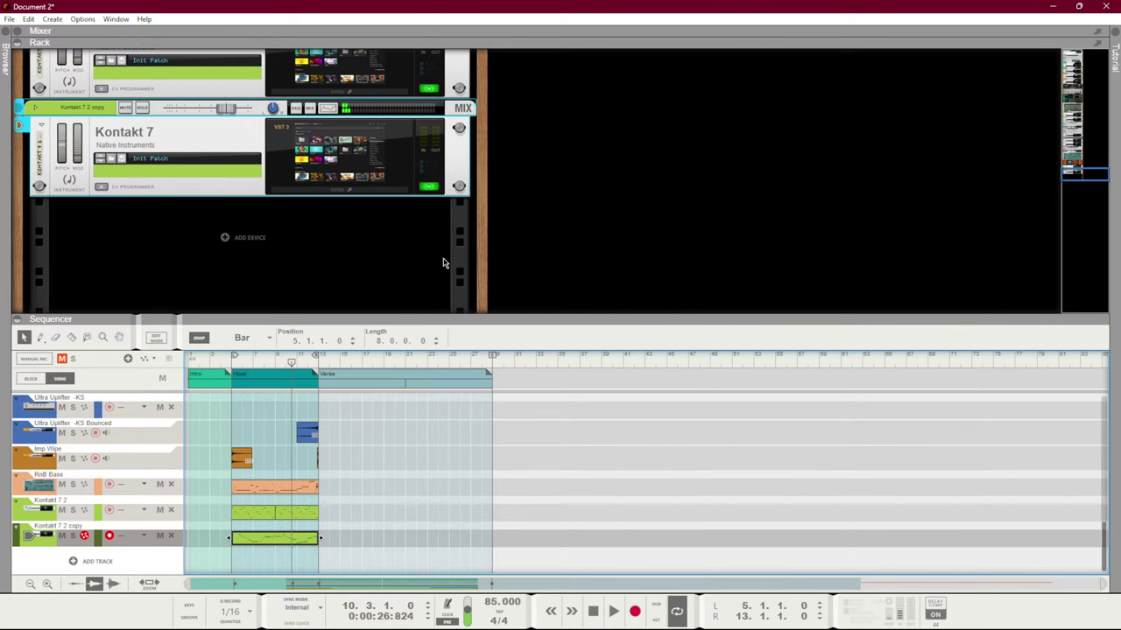
Show the full sequencer arrangement and deselect the recorded lead clip on the Kontakt 7 2 copy track
key("F7")
scroll(443, 257, "up", 3)
scroll(420, 272, "down", 3)
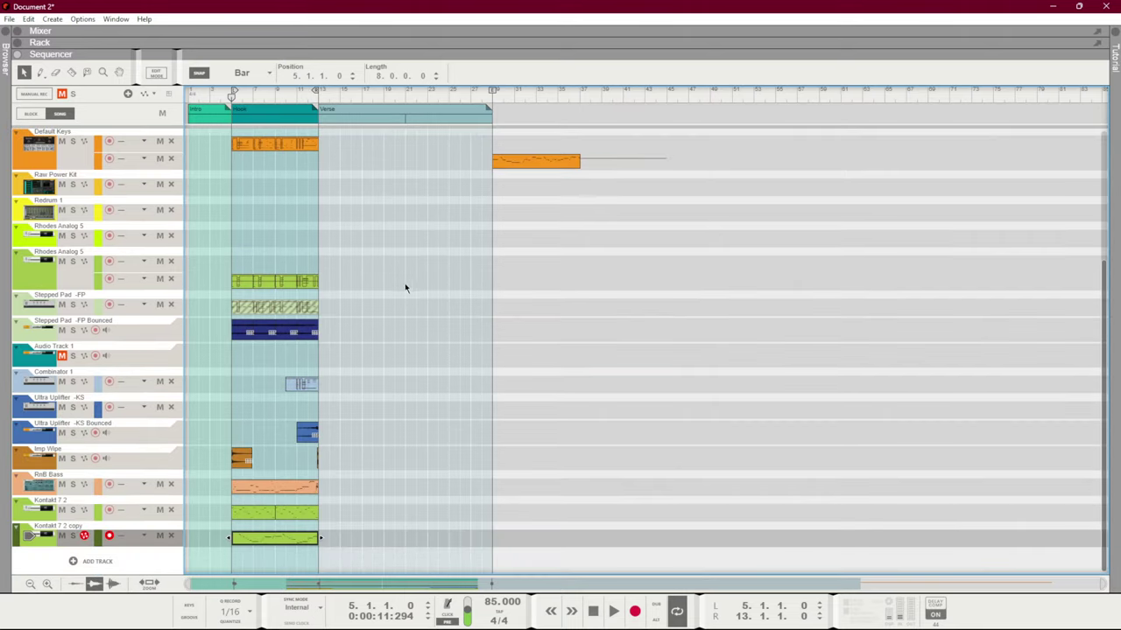
left_click(406, 332)
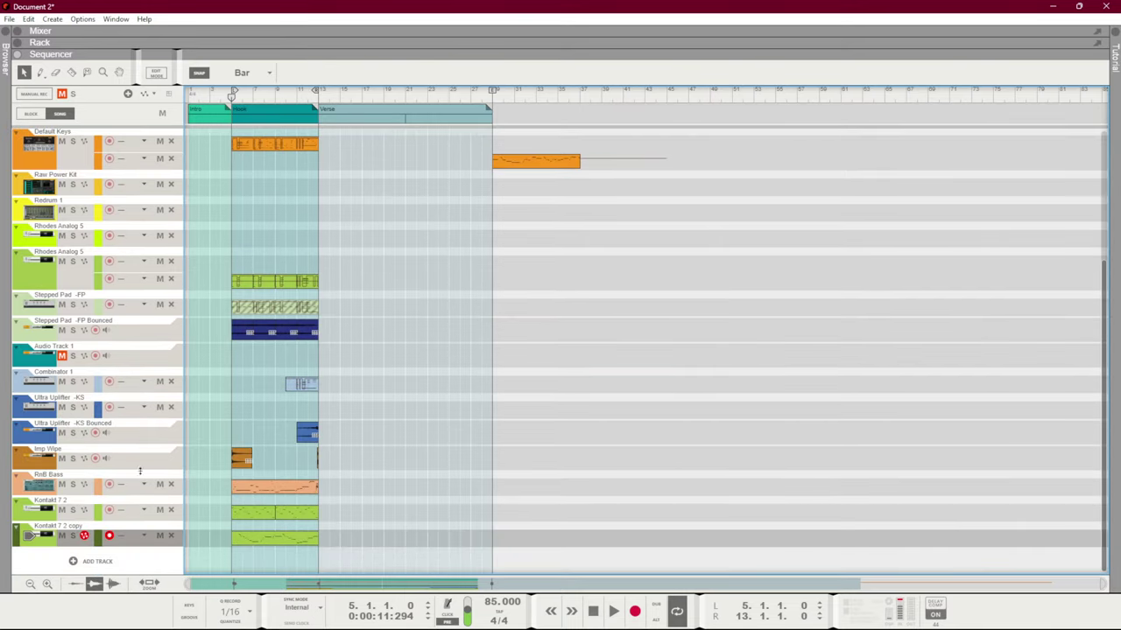
Open the Bells folder under Plucks & Mallets in Reason Sounds
key("F6")
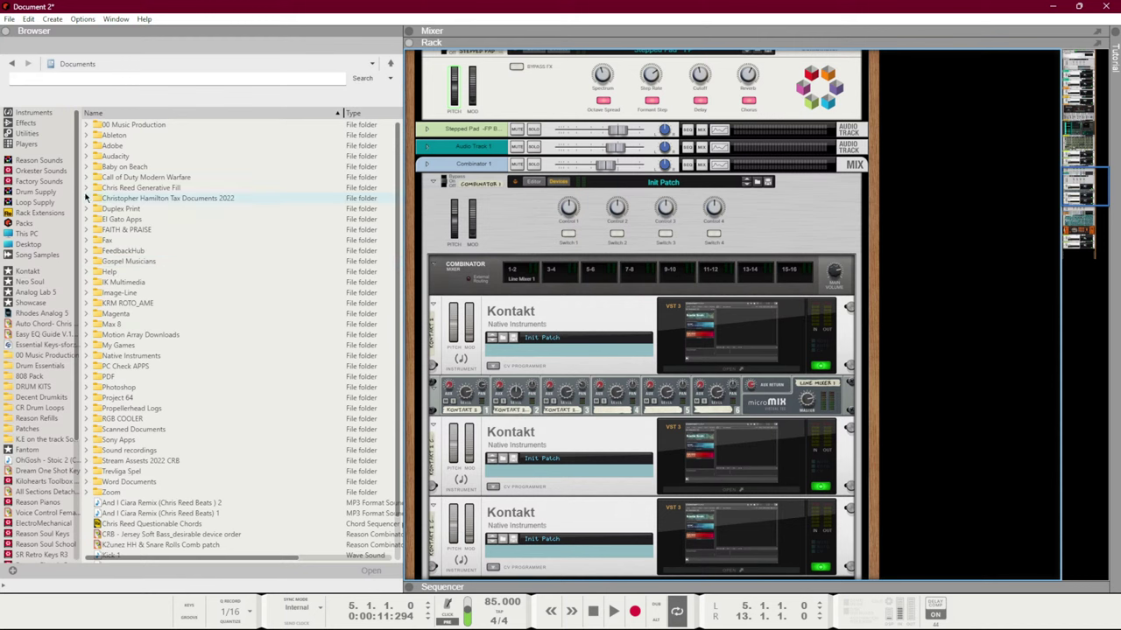
left_click(45, 181)
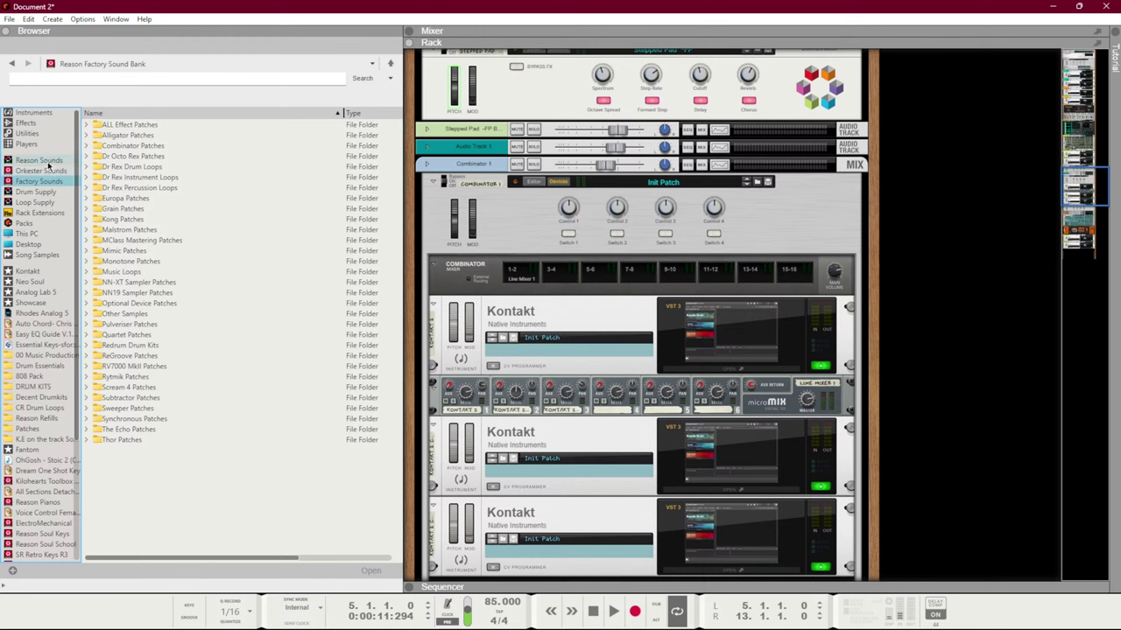
left_click(39, 160)
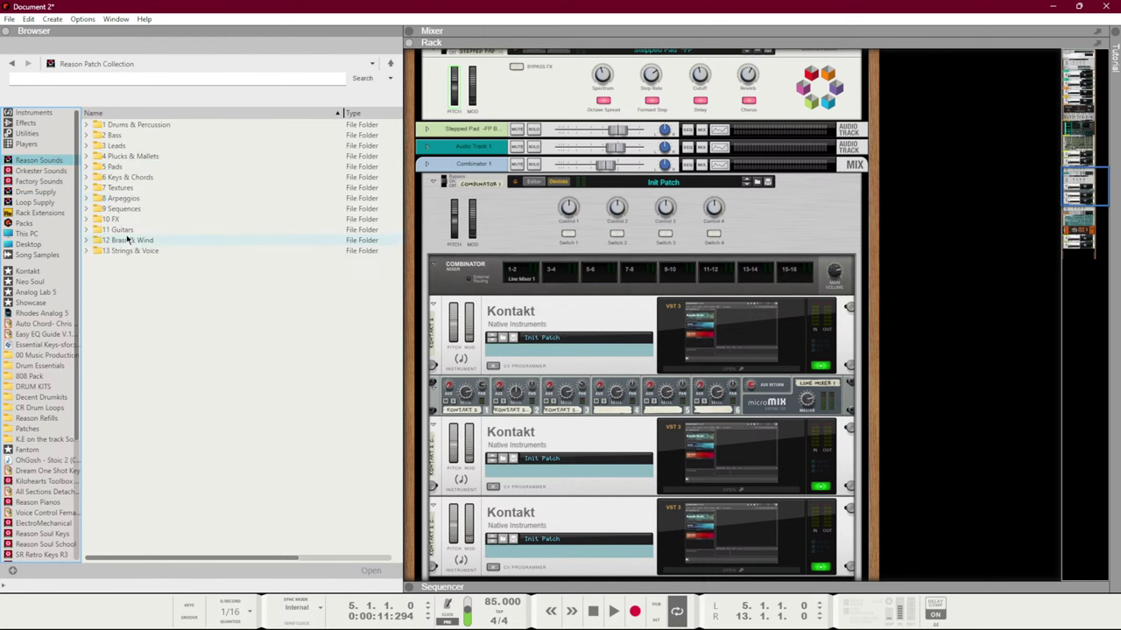
double_click(123, 157)
double_click(107, 125)
Find the Stackola.cmb patch among the bells and add it to the rack below the Kontakt 7 2 copy device
scroll(210, 295, "down", 5)
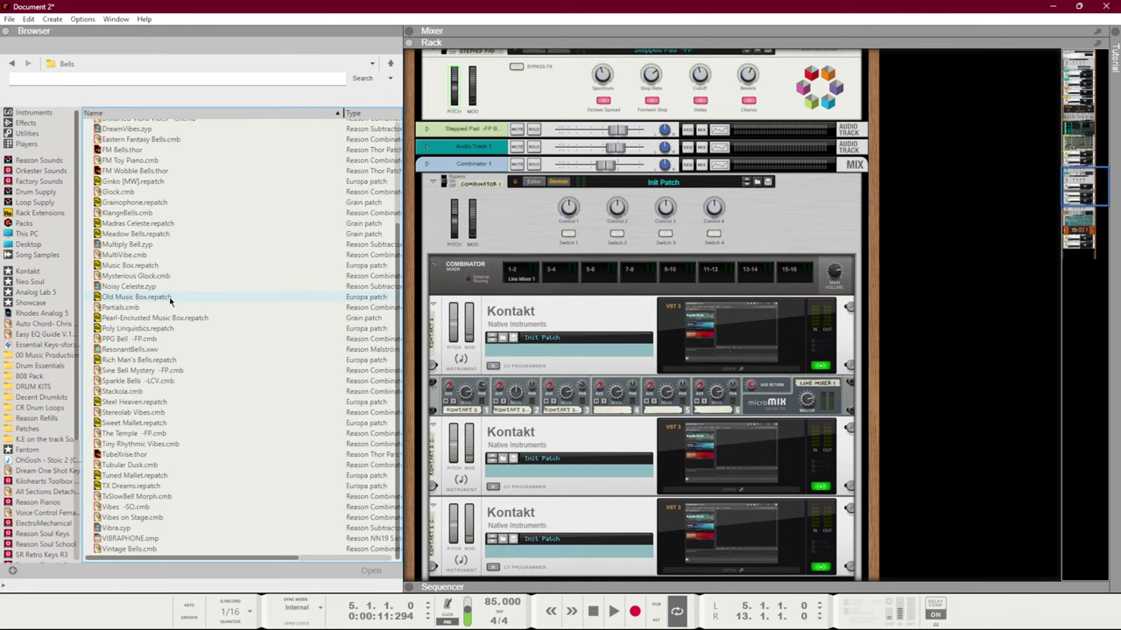
scroll(485, 344, "down", 10)
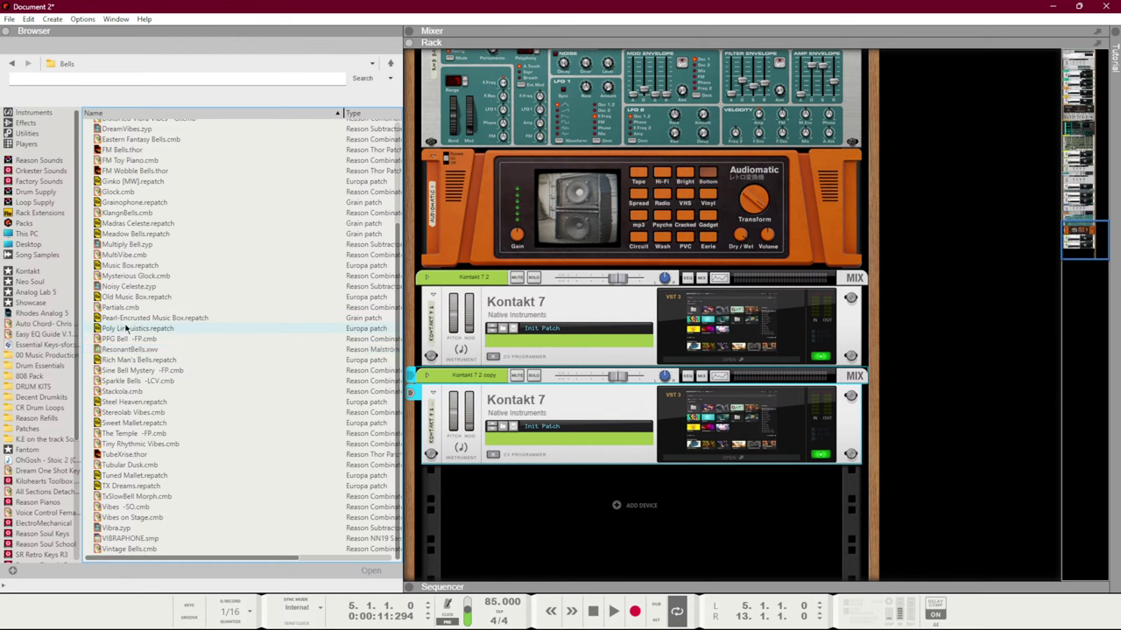
scroll(125, 322, "up", 3)
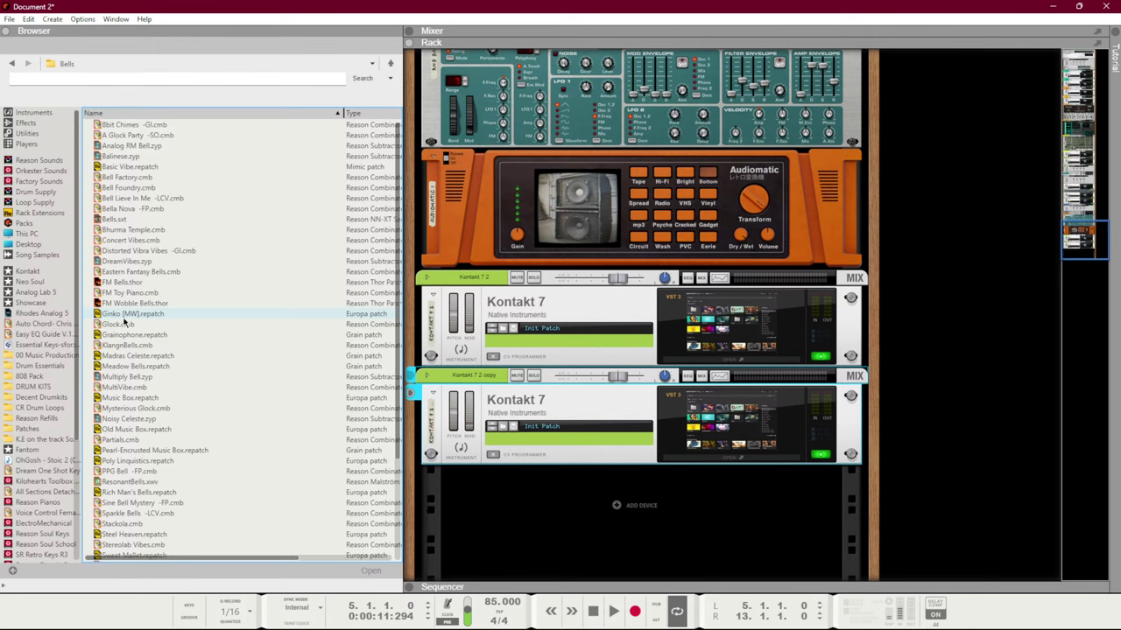
scroll(124, 322, "down", 3)
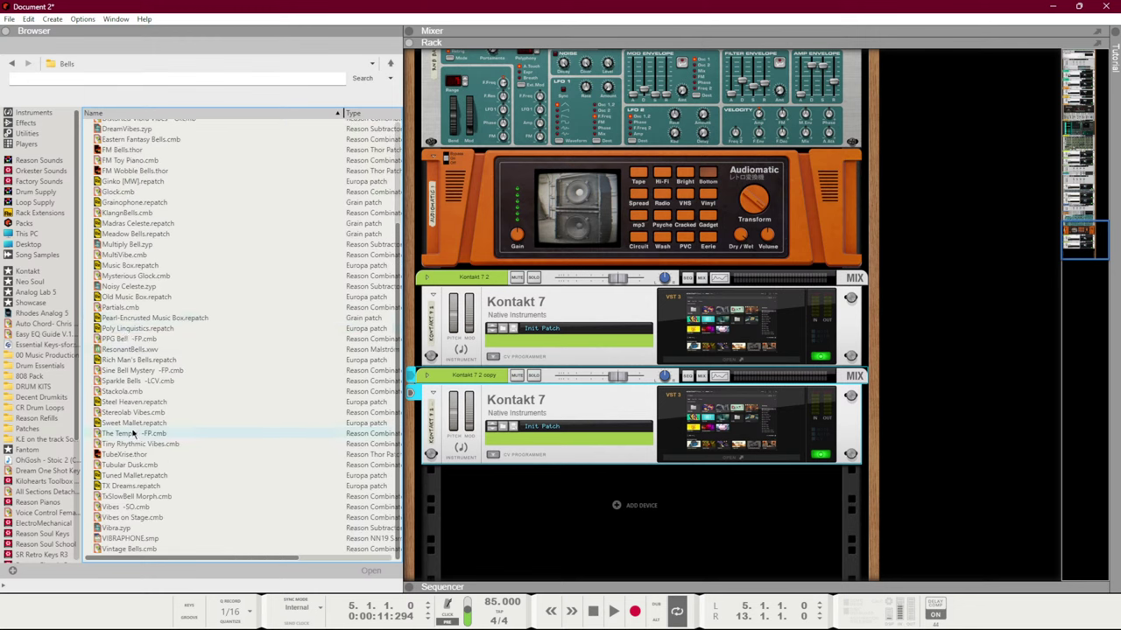
scroll(175, 367, "up", 3)
scroll(122, 331, "down", 3)
left_click_drag(123, 391, 500, 502)
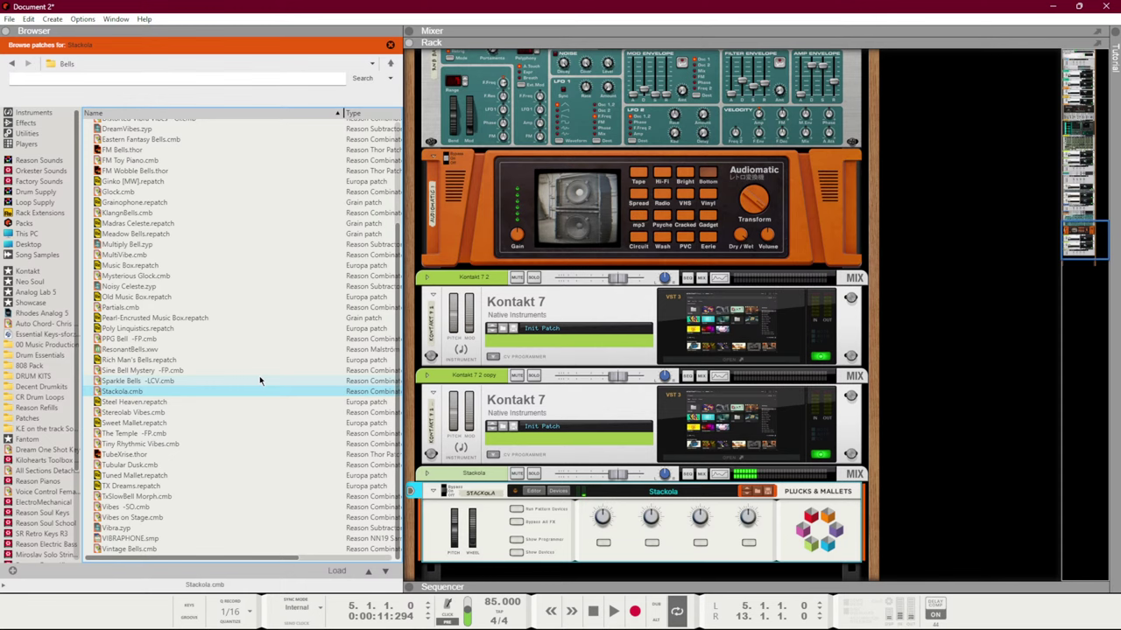
Show the sequencer beside the browser and look through the Instruments list for another sound source
key("F7")
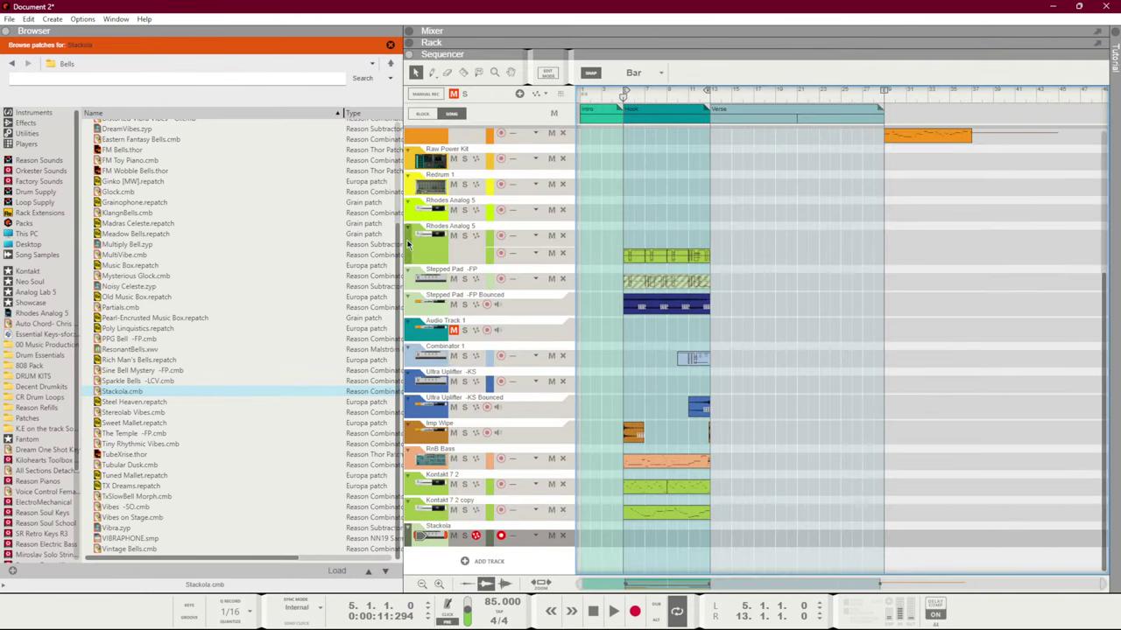
scroll(195, 256, "up", 4)
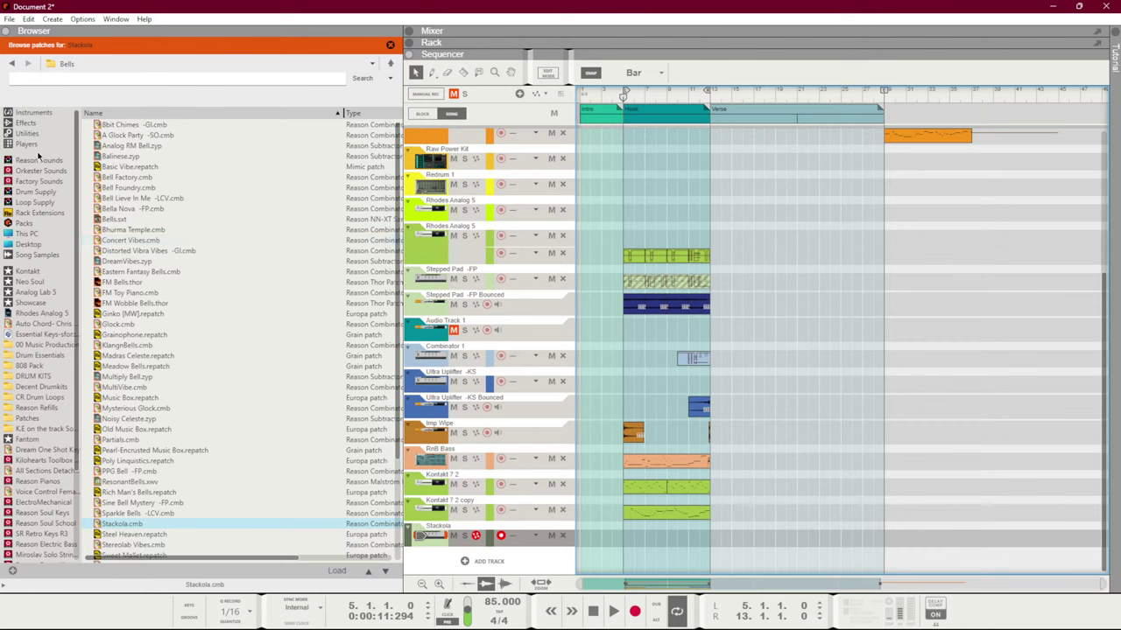
left_click(33, 113)
scroll(269, 301, "down", 12)
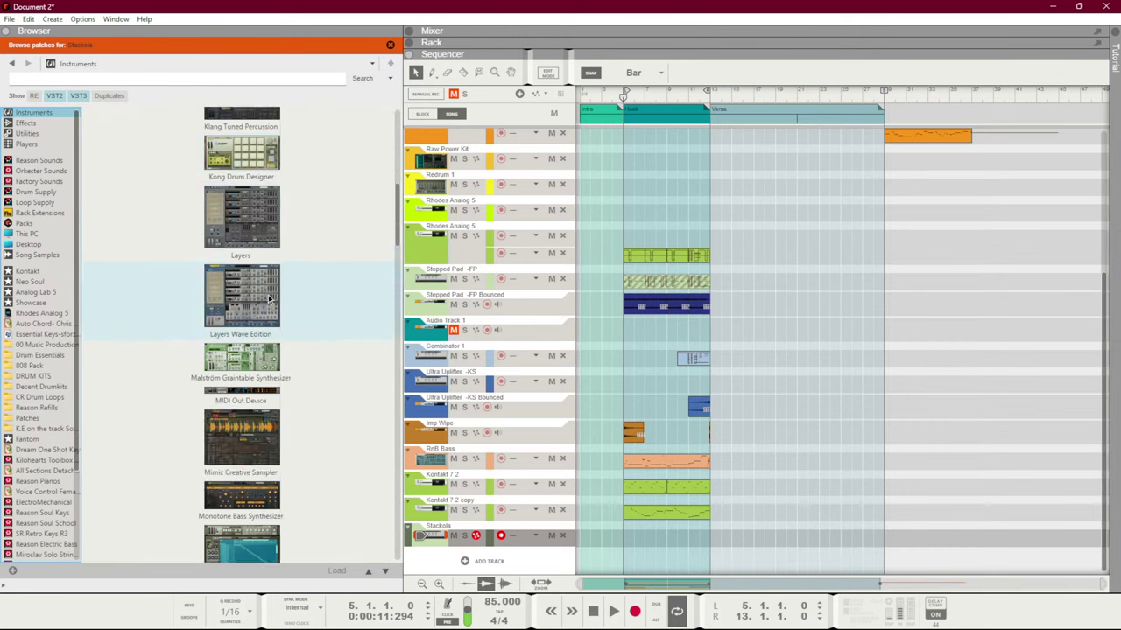
scroll(266, 302, "down", 5)
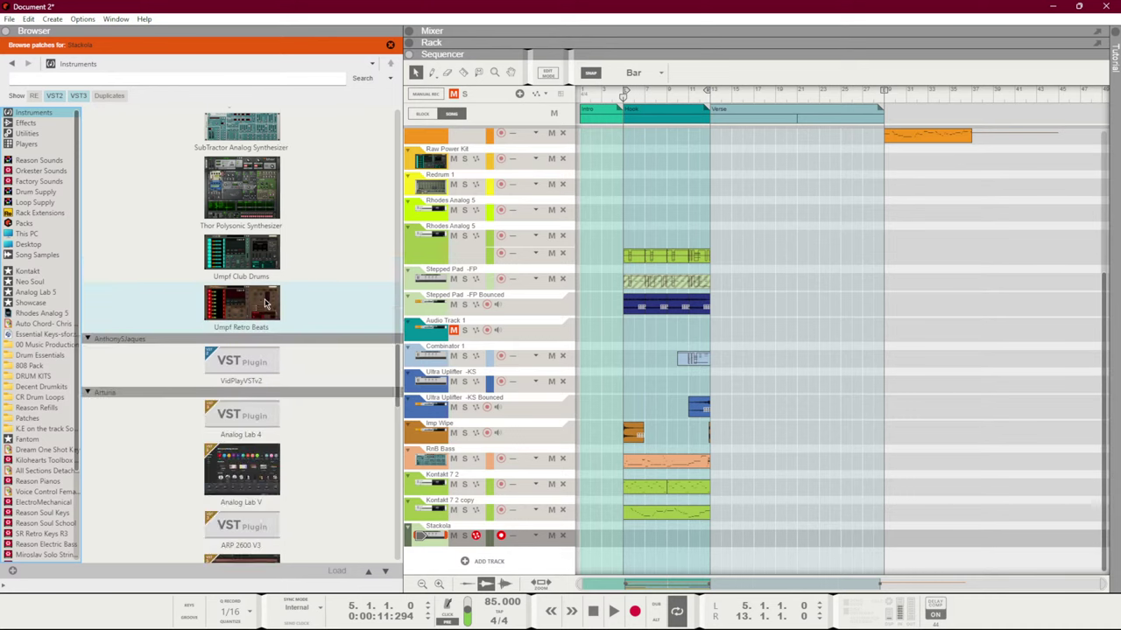
scroll(265, 303, "up", 8)
scroll(266, 304, "up", 6)
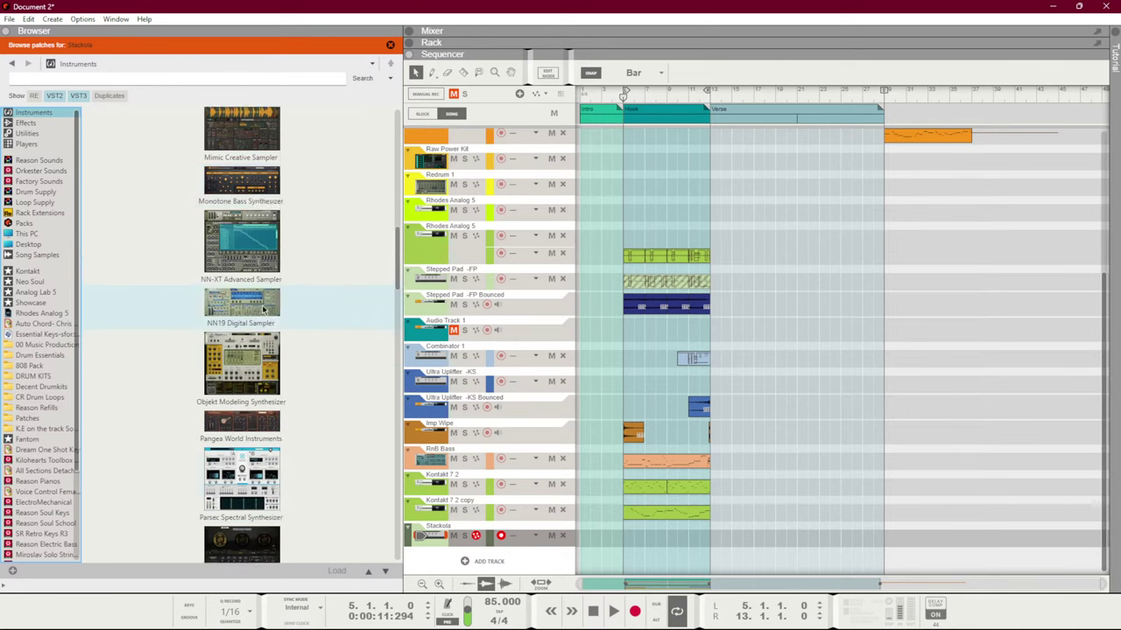
scroll(271, 311, "up", 4)
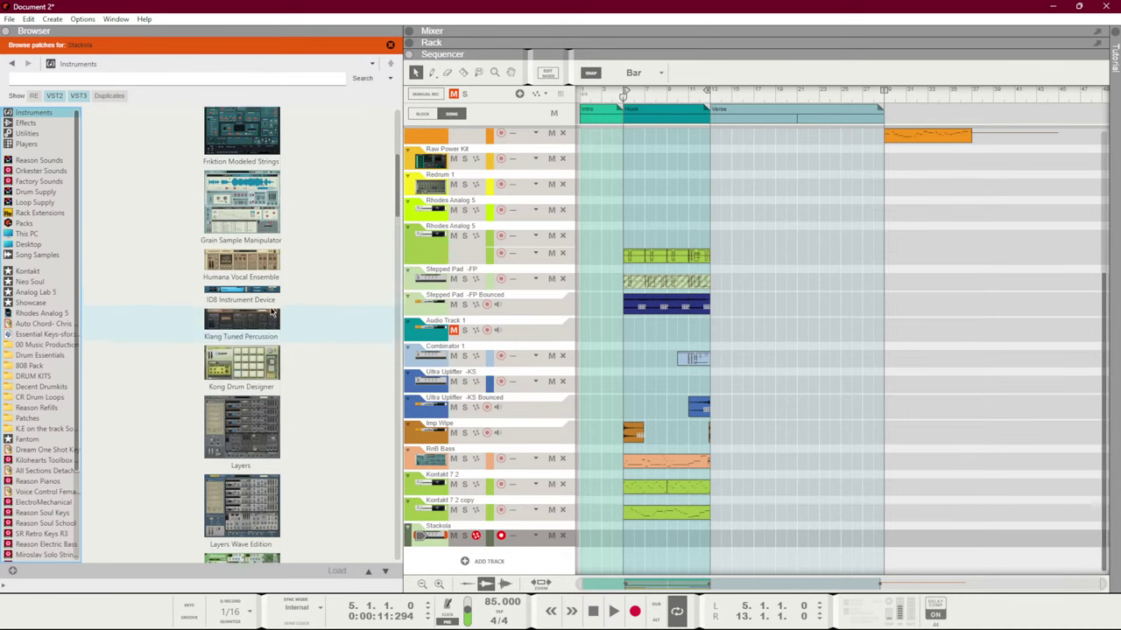
scroll(253, 349, "up", 2)
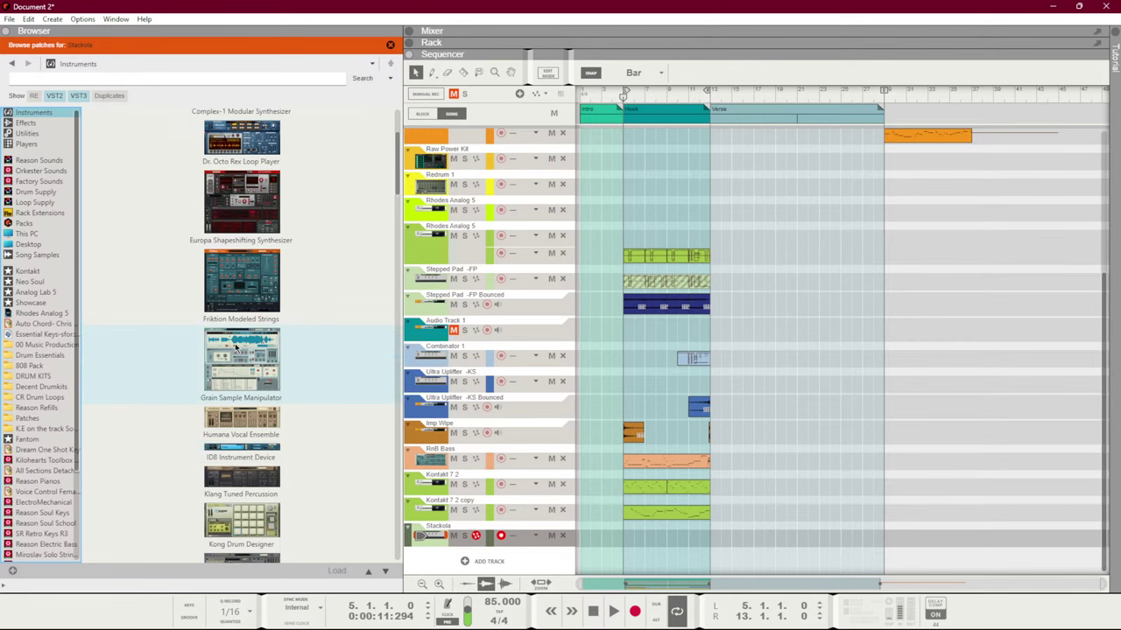
scroll(230, 357, "down", 6)
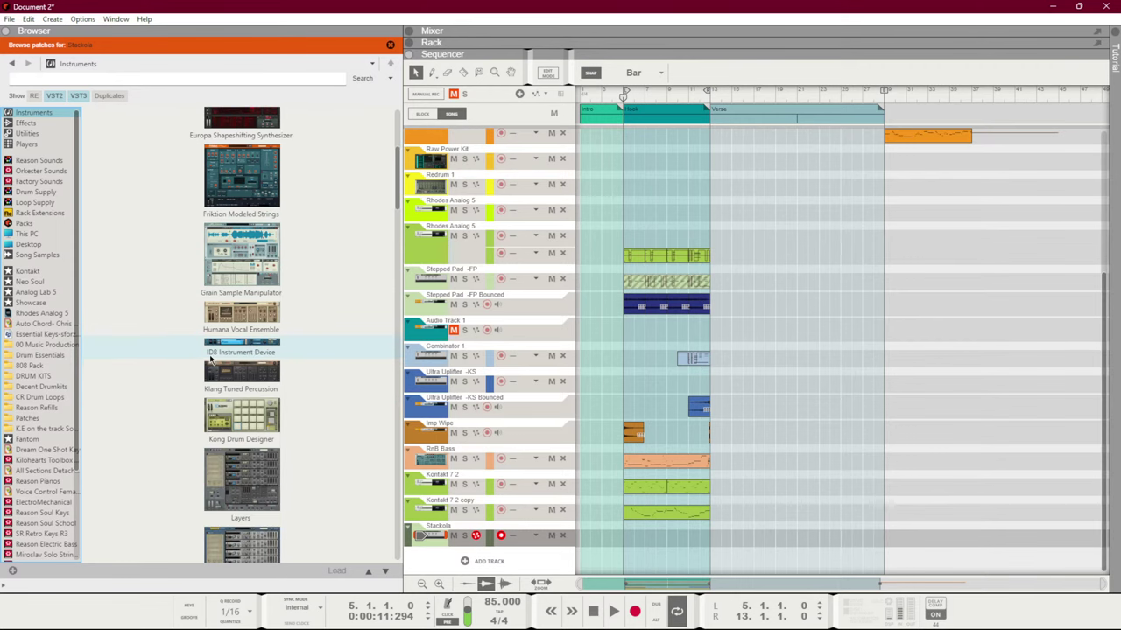
scroll(248, 355, "down", 4)
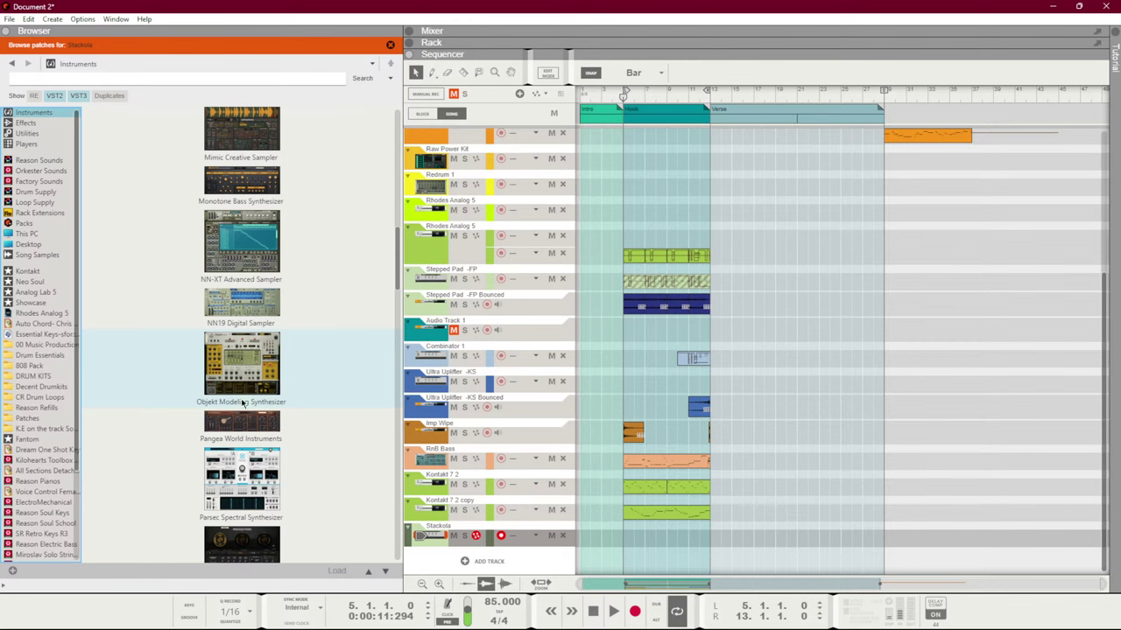
scroll(243, 404, "down", 1)
scroll(262, 394, "down", 3)
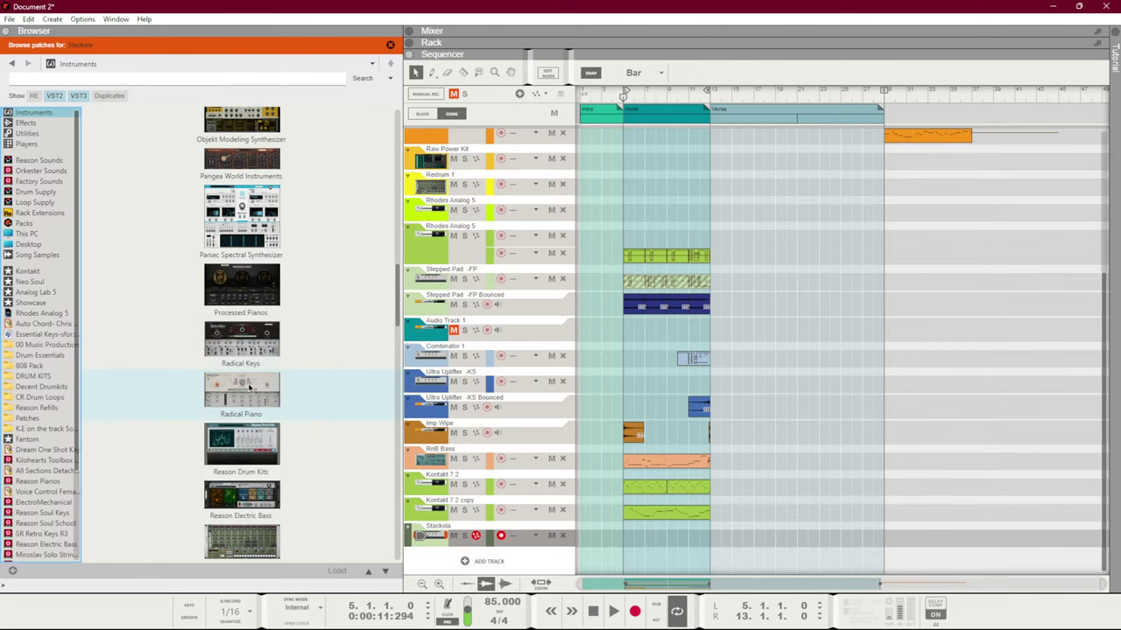
scroll(237, 398, "down", 5)
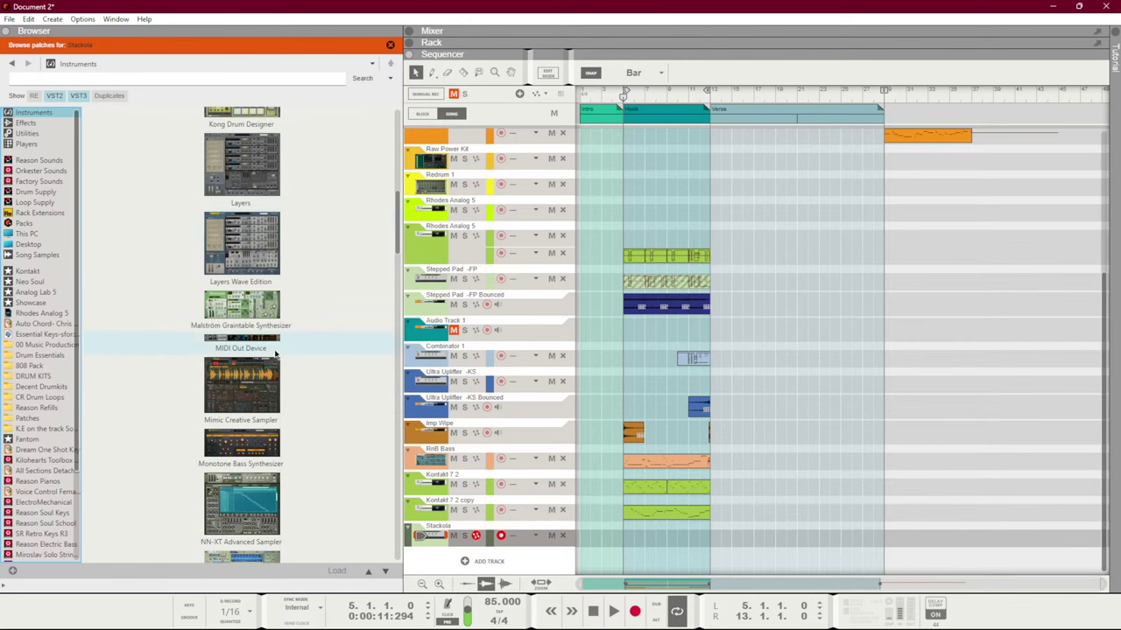
Examine the mallet patches in the Orkester Sounds bank
left_click(41, 161)
left_click(38, 172)
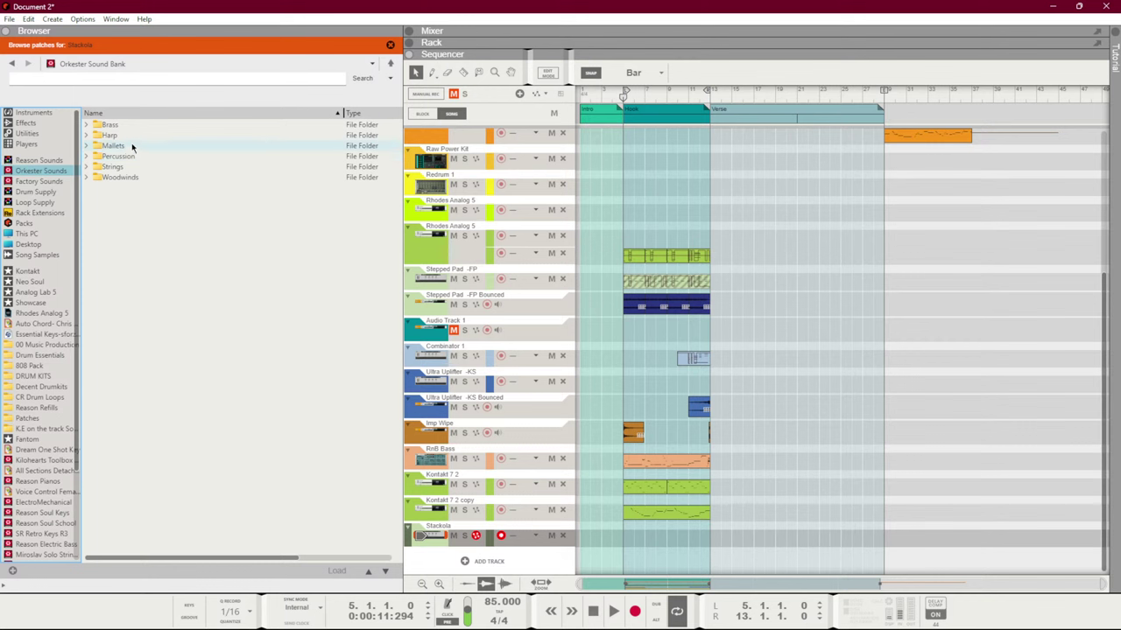
double_click(114, 147)
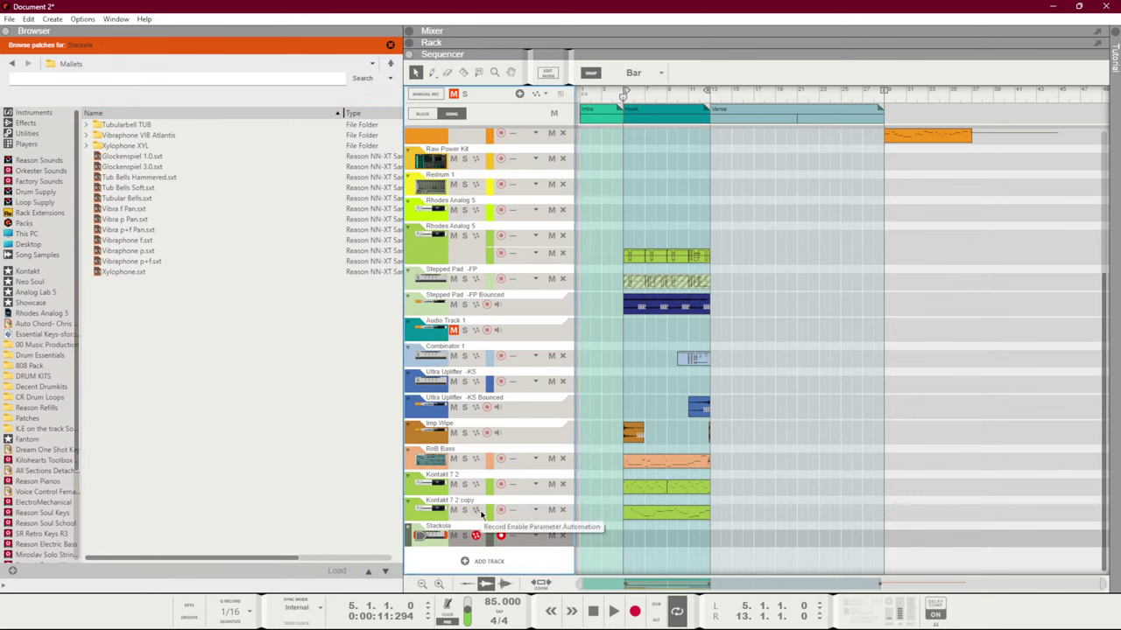
Return the browser to Stackola's Bells patches and record a two-bar phrase on the Stackola track from bar 11 to 13
left_click(391, 44)
left_click(491, 537)
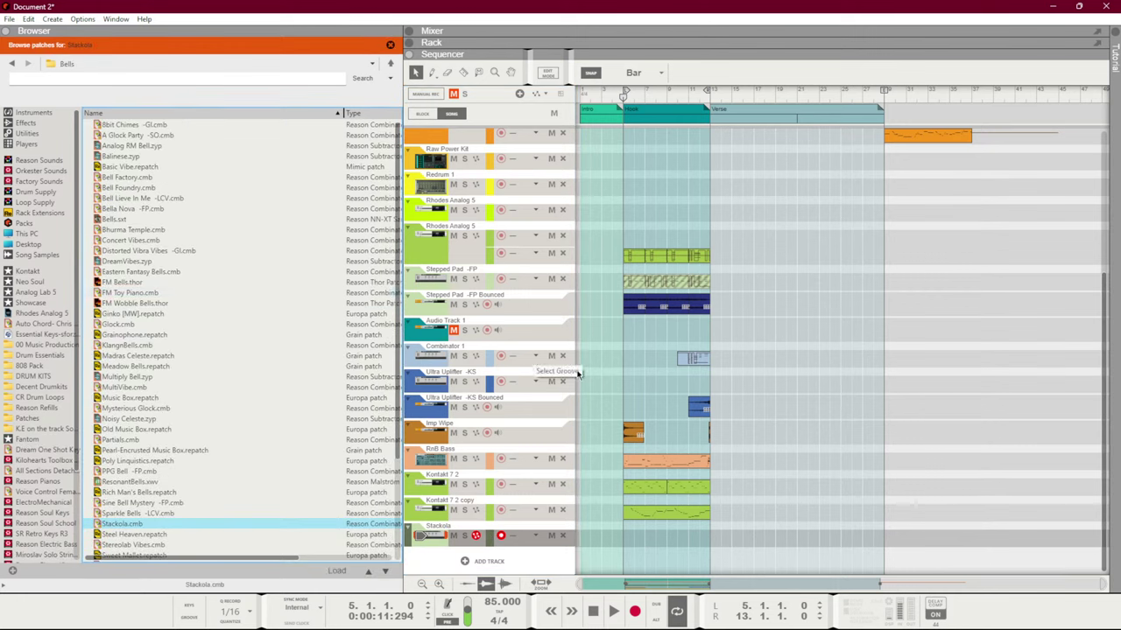
left_click(688, 98)
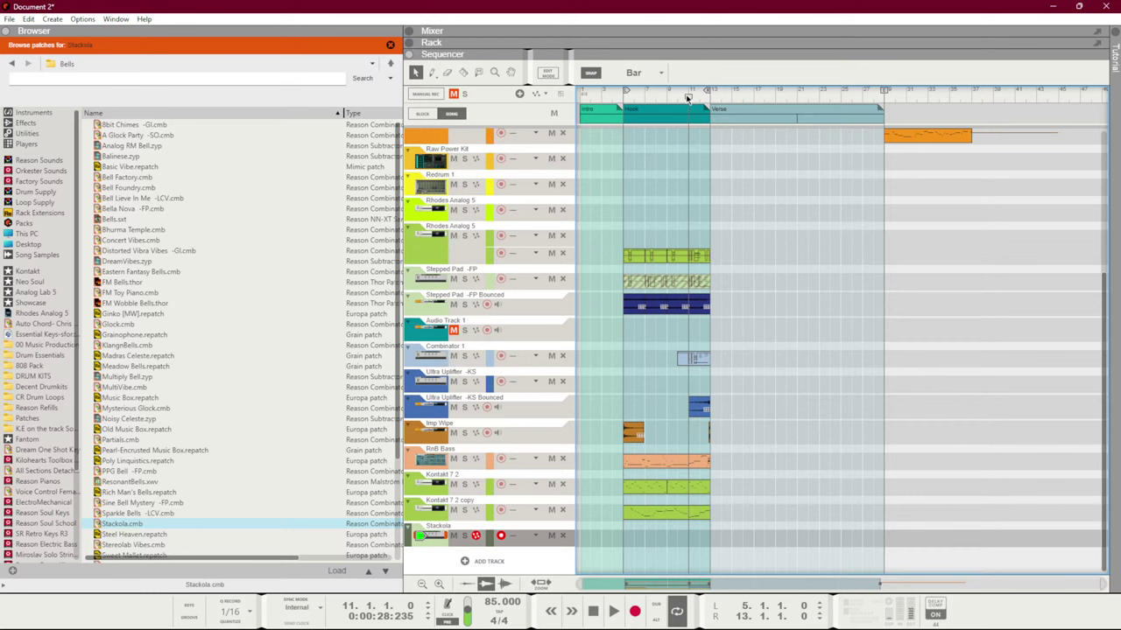
key("ctrl+Return")
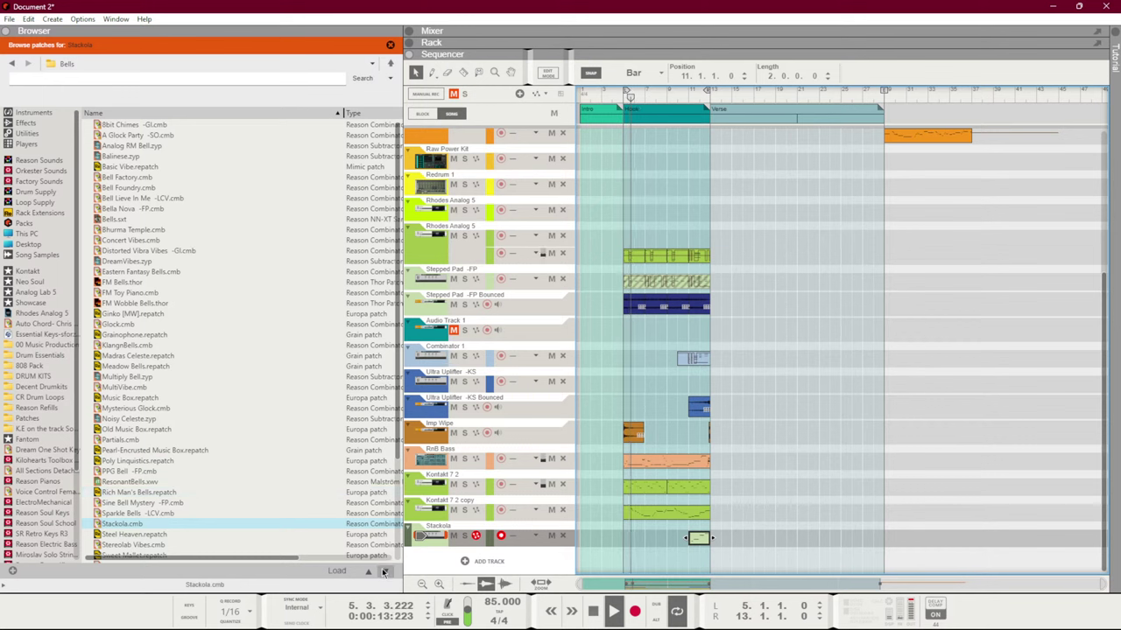
Step the track's patch through Steel Heaven and Stereolab Vibes to Sweet Mallet, auditioning each with the recorded phrase, and deselect the clip
left_click(385, 571)
left_click(687, 105)
key("space")
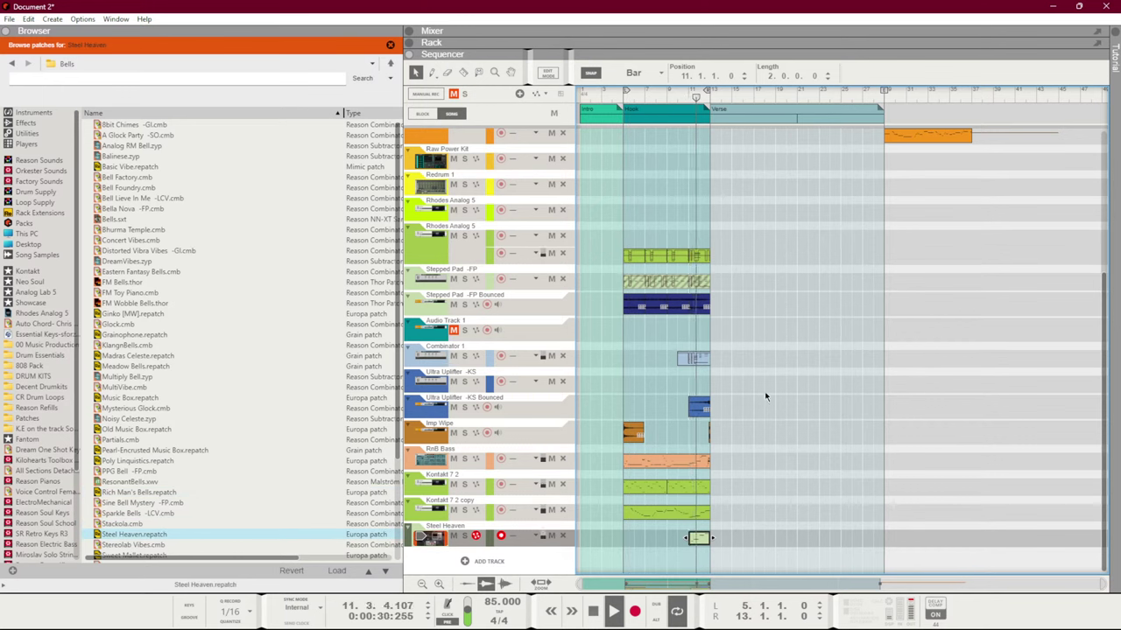
left_click(385, 572)
key("space")
key("space")
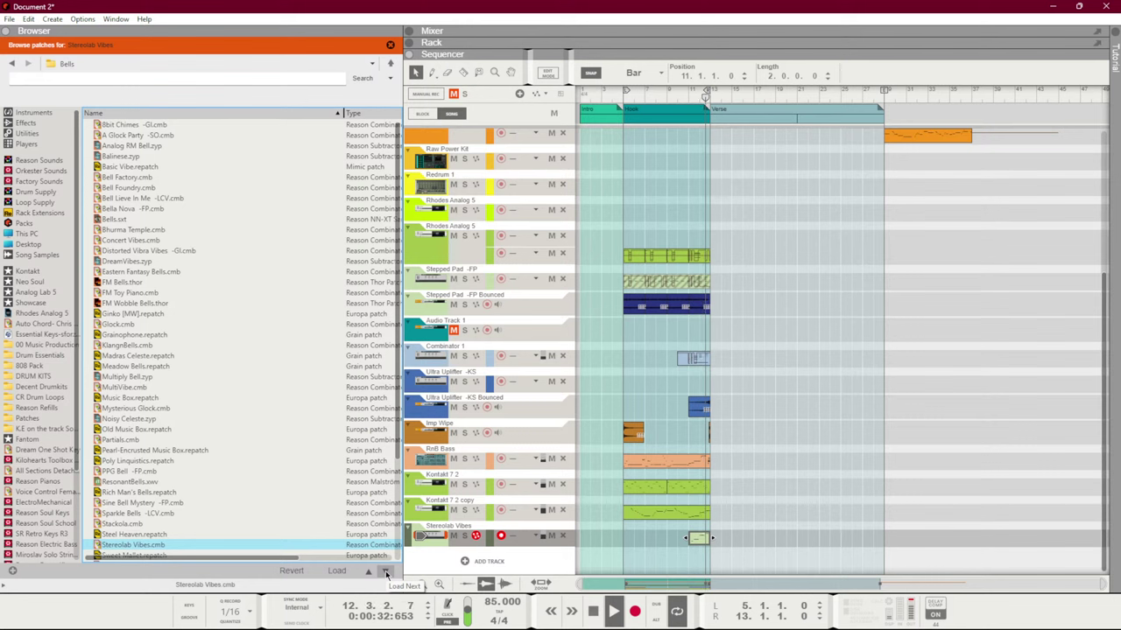
left_click(385, 572)
key("space")
key("space")
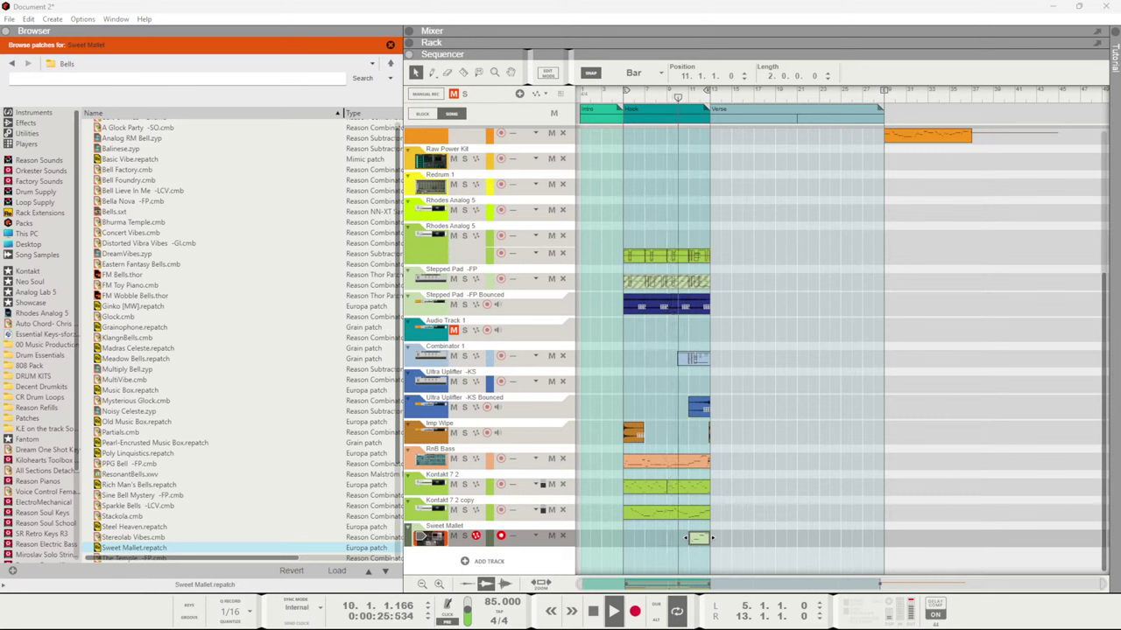
left_click(829, 285)
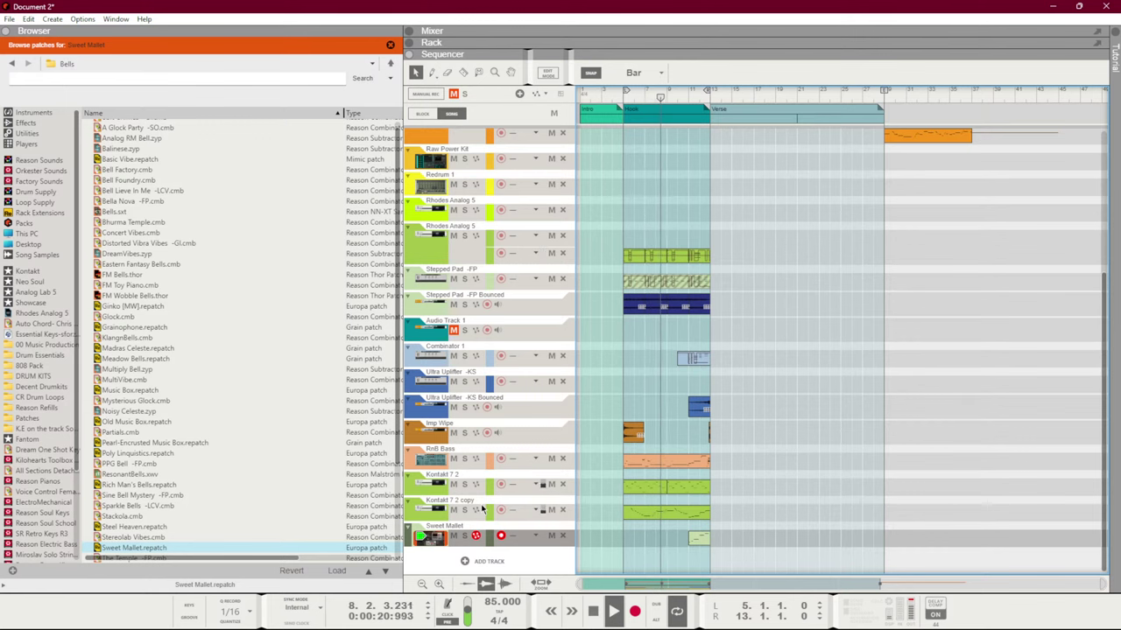
Check the hook's tracks during playback and arm the Raw Power Kit track for recording
scroll(652, 316, "up", 3)
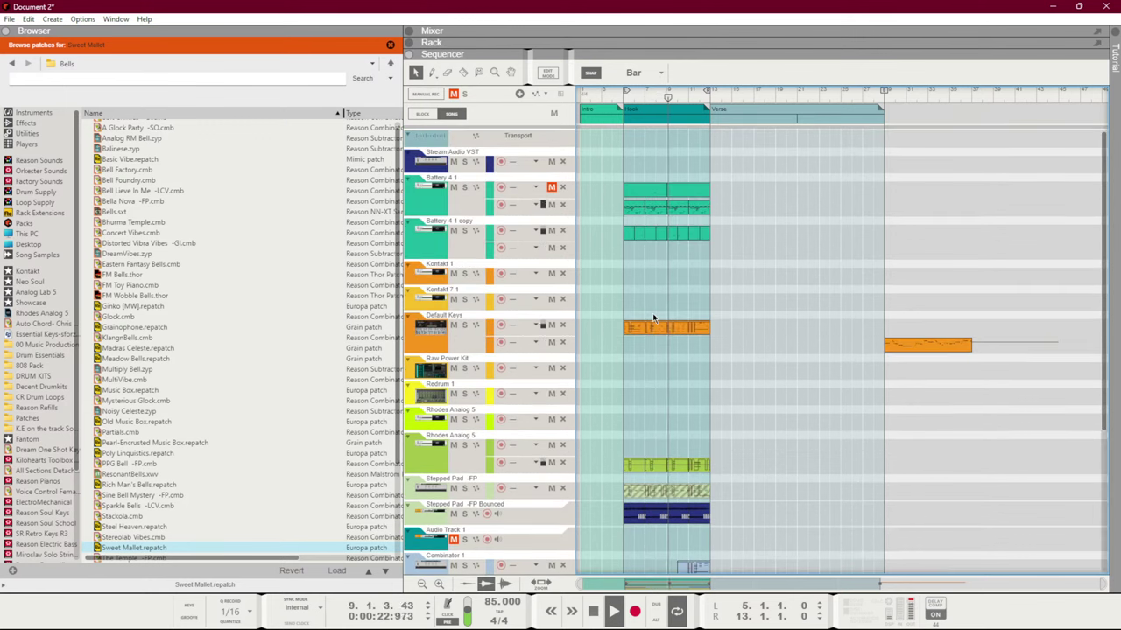
scroll(652, 314, "down", 3)
scroll(655, 315, "up", 3)
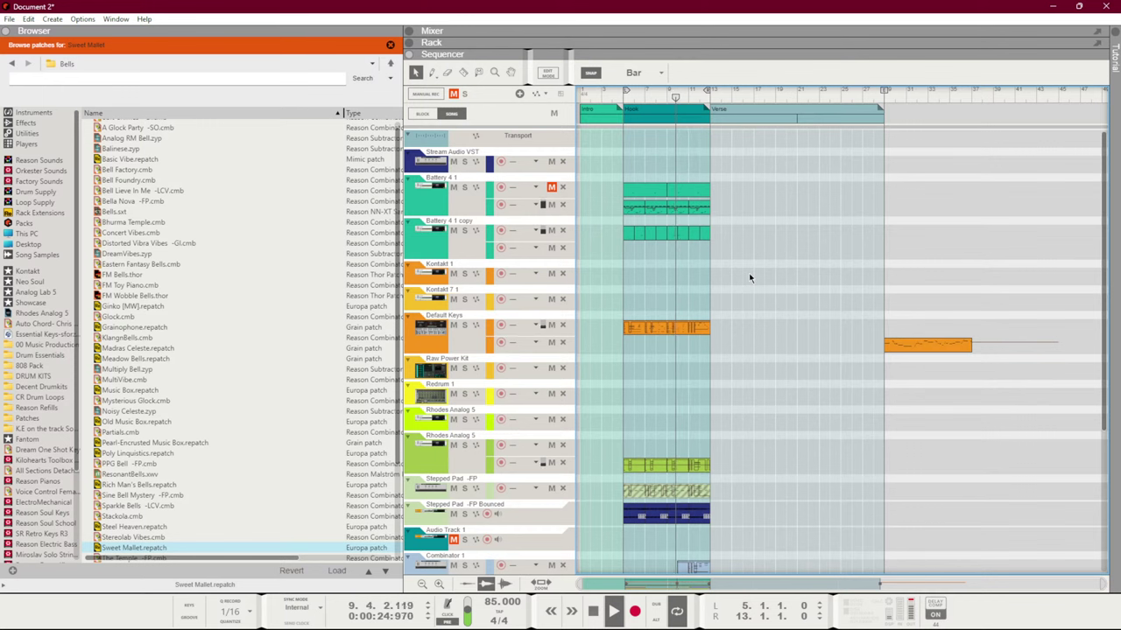
scroll(620, 385, "down", 5)
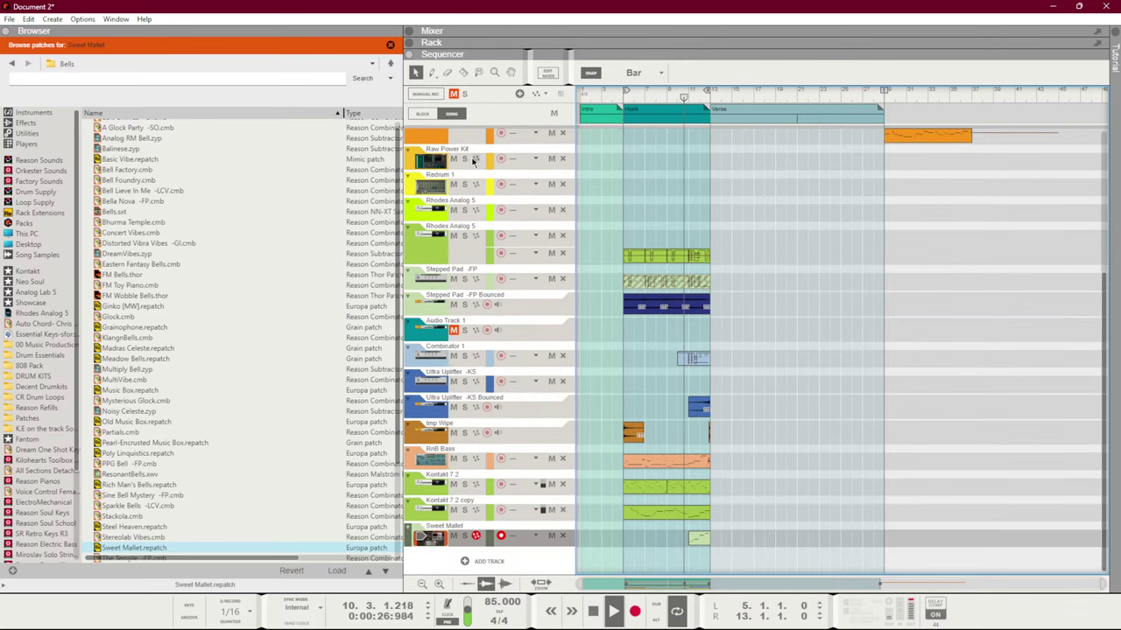
left_click(500, 160)
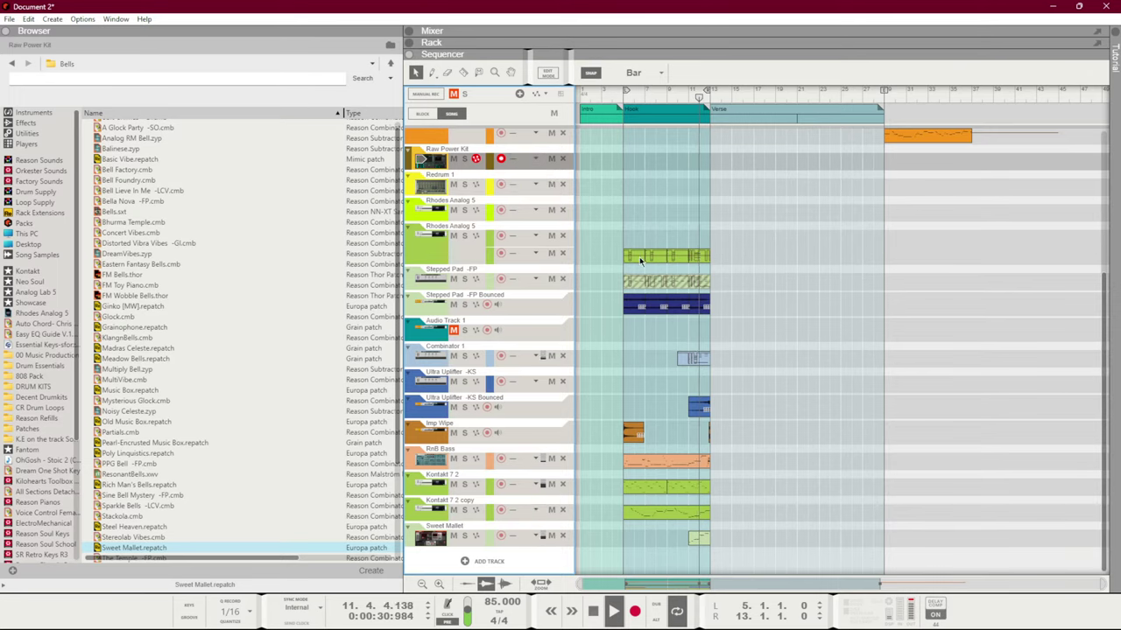
Stop playback and delete the Default Keys clip that starts at bar 29
scroll(735, 271, "up", 5)
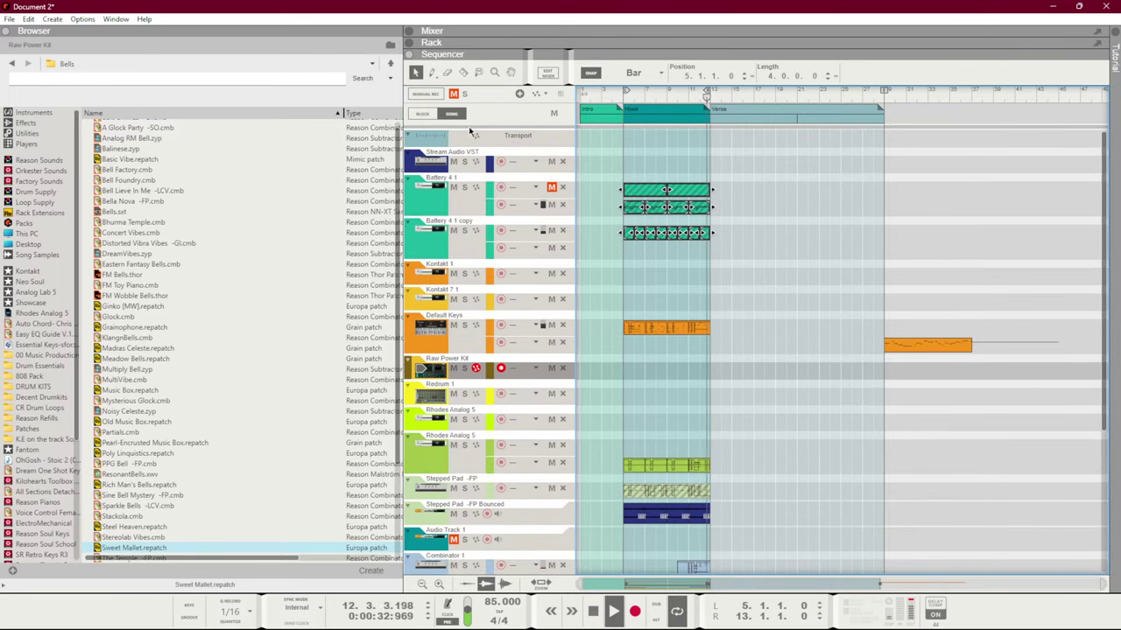
scroll(834, 407, "down", 5)
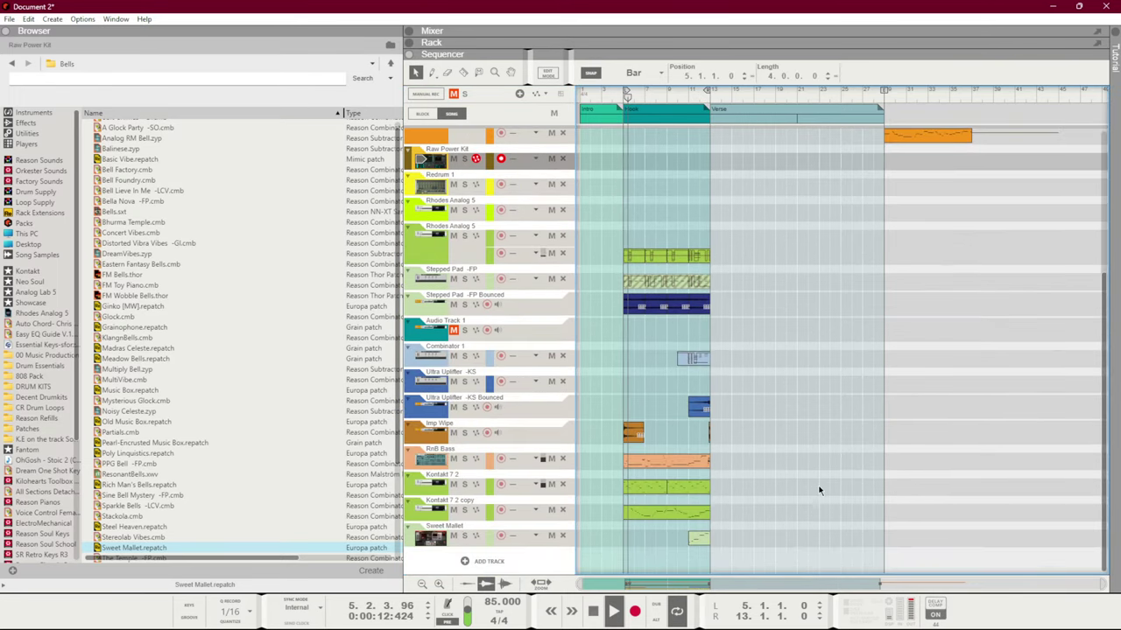
left_click(773, 388)
scroll(768, 388, "up", 5)
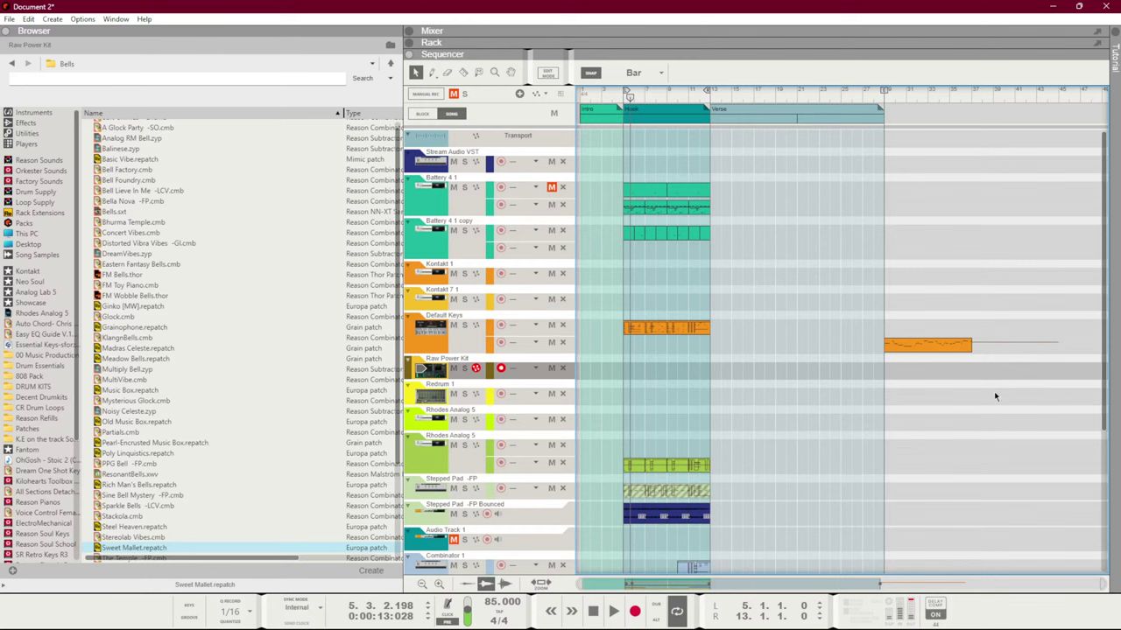
left_click_drag(981, 432, 888, 336)
key("Delete")
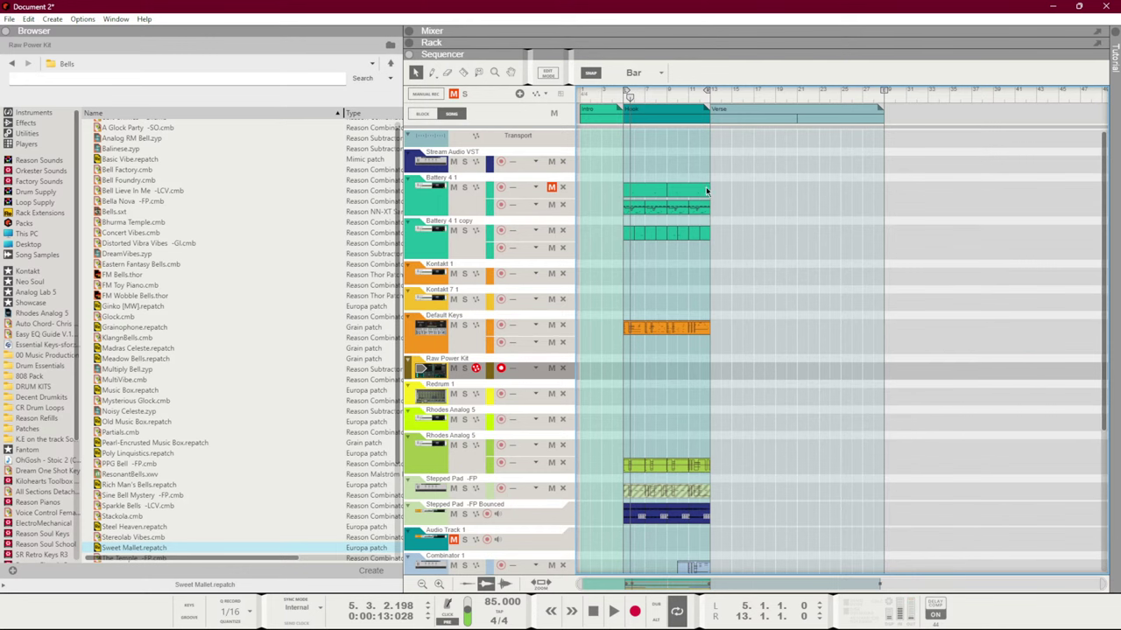
Duplicate all the hook clips from bars 5 to 13 so the copies start at bar 13
key("r")
left_click_drag(621, 186, 744, 564)
scroll(718, 503, "down", 4)
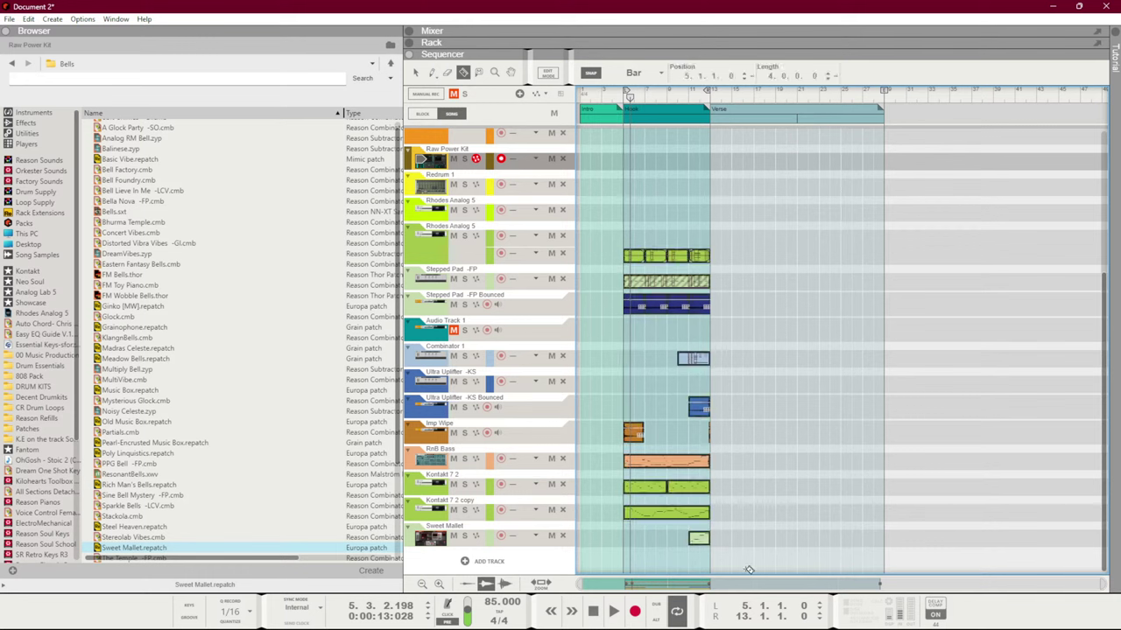
key("ctrl+d")
key("ctrl+d")
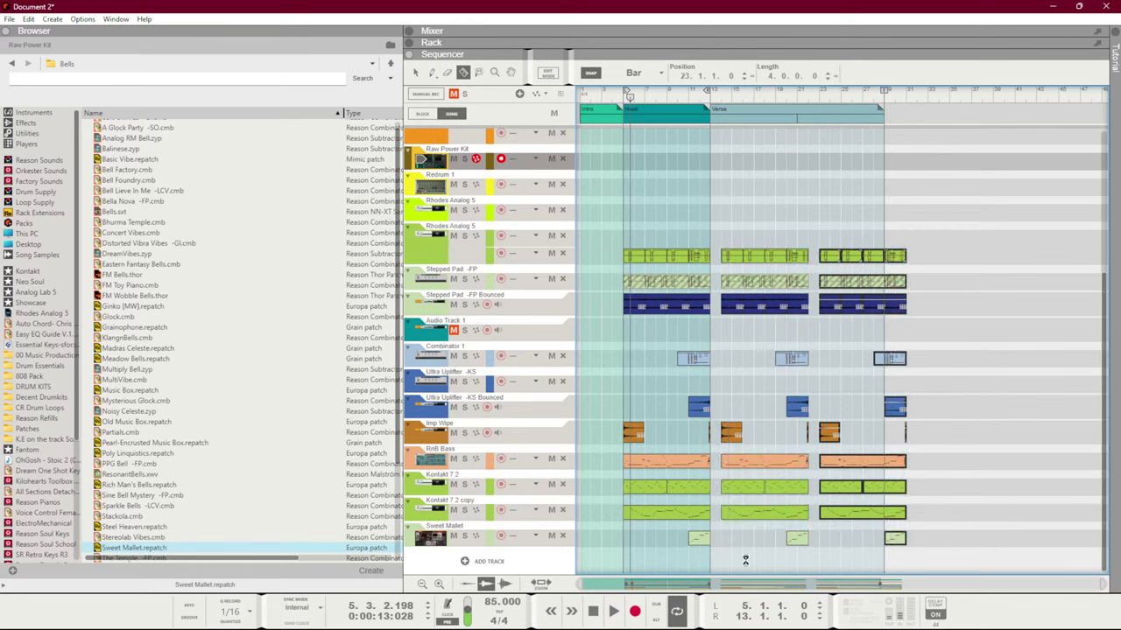
key("ctrl+z")
key("Left")
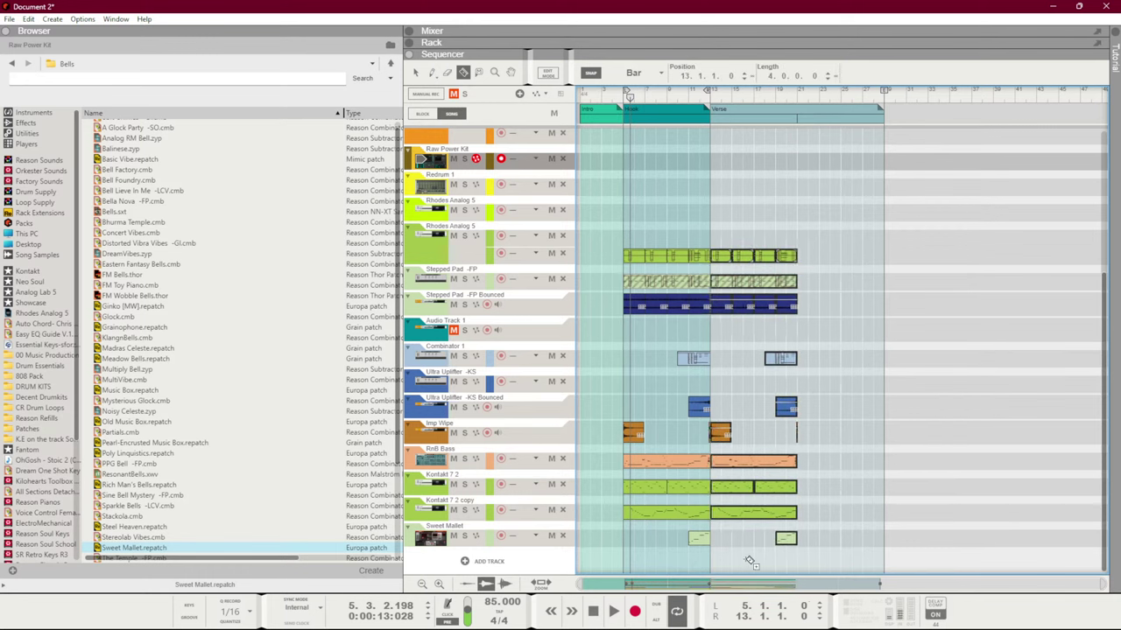
Duplicate the copied clips again so the second set starts at bar 21, and deselect them
key("ctrl+d")
key("Left")
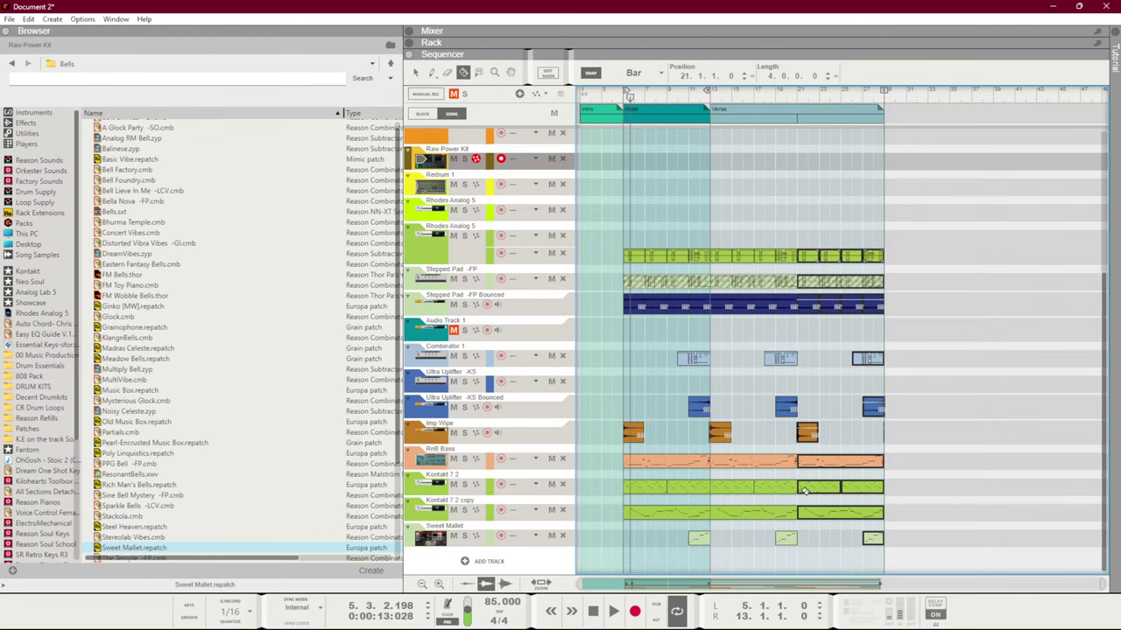
key("q")
left_click(935, 410)
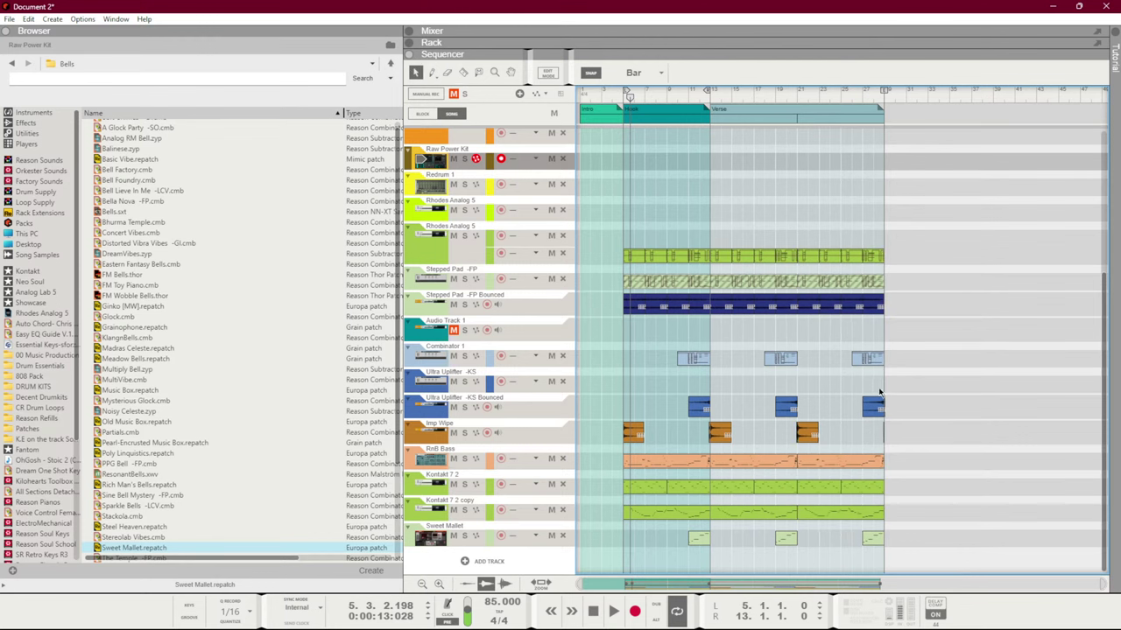
Delete the Kontakt 7 2 copy clips after bar 13 and set the loop end to bar 29
scroll(880, 393, "up", 2)
scroll(744, 382, "down", 2)
left_click_drag(912, 526, 746, 501)
key("Delete")
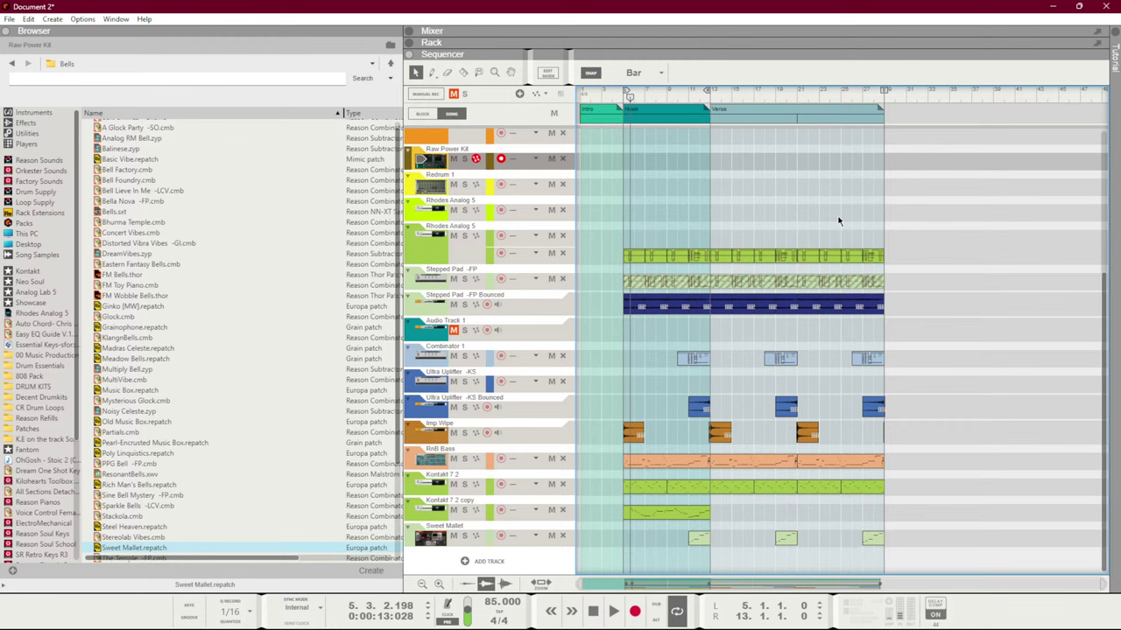
left_click(885, 98, "alt")
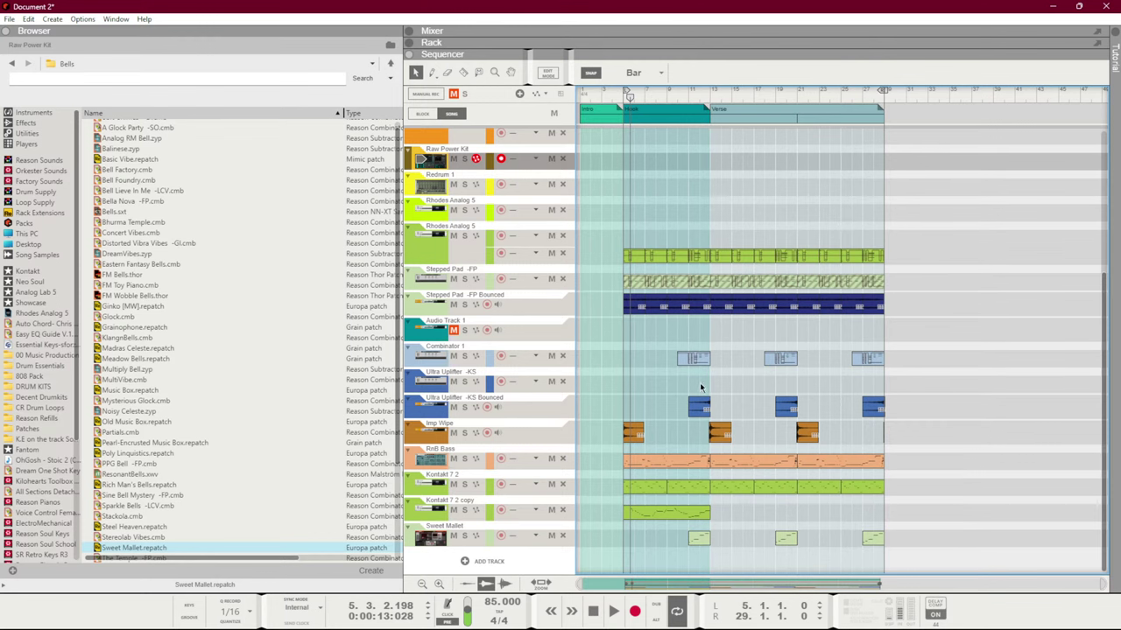
Delete the Default Keys clips between bars 13 and 29
scroll(717, 373, "up", 3)
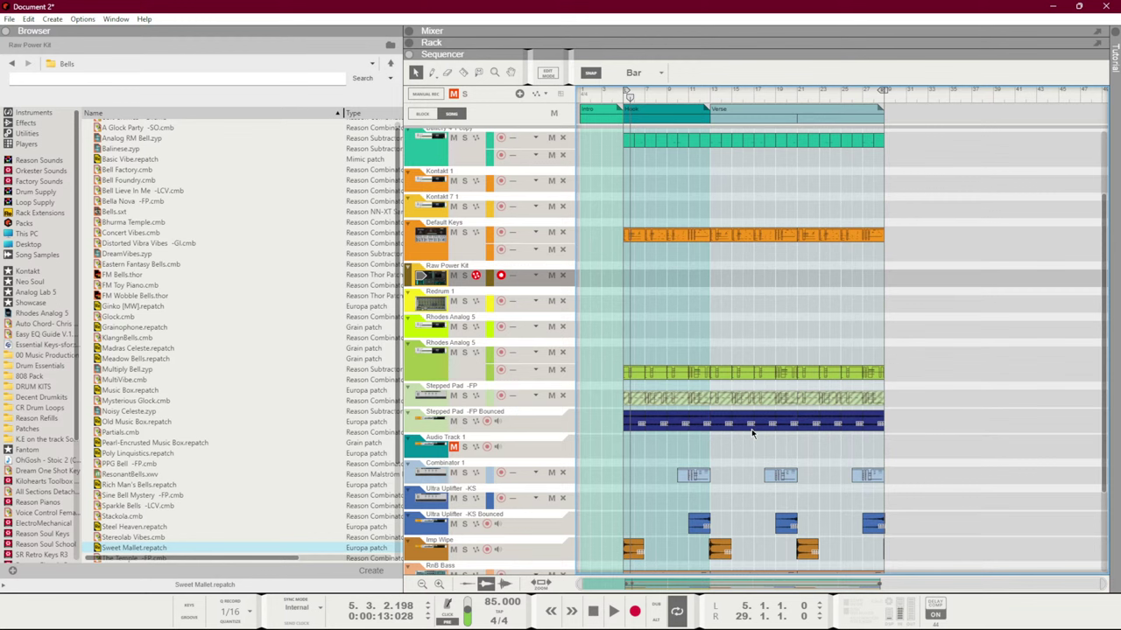
left_click_drag(921, 383, 704, 345)
scroll(724, 364, "up", 2)
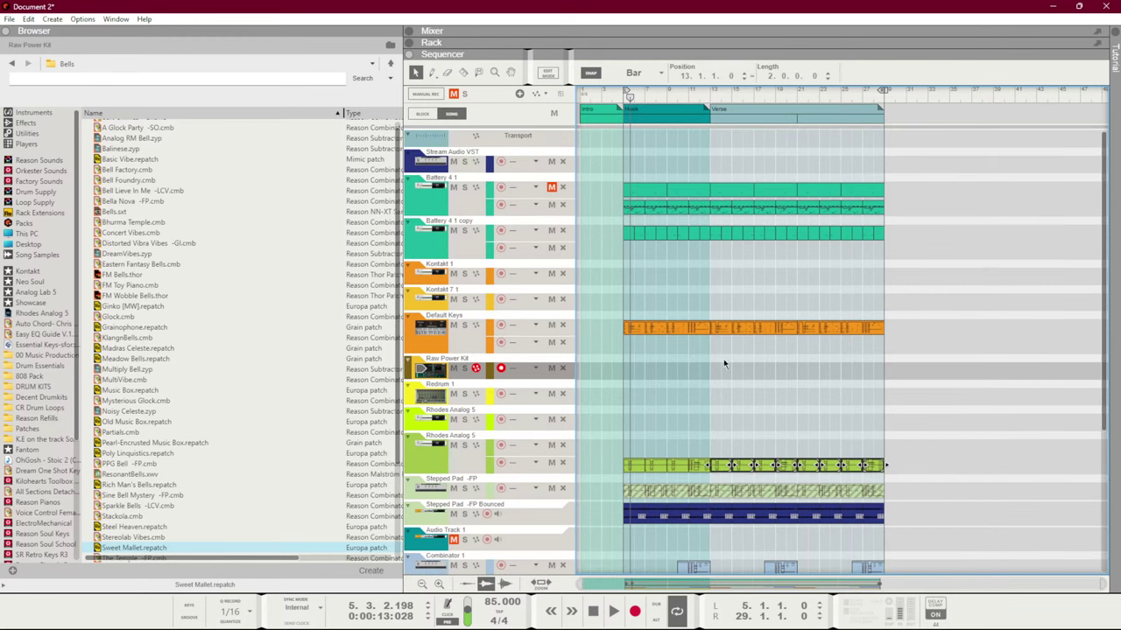
left_click_drag(939, 356, 716, 292)
key("Delete")
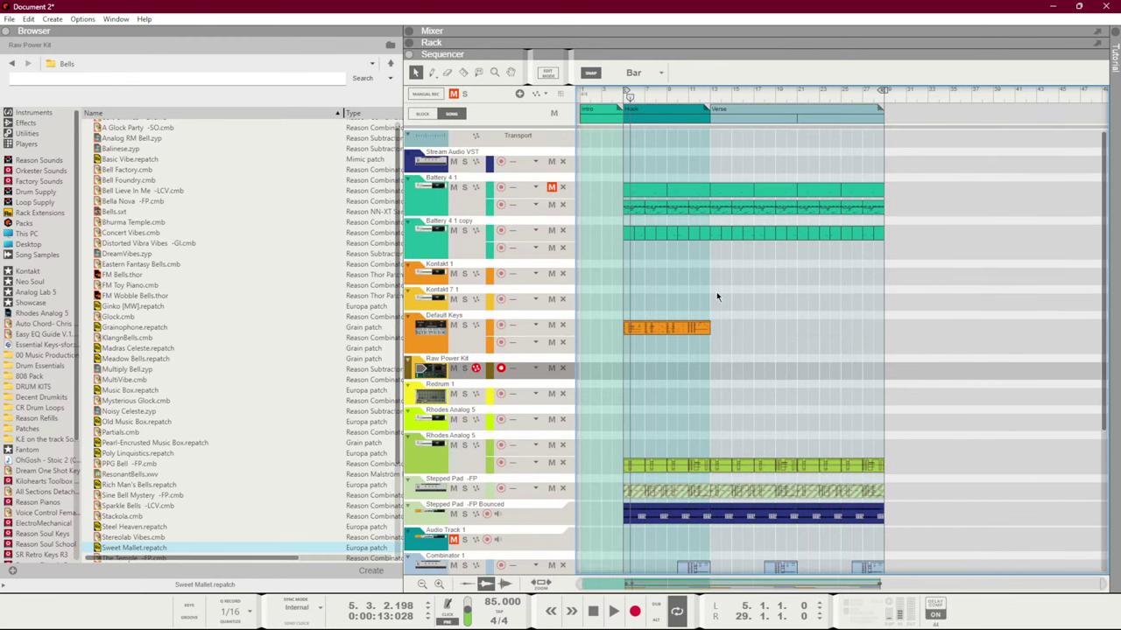
Play the arrangement from bar 13 to review the verse
scroll(701, 186, "down", 4)
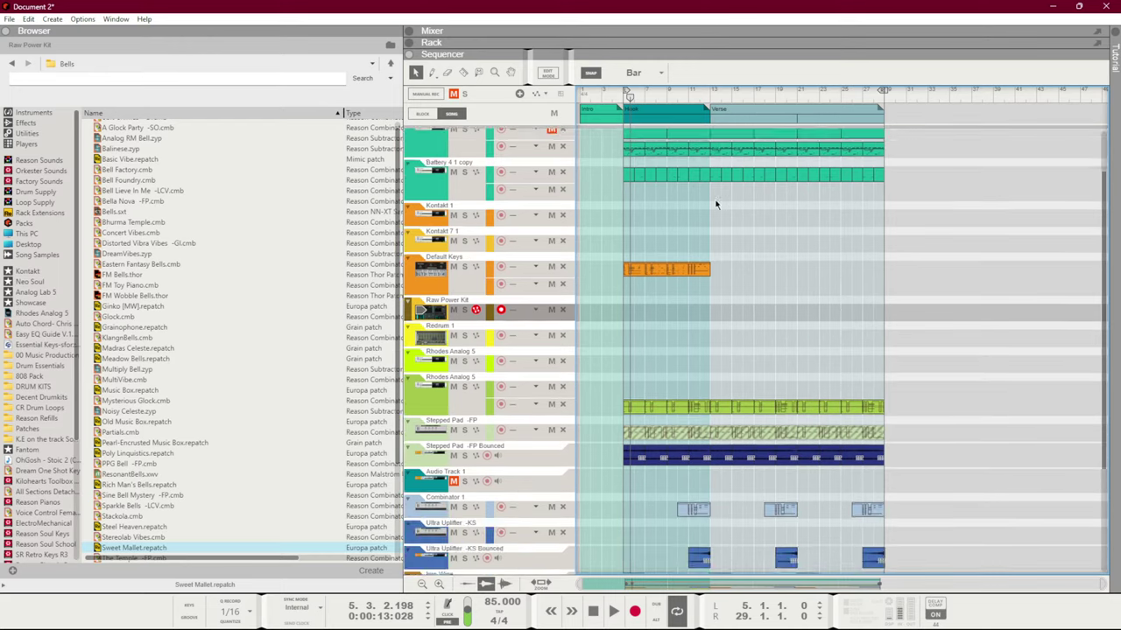
scroll(716, 300, "down", 1)
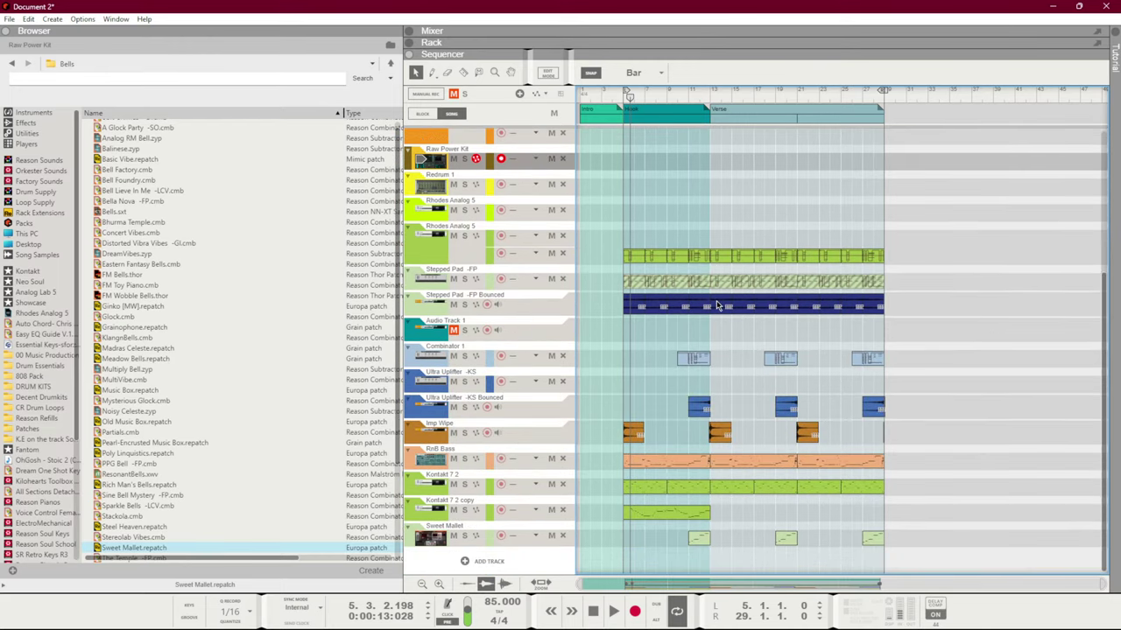
left_click(711, 99)
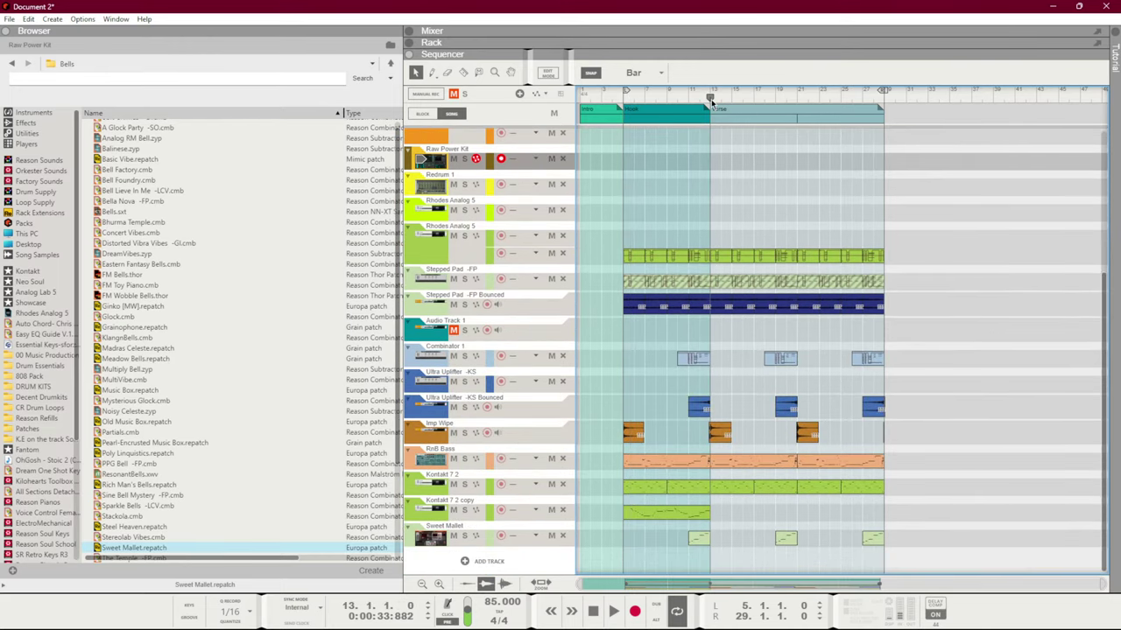
key("space")
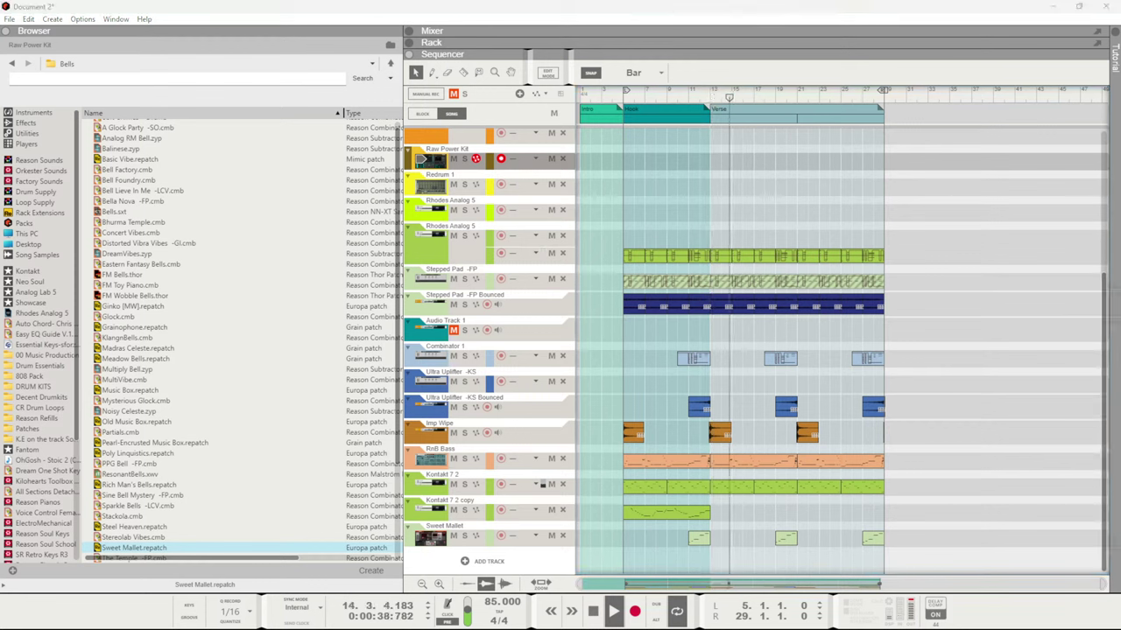
left_click(901, 337)
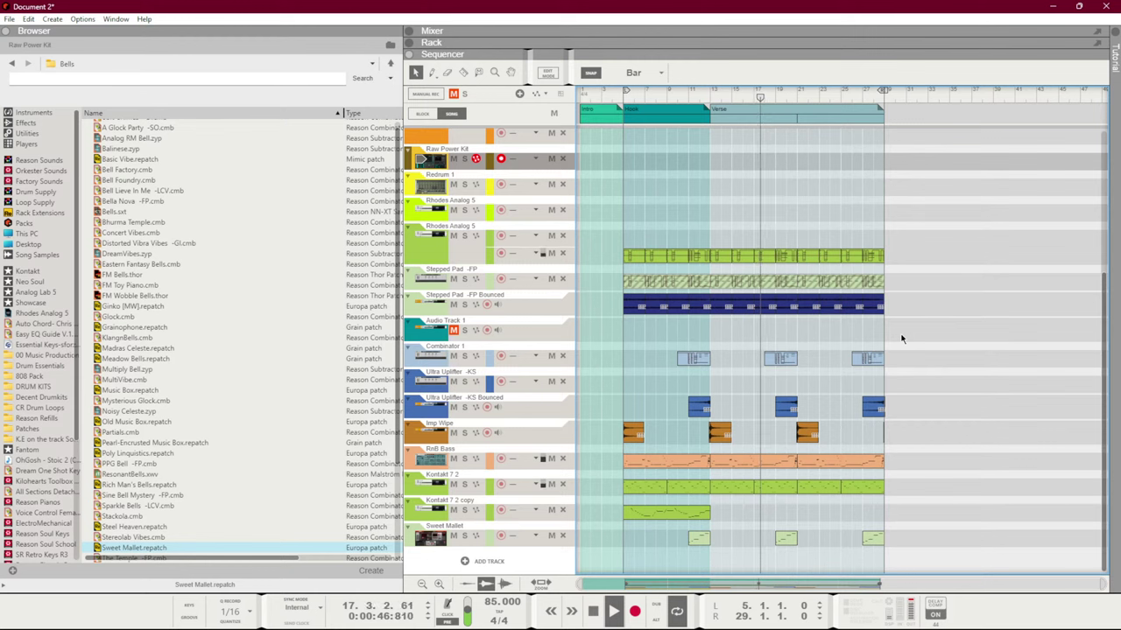
Shorten the Battery 4 1 and Battery 4 1 copy clips ending at bar 21 by half a bar to leave a drum break
scroll(888, 217, "up", 3)
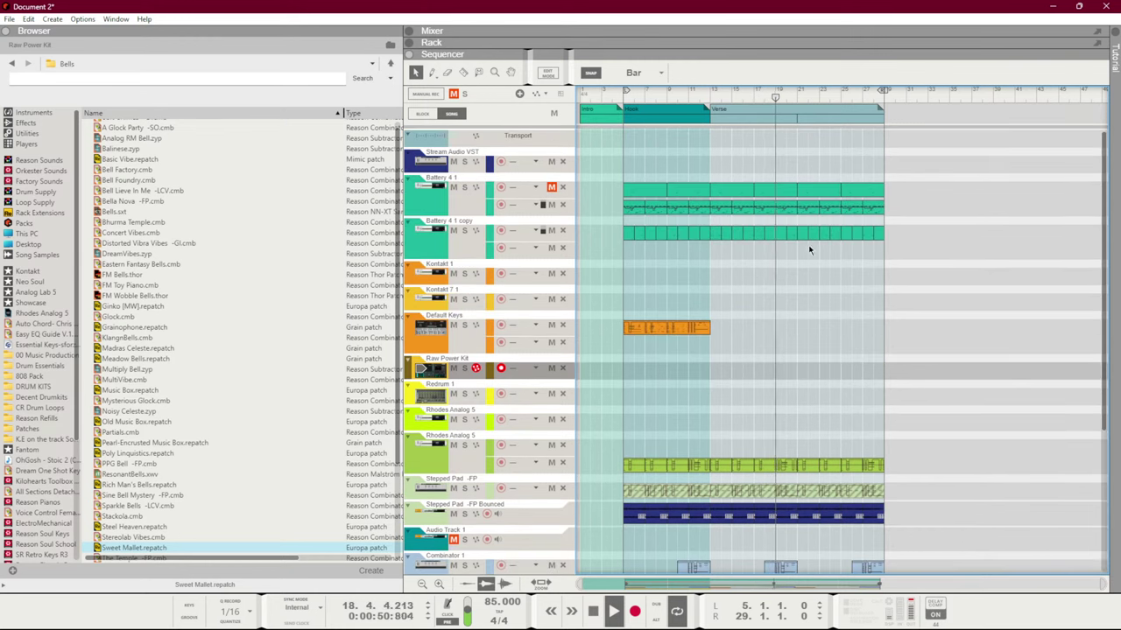
left_click_drag(794, 256, 795, 188)
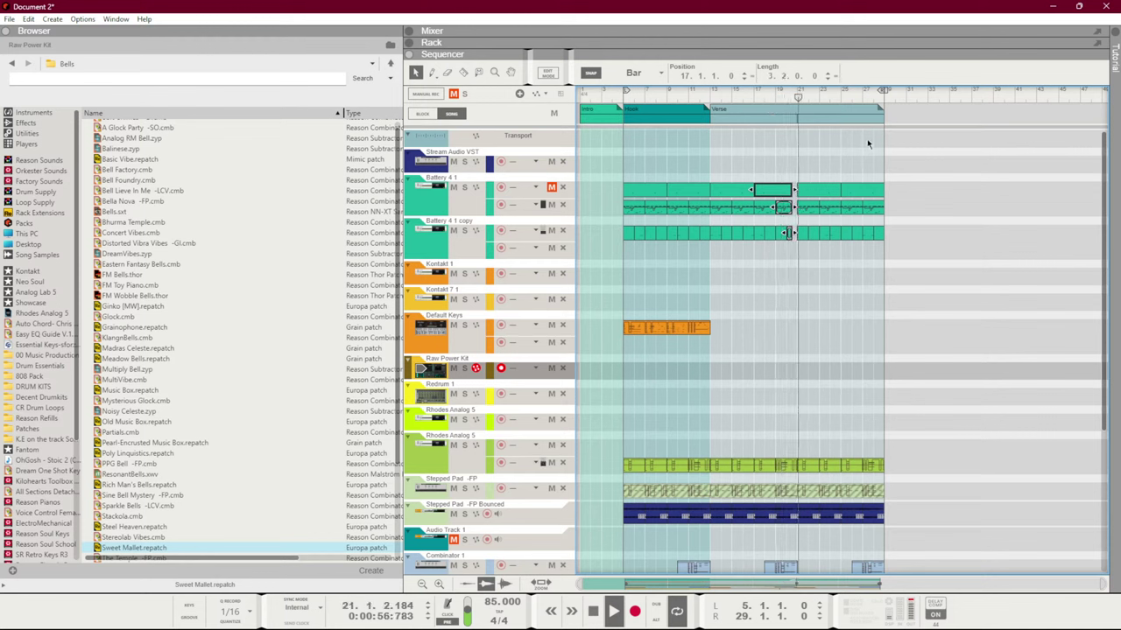
left_click(887, 110)
left_click(887, 110)
left_click(928, 184)
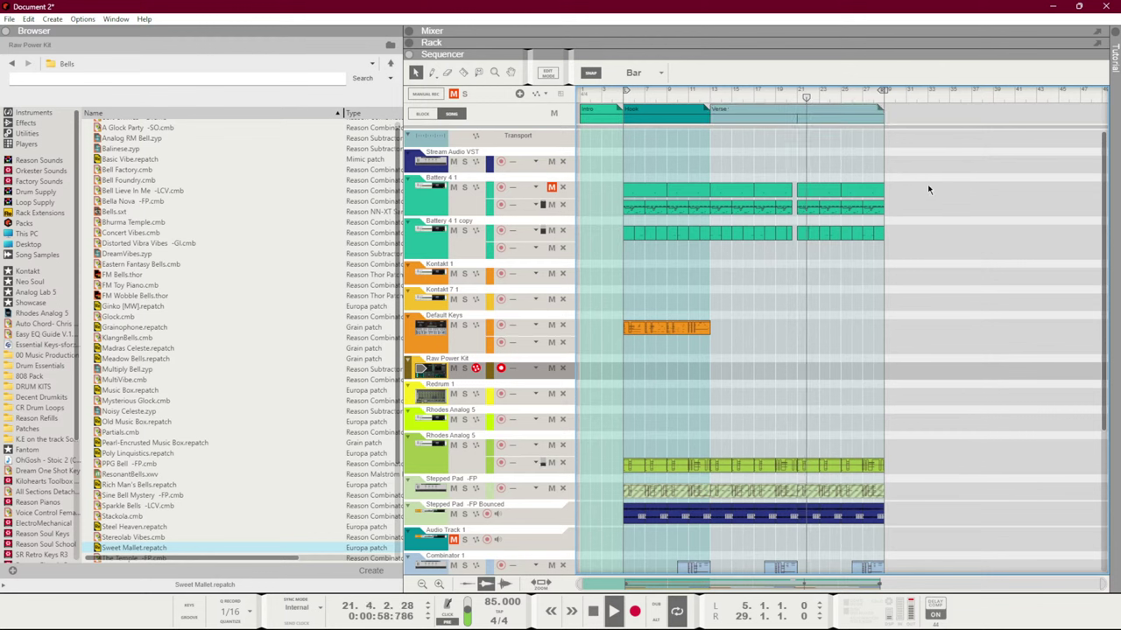
Stop playback, set the tempo to 90 BPM and return the song position to the loop start at bar 5
key("space")
key("KP_0")
key("KP_Add")
key("KP_Add")
key("KP_Add")
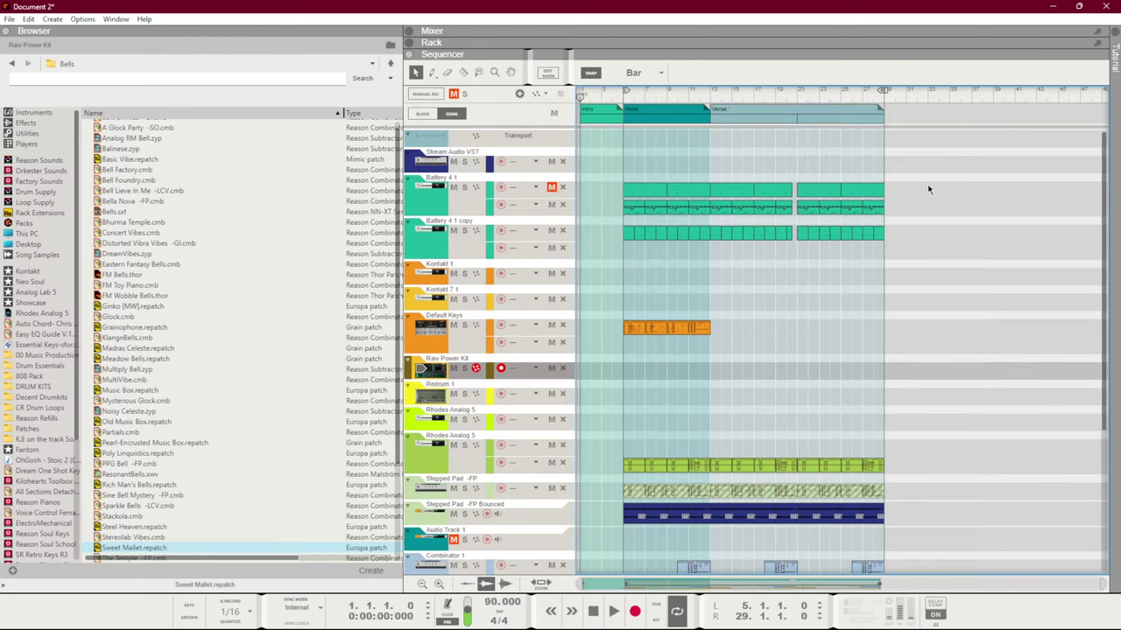
key("KP_1")
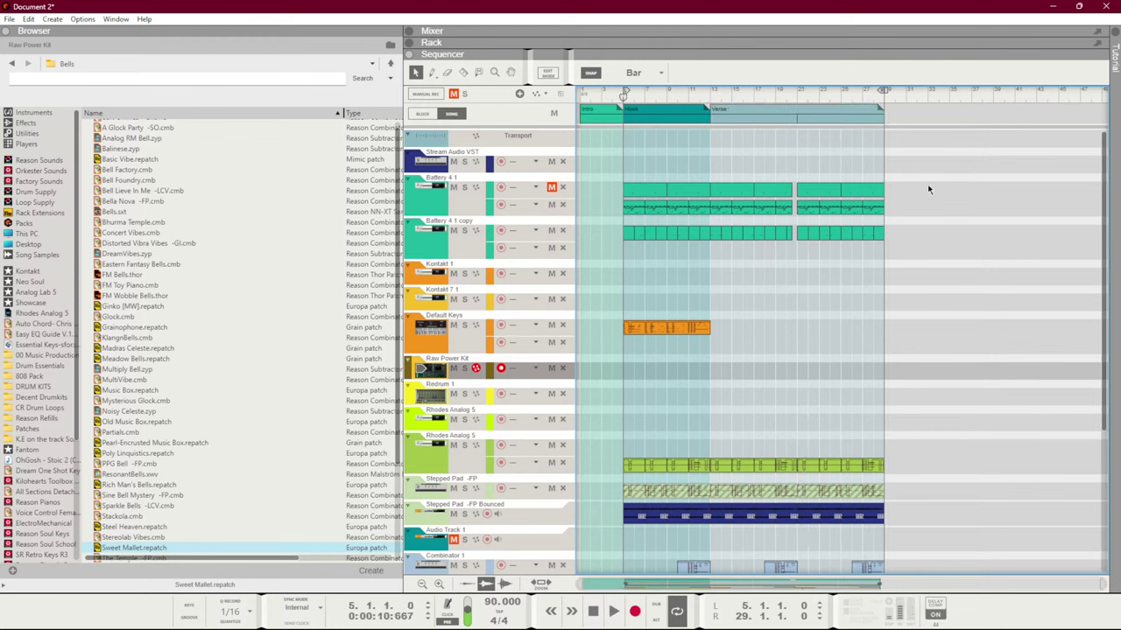
left_click(709, 94)
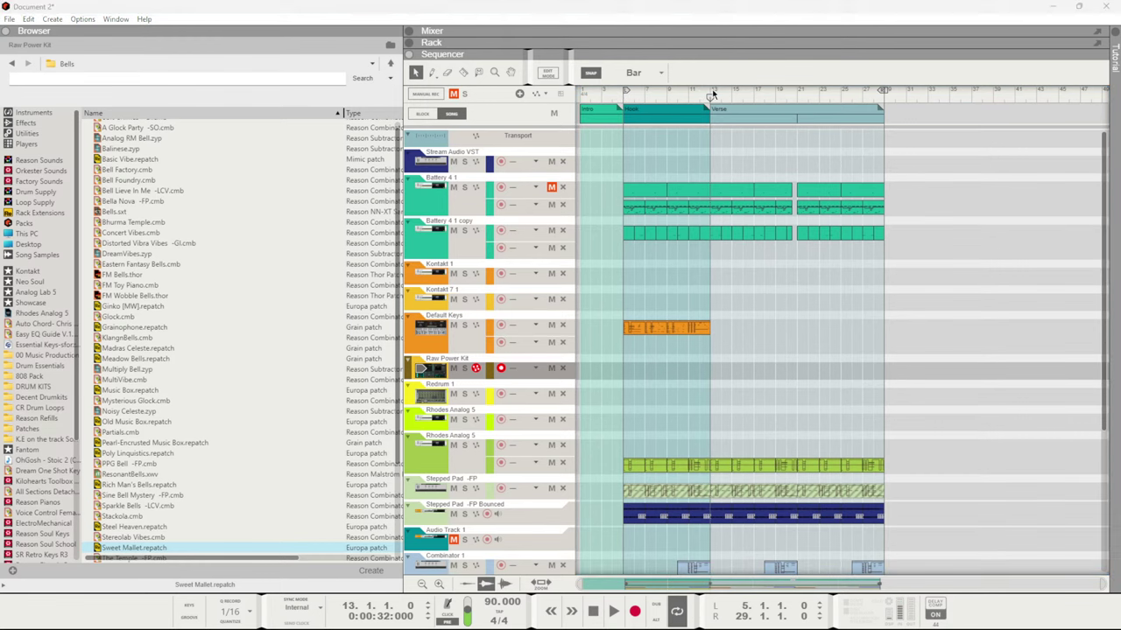
key("ctrl+s")
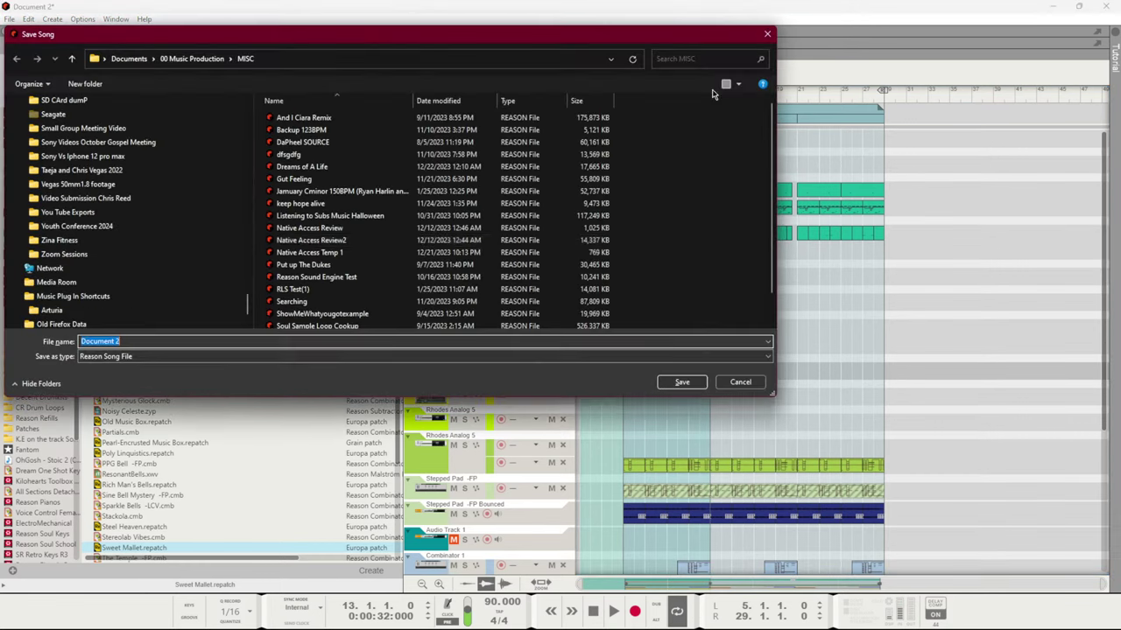
left_click(746, 382)
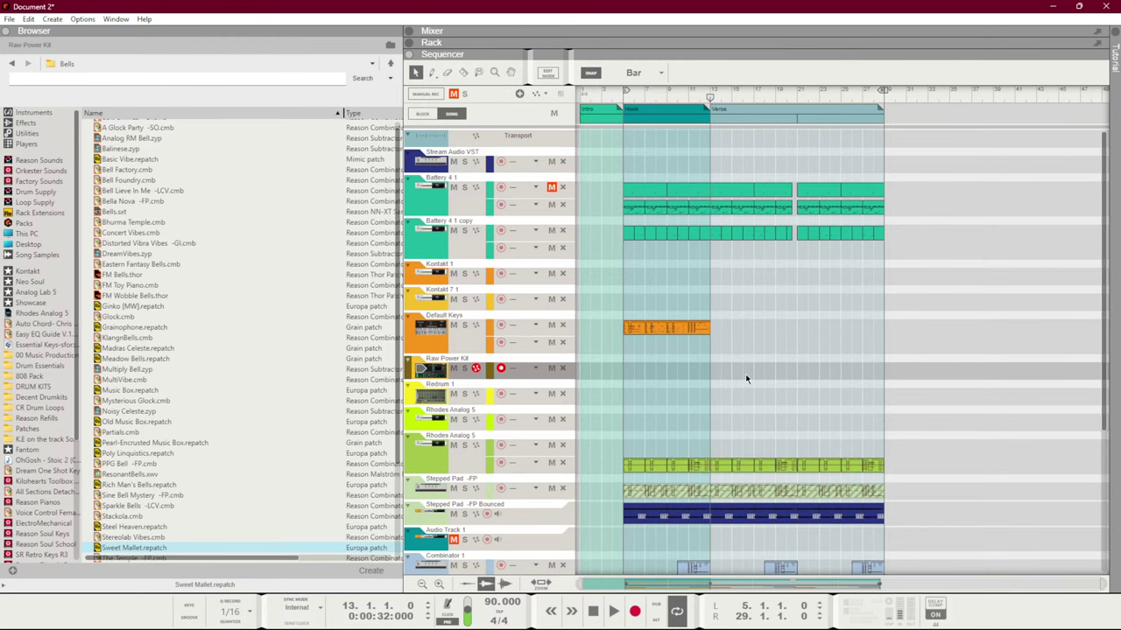
Examine the tracks' clips around bars 20 and 21 of the verse
left_click_drag(790, 93, 797, 92)
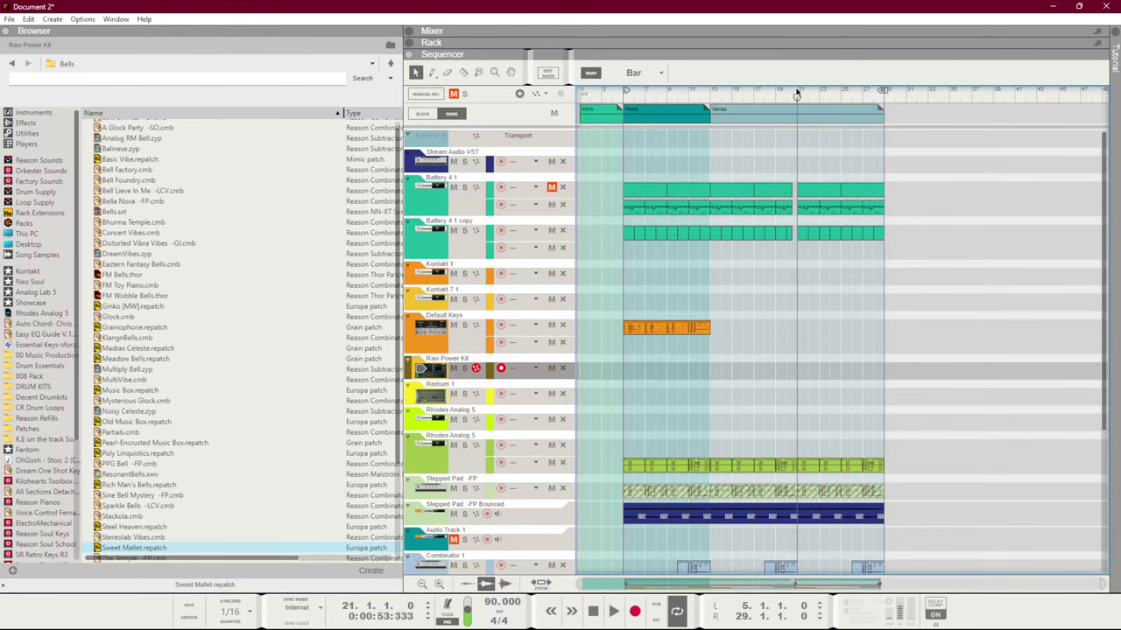
scroll(846, 315, "down", 3)
scroll(841, 320, "up", 3)
scroll(841, 324, "down", 3)
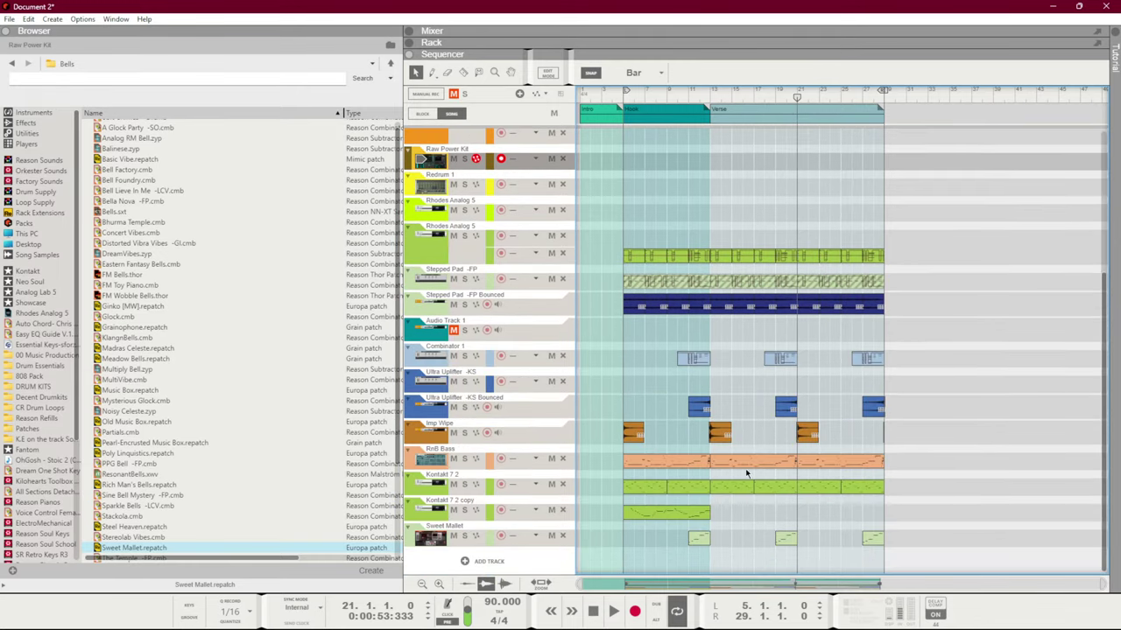
scroll(706, 372, "up", 3)
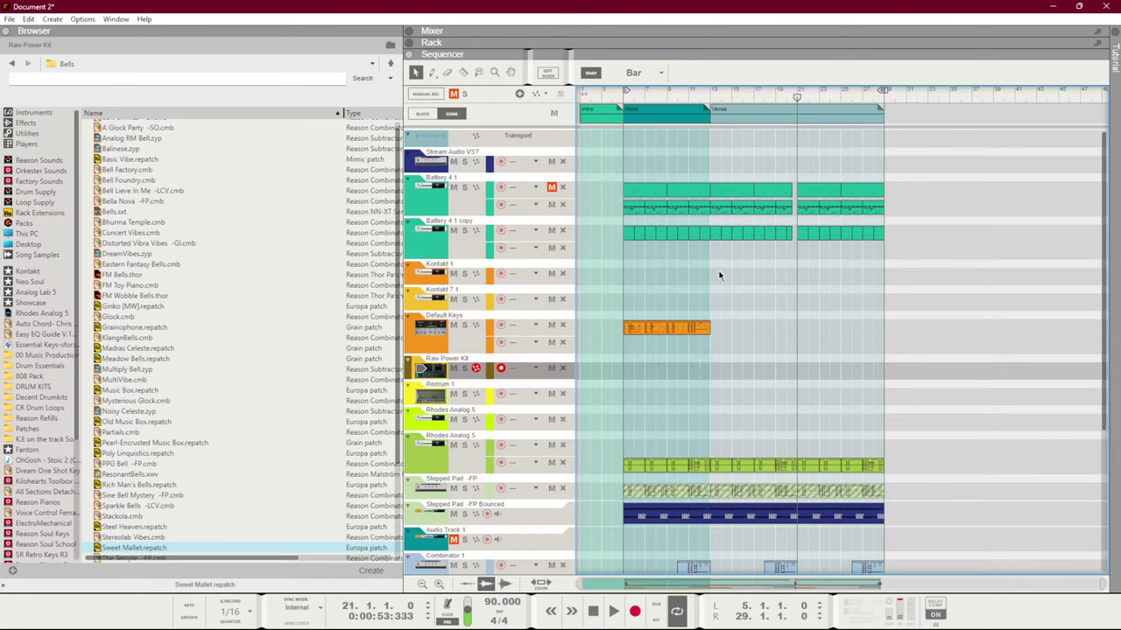
left_click(785, 94)
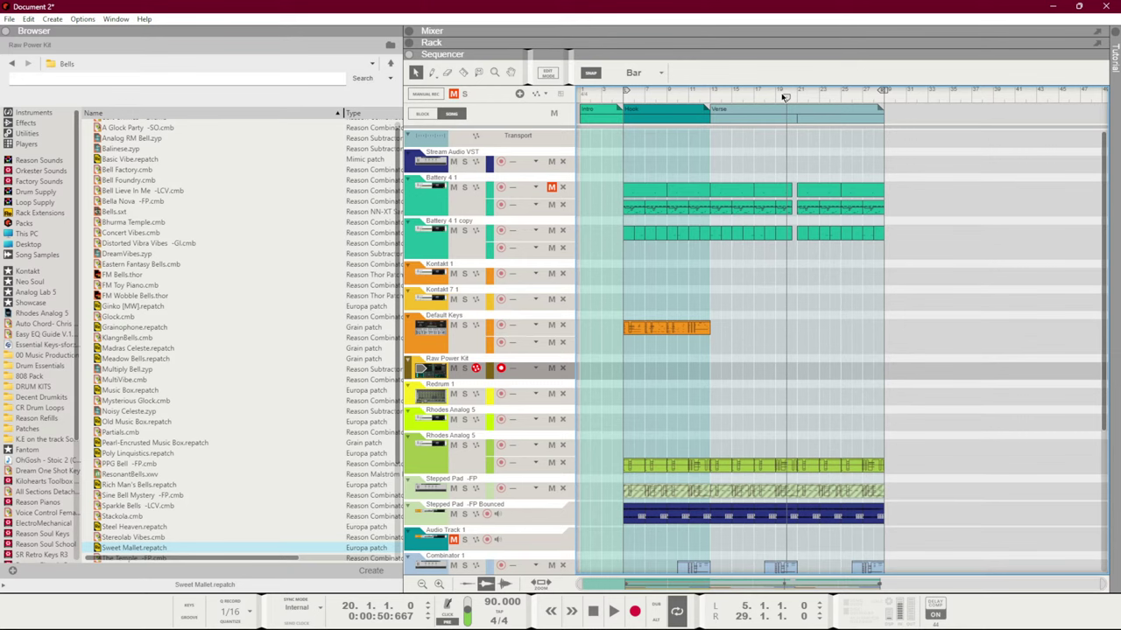
scroll(785, 249, "down", 3)
scroll(800, 252, "up", 3)
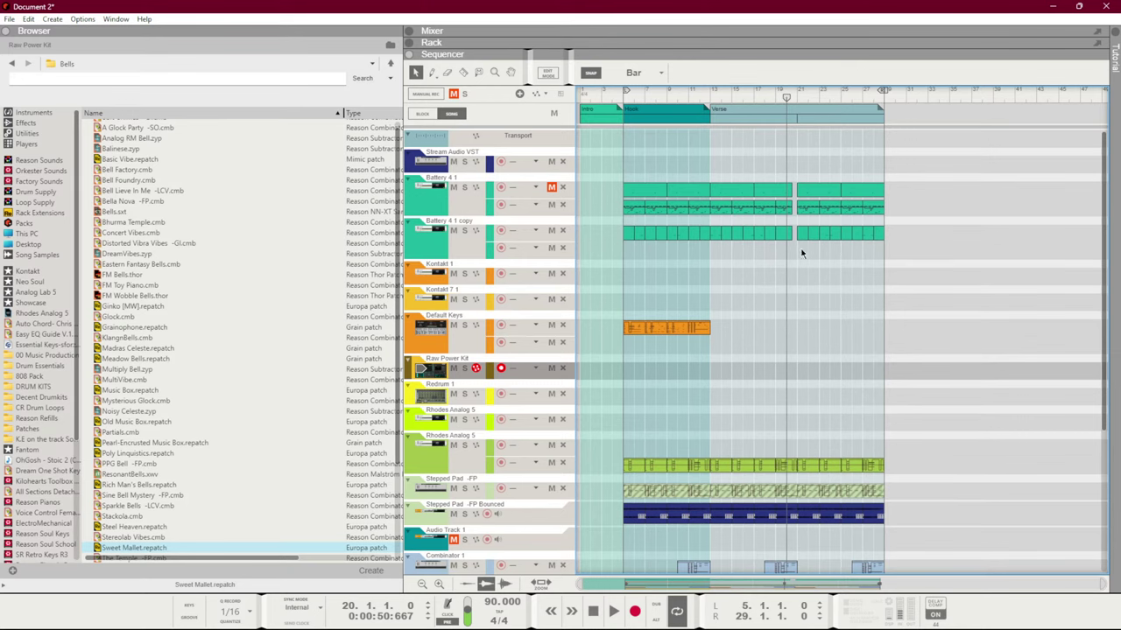
Shorten the Verse block to 8 bars ending at bar 21, duplicate it to bar 21 and label the copy Pre-Hook
left_click(883, 112)
left_click_drag(882, 112, 794, 134)
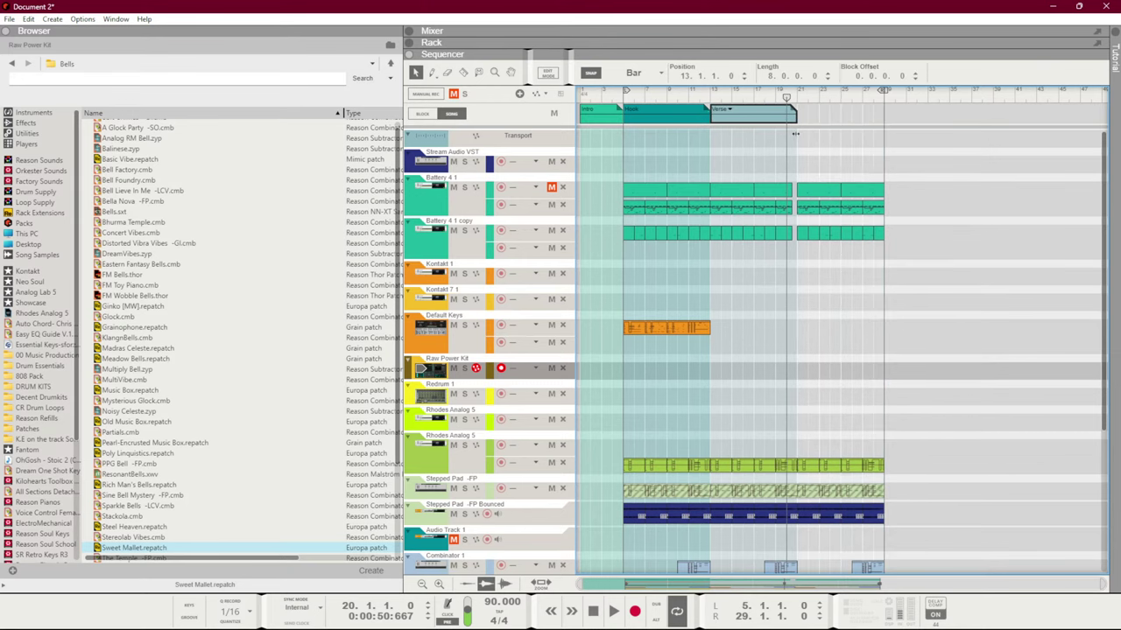
left_click_drag(723, 114, 806, 114)
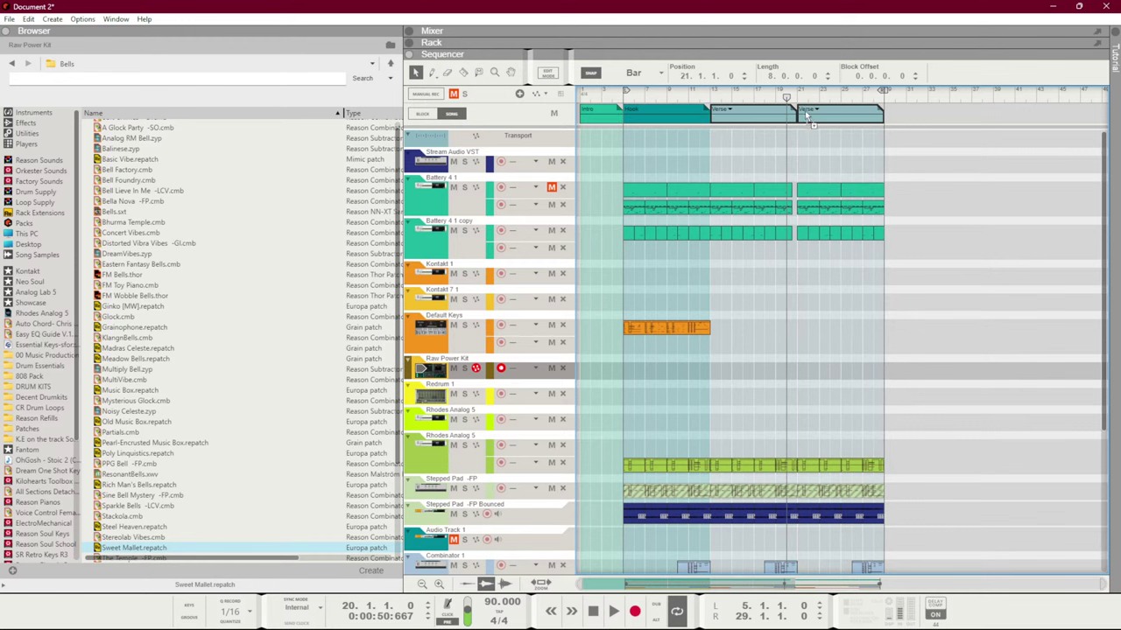
left_click(810, 110)
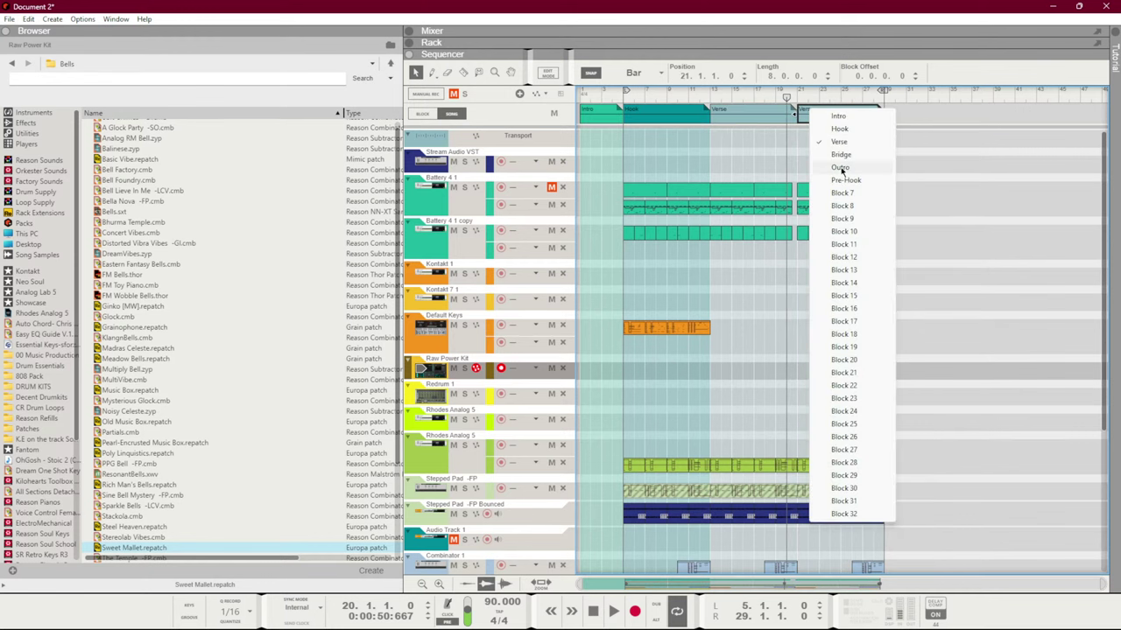
left_click(845, 179)
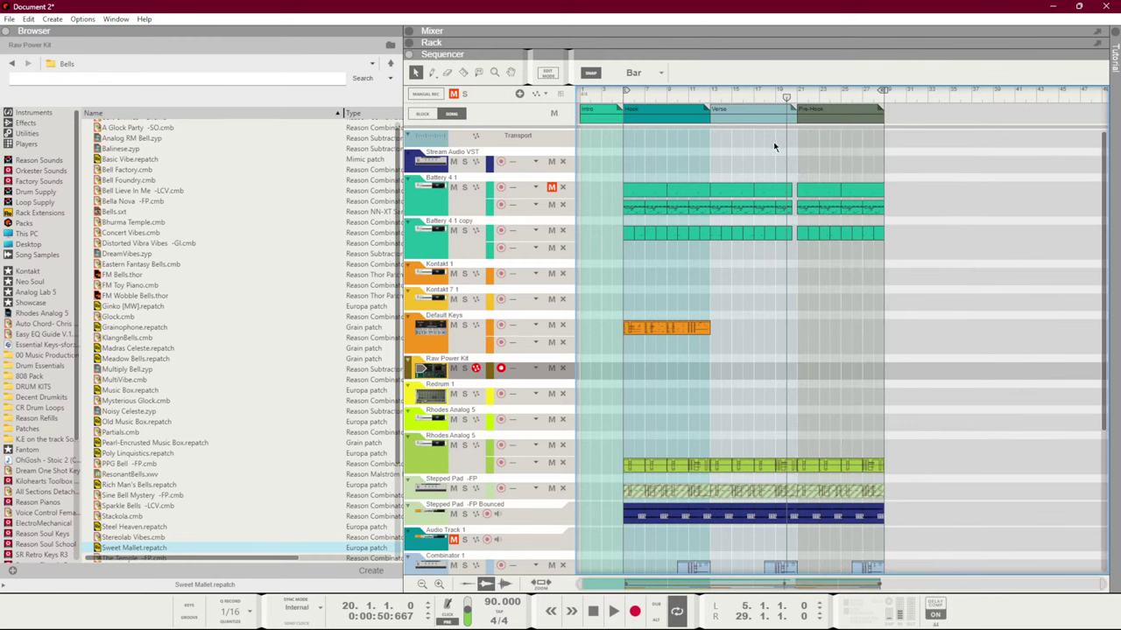
Play the arrangement from bar 13 to review the verse and pre-hook
scroll(786, 218, "down", 10)
scroll(759, 276, "up", 10)
scroll(759, 277, "down", 5)
left_click(710, 95)
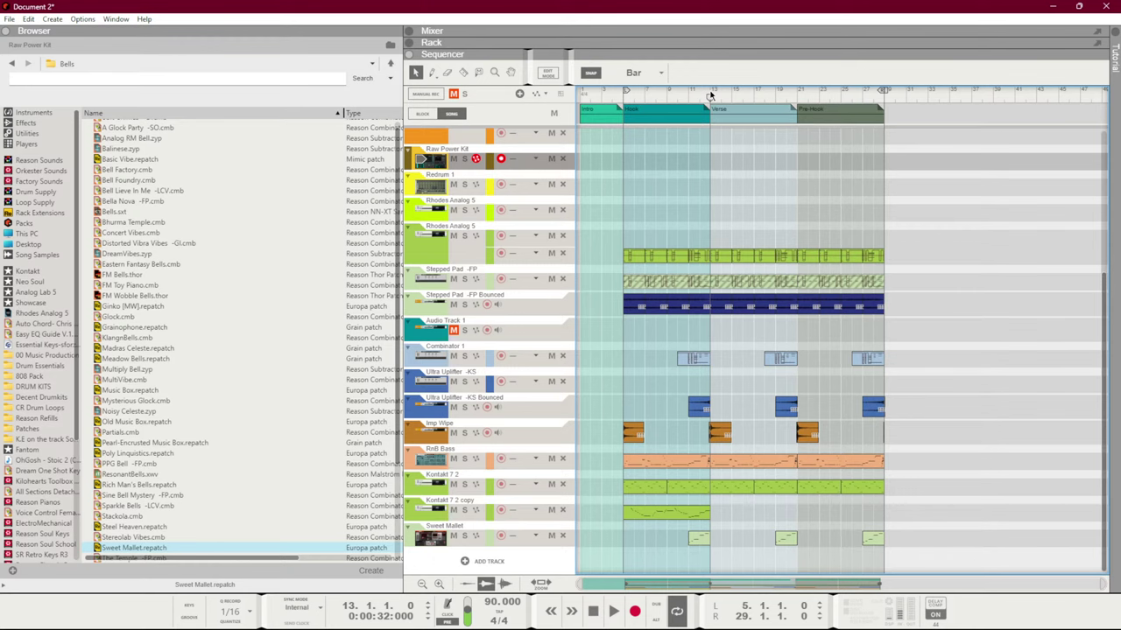
scroll(718, 229, "up", 5)
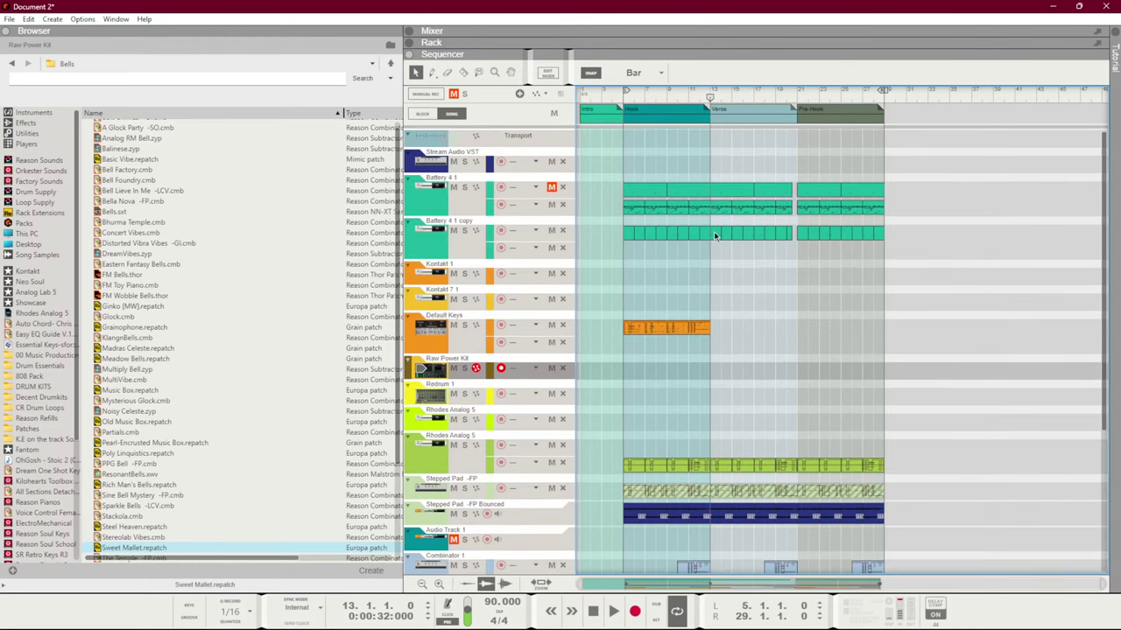
key("space")
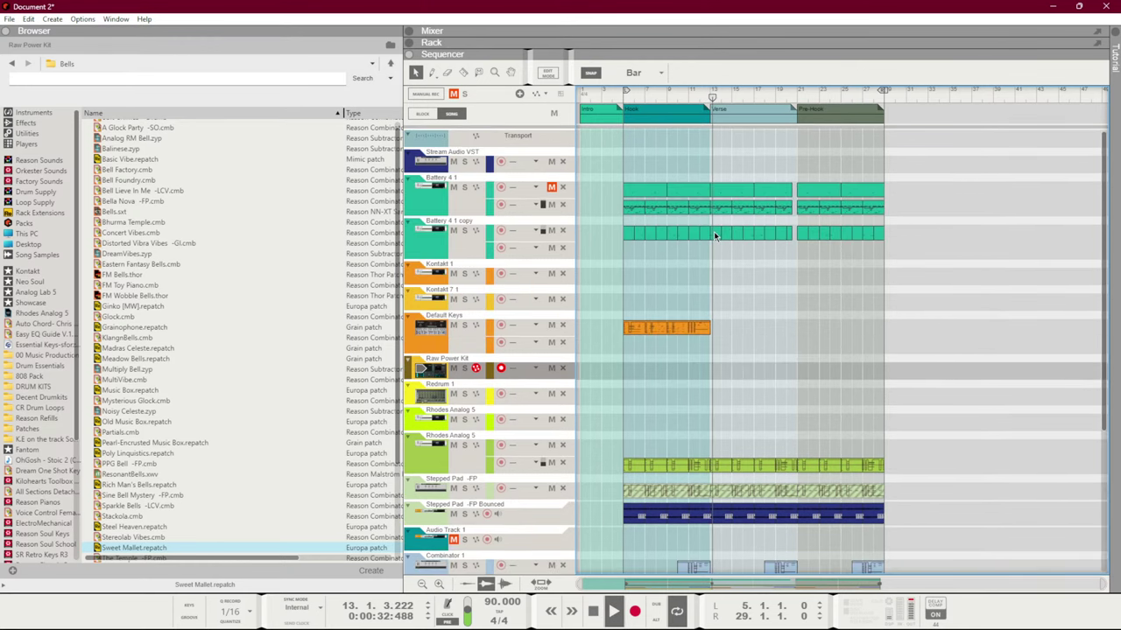
Delete the empty Raw Power Kit, Redrum 1 and upper Rhodes Analog 5 tracks
left_click(489, 421)
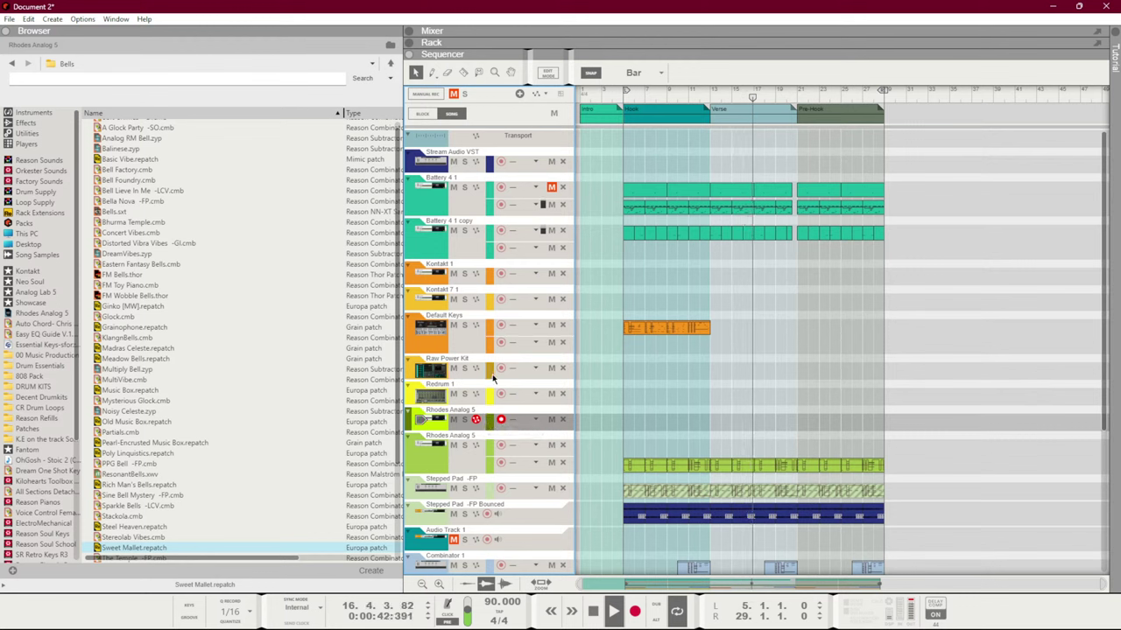
left_click(493, 375, "shift")
key("Delete")
key("Escape")
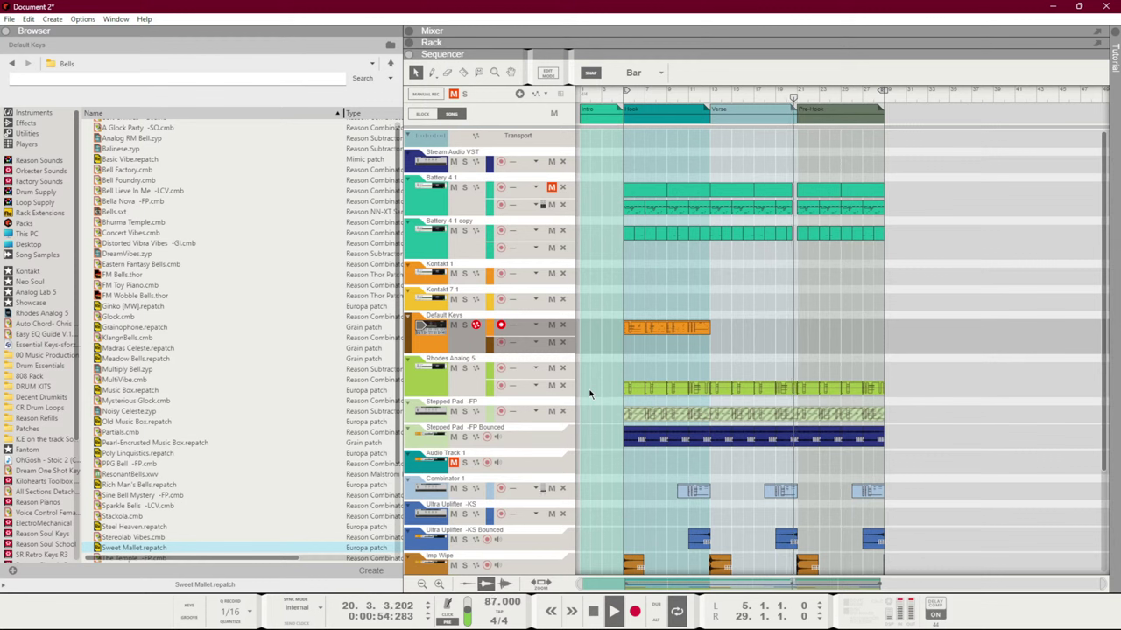
Delete the empty Kontakt 1 and Kontakt 7 1 tracks
left_click(504, 306)
left_click(500, 276)
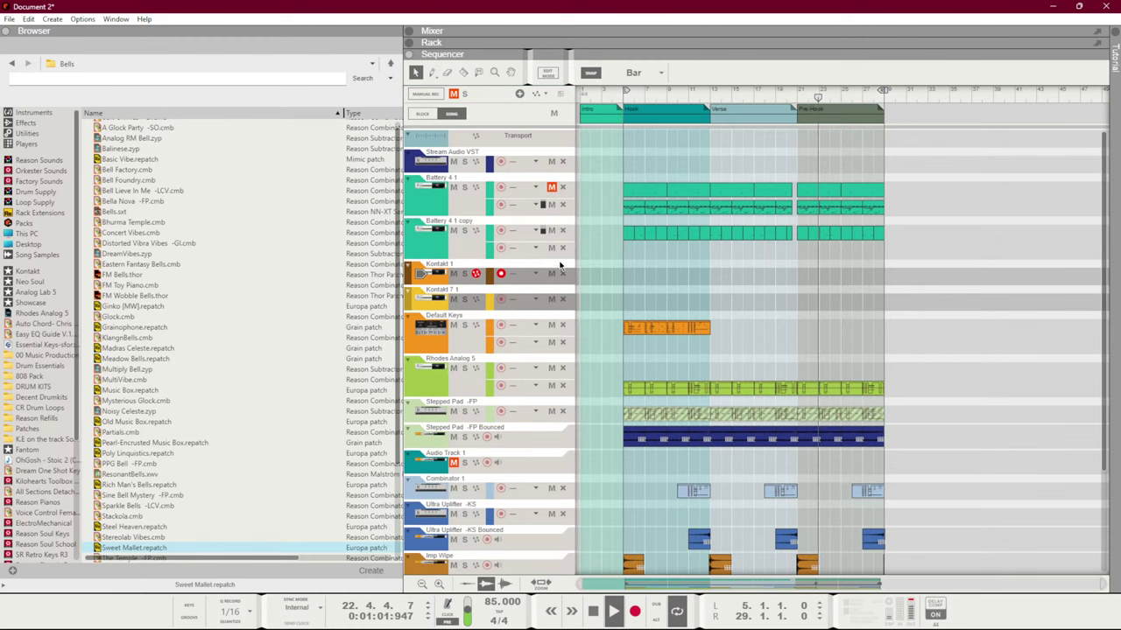
key("Delete")
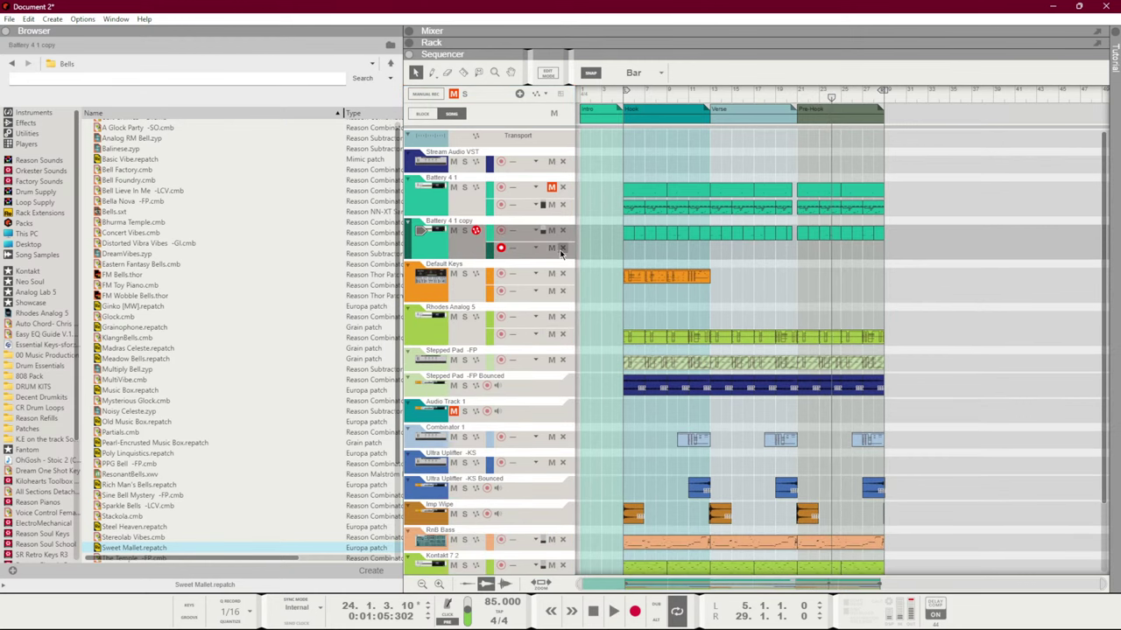
Remove the empty note lanes from the Battery 4 1 copy, Default Keys and remaining Rhodes Analog 5 tracks
left_click(562, 249)
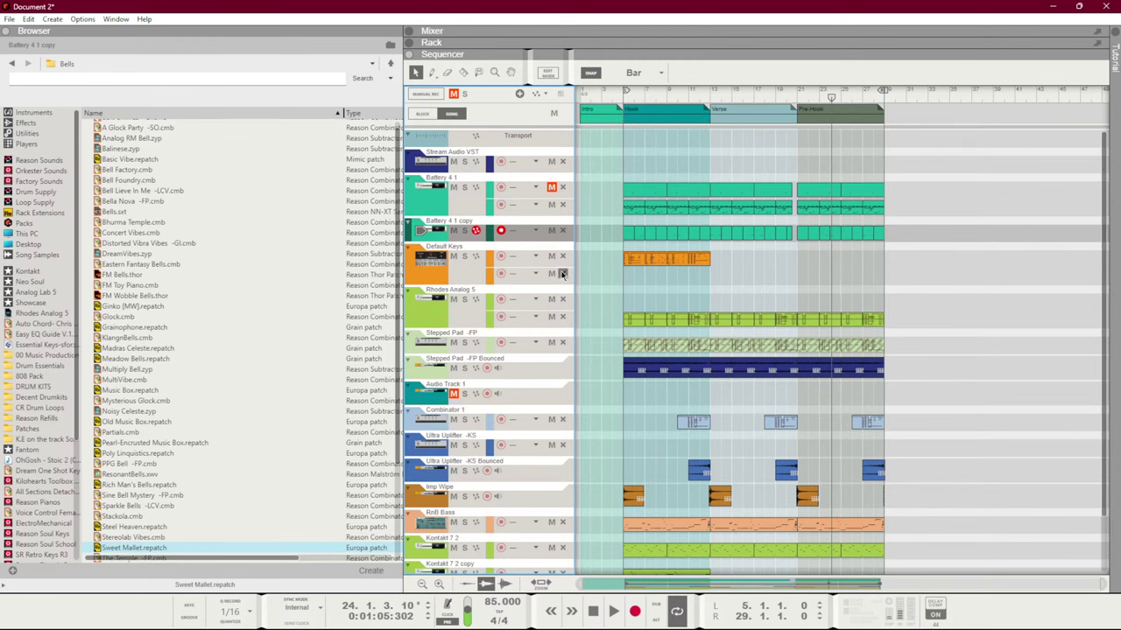
left_click(562, 274)
left_click(563, 282)
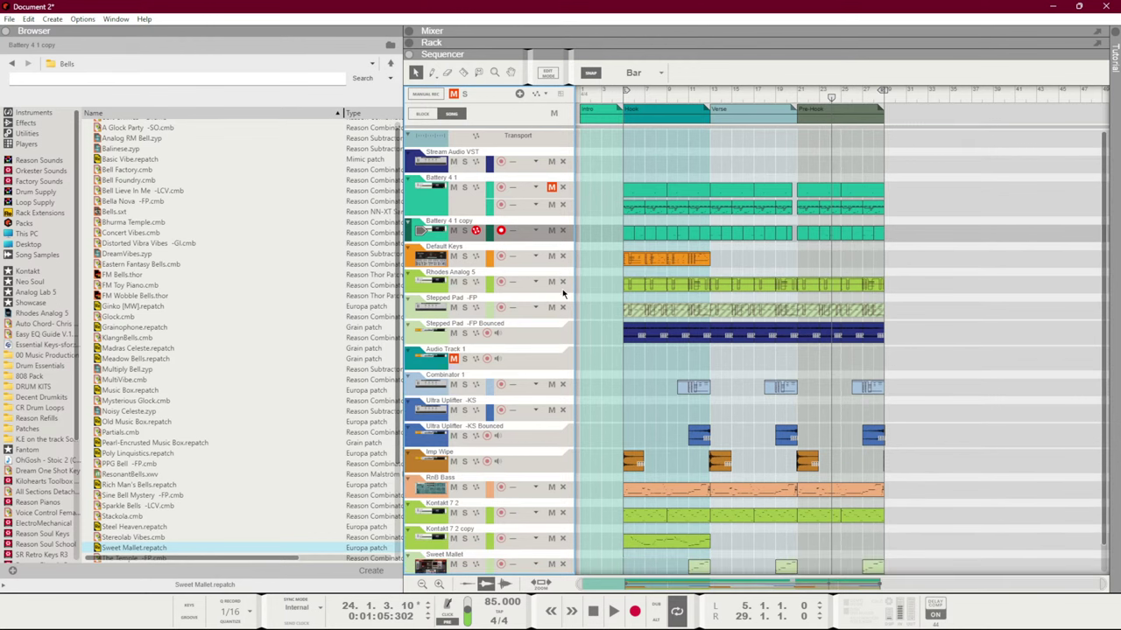
Delete the empty Audio Track 1 and Ultra Uplifter -KS tracks, keeping the bounced uplifter track
scroll(562, 324, "down", 2)
left_click(540, 329)
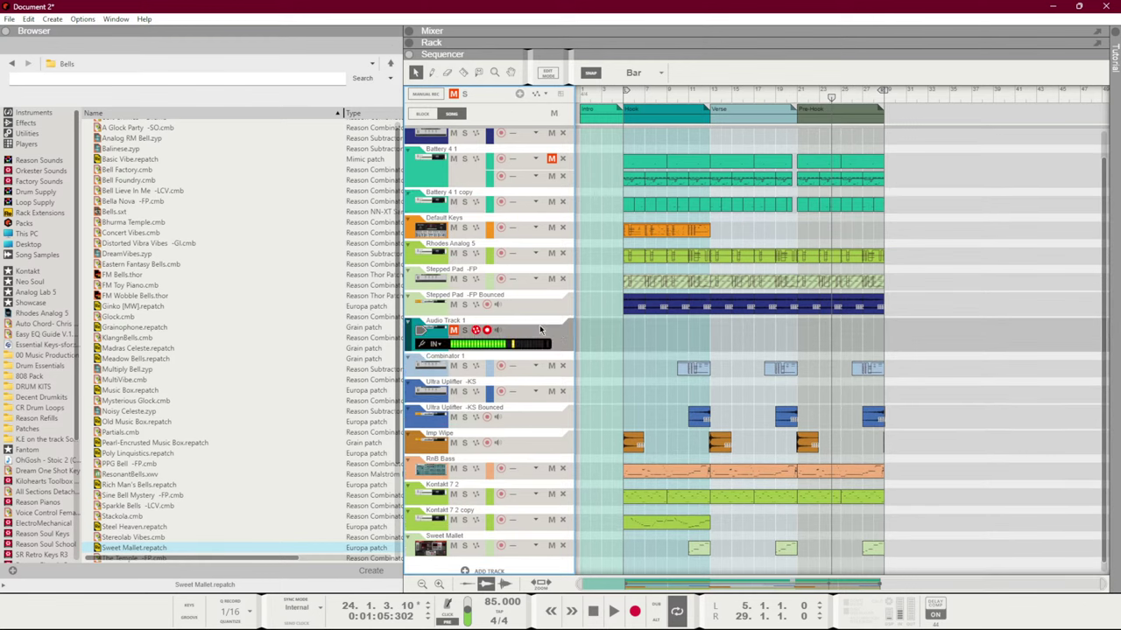
key("Delete")
key("Return")
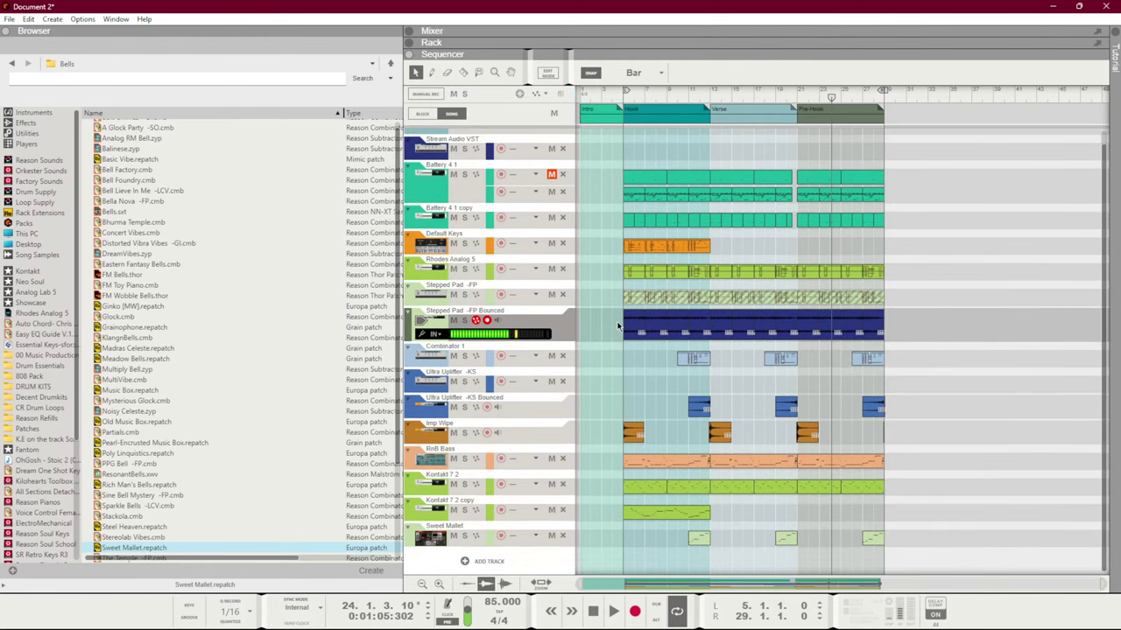
left_click(496, 383)
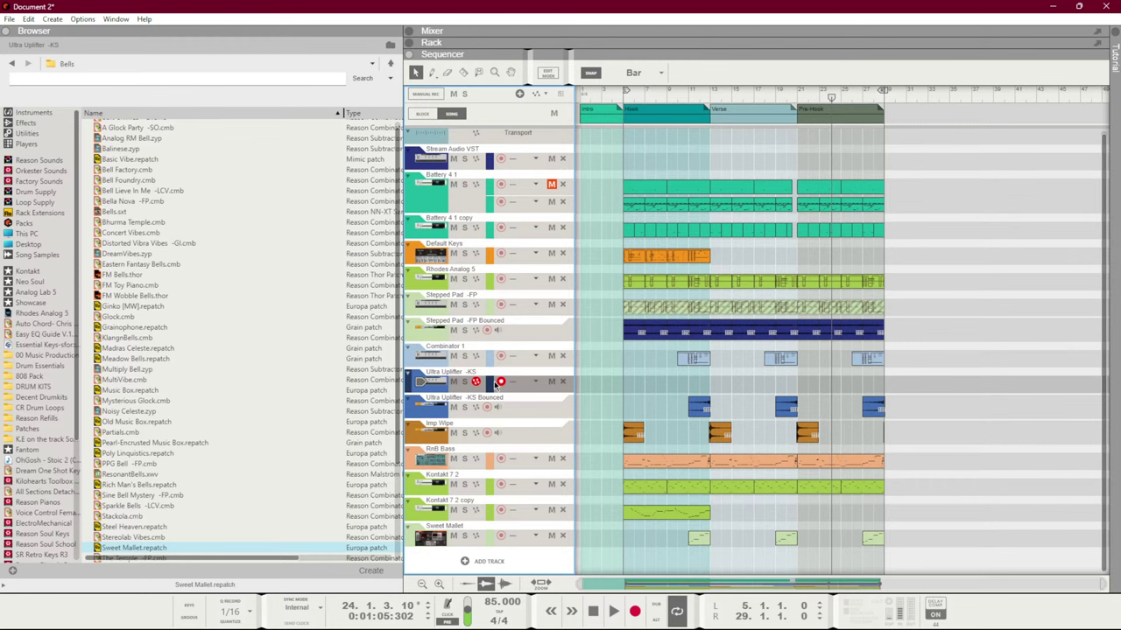
key("Delete")
key("Return")
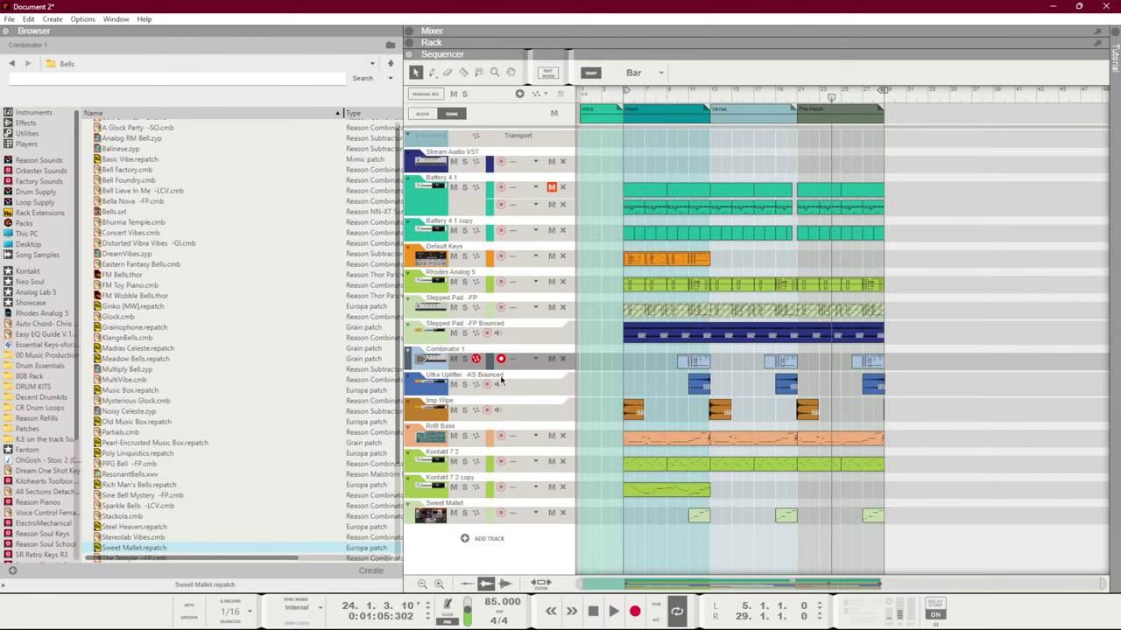
Set the tempo to 90 BPM and play the arrangement from bar 5
key("space")
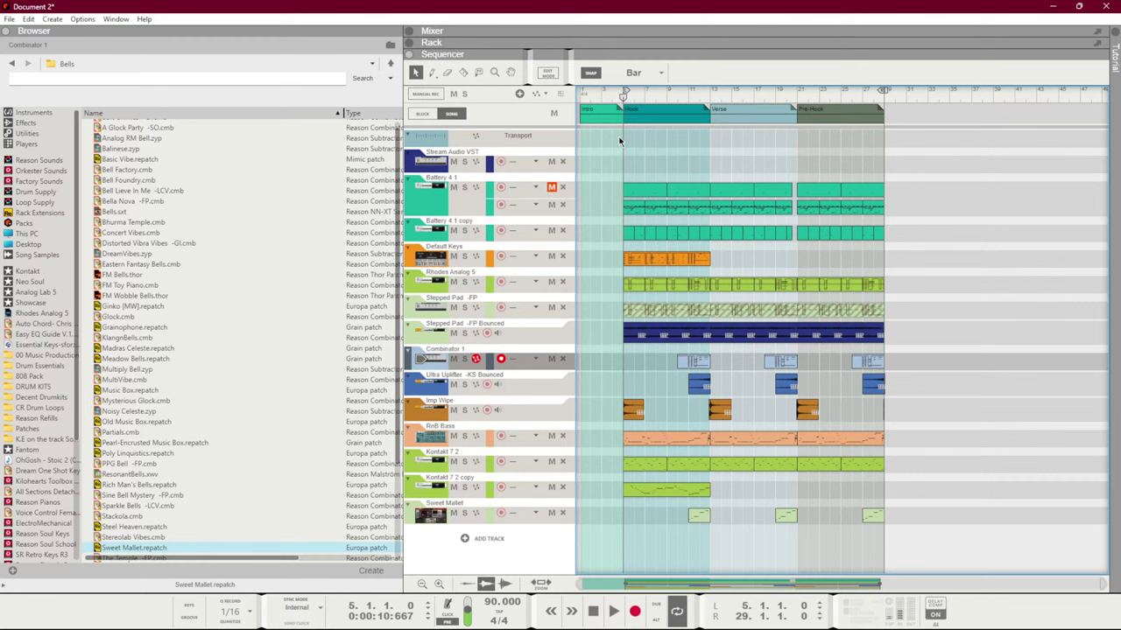
key("space")
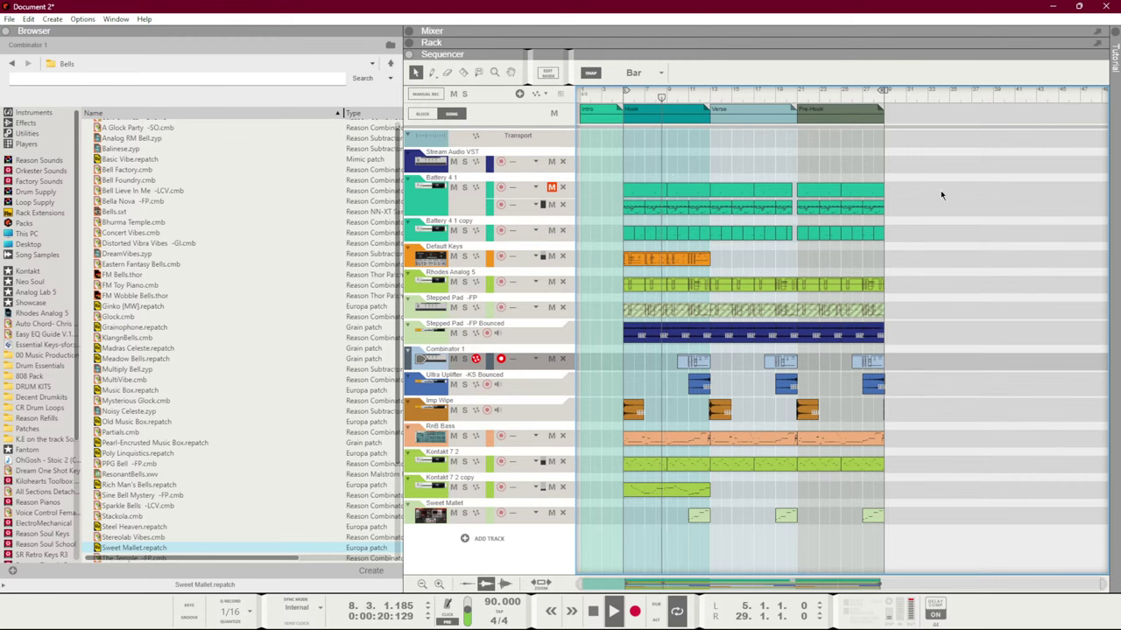
Delete the muted clips in Battery 4 1's first note lane, then unmute and record-enable that lane
left_click_drag(937, 197, 658, 157)
key("Delete")
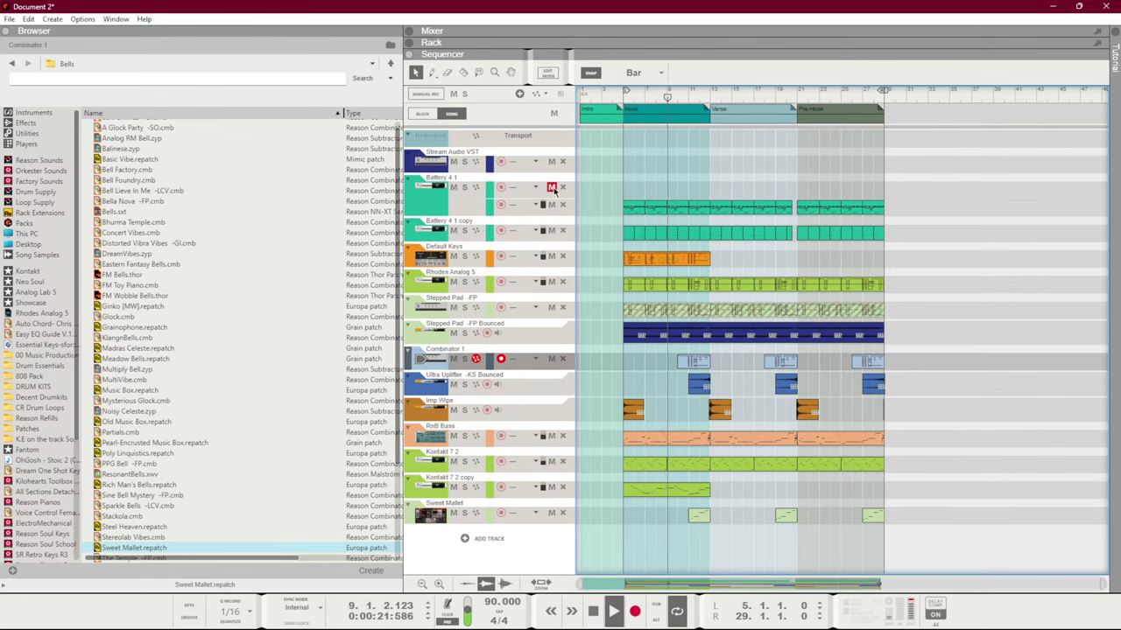
left_click(501, 188)
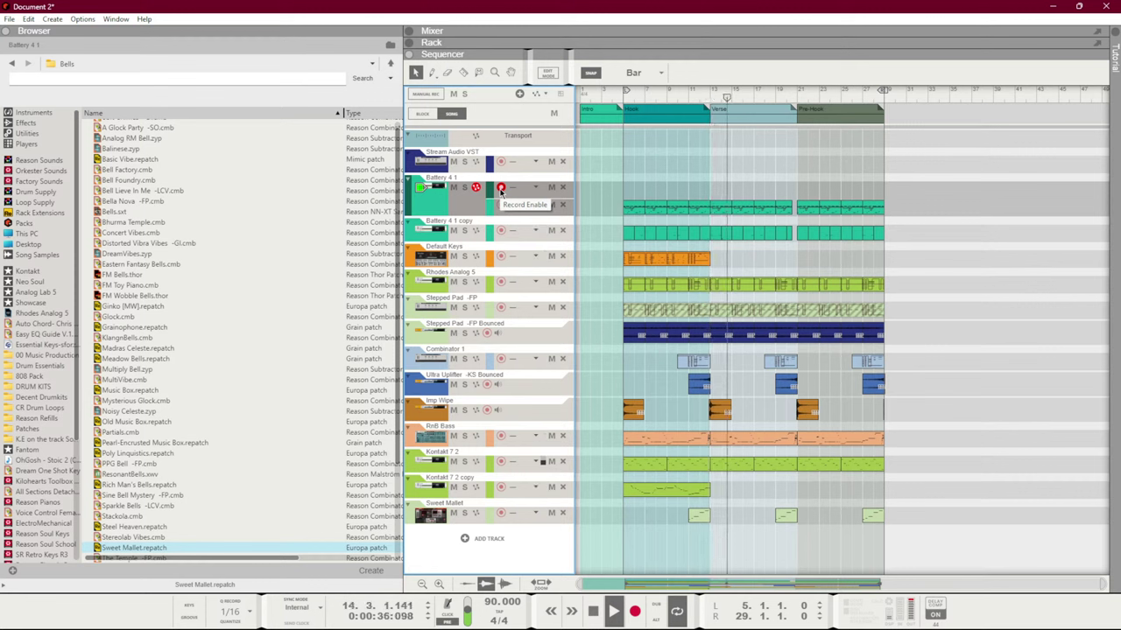
Stop playback and replay the hook from the loop start at bar 5
key("space")
key("Home")
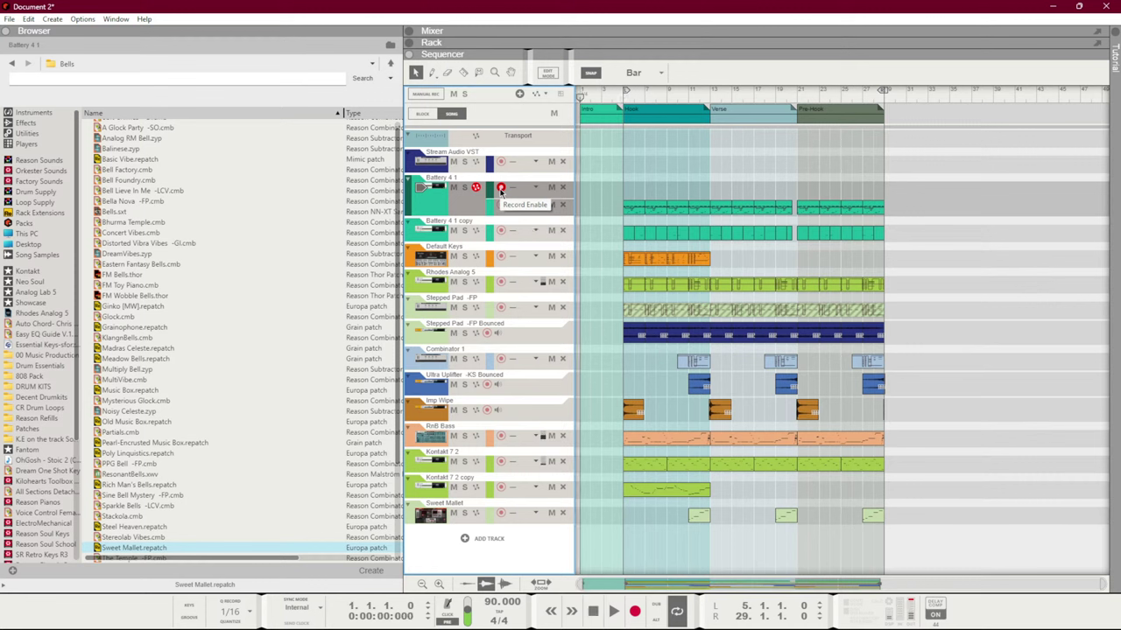
key("KP_1")
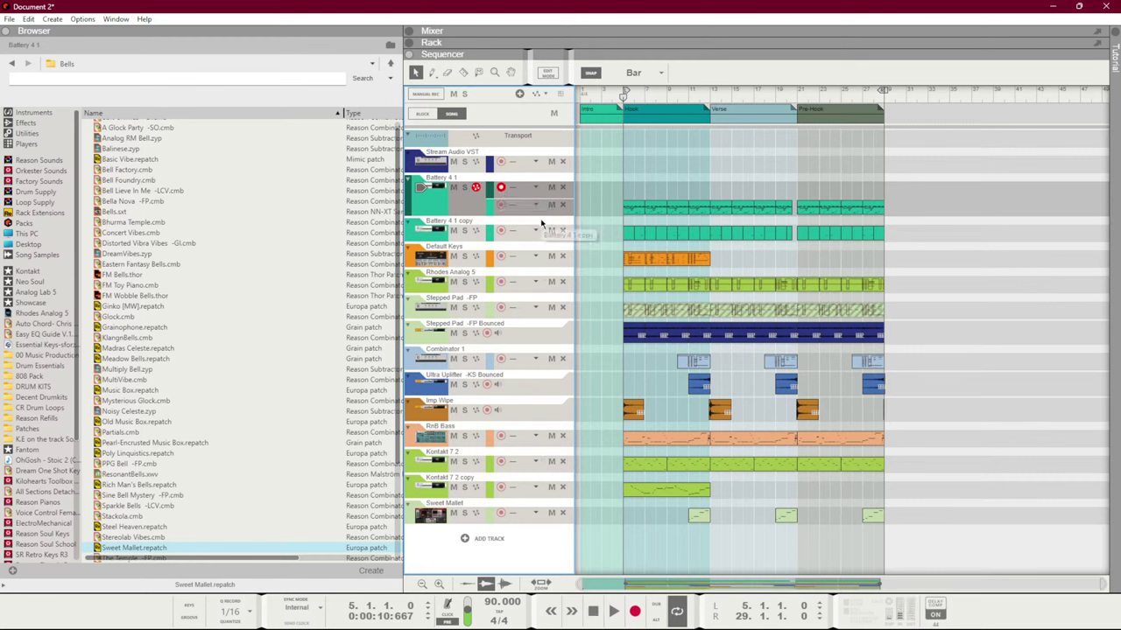
key("space")
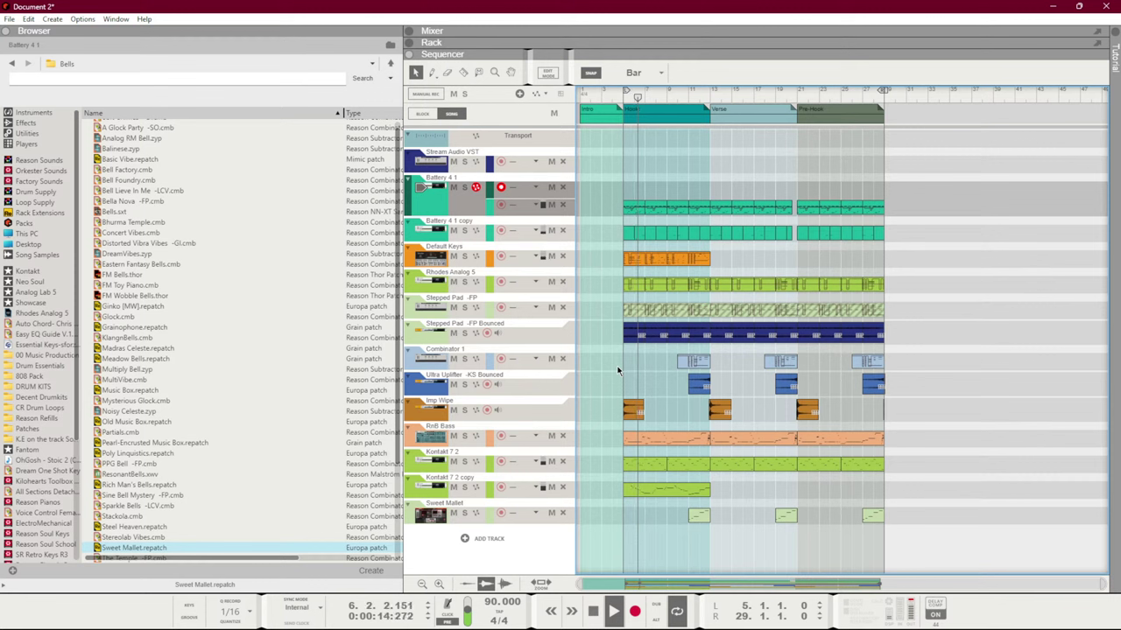
Set the tempo to 87 BPM and replay the hook from bar 5
key("space")
key("KP_0")
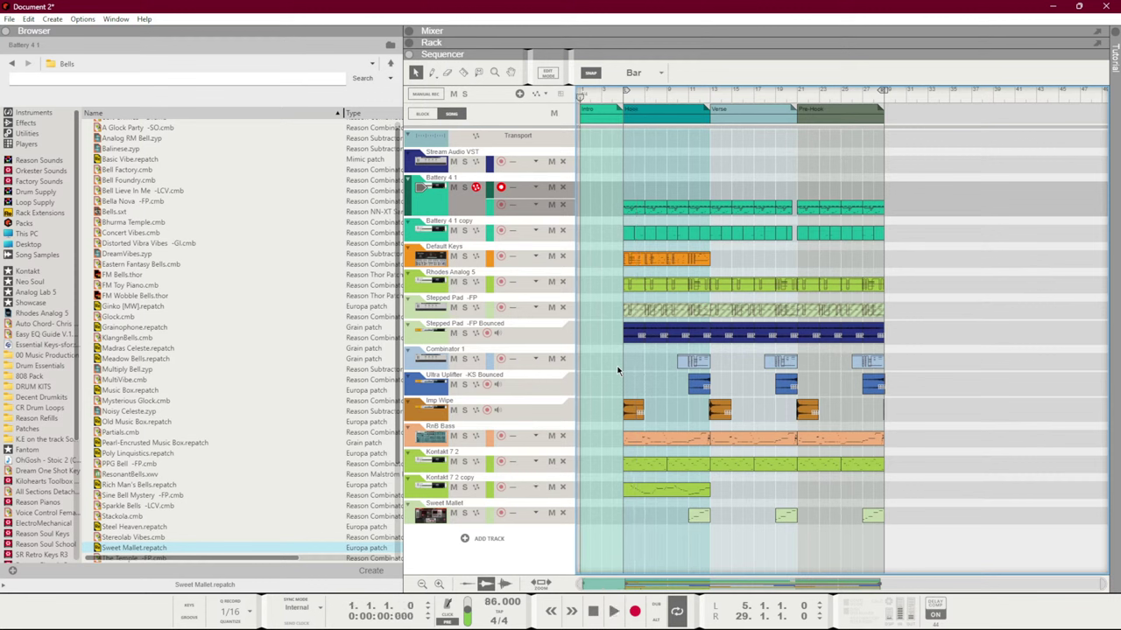
key("KP_1")
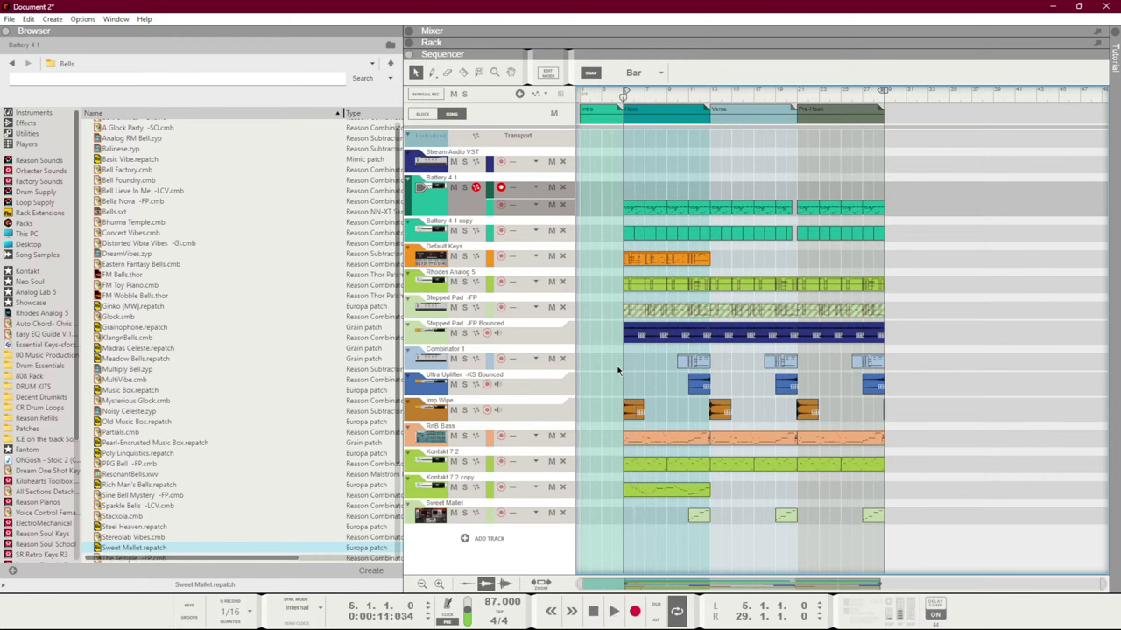
key("space")
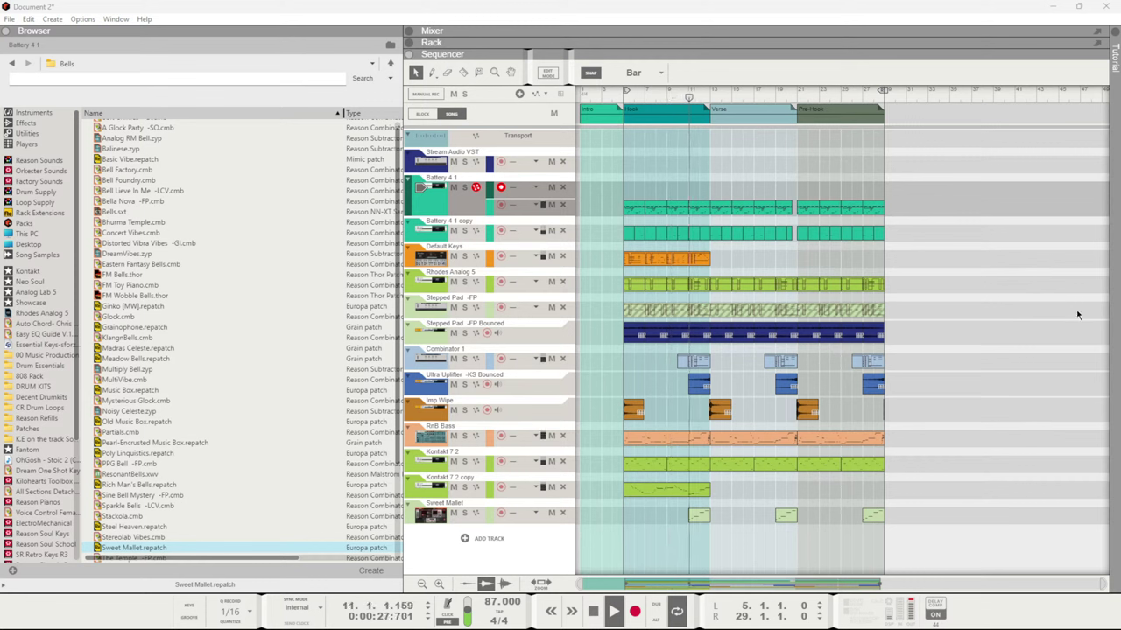
Mute and unmute the Battery 4 1 track during playback to compare the mix with and without it
left_click(983, 280)
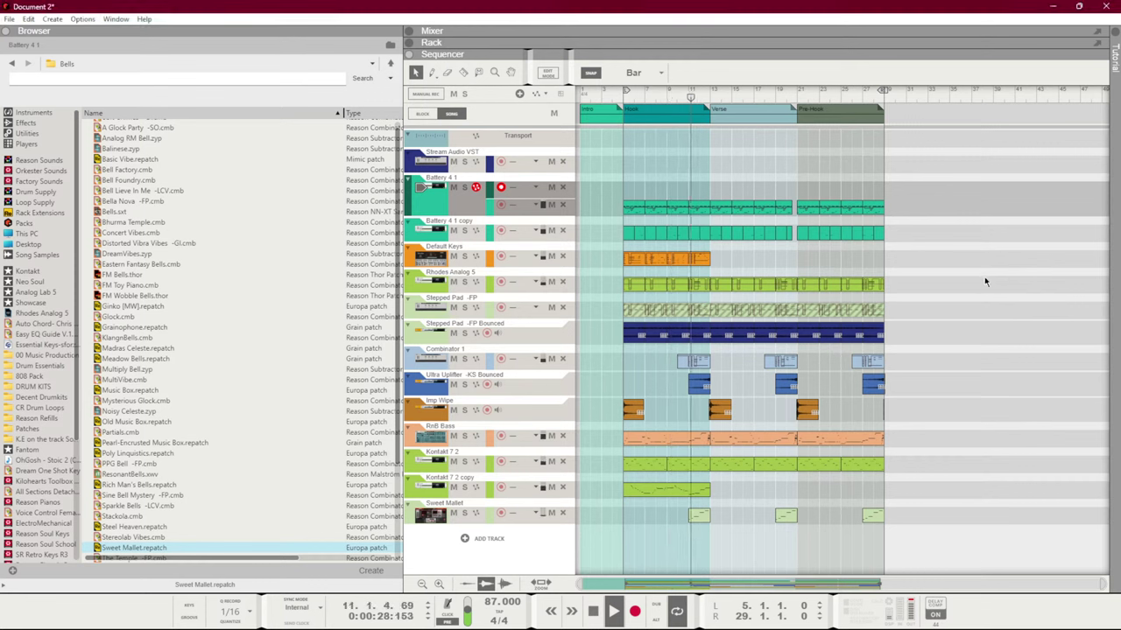
left_click(453, 188)
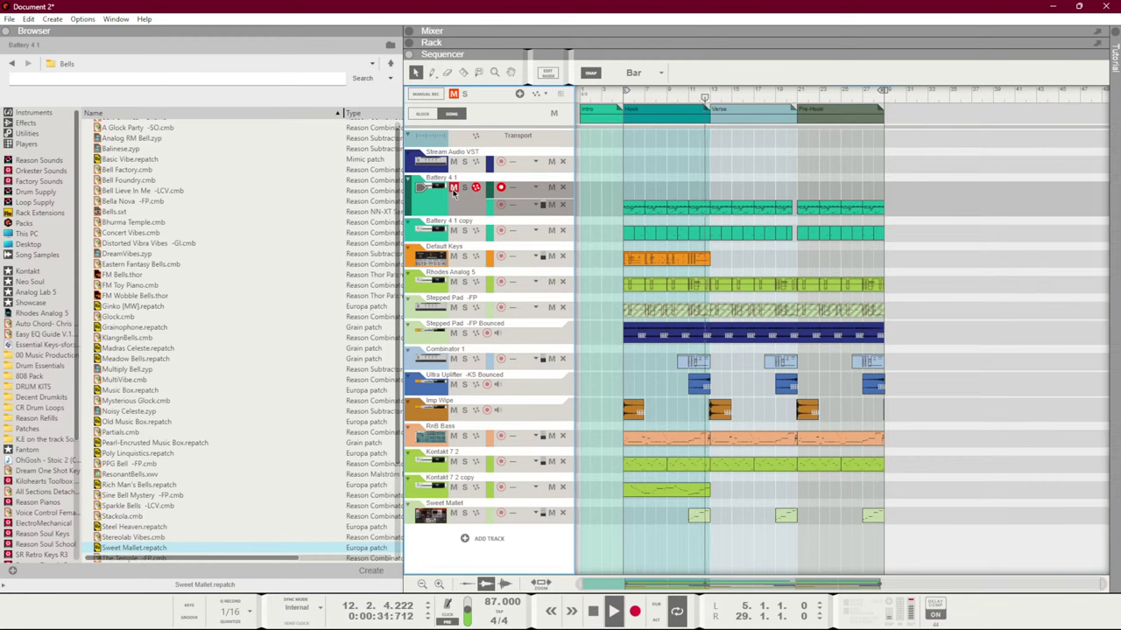
left_click(452, 189)
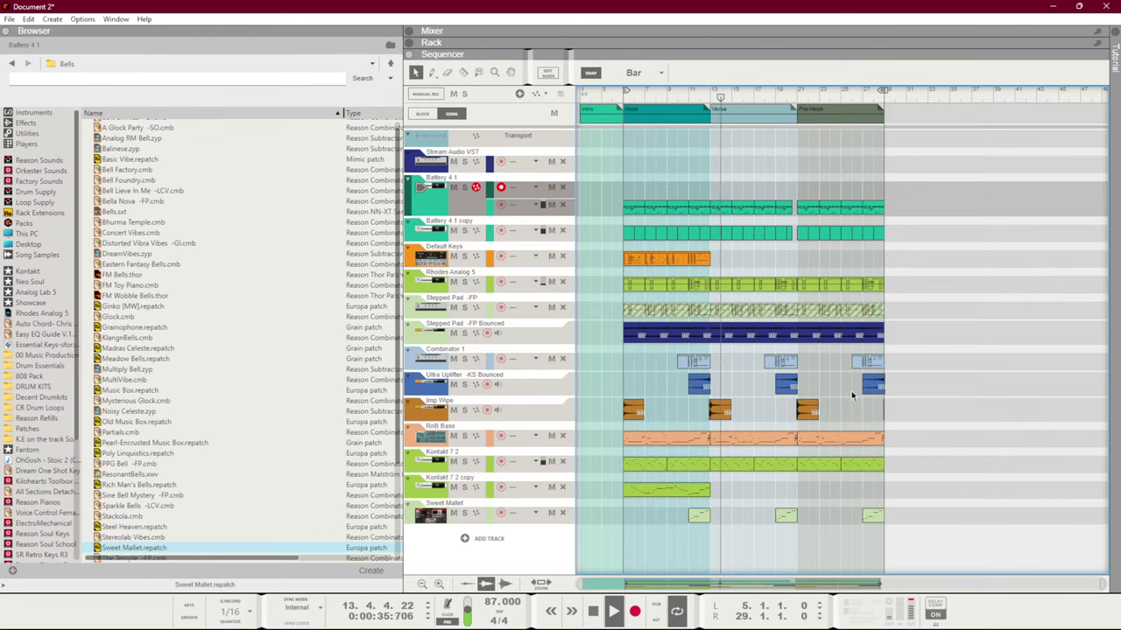
Examine the notes in the Kontakt 7 2 clip at bar 13 and return to the arrangement
double_click(726, 468)
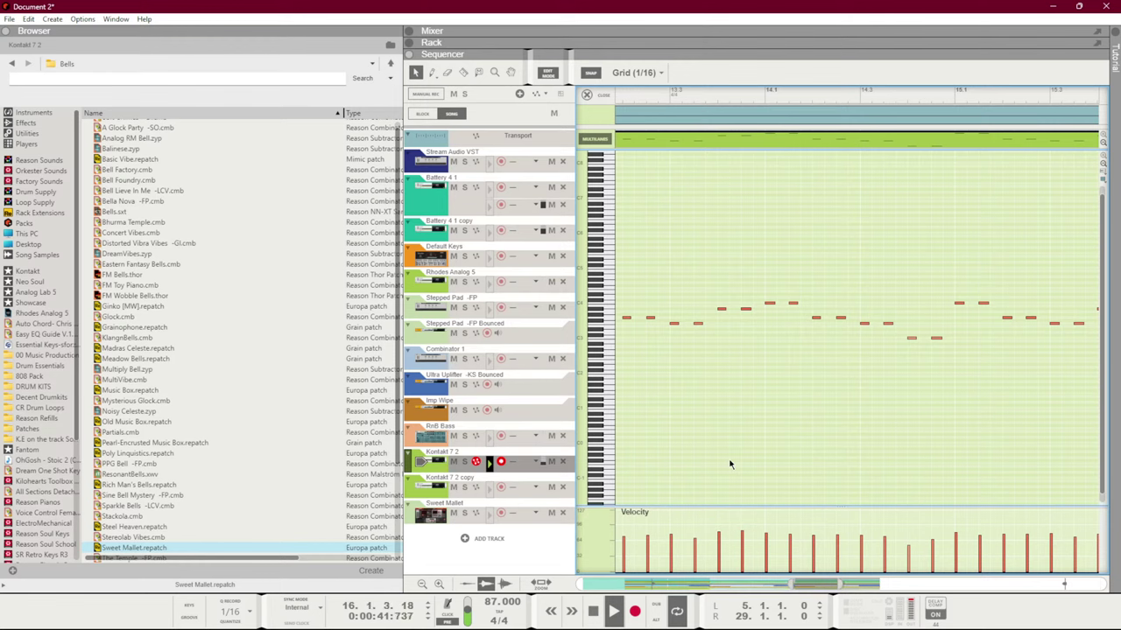
key("ctrl+e")
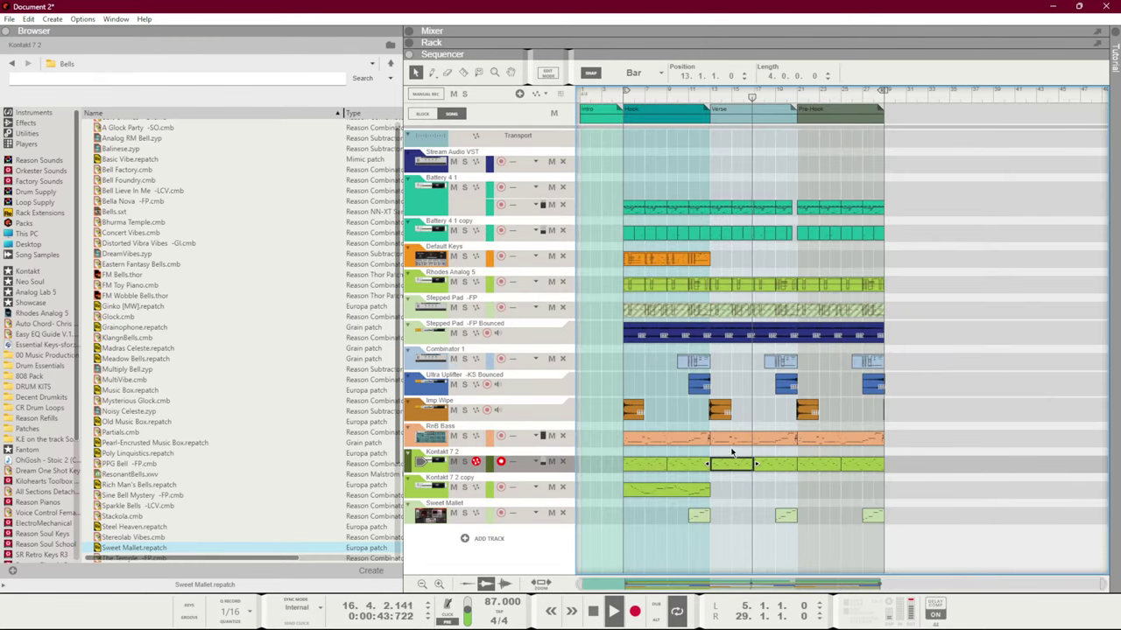
left_click(853, 393)
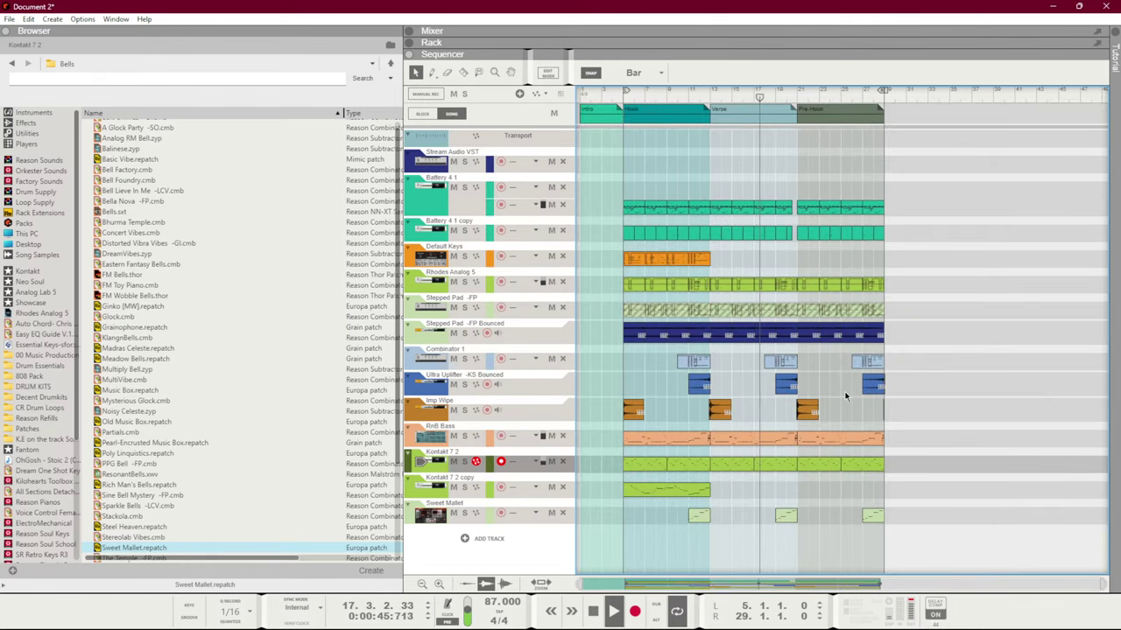
Save the song as "In My World Cminor 87BPM" in the MISC folder
left_click(10, 19)
left_click(35, 120)
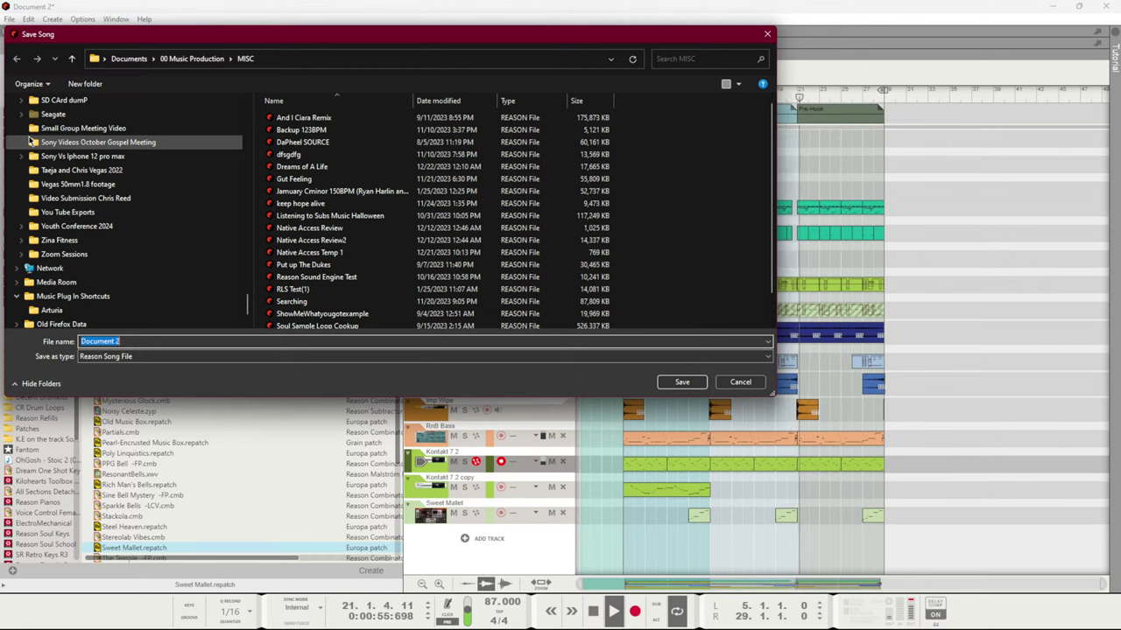
type("In My Atmo")
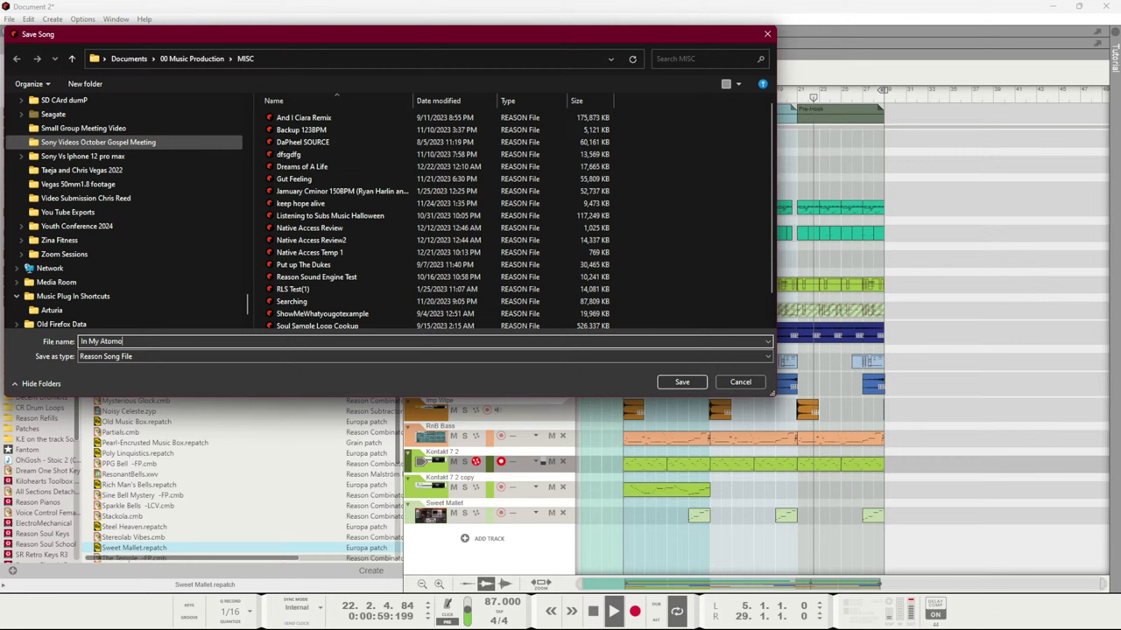
key("BackSpace")
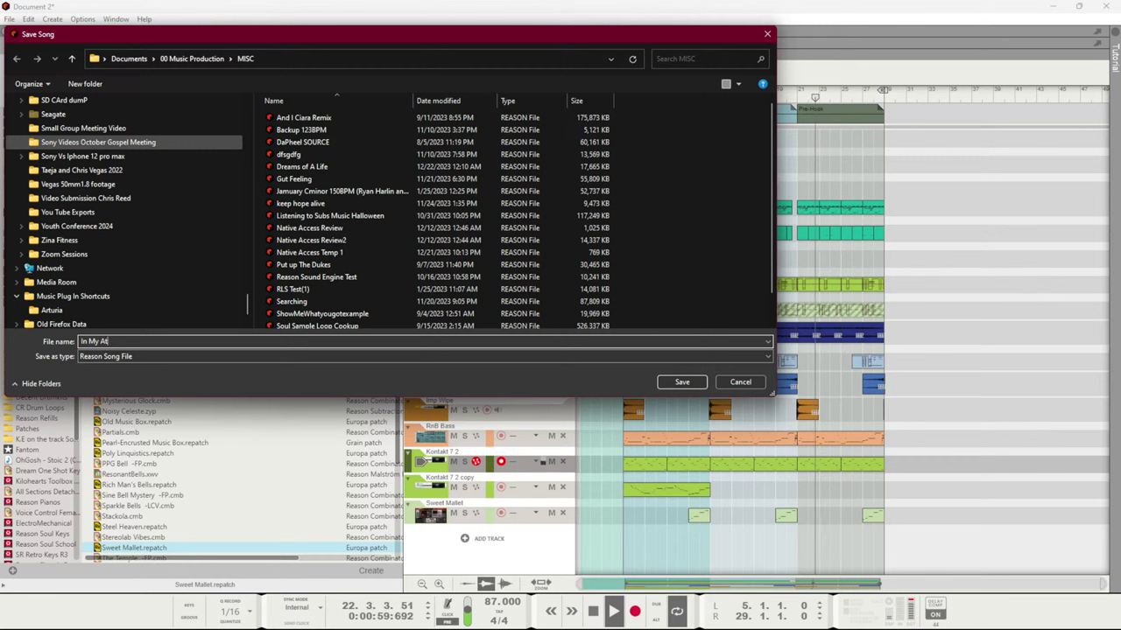
key("BackSpace")
type("World")
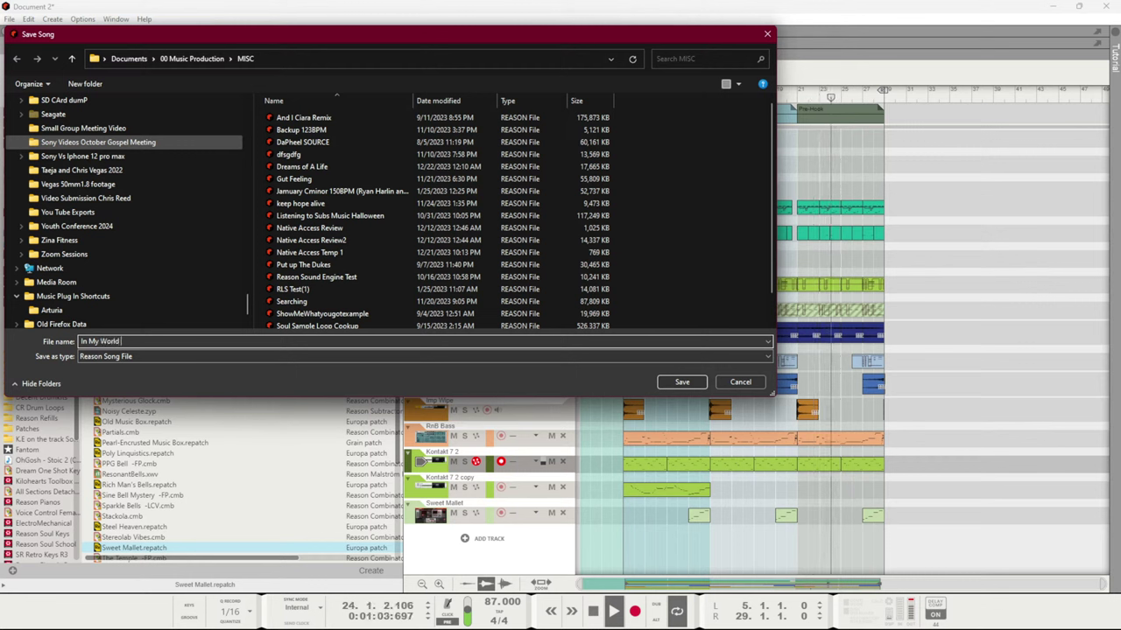
type(" Cminor")
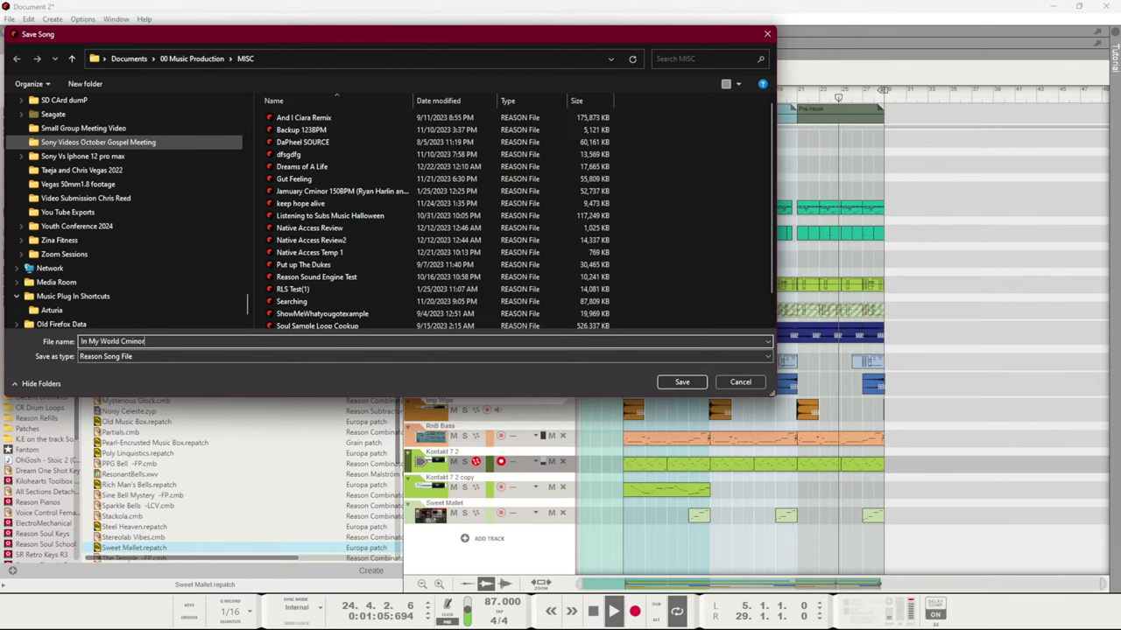
type(" 87BPM")
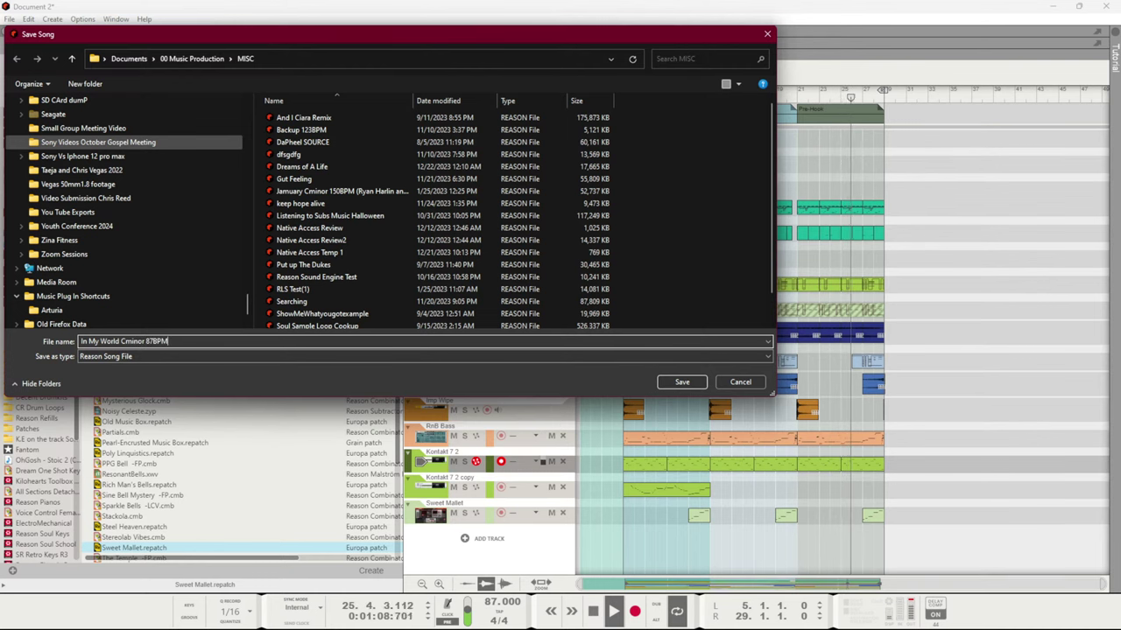
key("Return")
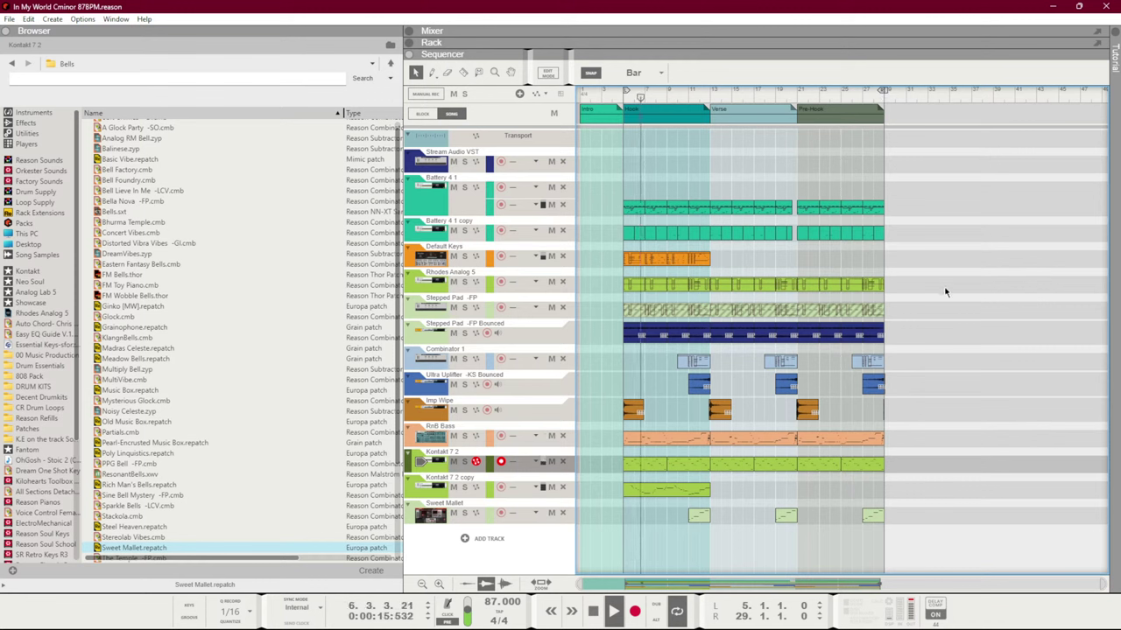
Delete the Pre-Hook clips on the Rhodes Analog 5, Stepped Pad -FP and Stepped Pad -FP Bounced tracks
left_click_drag(926, 279, 793, 285)
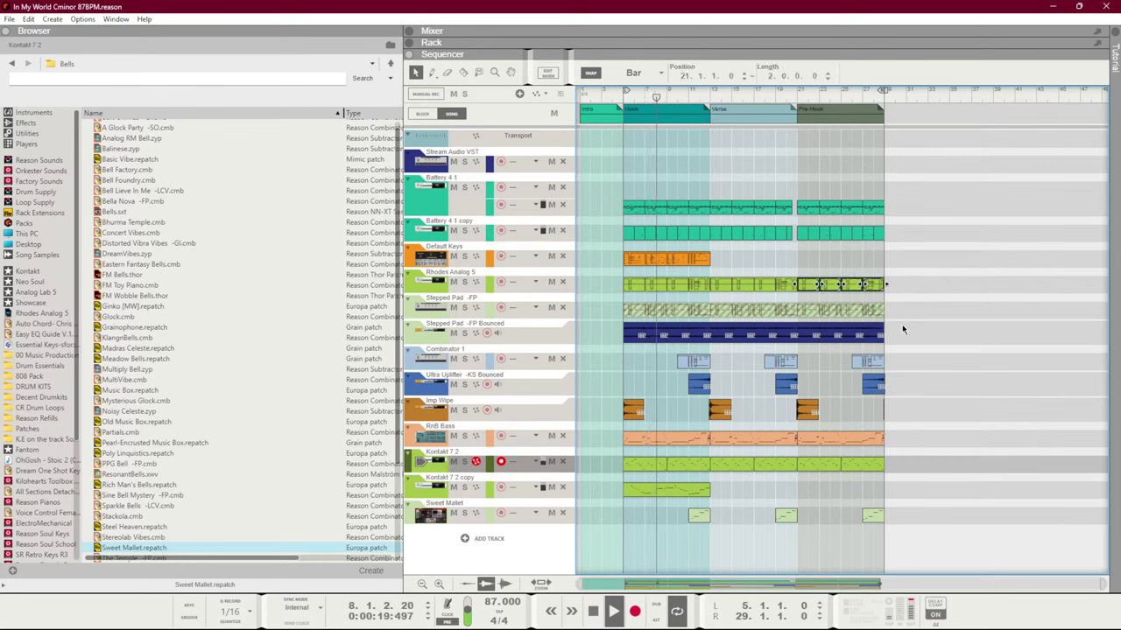
left_click_drag(902, 329, 814, 331)
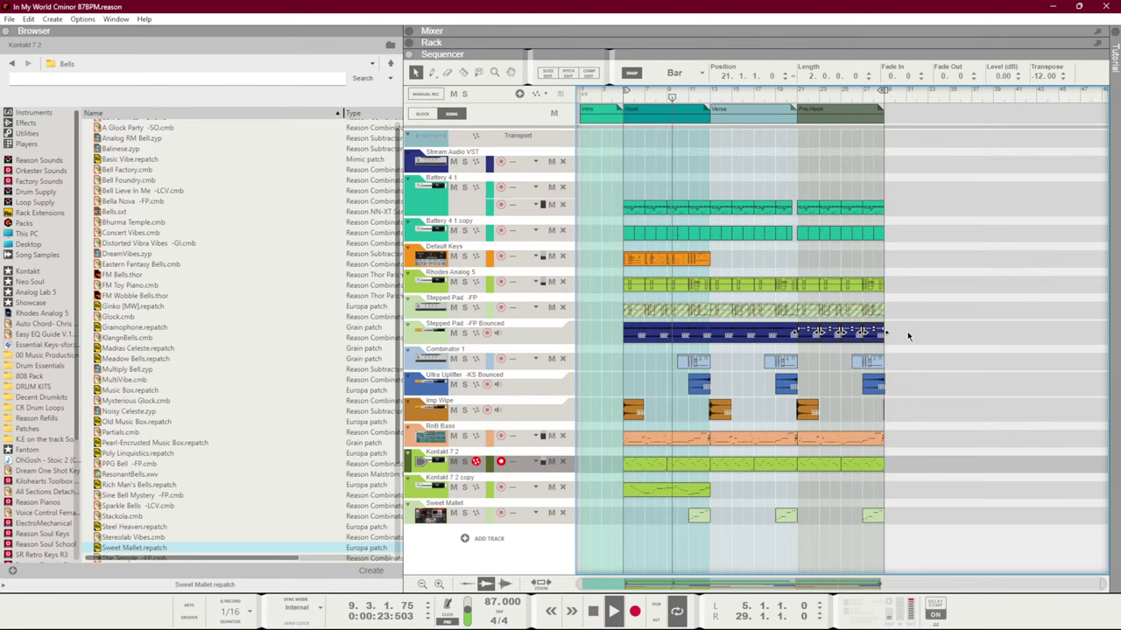
key("Delete")
left_click_drag(906, 344, 817, 316)
left_click_drag(933, 317, 814, 284)
key("Delete")
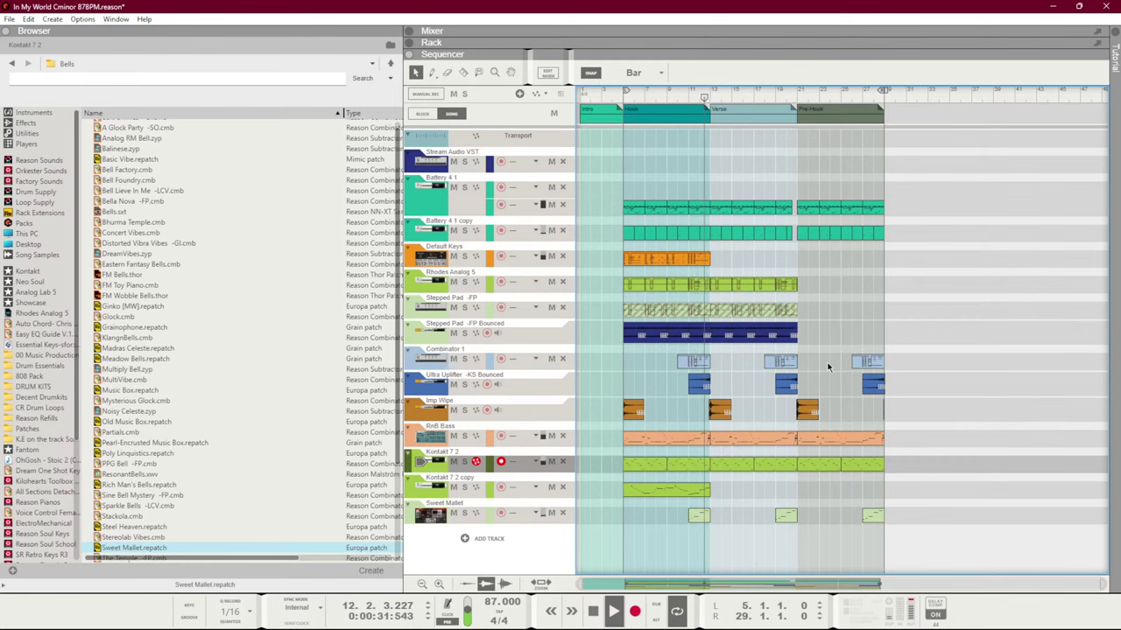
Examine the Battery 4 1 copy and Sweet Mallet mixer channels during playback and return to the arrangement
key("F5")
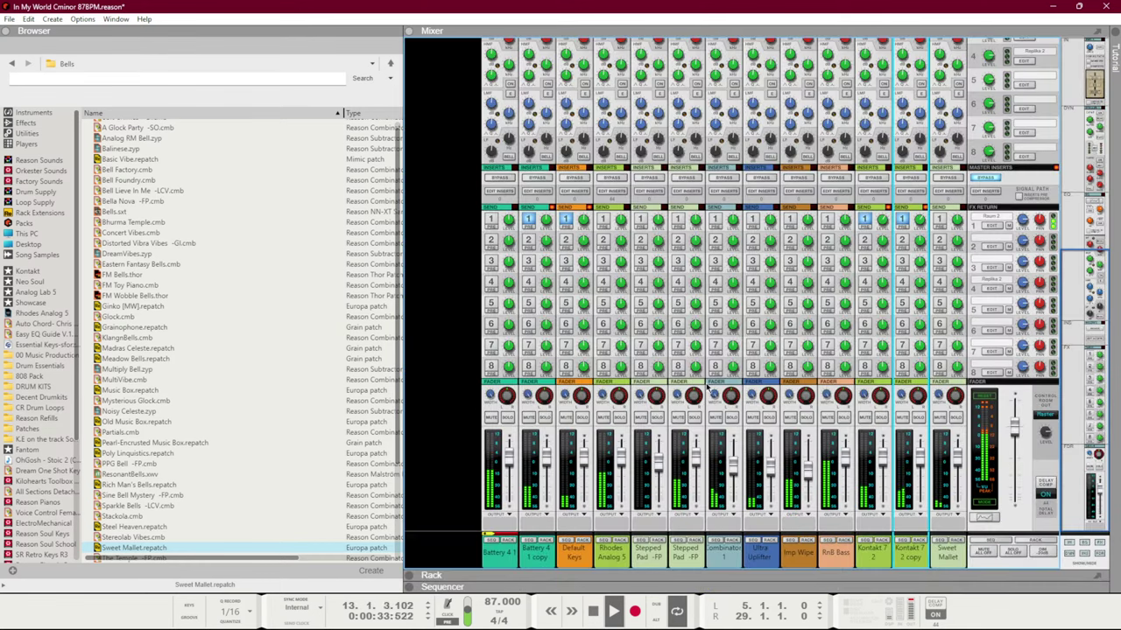
left_click(547, 416)
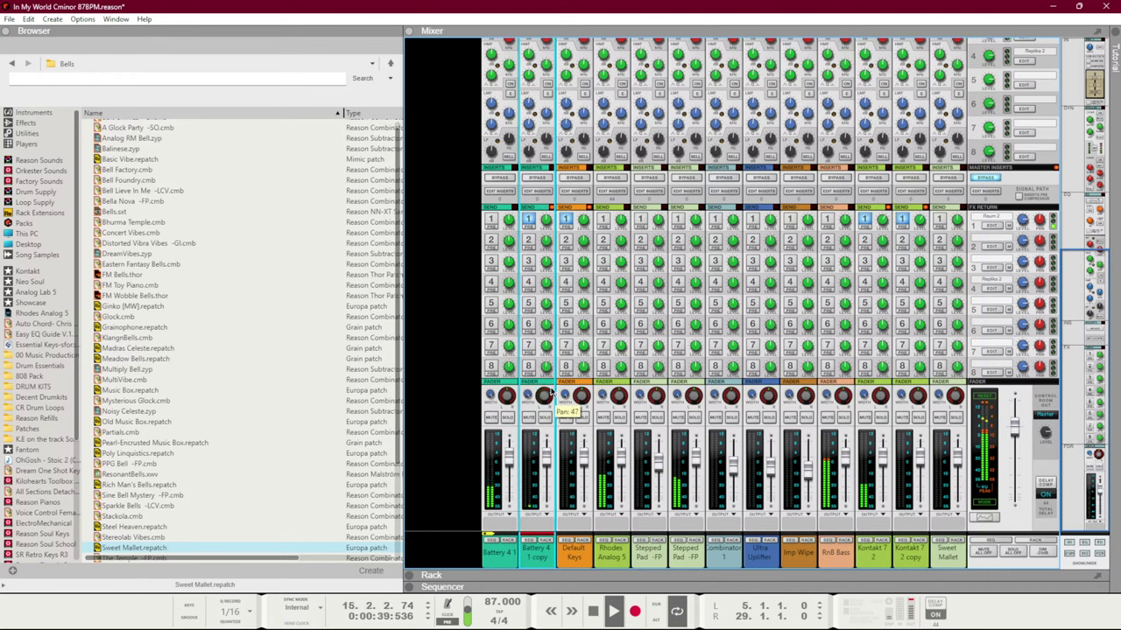
key("F7")
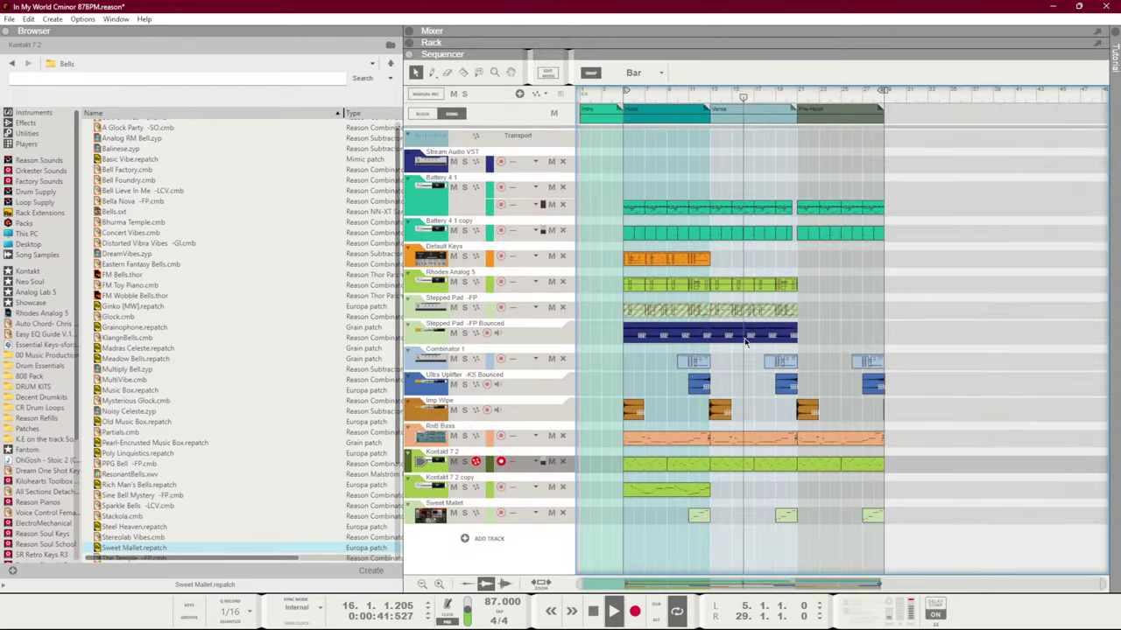
left_click(482, 191)
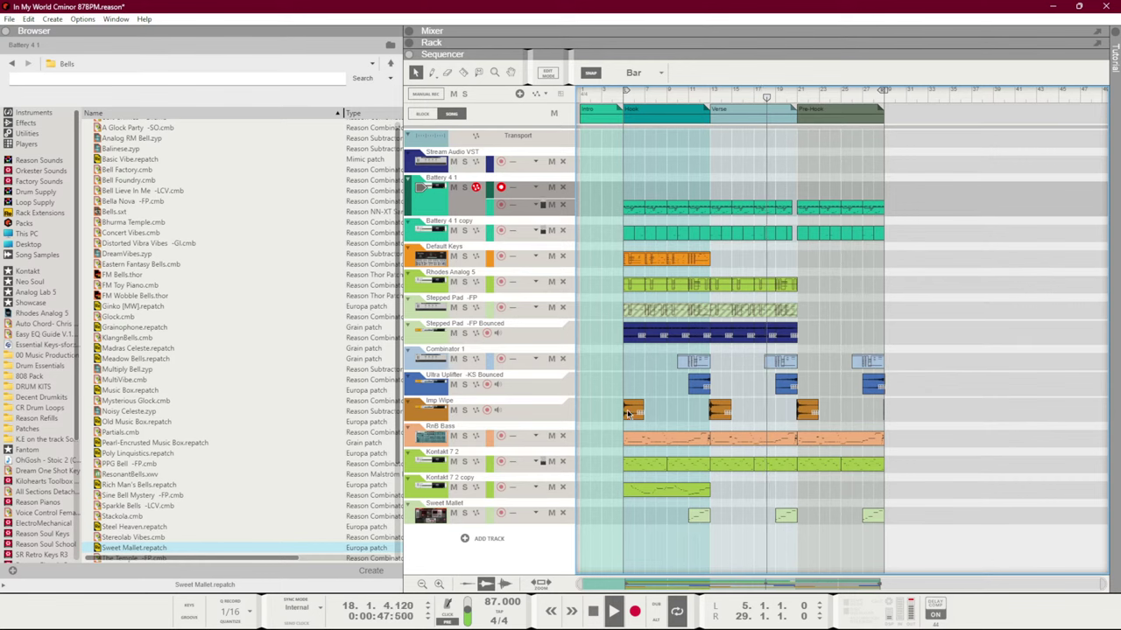
key("F5")
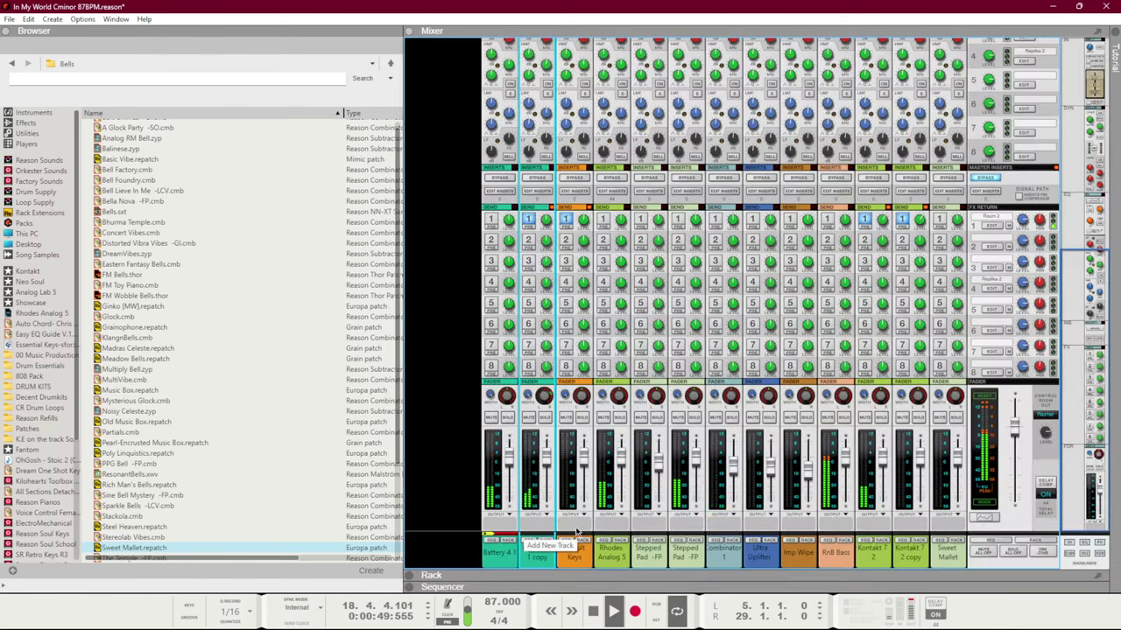
left_click(953, 555)
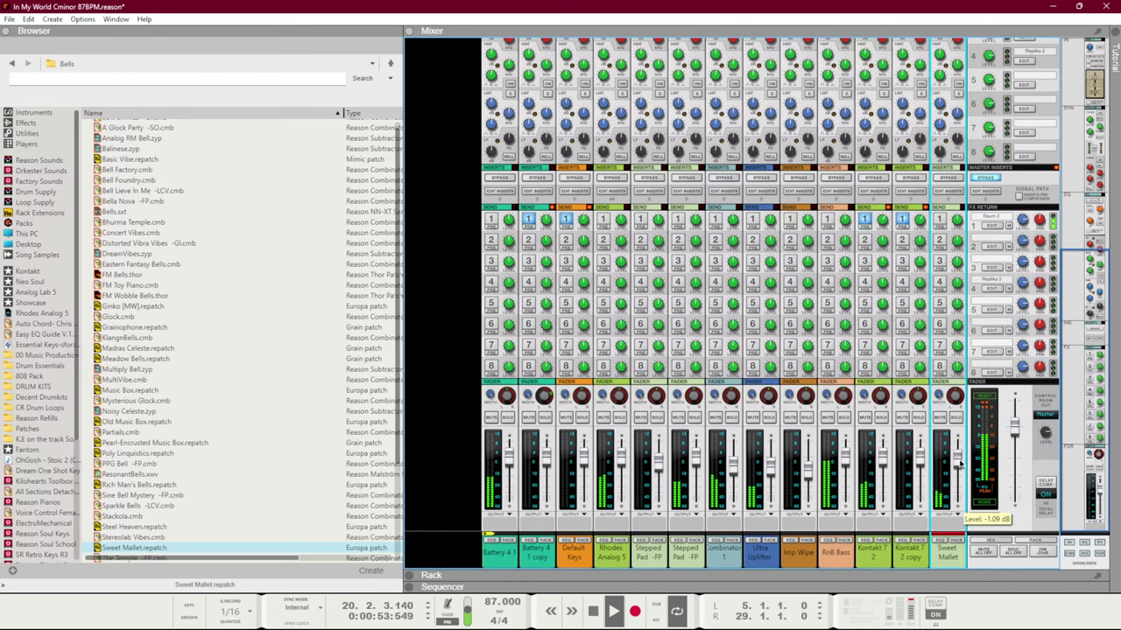
key("F7")
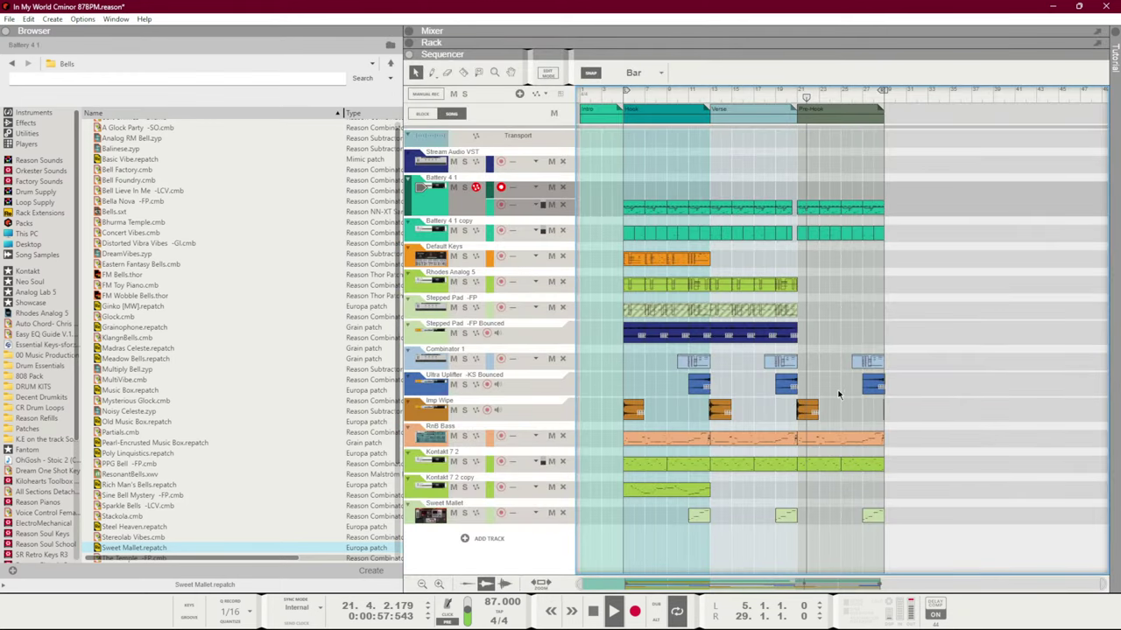
Delete the Pre-Hook clips on the RnB Bass and Kontakt 7 2 tracks
left_click(840, 469)
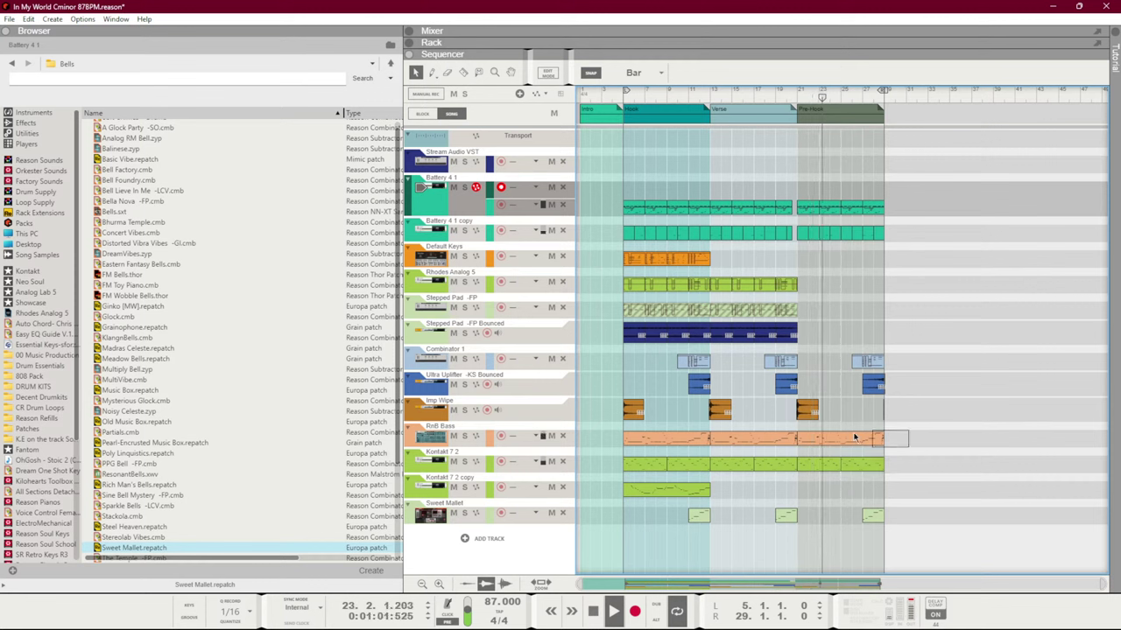
left_click(840, 438)
key("Delete")
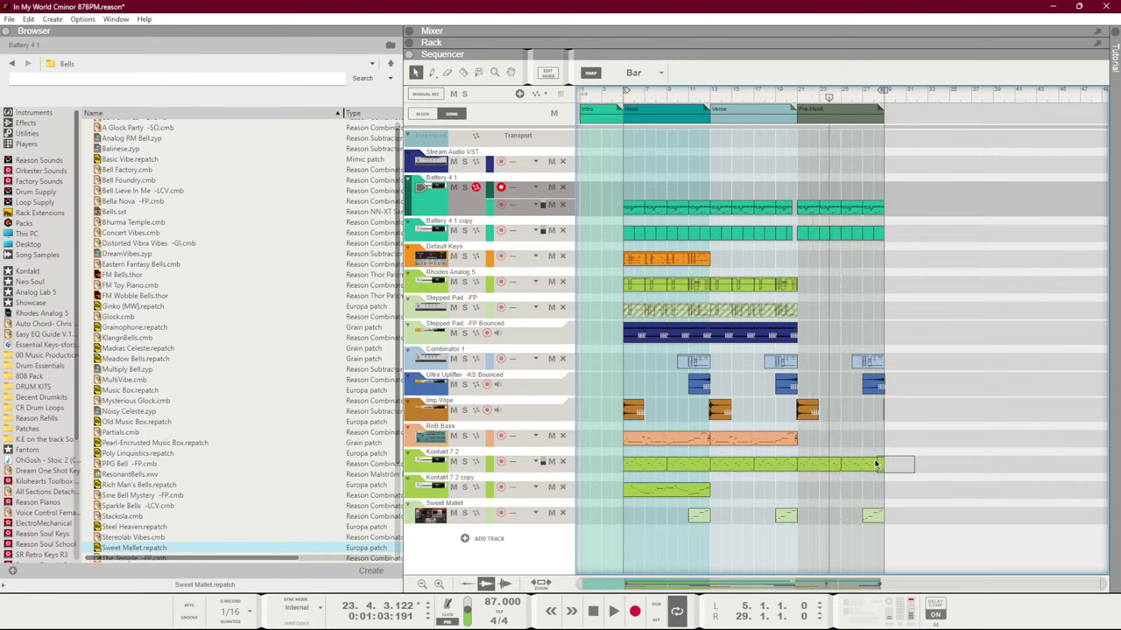
left_click(812, 466)
key("Delete")
Play from bar 20 and record a new Default Keys part over the Pre-Hook section starting at bar 21
left_click(792, 89)
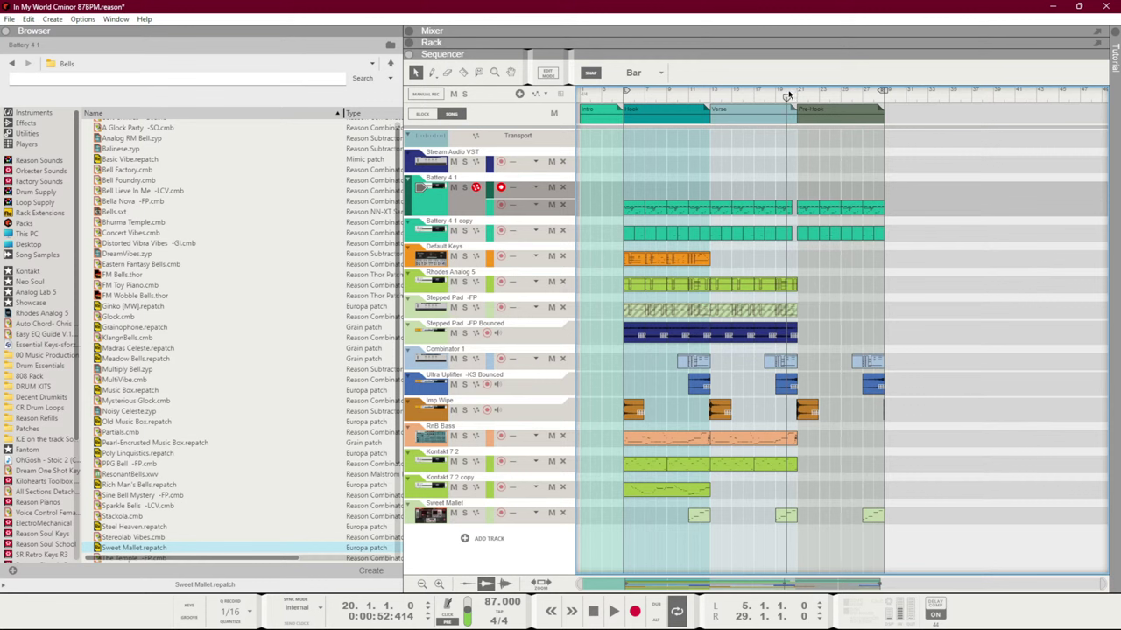
key("space")
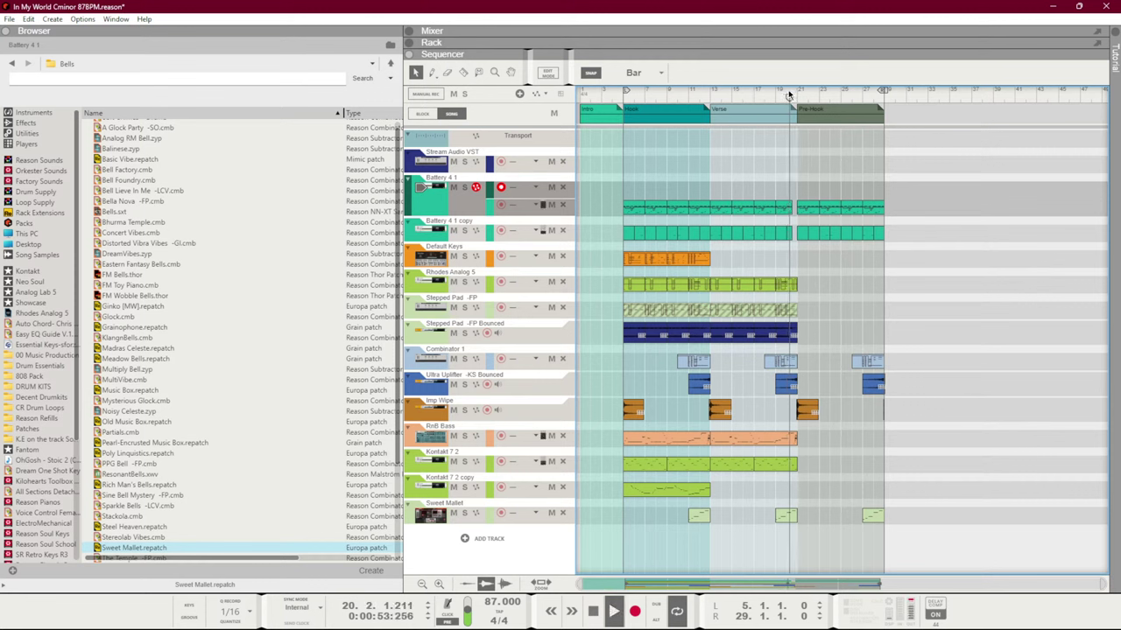
left_click(499, 258)
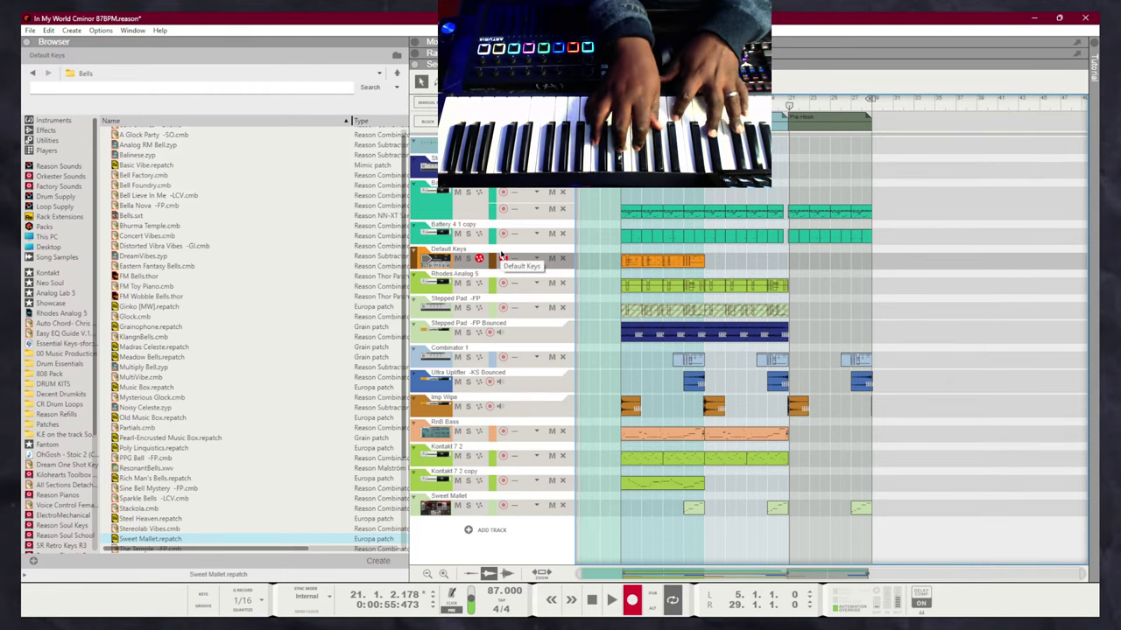
key("space")
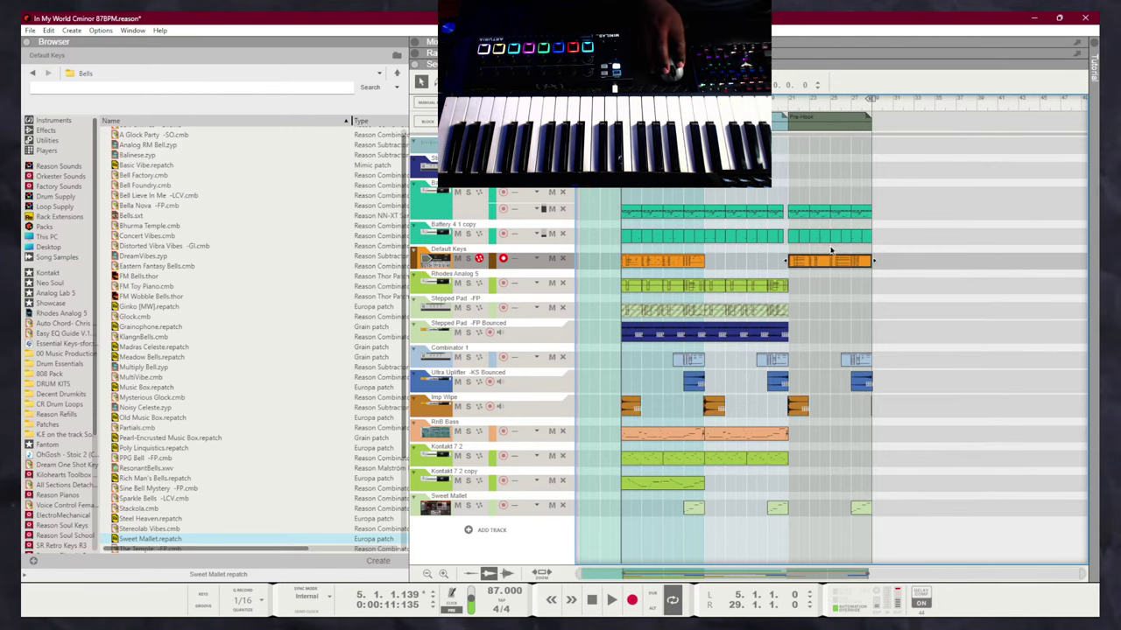
Delete the Pre-Hook clips on the Combinator 1 and Sweet Mallet tracks
left_click(856, 359)
key("Delete")
left_click(861, 508)
key("Delete")
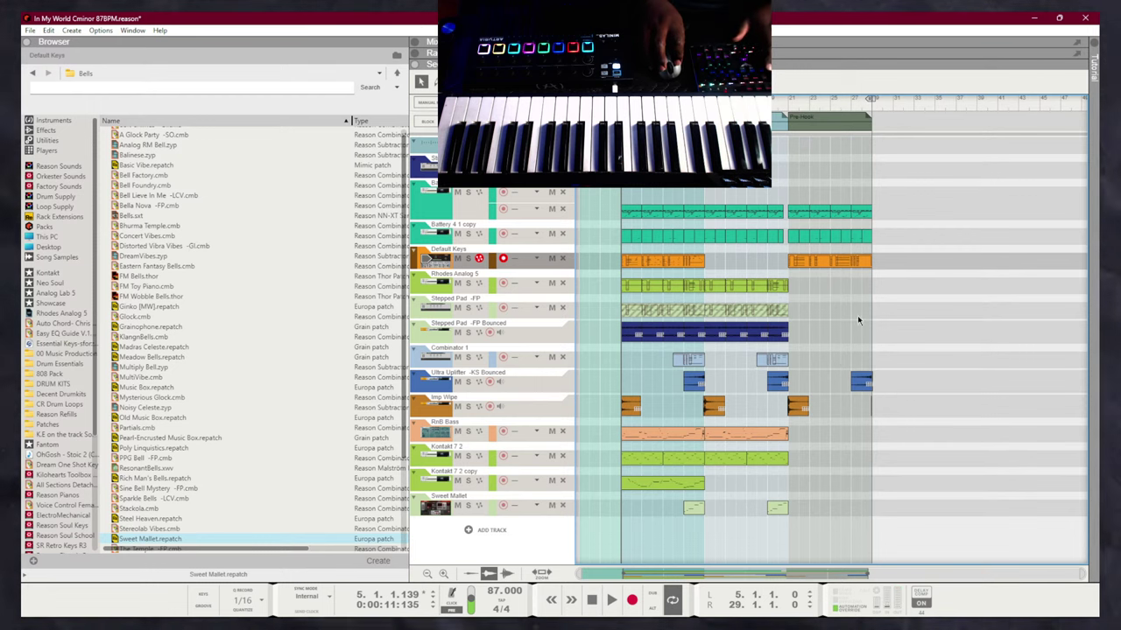
Copy the last two bars of the Default Keys Pre-Hook part onto the Combinator 1 and Sweet Mallet tracks at bar 27
left_click(853, 265)
key("Escape")
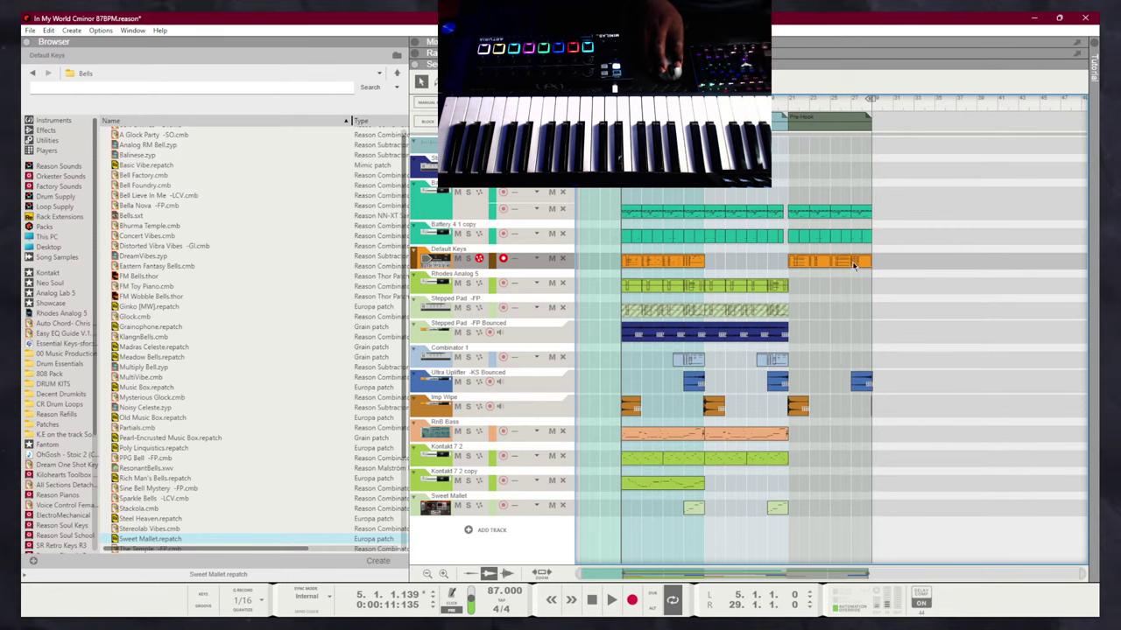
left_click(849, 136)
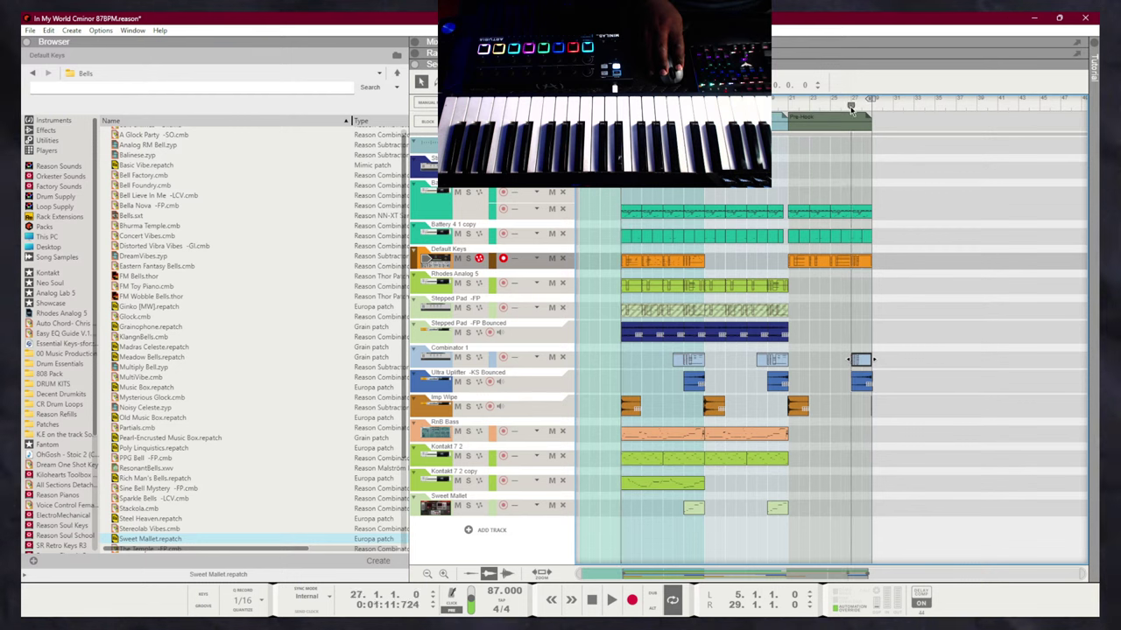
key("space")
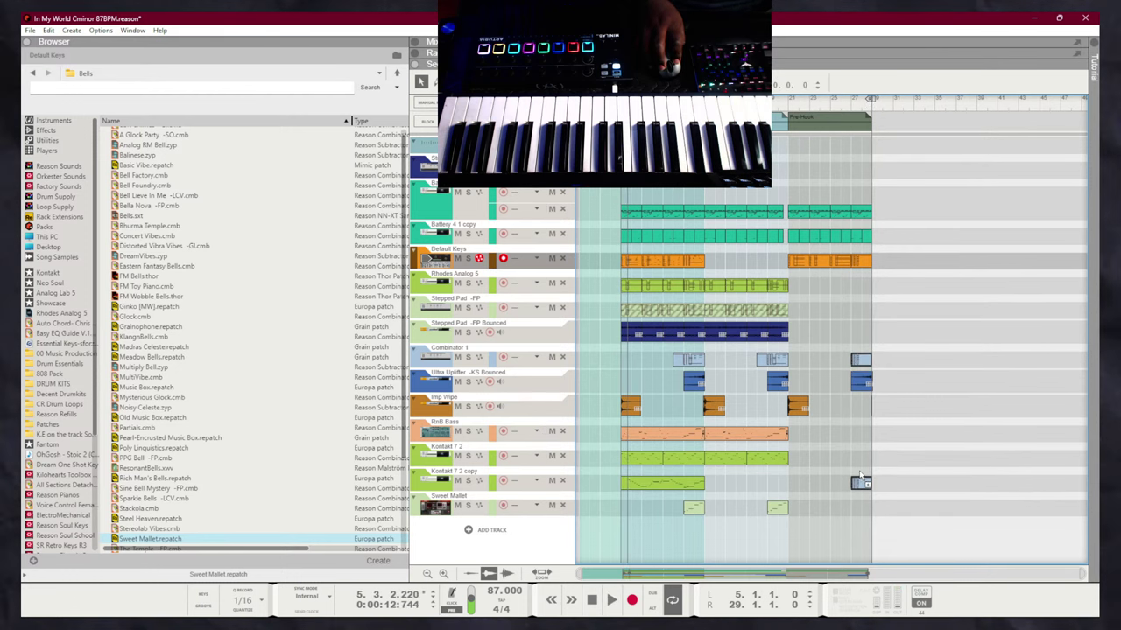
In the Sweet Mallet clip at bar 27, delete all but the top note of each of the three chords
double_click(860, 507)
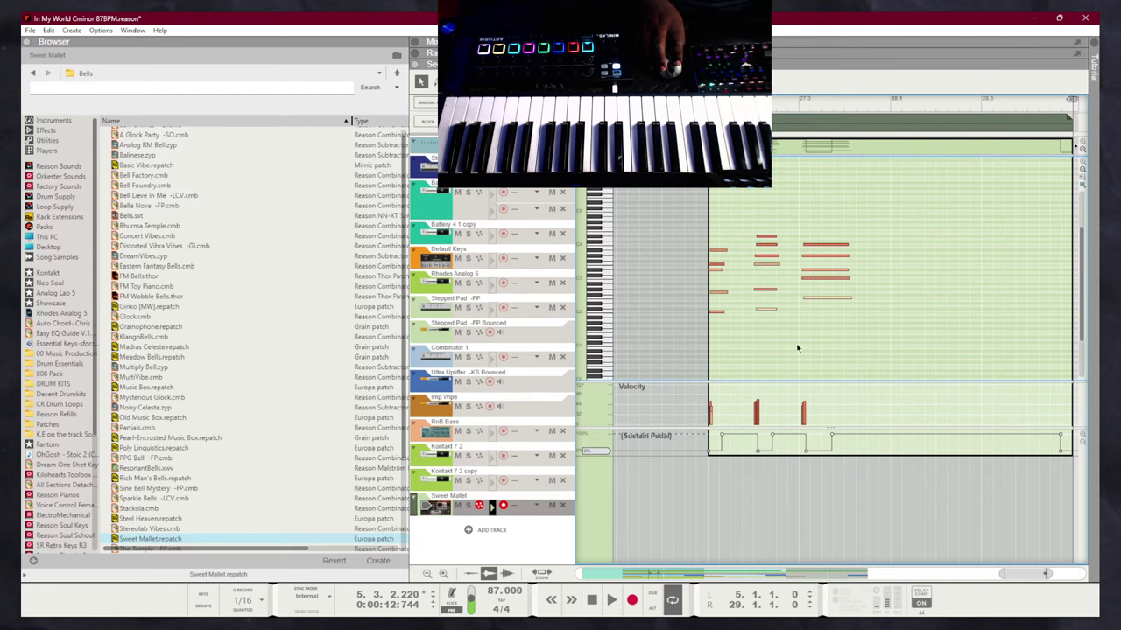
left_click_drag(738, 344, 693, 268)
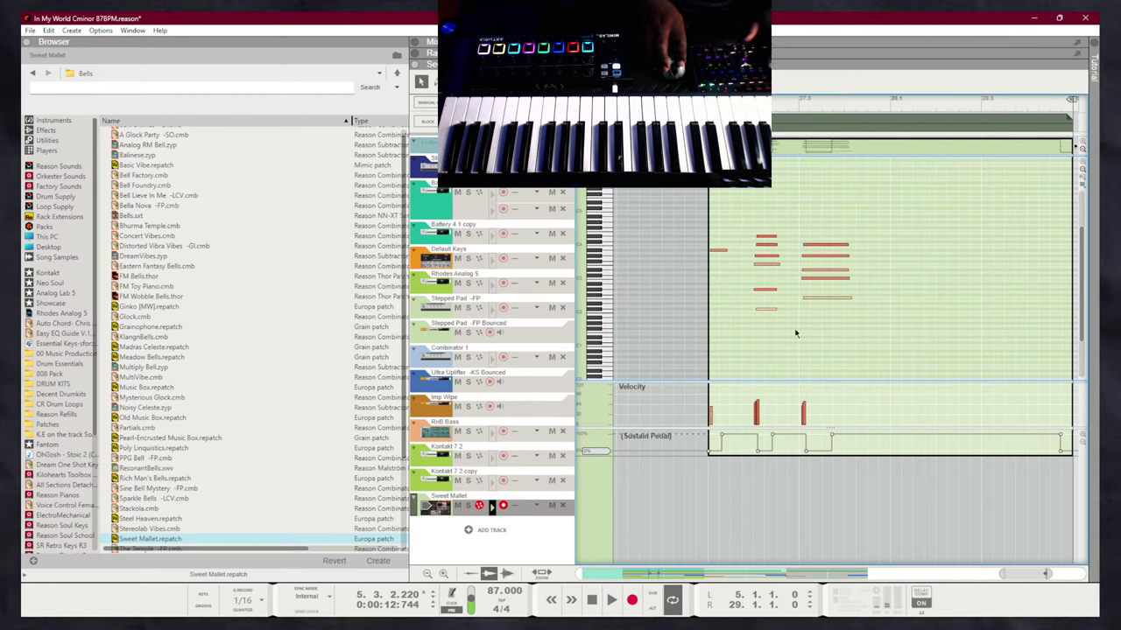
left_click_drag(796, 333, 759, 243)
key("Delete")
left_click_drag(856, 324, 816, 255)
key("Delete")
Transpose the last Sweet Mallet note up an octave to C5 during playback and return to the arrangement
key("space")
left_click_drag(864, 301, 804, 202)
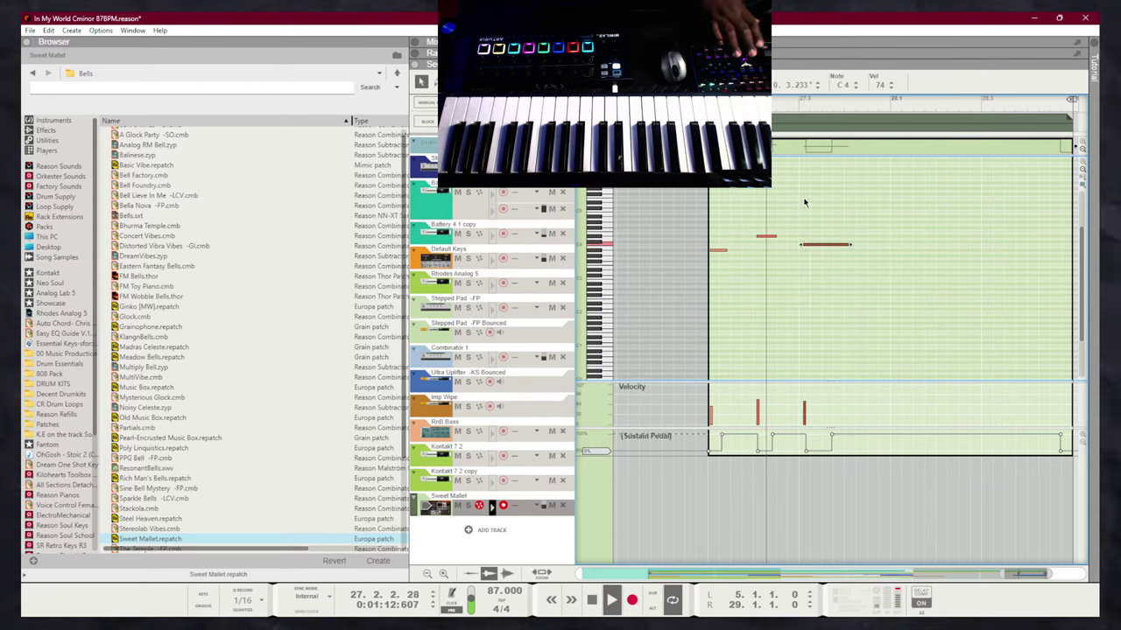
key("shift+Up")
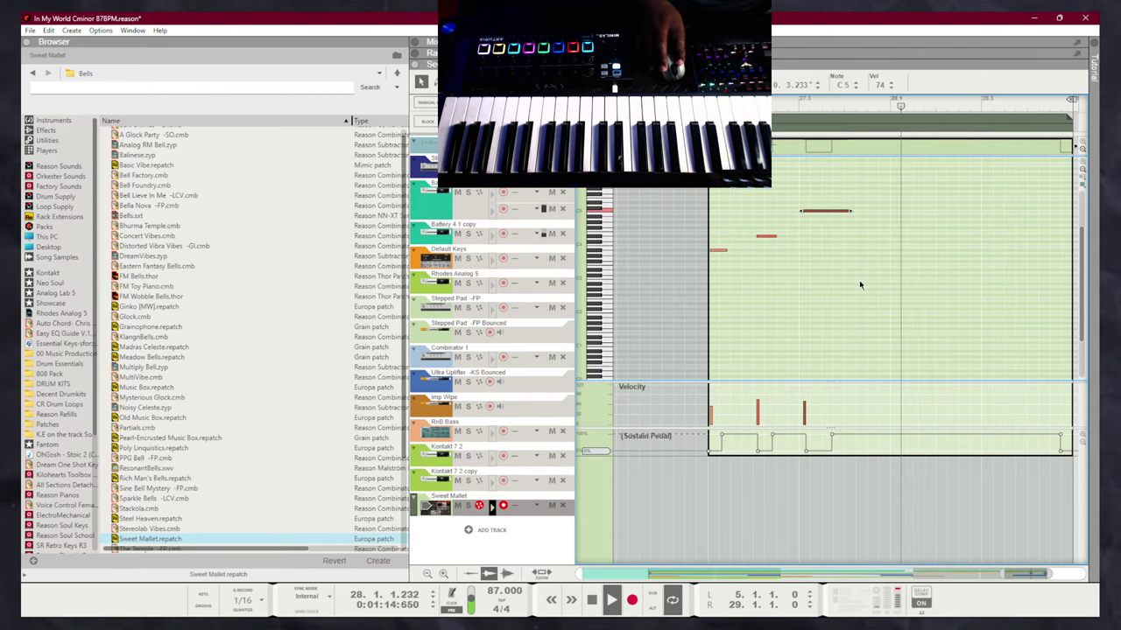
key("ctrl+e")
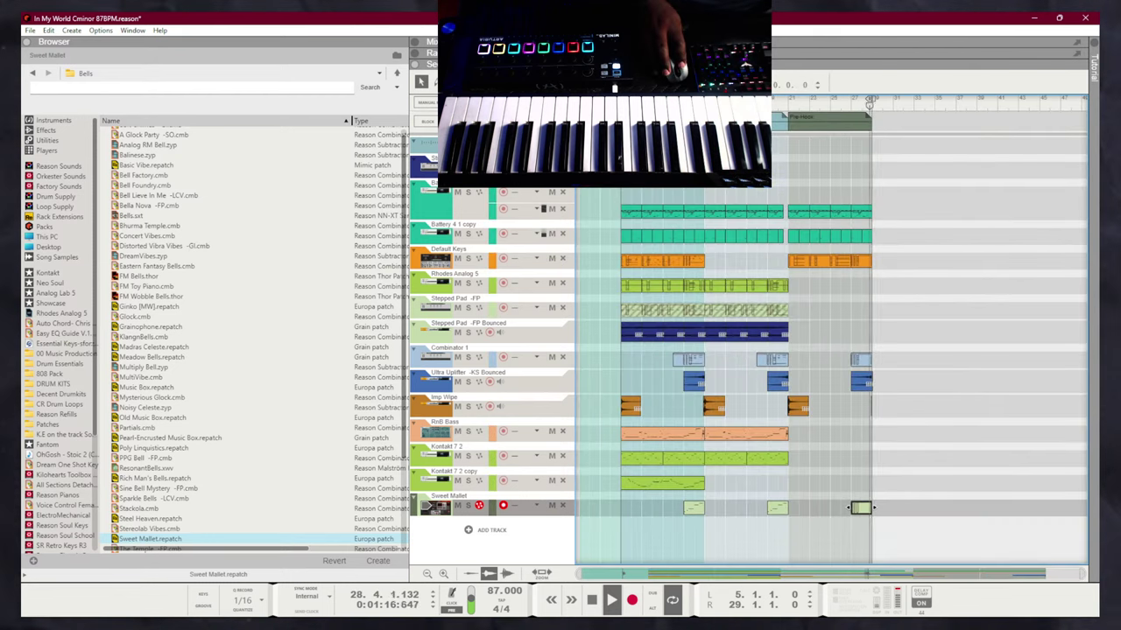
Try recording a new bass part on a new RnB Bass note lane over the Pre-Hook section from bar 21
left_click(779, 464)
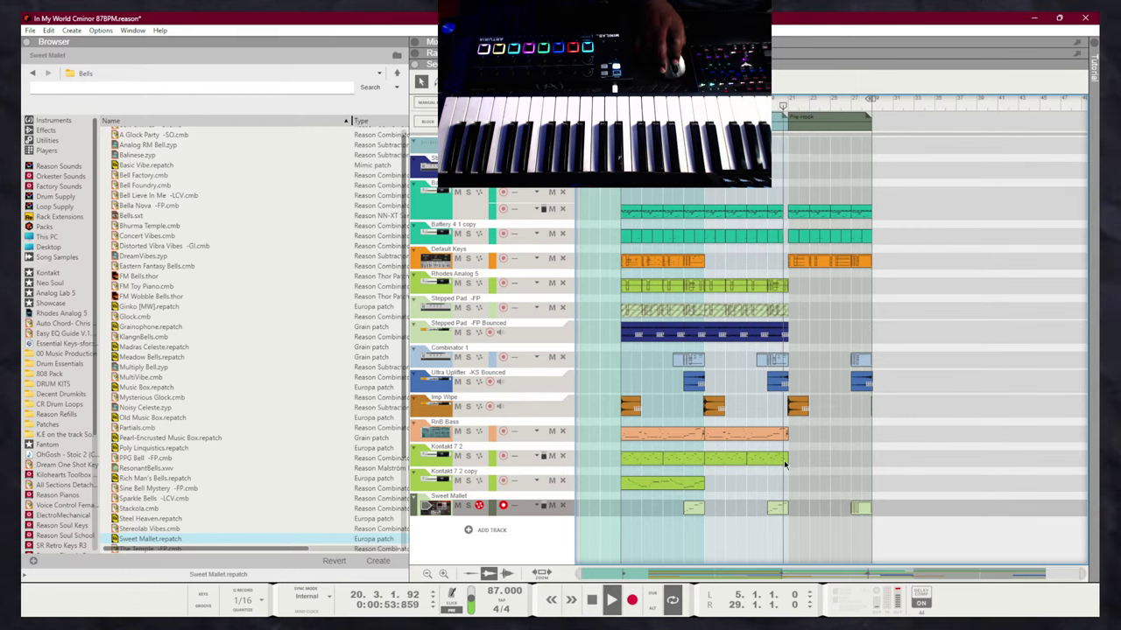
left_click(503, 433)
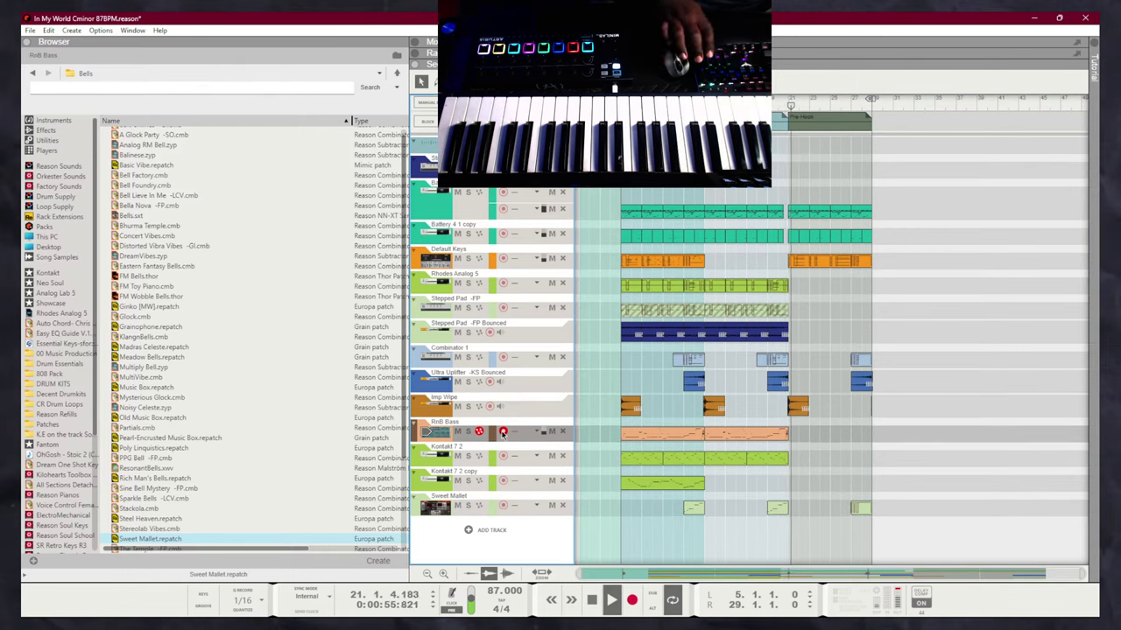
left_click(780, 105)
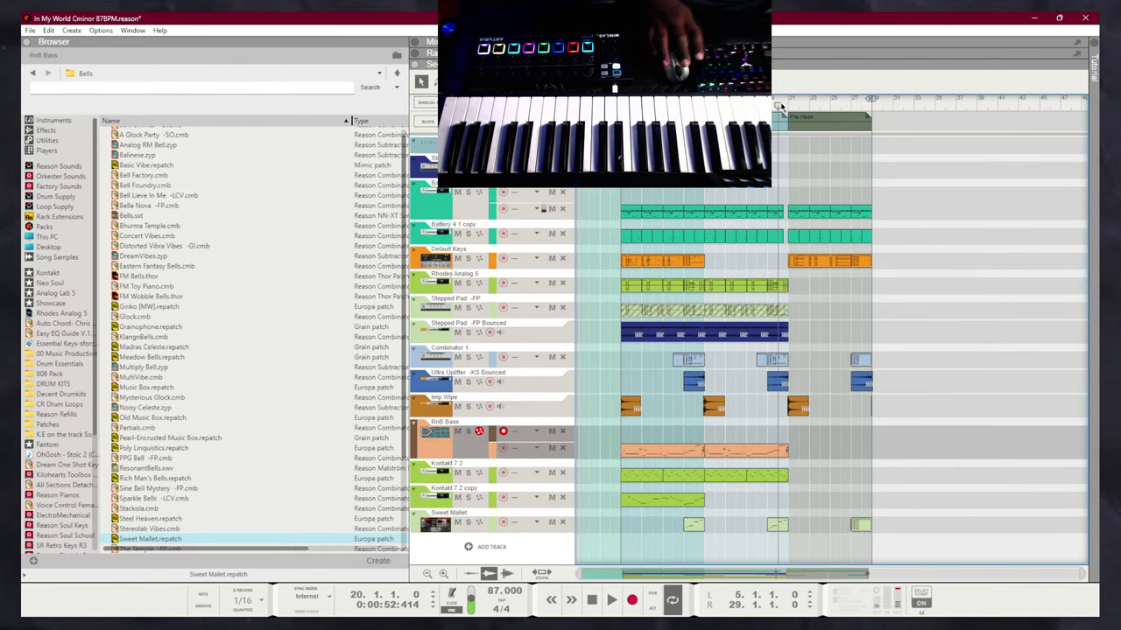
left_click(791, 105)
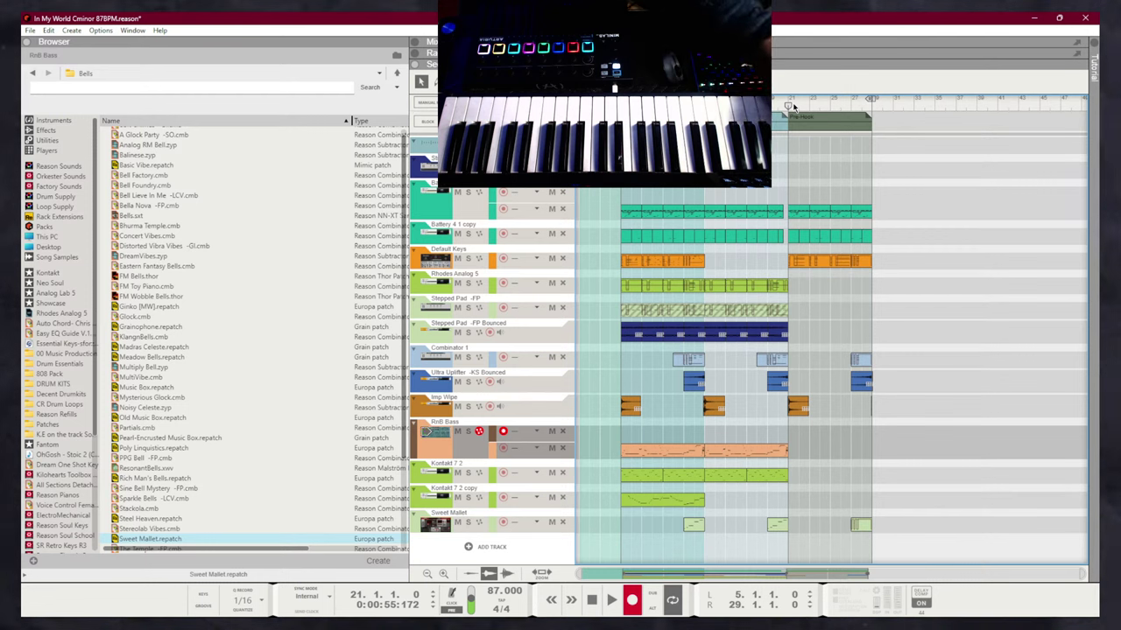
key("ctrl+Return")
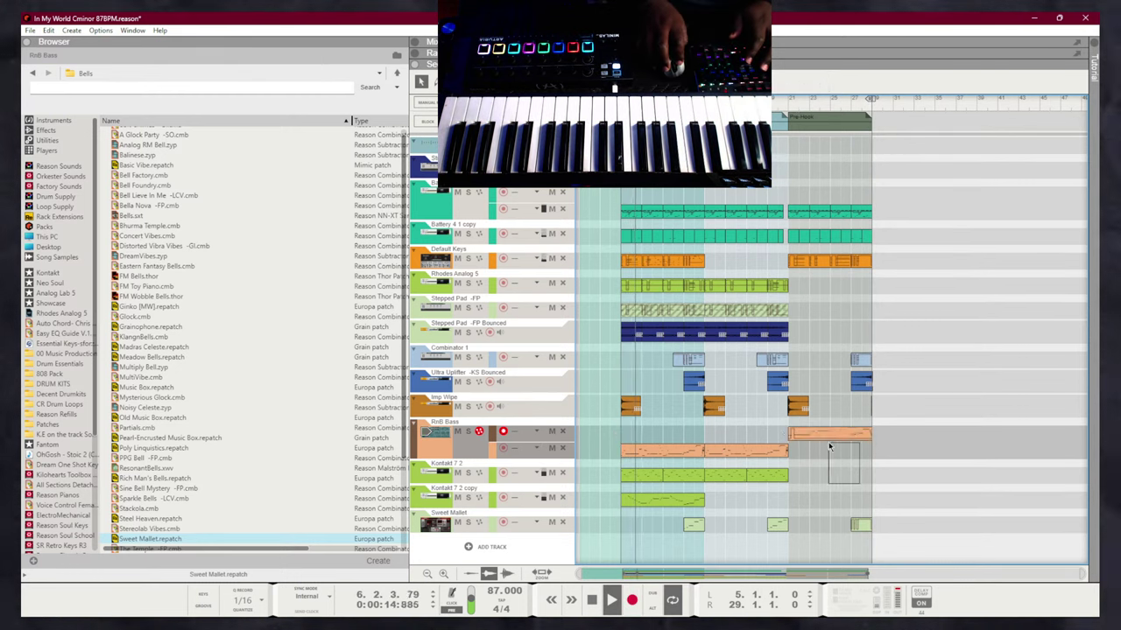
left_click(789, 101)
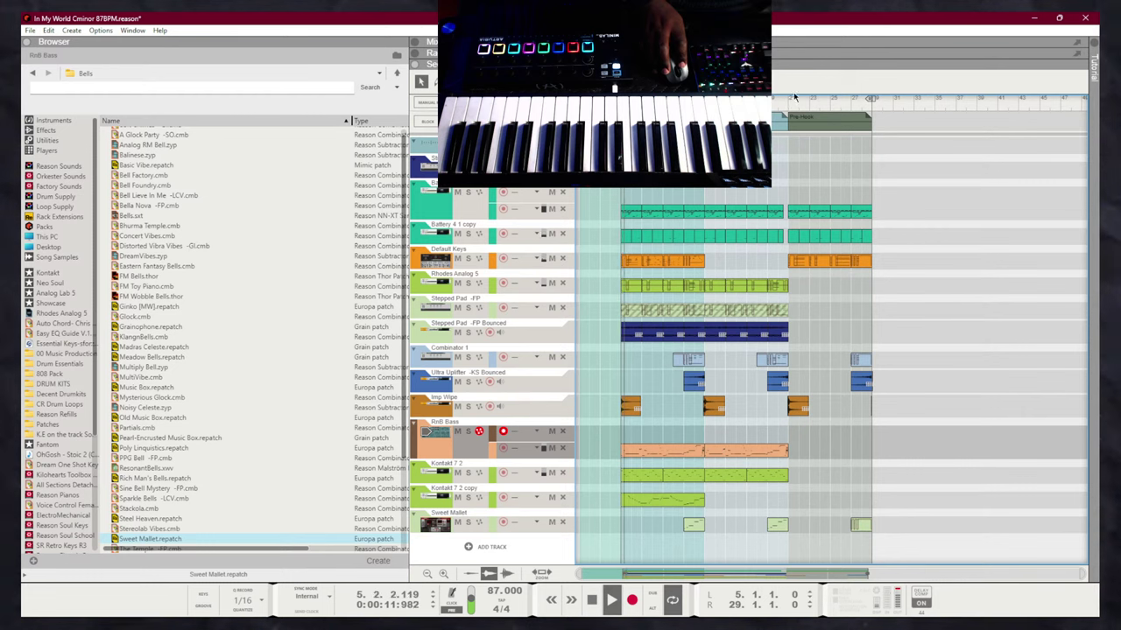
Delete the Combinator 1 and Sweet Mallet clips at bar 27 and trim the Default Keys Pre-Hook clip to end at bar 27
key("space")
left_click(789, 103)
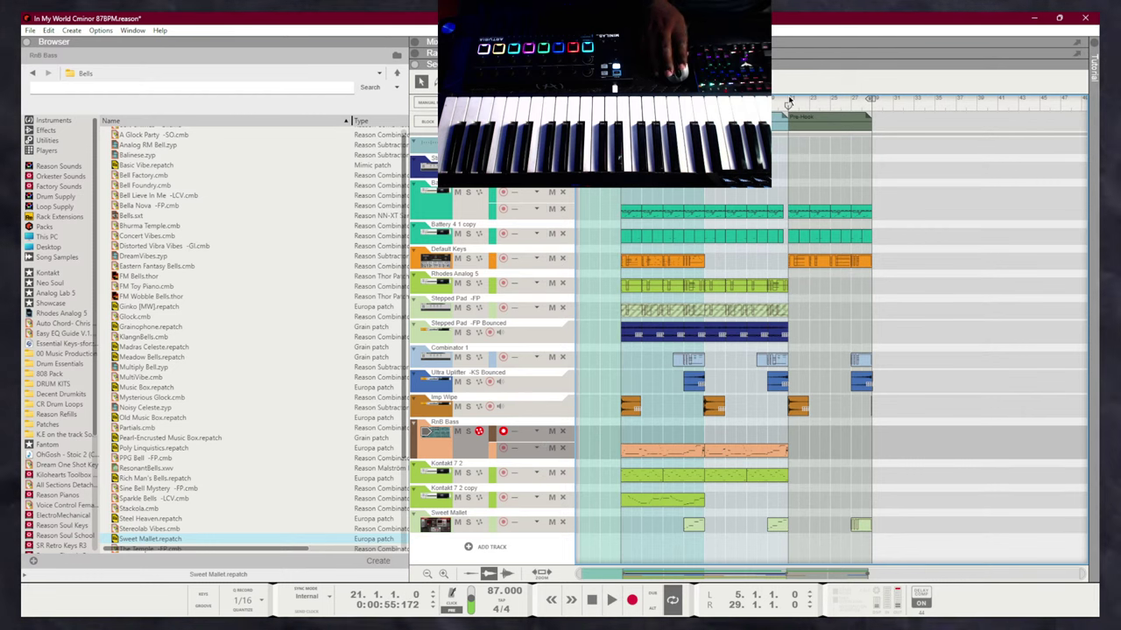
key("Delete")
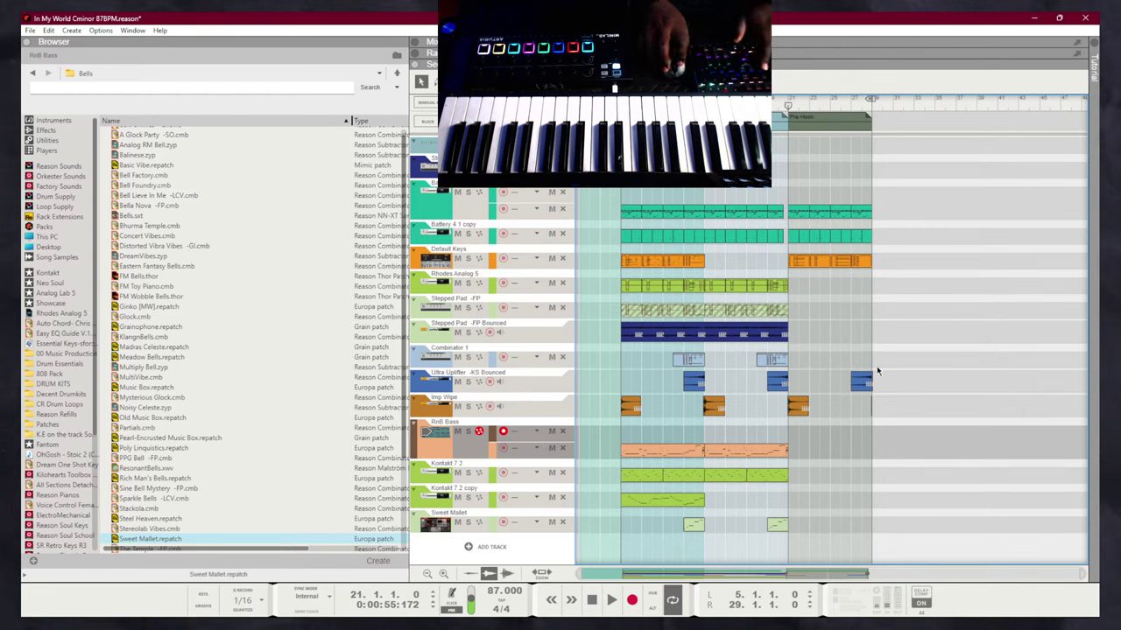
left_click_drag(864, 262, 851, 263)
Arm the Default Keys track and record a new keys part from bar 27 to bar 29
left_click(850, 107)
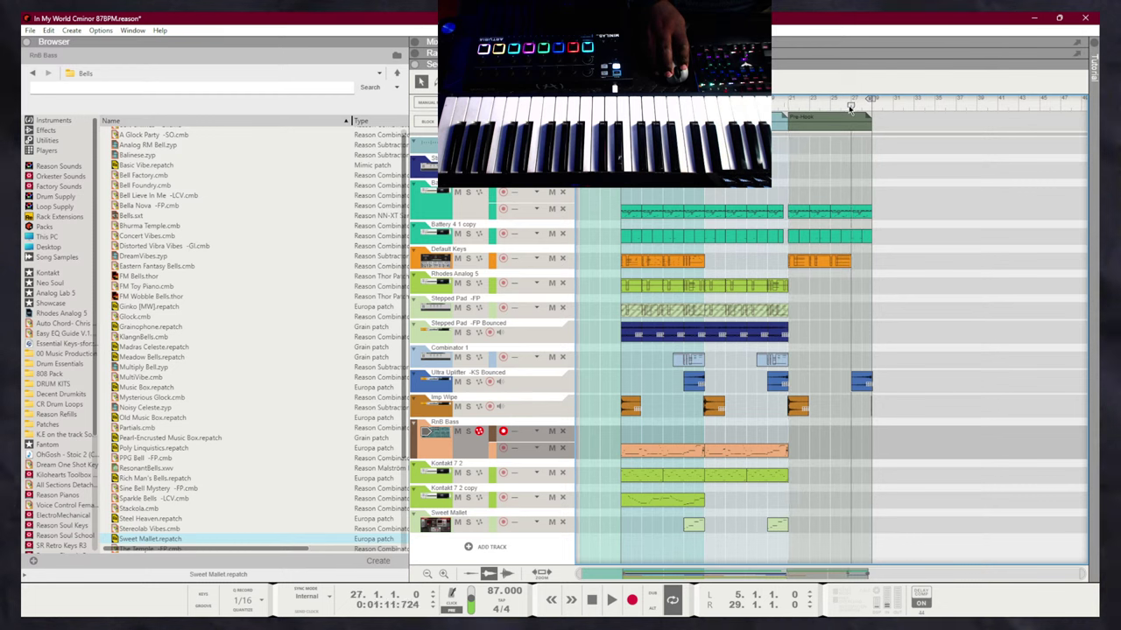
left_click(502, 260)
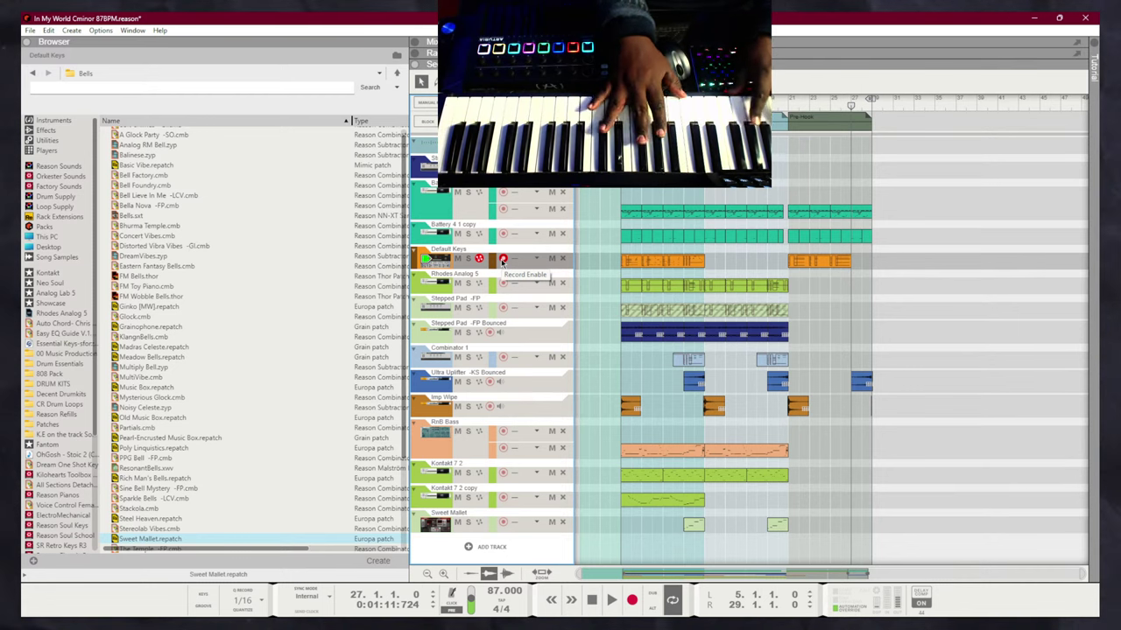
key("ctrl+Return")
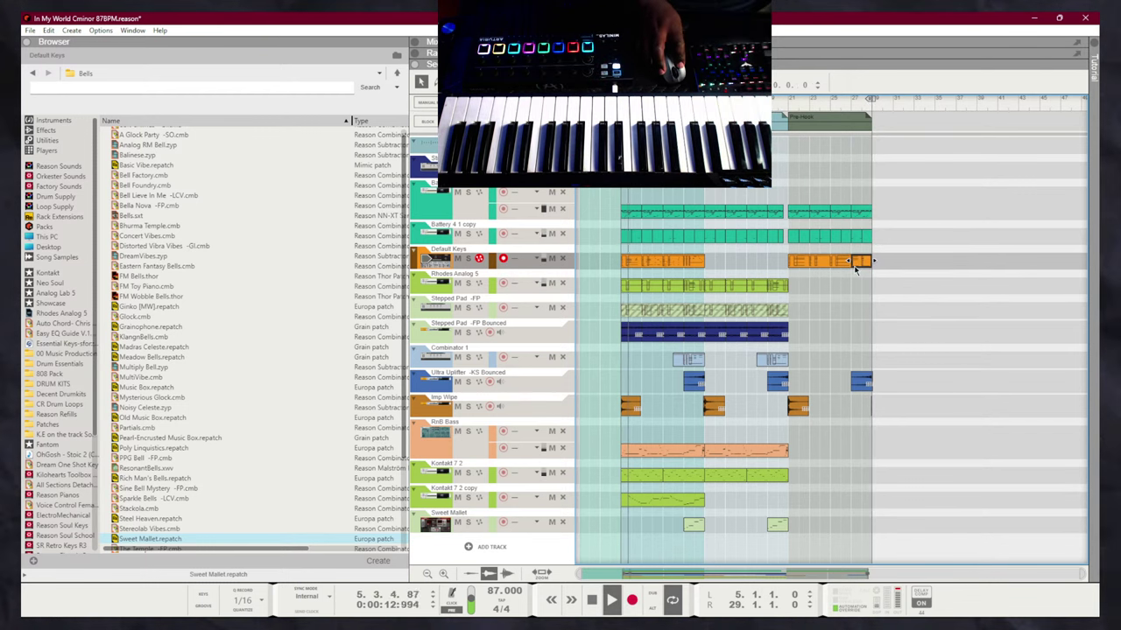
Select the notes of the new Default Keys clip in the note editor, return to the arrangement and play from bar 27
double_click(854, 265)
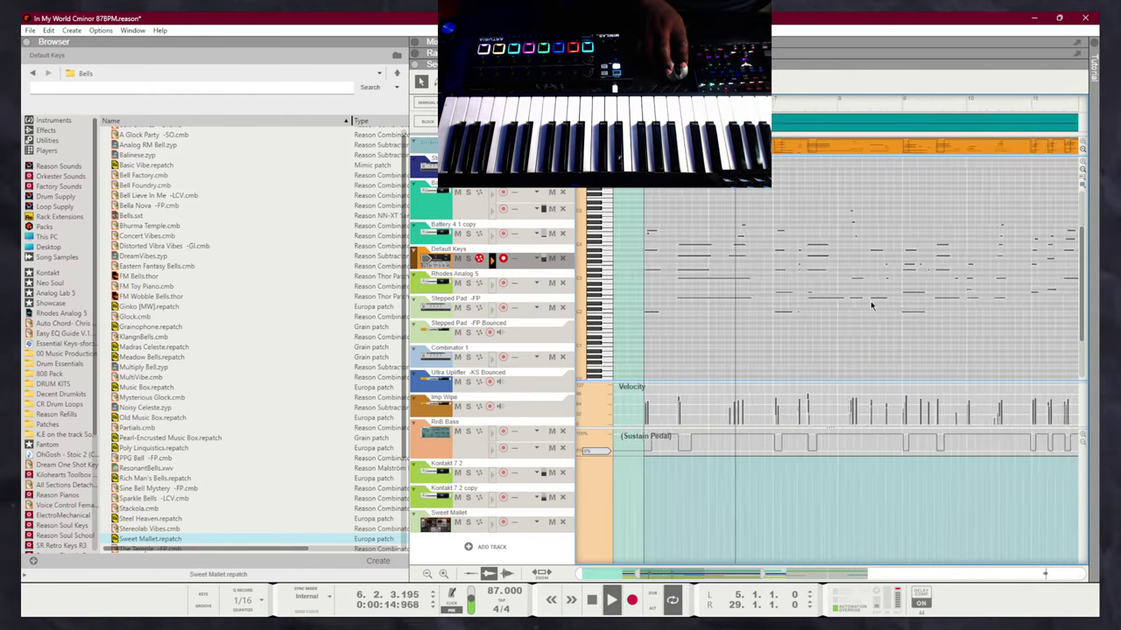
scroll(870, 301, "down", 5)
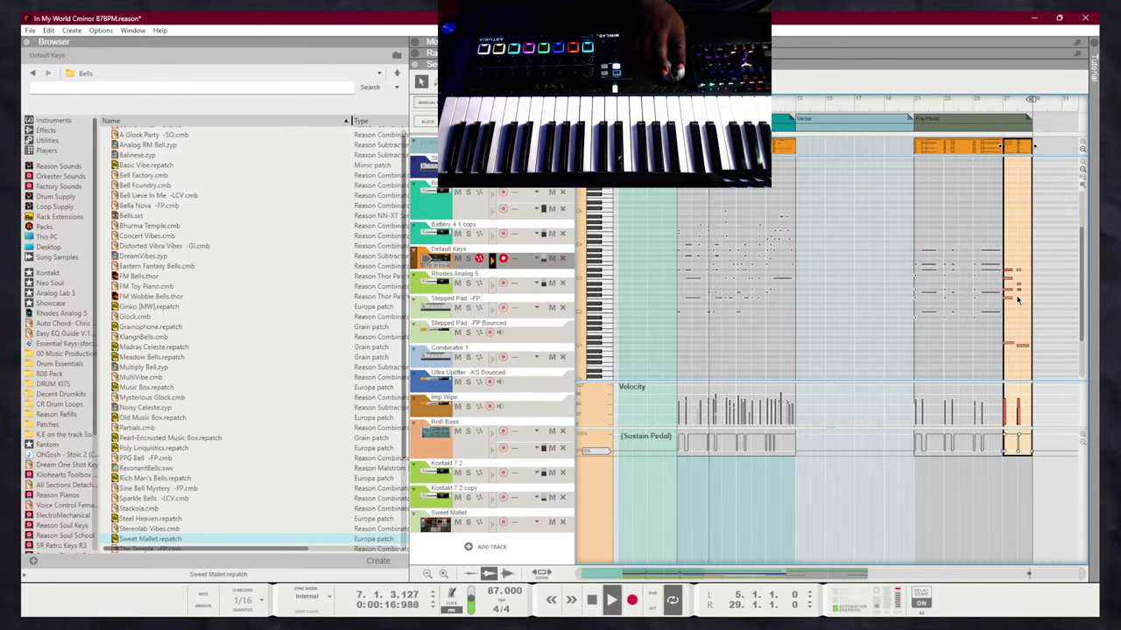
left_click_drag(1071, 250, 1009, 352)
scroll(1010, 354, "down", 2)
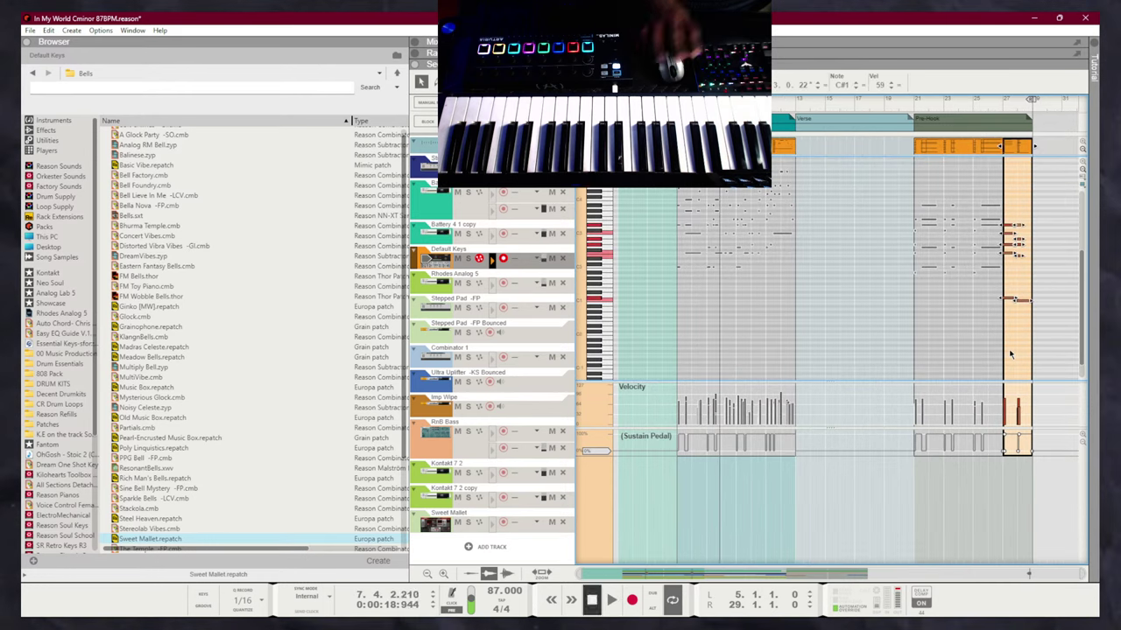
key("shift+Tab")
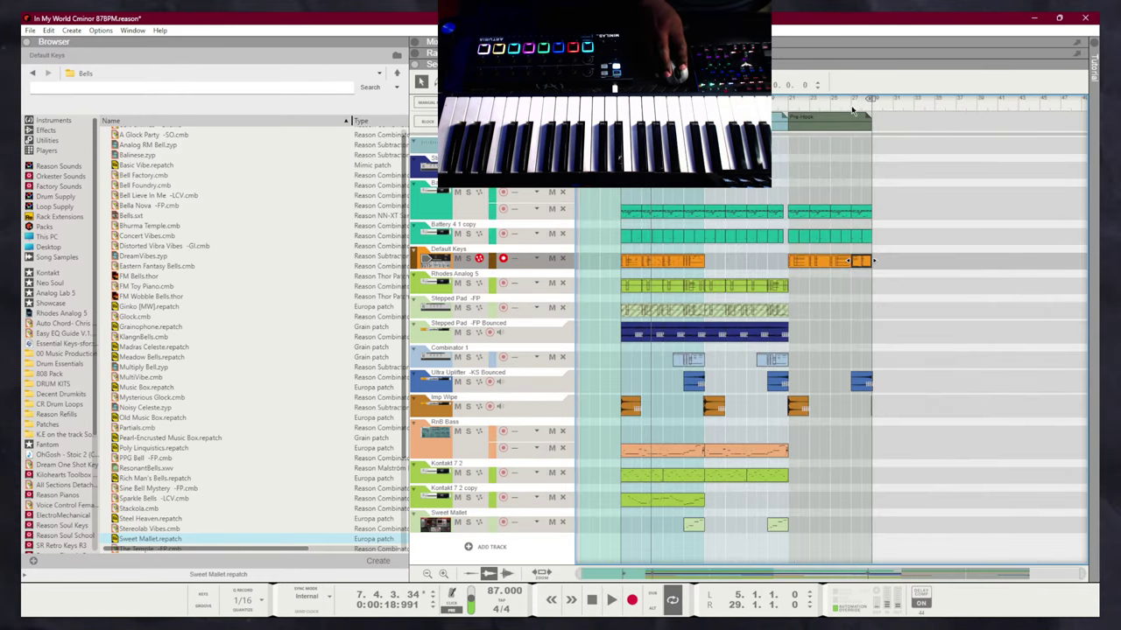
left_click(852, 110)
key("space")
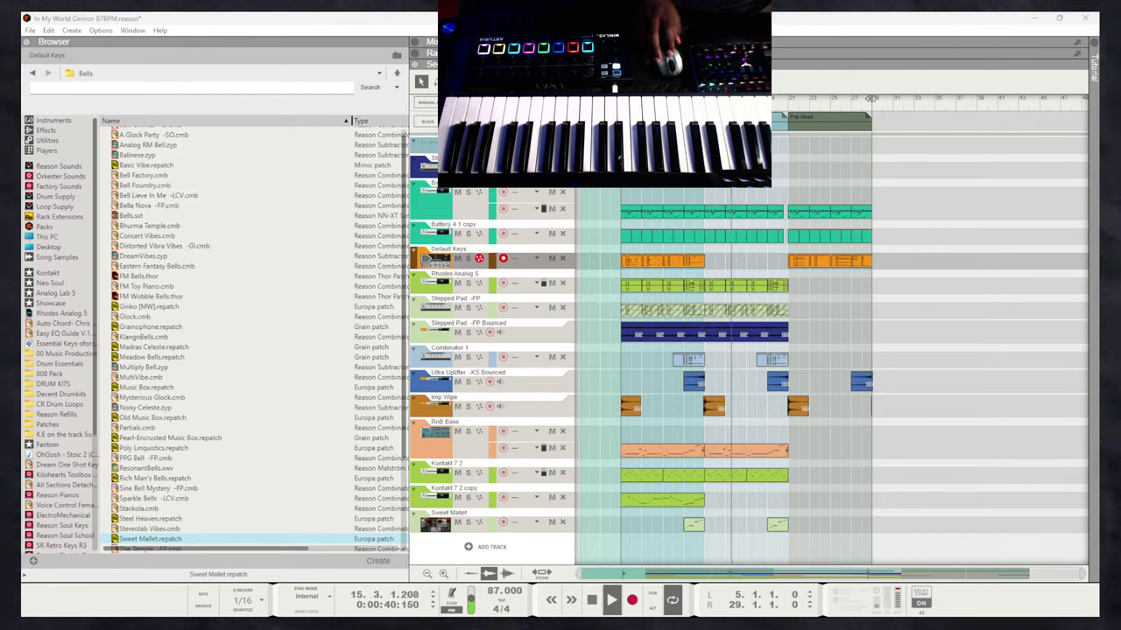
Arm the RnB Bass track and record a bass part on it through the Pre-Hook section up to bar 29
left_click(817, 334)
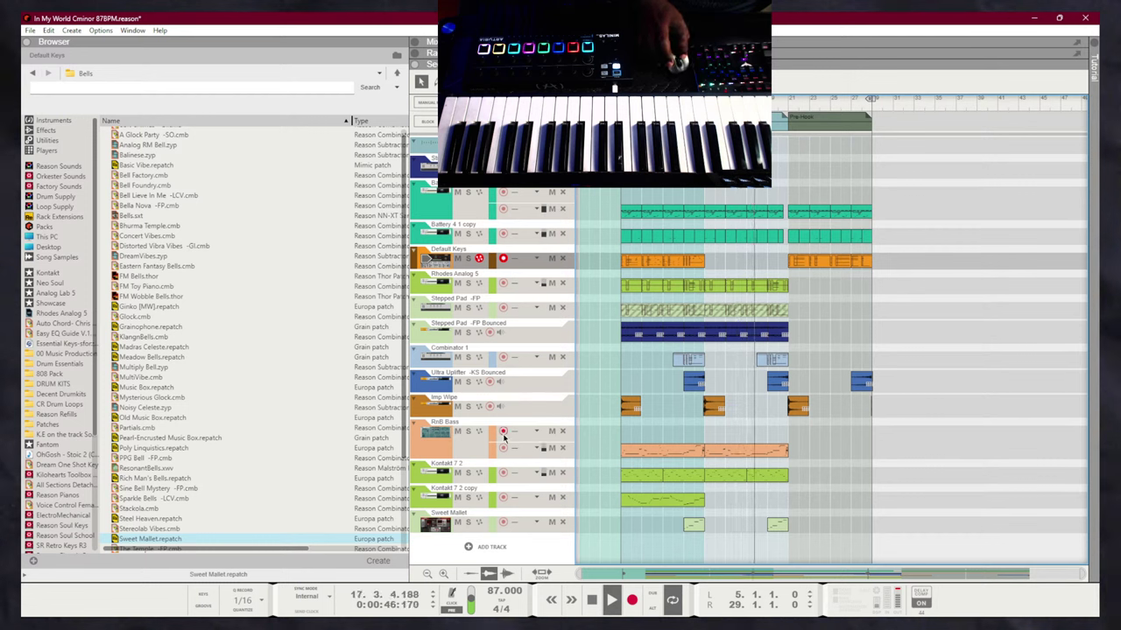
left_click(504, 439)
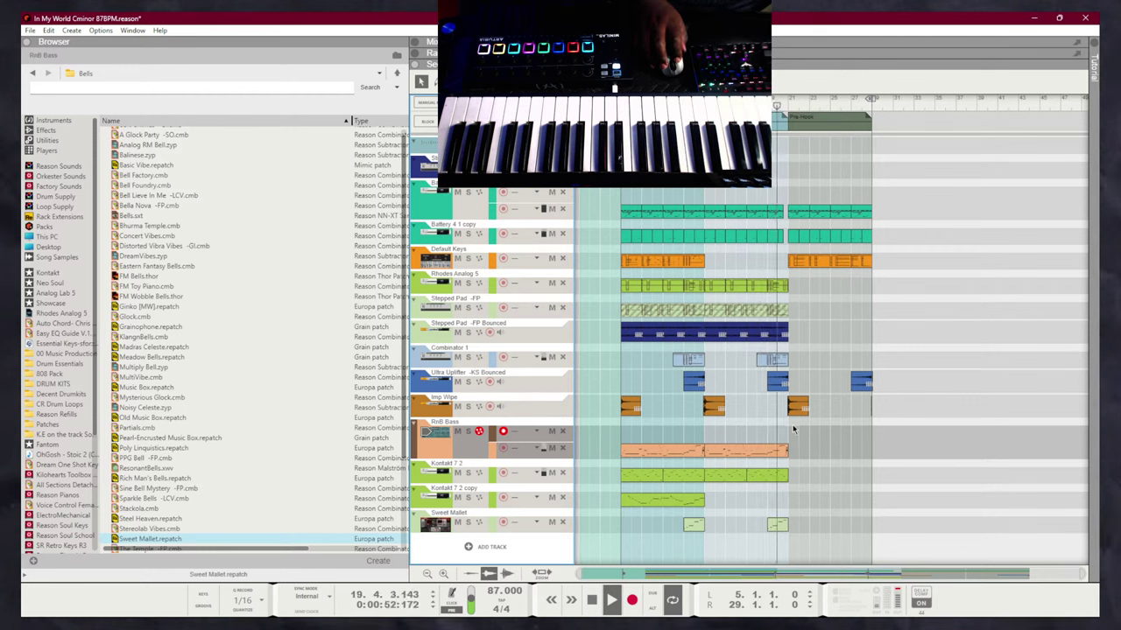
key("ctrl+Return")
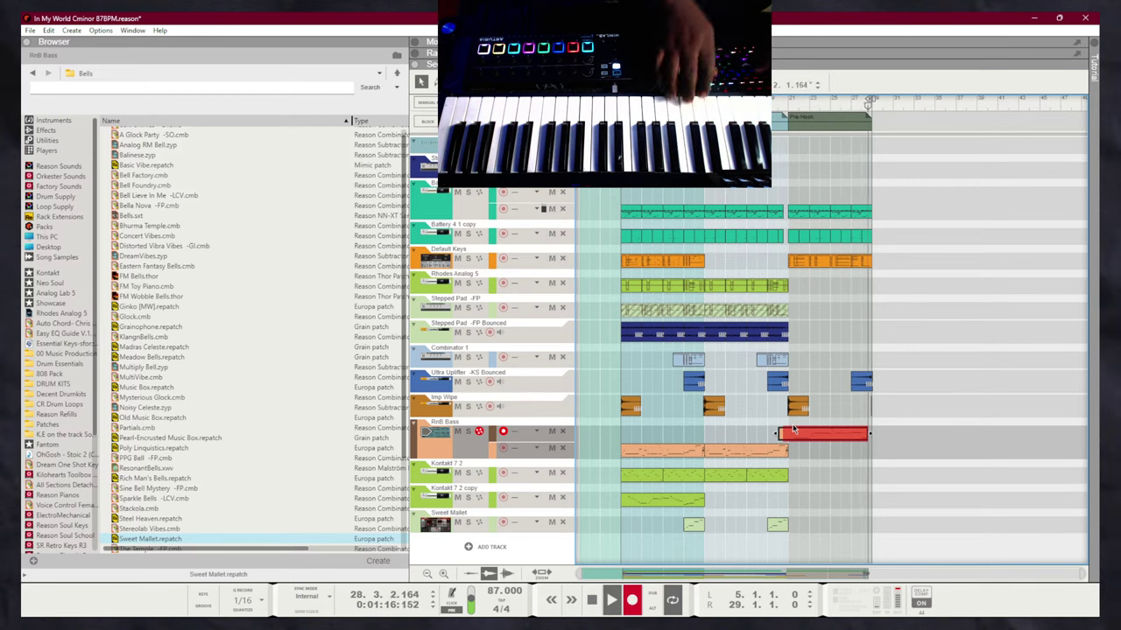
key("space")
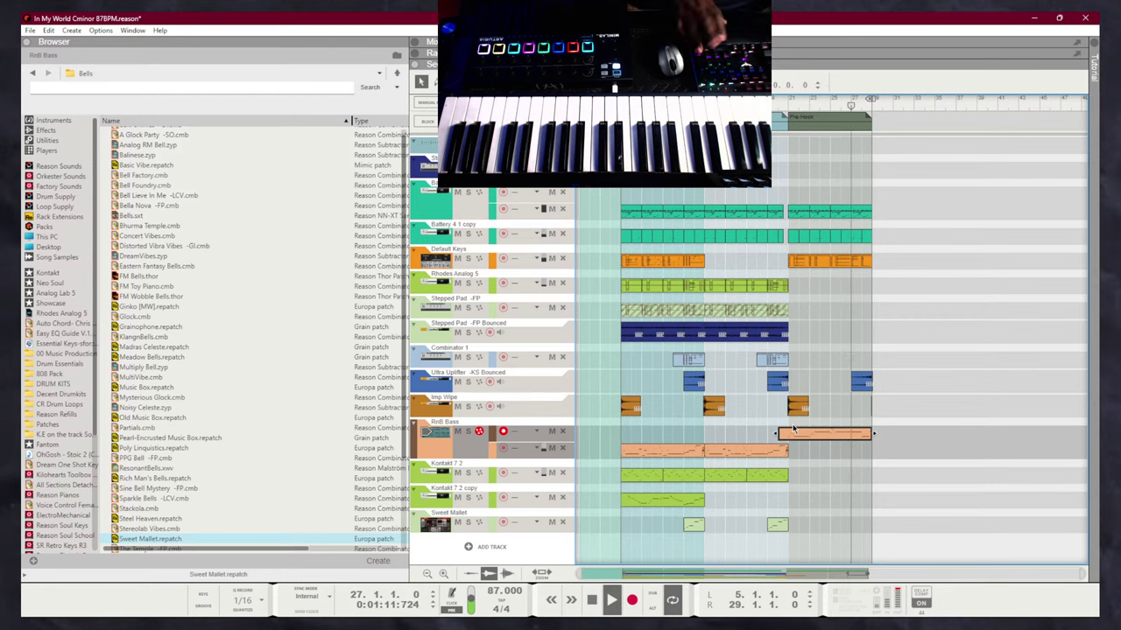
Open the new RnB Bass clip for note editing and align its first note with the clip start at bar 21
left_click(787, 99)
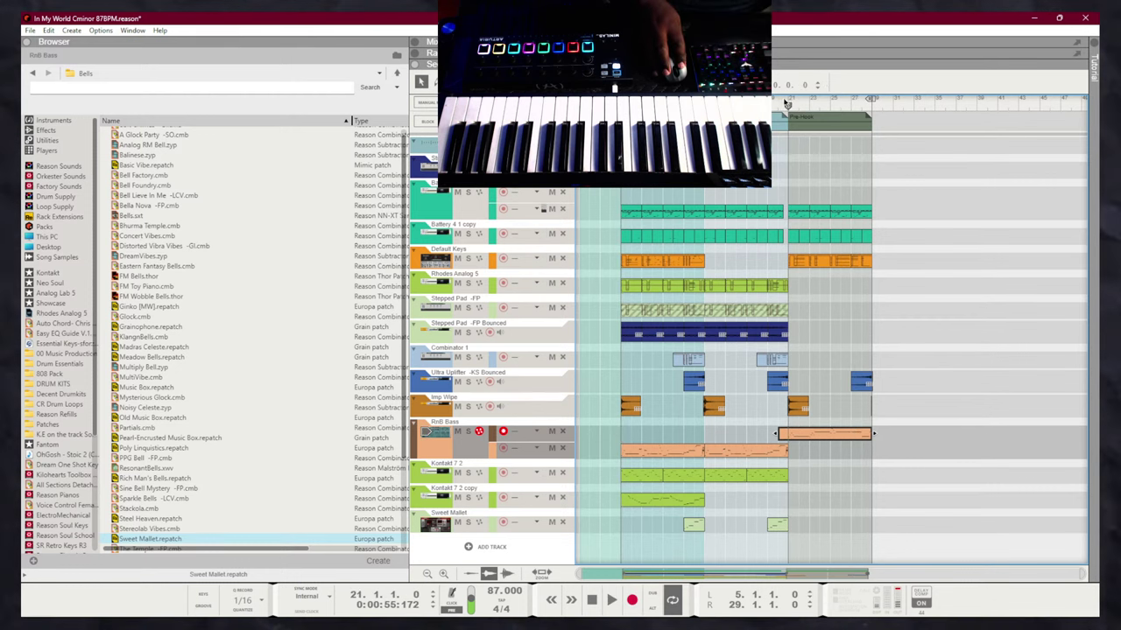
double_click(794, 437)
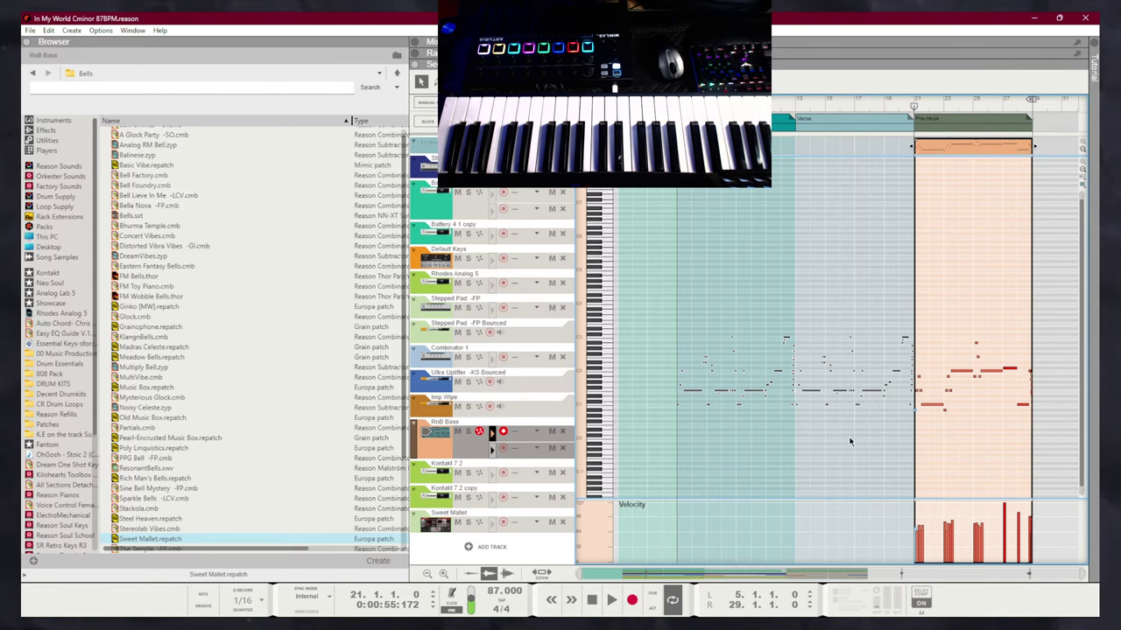
scroll(972, 421, "up", 2)
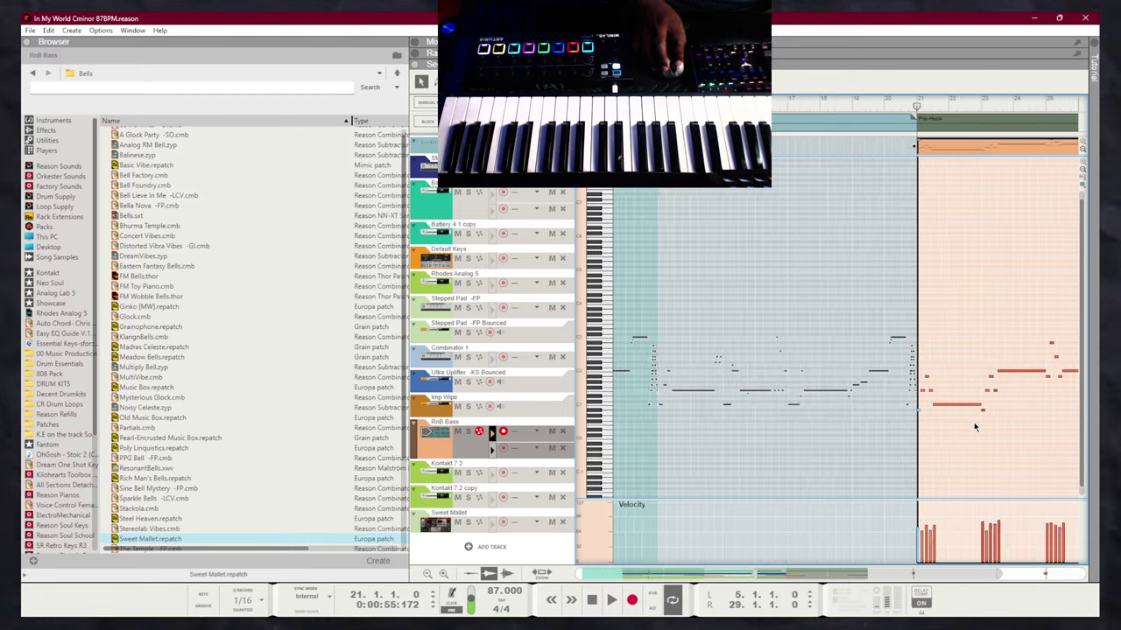
scroll(954, 433, "up", 3)
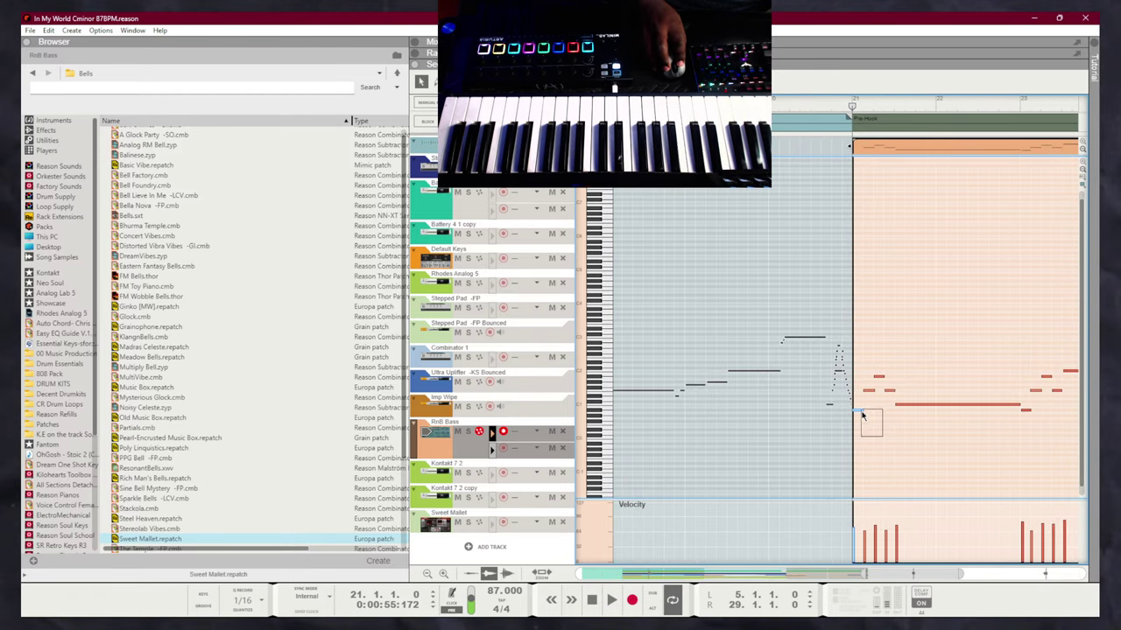
left_click_drag(862, 416, 1081, 441)
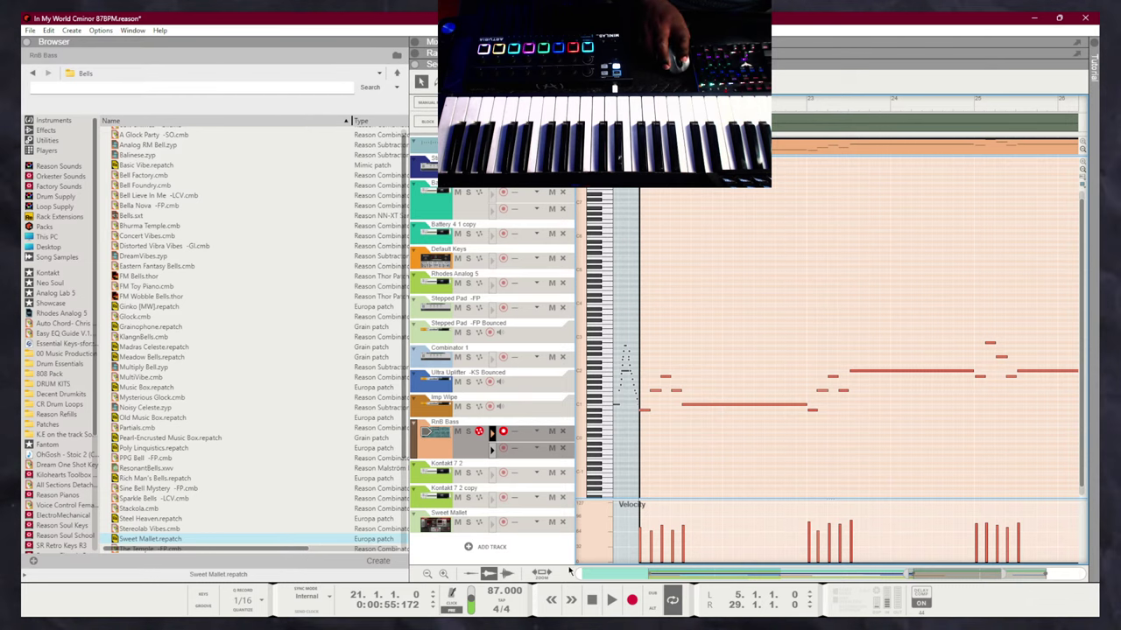
Move the long RnB Bass note ending at bar 27 down one octave and play back from bar 25
left_click_drag(714, 576, 999, 585)
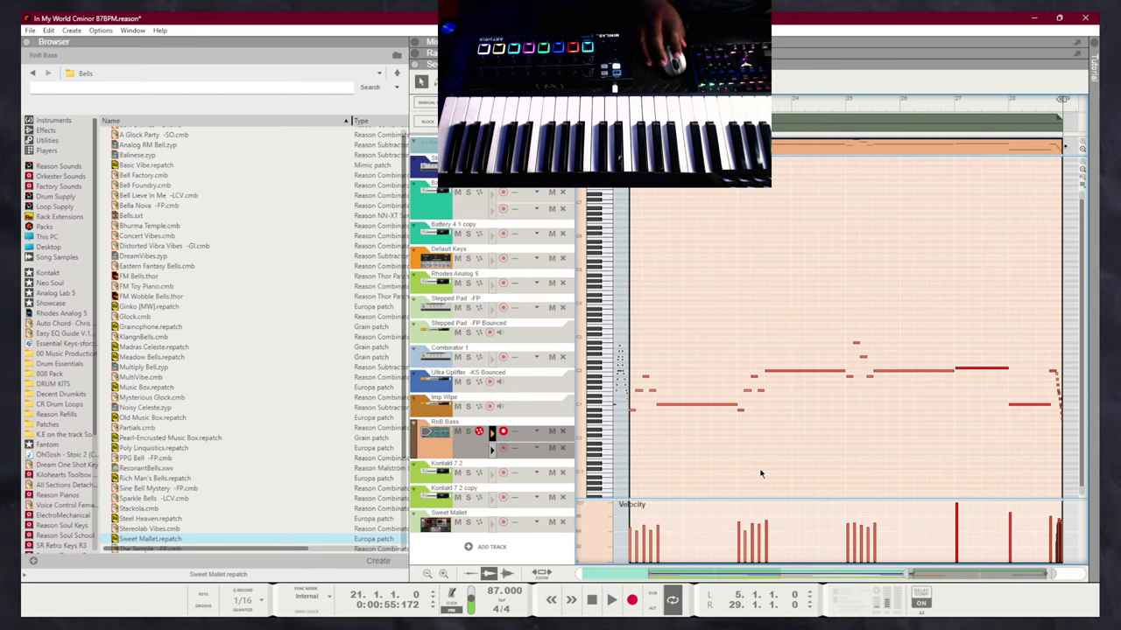
left_click(893, 371)
left_click_drag(893, 371, 895, 392)
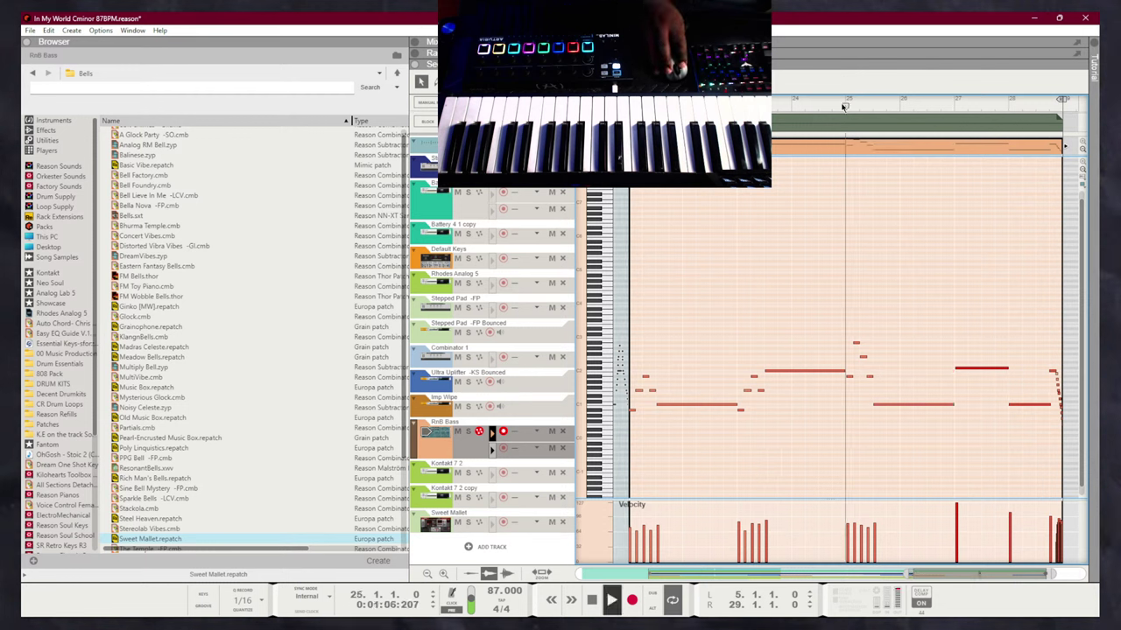
key("space")
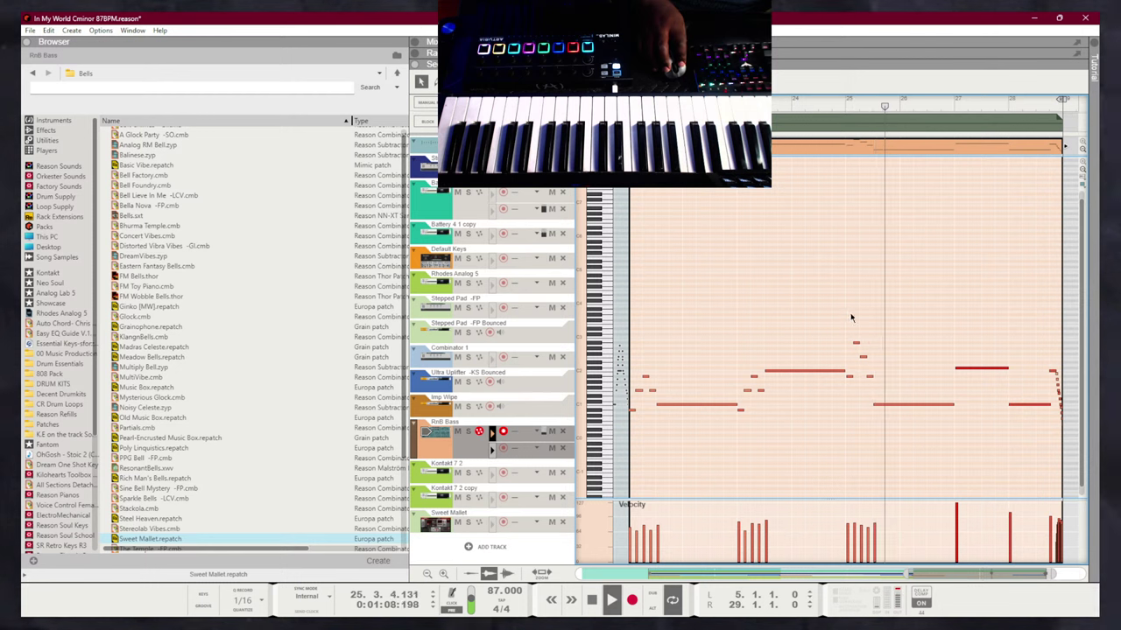
Try the first A#2 bass note at bar 25 one octave higher at A#3 during playback, and return it to A#2
left_click(855, 343)
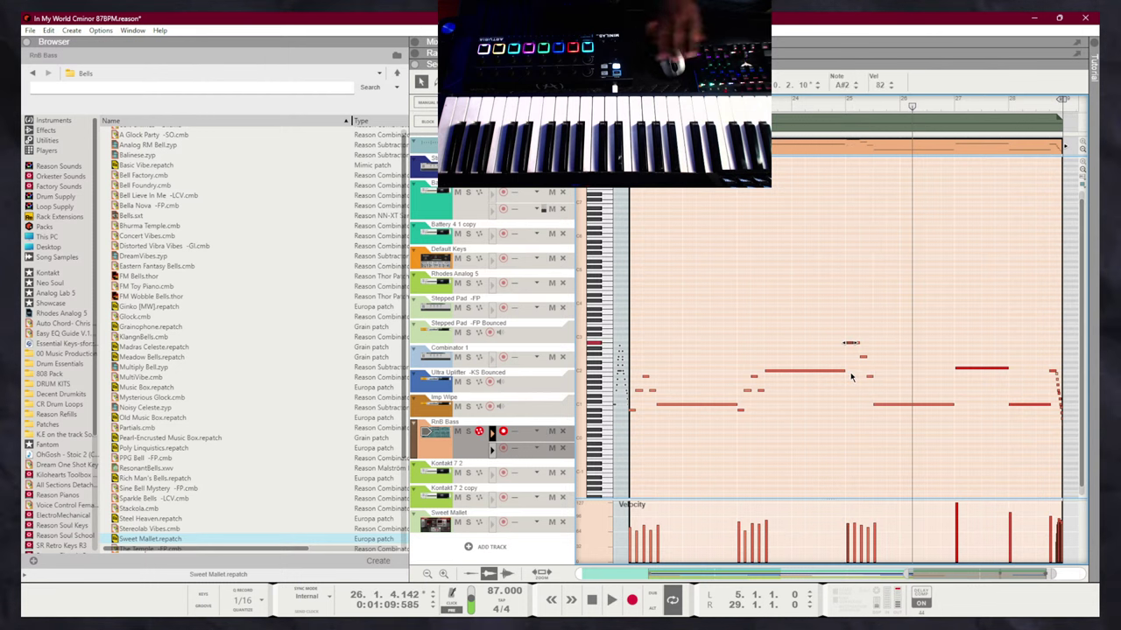
key("shift+Up")
left_click(834, 106)
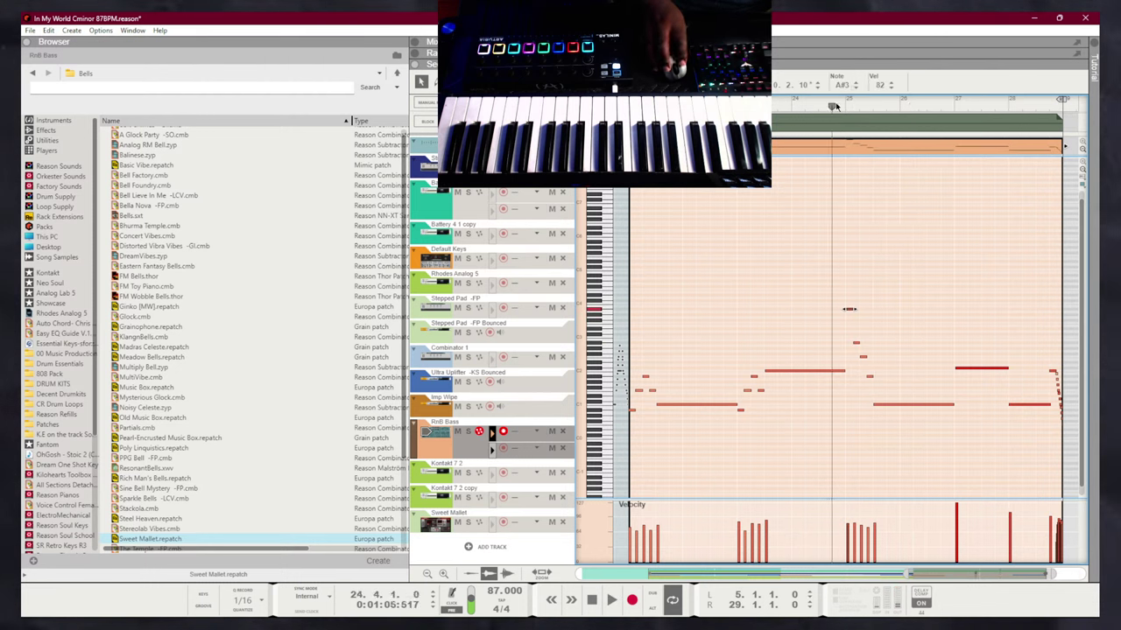
key("space")
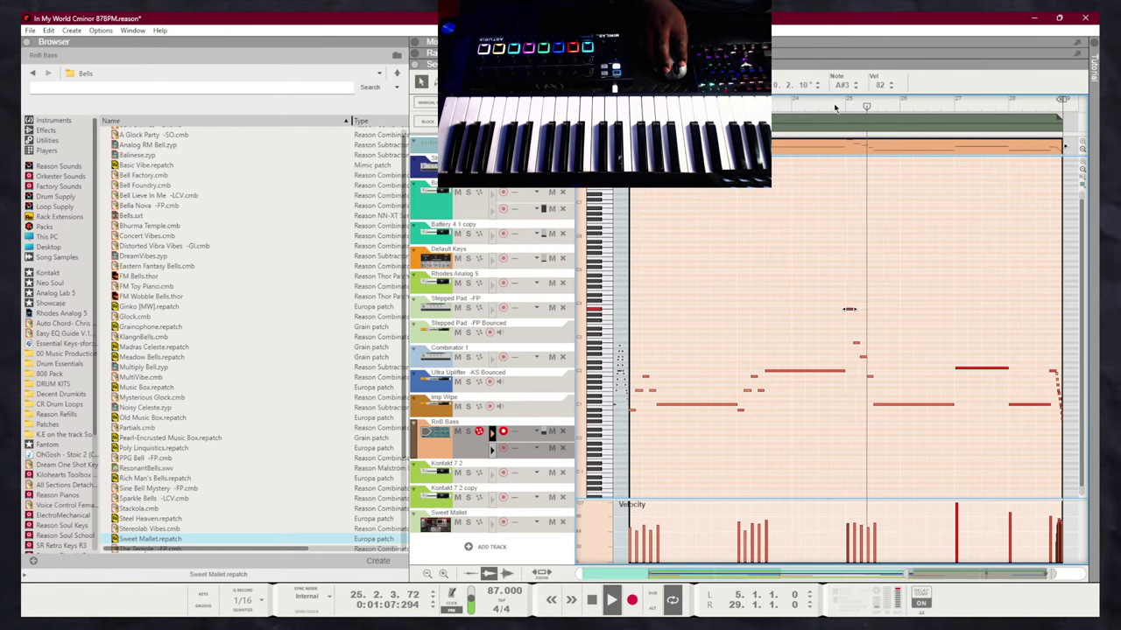
key("shift+Down")
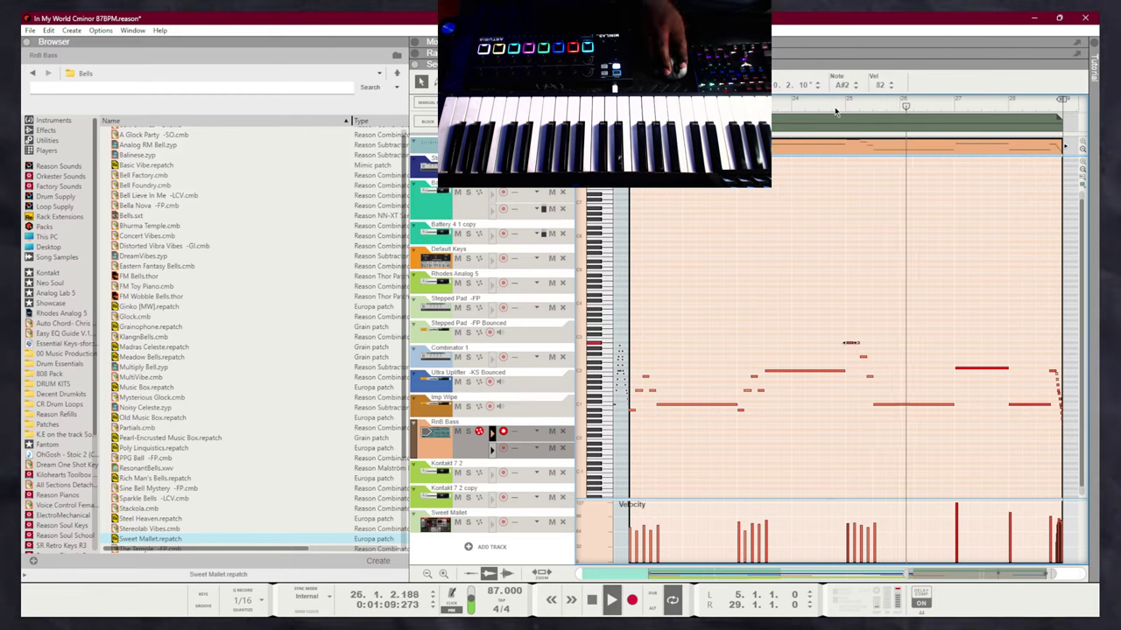
Try the second A#2 bass note in bar 25 at C3, C2, D#2 and G2 while the section plays
left_click(834, 106)
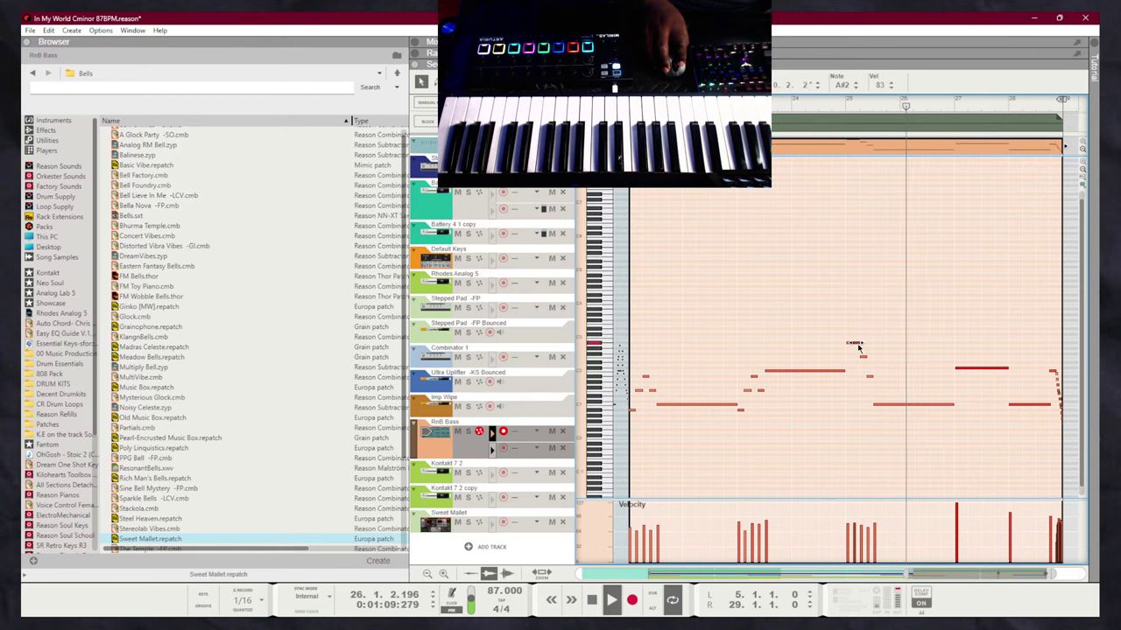
key("Up")
key("Up")
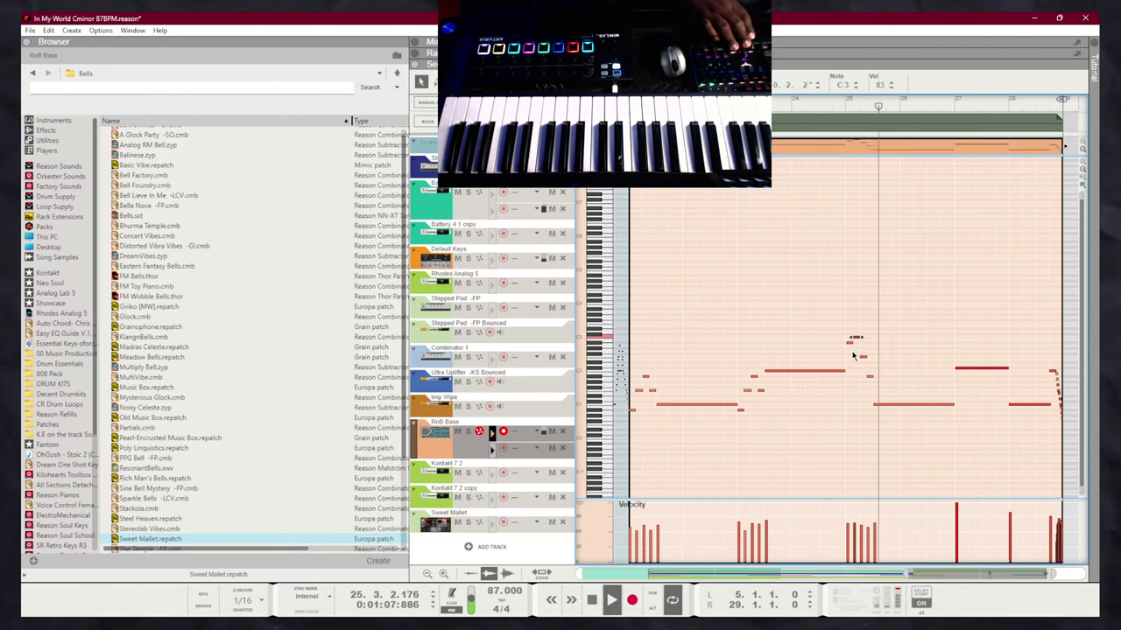
key("shift+Down")
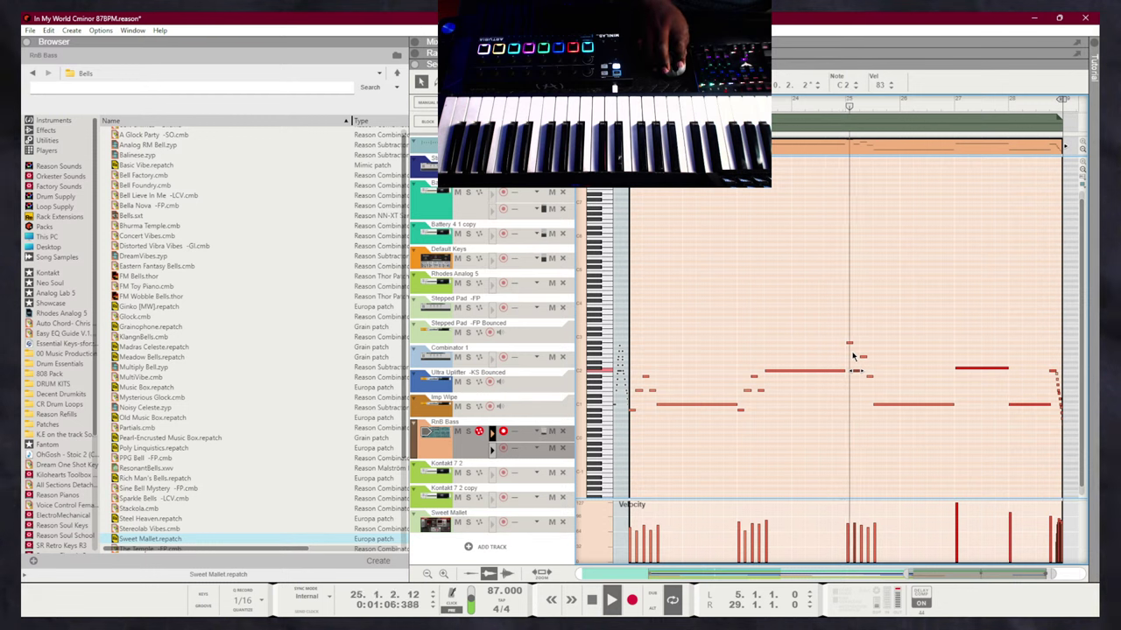
key("Up")
key("Up")
key("Up")
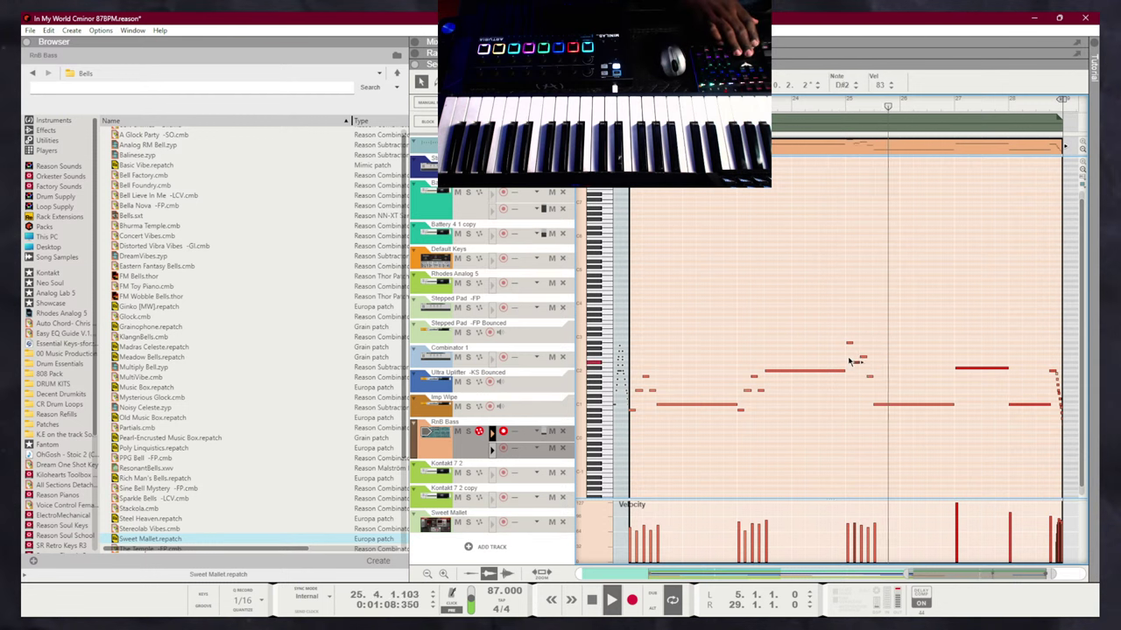
key("Up")
key("Up")
key("Up")
key("Up")
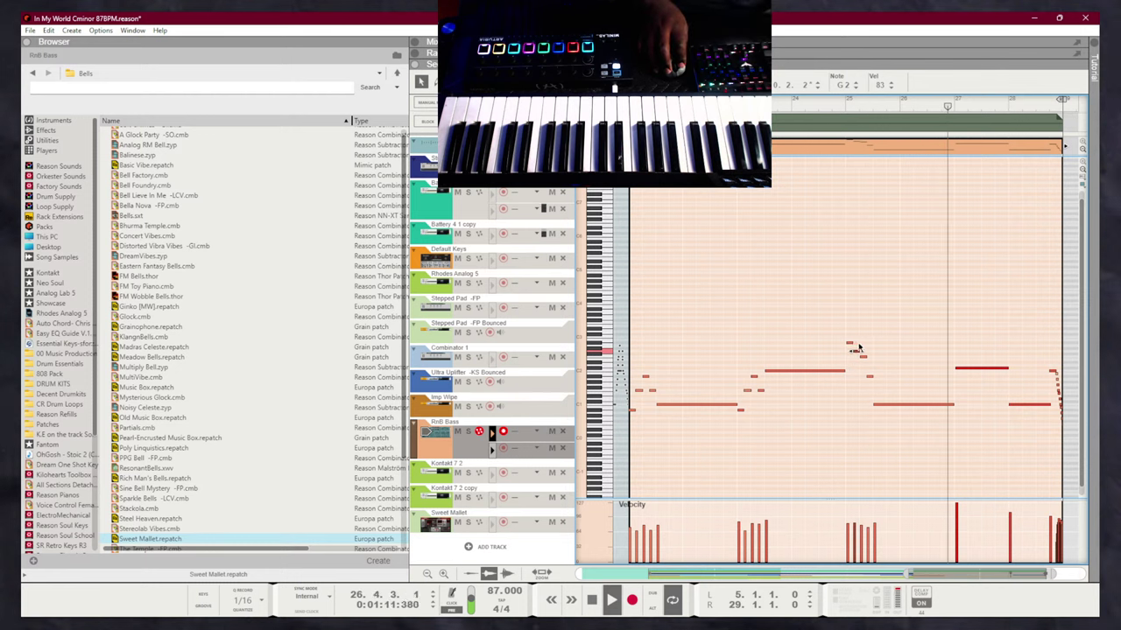
Try the second bass note of bar 25 at F2 and restore it to A#2
key("Down")
key("Down")
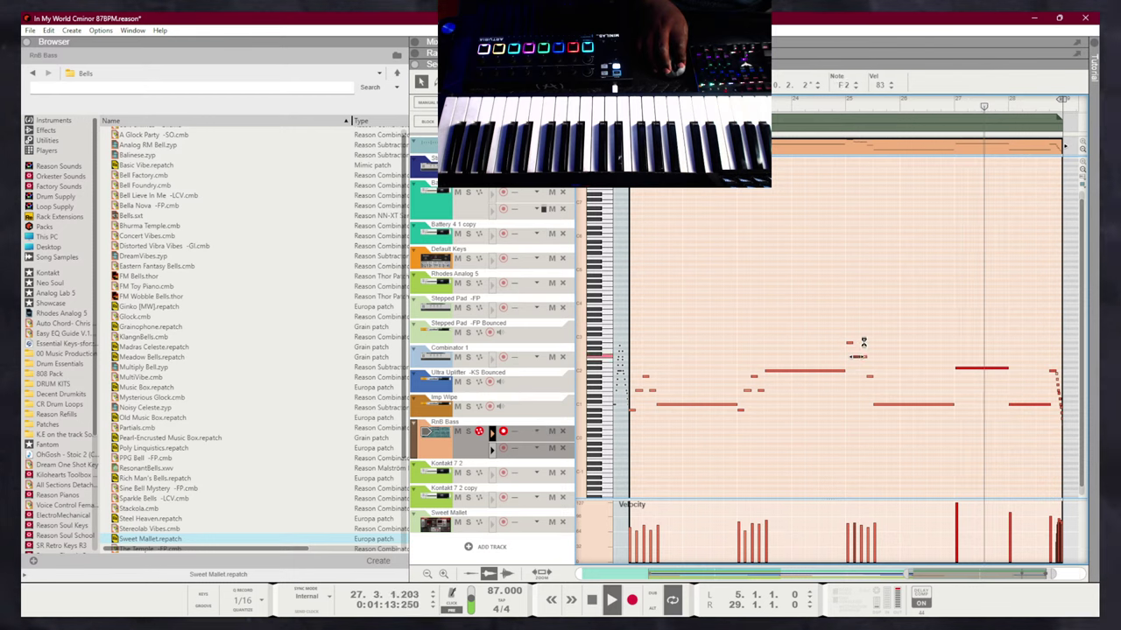
key("Down")
key("Down")
key("Down")
key("Down")
key("Down")
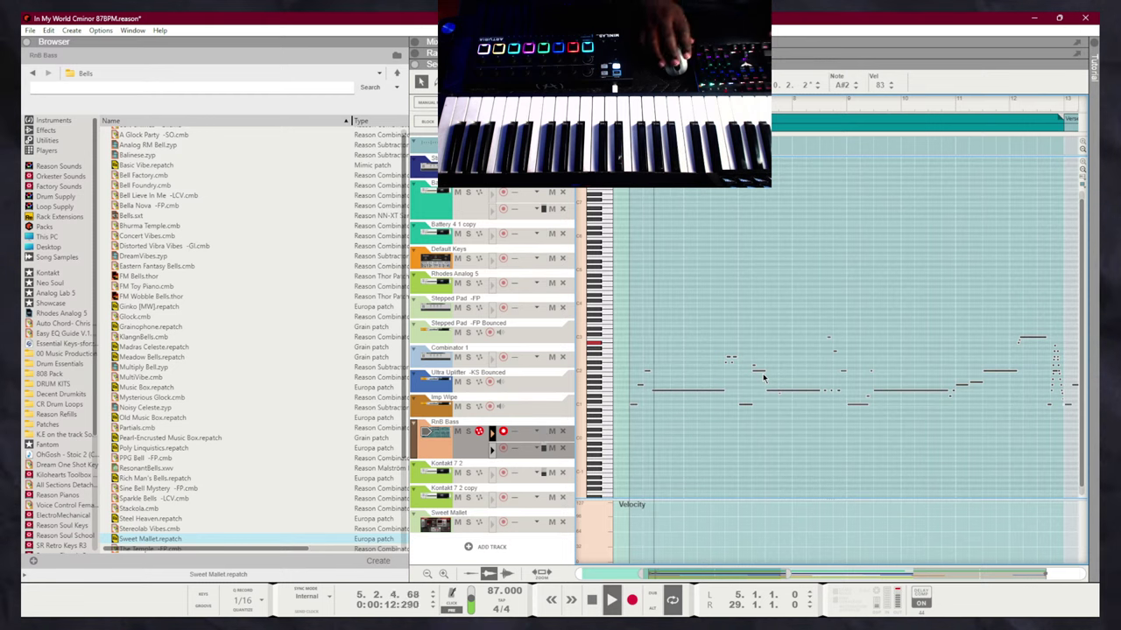
Show the RnB Bass device in the rack briefly and return to the full-size arrangement view
key("F6")
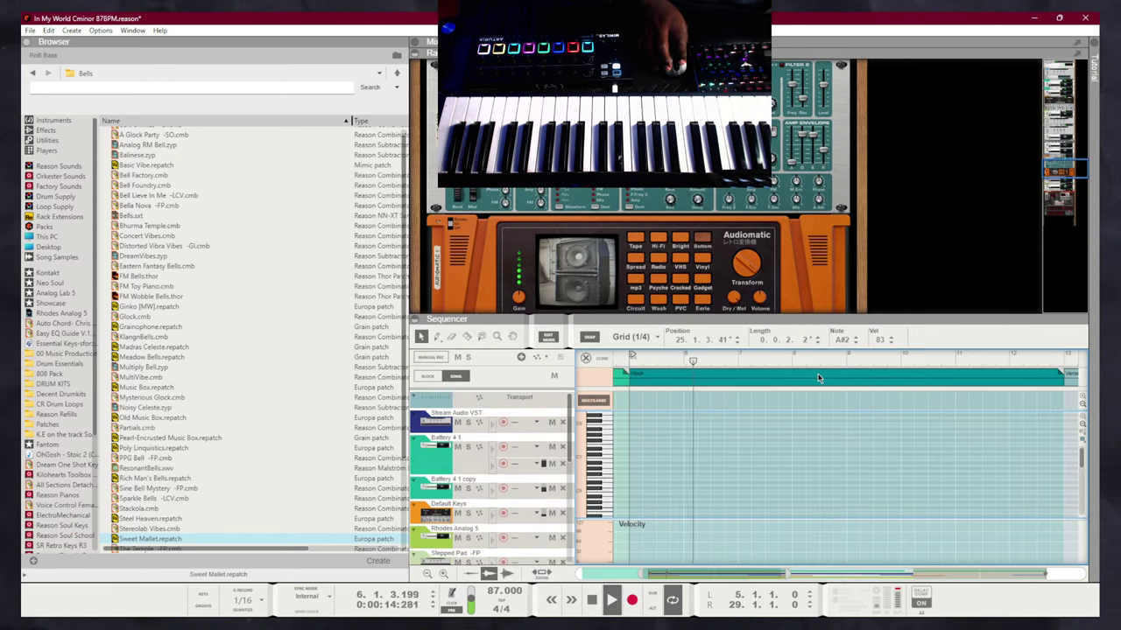
scroll(785, 402, "down", 6)
key("F6")
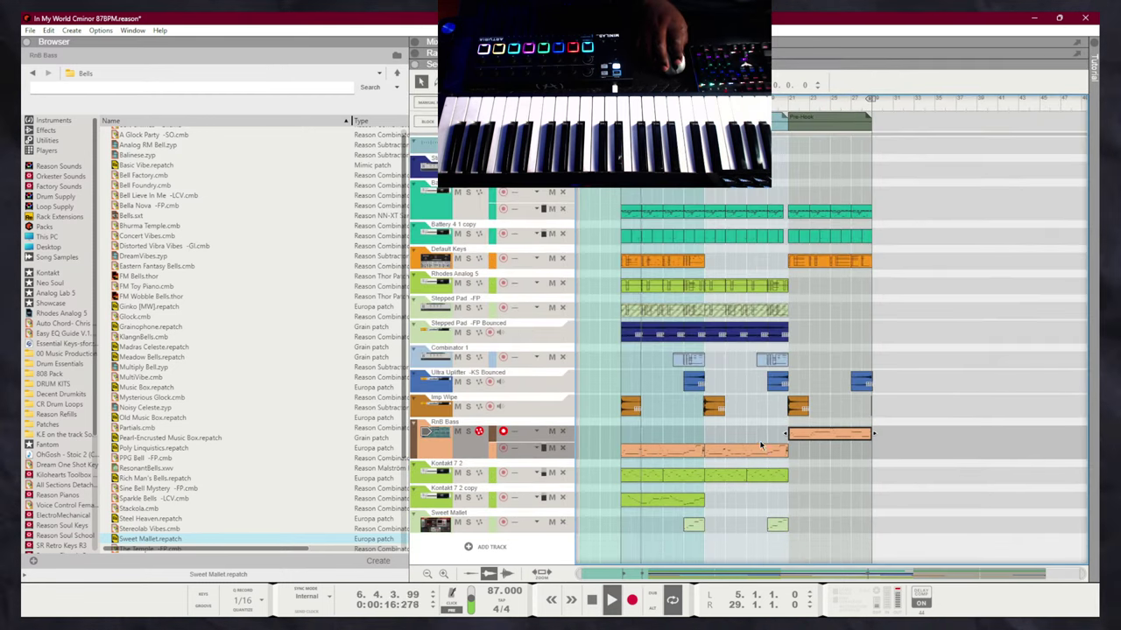
Solo the Kontakt 7 2 track, play it briefly, and turn its solo off again
key("Down")
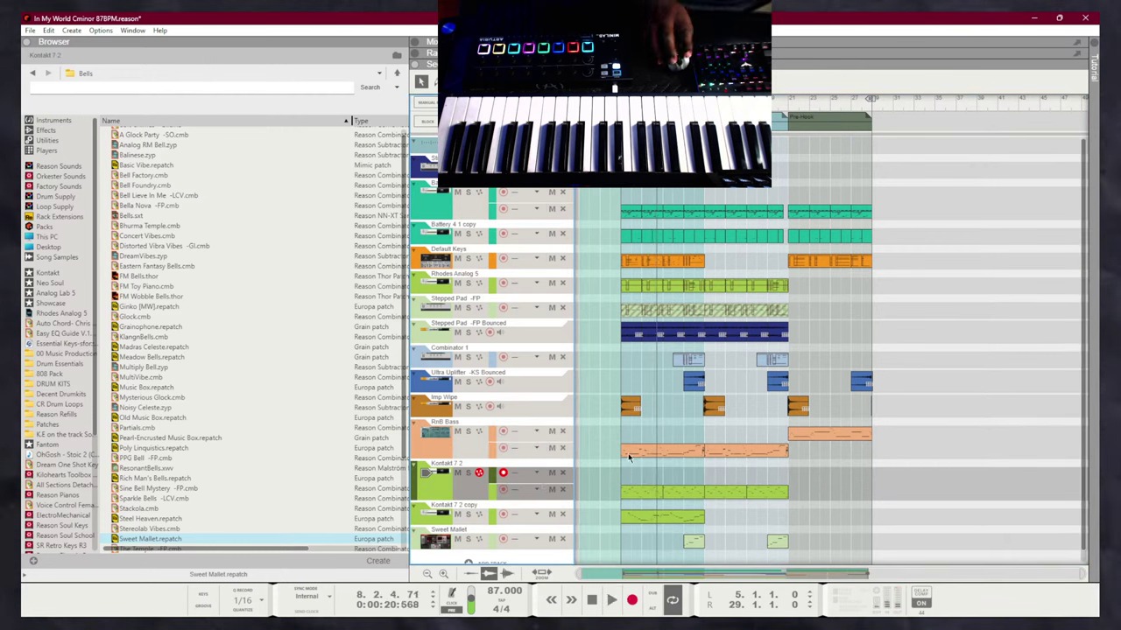
left_click(467, 474)
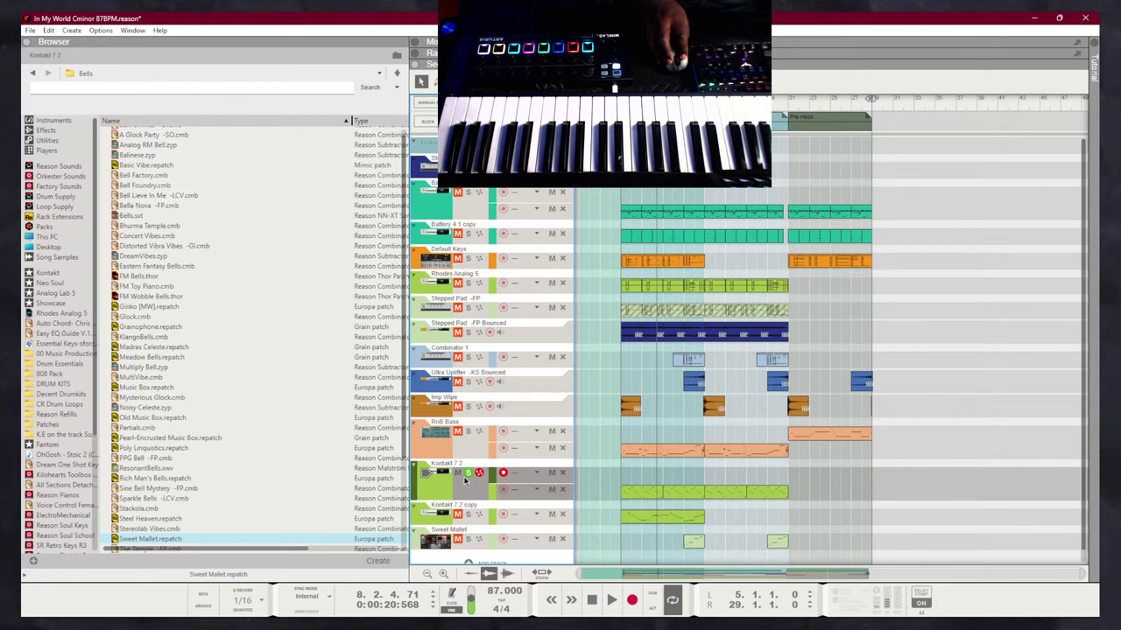
key("space")
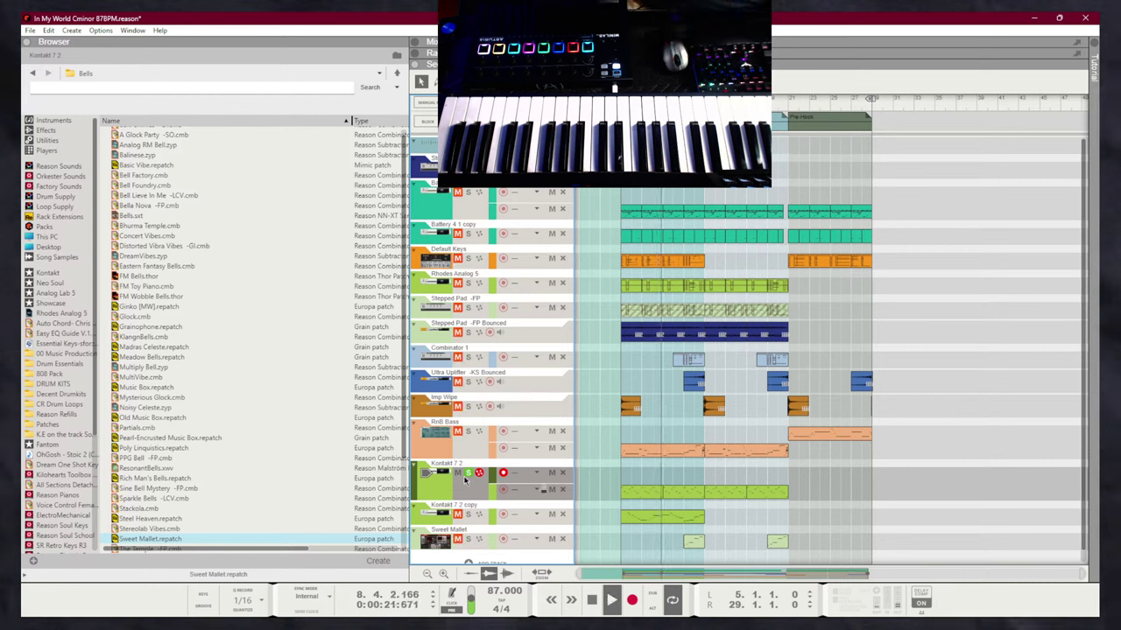
key("space")
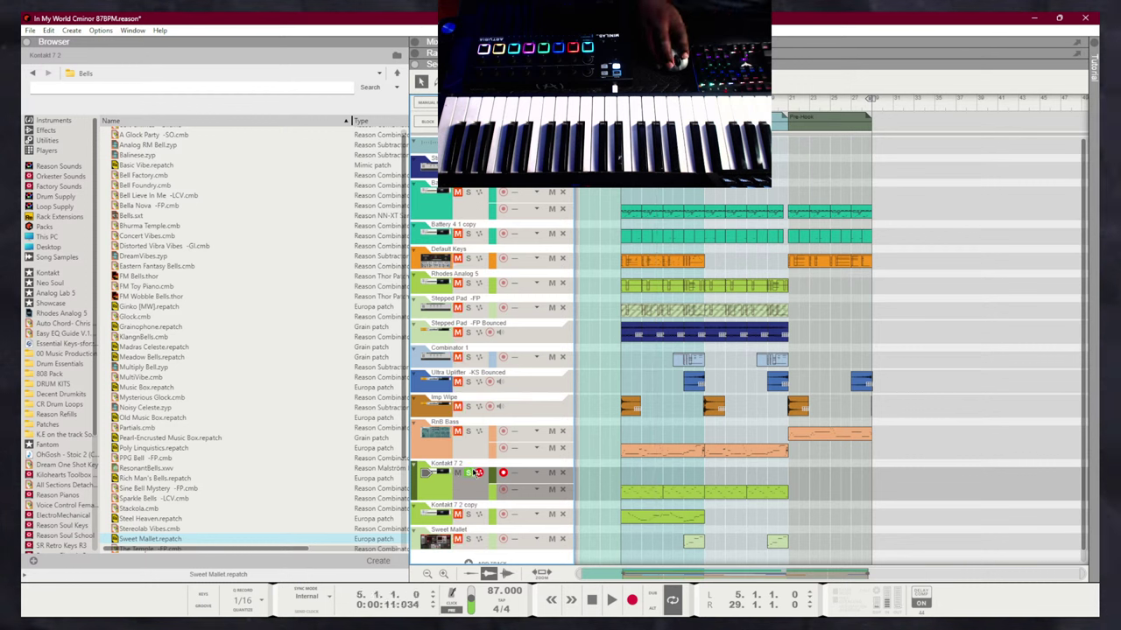
left_click(472, 473)
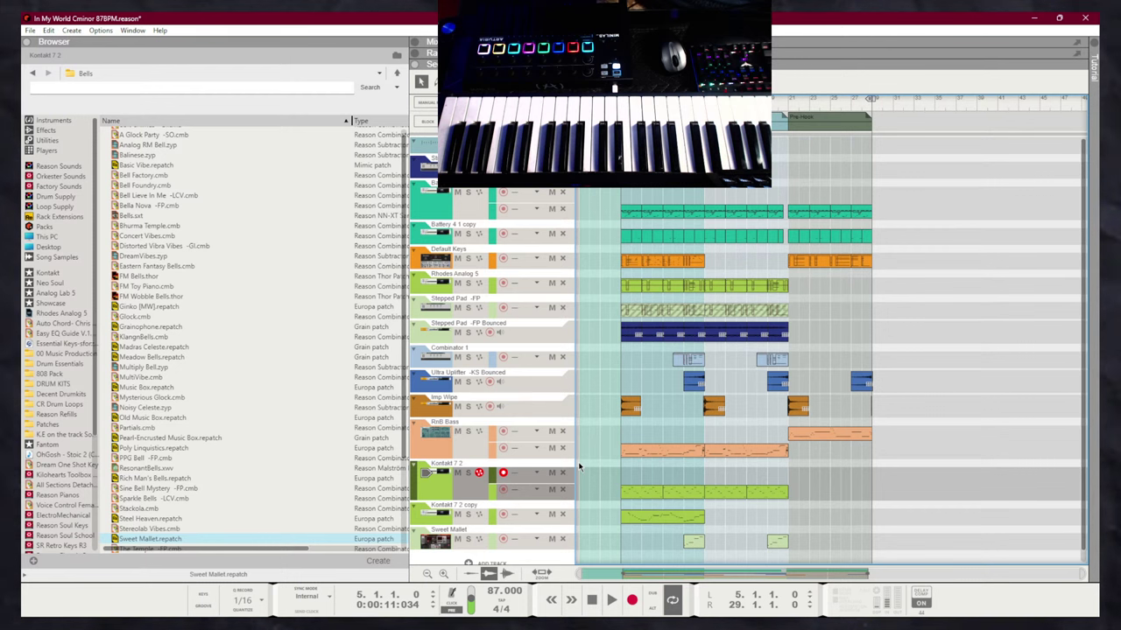
Save the song, play the Pre-Hook section from bar 21, and select the Kontakt 7 2 copy track for recording
key("ctrl+s")
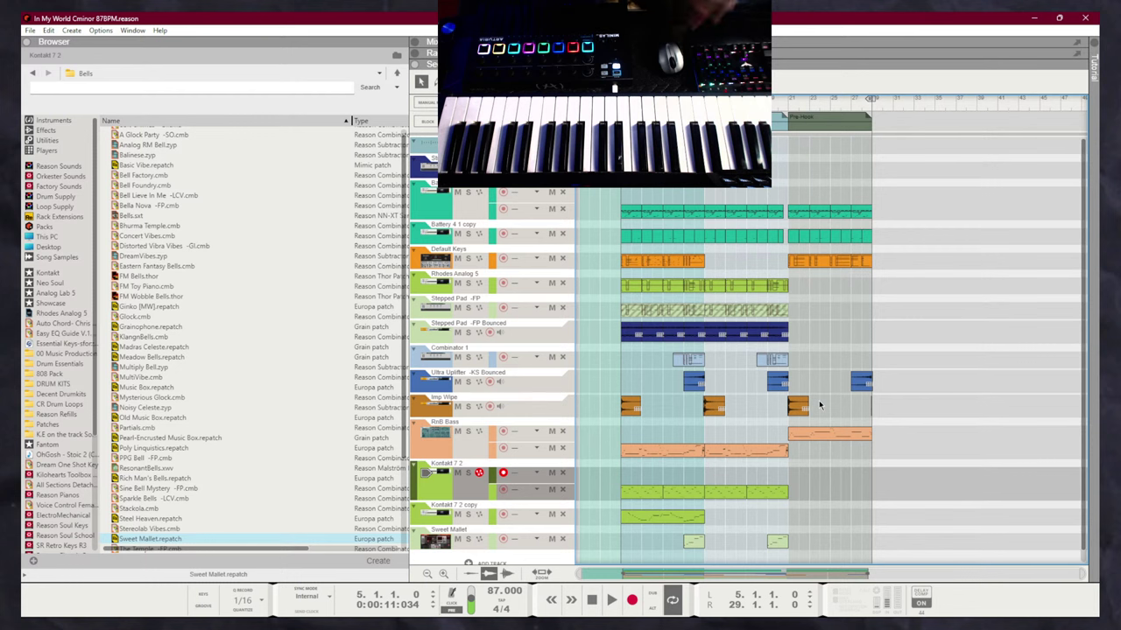
scroll(820, 405, "down", 1)
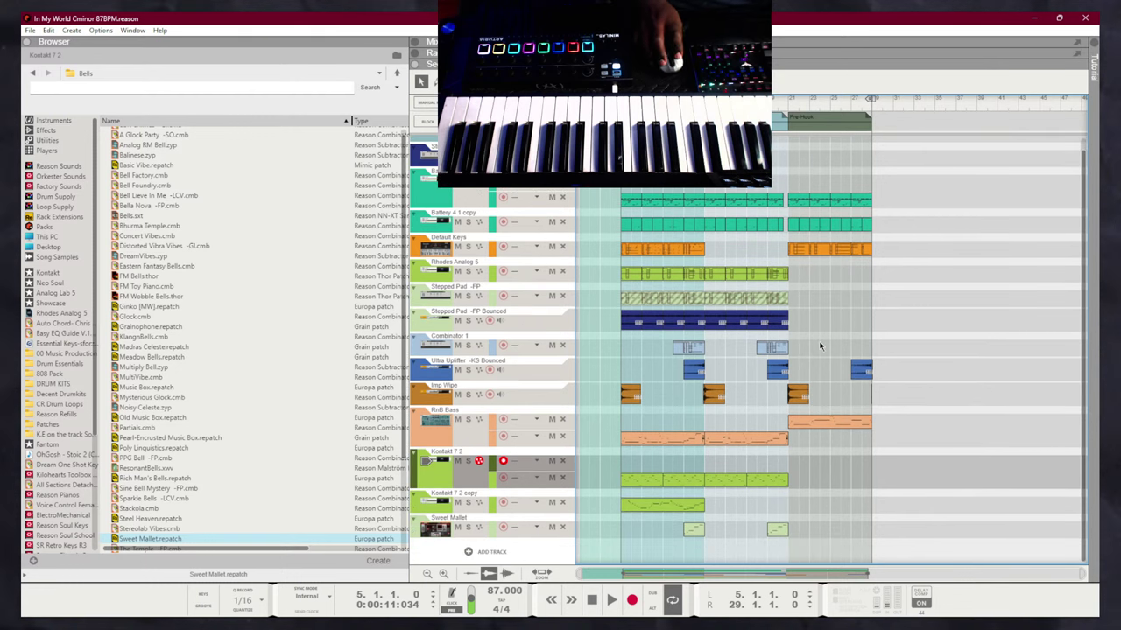
scroll(711, 230, "down", 1)
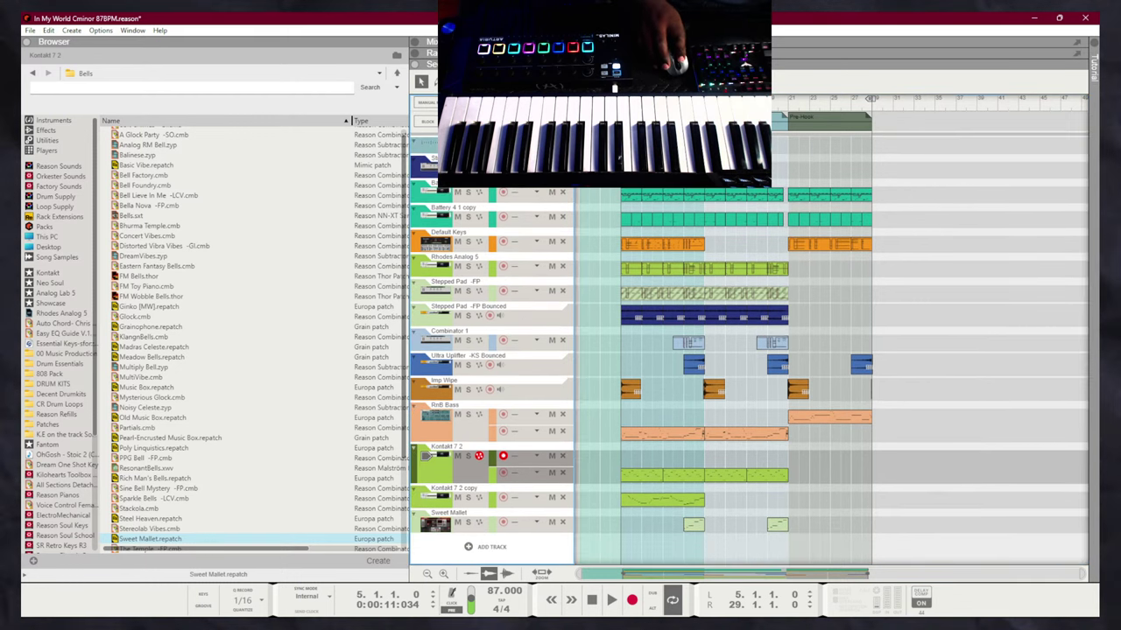
left_click(788, 109)
key("space")
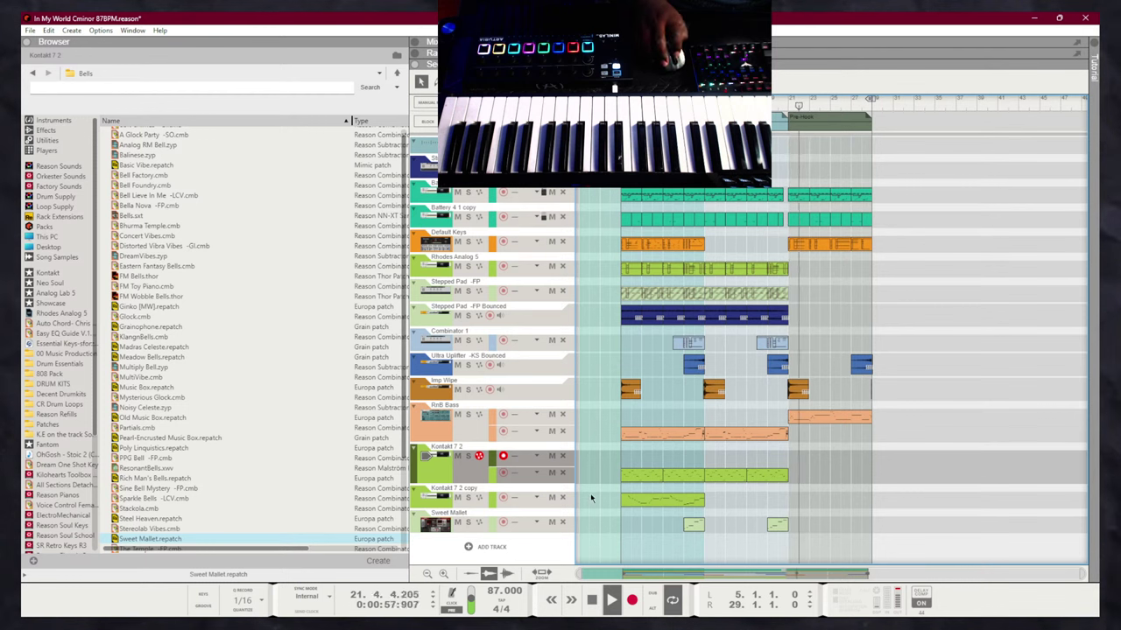
left_click(504, 498)
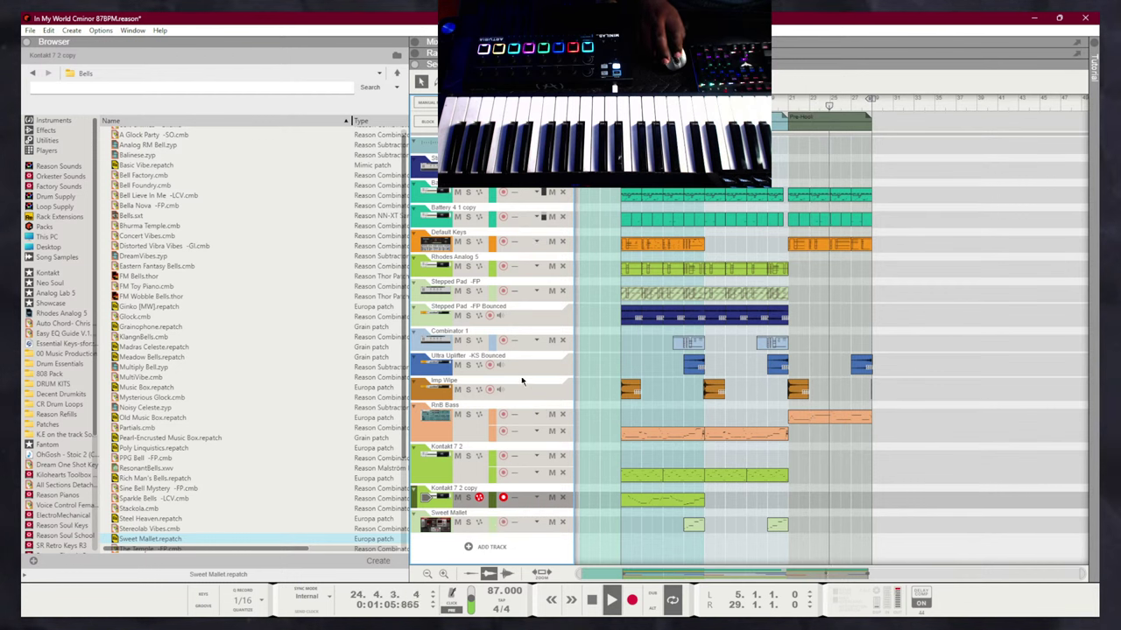
Open the Pre-Hook RnB Bass clip, select its A#2 notes at bar 25 during playback, and return to the arrangement
double_click(844, 417)
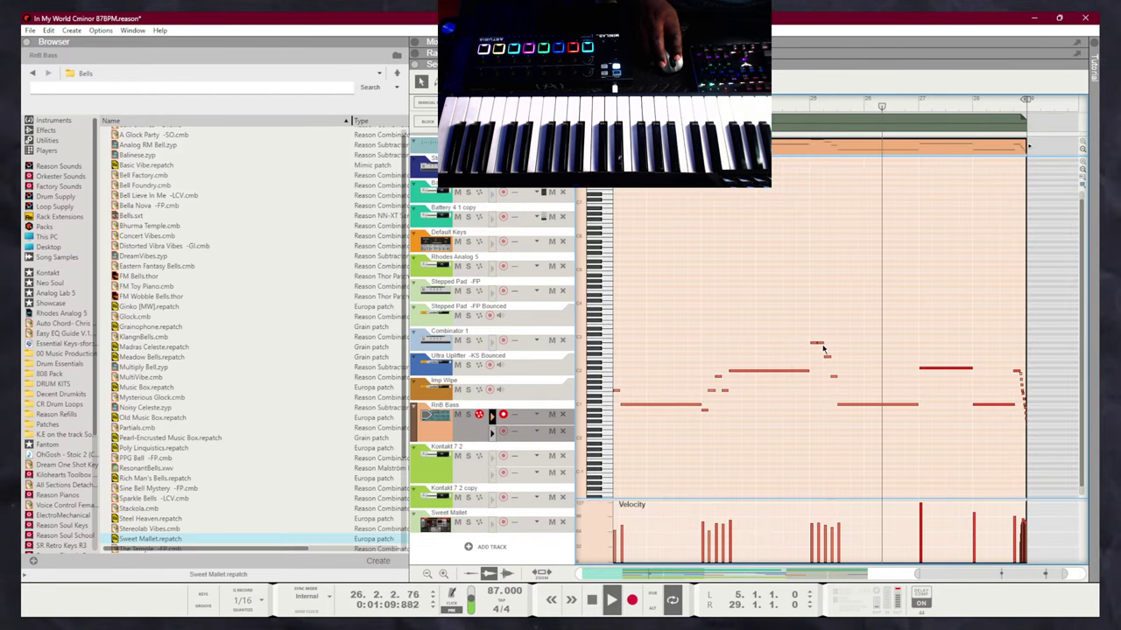
left_click(826, 356)
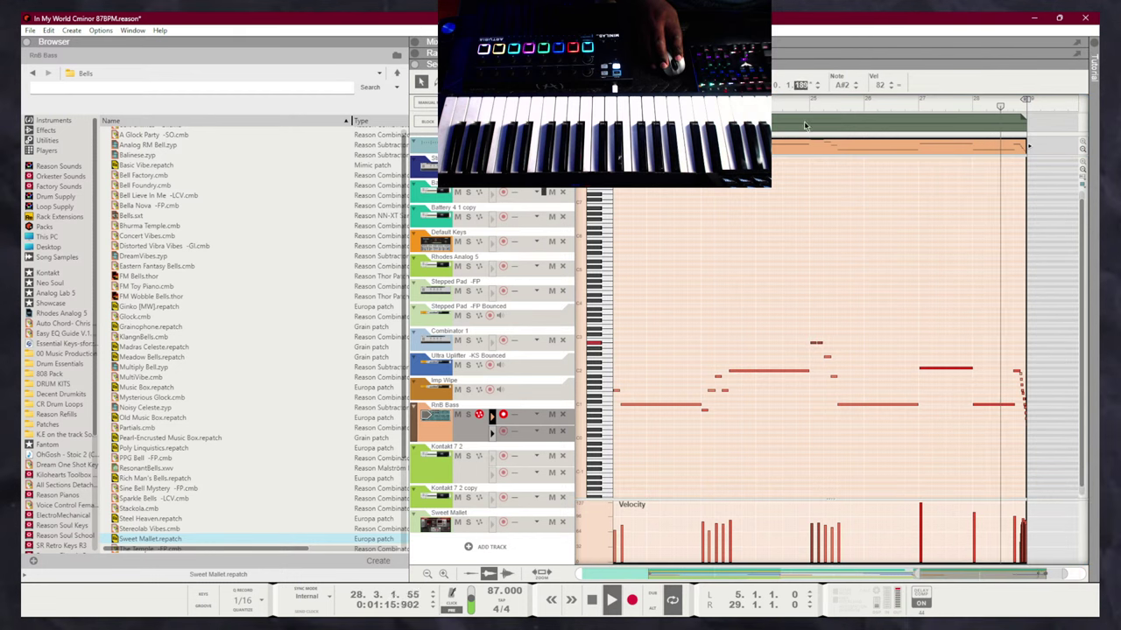
key("ctrl+e")
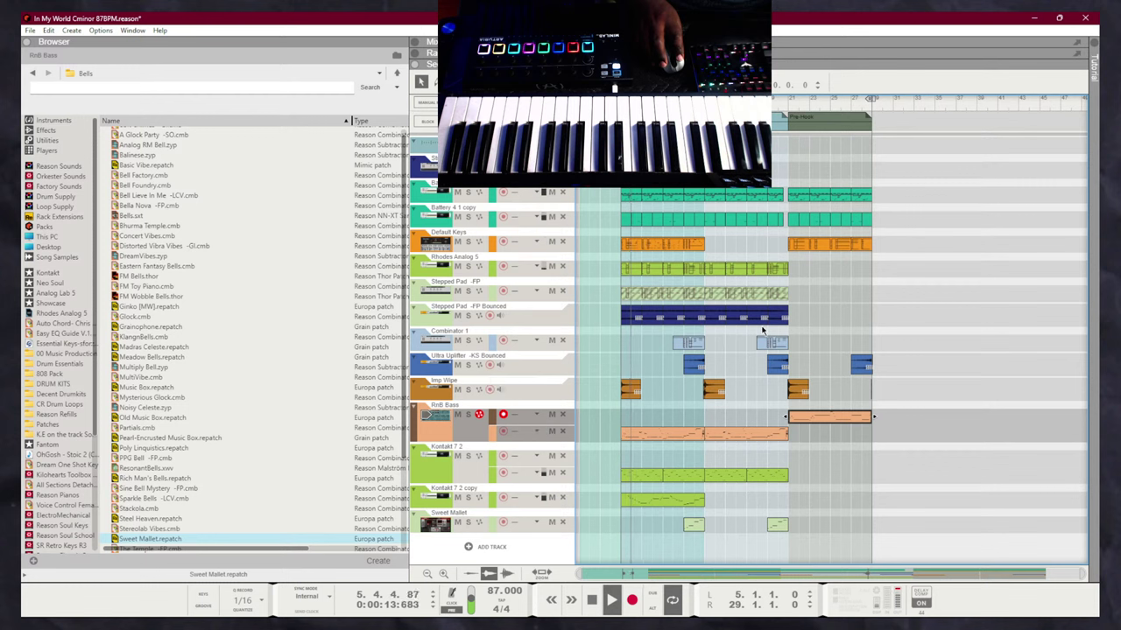
Copy the Default Keys clip of the Pre-Hook onto the Stepped Pad -FP track and bounce the copy in place
left_click(822, 302)
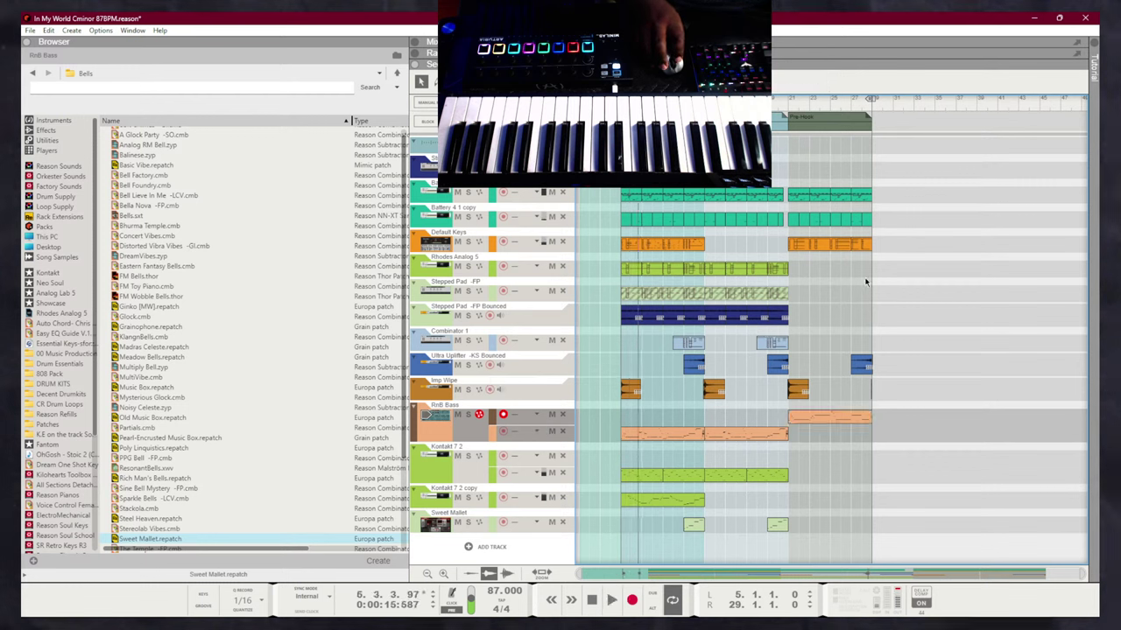
left_click_drag(848, 261, 811, 247)
left_click(810, 293)
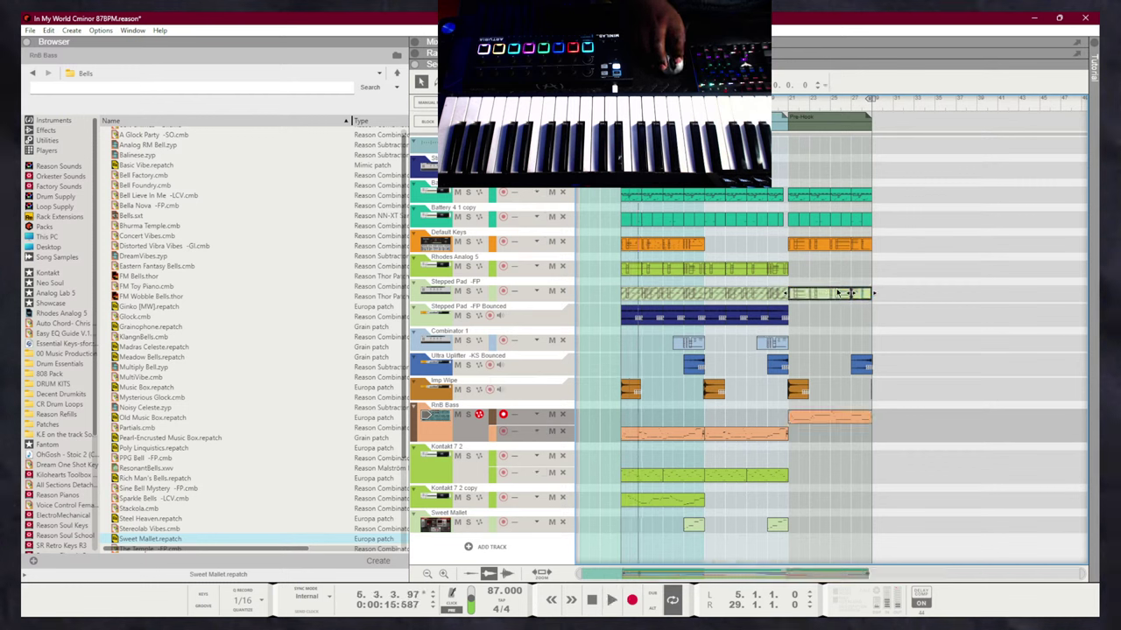
left_click_drag(788, 302, 838, 294)
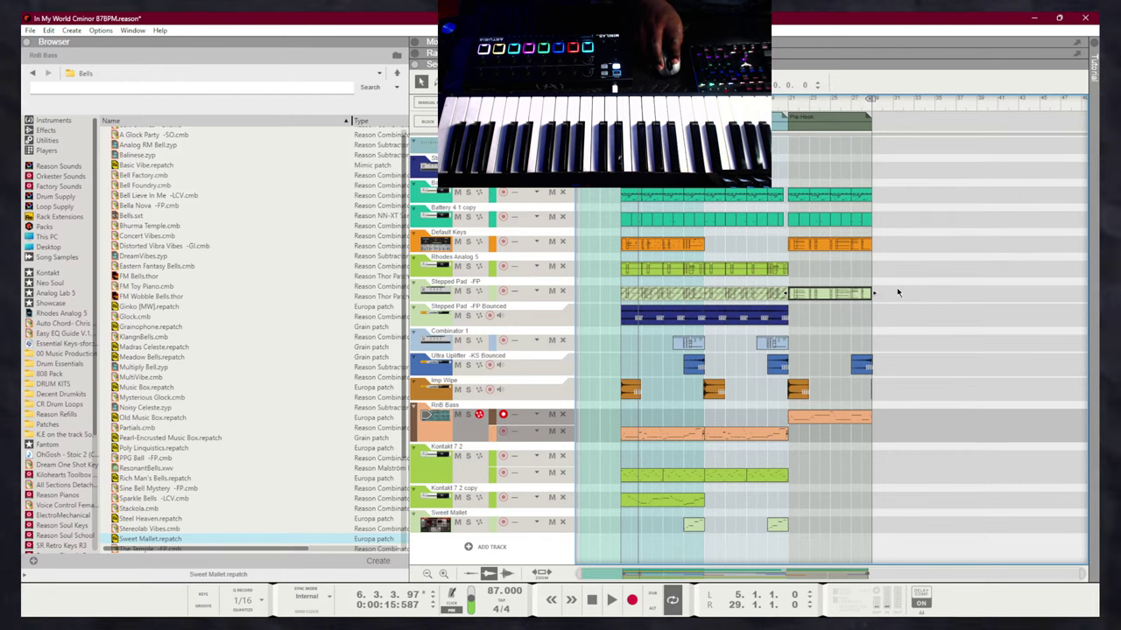
right_click(838, 300)
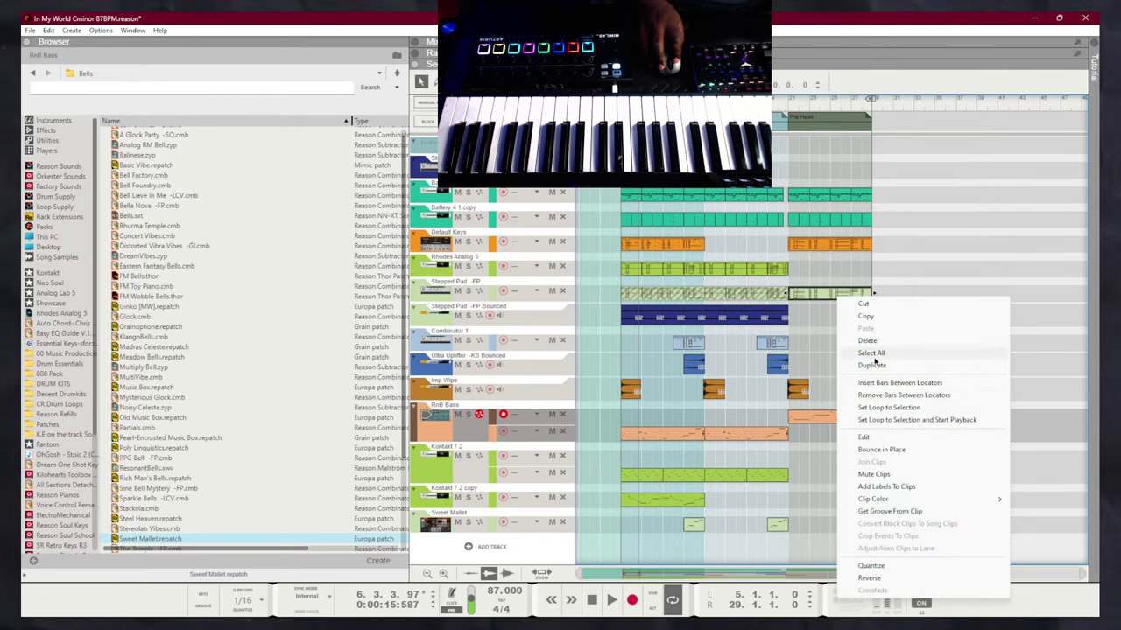
left_click(876, 450)
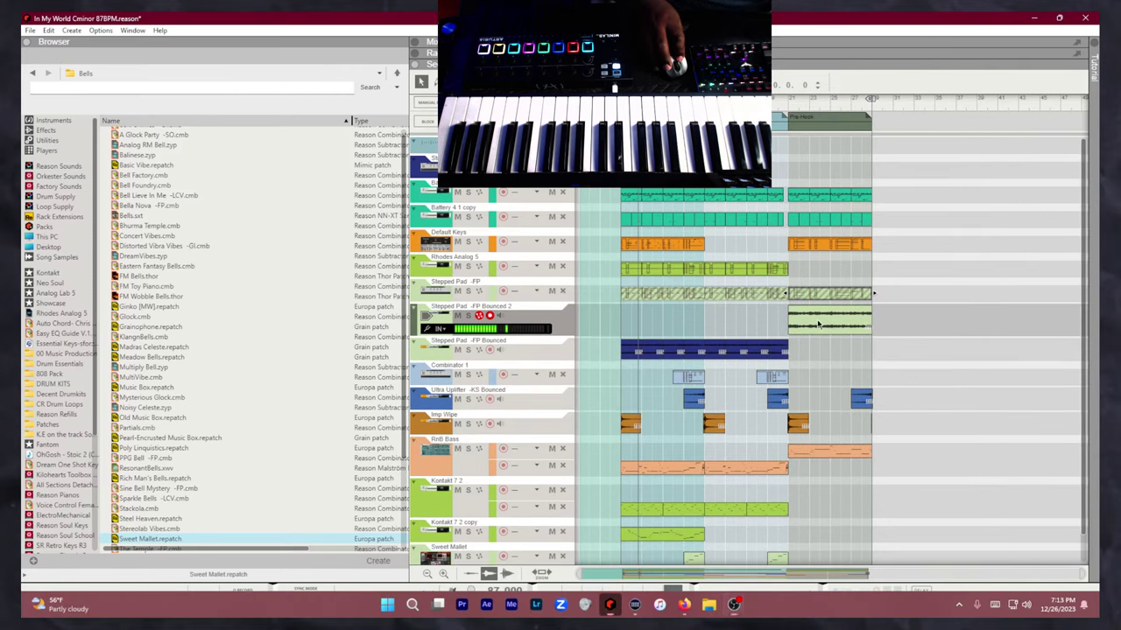
Move the bounced pad audio onto the Stepped Pad -FP Bounced track and delete the emptied Stepped Pad -FP Bounced 2 track
left_click_drag(810, 326, 810, 353)
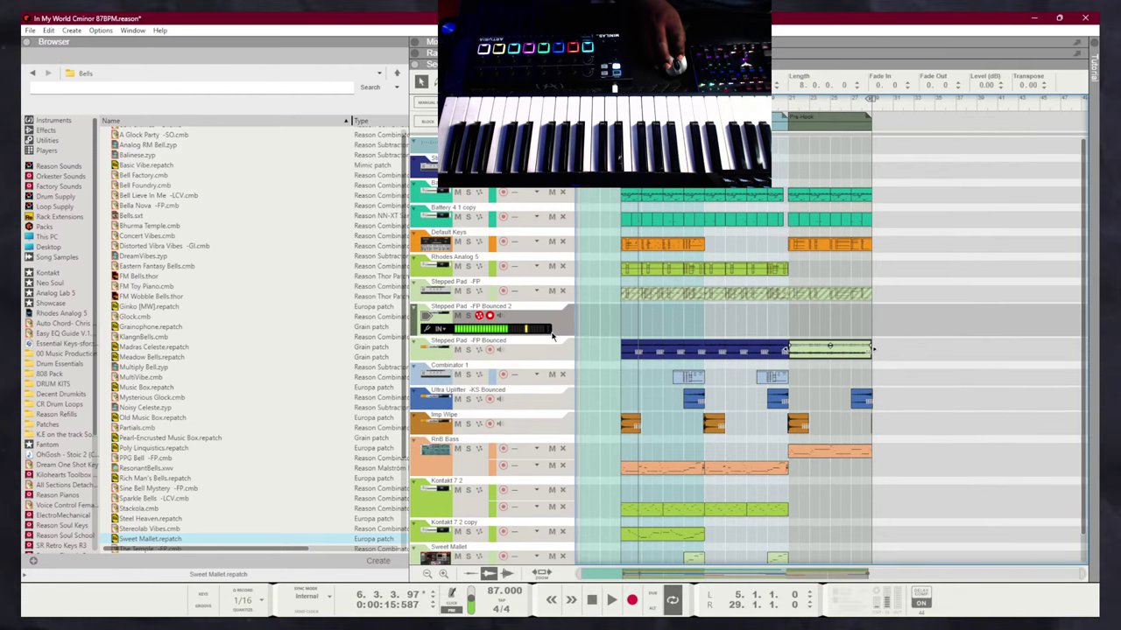
key("Delete")
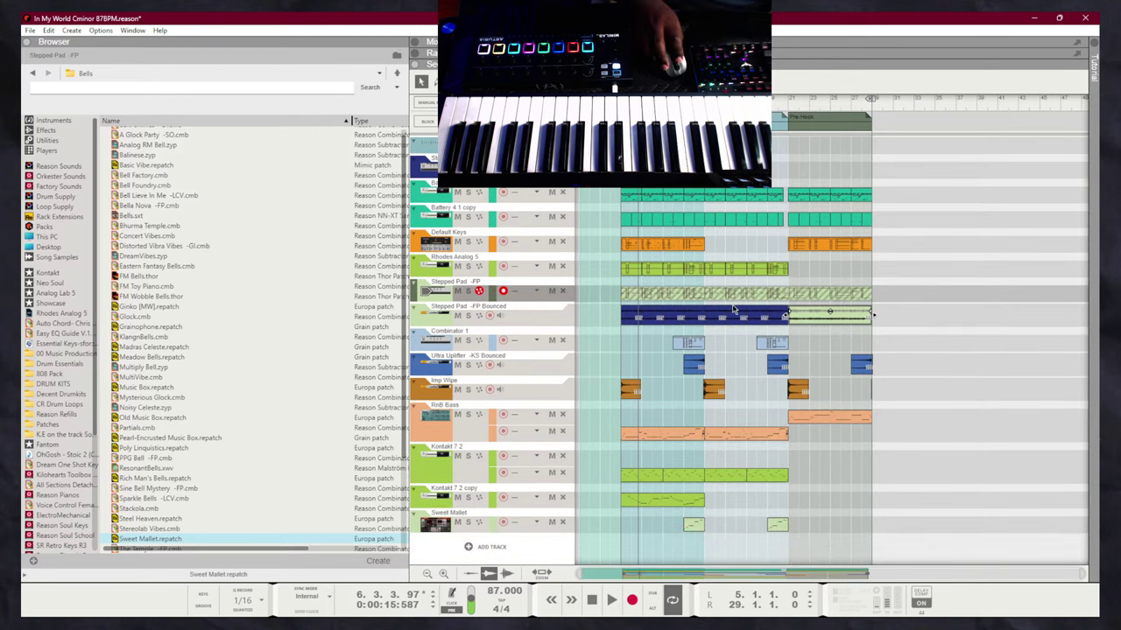
left_click(841, 317)
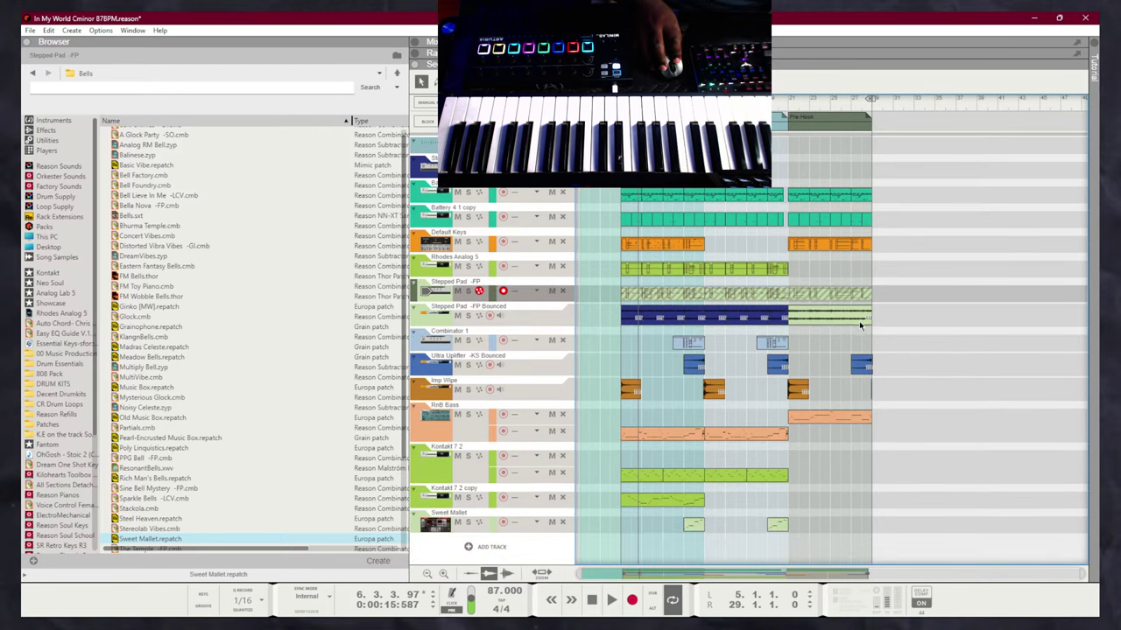
Transpose all notes in the Pre-Hook Stepped Pad -FP clip down one octave
left_click(760, 324)
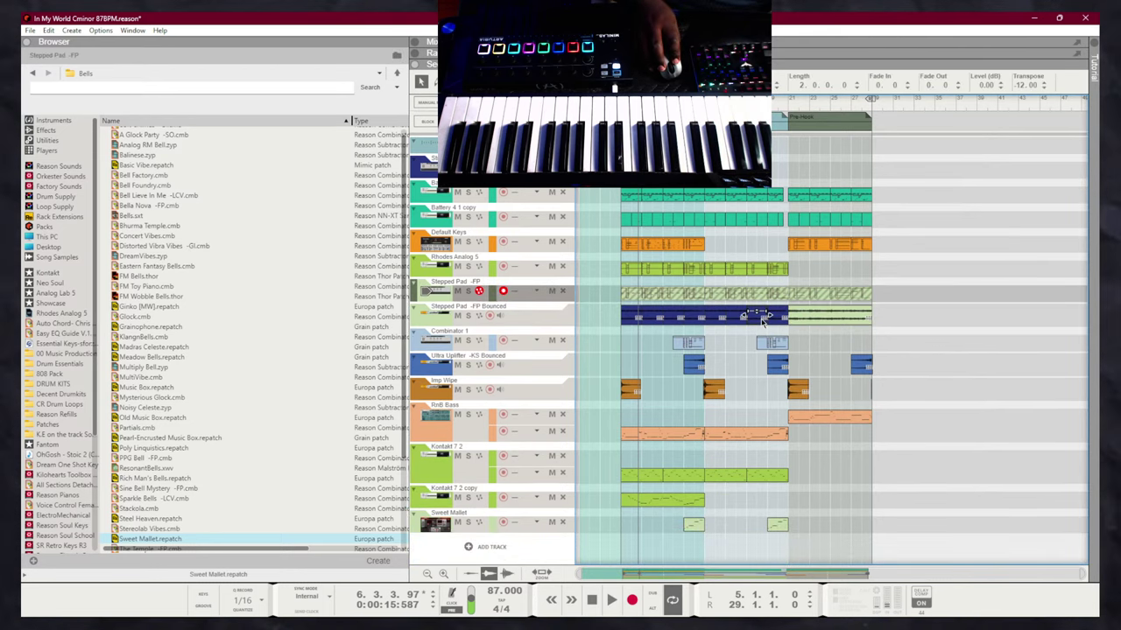
left_click(1008, 314)
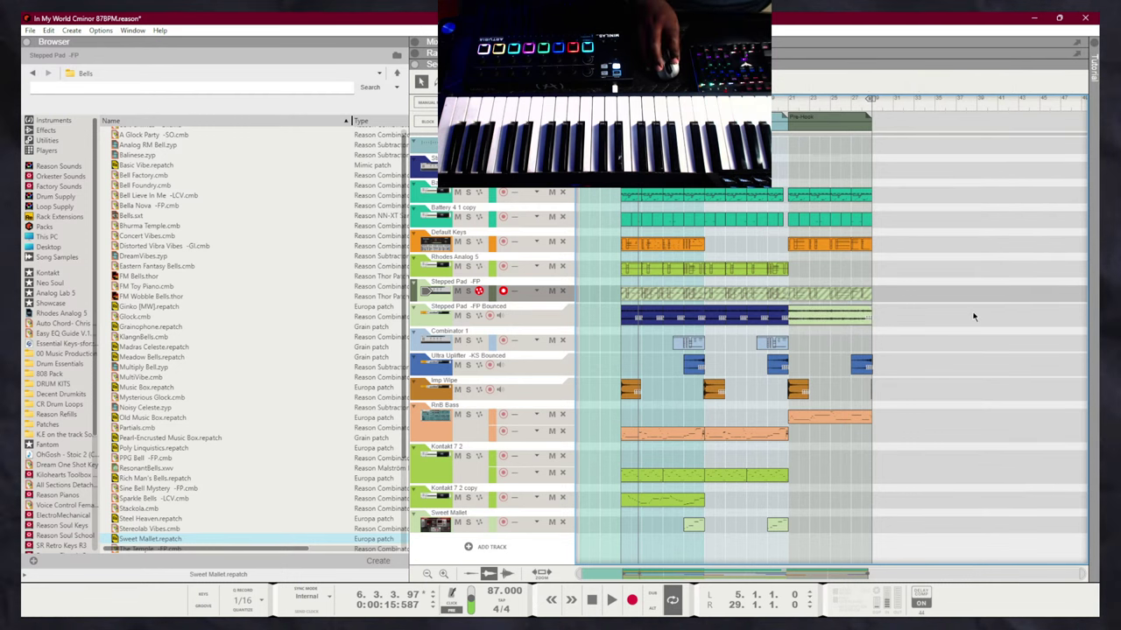
double_click(817, 294)
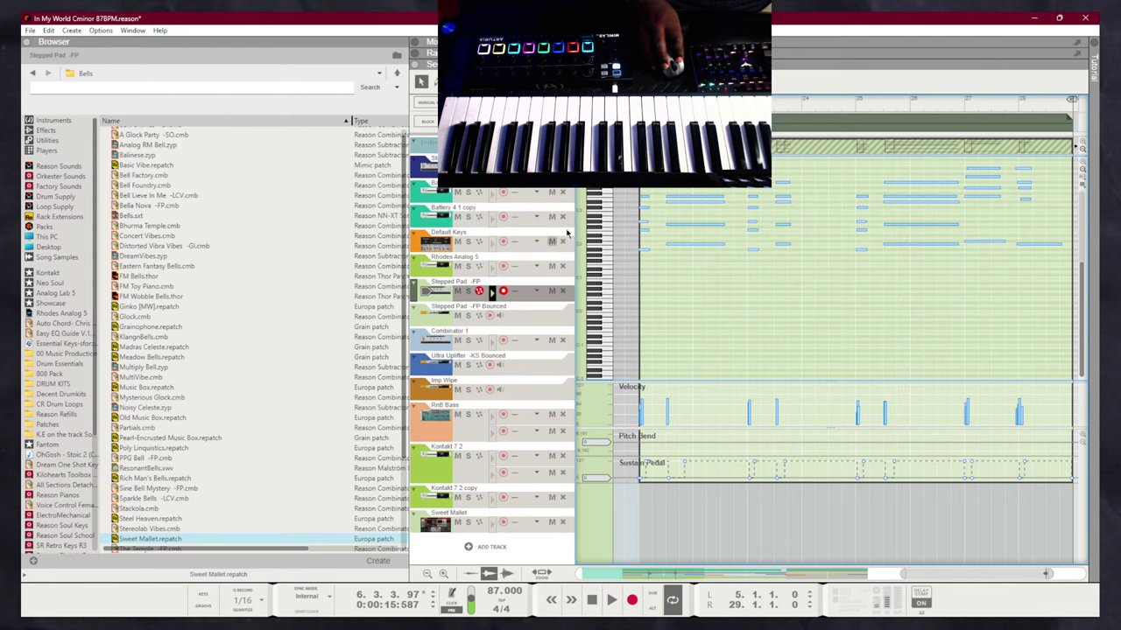
key("ctrl+a")
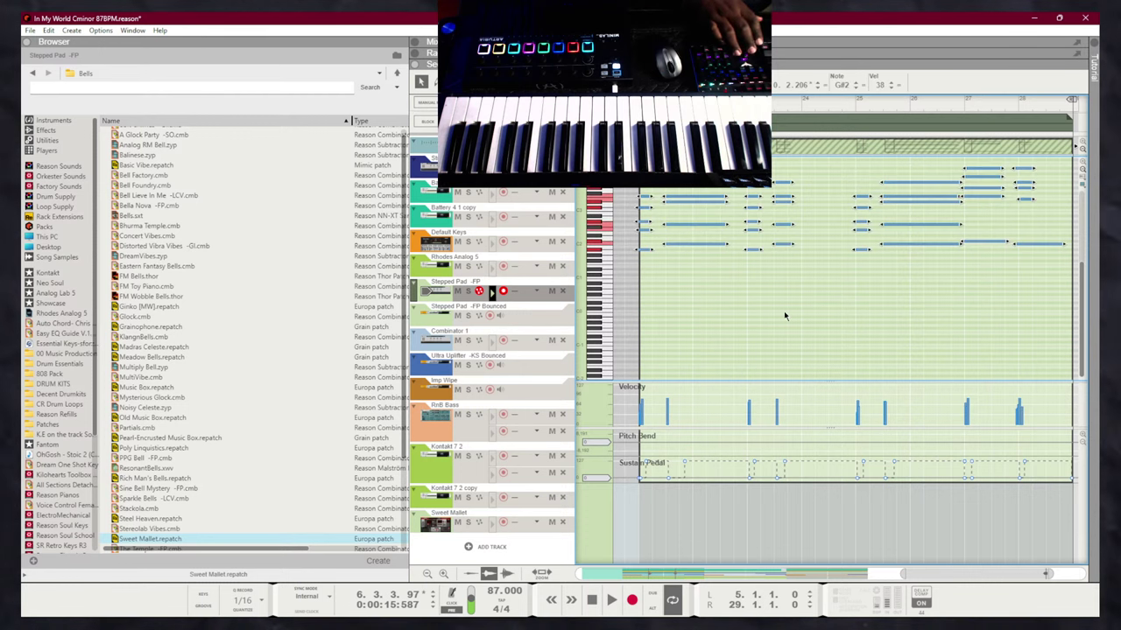
key("shift+Down")
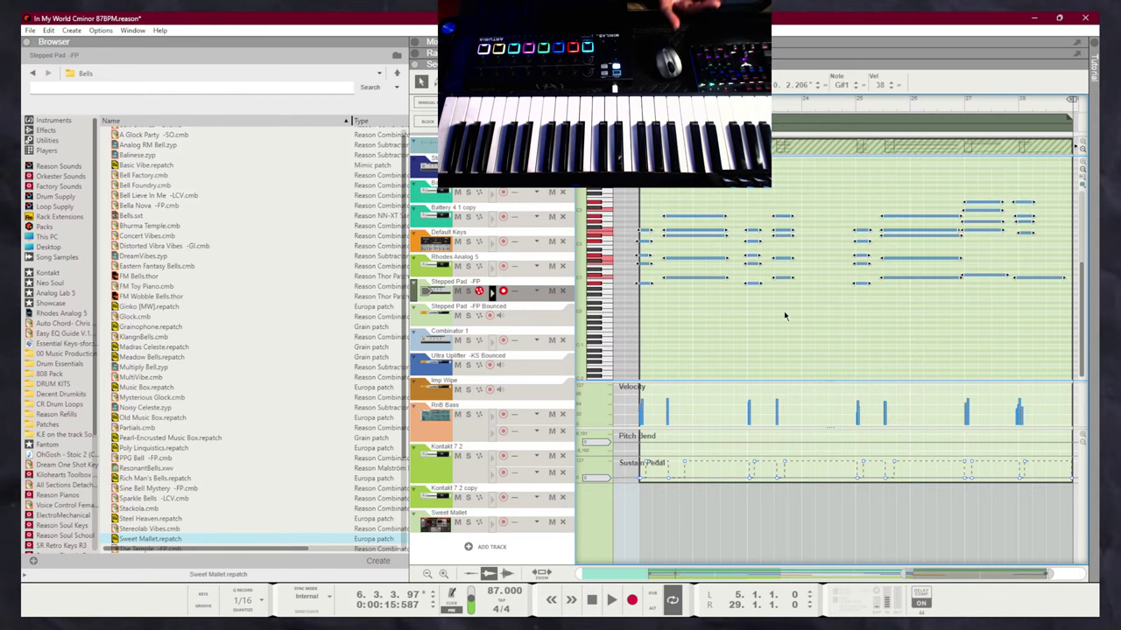
key("shift+Tab")
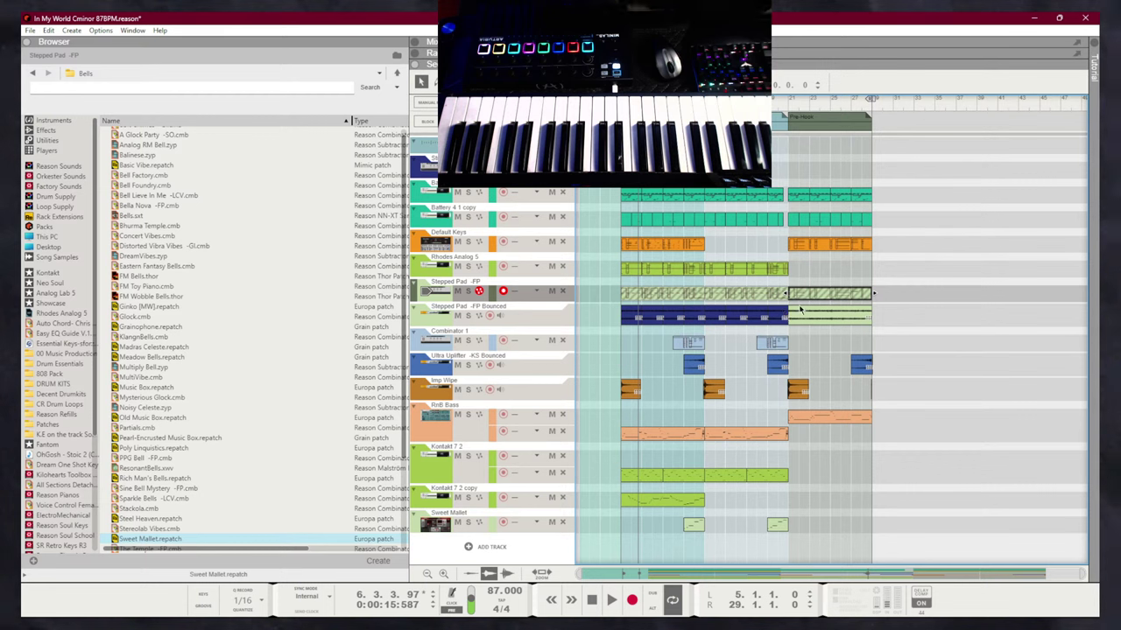
Set the transpose of the Pre-Hook audio clip on the Stepped Pad -FP Bounced track to -12 semitones
left_click(818, 321)
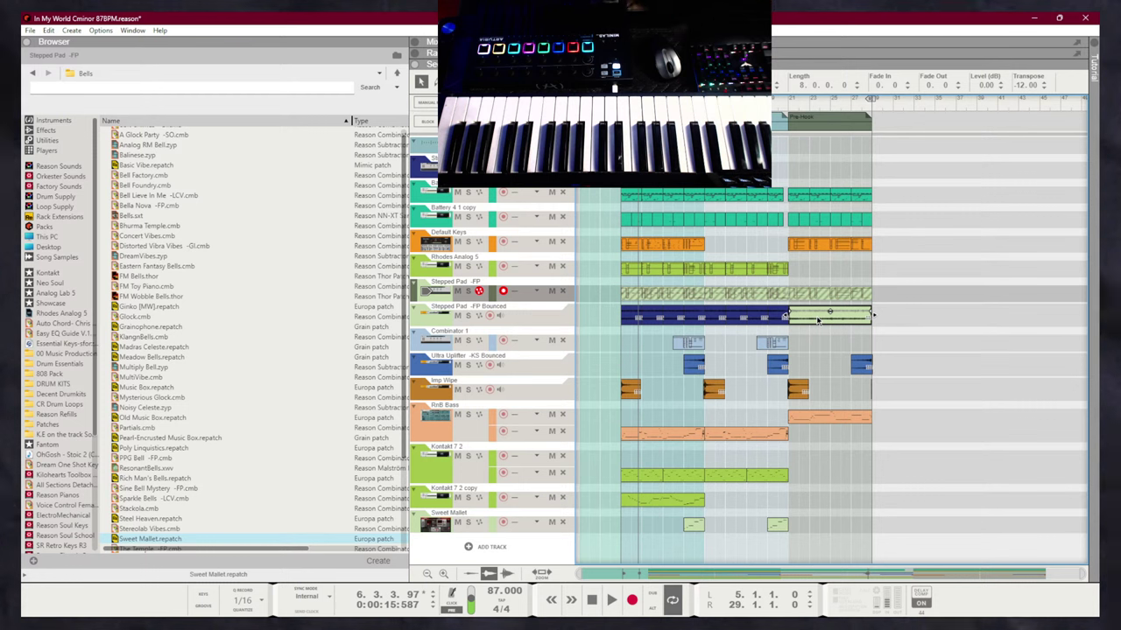
left_click(814, 333)
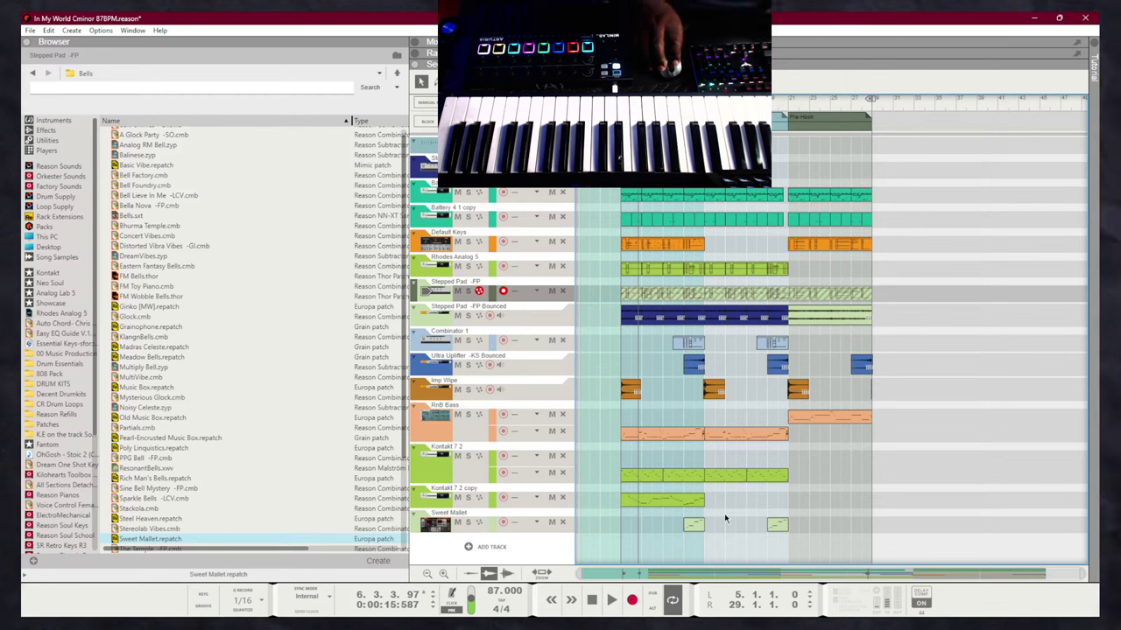
Play the Pre-Hook and lower the level of its bounced pad audio clip to -5.51 dB
key("KP_0")
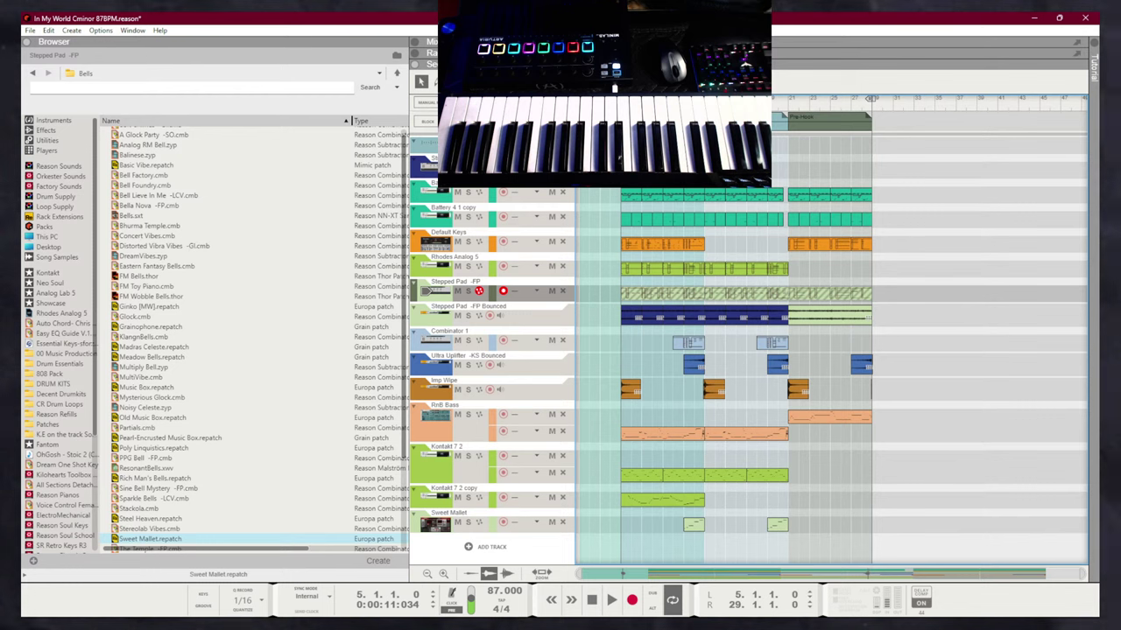
key("space")
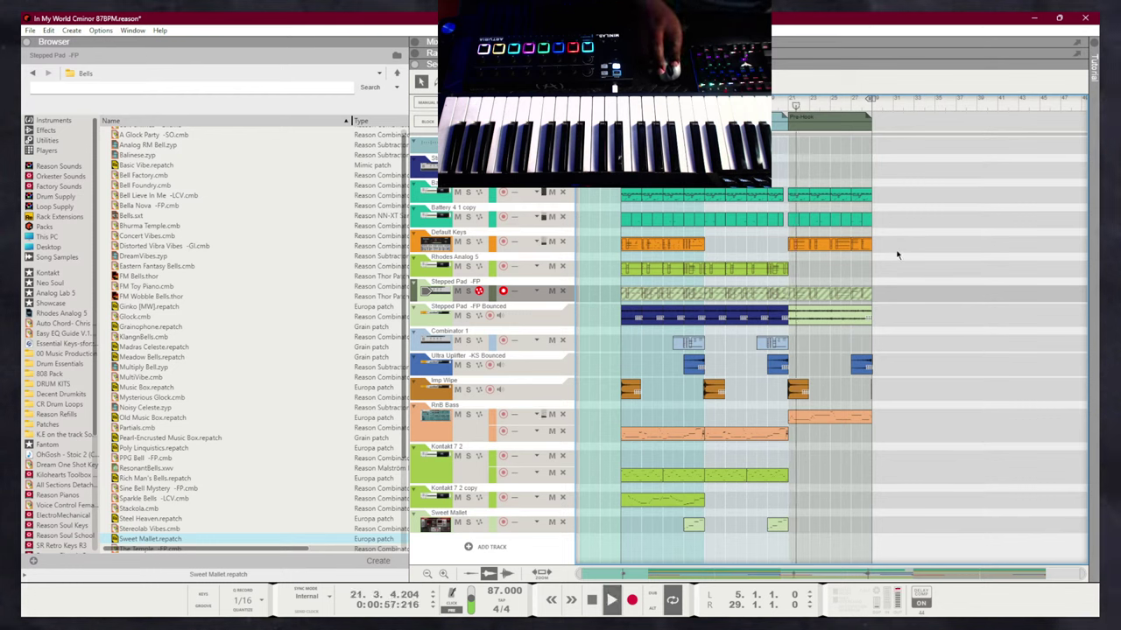
left_click(869, 316)
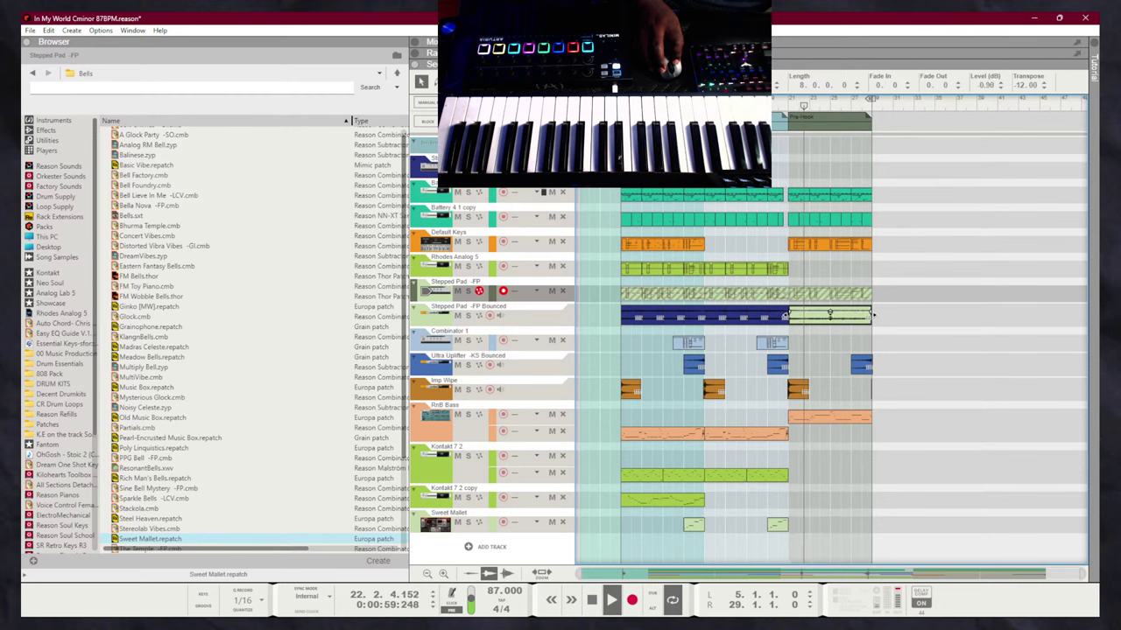
left_click_drag(829, 313, 832, 333)
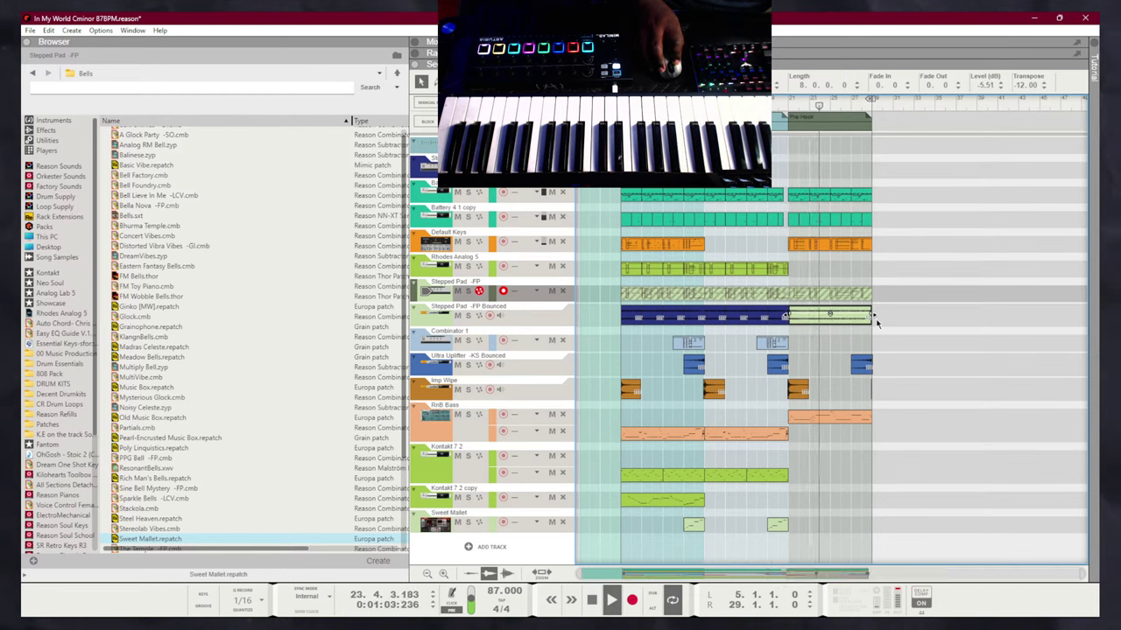
left_click(916, 312)
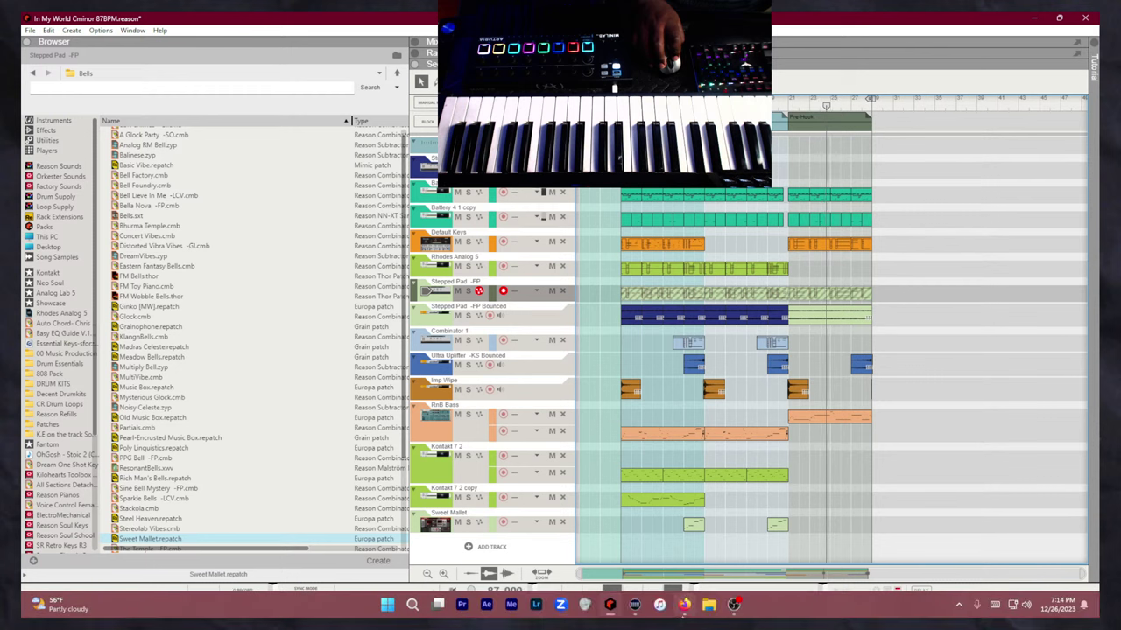
Switch to the Firefox window with the live YouTube subscriber count, check it, and return to Reason
mouse_move(683, 604)
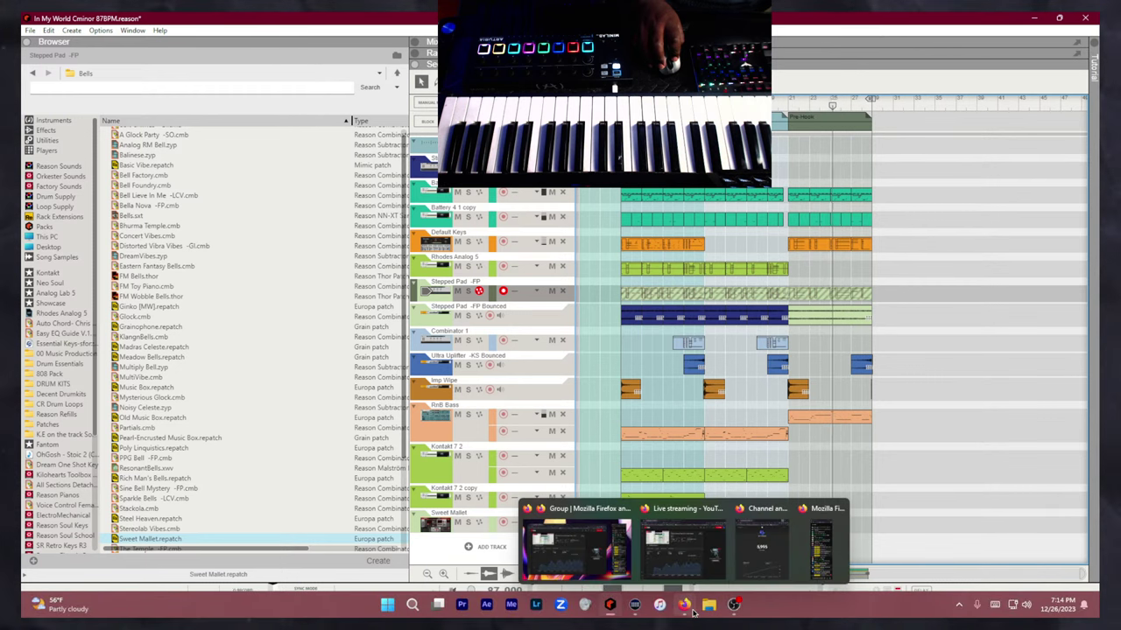
left_click(747, 572)
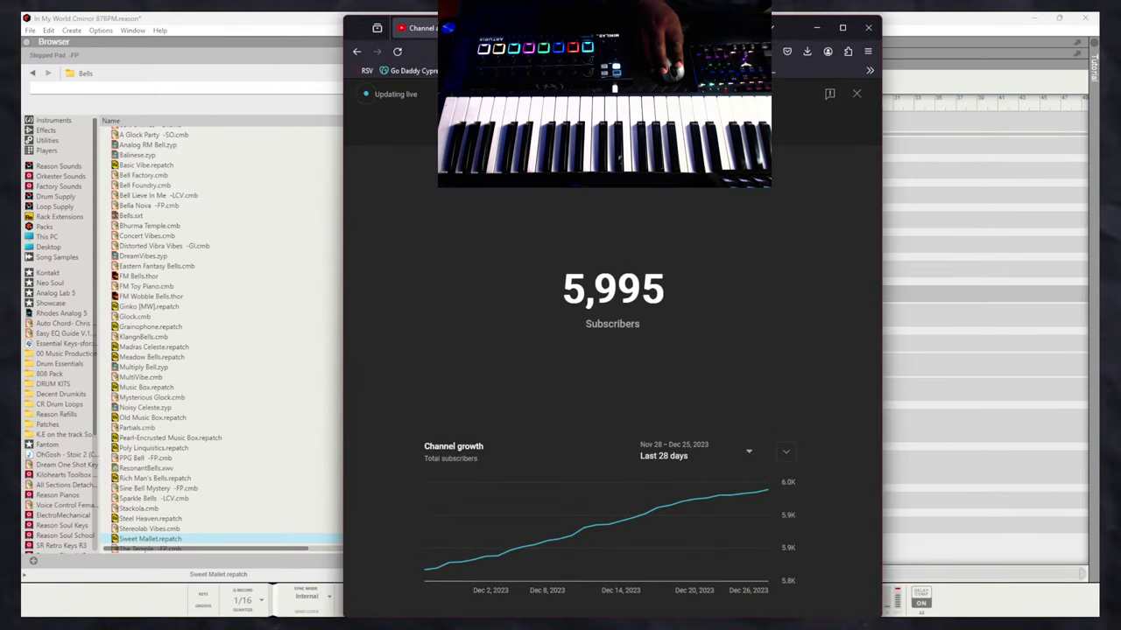
key("alt+Tab")
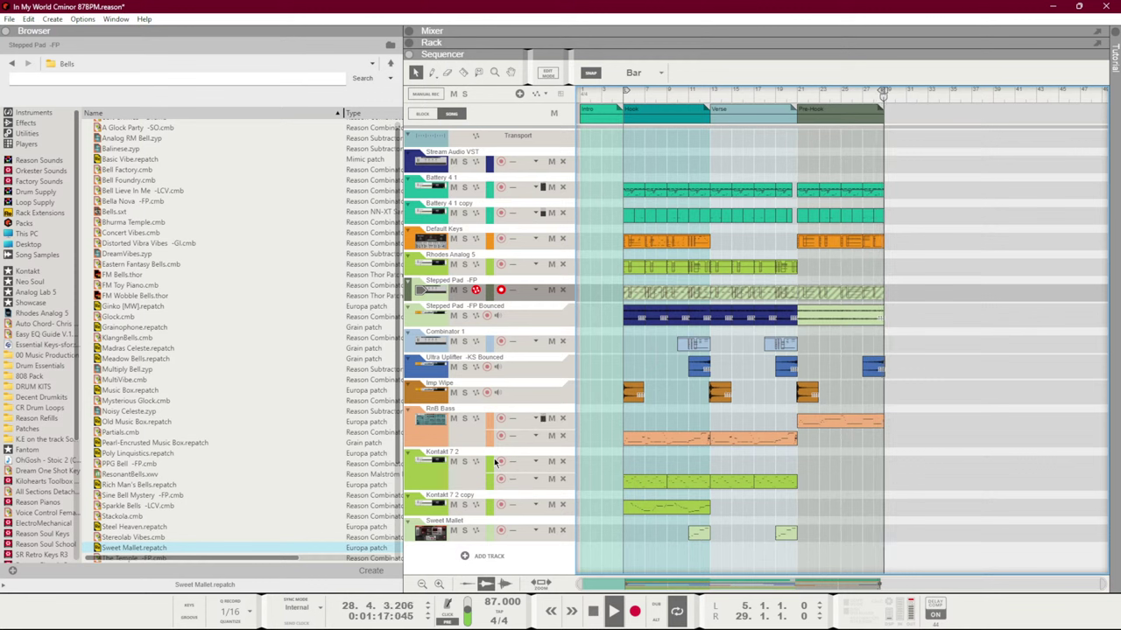
Open the last Hook clip on the Battery 4 1 track, starting at bar 11, for note editing
left_click_drag(915, 226, 896, 187)
left_click(906, 183)
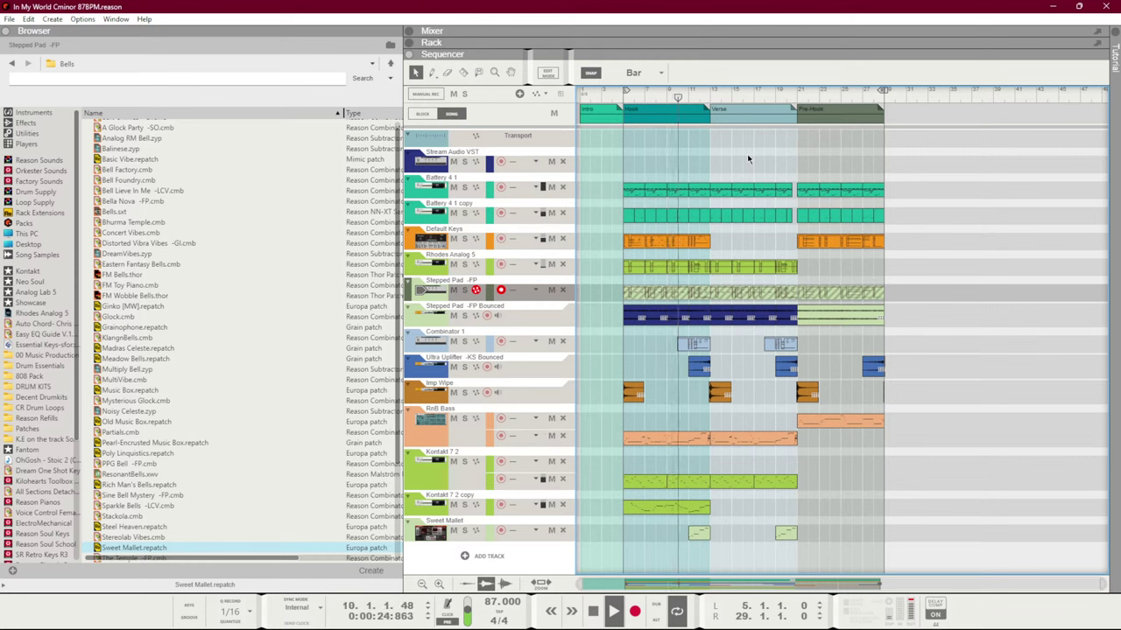
left_click(491, 187)
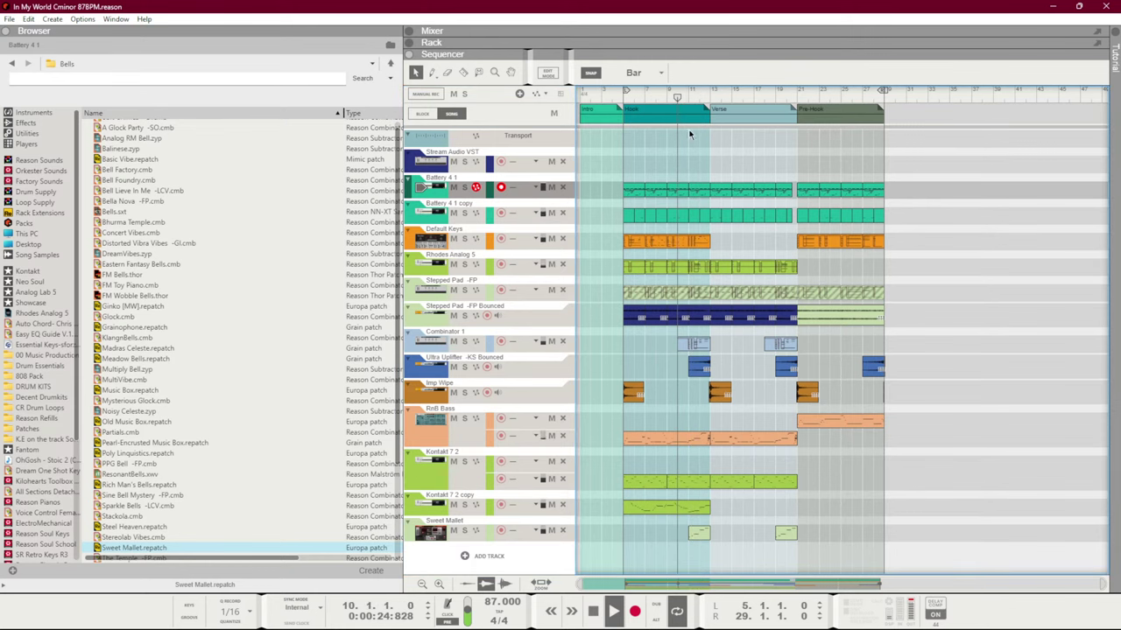
double_click(787, 217)
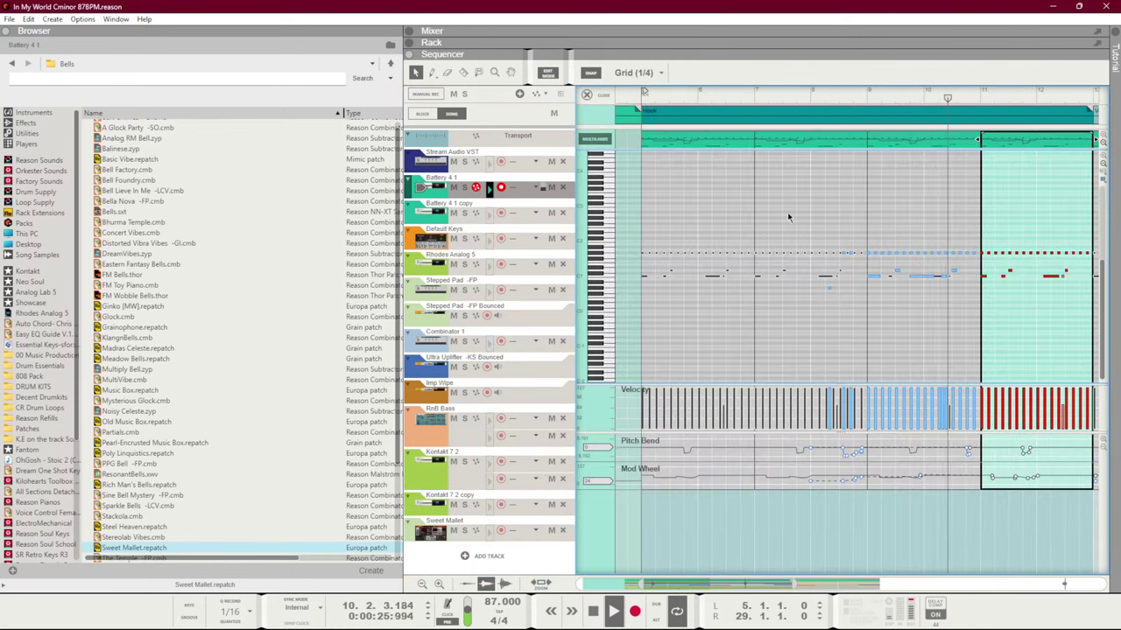
left_click(984, 278)
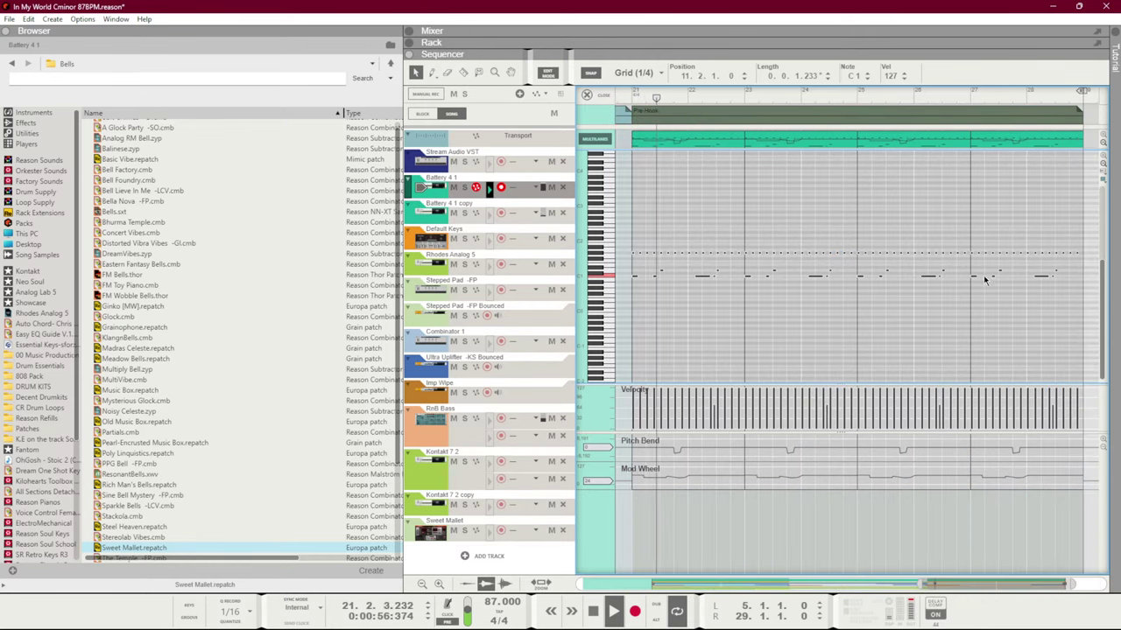
key("shift+Tab")
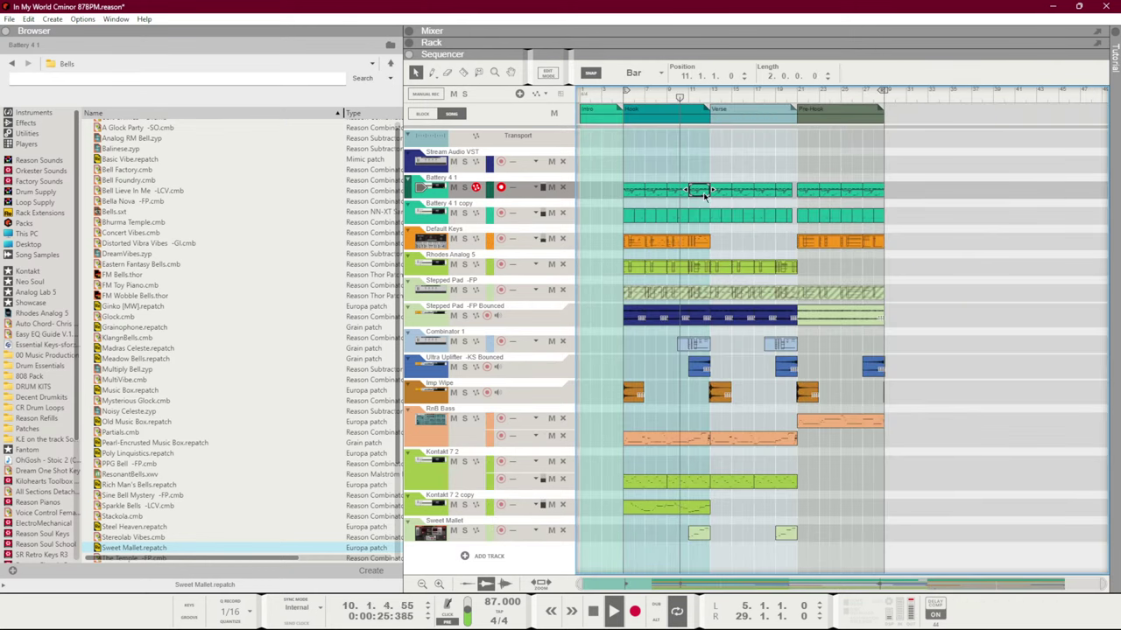
double_click(701, 190)
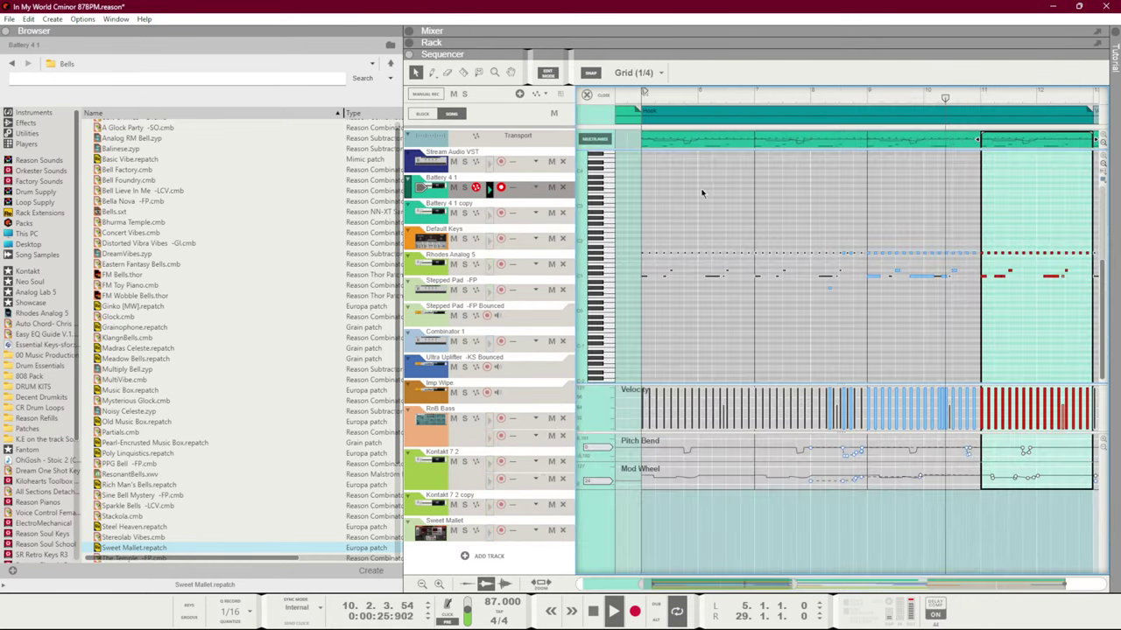
Delete the remaining drum notes after the beat 3 hits of bar 11 in the last Hook clip on Battery 4 1
left_click(997, 278)
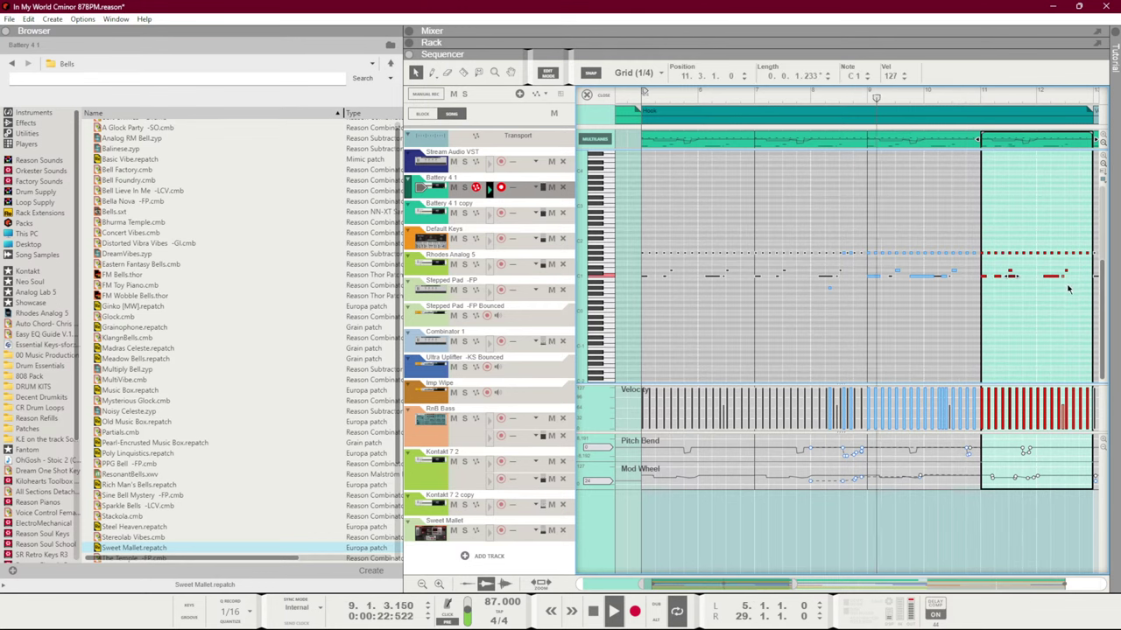
left_click_drag(1090, 260, 1006, 226)
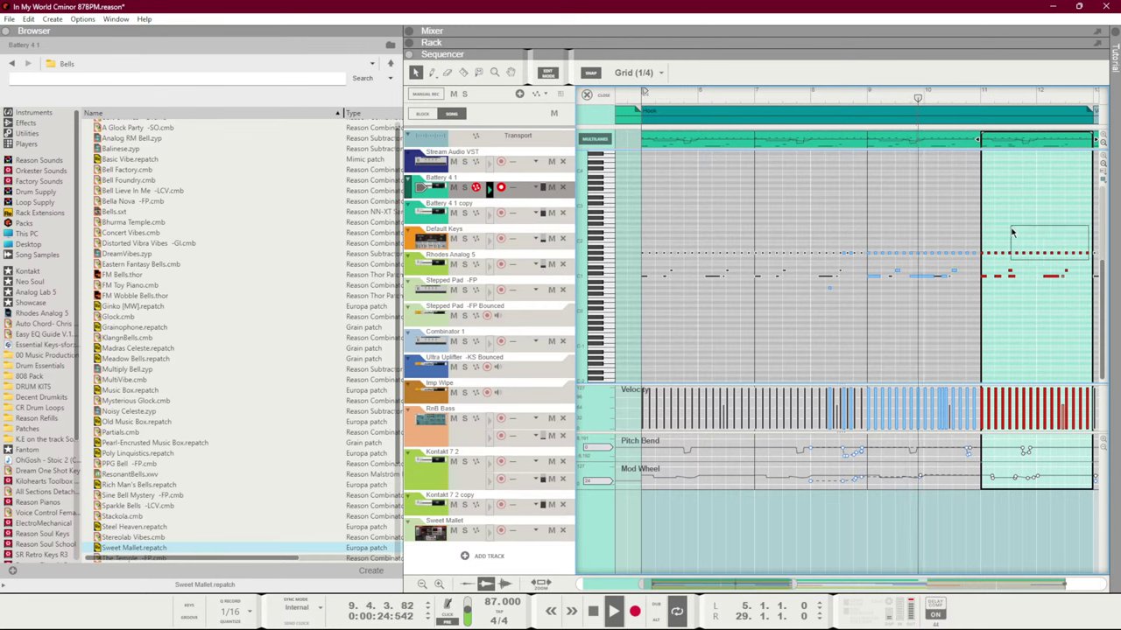
key("Delete")
key("Delete")
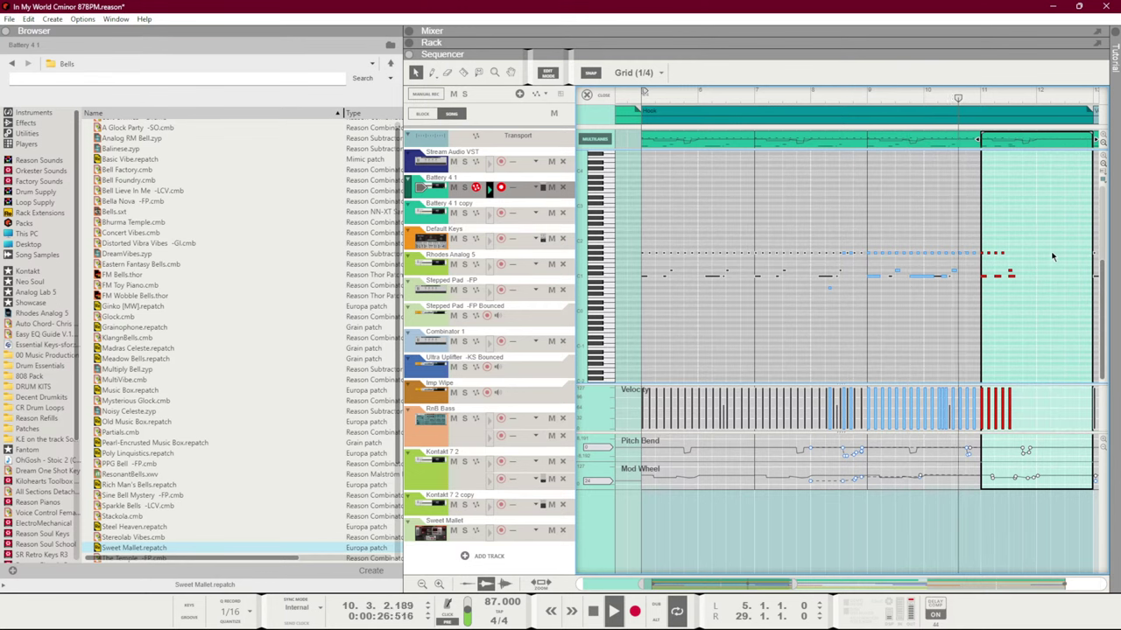
Play the drum cut from beat 4 of bar 10 and remove the note above the kick on beat 3 of bar 11
key("space")
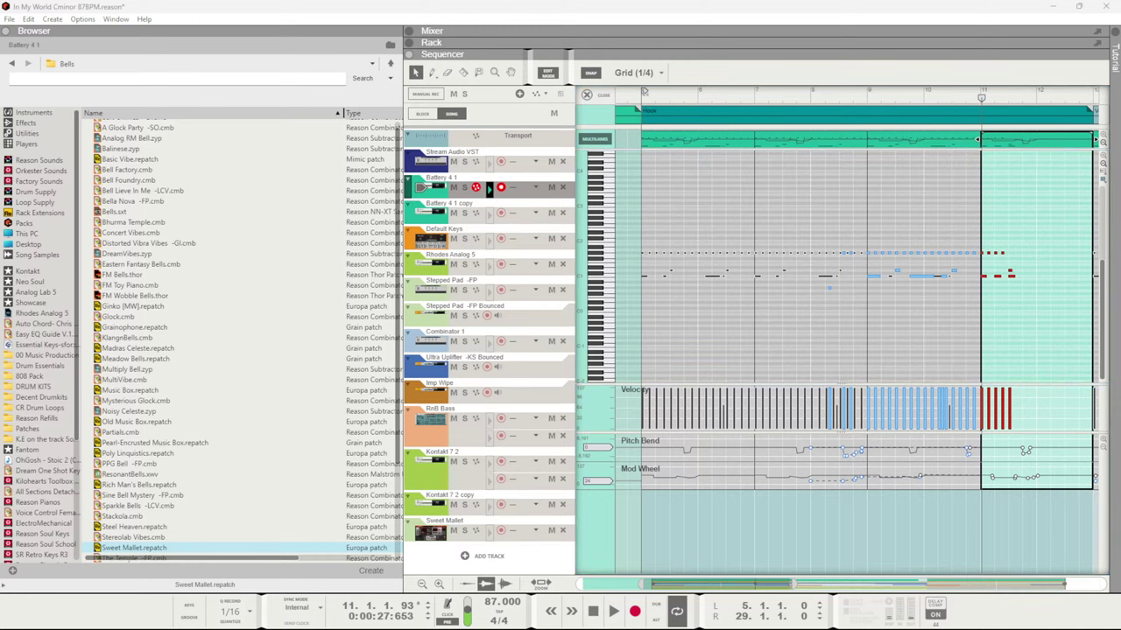
left_click(982, 99)
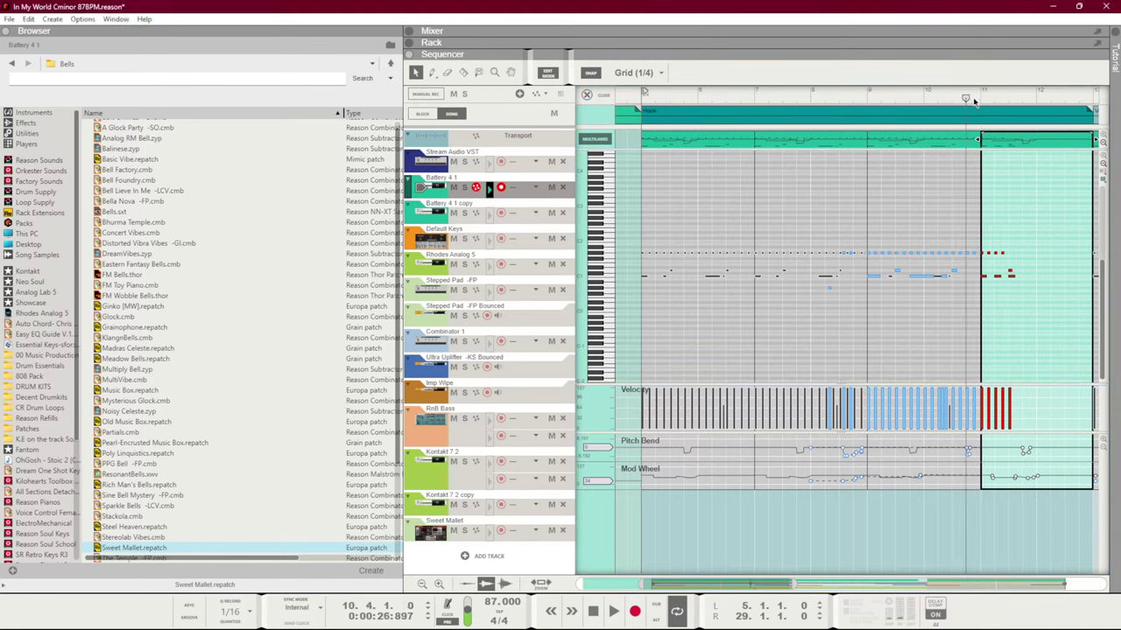
key("space")
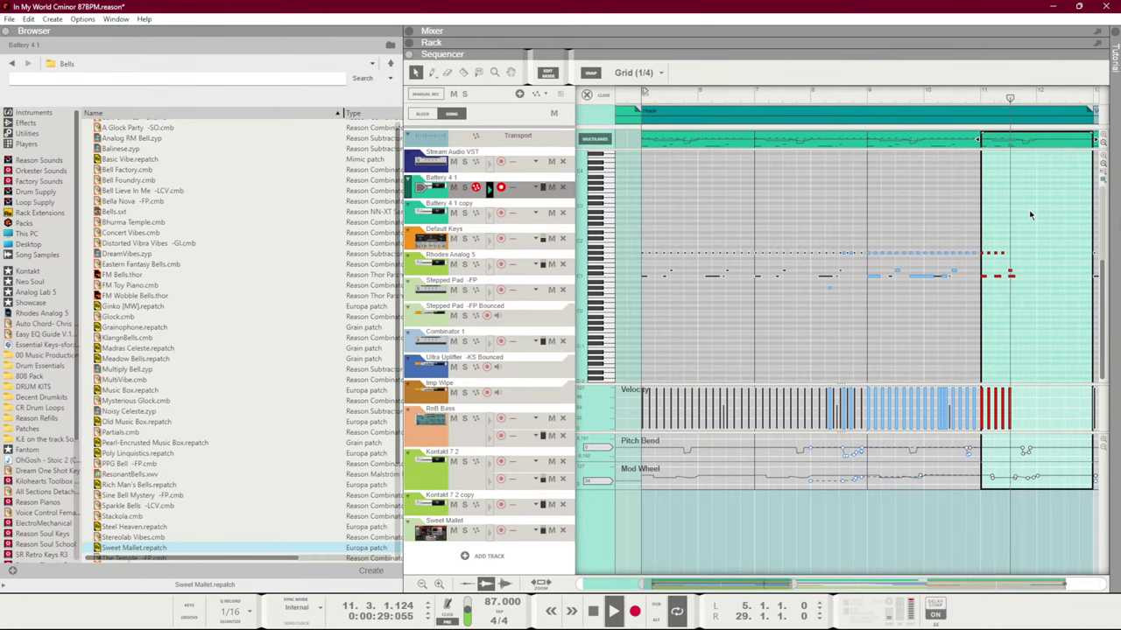
left_click(1000, 252)
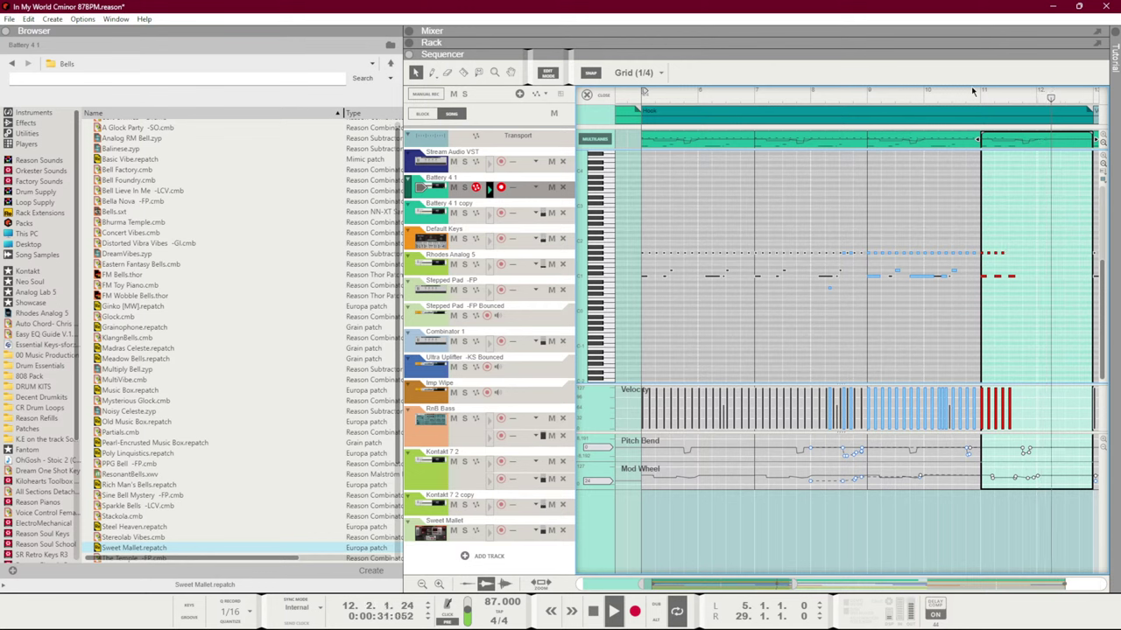
left_click(1033, 202)
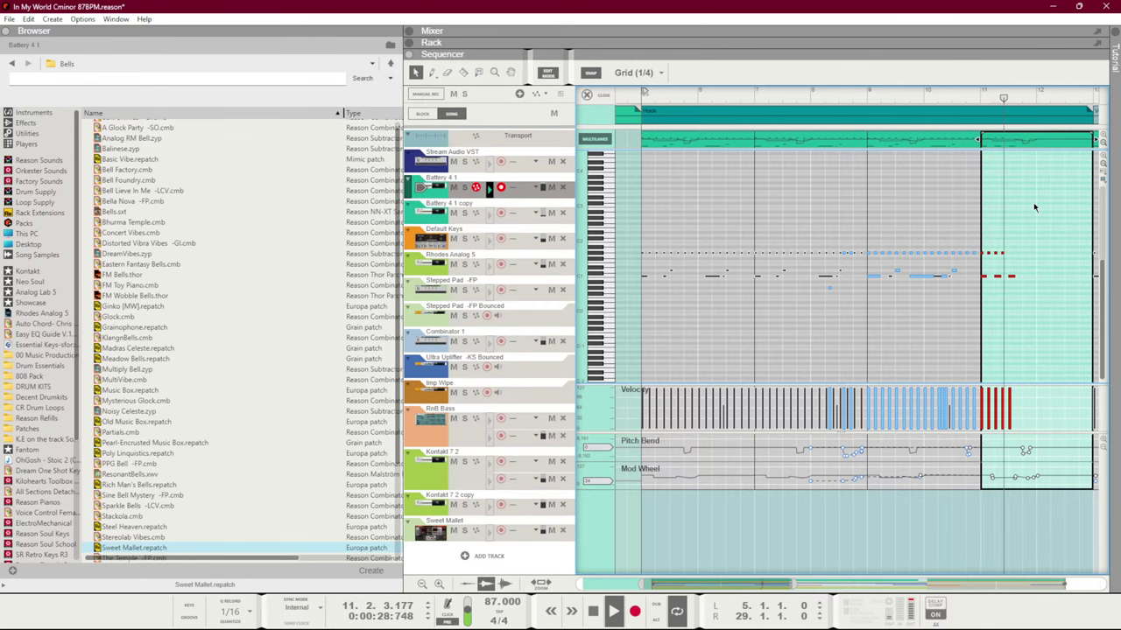
Add one more G#1 note on beat 3 of bar 11 after the existing hi-hat notes, and return to the arrangement
left_click(1004, 253)
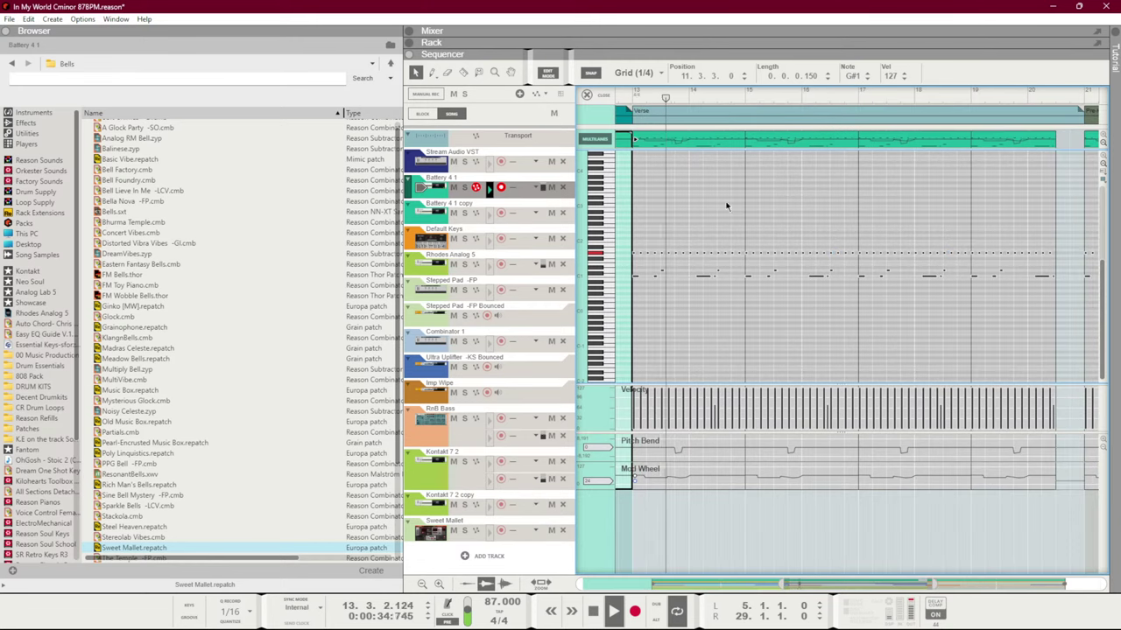
scroll(726, 205, "left", 3)
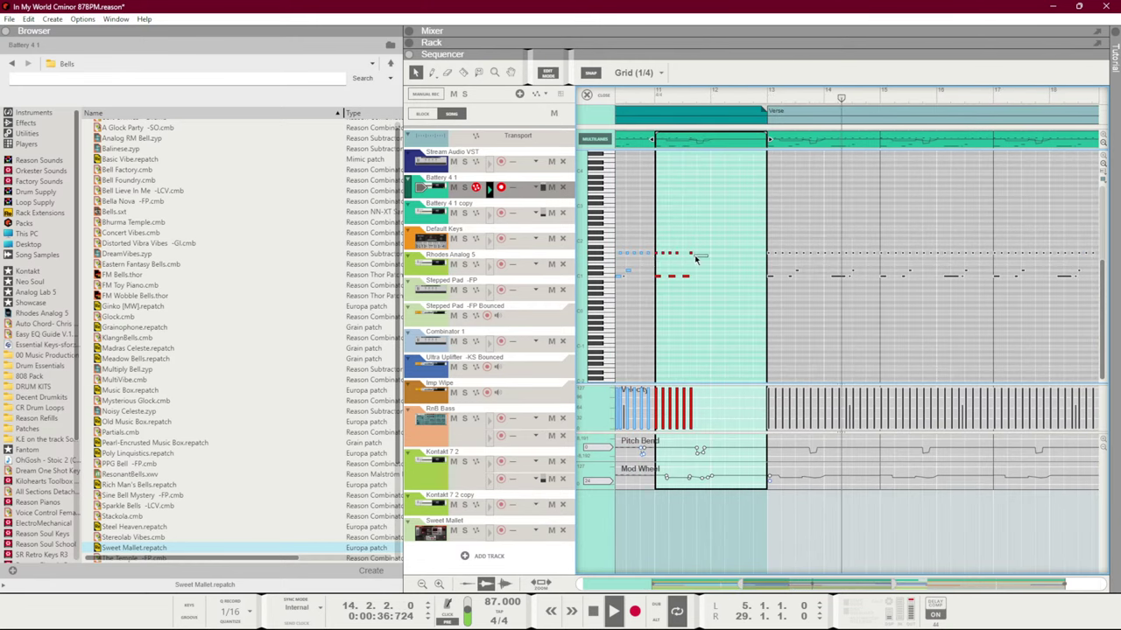
mouse_move(693, 253)
left_mouse_down()
mouse_move(655, 252)
mouse_move(690, 253)
left_mouse_up()
key("Delete")
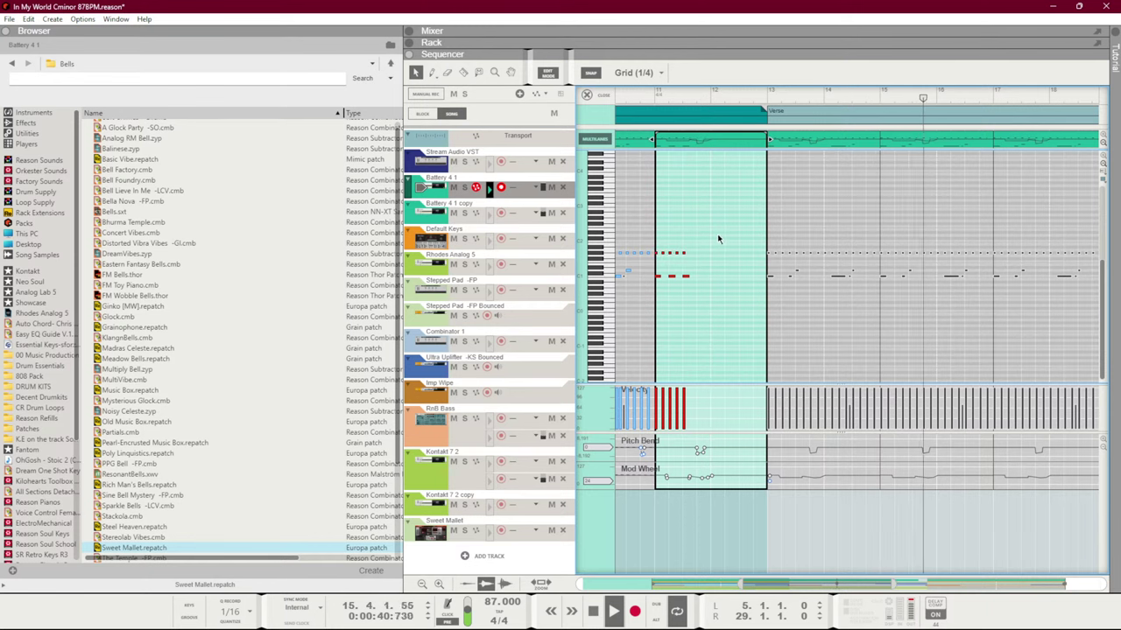
key("Tab")
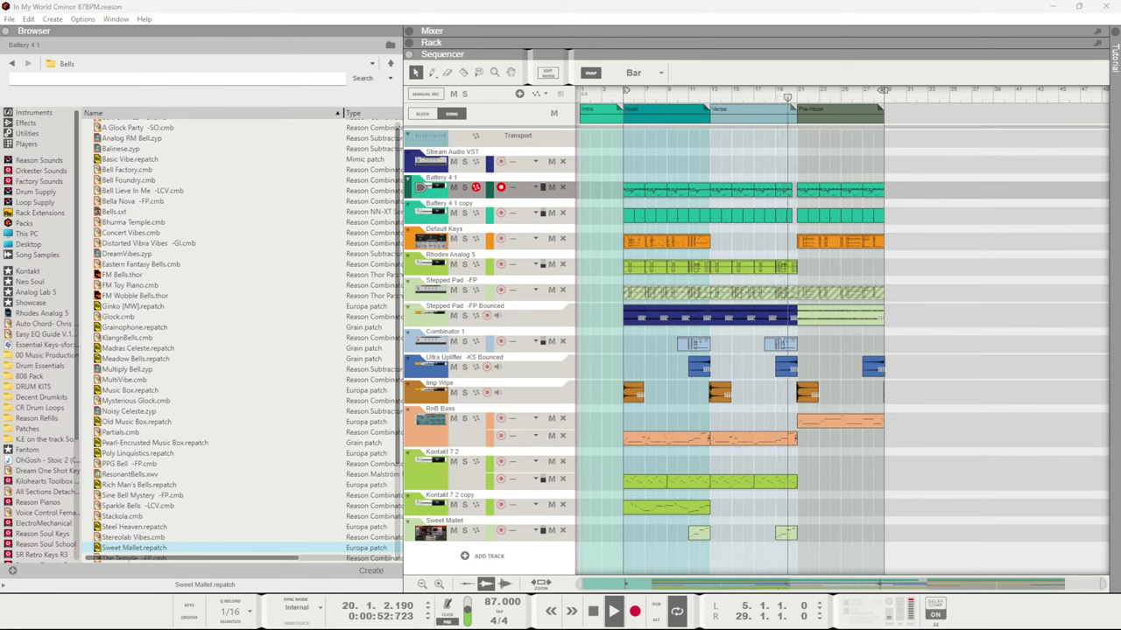
left_click(911, 198)
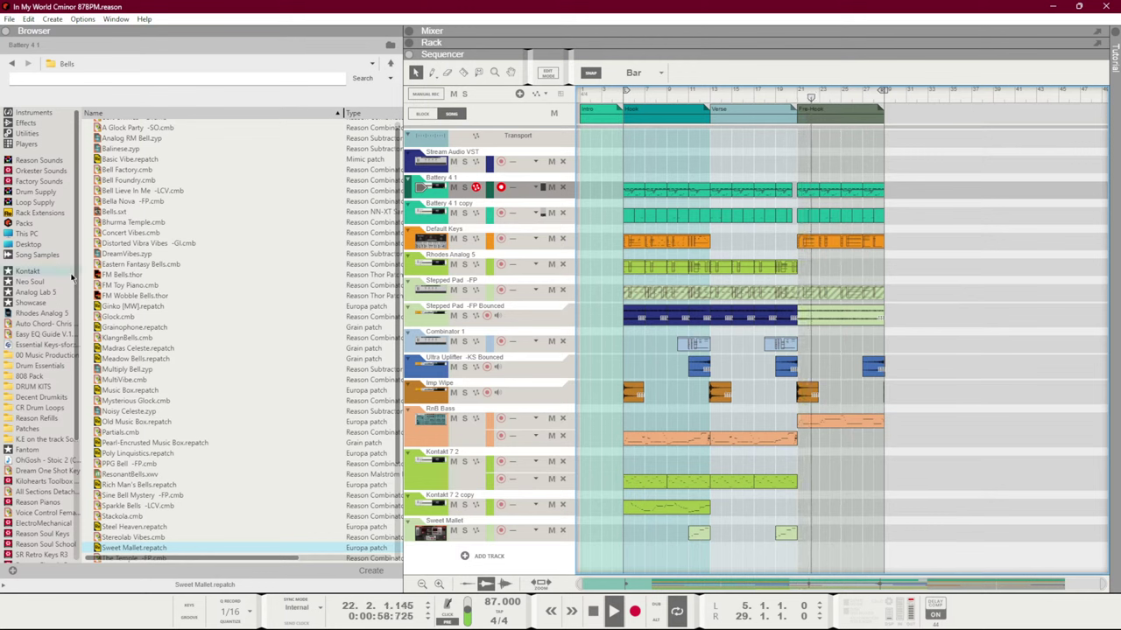
scroll(149, 297, "down", 4)
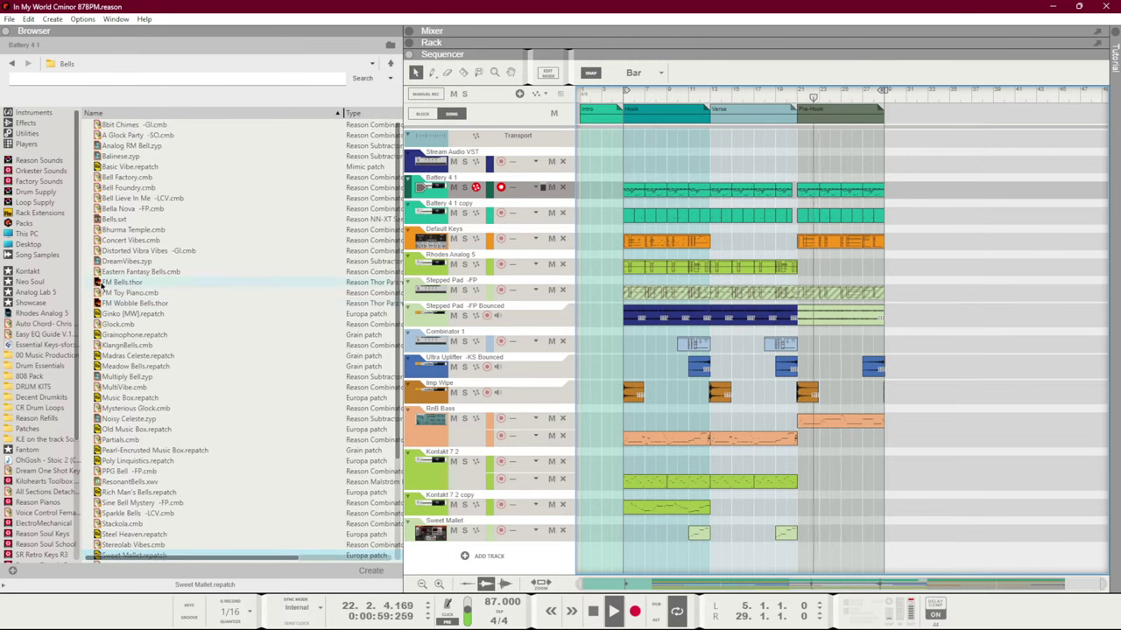
left_click(38, 181)
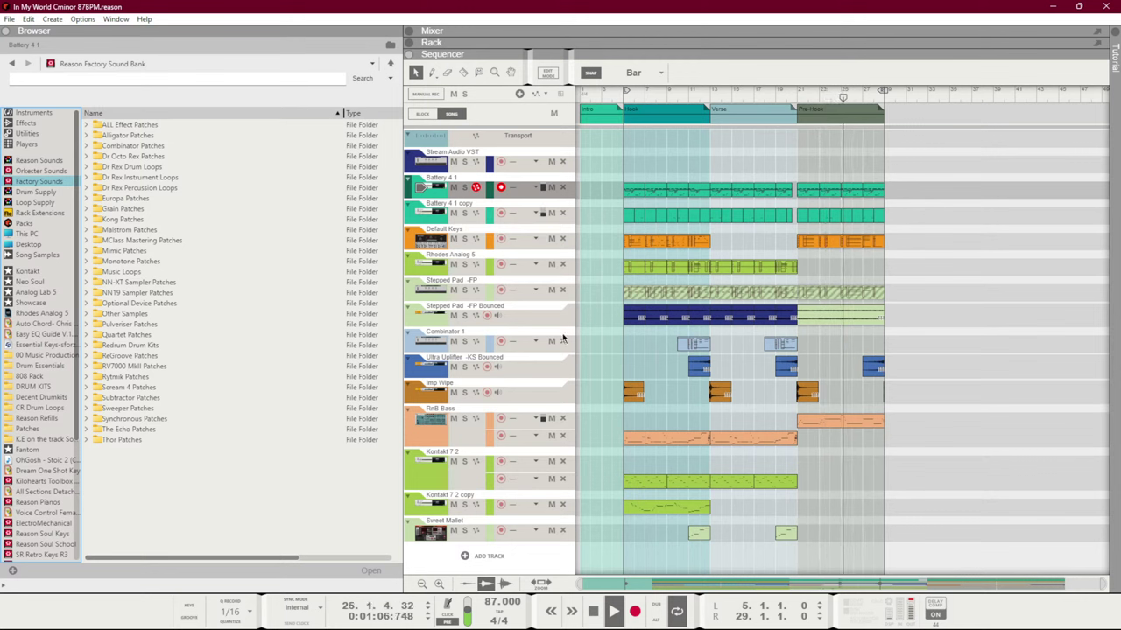
right_click(535, 566)
mouse_move(578, 580)
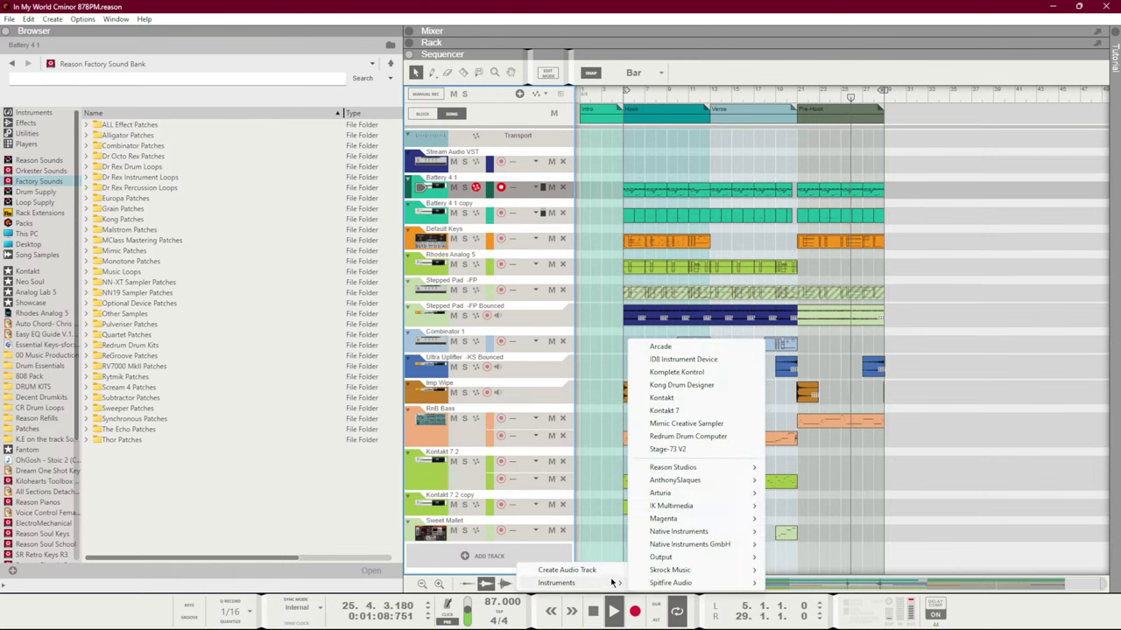
left_click(840, 456)
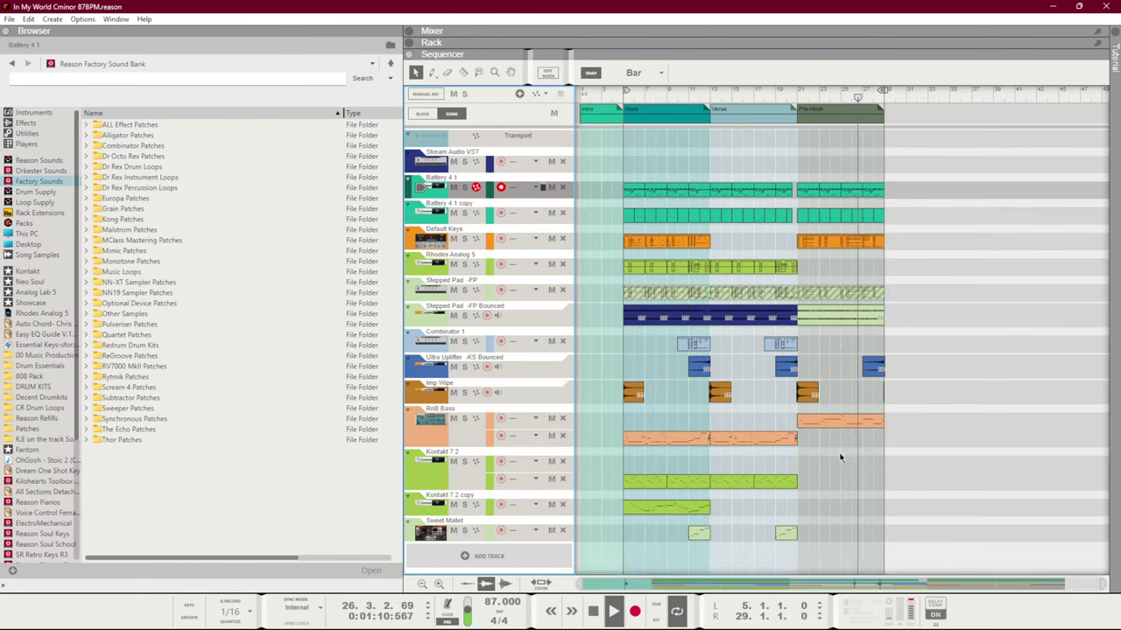
left_click(487, 560)
left_click(324, 507)
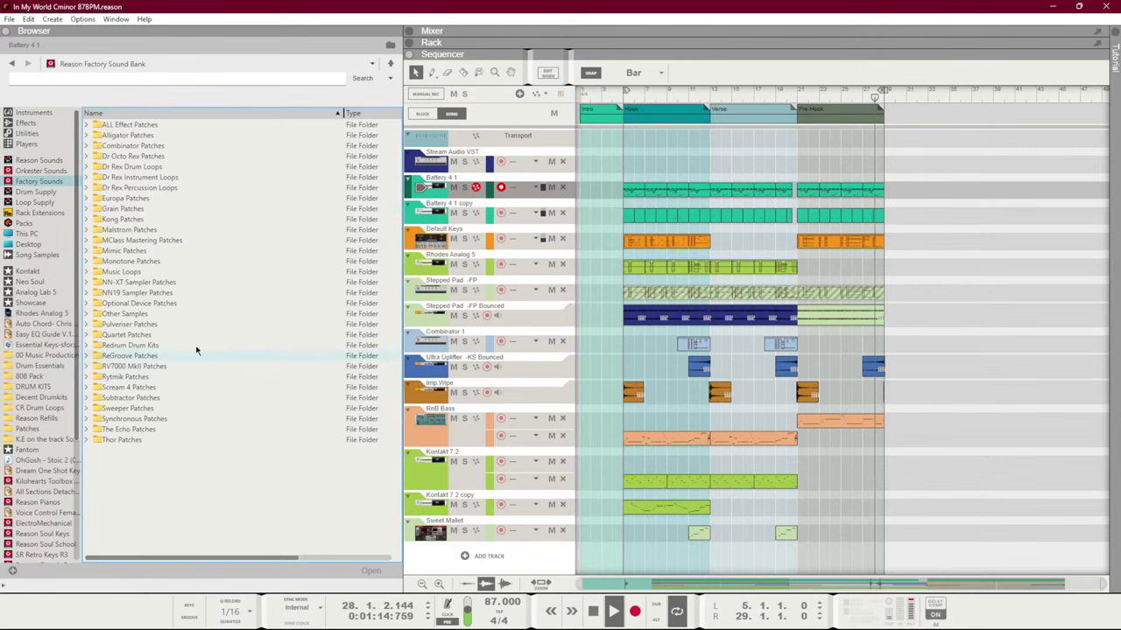
Create a new instrument track from the TMP Layers.sxt patch in the Orkester percussion sounds
left_click(38, 172)
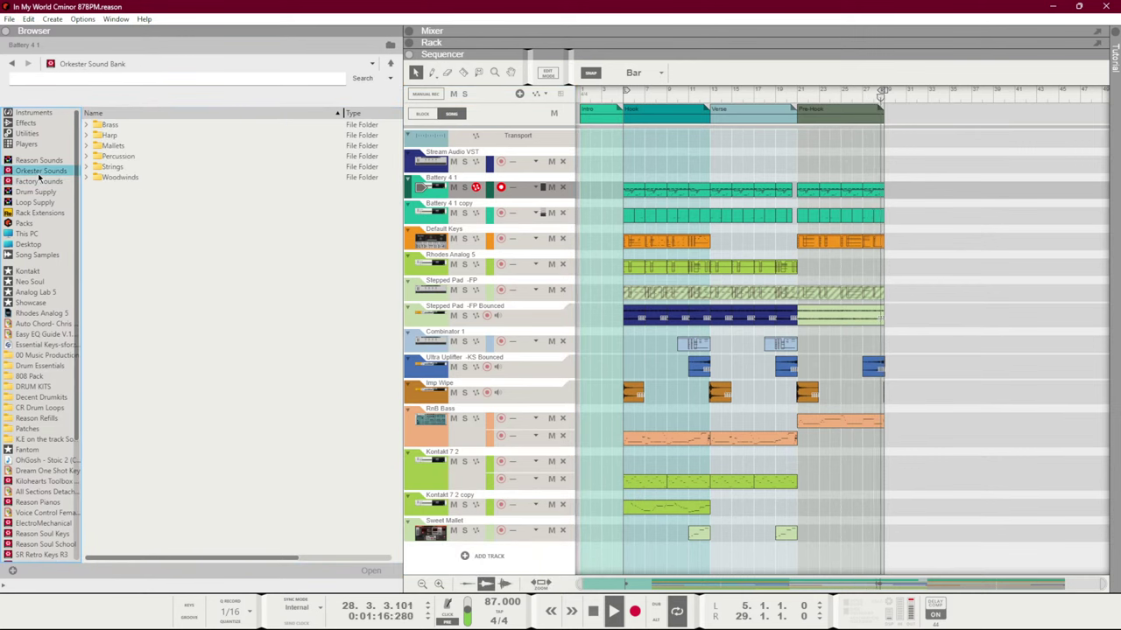
double_click(118, 156)
scroll(130, 368, "down", 1)
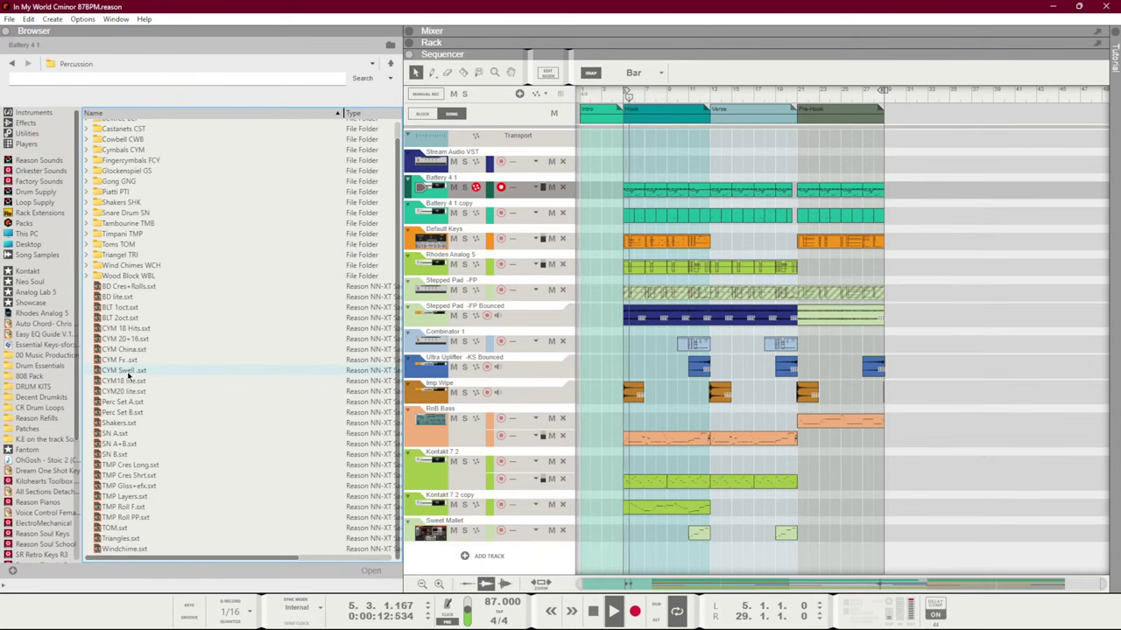
double_click(127, 497)
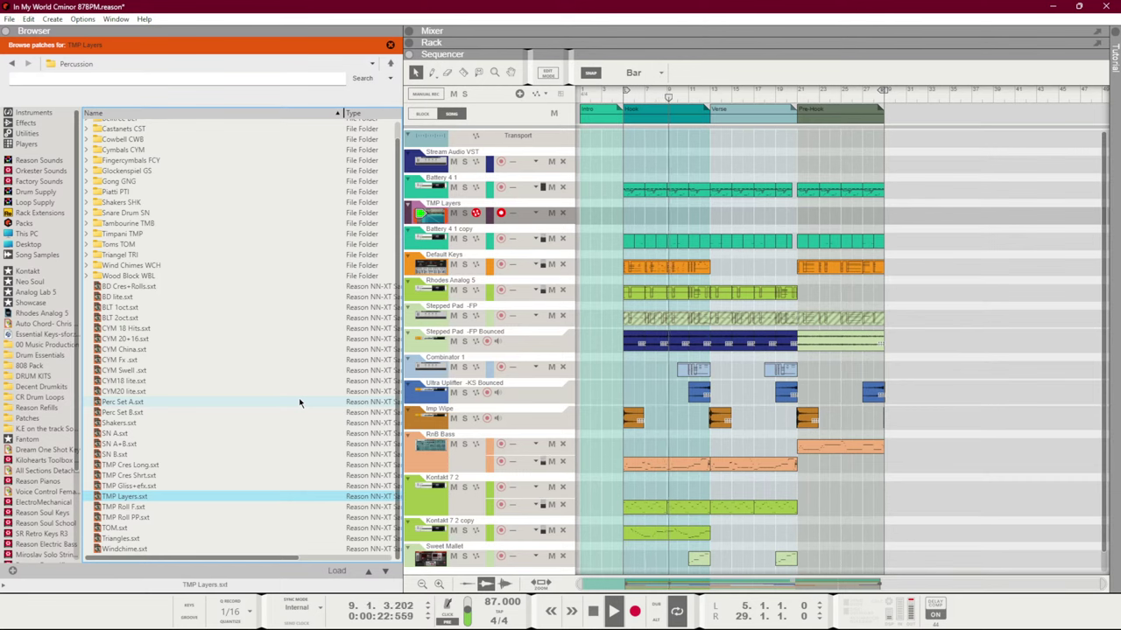
Show the TMP Layers channel in the mixer and enable its send 1
key("F5")
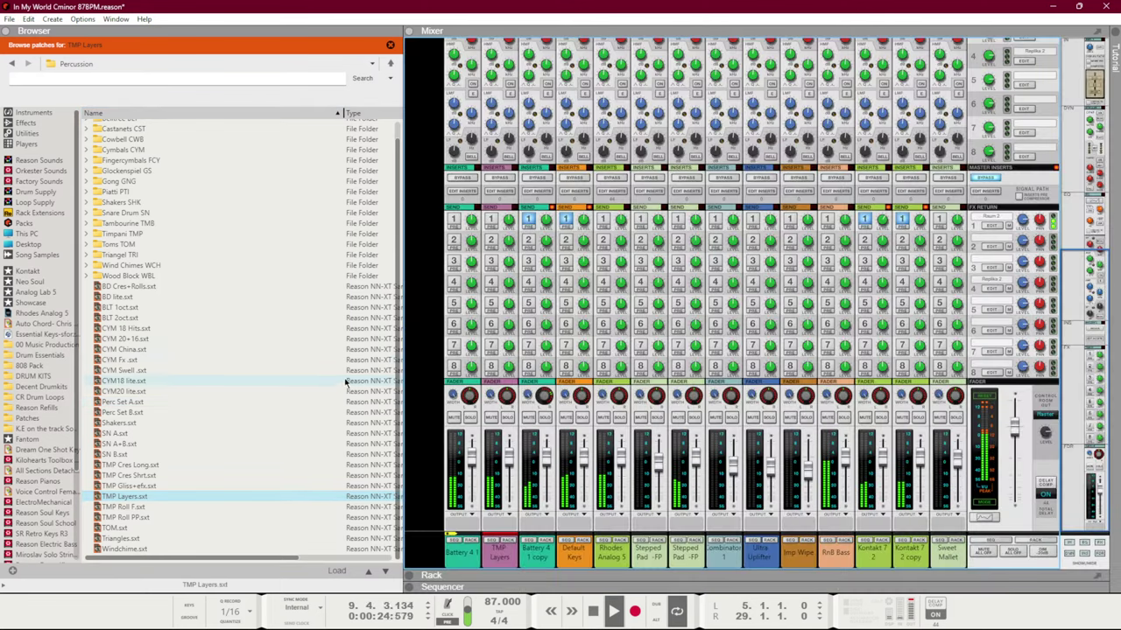
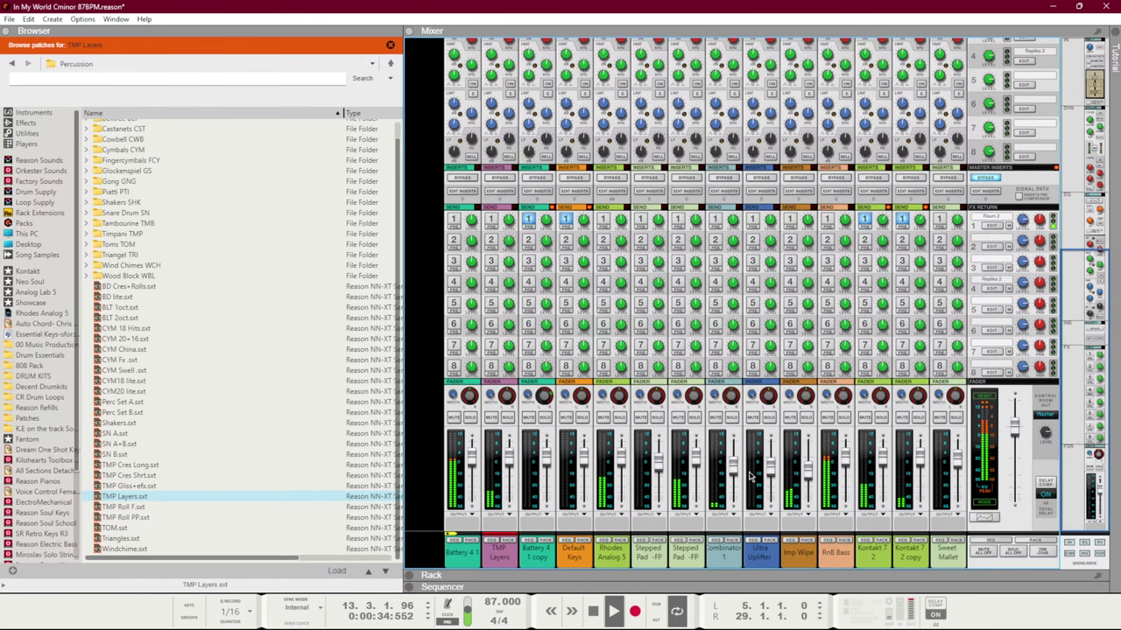
left_click(511, 541)
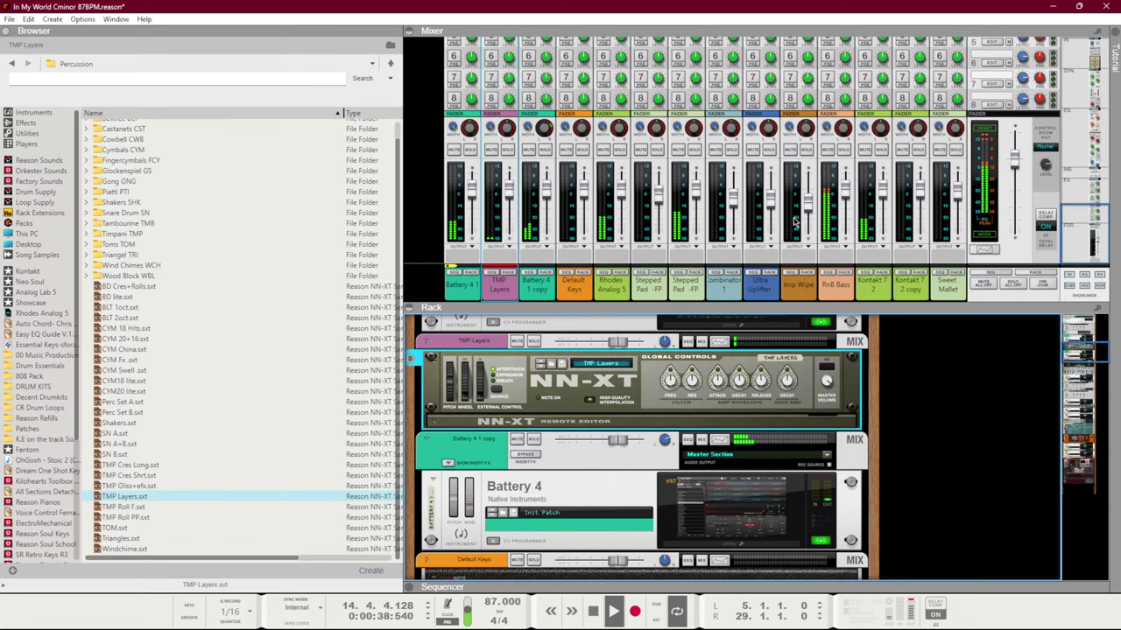
scroll(512, 171, "up", 5)
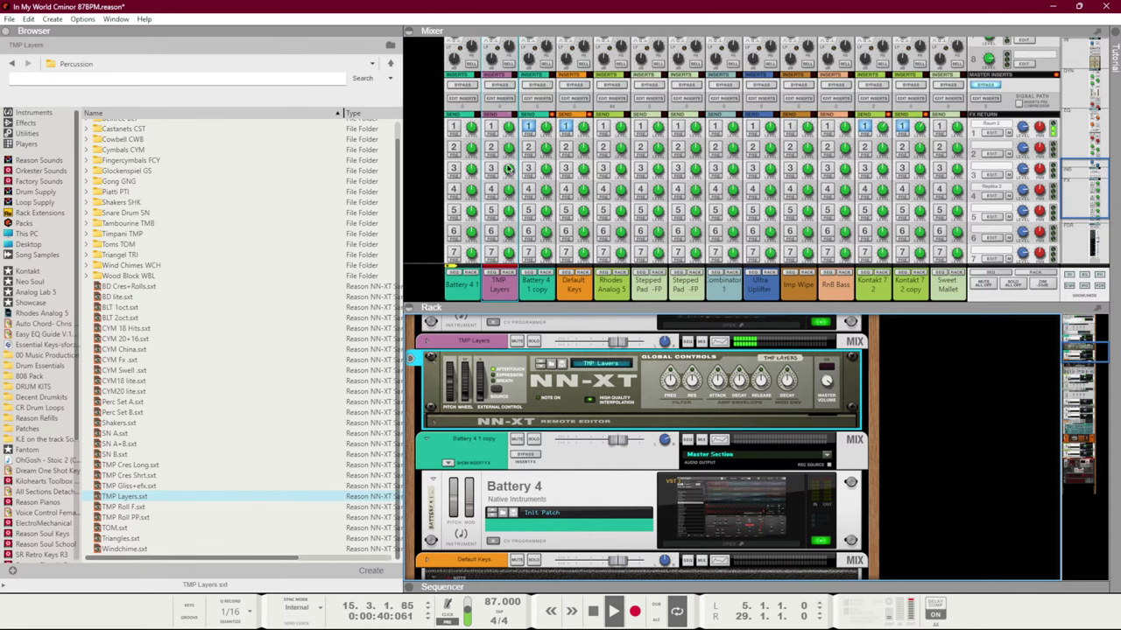
left_click(491, 127)
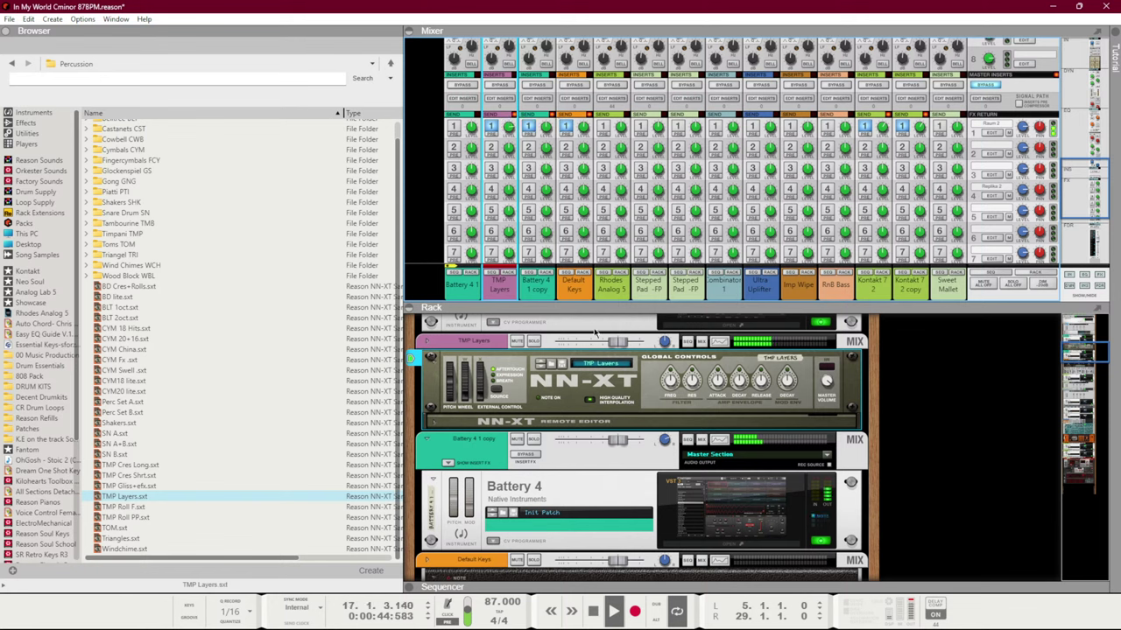
Open the TMP Layers NN-XT remote editor and extend the three F1 sample zones down to a low key of D#0
left_click(432, 424)
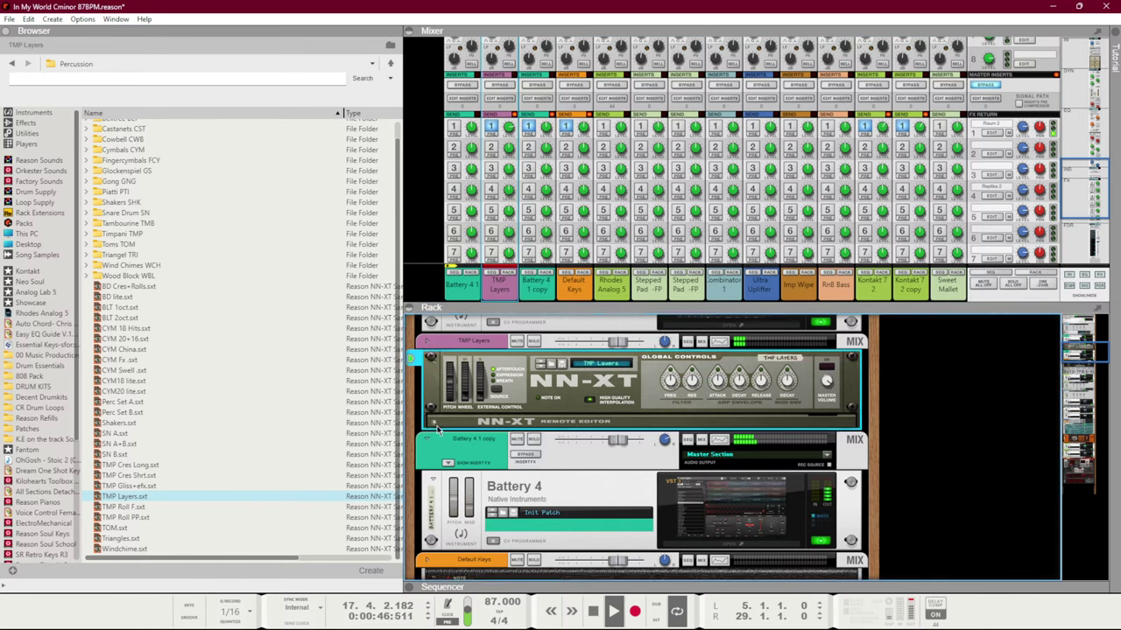
left_click(644, 435)
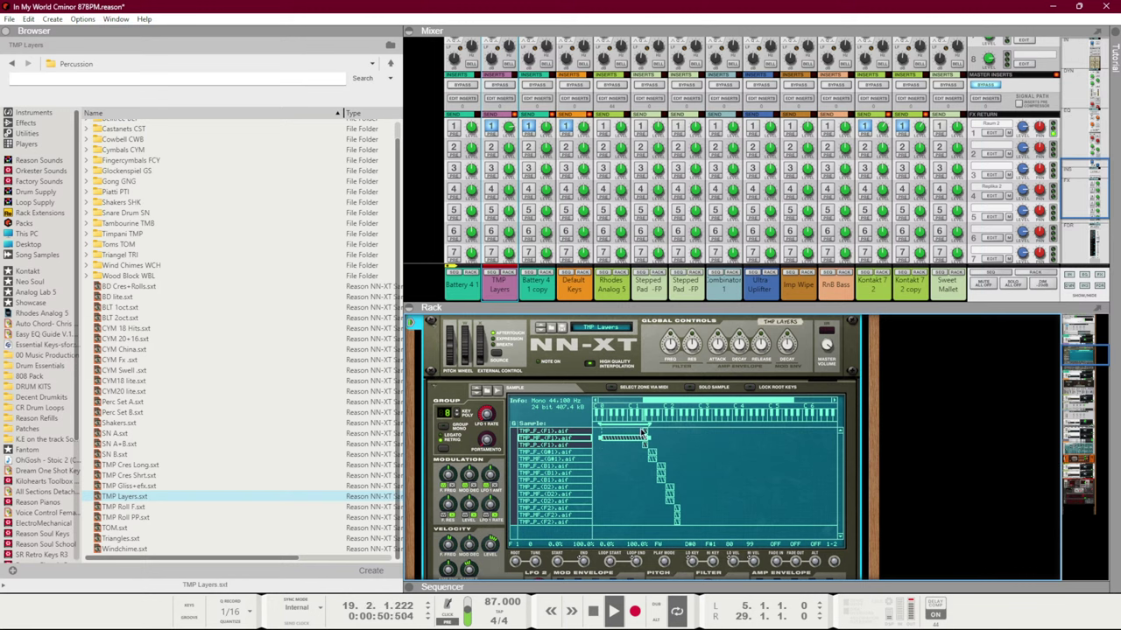
left_click(642, 429)
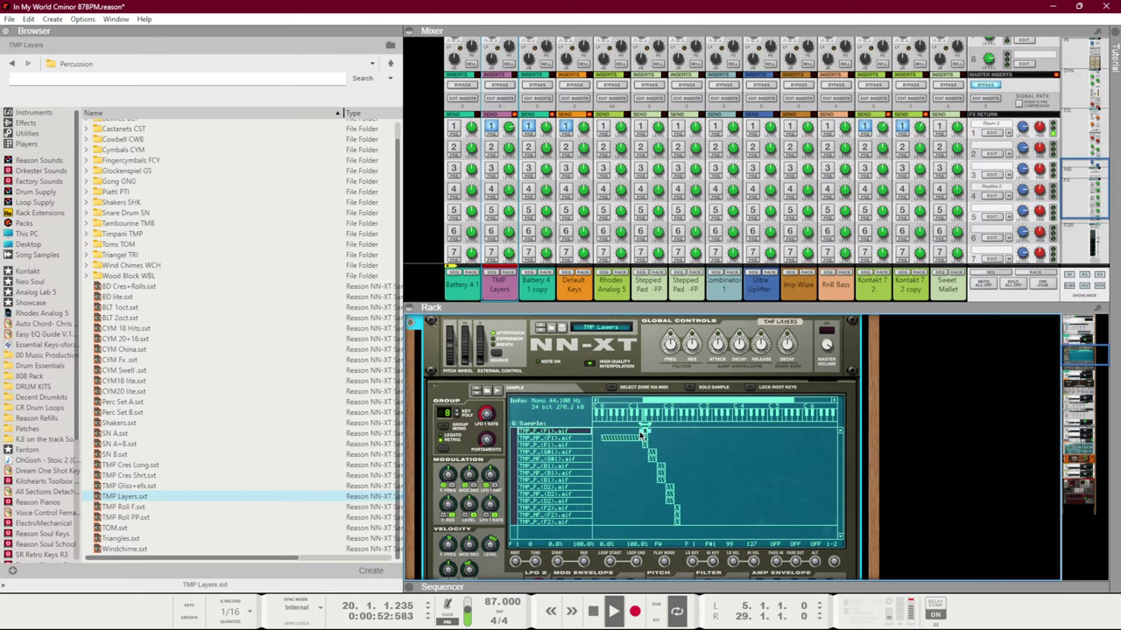
left_click(616, 438)
left_click(643, 428)
left_click(645, 449)
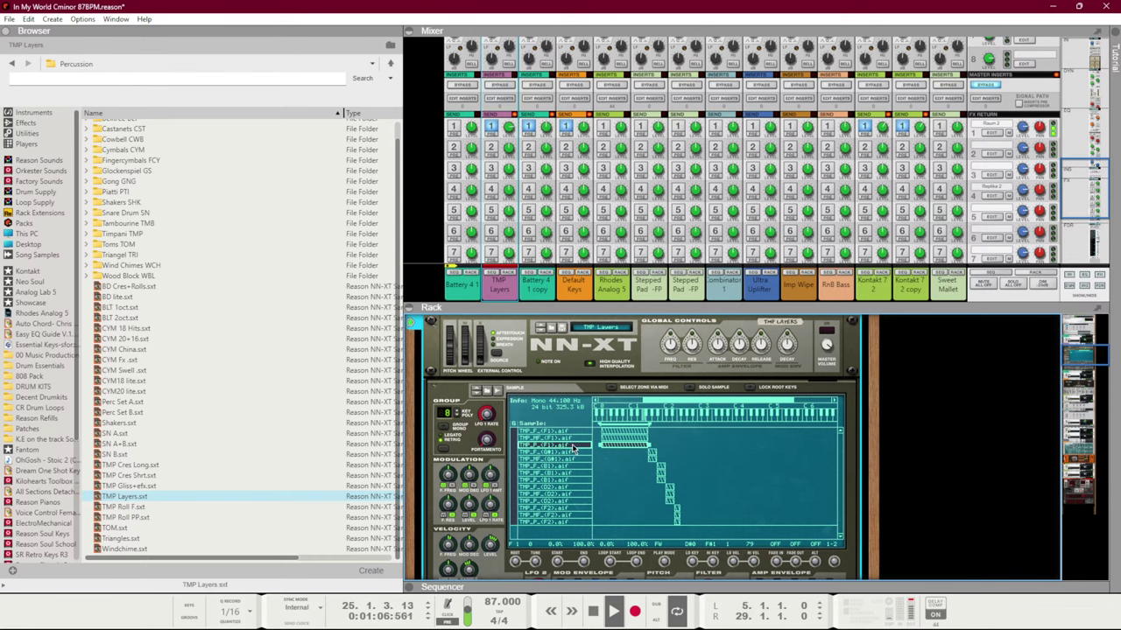
Record a one-bar timpani clip at bar 5, discarding the take at bar 26, and copy the clip to bar 9
key("F7")
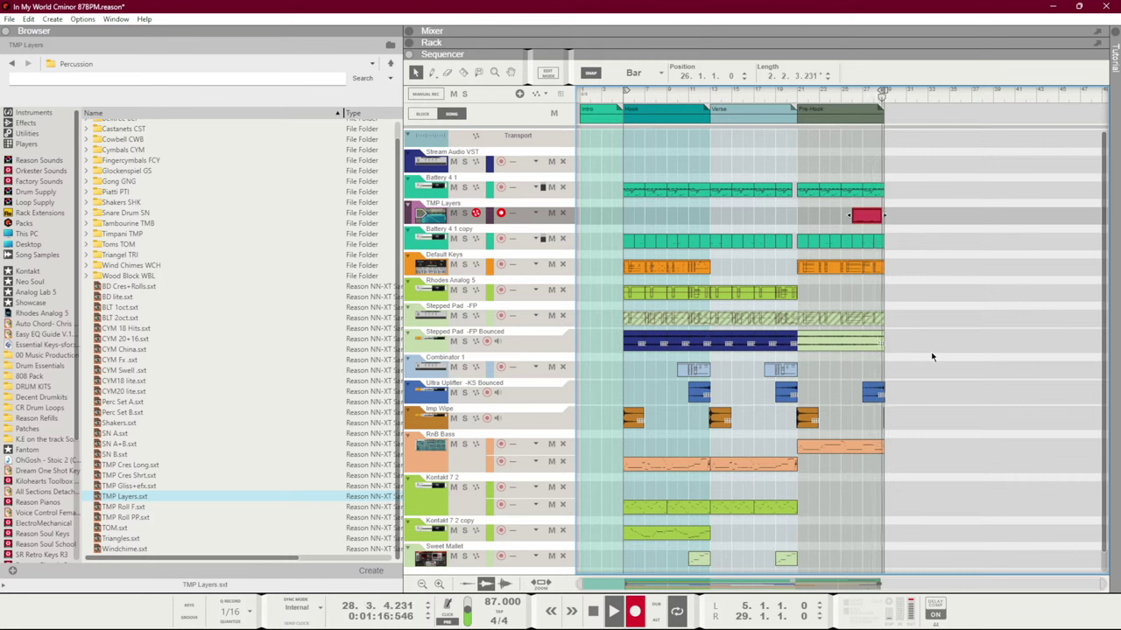
key("ctrl+Return")
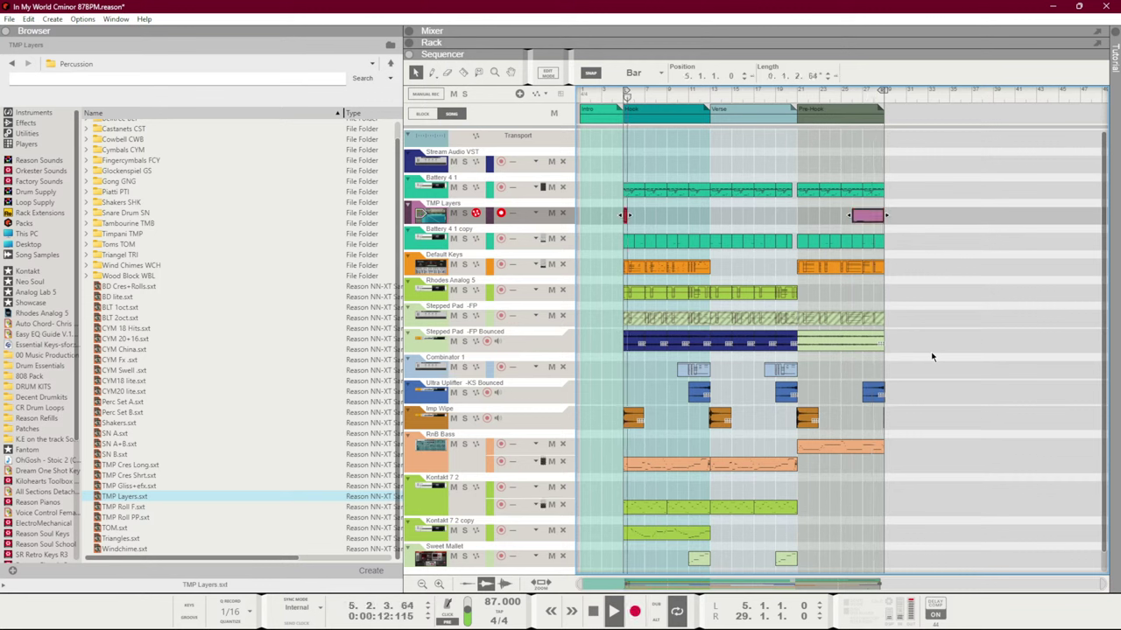
key("Delete")
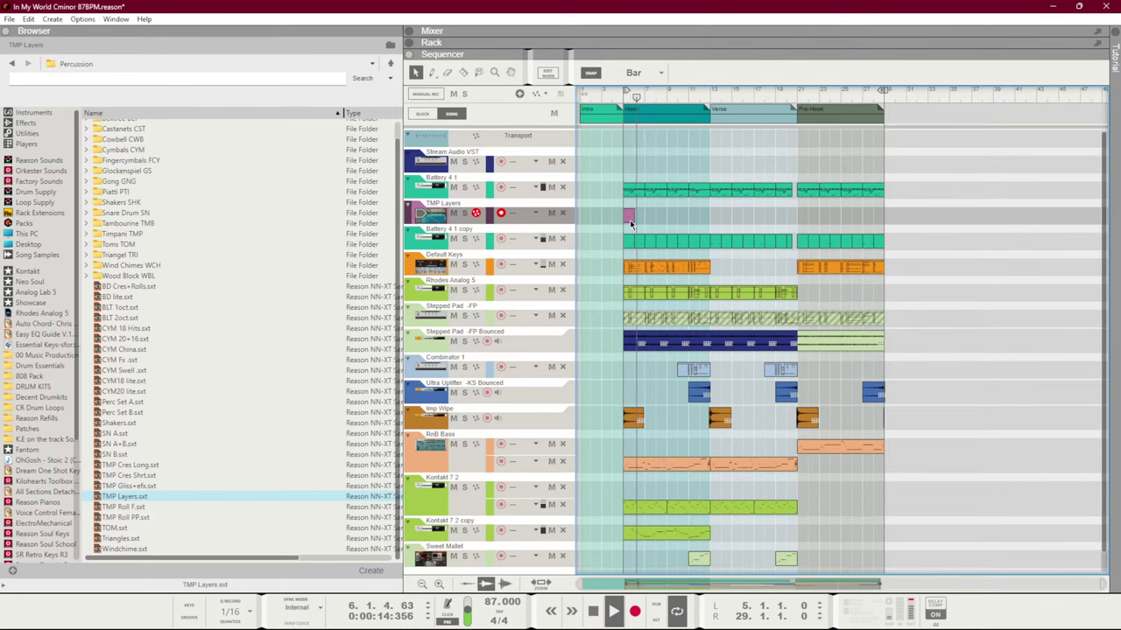
left_click_drag(628, 216, 672, 216)
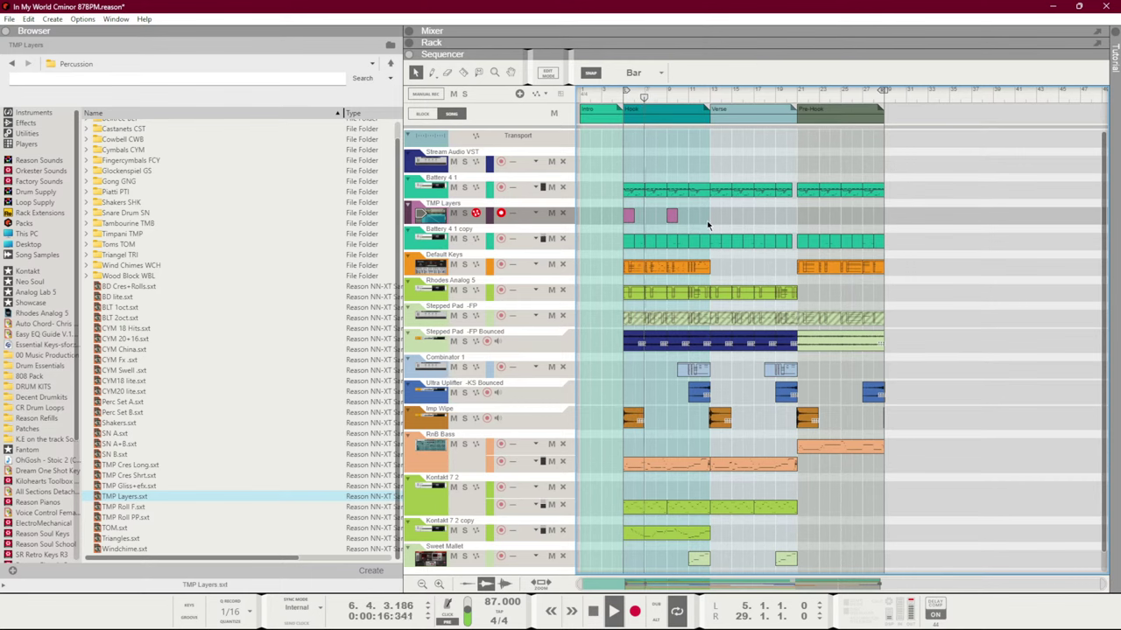
Check the TMP Layers channel strip in the mixer, from its fader and input section to its send 1 level
key("F5")
scroll(512, 412, "down", 5)
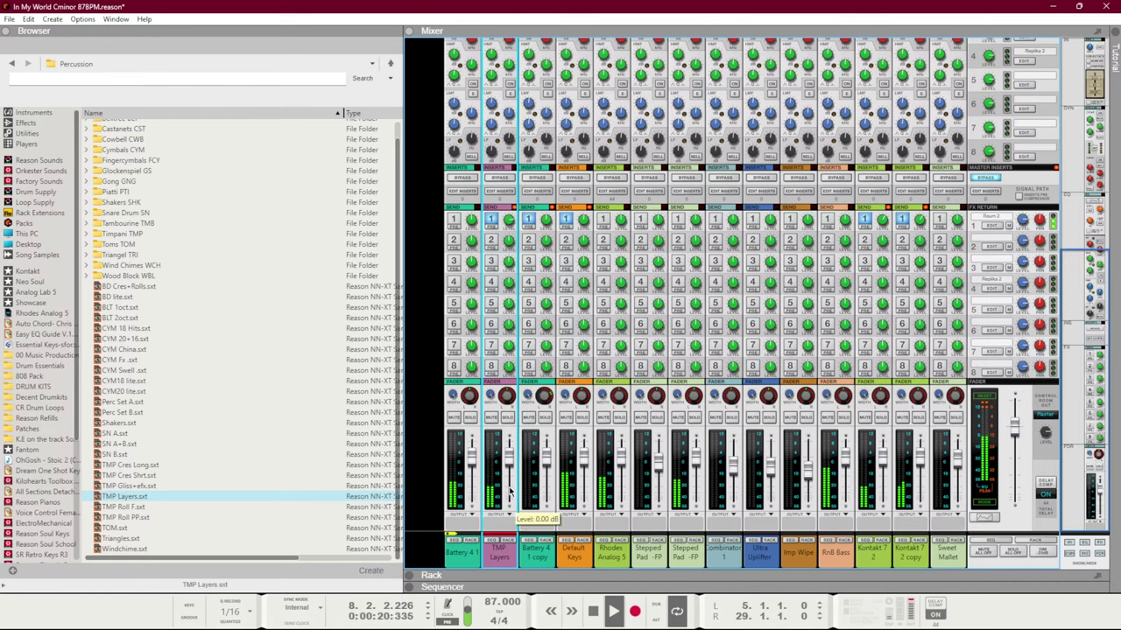
scroll(508, 304, "up", 2)
scroll(506, 303, "up", 10)
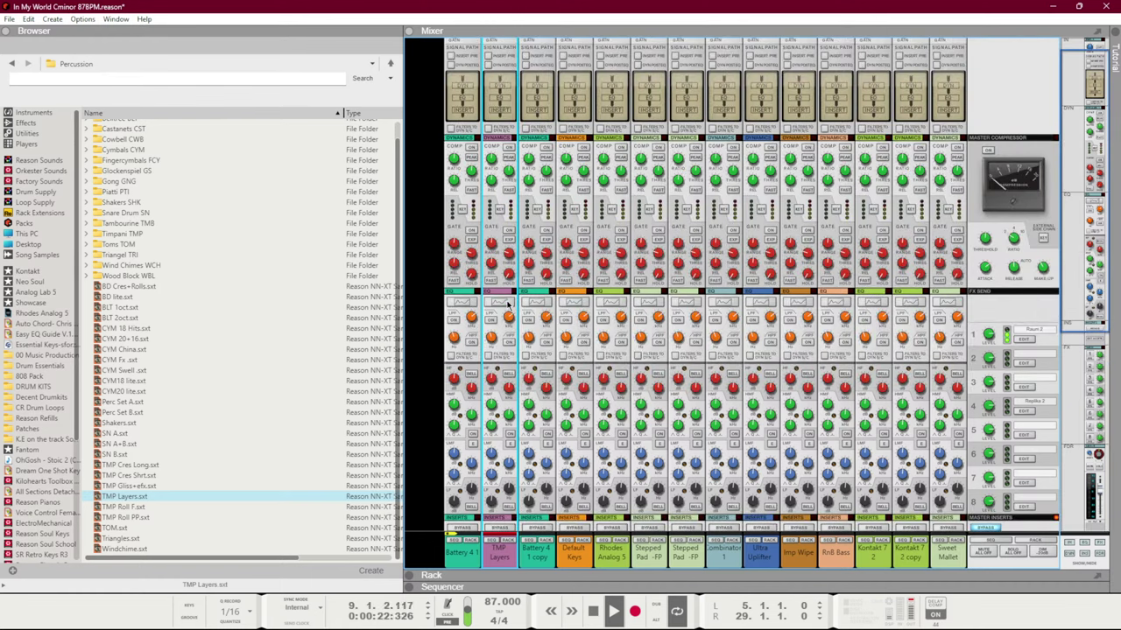
scroll(508, 304, "up", 1)
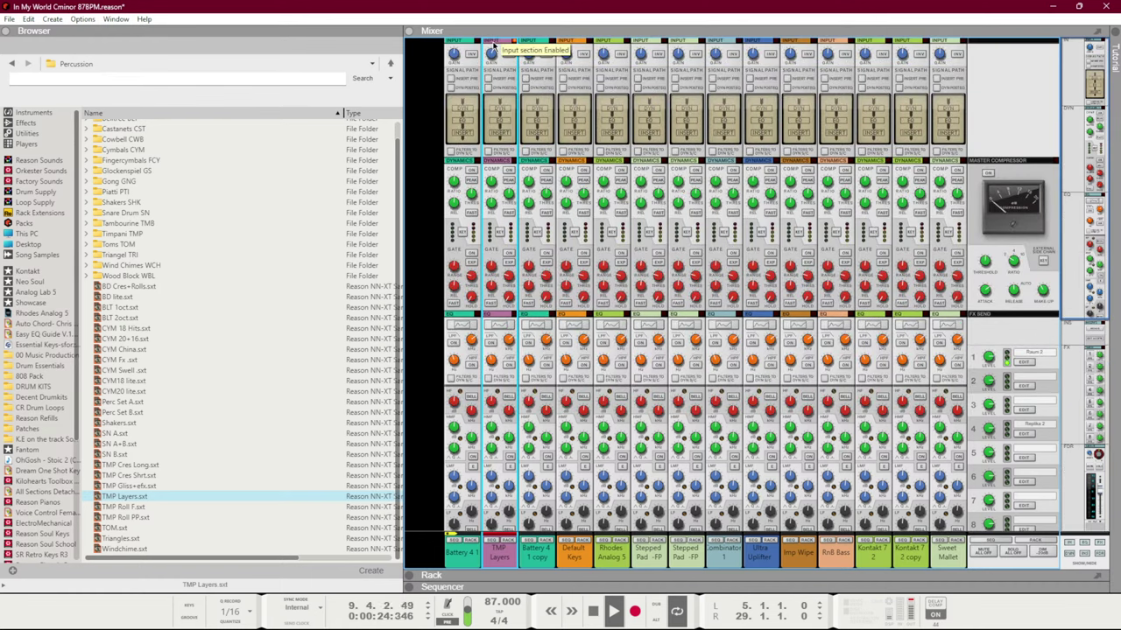
scroll(514, 262, "down", 12)
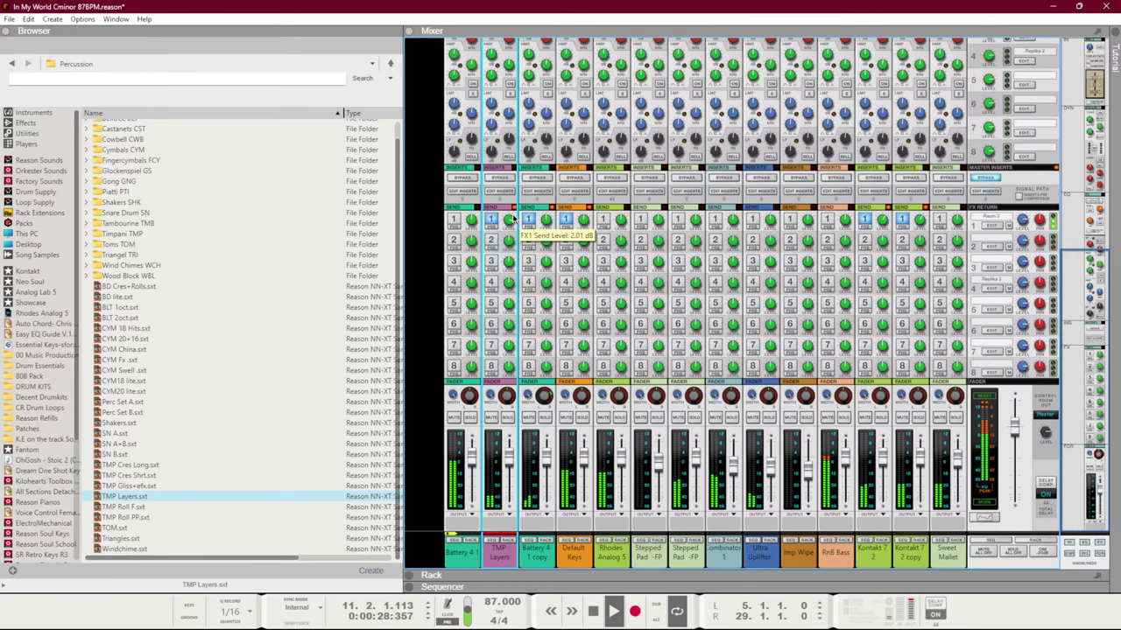
Copy the timpani clip to bar 13, and copy the resulting three clips to bars 17, 21 and 25
key("F5")
key("F6")
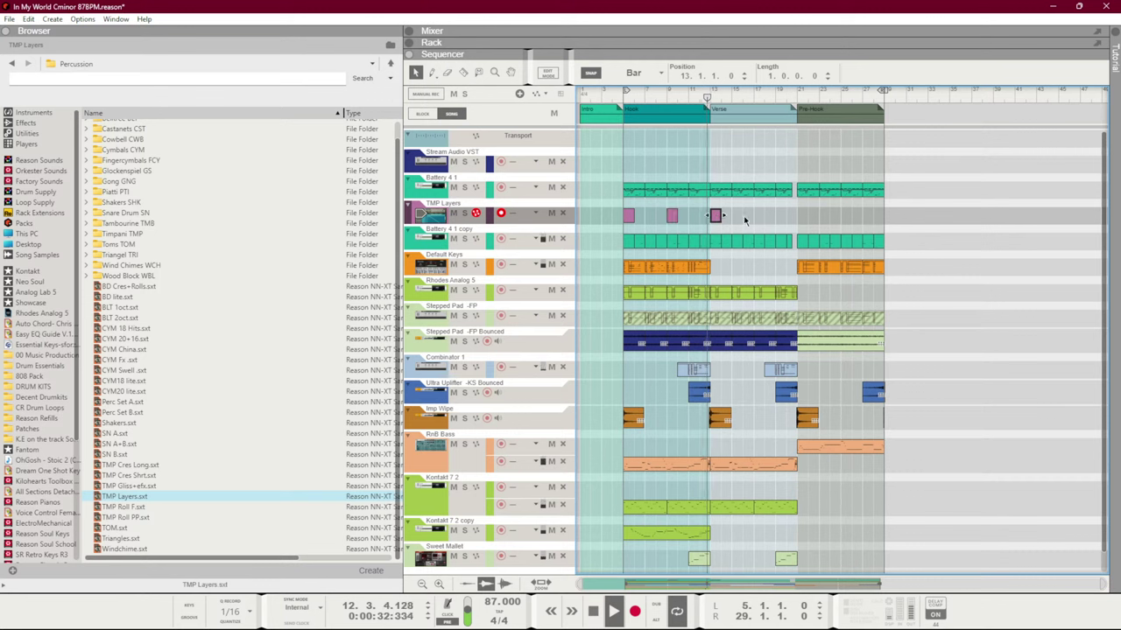
left_click_drag(742, 223, 610, 211)
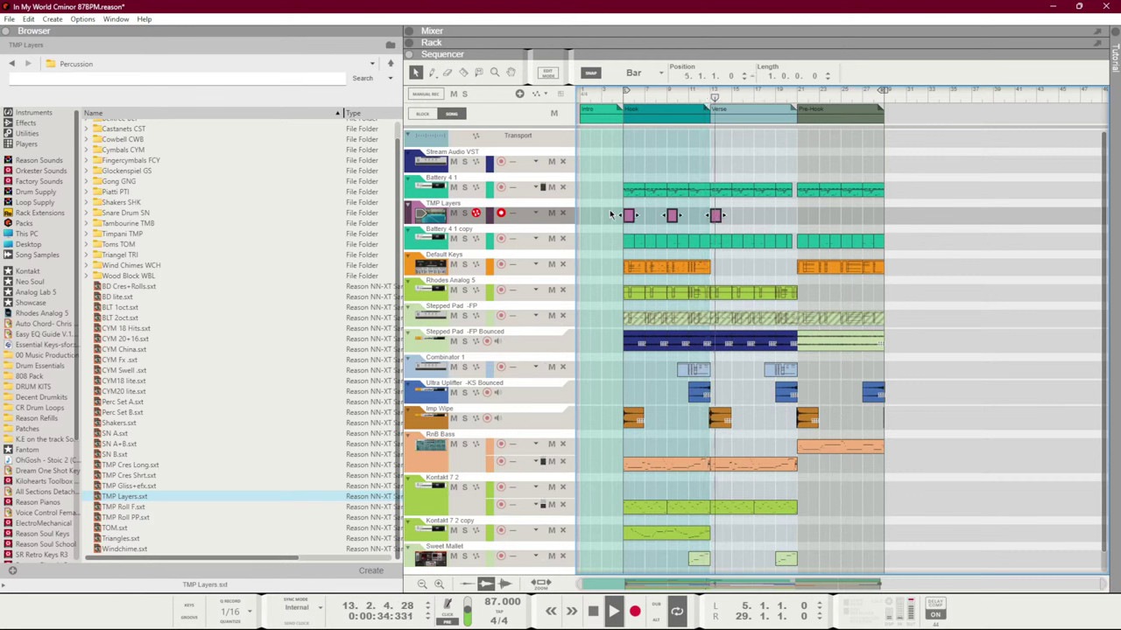
left_click_drag(639, 215, 771, 215)
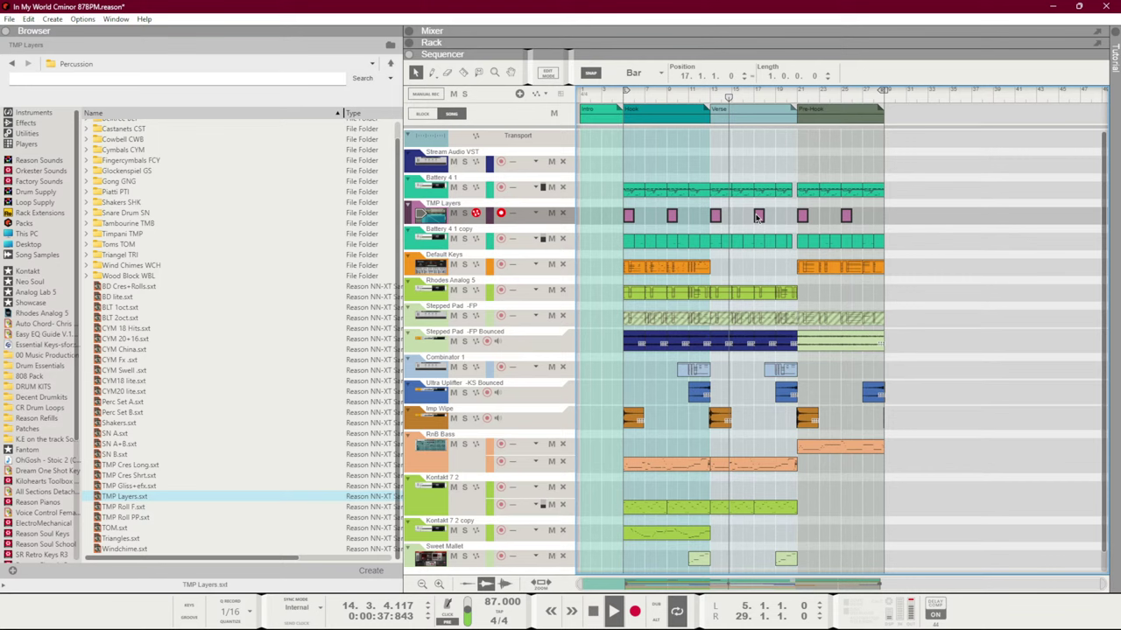
left_click(898, 225)
Play the arrangement from bar 5 to hear the copied timpani clips
key("F5")
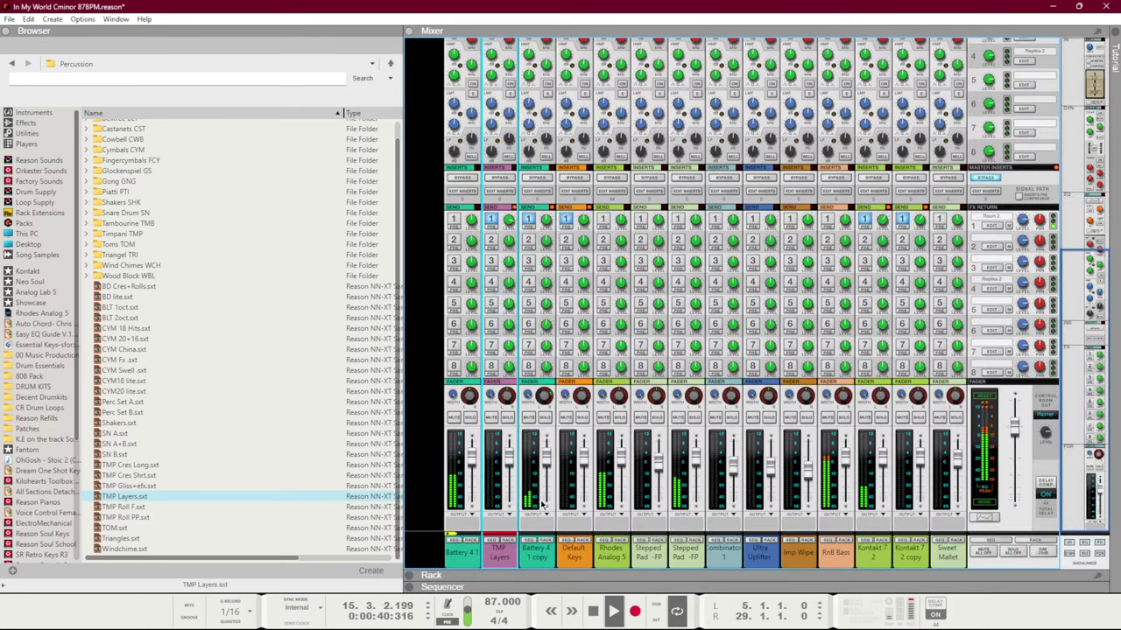
key("F2")
key("F2")
key("F7")
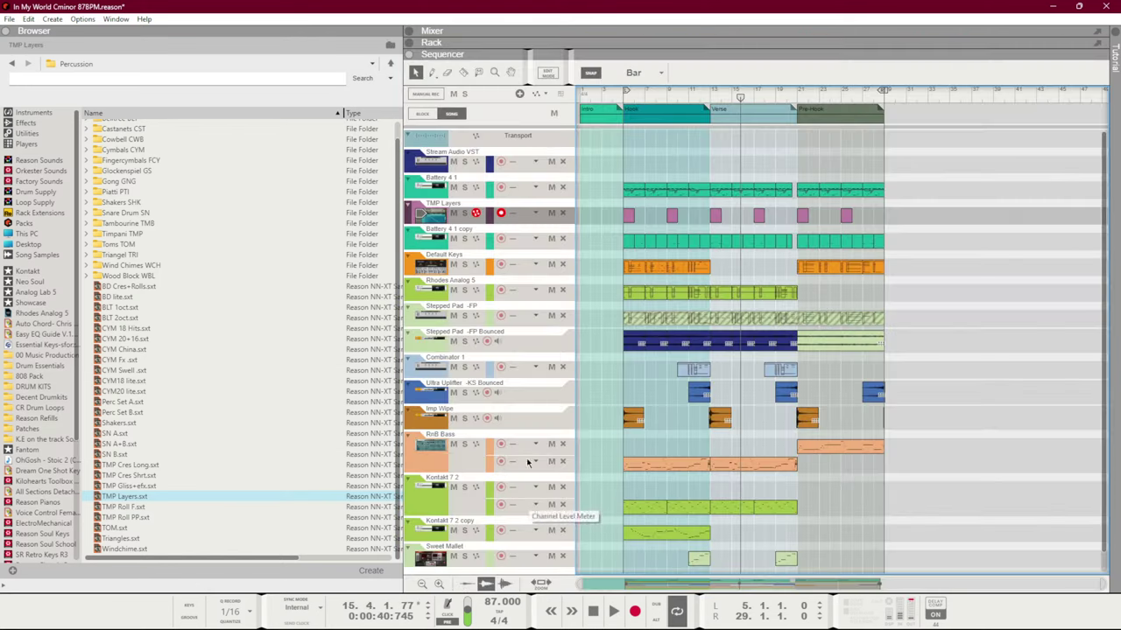
key("KP_1")
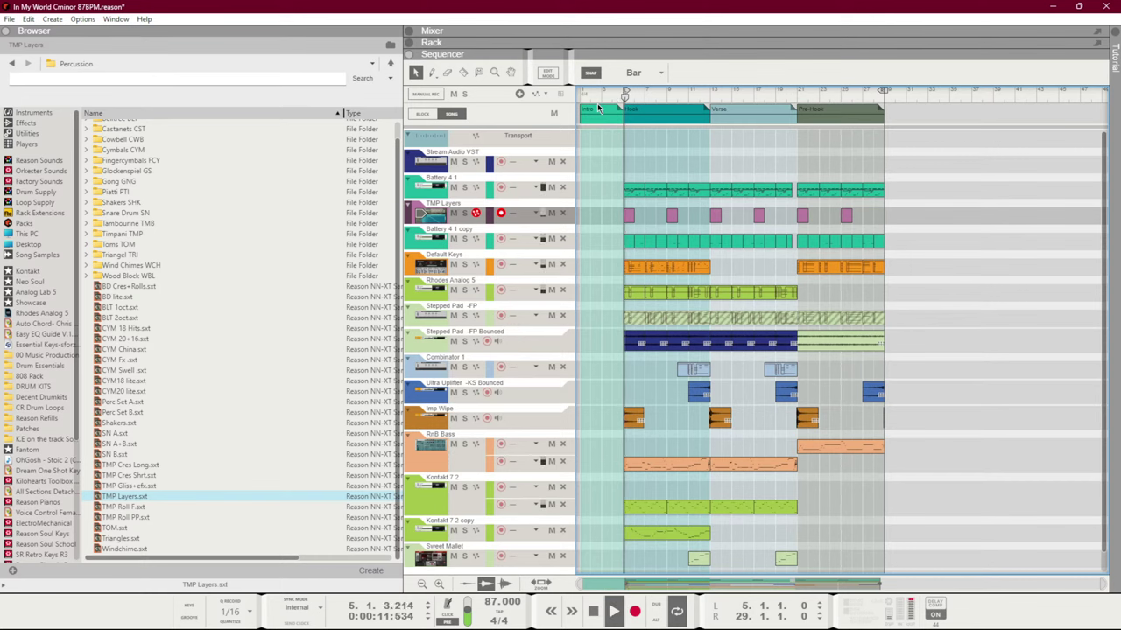
Enable the TMP Layers channel's high-pass filter at 187.1 Hz and low-pass filter at 1.28 kHz in the Spectrum EQ
key("F5")
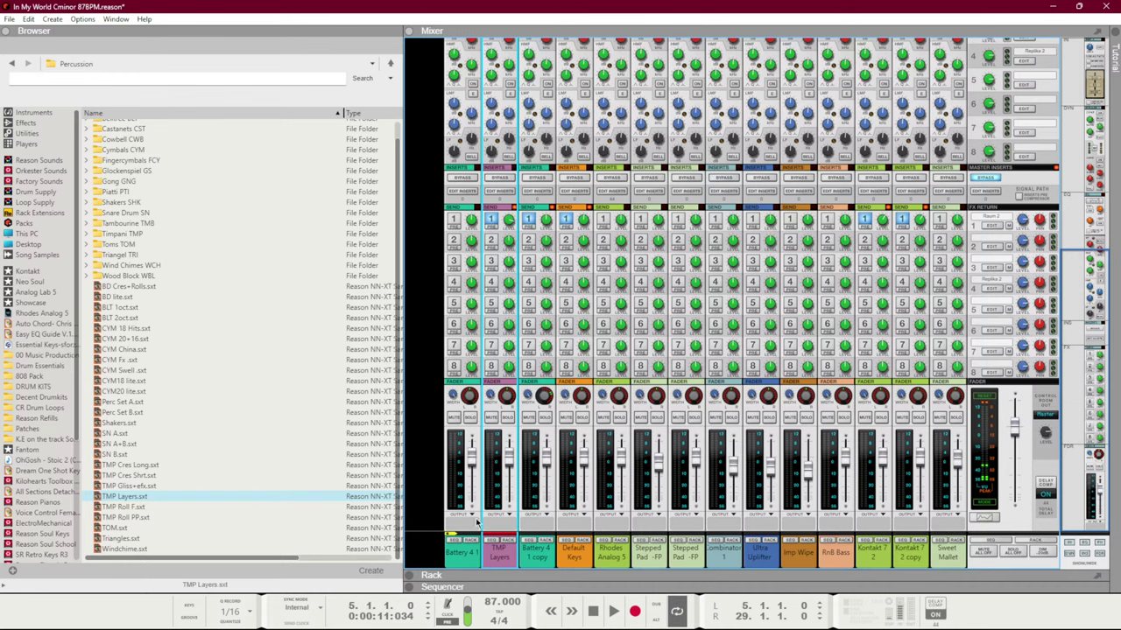
key("F2")
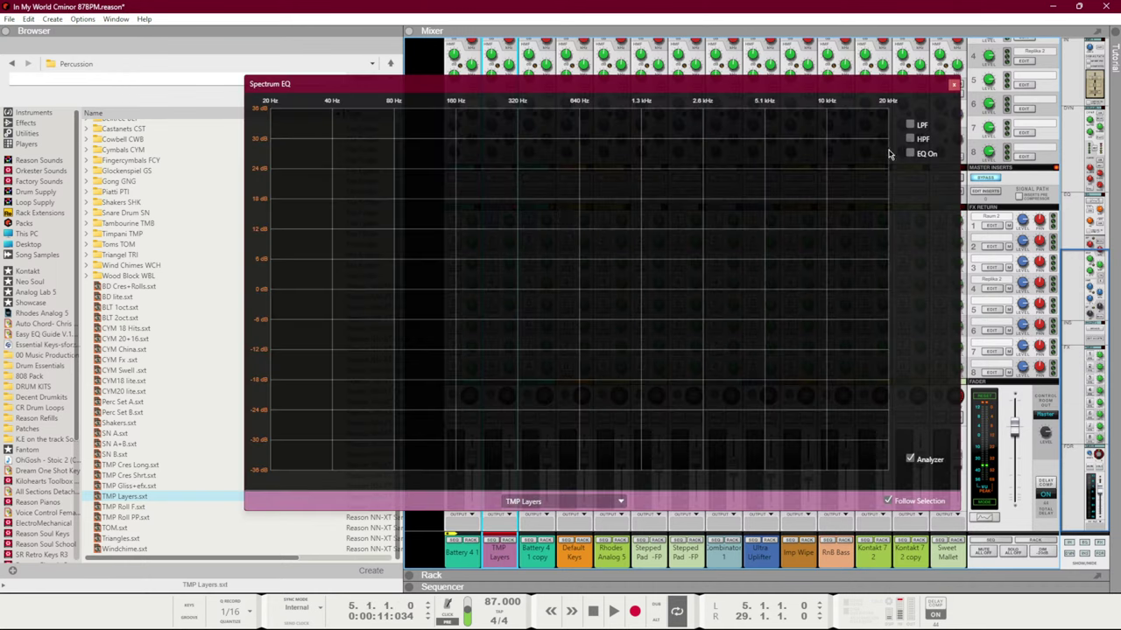
left_click(910, 124)
left_click(910, 139)
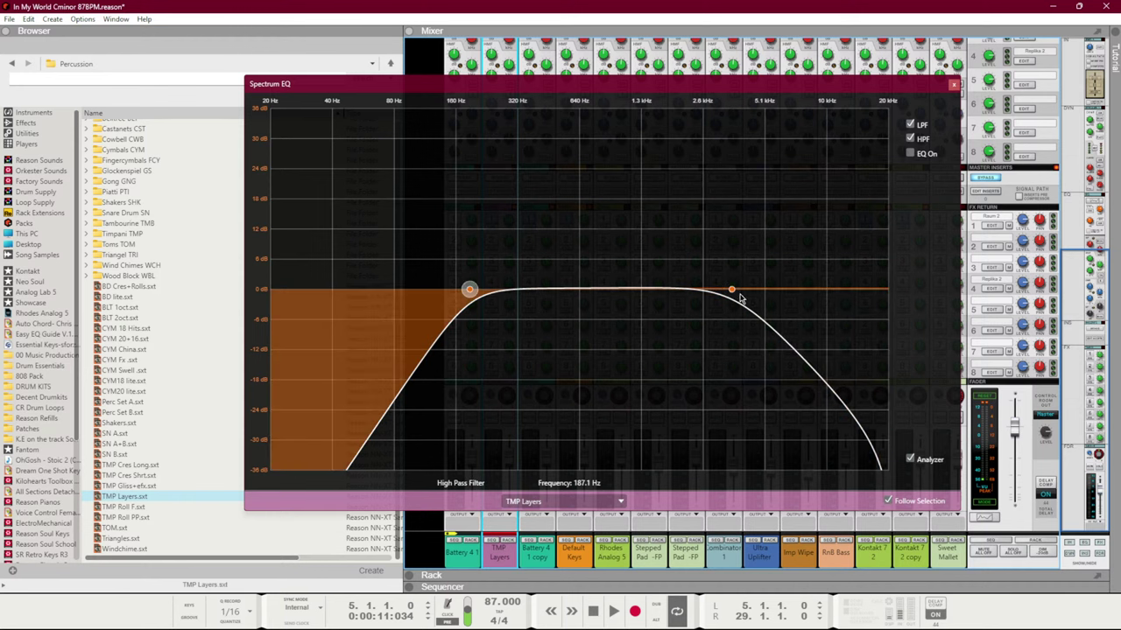
left_click_drag(733, 290, 641, 290)
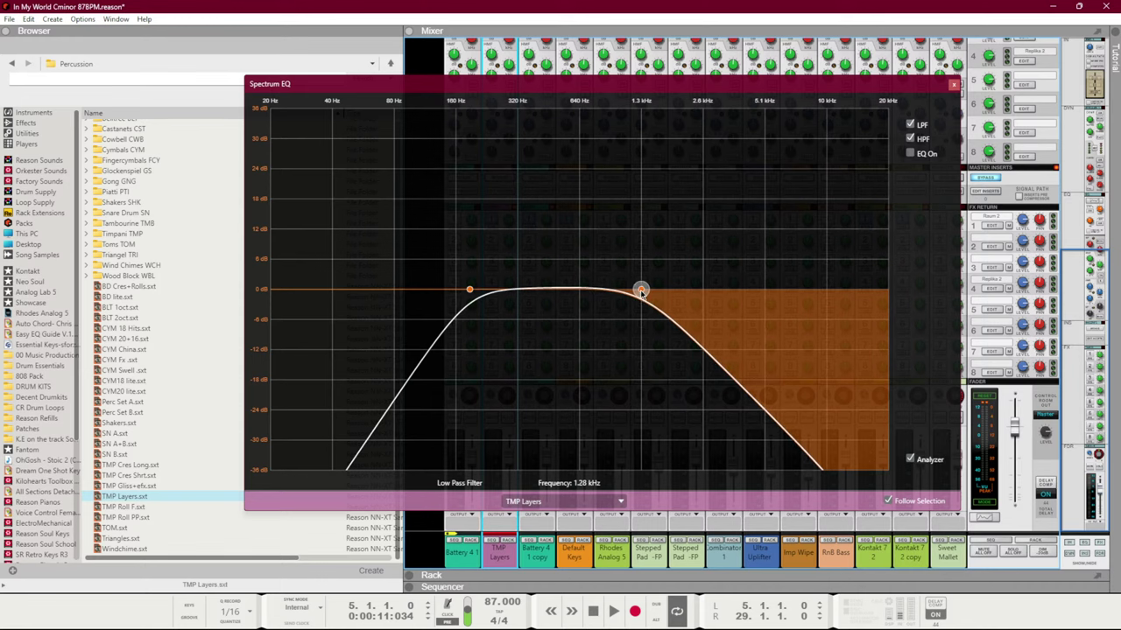
left_click(952, 86)
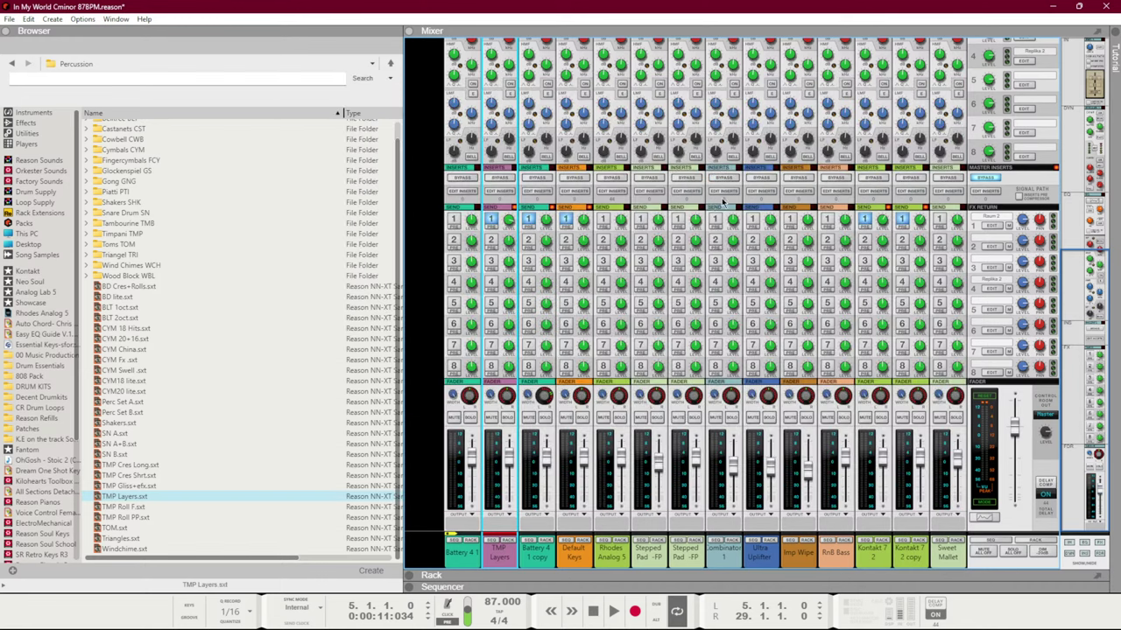
Play the filtered timpani from bar 5 and switch off send 1 on the TMP Layers channel
key("F7")
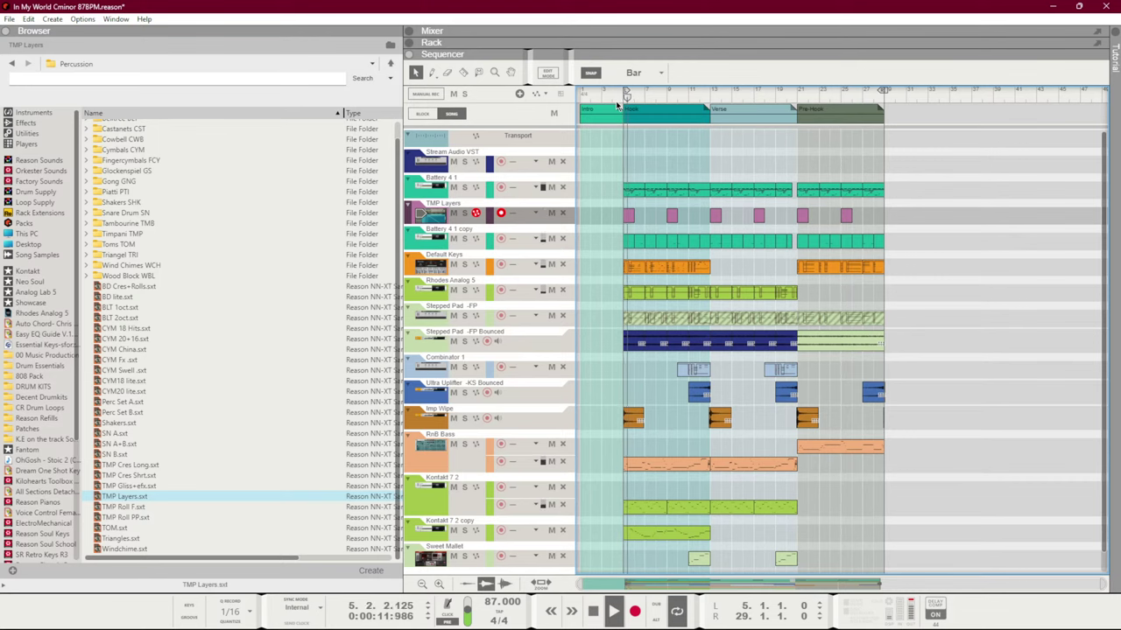
key("F6")
key("F5")
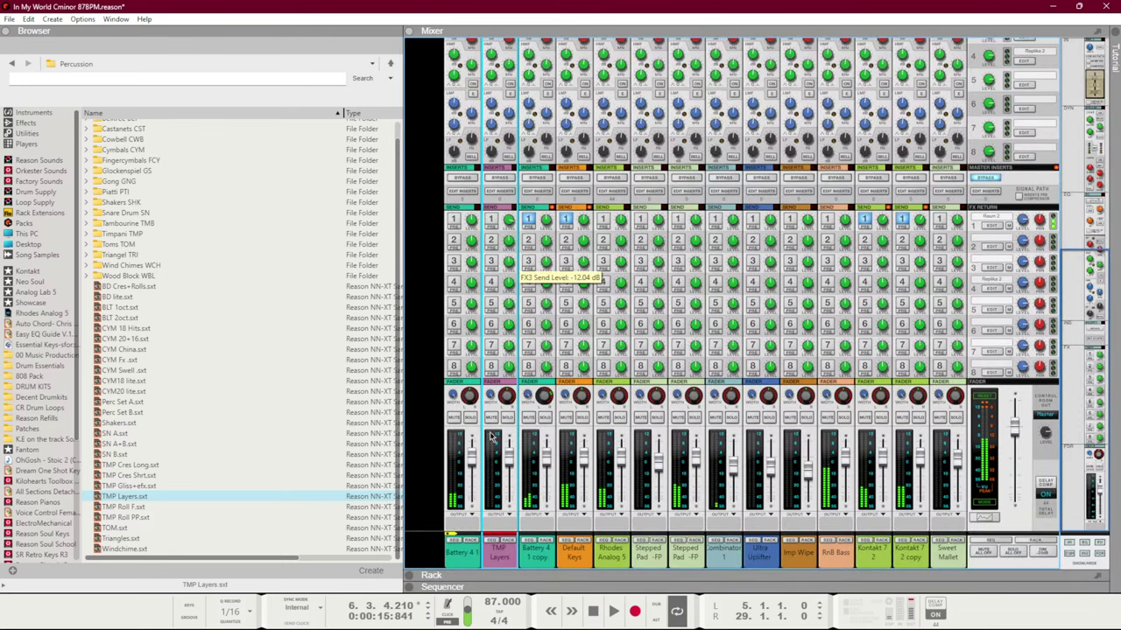
Show the TMP Layers channel's insert effects in the rack and add an ECF-42 Envelope Controlled Filter
left_click(506, 540)
scroll(502, 418, "up", 3)
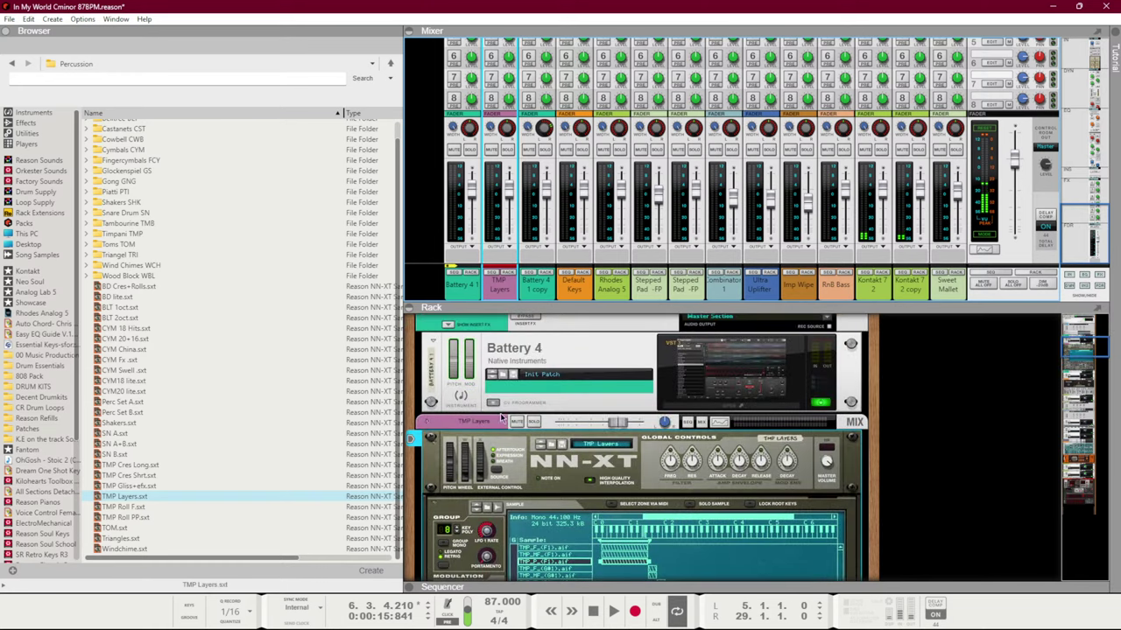
left_click_drag(429, 425, 527, 482)
right_click(527, 483)
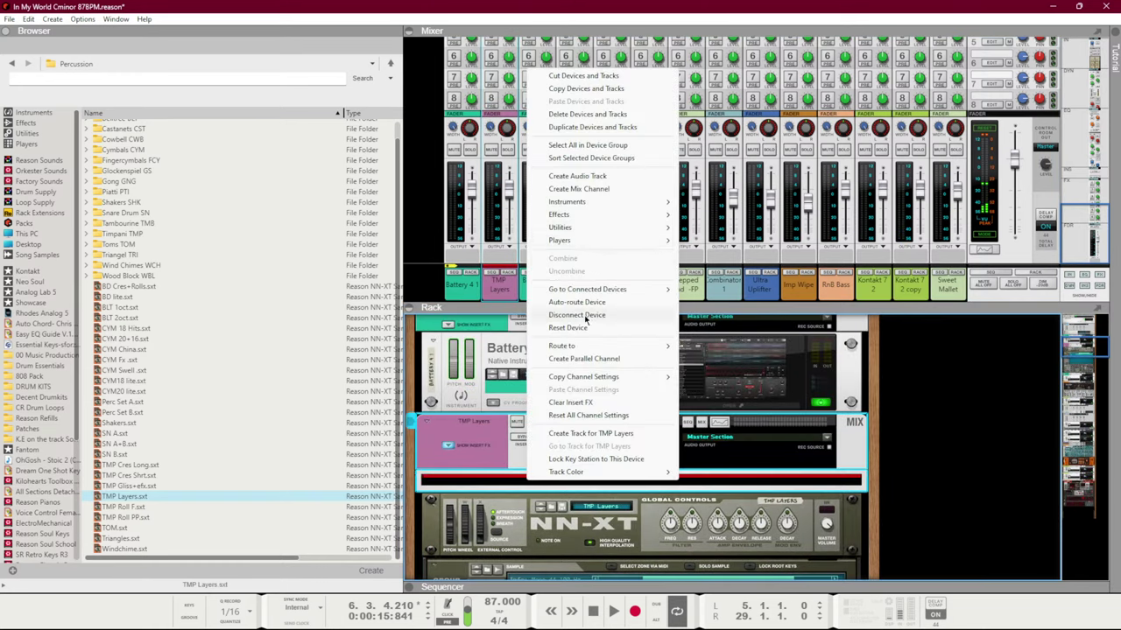
mouse_move(613, 215)
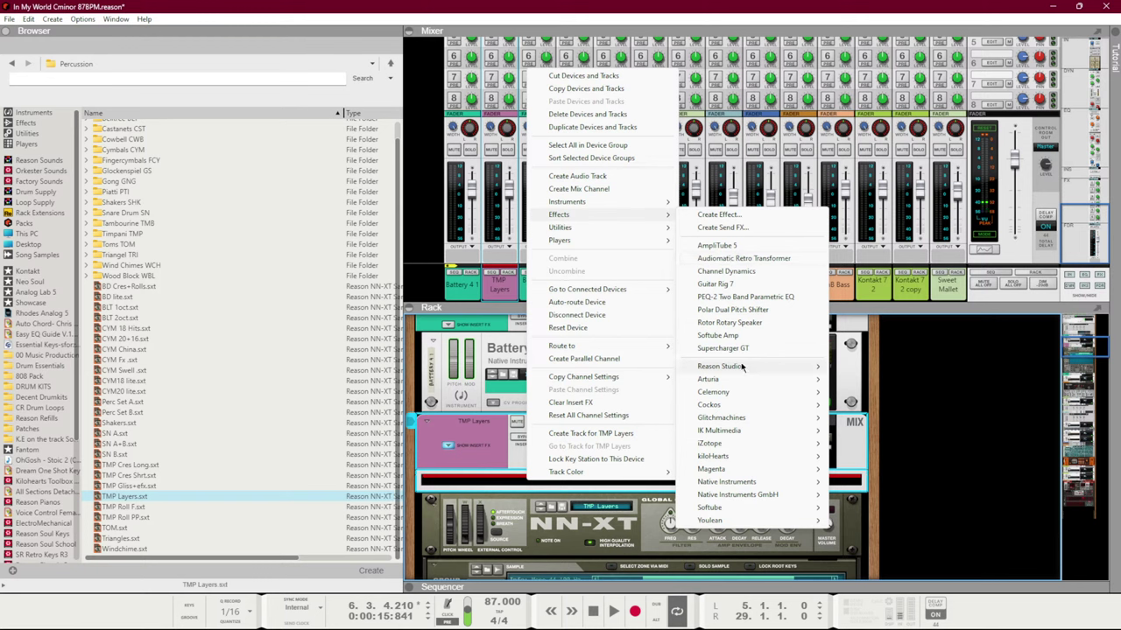
mouse_move(741, 366)
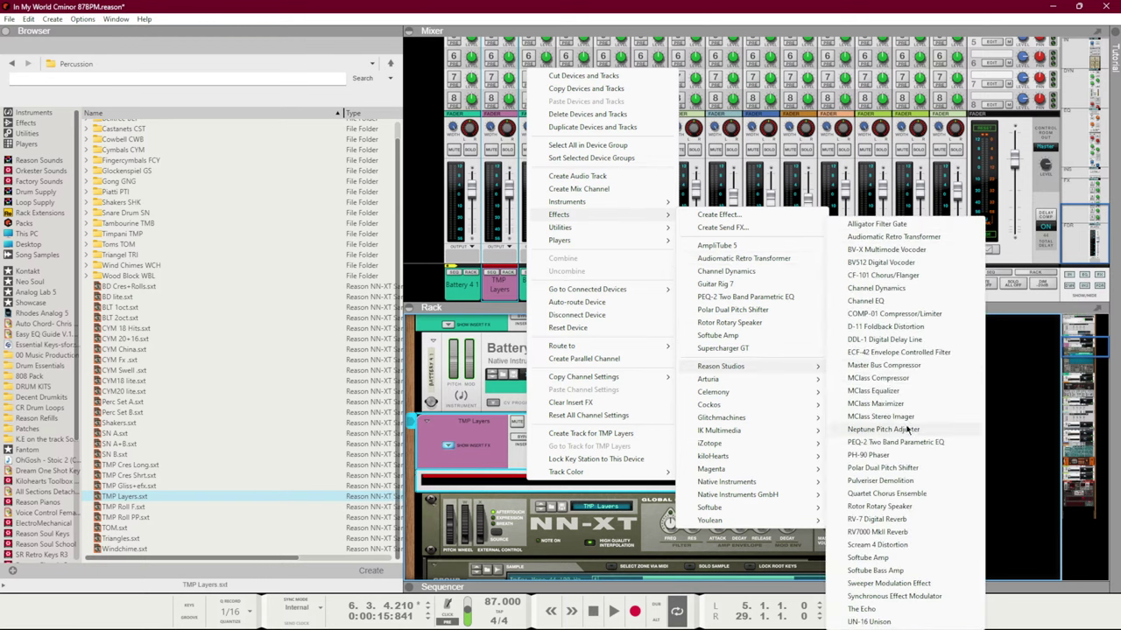
left_click(907, 353)
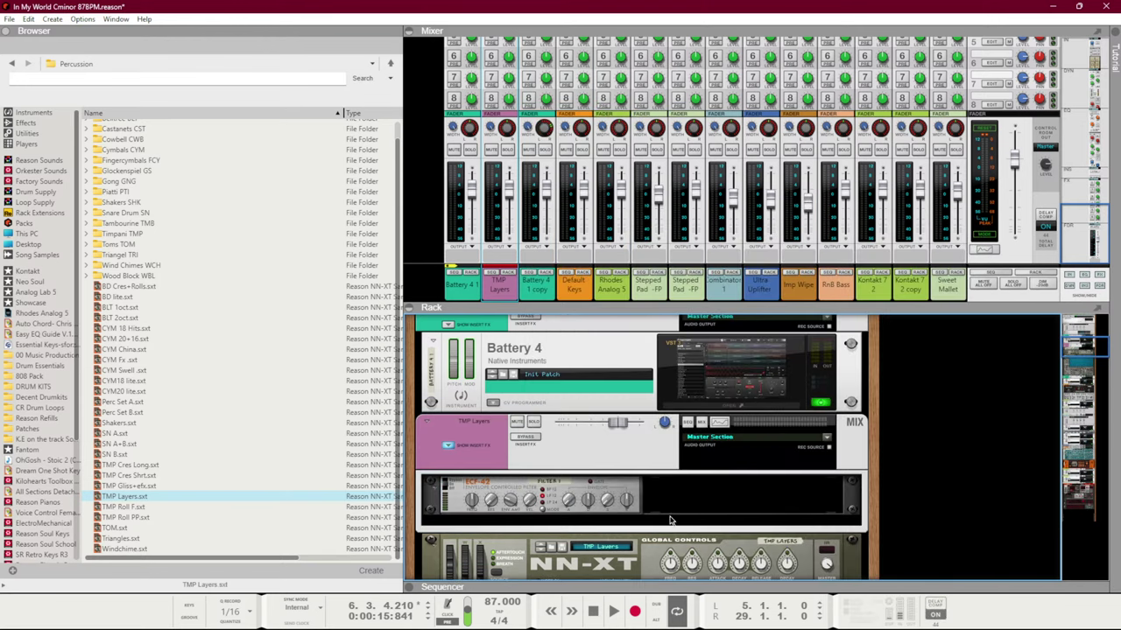
Add an RV-7 Digital Reverb after the ECF-42 in the TMP Layers insert effects
right_click(670, 520)
mouse_move(770, 277)
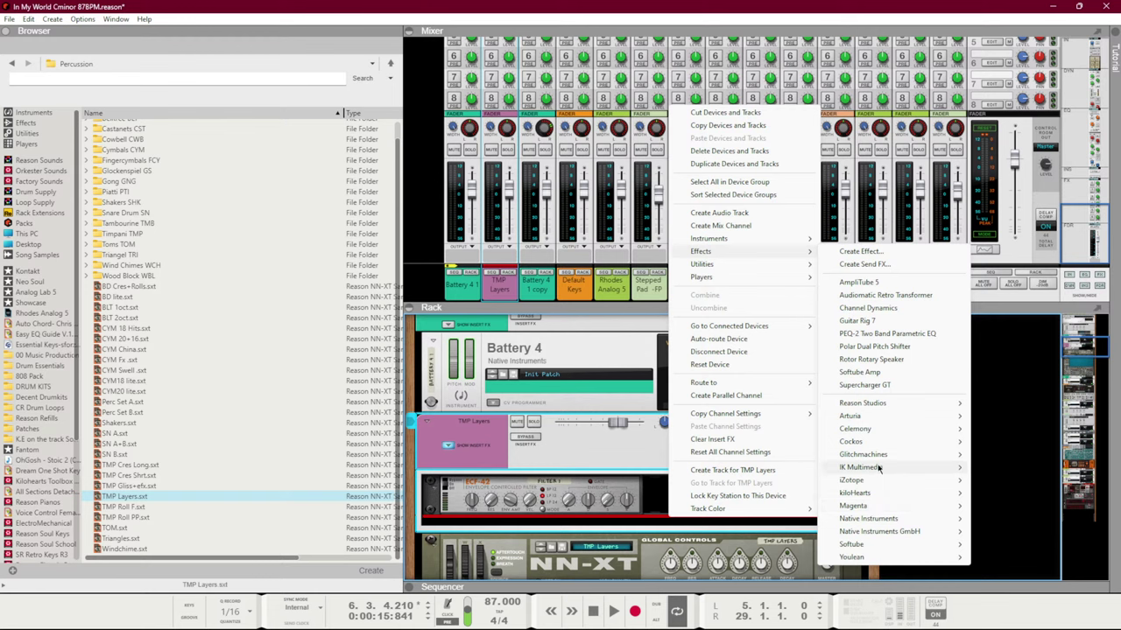
mouse_move(867, 403)
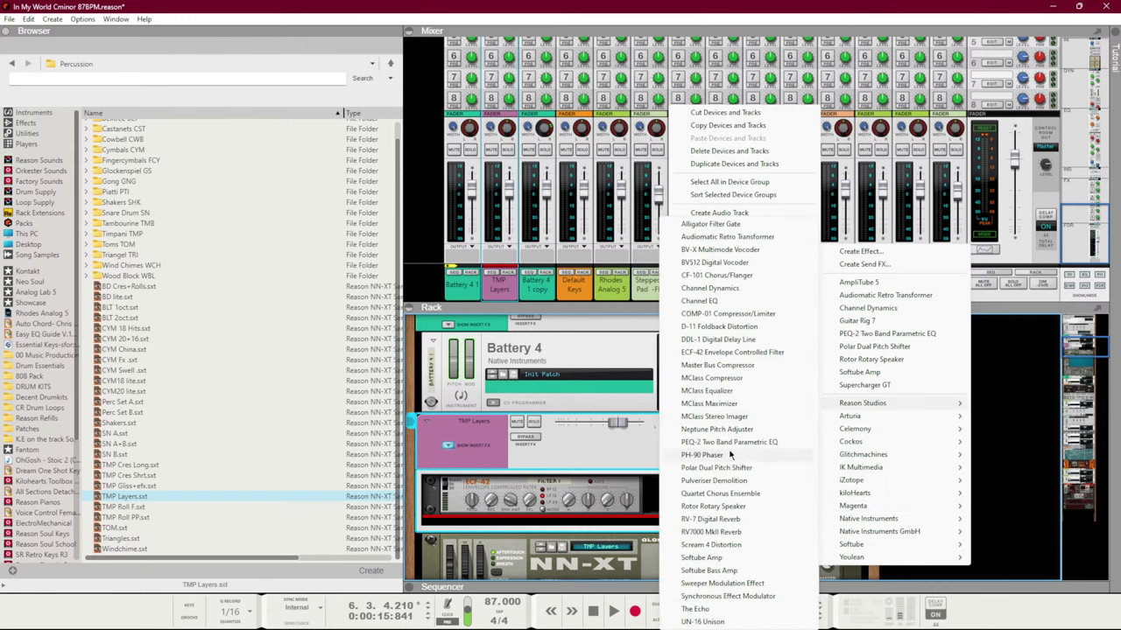
left_click(698, 522)
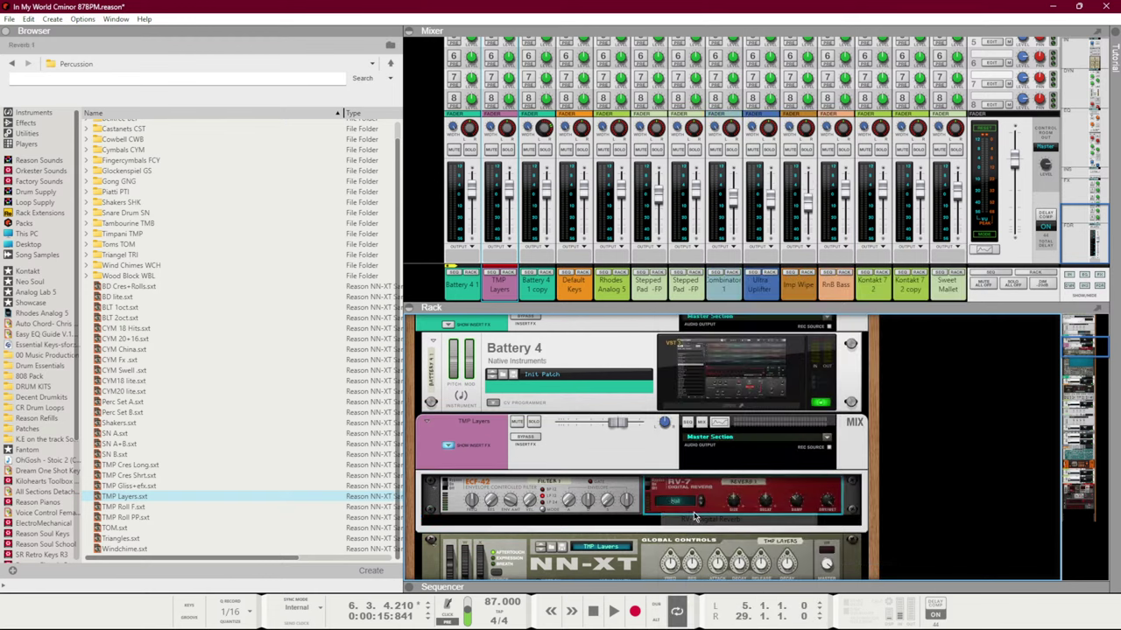
Solo the TMP Layers channel and play the timpani through its ECF-42 and RV-7 insert effects
left_click(534, 424)
key("space")
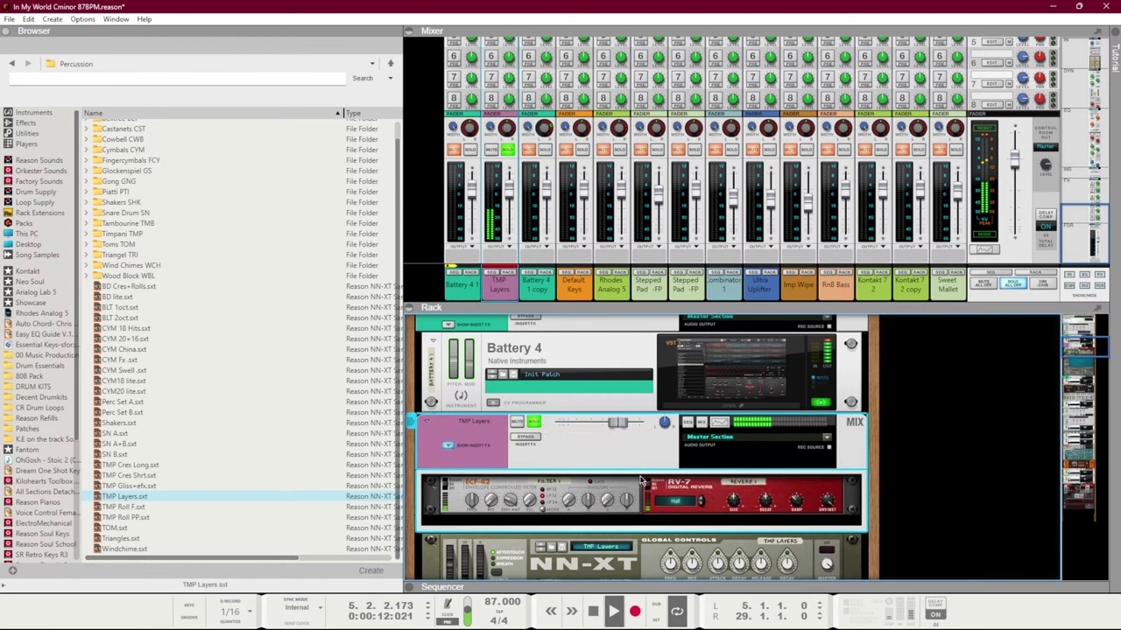
left_click(472, 513)
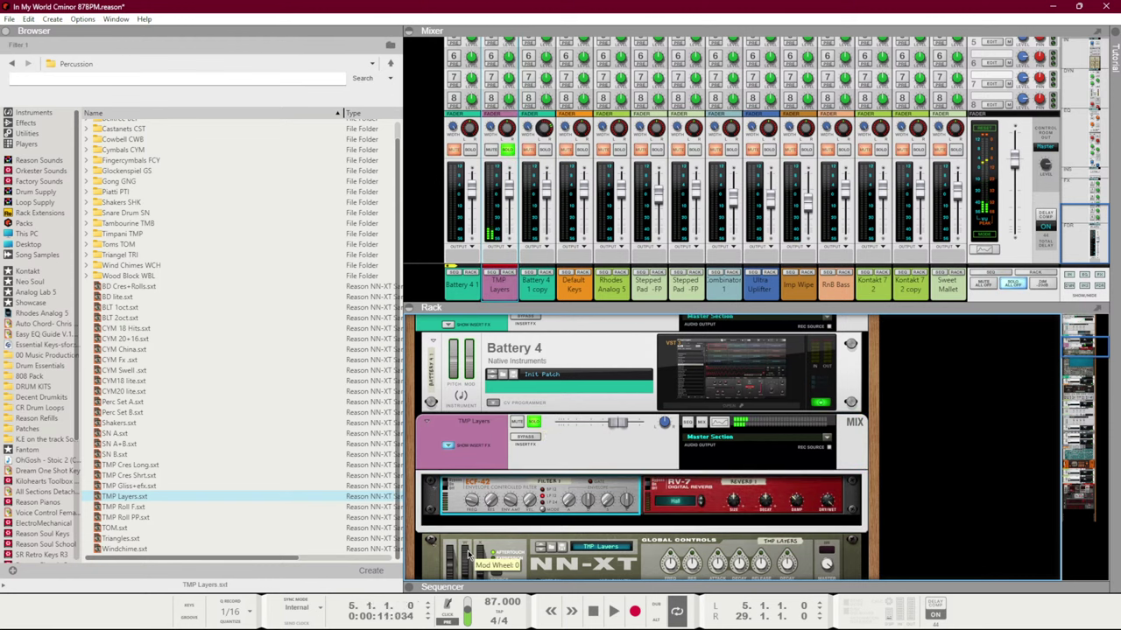
key("space")
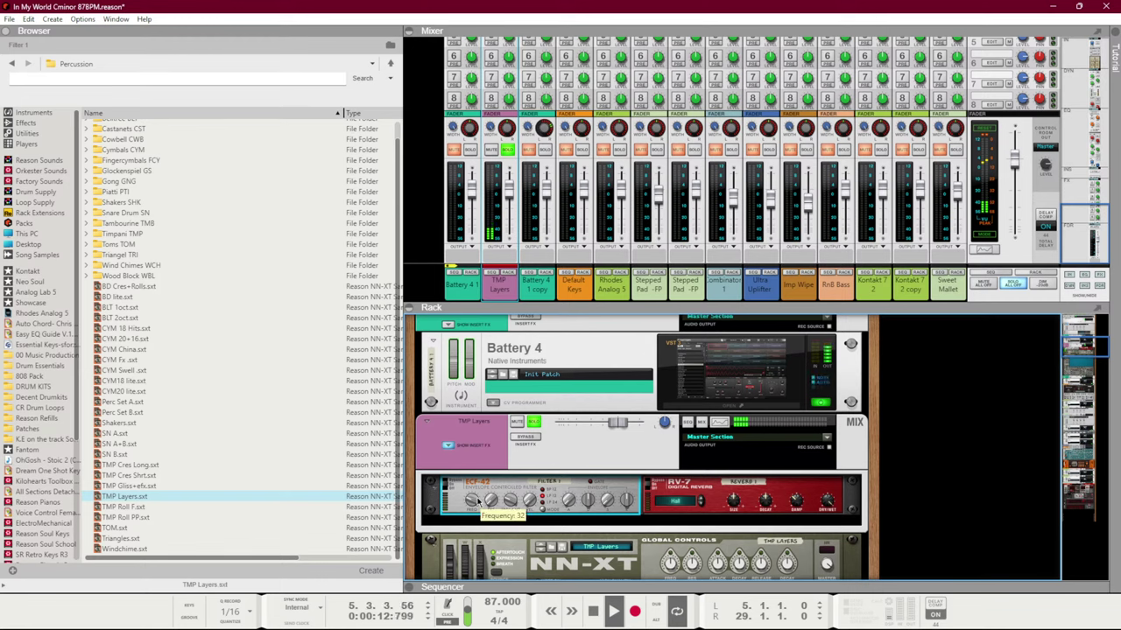
Lower the TMP Layers channel's high-pass filter to 78.1 Hz in the Spectrum EQ while playing the soloed timpani
left_click(506, 265)
key("F2")
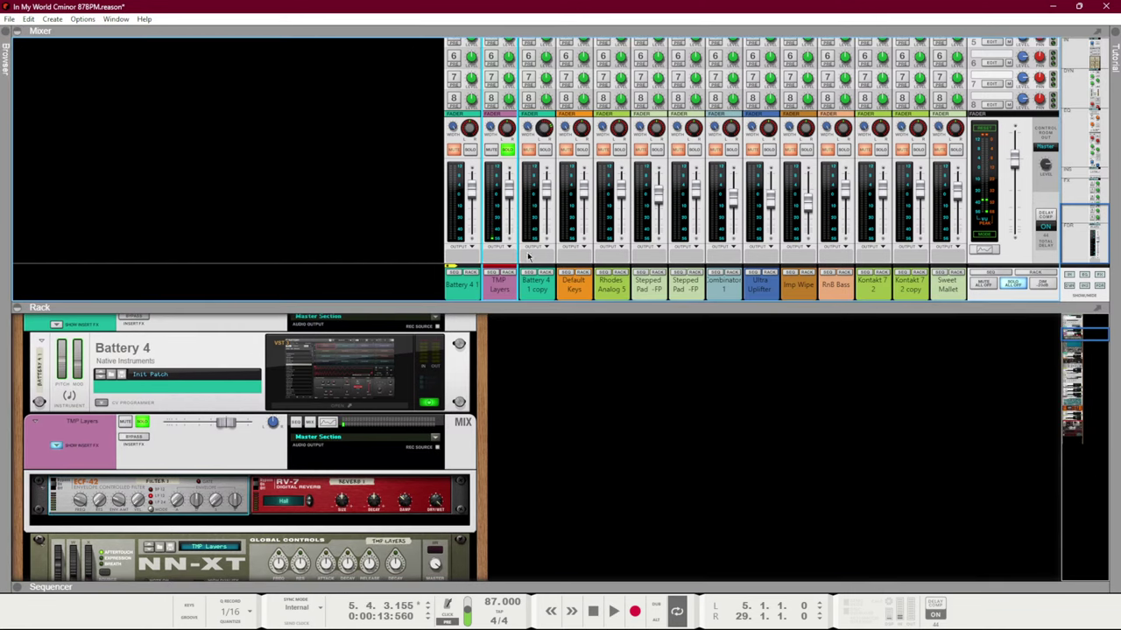
key("F2")
key("F6")
key("F6")
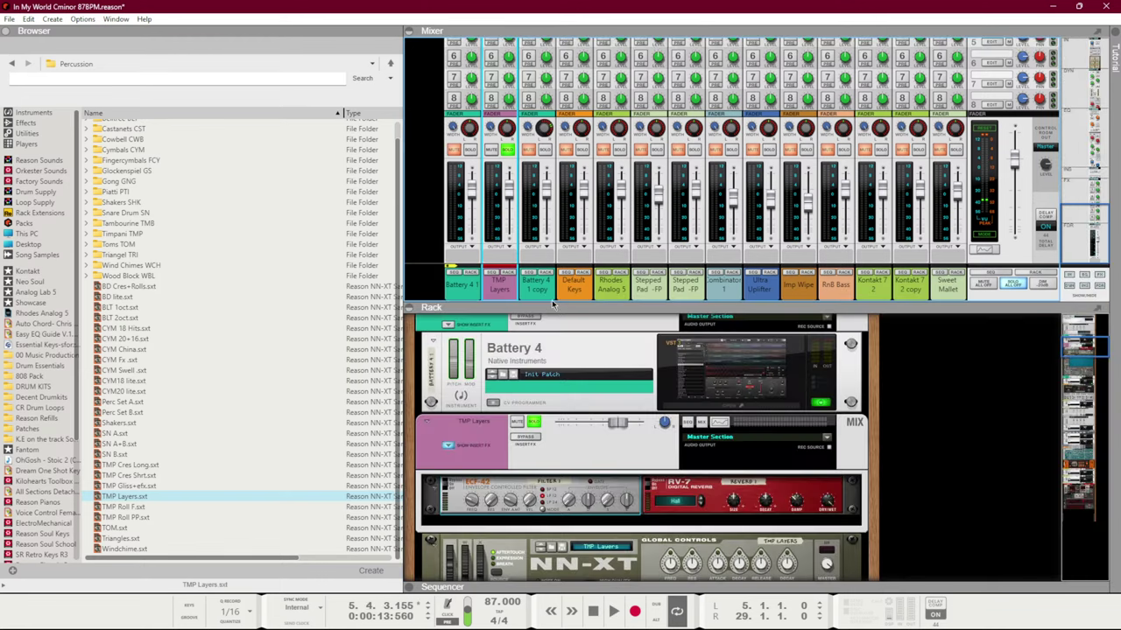
key("F2")
mouse_move(469, 289)
left_mouse_down()
mouse_move(395, 290)
mouse_move(391, 311)
left_mouse_up()
key("space")
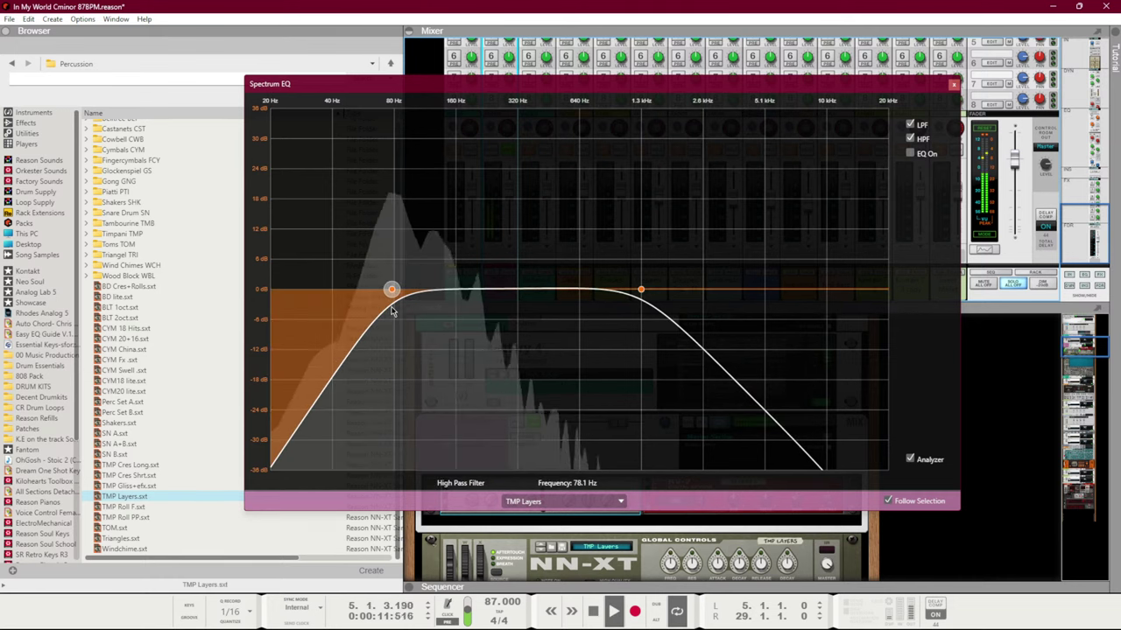
left_click(953, 84)
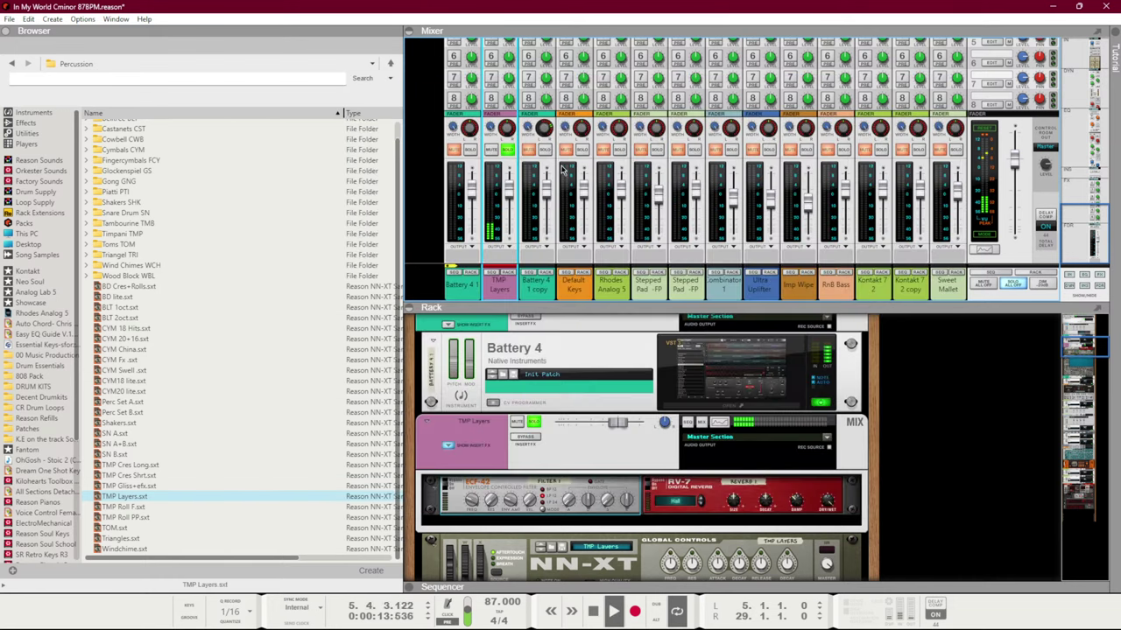
Switch off solo on the TMP Layers channel and play the full arrangement from bar 5 in the sequencer
left_click(513, 151)
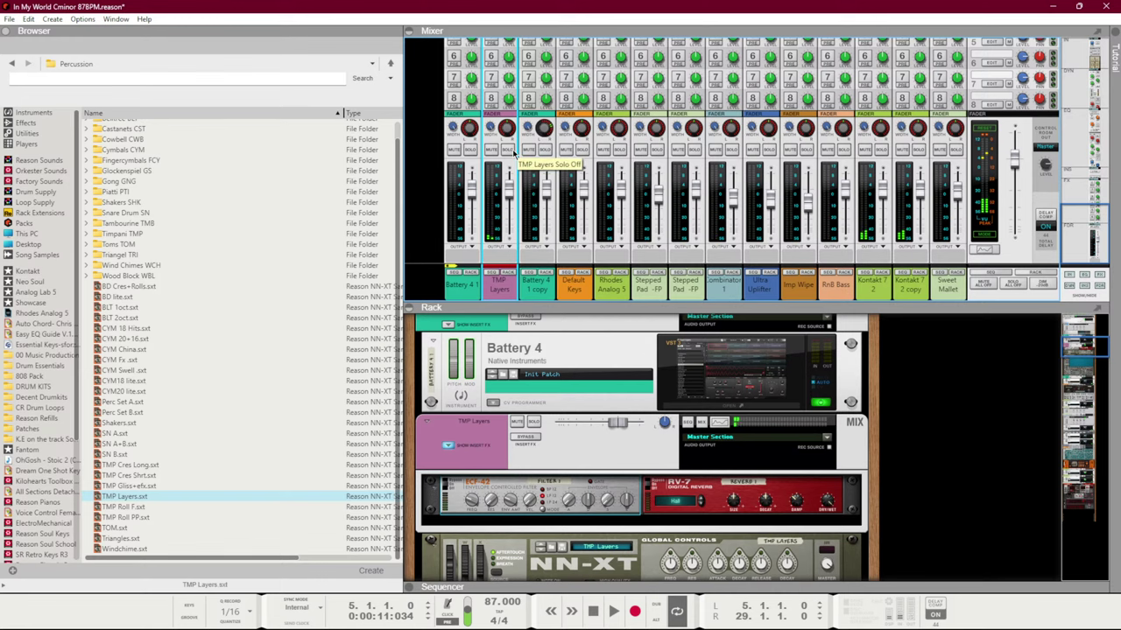
key("space")
key("F7")
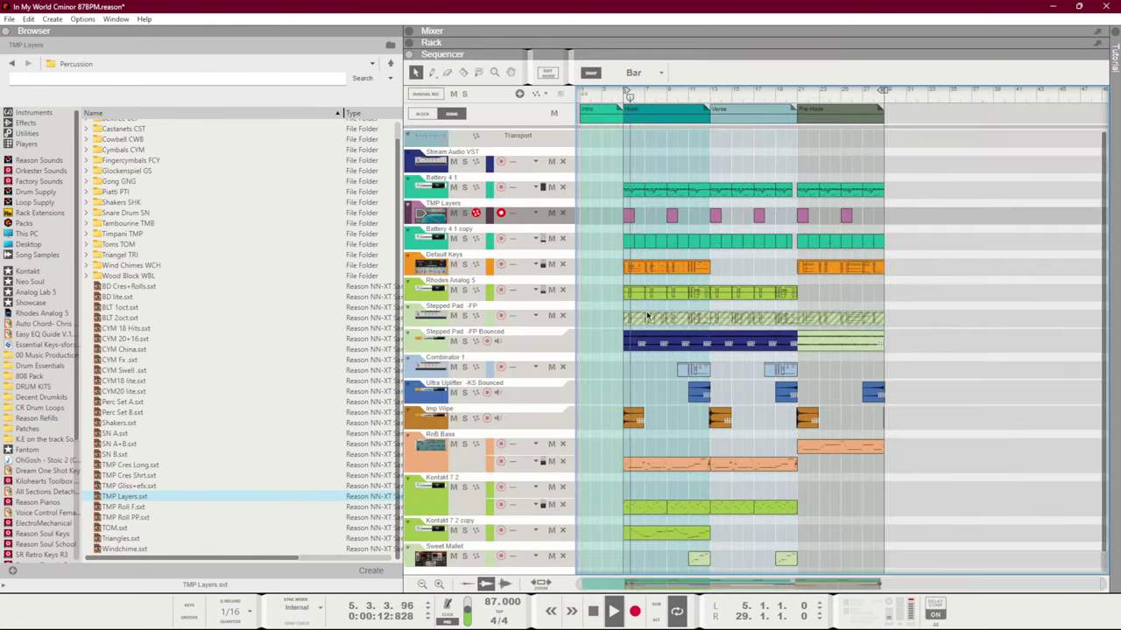
Bounce the TMP Layers clip at bar 5 in place to a new audio track
right_click(628, 216)
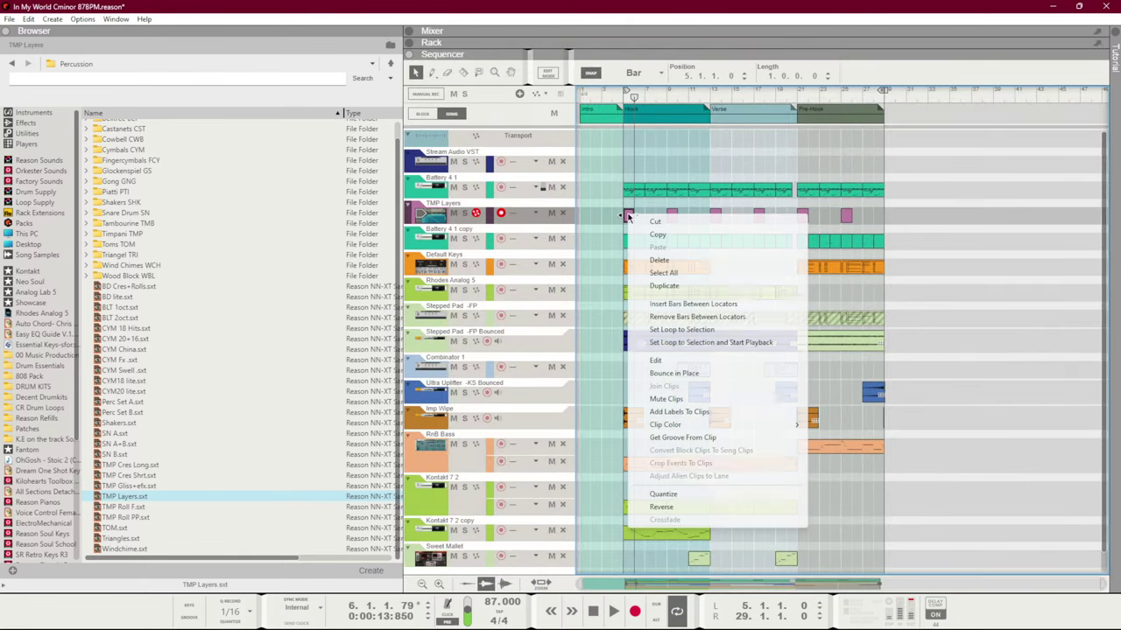
key("Escape")
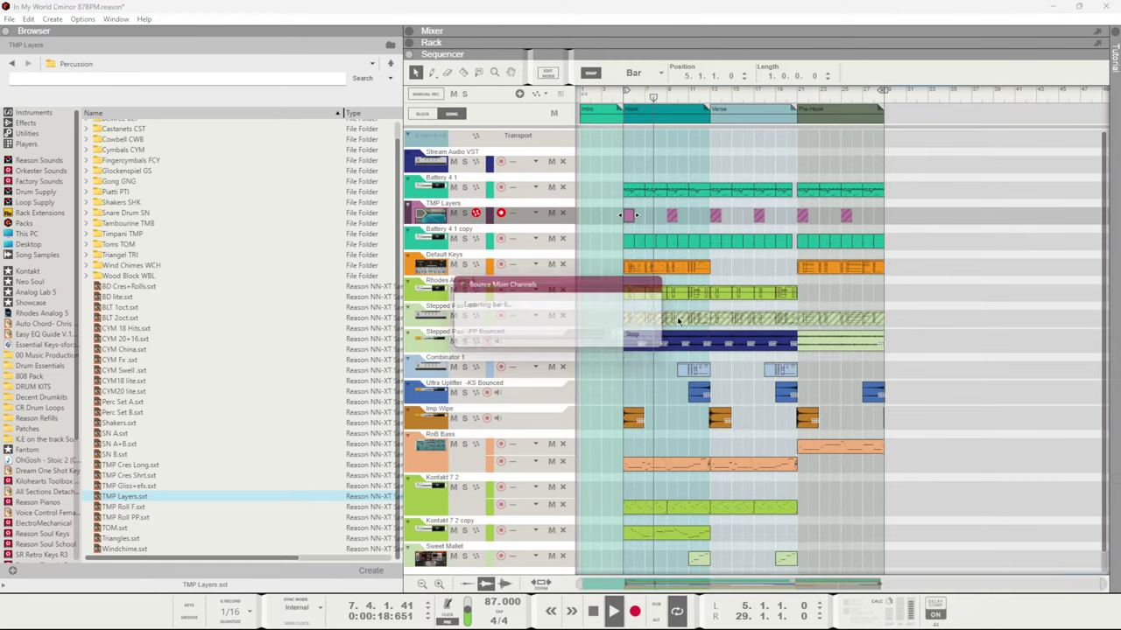
key("Return")
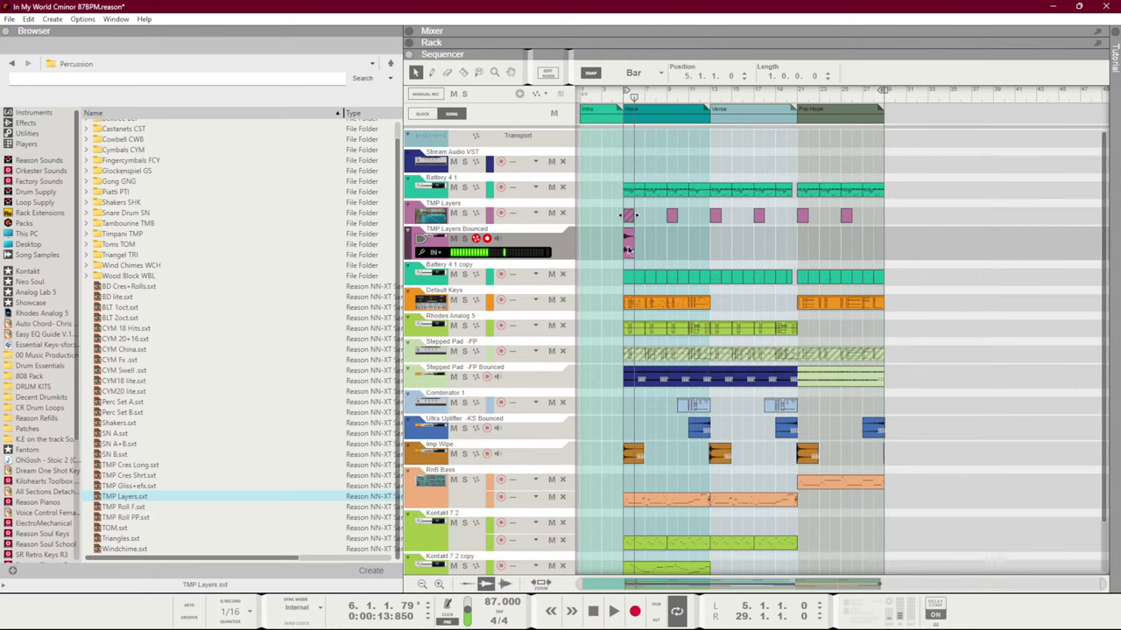
Reverse the bounced timpani clip and move it to bar 8, keeping the original TMP Layers clip at bar 5 unmuted
right_click(627, 249)
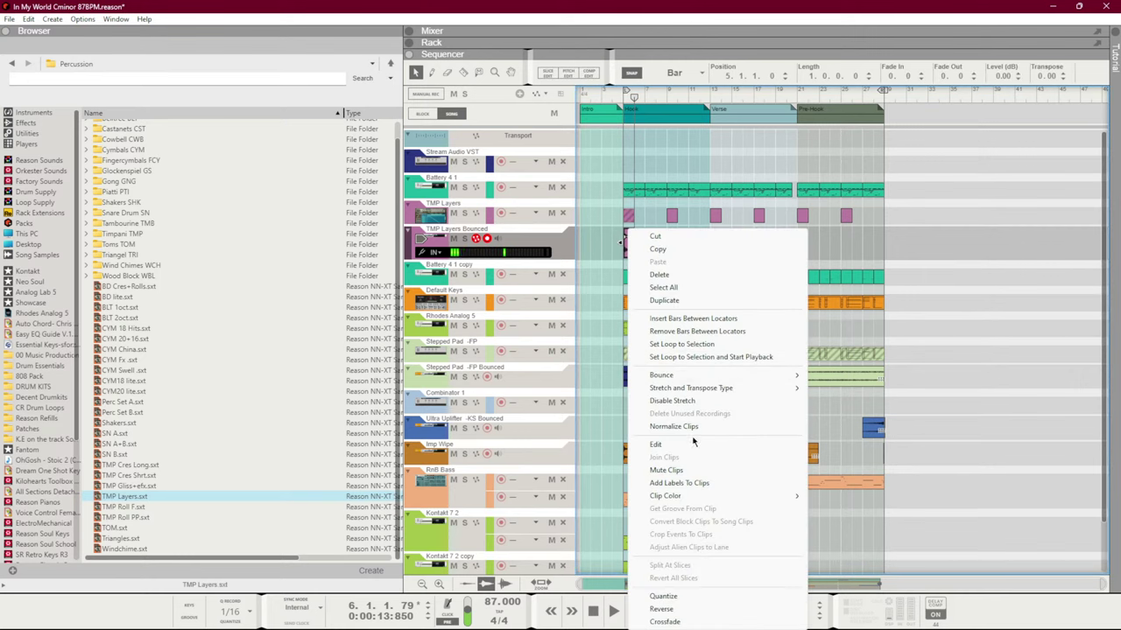
left_click(668, 608)
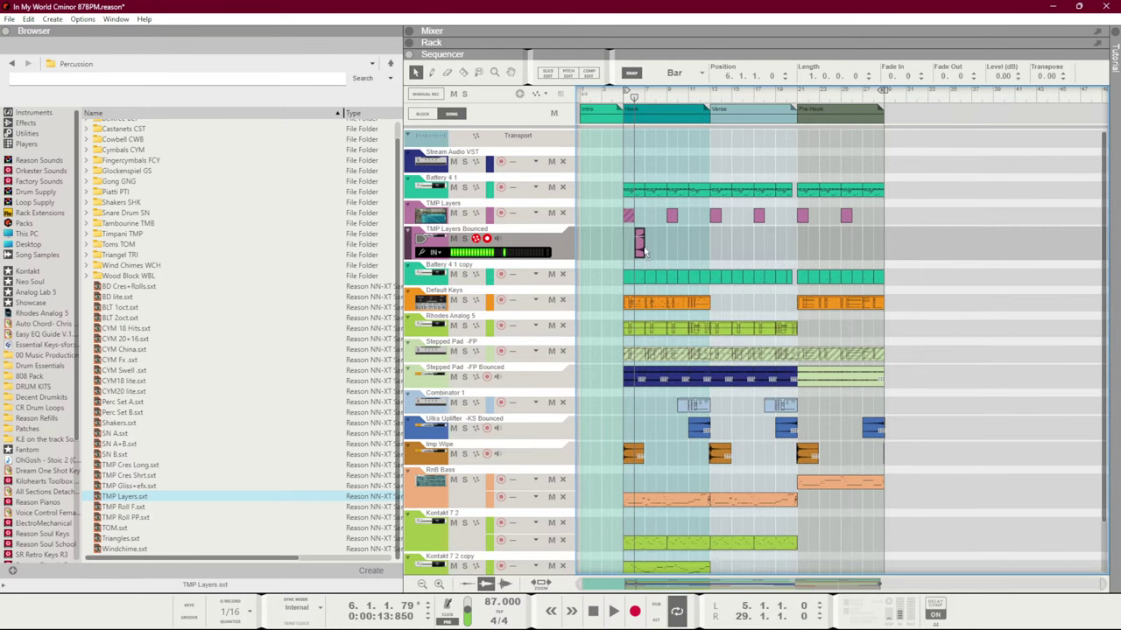
left_click(630, 218)
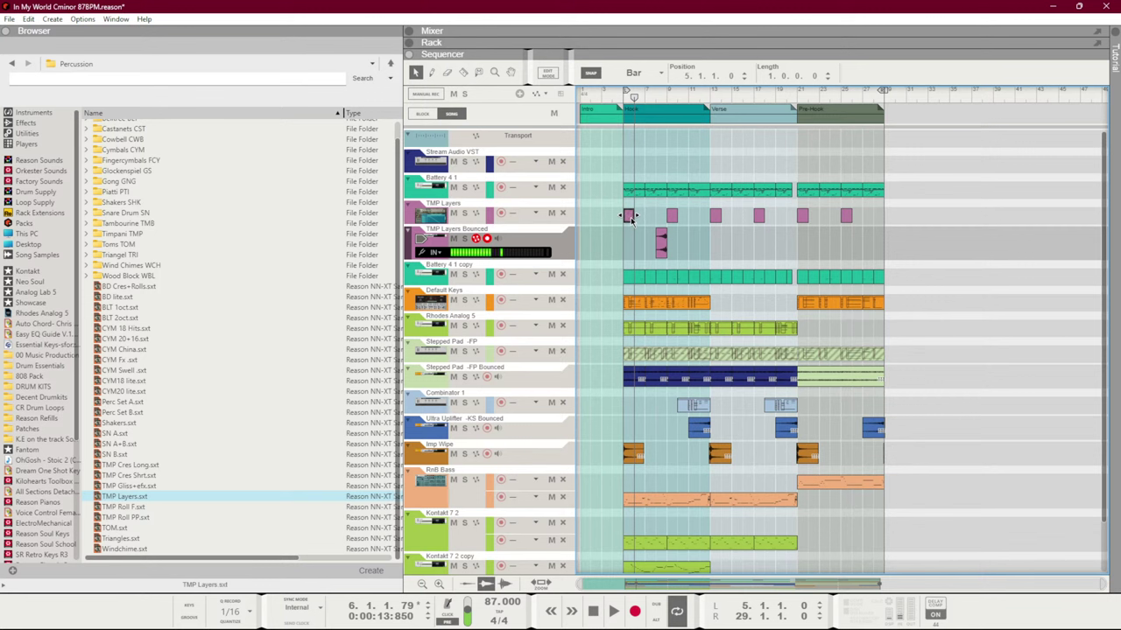
Play the Hook from bar 5 to hear the reversed timpani clip at bar 8 in the mix
left_click(634, 112)
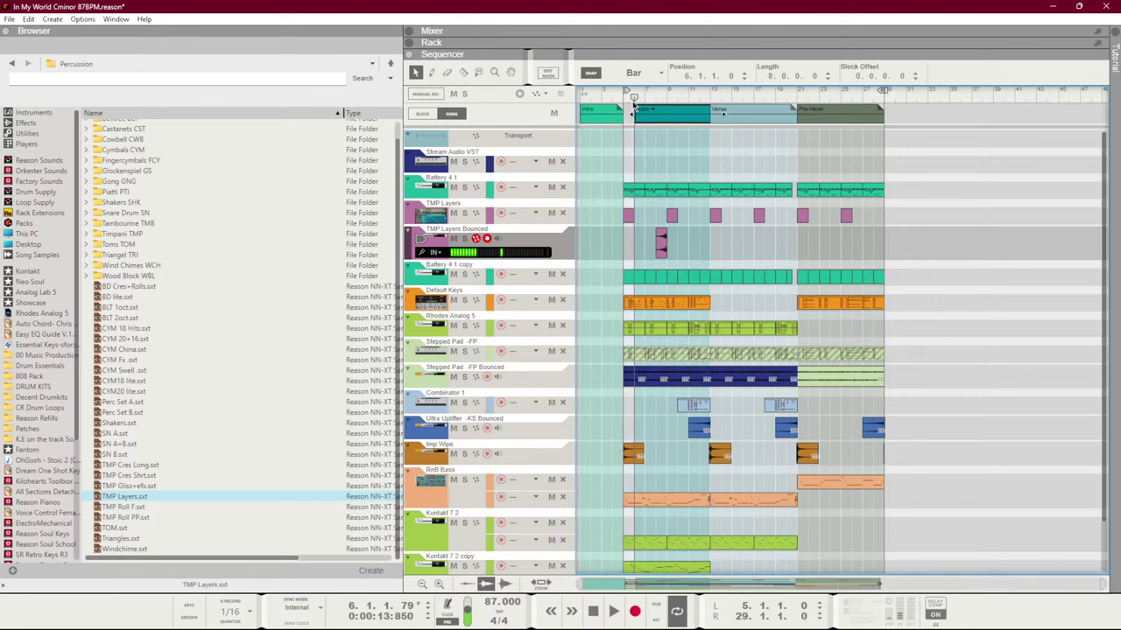
key("space")
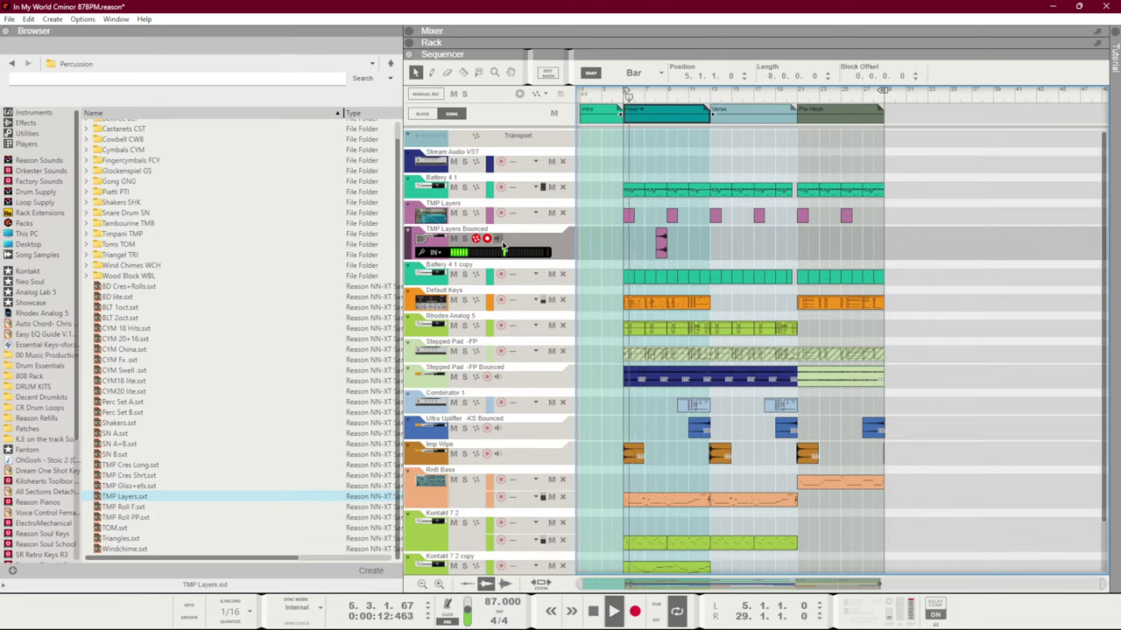
left_click(585, 230)
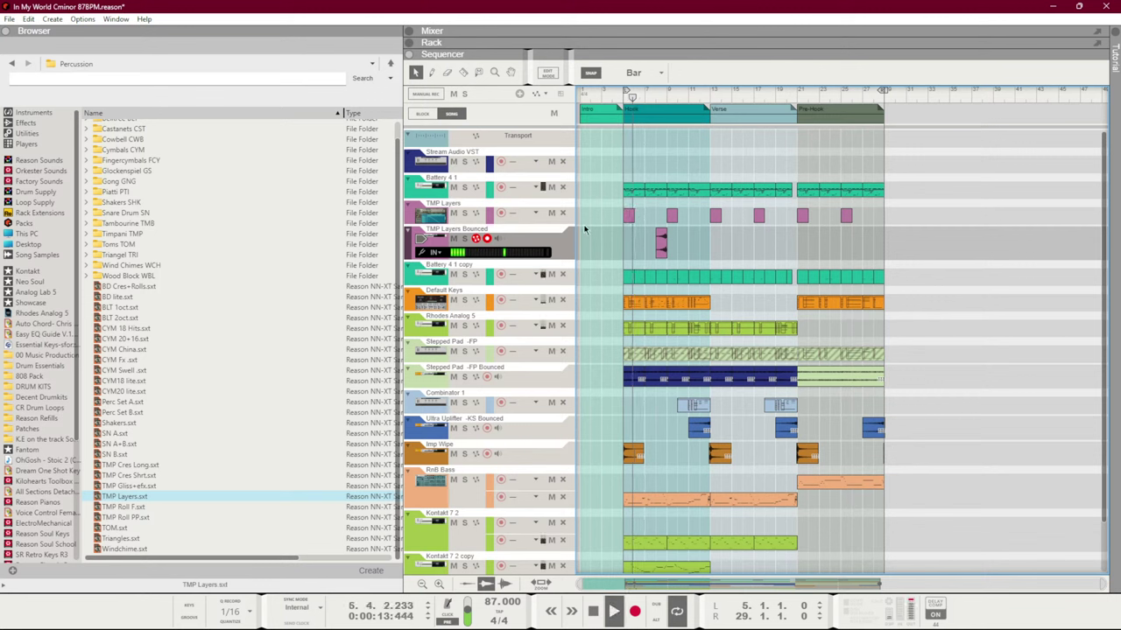
left_click(661, 243)
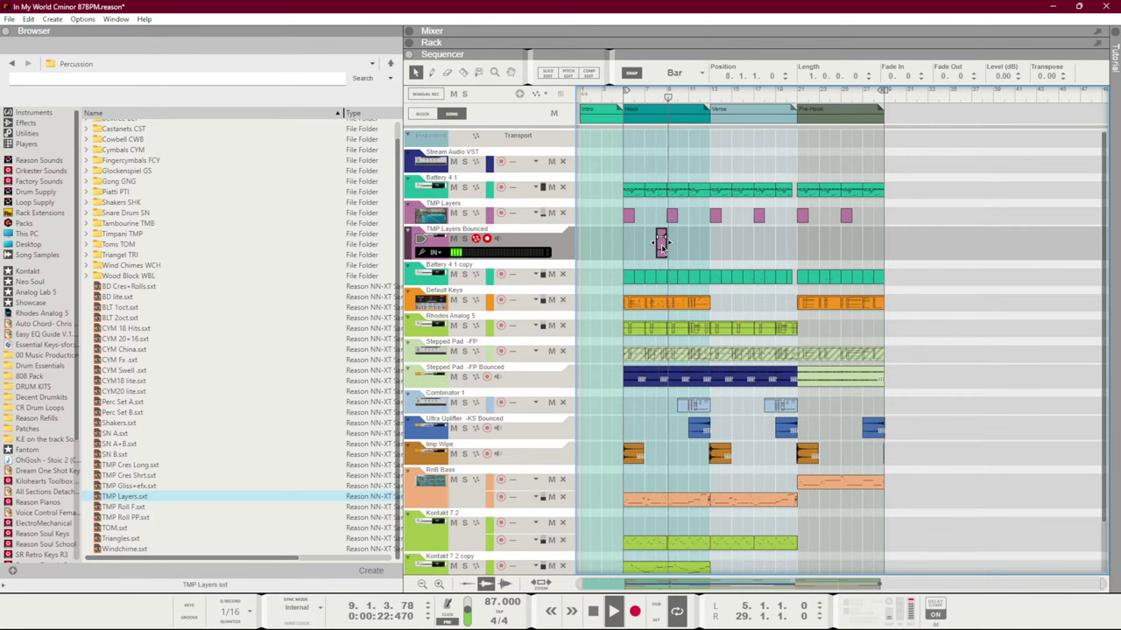
left_click(663, 254)
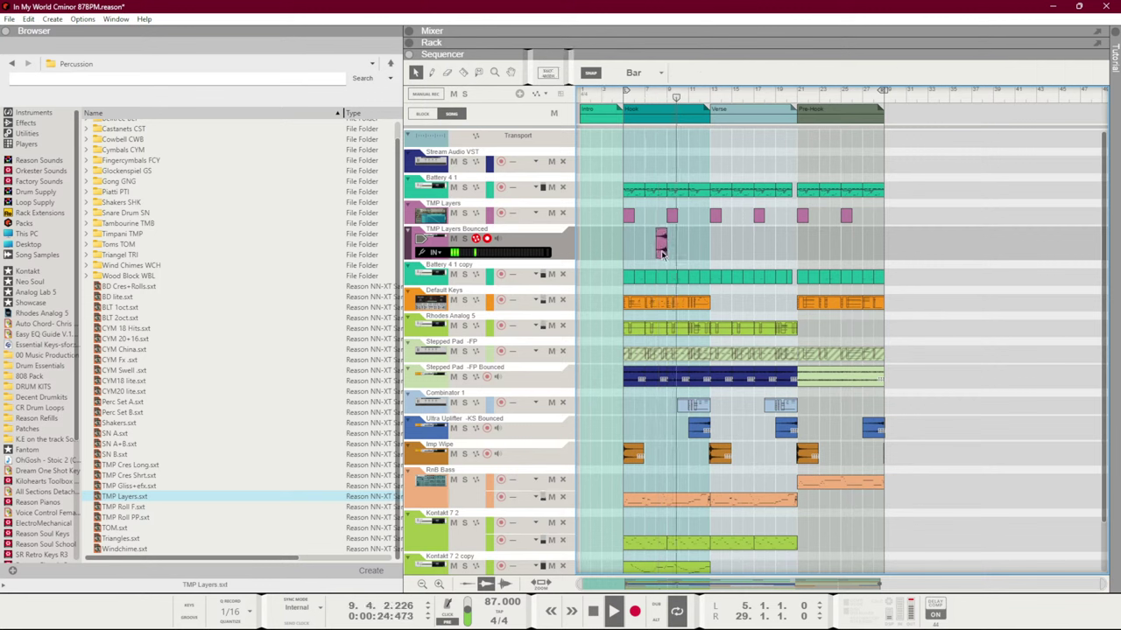
Copy the reversed timpani clip to bar 16 and move the bar 8 clip to bar 12
left_click_drag(663, 250, 745, 253)
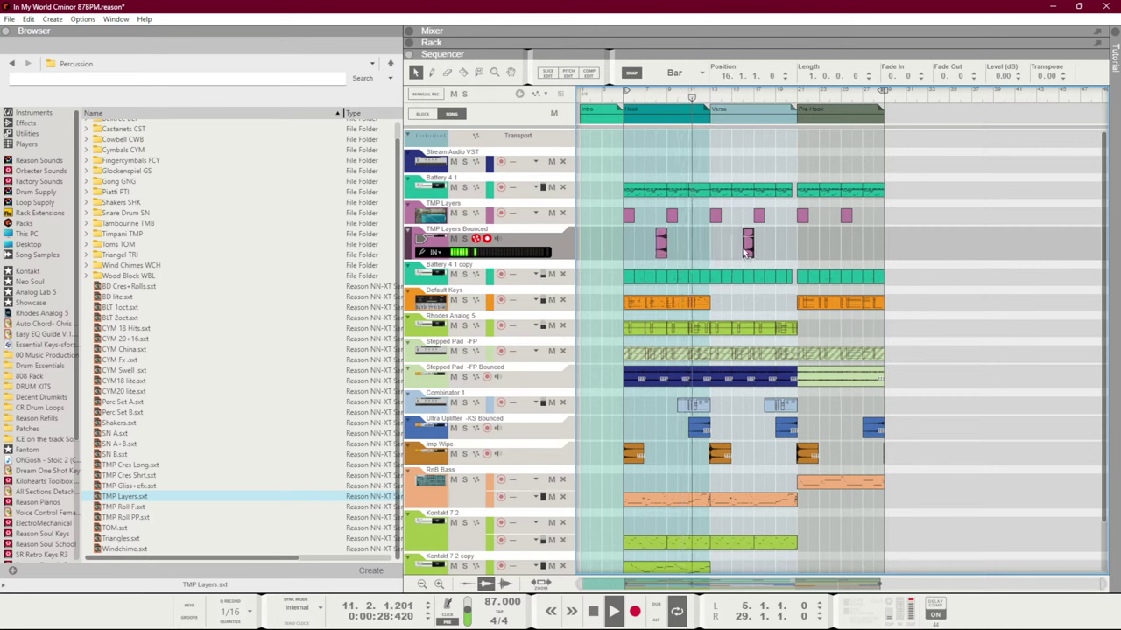
left_click_drag(663, 253, 704, 252)
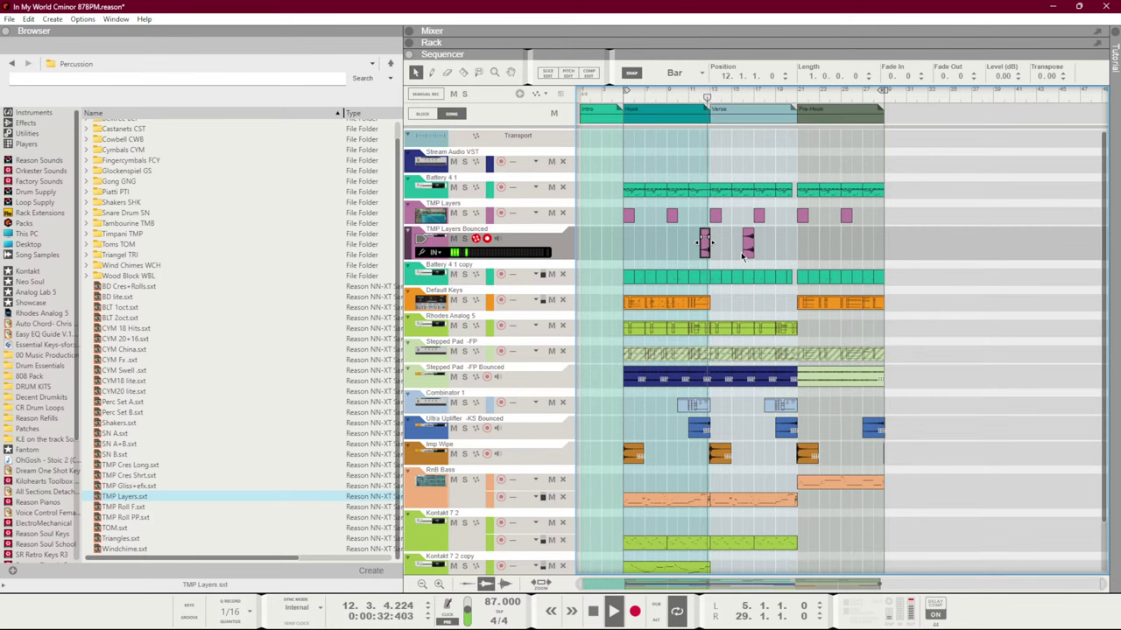
left_click(765, 247)
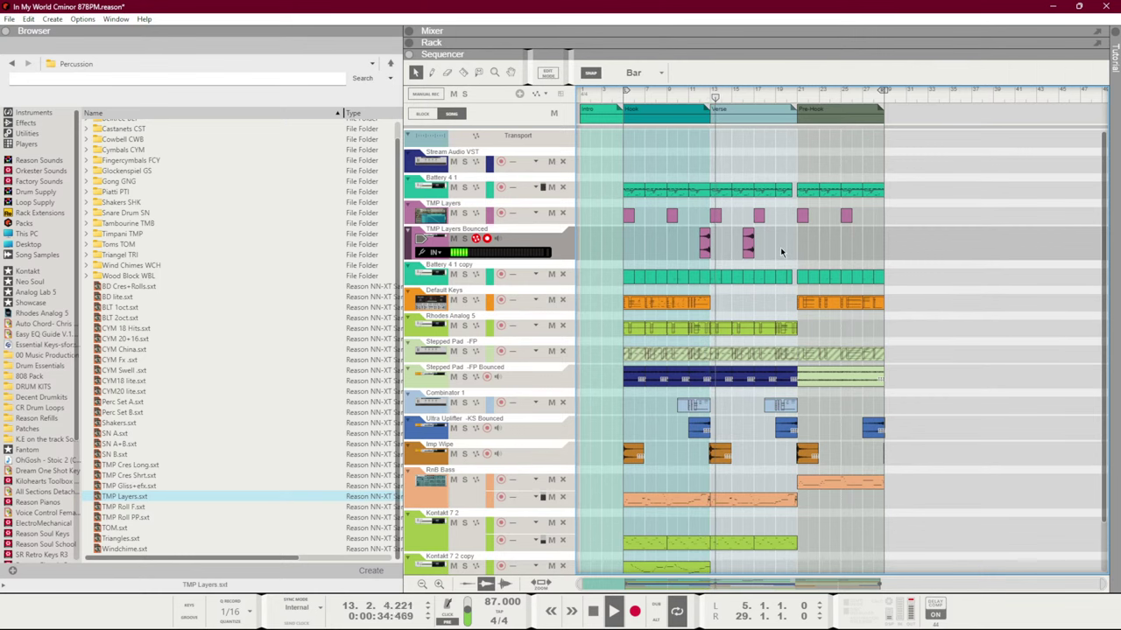
Extend the reversed timpani clip at bar 12 slightly past bar 13 without snapping and play it from bar 12
scroll(734, 254, "up", 1)
scroll(736, 254, "up", 3)
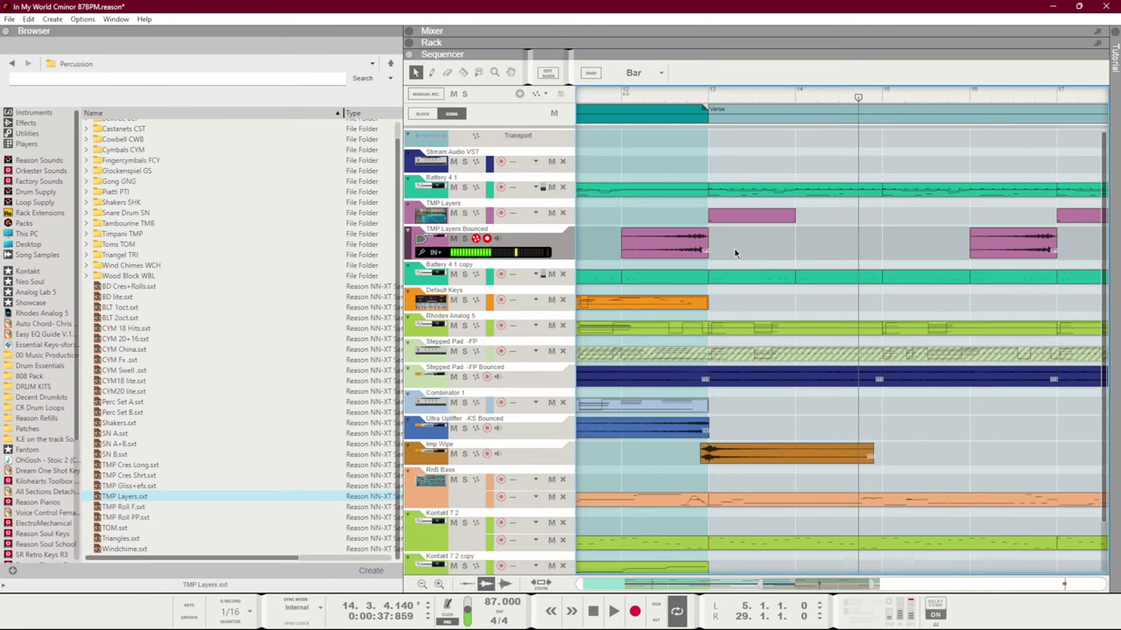
left_click(703, 251)
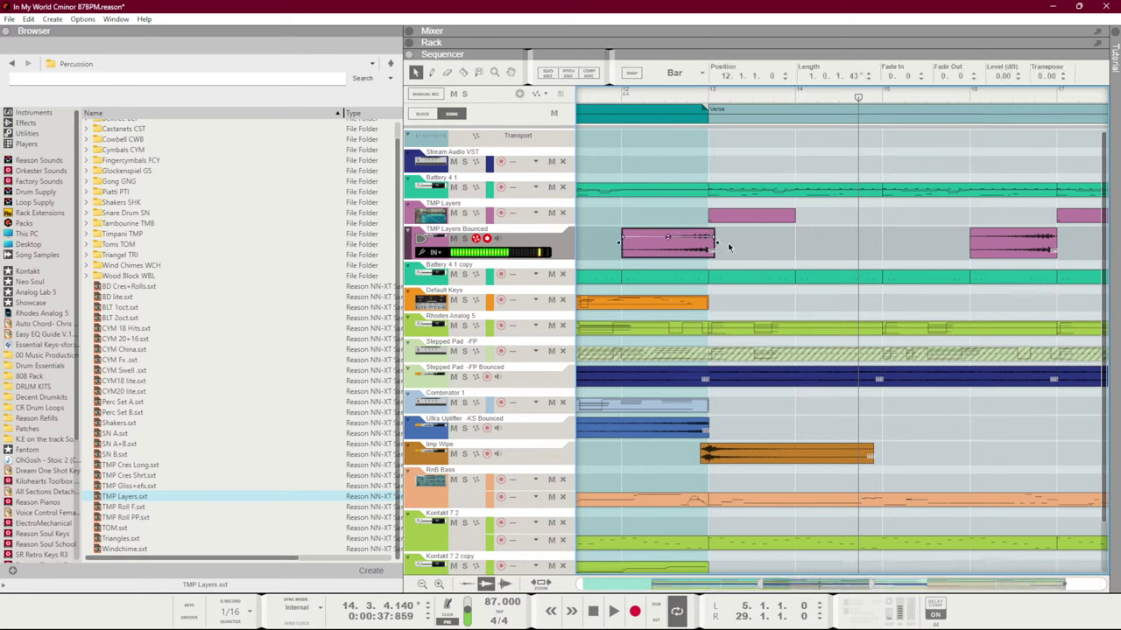
left_click(723, 247)
left_click(689, 251)
scroll(904, 240, "down", 1)
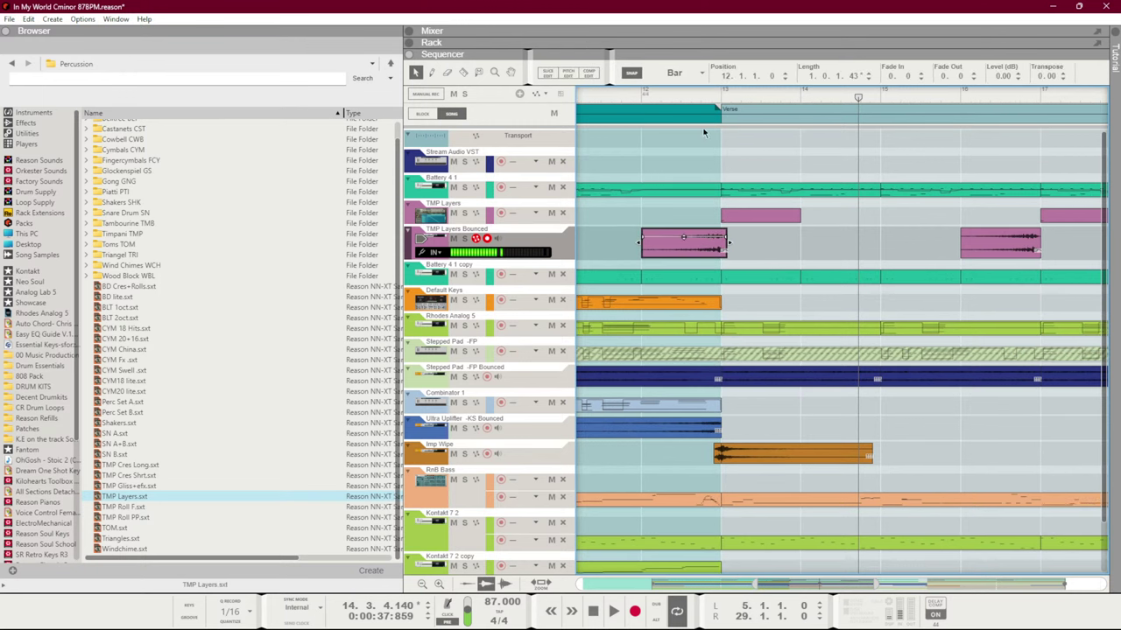
left_click(642, 91)
key("space")
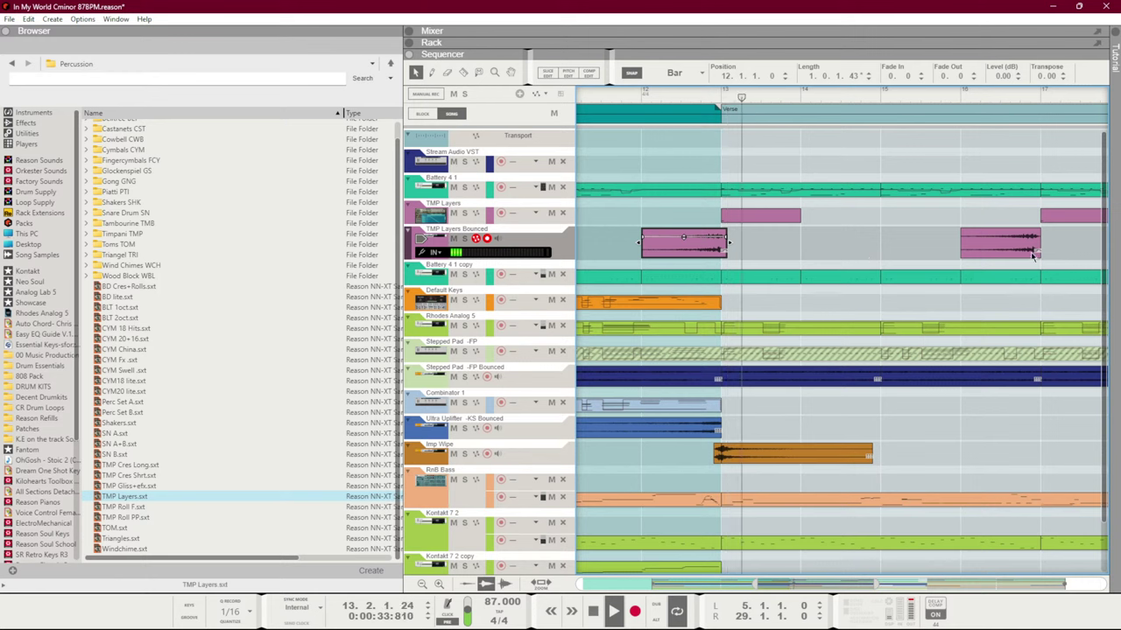
Remove the reversed timpani clip at bar 16 and copy the extended bar 12 clip to bars 20 and 28
left_click(928, 249)
mouse_move(1010, 247)
left_mouse_down()
mouse_move(698, 246)
mouse_move(1003, 246)
left_mouse_up()
scroll(698, 246, "down", 5)
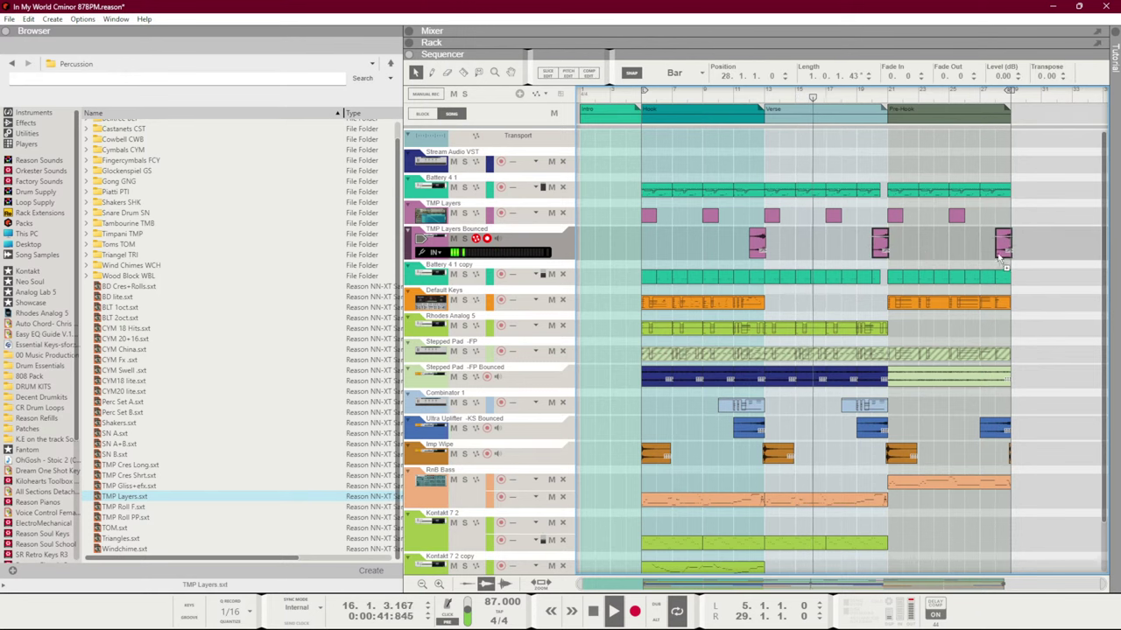
left_click(842, 246)
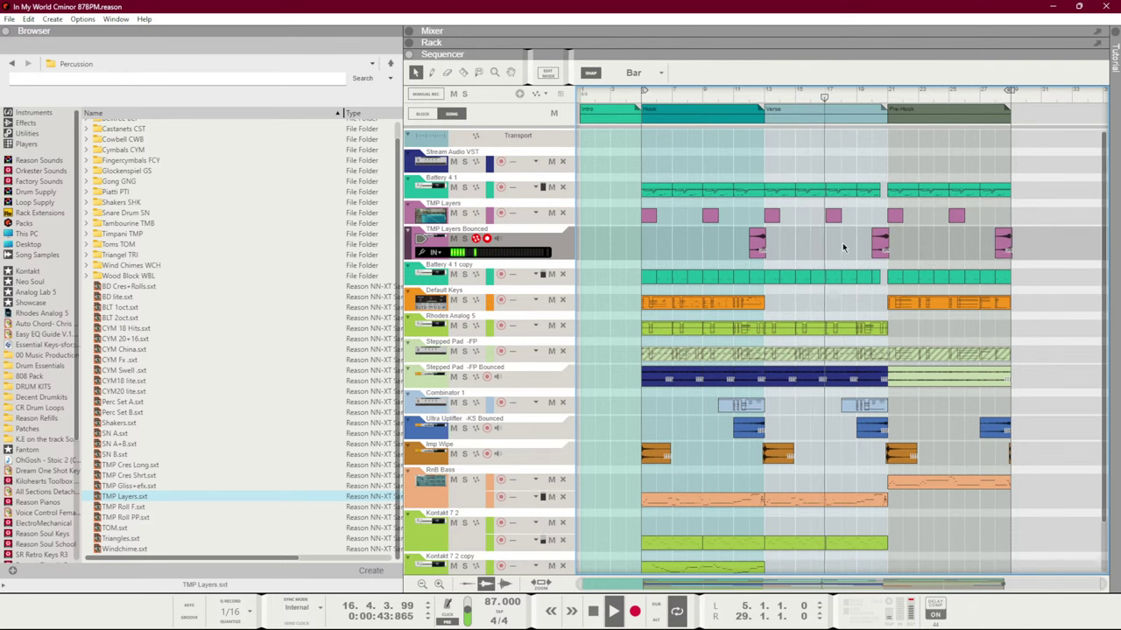
Copy the first Kontakt 7 2 clip from the Hook into the Intro at bar 1
scroll(823, 247, "down", 2)
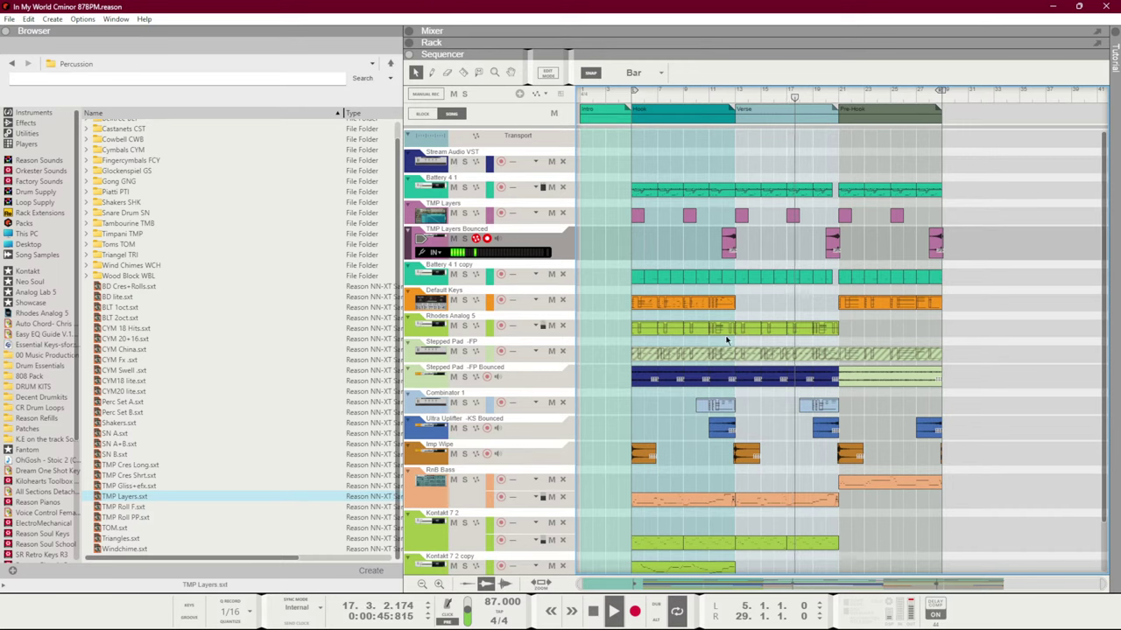
scroll(719, 351, "down", 1)
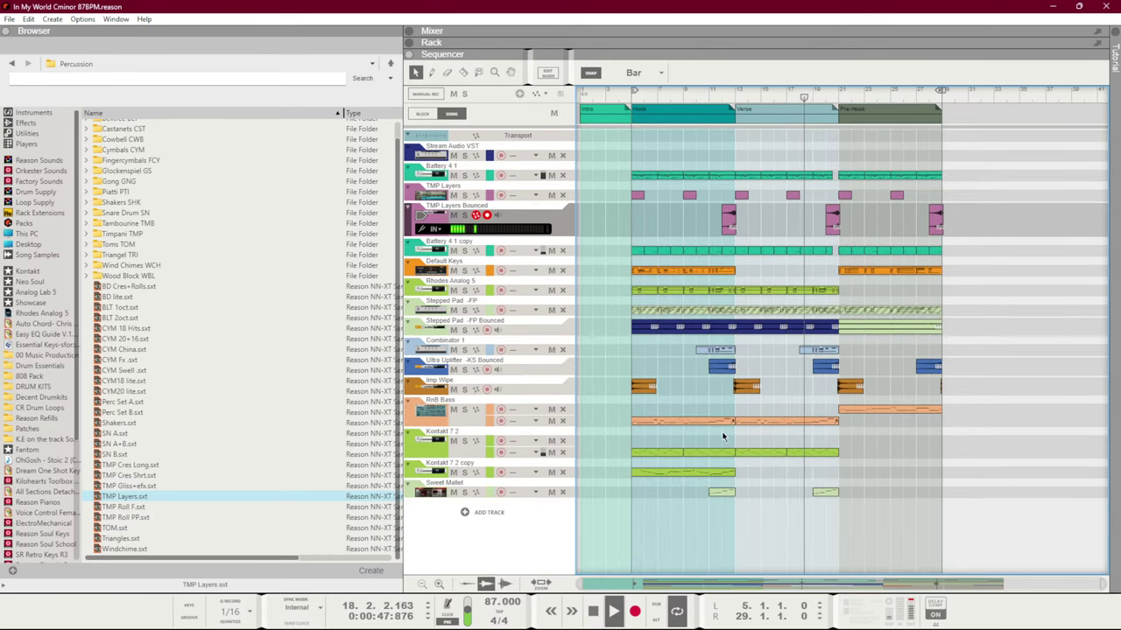
left_click_drag(687, 452, 639, 445)
Set the loop start to bar 1 and record-enable the Rhodes Analog 5 track
left_click(606, 268)
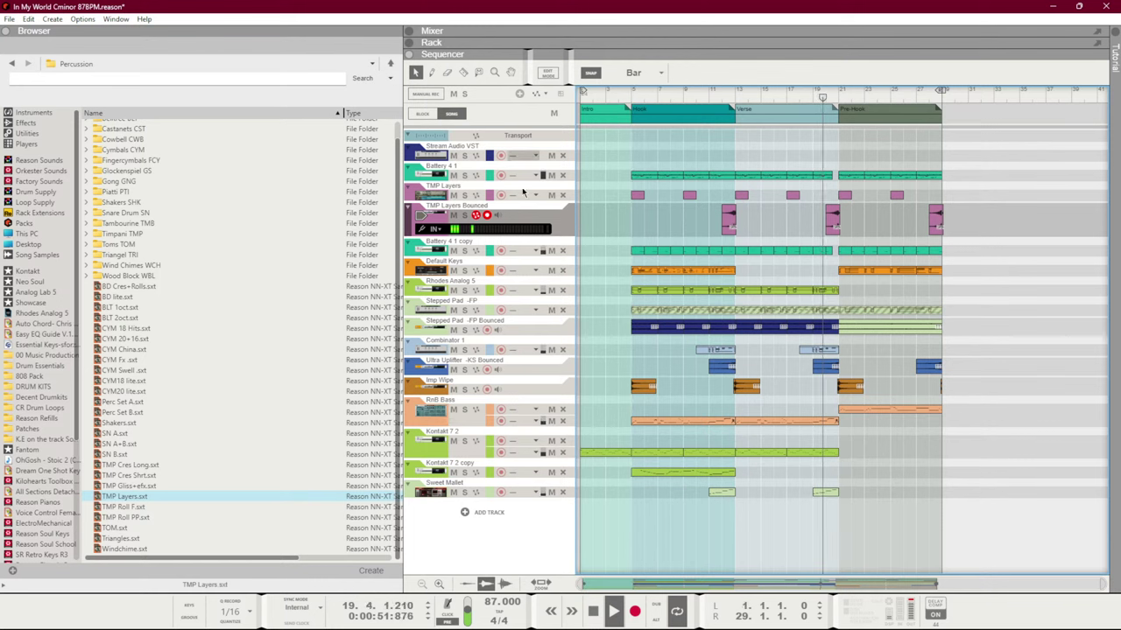
left_click(501, 291)
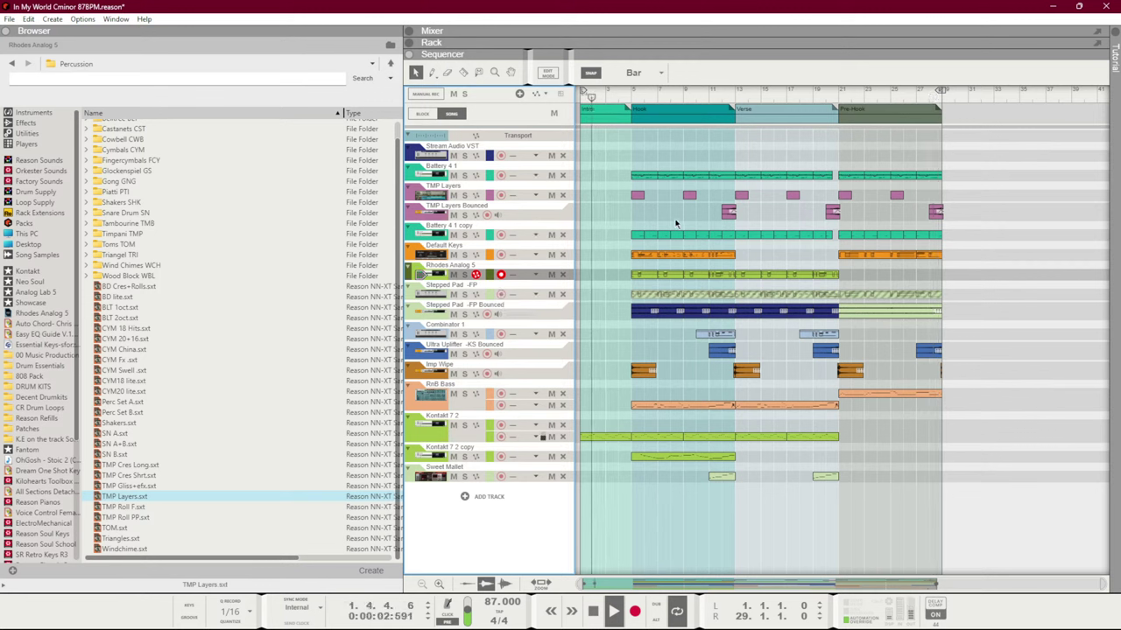
Copy the reversed timpani clip from bar 12 to bar 4 and the Imp Wipe clip from bar 5 to bar 1
left_click_drag(721, 224, 618, 229)
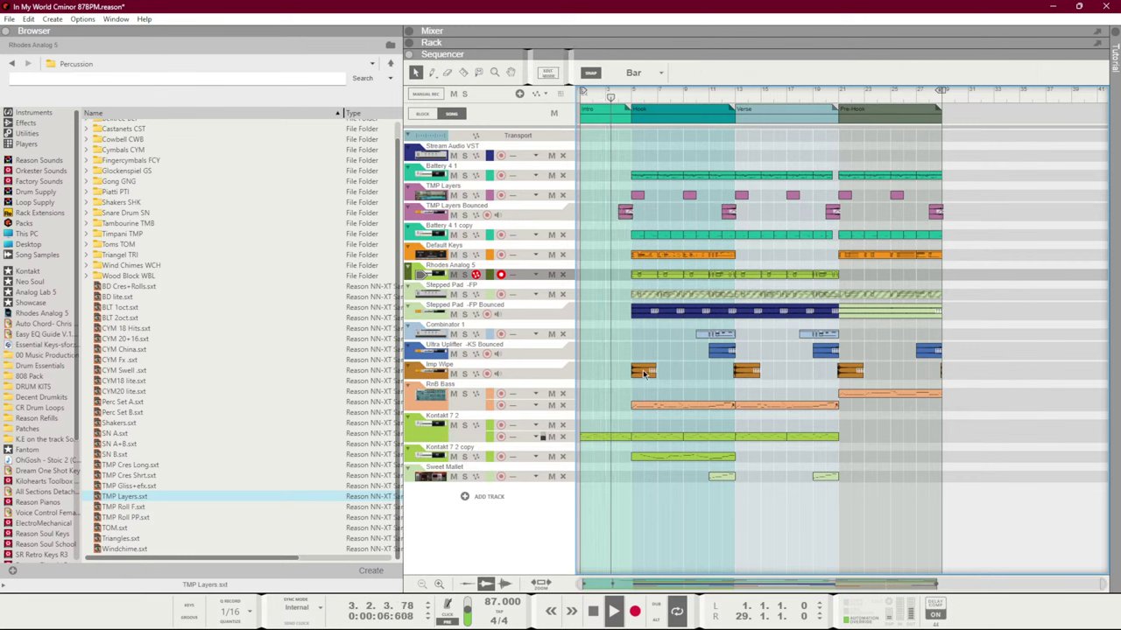
left_click_drag(643, 370, 592, 371)
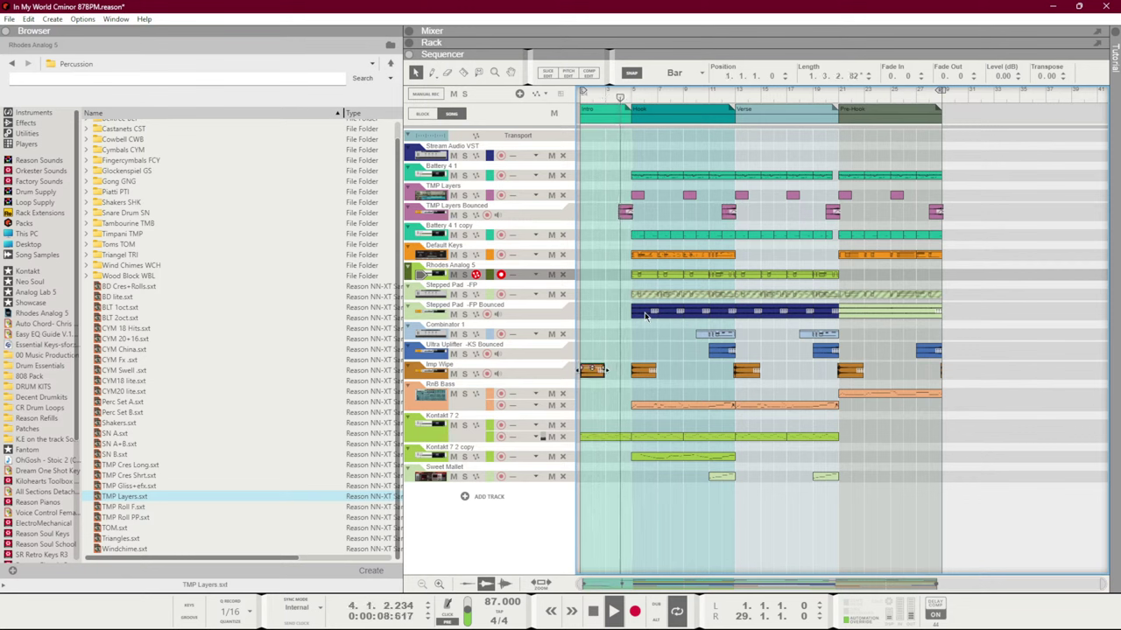
Record a new Default Keys part on its own lane in the Intro from bar 1 and trim the clip to four bars
left_click(681, 366)
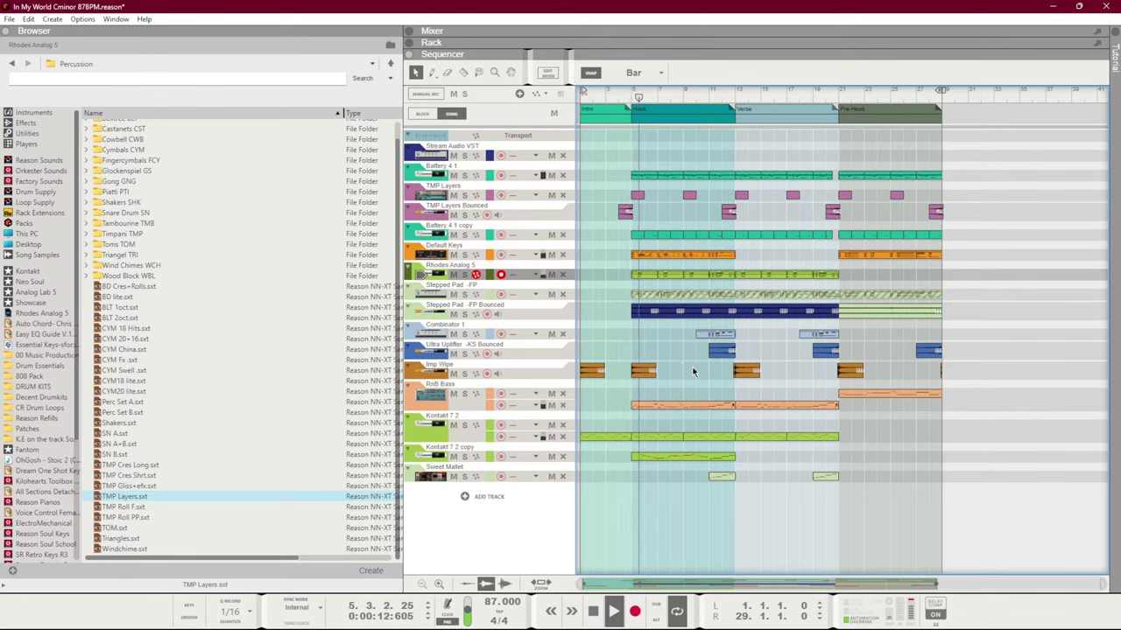
left_click(501, 255)
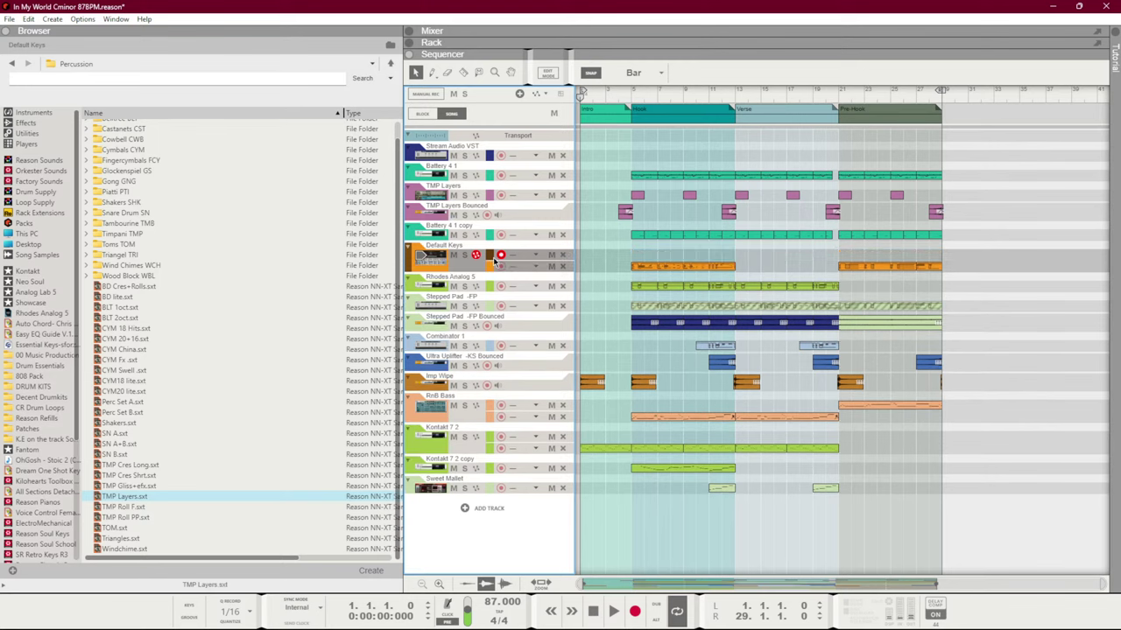
key("ctrl+Return")
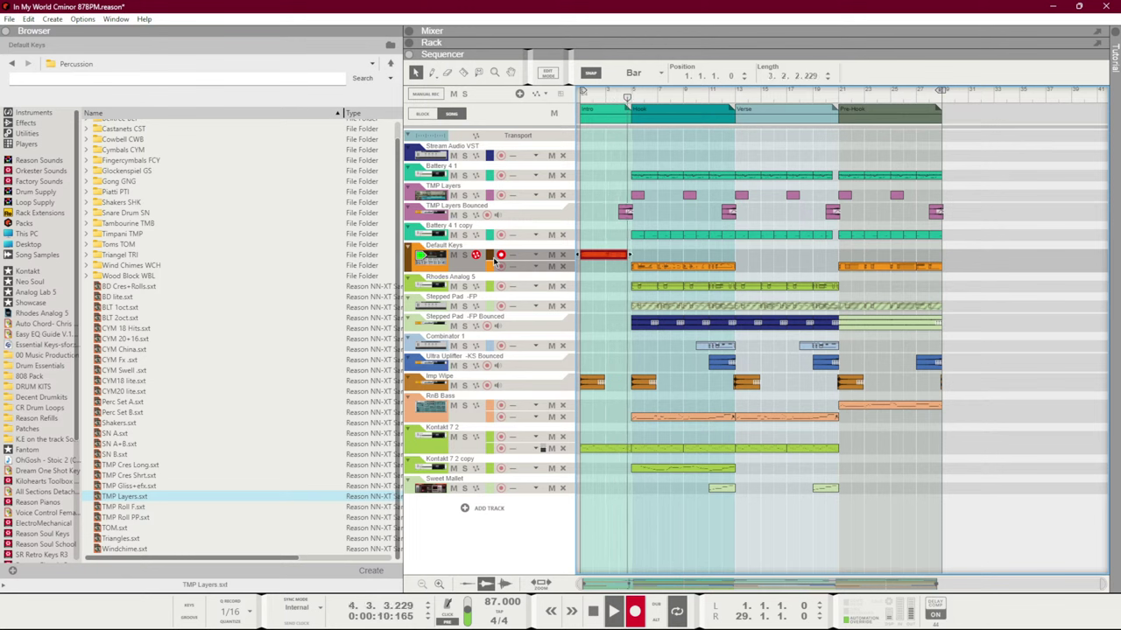
key("ctrl+Return")
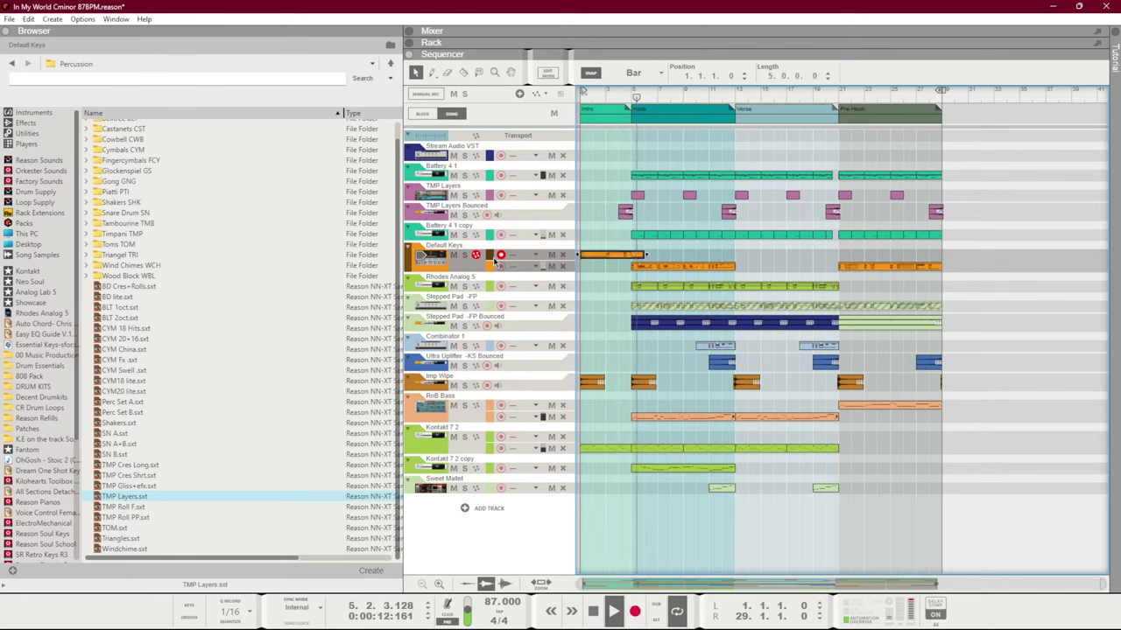
left_click_drag(647, 255, 630, 256)
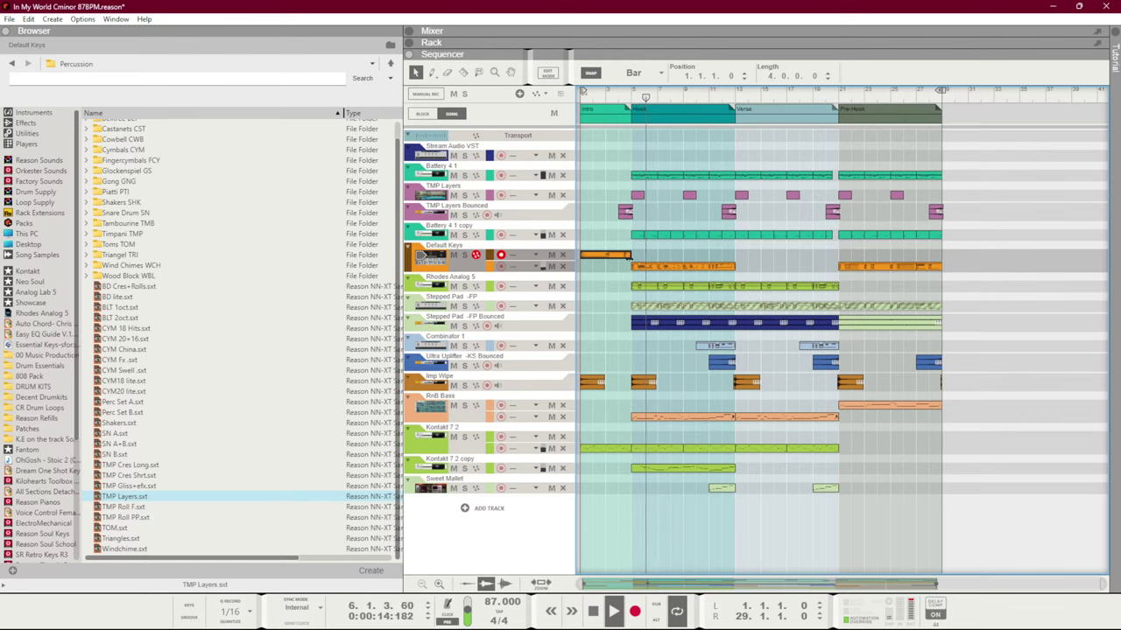
key("space")
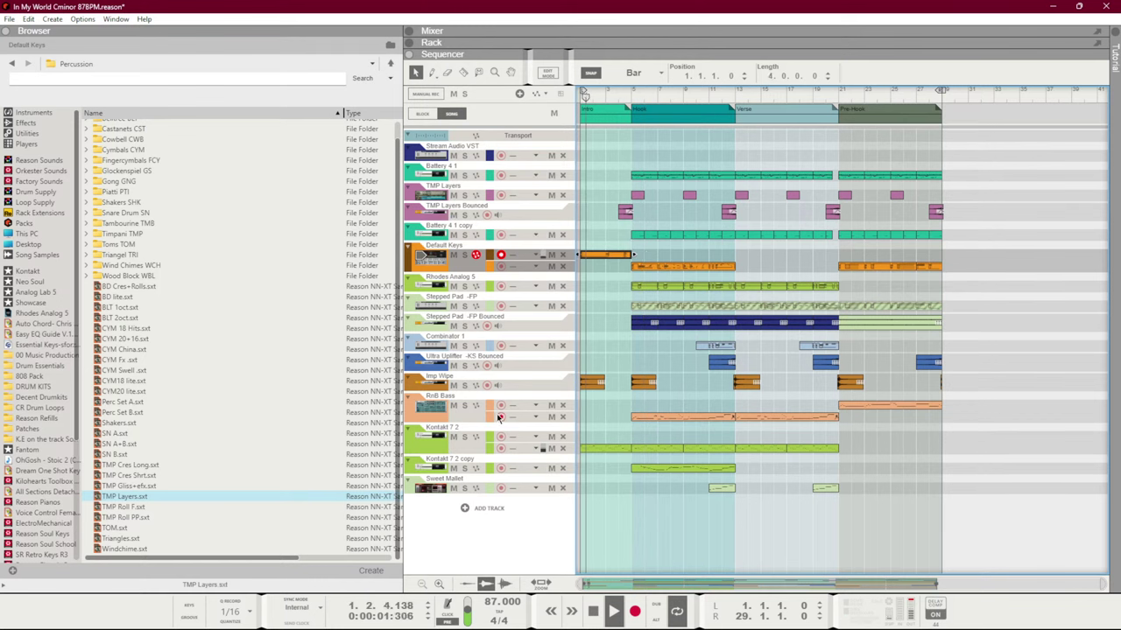
double_click(604, 256)
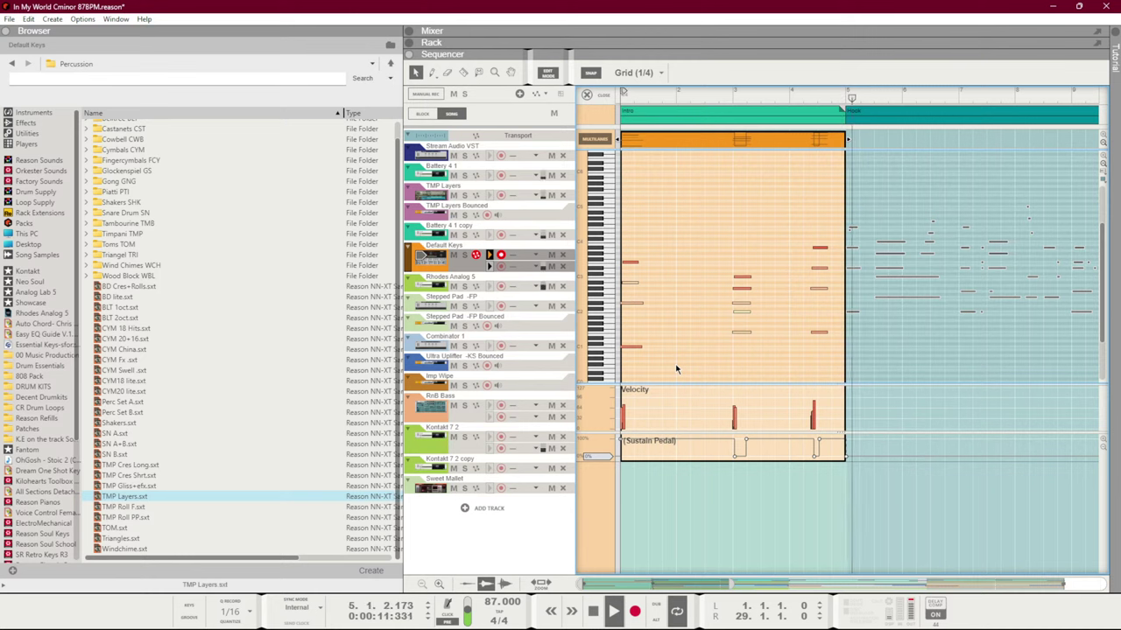
key("ctrl+e")
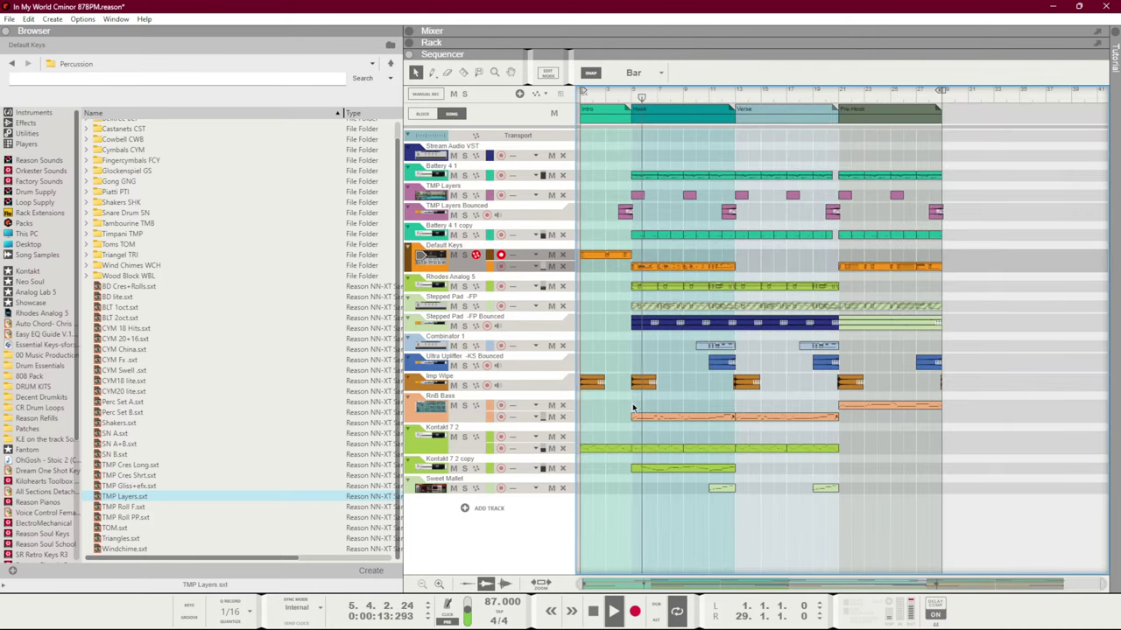
Move the Hook section with its clips after the Pre-Hook and shift Verse, Pre-Hook and Hook together to start at bar 5
key("r")
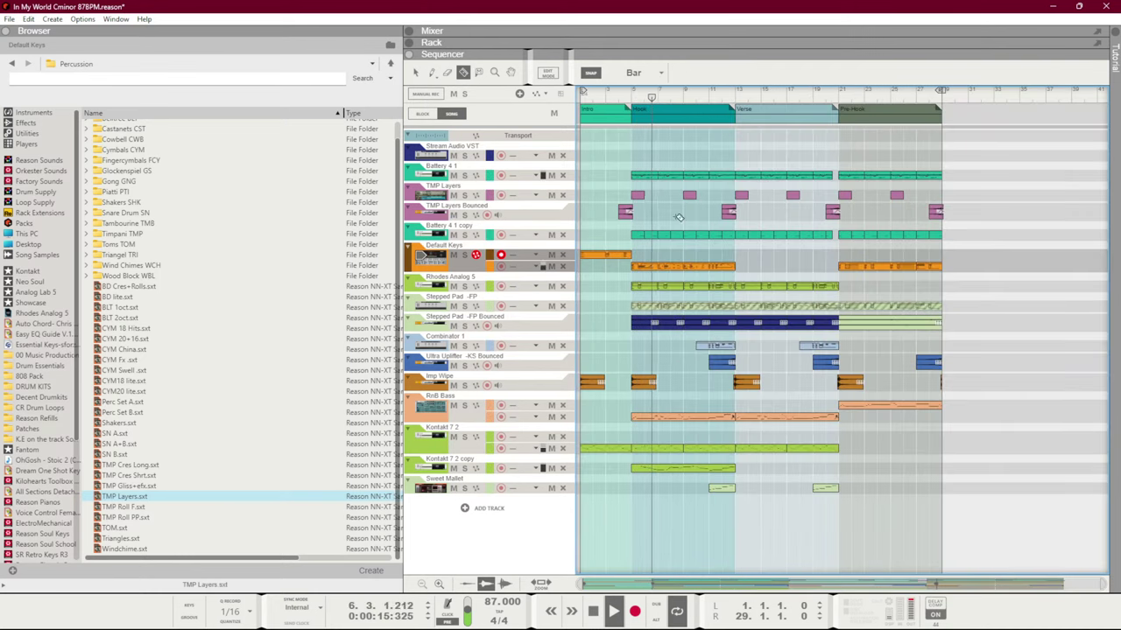
key("q")
left_click(683, 114)
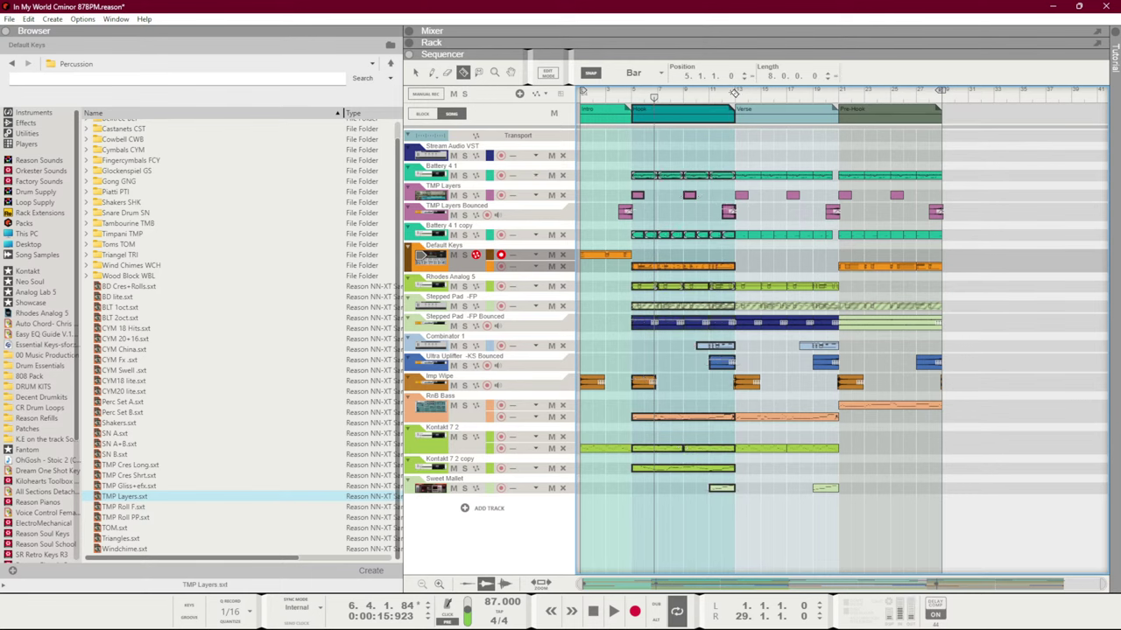
left_click_drag(650, 121, 958, 137)
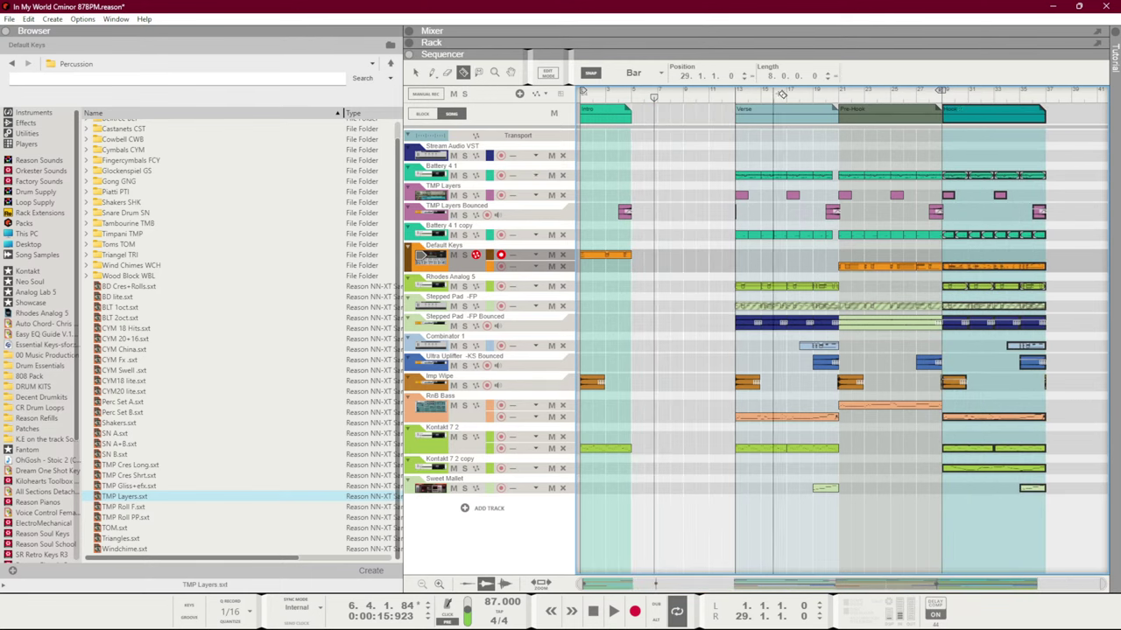
key("q")
left_click_drag(763, 121, 662, 133)
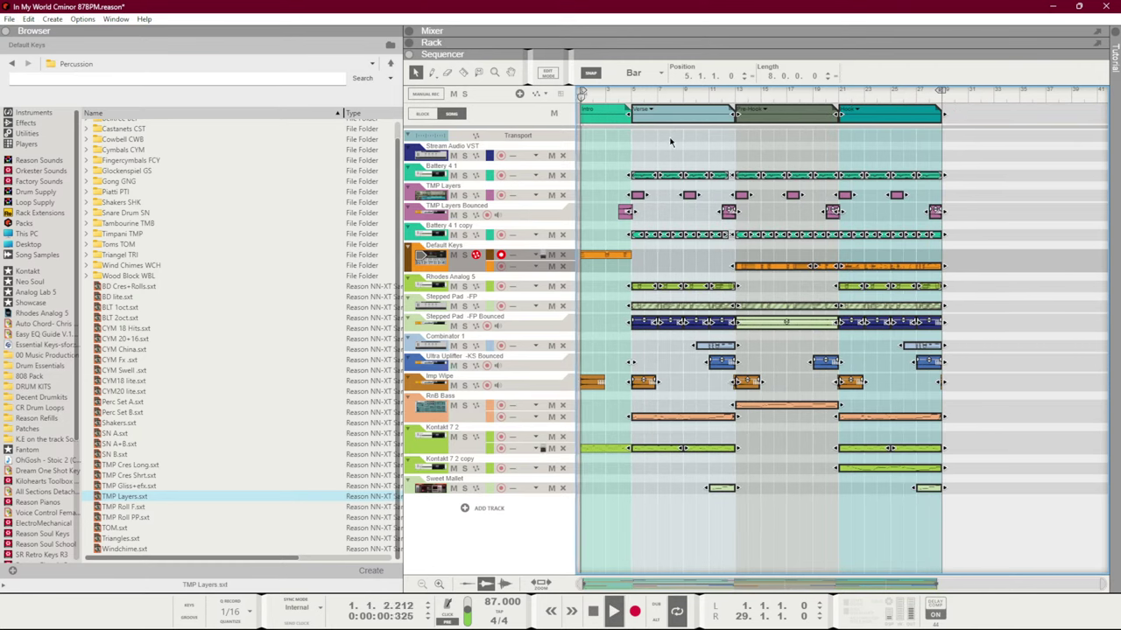
left_click(668, 345)
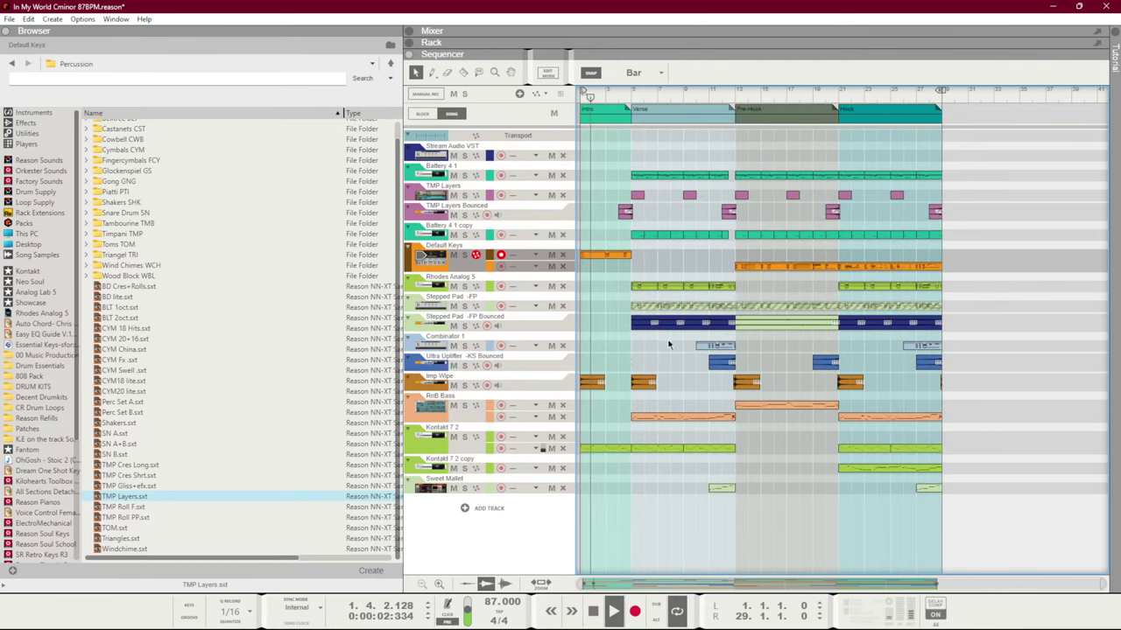
Try a copy of the Verse's Sweet Mallet clip at bar 3 in the Intro and delete it
left_click(724, 488)
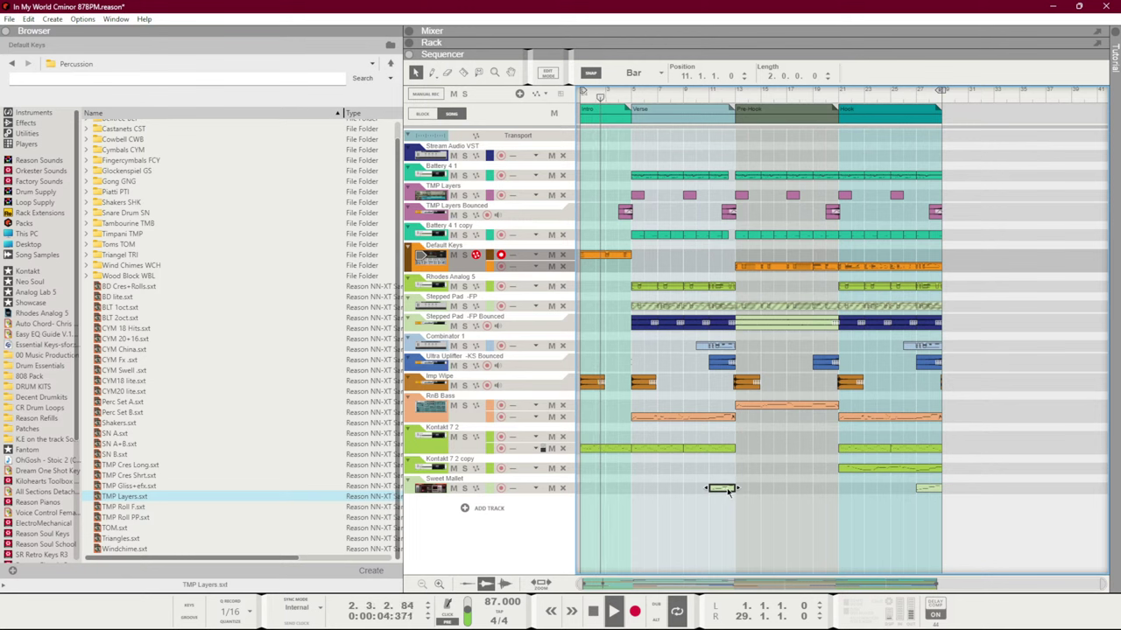
left_click_drag(727, 490, 624, 488)
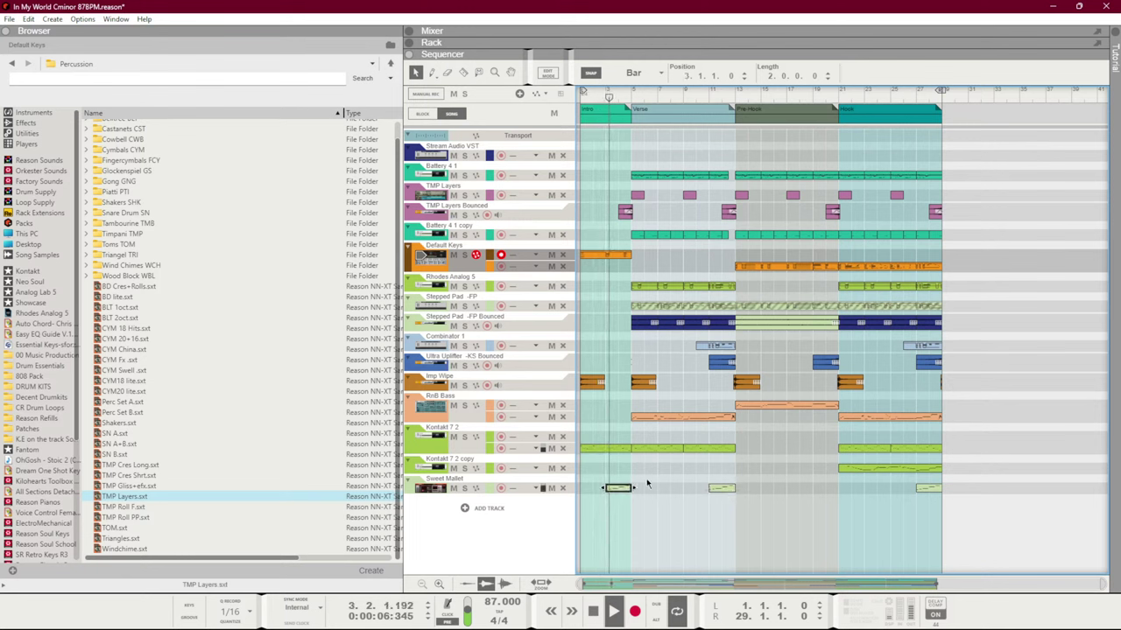
key("Delete")
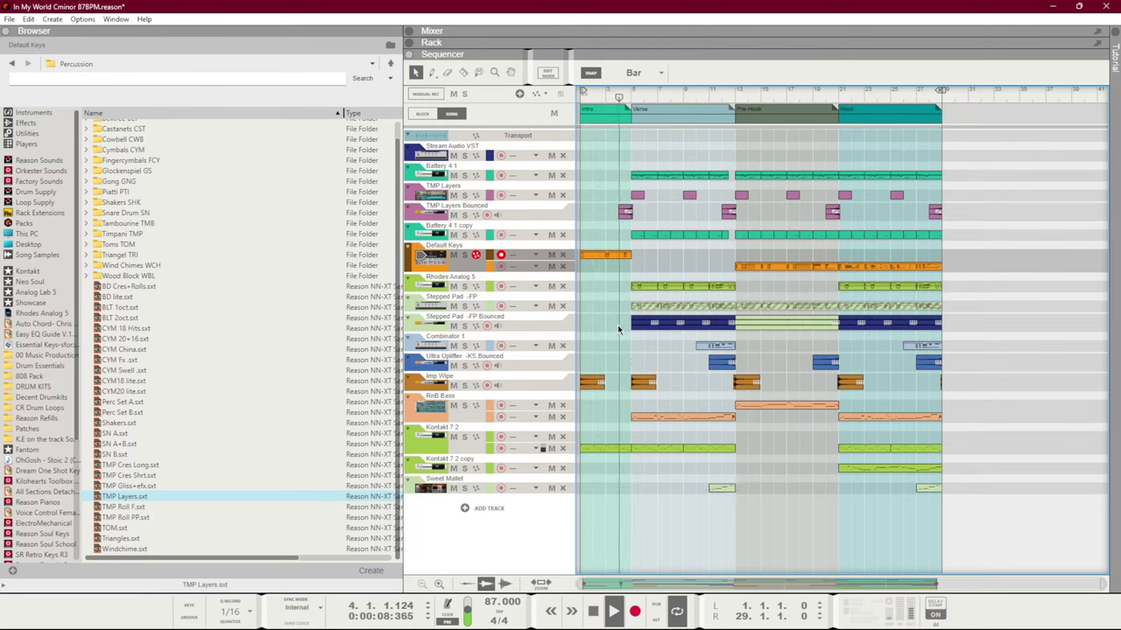
Split off the last bar of the Verse's RnB Bass clip, copy it to bar 4 and trim its start to 4.3.2 as a pickup
left_click(732, 419)
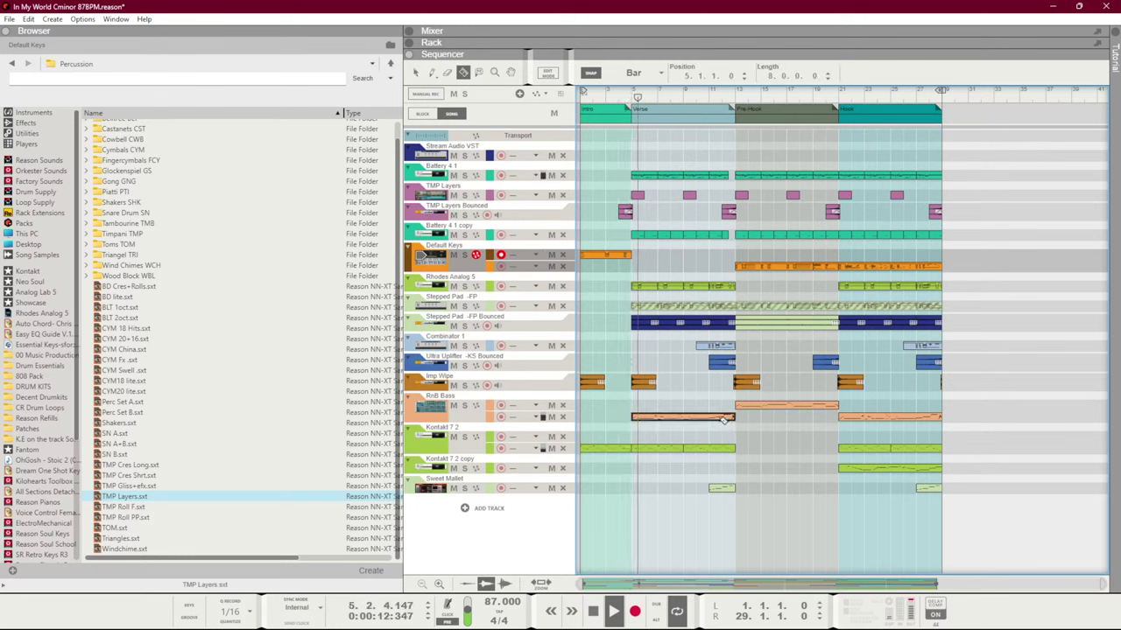
key("r")
left_click(726, 418)
key("q")
left_click(732, 424)
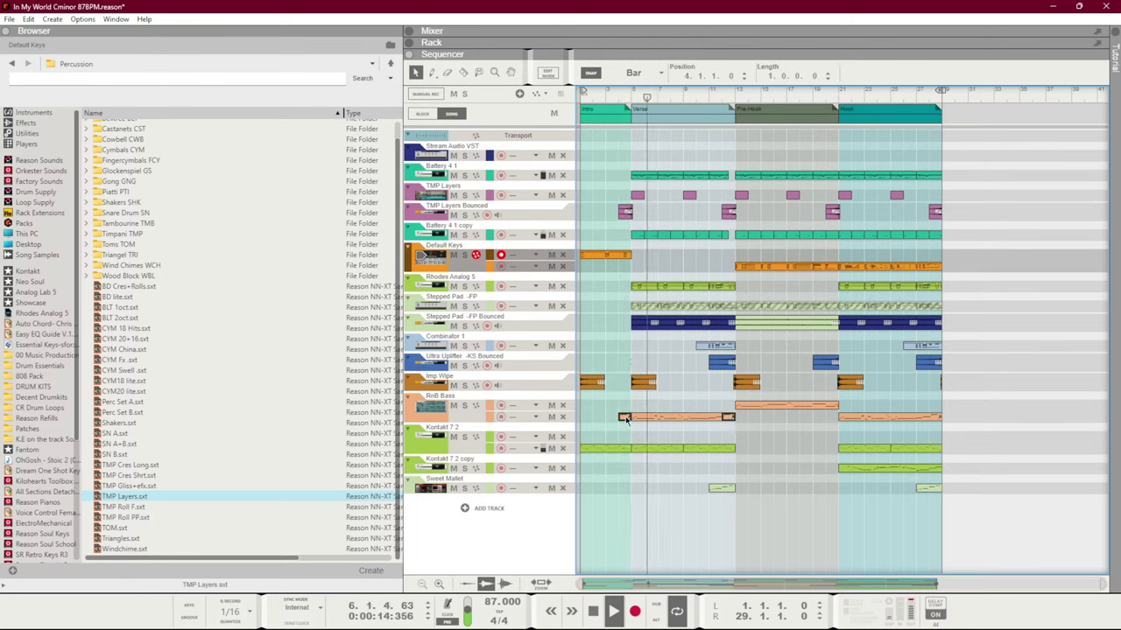
left_click_drag(620, 417, 627, 416)
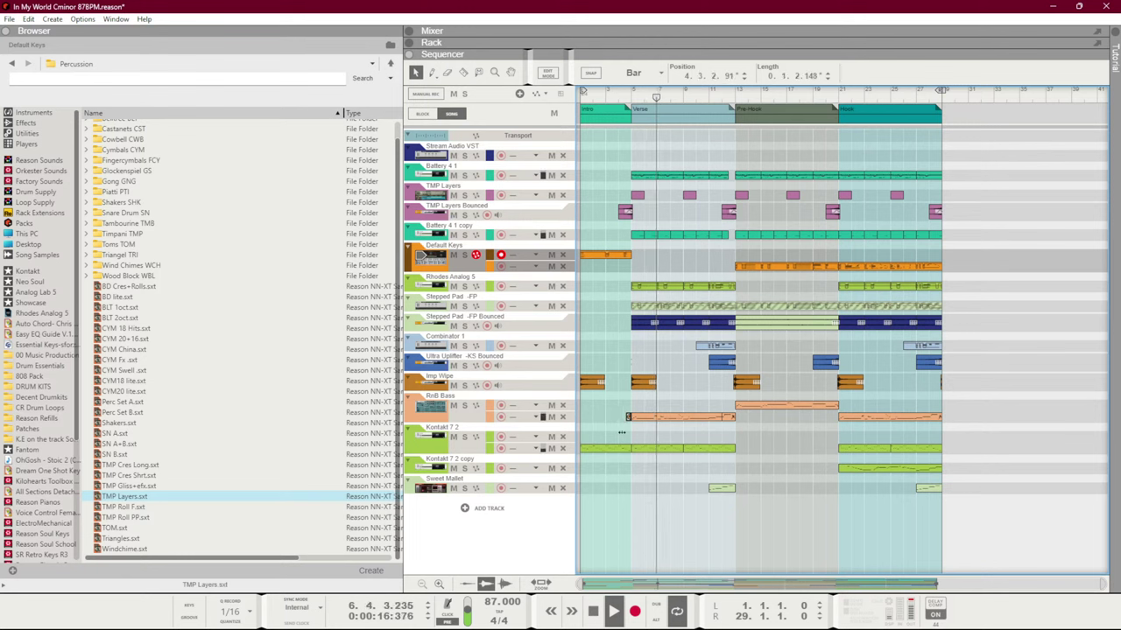
left_click(622, 438)
key("Home")
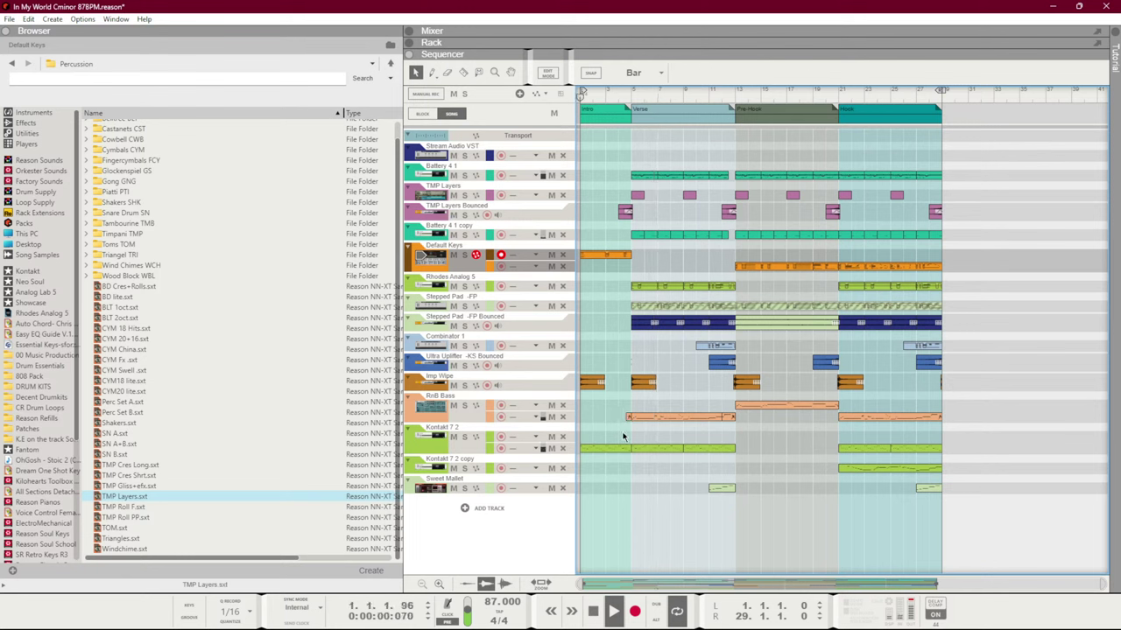
Copy the four-bar Default Keys clip from the Intro onto the Combinator 1 track at bar 1
left_click(508, 346)
double_click(589, 346)
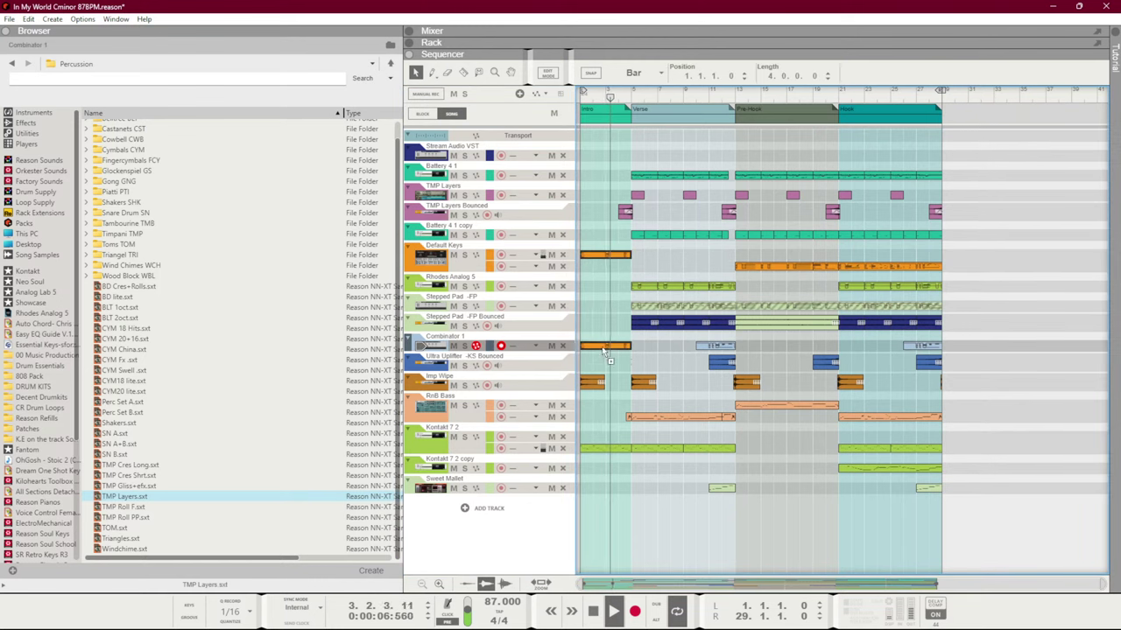
key("space")
Set the velocity of all notes in the Combinator 1 Intro clip to 59
double_click(604, 346)
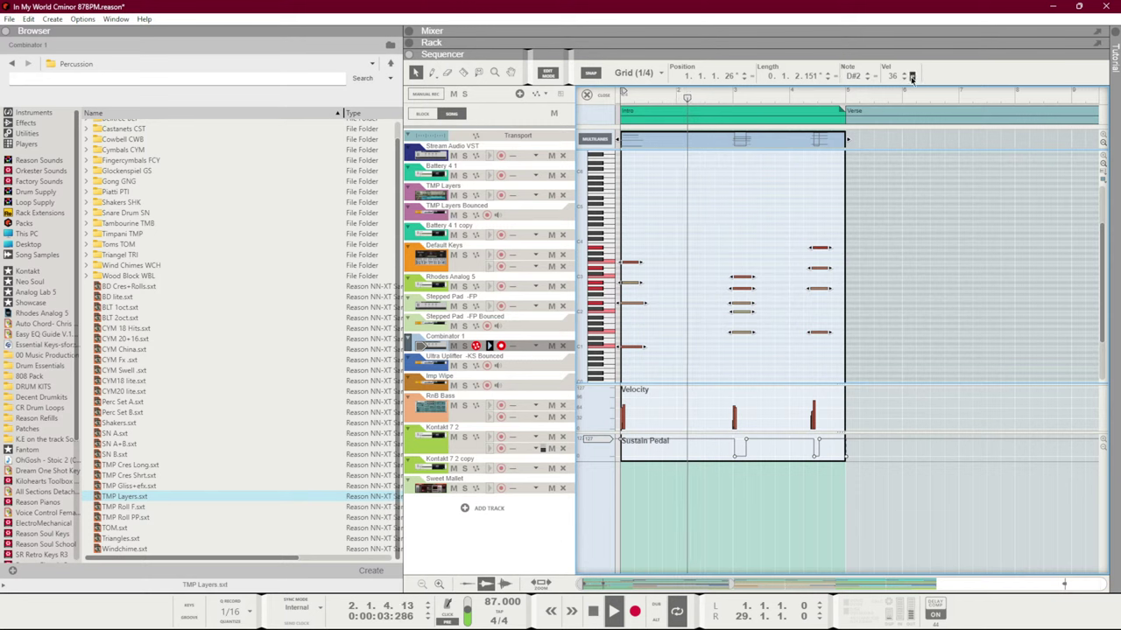
left_click_drag(891, 75, 895, 81)
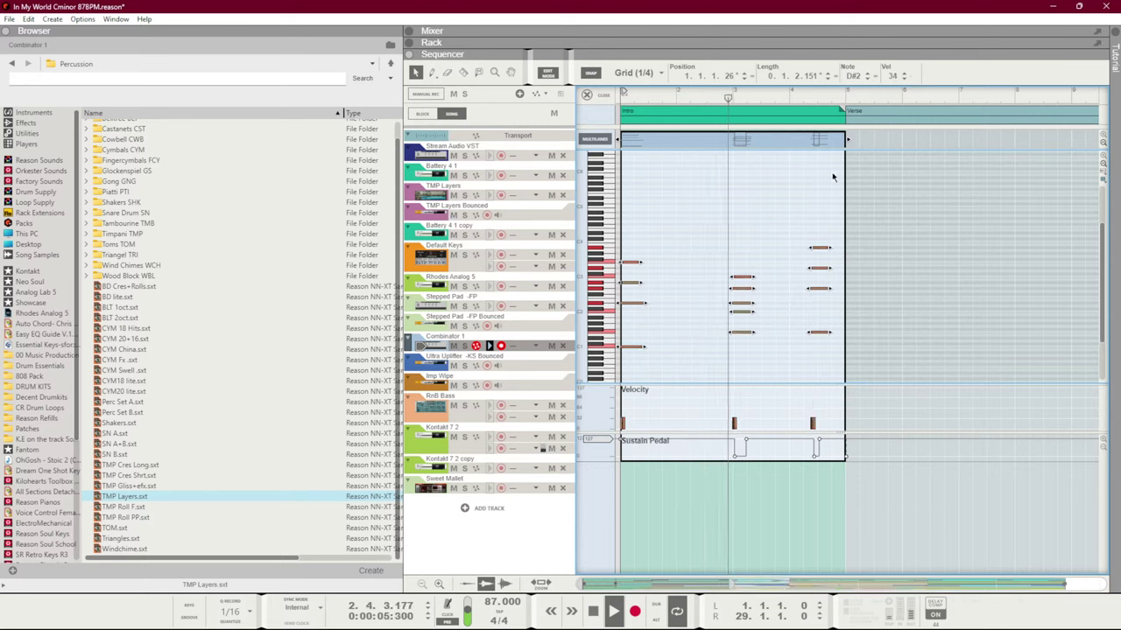
scroll(771, 226, "down", 3)
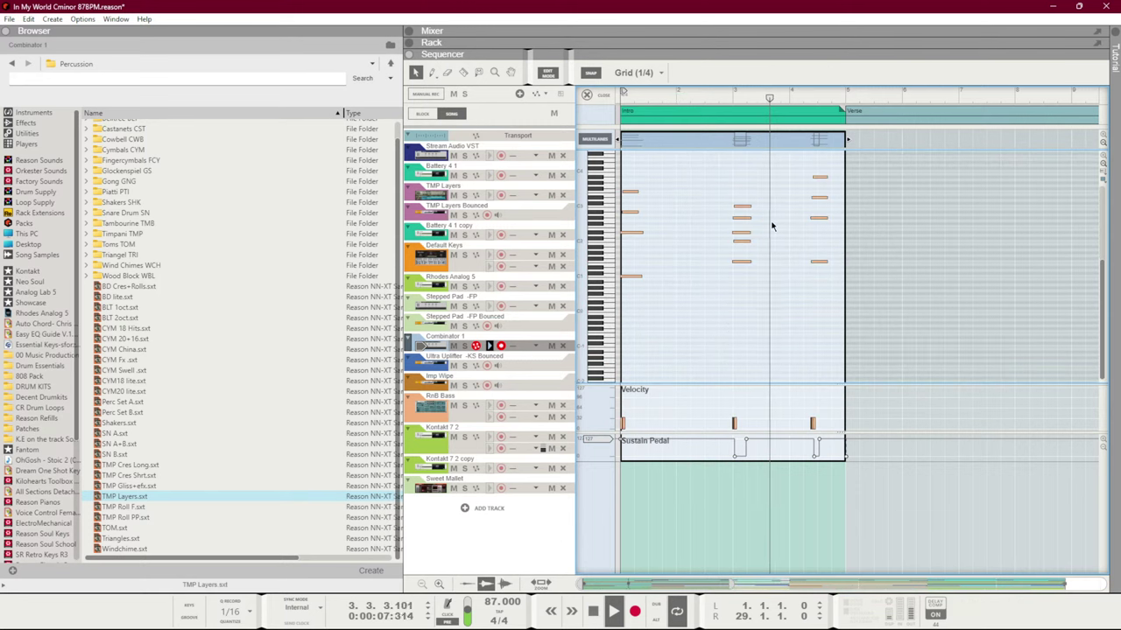
left_click_drag(891, 81, 890, 73)
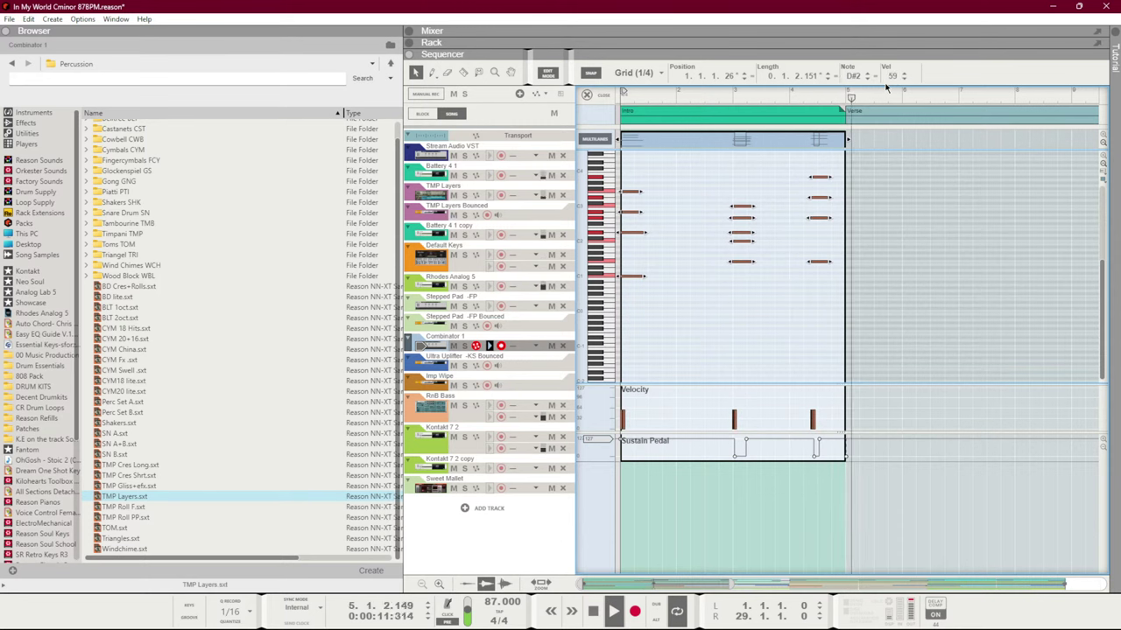
key("ctrl+e")
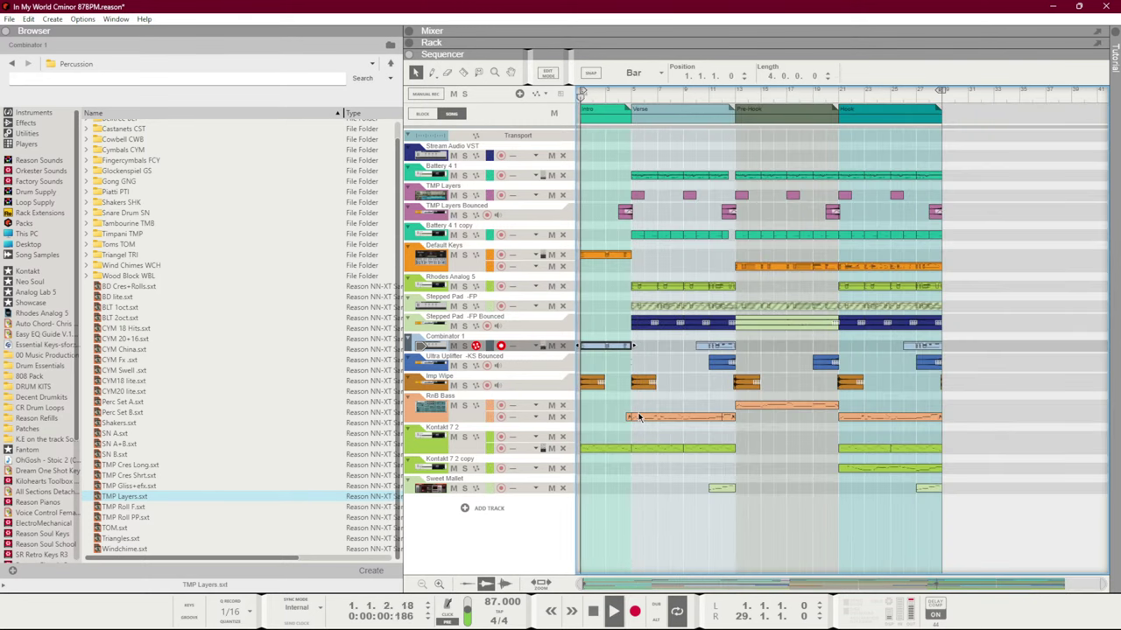
Move the last sustain pedal point in the Combinator 1 Intro clip to 4.4.4.87
key("ctrl+e")
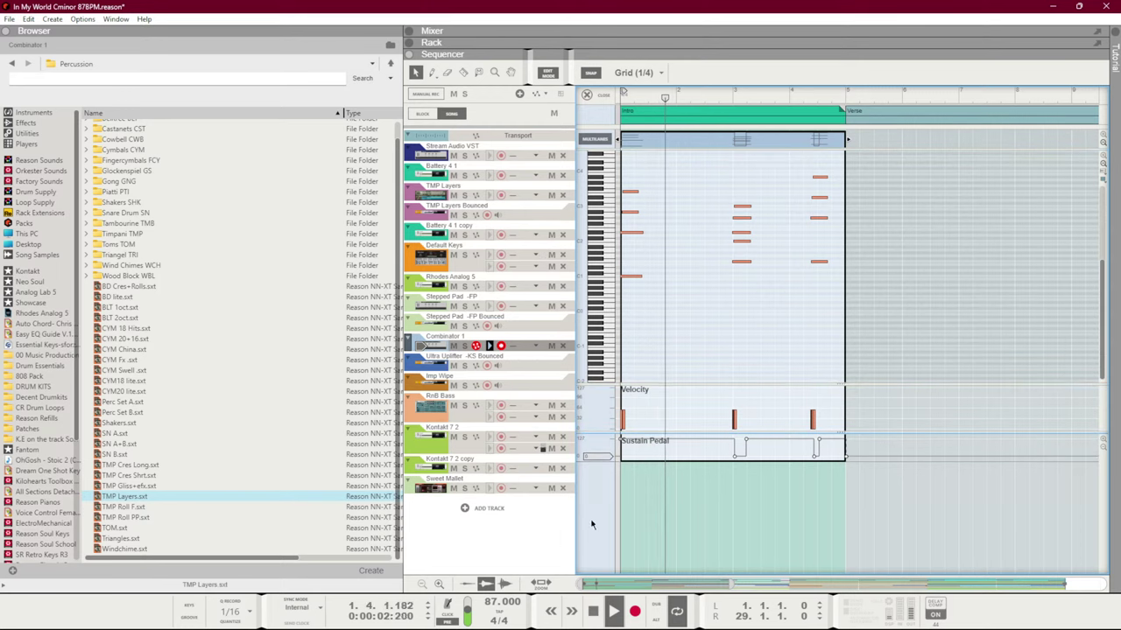
key("ctrl+e")
key("ctrl+e")
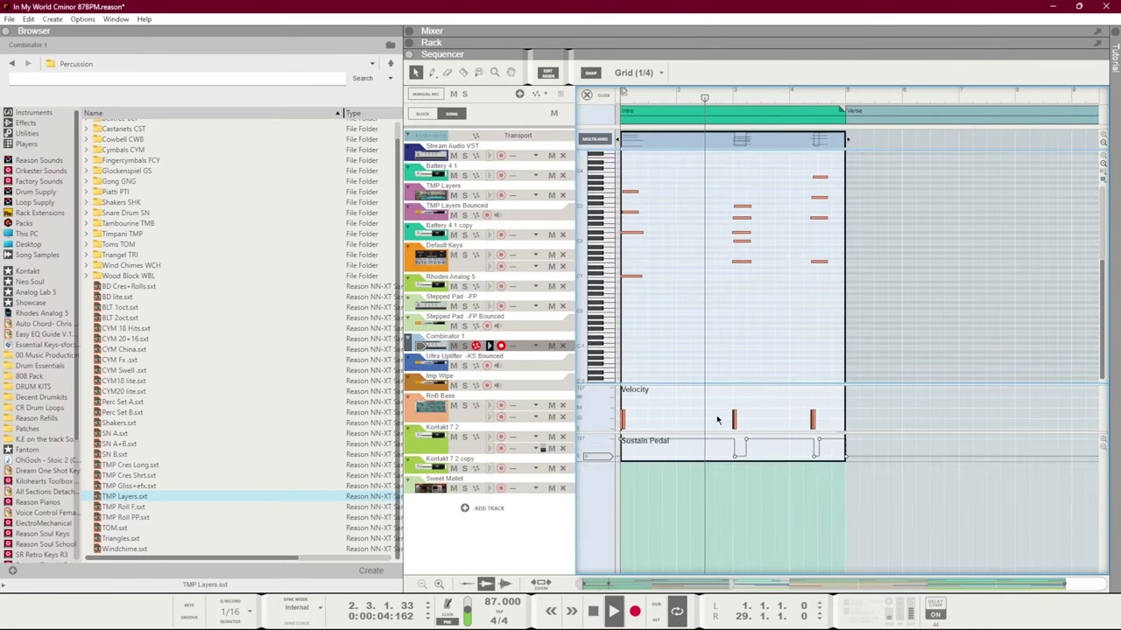
left_click(846, 458)
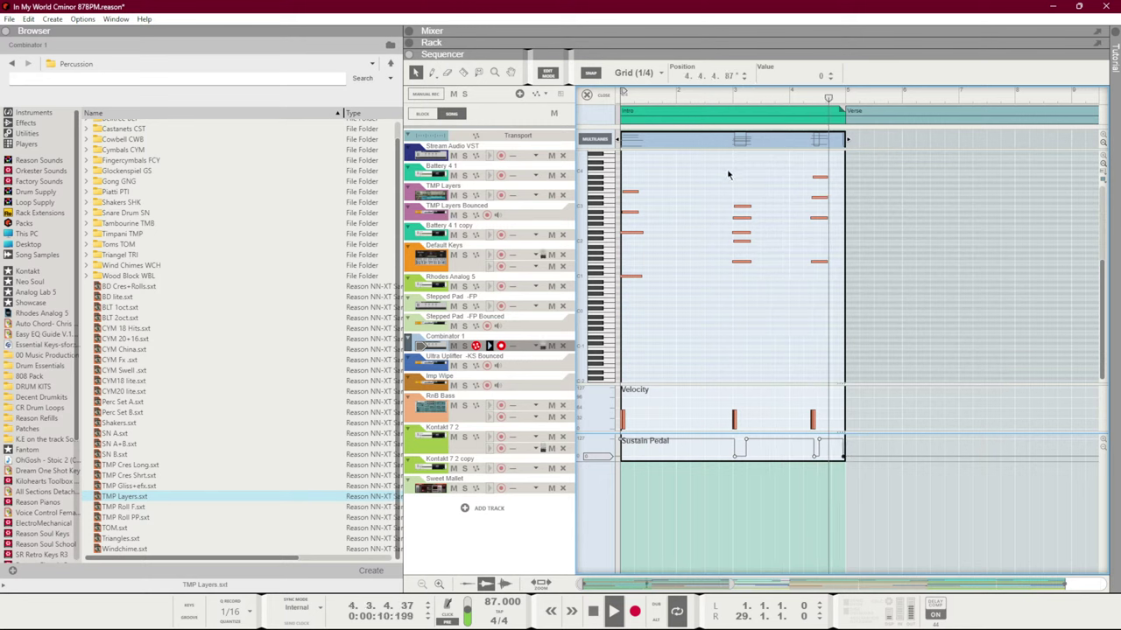
Lengthen the four notes of the last chord in the Combinator 1 Intro clip to the clip end at bar 5
left_click(756, 300)
scroll(763, 295, "up", 1)
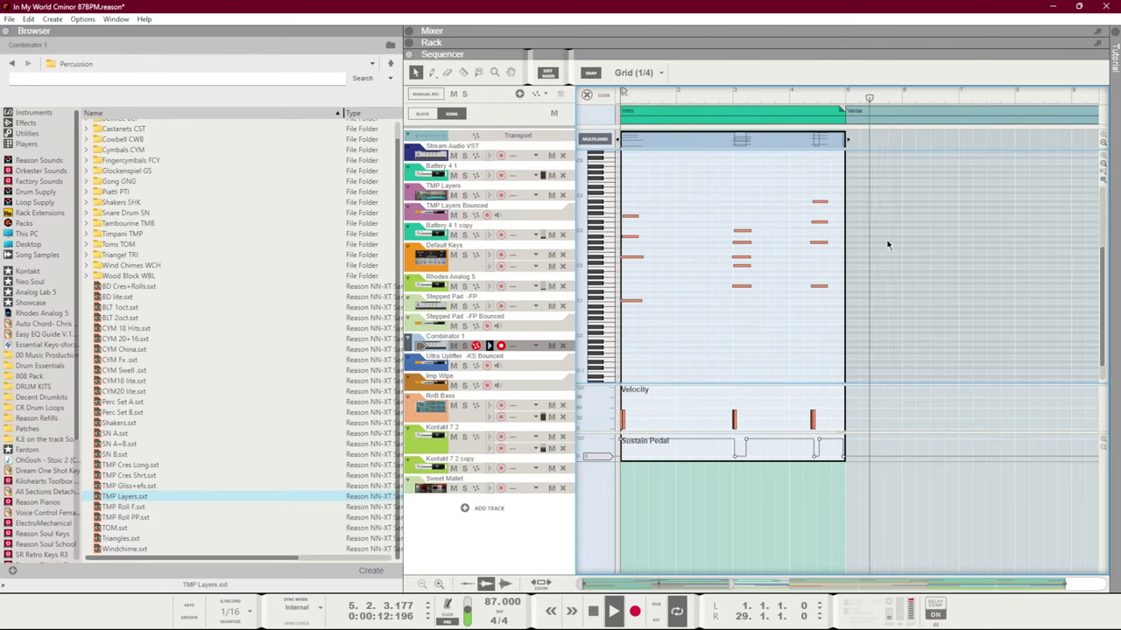
left_click_drag(796, 175, 845, 330)
left_click_drag(834, 206, 846, 204)
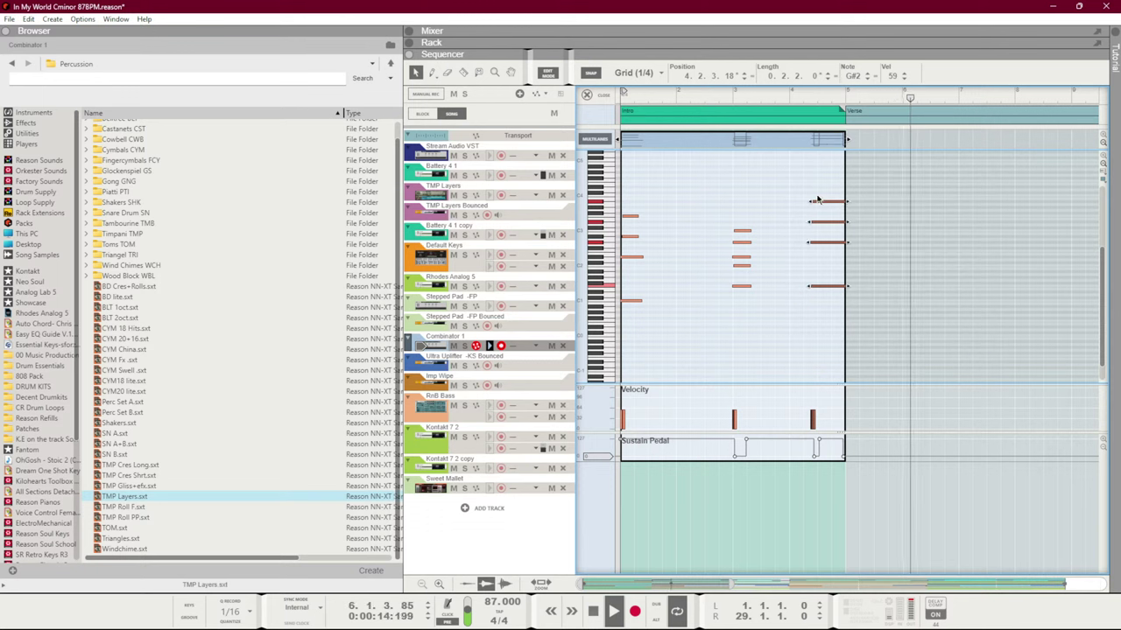
Try all notes of the Combinator 1 Intro clip one octave higher and transpose them back down
key("ctrl+a")
key("shift+Up")
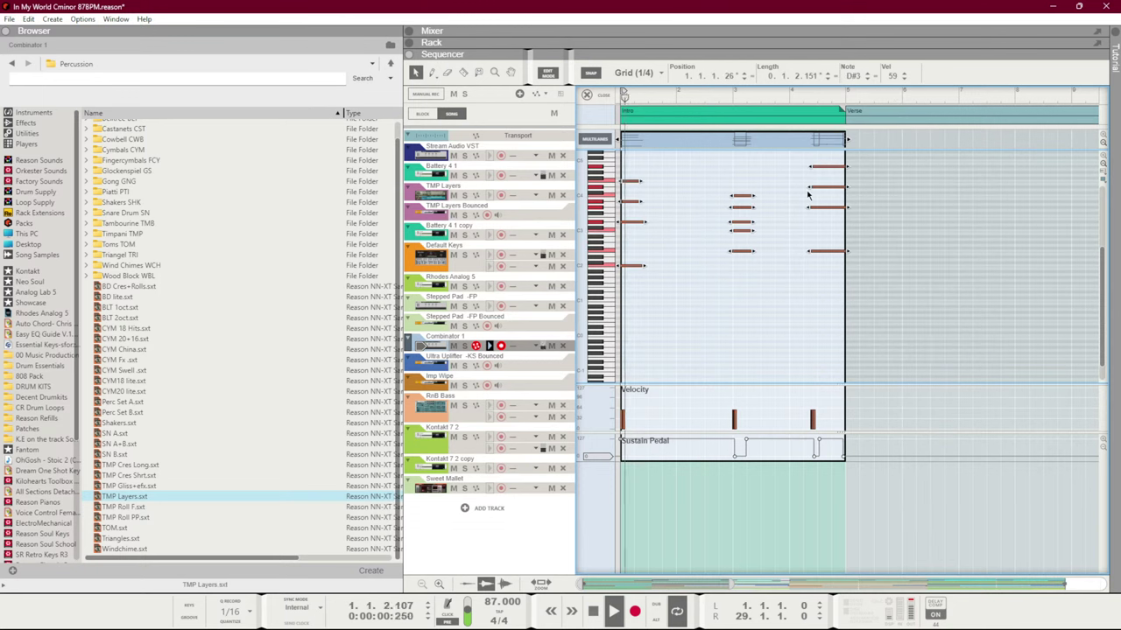
key("shift+Down")
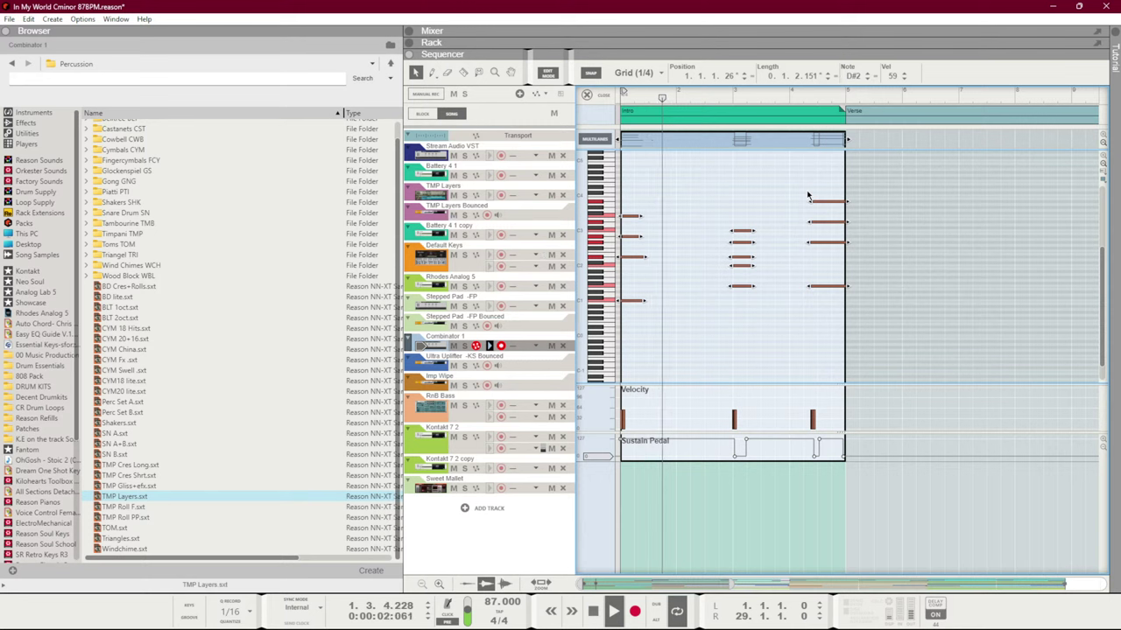
Duplicate the lowest note of each of the three chords in the Combinator 1 Intro clip one octave lower
scroll(796, 249, "down", 1)
left_click_drag(730, 307, 639, 273)
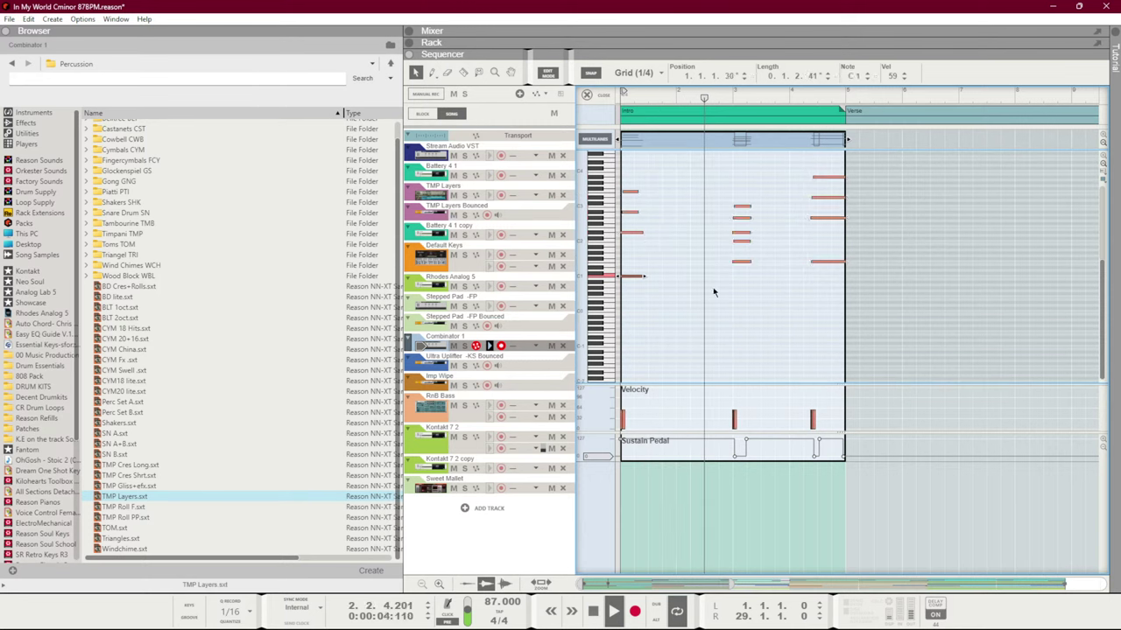
left_click_drag(775, 293, 732, 260)
left_click_drag(850, 291, 810, 252)
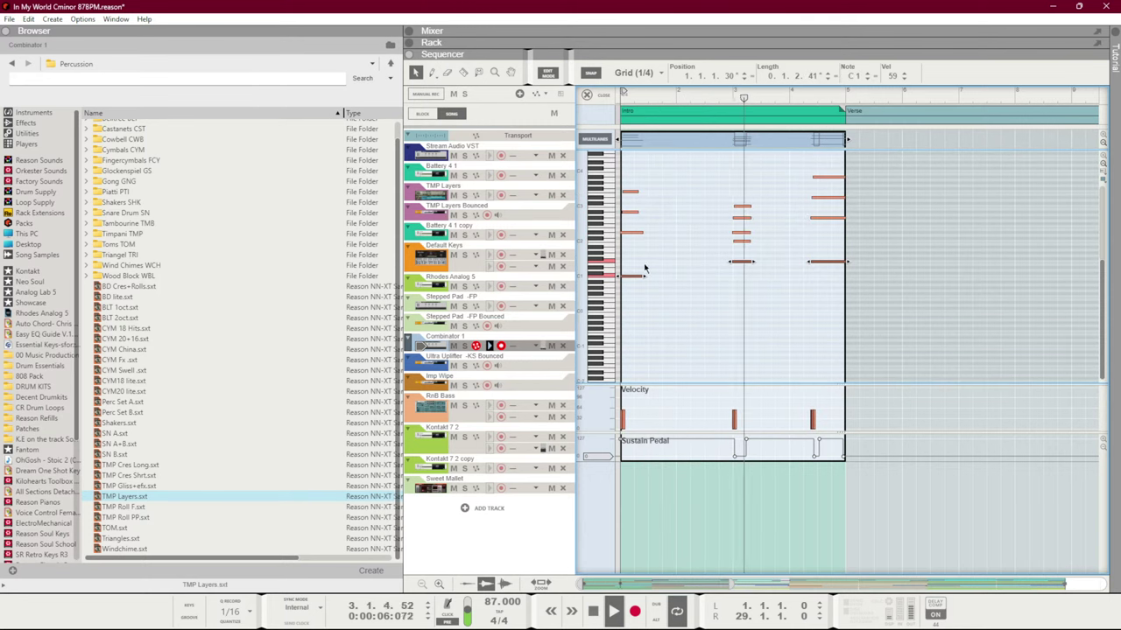
key("shift+Down")
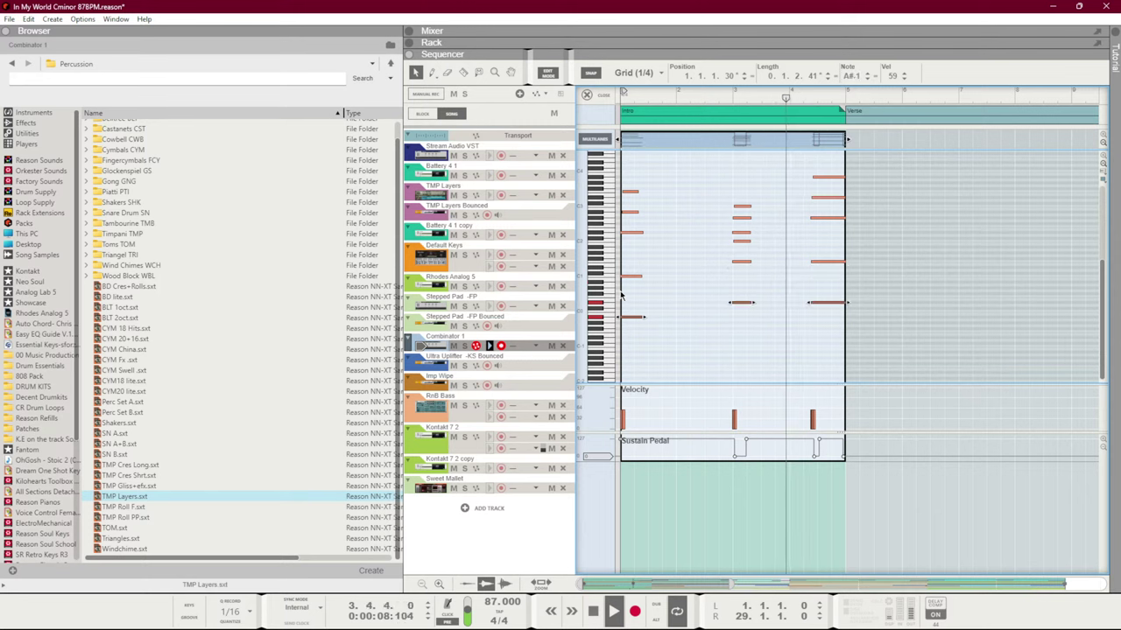
key("Up")
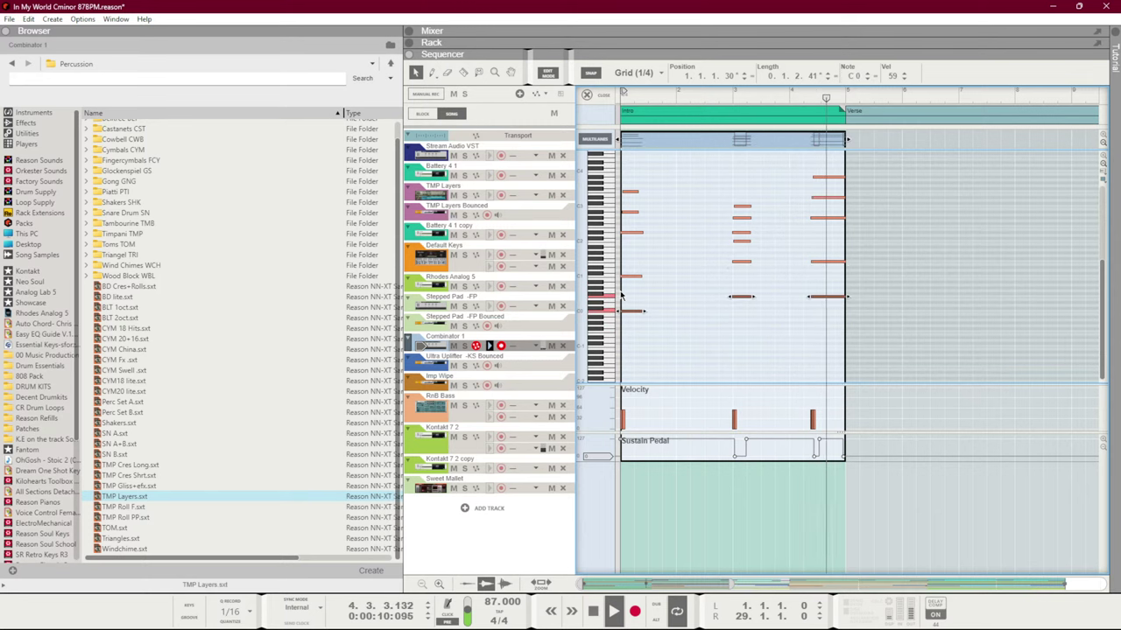
key("ctrl+e")
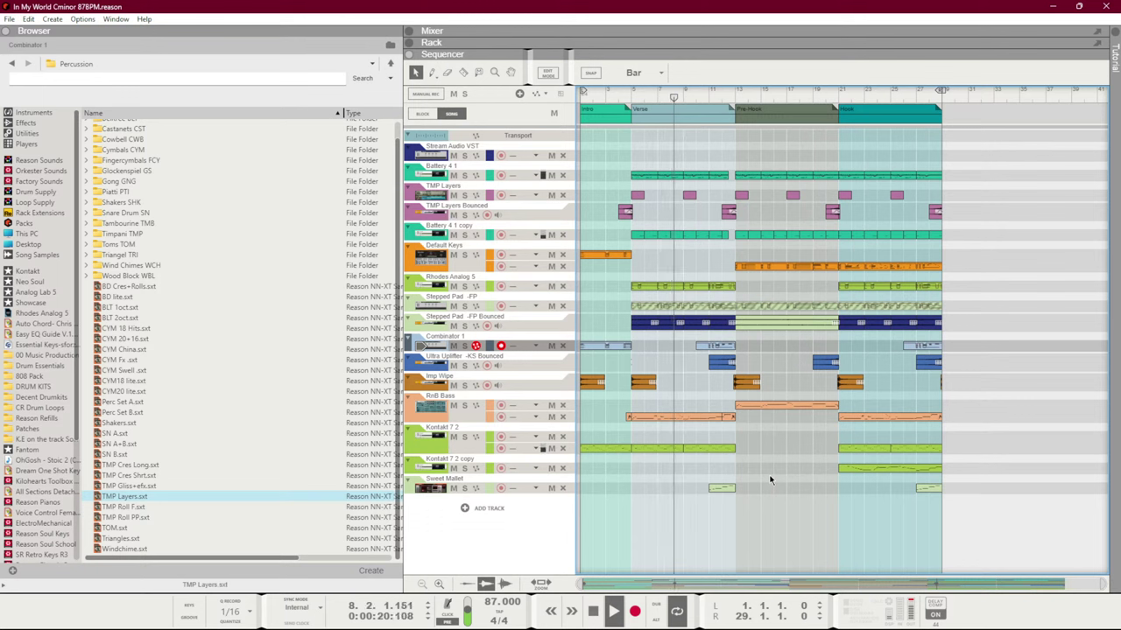
Delete the Kontakt 7 2 clip from the Intro and play the song from the beginning
left_click(606, 447)
key("space")
key("Return")
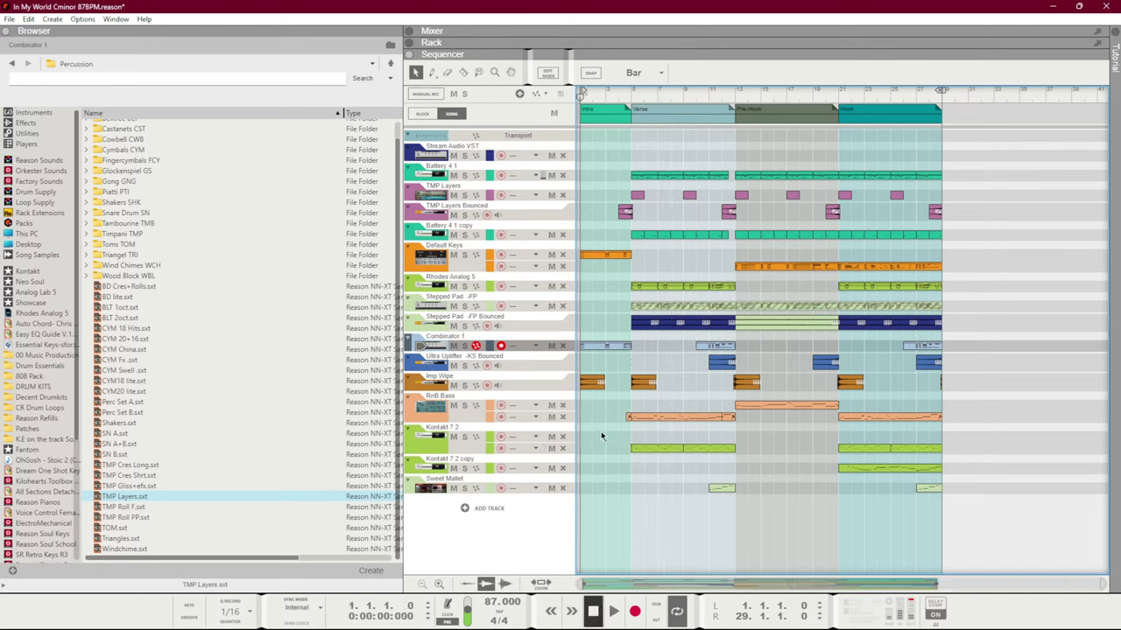
key("space")
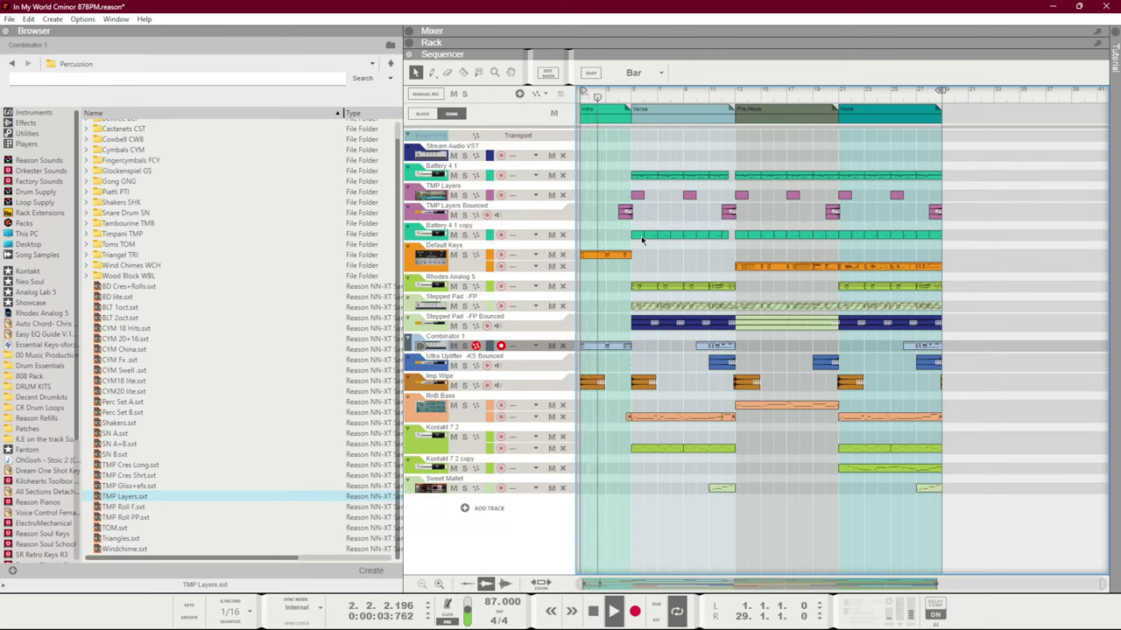
Fill the four Intro bars of the Battery 4 1 copy track with copies of its one-bar clip
key("ctrl+v")
key("Return")
key("ctrl+v")
key("ctrl+v")
key("ctrl+v")
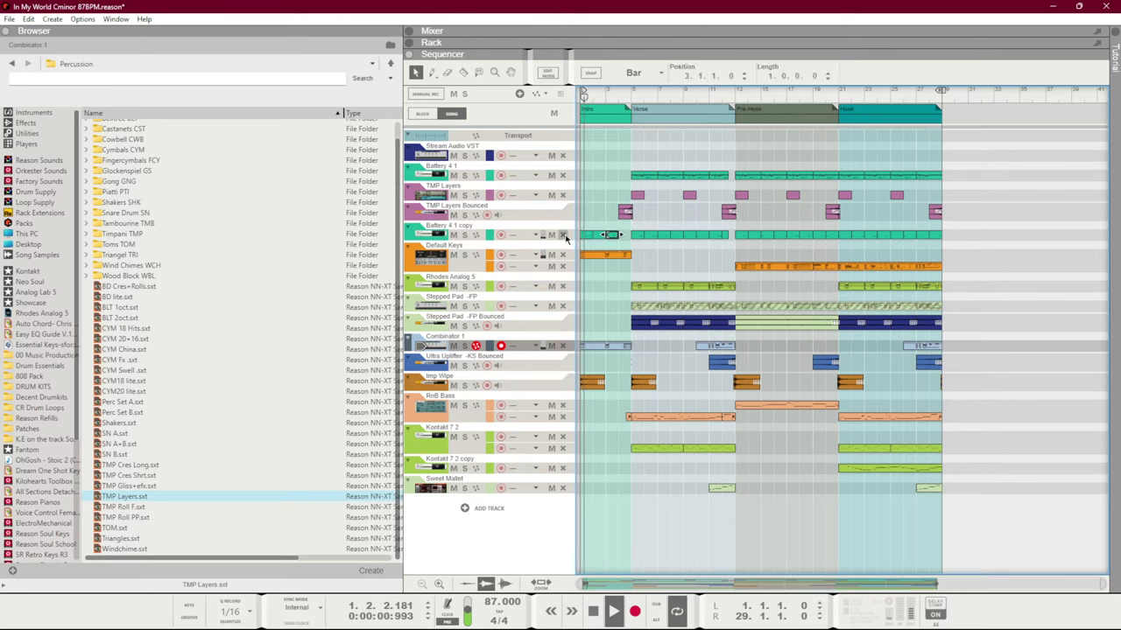
left_click(601, 208)
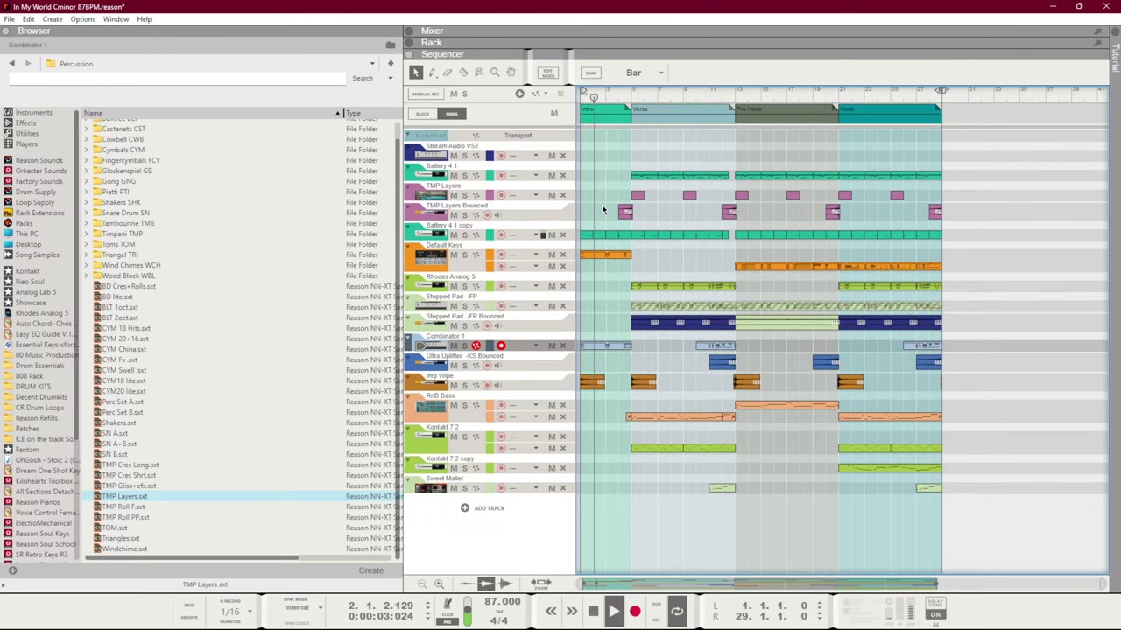
Check the notes of the Combinator 1 Intro clip, delete the clip from the arrangement and restart playback
double_click(599, 347)
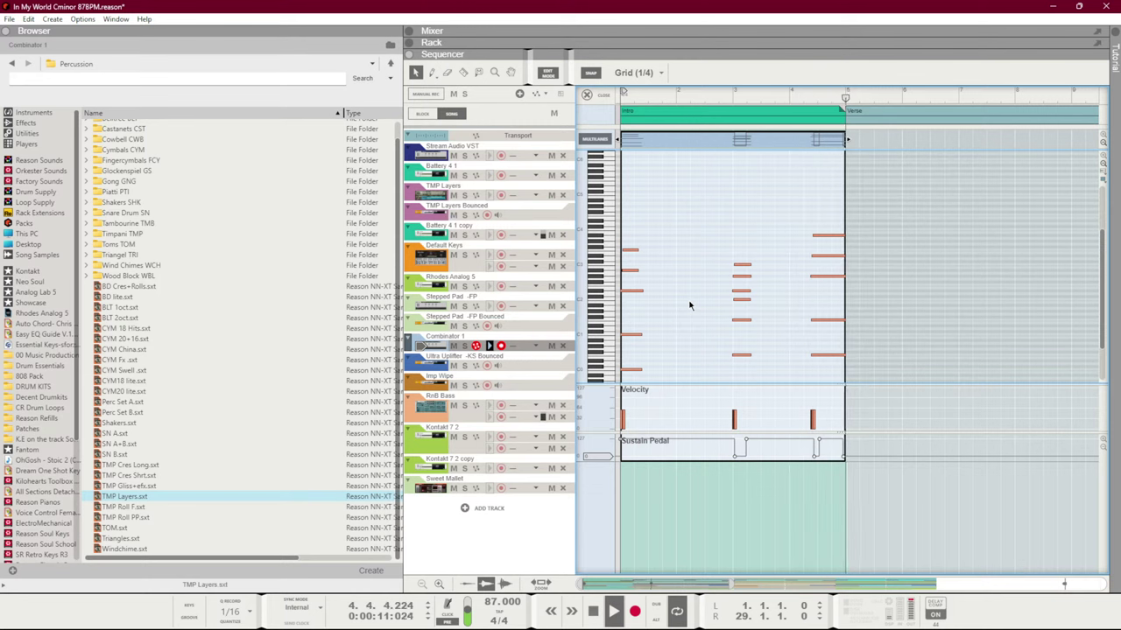
key("ctrl+e")
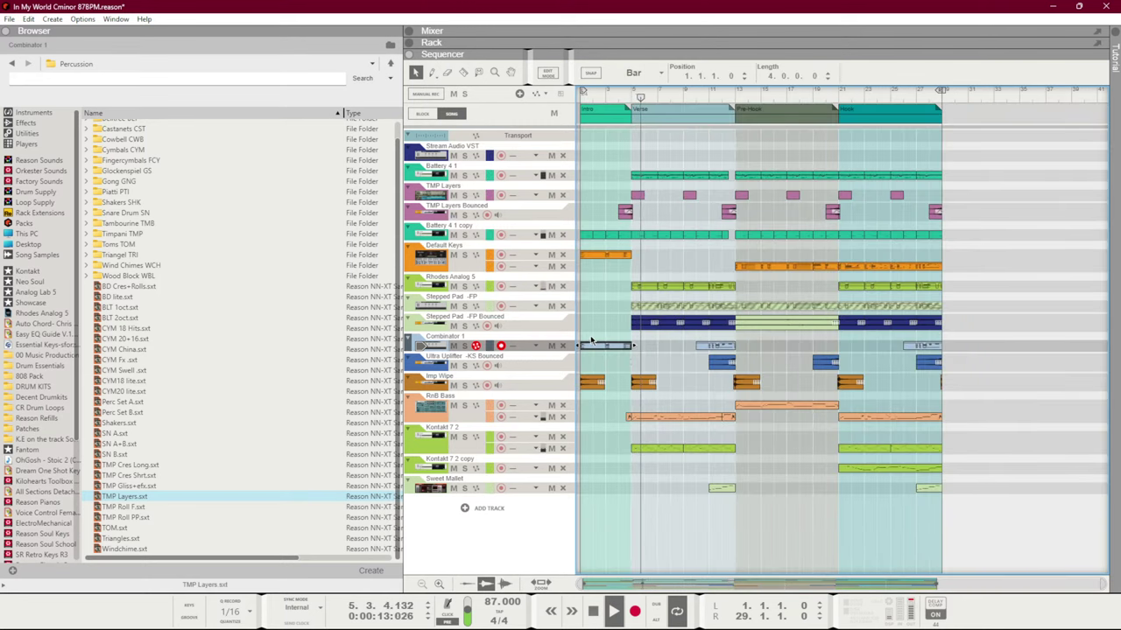
key("Delete")
key("space")
key("space")
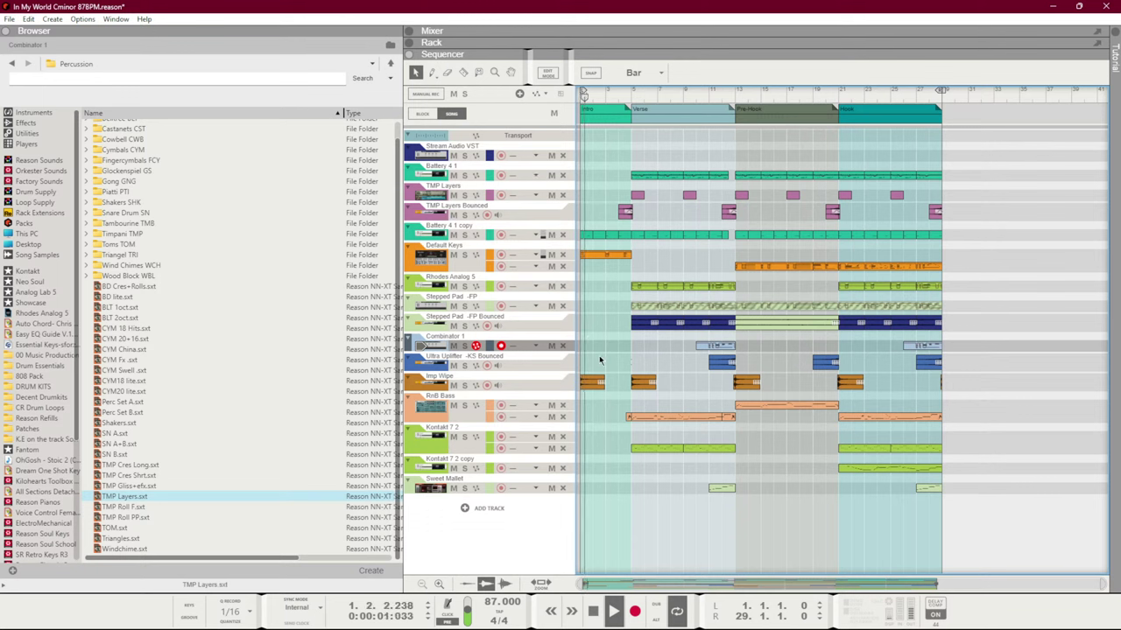
Remove the Imp Wipe clip from the start of the Intro
left_click_drag(592, 382, 684, 387)
left_click(737, 387)
key("ctrl+z")
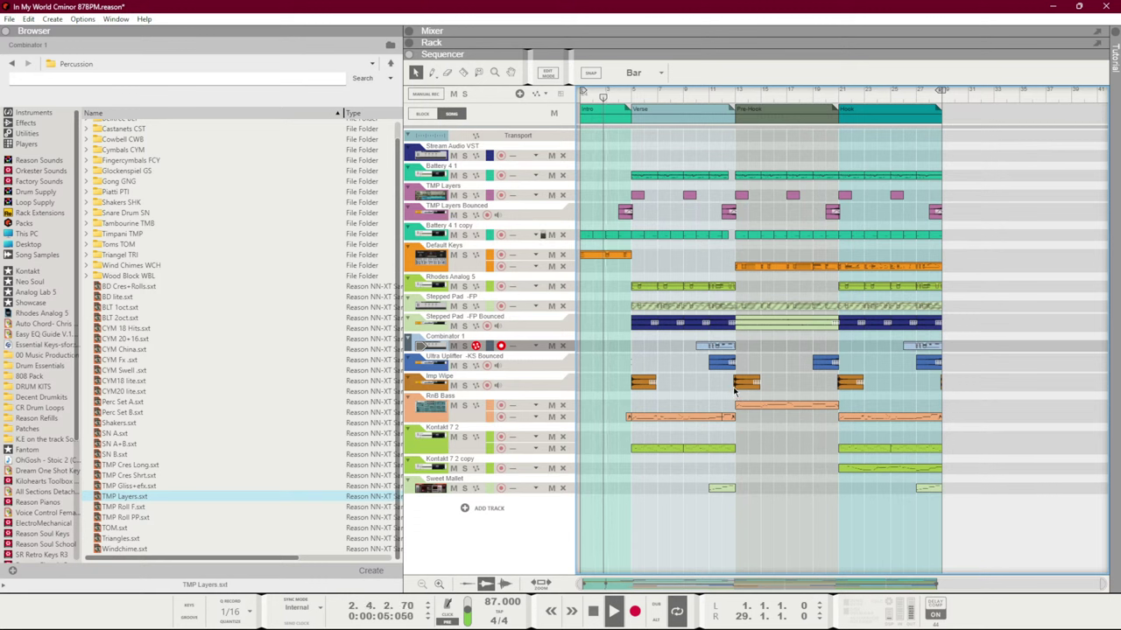
Copy the short Imp Wipe lead-in clip from before the Pre-Hook to position 4.4.3.128, just before the Verse
left_click(736, 387)
left_click_drag(632, 386, 629, 394)
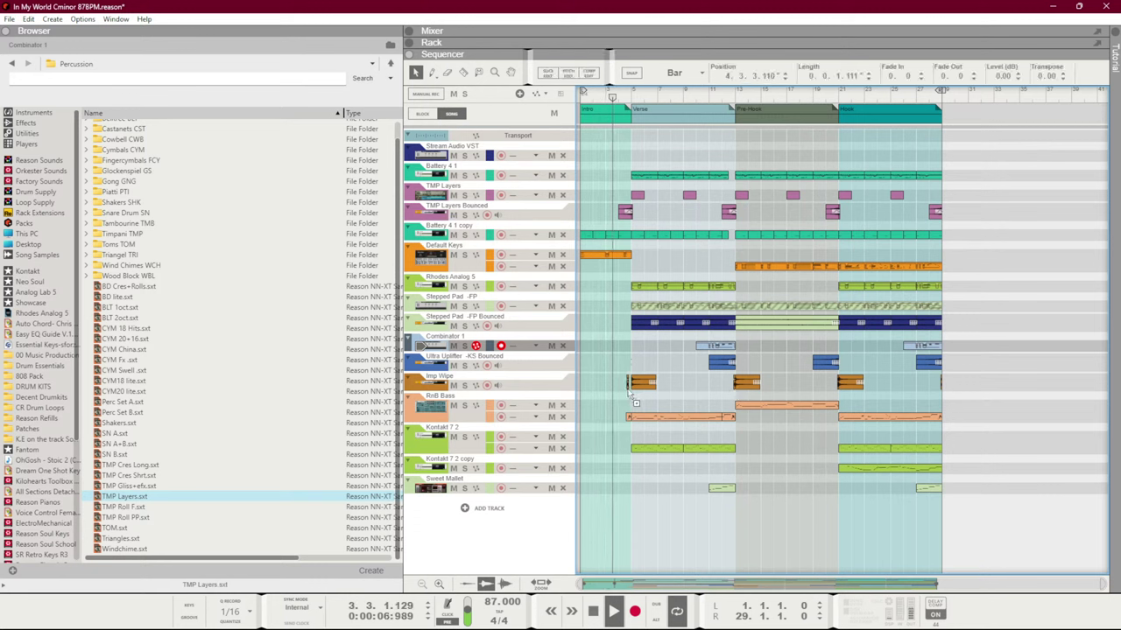
key("ctrl+z")
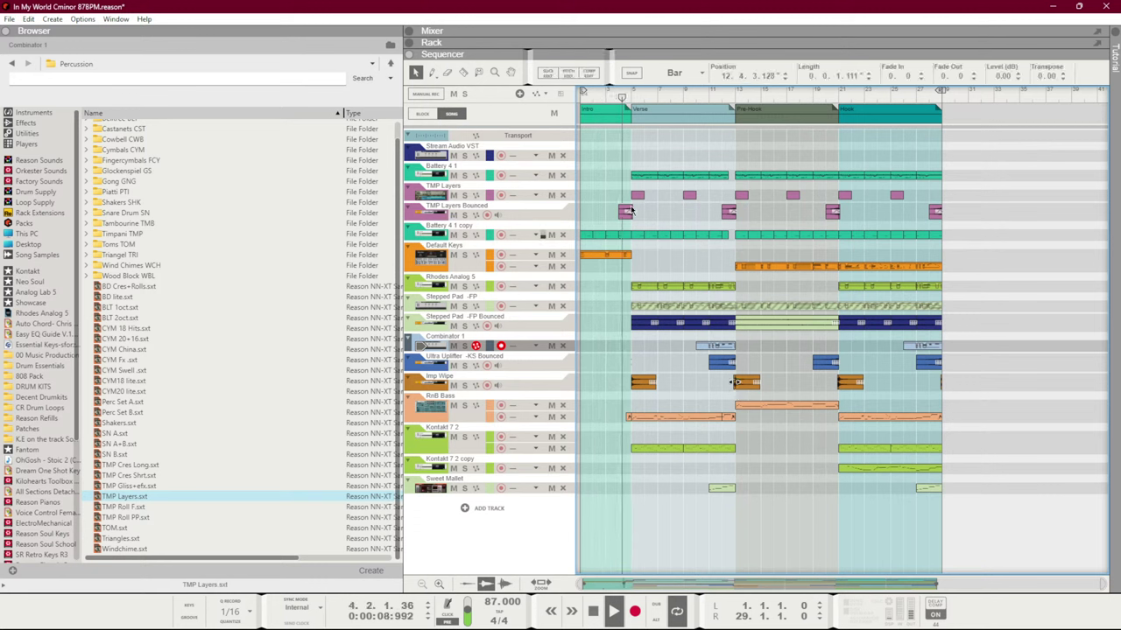
left_click(630, 382)
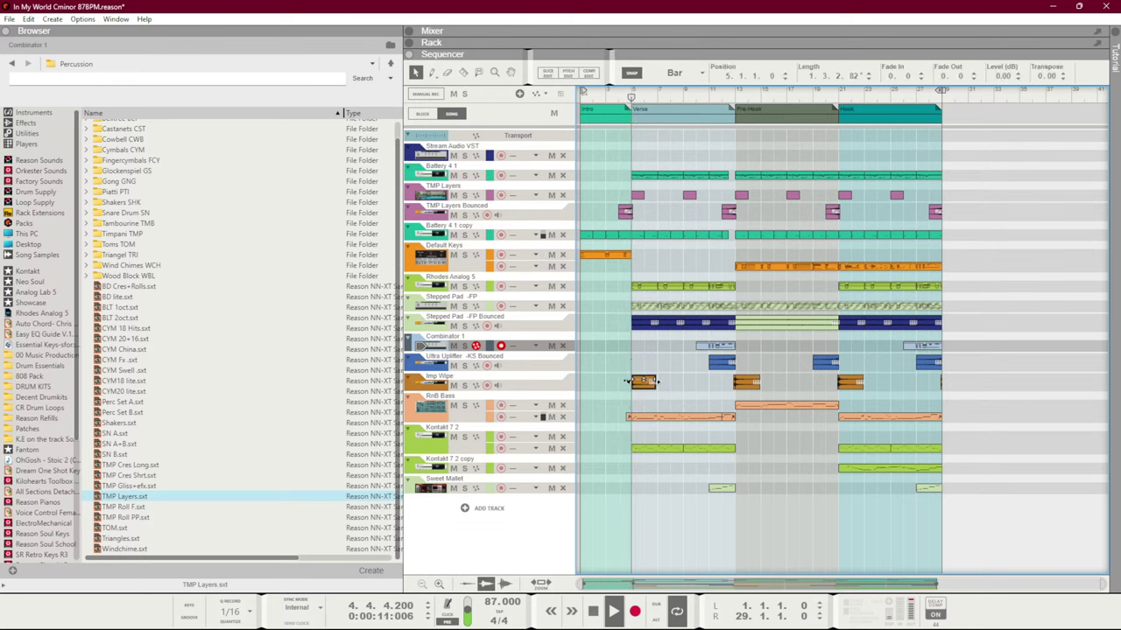
mouse_move(627, 381)
left_mouse_down()
mouse_move(753, 385)
mouse_move(644, 393)
left_mouse_up()
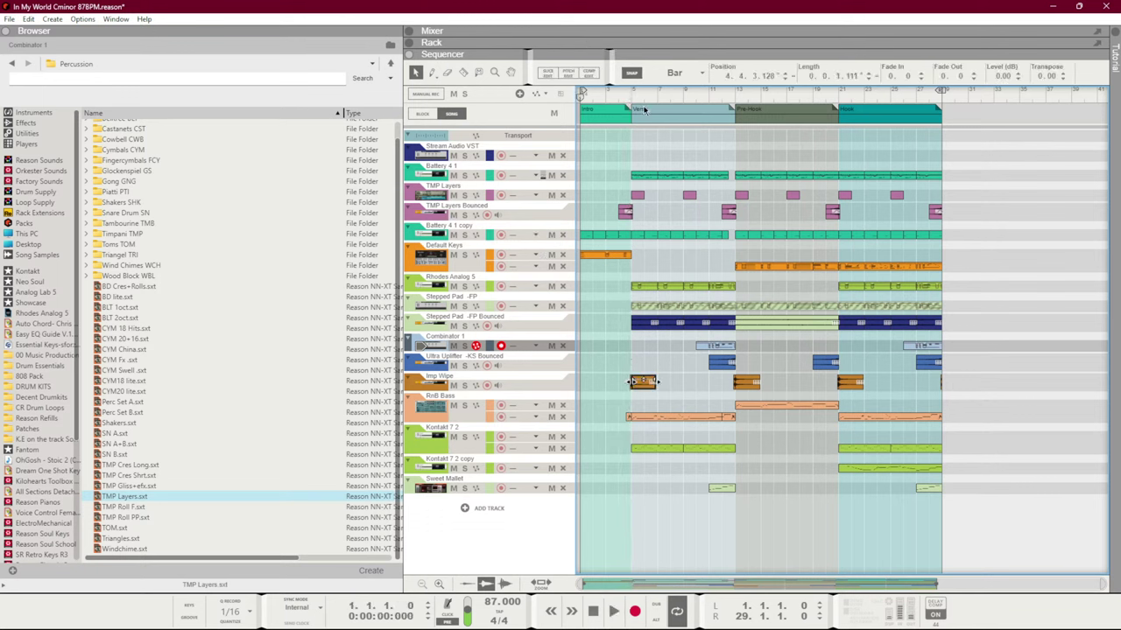
Delete the two short notes just above the lowest note row in the first Battery 4 1 Verse clip and copy the clip to bar 9
double_click(650, 177)
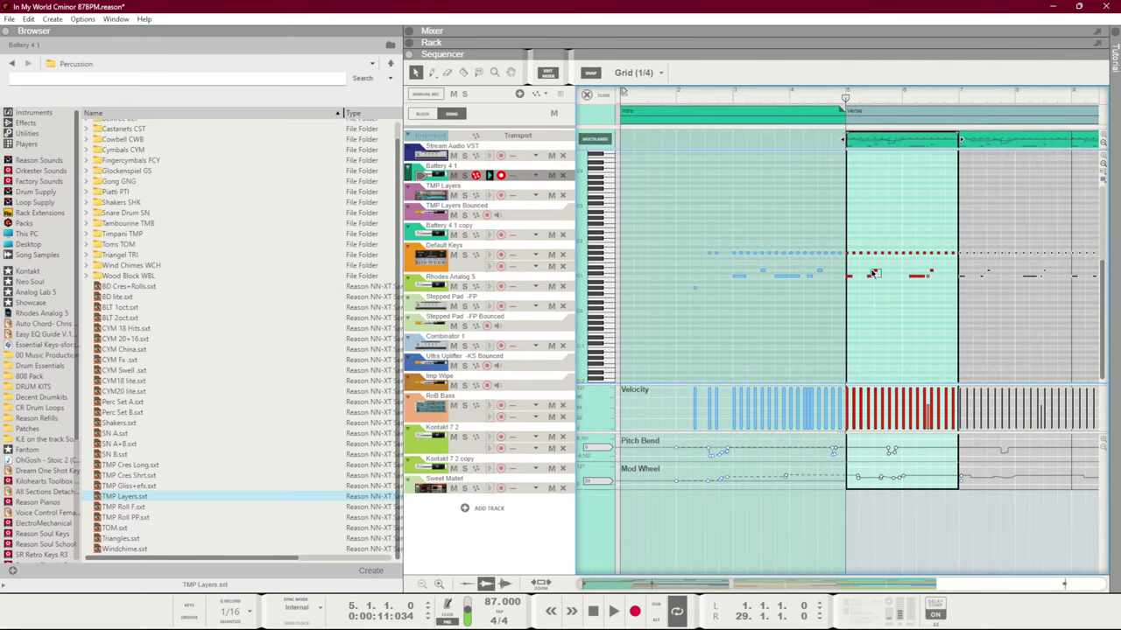
left_click_drag(873, 274, 940, 280)
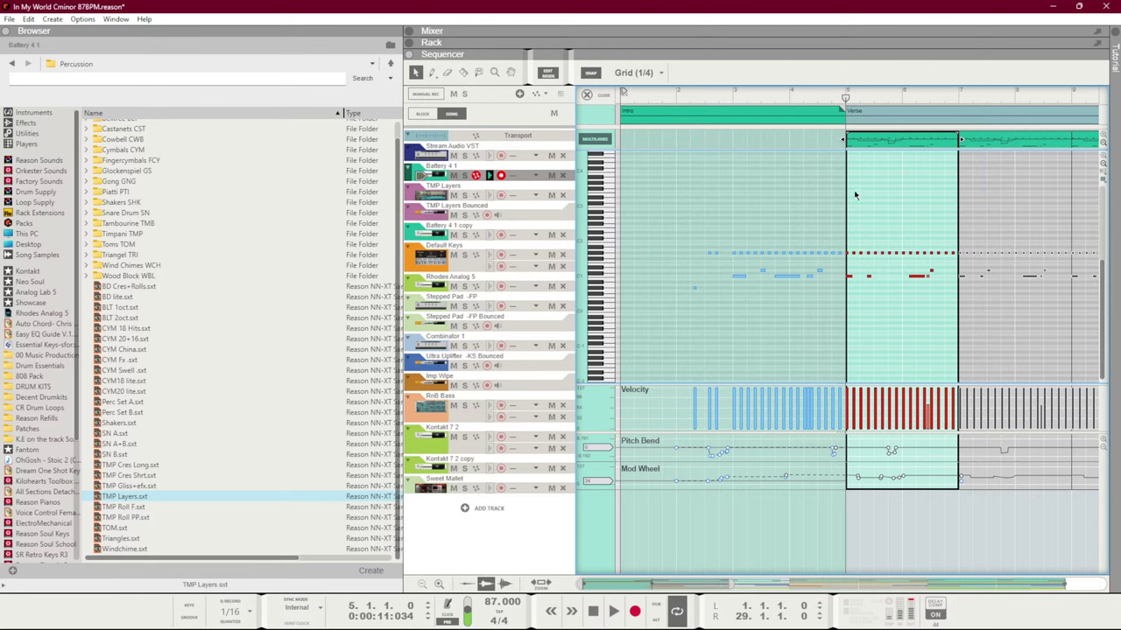
key("space")
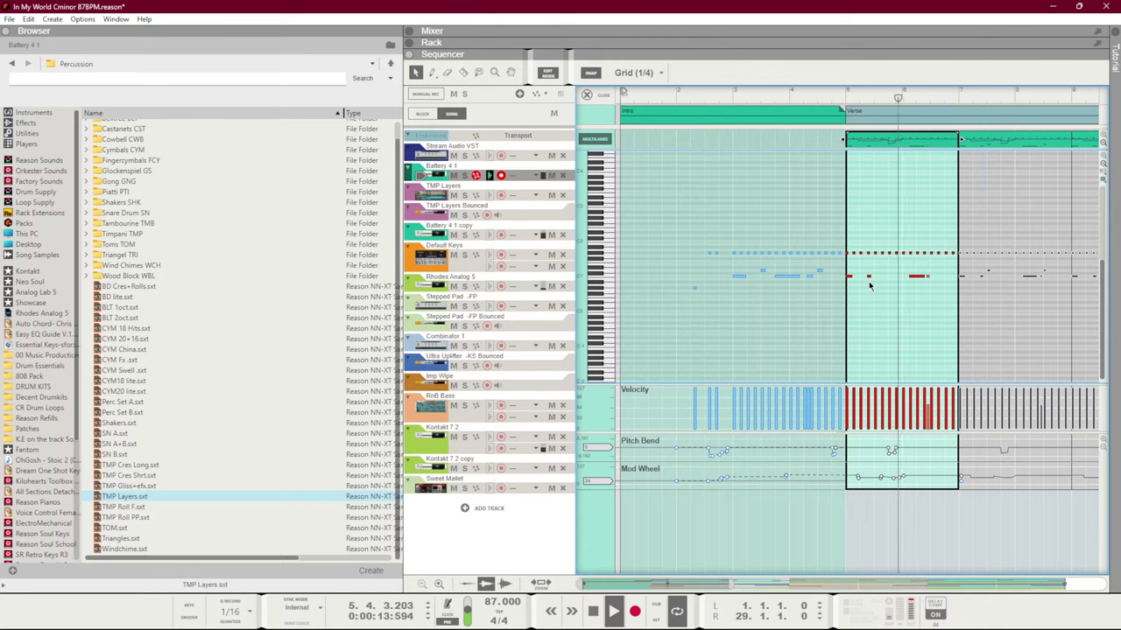
key("ctrl+e")
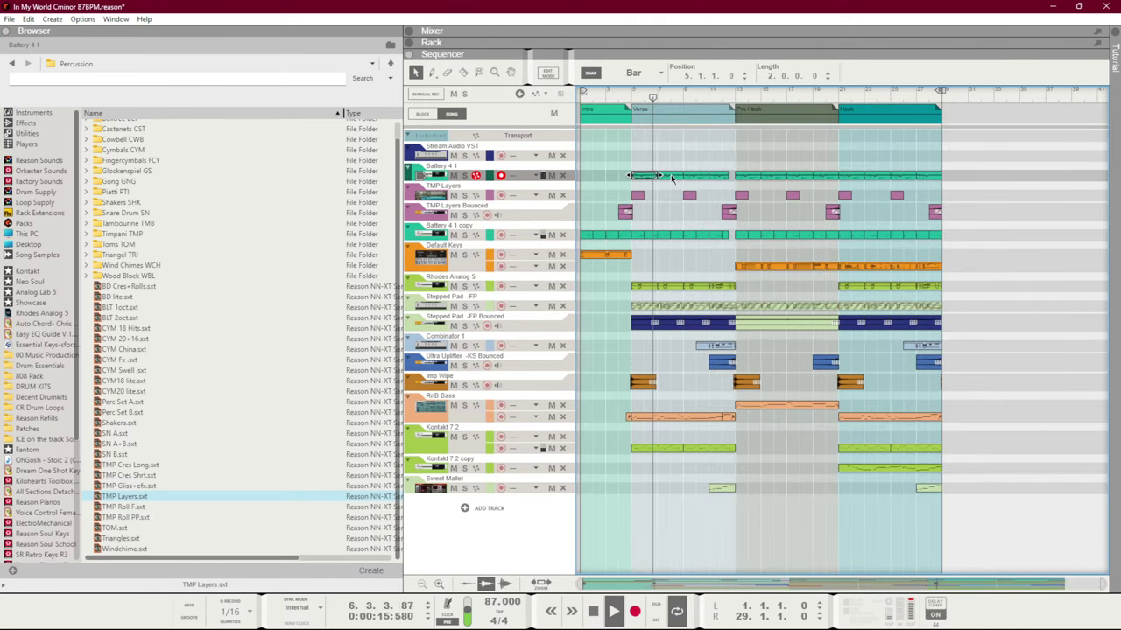
mouse_move(672, 177)
left_mouse_down()
mouse_move(635, 175)
mouse_move(693, 175)
left_mouse_up()
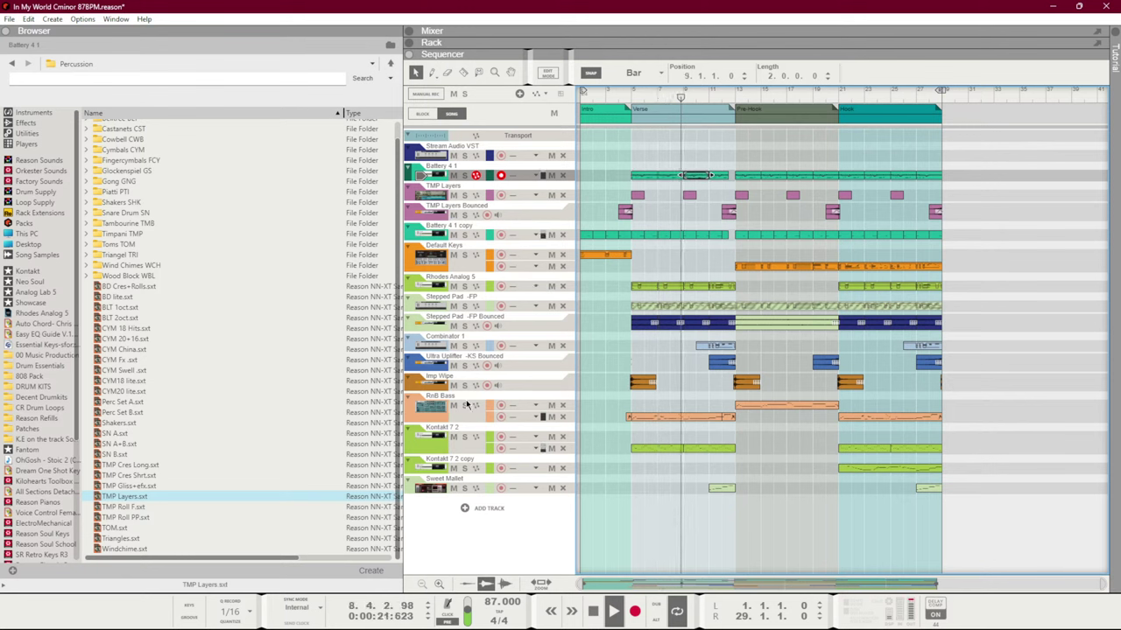
left_click(686, 214)
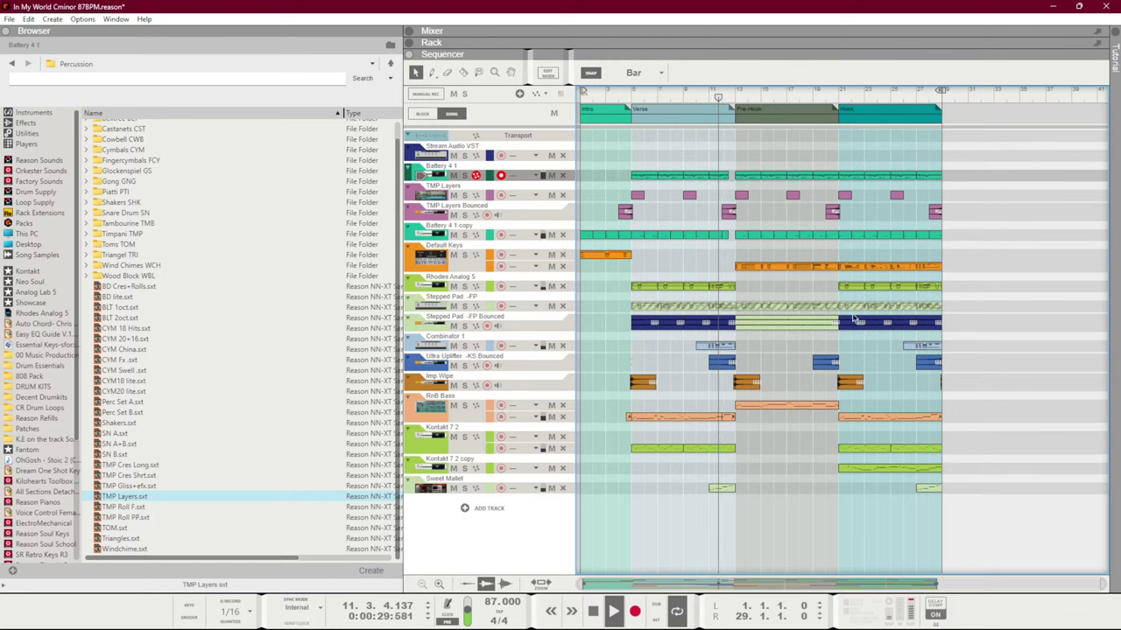
Delete the empty note lane of the Kontakt 7 2 track and check the channel levels in the mixer
left_click(563, 438)
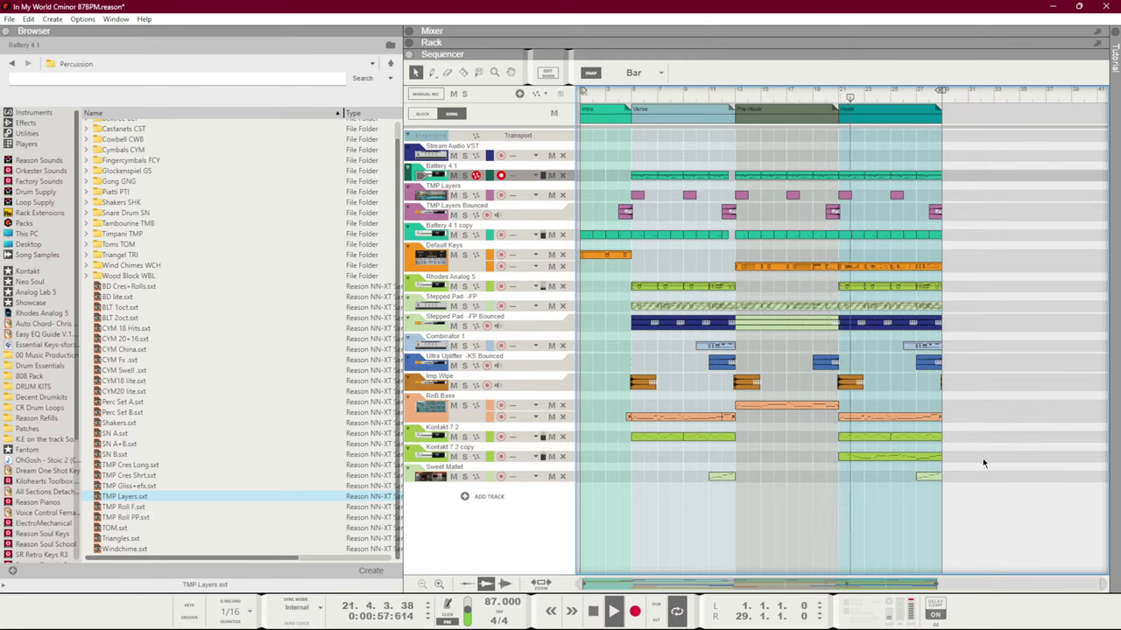
key("F5")
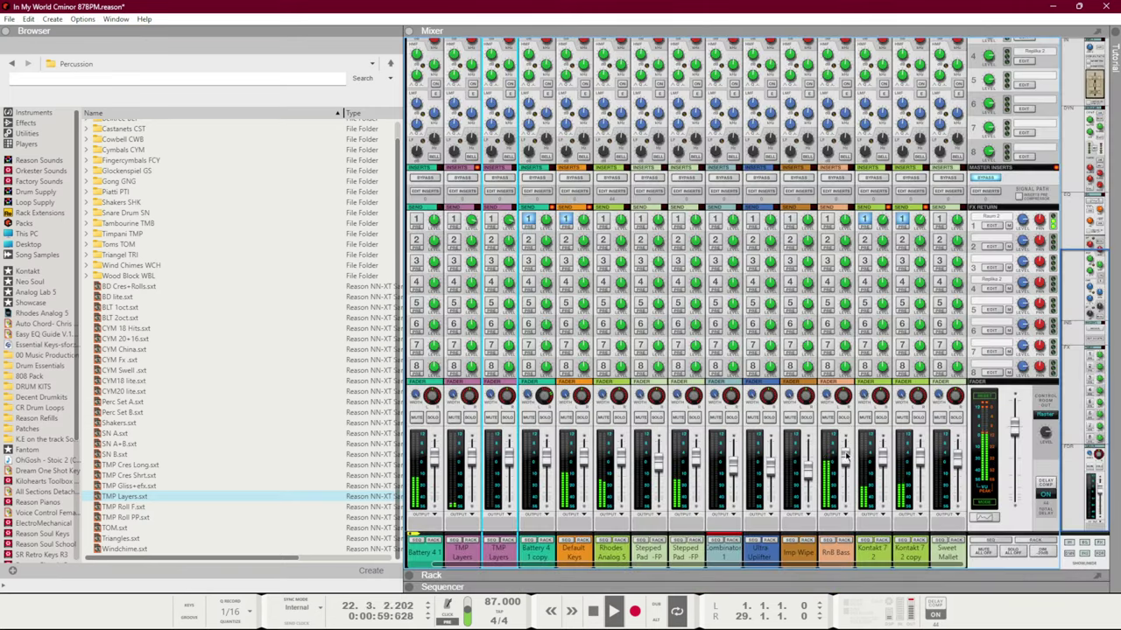
key("F7")
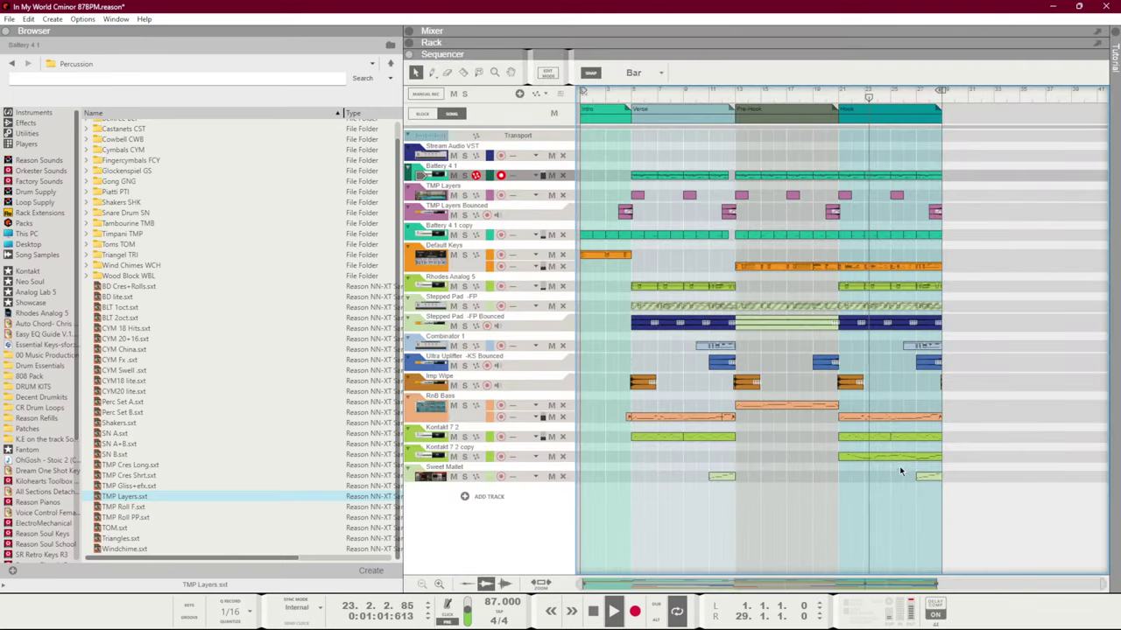
Set the velocity of all notes in the Kontakt 7 2 copy Hook clip to 96 and play the Hook
double_click(900, 455)
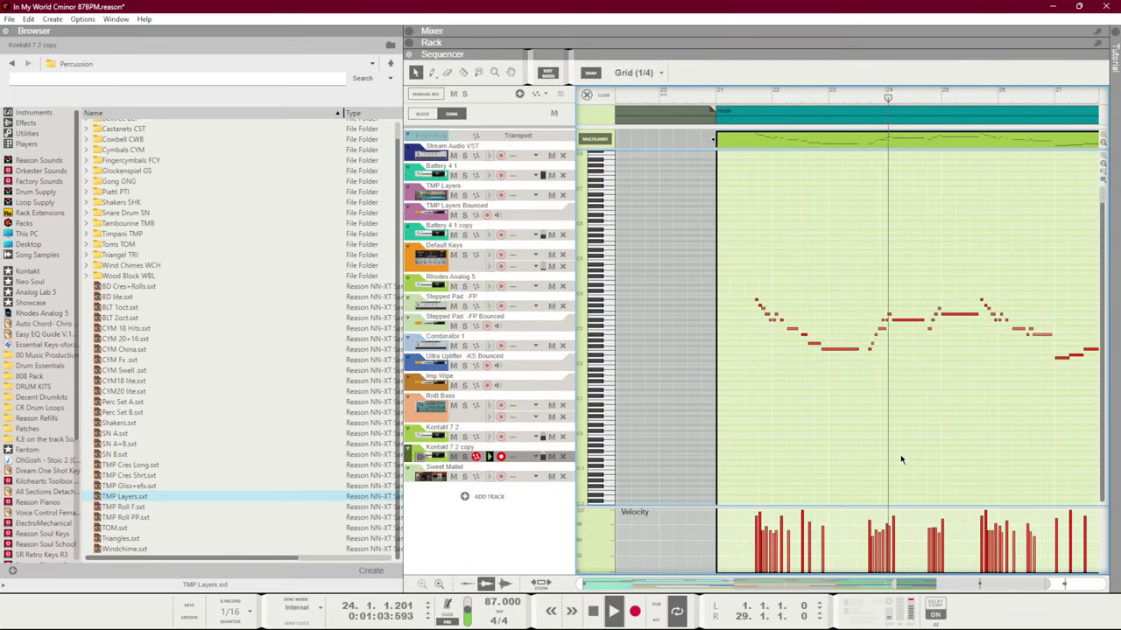
key("ctrl+a")
left_click_drag(930, 205, 1094, 238)
left_click_drag(1014, 268, 618, 247)
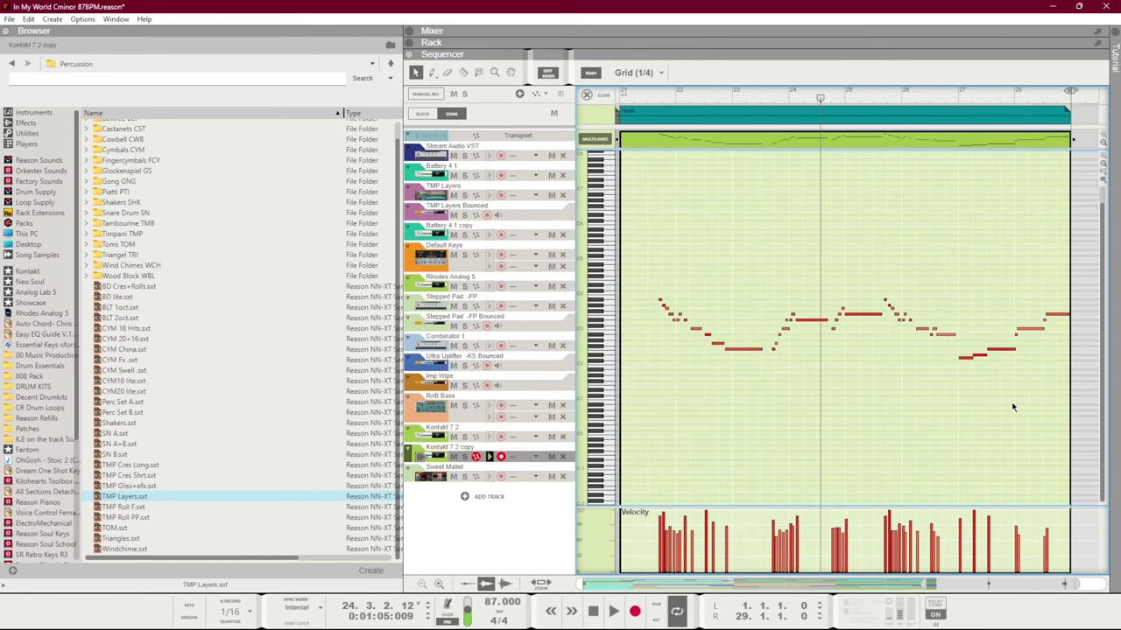
key("ctrl+a")
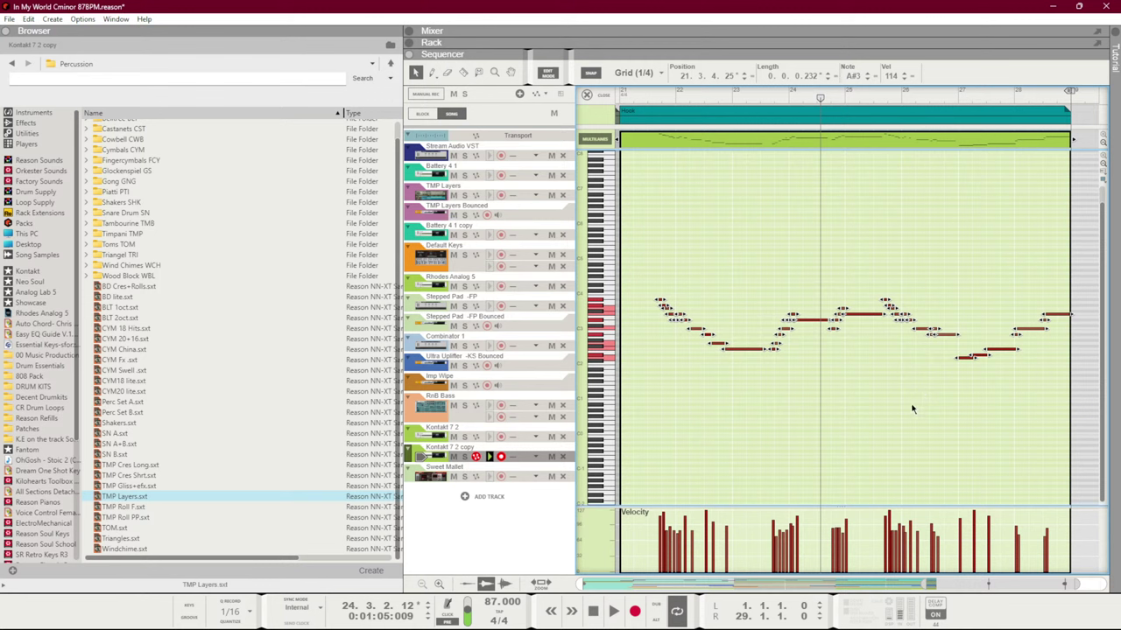
left_click(912, 77)
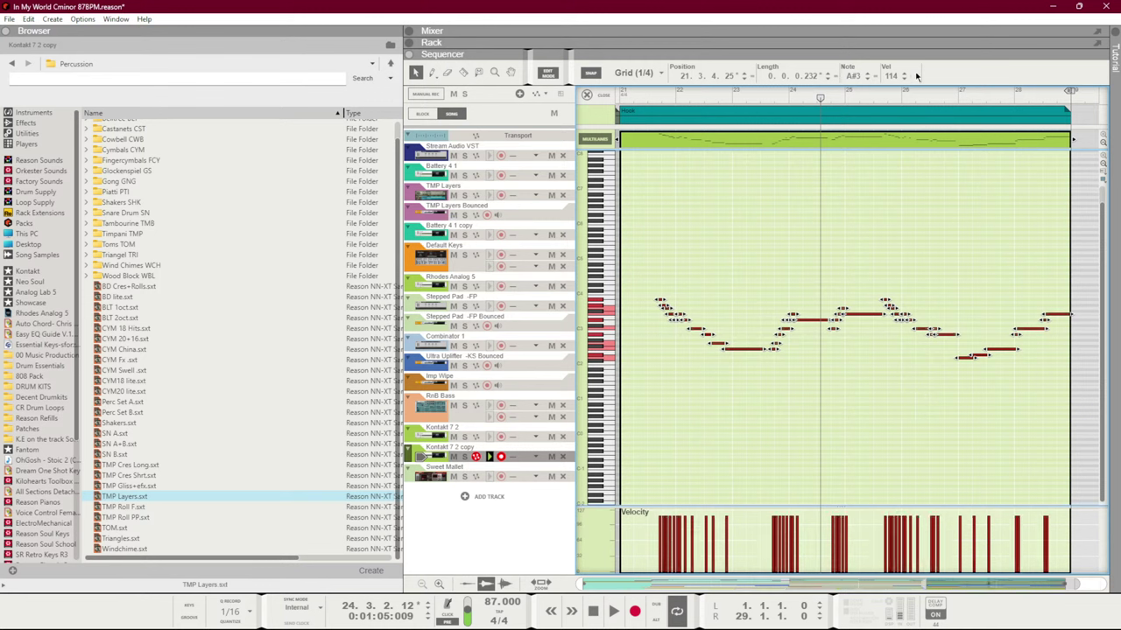
left_click_drag(893, 77, 829, 125)
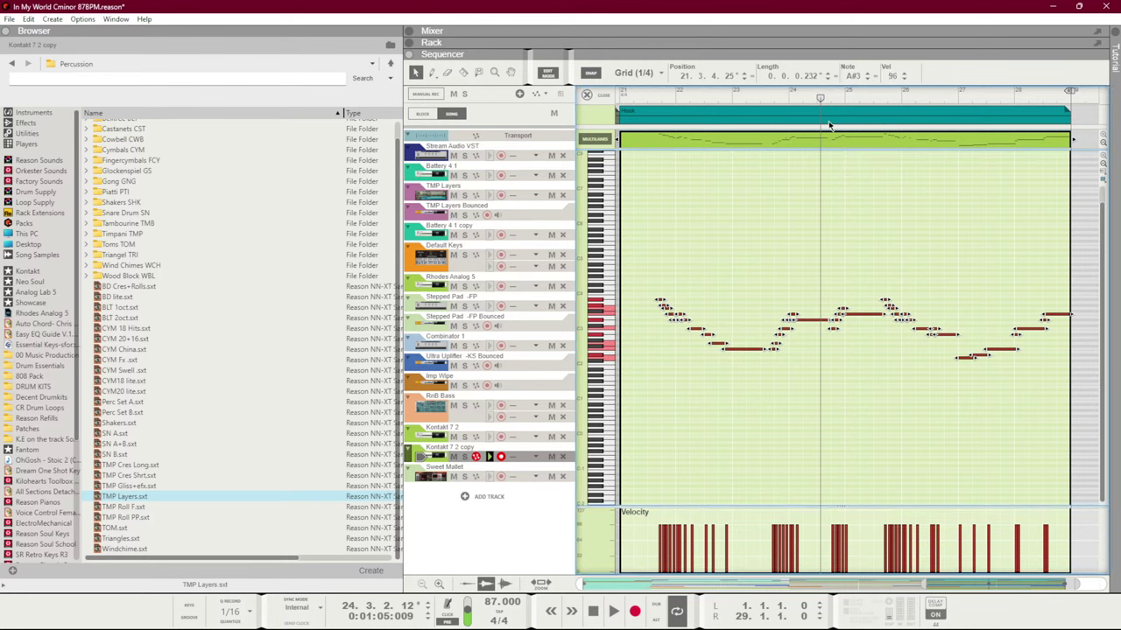
left_click(636, 106)
key("space")
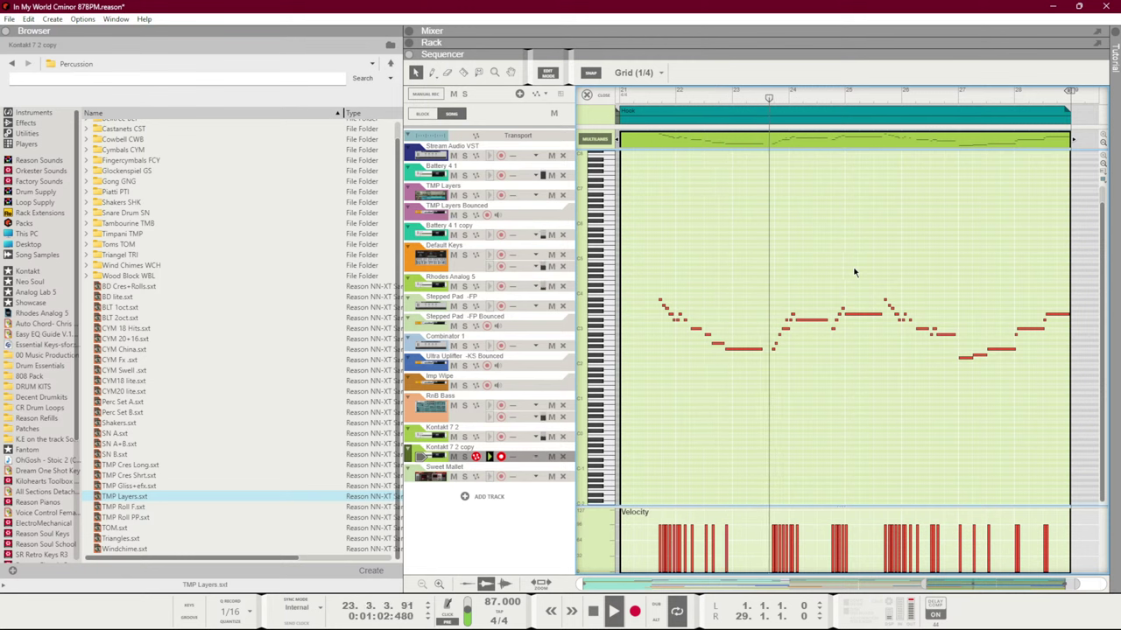
Apply side-by-side (abut) legato to all notes in the Kontakt 7 2 copy Hook clip, and play the Hook from bar 21
key("ctrl+a")
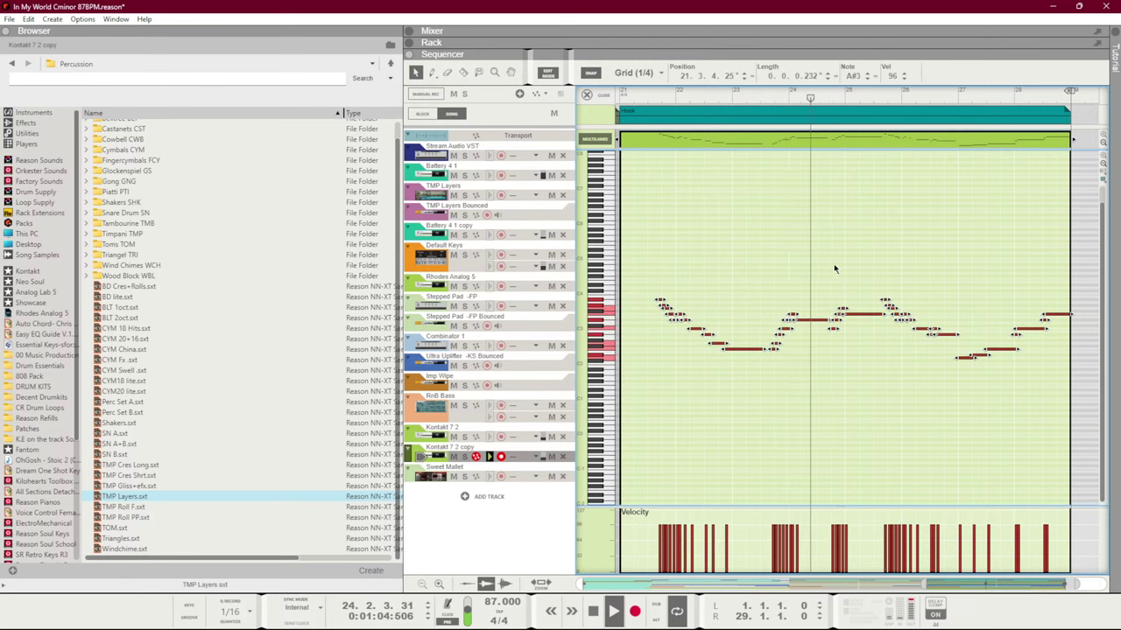
key("F8")
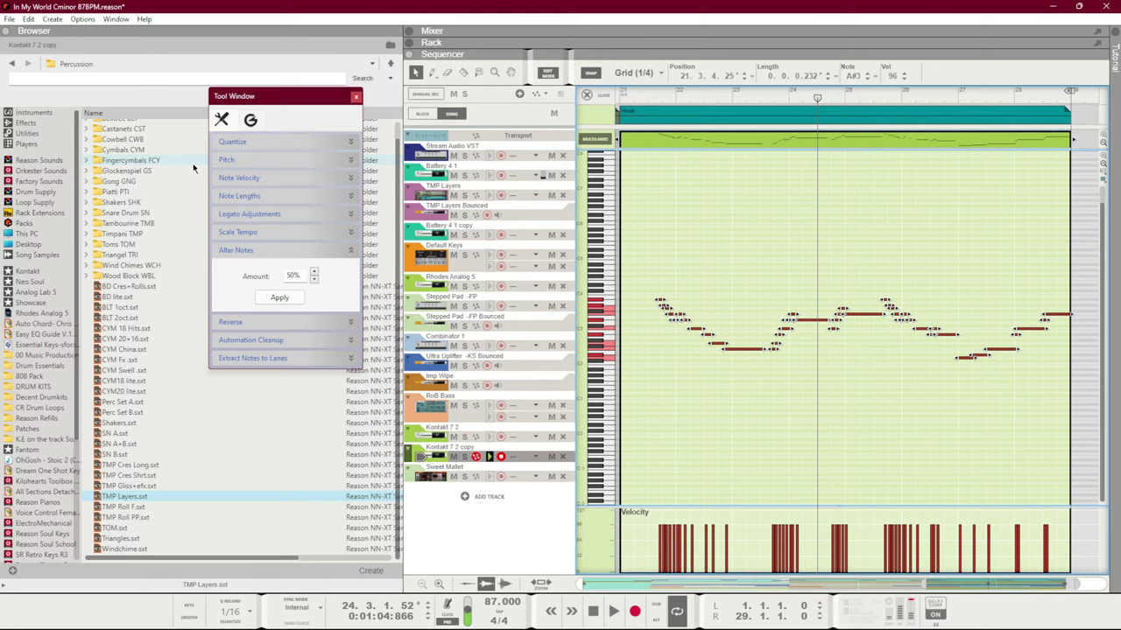
left_click(261, 249)
left_click(254, 214)
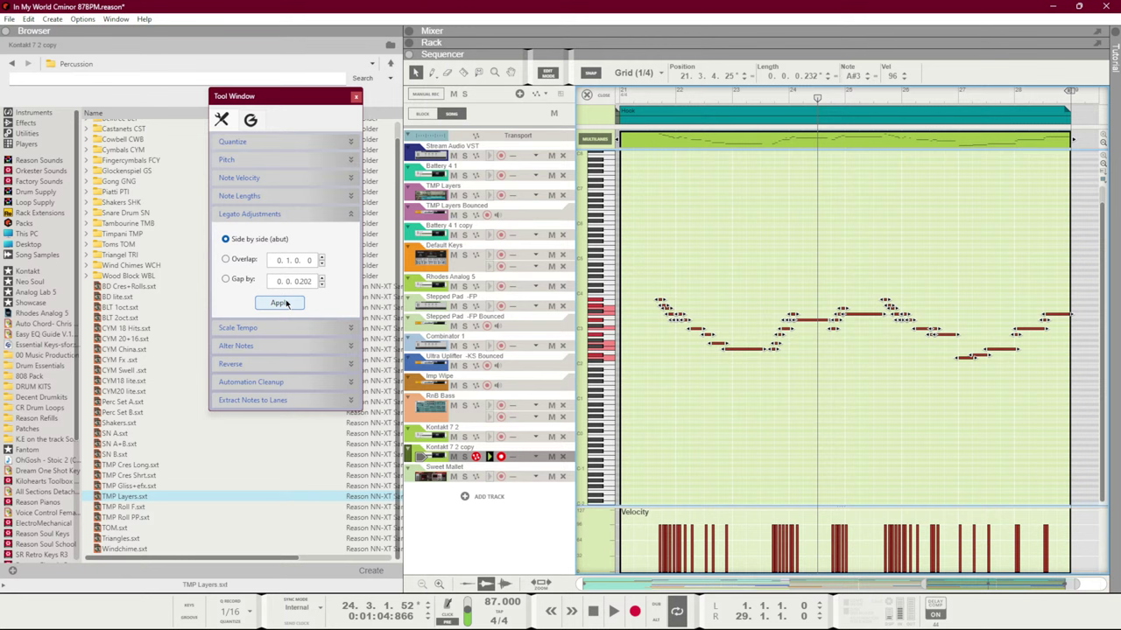
left_click(355, 99)
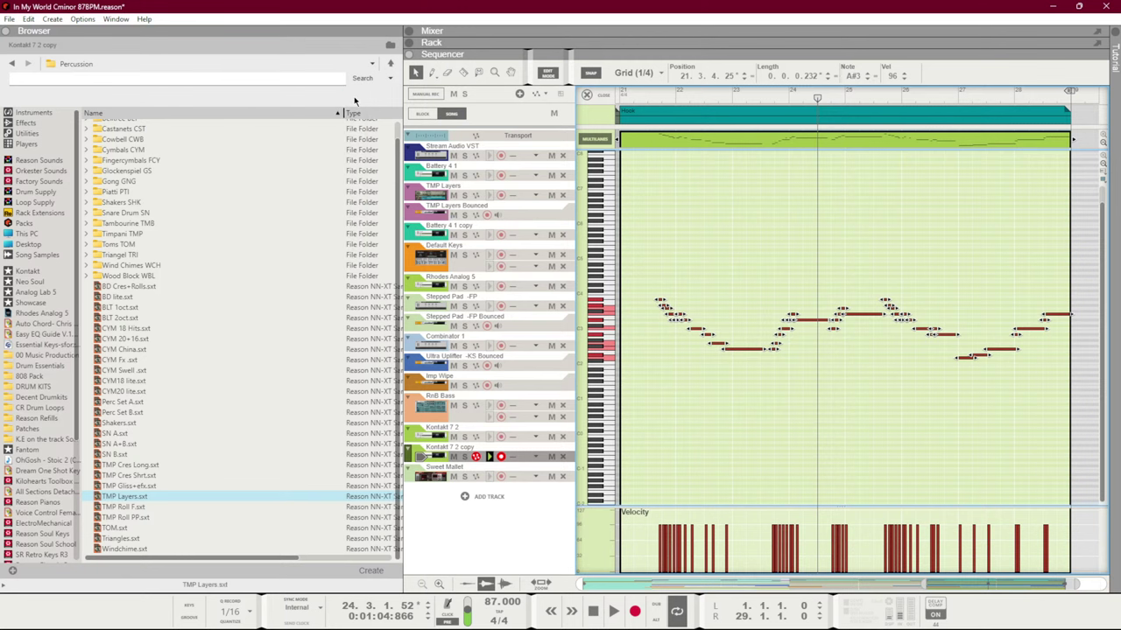
key("F8")
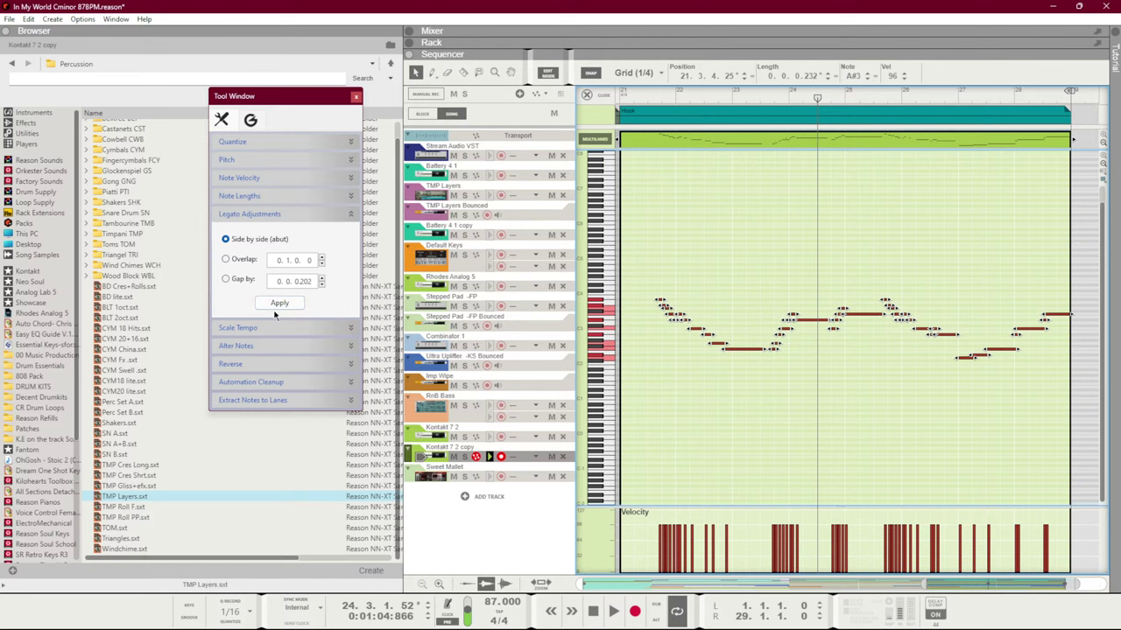
left_click(299, 302)
left_click(656, 98)
left_click(681, 185)
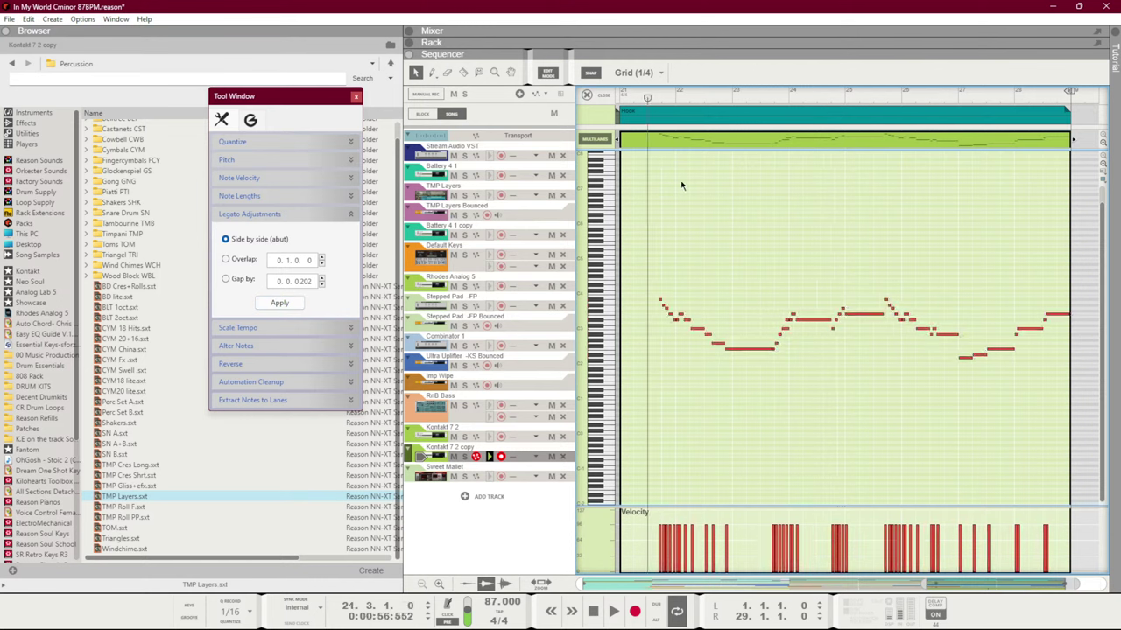
key("space")
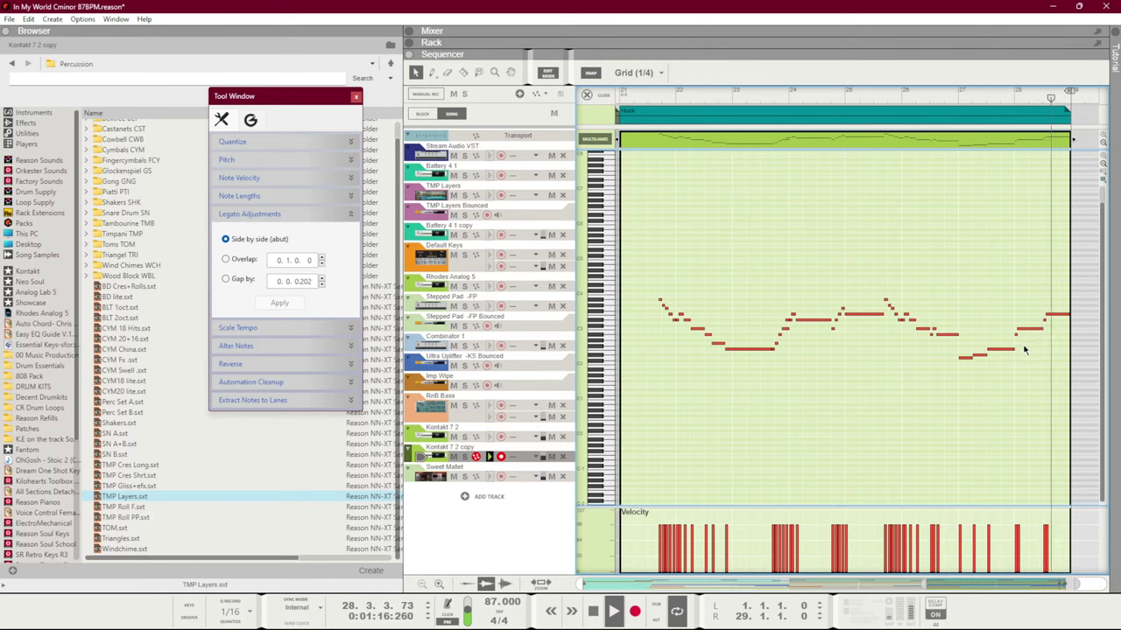
key("ctrl+e")
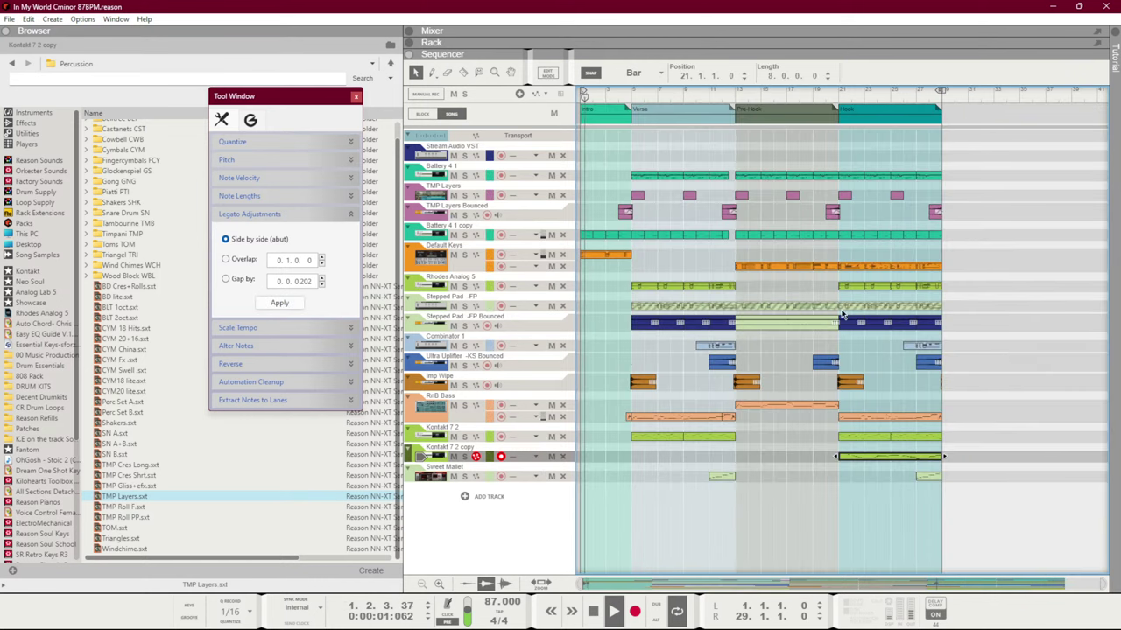
Select the Intro keys clip and record-enable the lower lane of the Default Keys track
left_click_drag(628, 274, 568, 252)
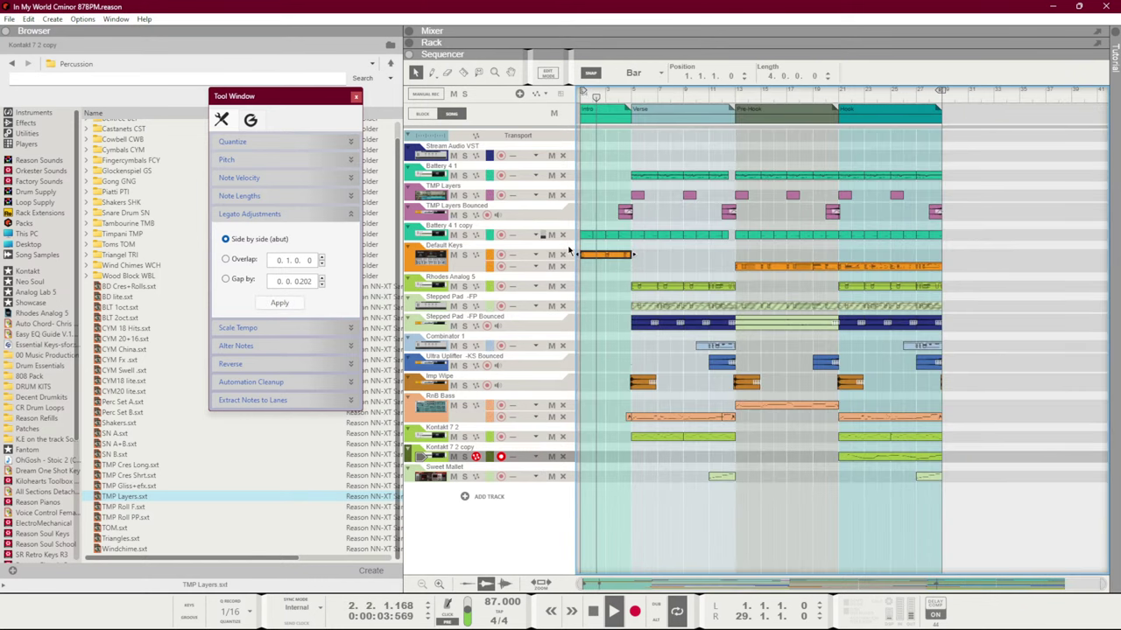
left_click(501, 266)
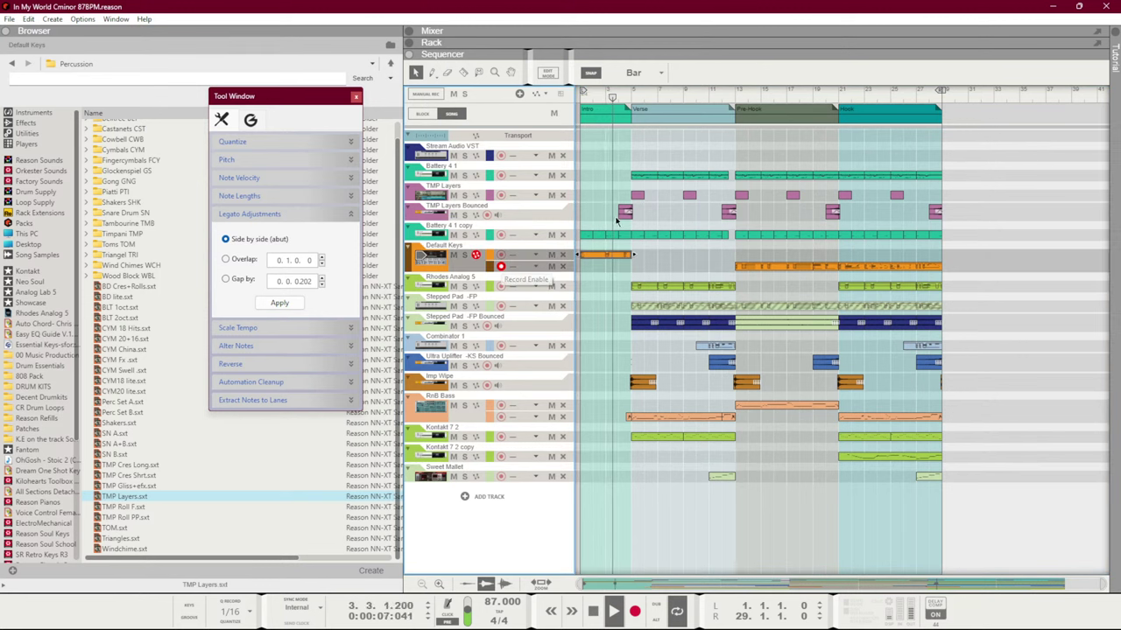
left_click(648, 208)
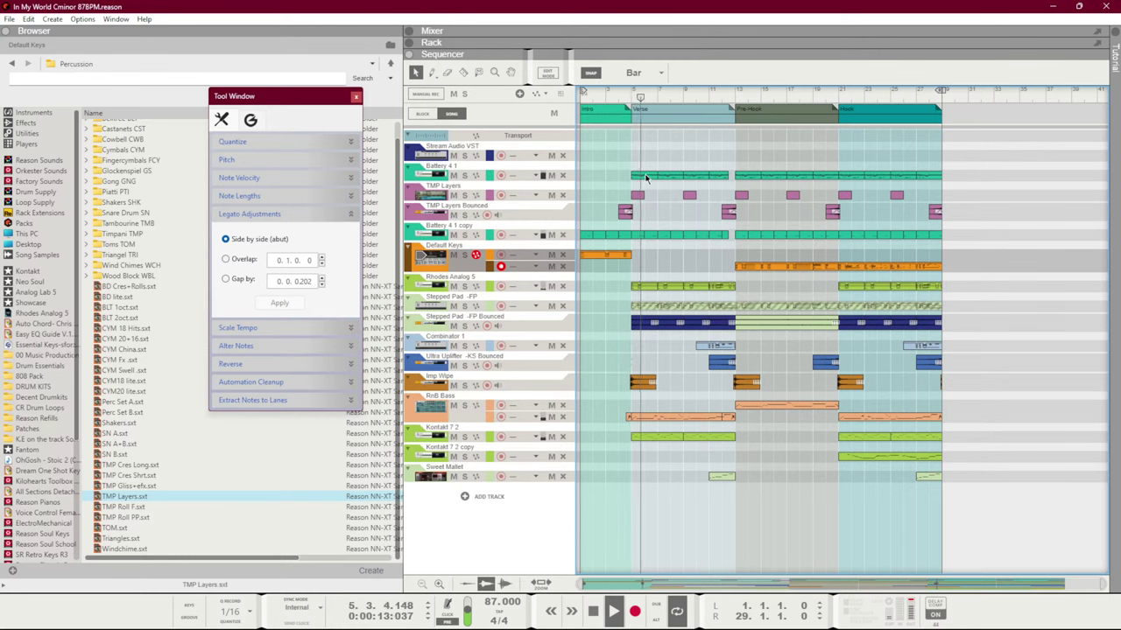
Delete the evenly repeated upper-row notes in the Battery 4 1 Verse clips at bars 5 and 7
double_click(648, 176)
left_click_drag(925, 210, 764, 265)
key("Delete")
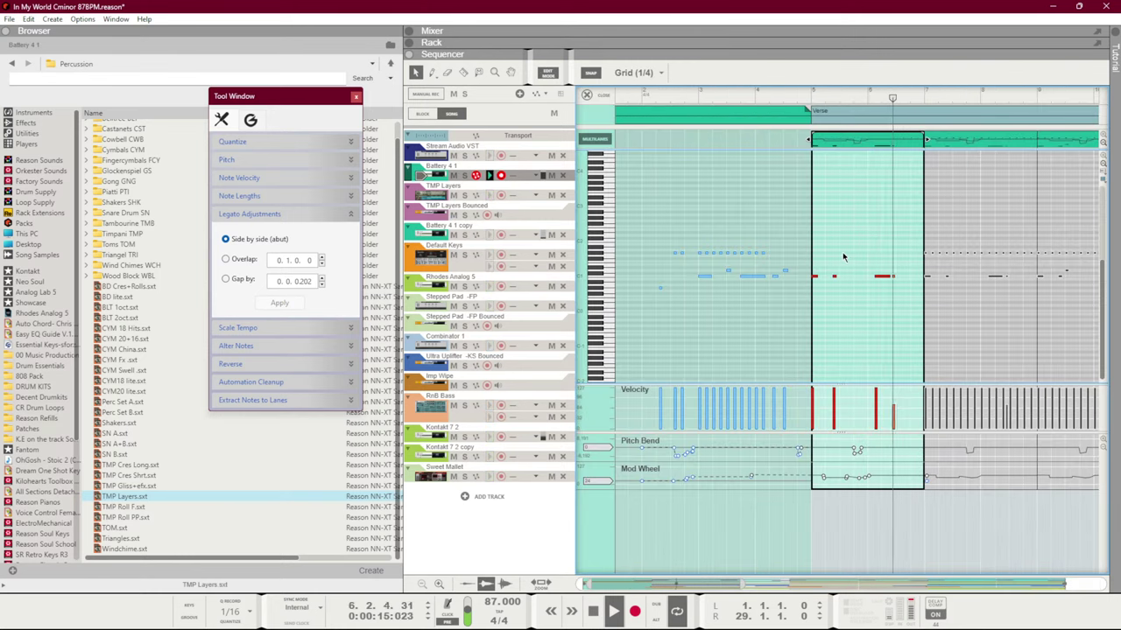
key("Tab")
key("ctrl+z")
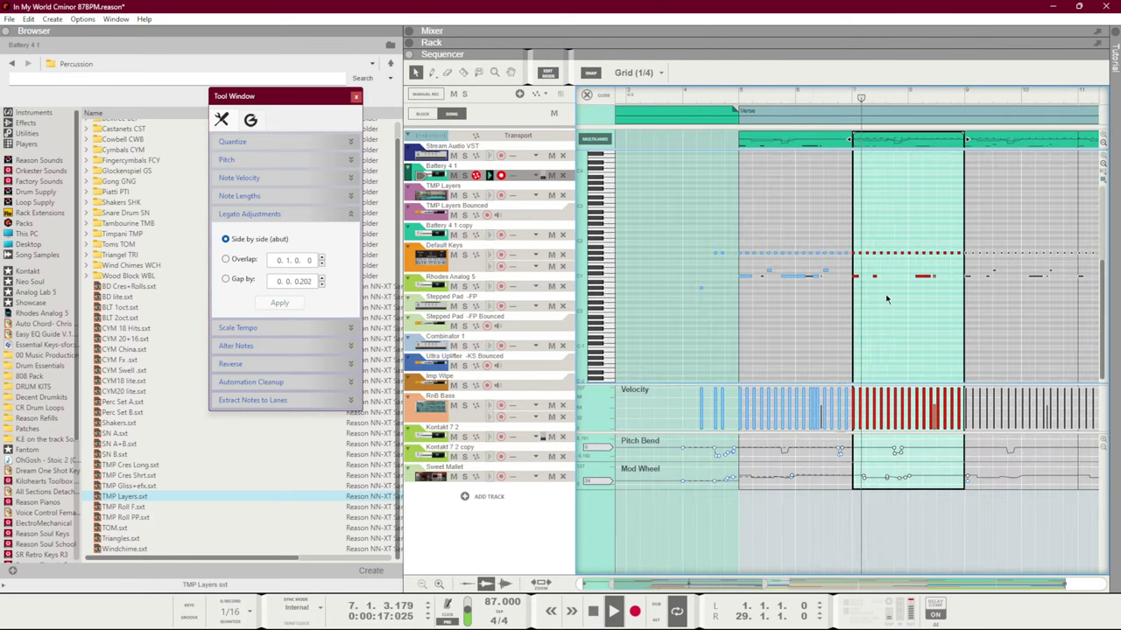
key("Delete")
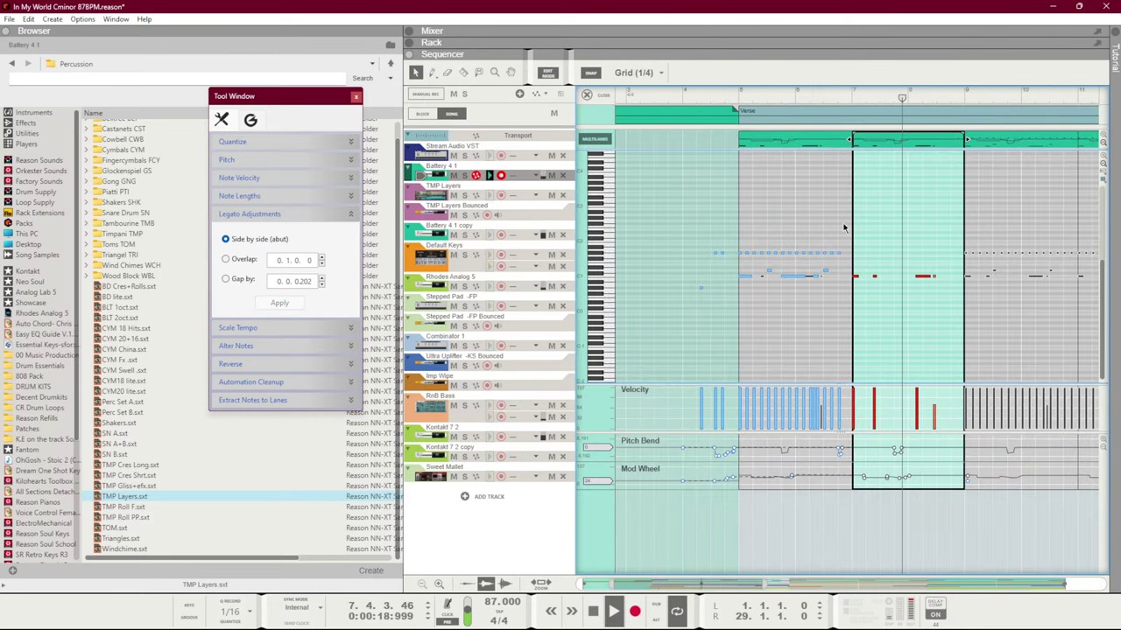
key("Tab")
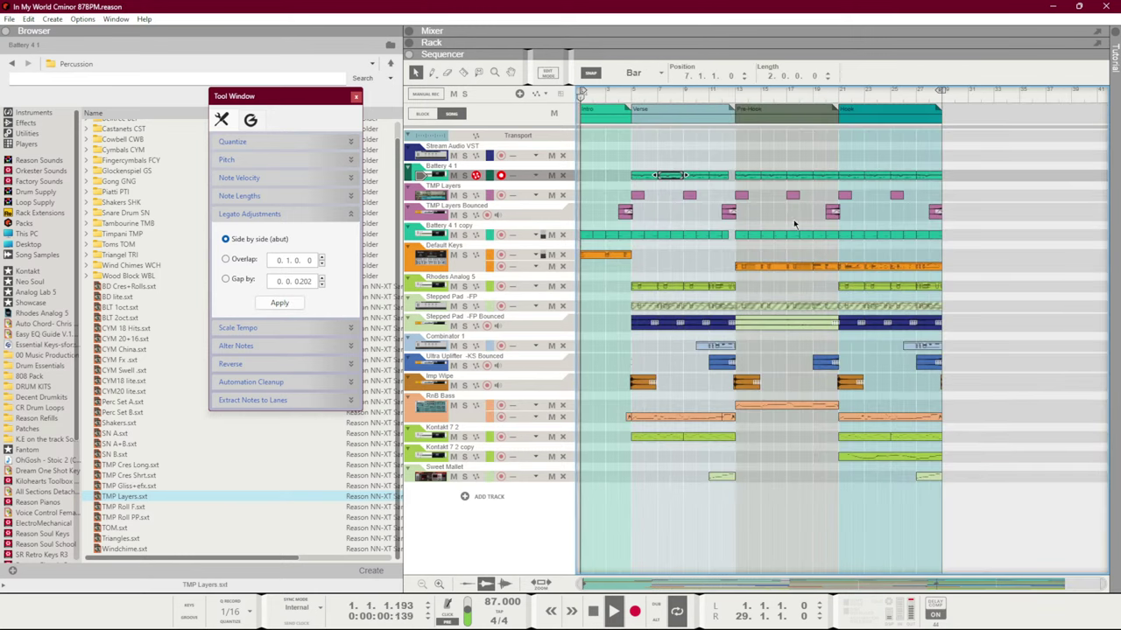
Delete the Battery 4 1 copy clips in the Intro and browse the Factory Sounds bank
left_click(601, 233)
key("Delete")
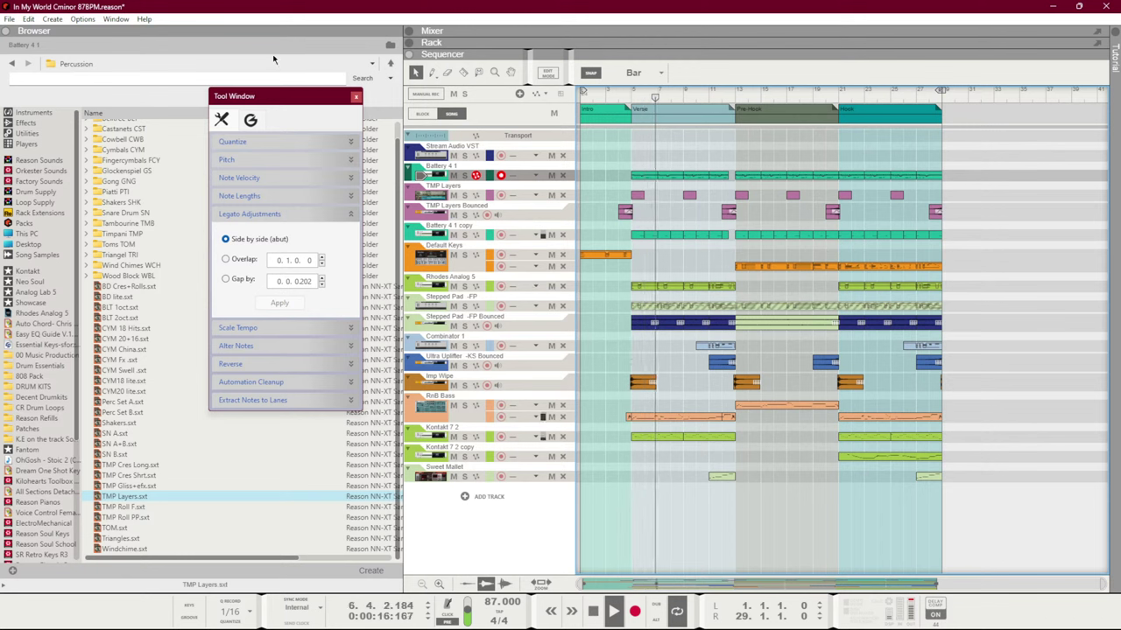
left_click(355, 96)
left_click(40, 172)
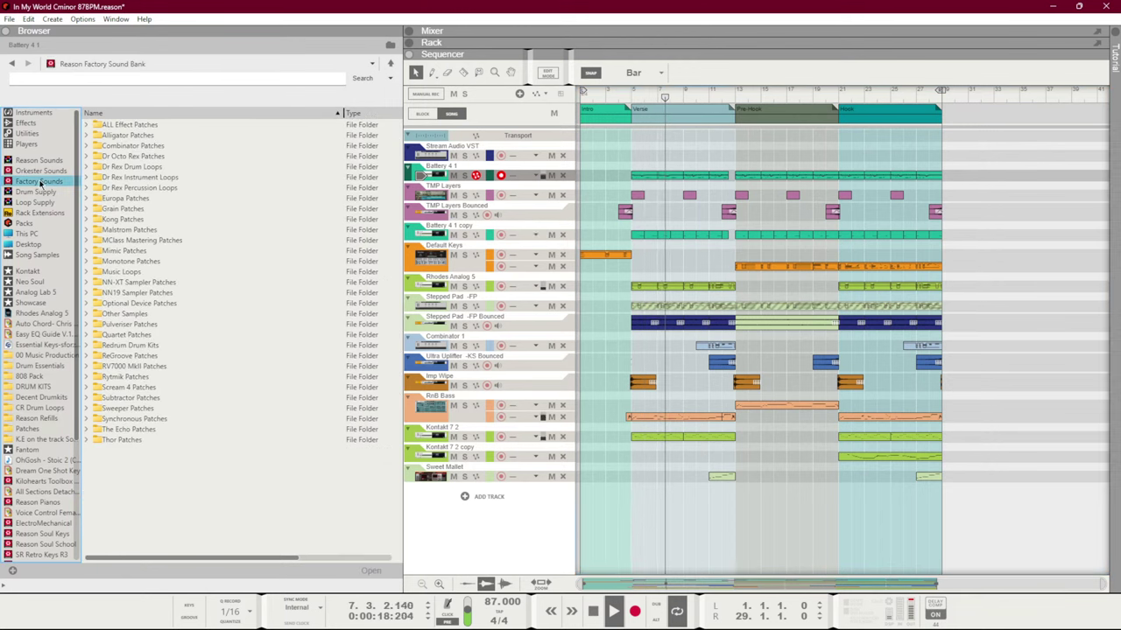
left_click(39, 181)
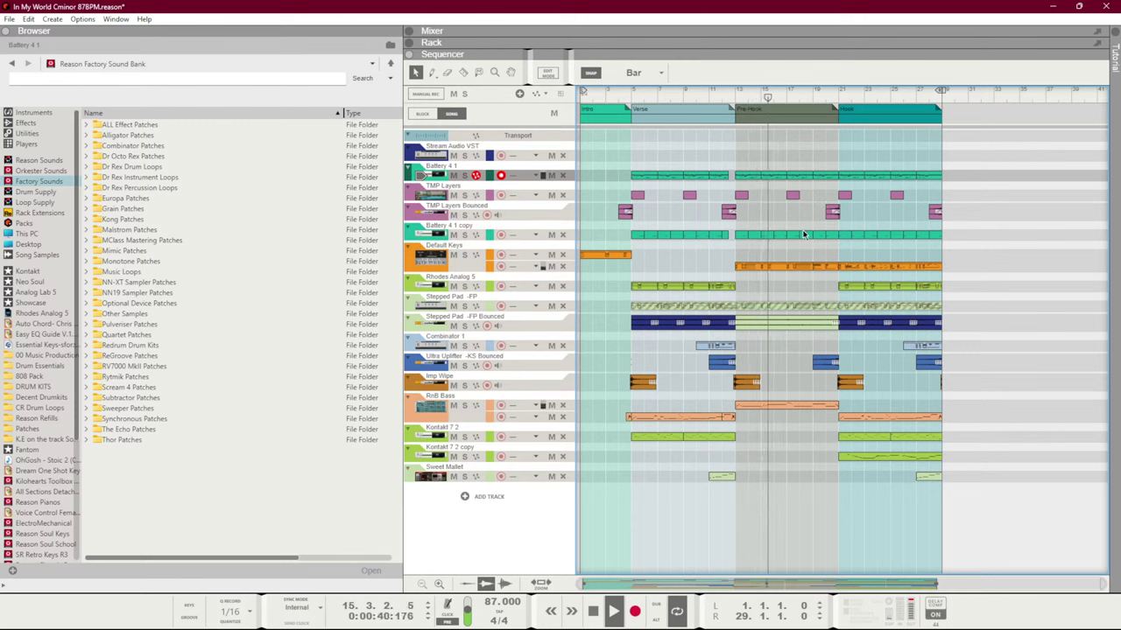
Duplicate the whole Verse, Pre-Hook and Hook arrangement to bar 29 and extend the right loop locator to bar 58
left_click_drag(944, 103, 995, 104)
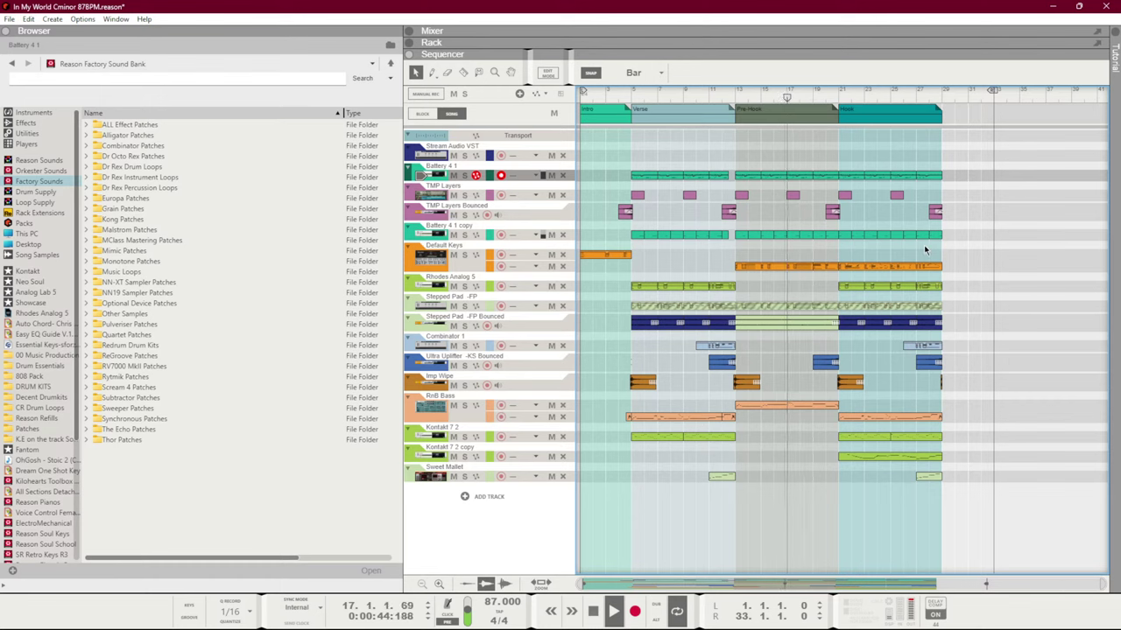
scroll(838, 255, "down", 1)
scroll(838, 255, "down", 2)
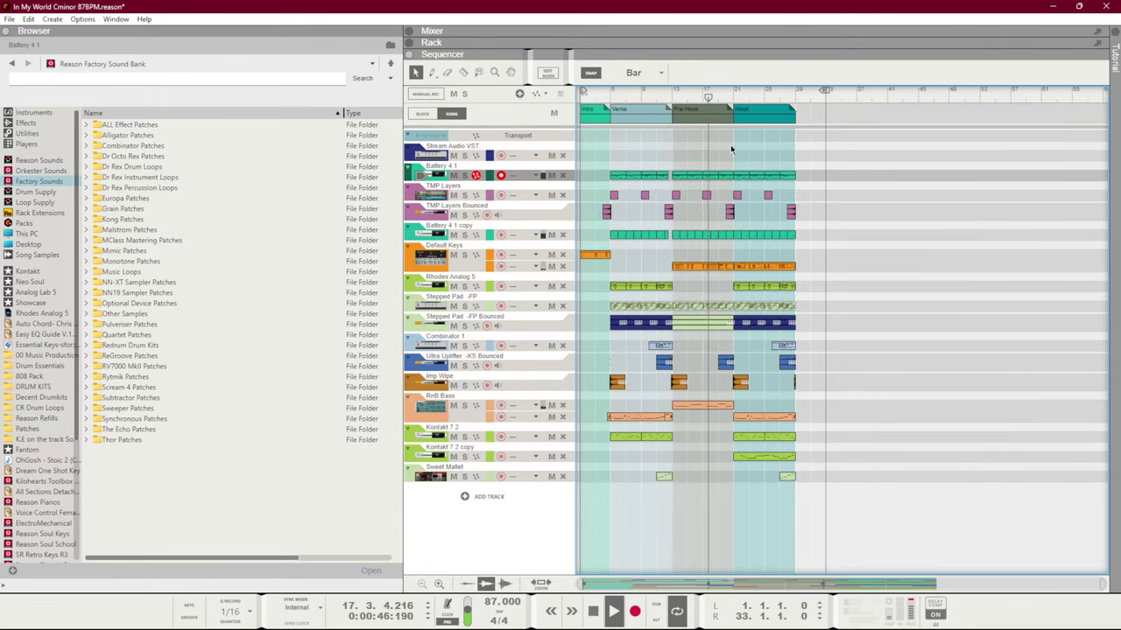
key("r")
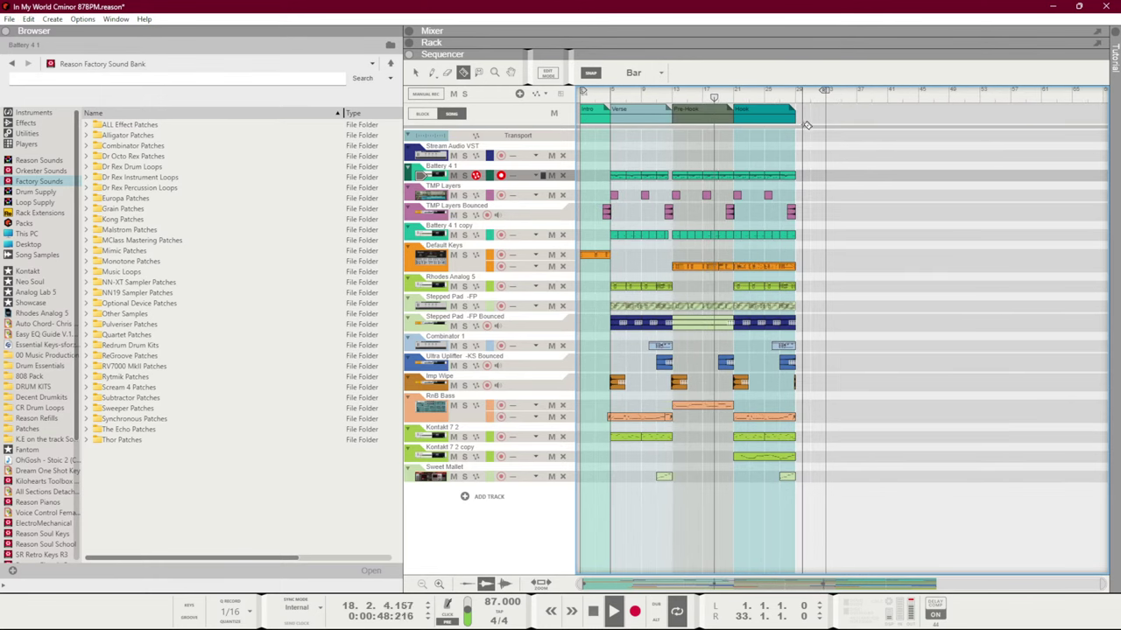
key("ctrl+a")
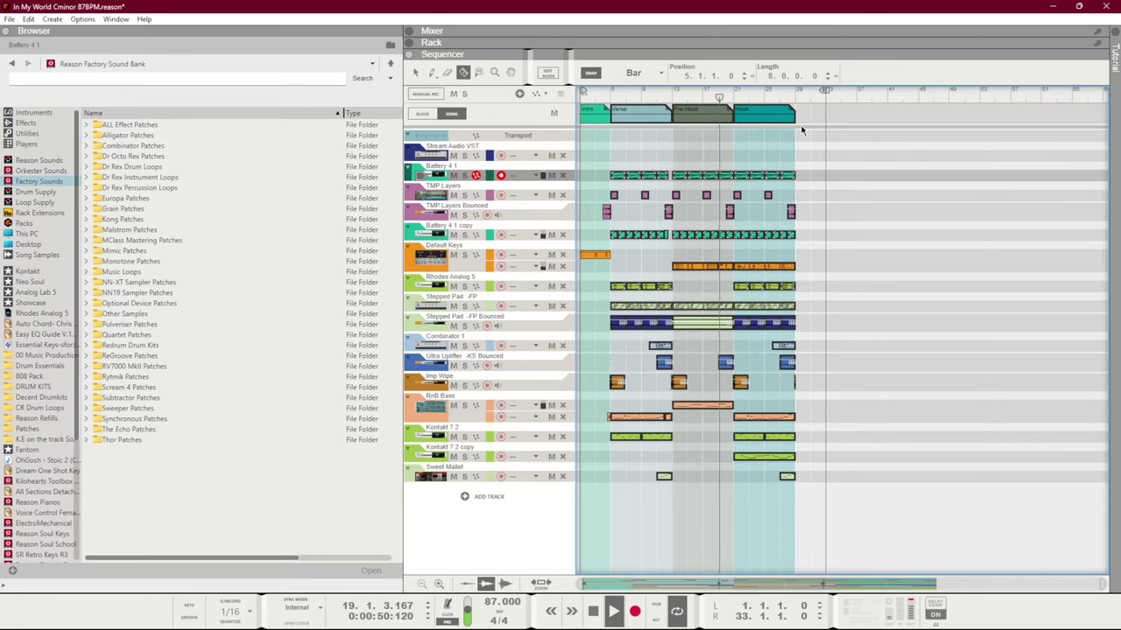
key("ctrl+d")
key("q")
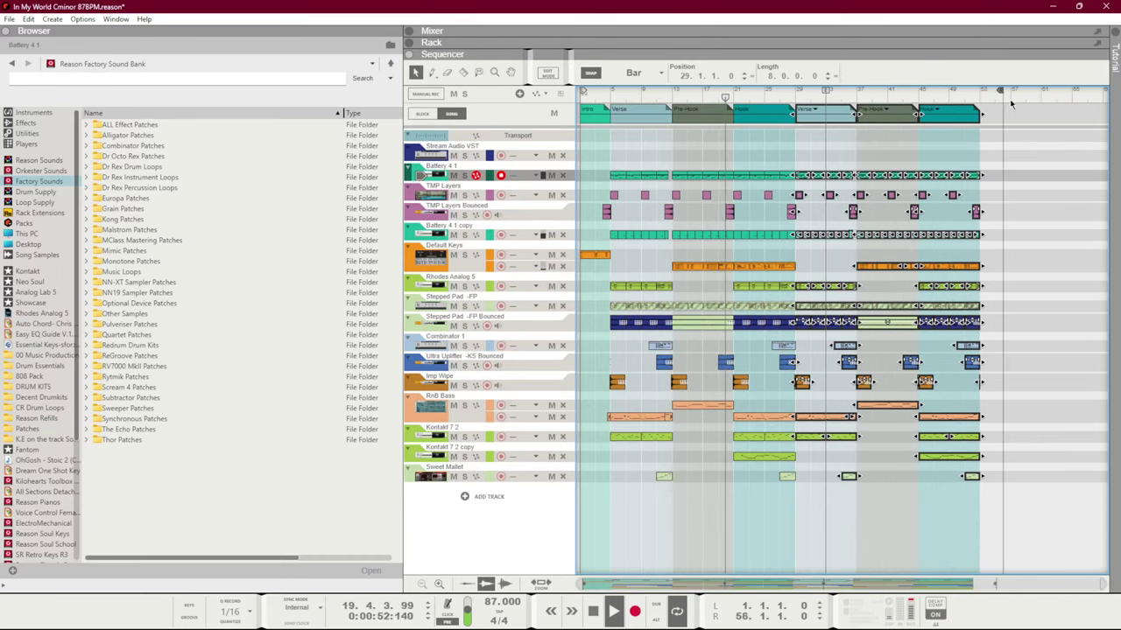
left_click_drag(1009, 99, 1021, 101)
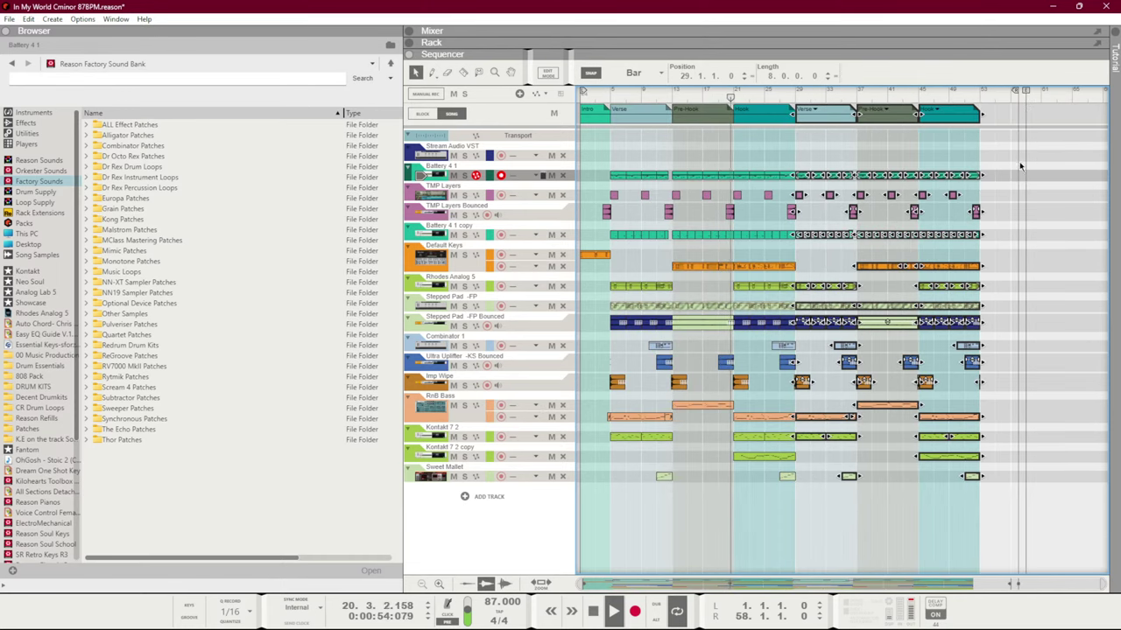
left_click(994, 145)
Duplicate the last Hook section with all its clips to bar 53 and set the right loop locator to bar 61
key("r")
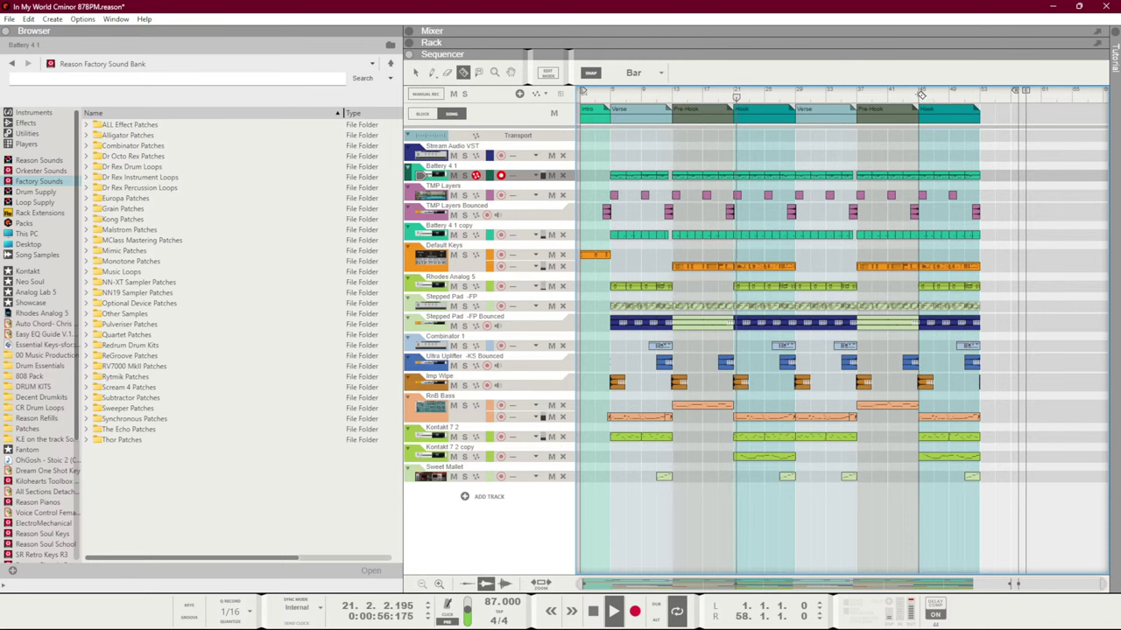
left_click_drag(920, 94, 998, 569)
key("ctrl+d")
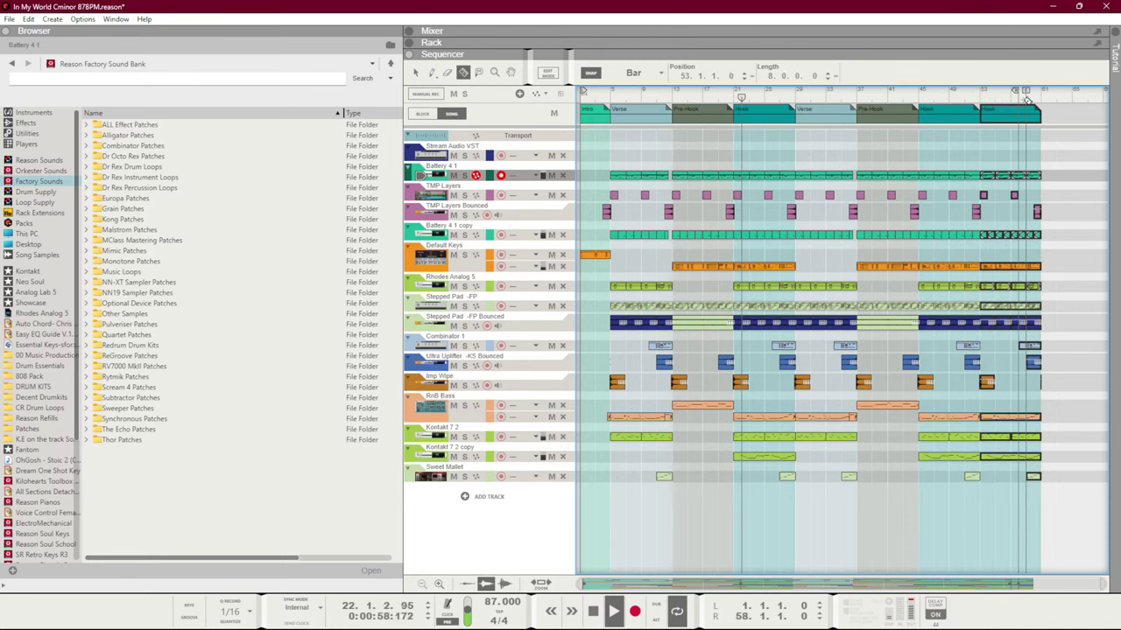
key("q")
left_click_drag(1028, 98, 1045, 96)
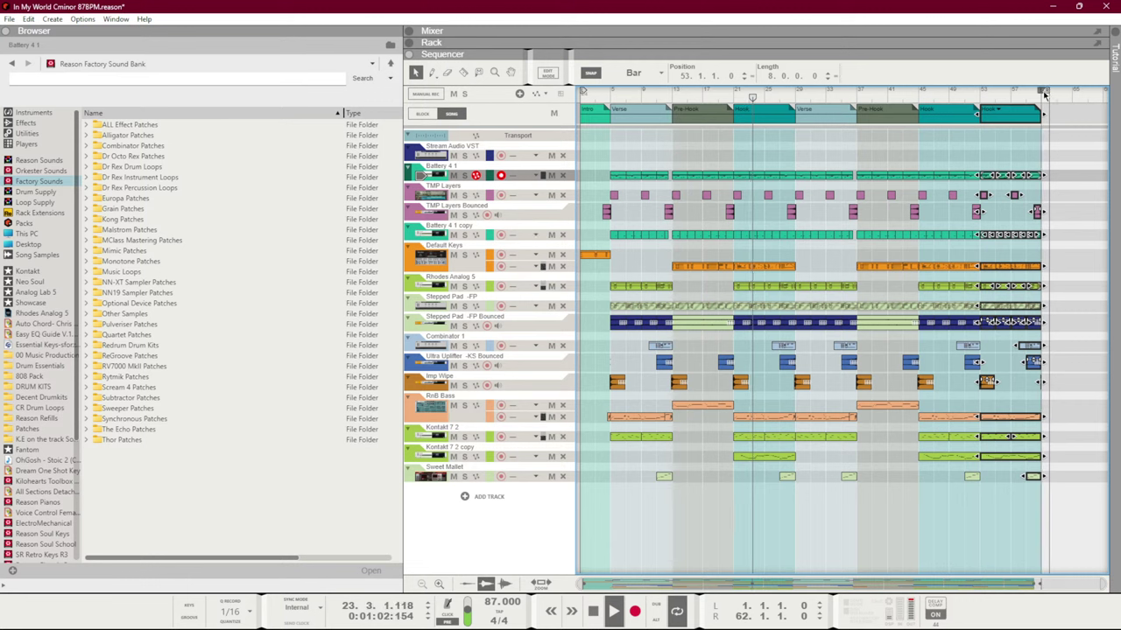
left_click(1041, 95)
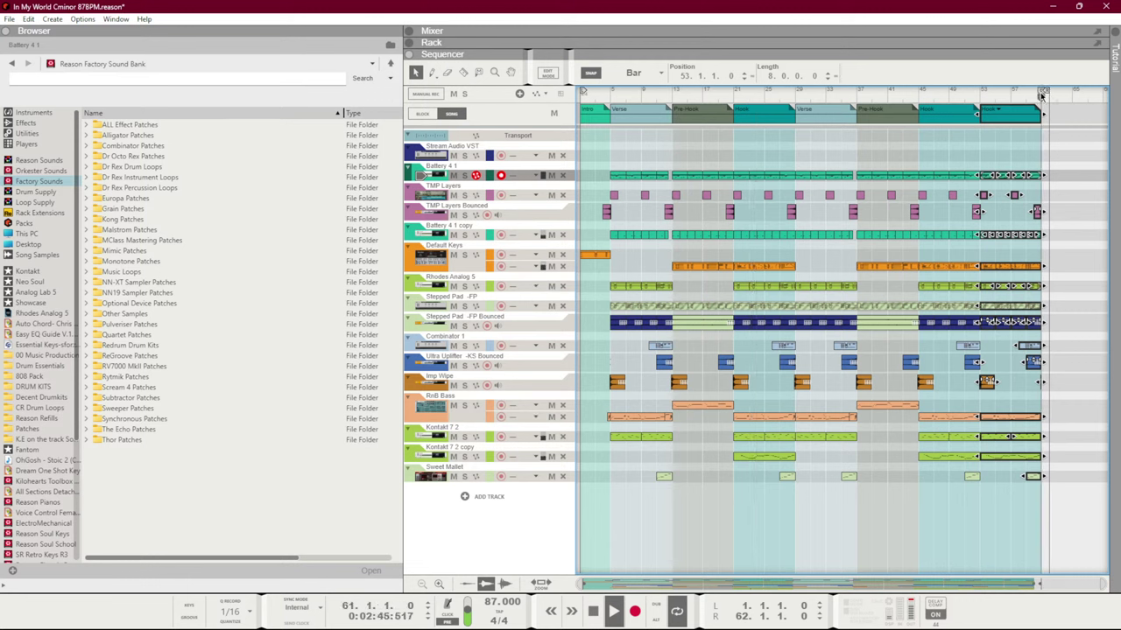
left_click_drag(1041, 97, 767, 99)
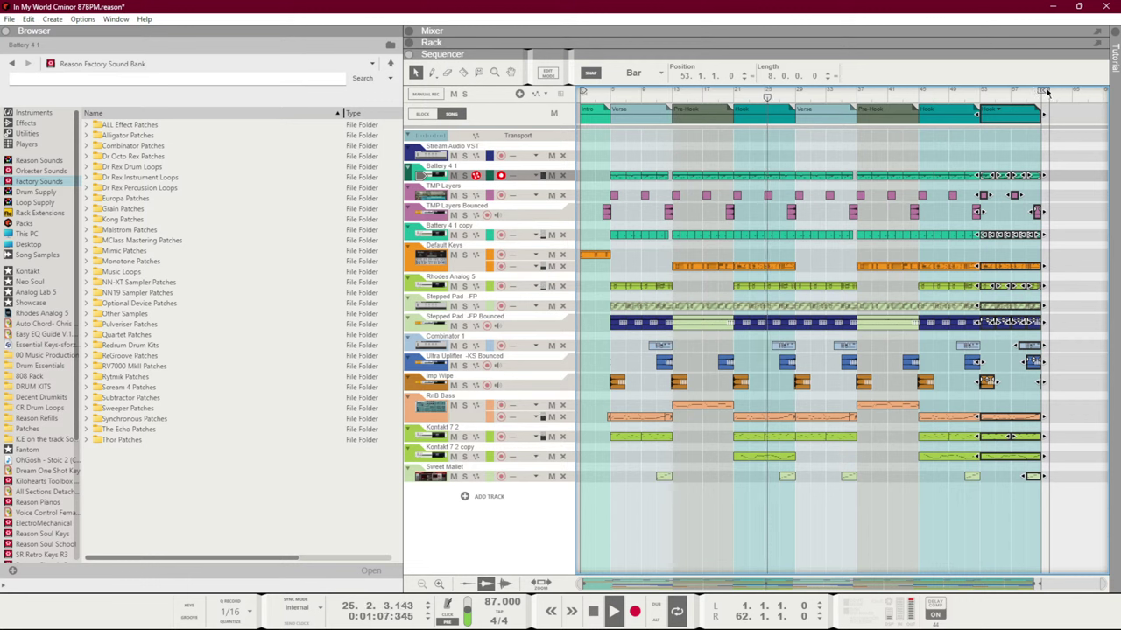
left_click_drag(1048, 91, 1036, 100)
left_click(1016, 151)
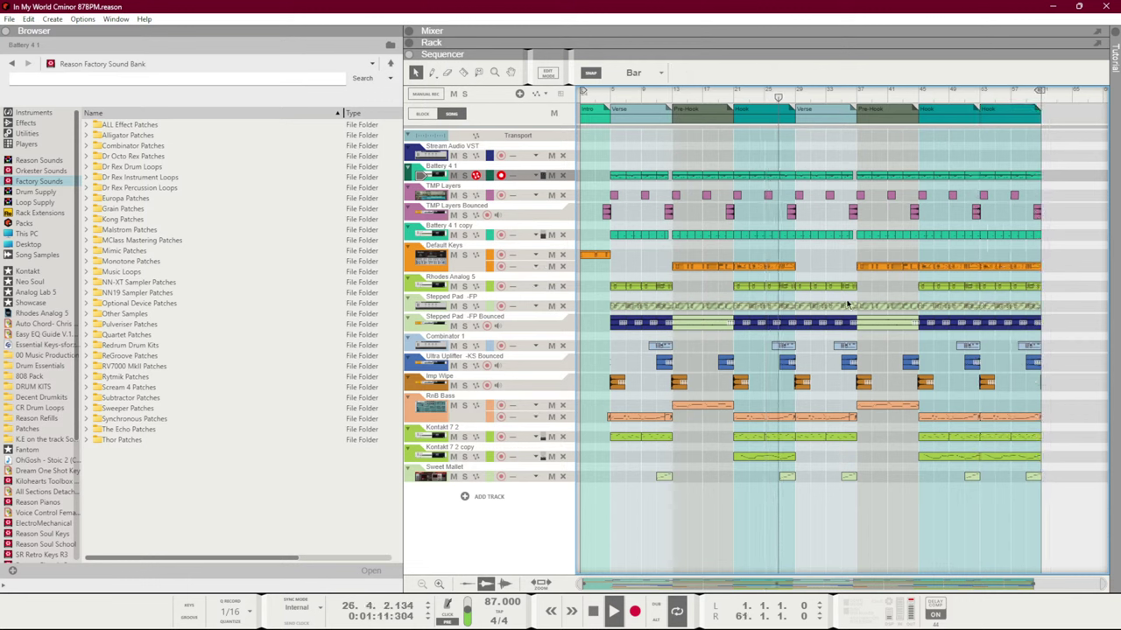
Add a Reason Electric Bass instrument on a new track and check its stomps and reamp section
right_click(550, 494)
mouse_move(590, 516)
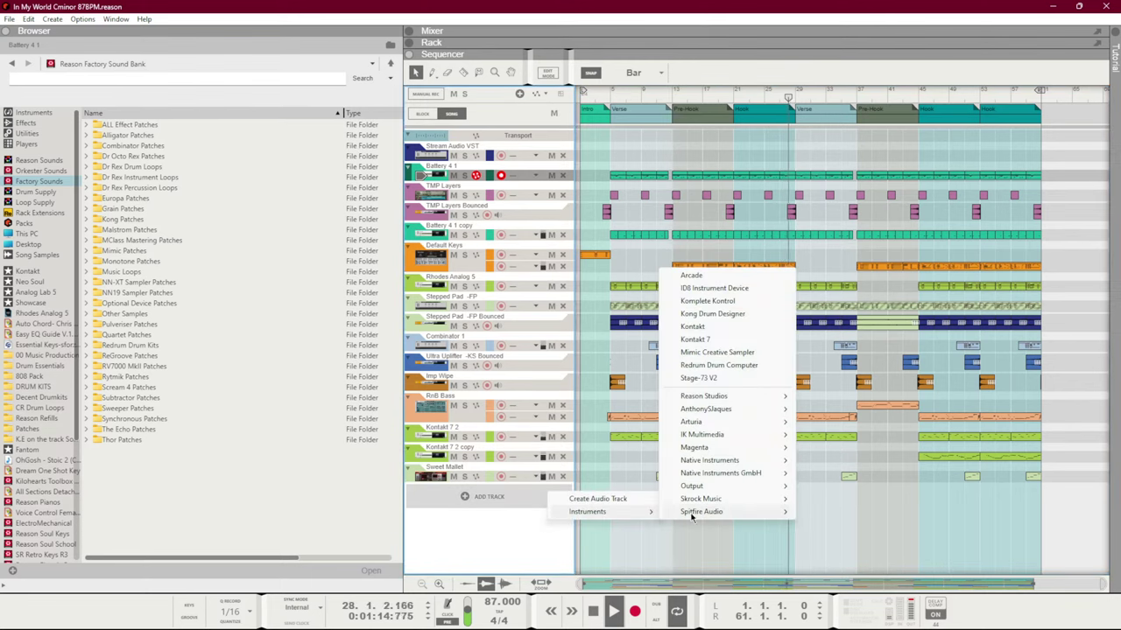
left_click(753, 544)
right_click(562, 509)
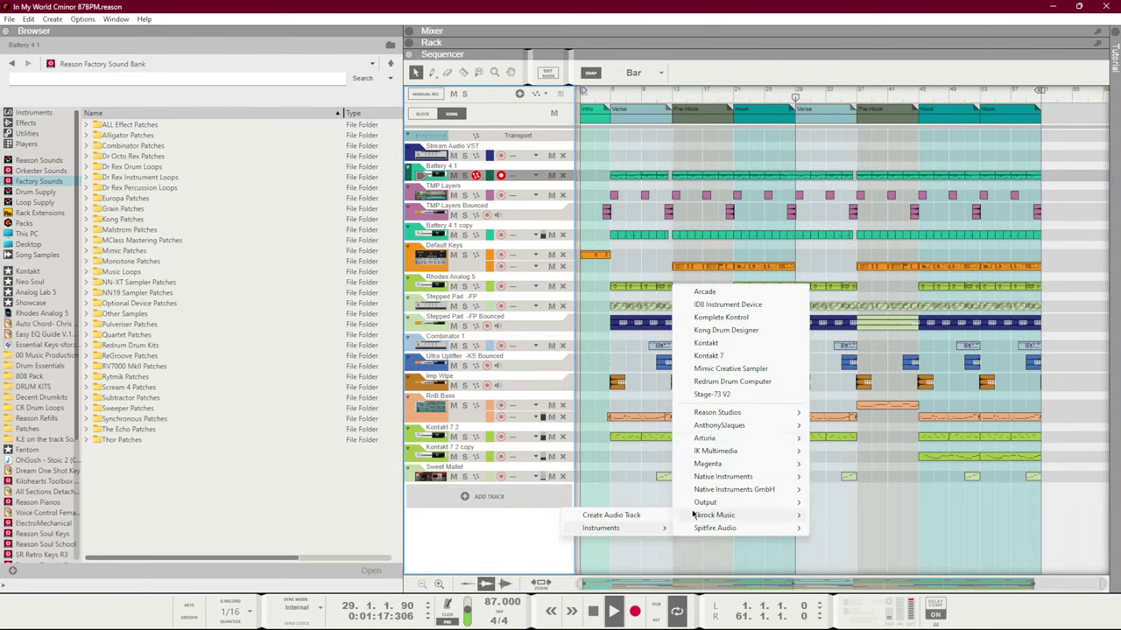
mouse_move(738, 414)
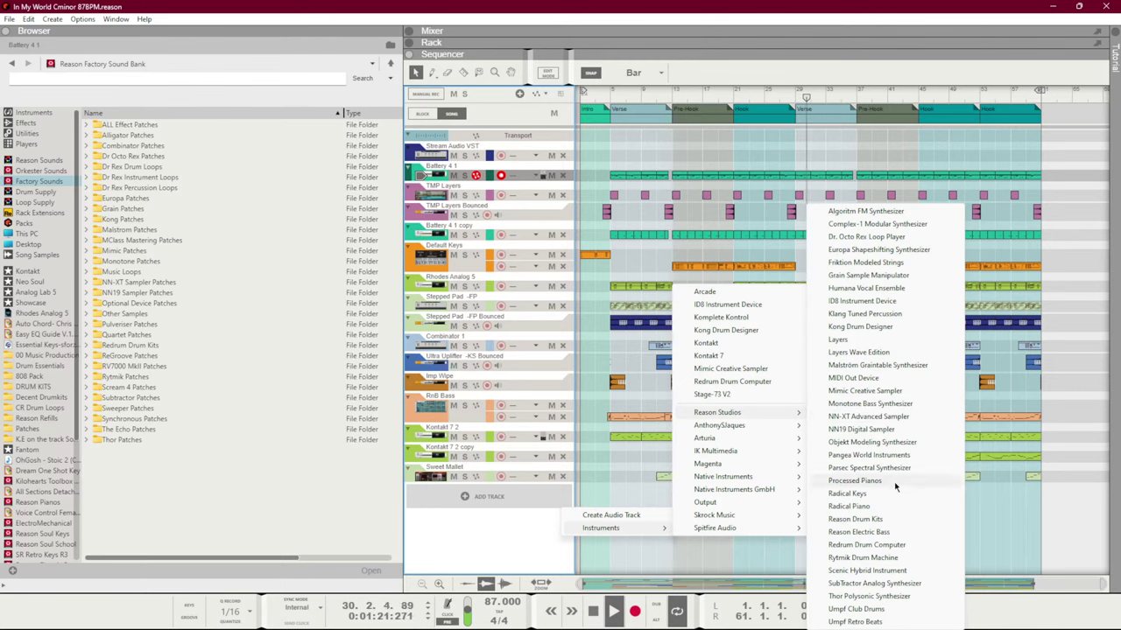
left_click(876, 531)
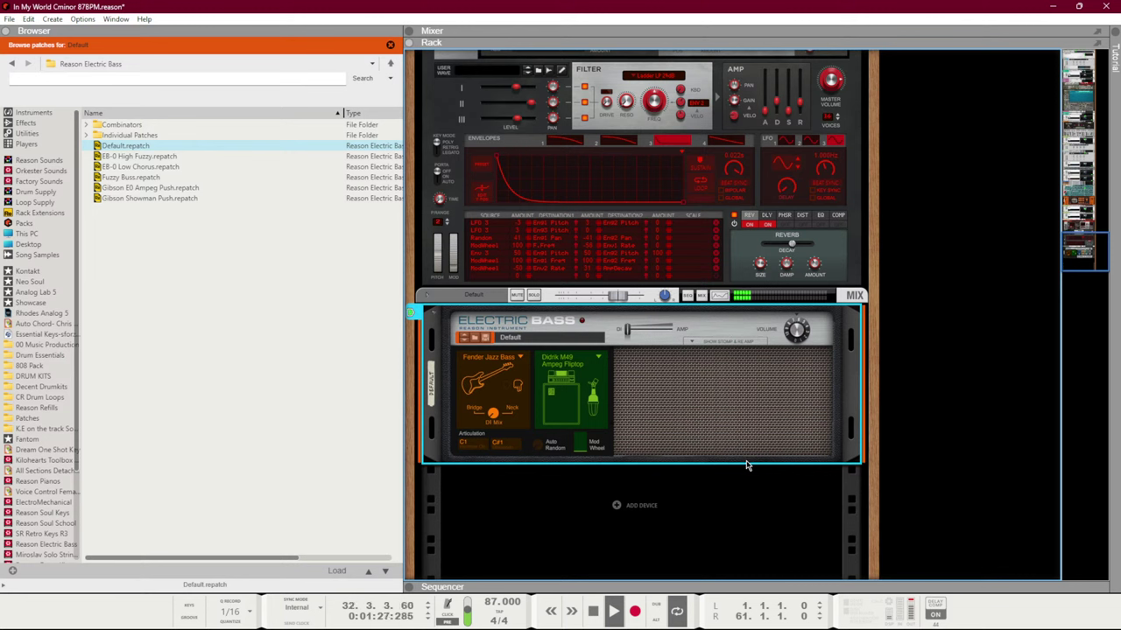
left_click(718, 342)
left_click(718, 341)
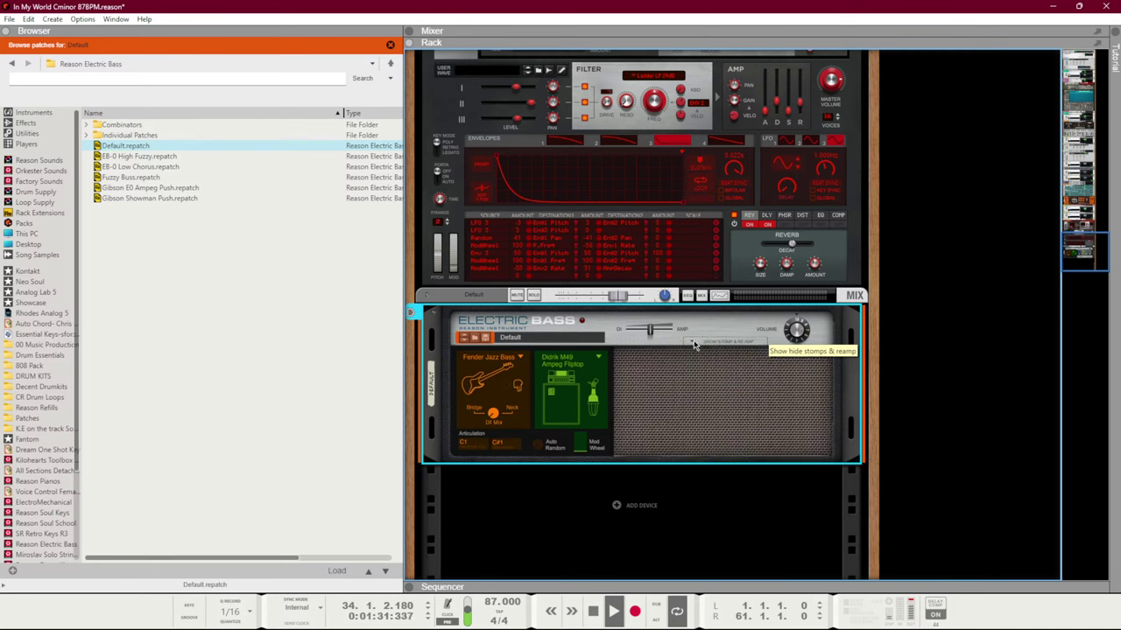
Show the stomps and reamp section of the electric bass and play the arrangement from the start
left_click(718, 341)
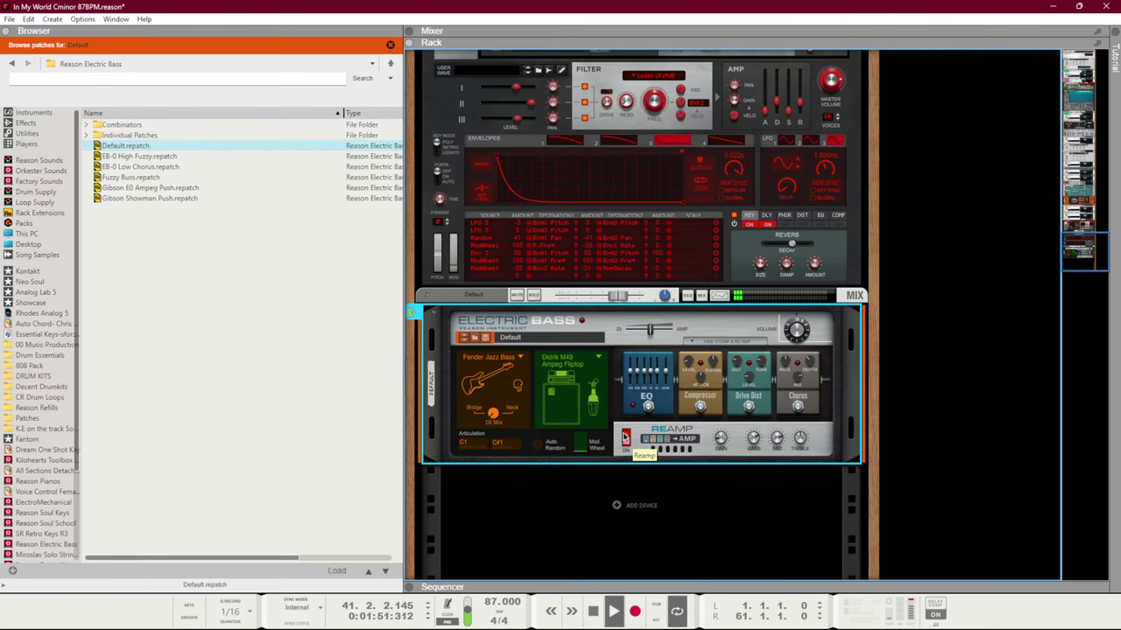
key("F7")
key("KP_0")
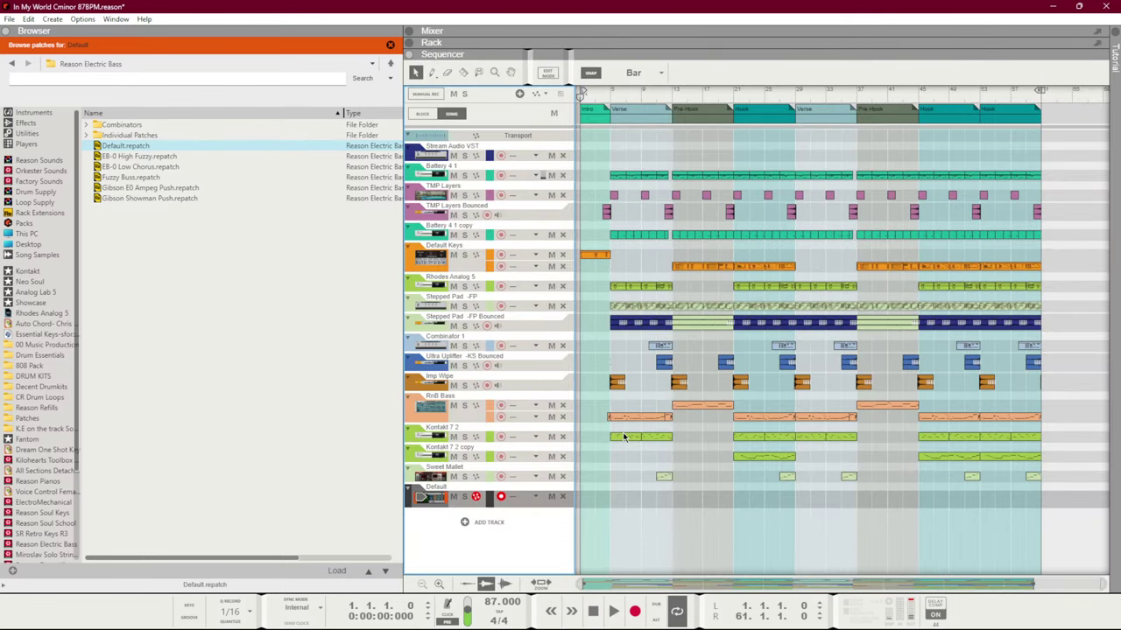
key("KP_0")
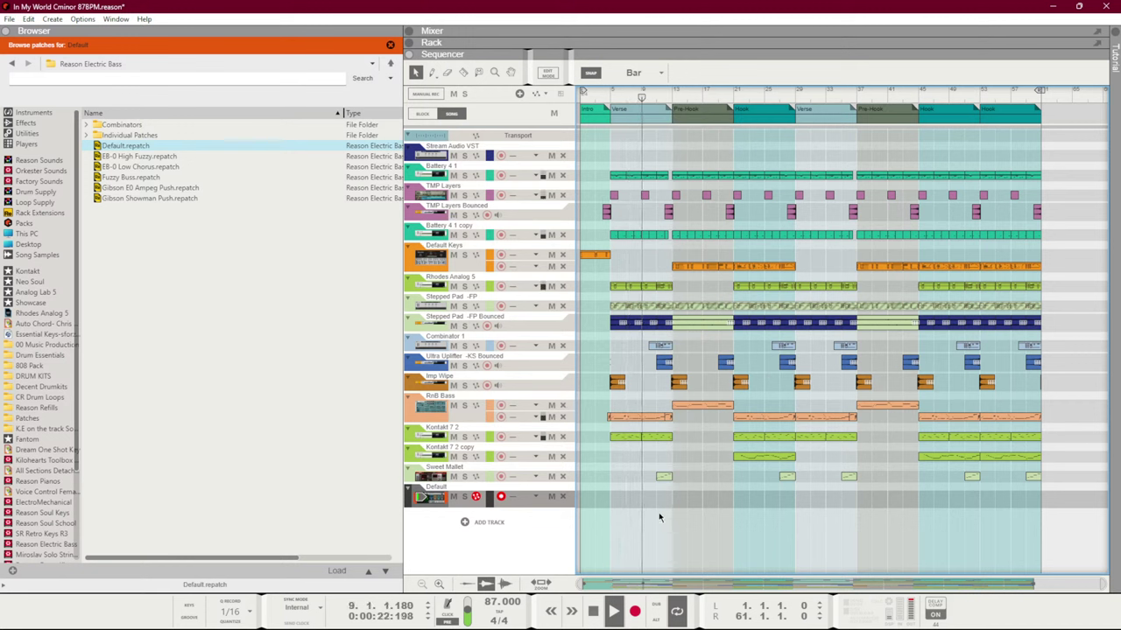
Open the Battery 4 1 clips at bars 9 and 11 of the Verse and select the sparse hits just below the steady top row
double_click(648, 176)
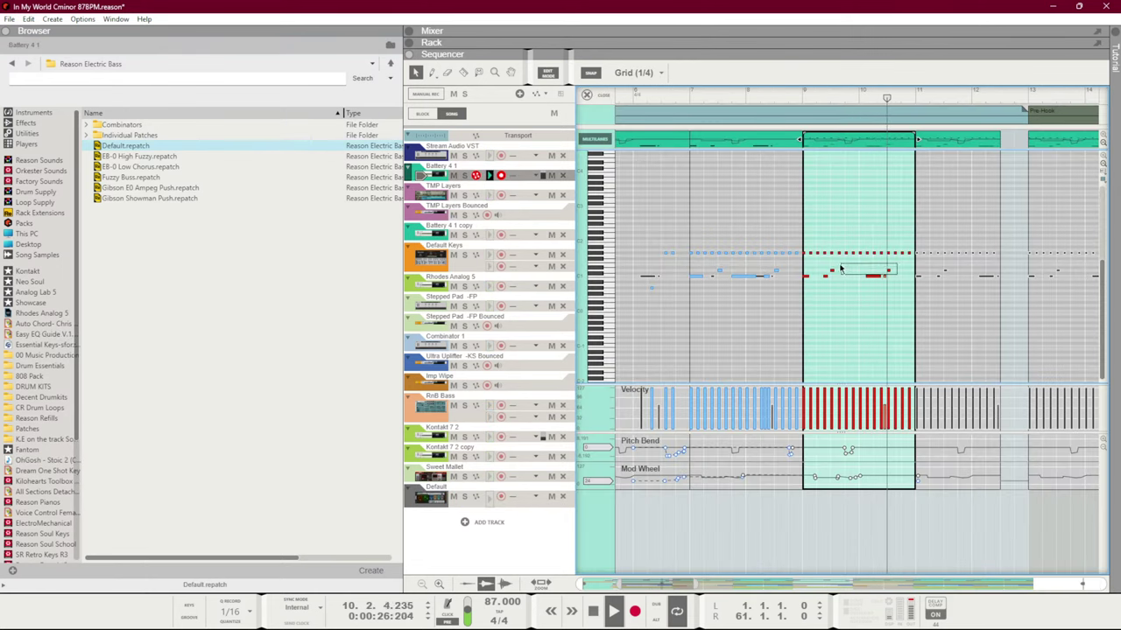
key("shift+Tab")
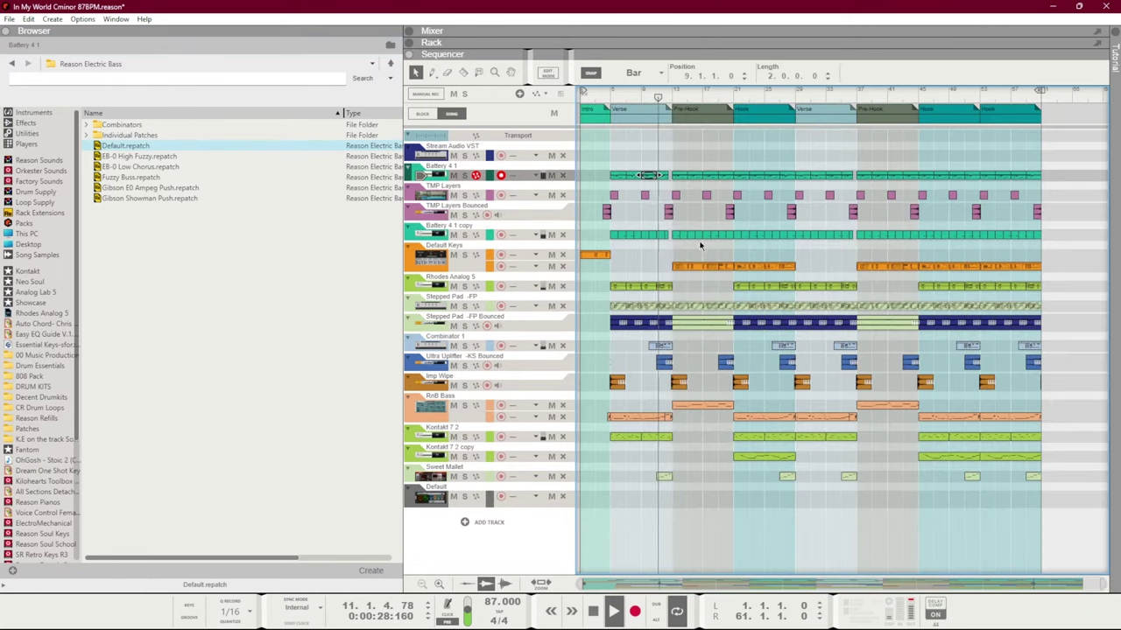
key("shift+Tab")
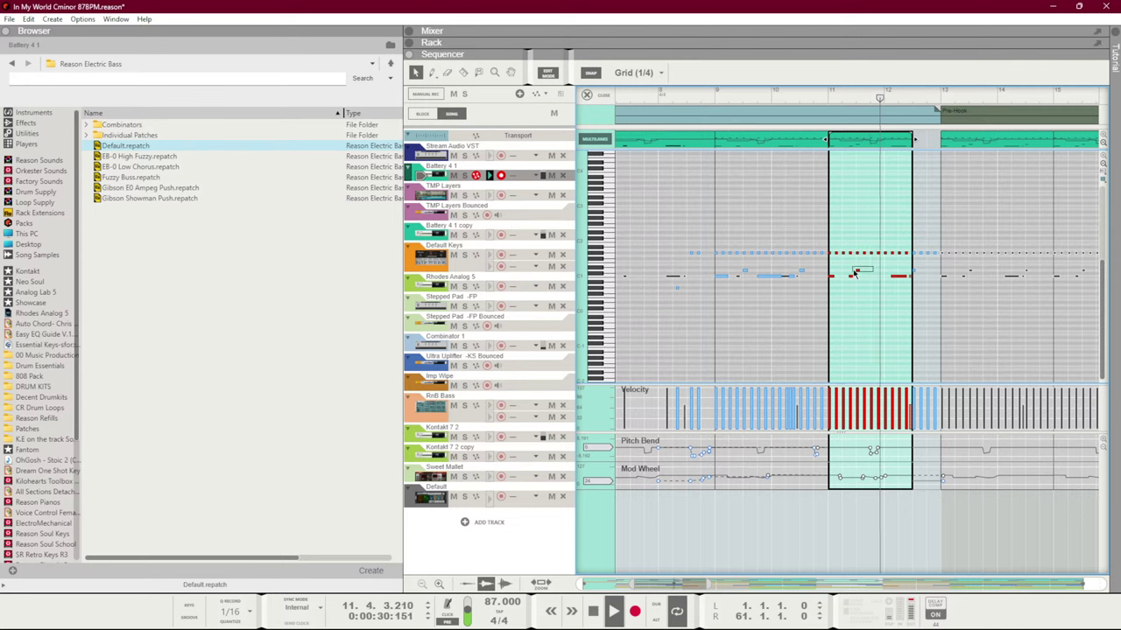
key("shift+Tab")
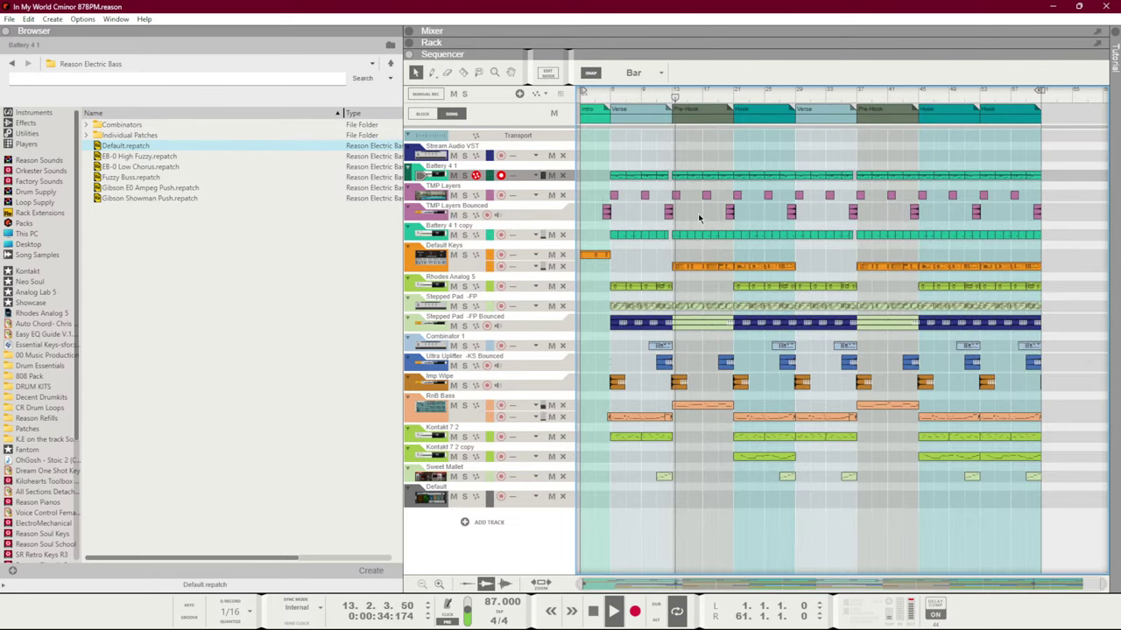
left_click(688, 254)
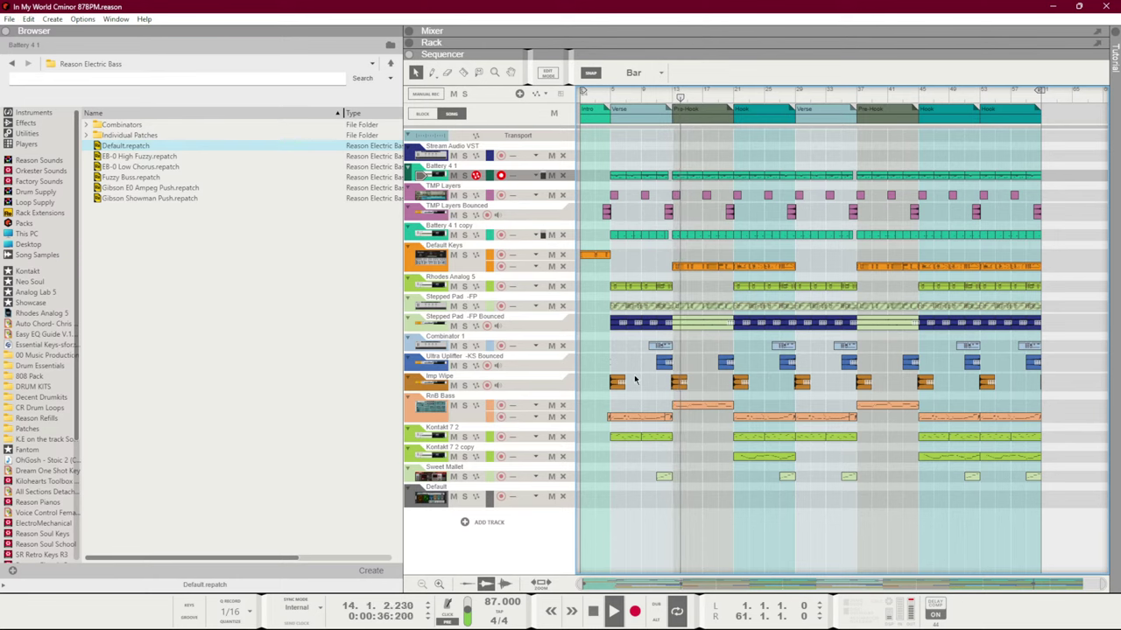
right_click(531, 516)
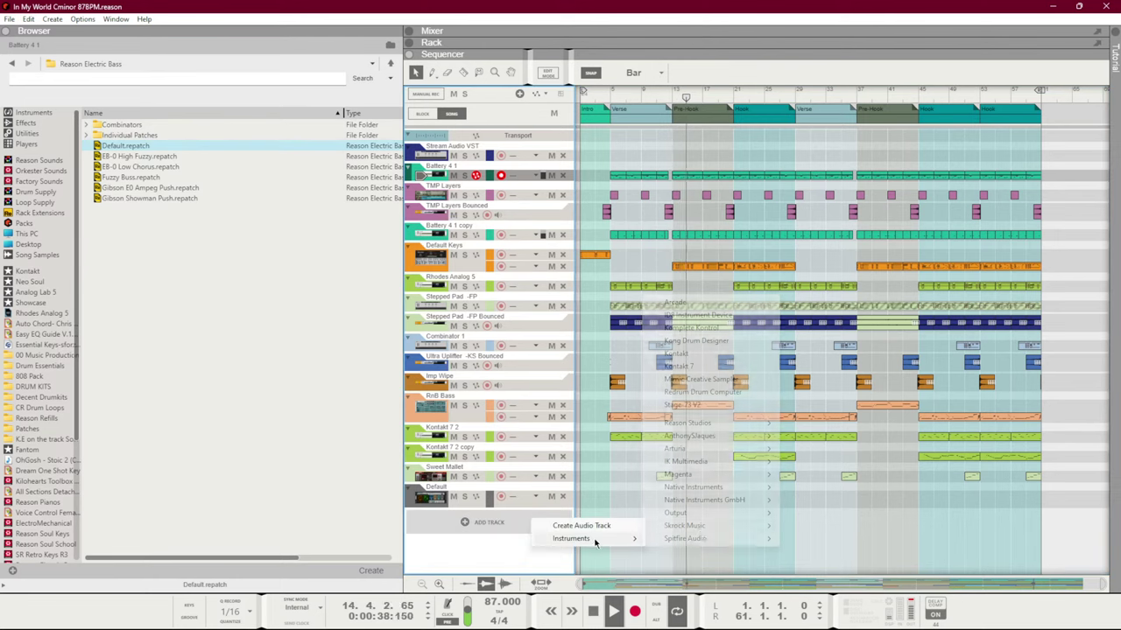
left_click(812, 512)
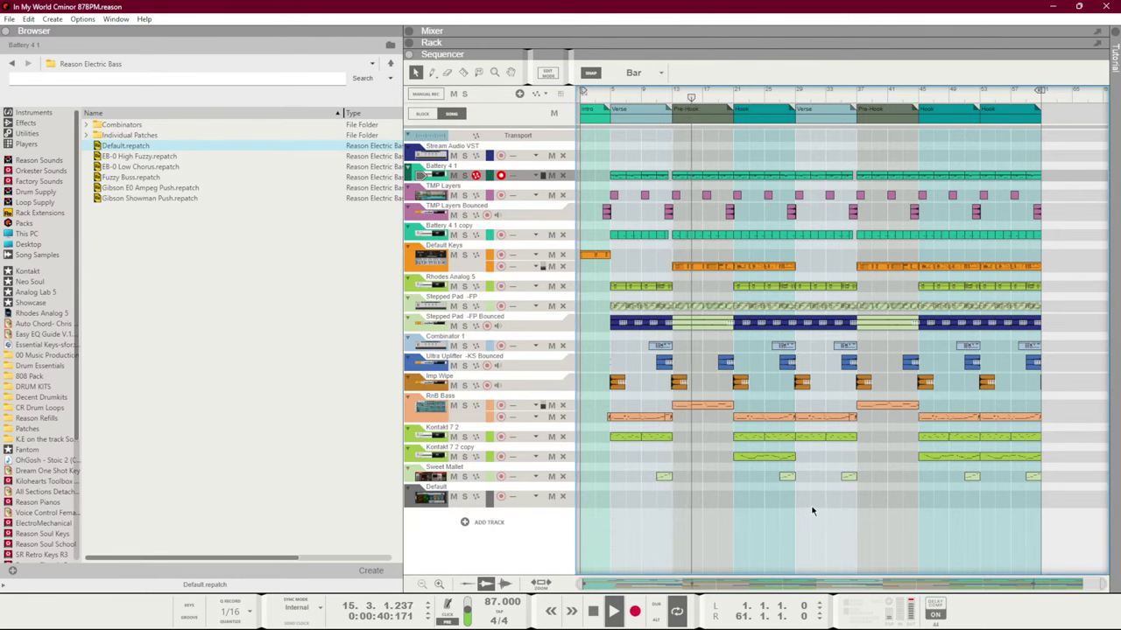
key("F6")
key("F3")
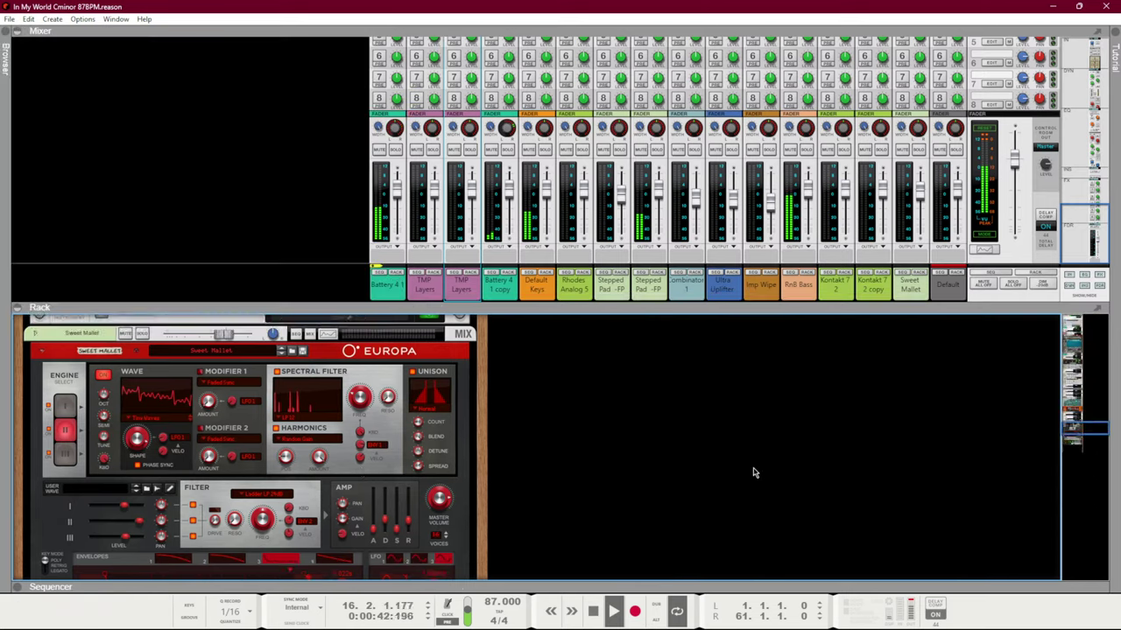
scroll(744, 469, "up", 10)
Move the Battery 4 1 copy track directly below the Battery 4 1 track
key("F7")
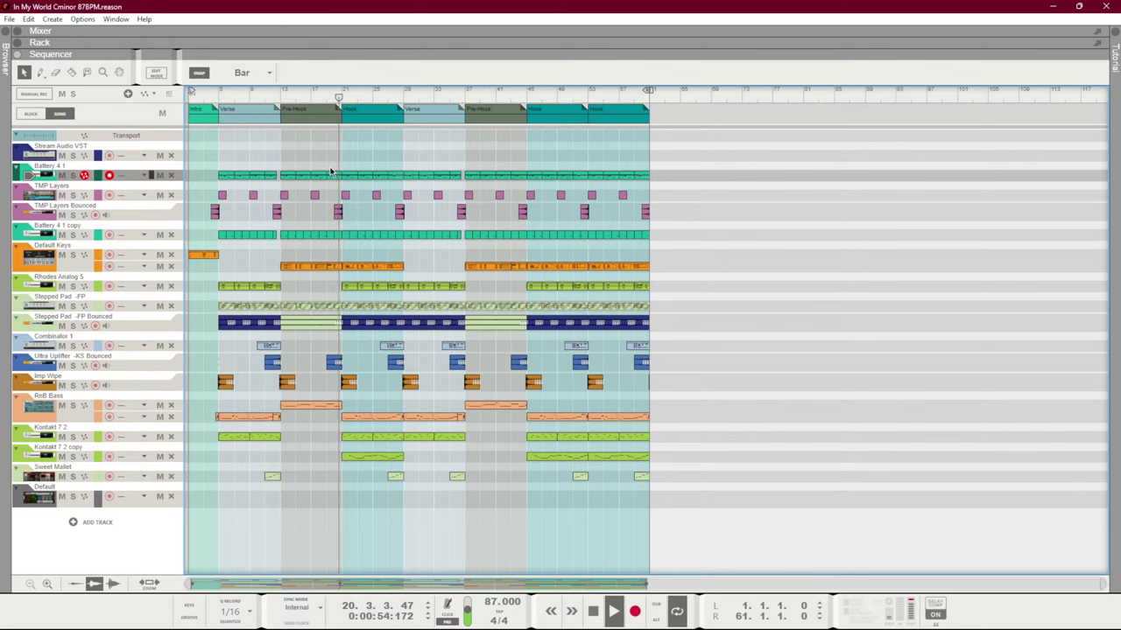
left_click_drag(35, 231, 25, 192)
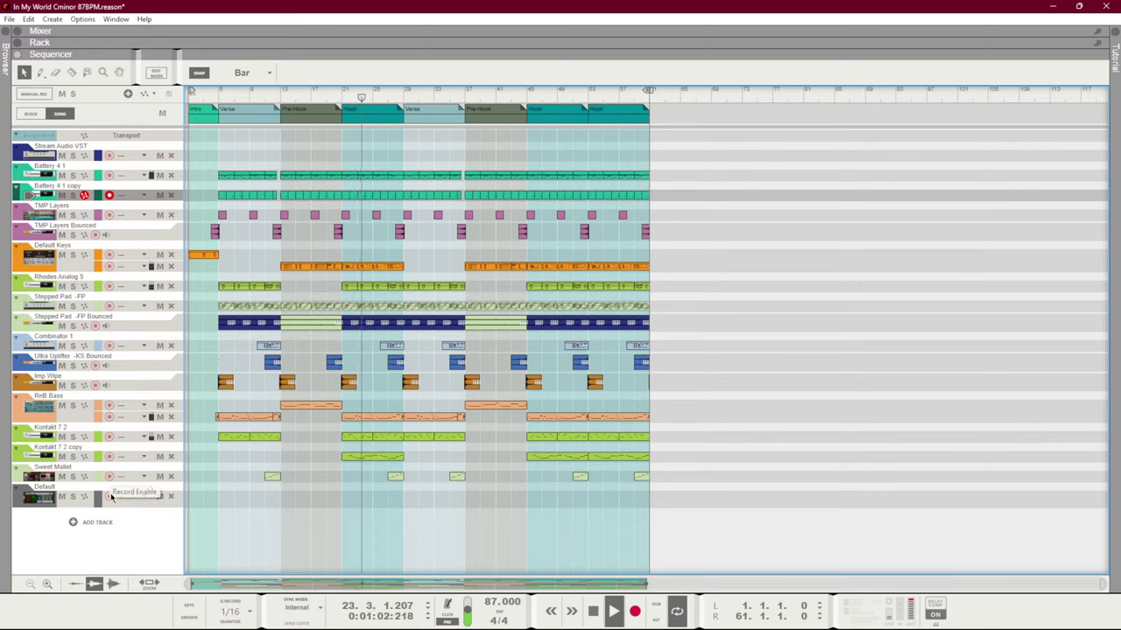
key("F6")
key("F7")
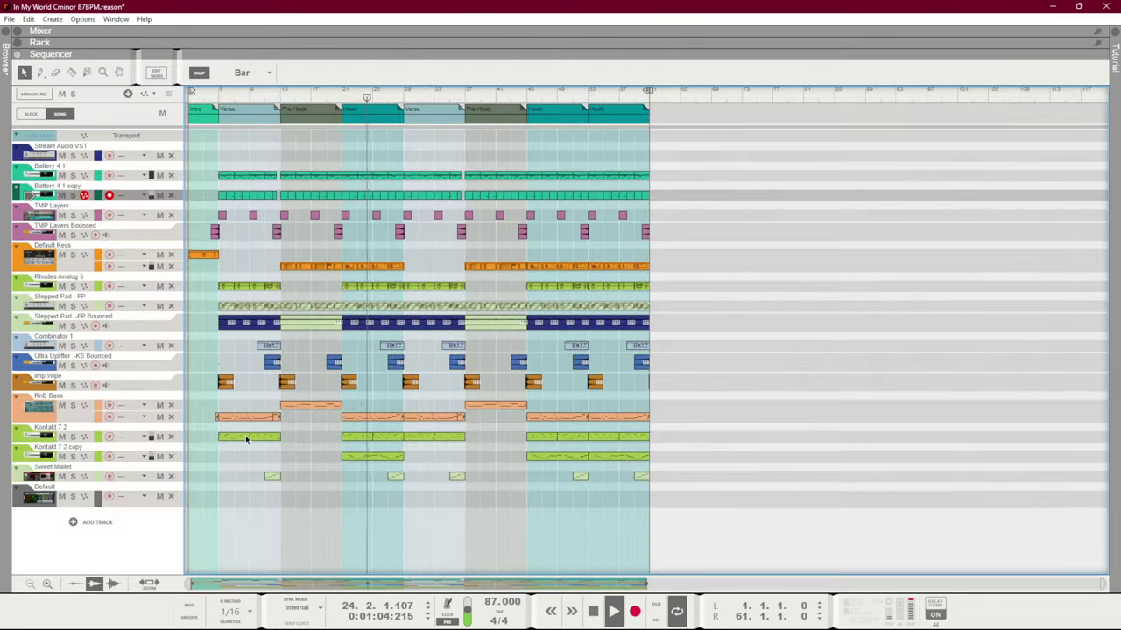
key("F5")
key("F6")
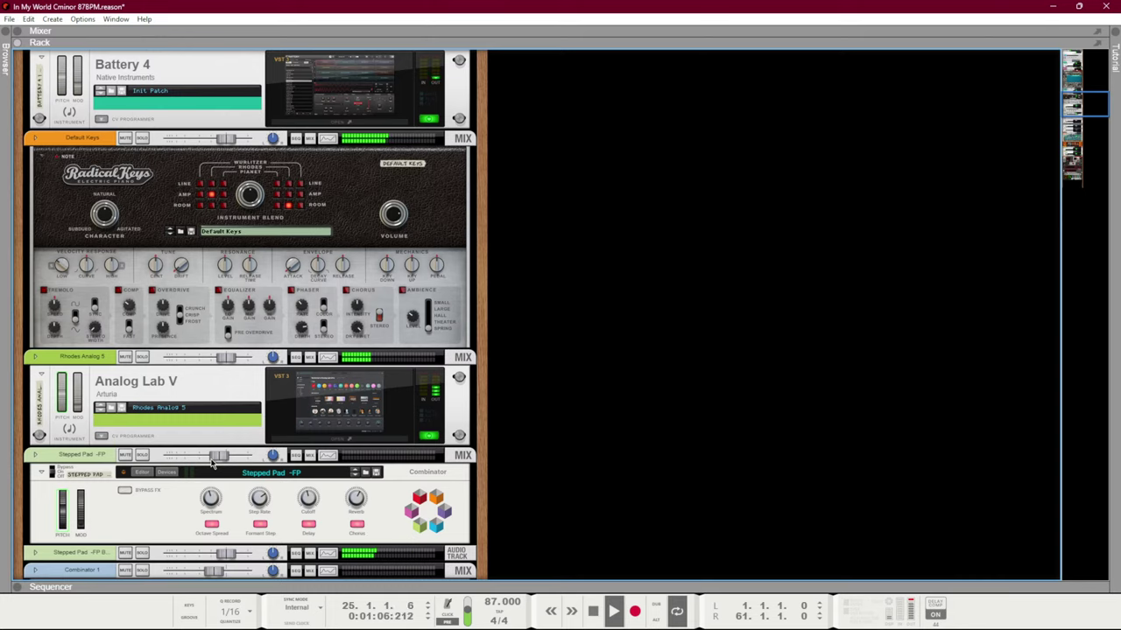
key("F5")
key("F7")
key("F3")
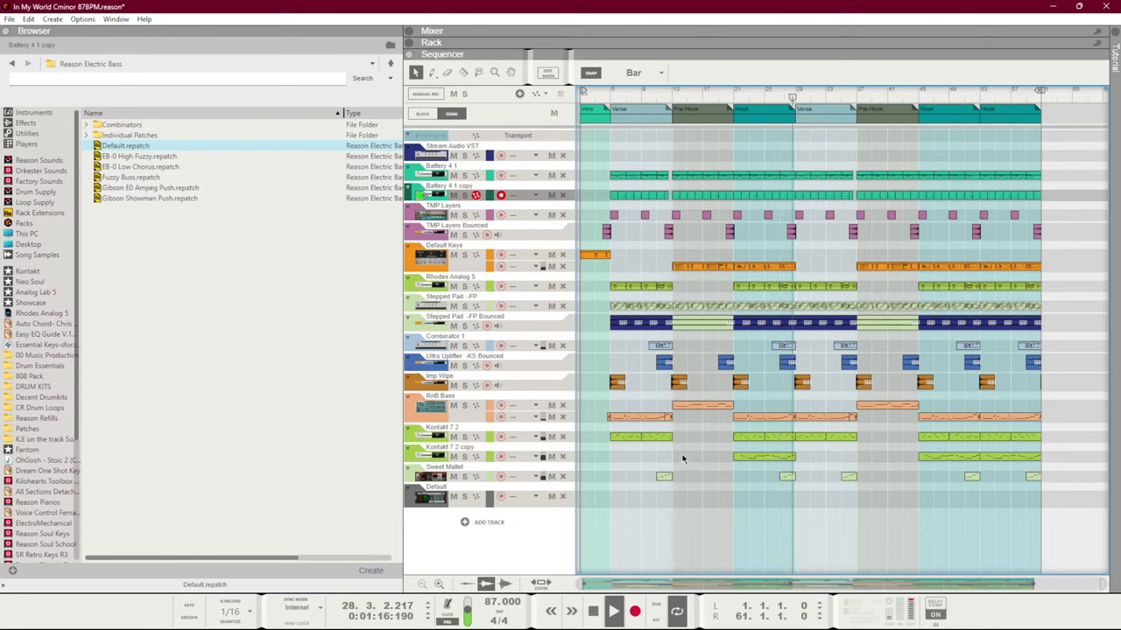
Select the electric bass track and the RnB Bass track in turn and examine the RnB Bass devices in the rack
left_click(499, 494)
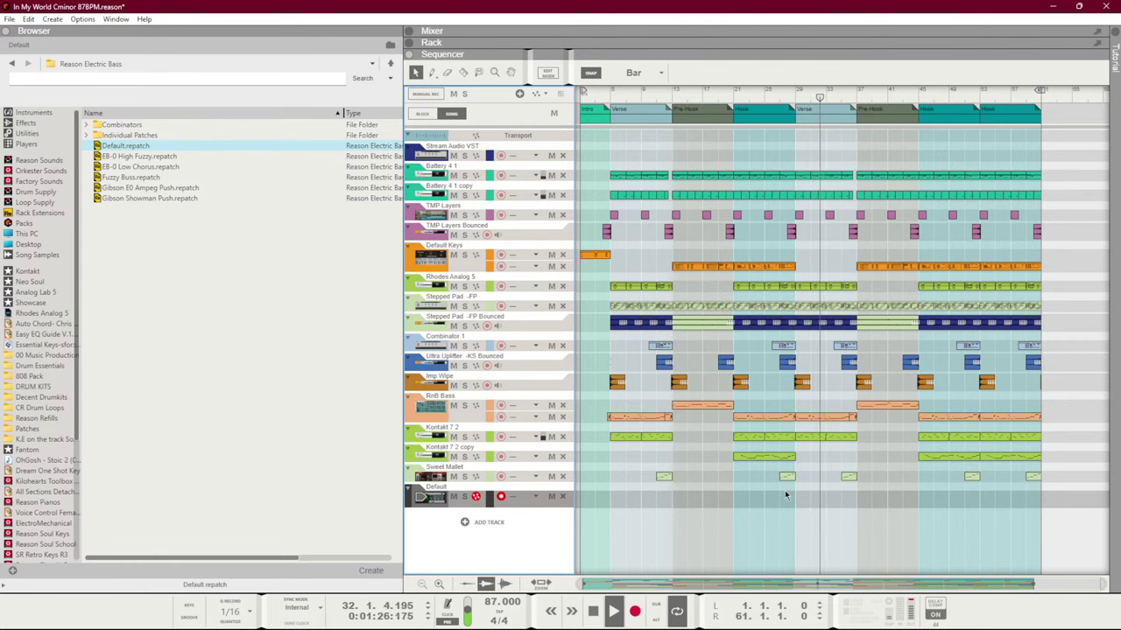
left_click(463, 413)
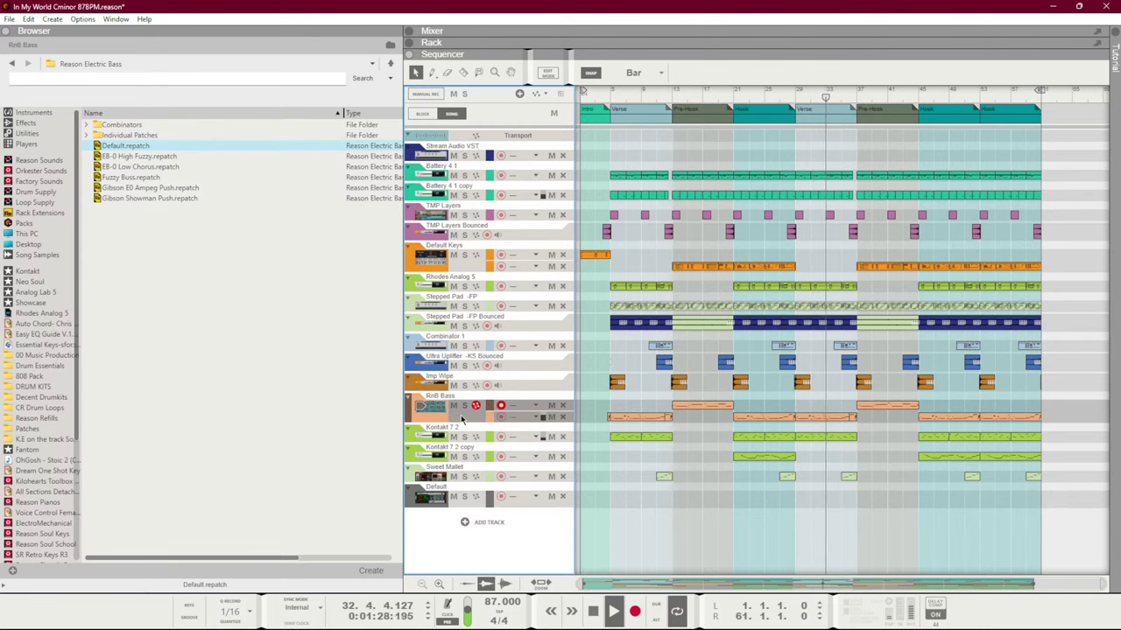
key("F6")
scroll(676, 317, "up", 3)
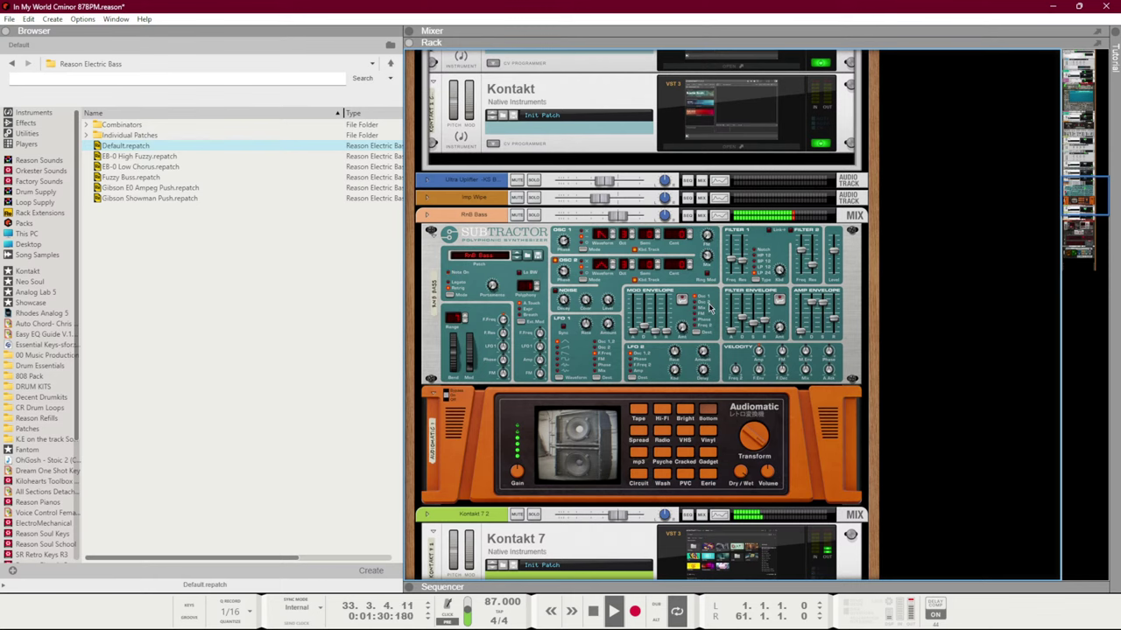
key("F7")
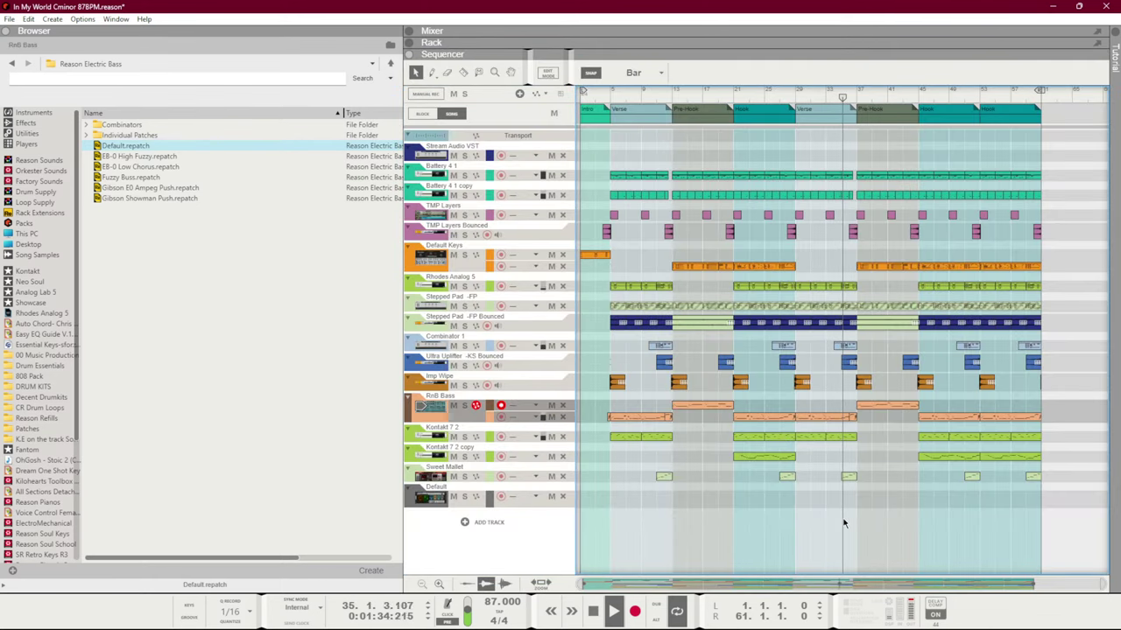
key("F3")
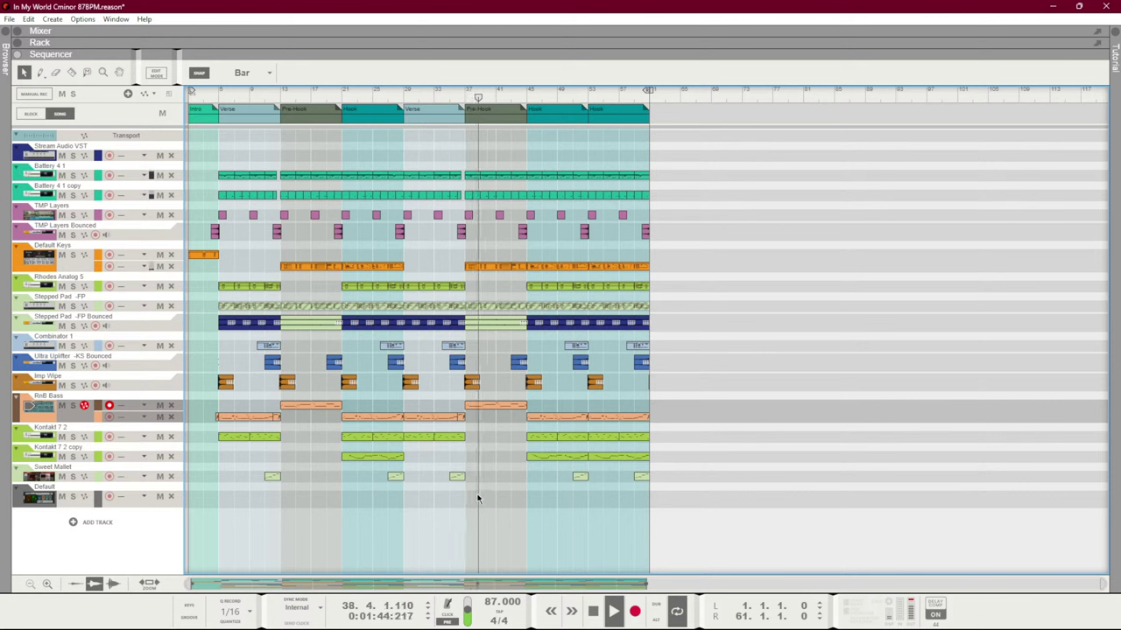
Add a Processed Pianos instrument on a new track below the electric bass
left_click(98, 522)
mouse_move(182, 543)
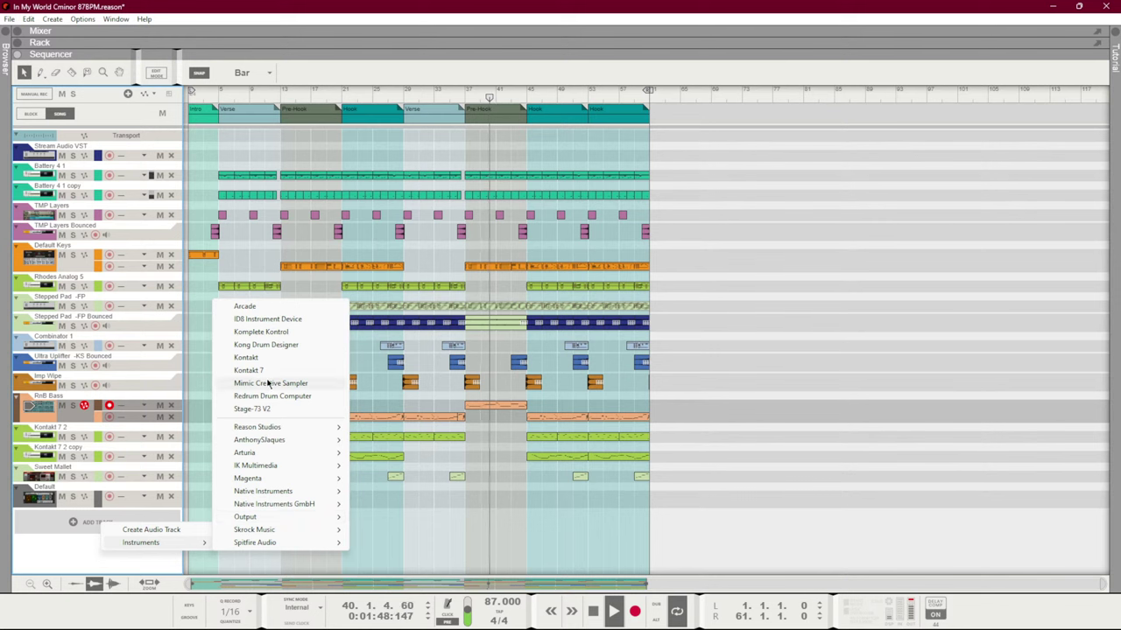
mouse_move(298, 429)
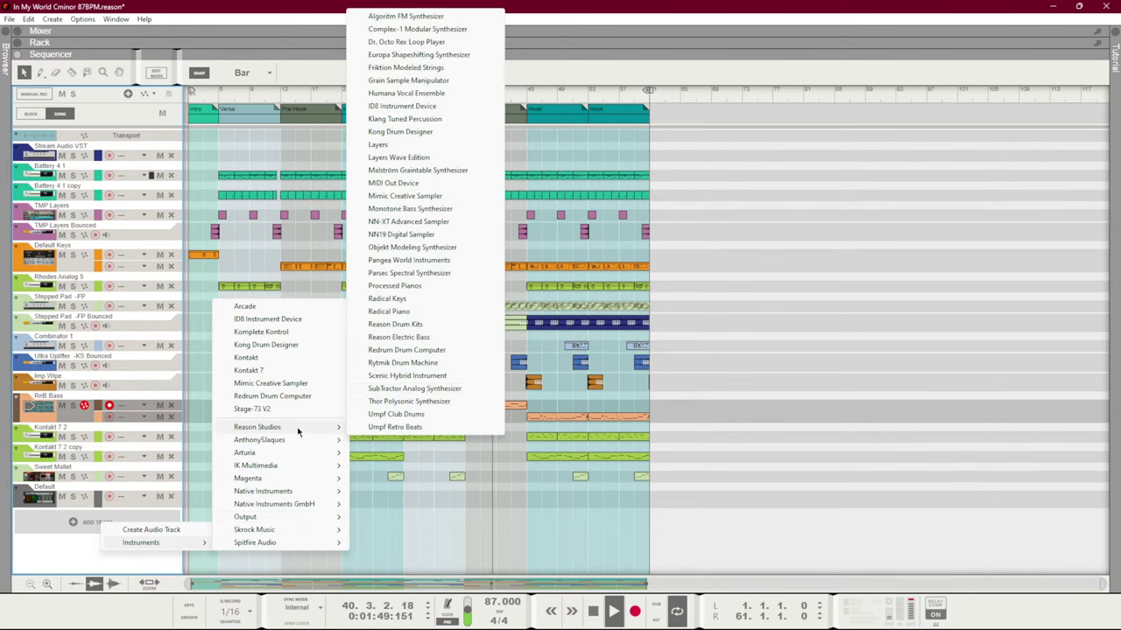
left_click(411, 296)
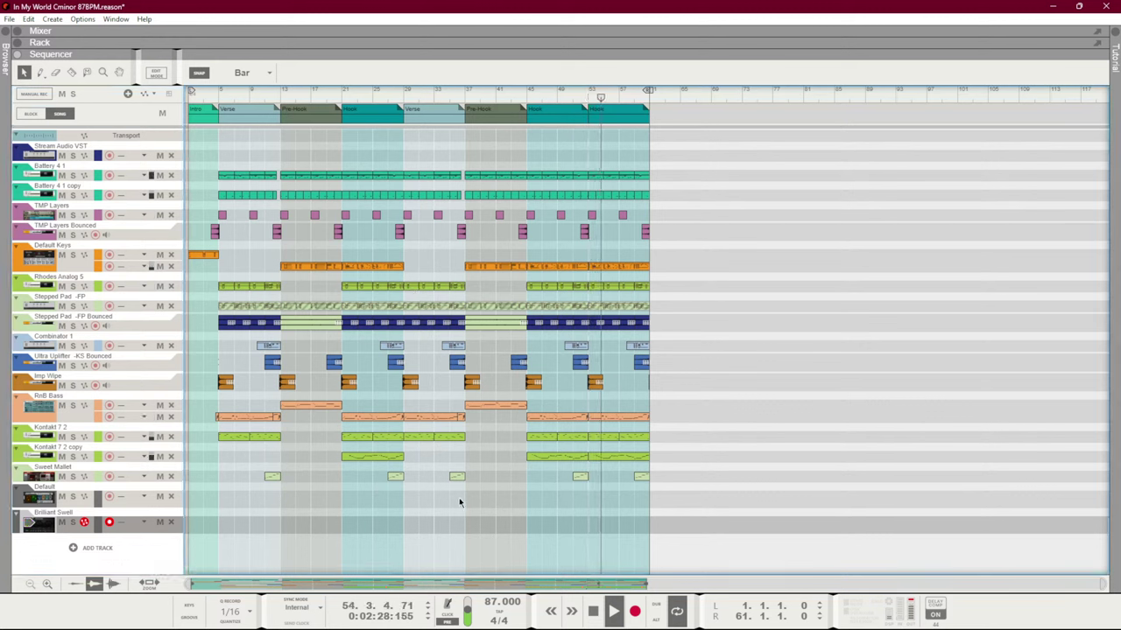
Record an 8-bar piano part on the new Processed Pianos track over the Hook starting at bar 45
key("space")
left_click(525, 93)
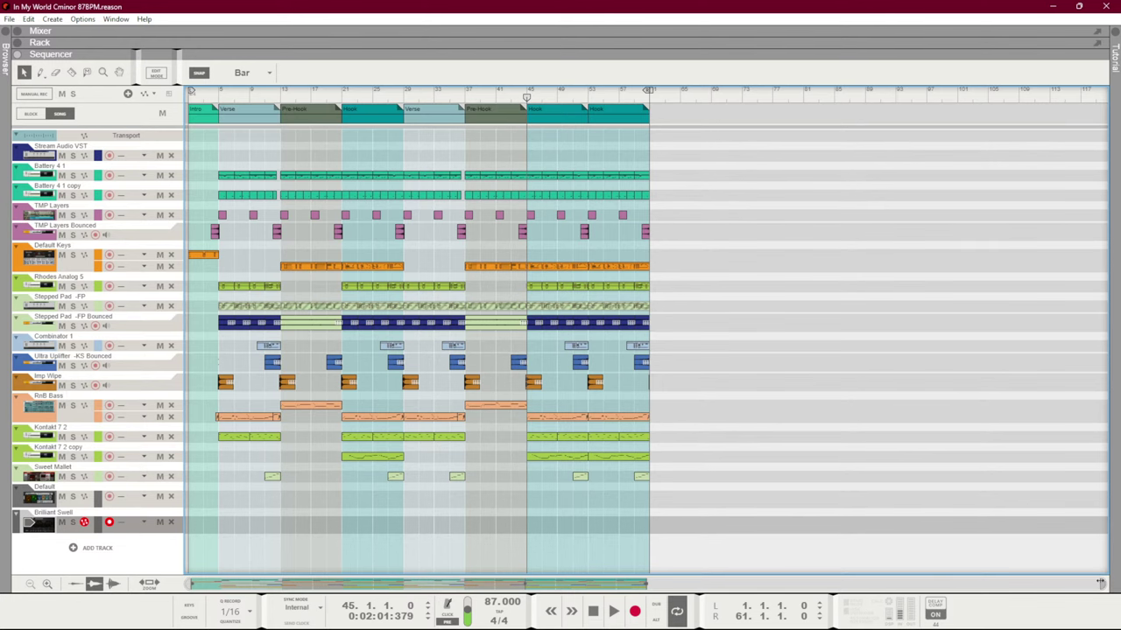
left_click_drag(1090, 582, 665, 570)
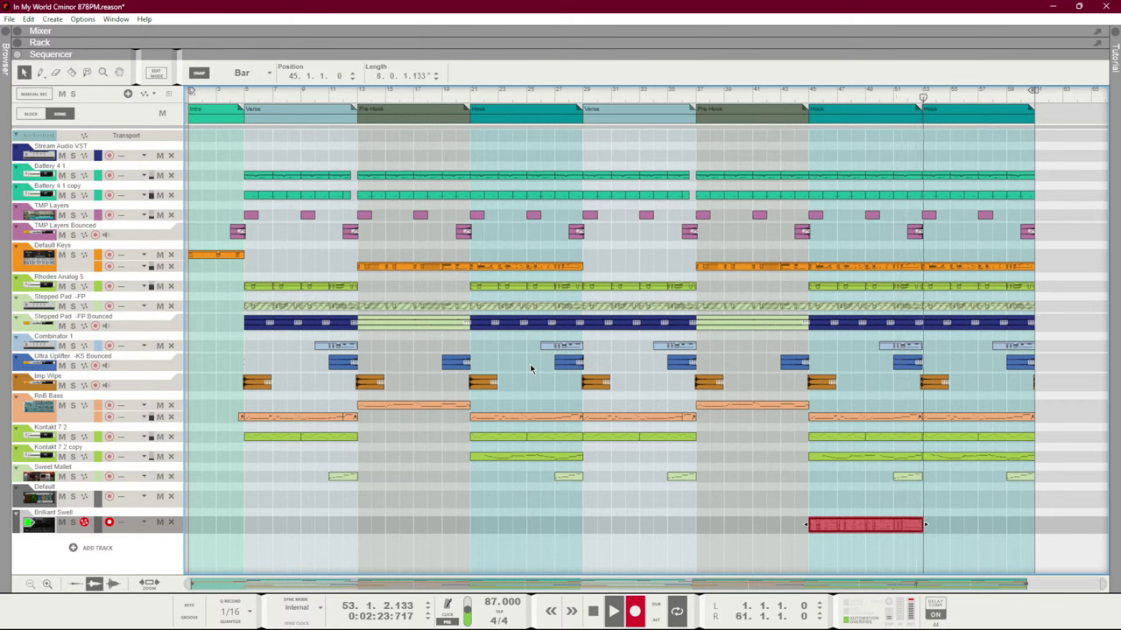
key("space")
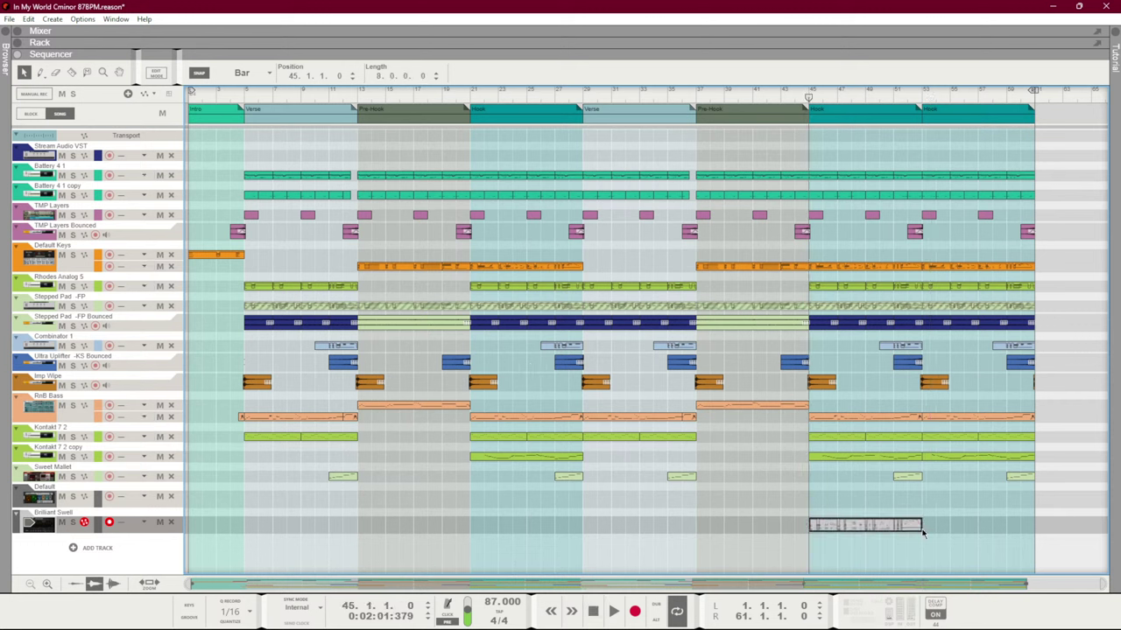
Record another 8-bar piano part on the Processed Pianos track over the final Hook from bar 53
left_click(919, 92)
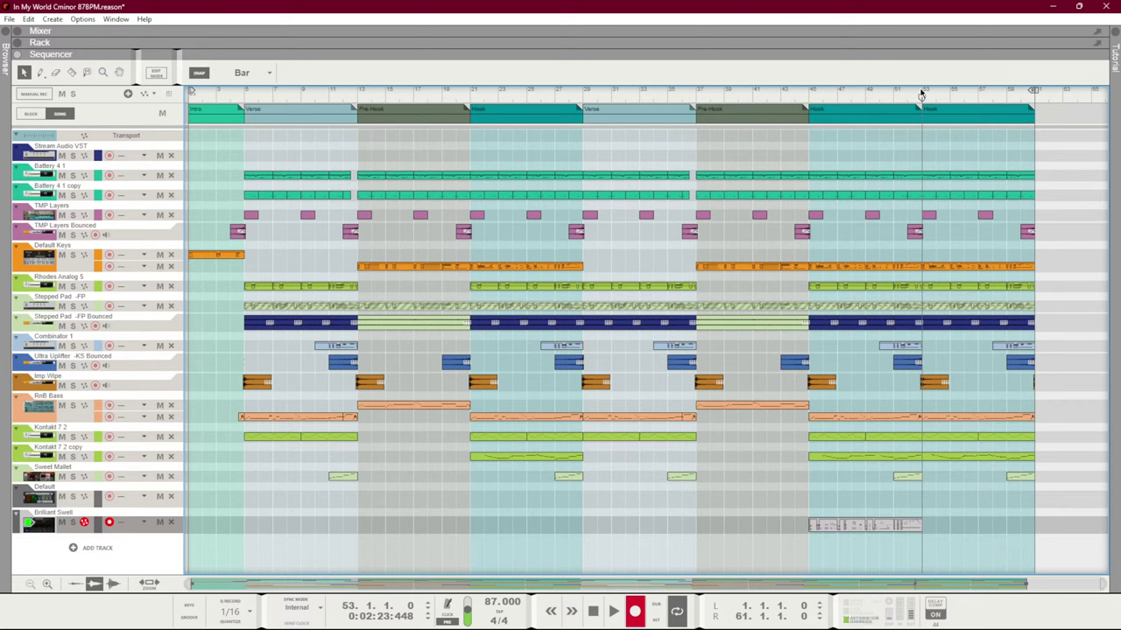
key("space")
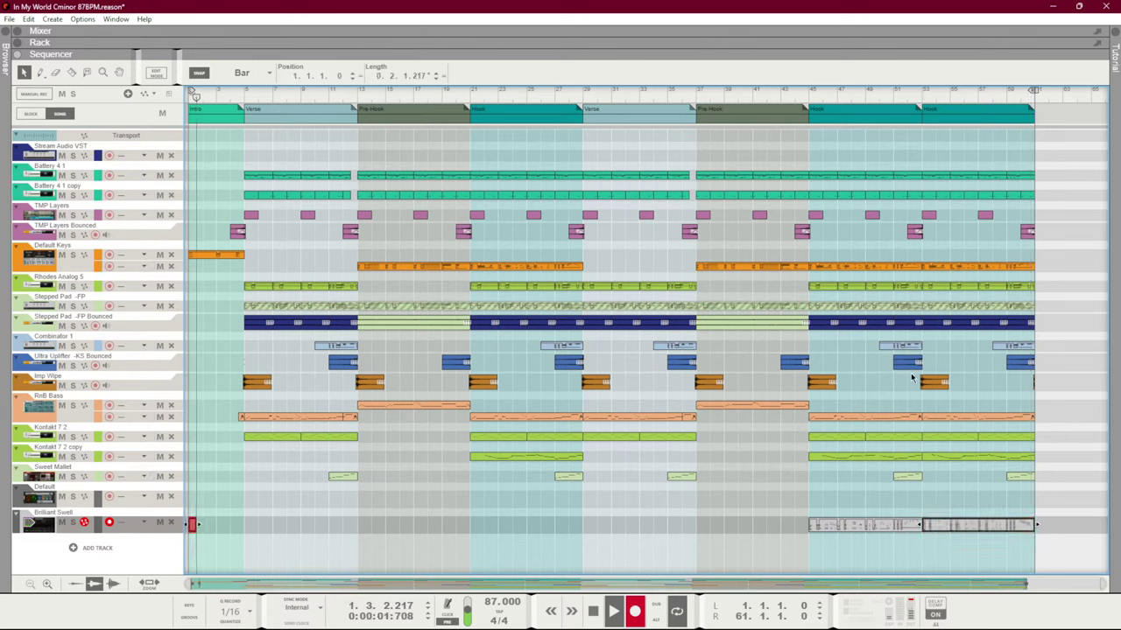
key("ctrl+Return")
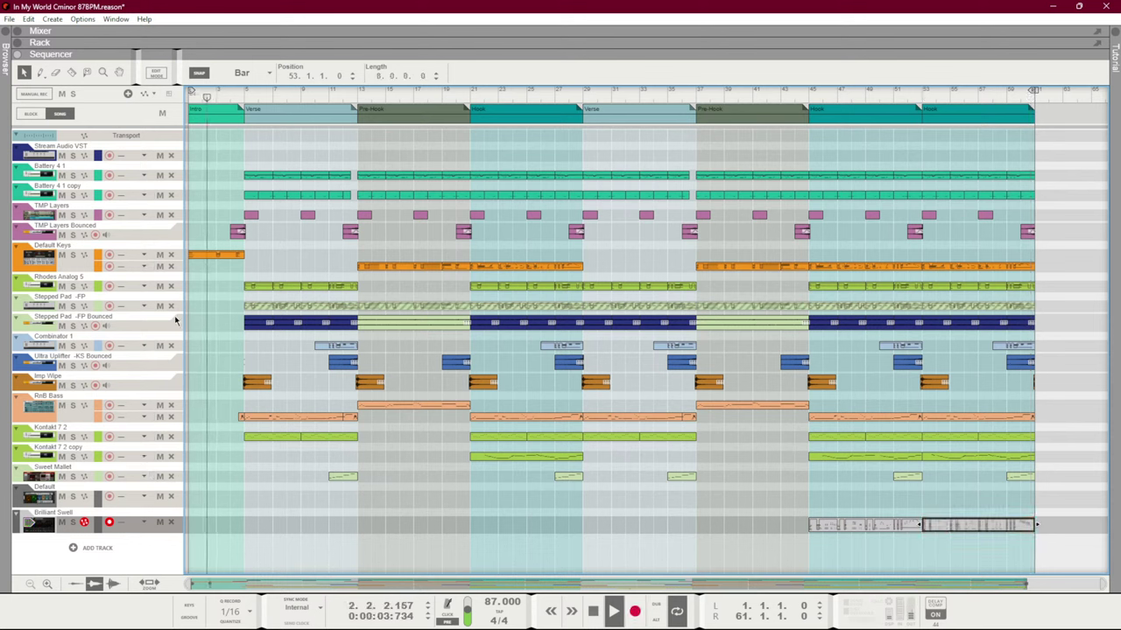
left_click(198, 298)
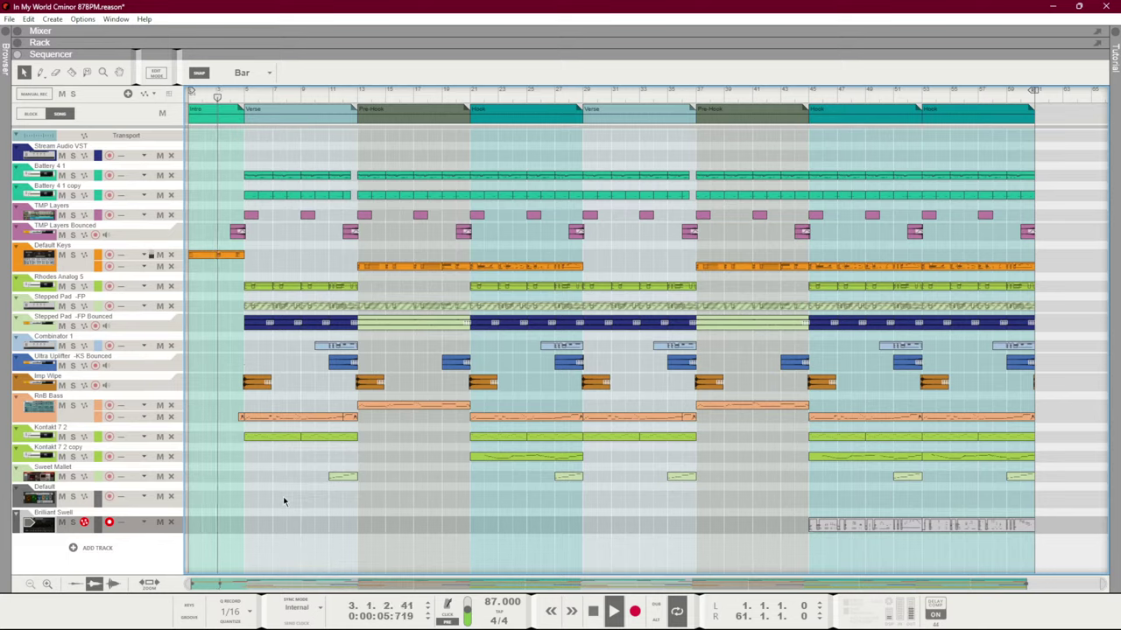
Load the Big Apple Jazz patch from the Clean Pianos folder into the Processed Pianos device
key("F6")
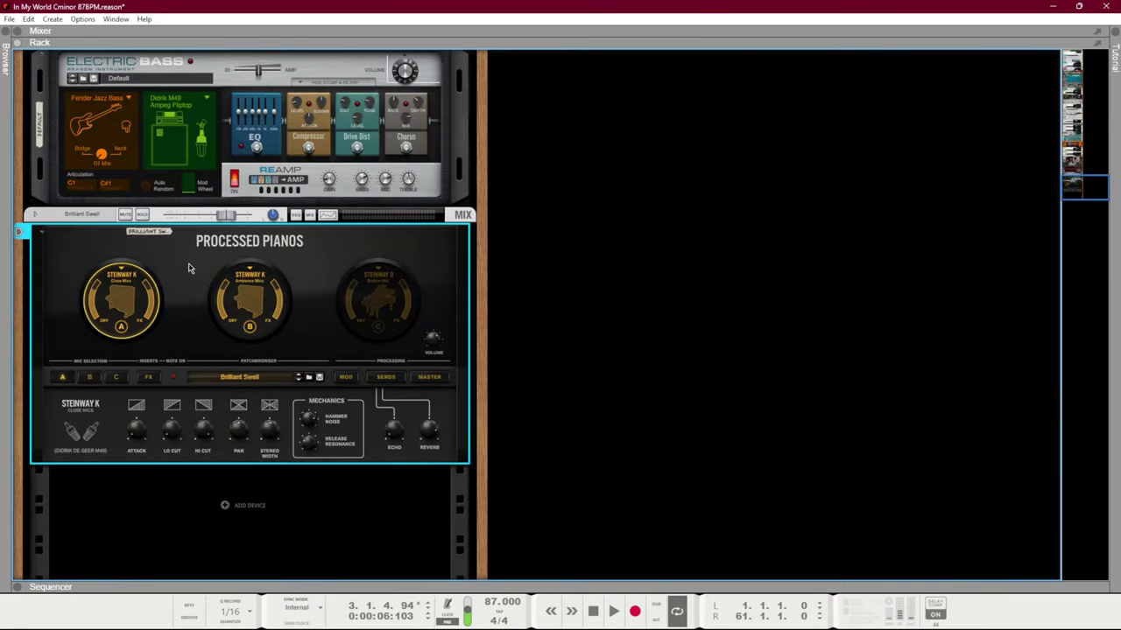
key("ctrl+b")
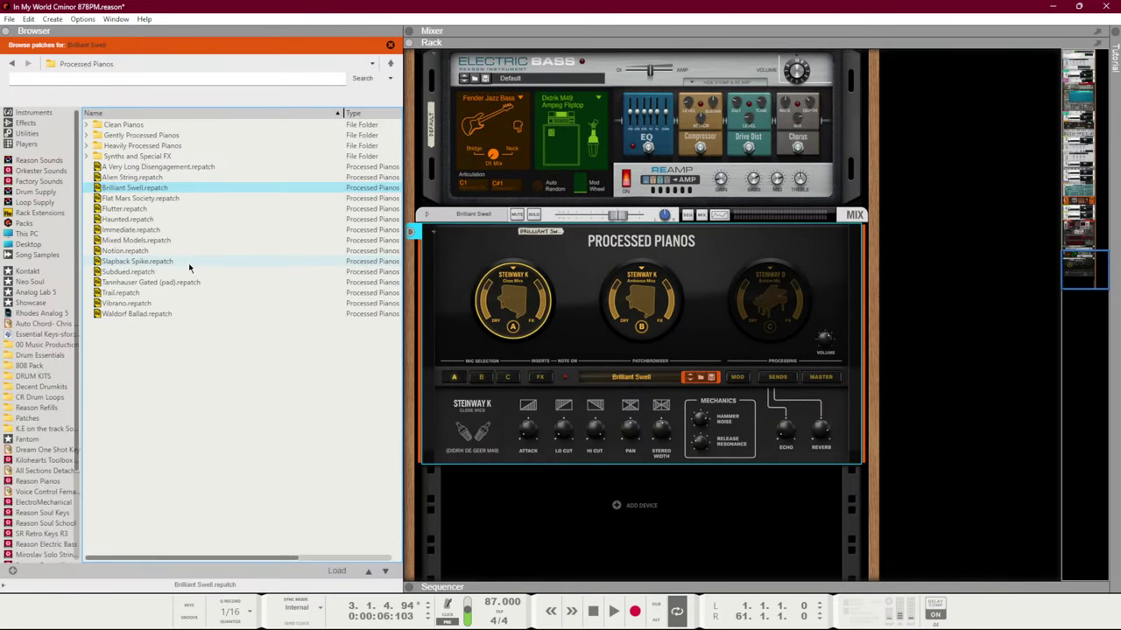
double_click(123, 125)
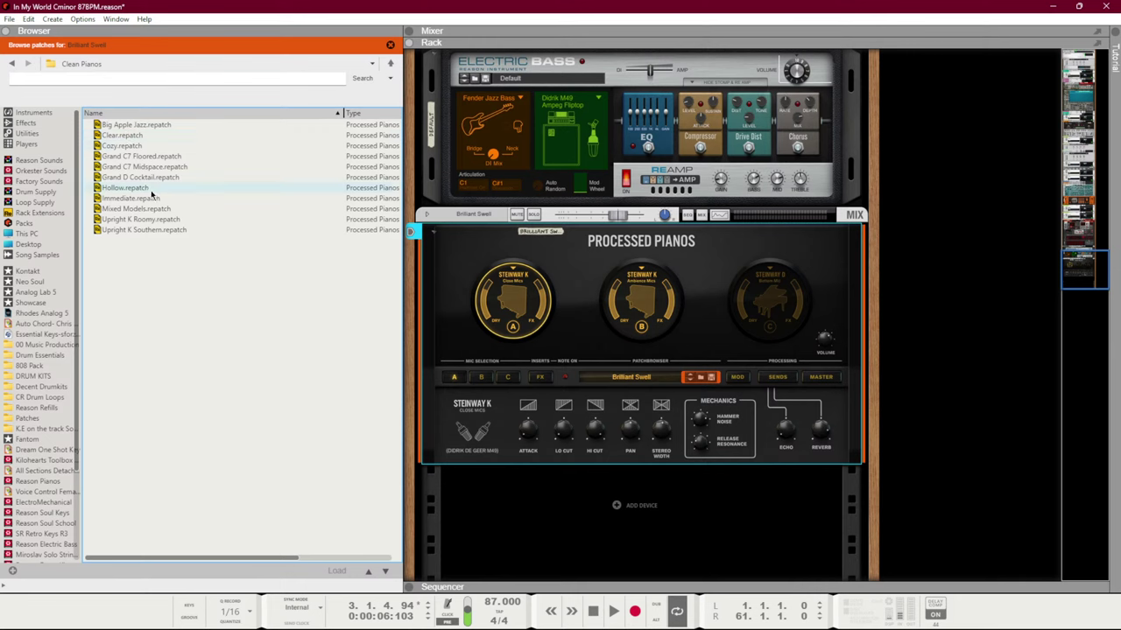
left_click_drag(129, 125, 555, 333)
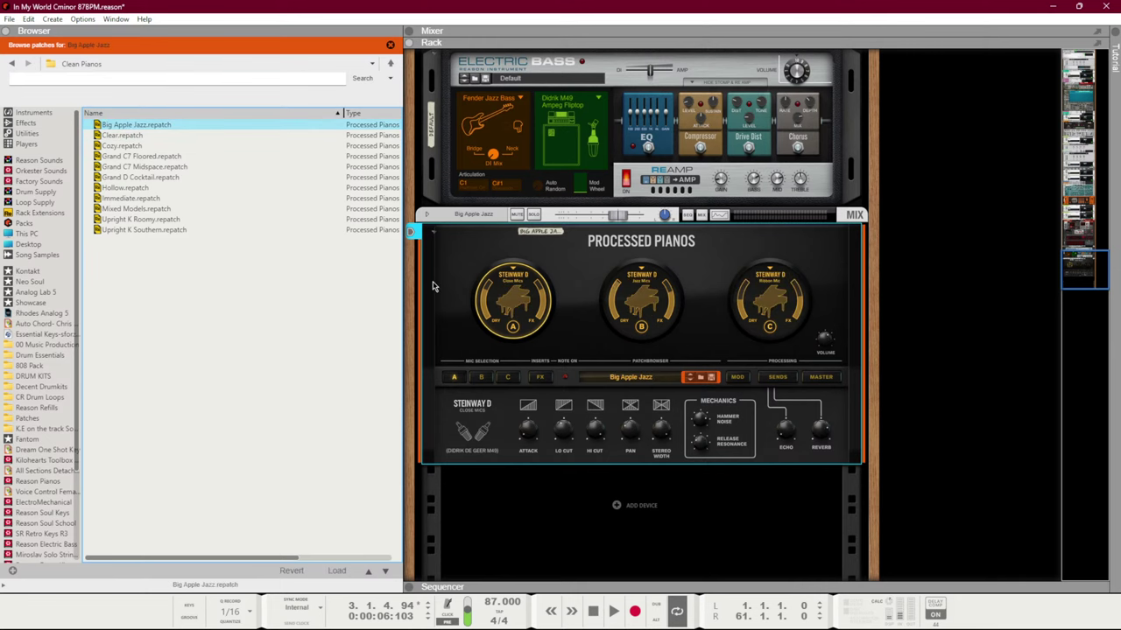
Place the playhead at bar 45, the start of the Hook that has the piano part
key("F7")
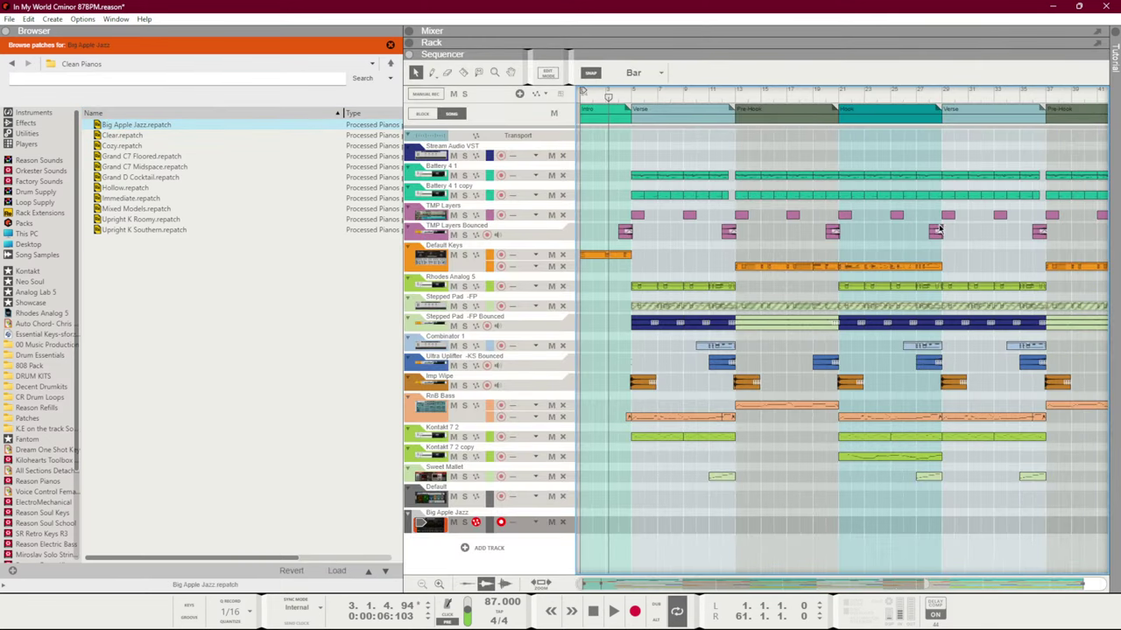
scroll(875, 448, "down", 3)
left_click(892, 97)
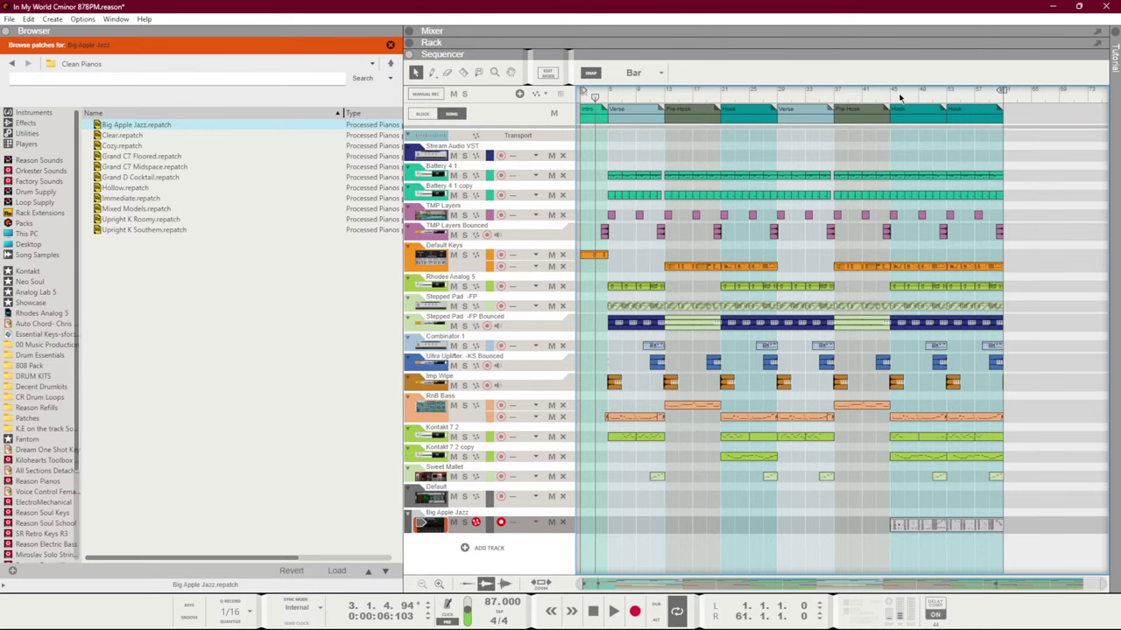
Add a second Processed Pianos track with the Vibrano patch from the Heavily Processed Pianos folder below the Big Apple Jazz device
key("F6")
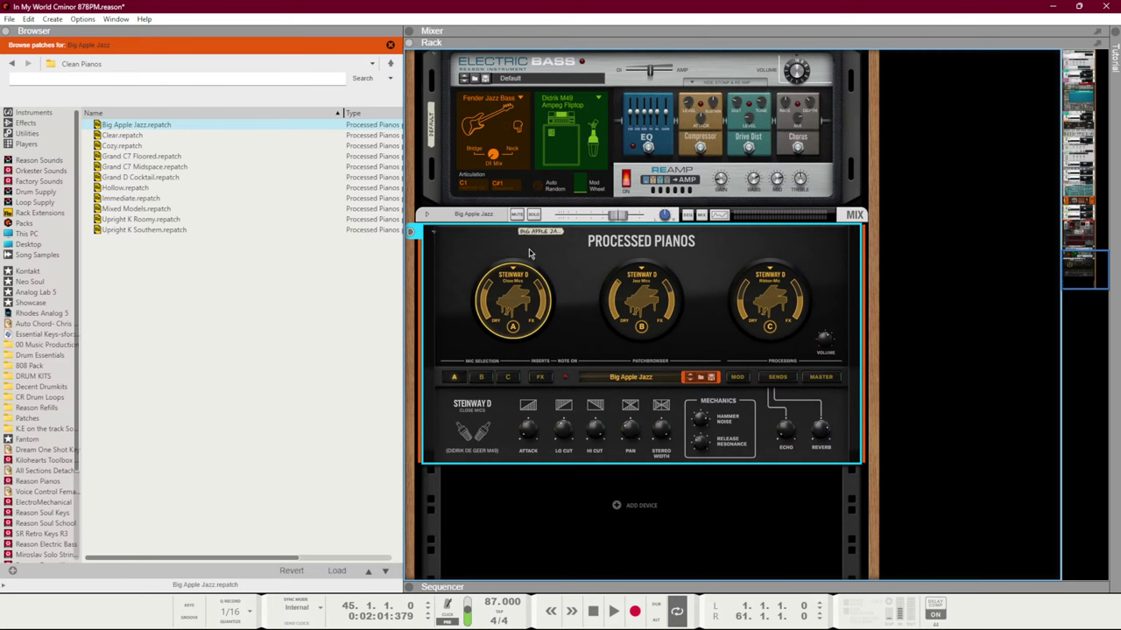
left_click(96, 64)
left_click(88, 90)
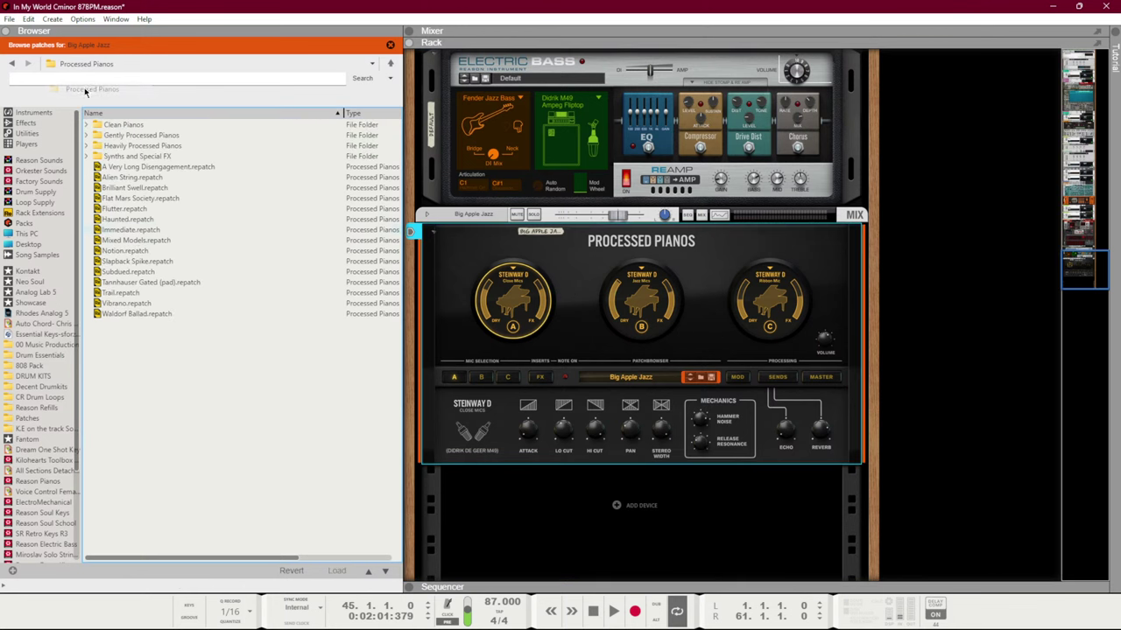
double_click(132, 145)
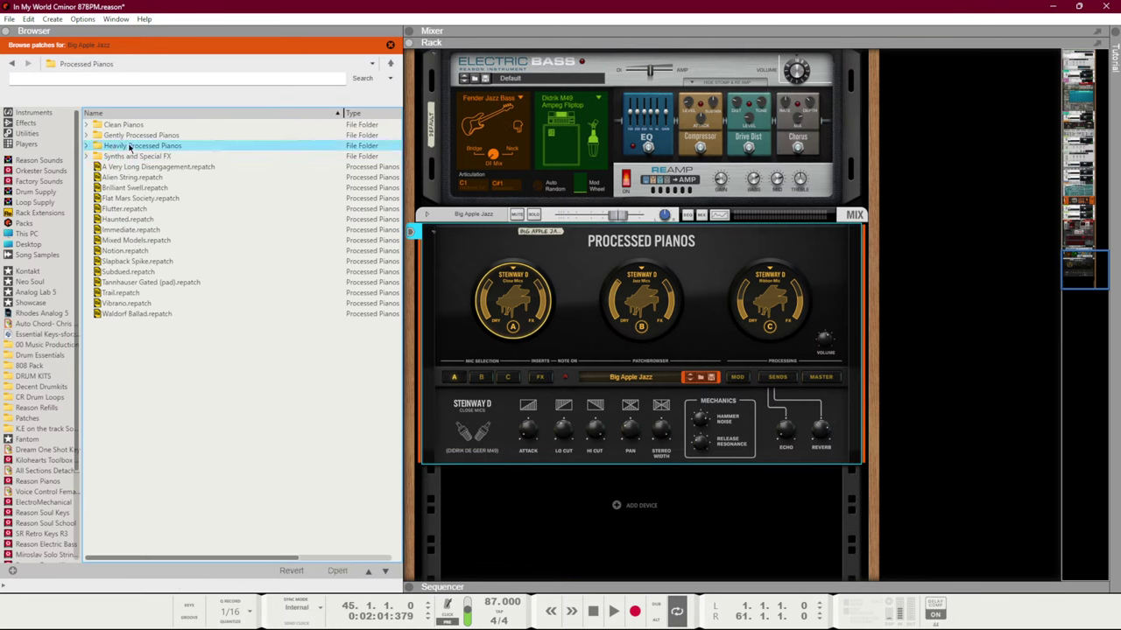
left_click_drag(145, 261, 542, 530)
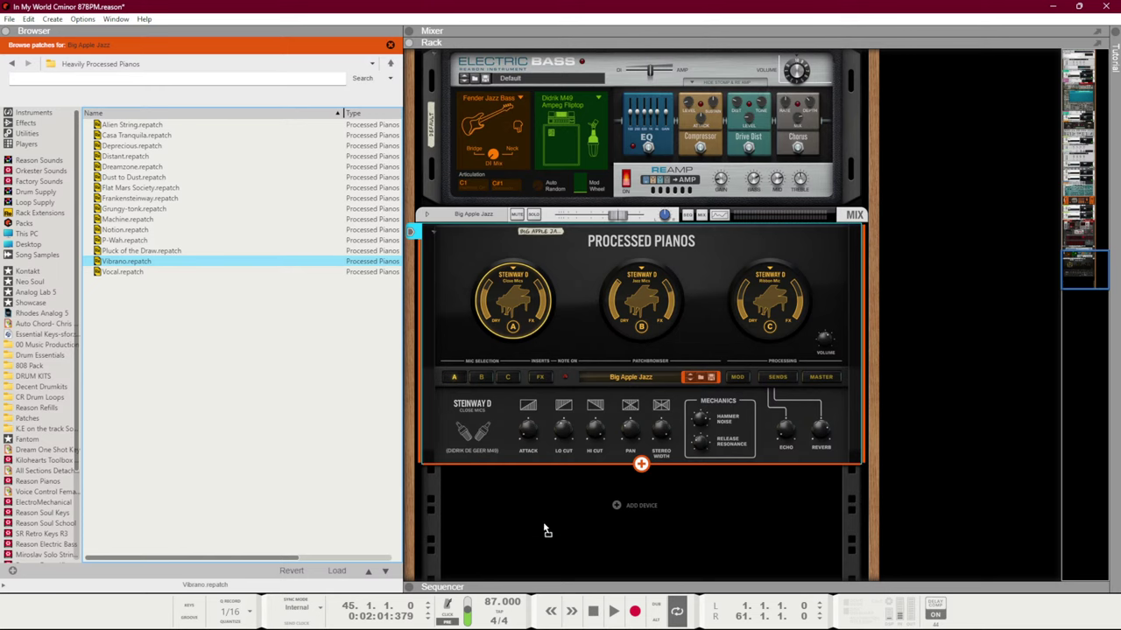
key("F7")
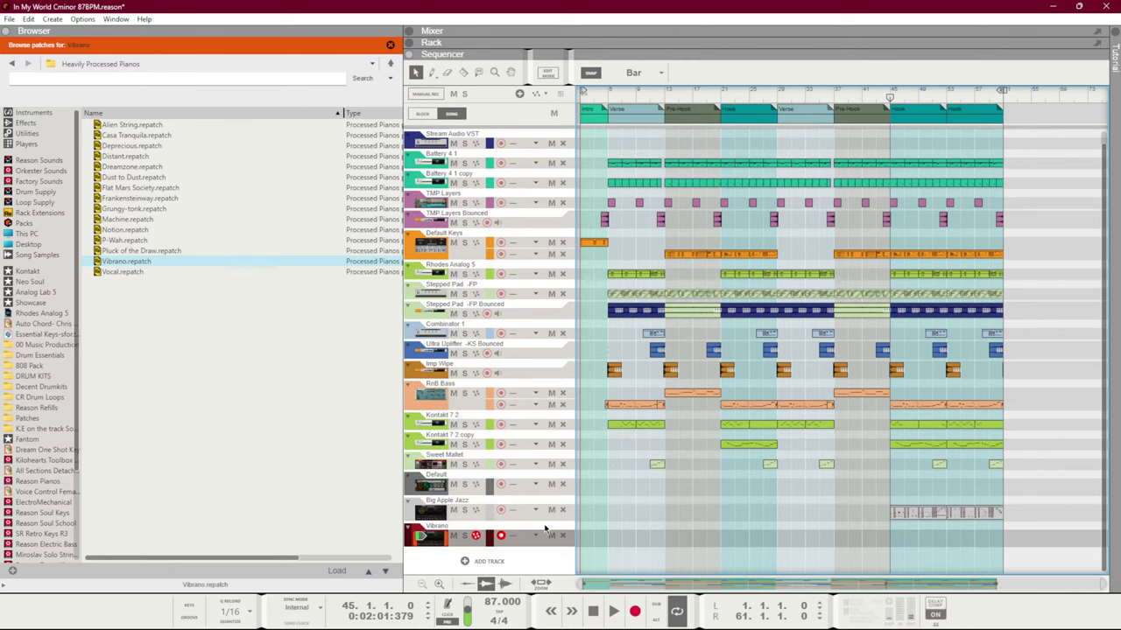
Try the Pluck of the Draw patch on the new piano track, and replace it with Mixed Models from the Clean Pianos folder
mouse_move(123, 251)
left_mouse_down()
mouse_move(438, 494)
mouse_move(457, 530)
left_mouse_up()
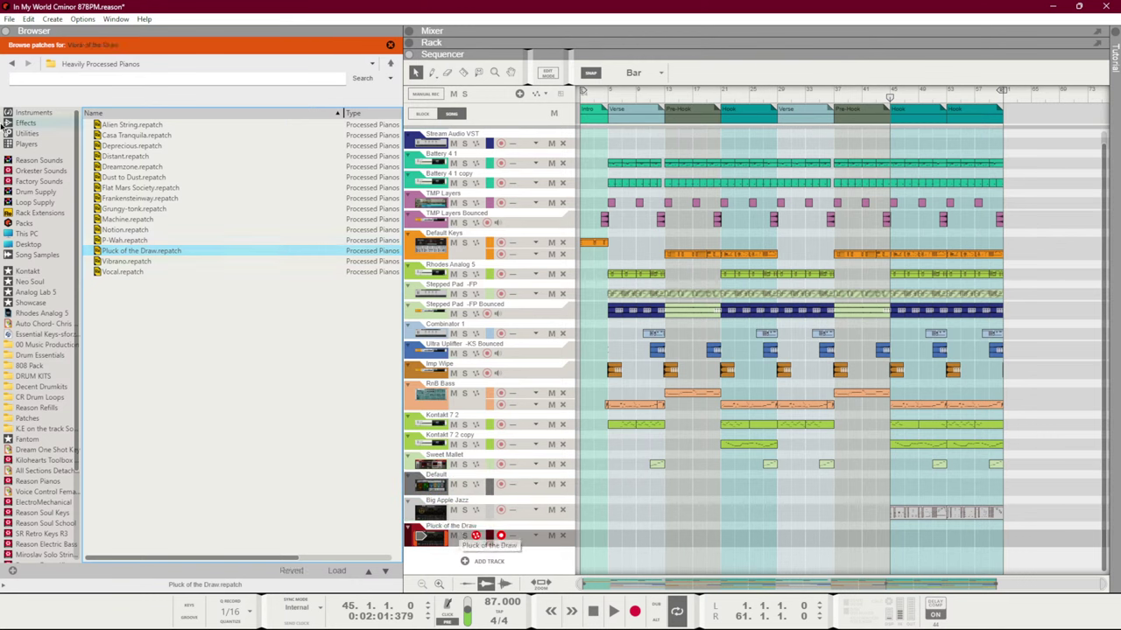
left_click(50, 64)
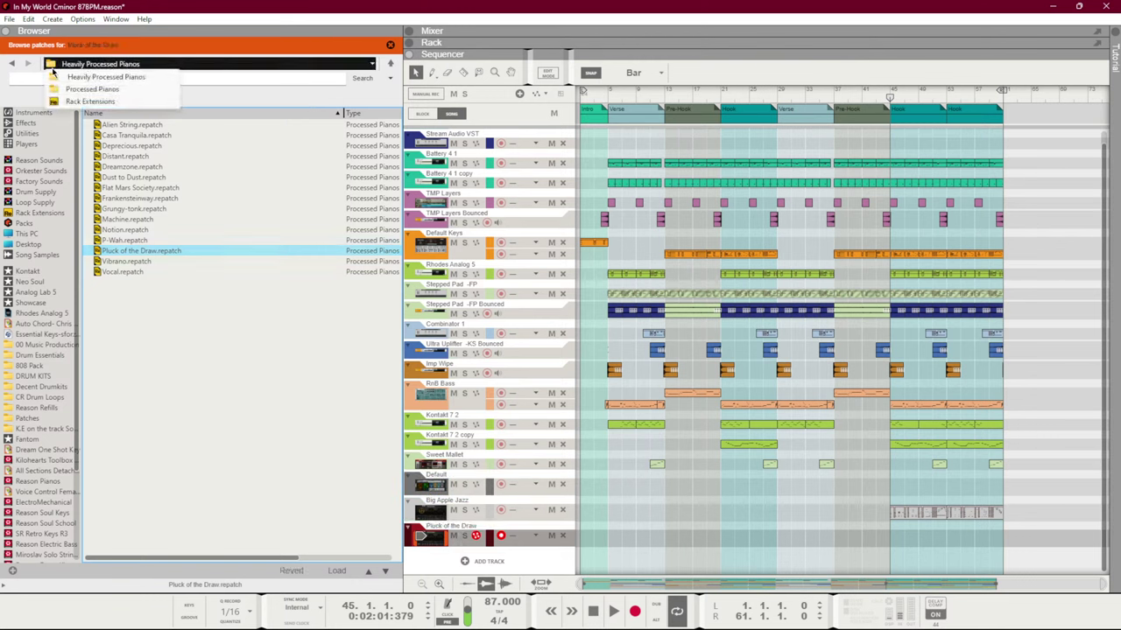
left_click(70, 90)
double_click(161, 125)
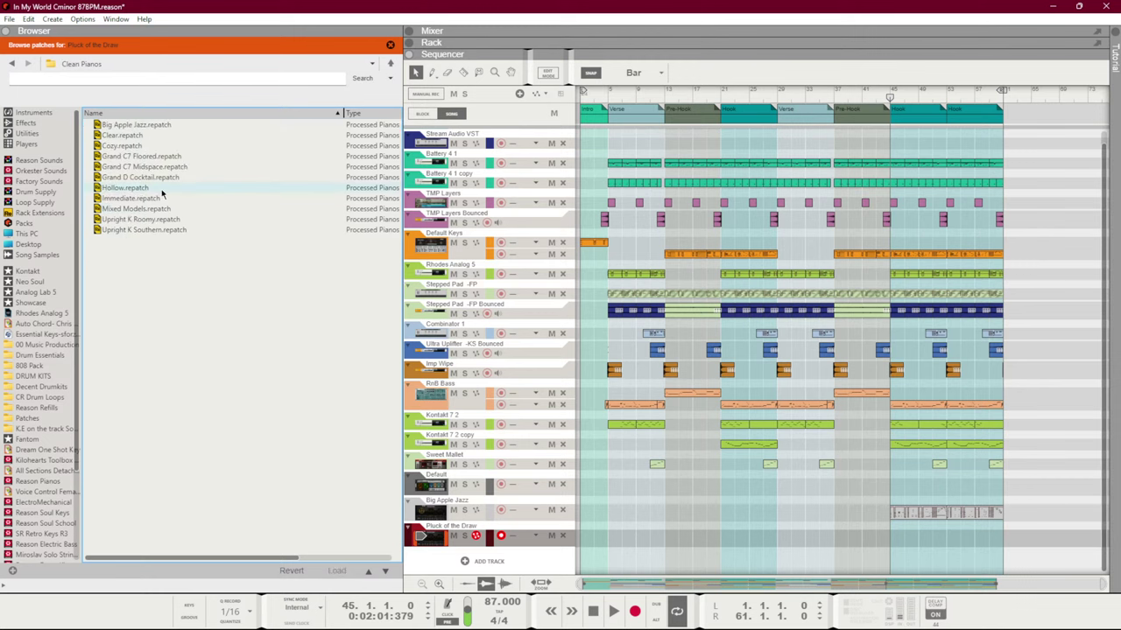
mouse_move(136, 209)
left_mouse_down()
mouse_move(529, 529)
mouse_move(520, 534)
left_mouse_up()
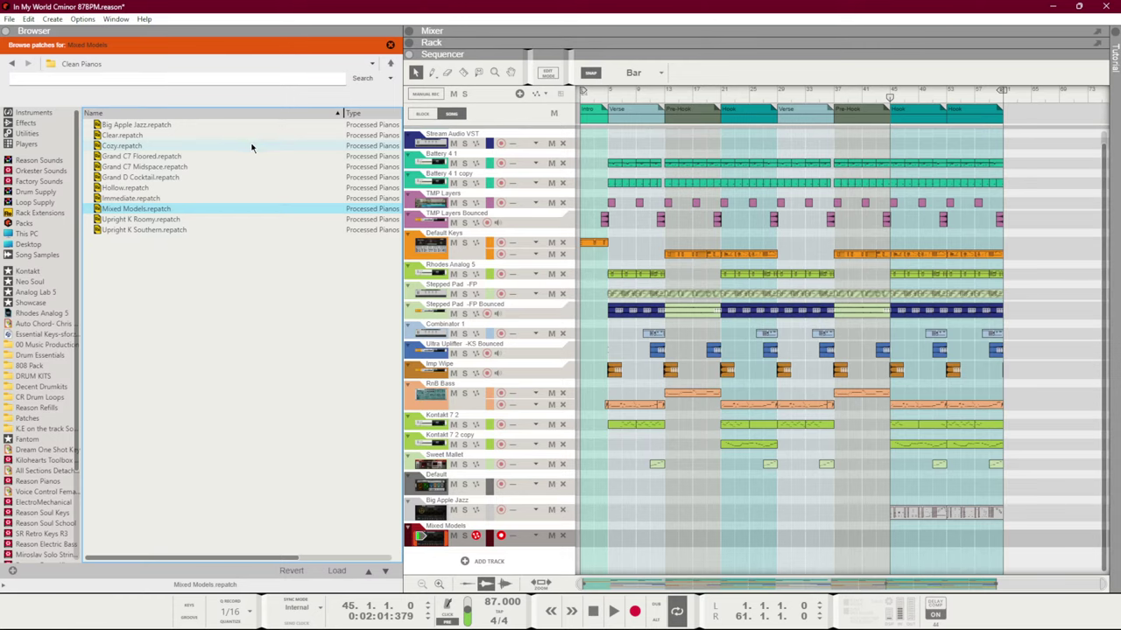
Compare the two piano devices in the rack and delete the Mixed Models track
key("F6")
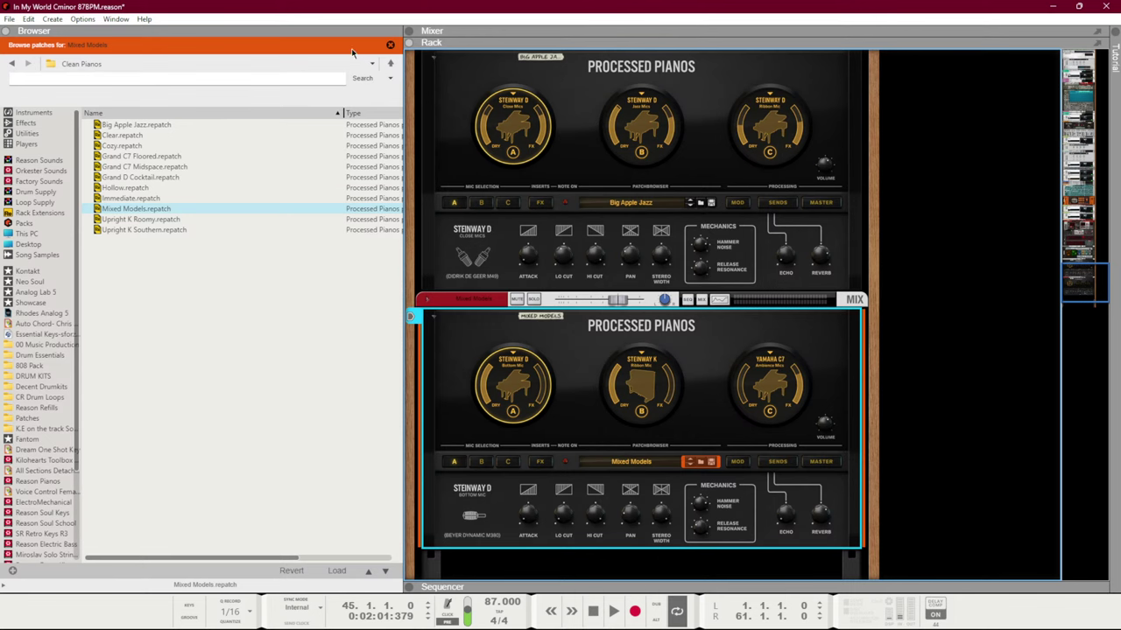
scroll(442, 77, "up", 2)
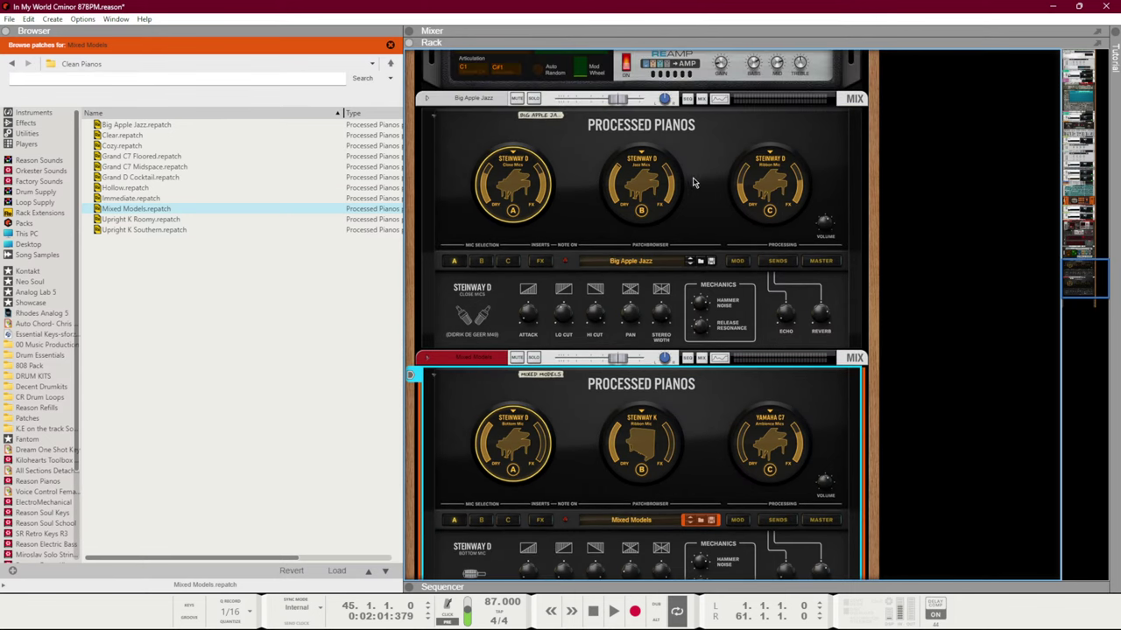
key("F7")
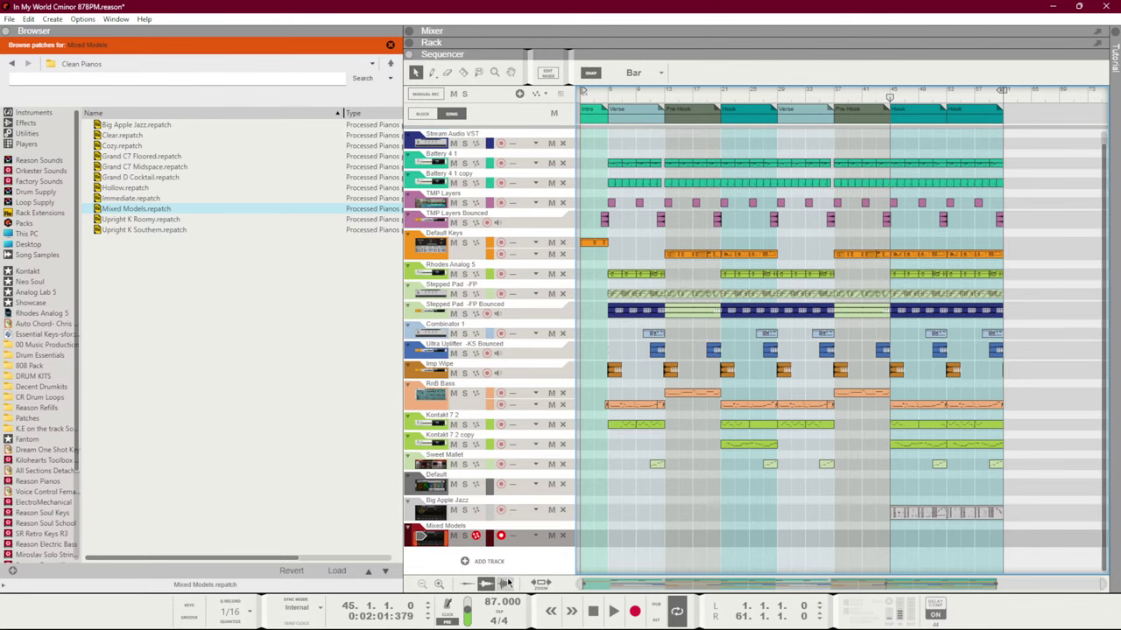
key("Delete")
key("Return")
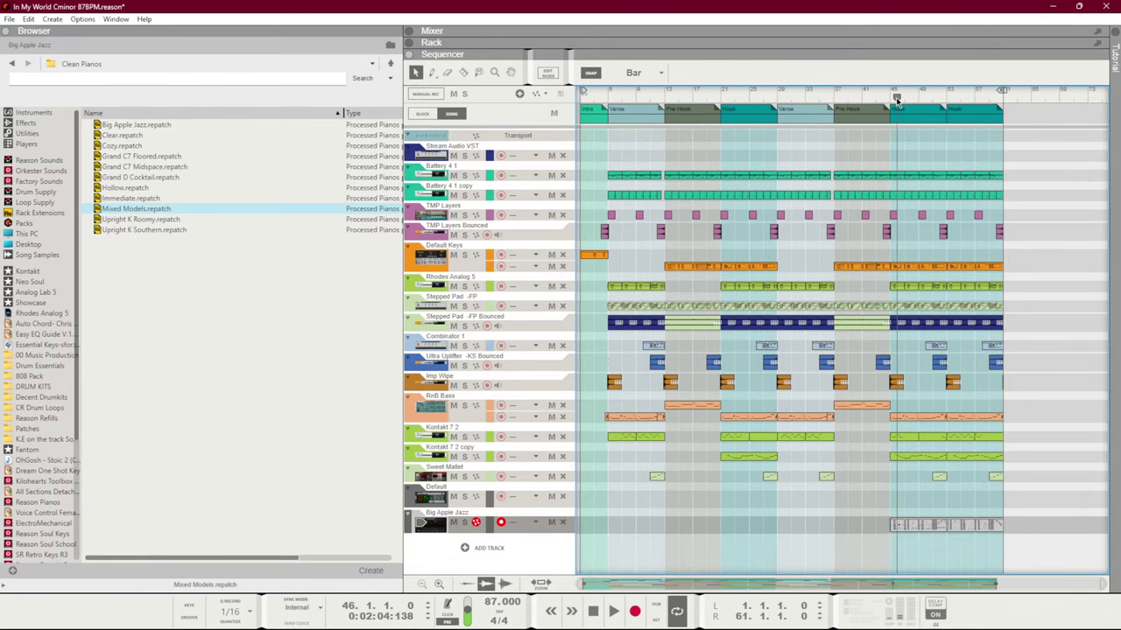
Play the song from the Hook at bar 45 and check the piano's channel in the mixer
key("space")
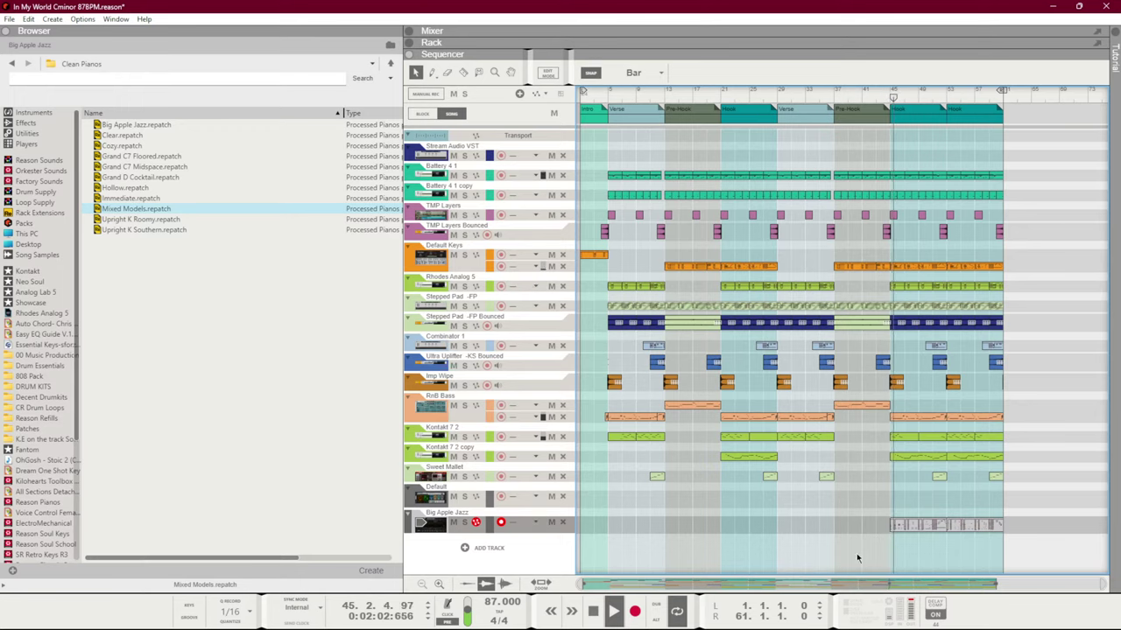
key("F5")
left_click(953, 407)
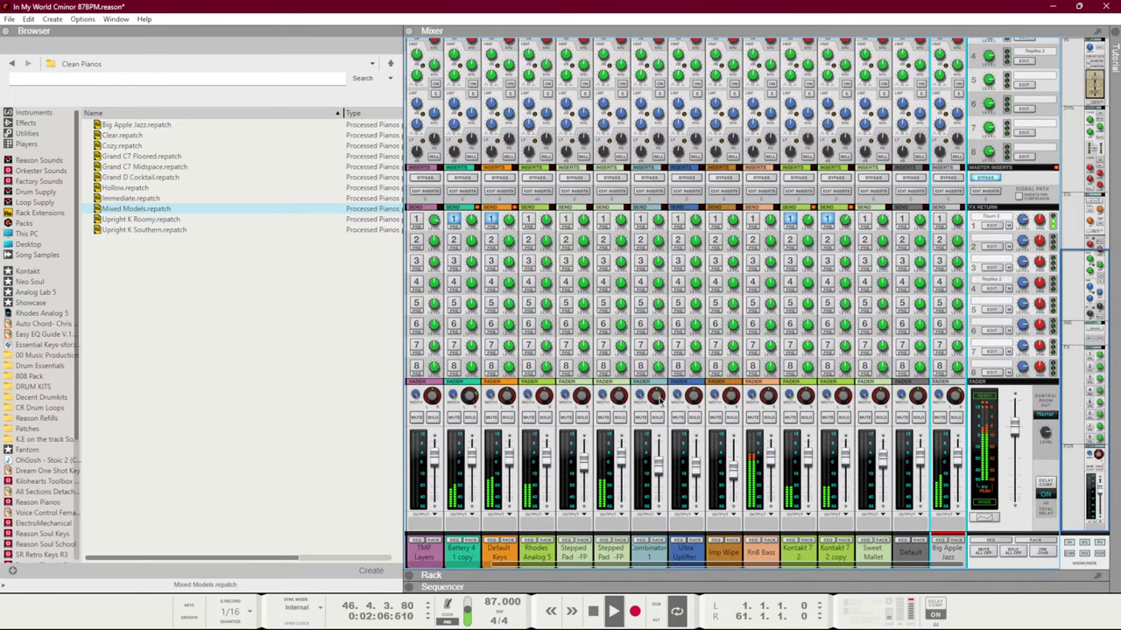
key("F3")
key("F7")
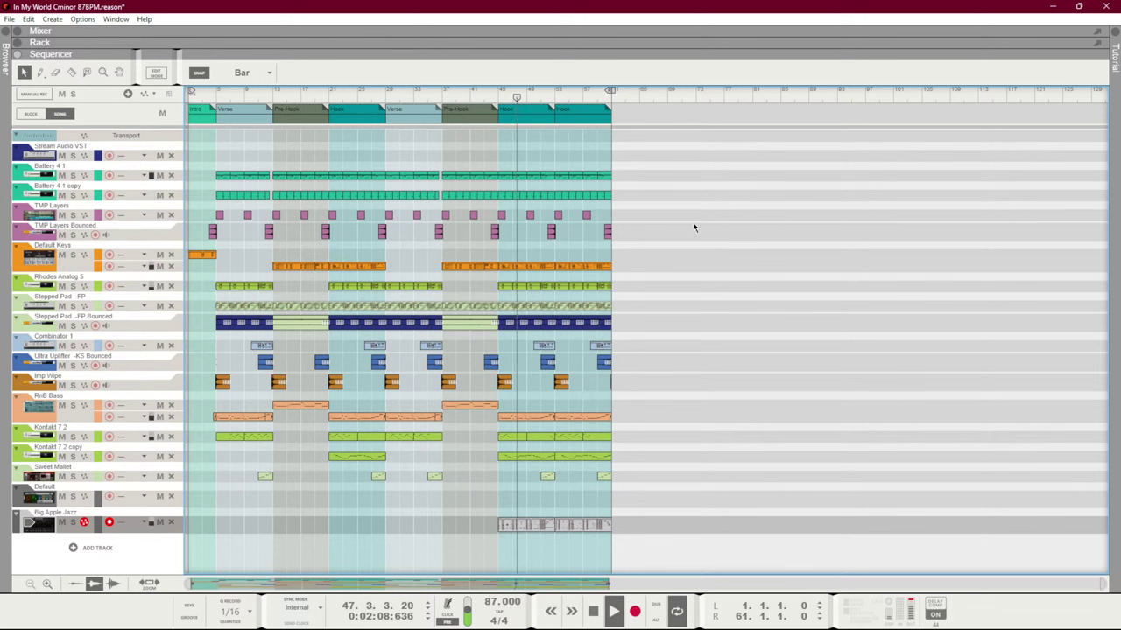
Move the right locator to bar 65 and add an empty note lane to the Big Apple Jazz track
left_click_drag(629, 103, 639, 96)
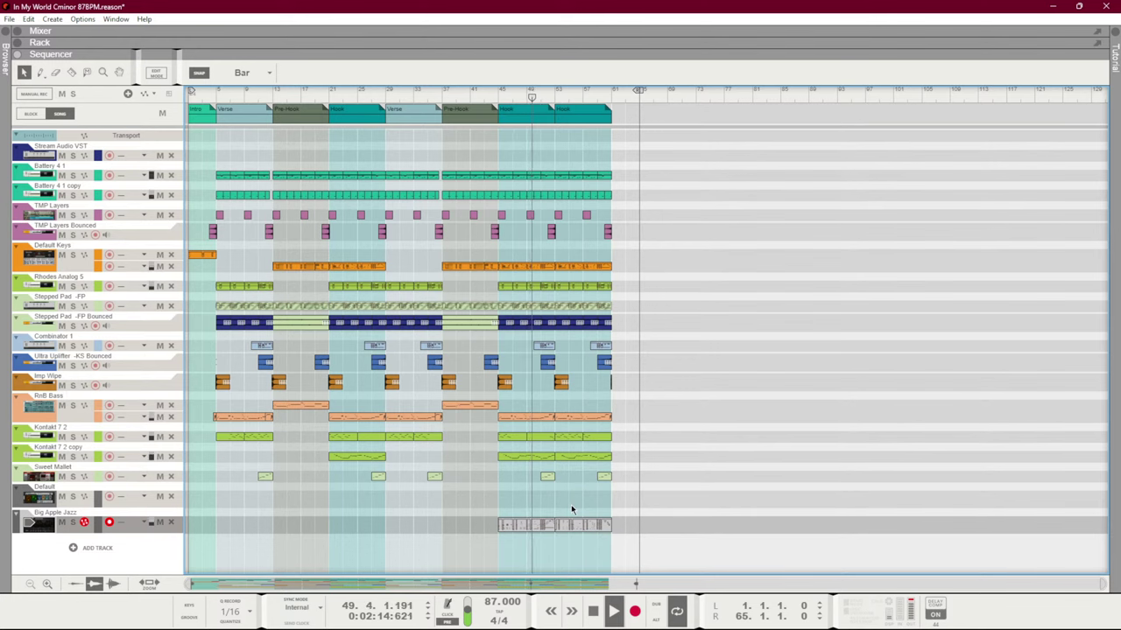
key("ctrl+Return")
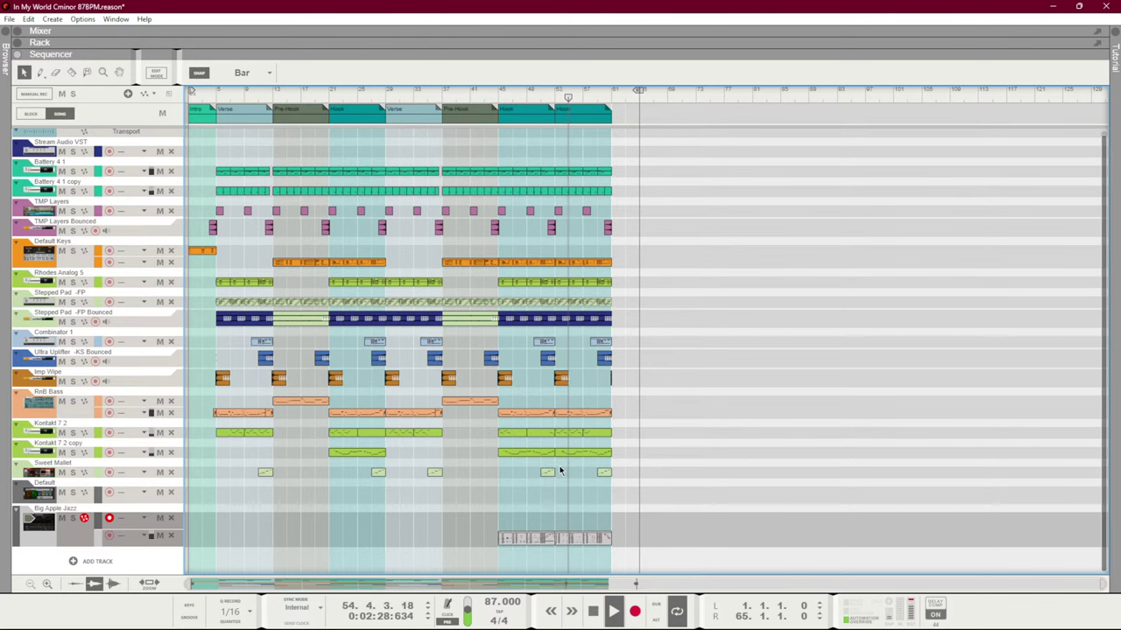
scroll(420, 526, "up", 1)
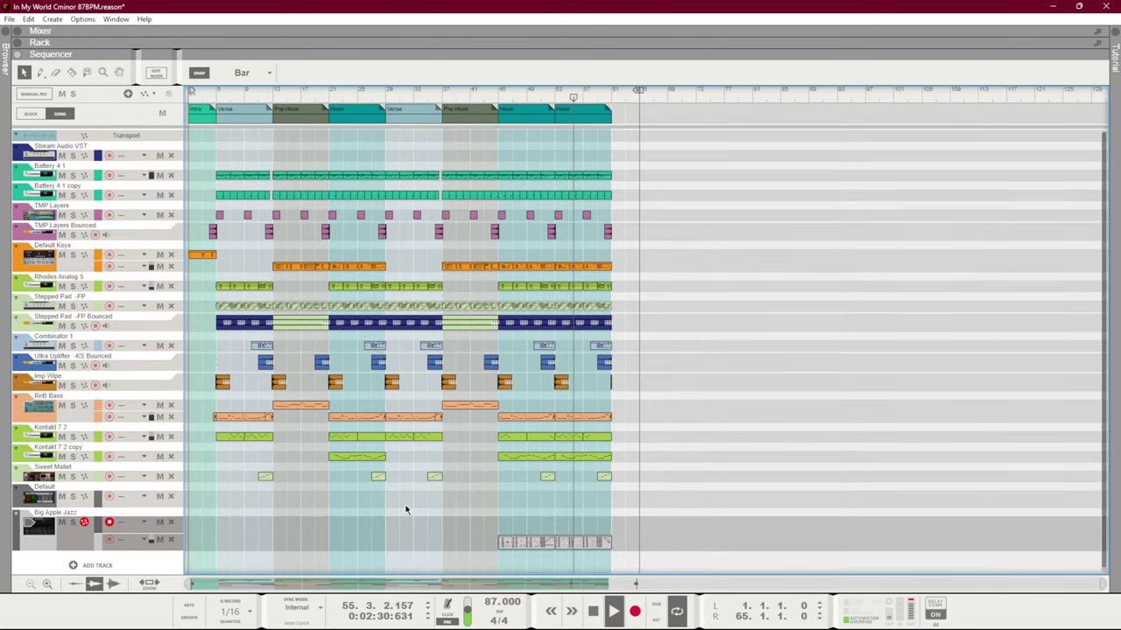
Check the mixer's channel levels and effect sends while the final Hook plays to its end
key("F5")
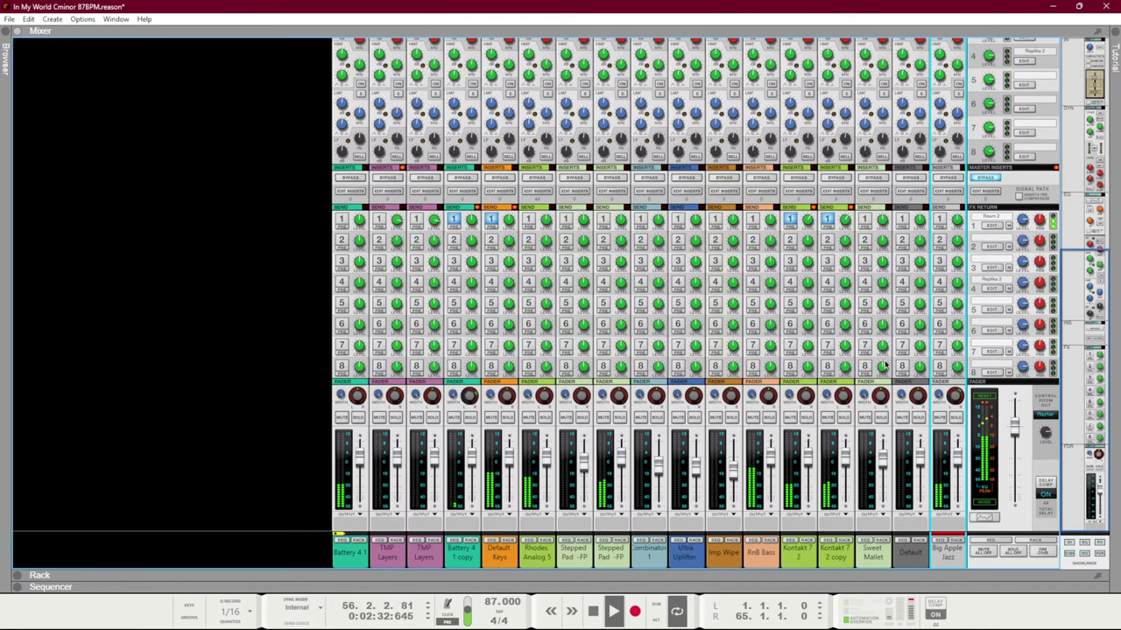
scroll(484, 372, "up", 5)
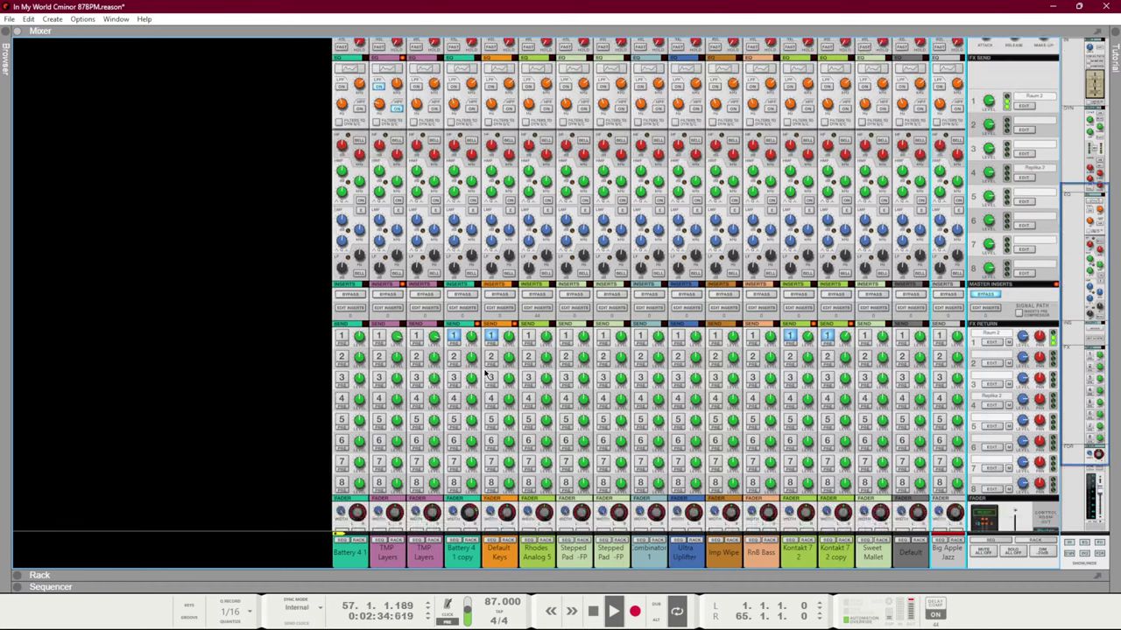
scroll(484, 372, "down", 5)
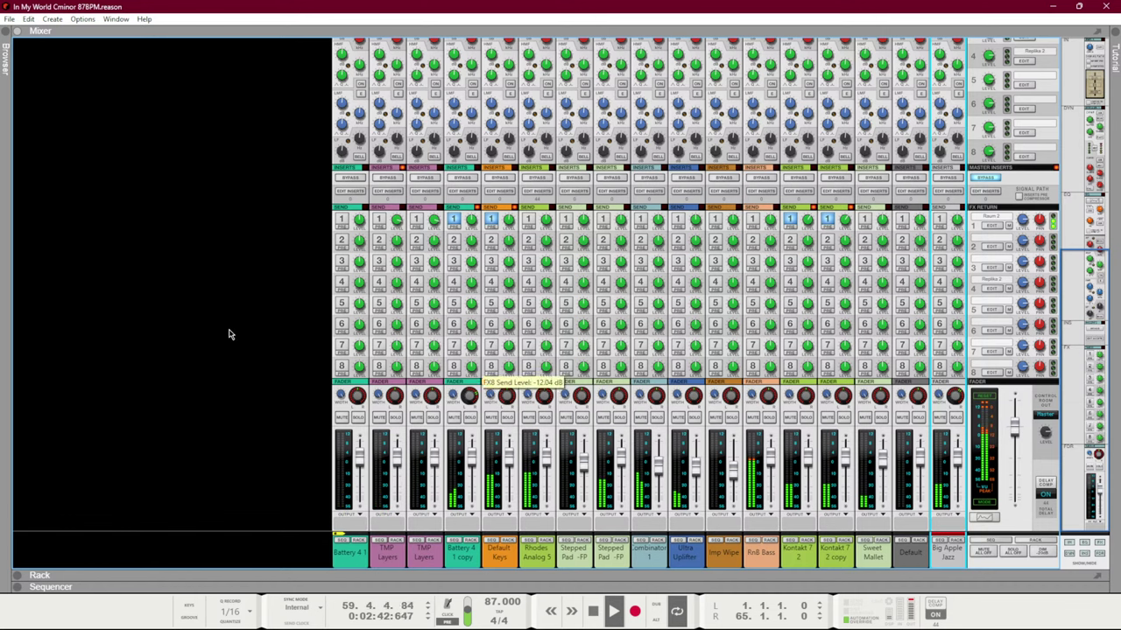
key("F7")
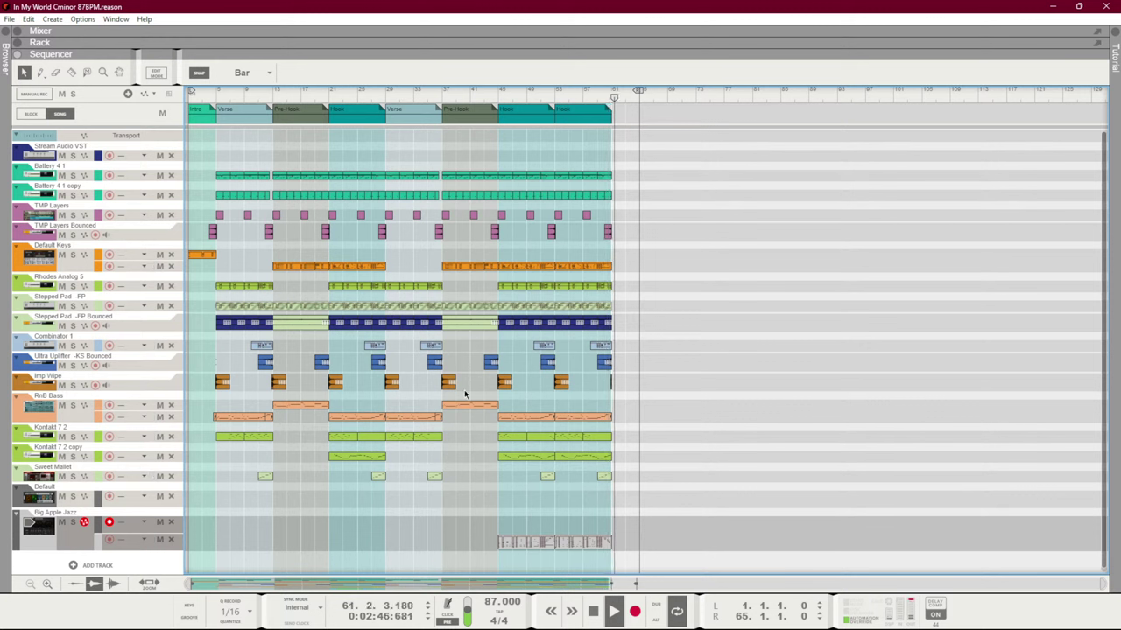
key("space")
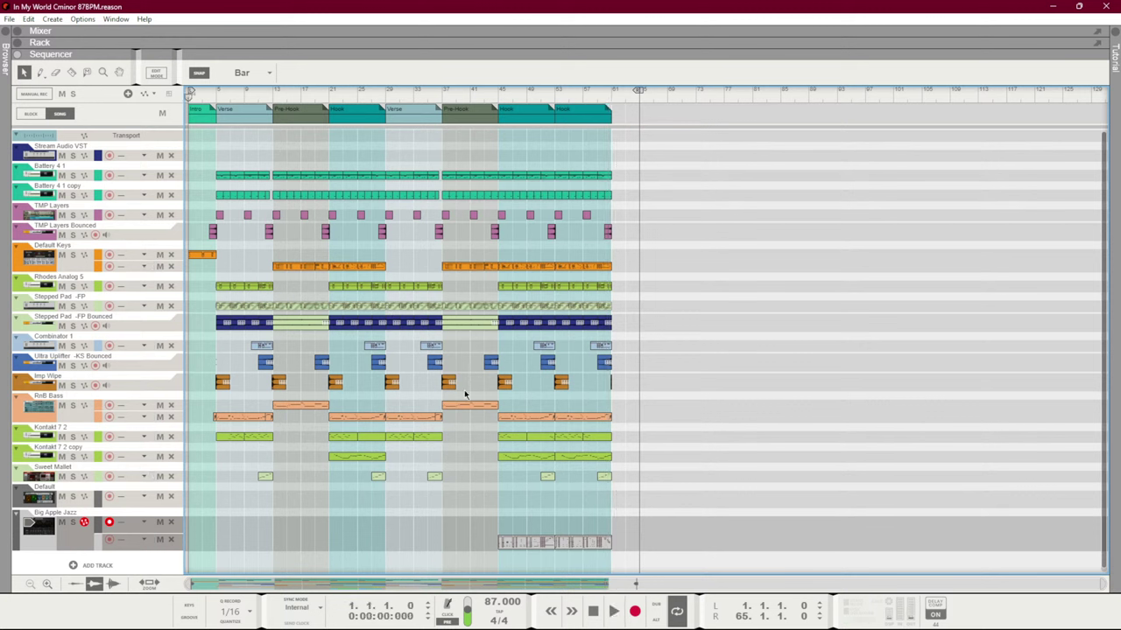
Copy the Default Keys Intro clip to the empty Big Apple Jazz lane and play the Intro
key("space")
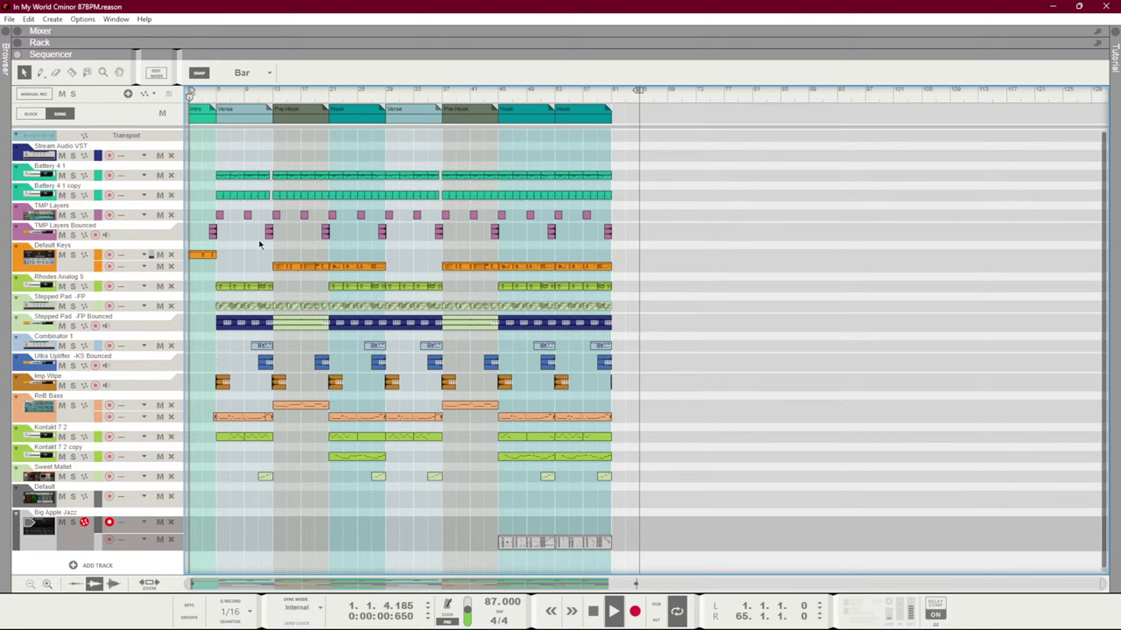
left_click_drag(208, 254, 198, 517)
key("space")
key("space")
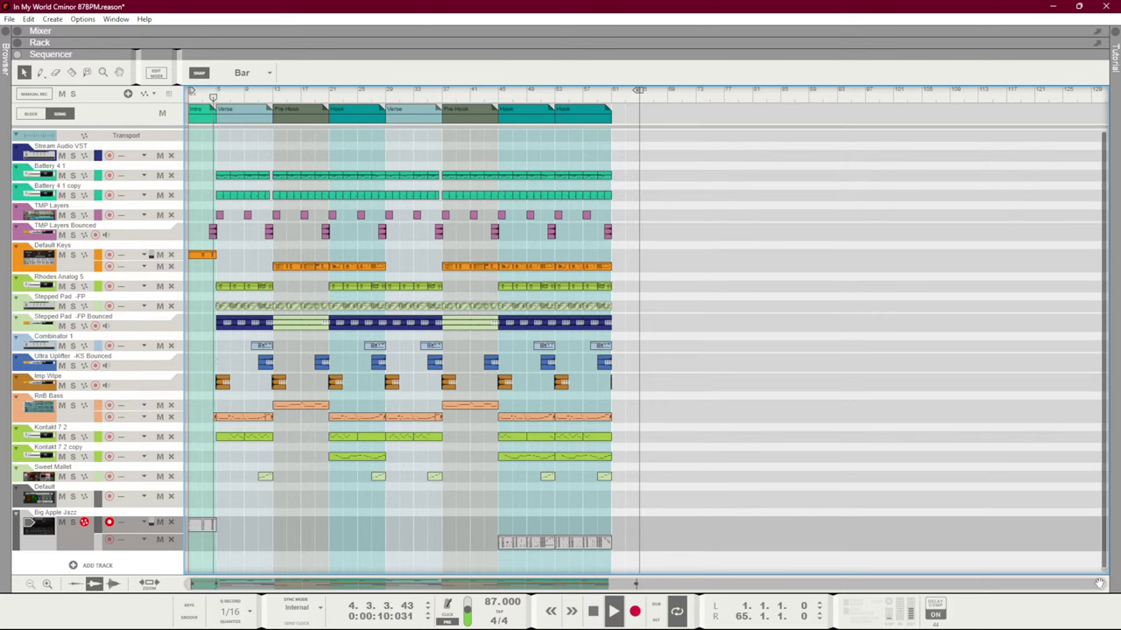
Stop playback and delete the copied Intro clip from the Big Apple Jazz track
left_click_drag(1099, 583, 229, 504)
key("space")
key("Delete")
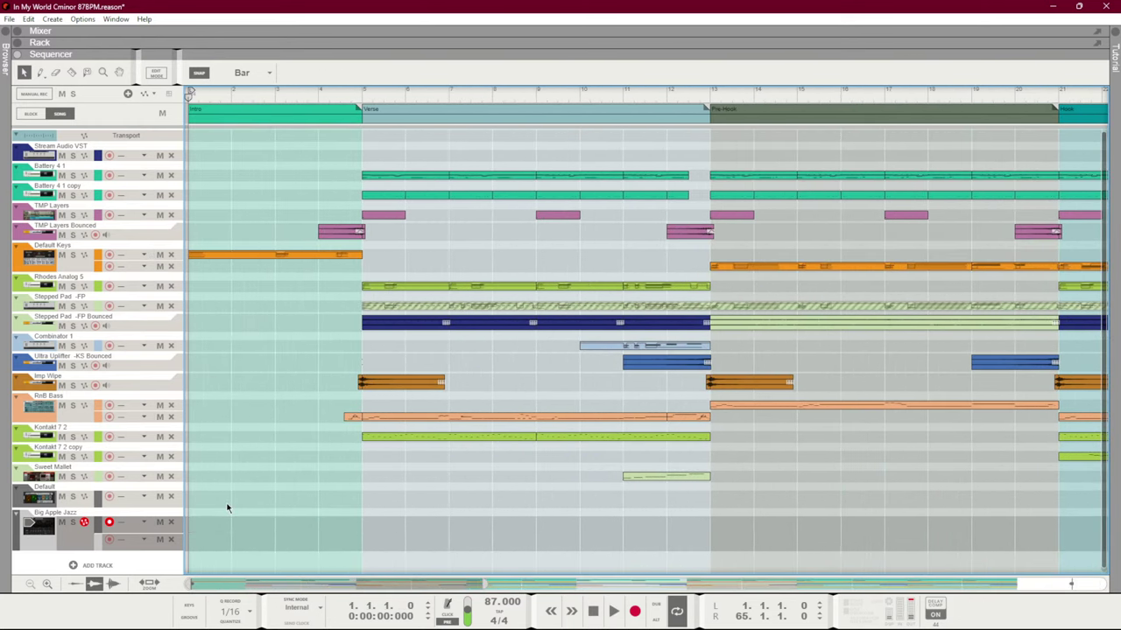
Try to record a piano part on the Big Apple Jazz track over the Intro, and undo the take
key("ctrl+Return")
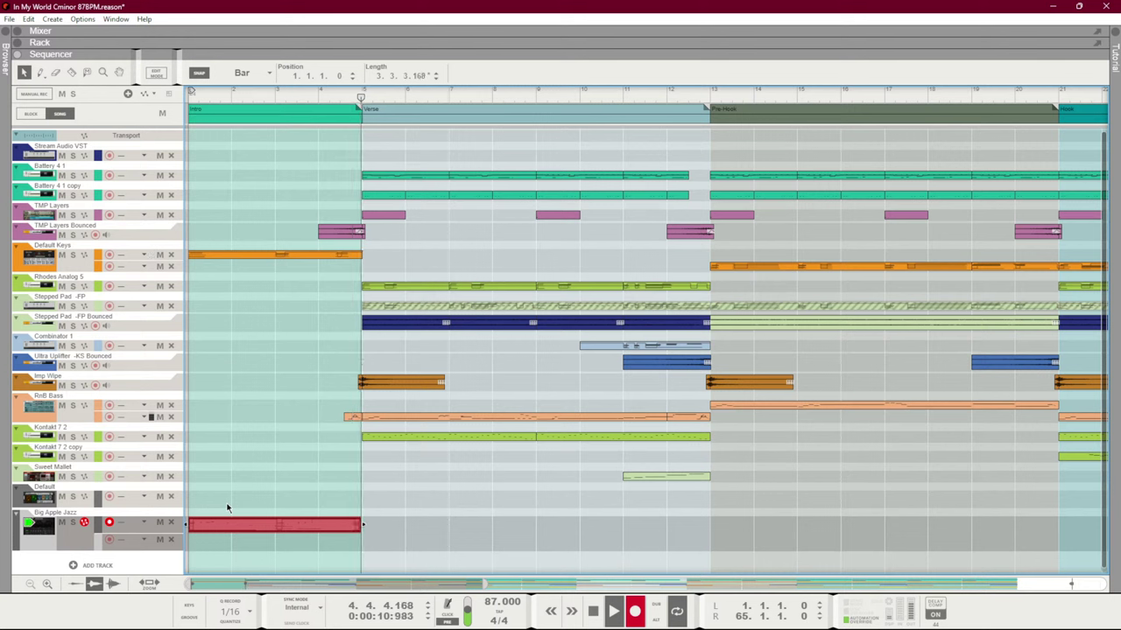
key("space")
key("ctrl+z")
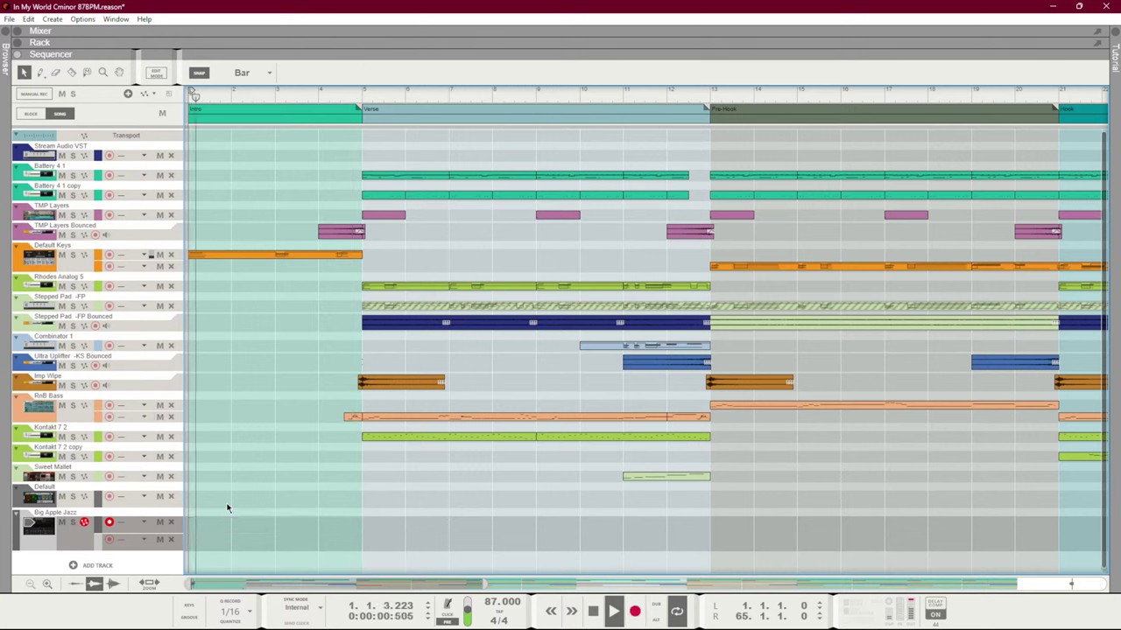
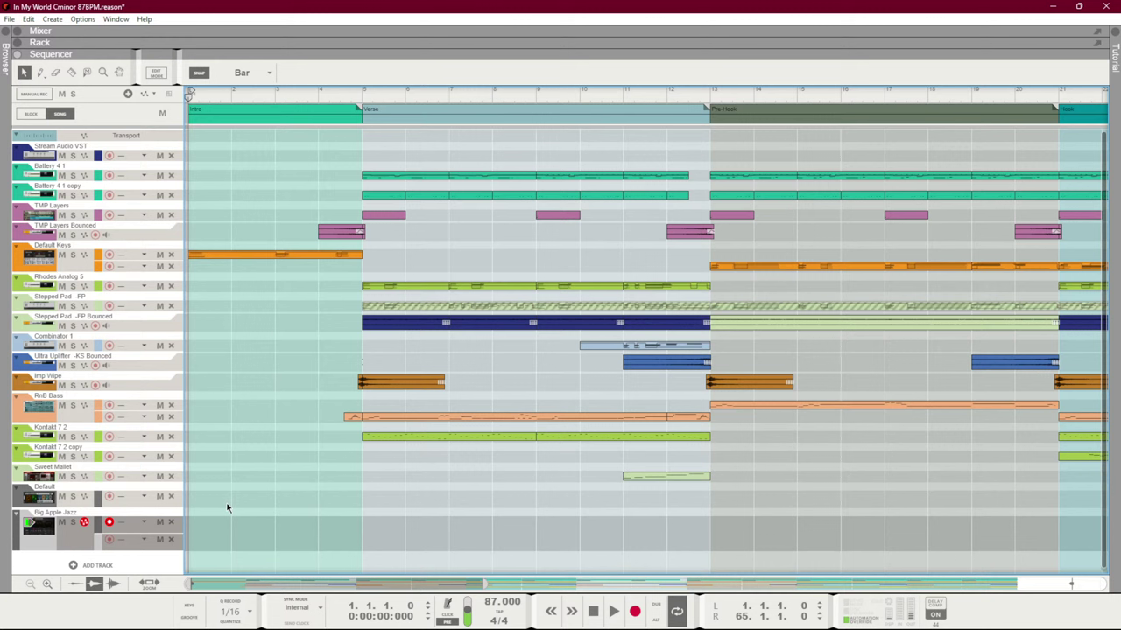
Try another piano take from bar 1 over the Intro into the first Verse, and undo it
key("ctrl+Return")
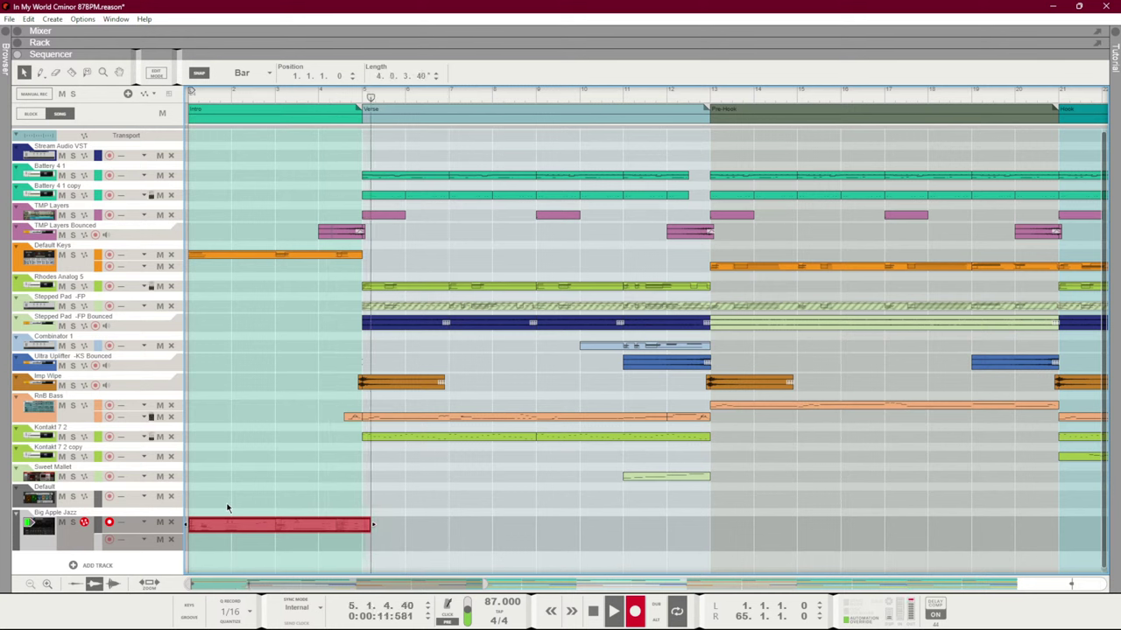
key("ctrl+Return")
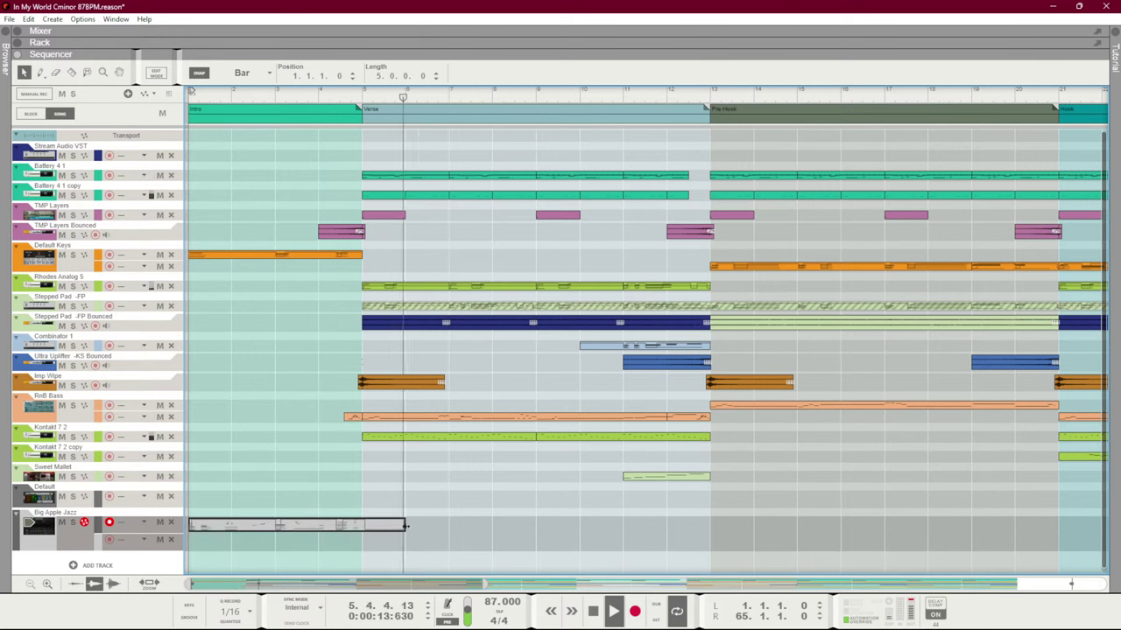
key("ctrl+z")
key("space")
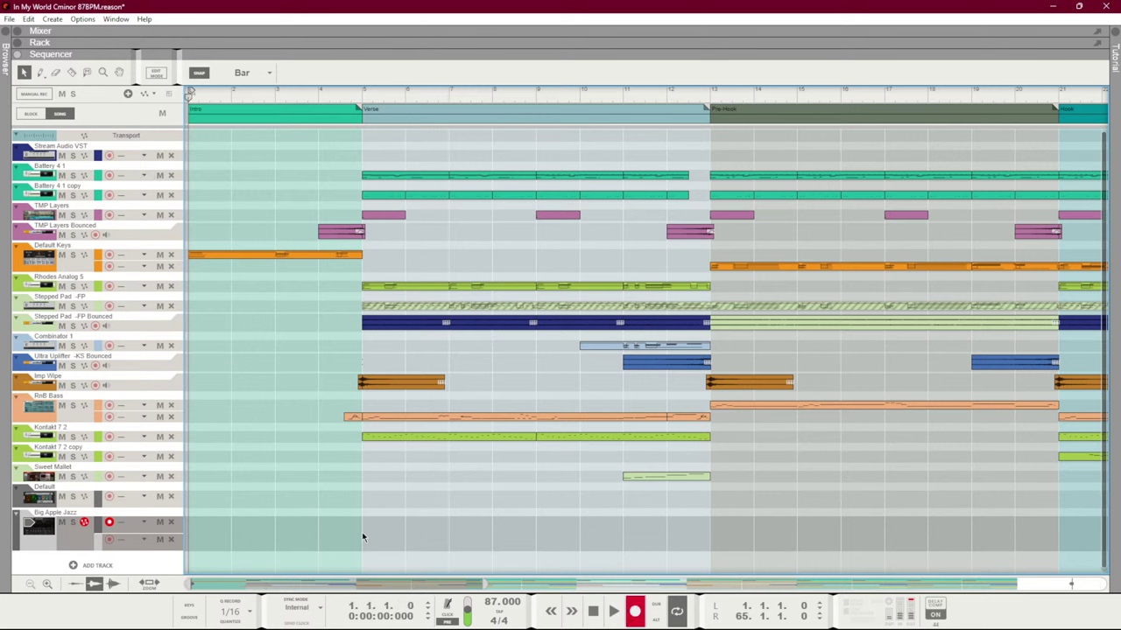
Record a four-bar piano part on the Big Apple Jazz track over the Intro
key("c")
key("ctrl+Return")
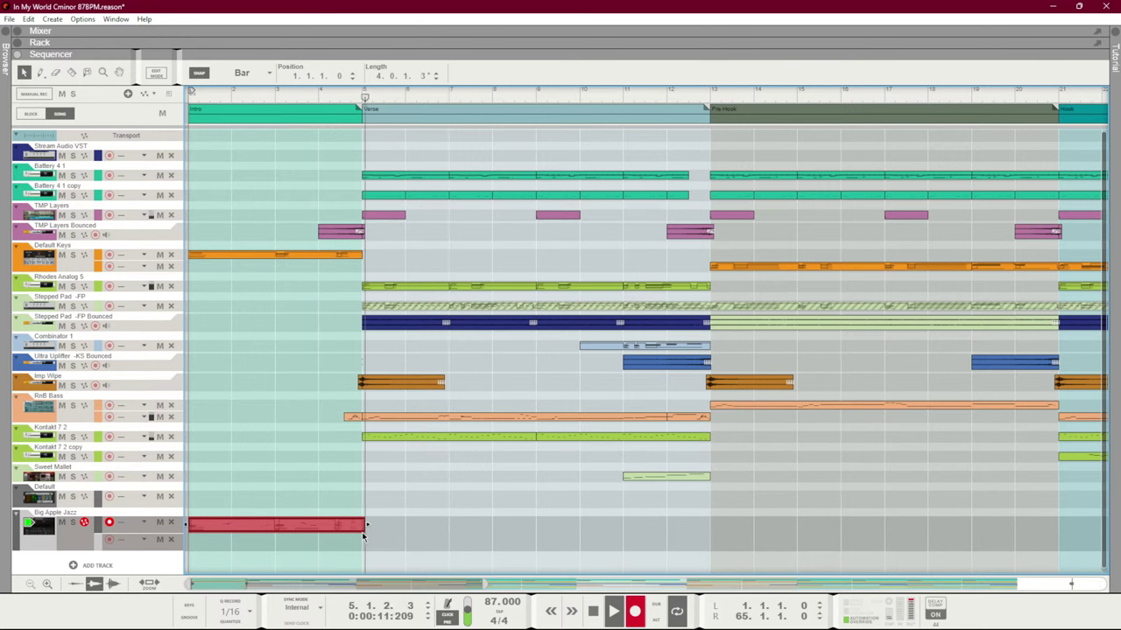
key("ctrl+Return")
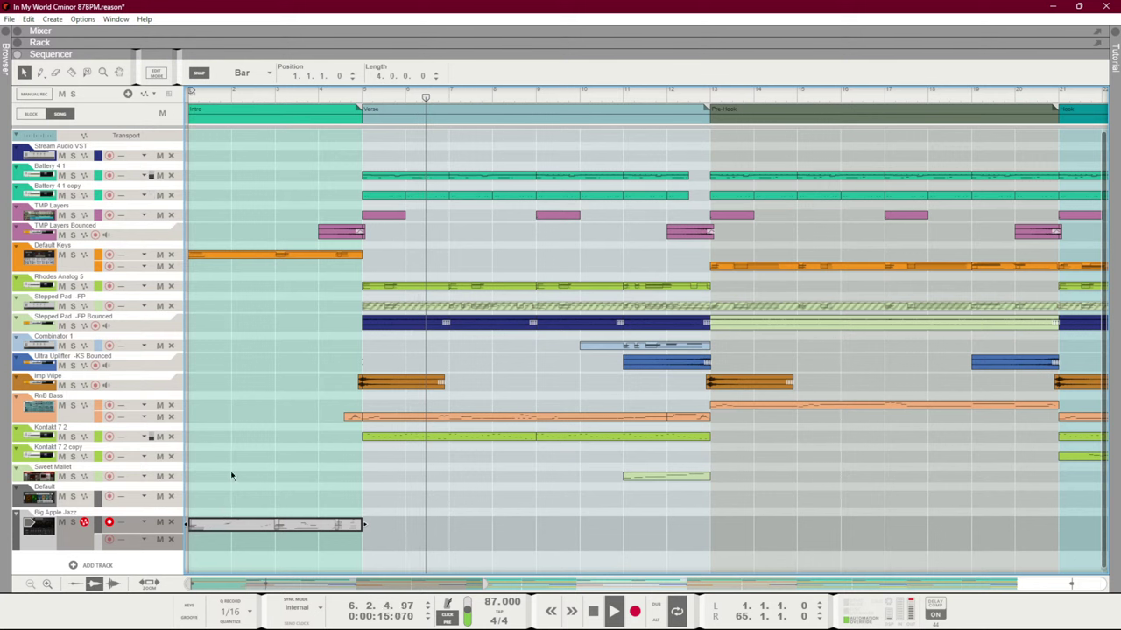
Apply side-by-side (abut) legato adjustments to the recorded Big Apple Jazz clip
key("F8")
left_click(280, 303)
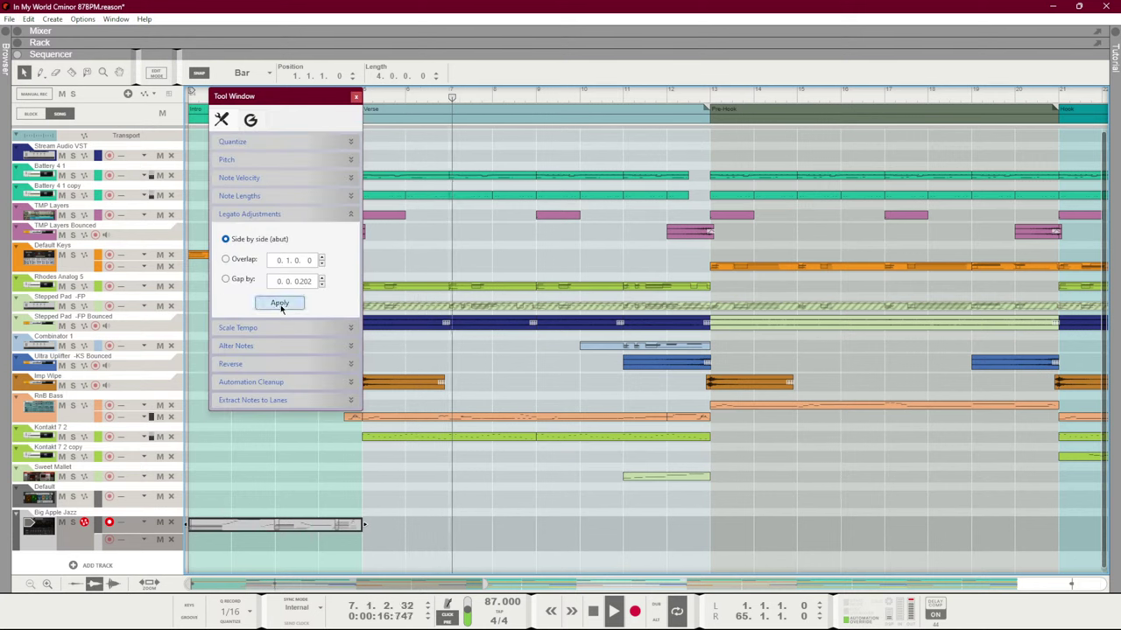
left_click(355, 98)
left_click(265, 361)
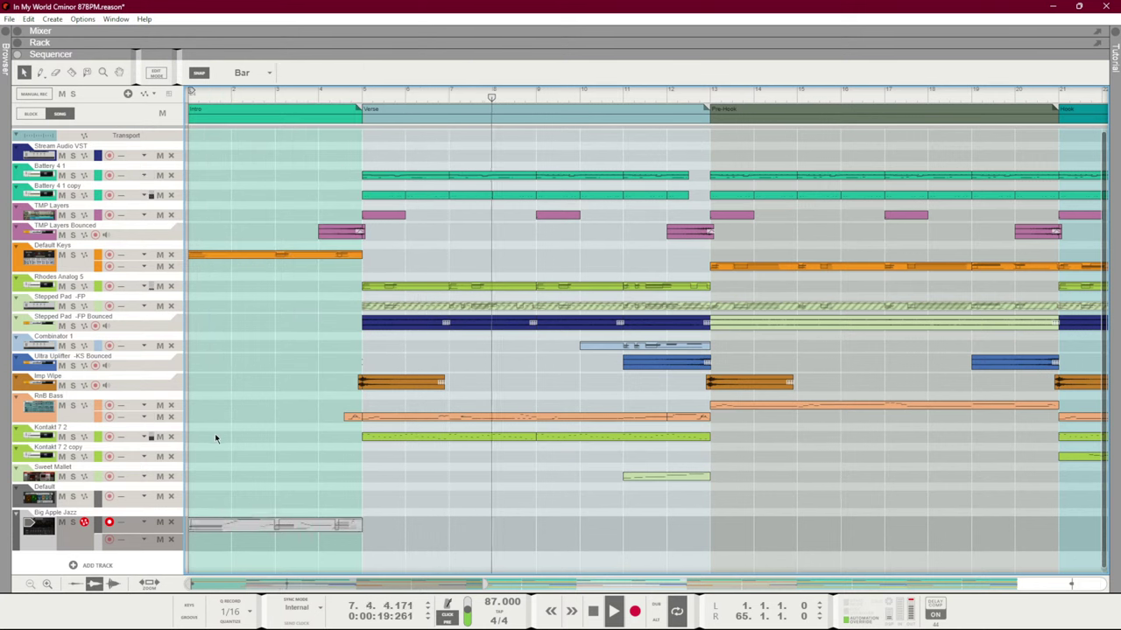
Record-enable the RnB Bass track and play the start of the Intro
left_click(110, 406)
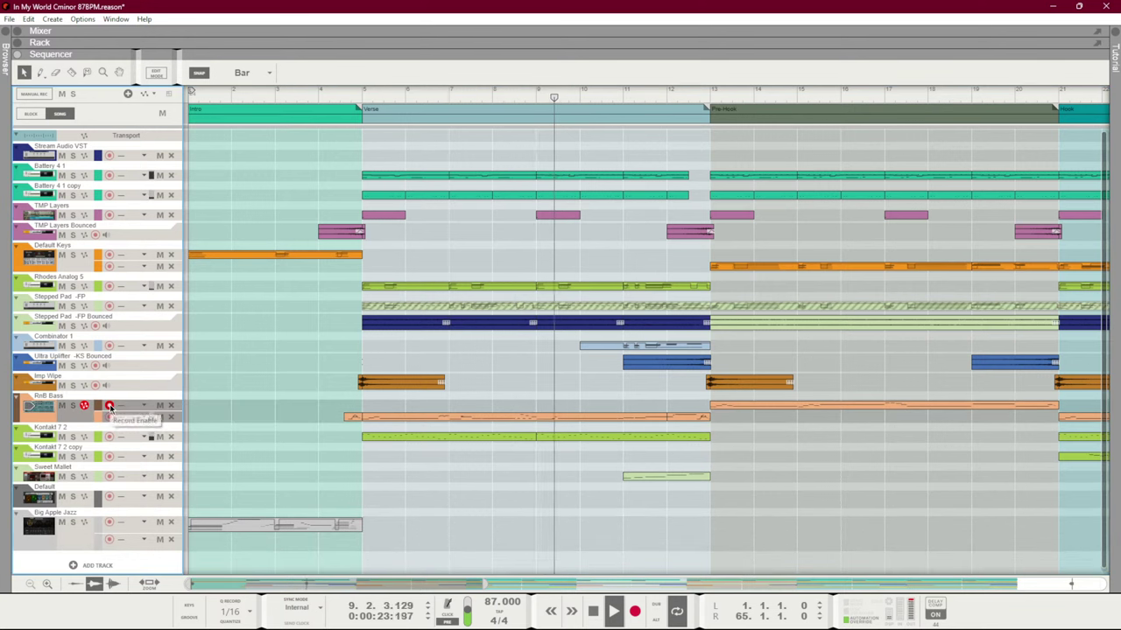
key("space")
key("space")
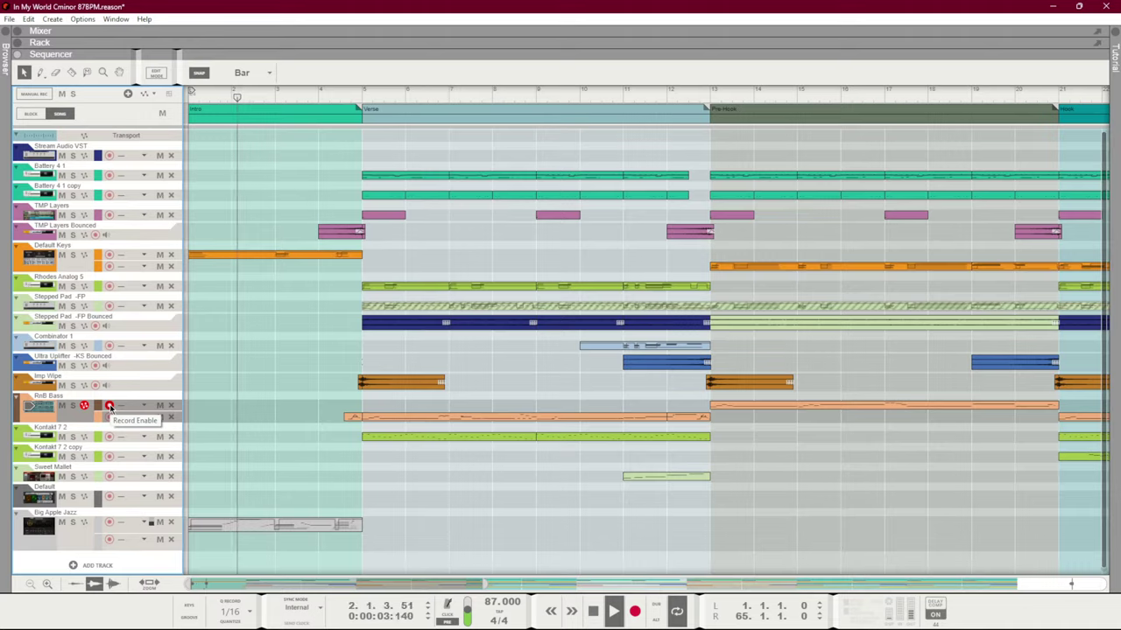
key("space")
Create a new instrument track below RnB Bass from the Darkness AMP -KS patch in the Reason Sounds Synth Bass folder
key("F6")
key("F3")
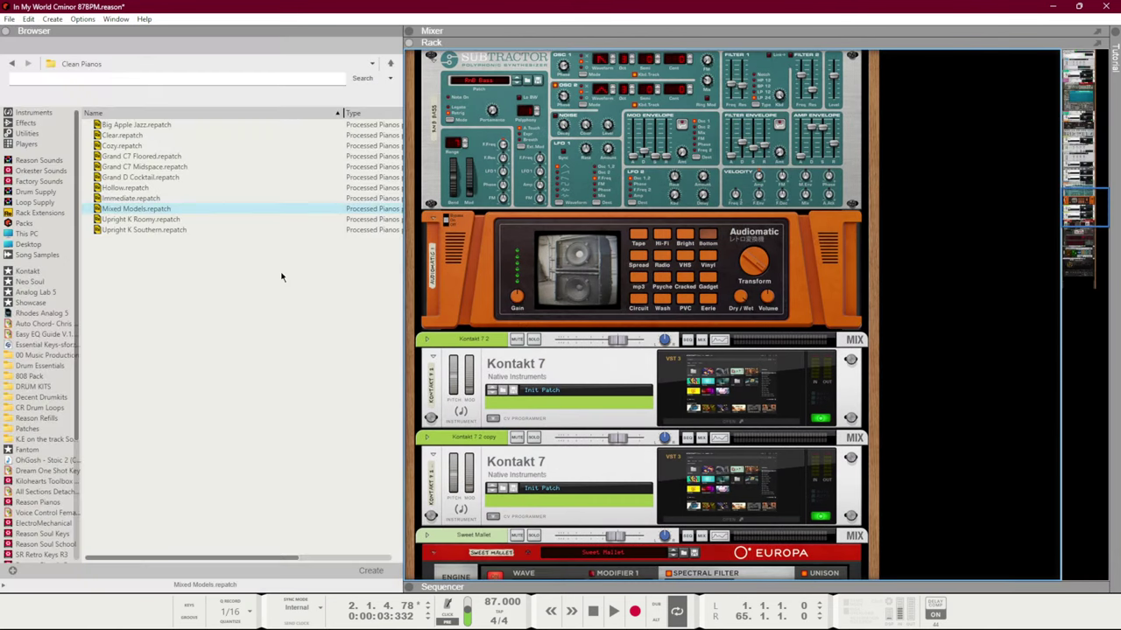
left_click(38, 160)
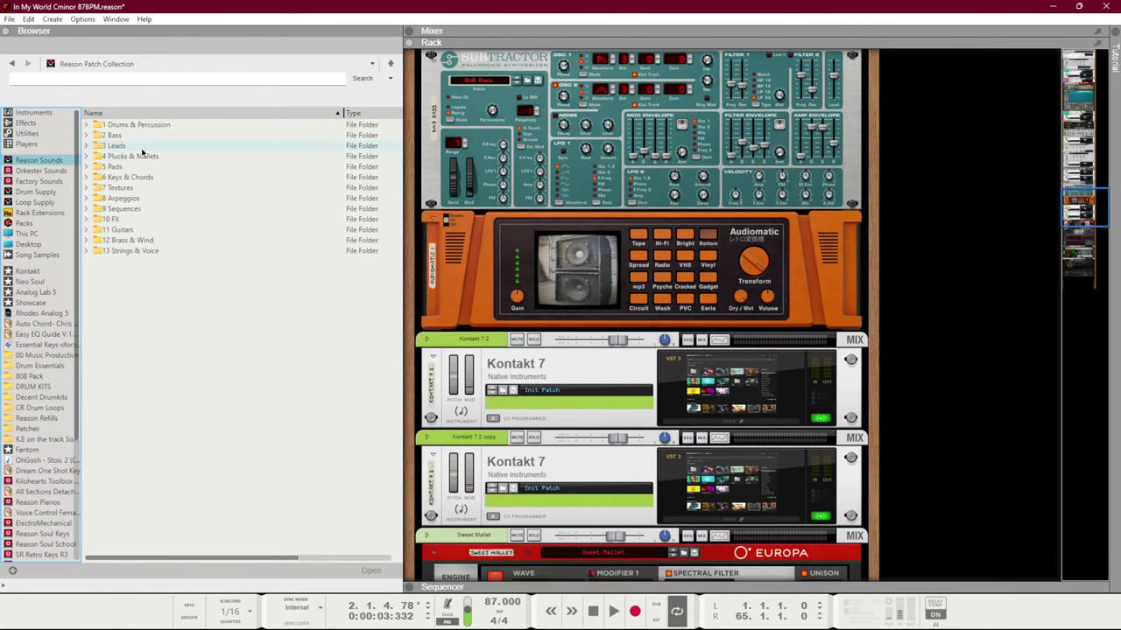
double_click(138, 135)
double_click(118, 145)
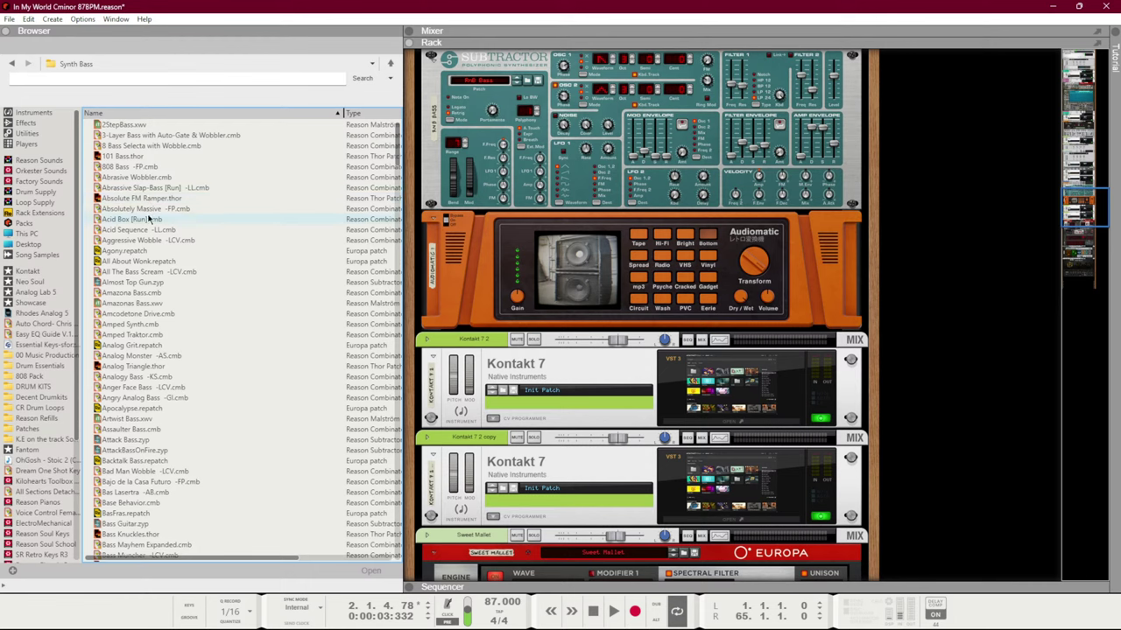
scroll(151, 241, "down", 10)
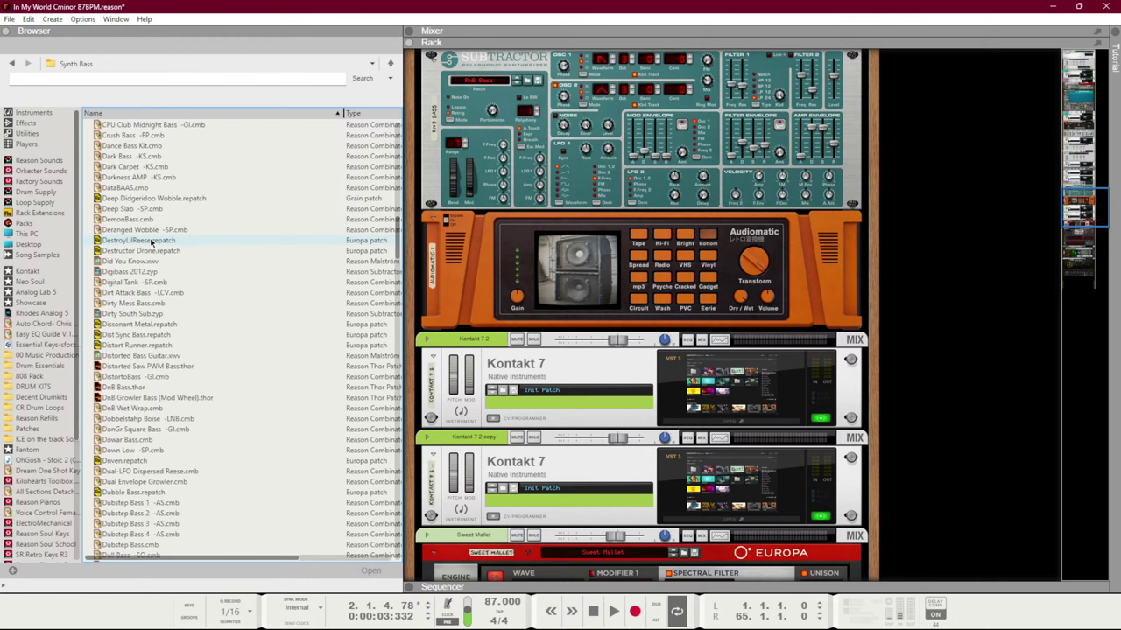
key("F7")
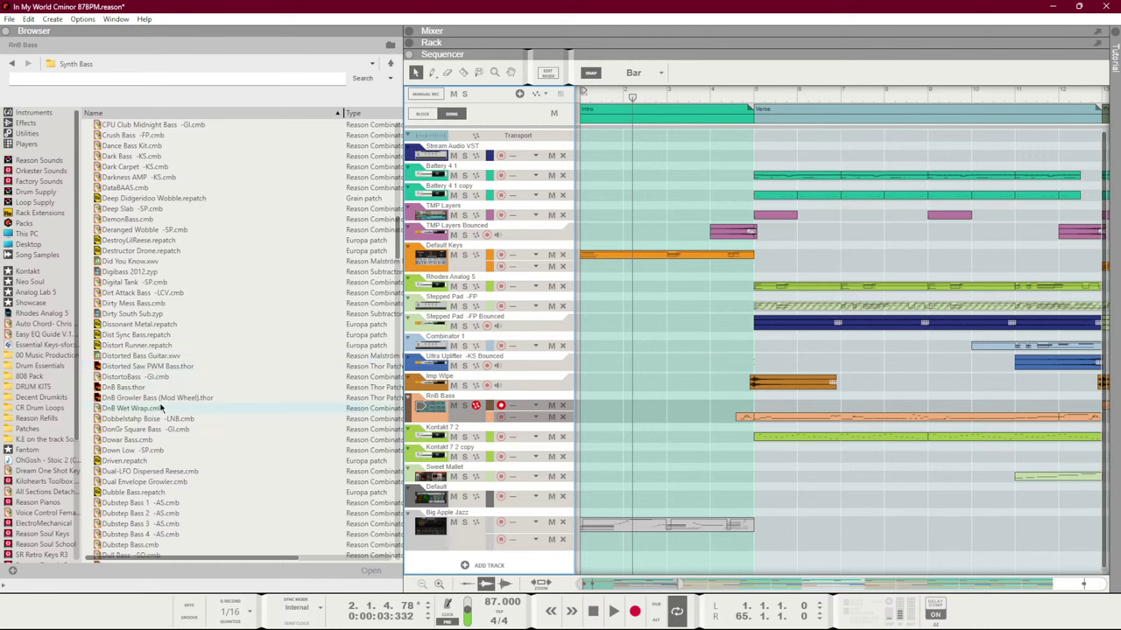
scroll(120, 462, "up", 5)
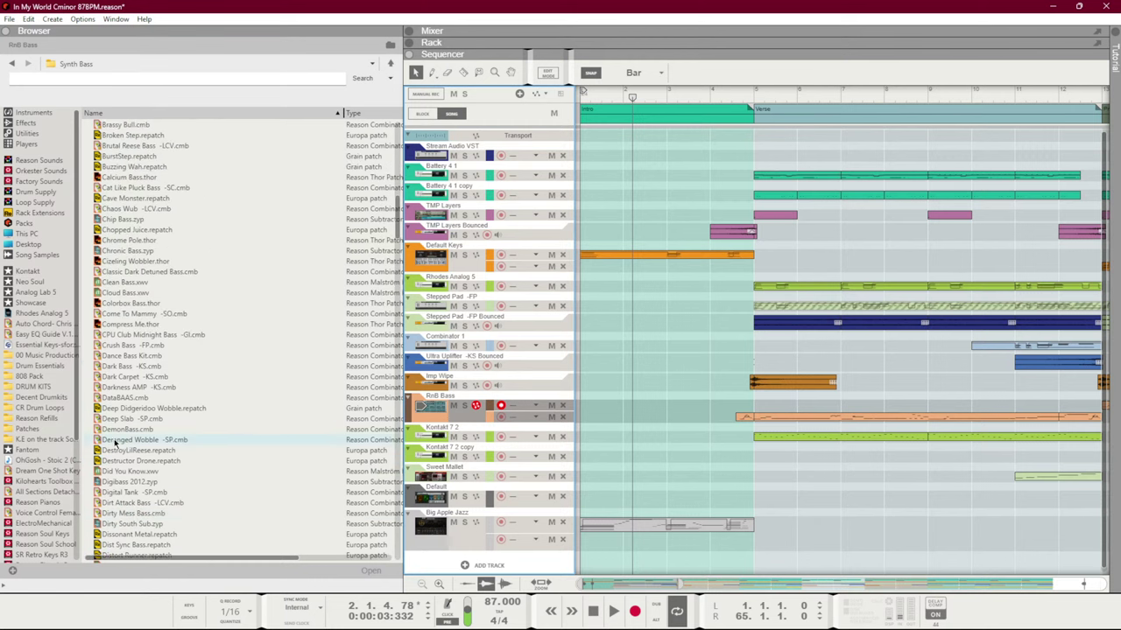
left_click_drag(122, 387, 504, 427)
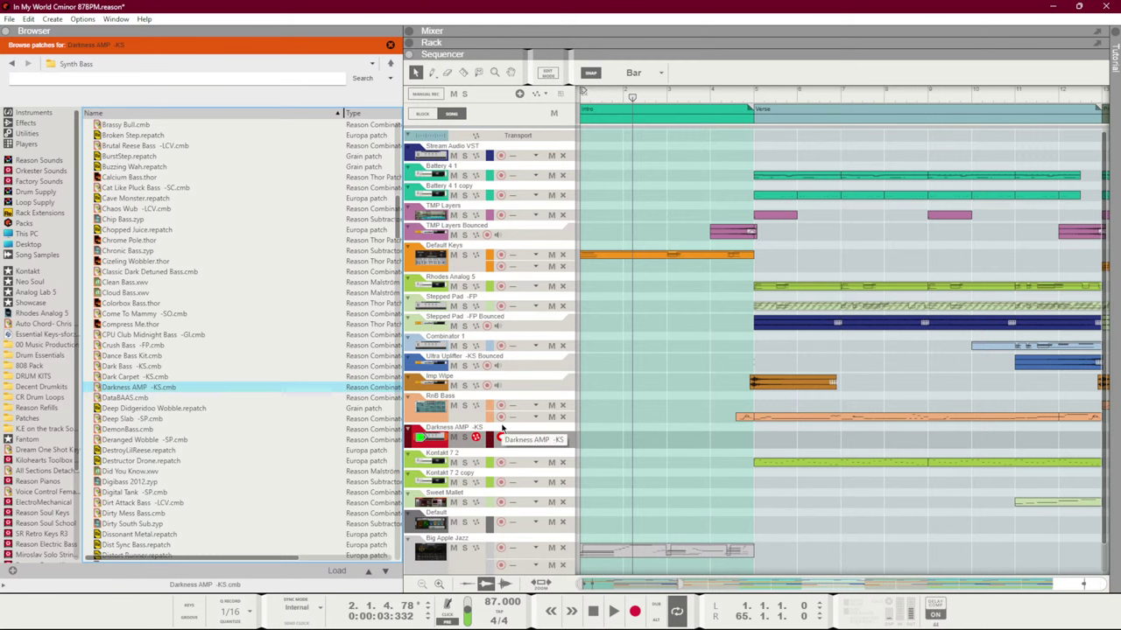
Audition successive Synth Bass patches on the new track, one by one, from DataBAAS to Destructor Drone
left_click(385, 571)
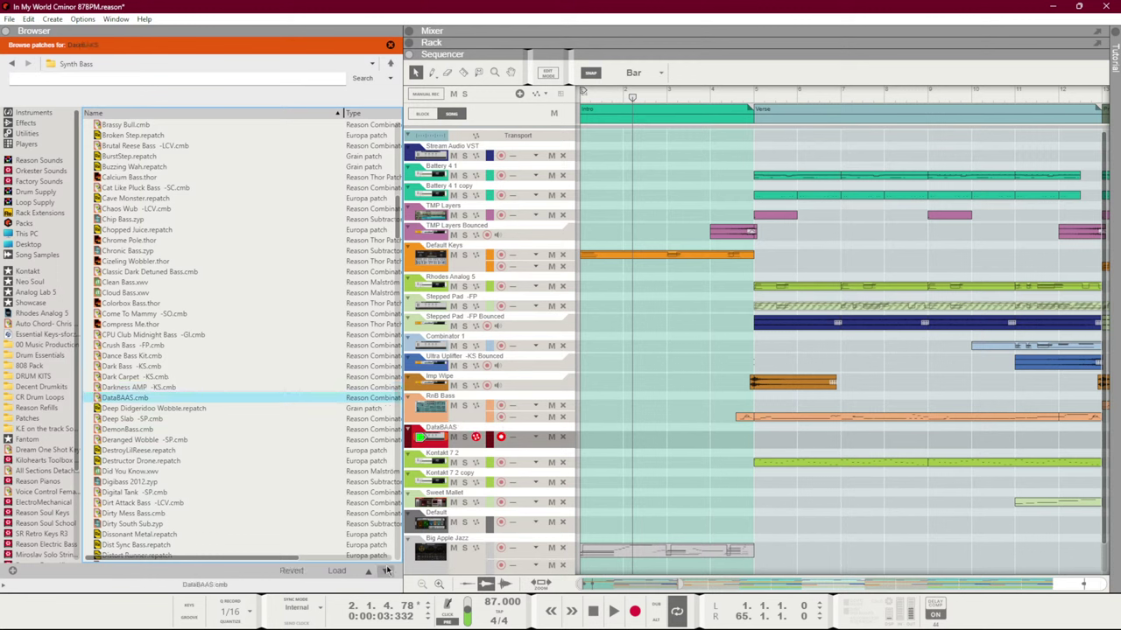
left_click(386, 570)
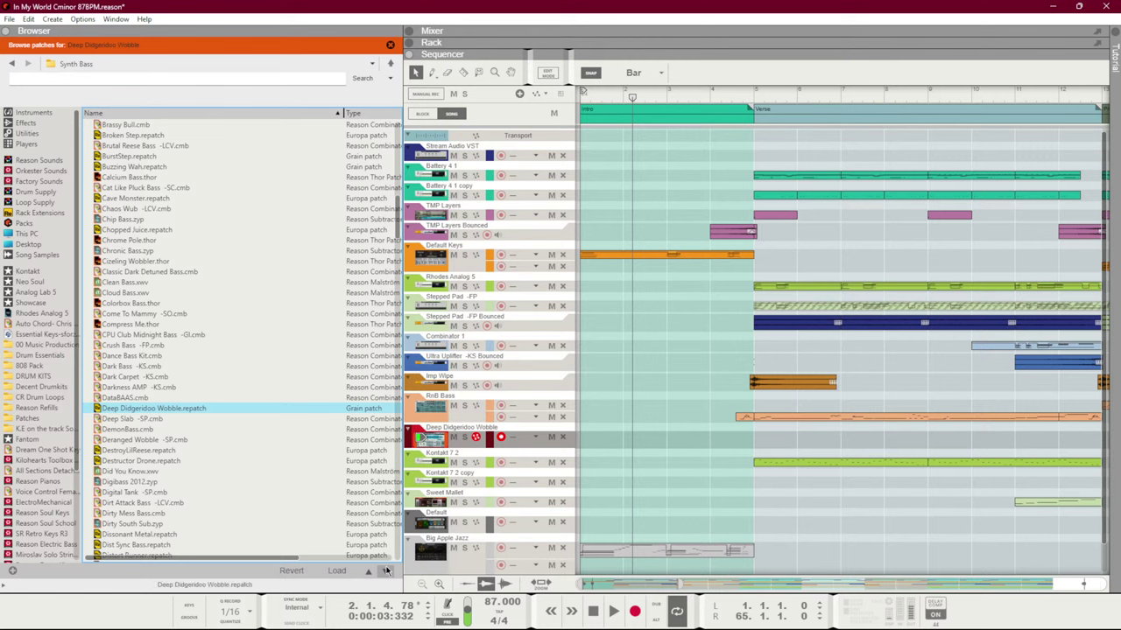
left_click(385, 571)
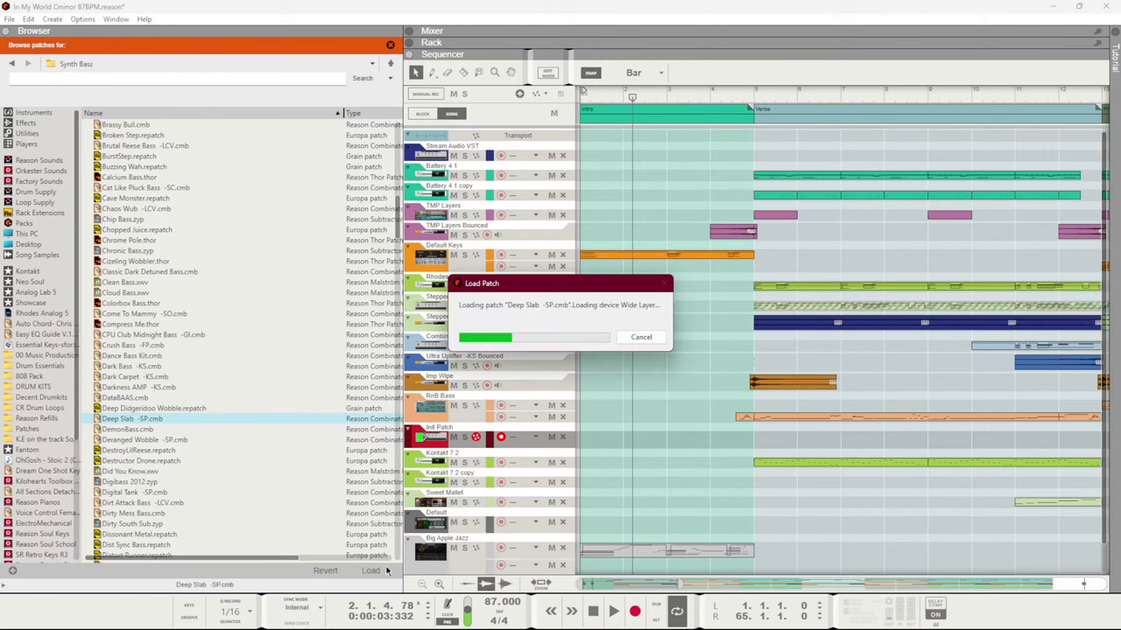
left_click(385, 571)
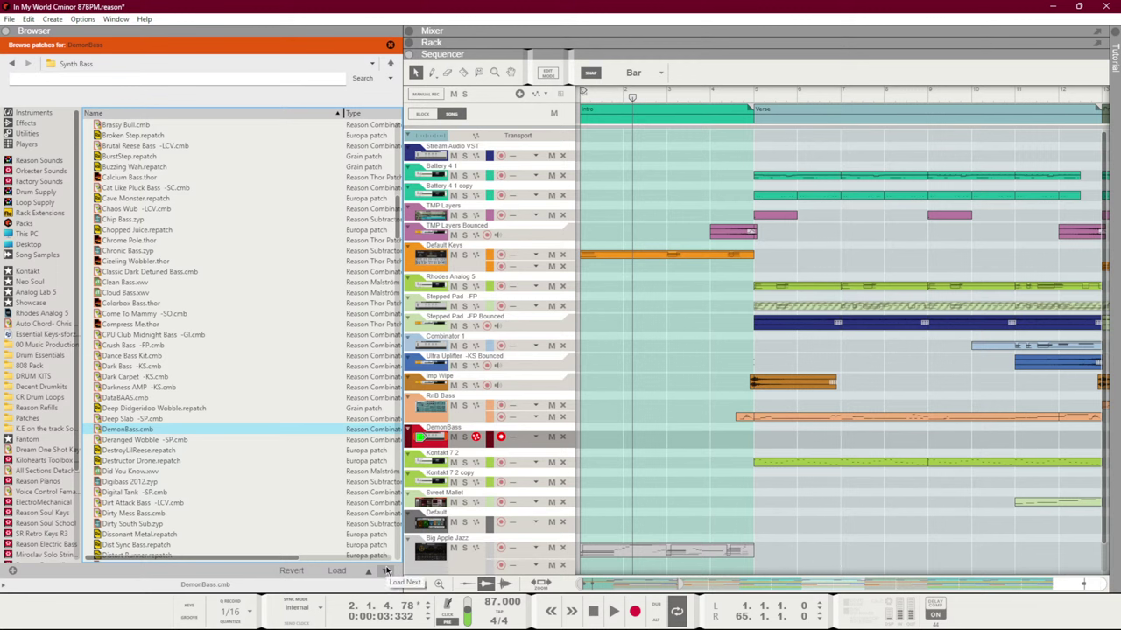
left_click(385, 571)
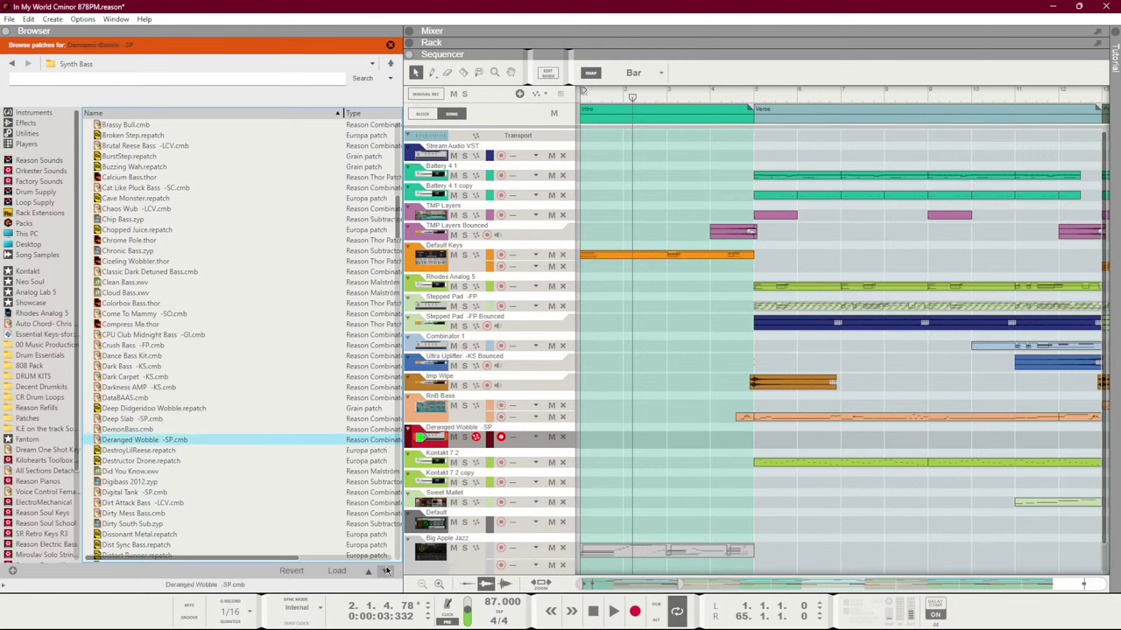
left_click(386, 571)
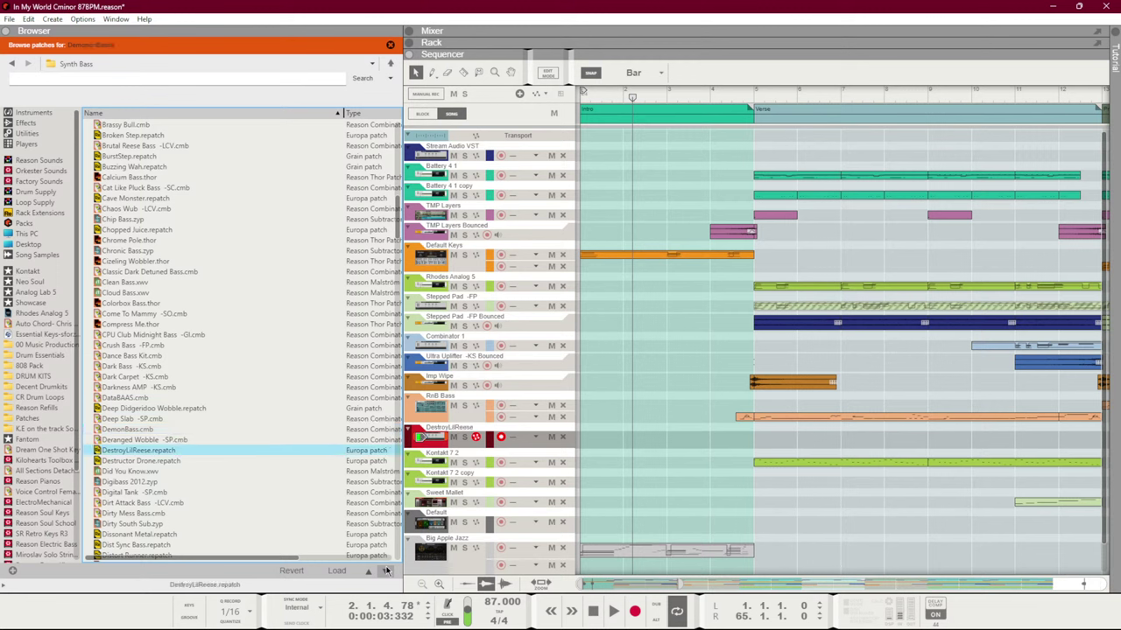
left_click(386, 571)
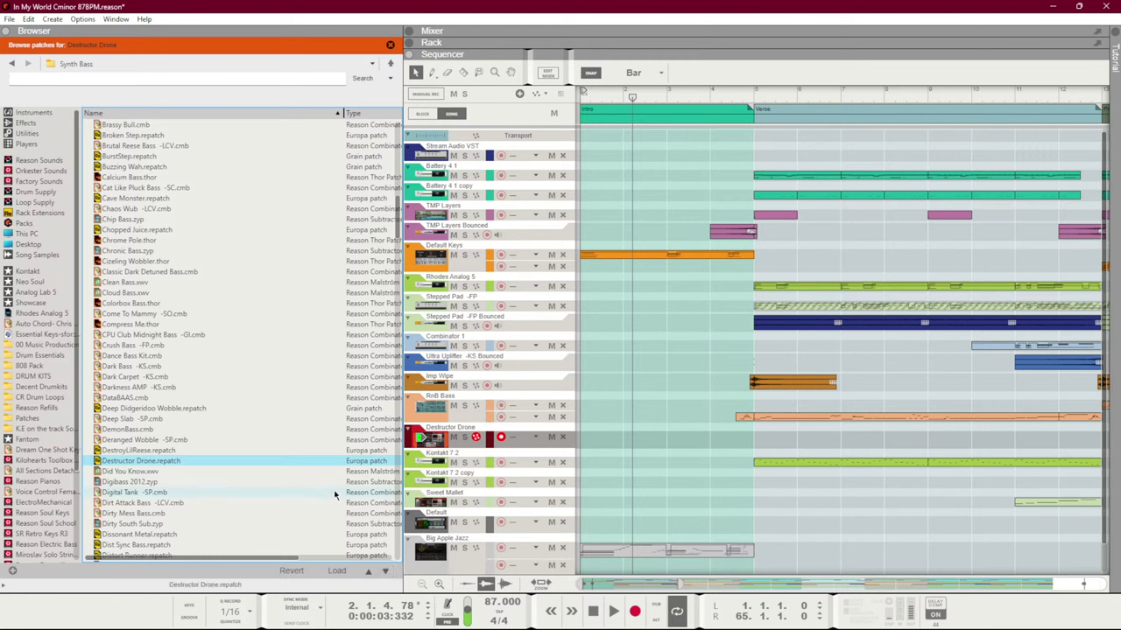
Play the song from the start through the Intro with Destructor Drone and check its mixer channel
key("KP_0")
key("space")
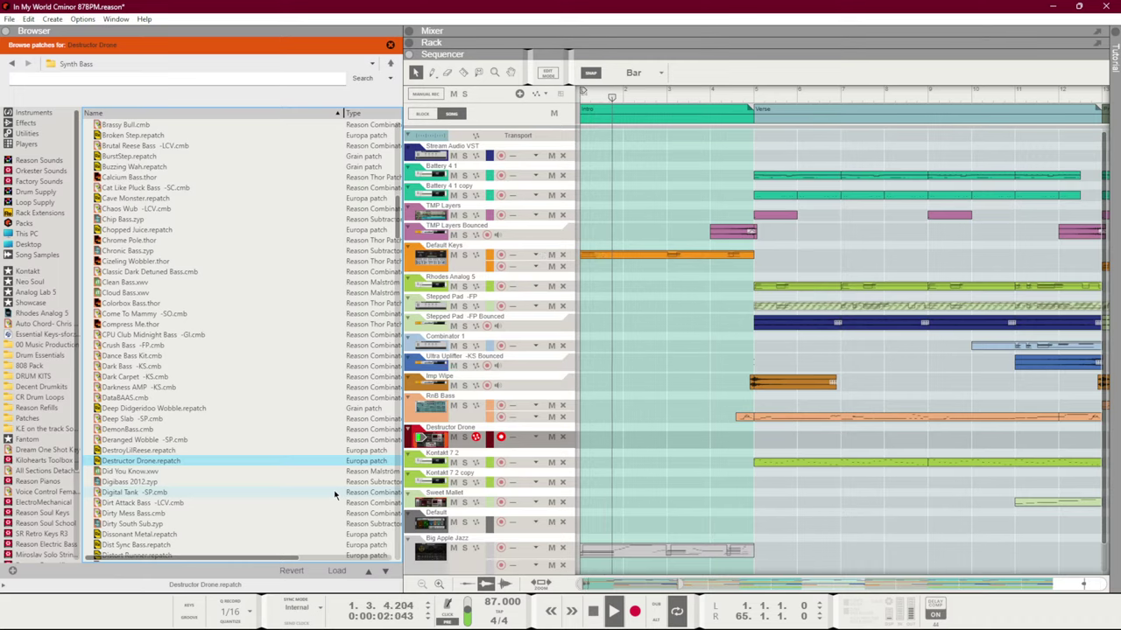
key("F5")
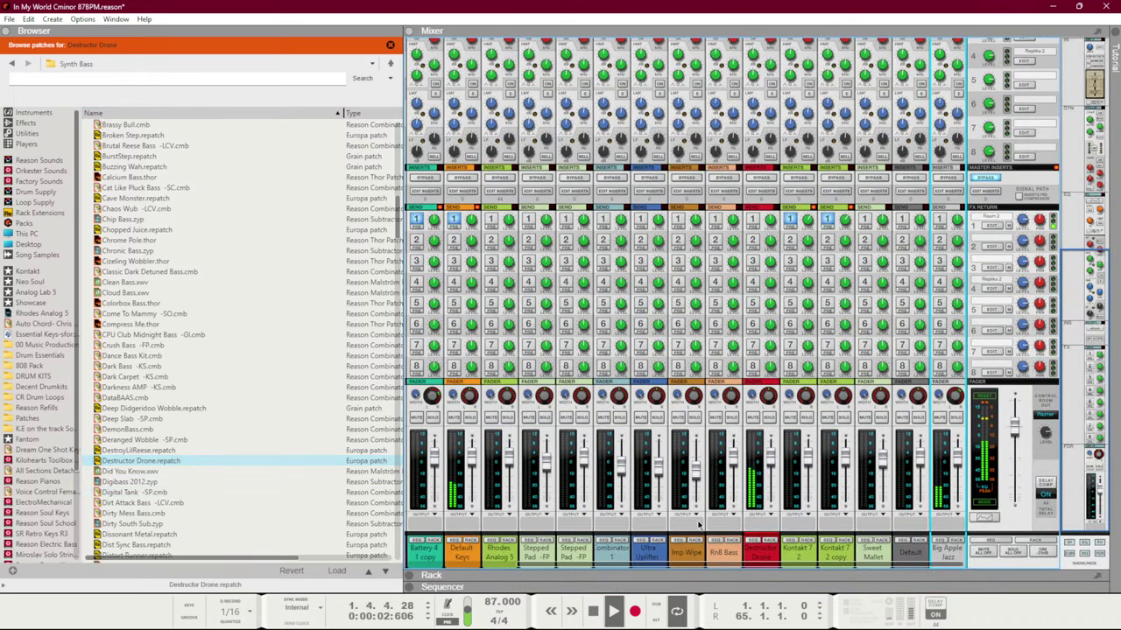
left_click(764, 553)
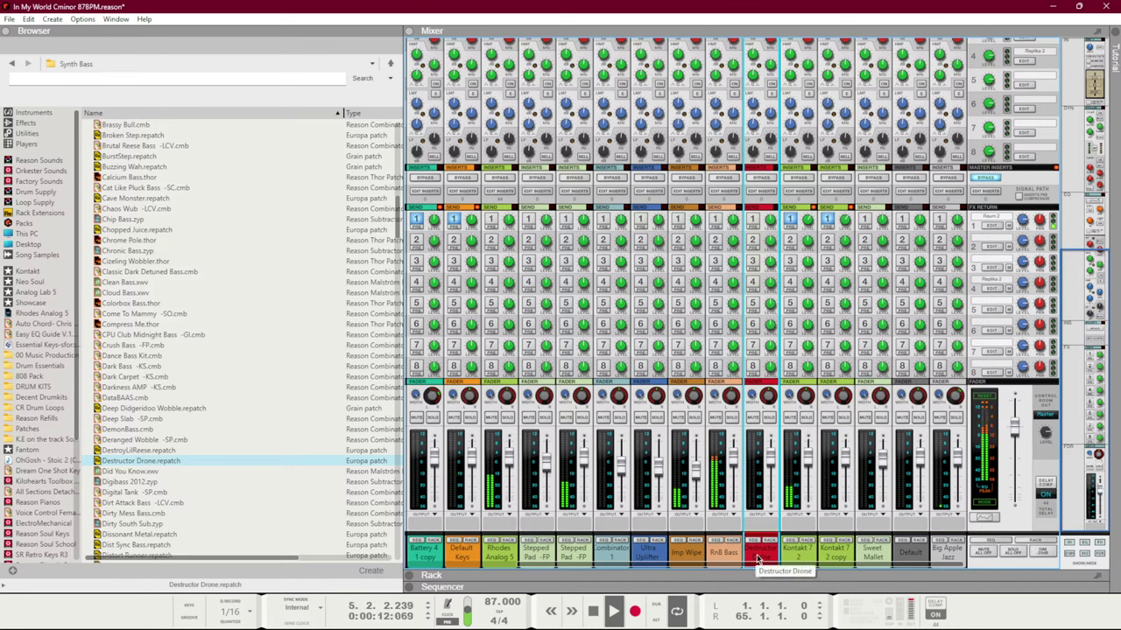
key("F7")
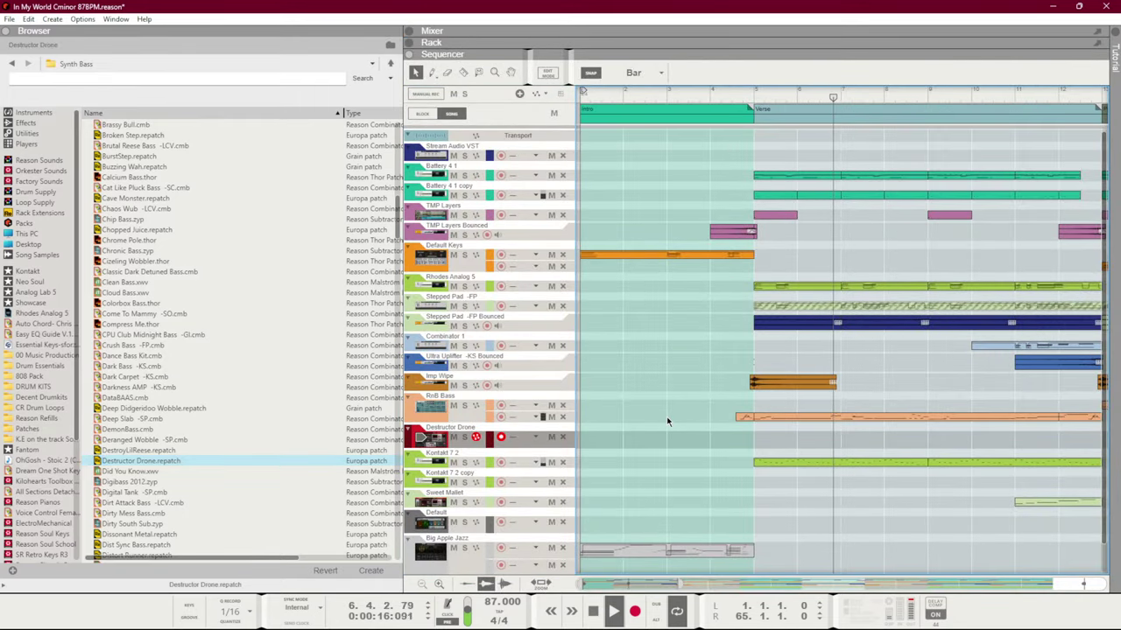
key("space")
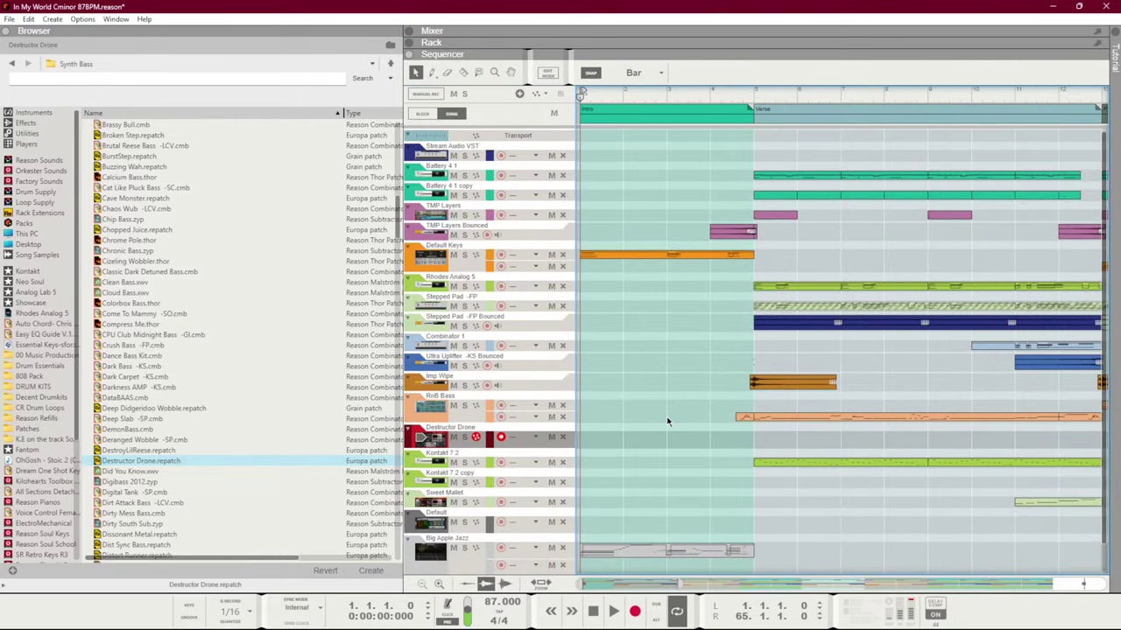
Audition further Synth Bass patches on the same track, from Did You Know through to Dist Sync Bass
left_click(497, 442)
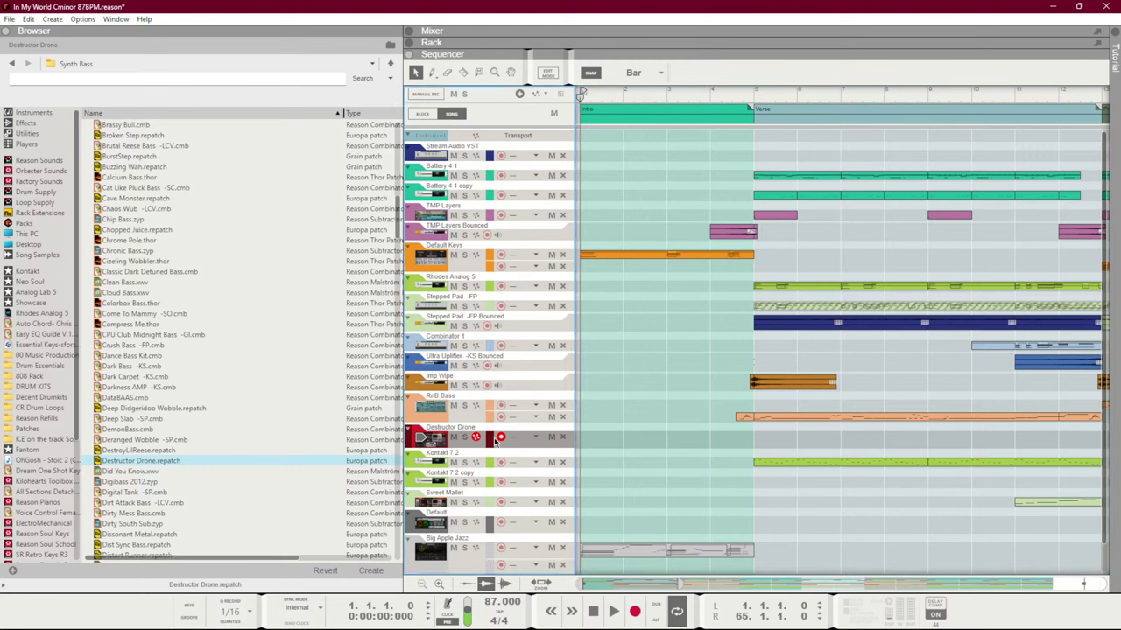
left_click(387, 572)
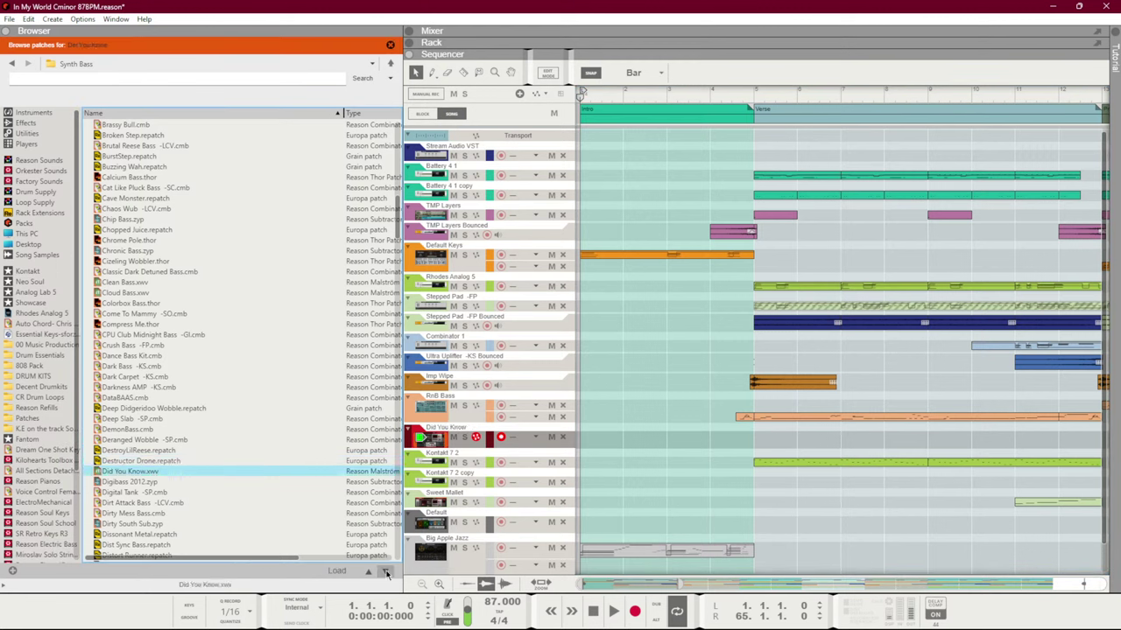
left_click(387, 572)
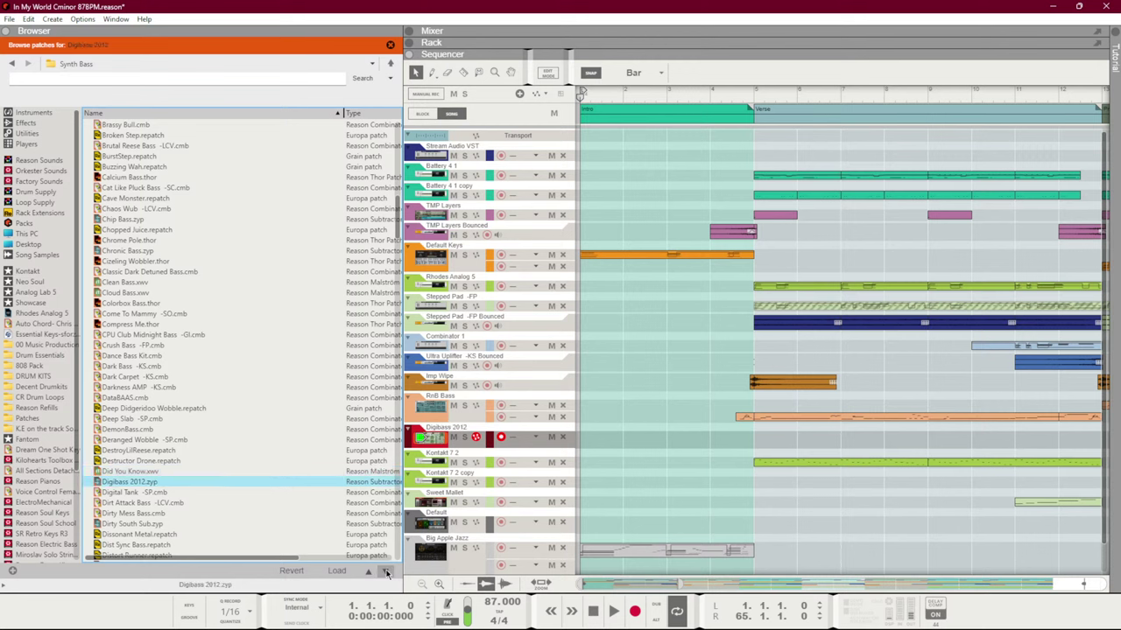
left_click(387, 572)
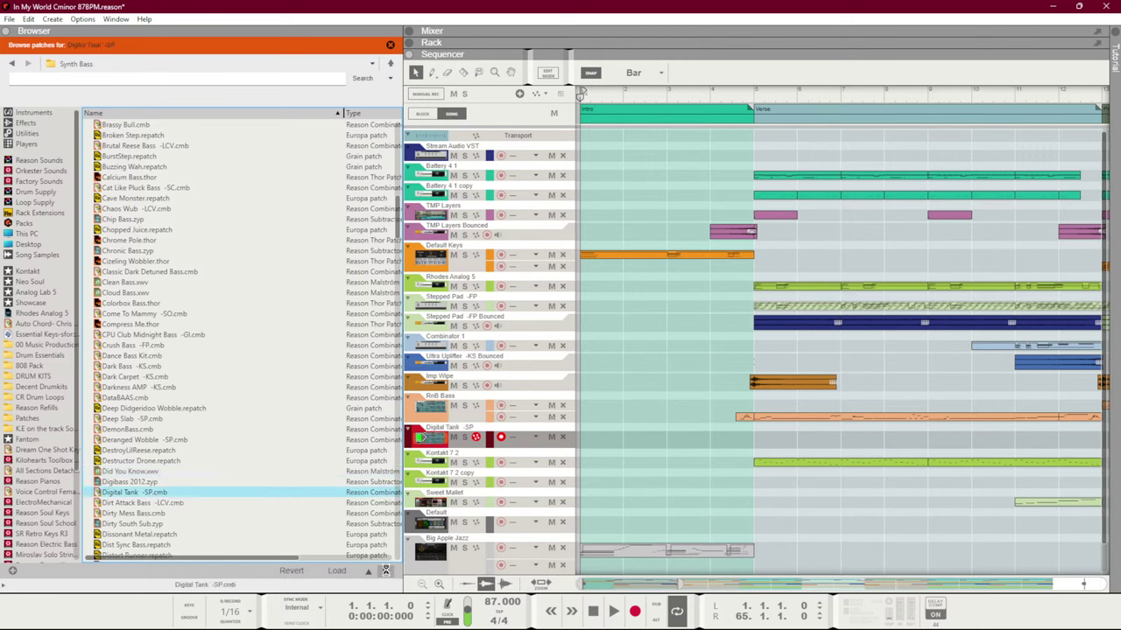
left_click(387, 571)
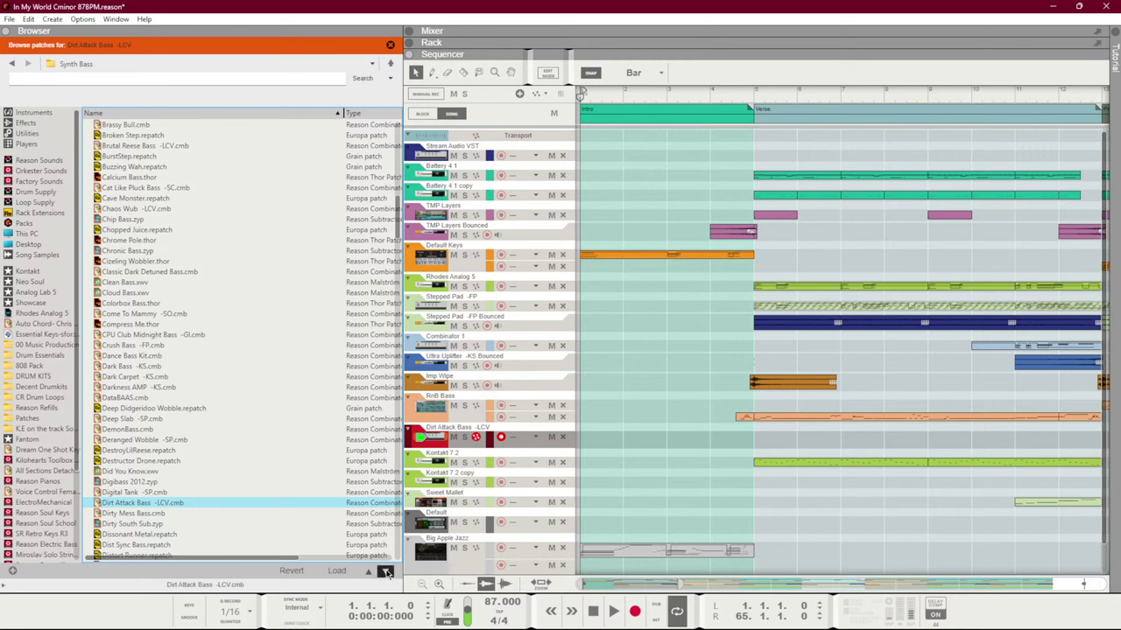
left_click(387, 572)
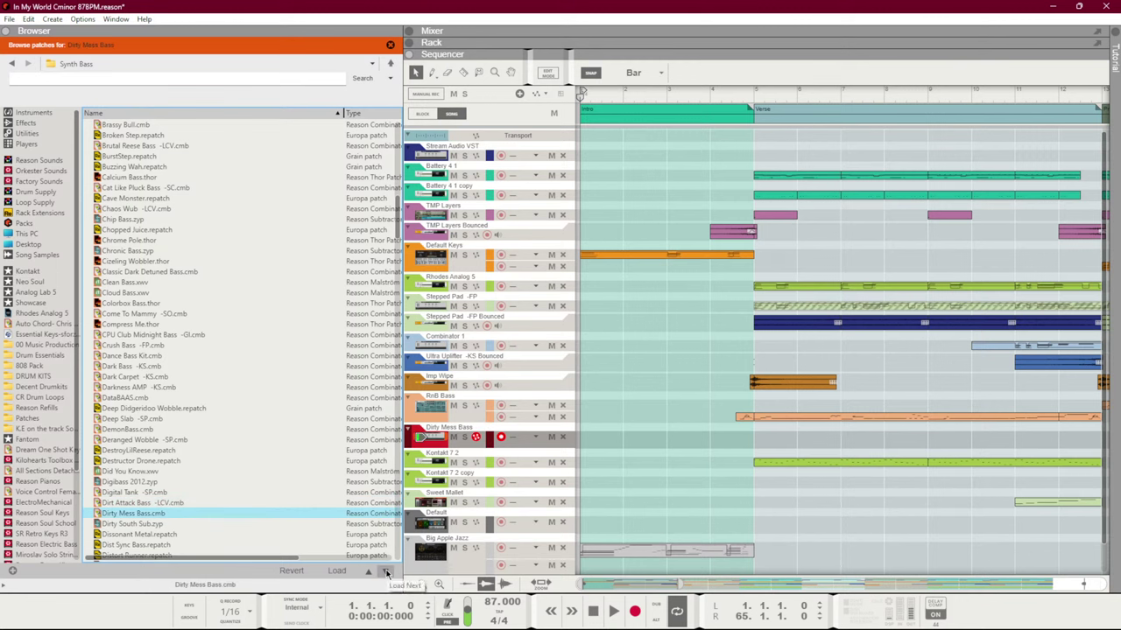
left_click(387, 571)
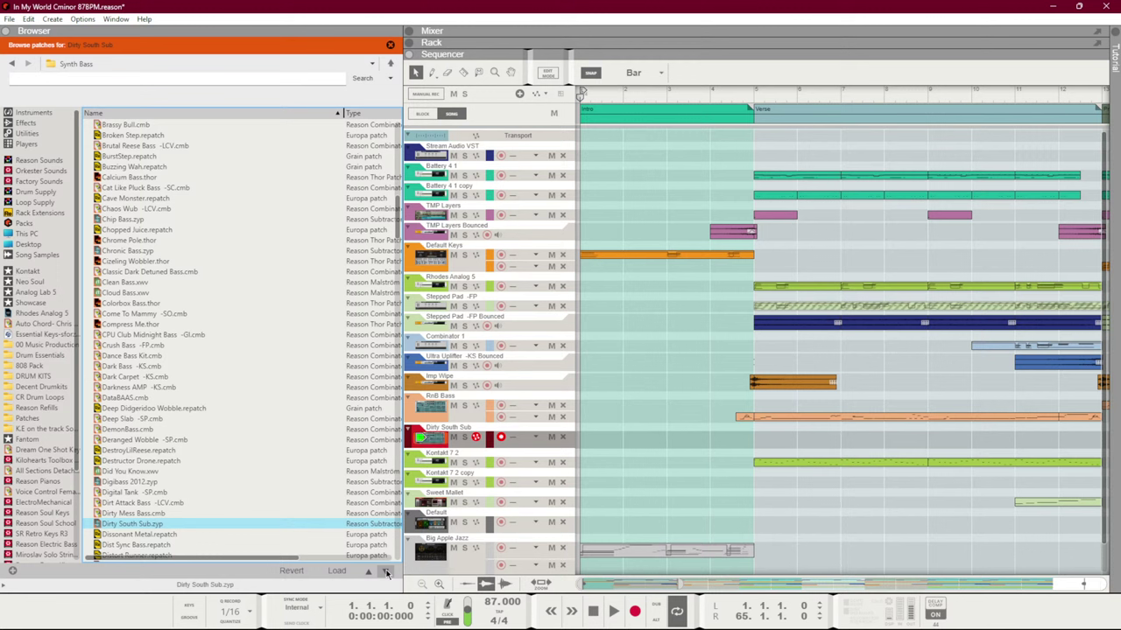
left_click(387, 572)
left_click(386, 572)
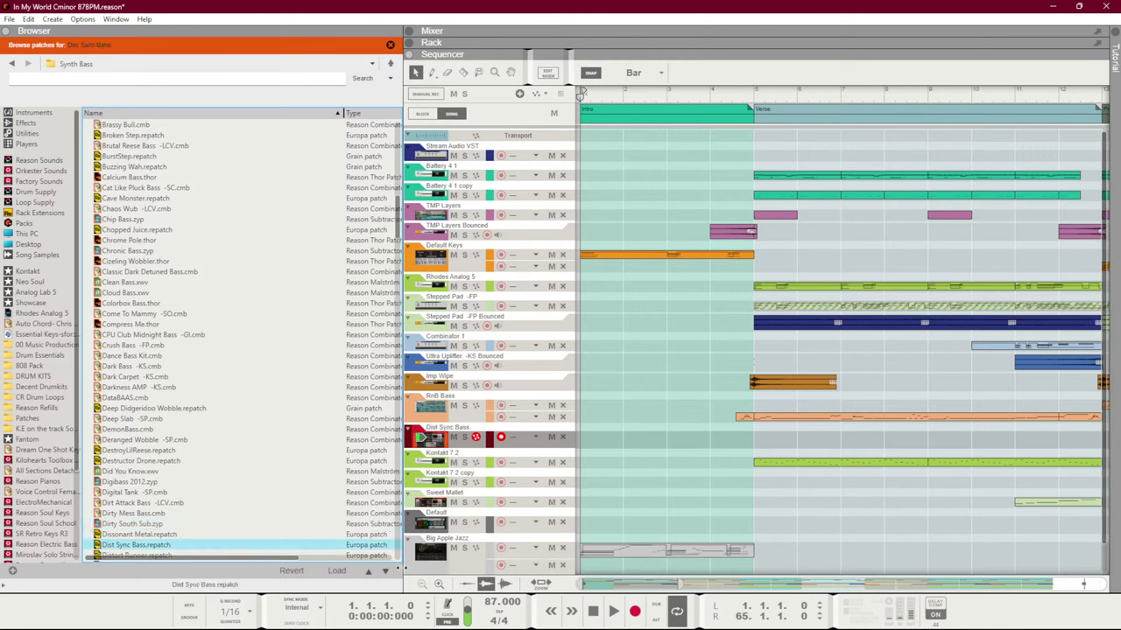
Play the song from the start and lower the Dist Sync Bass channel's fader in the mixer
key("space")
key("space")
key("space")
key("F5")
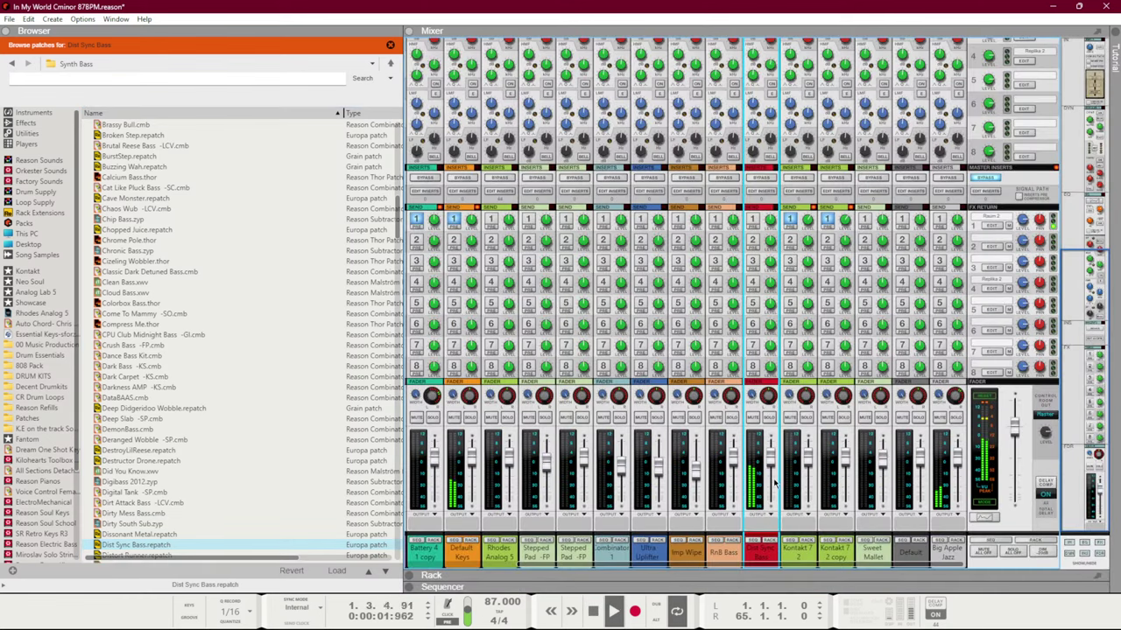
mouse_move(770, 473)
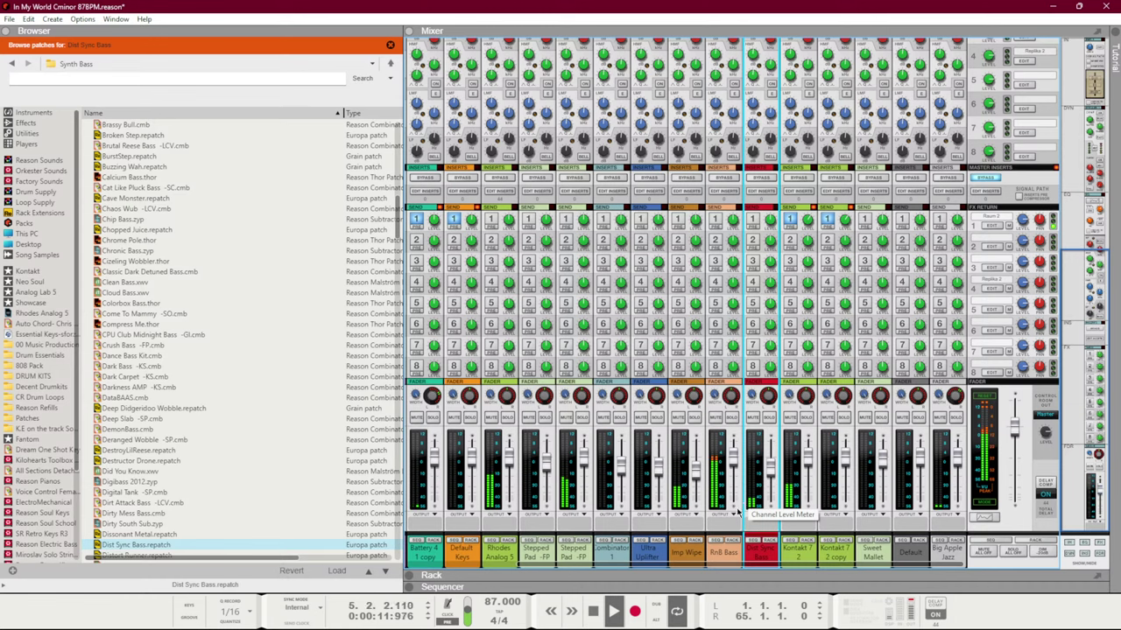
Load the Distort Runner bass patch and copy the Default Keys intro clip onto the Distort Runner track
left_click(386, 572)
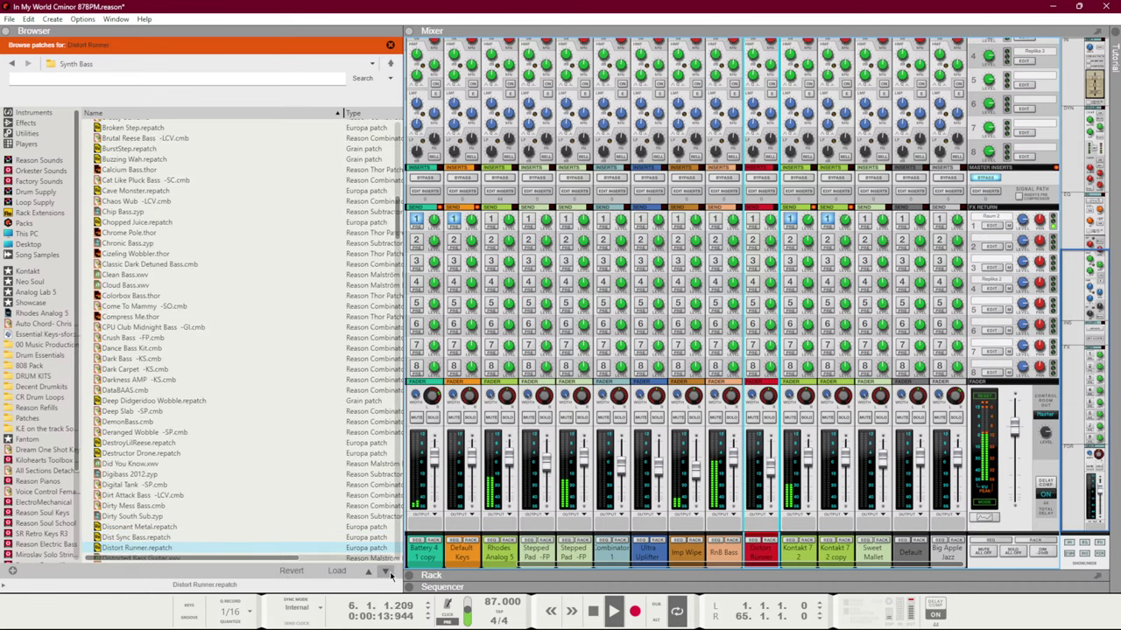
key("F7")
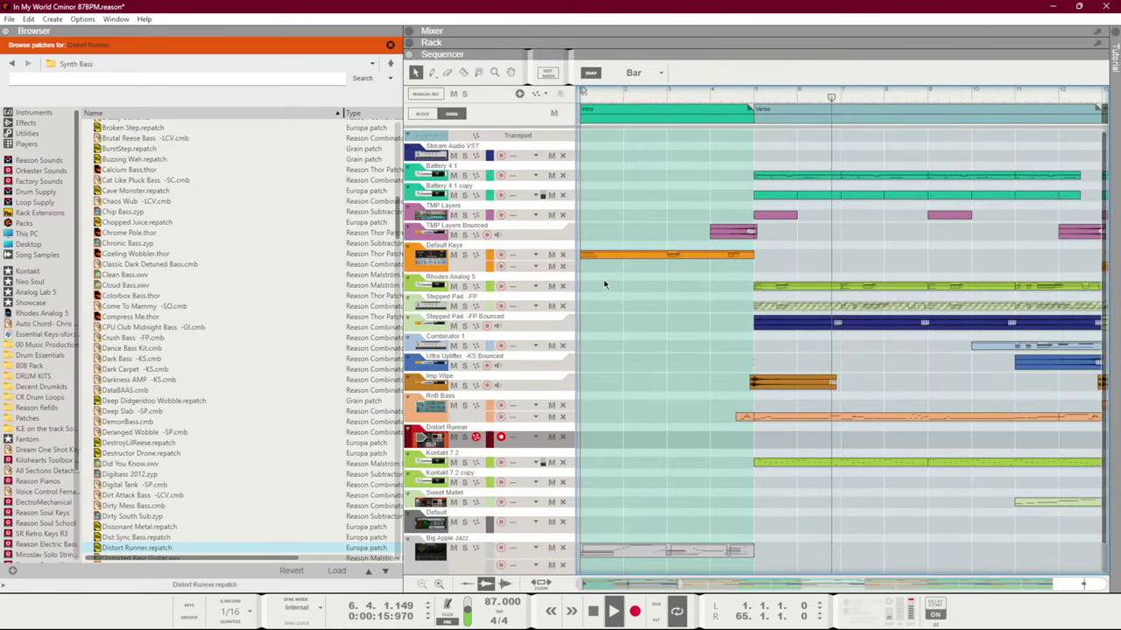
left_click_drag(621, 260, 619, 439)
Delete the upper chord notes in the copied intro clip, keeping only the lowest note of each chord
double_click(619, 437)
scroll(675, 421, "down", 2)
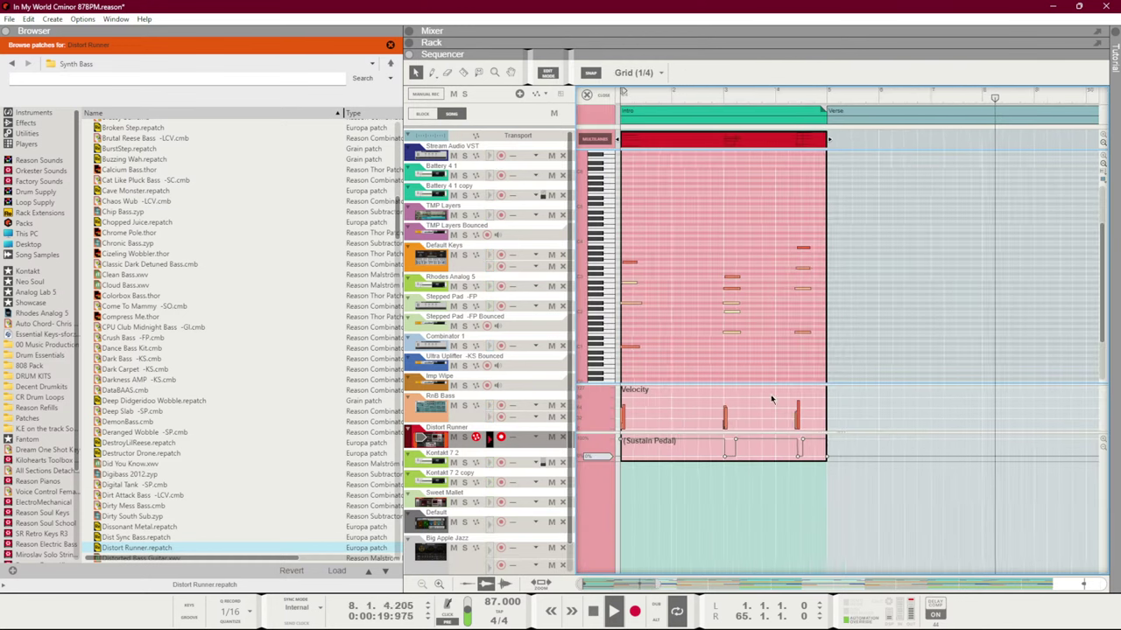
scroll(702, 333, "down", 2)
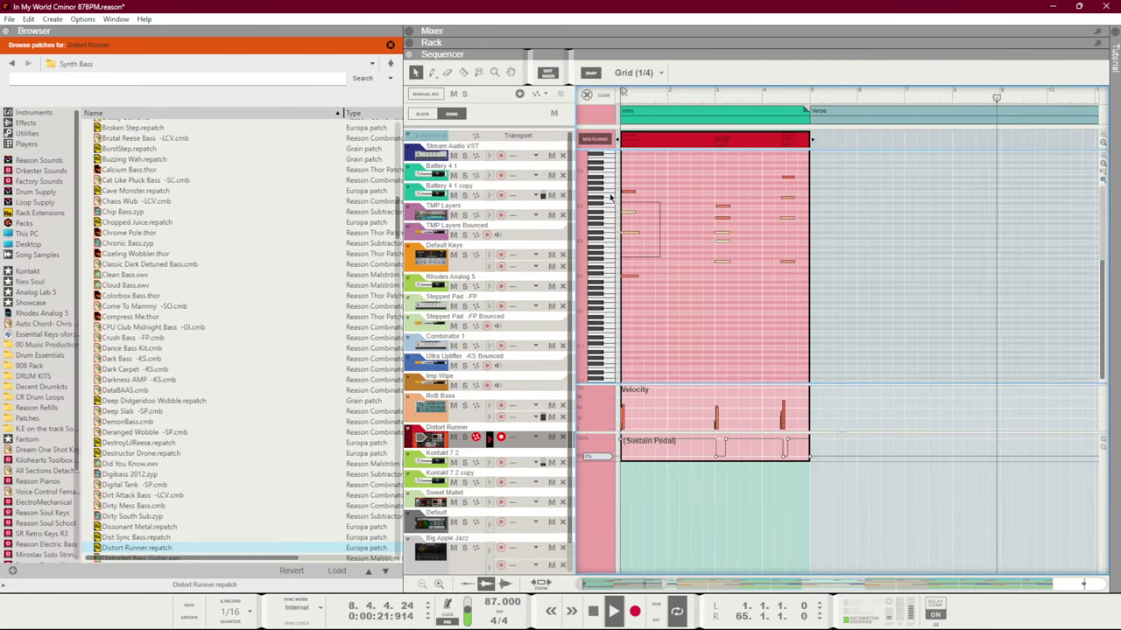
left_click_drag(615, 182, 732, 249)
key("Delete")
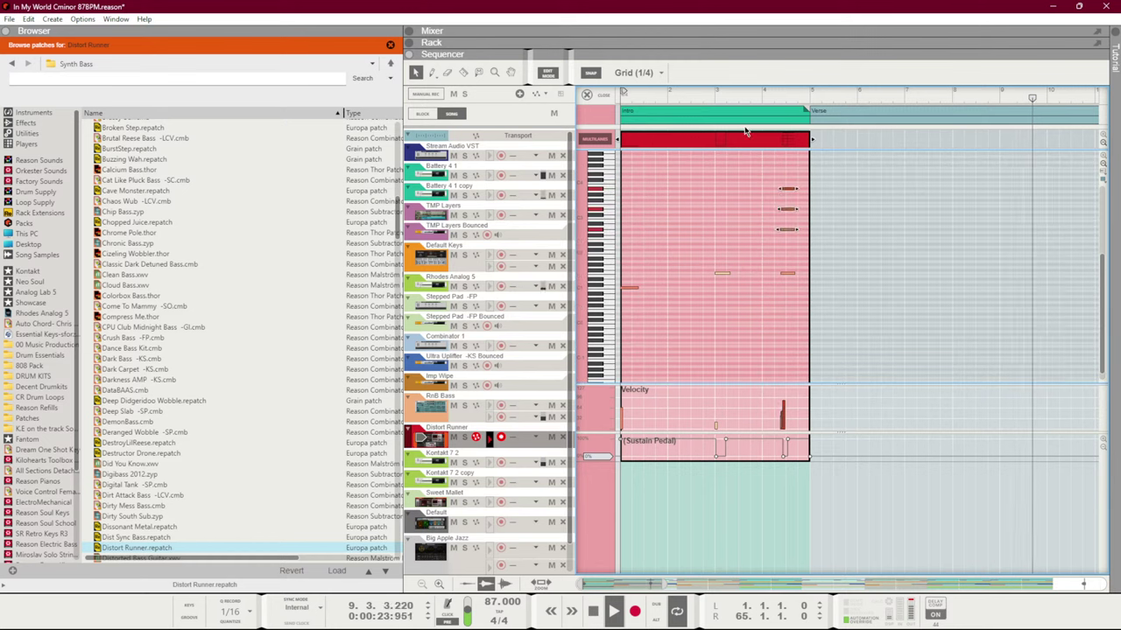
key("ctrl+e")
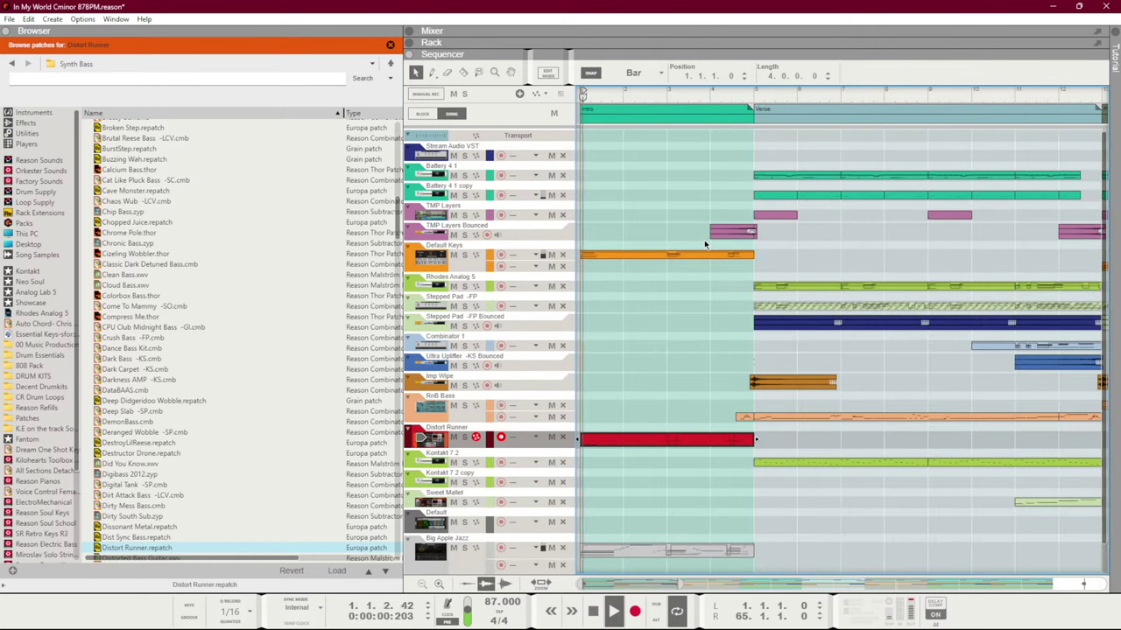
Apply the Side by side (abut) legato adjustment to all notes in the Distort Runner intro clip
double_click(702, 437)
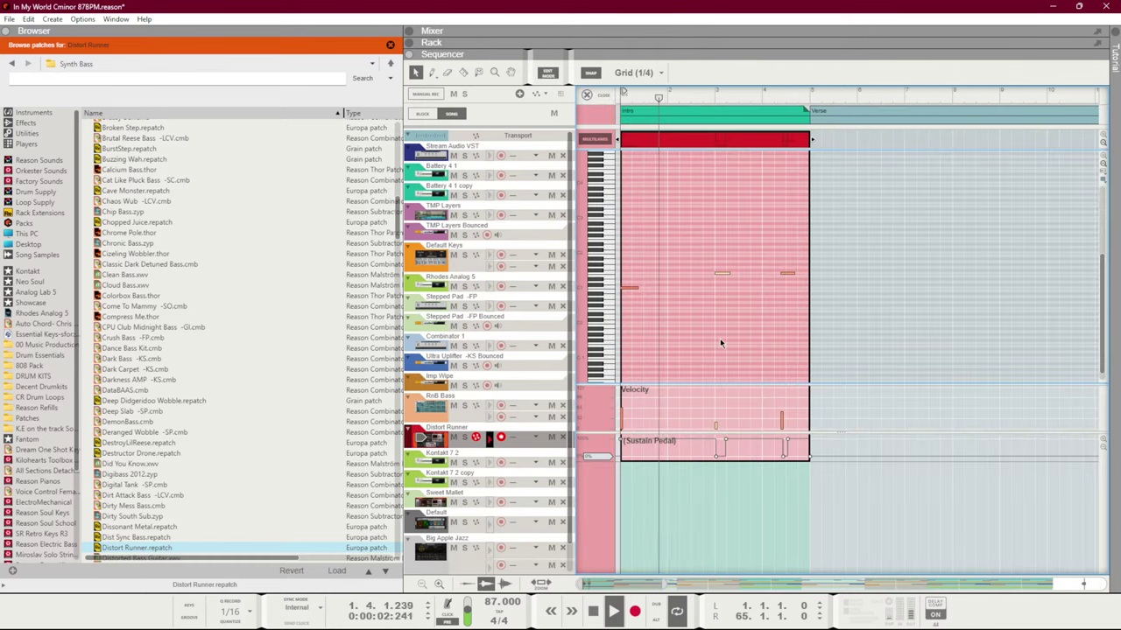
key("ctrl+a")
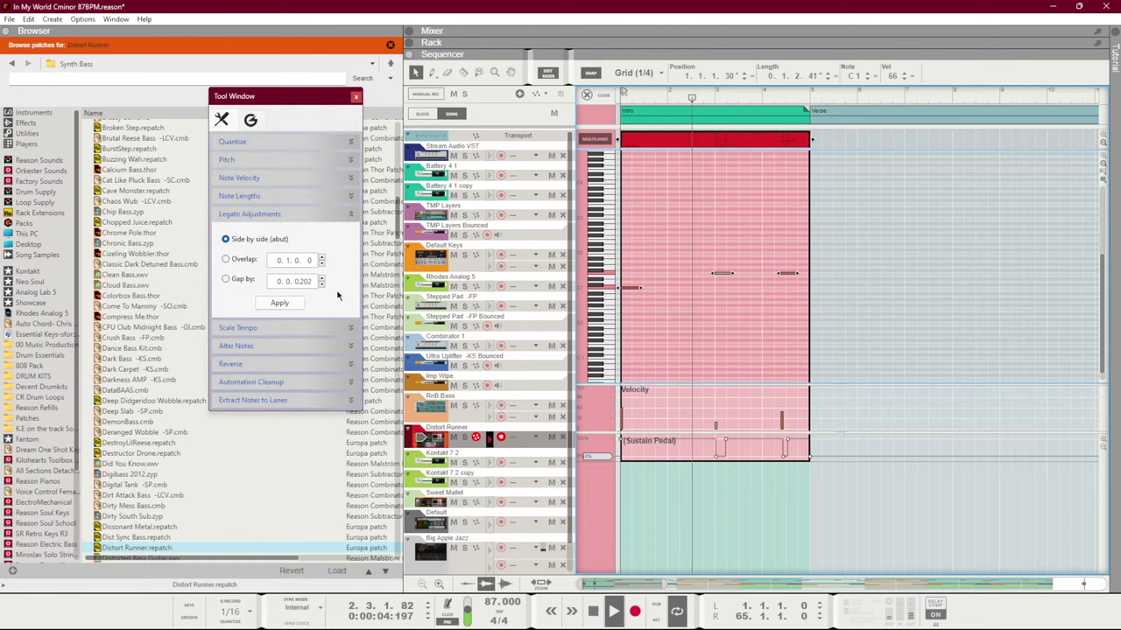
left_click(279, 302)
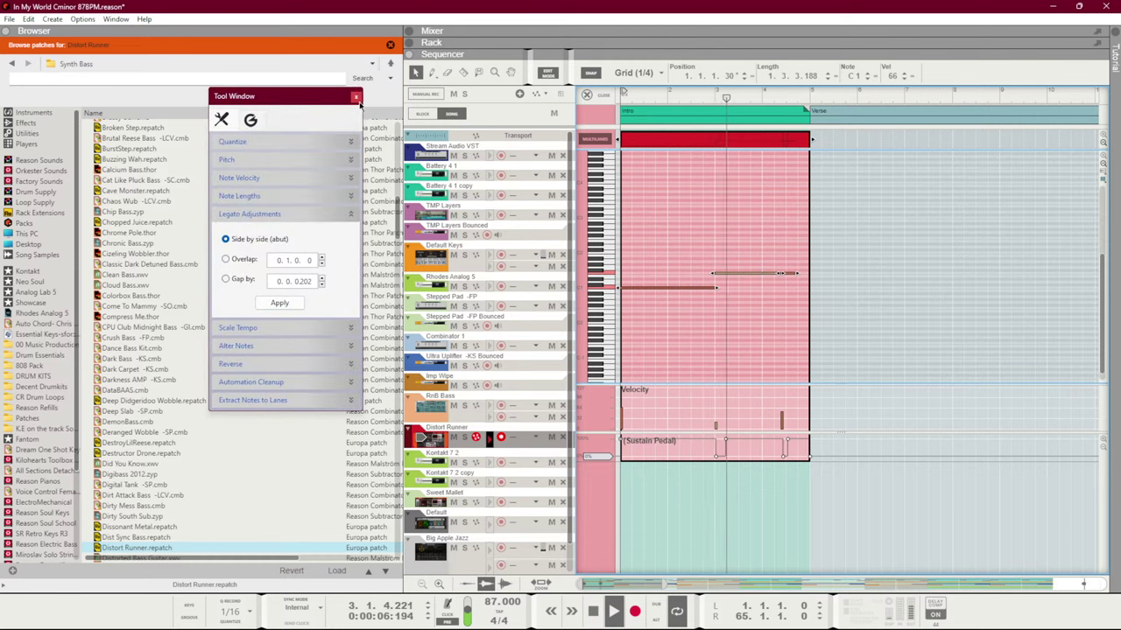
left_click(356, 96)
Move the last bass note, F 1, down an octave to F 0
left_click(832, 306)
left_click(790, 274)
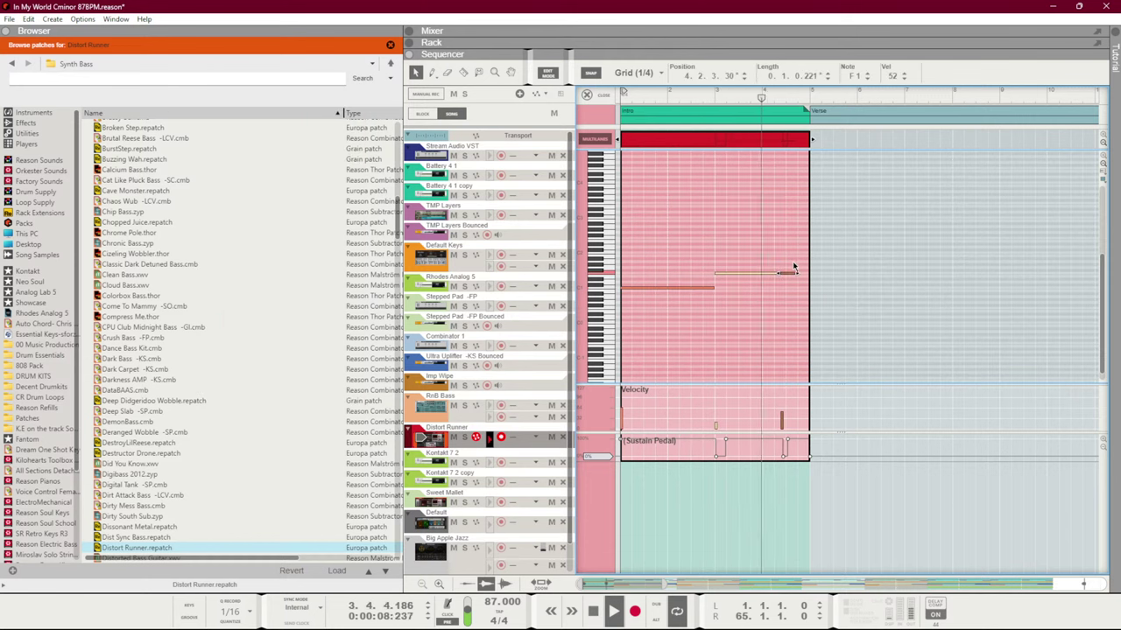
scroll(793, 259, "up", 3)
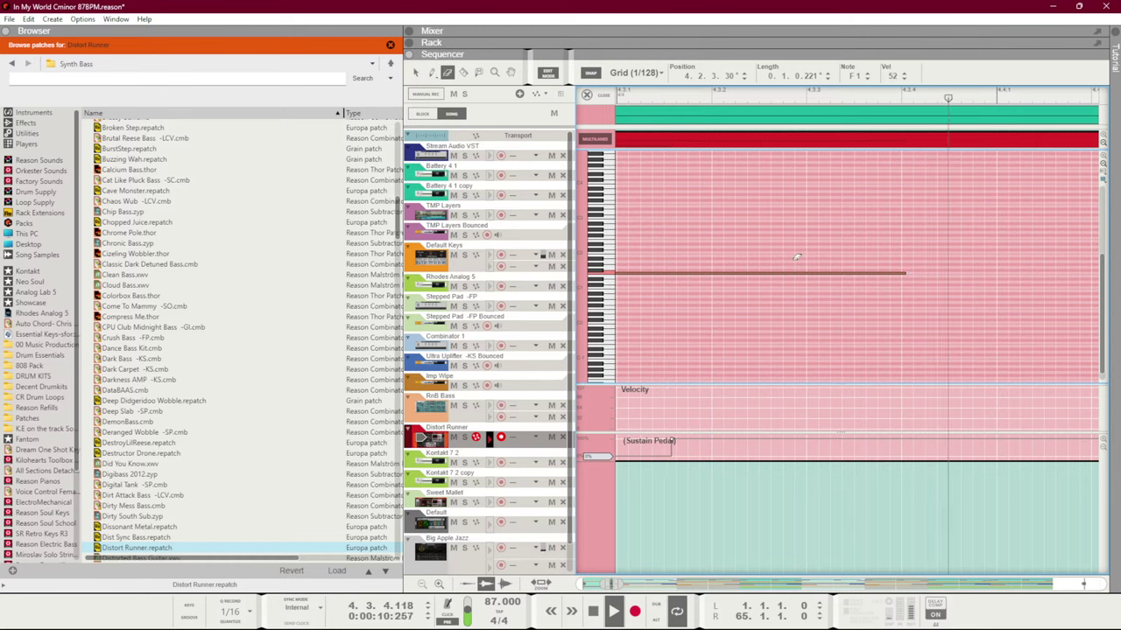
key("space")
key("space")
scroll(793, 259, "down", 3)
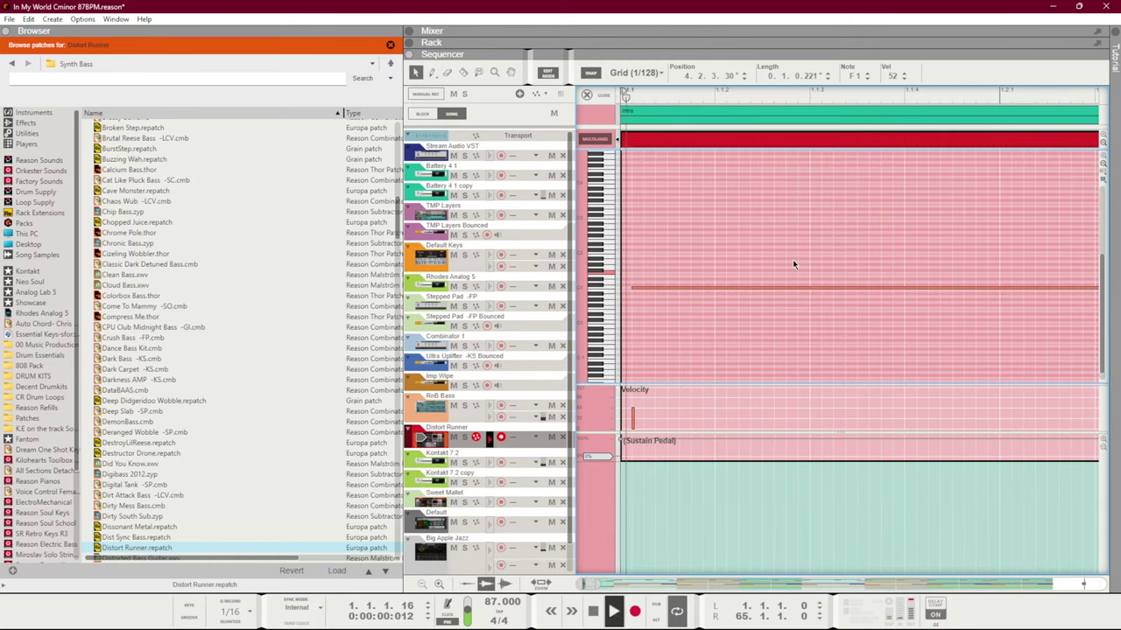
scroll(793, 259, "down", 3)
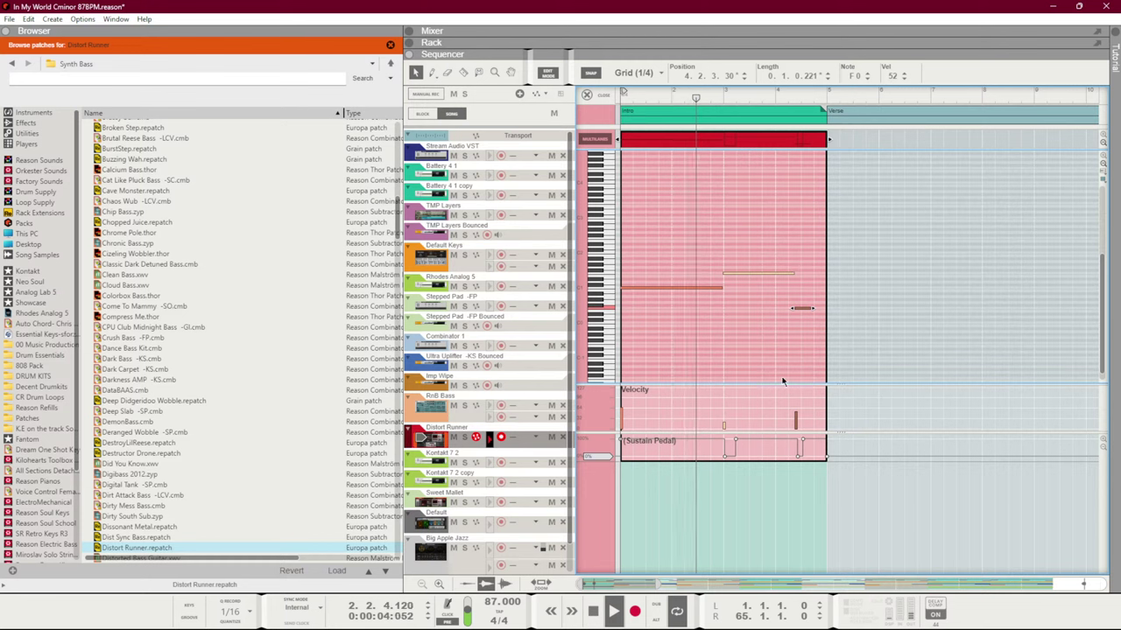
Quantize all notes in the bass clip and even out their velocities at 66
key("ctrl+a")
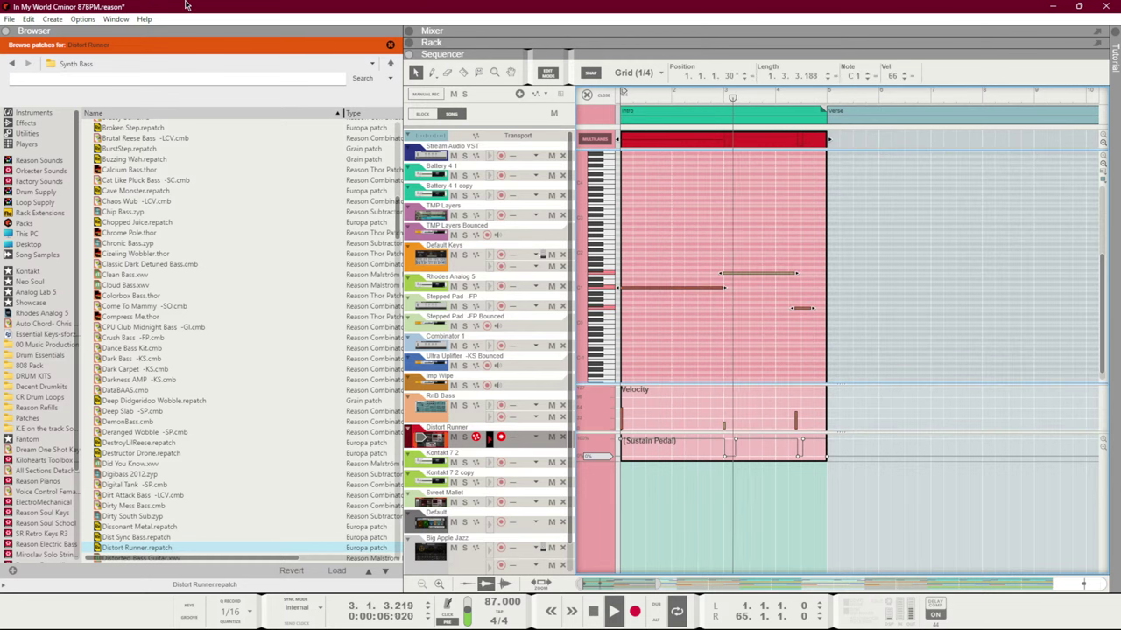
key("ctrl+k")
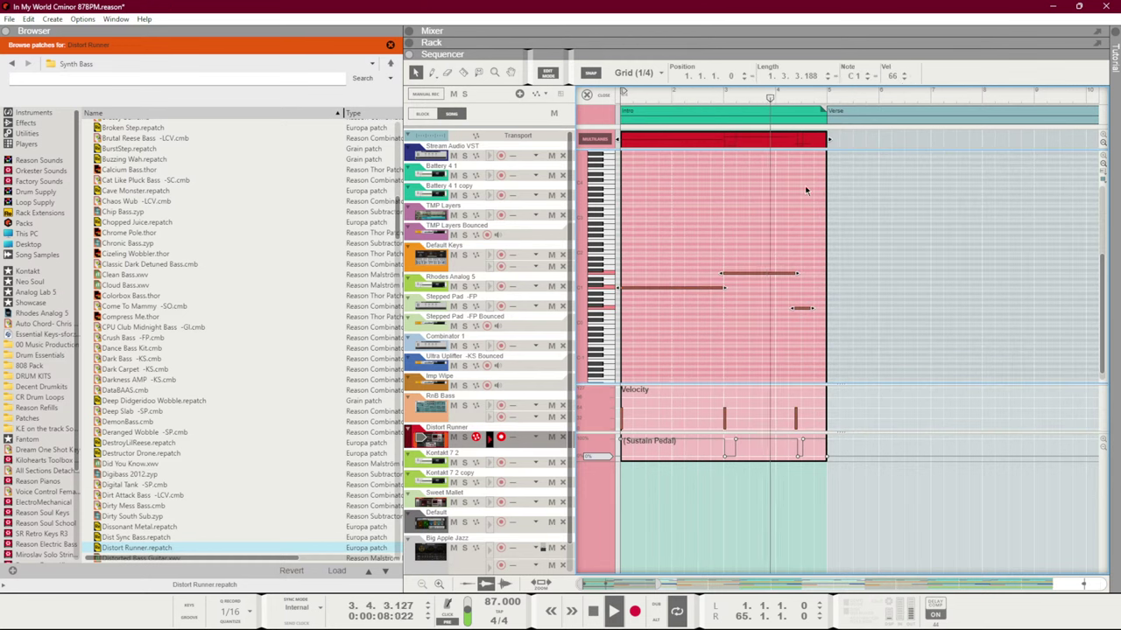
left_click(788, 313)
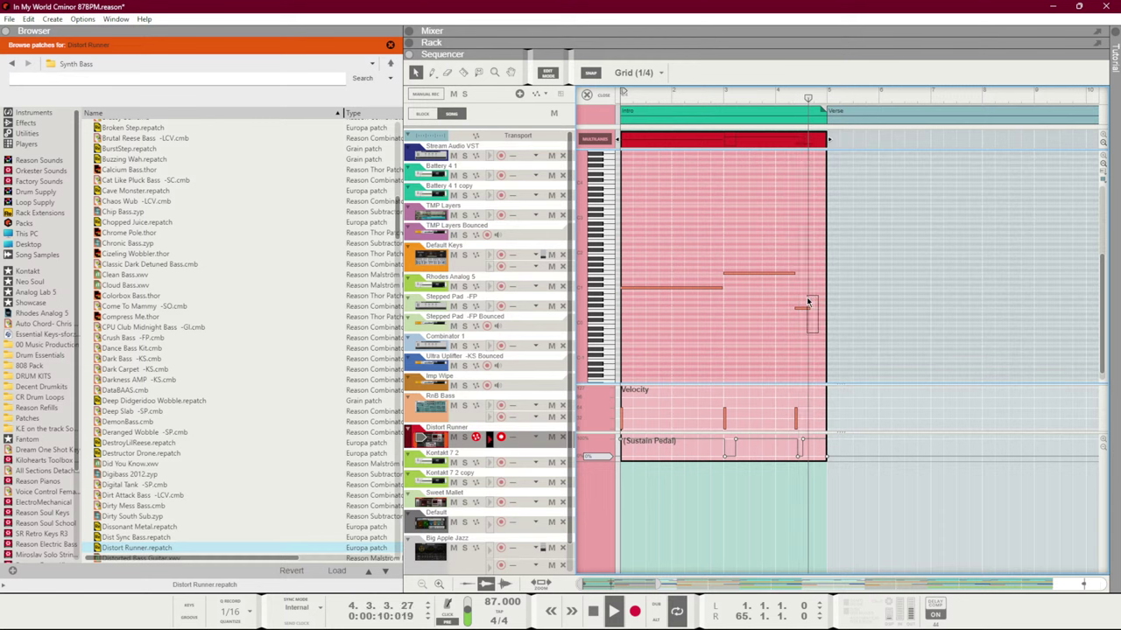
Audition the following Synth Bass patches on the bass track, load DnB Bass.thor, and leave clip editing
left_click(387, 570)
left_click(387, 571)
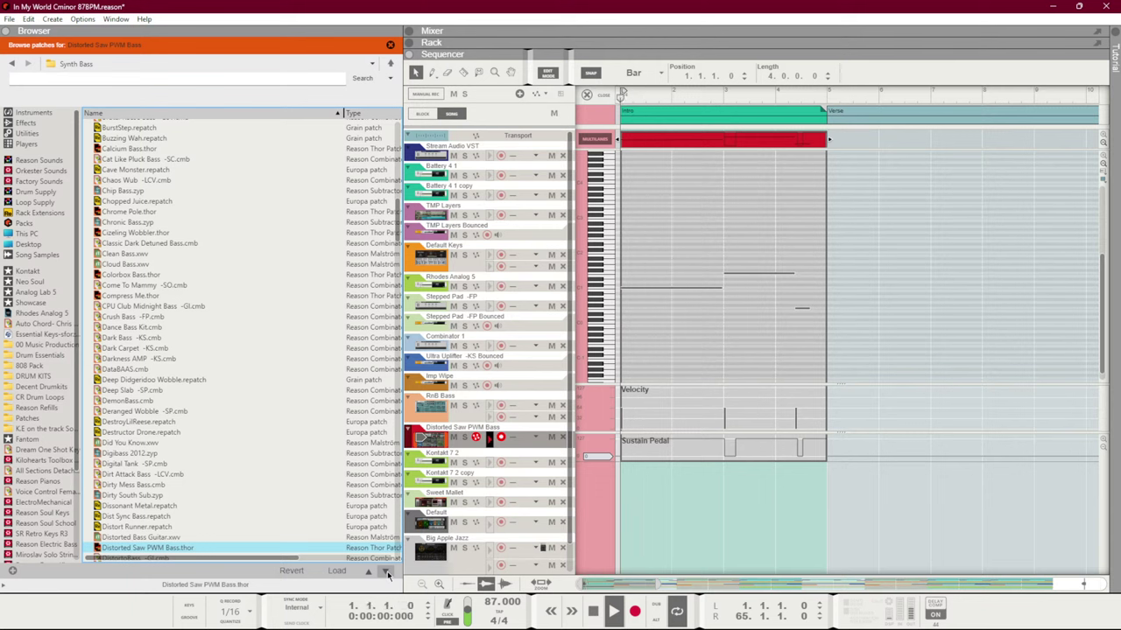
left_click(387, 571)
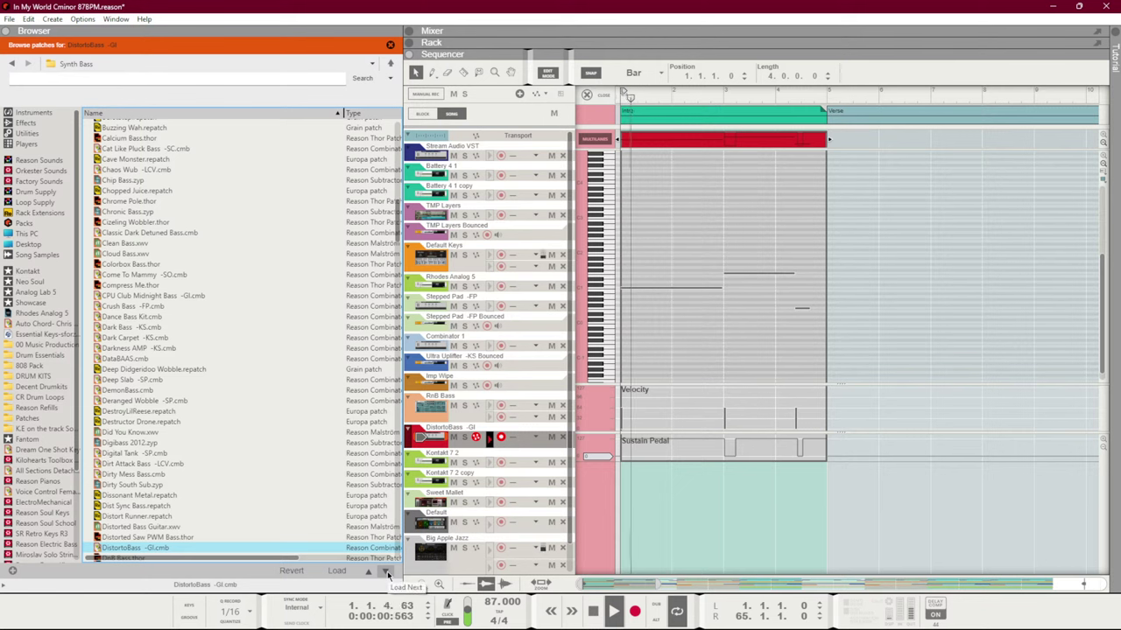
left_click(387, 571)
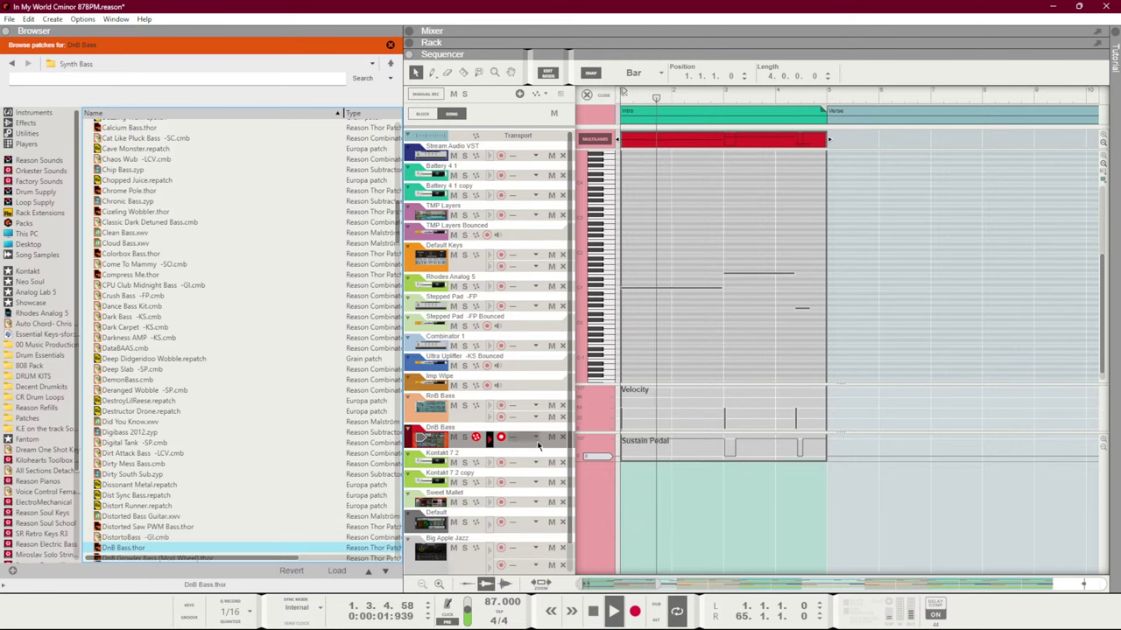
double_click(623, 359)
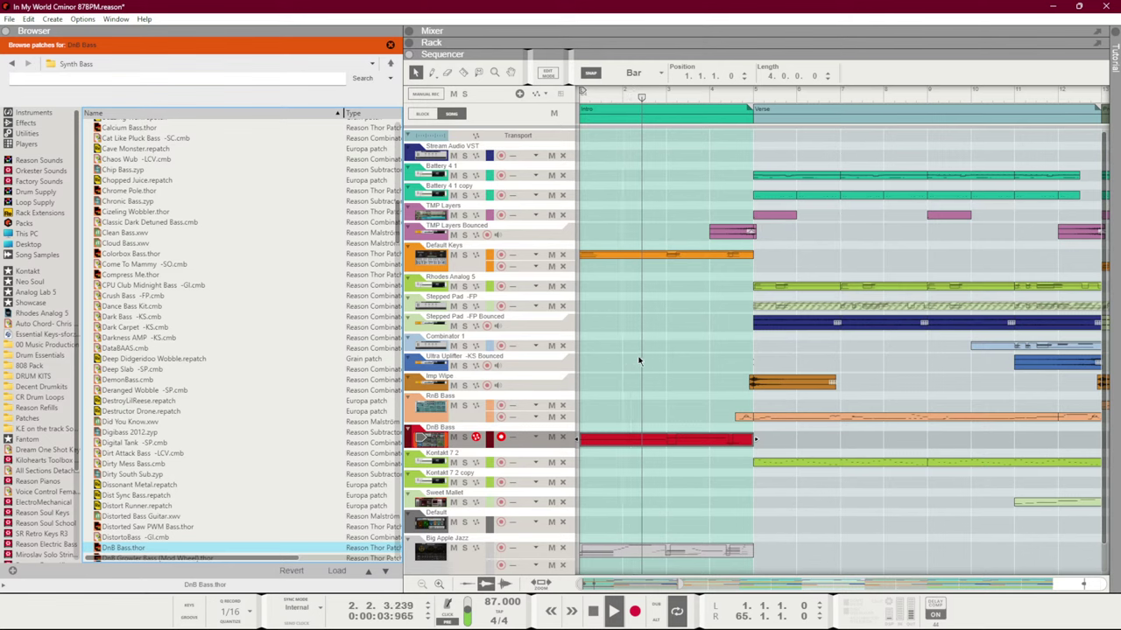
scroll(639, 363, "down", 1)
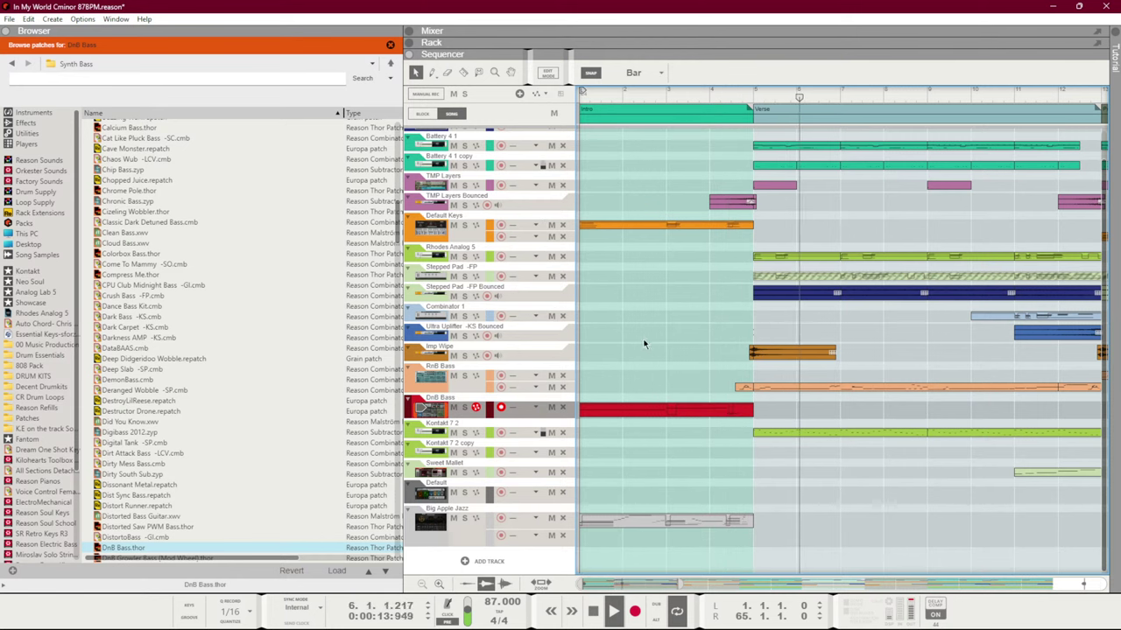
scroll(640, 350, "up", 1)
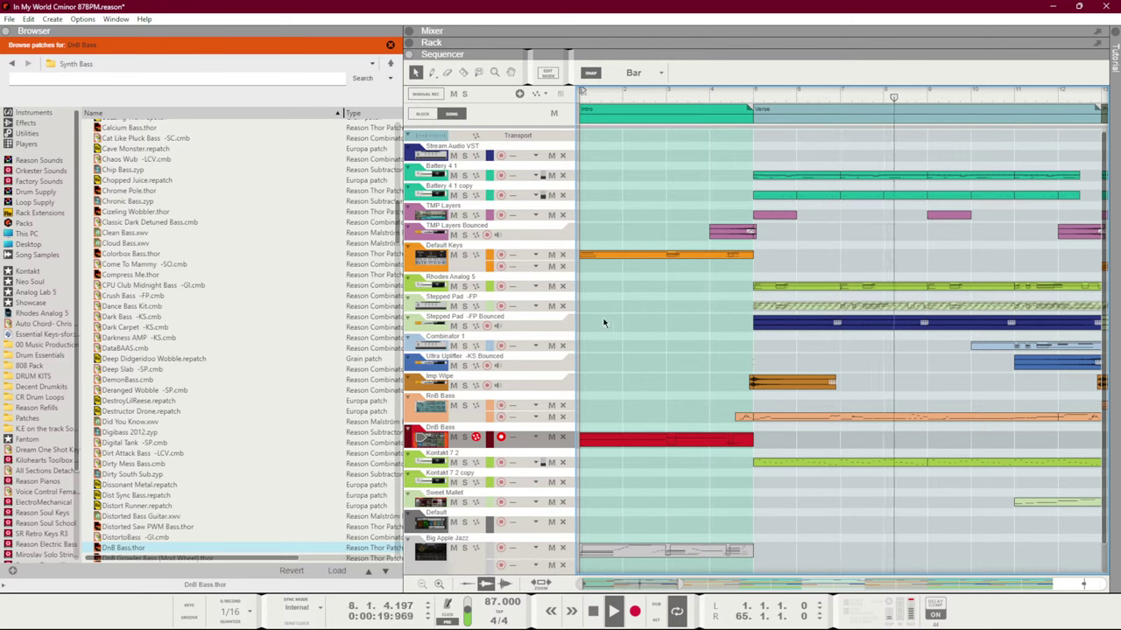
Try a copy of the Default Keys intro clip on the Stepped Pad -FP track during playback, and delete that copy
left_click_drag(623, 257, 621, 318)
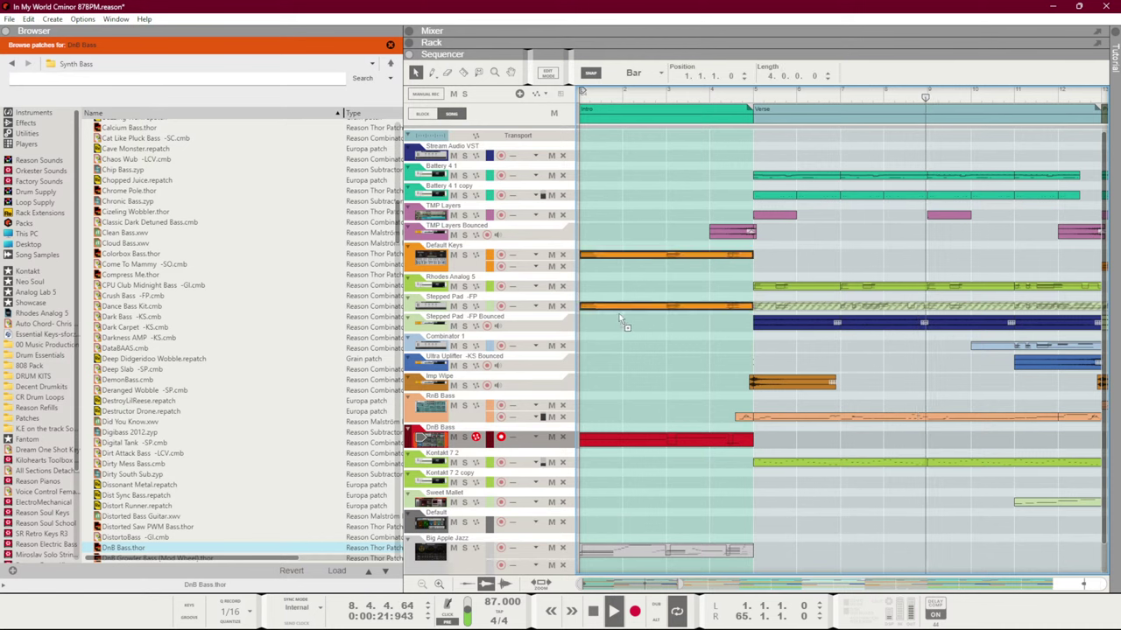
key("space")
key("space")
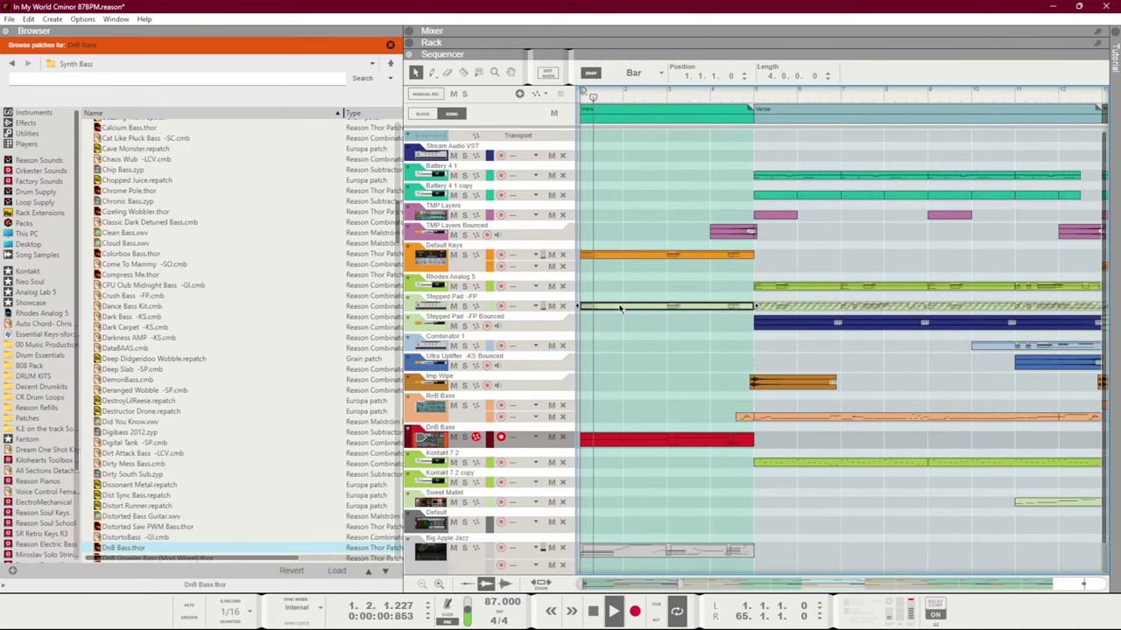
double_click(619, 306)
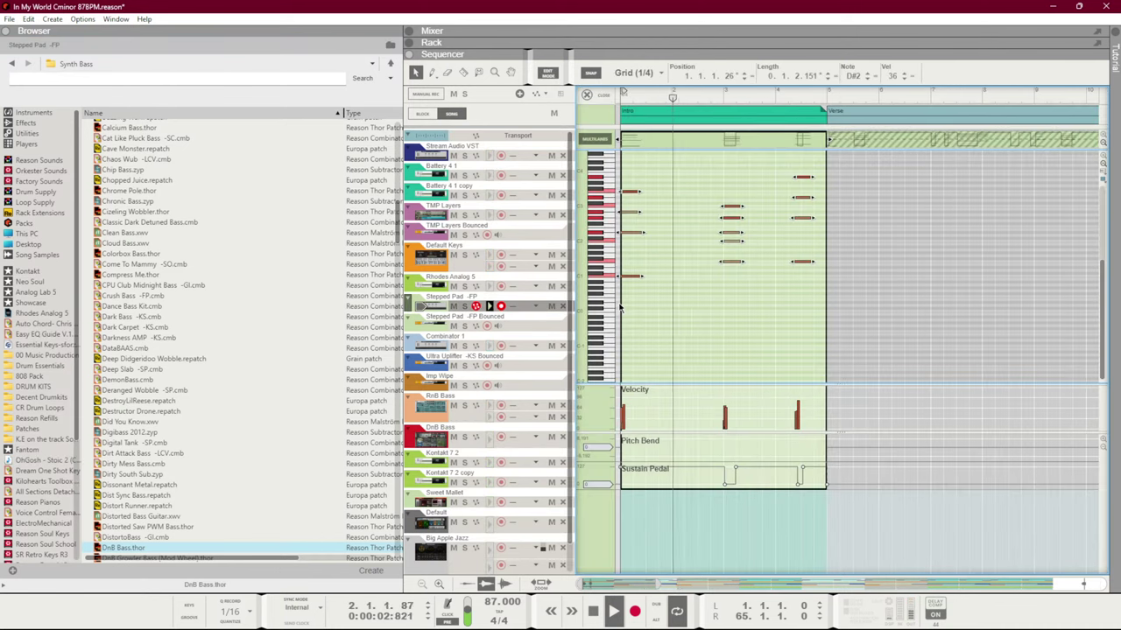
key("ctrl+e")
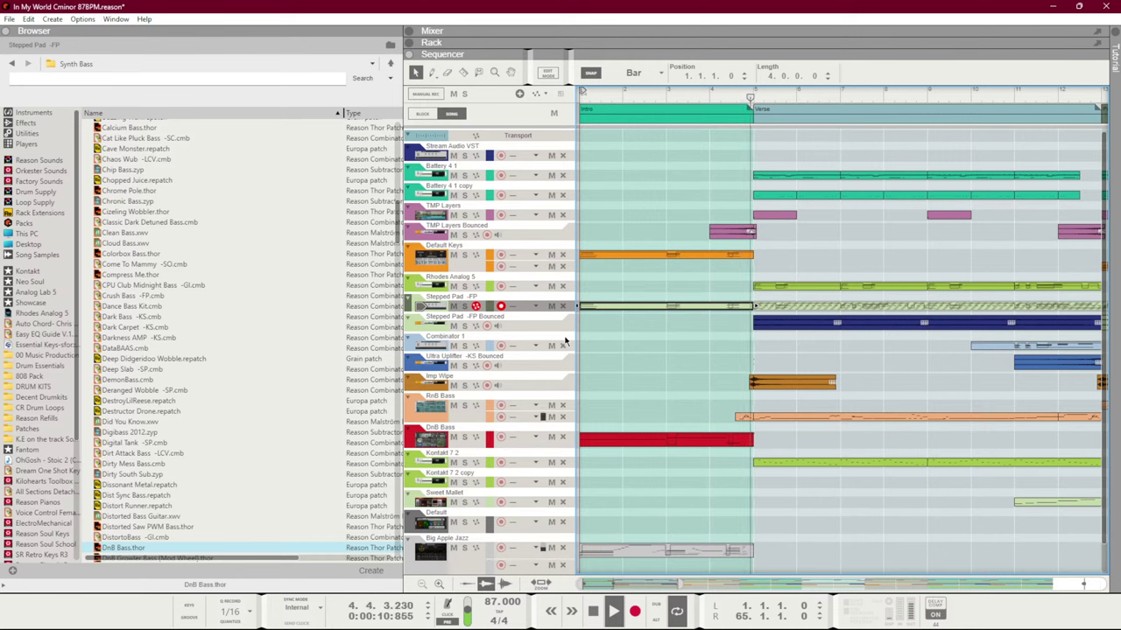
key("Delete")
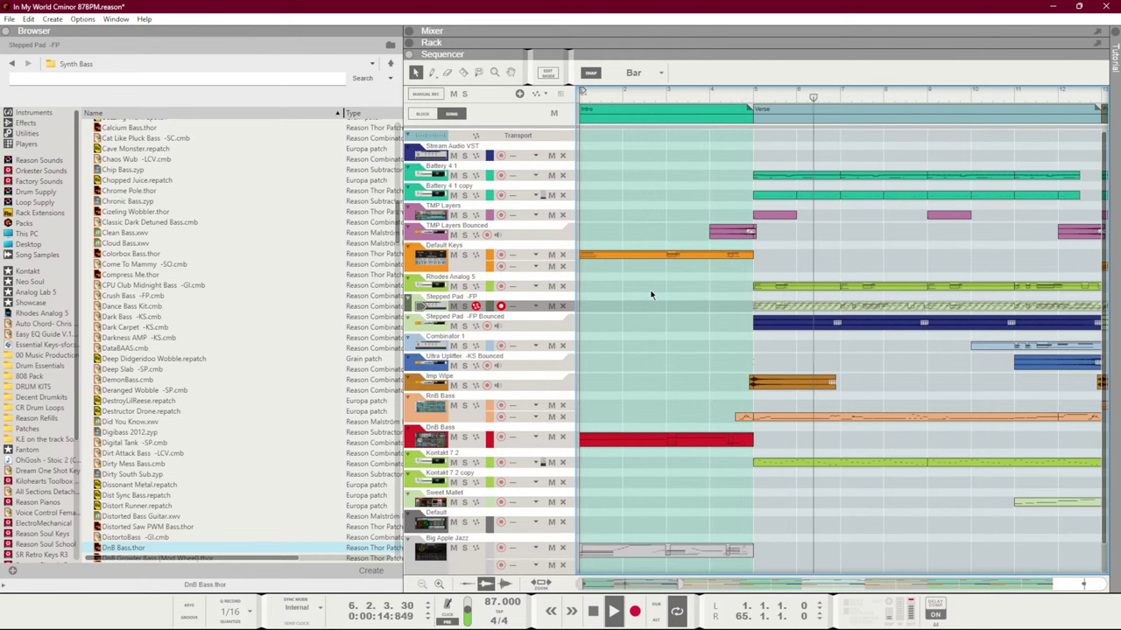
Stop playback, return to the start of the song and save it
scroll(655, 291, "down", 5)
key("space")
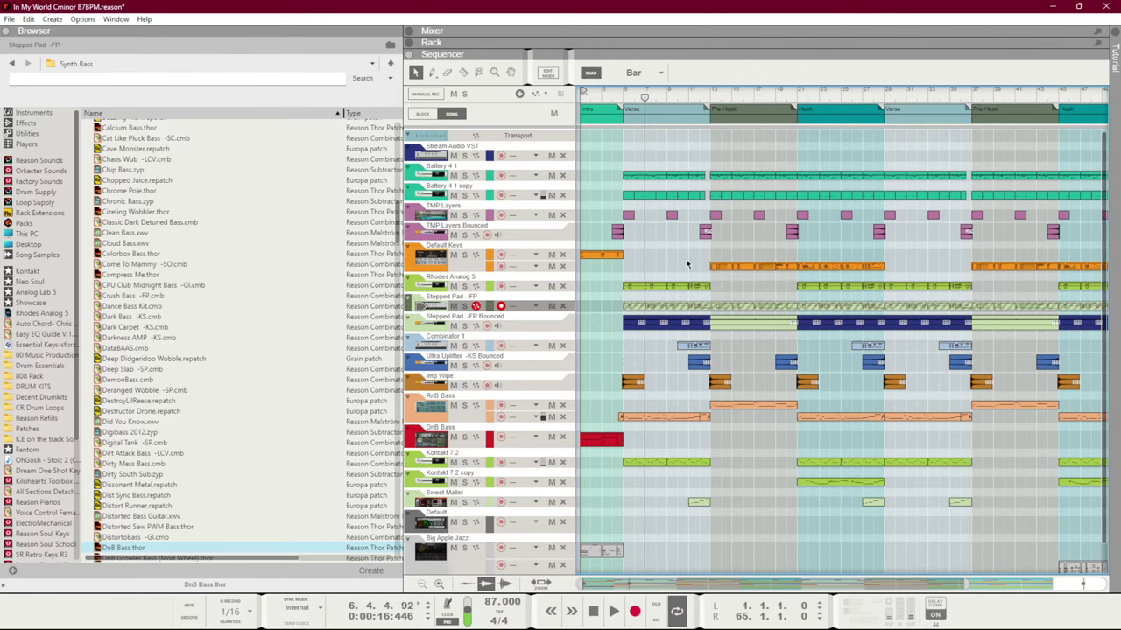
key("KP_0")
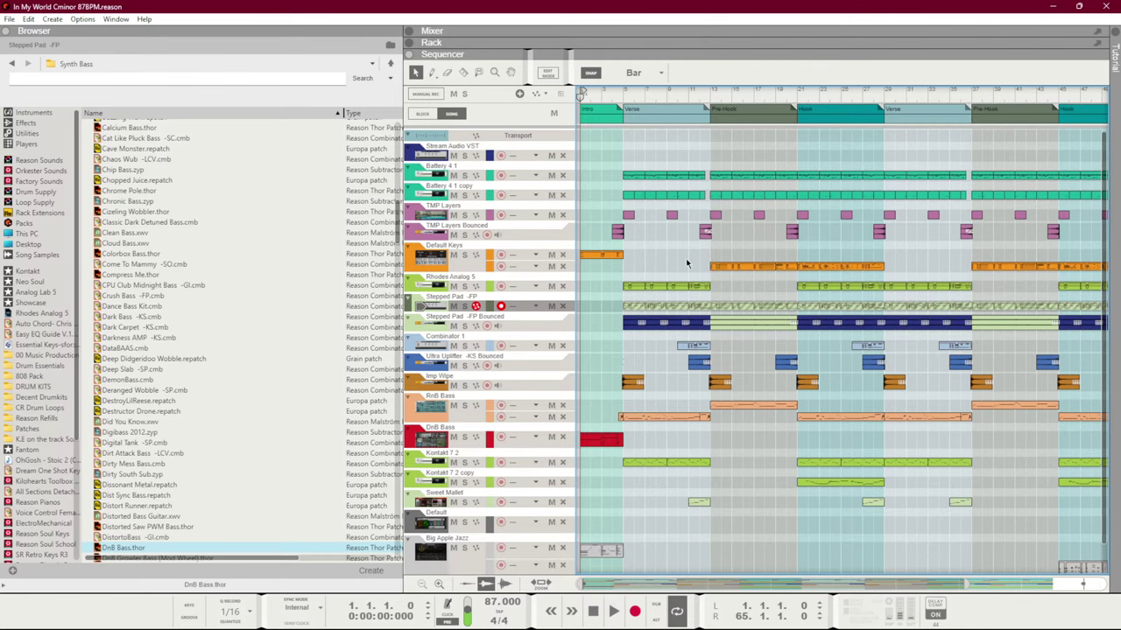
Review the full song arrangement, the mixer's channel and master sections, and the rack devices
scroll(780, 243, "down", 3)
scroll(804, 232, "up", 2)
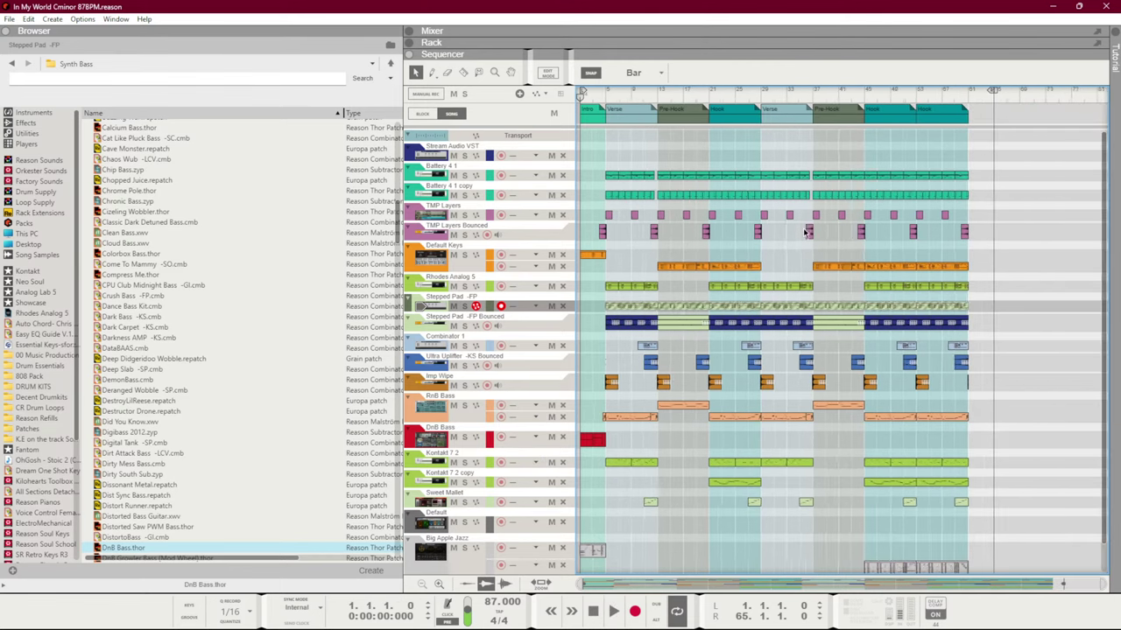
key("F6")
key("F5")
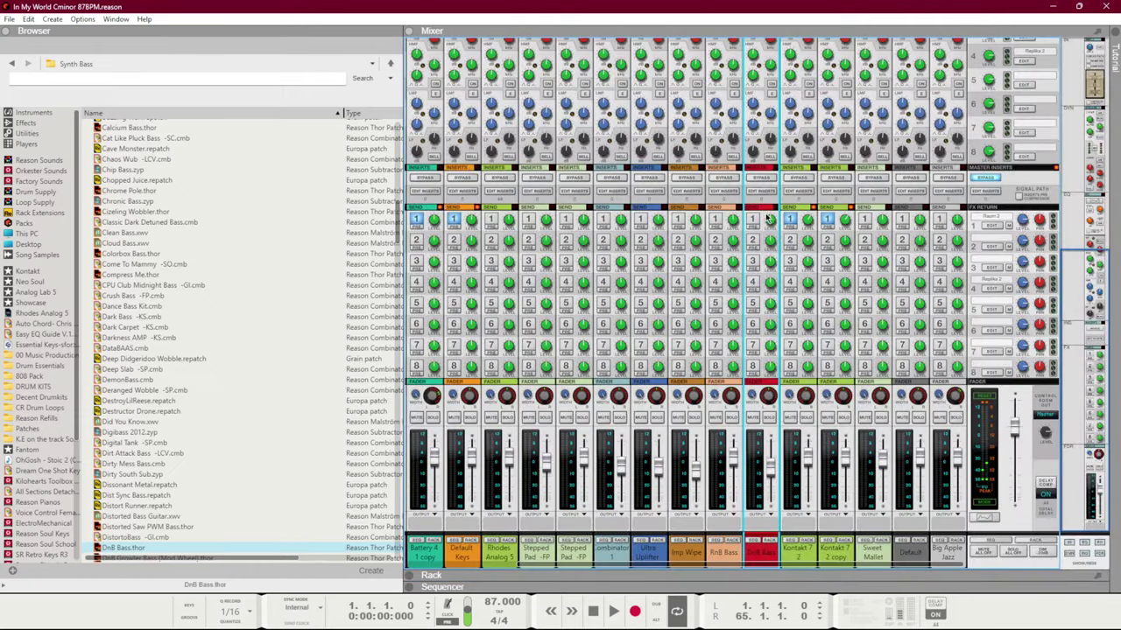
key("F3")
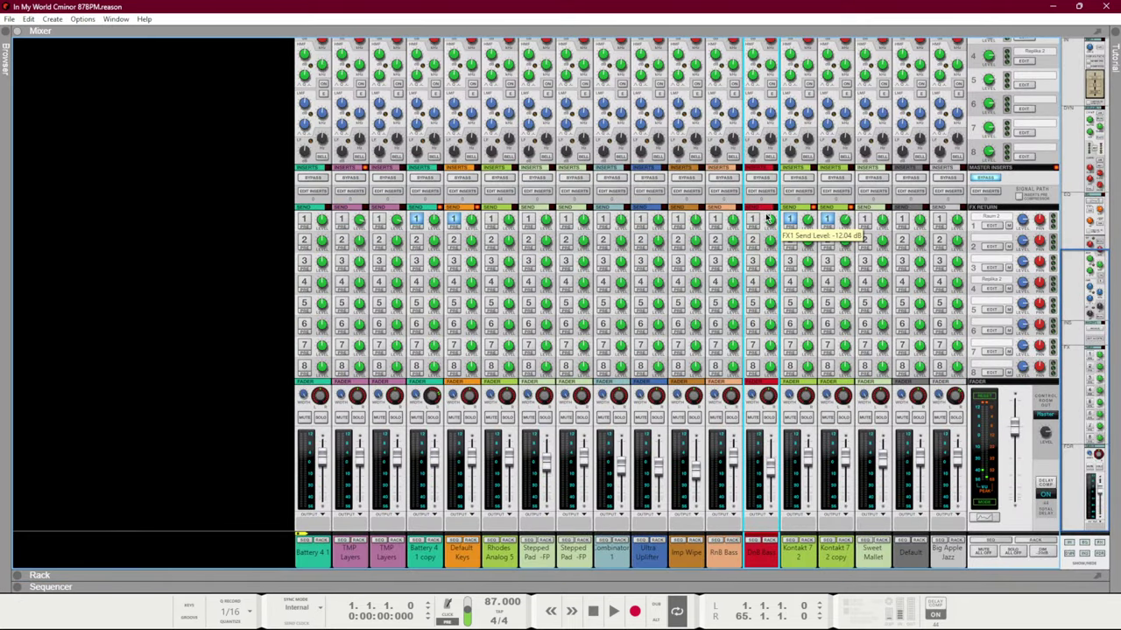
scroll(769, 215, "up", 10)
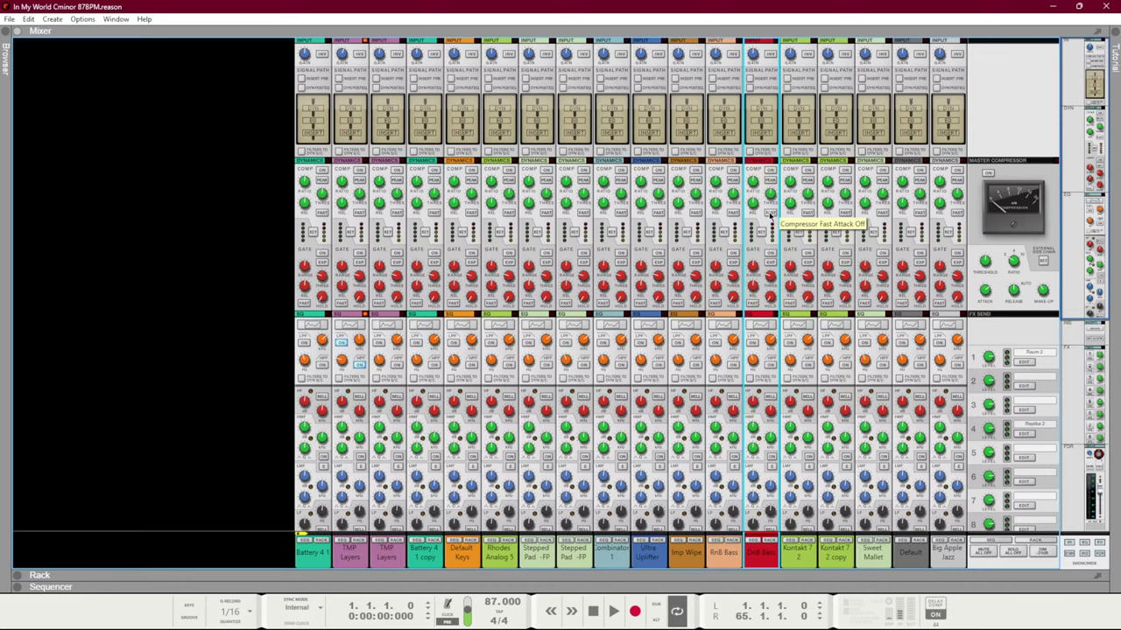
scroll(769, 216, "down", 10)
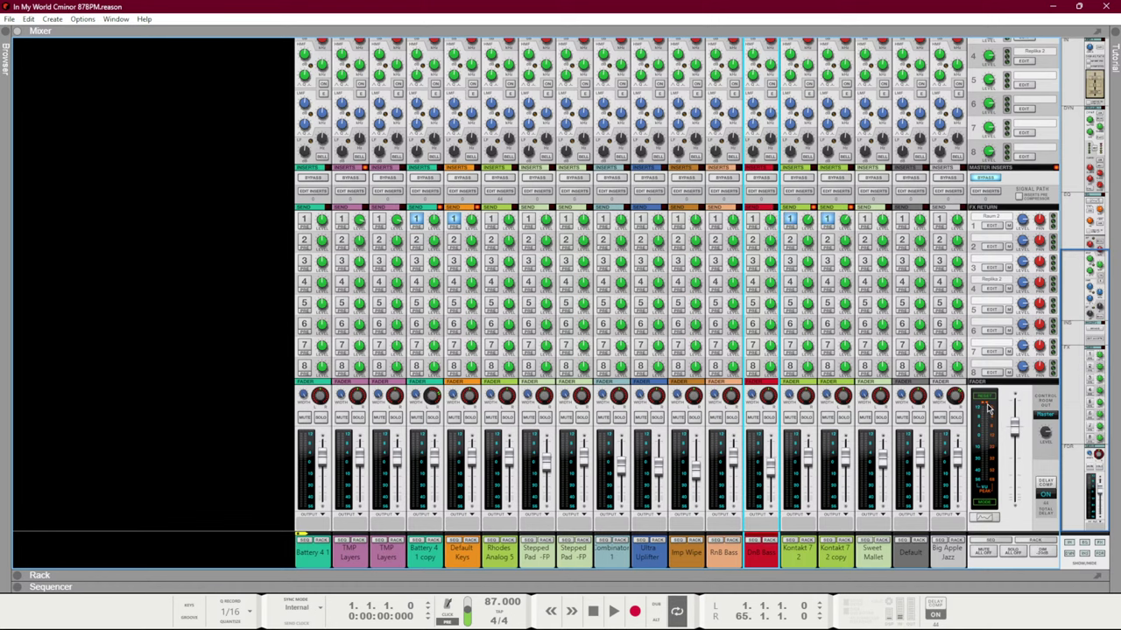
key("F6")
key("F5")
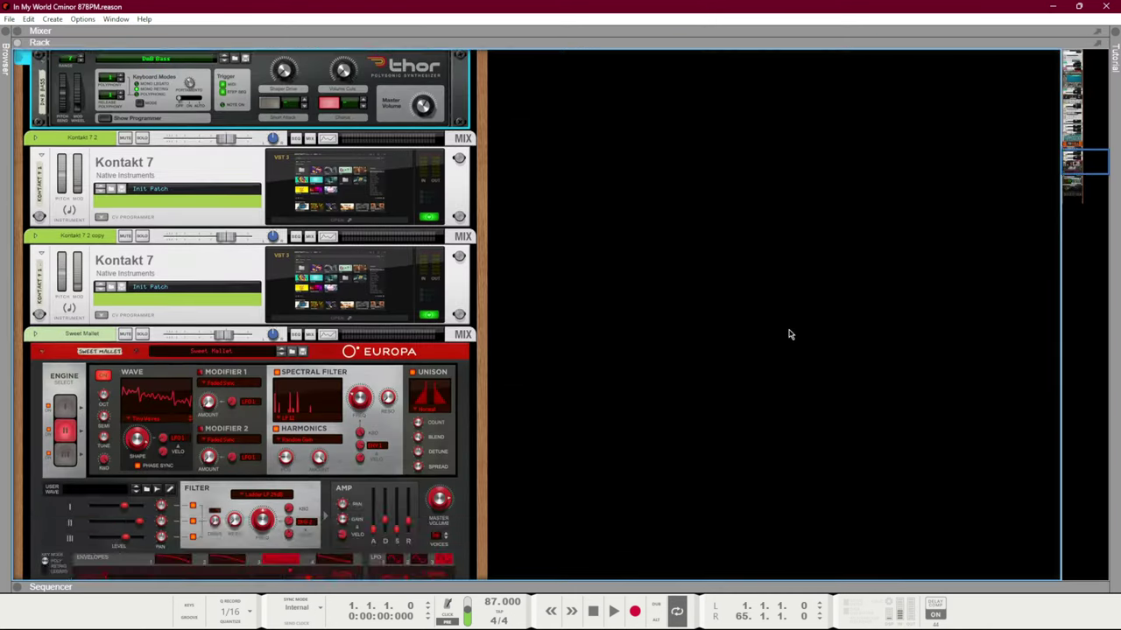
Play the song from bar 5, check the mixer and rack level meters, and reset the hardware interface's clip indicator
left_click_drag(1080, 153, 1075, 63)
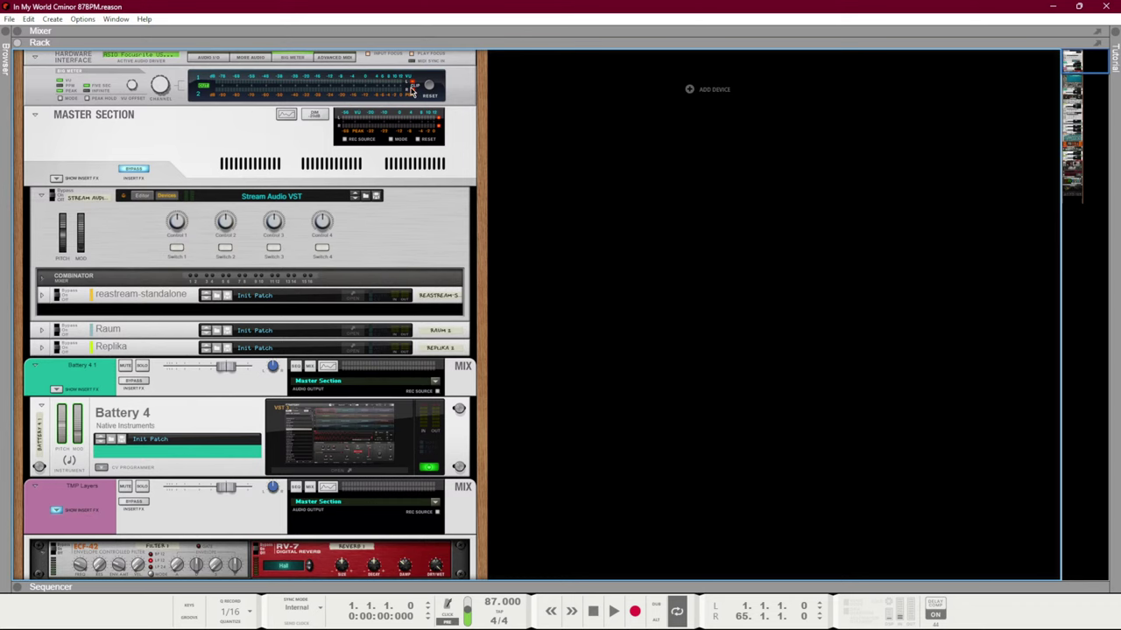
key("F7")
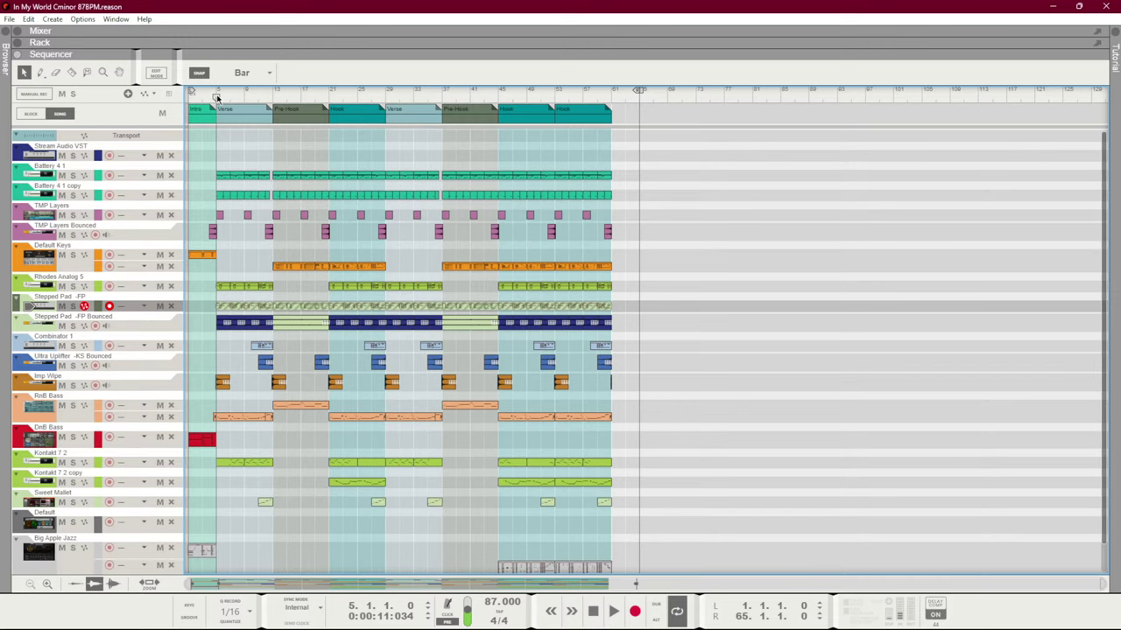
key("F5")
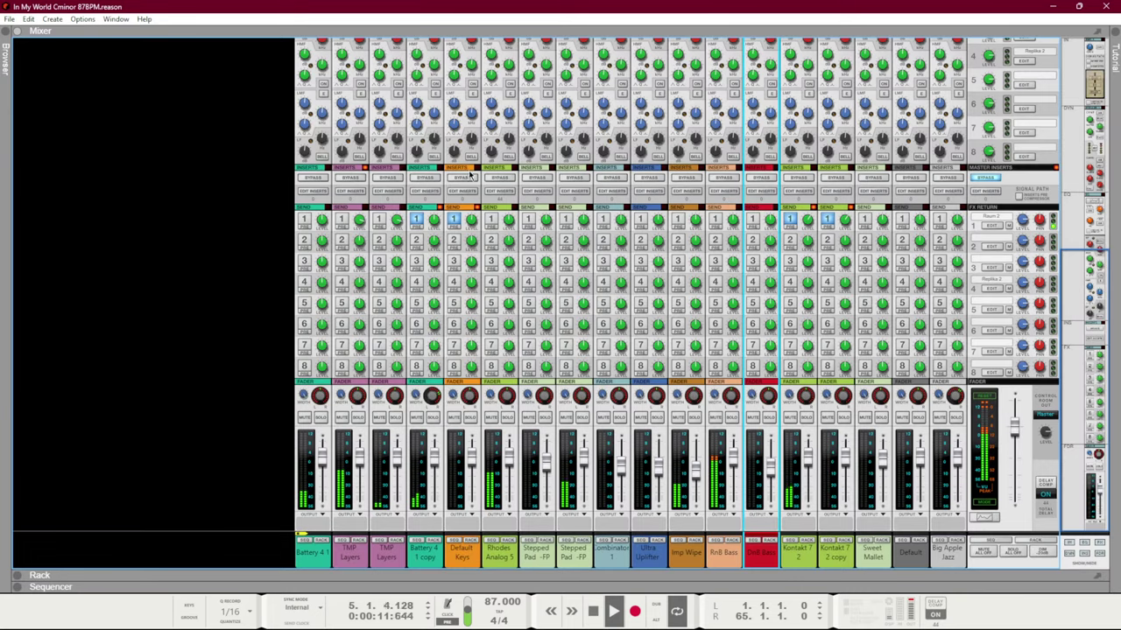
key("F6")
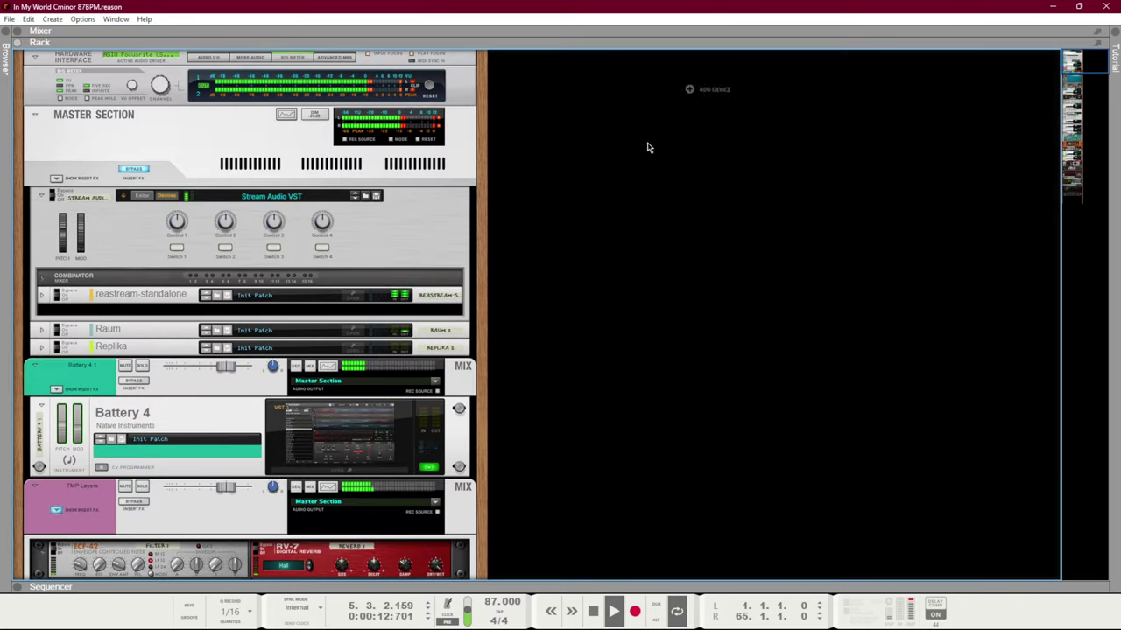
left_click(430, 85)
key("F5")
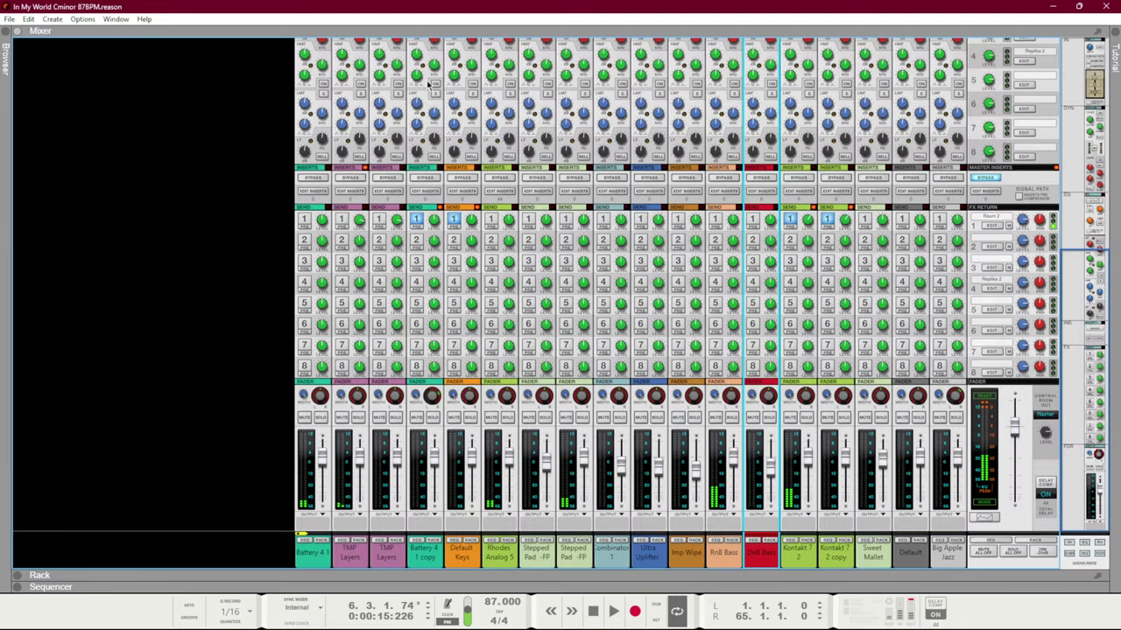
Select all mixer channels from Battery 4 1 to Big Apple Jazz and lower their faders together by a moderate amount
left_click(321, 564)
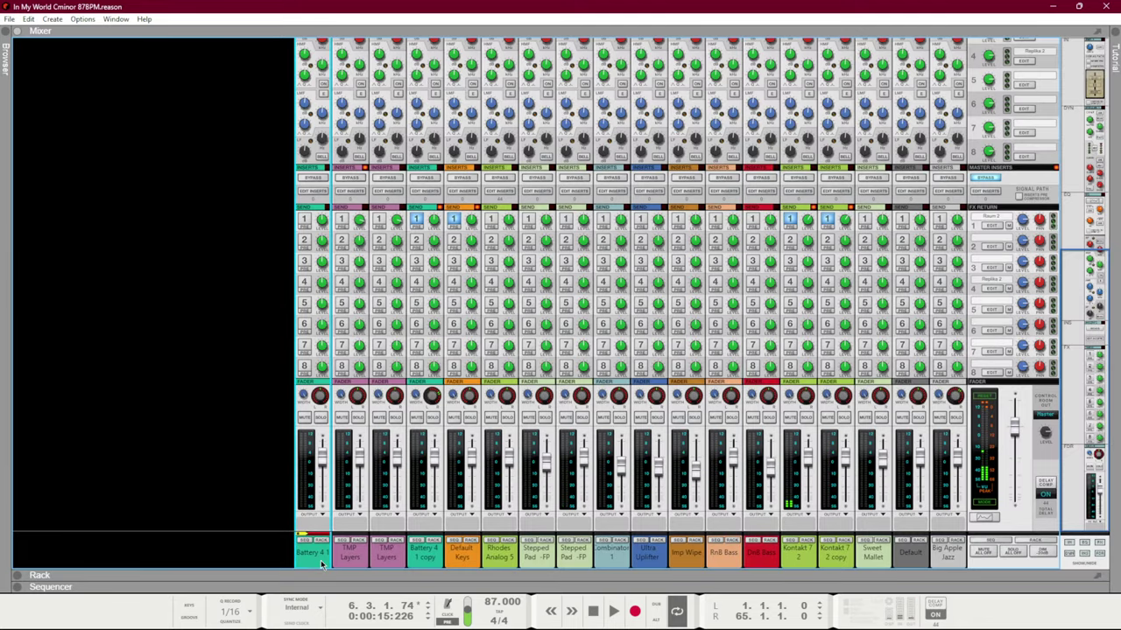
left_click(956, 561, "shift")
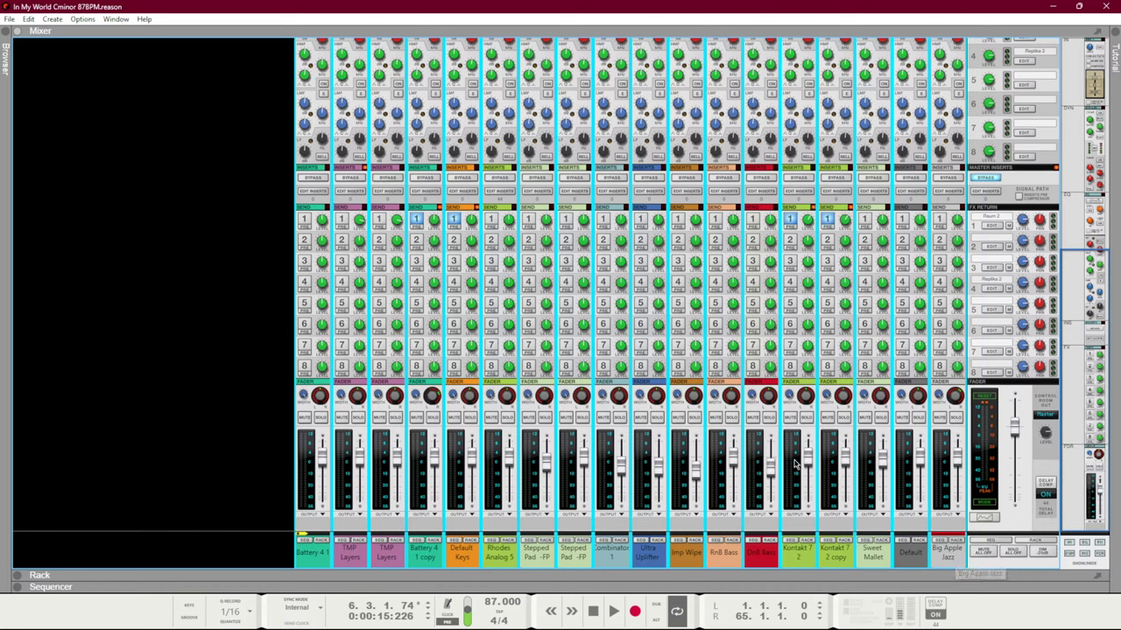
left_click(987, 396)
left_click(944, 550)
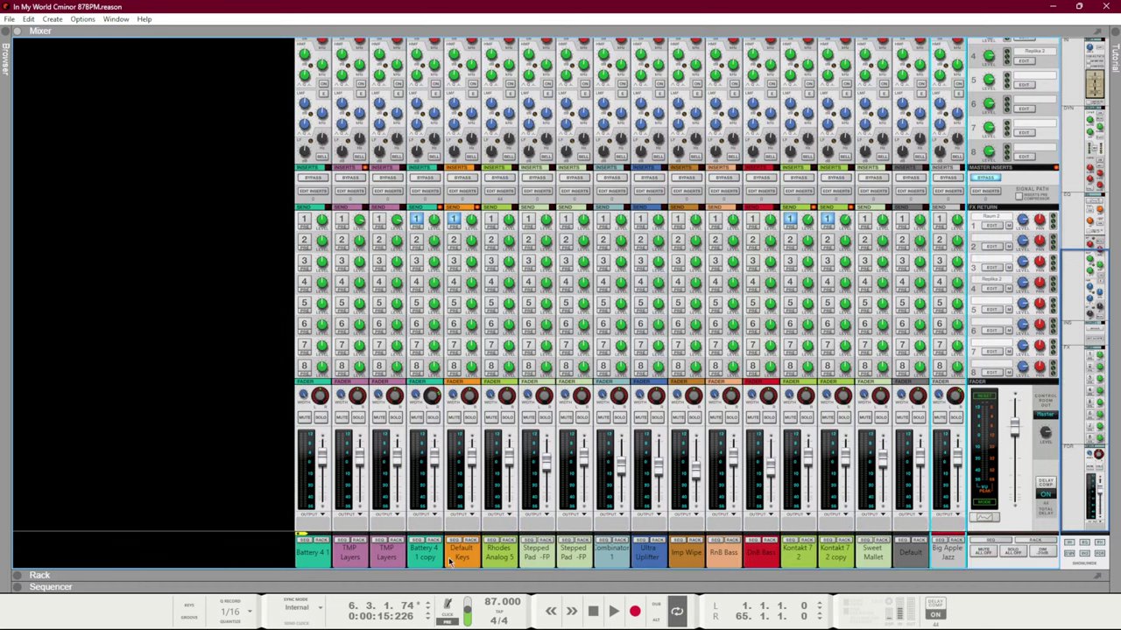
left_click(308, 568, "shift")
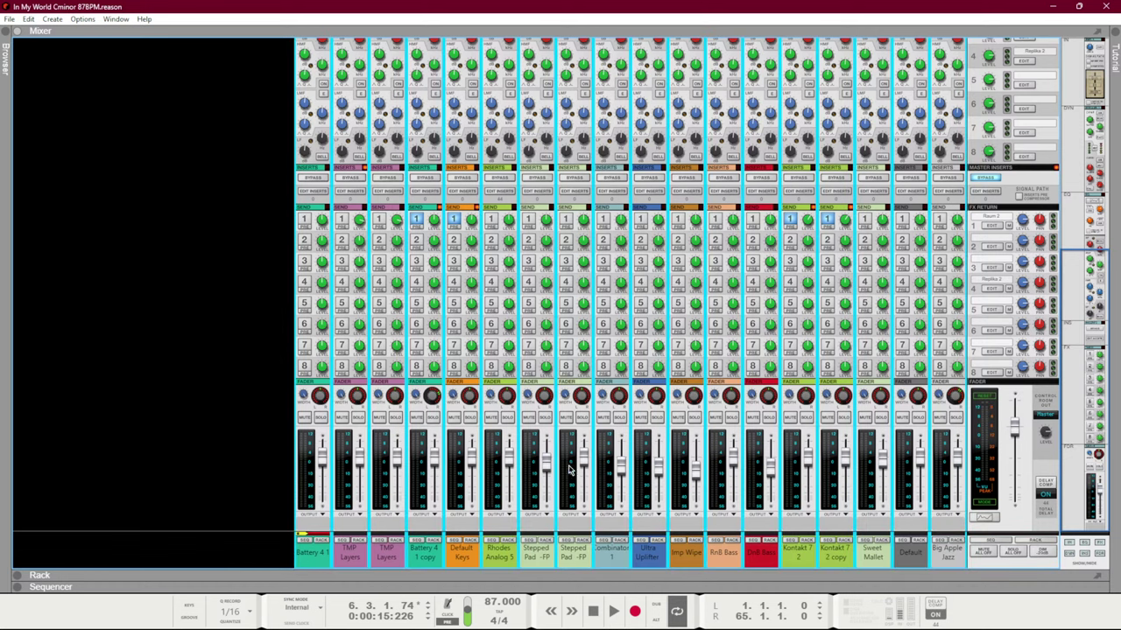
left_click_drag(585, 465, 597, 557)
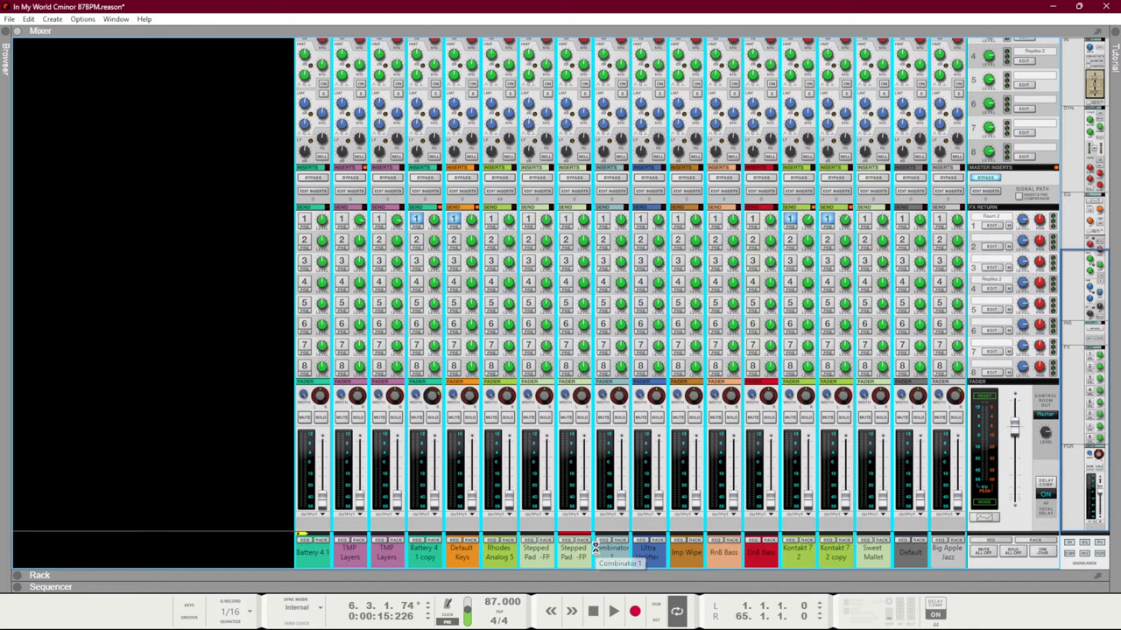
key("ctrl+z")
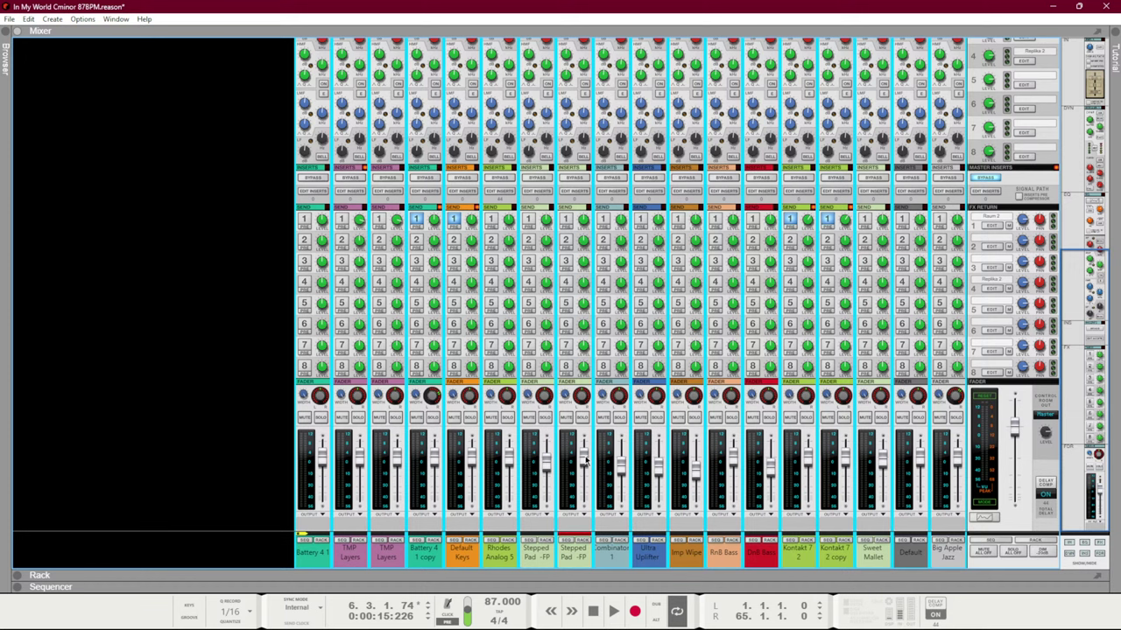
left_click_drag(586, 461, 583, 478)
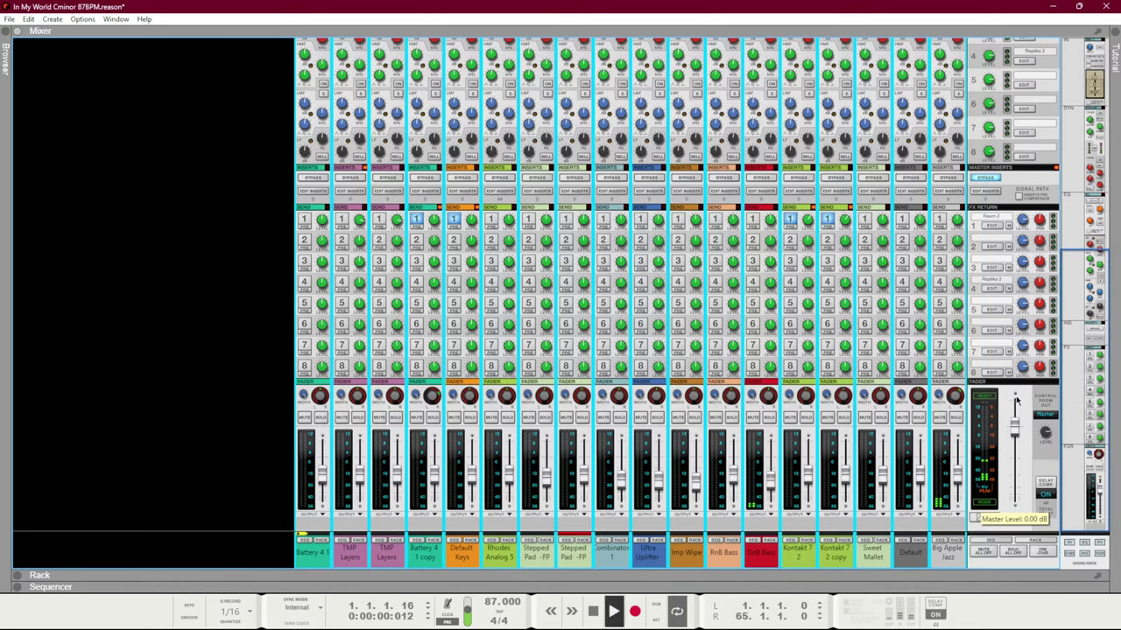
Play the song from the start of the verse at bar 5 and check the levels in the rack and mixer
key("space")
key("F7")
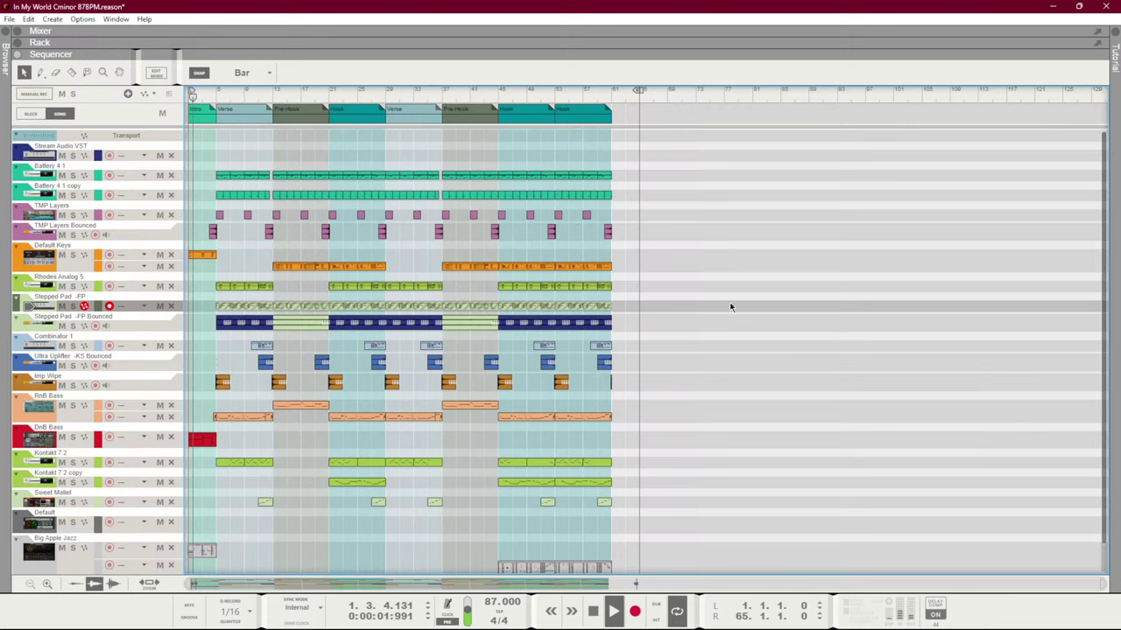
left_click(218, 91)
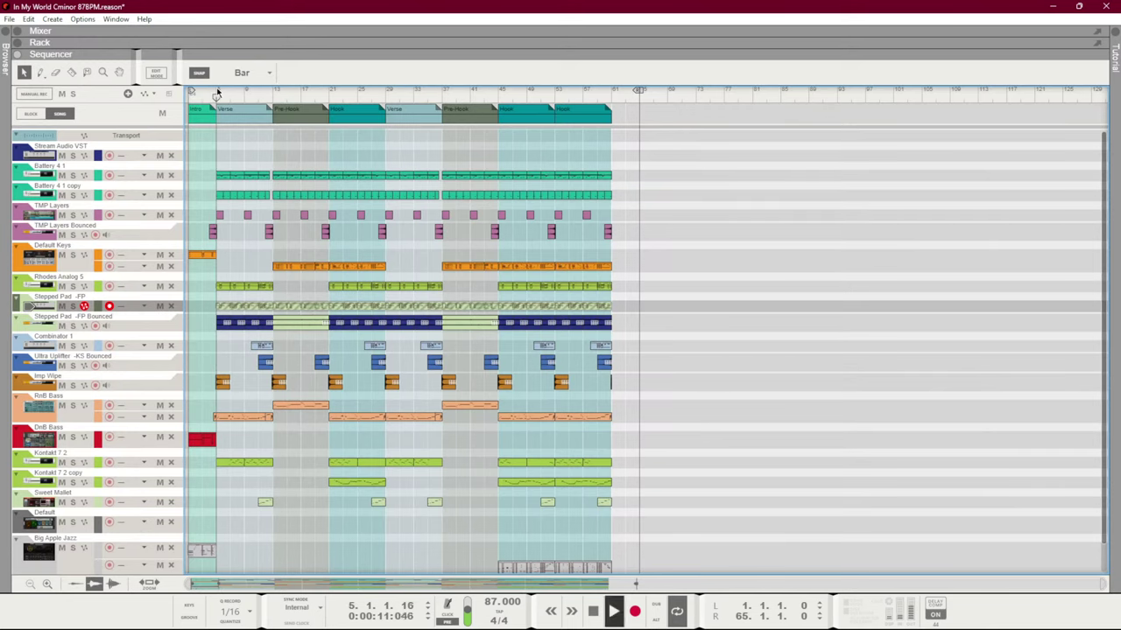
key("F6")
key("F5")
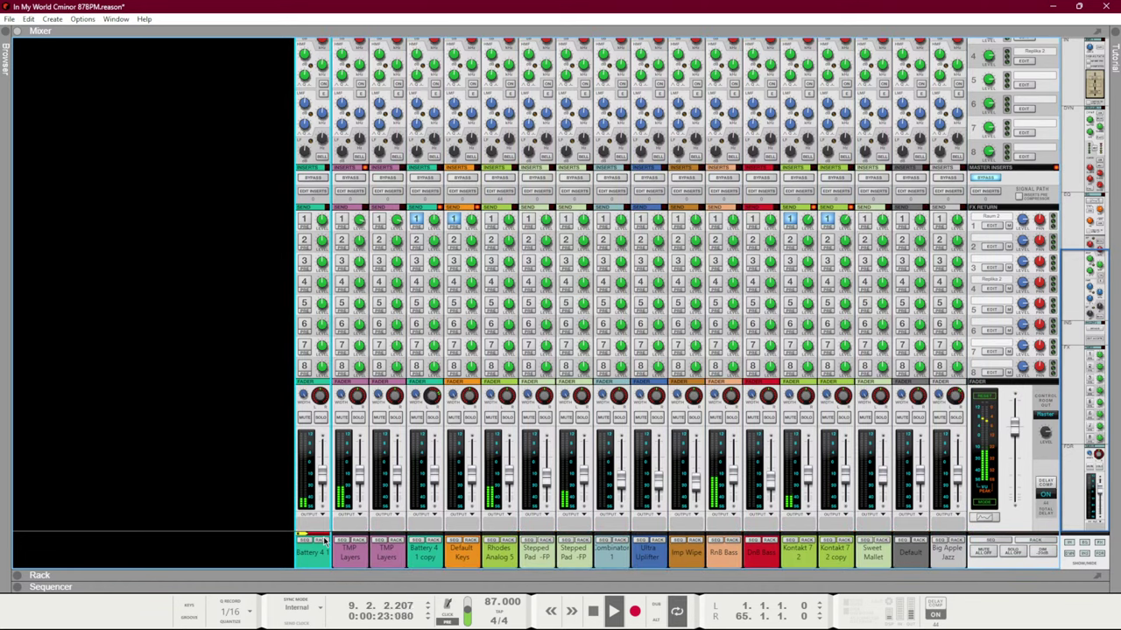
Duplicate the Battery 4 1 track and its device twice
left_click(324, 541)
key("F7")
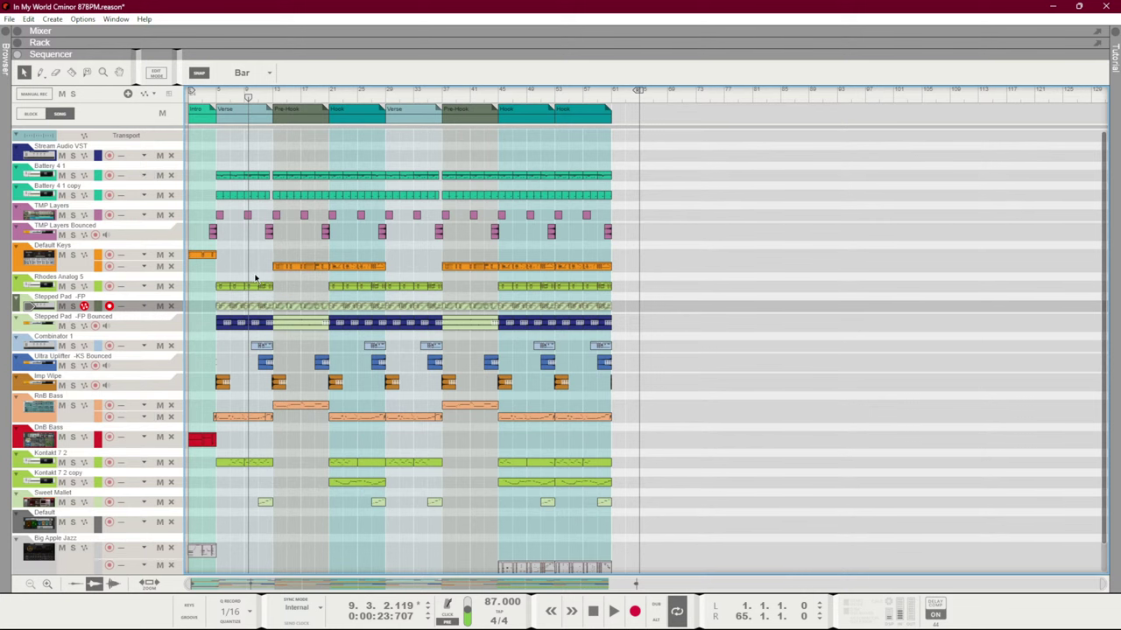
left_click(108, 176)
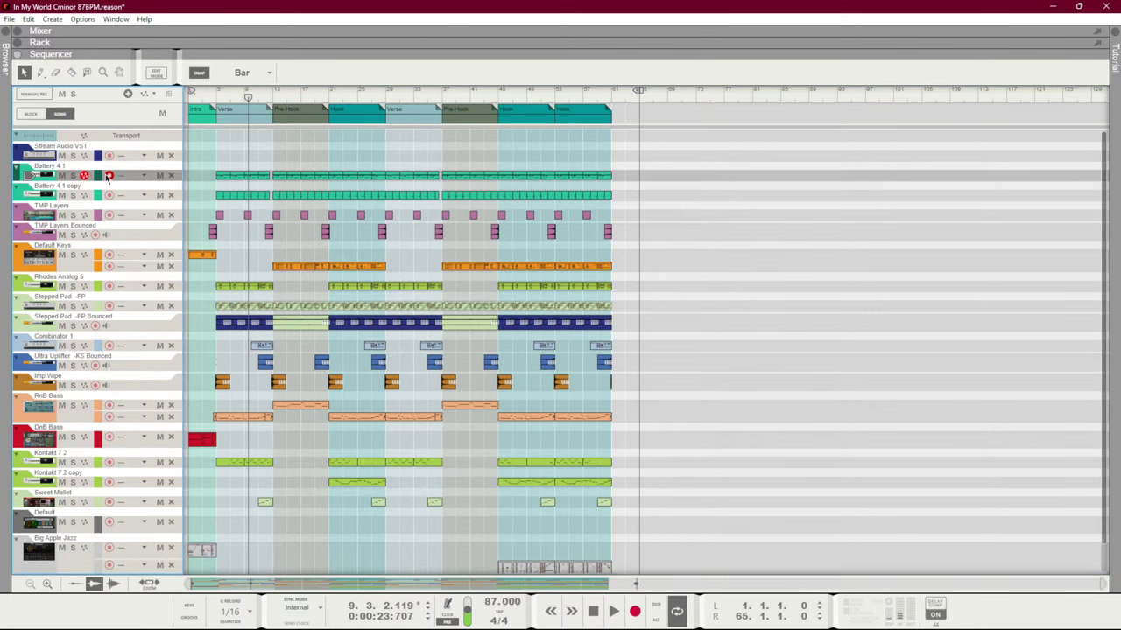
key("ctrl+d")
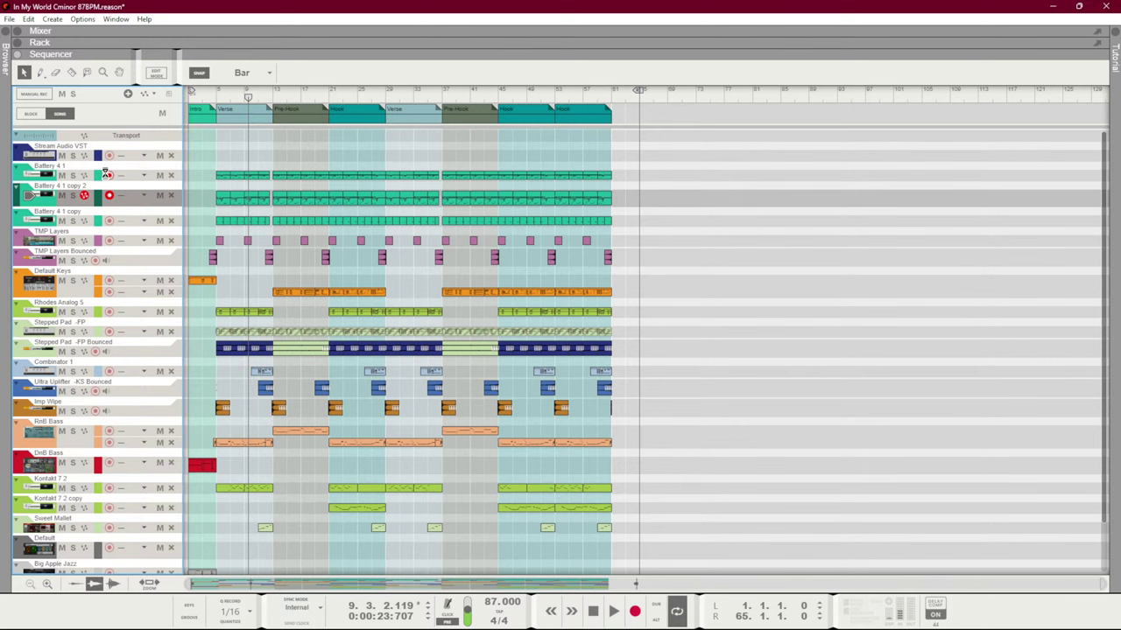
key("ctrl+d")
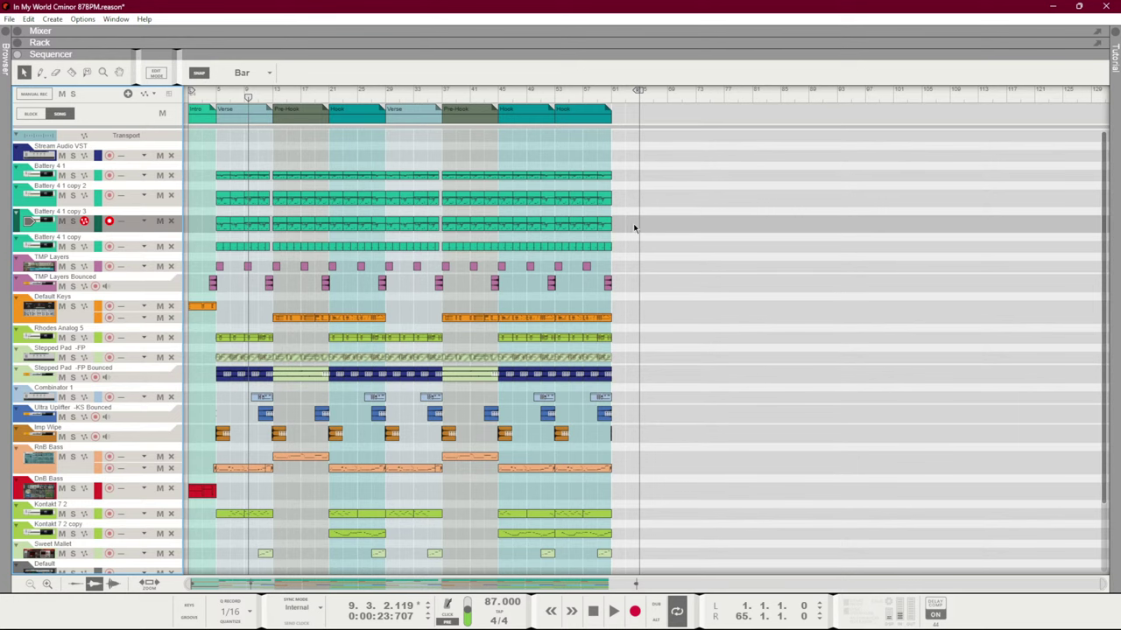
Delete all clips from the two new tracks, Battery 4 1 copy 2 and Battery 4 1 copy 3
left_click_drag(634, 228, 211, 191)
key("ctrl+i")
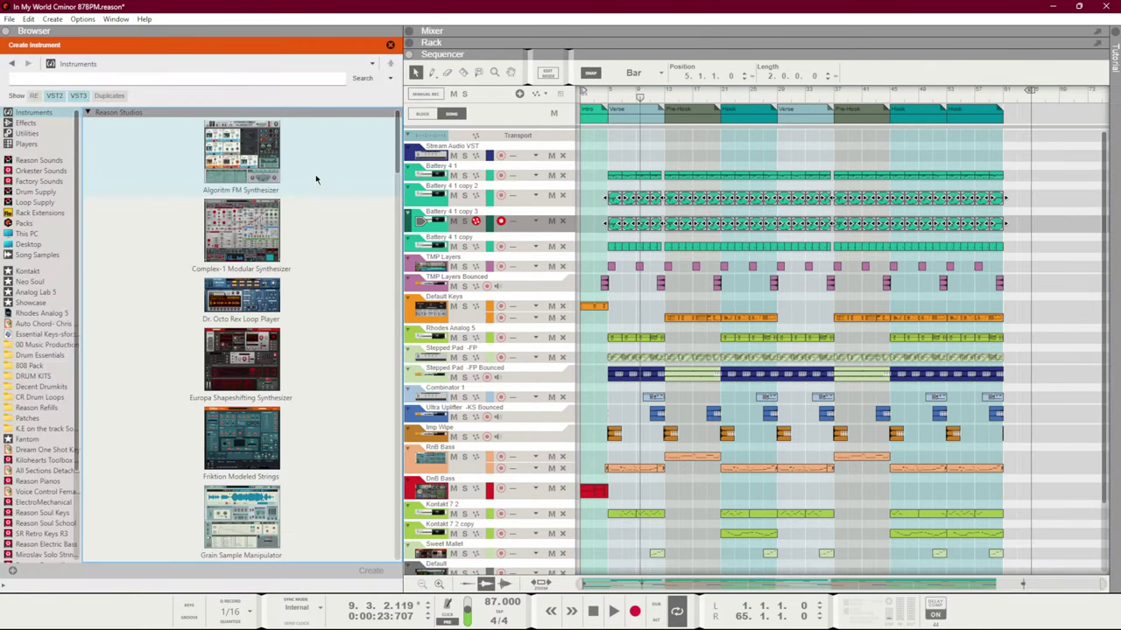
key("F5")
key("F6")
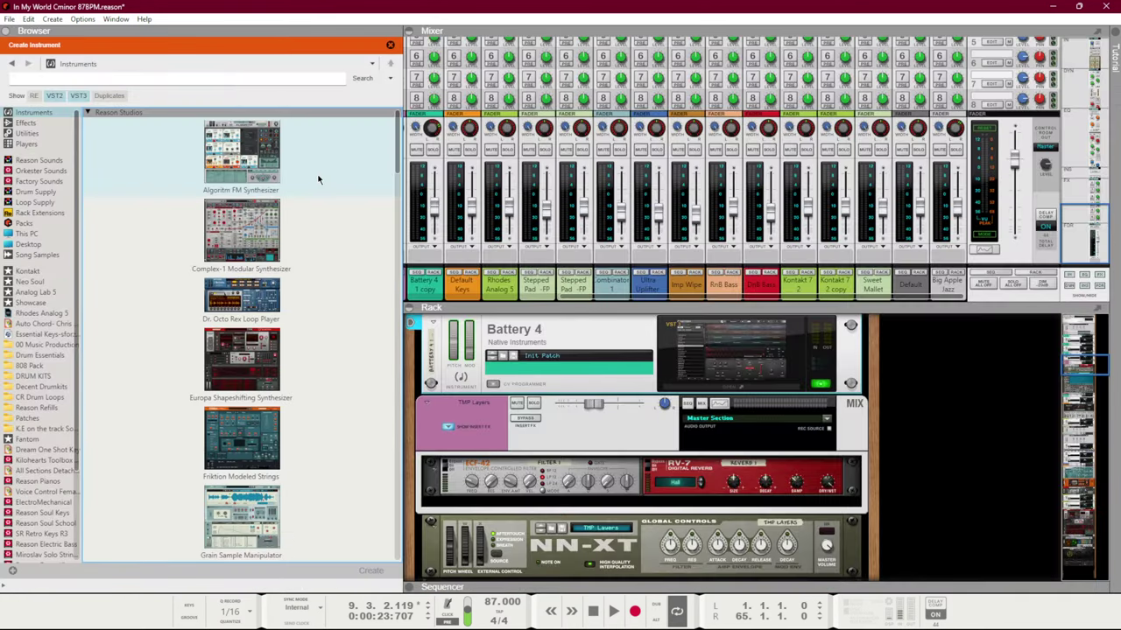
key("F3")
key("F5")
key("F6")
key("Delete")
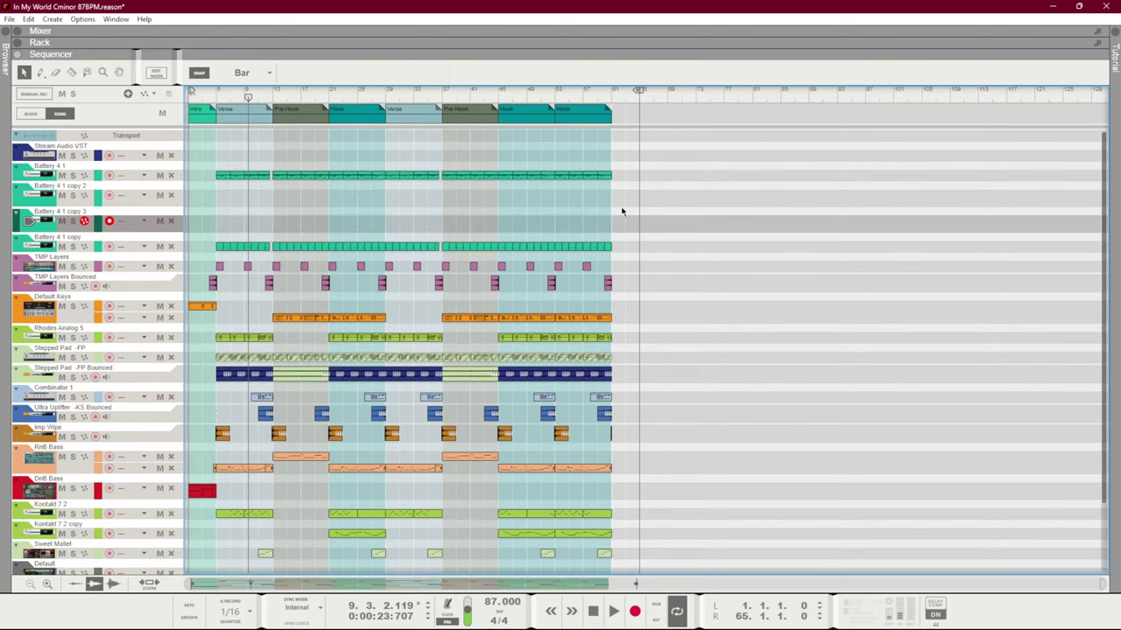
Extract the notes of all Battery 4 1 clips to separate lanes with the Explode option, moving them rather than duplicating
left_click_drag(691, 206, 231, 159)
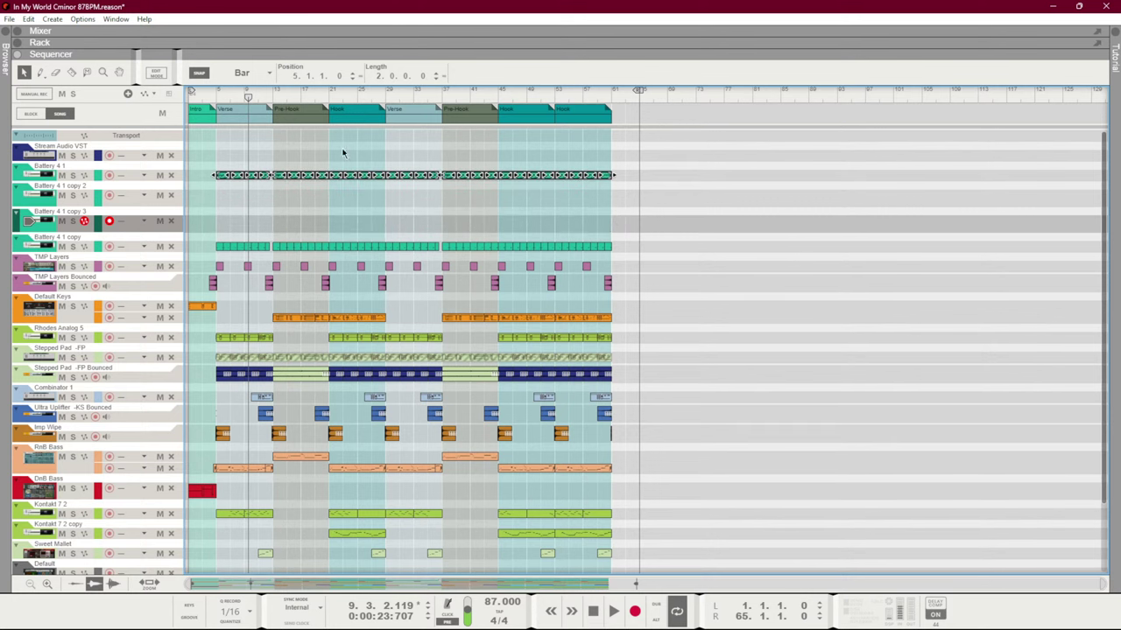
key("F8")
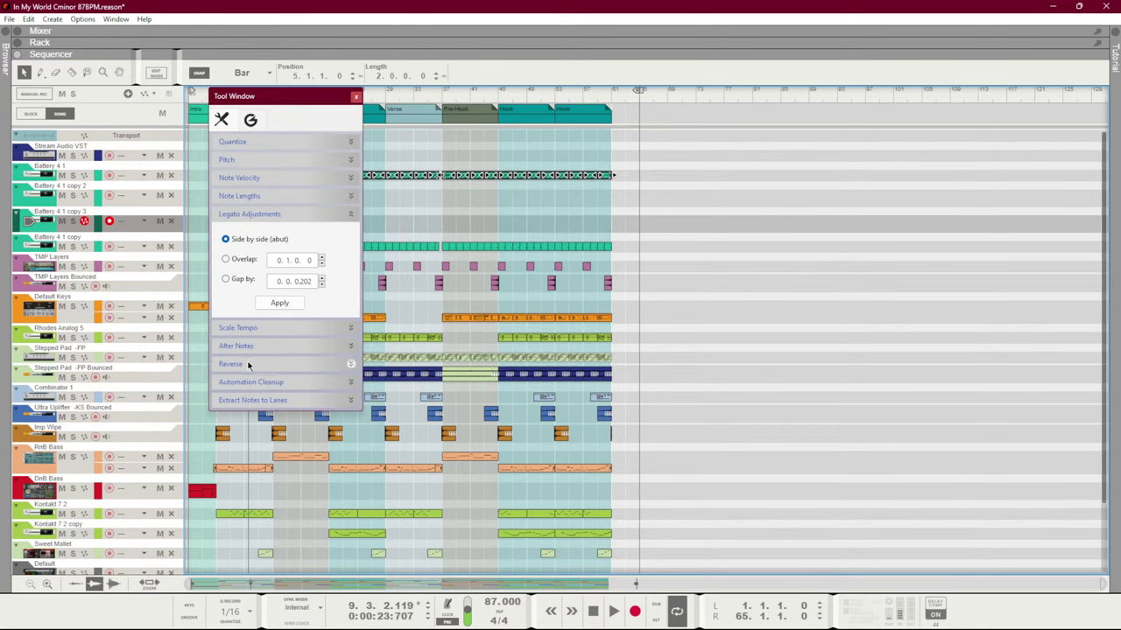
left_click(250, 400)
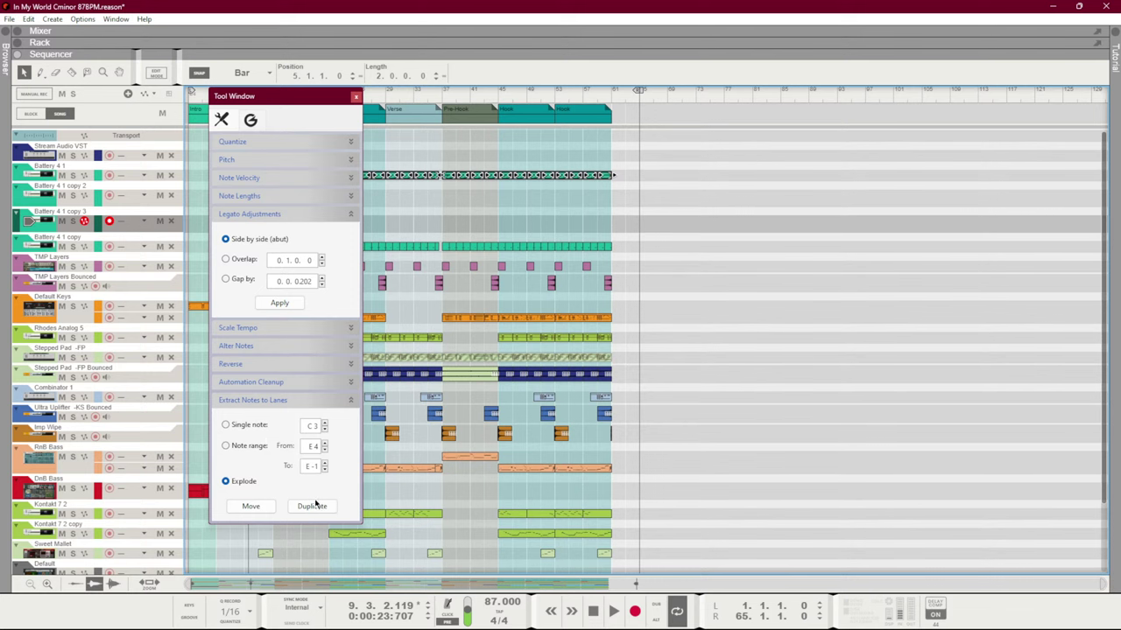
left_click(265, 507)
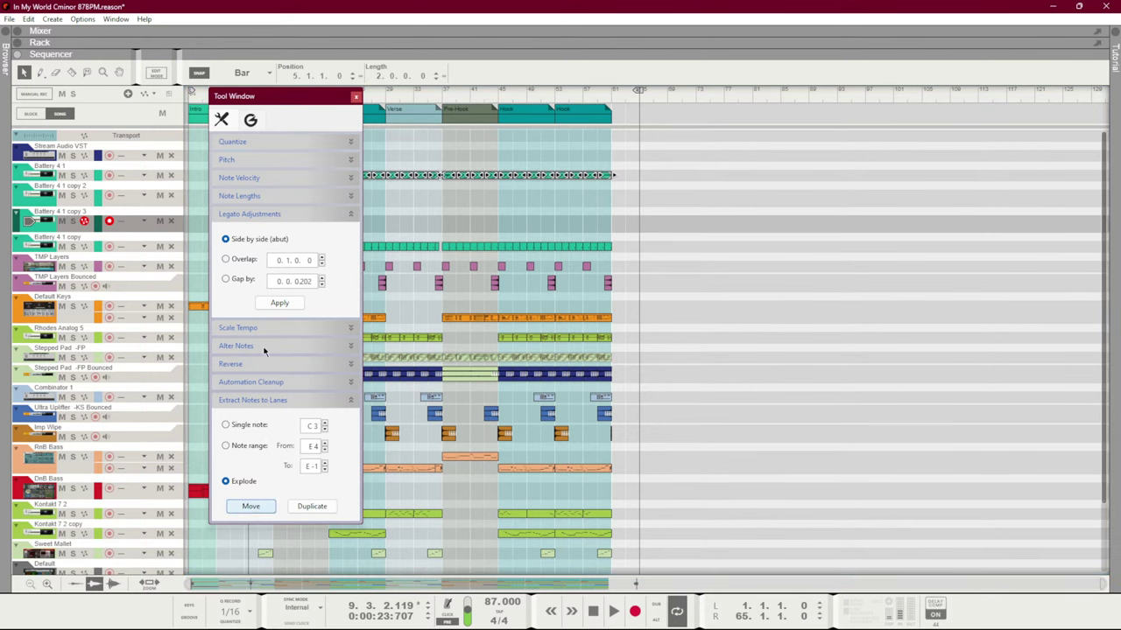
left_click(355, 96)
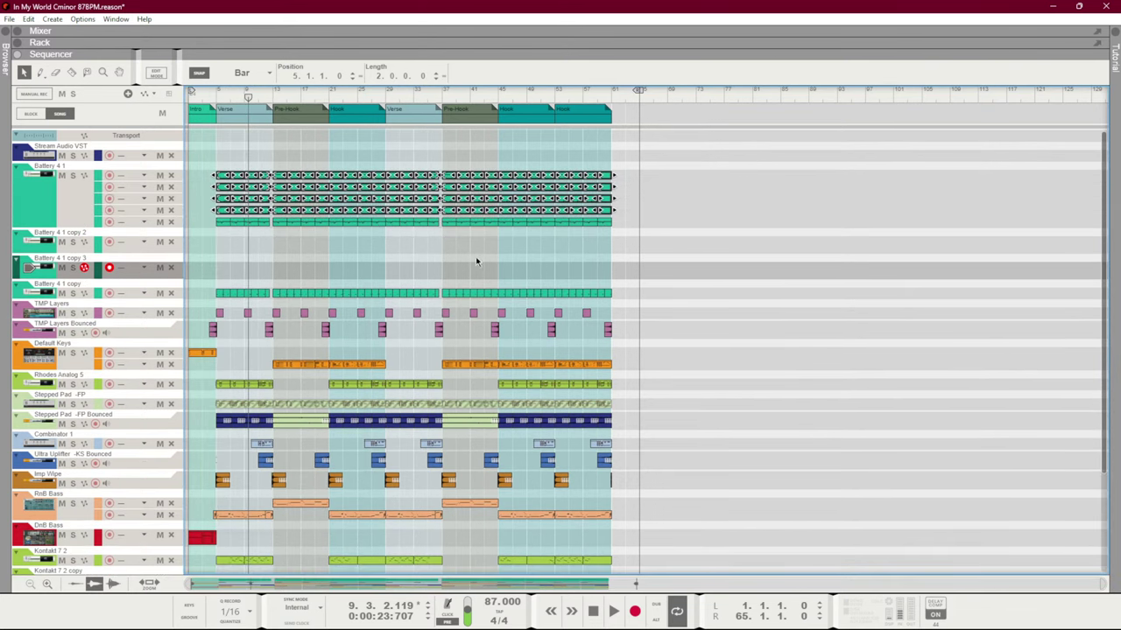
Inspect the notes in an extracted lane's first clip, and move all third-lane clips of Battery 4 1 to Battery 4 1 copy 3
left_click(237, 246)
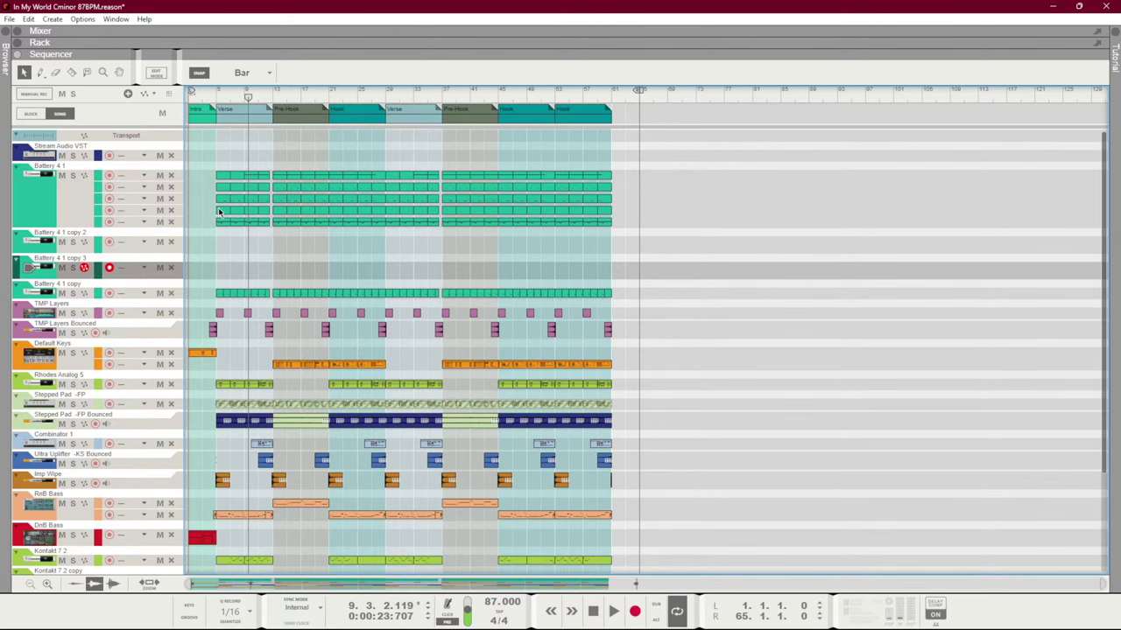
double_click(219, 212)
scroll(441, 347, "up", 1)
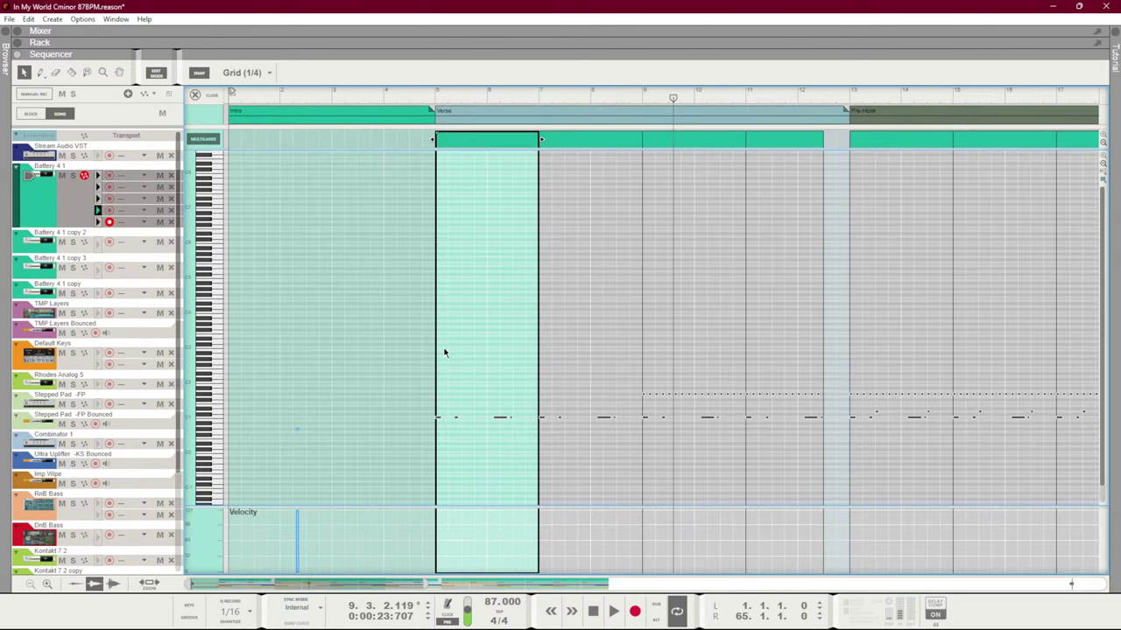
key("ctrl+e")
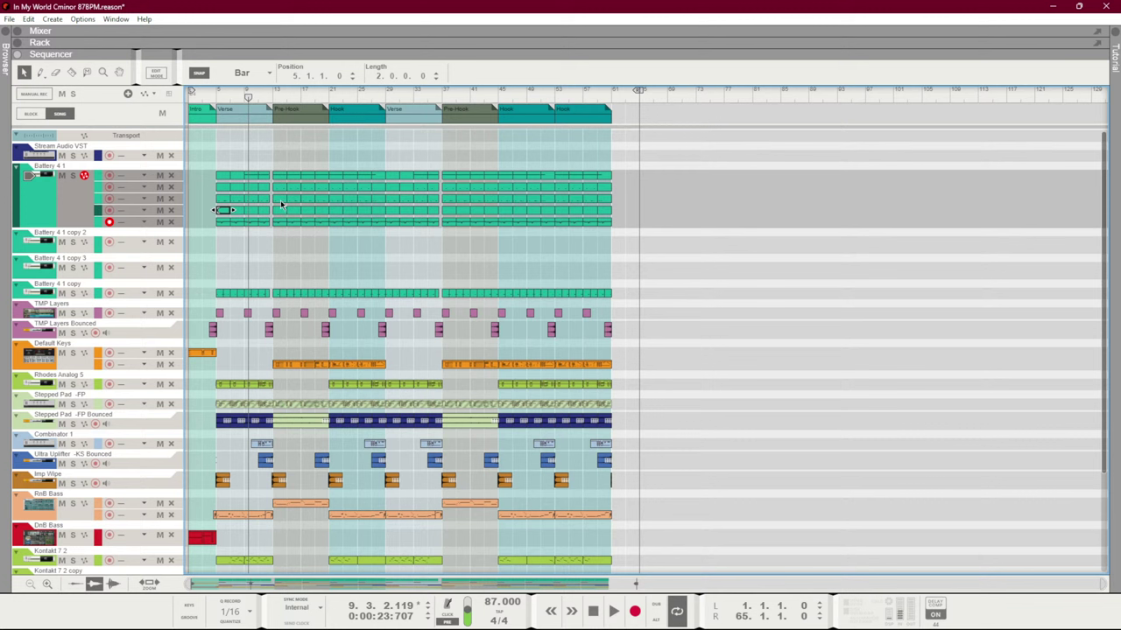
left_click_drag(626, 198, 222, 273)
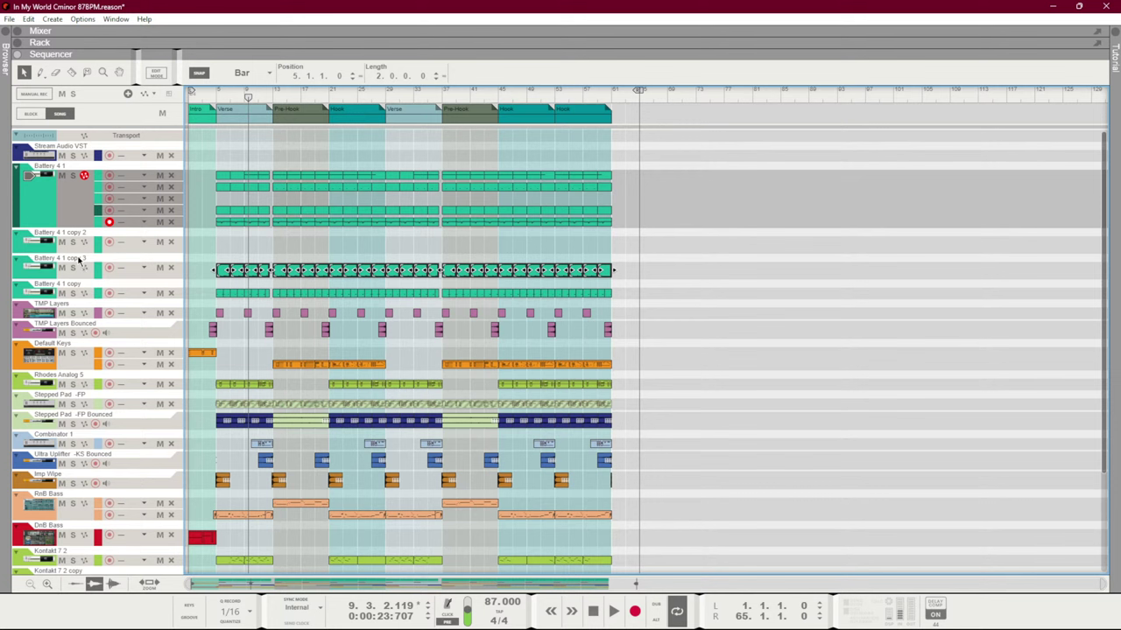
Audition the Battery 4 1 copy 3 track solo from bar 5 and rename it Kick
left_click(217, 96)
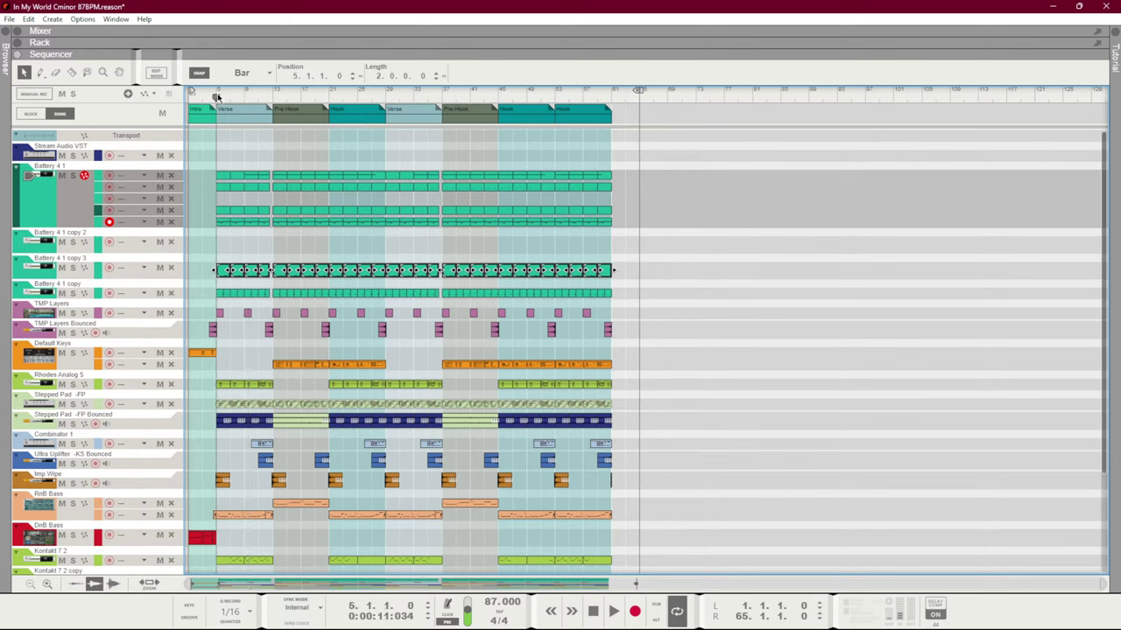
left_click(77, 272)
key("space")
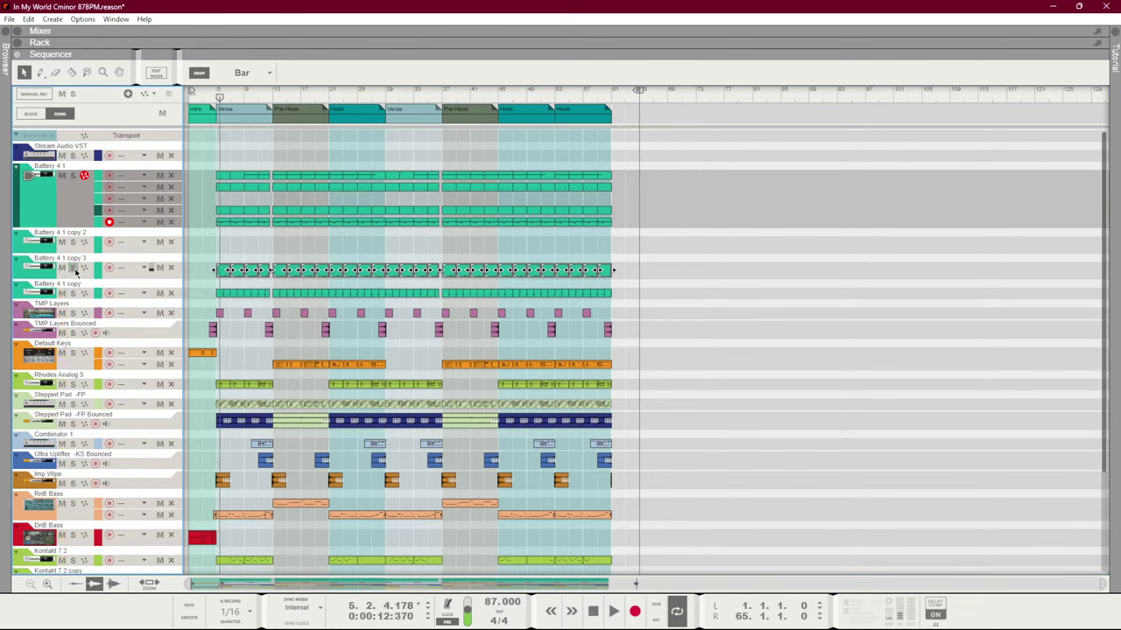
double_click(75, 259)
type("Kick")
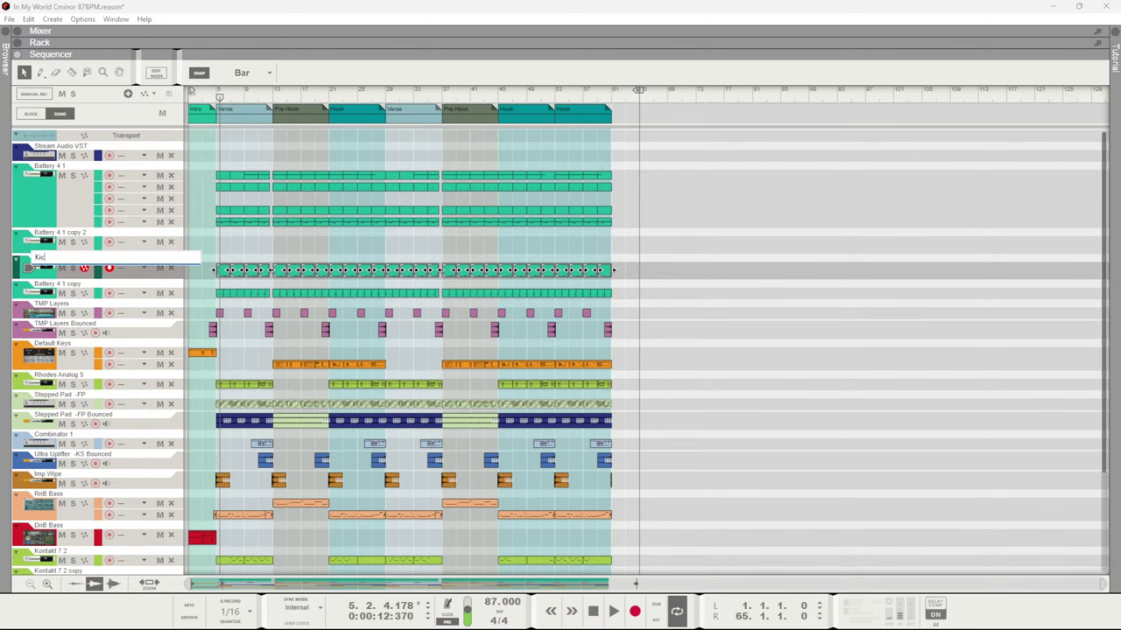
key("Return")
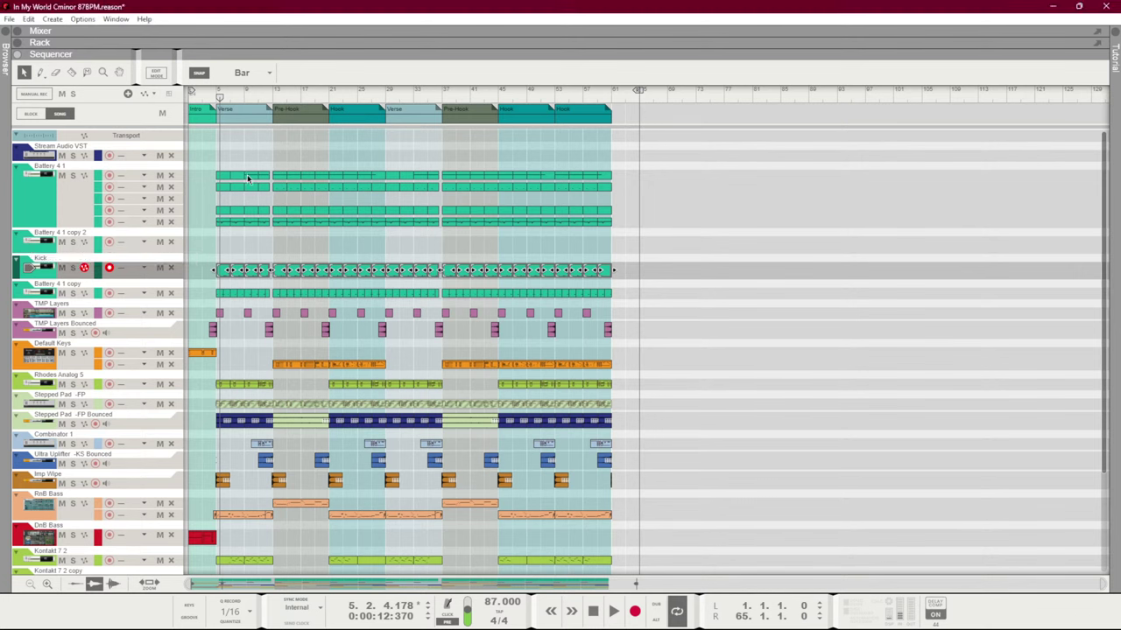
Move all first-lane clips of Battery 4 1 to Battery 4 1 copy 2 and audition that track solo
left_click(610, 179)
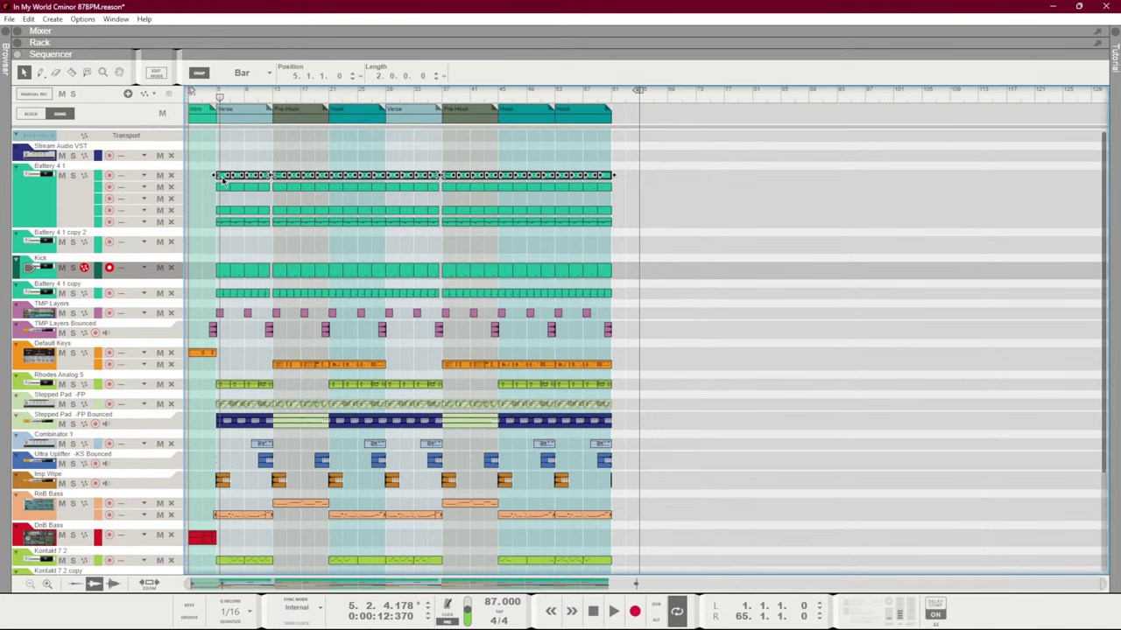
left_click_drag(222, 179, 224, 249)
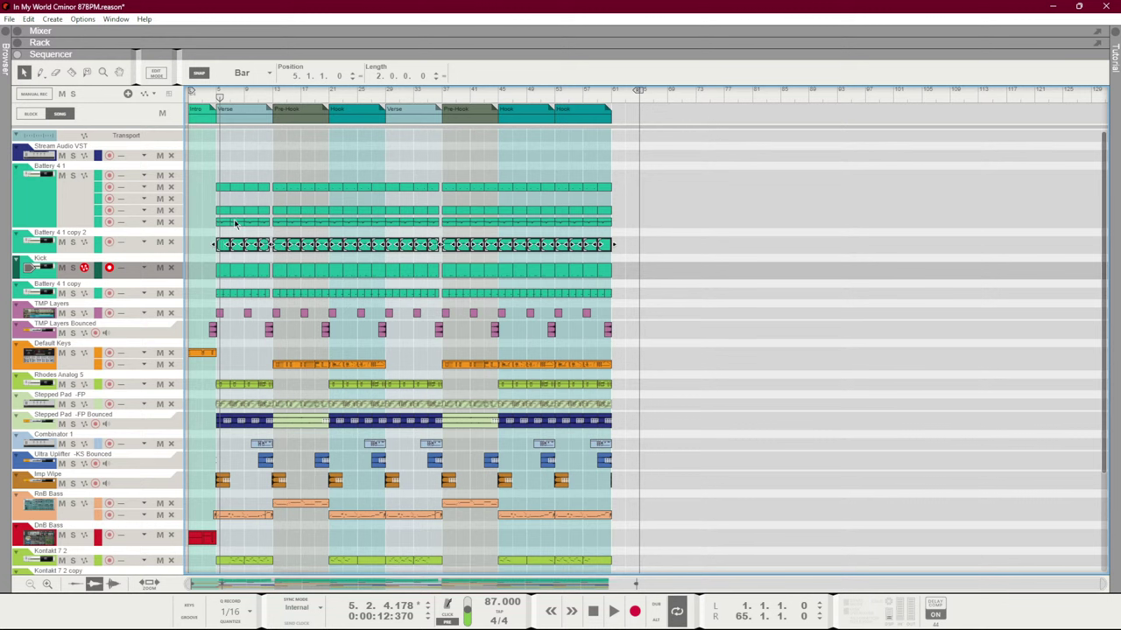
key("space")
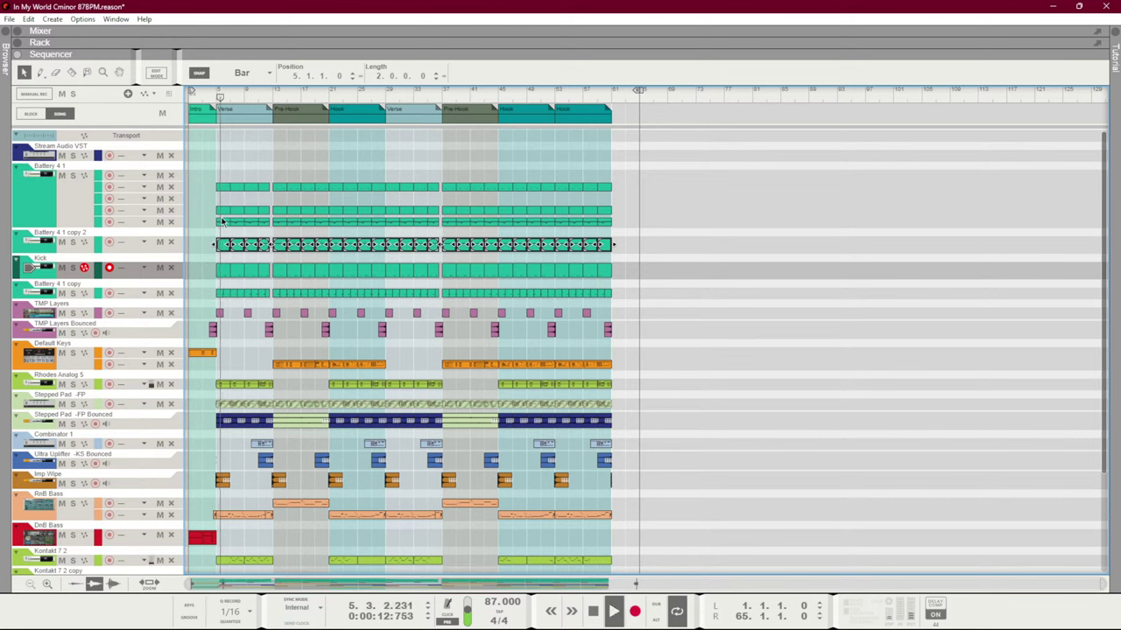
left_click(74, 243)
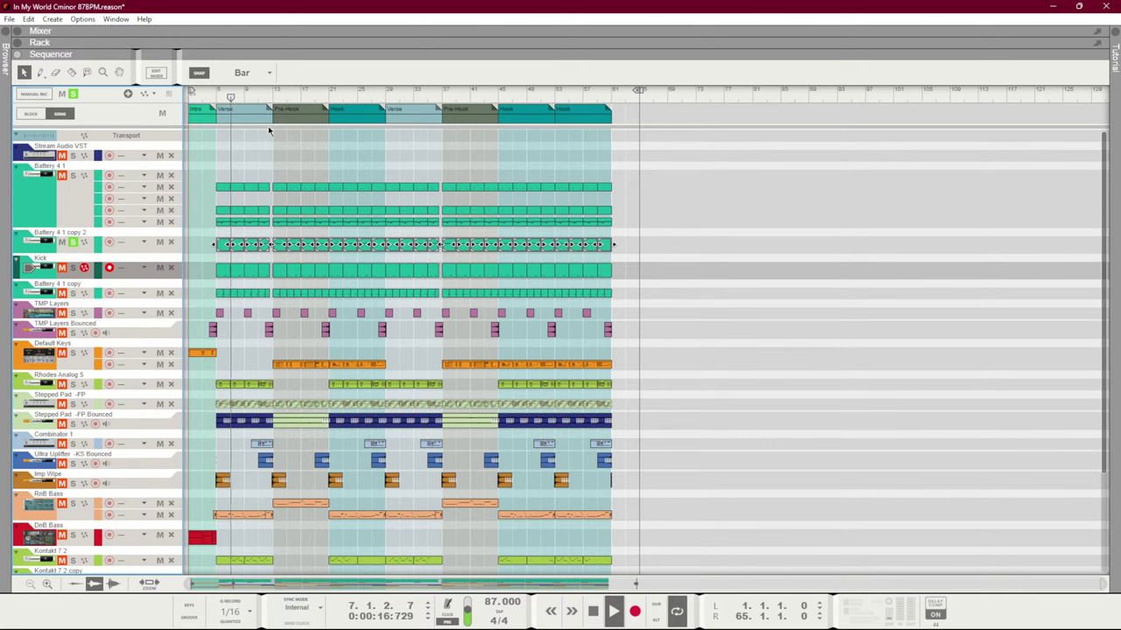
left_click(98, 244)
key("space")
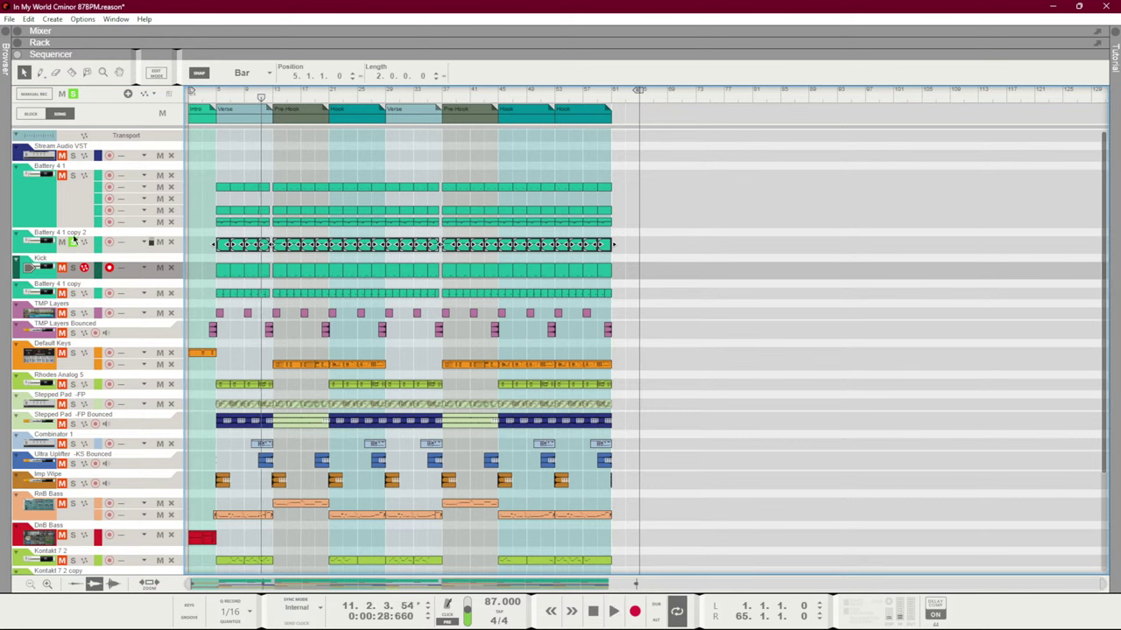
Rename the Battery 4 1 copy 2 track Shakes and deselect its clips
double_click(70, 235)
type("Shakes")
key("Return")
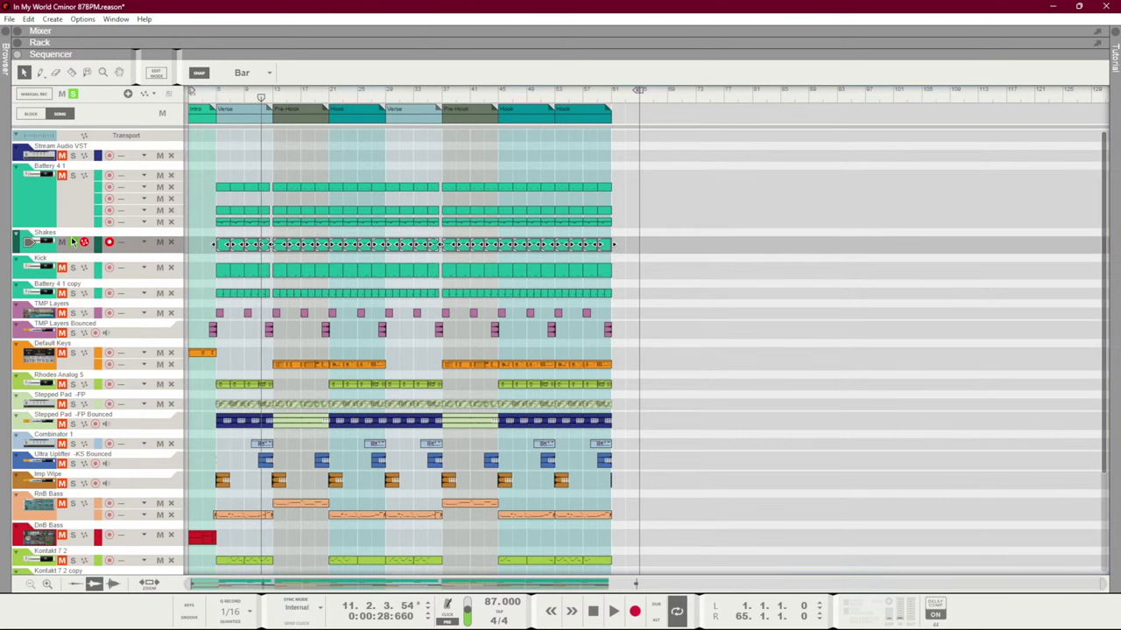
left_click(682, 187)
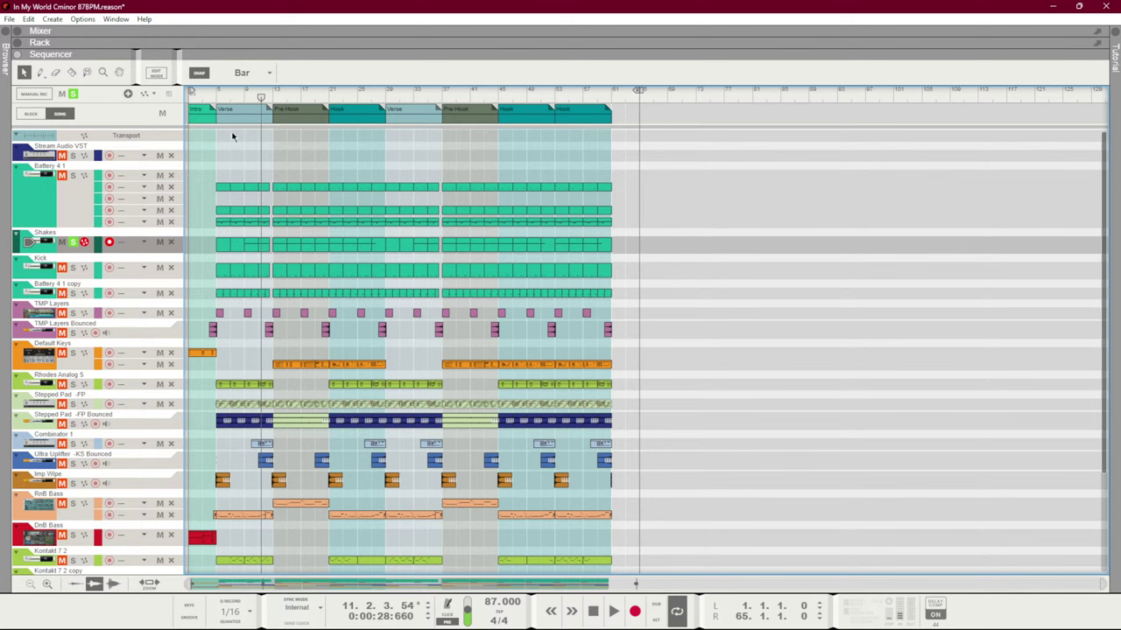
Solo Battery 4 1 from bar 5 and inspect the contents of its lowest lane's first clip
left_click(224, 96)
key("space")
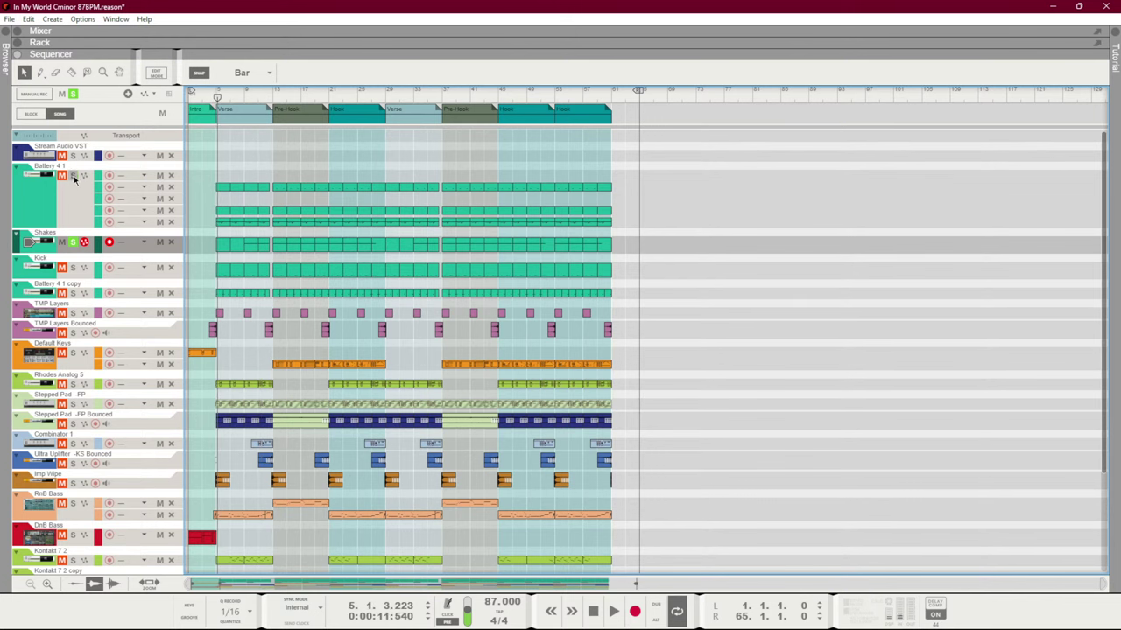
left_click(74, 95)
left_click(75, 179)
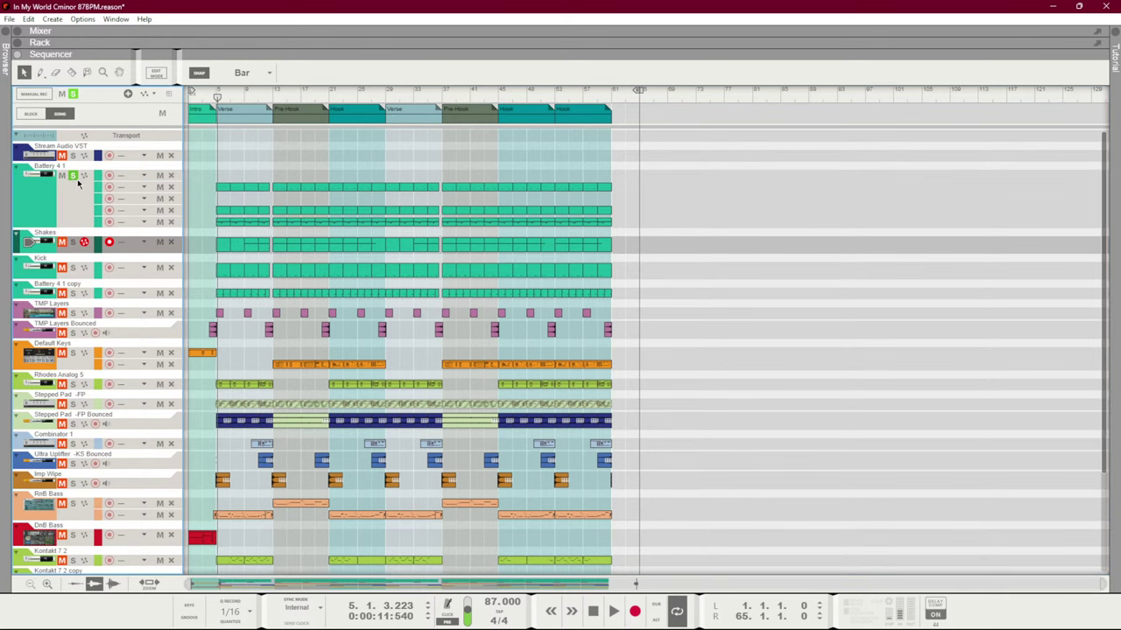
double_click(221, 222)
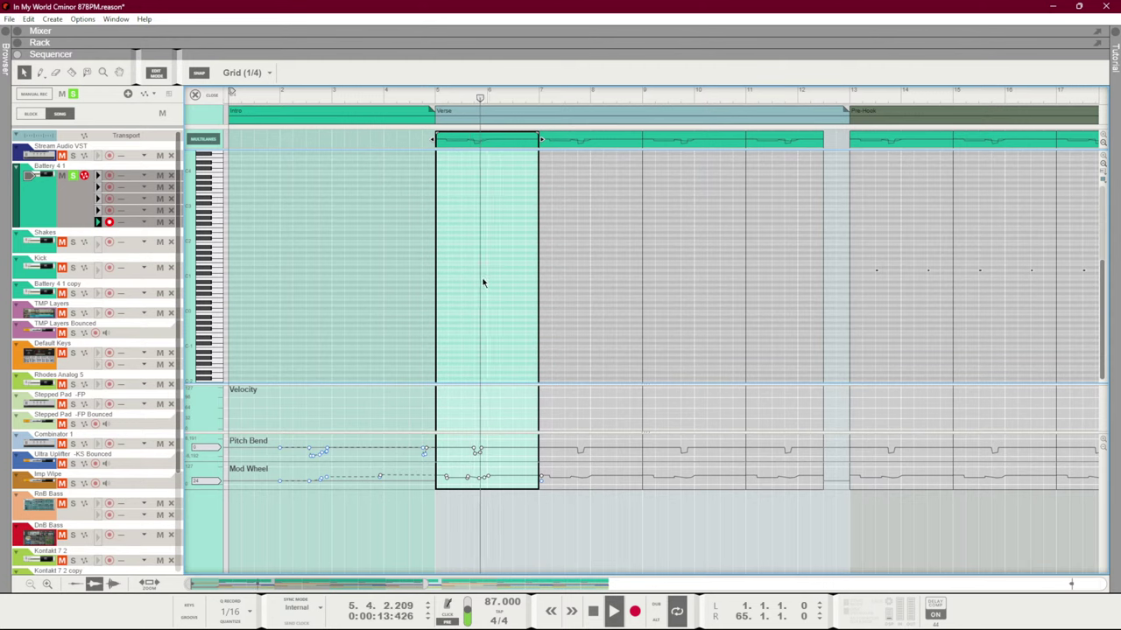
key("ctrl+Tab")
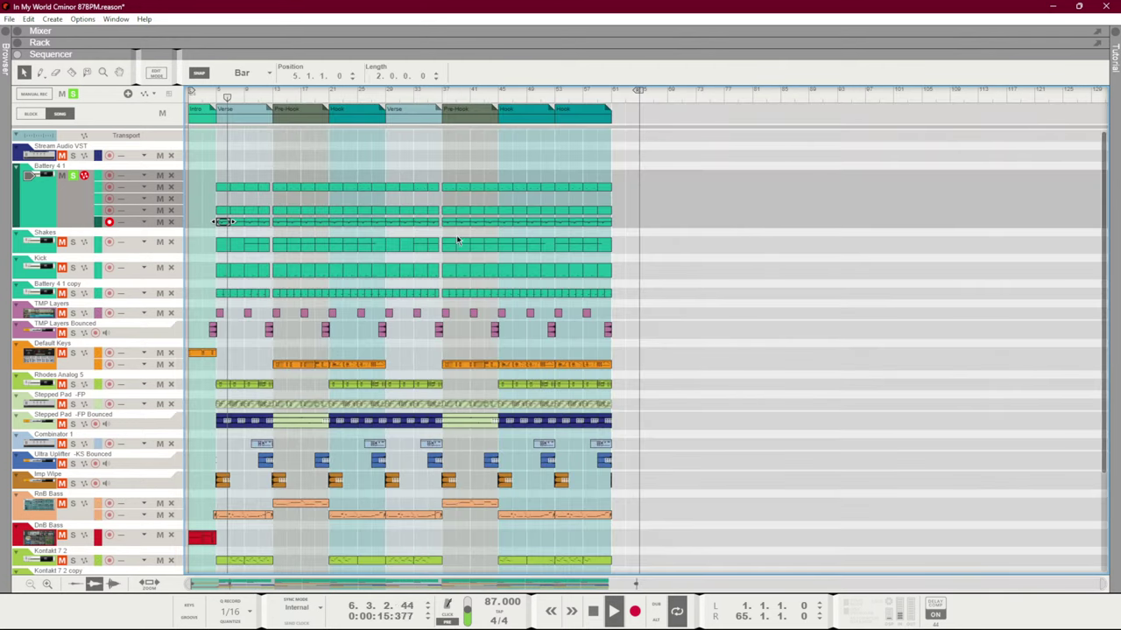
Delete all clips in the two lowest lanes of Battery 4 1 and remove its empty lanes
left_click_drag(608, 228, 216, 205)
key("Delete")
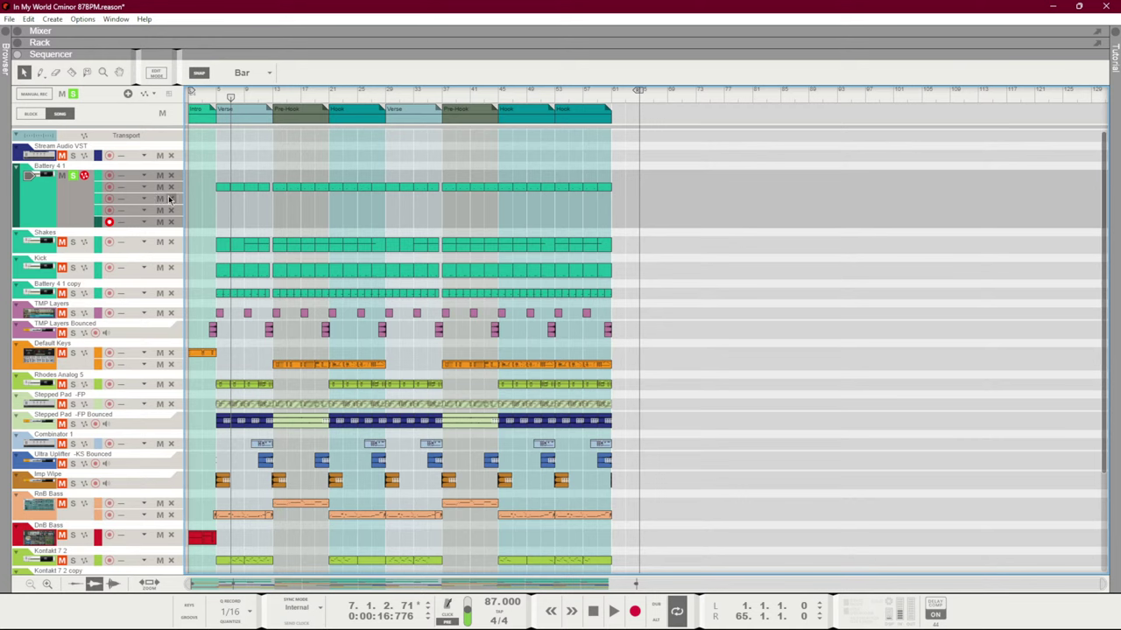
left_click(170, 199)
left_click(170, 198)
left_click(171, 198)
left_click(172, 176)
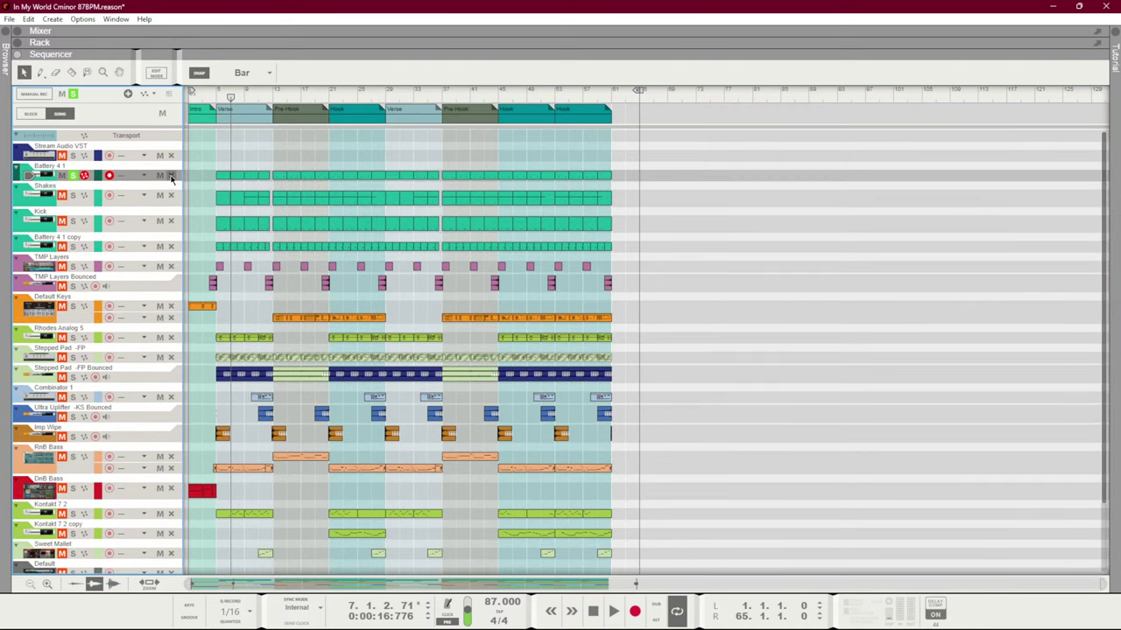
Audition the soloed Battery 4 1 track from the Pre-Hook at bar 13 and rename it Snare
left_click(276, 110)
double_click(277, 110)
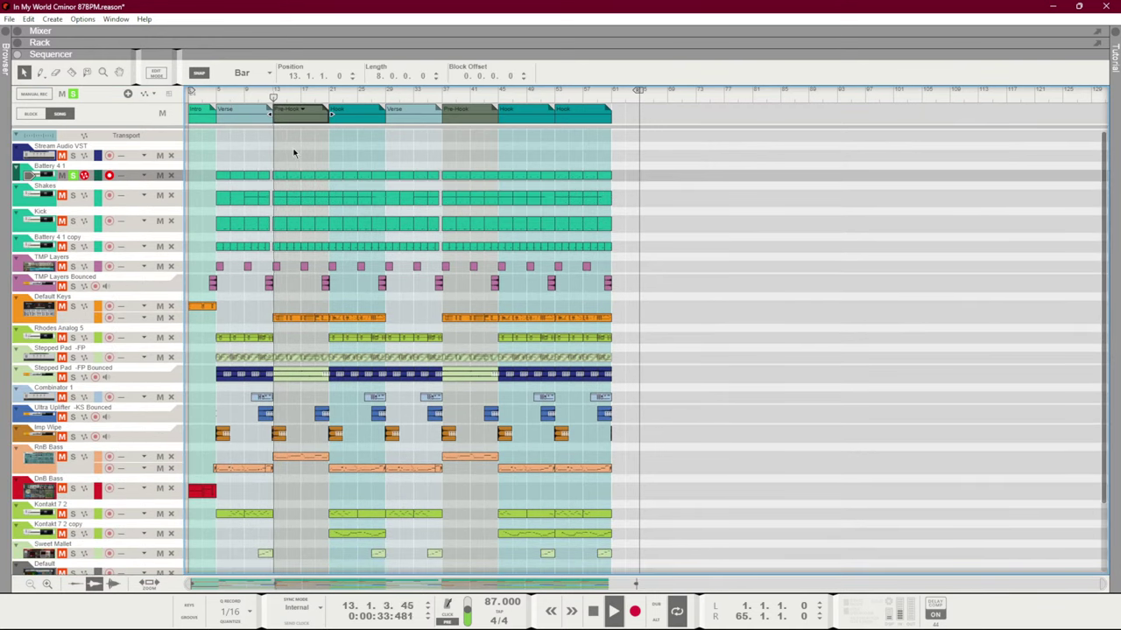
double_click(63, 166)
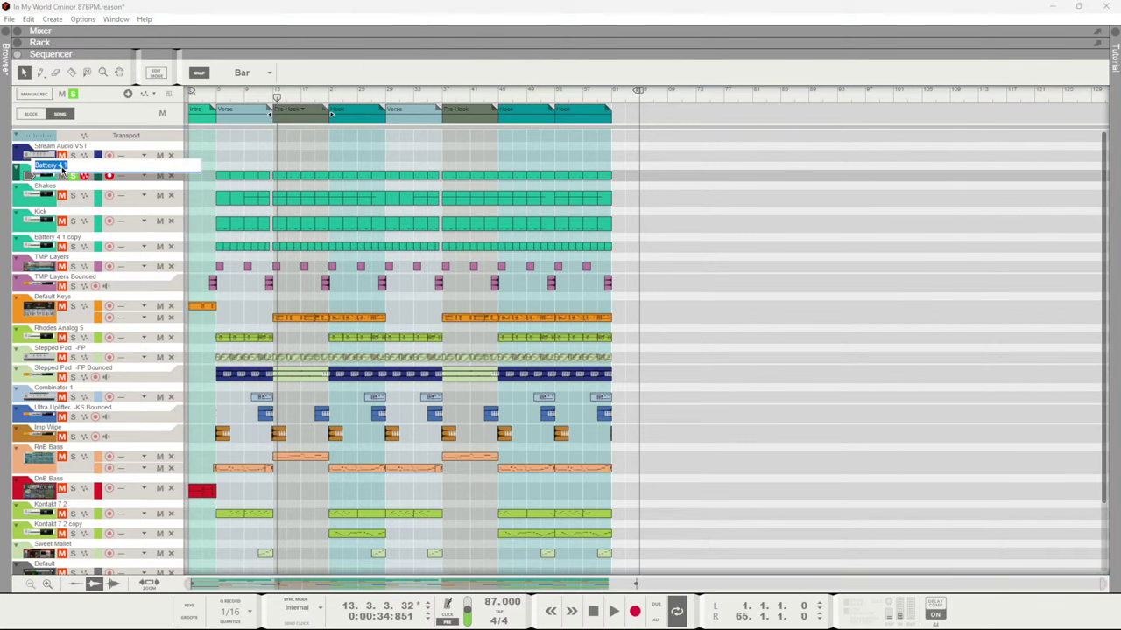
type("Snare")
key("Return")
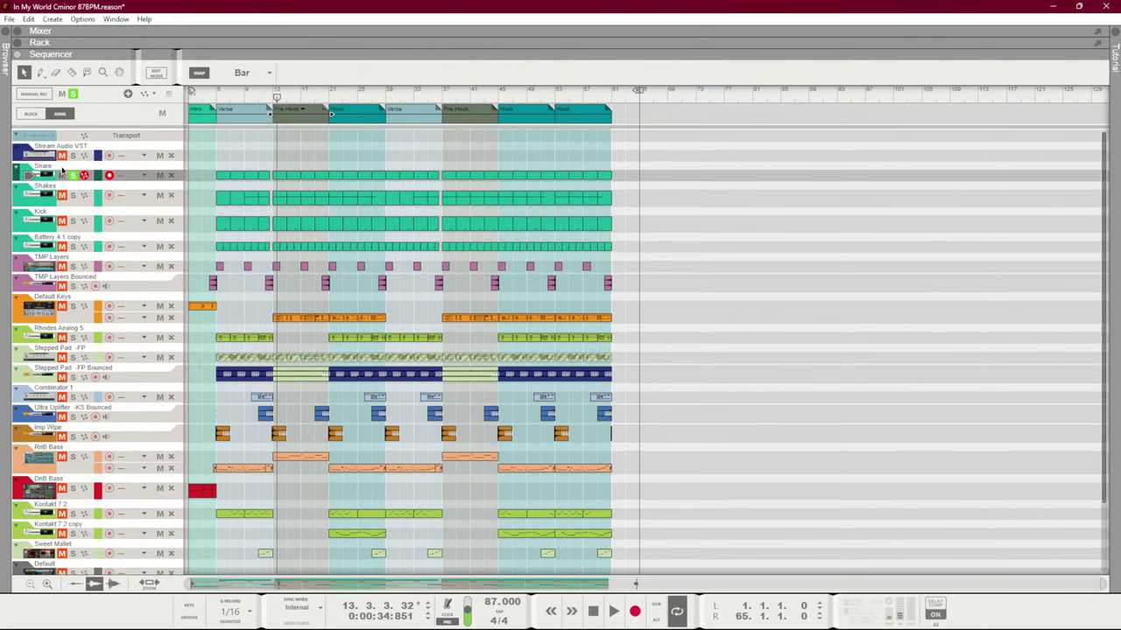
Clear the solo and rename the Battery 4 1 copy track Hat / Perc
left_click(75, 95)
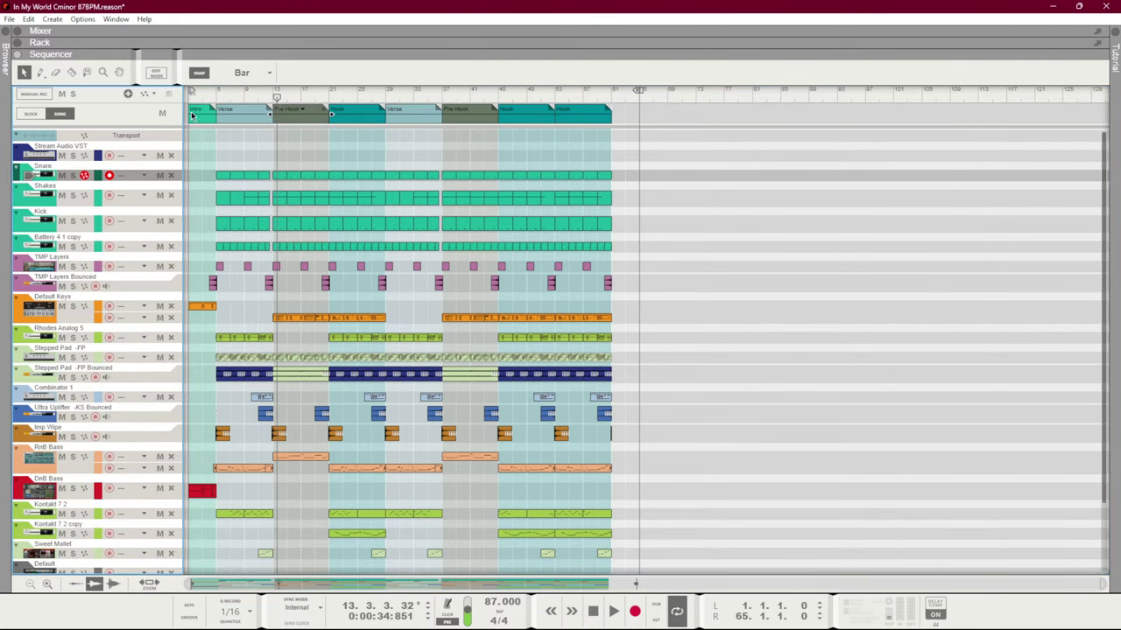
left_click(275, 105)
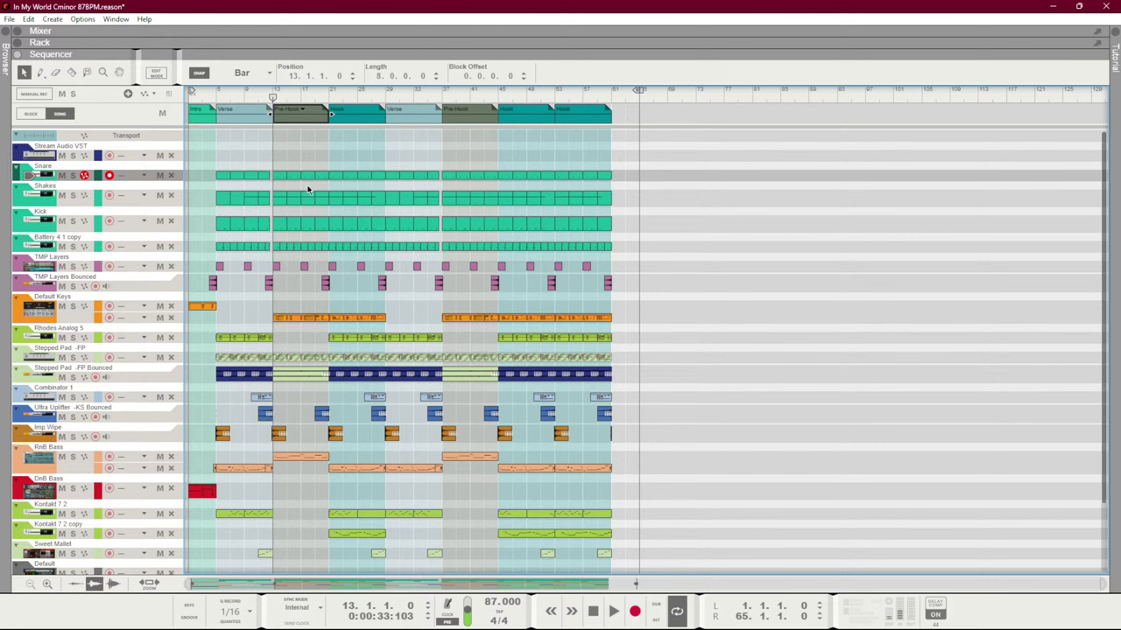
left_click(73, 246)
left_click(73, 246)
double_click(61, 236)
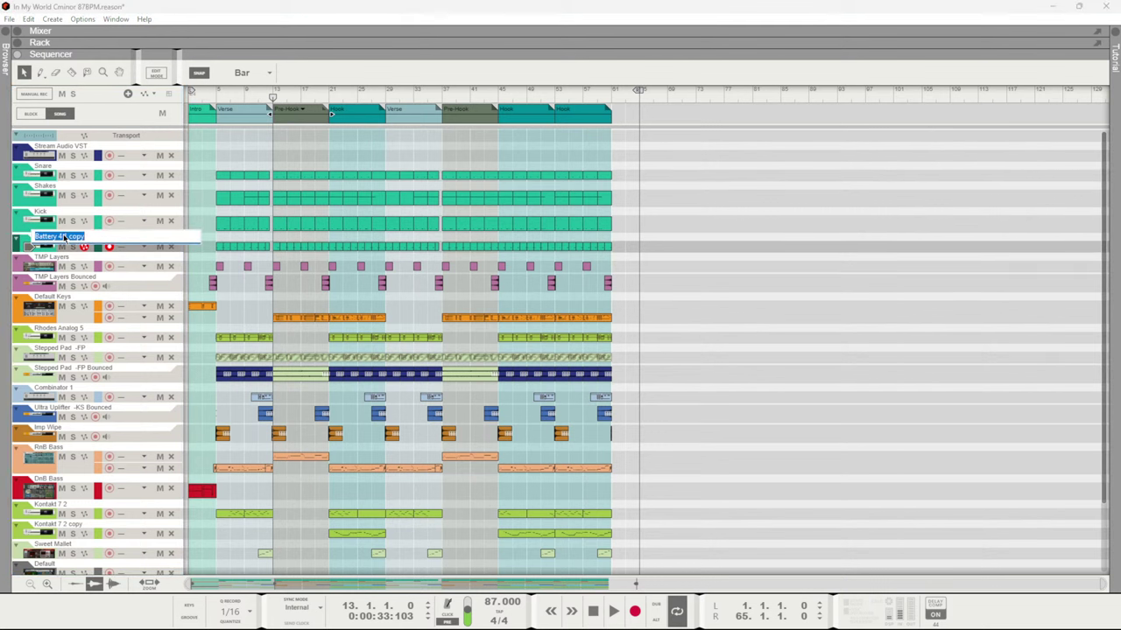
type("Hat / Perc")
key("Return")
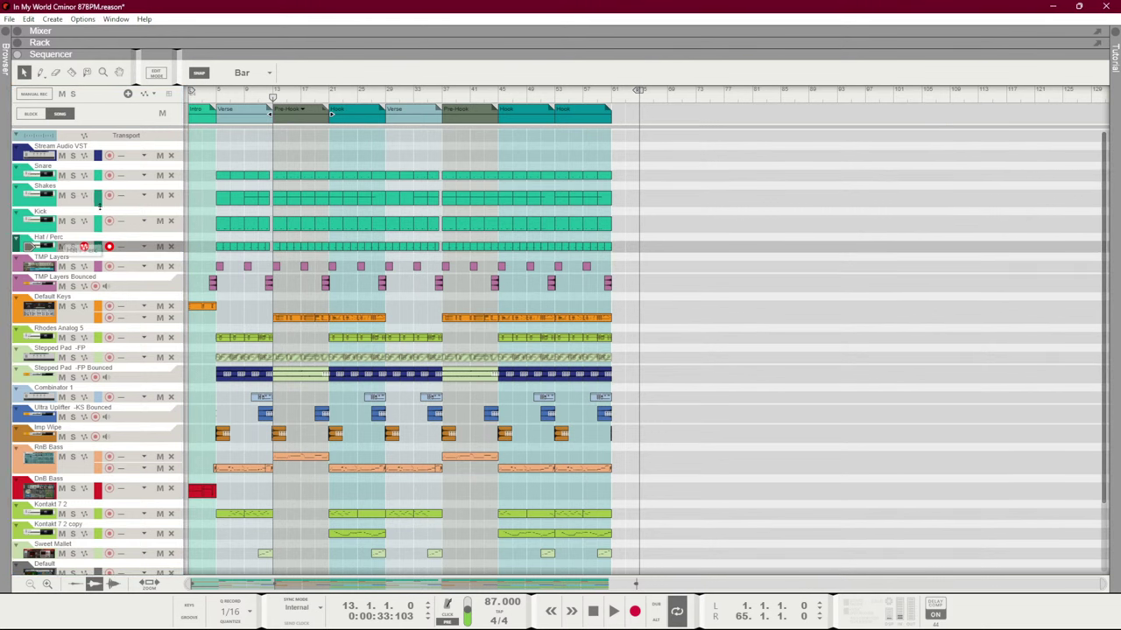
During playback, set the Snare channel's level to -19 dB in the mixer and adjust its FX1 send level
key("F7")
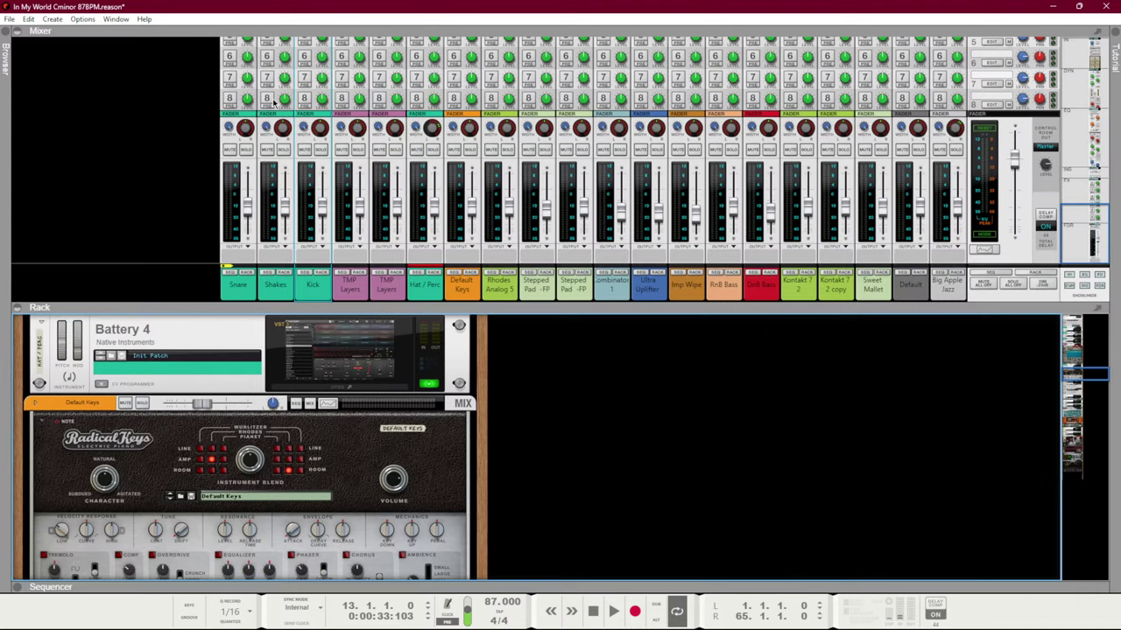
key("space")
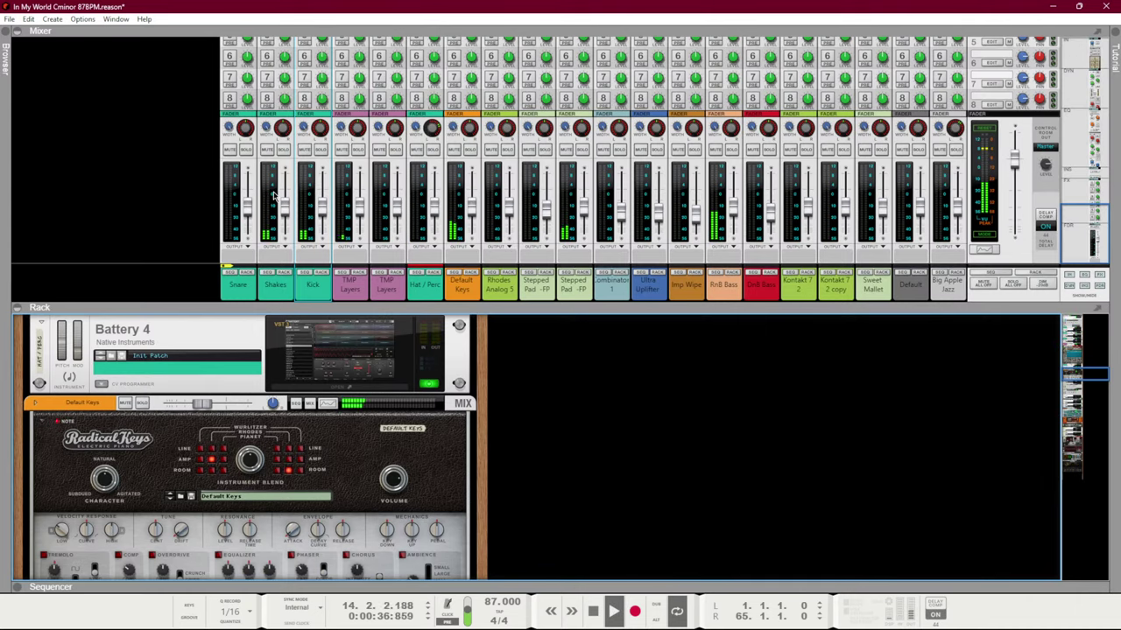
left_click_drag(253, 207, 248, 219)
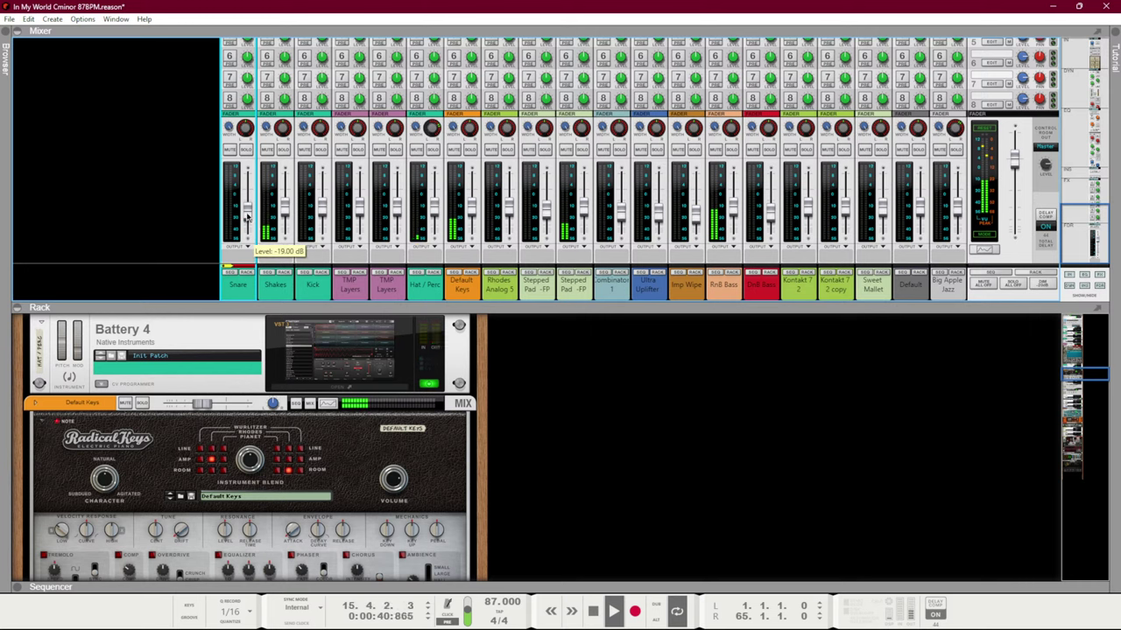
scroll(241, 205, "up", 5)
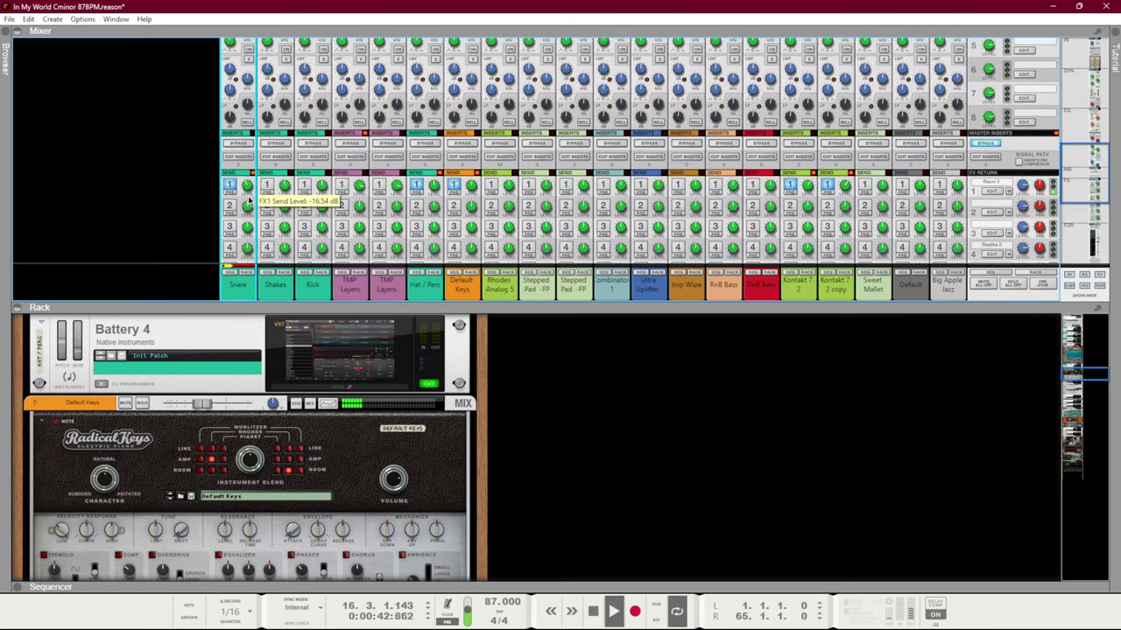
left_click_drag(249, 202, 249, 222)
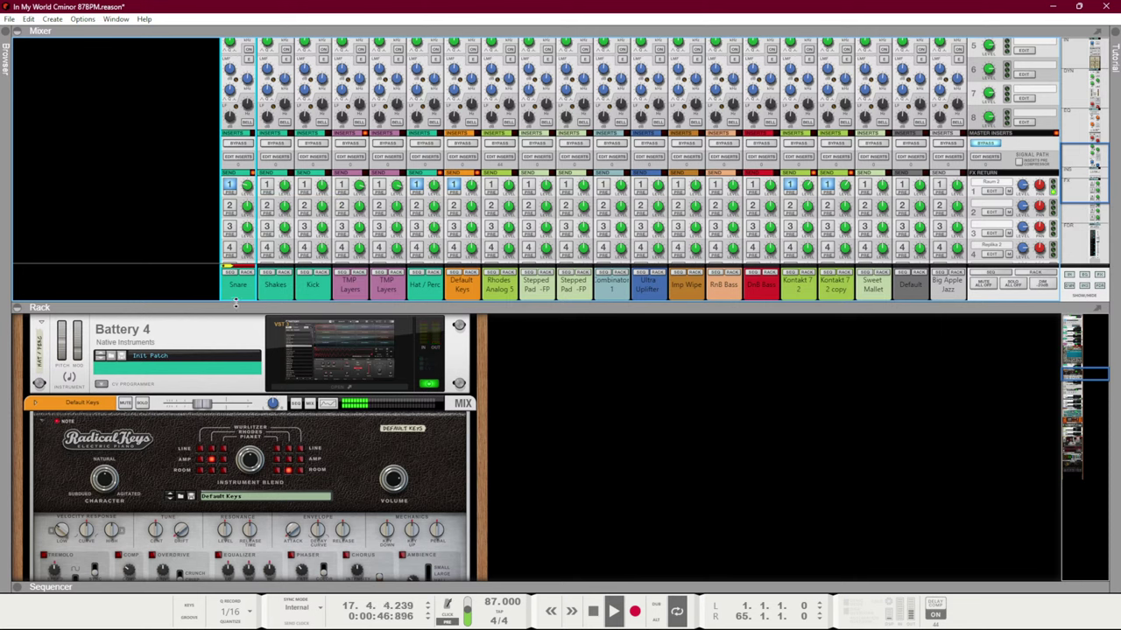
Enable a high-pass filter at about 187.1 Hz on the Snare channel in the Spectrum EQ
key("F2")
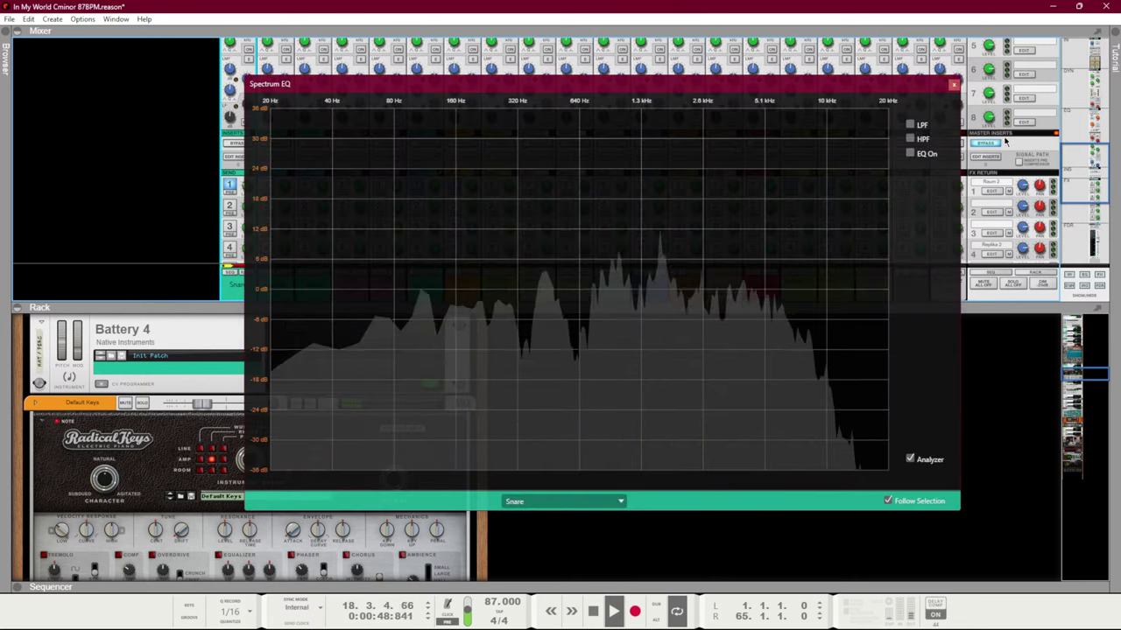
left_click(911, 139)
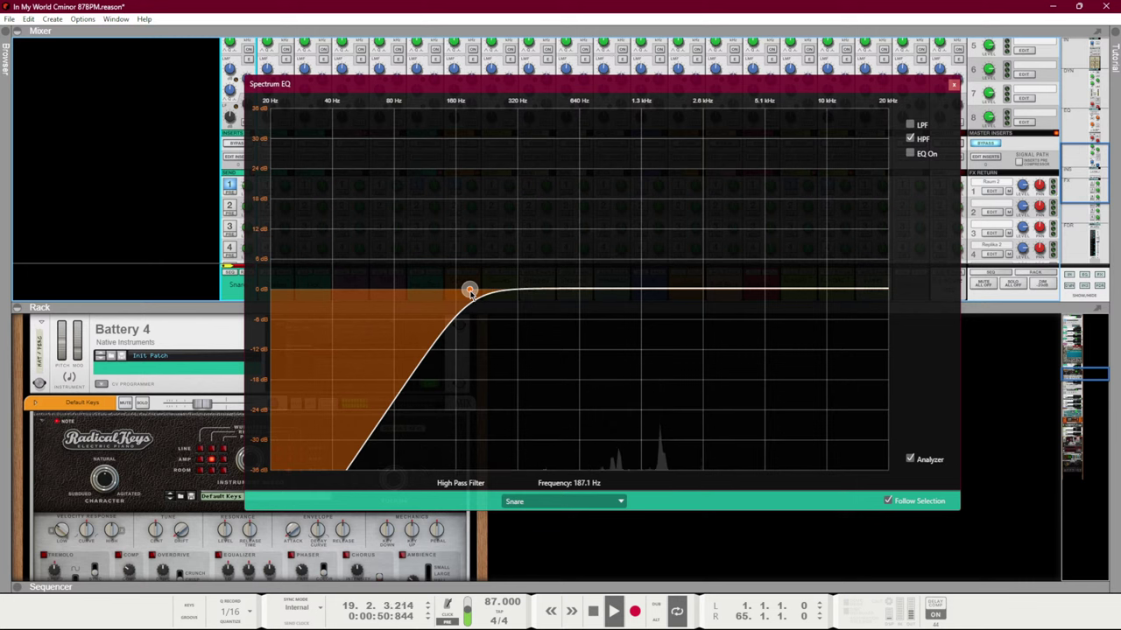
left_click_drag(471, 292, 462, 290)
left_click(955, 88)
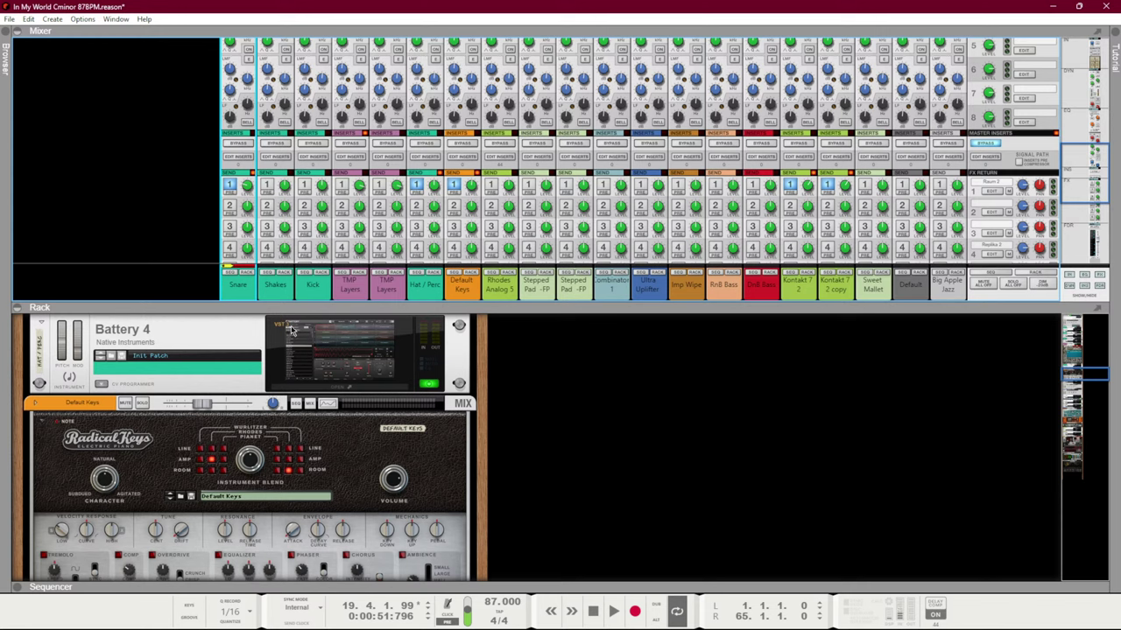
Select the Shakes mixer channel and loop playback over the first Pre-Hook, from bar 13 to bar 21
left_click(292, 285)
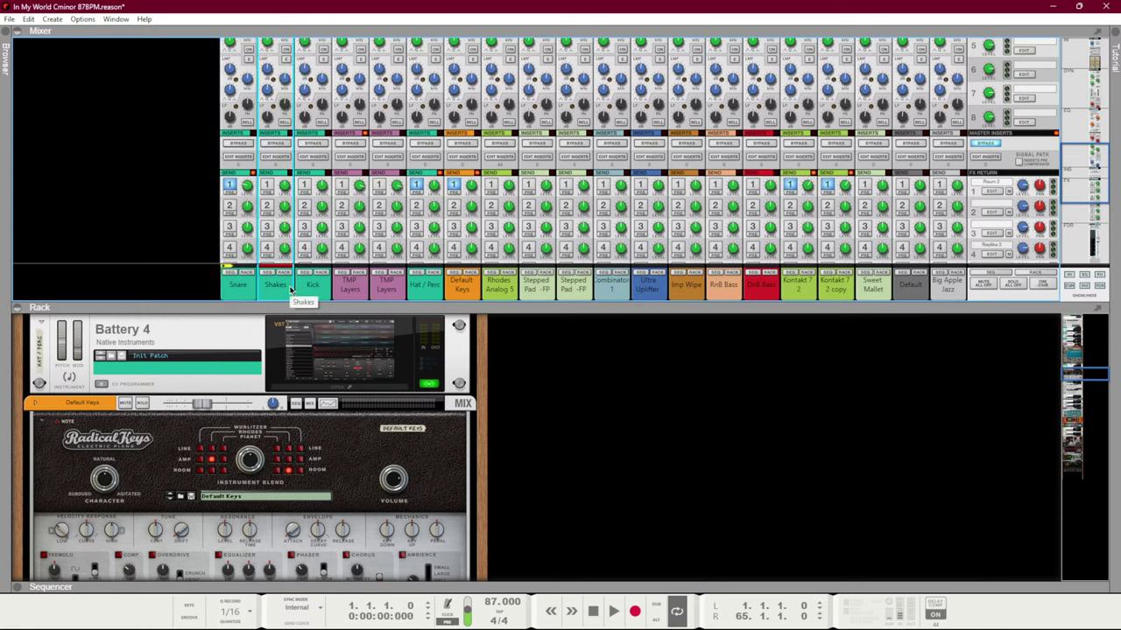
key("space")
key("F7")
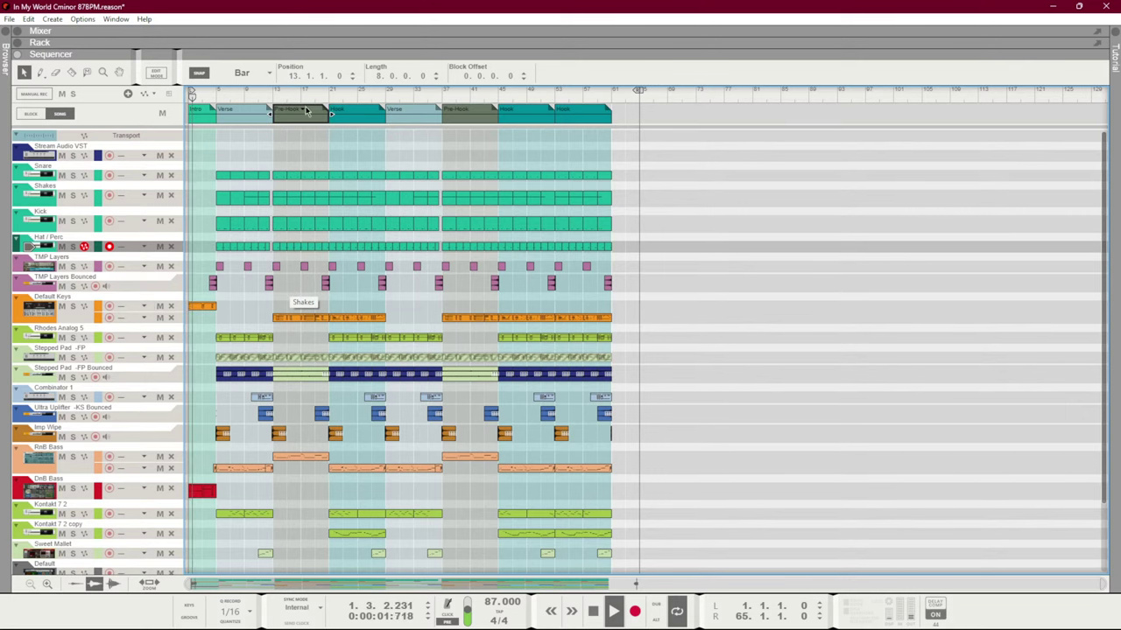
left_click(274, 93)
key("F5")
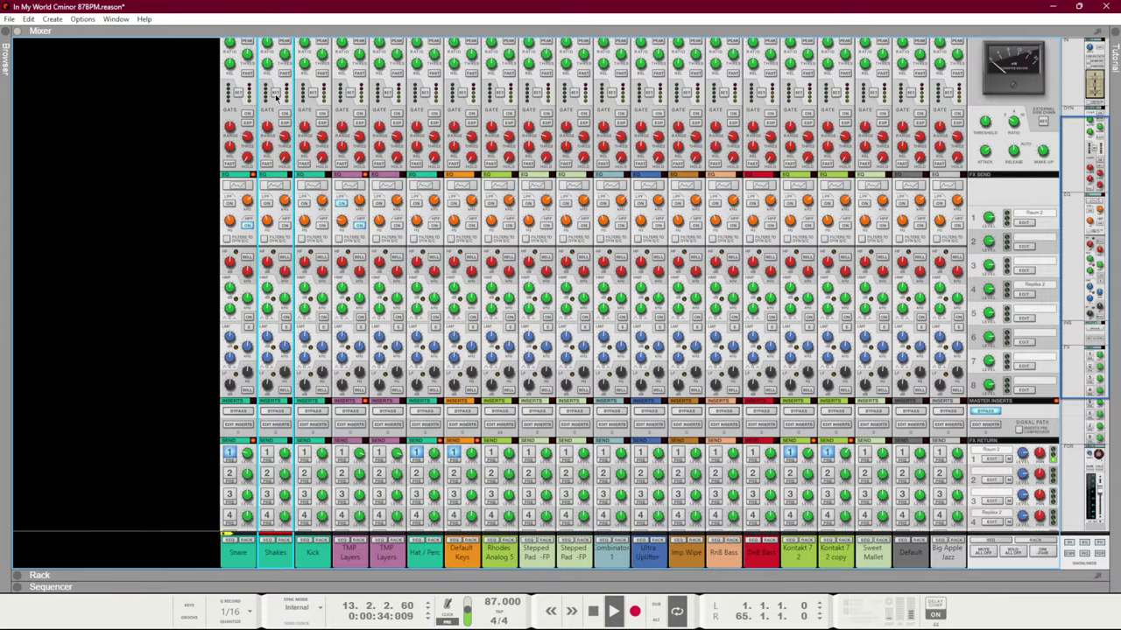
key("space")
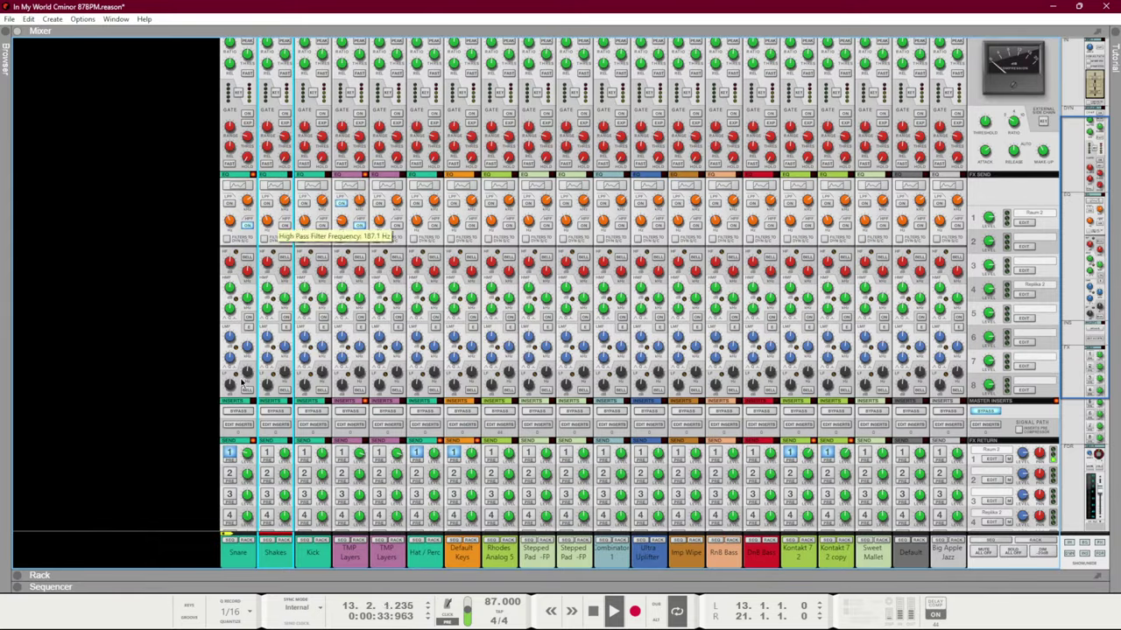
Enable a high-pass filter on the Shakes channel in the Spectrum EQ and raise its cutoff frequency
scroll(263, 262, "down", 5)
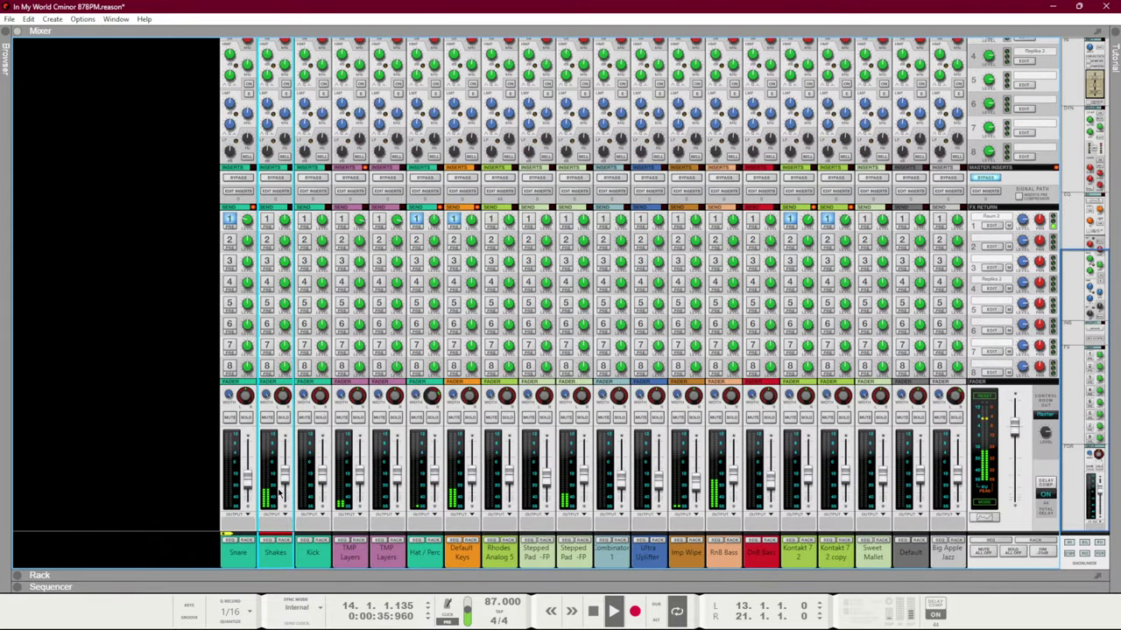
key("F2")
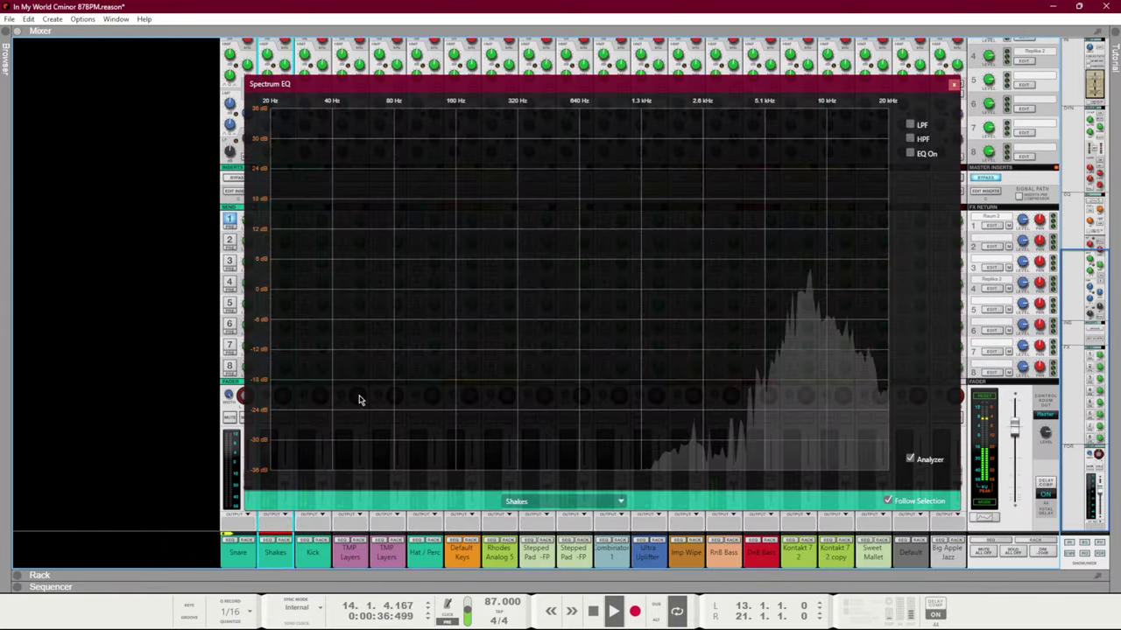
left_click(910, 124)
left_click(909, 124)
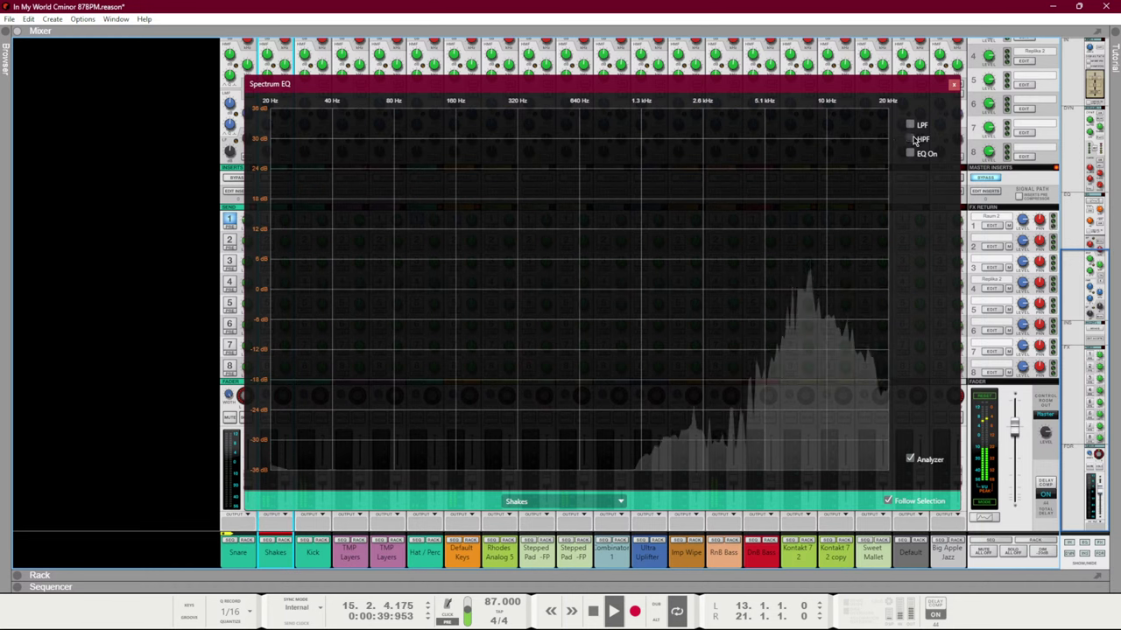
left_click(909, 139)
left_click_drag(470, 289, 584, 295)
left_click(953, 84)
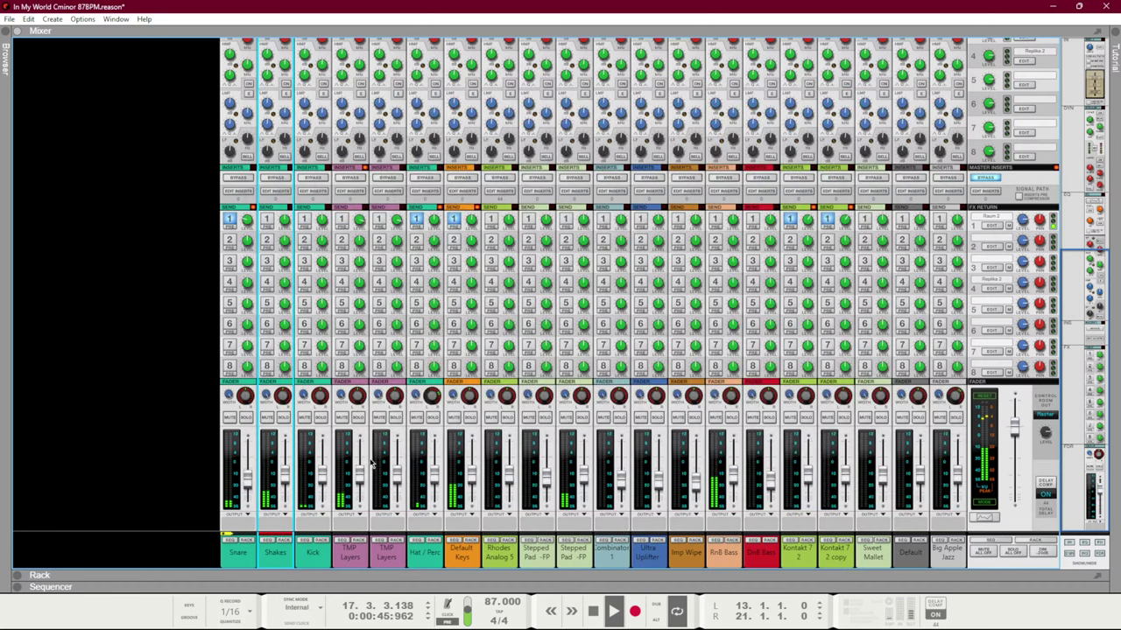
Lower the Shakes channel's fader slightly, and enable the Snare channel's FX4 send at a reduced send level
mouse_move(284, 480)
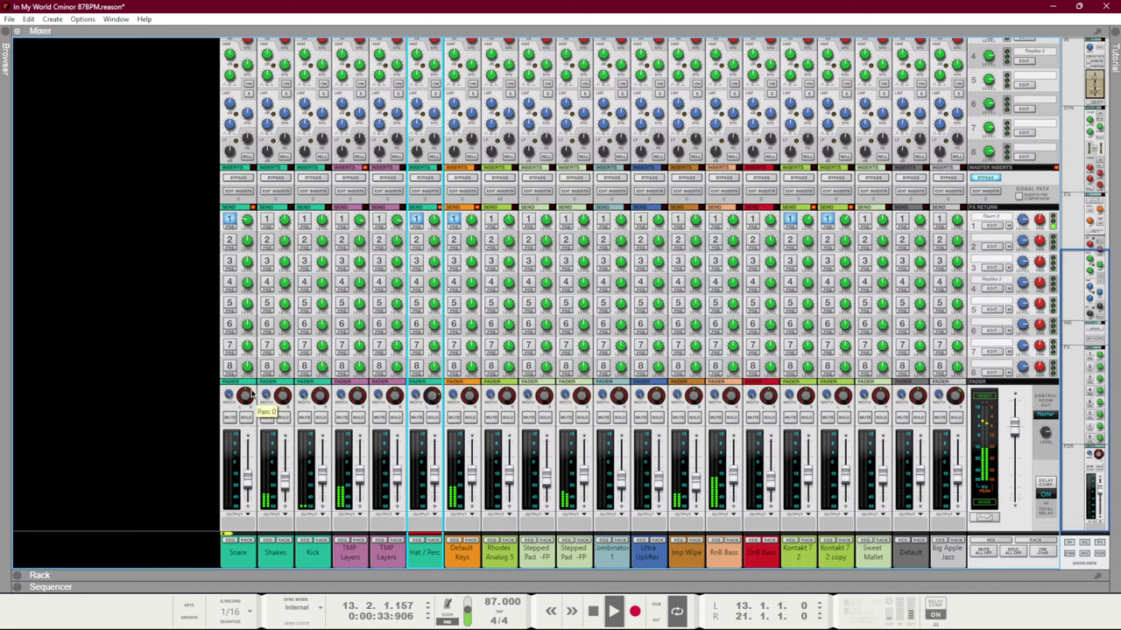
mouse_move(286, 424)
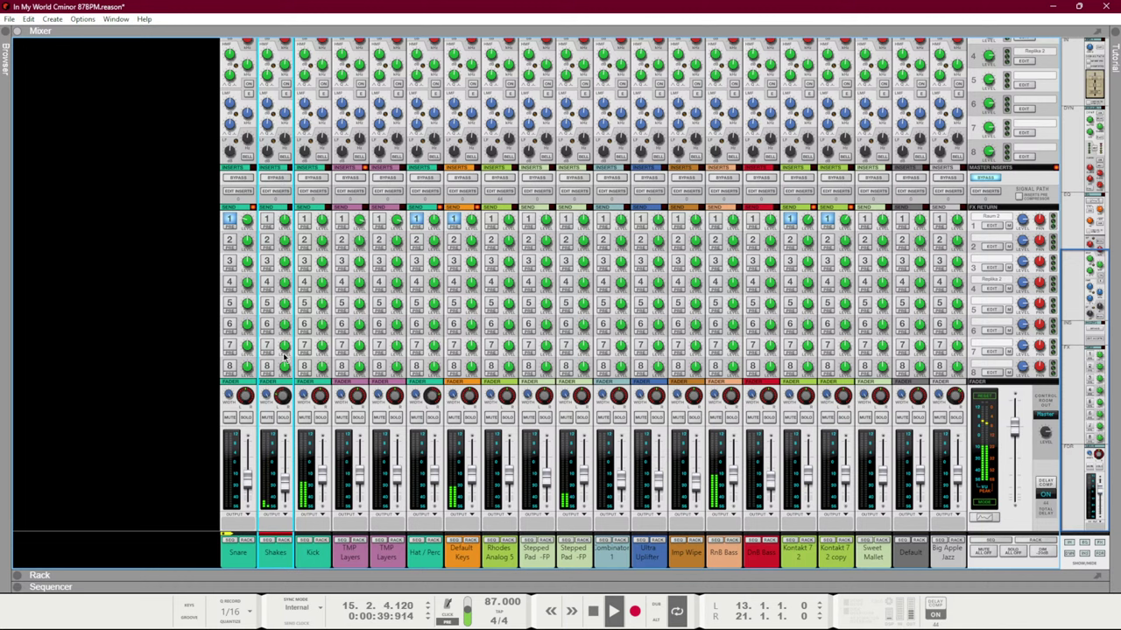
left_click(230, 284)
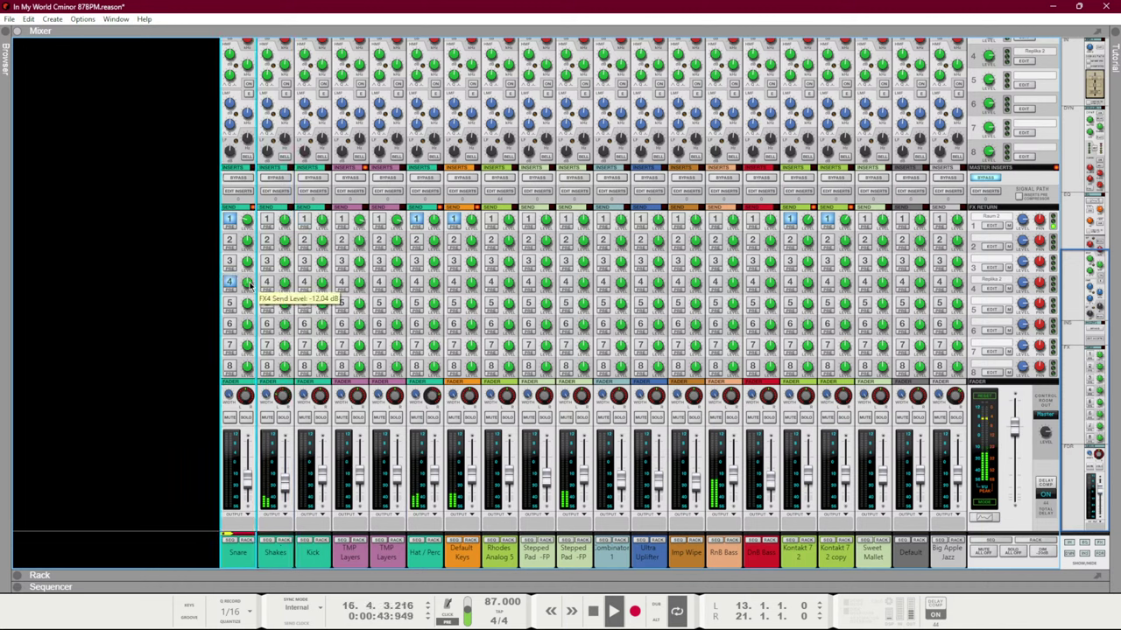
left_click_drag(247, 285, 252, 312)
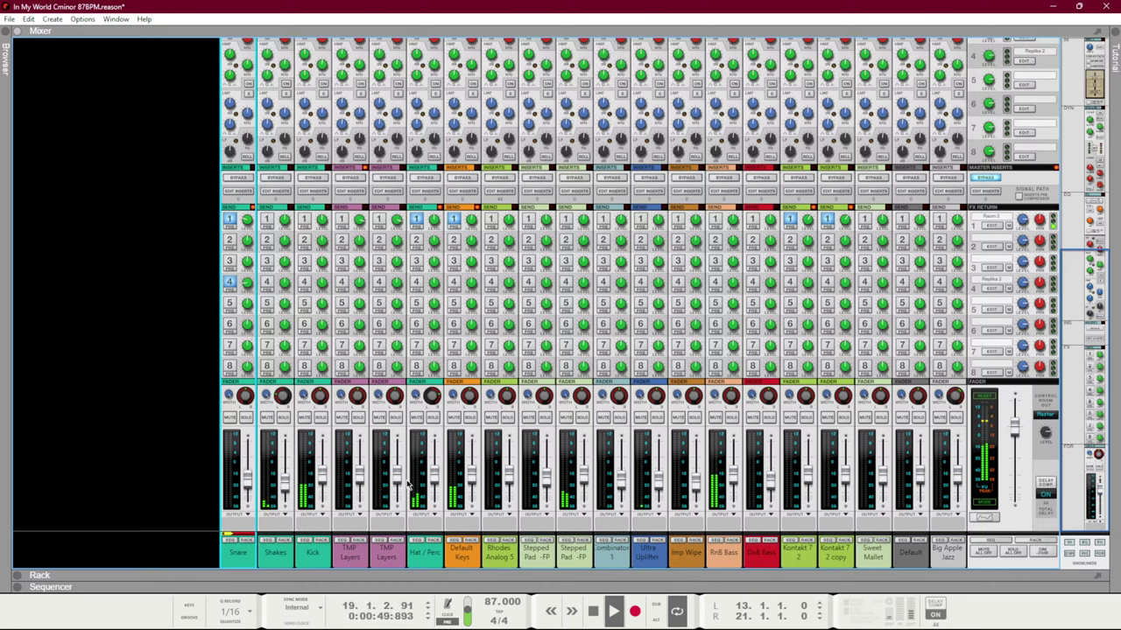
Examine the Kick channel's frequency content in the Spectrum EQ during playback, and stop playback
left_click(324, 549)
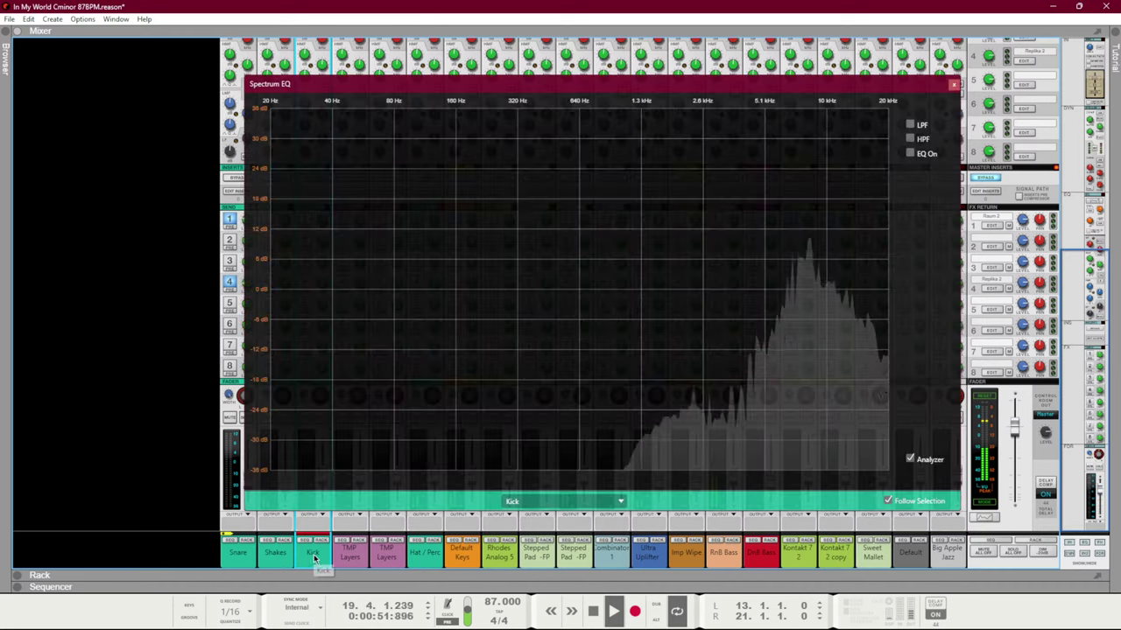
key("F2")
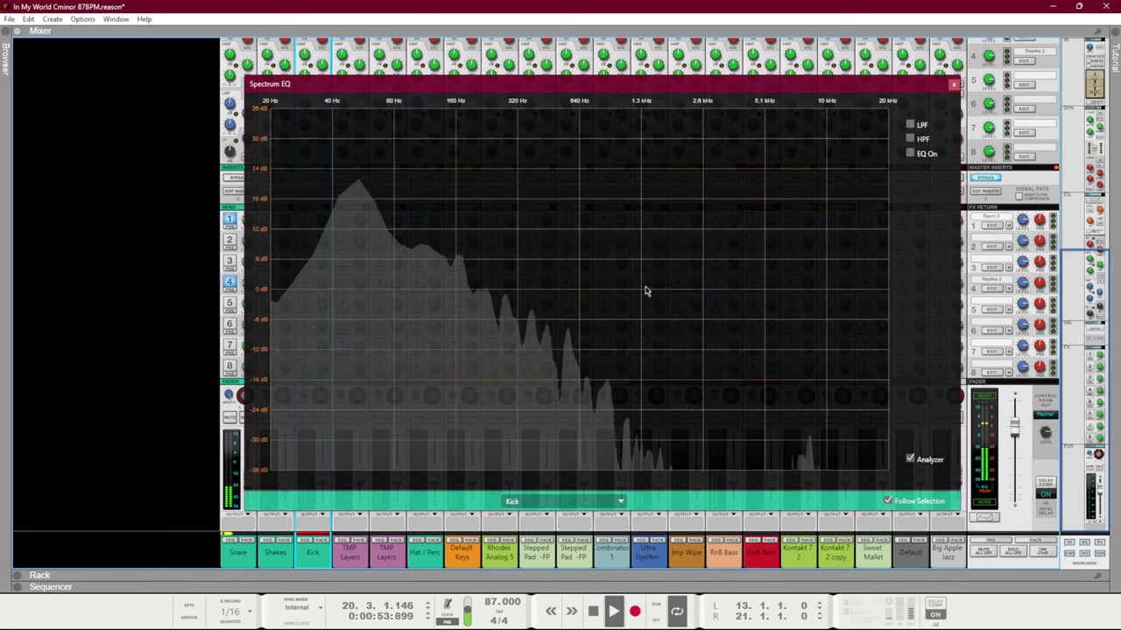
left_click(953, 87)
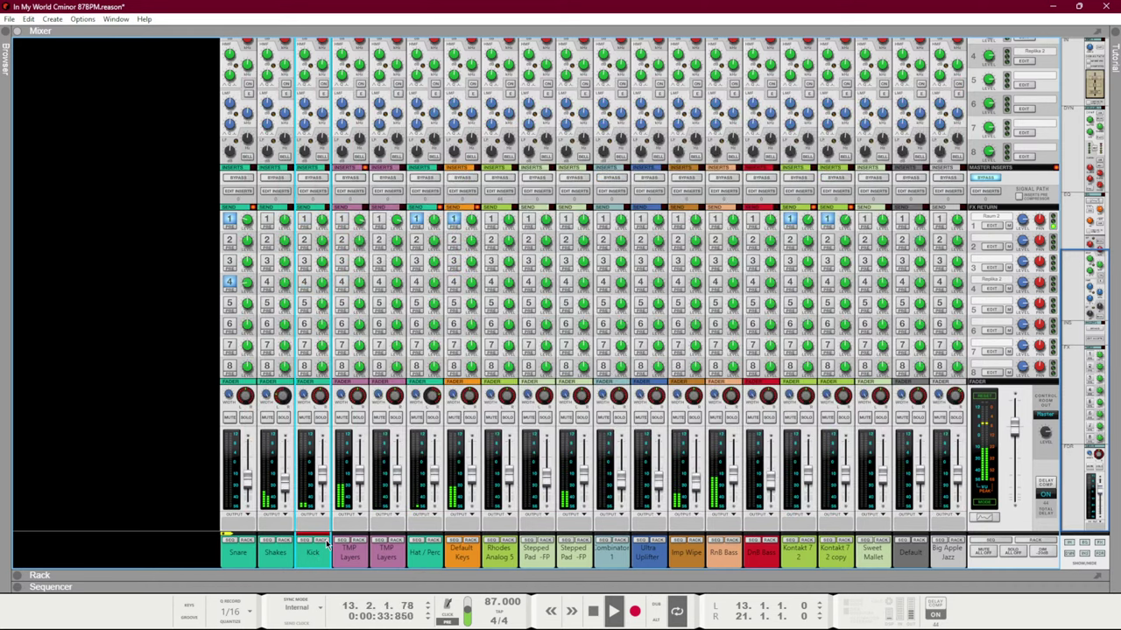
left_click(987, 403)
key("space")
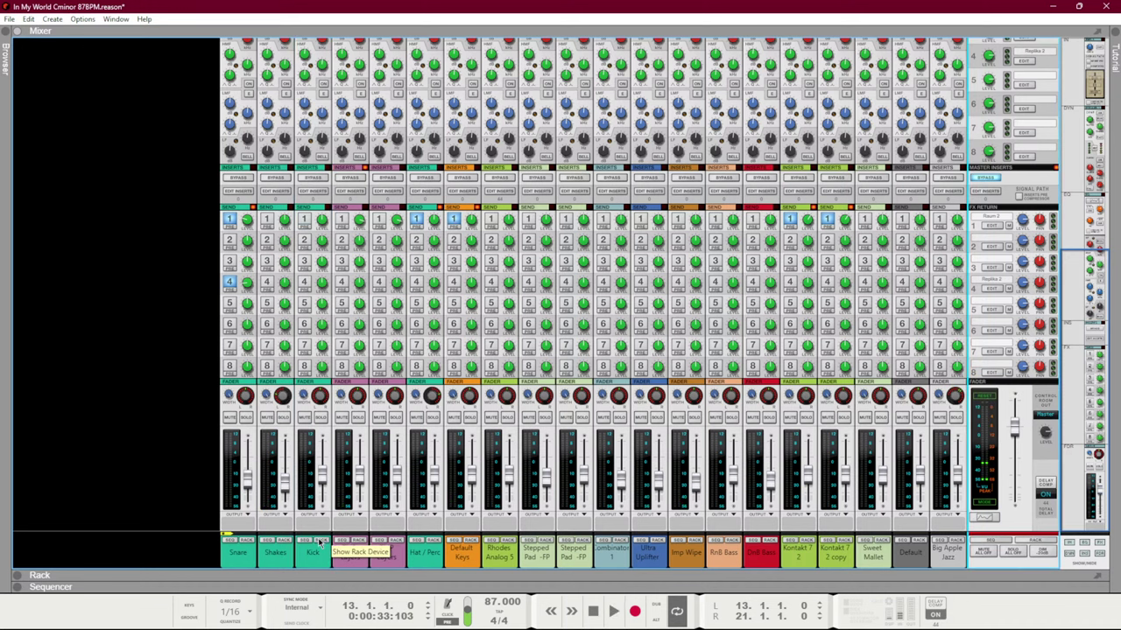
Add the Easy EQ Guide V.1.1 - Chris Reed Beats patch as an insert effect on the Kick channel in the rack
left_click(359, 539)
scroll(175, 386, "up", 2)
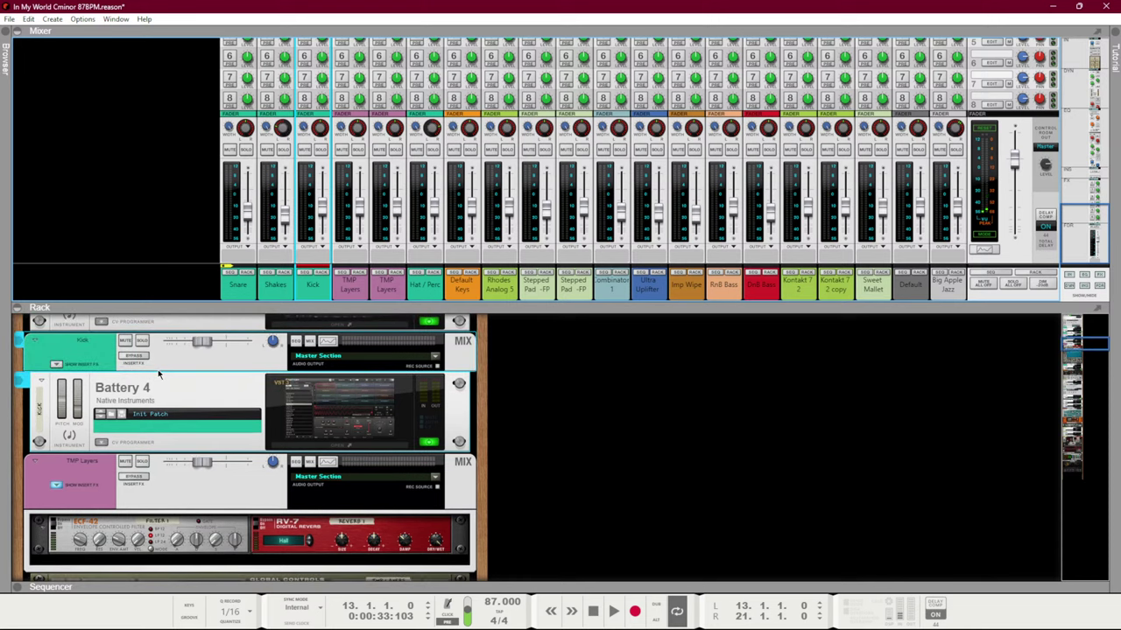
left_click(57, 362)
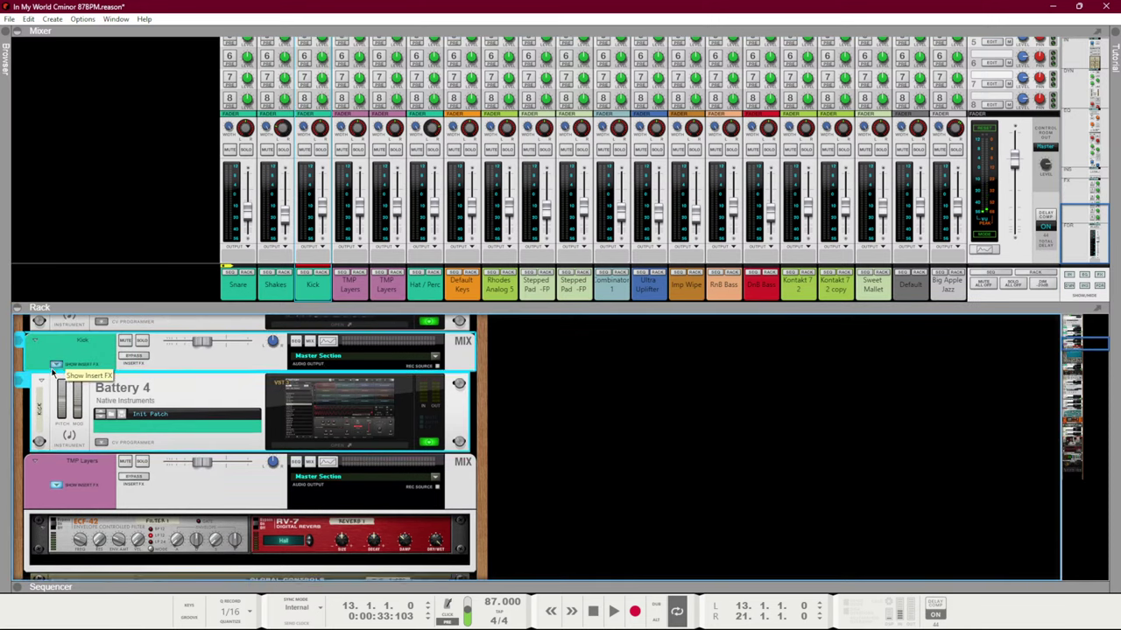
key("F3")
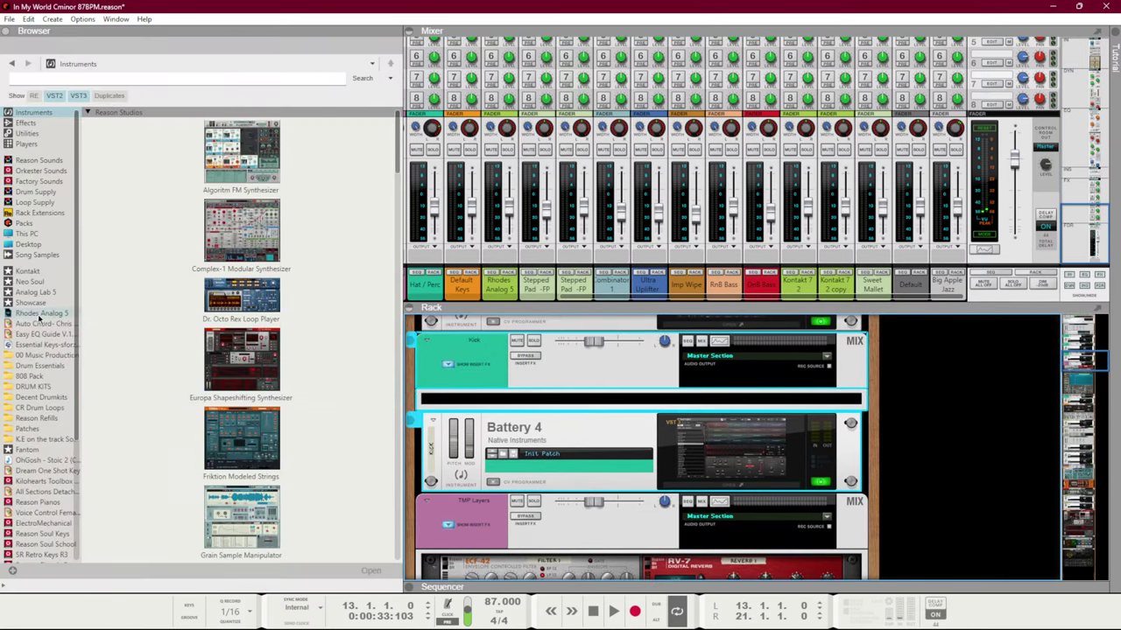
left_click(39, 336)
left_click_drag(157, 387, 567, 407)
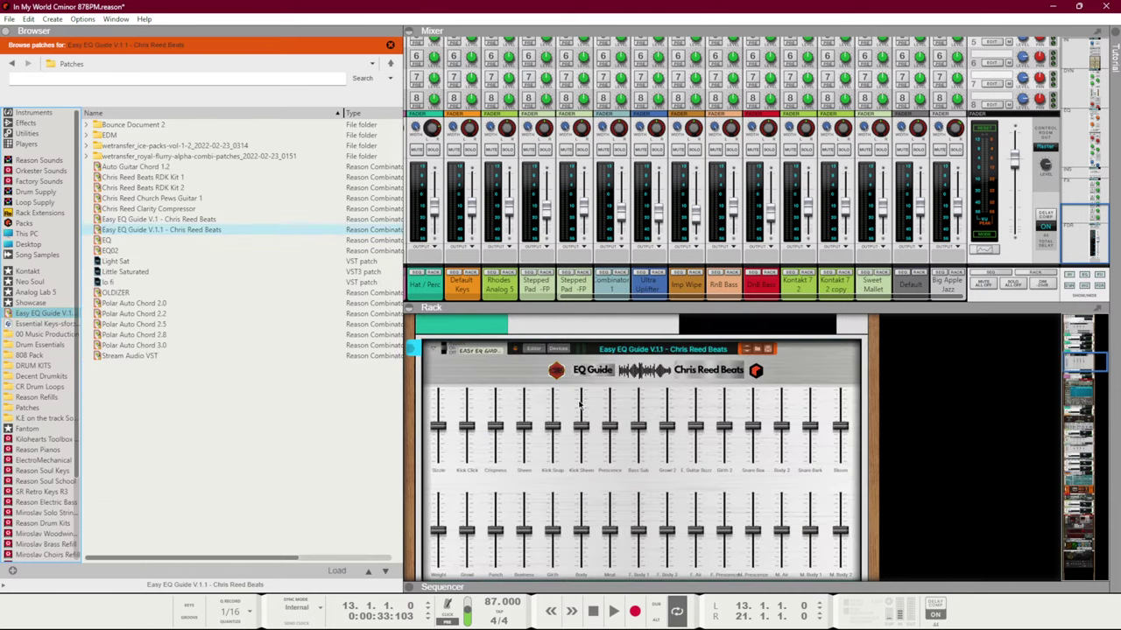
scroll(579, 404, "down", 3)
scroll(579, 404, "up", 3)
scroll(569, 438, "down", 4)
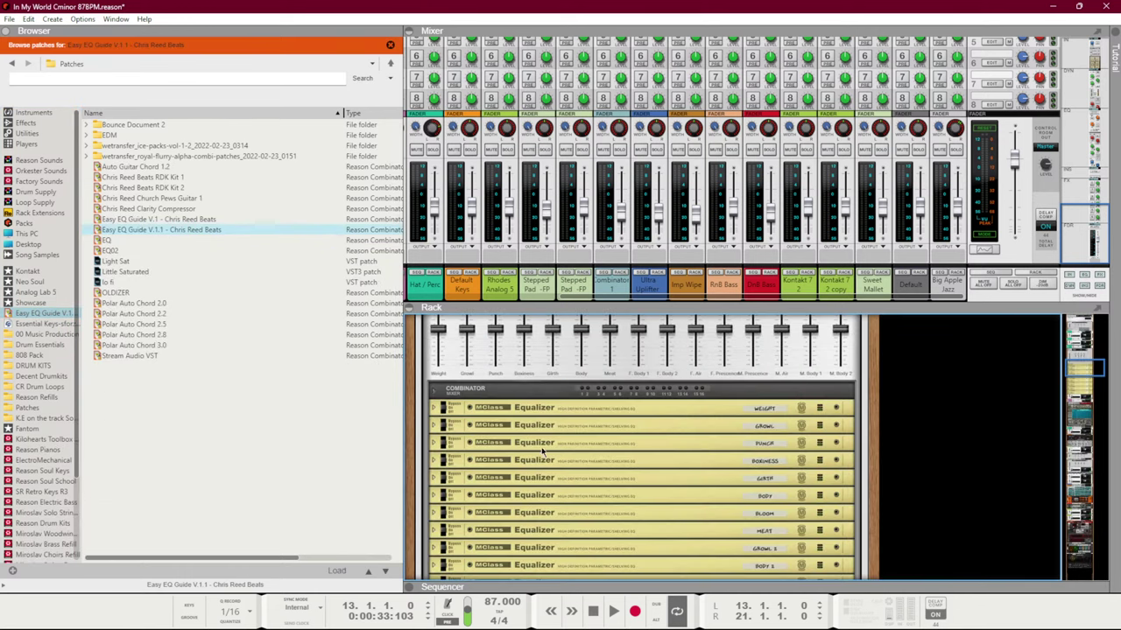
scroll(545, 451, "down", 5)
scroll(620, 459, "up", 5)
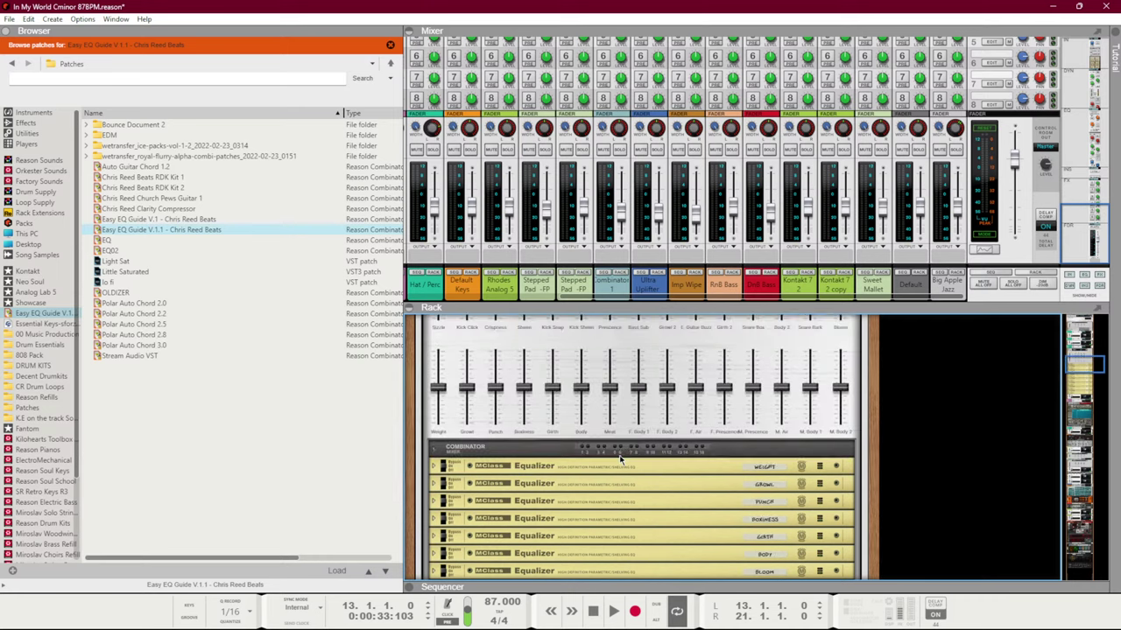
scroll(620, 460, "down", 2)
key("F3")
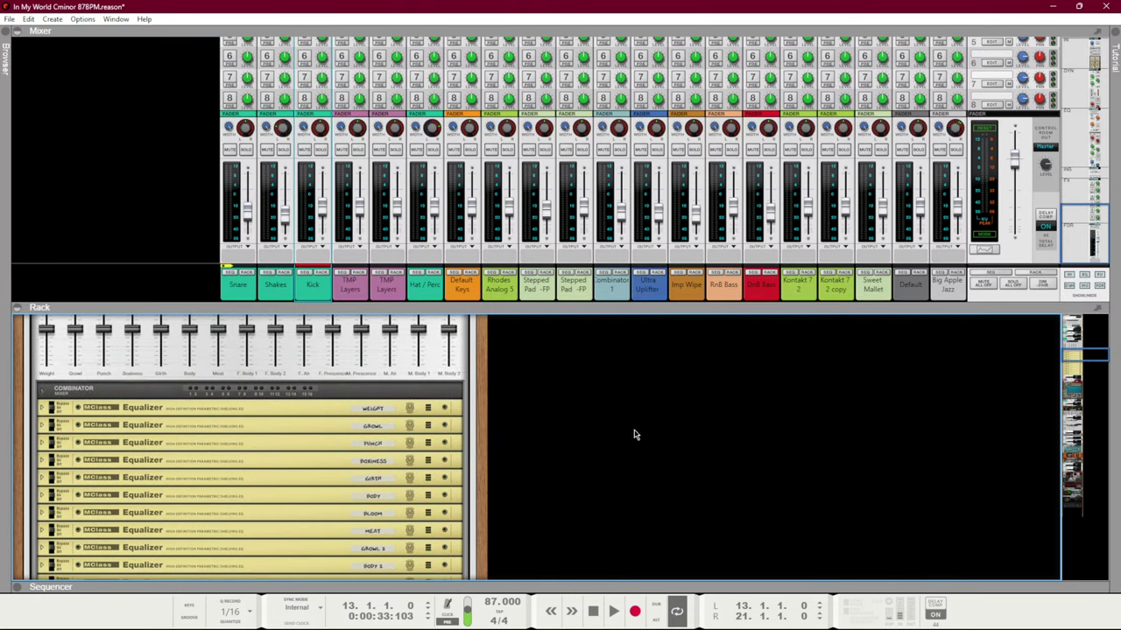
Raise the Punch slider of the Kick's EQ Guide insert to about 82 while listening to playback
scroll(361, 442, "up", 3)
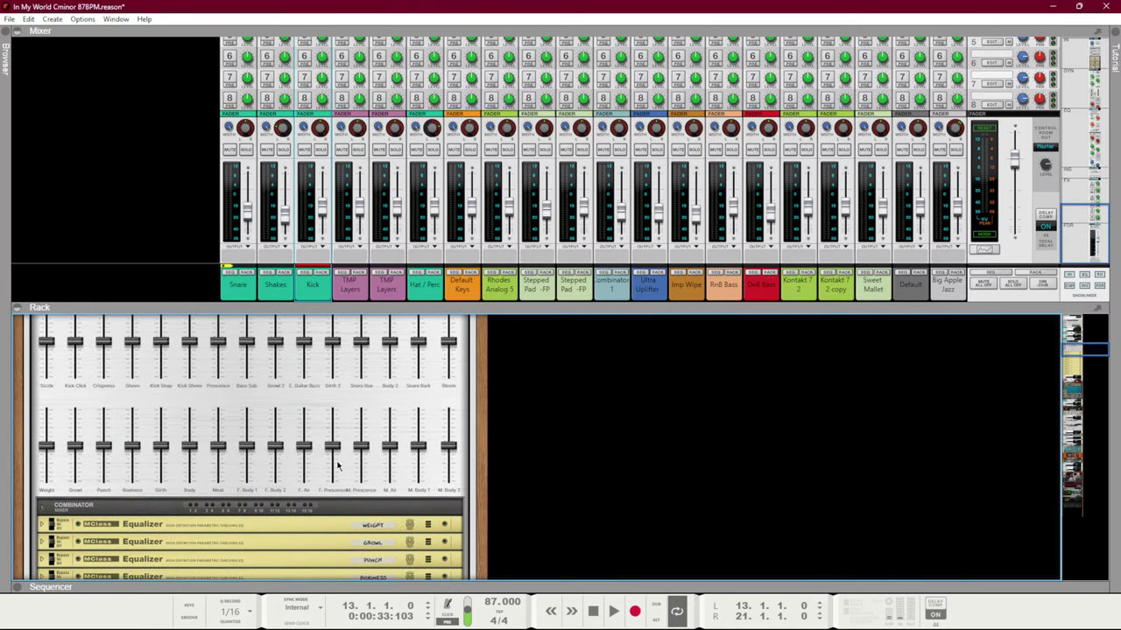
scroll(338, 465, "up", 2)
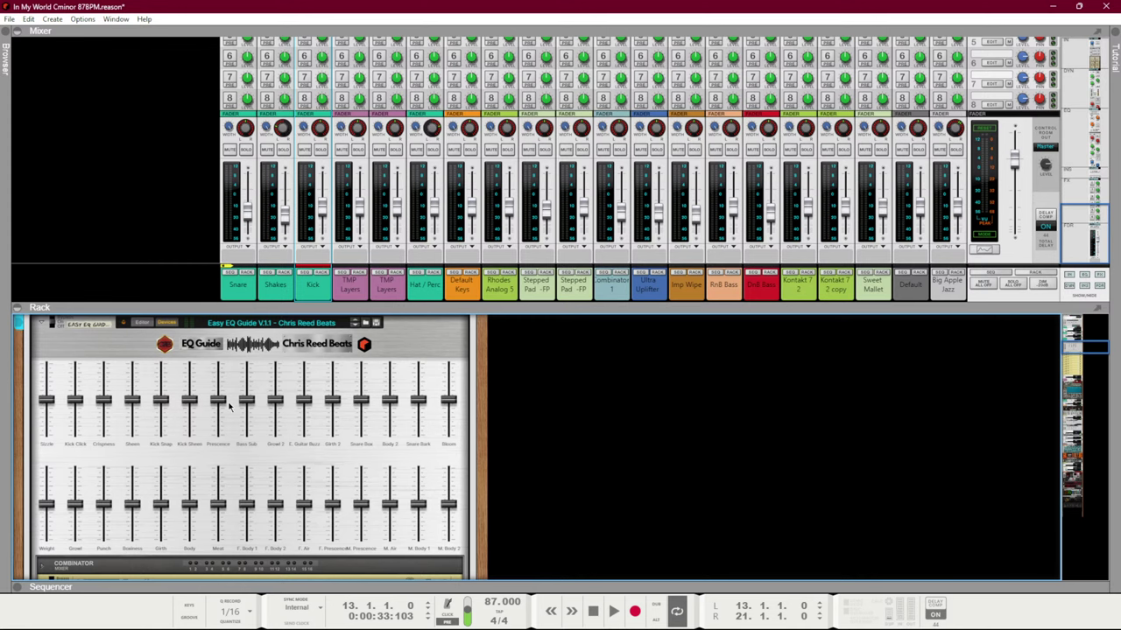
scroll(235, 438, "down", 5)
scroll(246, 490, "up", 8)
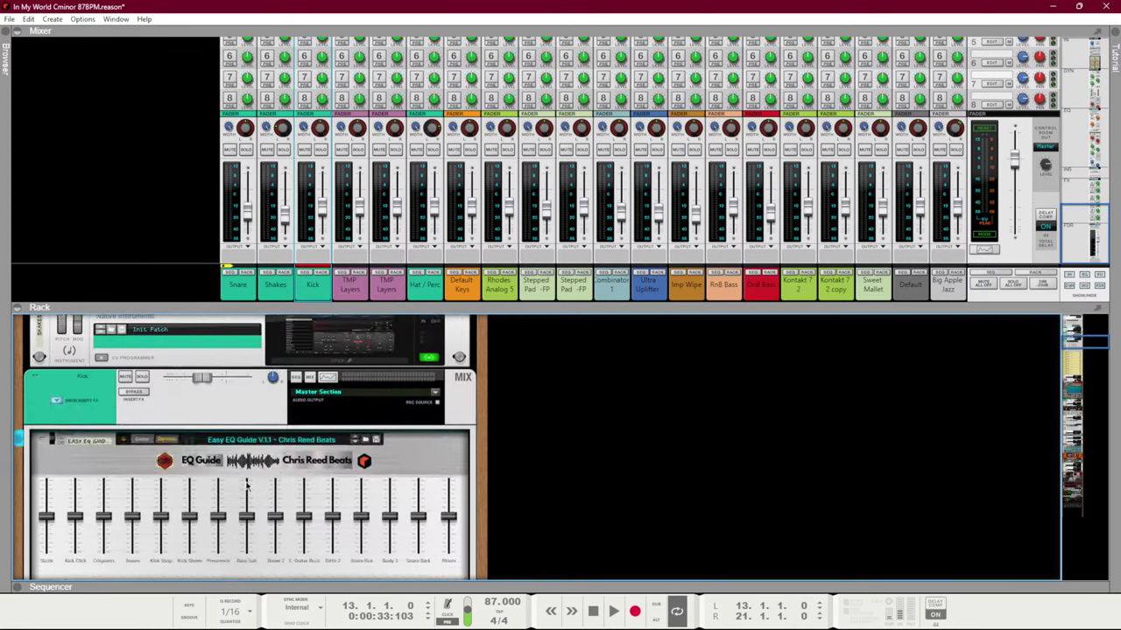
scroll(247, 485, "up", 3)
scroll(247, 485, "down", 4)
scroll(246, 484, "up", 1)
scroll(247, 484, "down", 2)
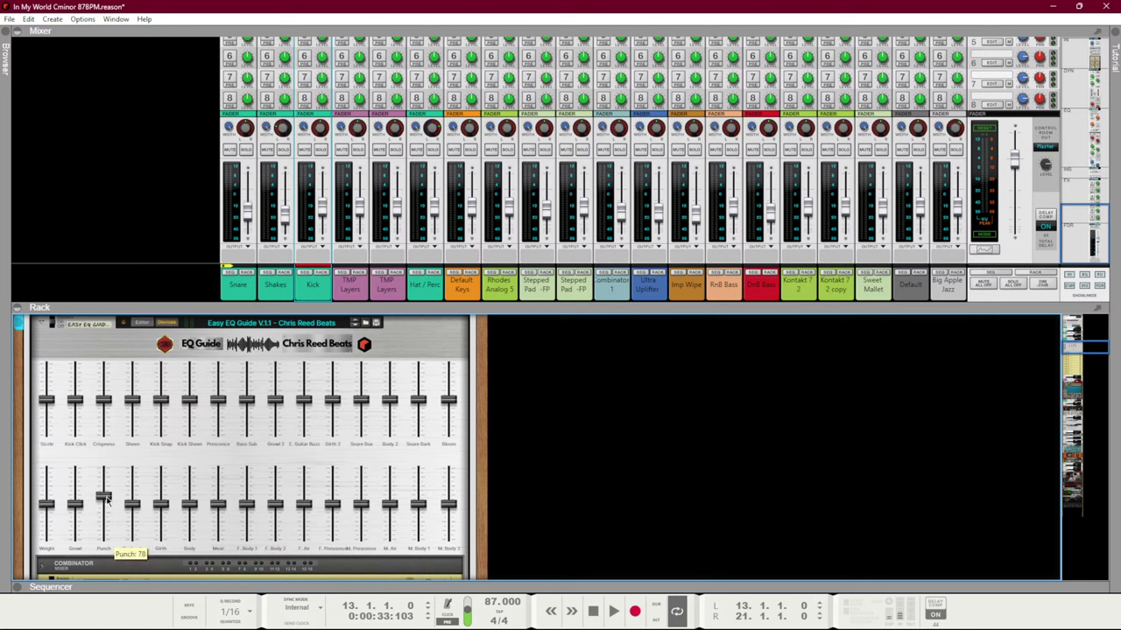
key("space")
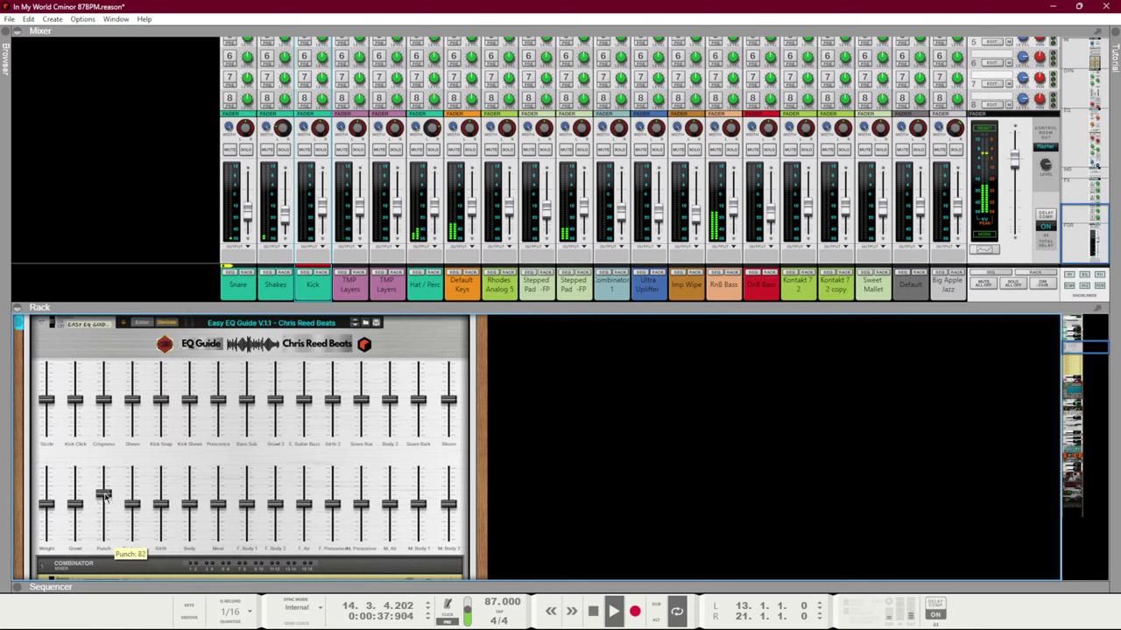
Set the high-pass filter of the TMP Layers channel to about 85.9 Hz in the Spectrum EQ
left_click(352, 288)
key("F2")
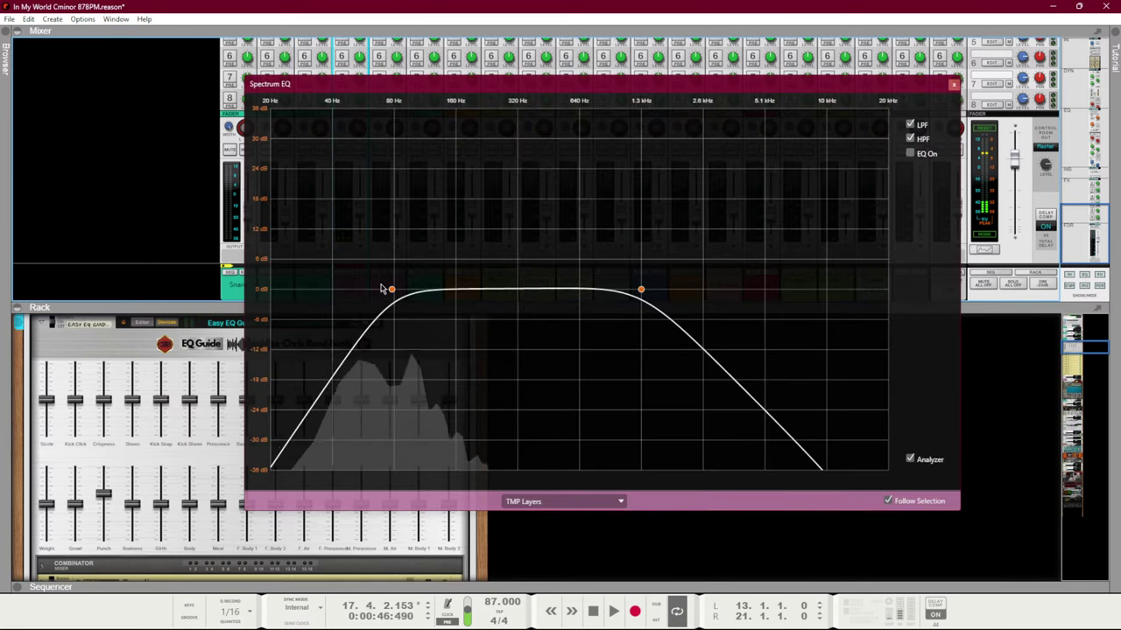
mouse_move(395, 292)
left_click_drag(395, 291, 400, 290)
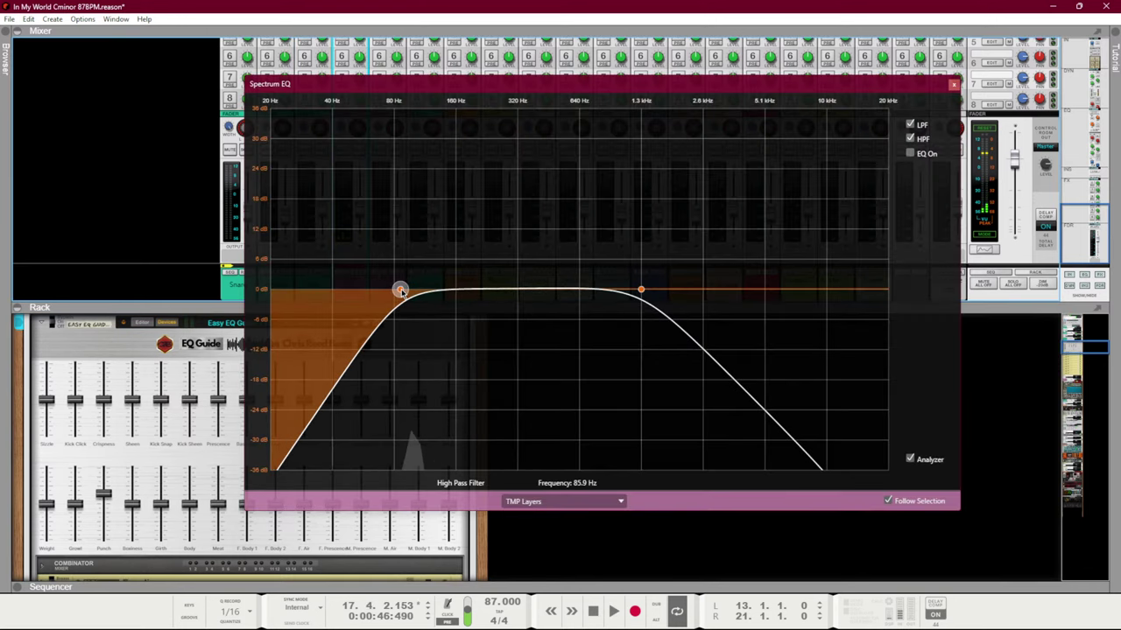
left_click(954, 84)
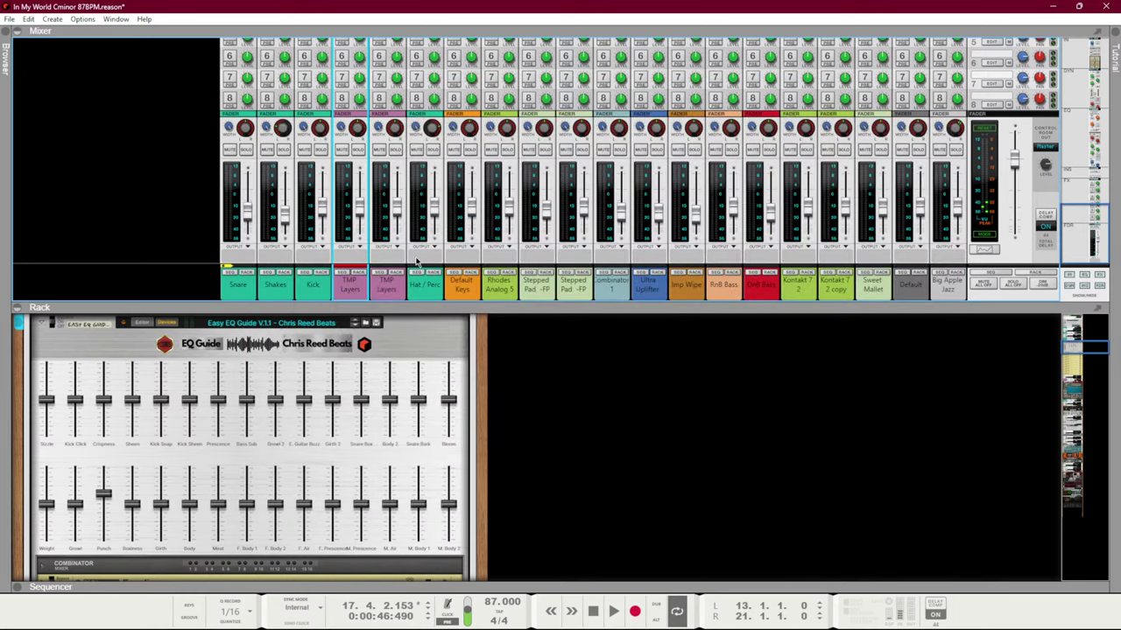
Enable a high-pass filter at about 85 Hz on the TMP Layers Bounced channel in the Spectrum EQ
left_click(380, 290)
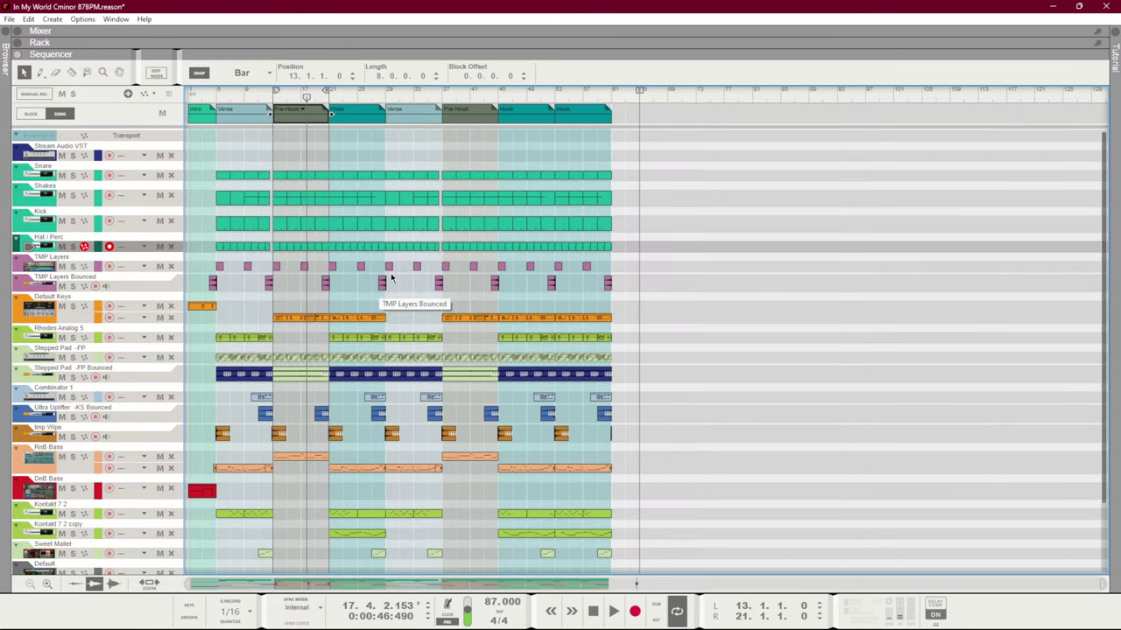
key("F7")
key("F5")
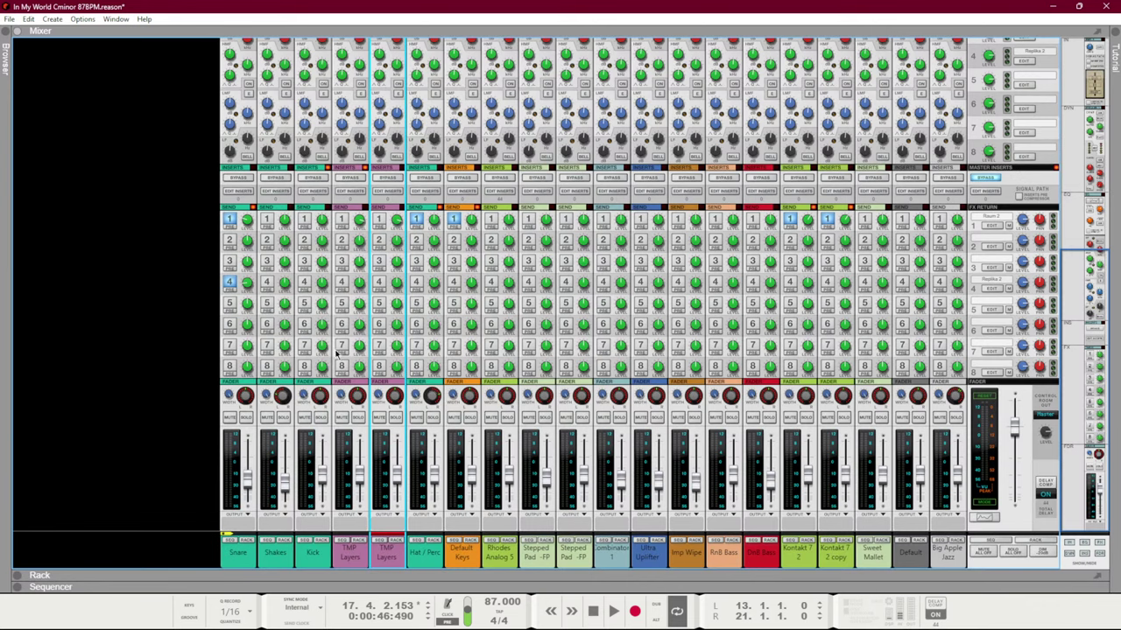
key("F2")
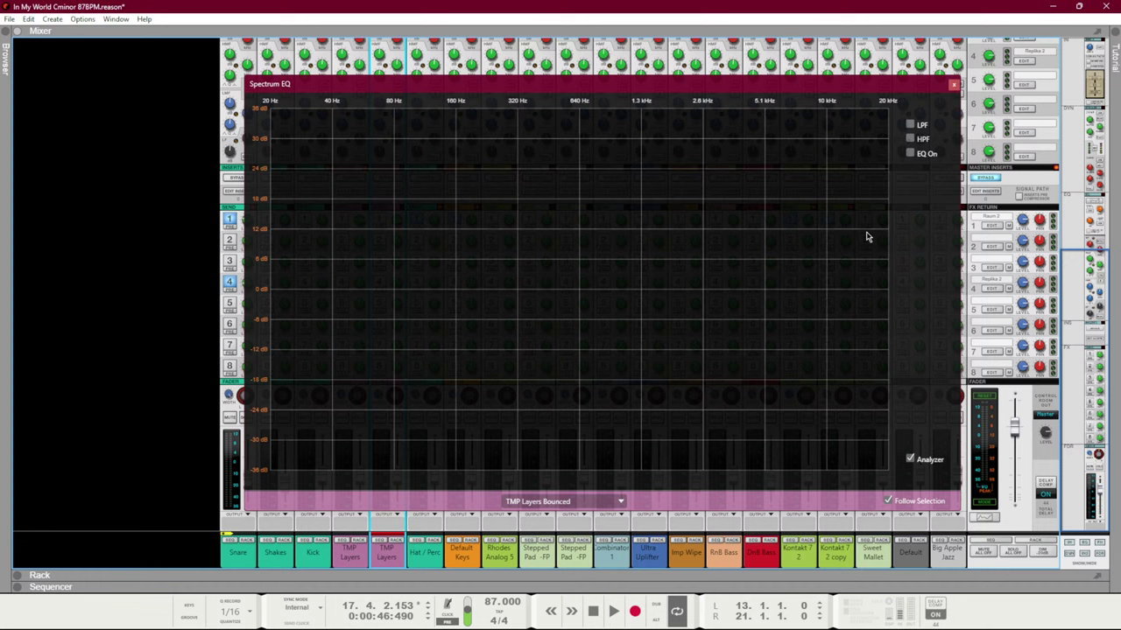
left_click(911, 125)
left_click(910, 139)
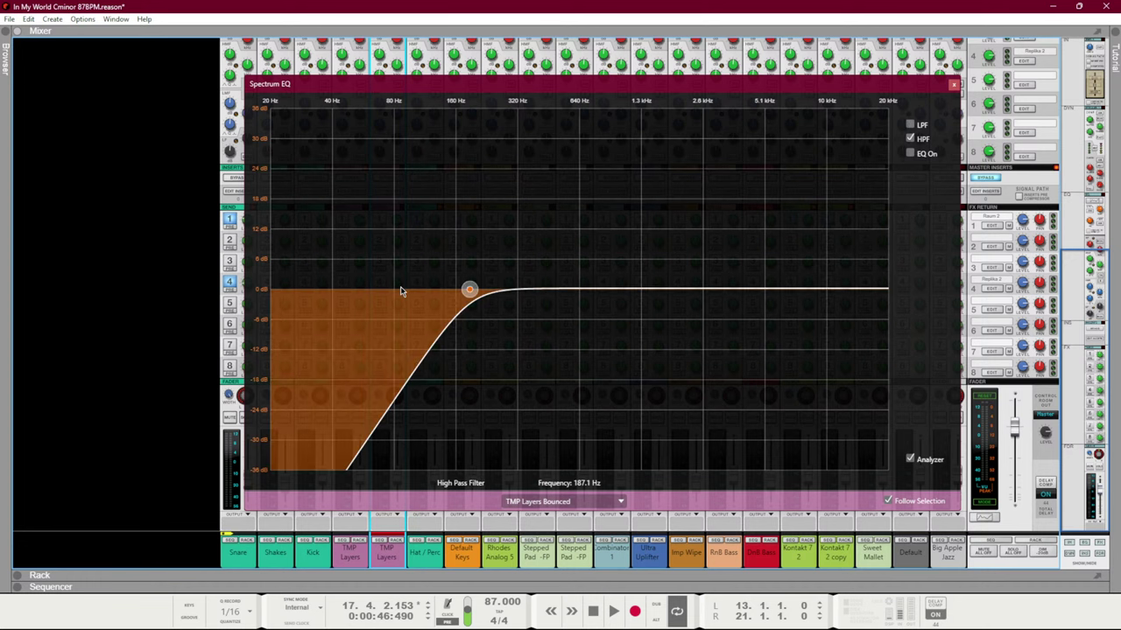
left_click_drag(469, 290, 398, 290)
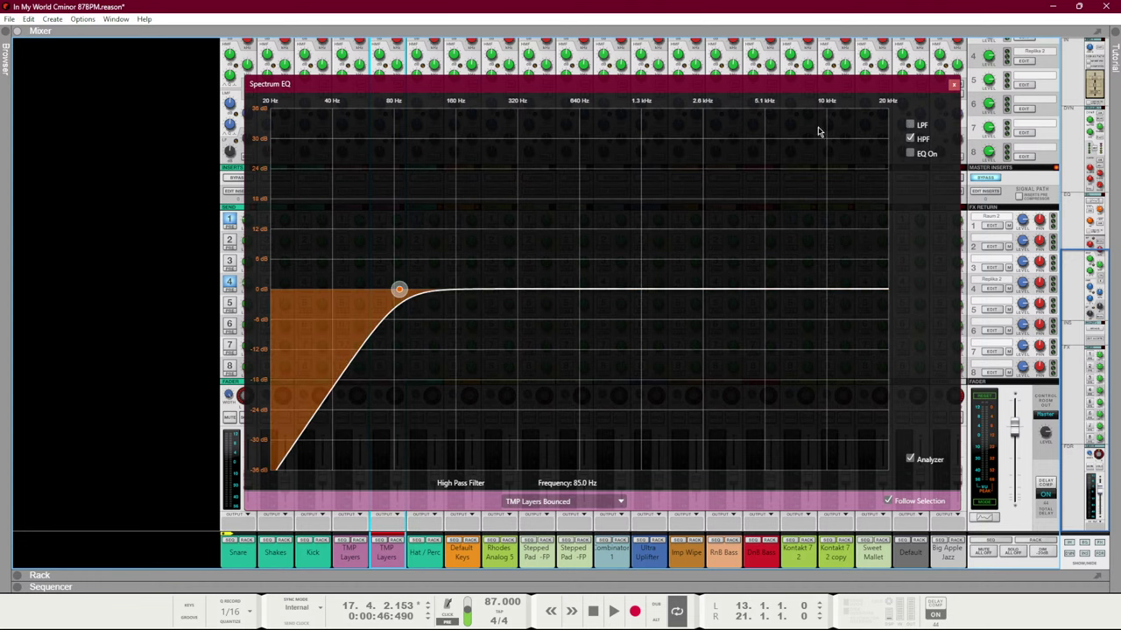
left_click(953, 87)
Enable a high-pass filter at about 187.1 Hz on the Hat / Perc channel in the Spectrum EQ during playback
left_click(426, 551)
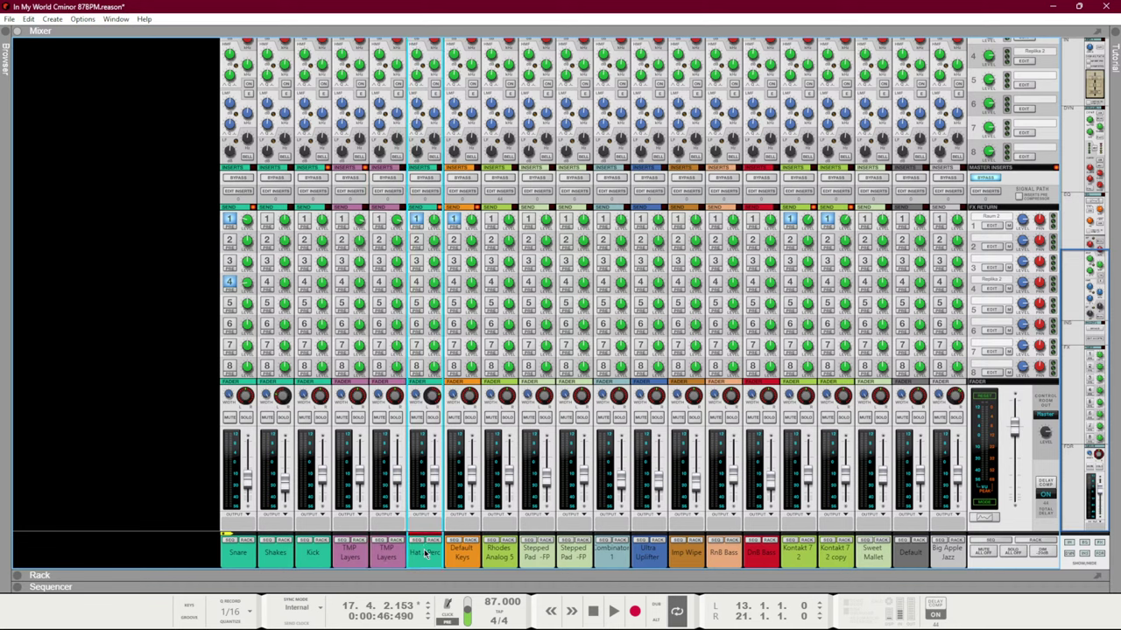
key("space")
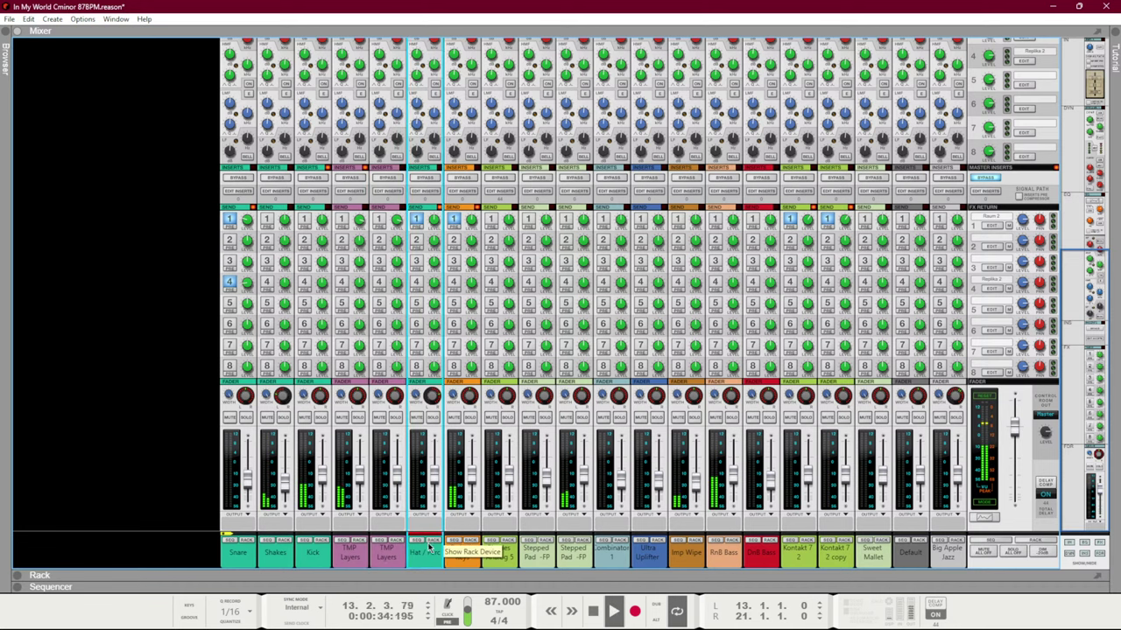
key("F2")
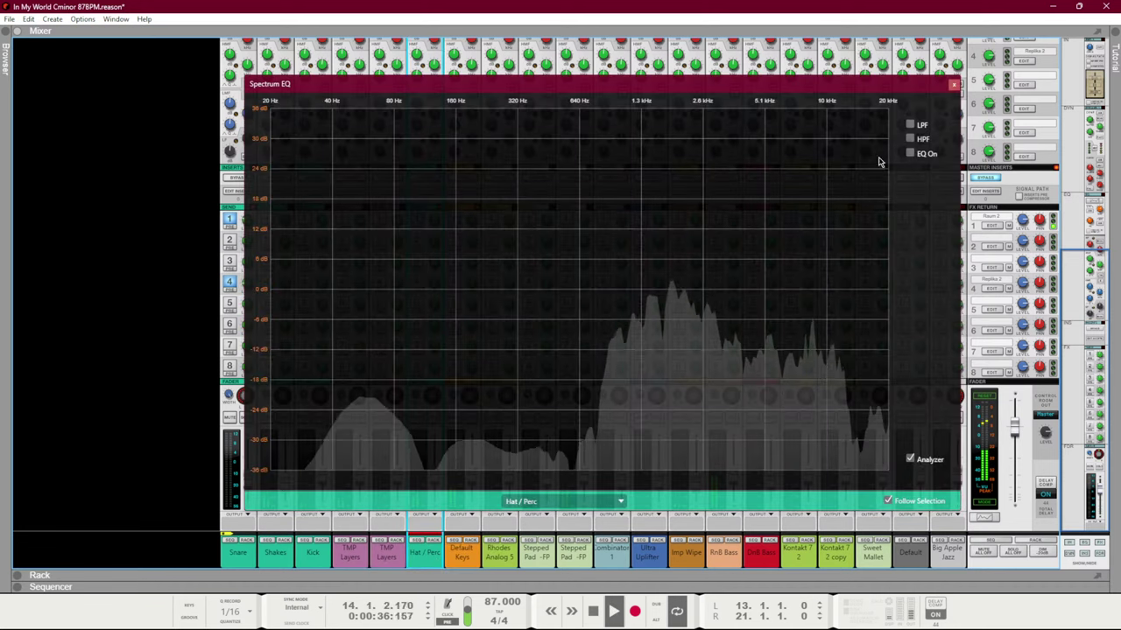
left_click(909, 139)
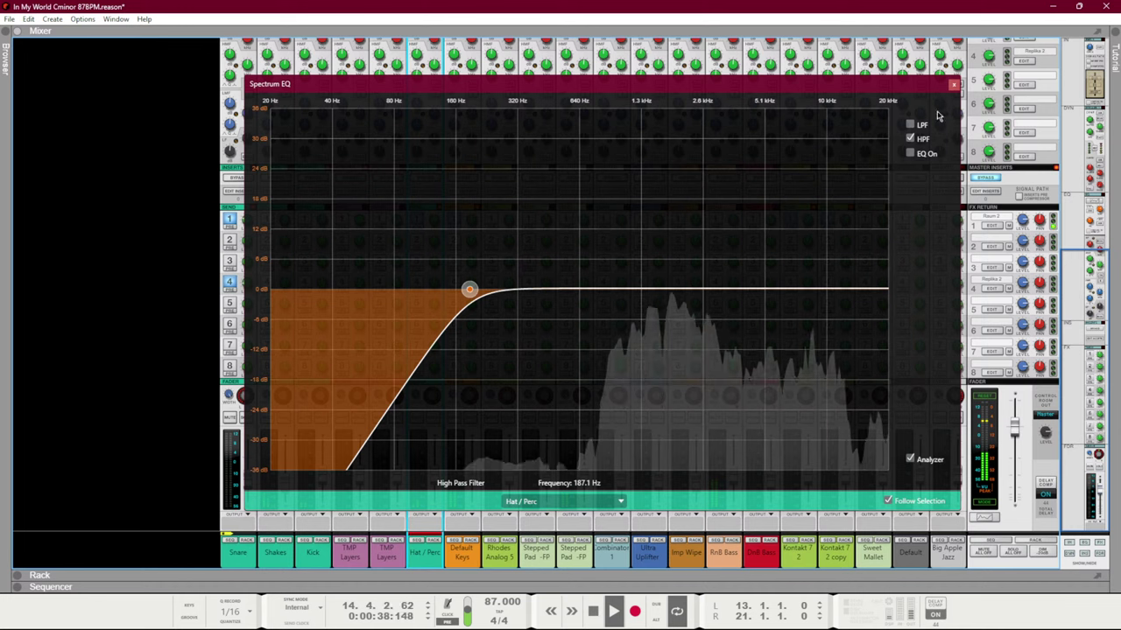
left_click(954, 85)
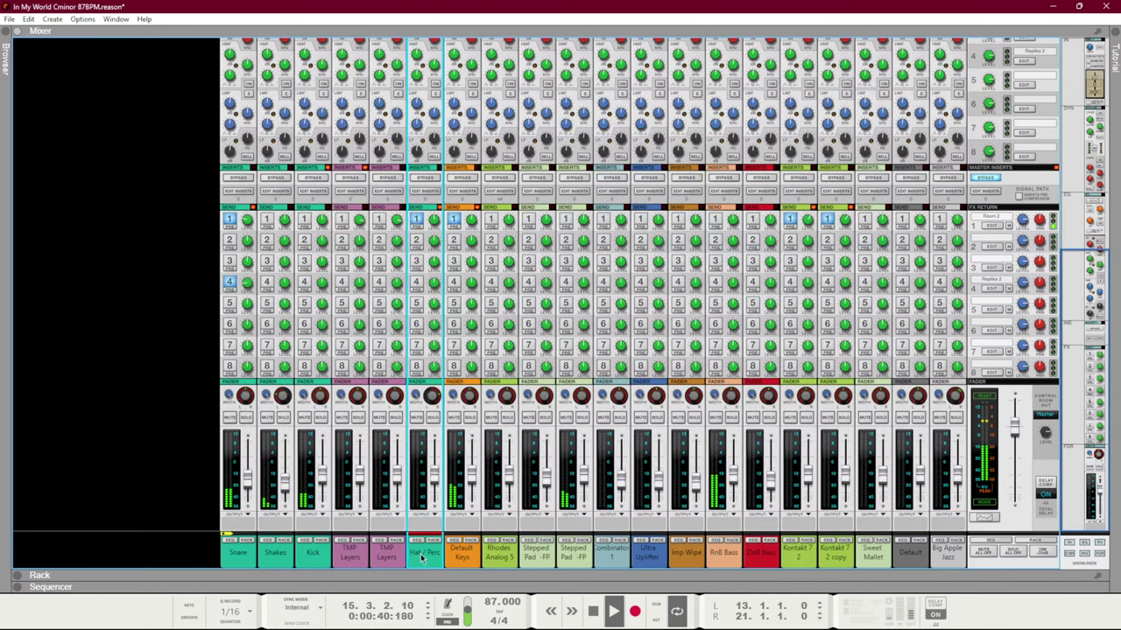
Check the Default Keys channel in the Spectrum EQ and solo the channel to hear it alone
left_click(467, 556)
key("F2")
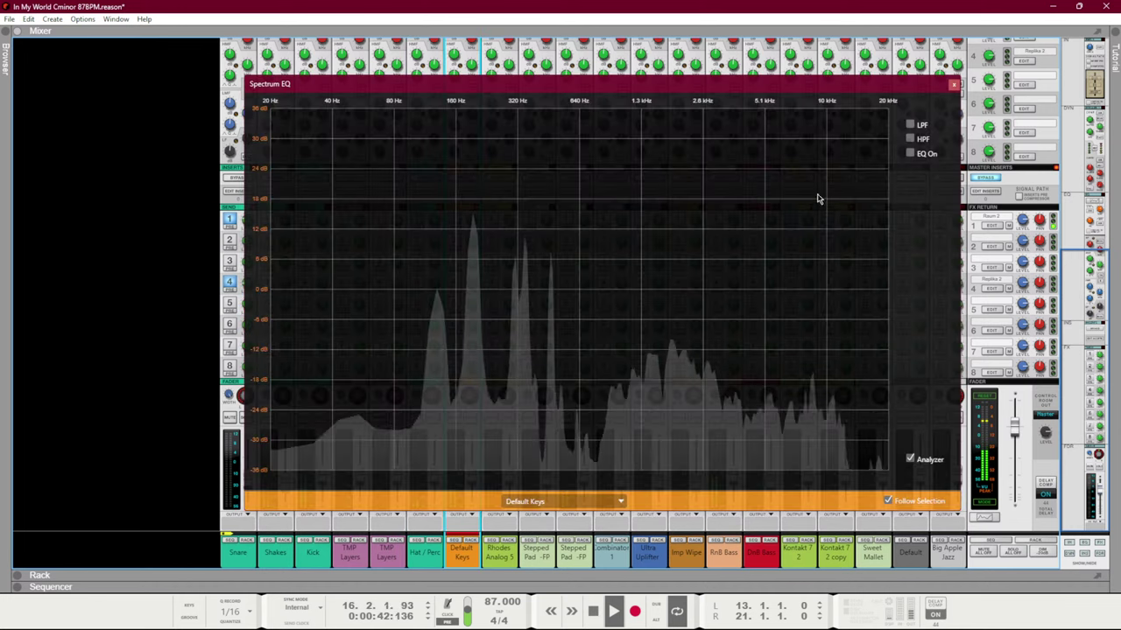
key("F2")
left_click(473, 418)
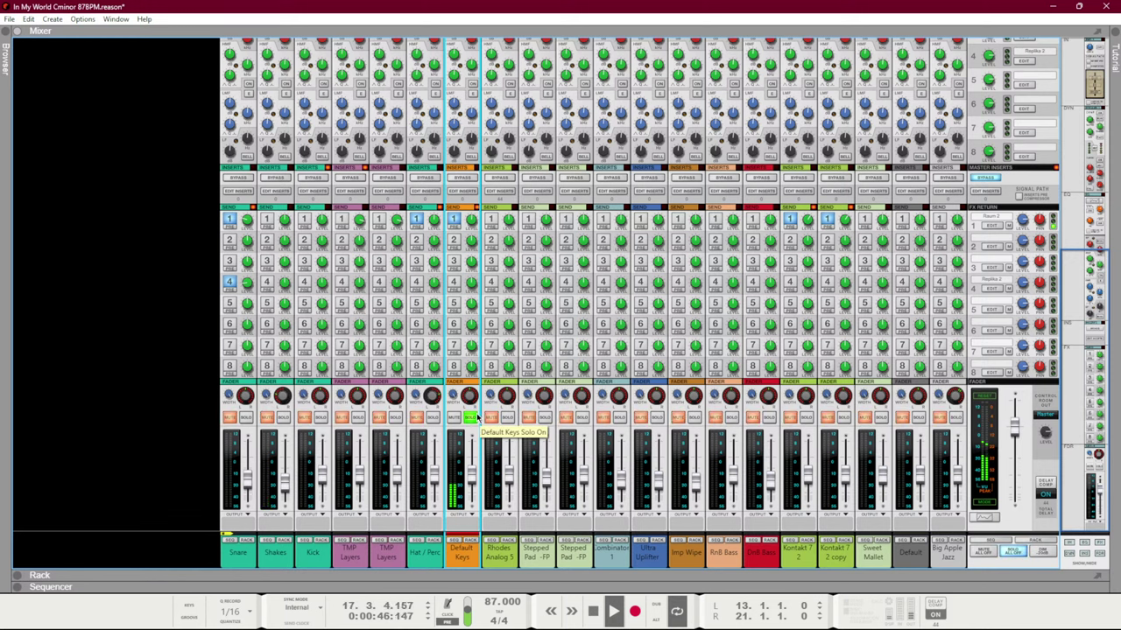
Turn on the Tremolo of the Radical Keys device on the Default Keys channel and play the channel soloed
left_click(470, 538)
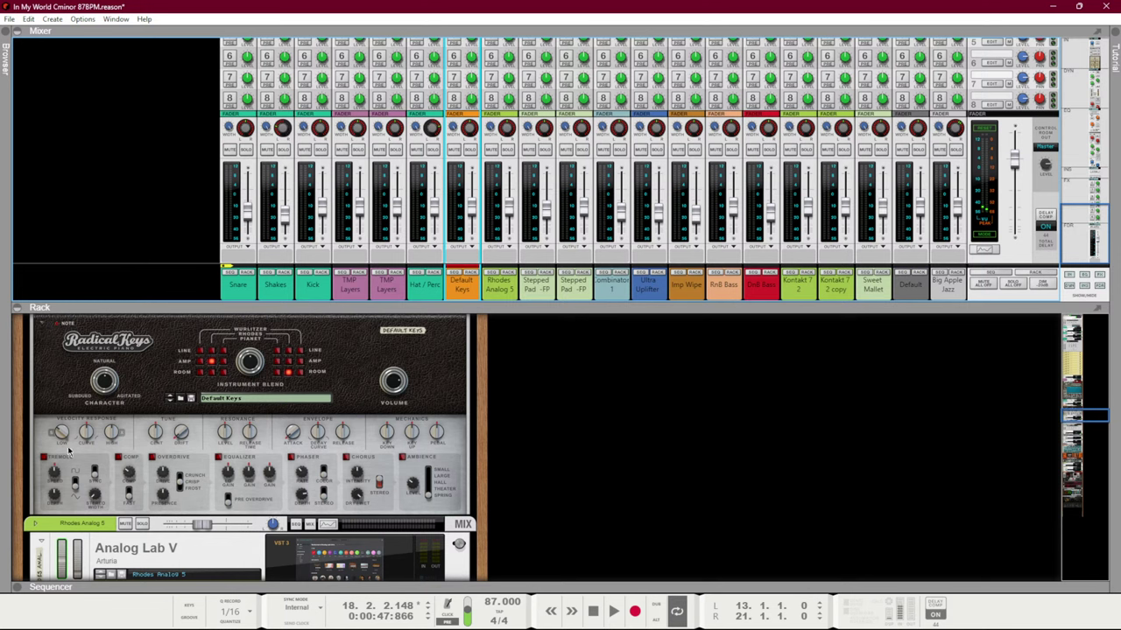
left_click(43, 460)
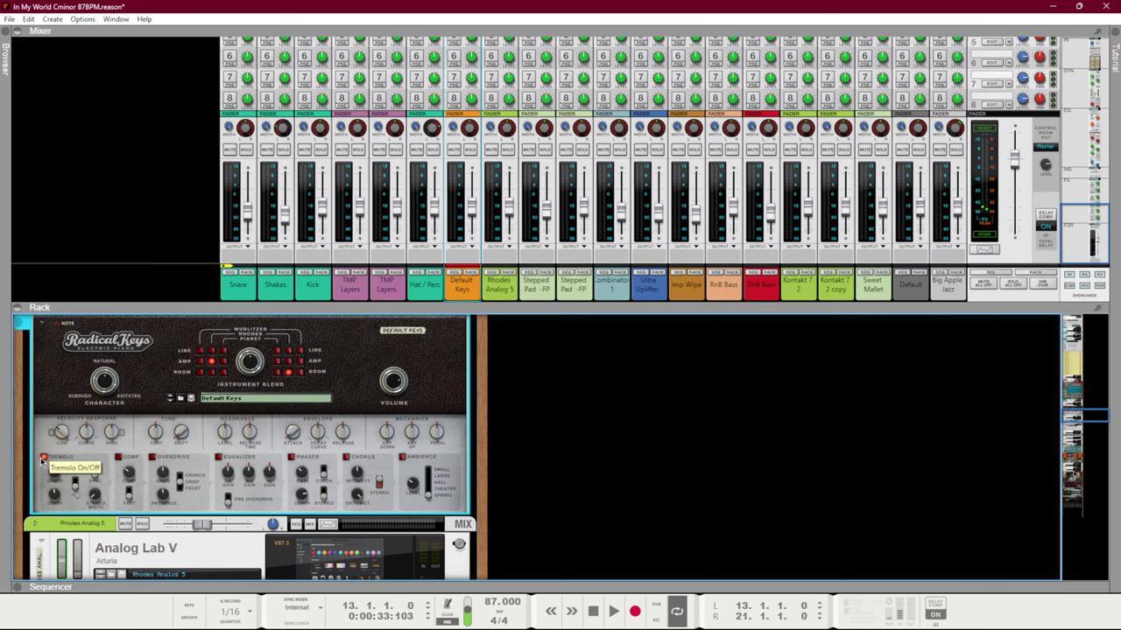
left_click(472, 150)
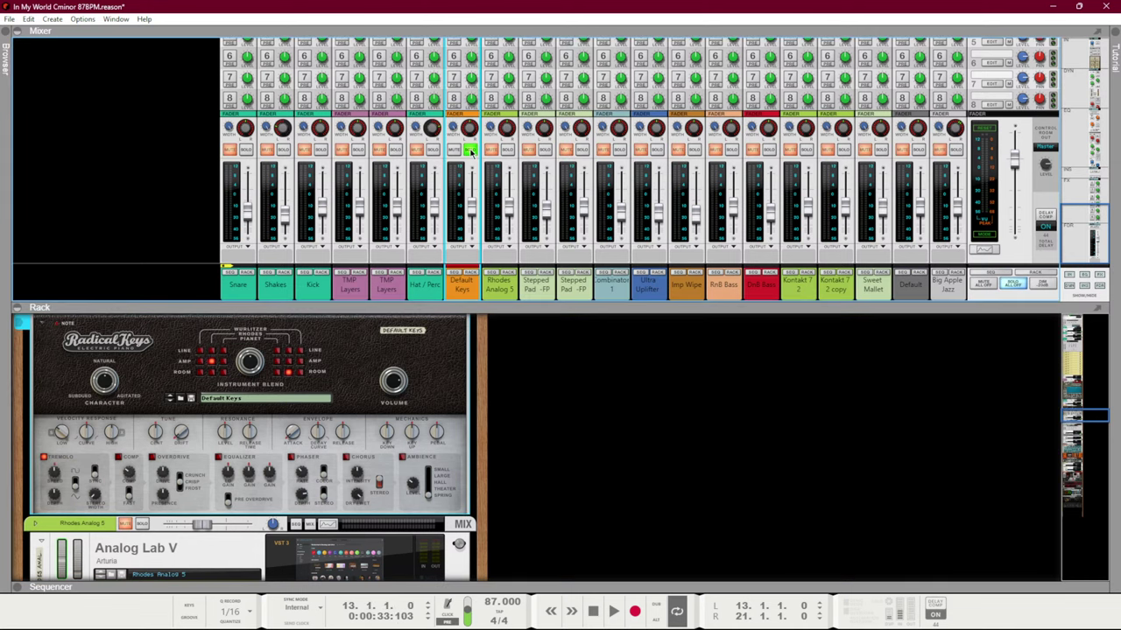
key("space")
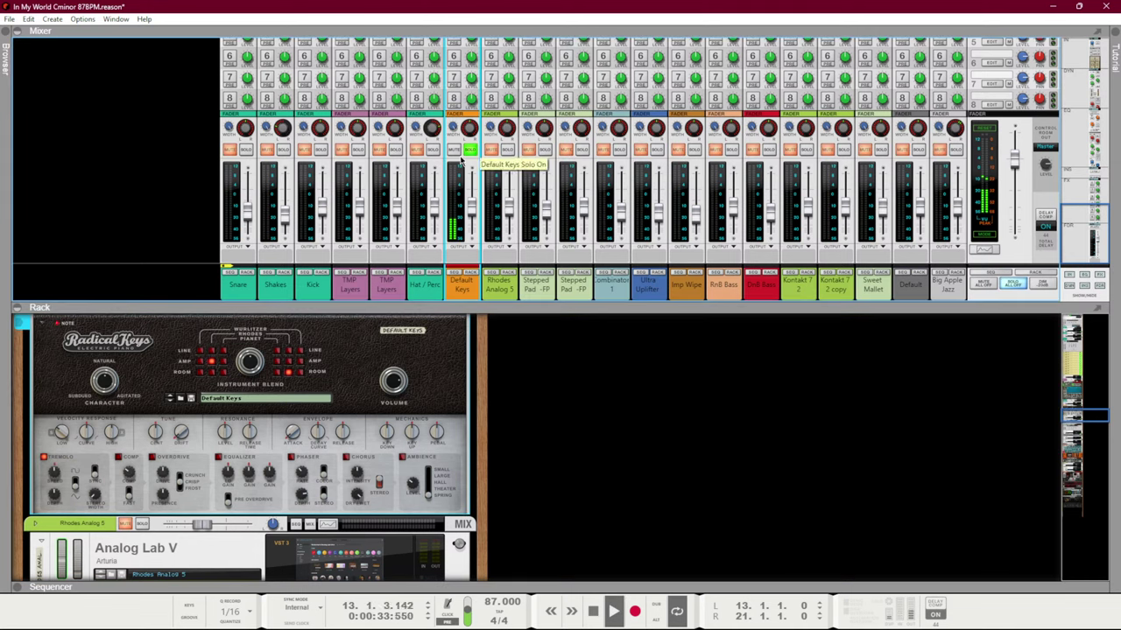
Try the tremolo waveform switch on Radical Keys and set the Tremolo Depth to 70% while listening
left_click(74, 486)
left_click_drag(74, 484, 76, 493)
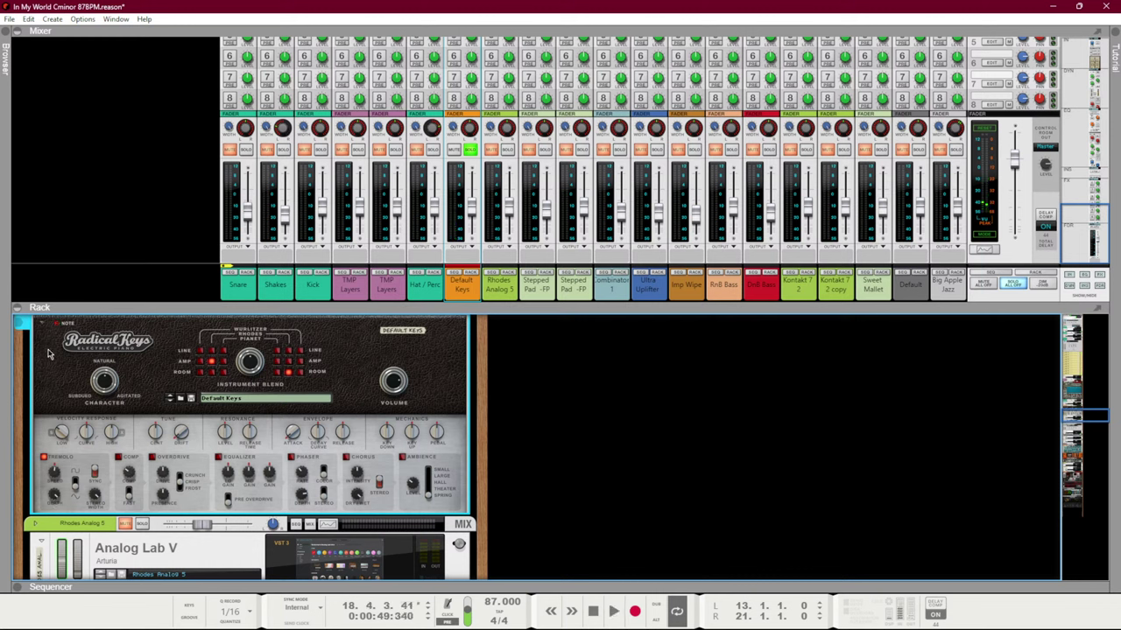
key("space")
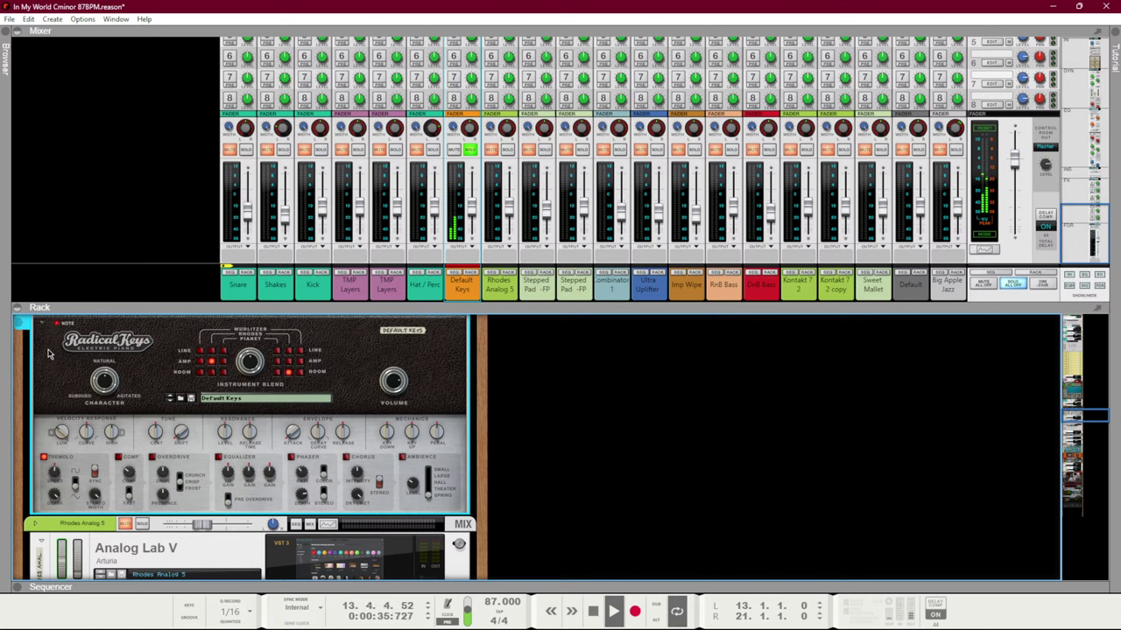
left_click_drag(54, 494, 55, 518)
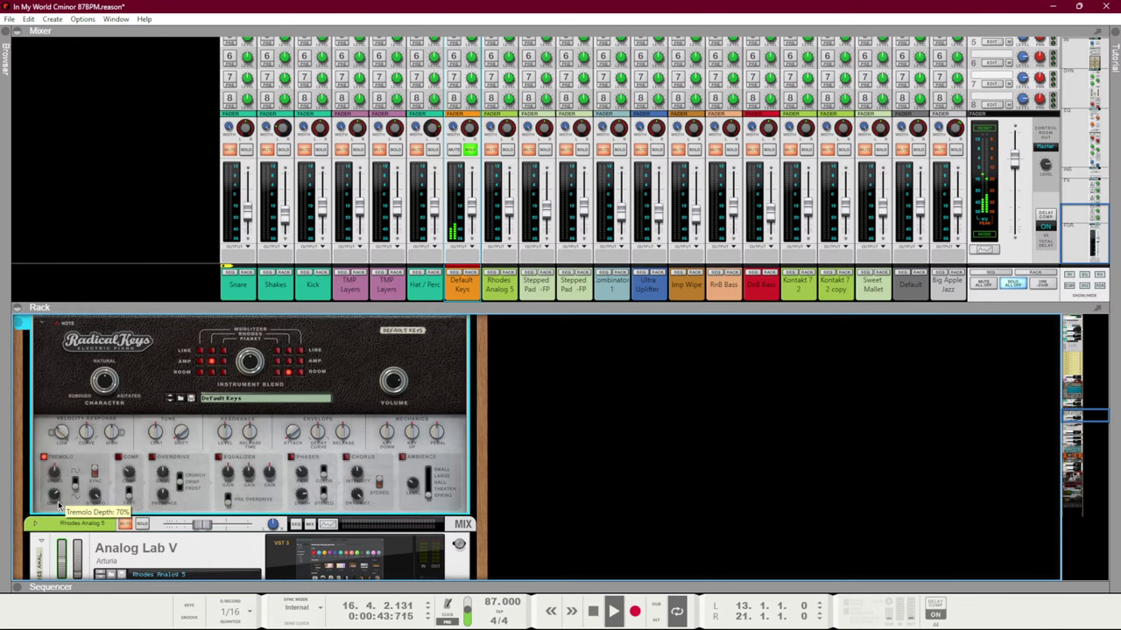
Add an MClass Compressor as an insert effect on the Default Keys channel in the rack
scroll(103, 492, "up", 3)
left_click(37, 424)
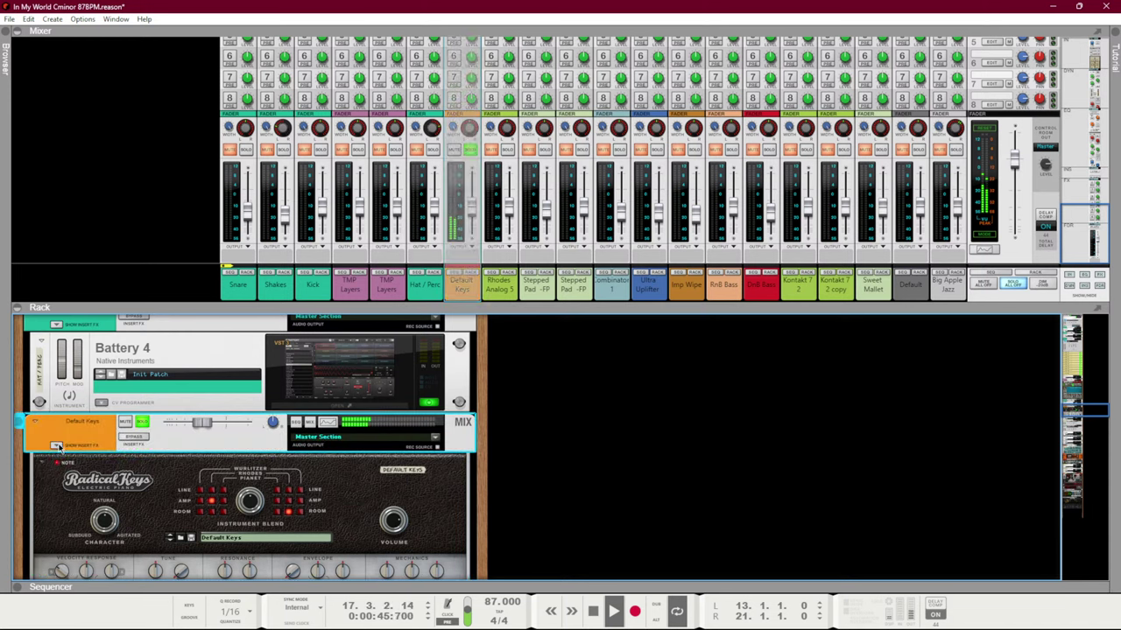
right_click(180, 490)
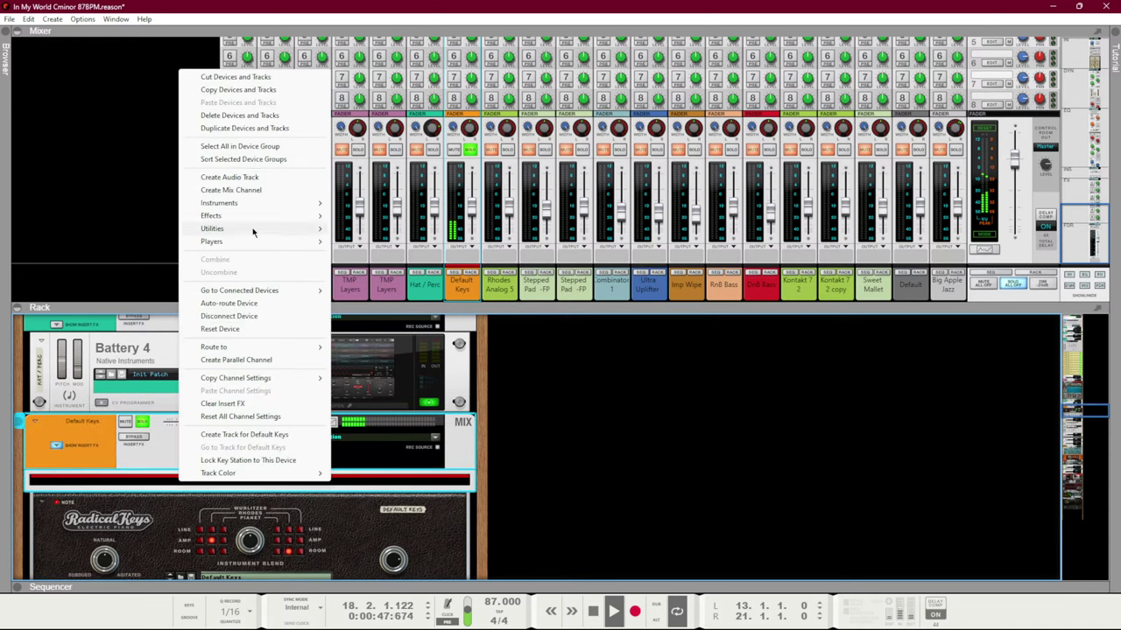
mouse_move(262, 216)
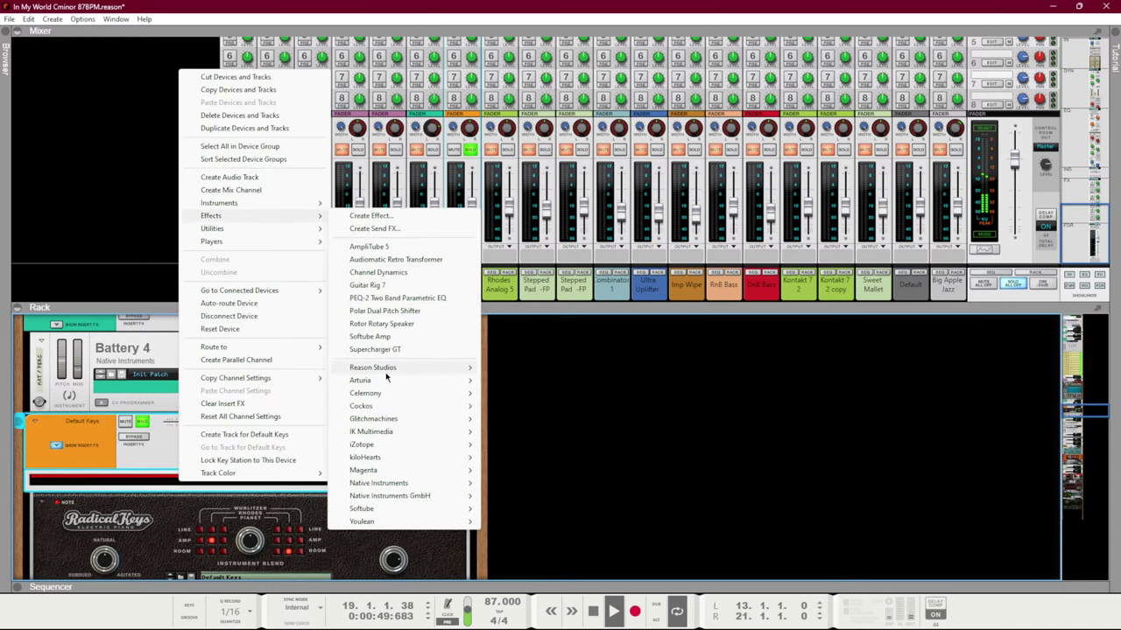
mouse_move(405, 369)
left_click(527, 377)
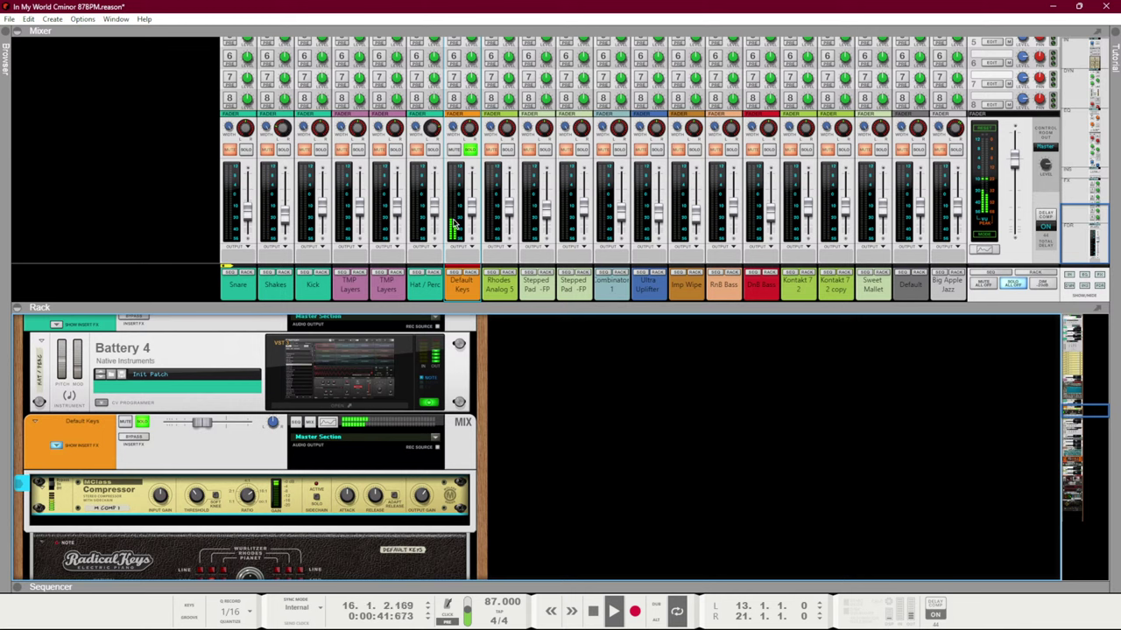
Enable a low-pass filter at about 3.54 kHz and a high-pass filter at about 226.4 Hz on the Default Keys channel
left_click(476, 284)
key("F2")
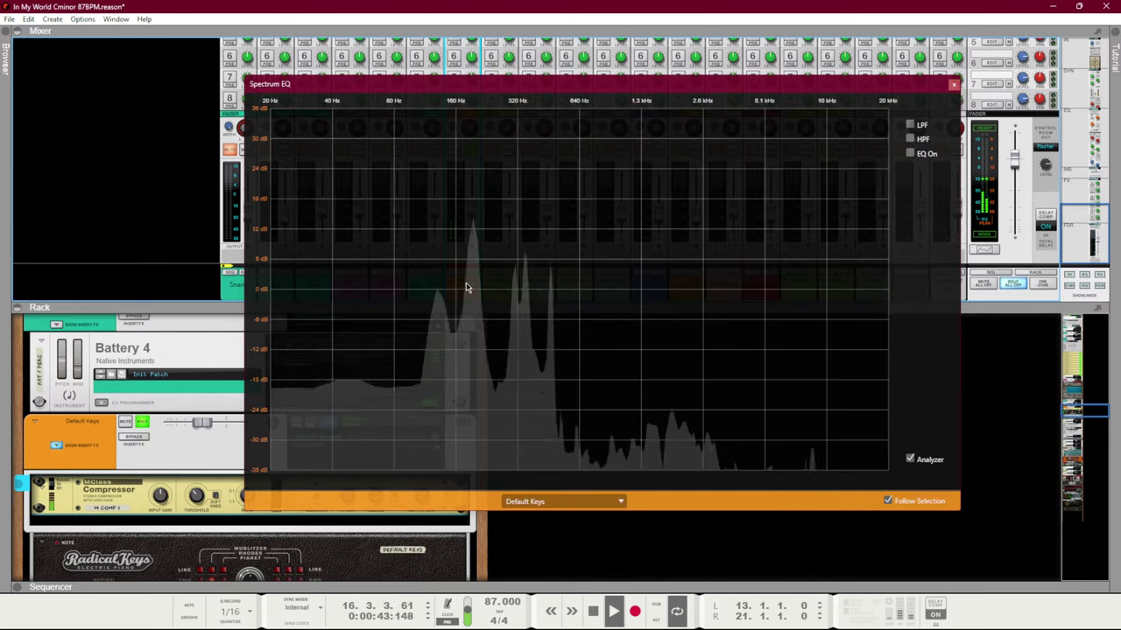
left_click(911, 126)
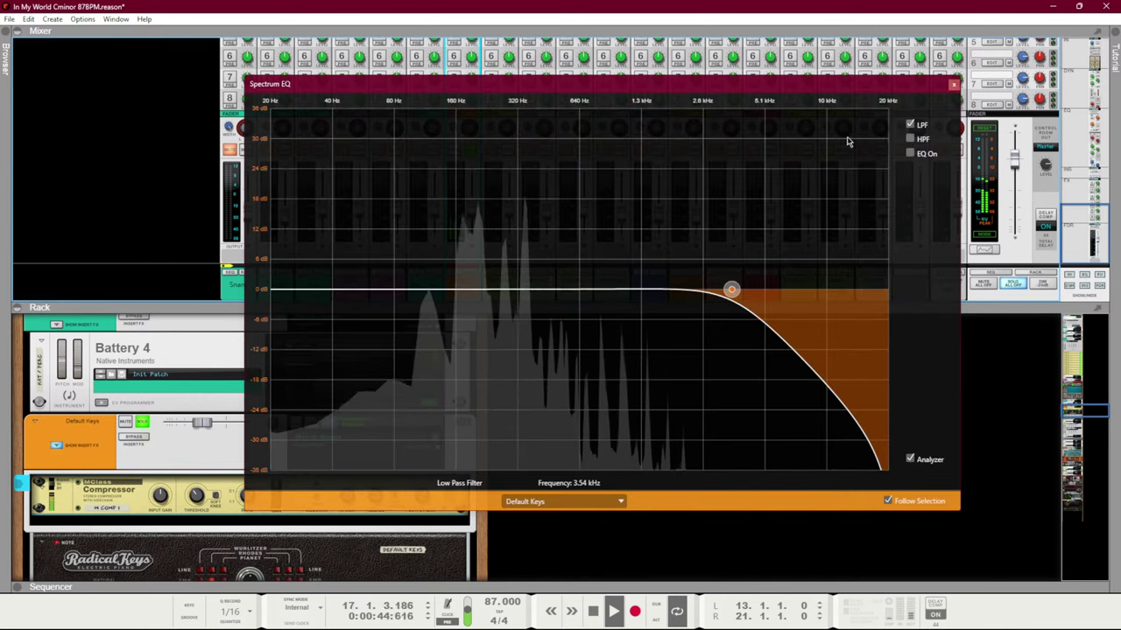
left_click(910, 138)
left_click_drag(469, 290, 490, 341)
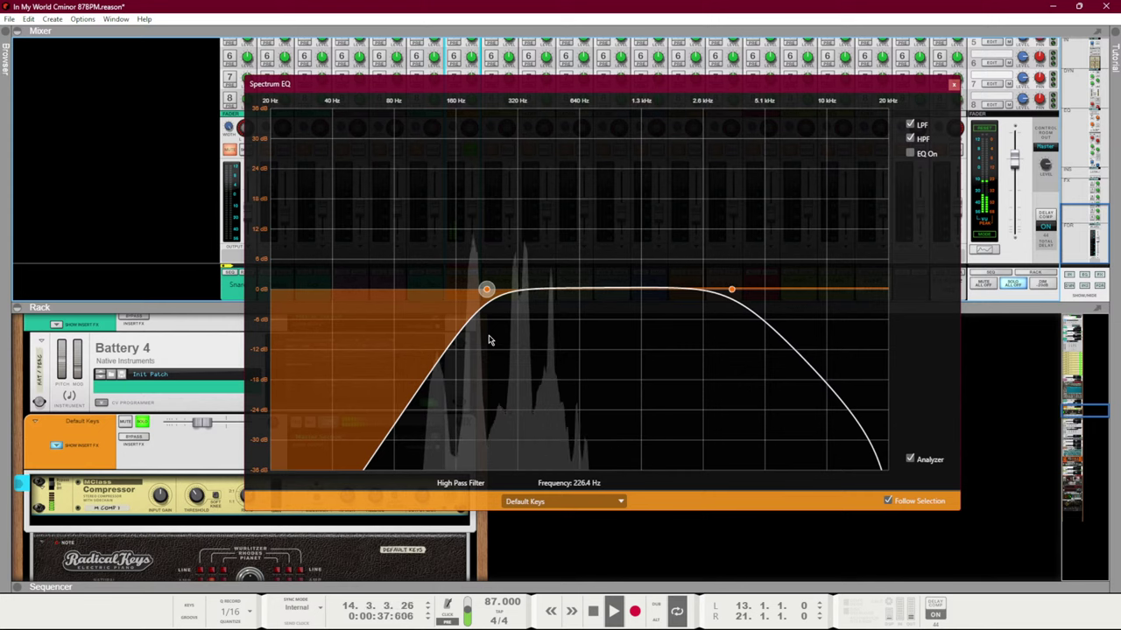
left_click(953, 88)
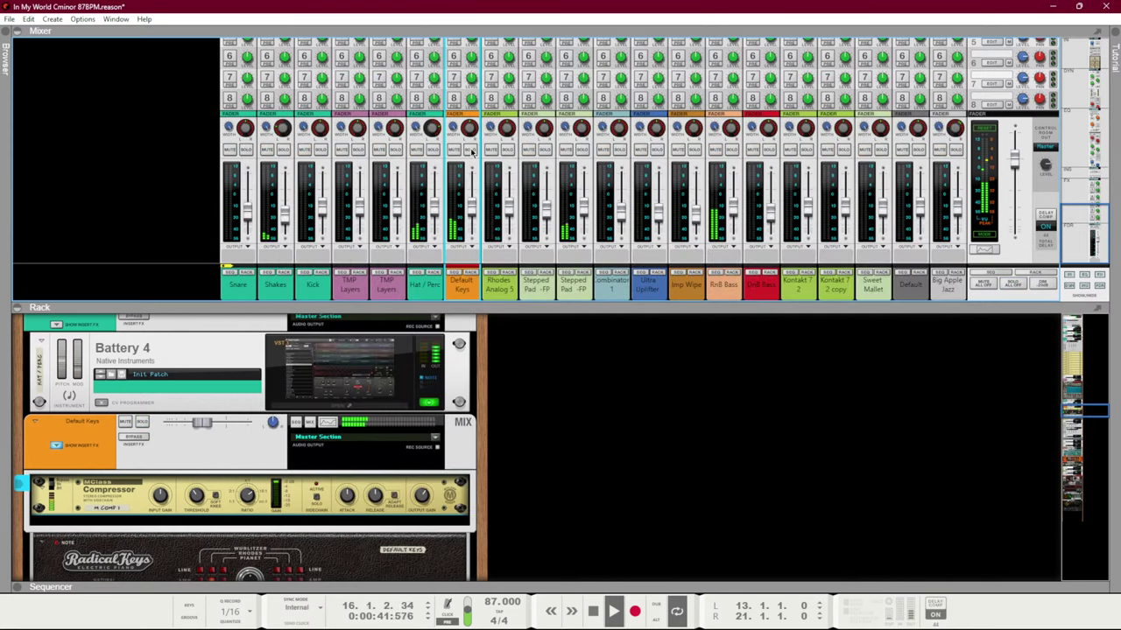
Turn on the EQ of the Stepped Pad -FP Bounced channel and boost its low mids about 7.6 dB at roughly 551 Hz
left_click(575, 296)
key("F2")
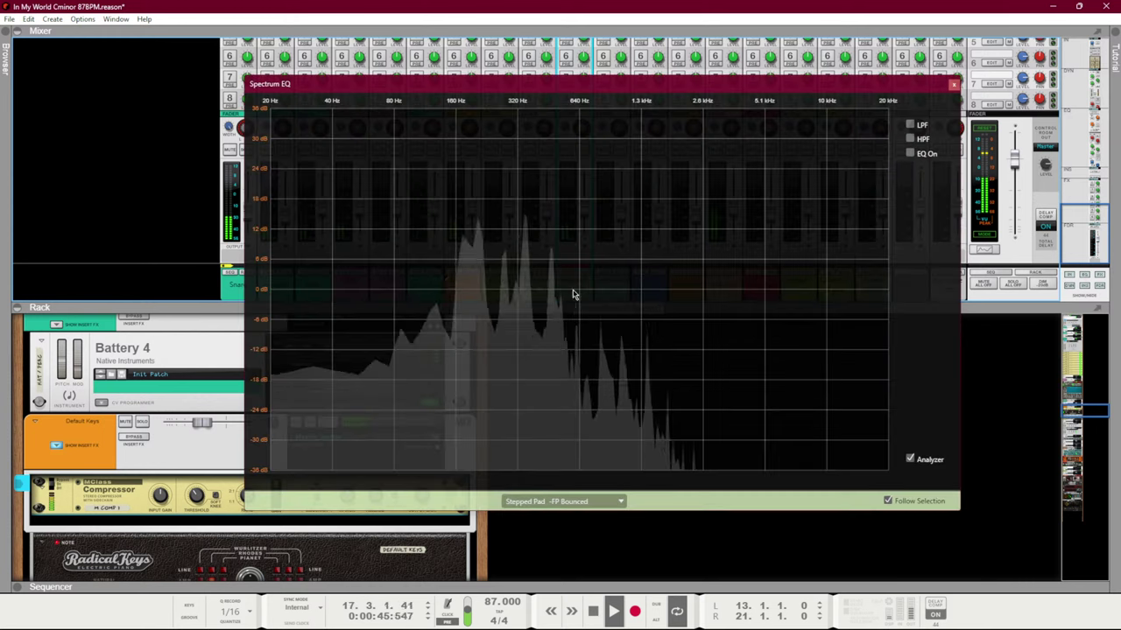
left_click(910, 153)
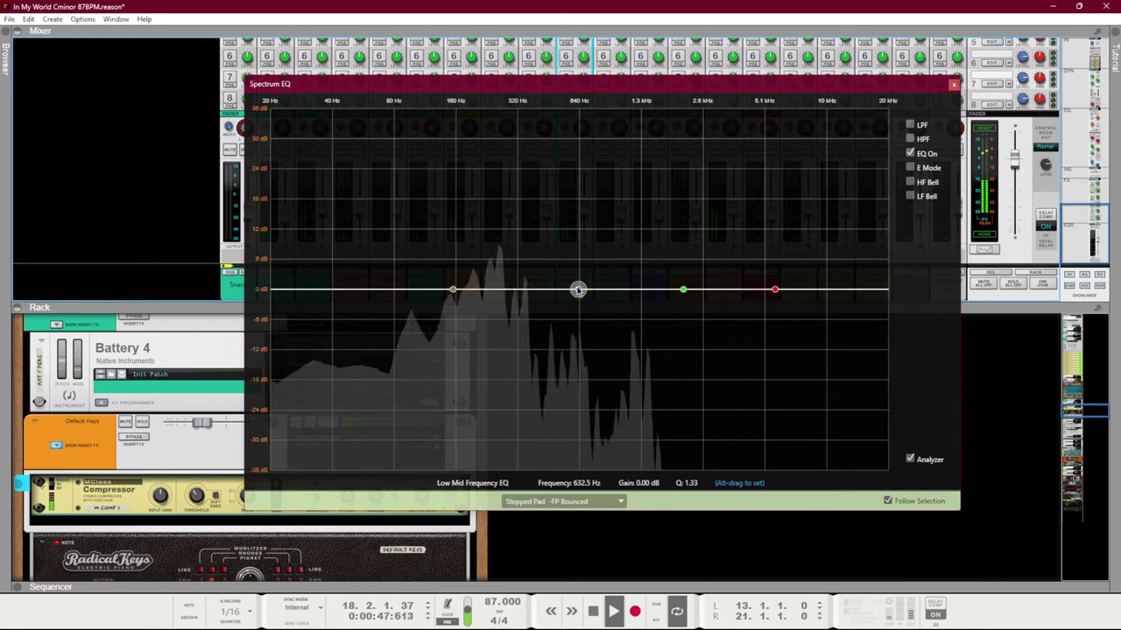
left_click_drag(578, 289, 566, 253)
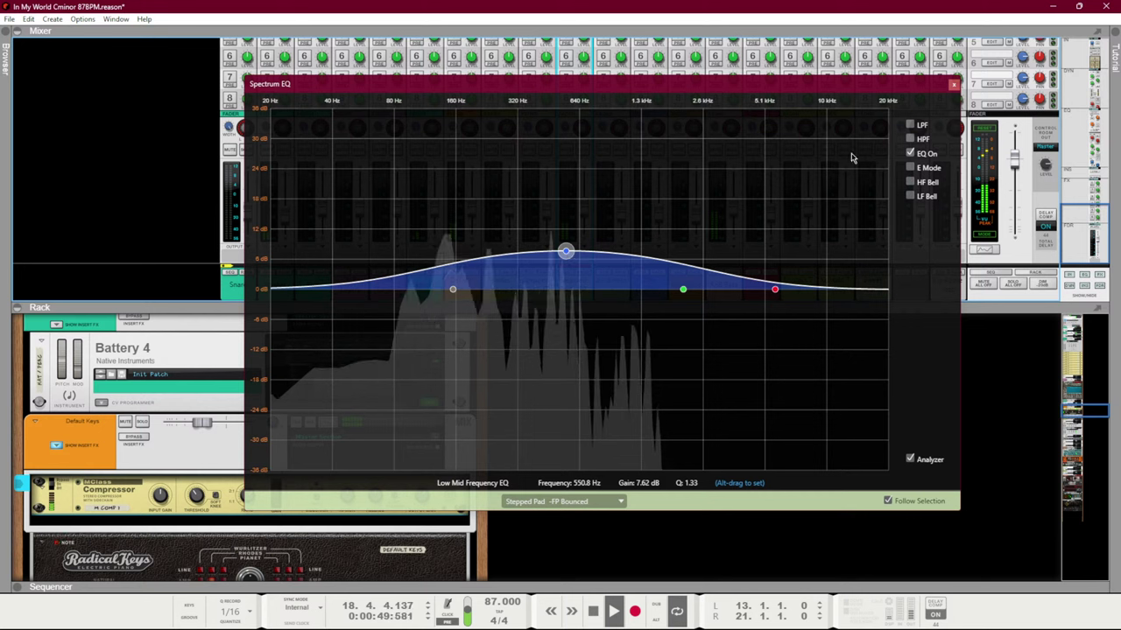
Enable low-pass and 187.1 Hz high-pass filters on the Stepped Pad -FP Bounced channel and shift its low-mid boost to a lower frequency
left_click(910, 124)
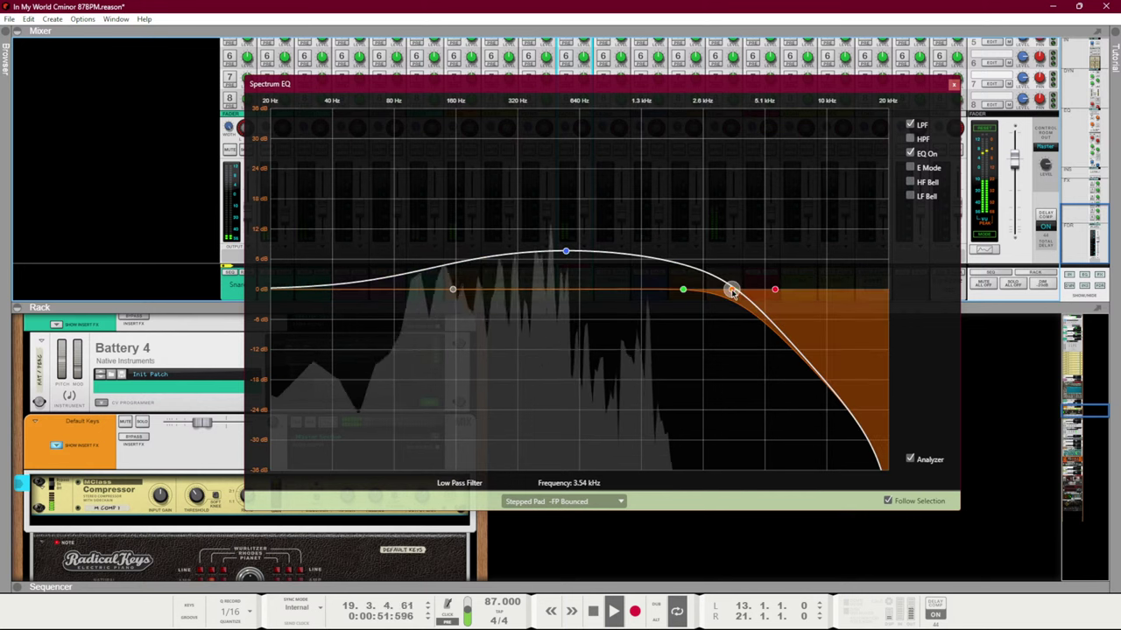
left_click(909, 139)
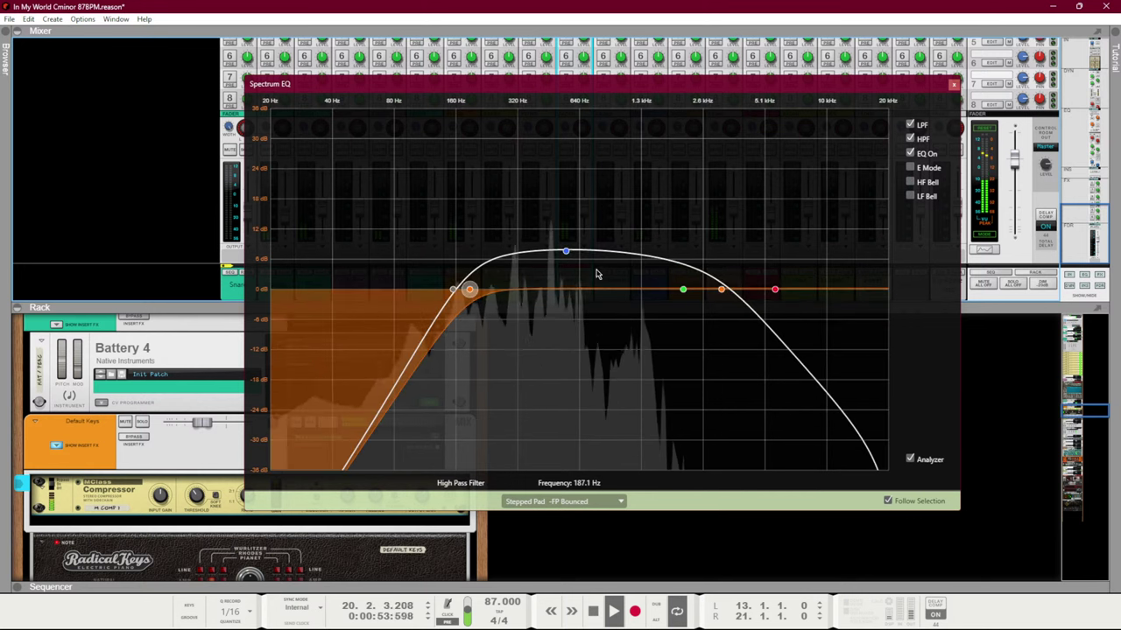
left_click_drag(566, 252, 542, 256)
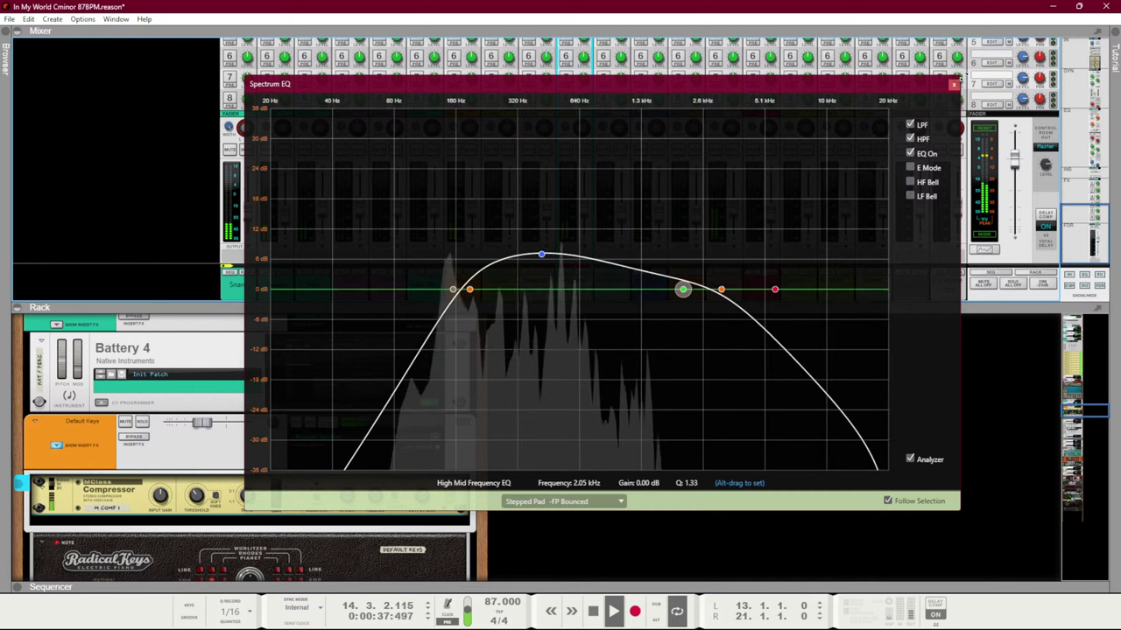
left_click(953, 84)
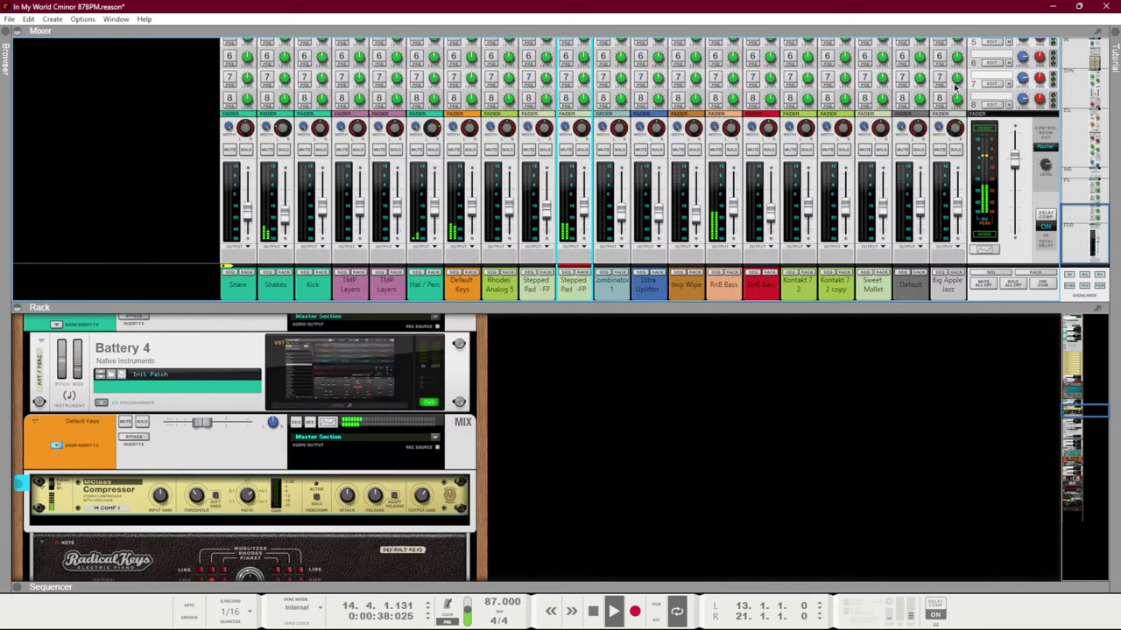
Unfold the Stepped Pad -FP Bounced channel in the rack, inspect its rear connections and show its insert FX section
left_click(576, 291)
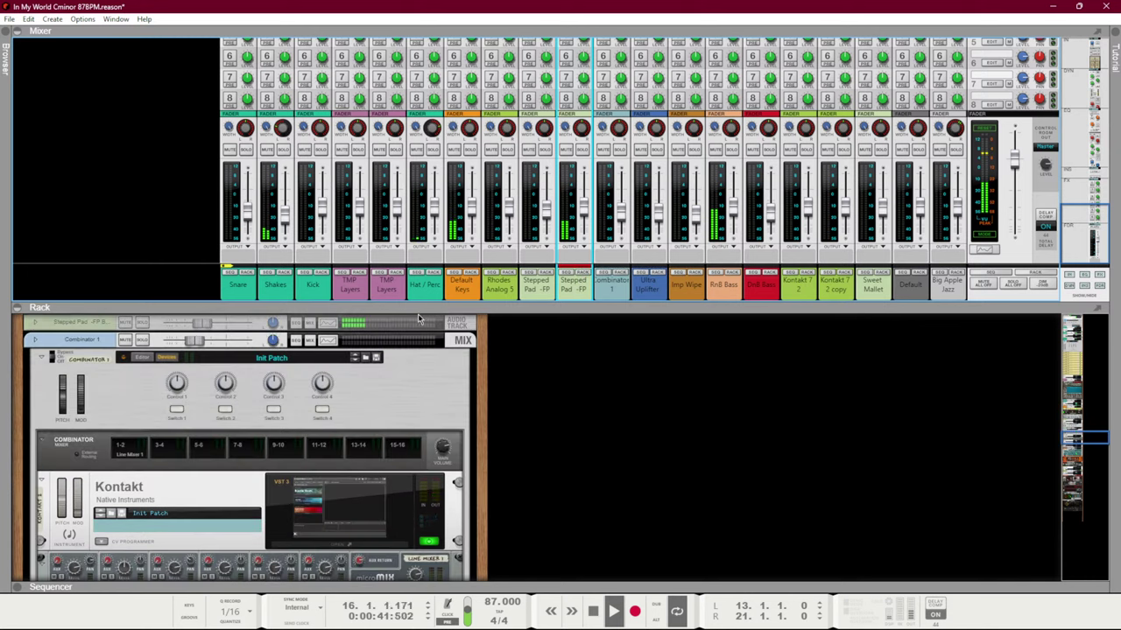
key("space")
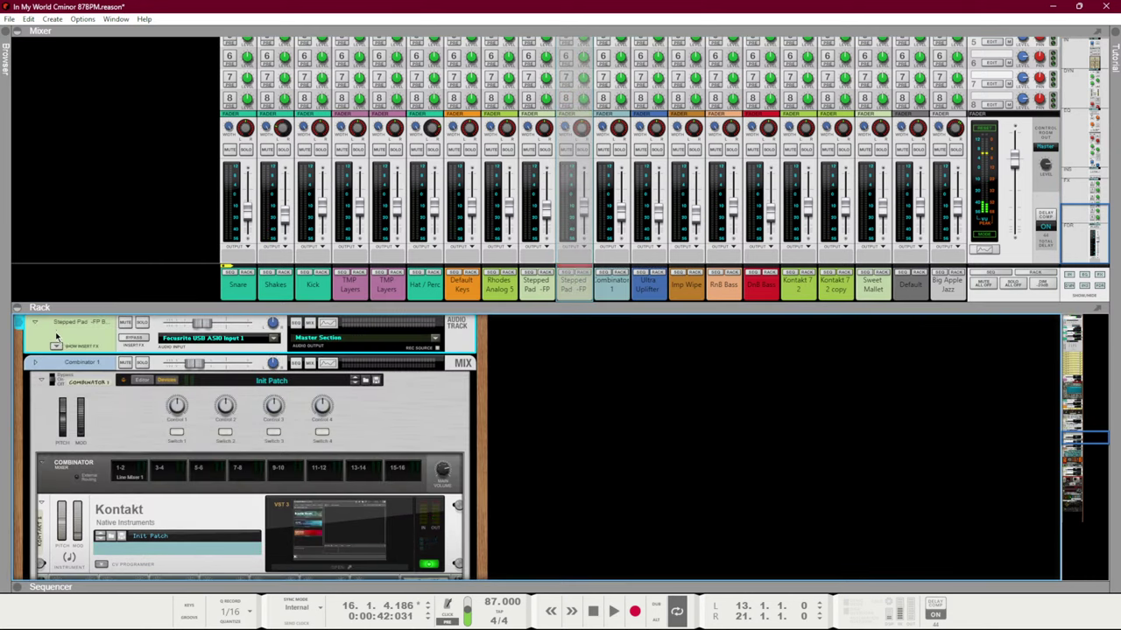
key("Tab")
scroll(162, 398, "up", 3)
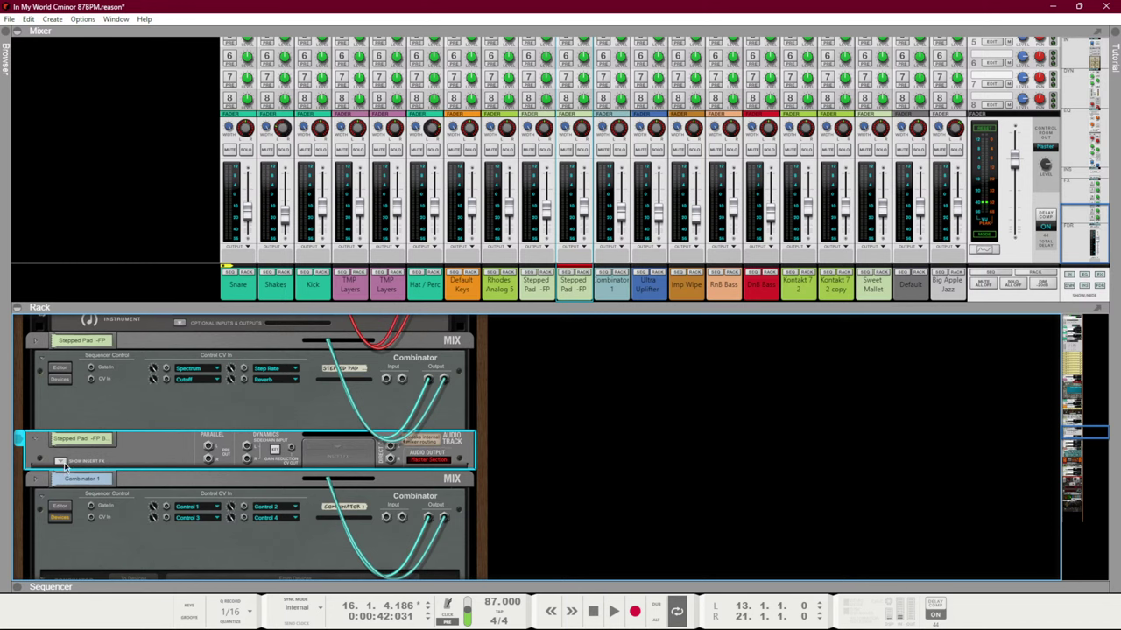
left_click(61, 462)
left_click(61, 462)
scroll(276, 438, "up", 2)
key("Tab")
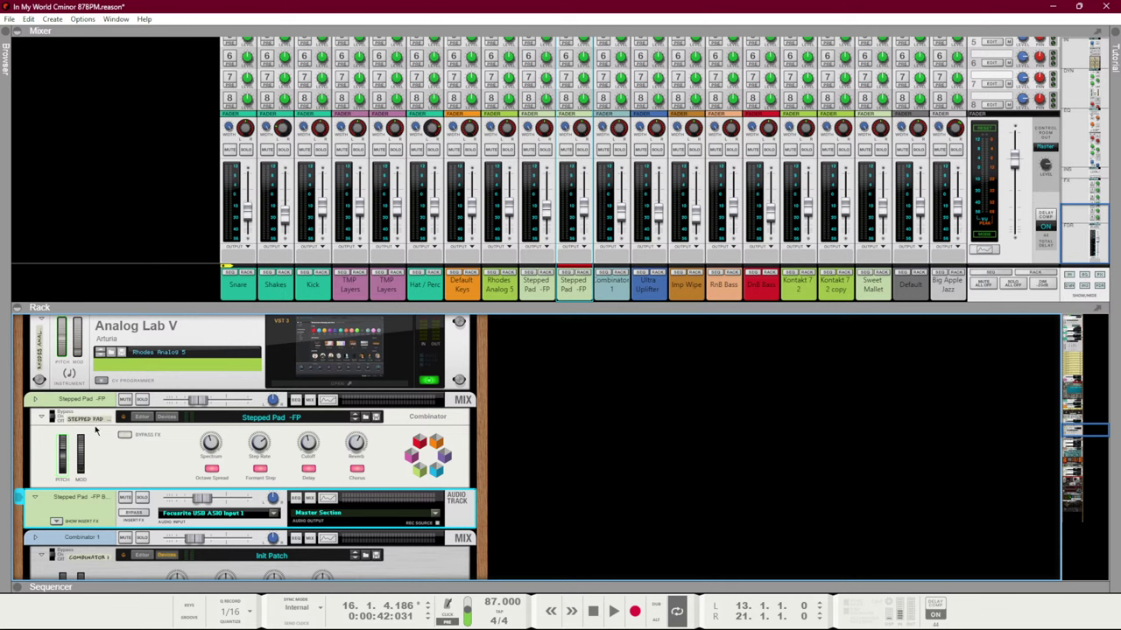
key("Tab")
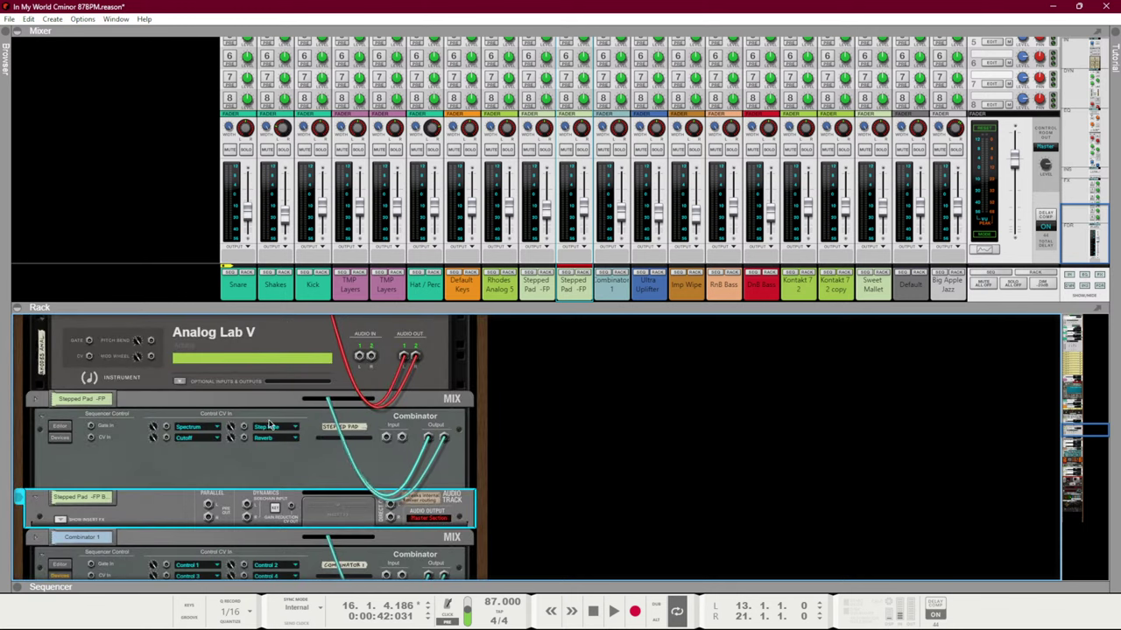
left_click(586, 275)
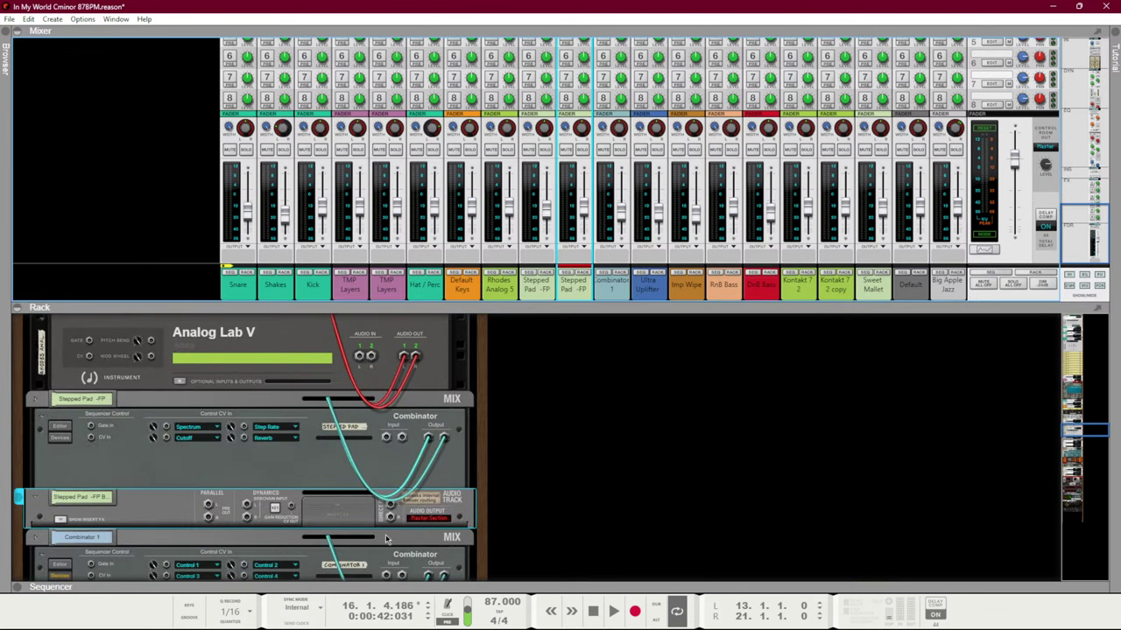
left_click(58, 522)
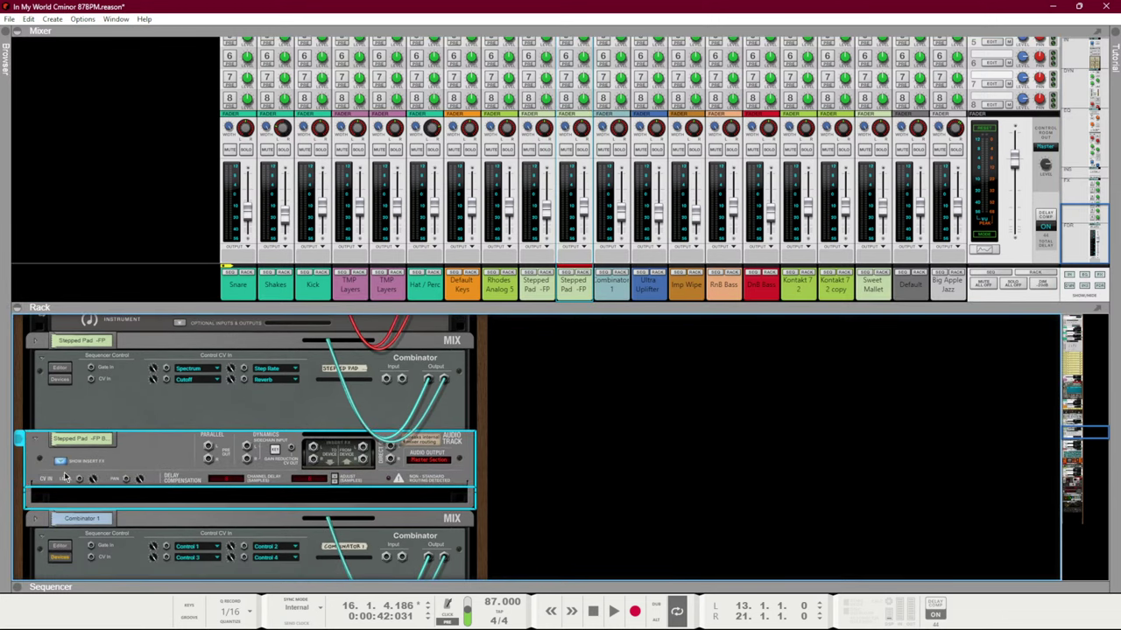
key("Tab")
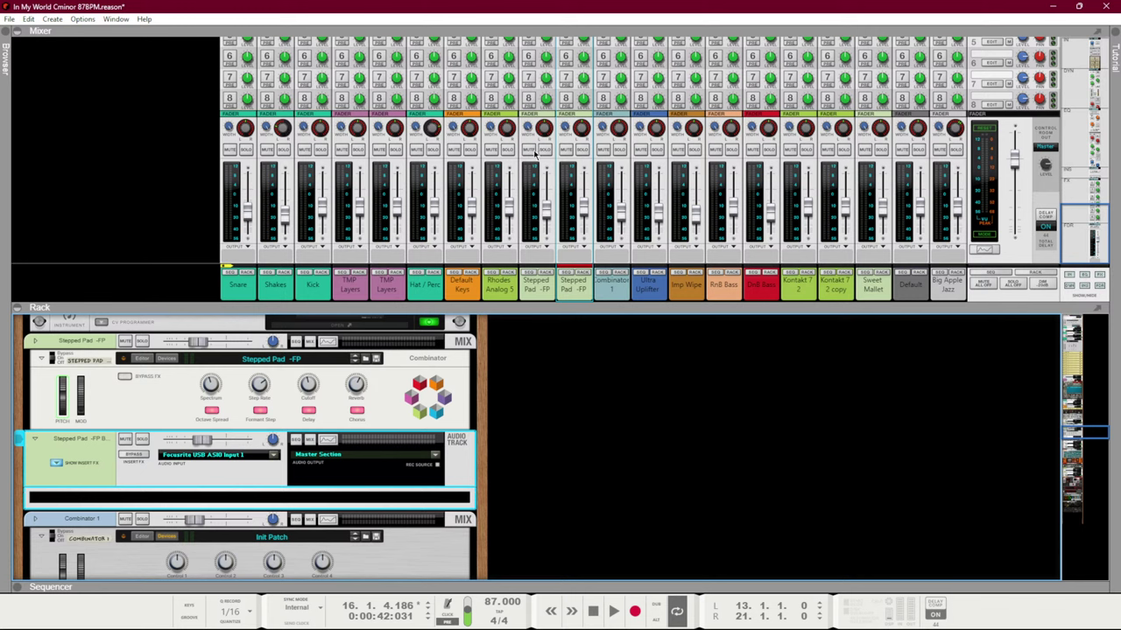
Pan the Stepped Pad -FP Bounced channel off centre and play the loop to check it
left_click(565, 127)
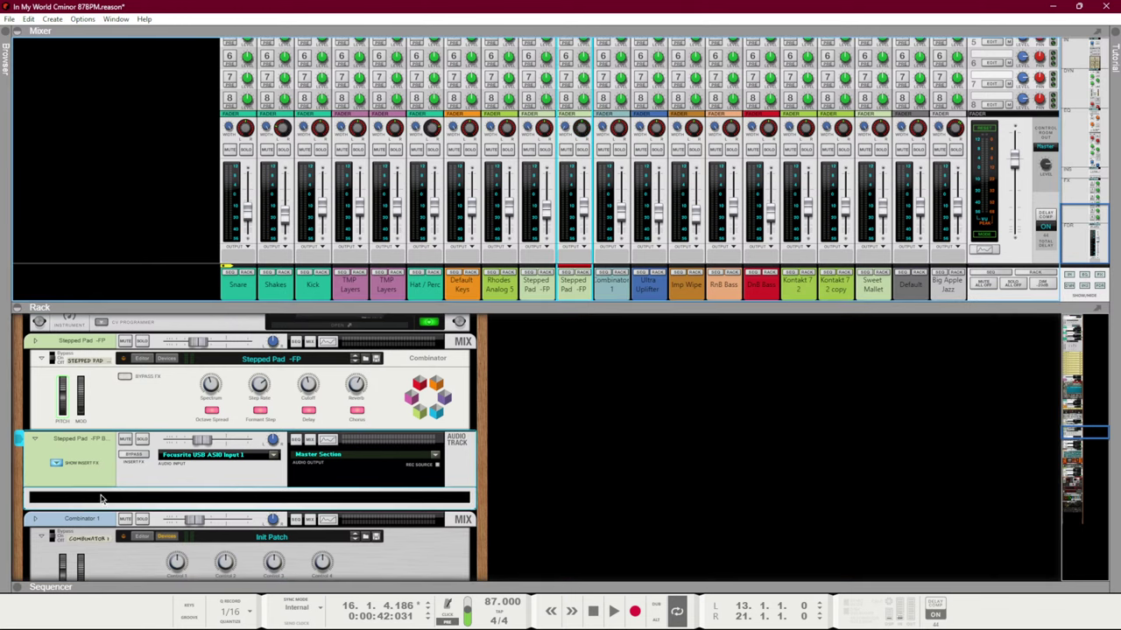
key("Tab")
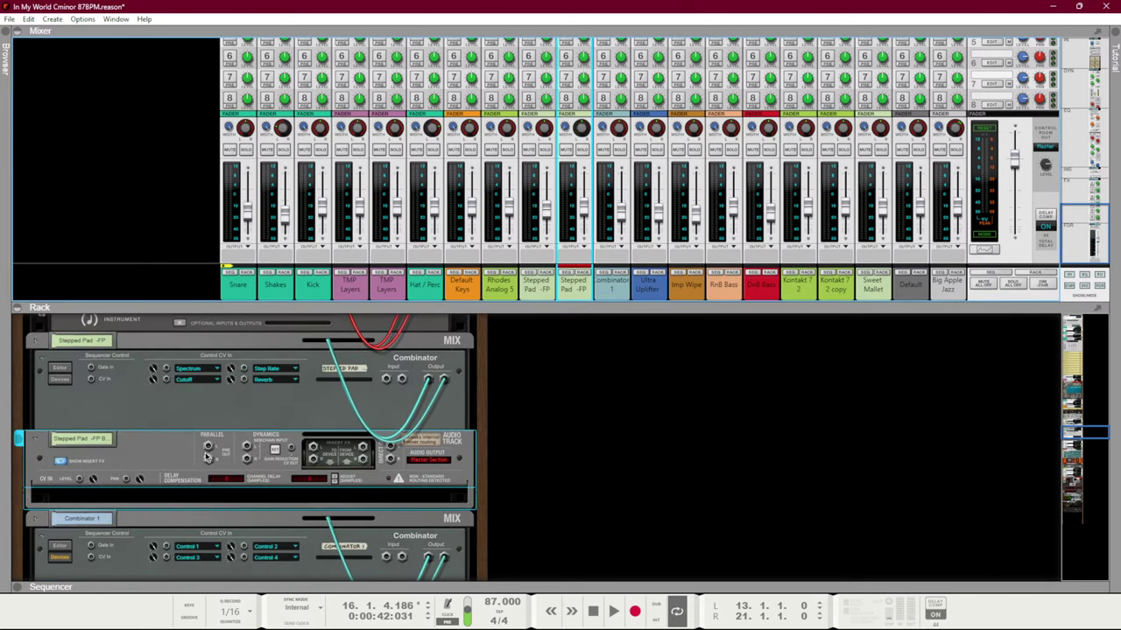
key("space")
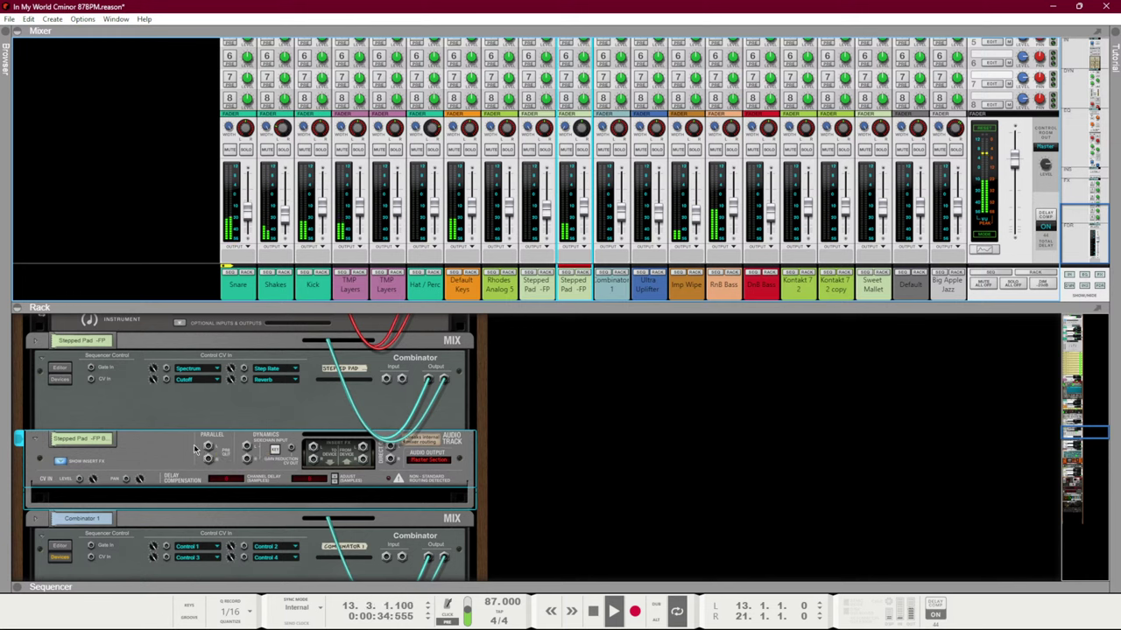
key("Tab")
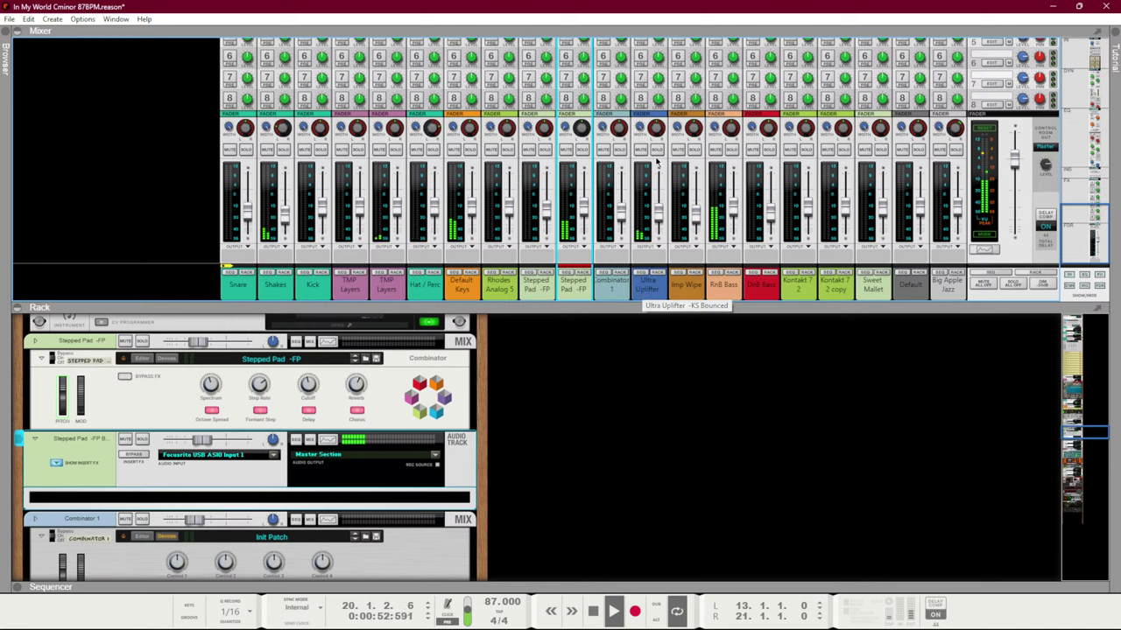
Lower the faders of Ultra Uplifter, Imp Wipe (to about -27.2 dB) and Stepped Pad -FP Bounced
left_click(660, 224)
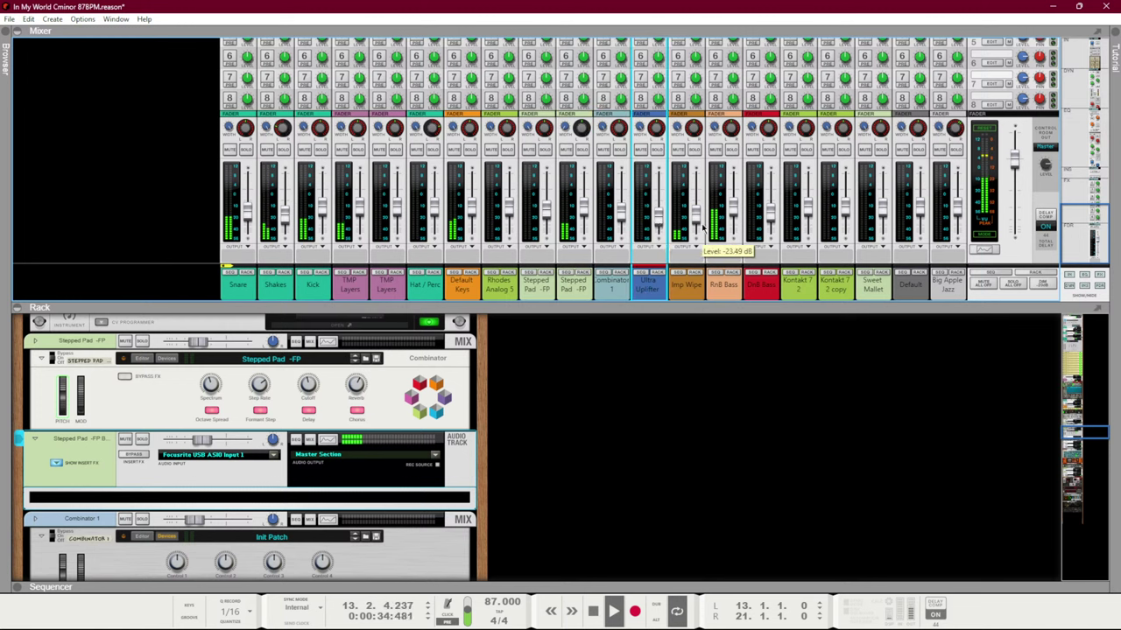
left_click(698, 226)
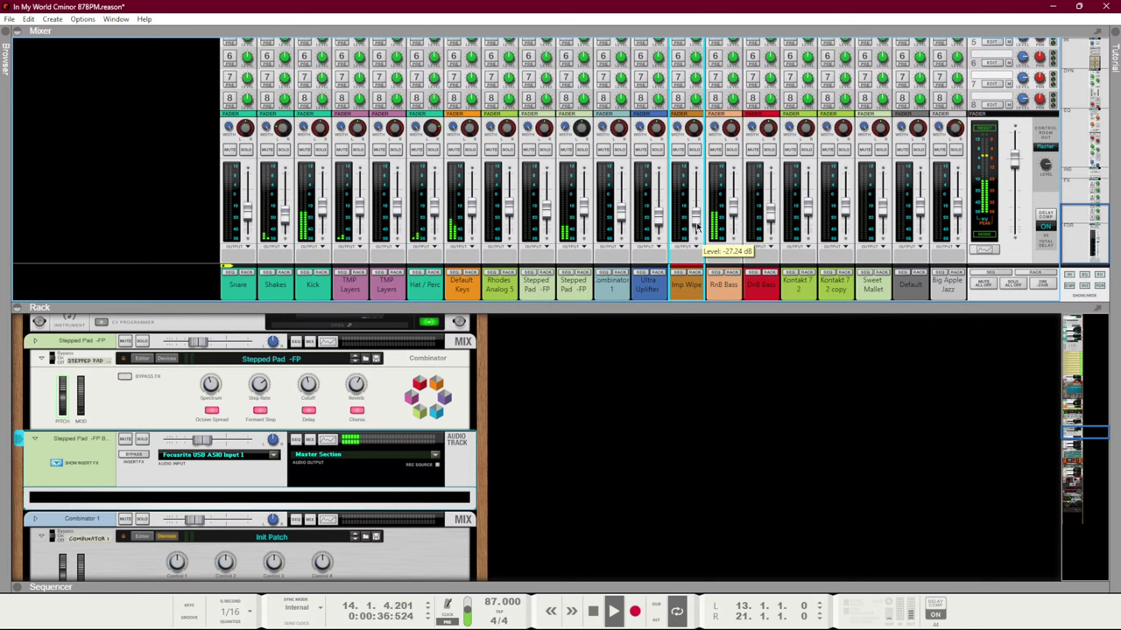
left_click(583, 216)
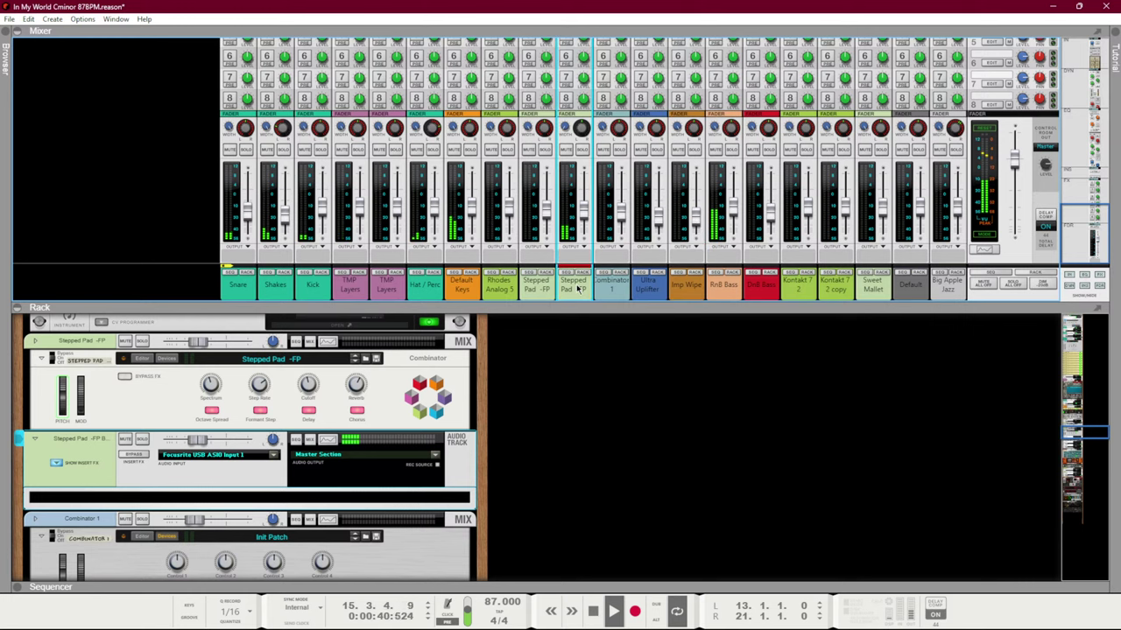
Set the loop around the first Hook section in the sequencer, from bar 21 to bar 29
key("F2")
left_click_drag(470, 289, 473, 289)
left_click(954, 86)
key("F7")
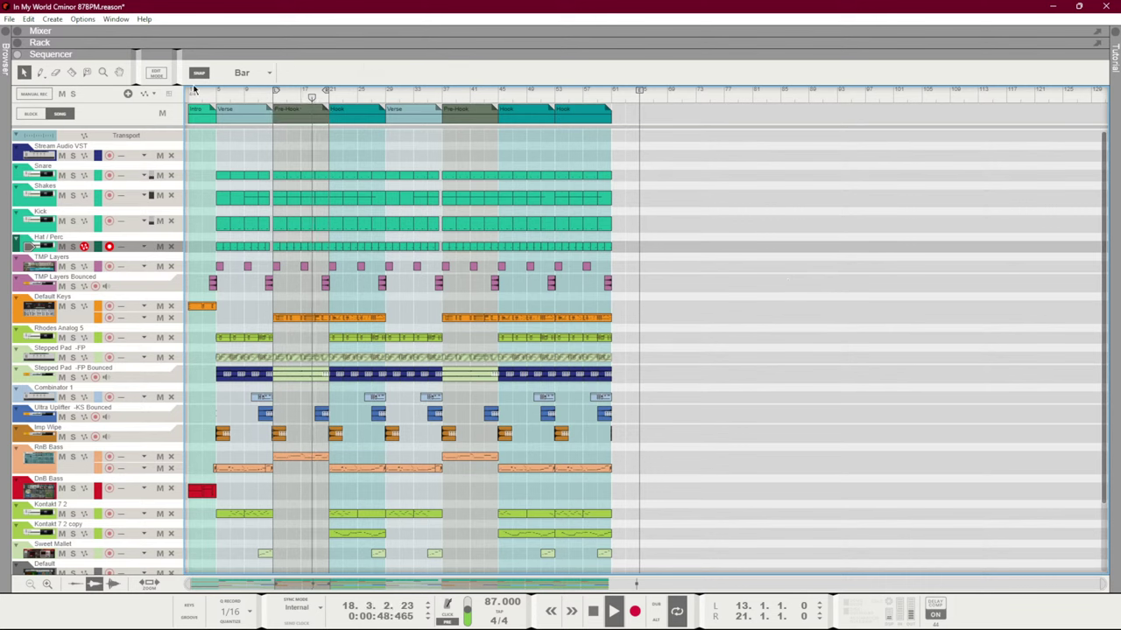
left_click(225, 92, "ctrl")
left_click(219, 92, "ctrl")
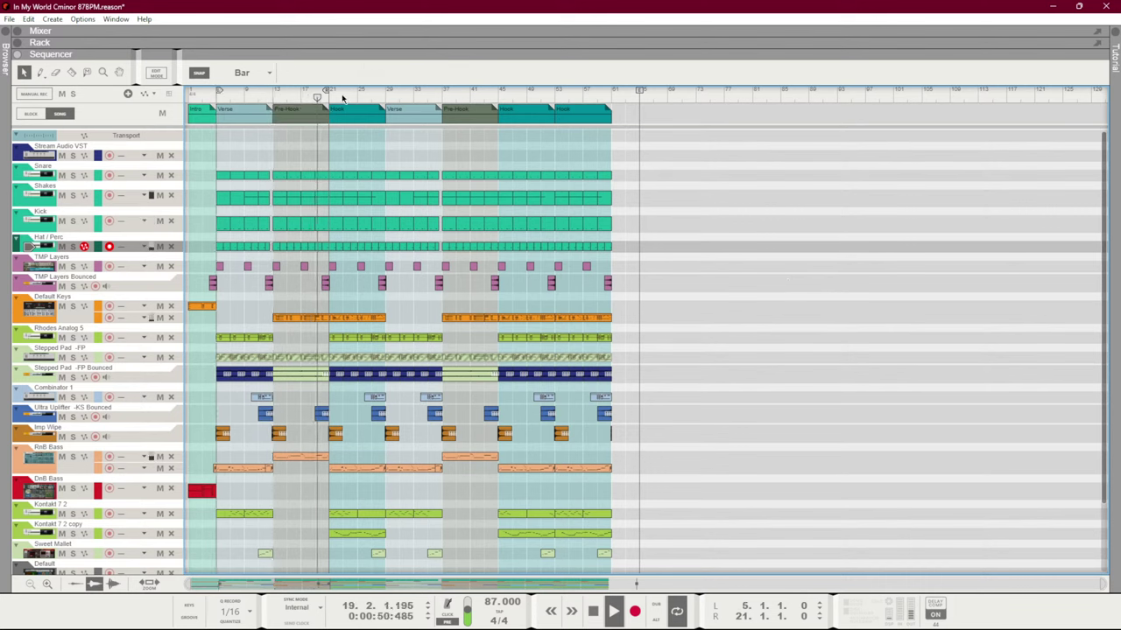
left_click(384, 93, "alt")
left_click(356, 92, "ctrl")
left_click(326, 92, "ctrl")
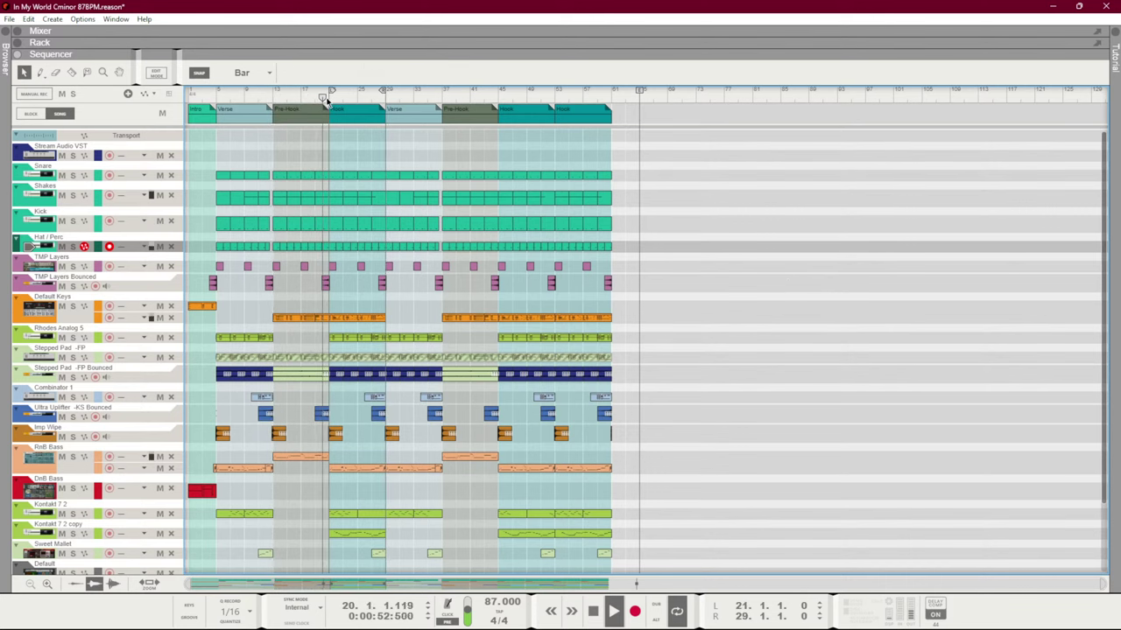
Lower the Default Keys fader slightly in the mixer, and pan Kontakt 7 2 to -29 and Kontakt 7 2 copy to 31
key("F5")
left_click(474, 480)
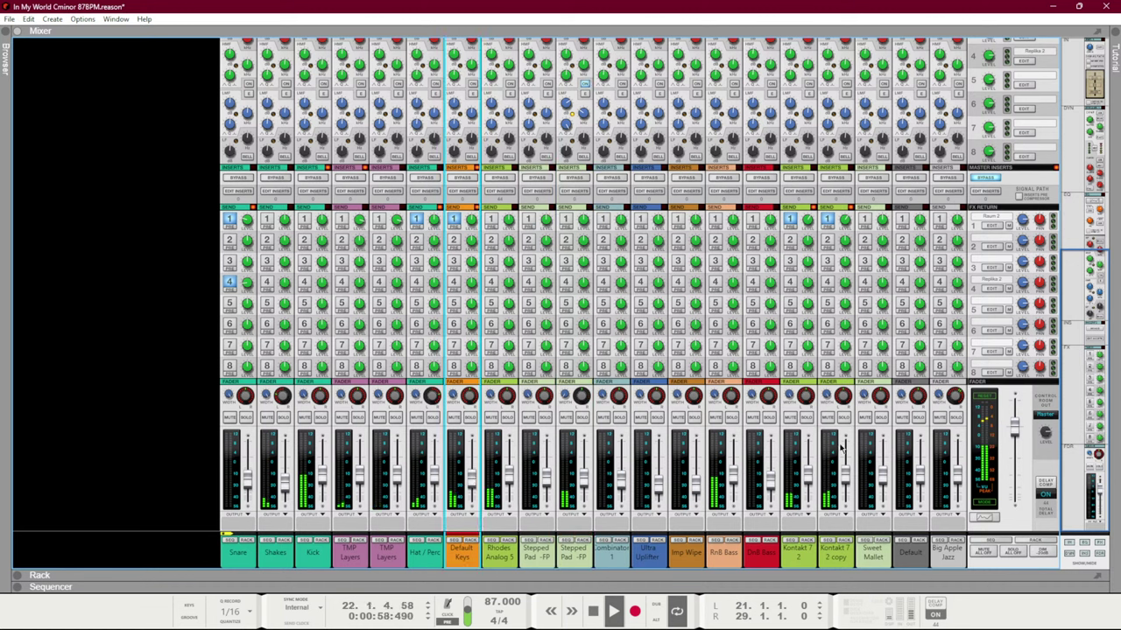
left_click(804, 401)
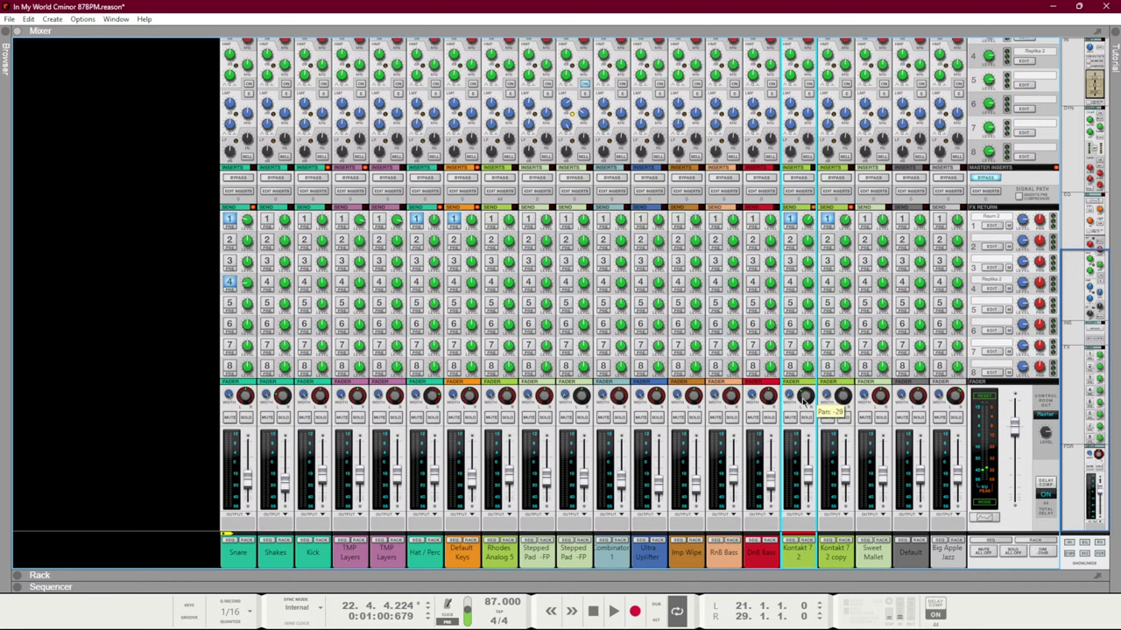
left_click(842, 399)
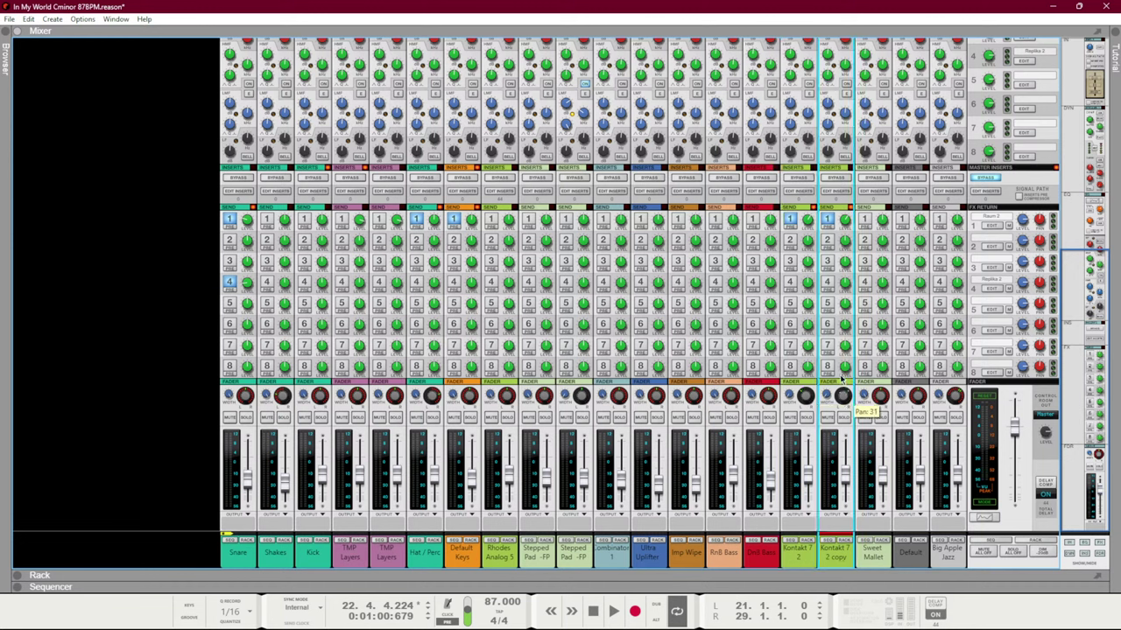
key("space")
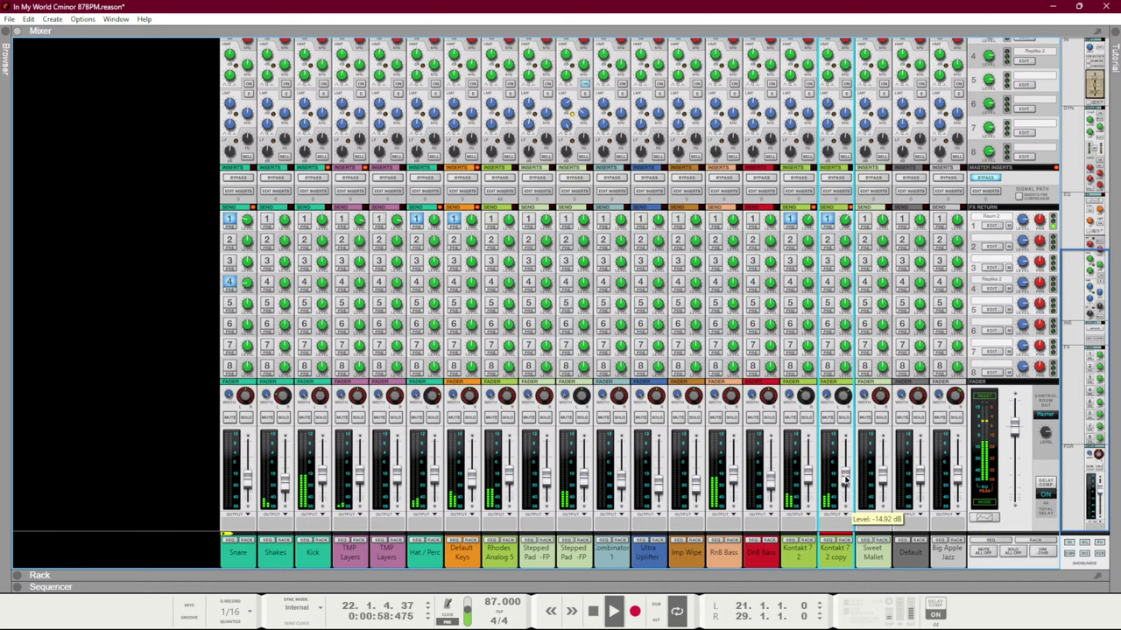
Unfold the Kontakt 7 2 copy channel in the rack and show its insert FX section
left_click(842, 539)
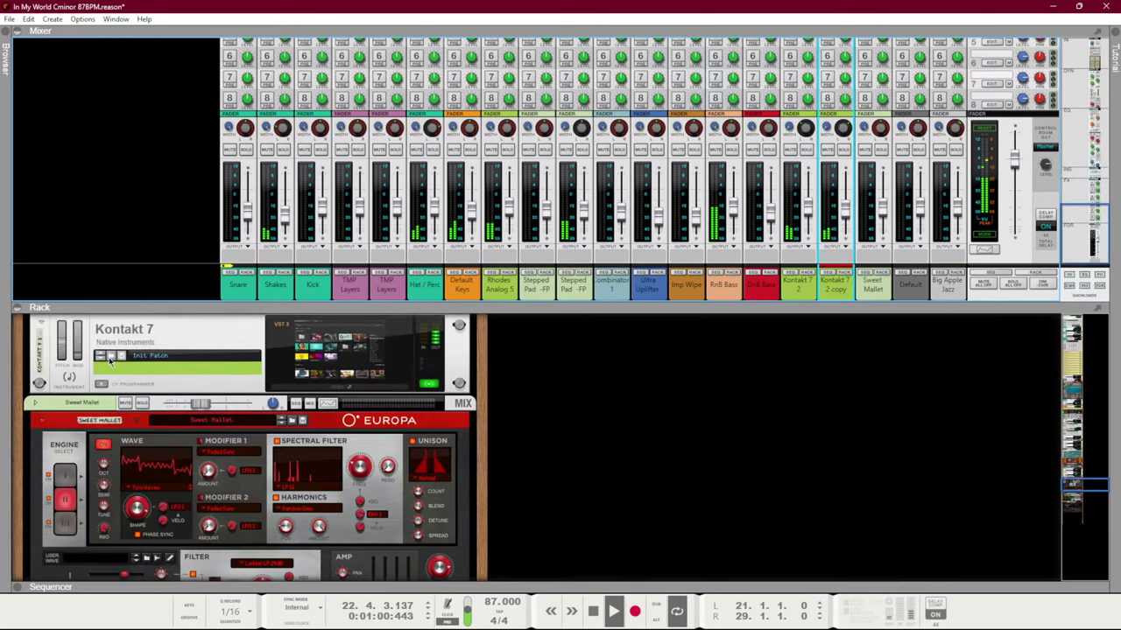
left_click(35, 367)
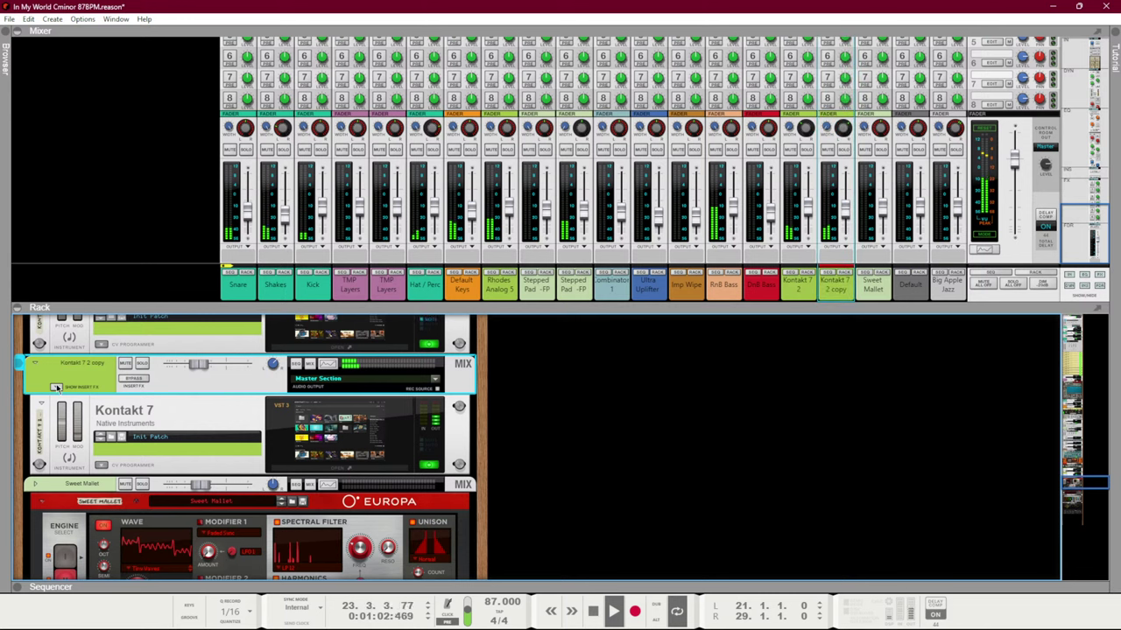
left_click(56, 386)
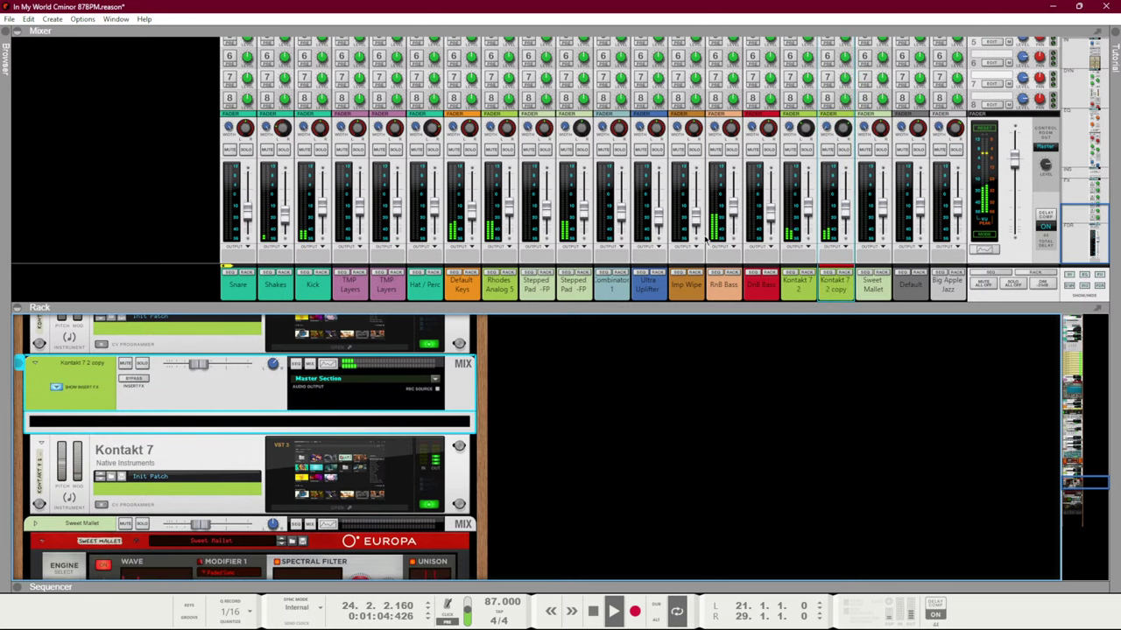
right_click(236, 424)
mouse_move(368, 156)
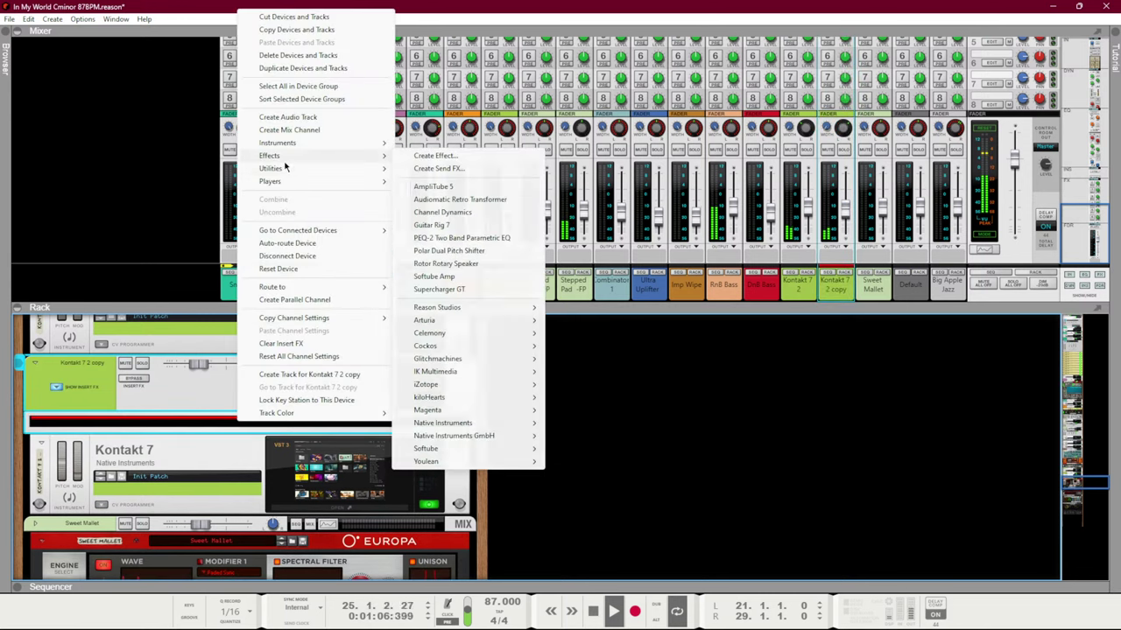
mouse_move(464, 313)
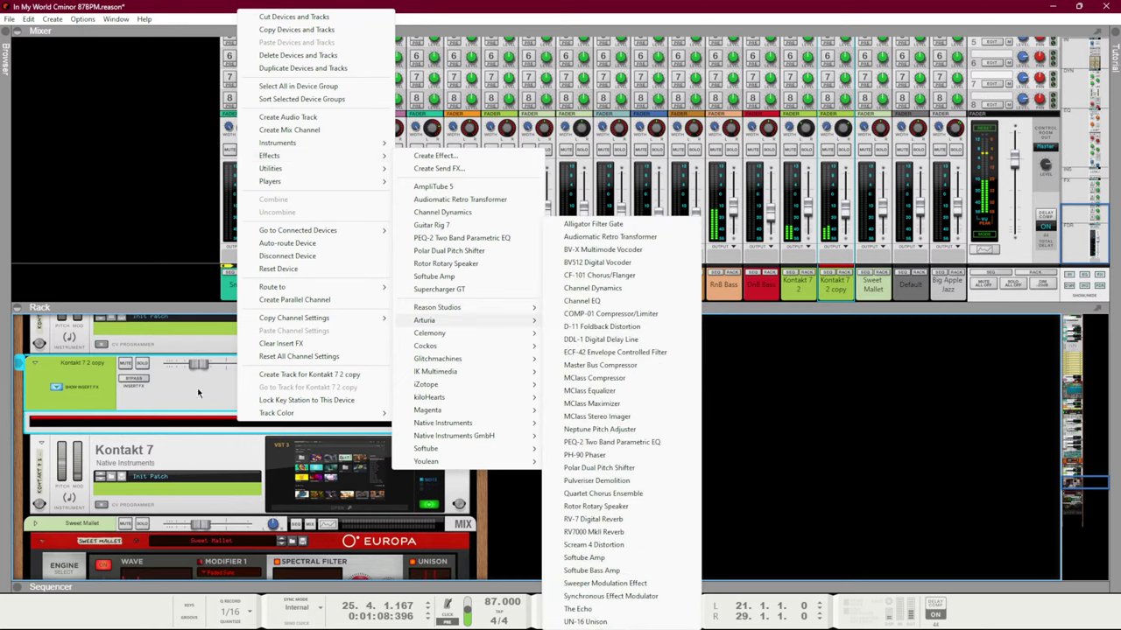
left_click(604, 420)
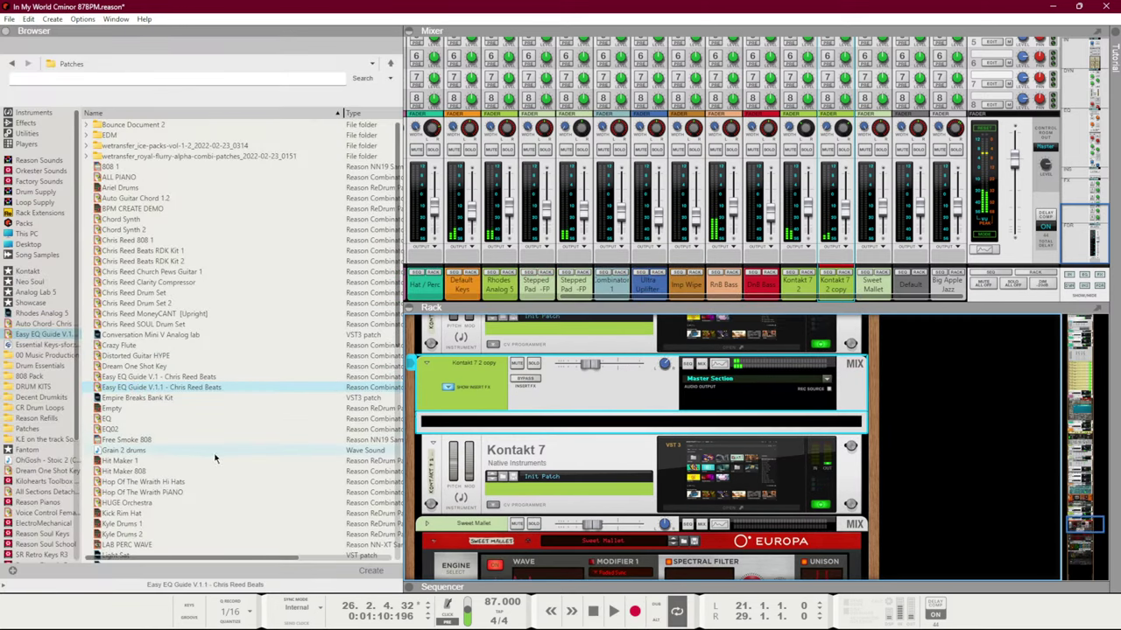
Load the Class A 2 band Compressor patch from the browser favourites as an insert effect on the Kontakt 7 2 copy channel
scroll(210, 451, "down", 5)
scroll(5, 405, "down", 5)
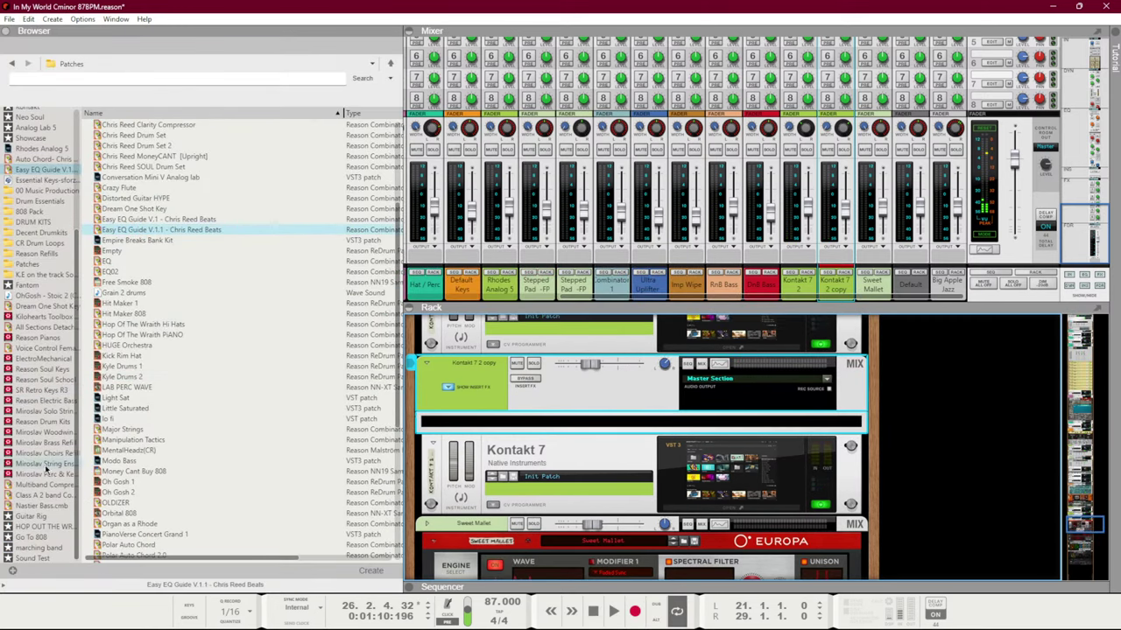
left_click_drag(40, 494, 543, 429)
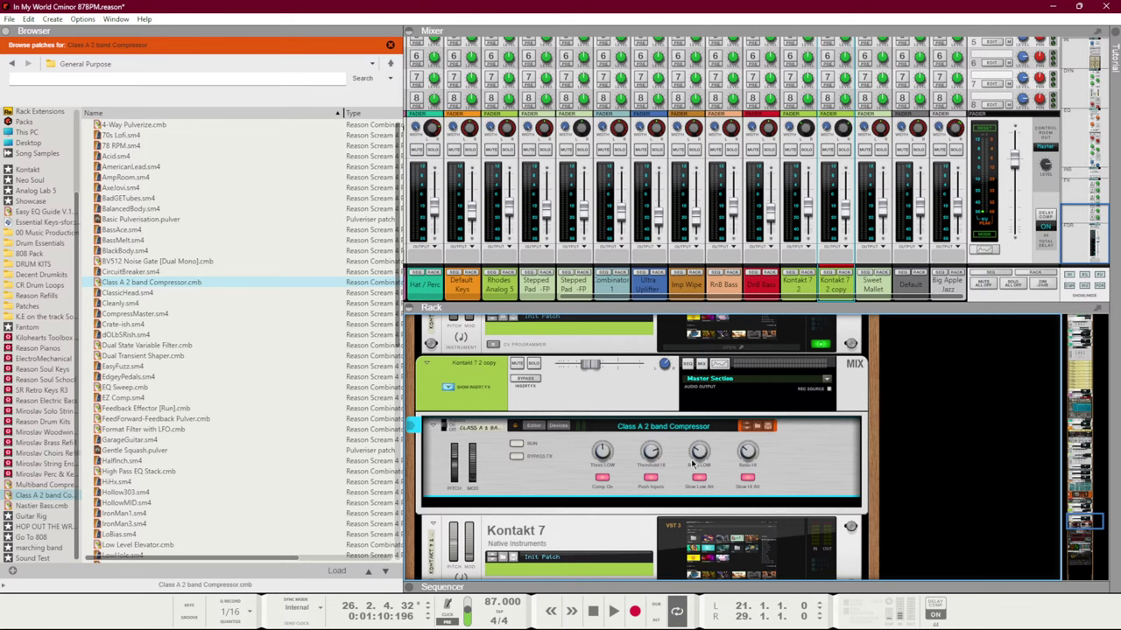
Set the compressor's Ratio HI to 51, Ratio LOW to 93 and Thres LOW to 32, adjust Threshold HI, and hide the channel's insert section
key("KP_0")
key("space")
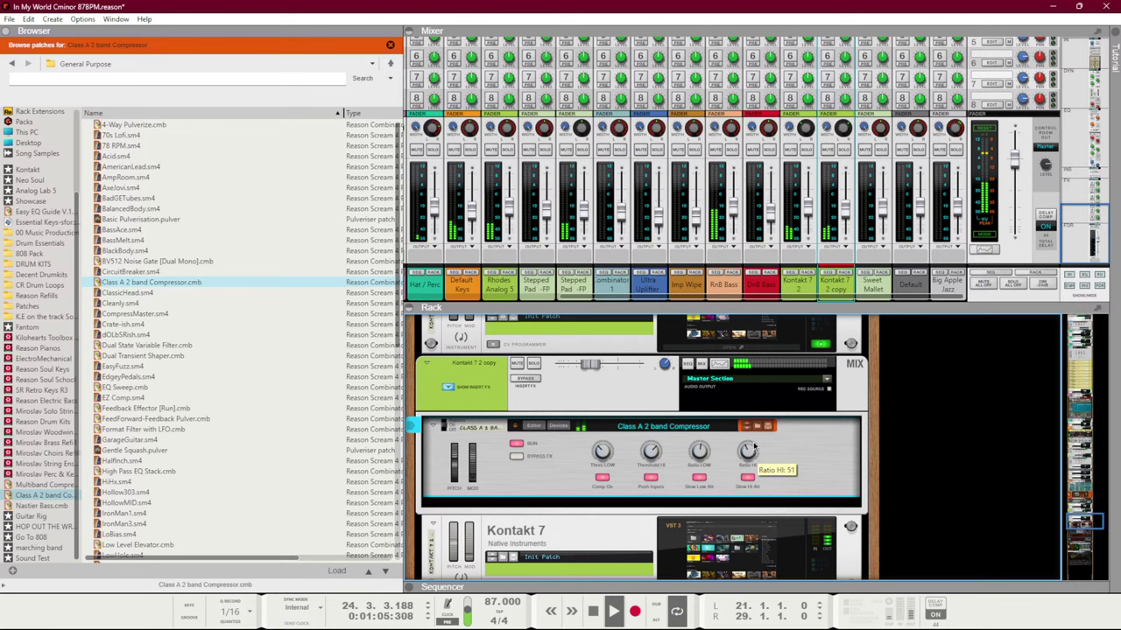
left_click_drag(701, 456, 703, 442)
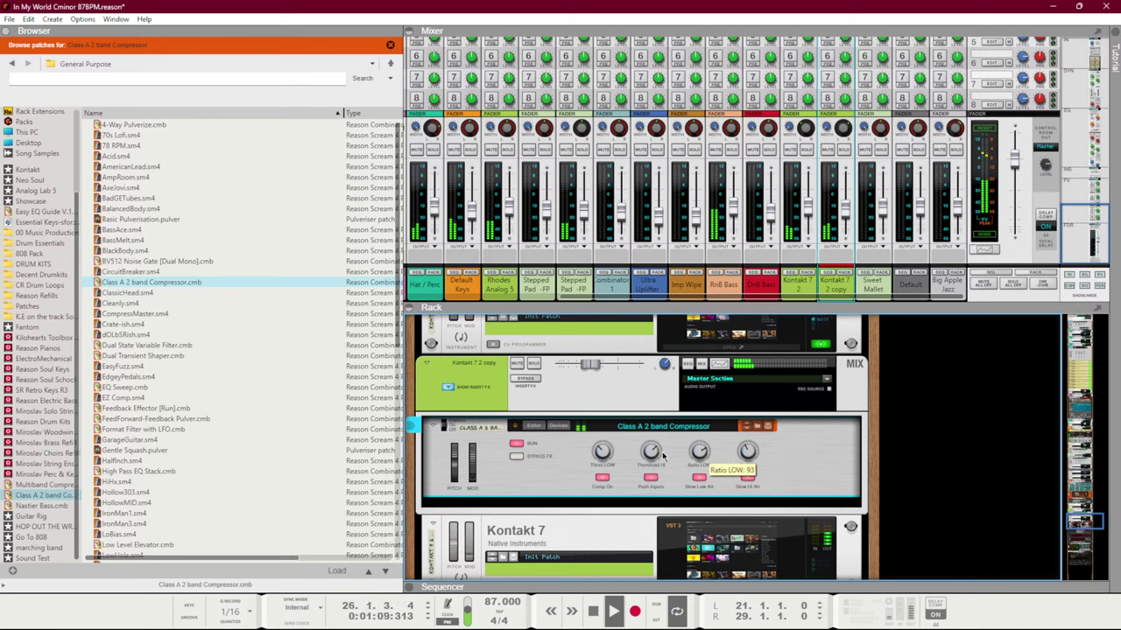
mouse_move(650, 460)
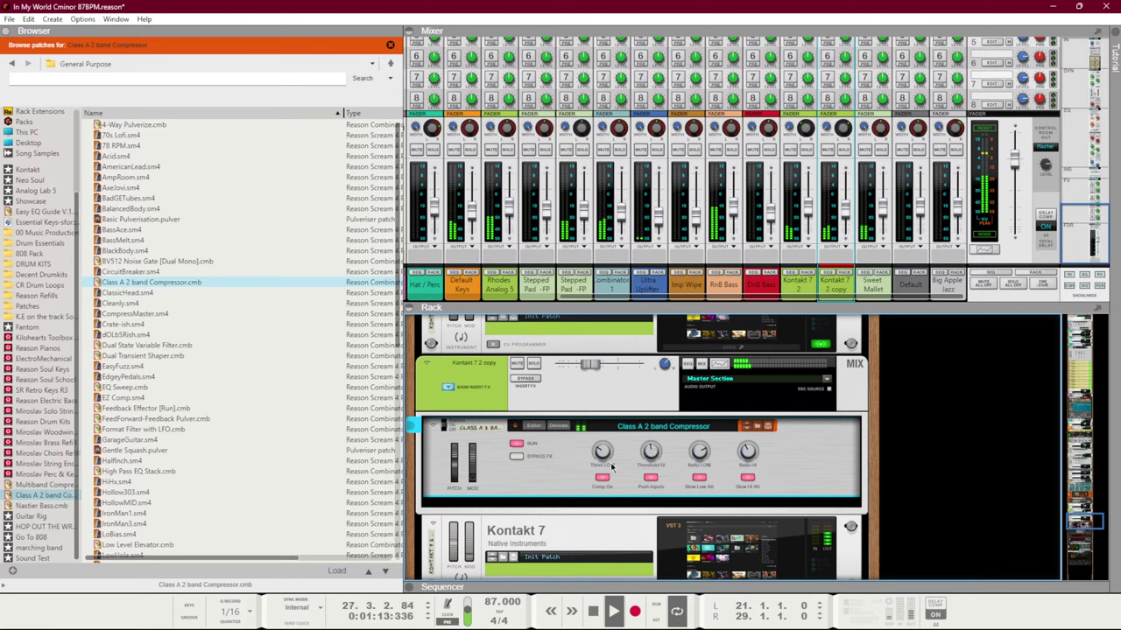
mouse_move(604, 464)
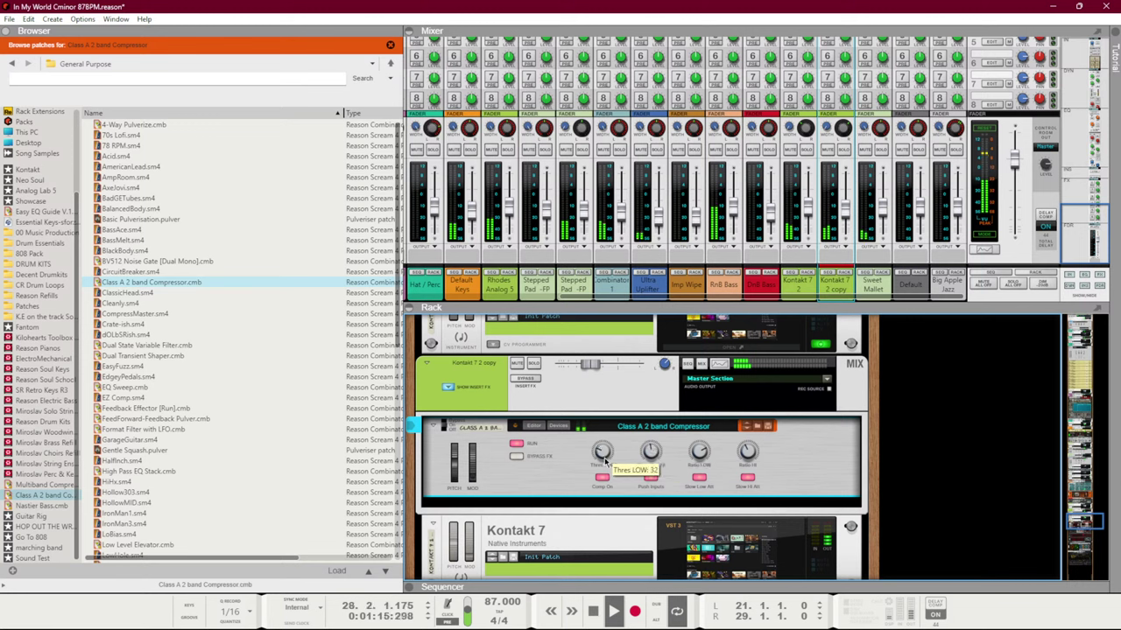
left_click(448, 388)
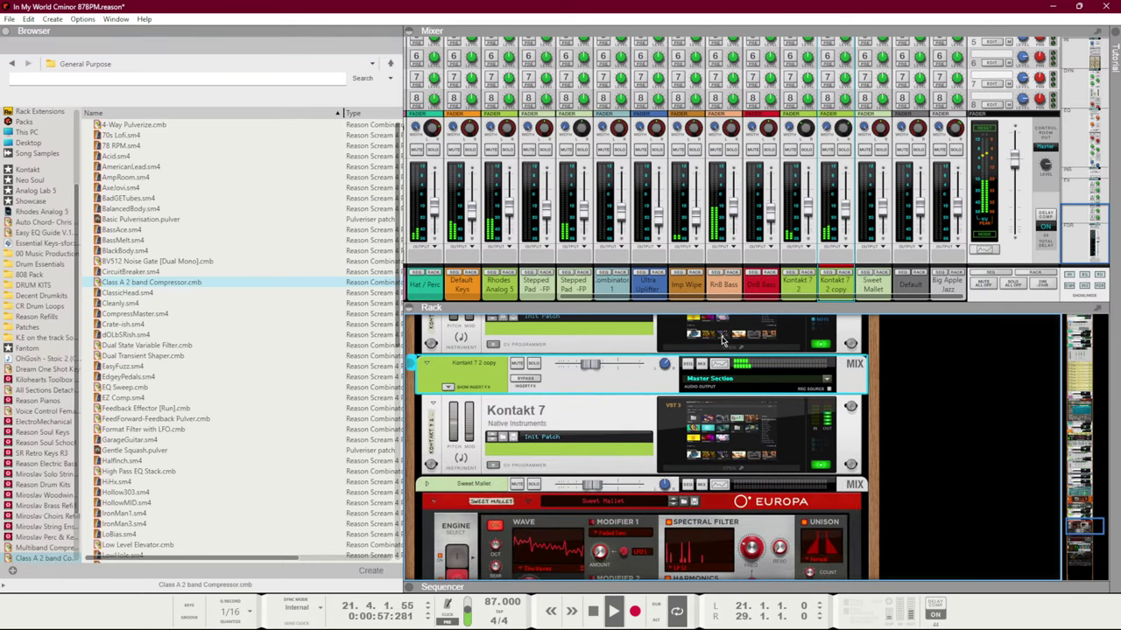
Hide the browser, show the mixer at full height, and adjust the Shakes fader to -29.79 dB and the Hat / Perc fader
key("F3")
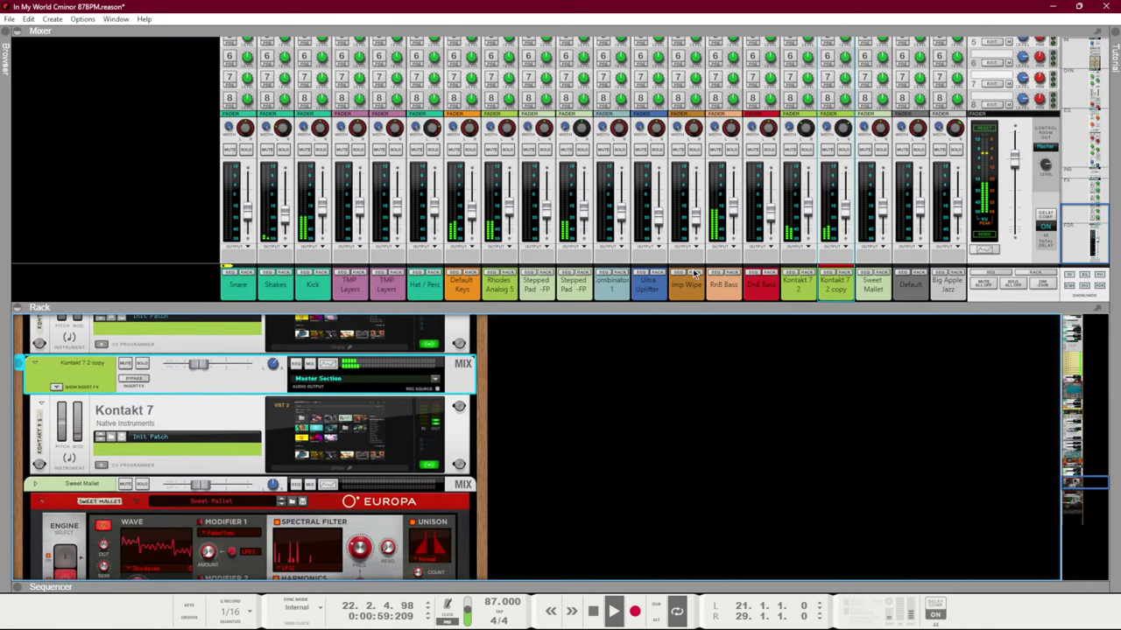
key("F7")
key("F6")
key("F5")
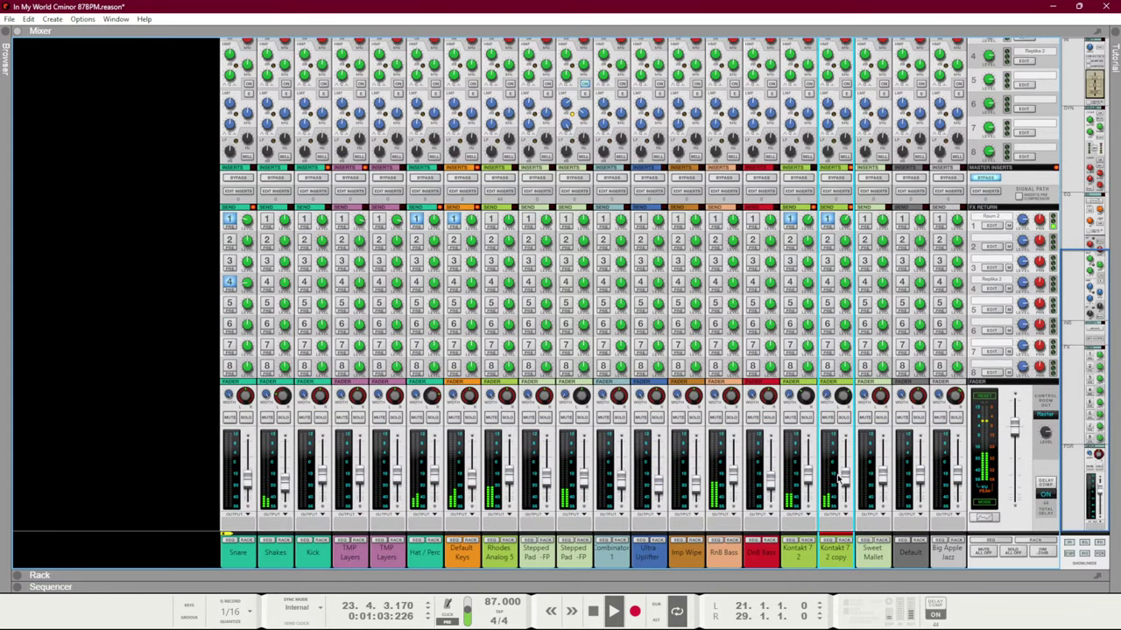
left_click(283, 487)
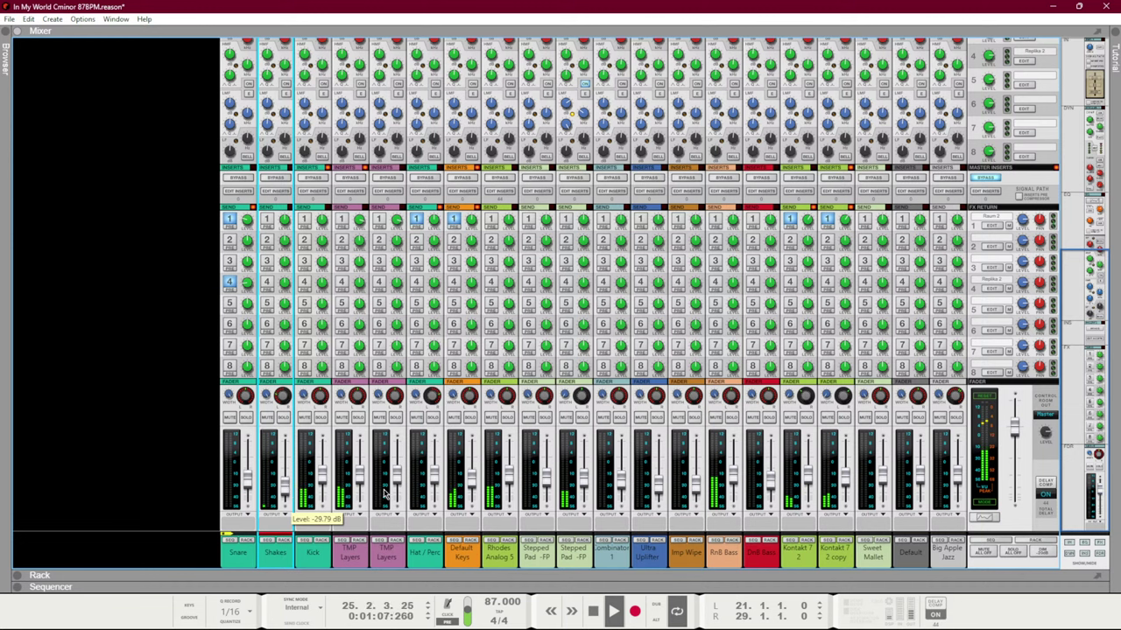
left_click(431, 486)
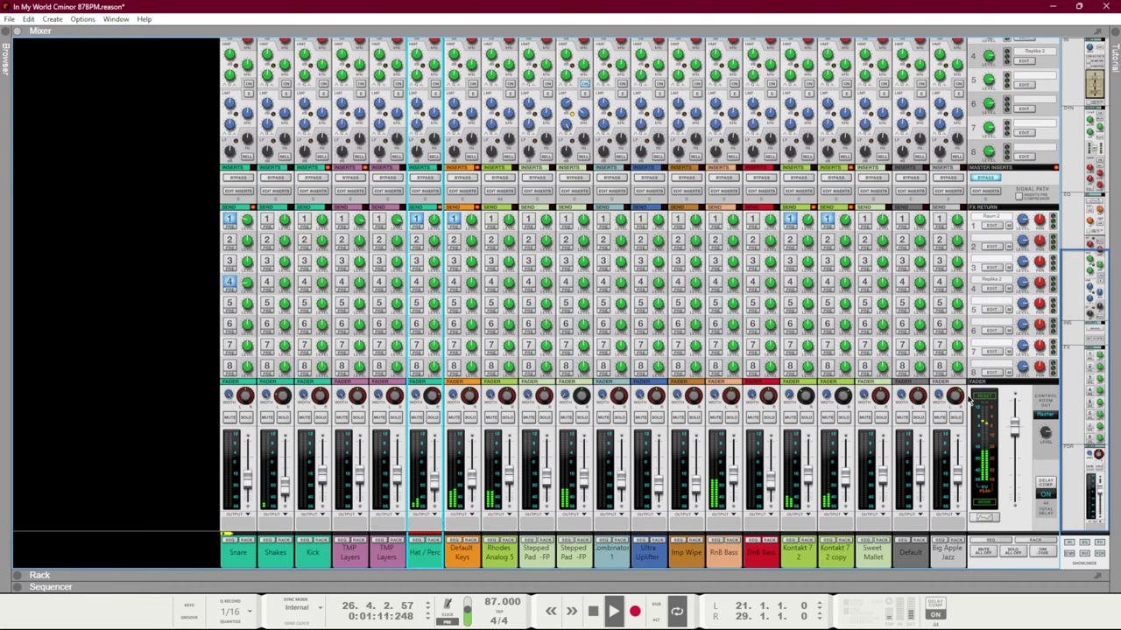
left_click(984, 504)
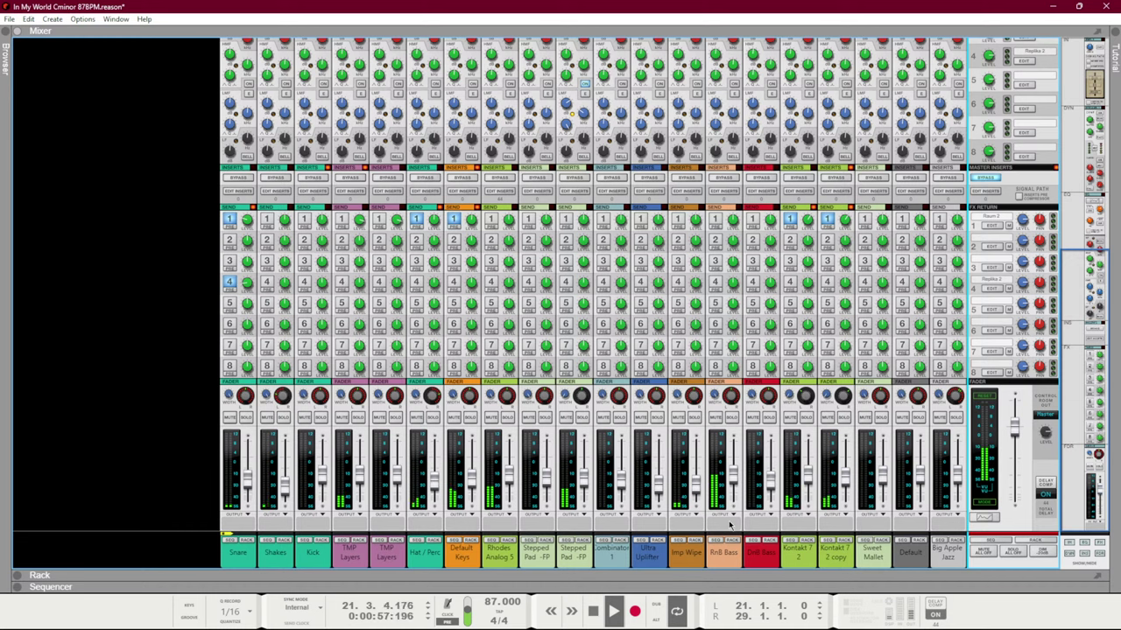
Open the Spectrum EQ for the Kontakt 7 2 copy channel and enable its high-pass filter and EQ
left_click(841, 491)
key("F2")
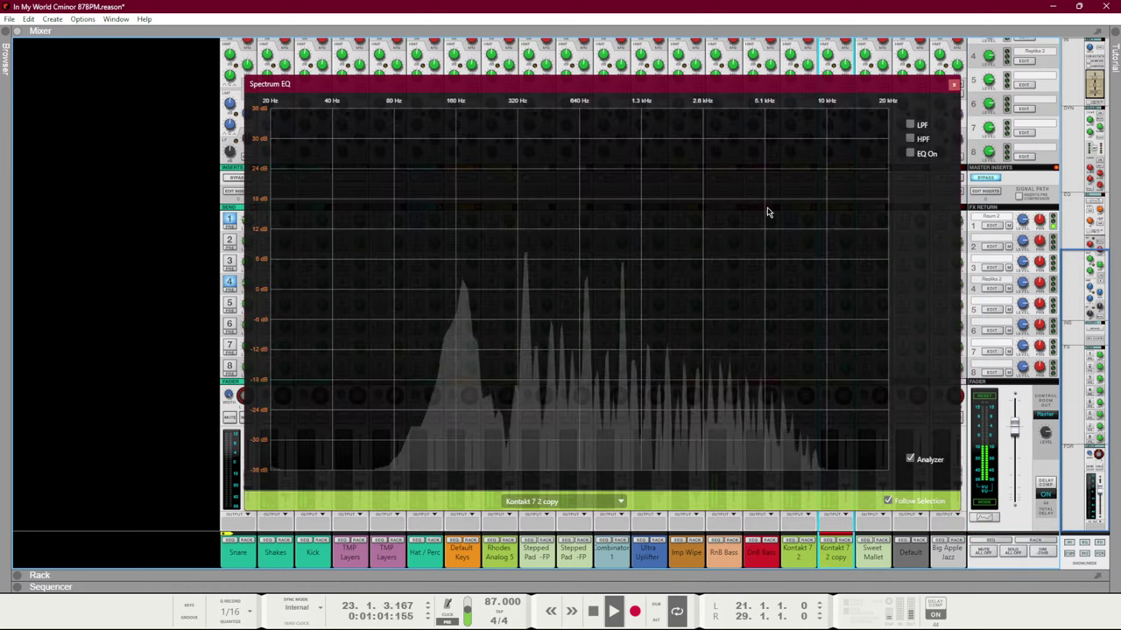
left_click(911, 140)
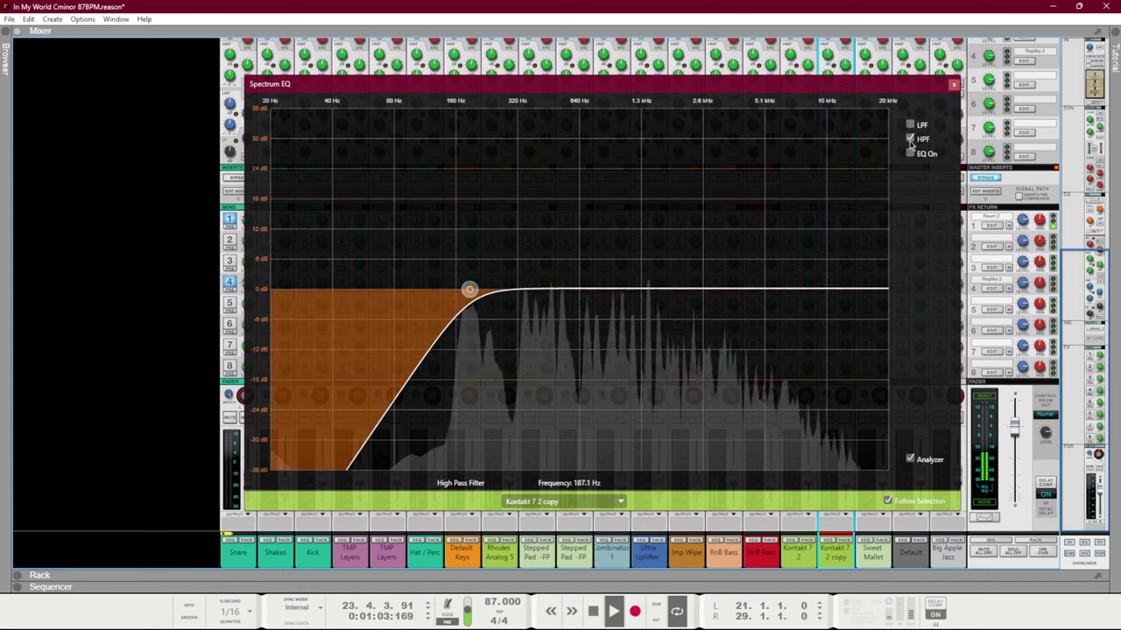
left_click(911, 153)
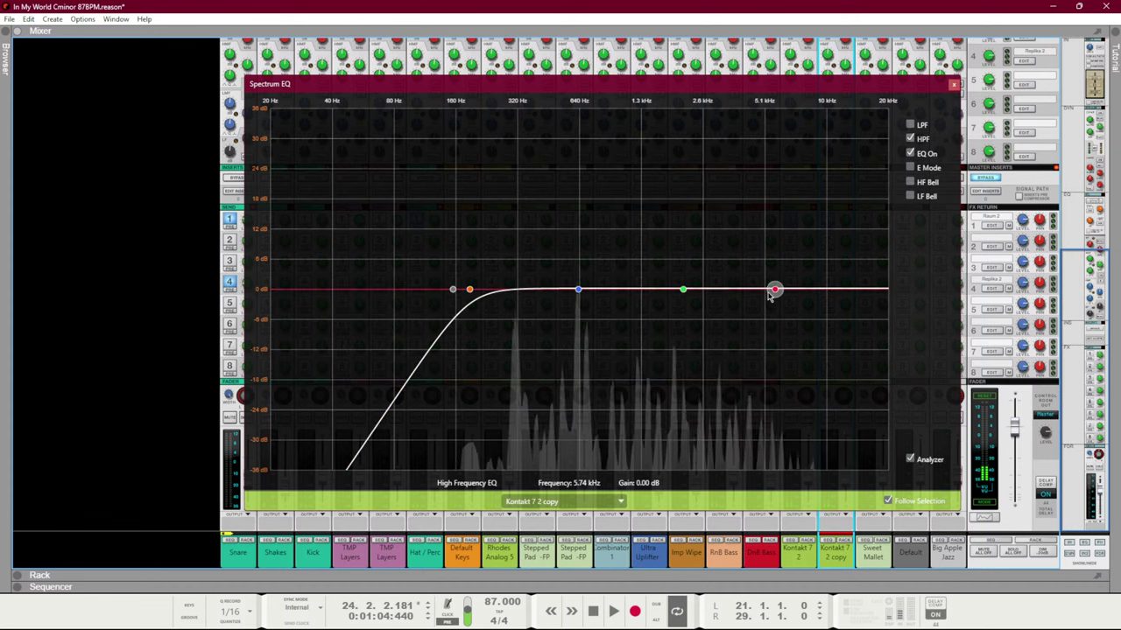
Boost the Kontakt 7 2 copy's high-mid band by 3.81 dB at 2.54 kHz with E Mode enabled
left_click_drag(685, 289, 713, 205)
left_click(911, 167)
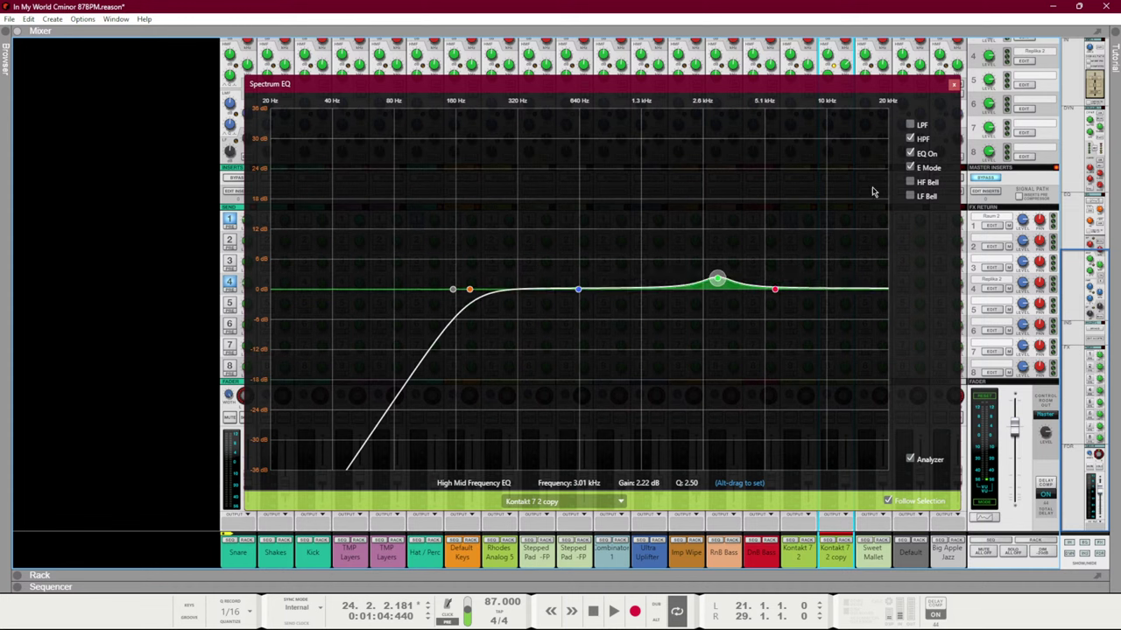
left_click_drag(711, 281, 703, 275)
key("space")
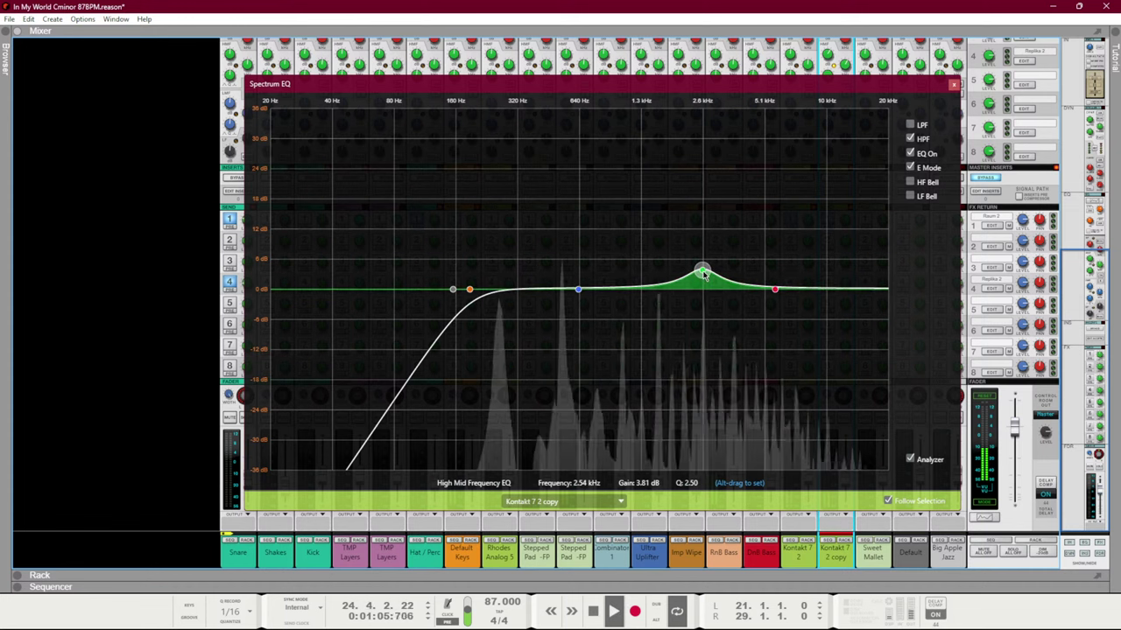
Cut the Kontakt 7 2 copy's low-mid band below 640 Hz, boost its high-frequency band, and close the Spectrum EQ
left_click(579, 289)
left_click_drag(579, 289, 578, 314)
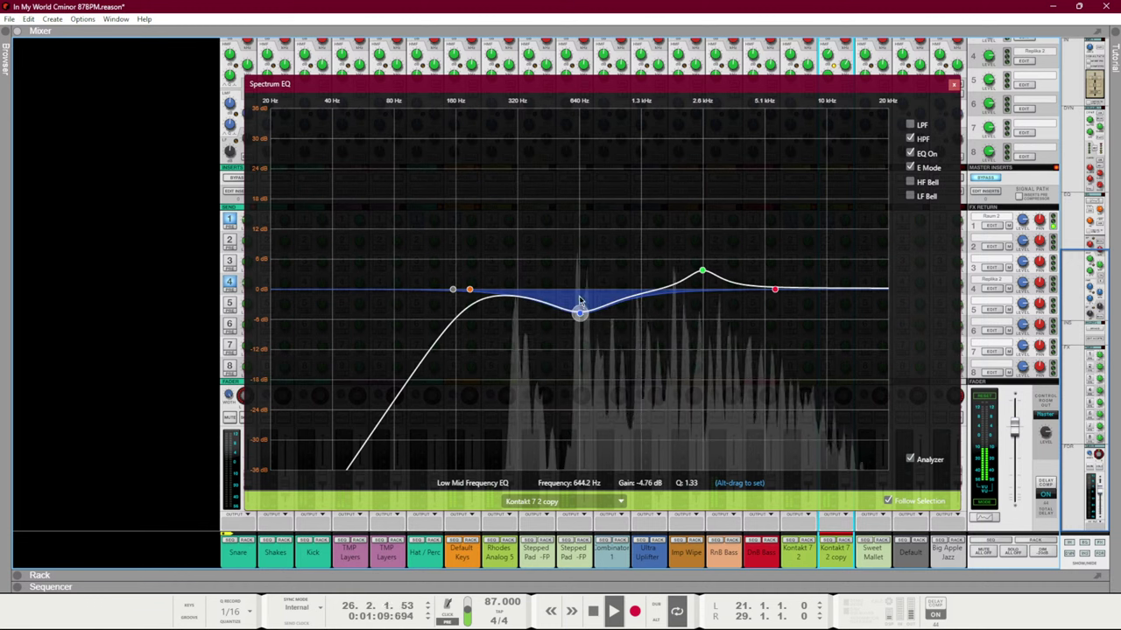
scroll(579, 314, "up", 5)
left_click_drag(579, 314, 548, 330)
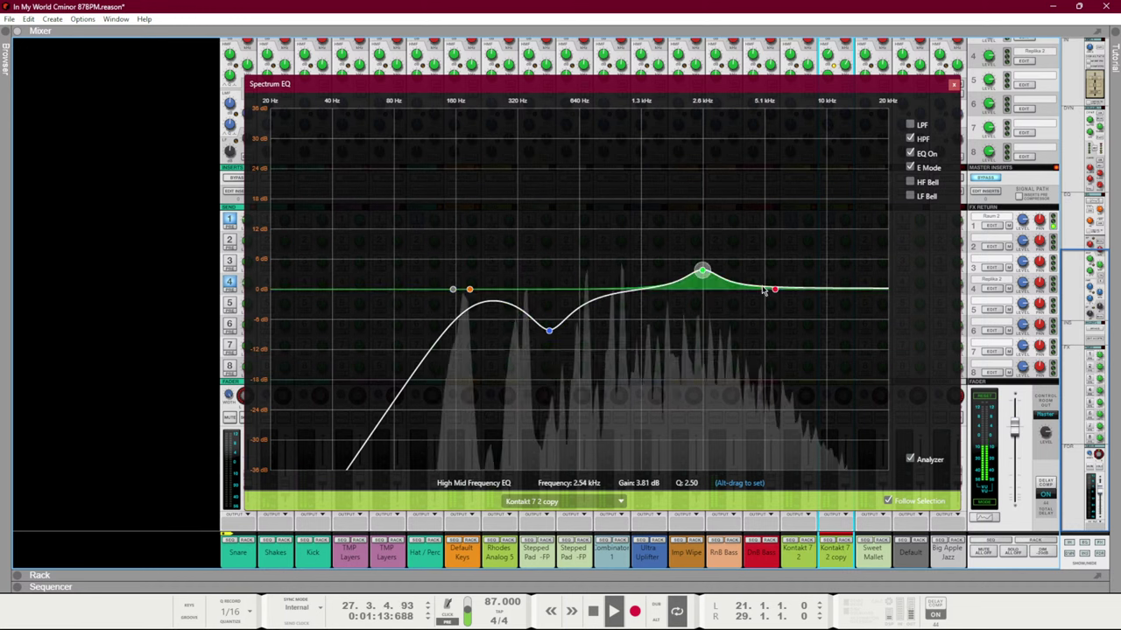
left_click_drag(775, 289, 775, 264)
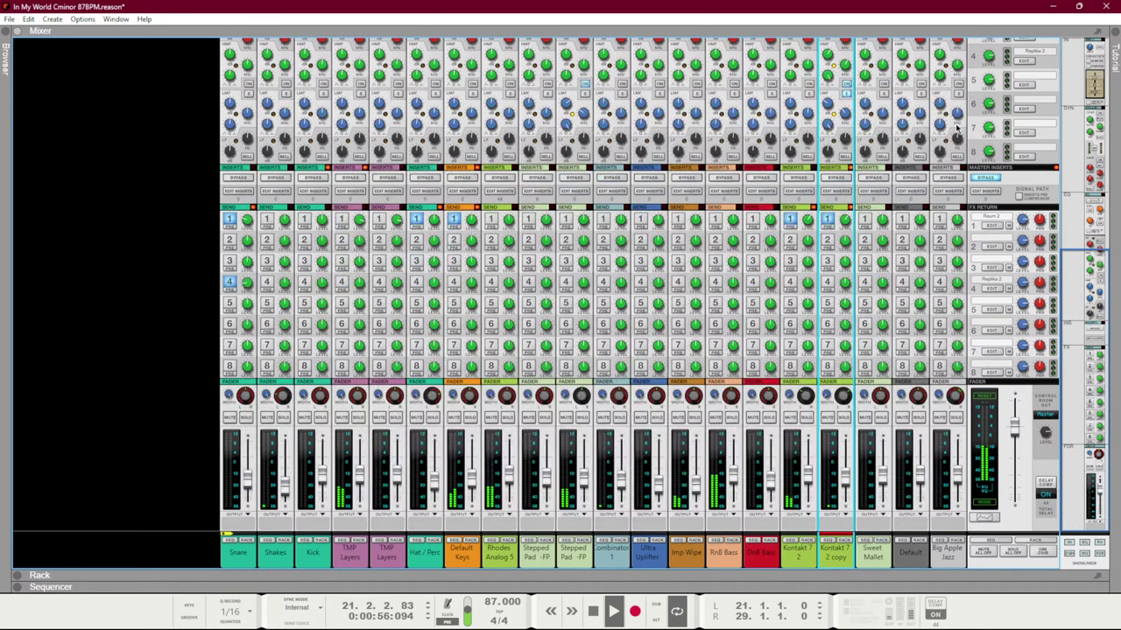
left_click(953, 84)
Enable the high-pass filter on the Sweet Mallet channel in the Spectrum EQ and close it
left_click(881, 561)
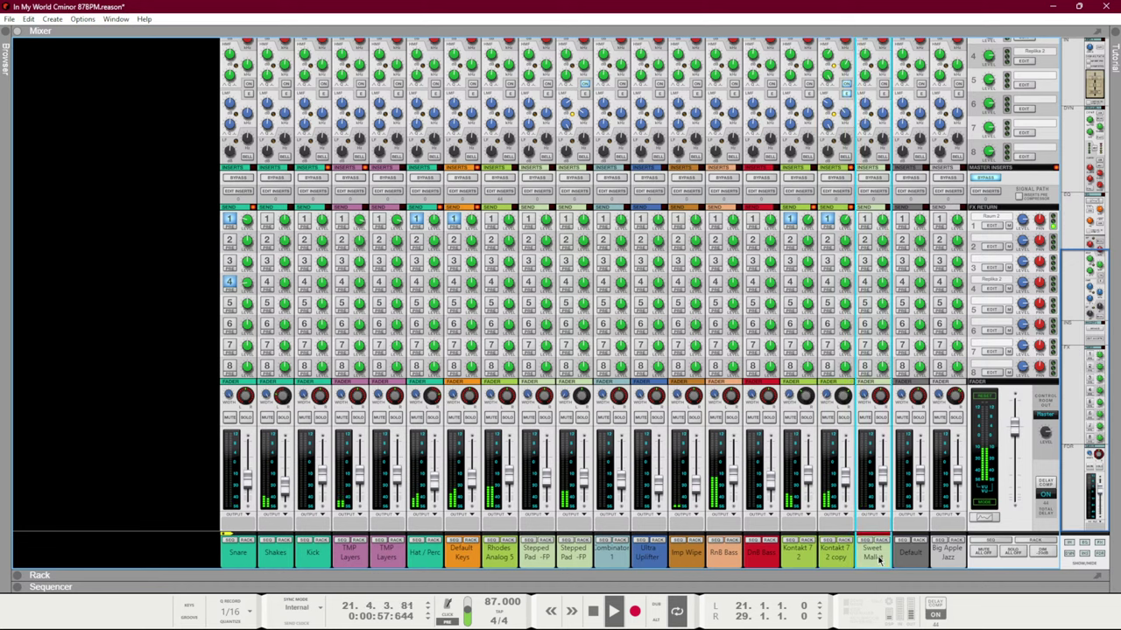
key("F2")
left_click(910, 139)
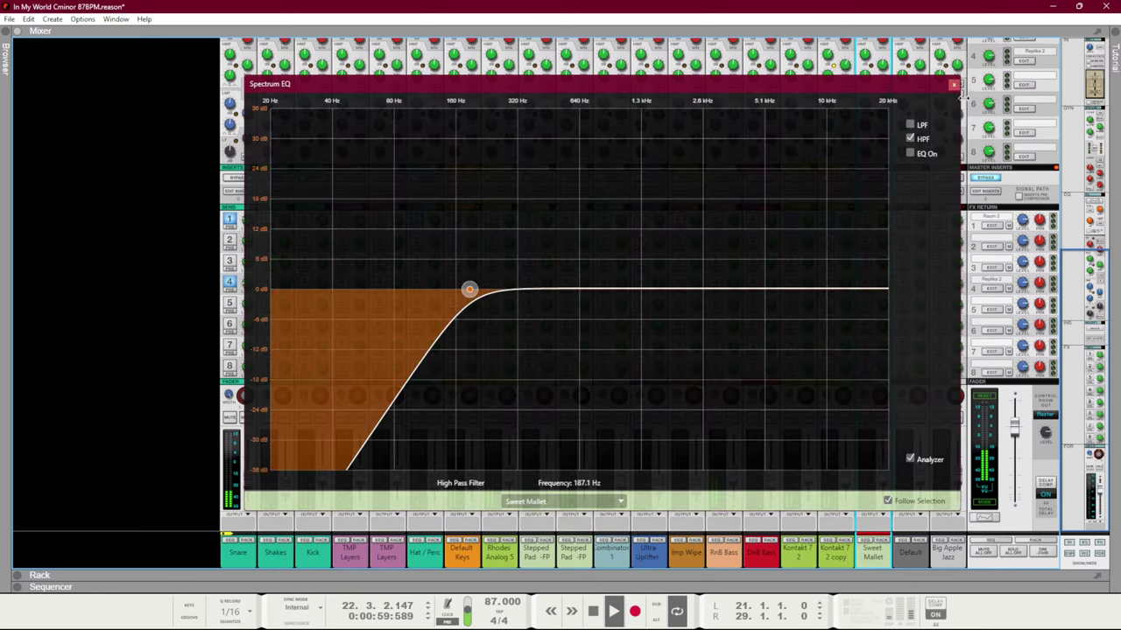
left_click(952, 84)
Lower the Kontakt 7 2 copy, Snare and Kick faders slightly in the mixer
left_click(845, 487)
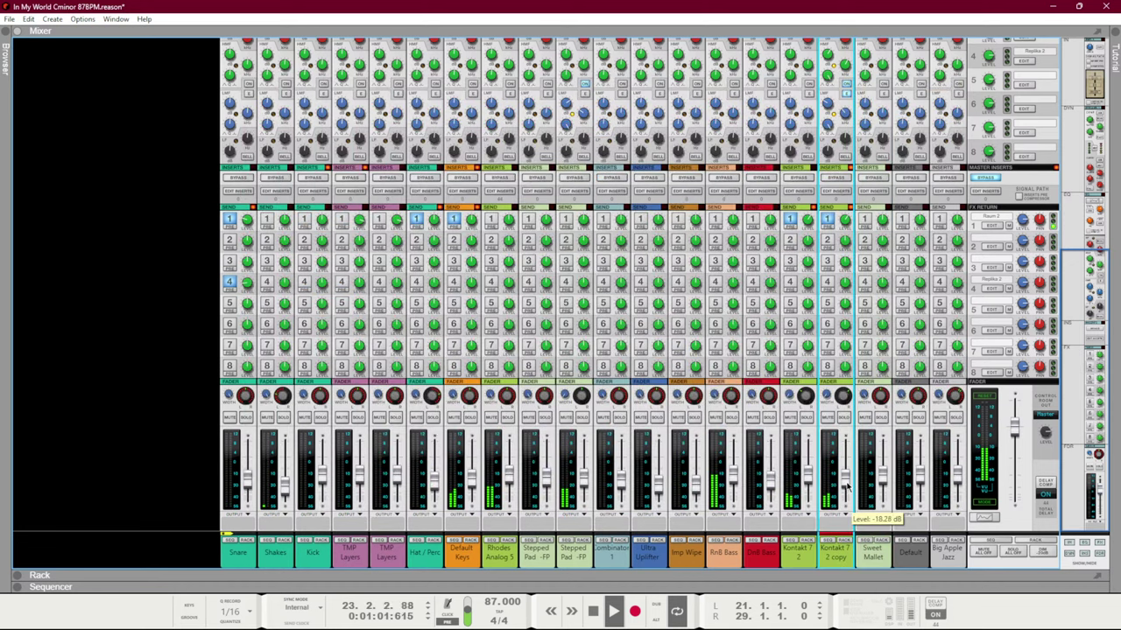
left_click_drag(845, 486, 845, 488)
left_click(253, 484)
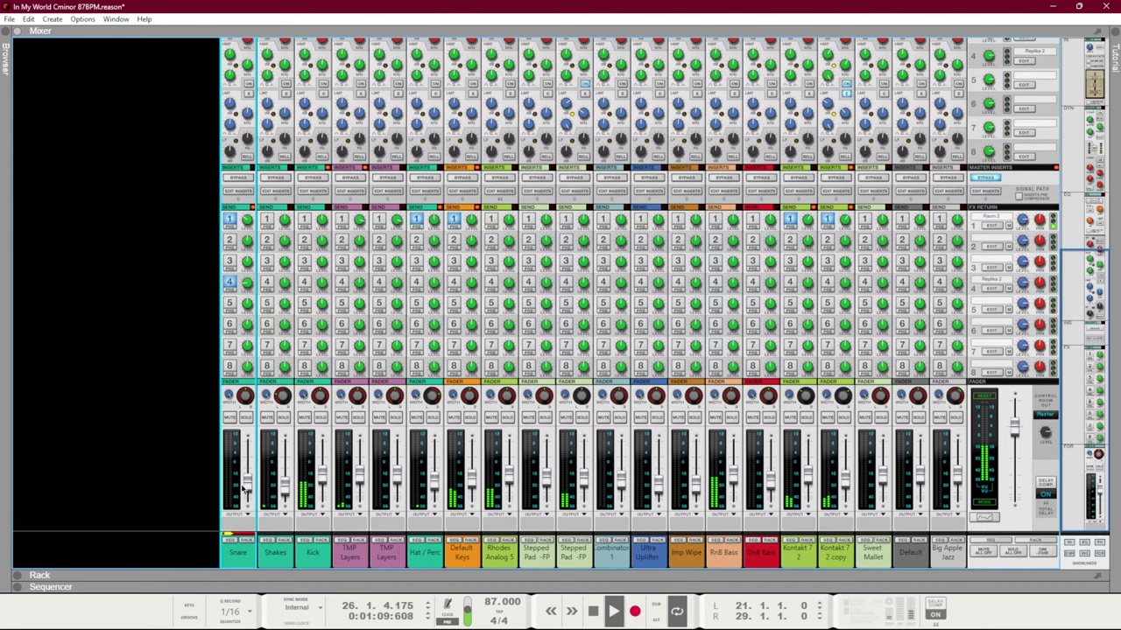
left_click(319, 491)
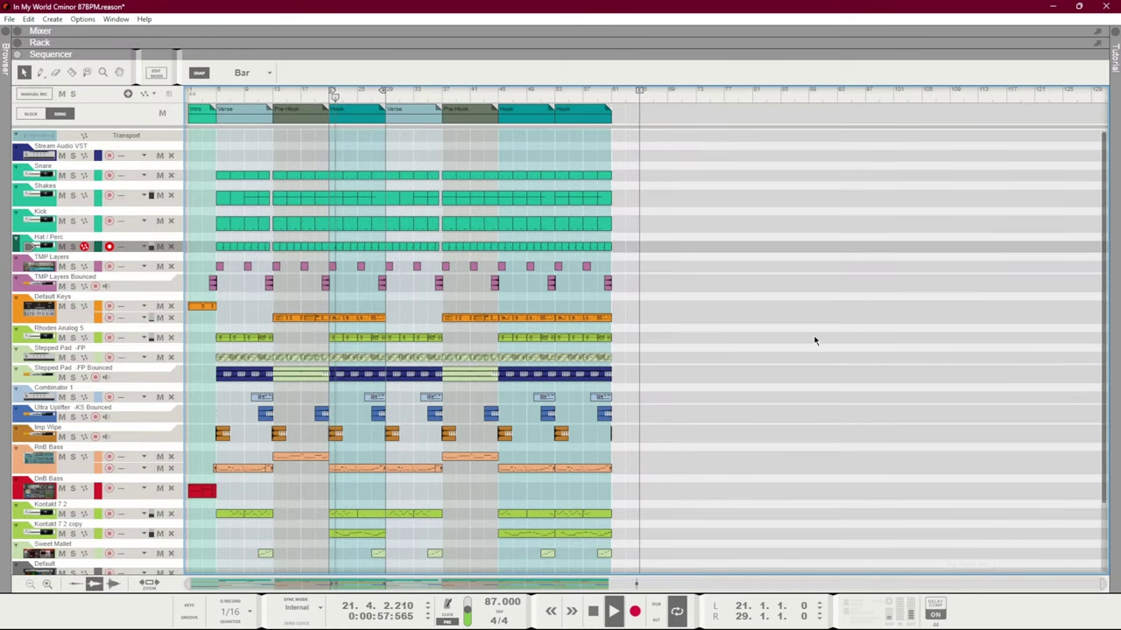
Play the song from the last Hook section and adjust the Big Apple Jazz channel's panning in the mixer
left_click(554, 92)
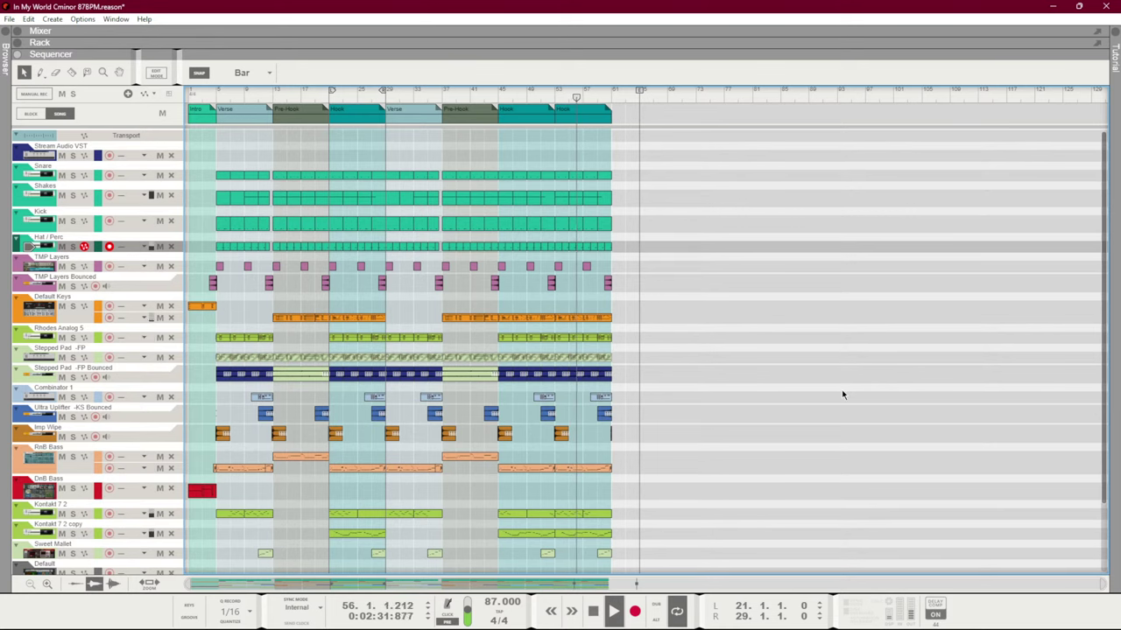
scroll(841, 390, "down", 3)
key("F5")
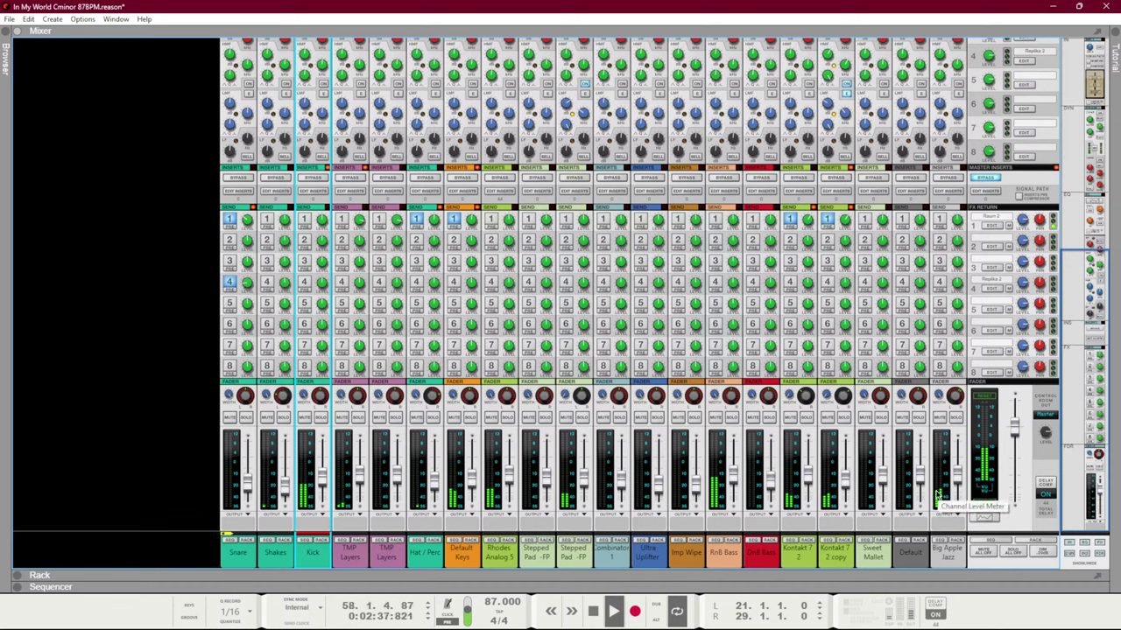
left_click(947, 405)
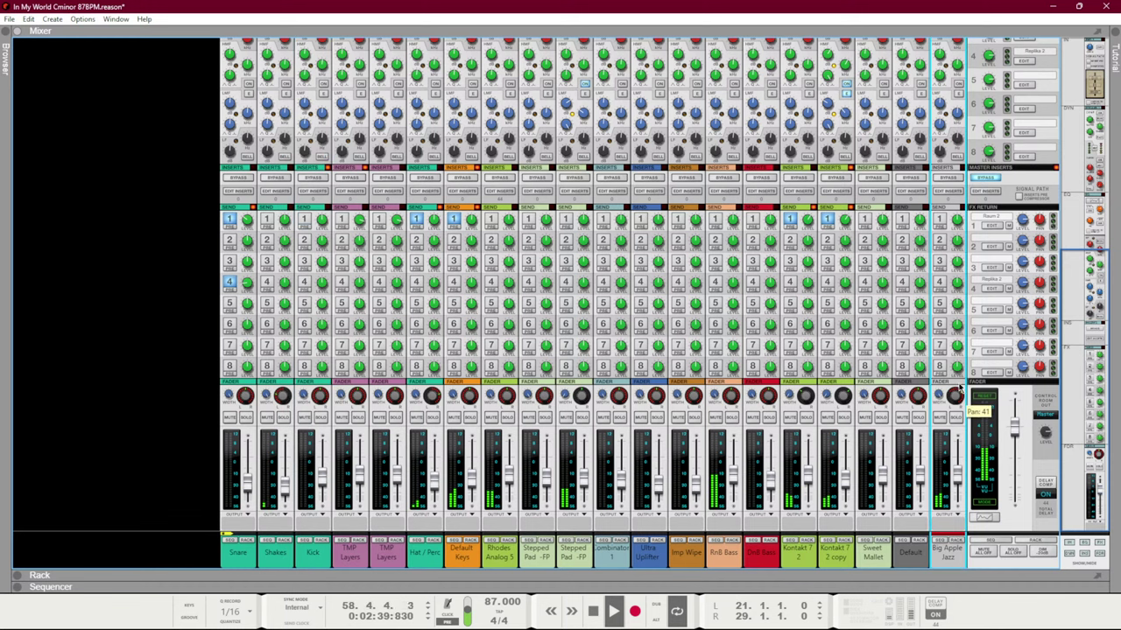
right_click(963, 412)
left_click(967, 417)
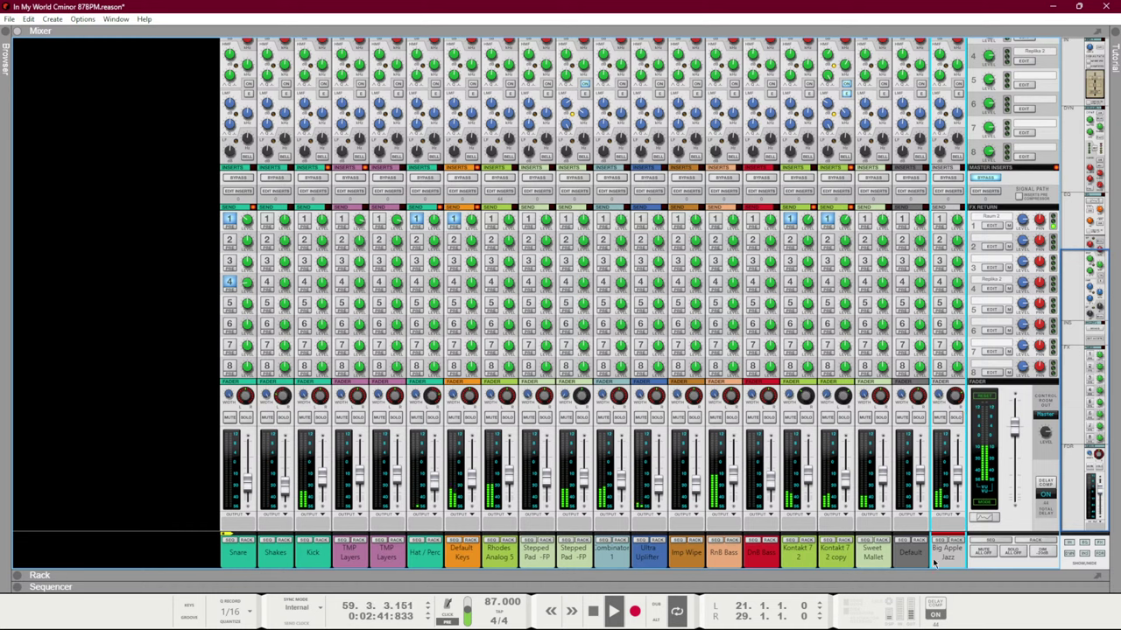
Enable the high-pass filter on the Big Apple Jazz channel in the Spectrum EQ and close it
key("F2")
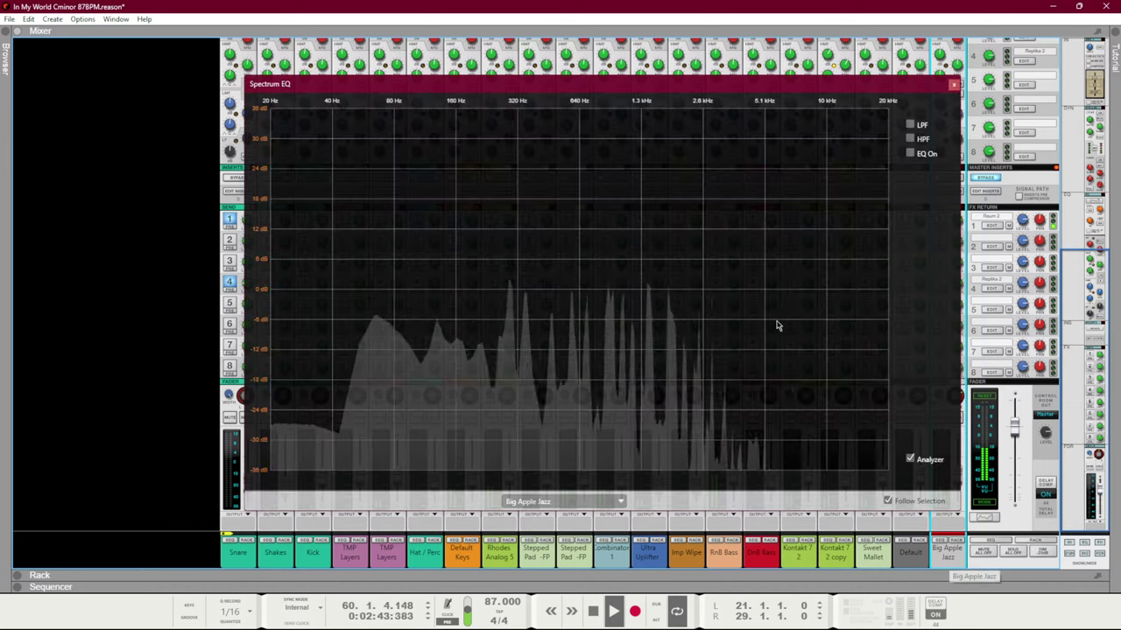
left_click(910, 138)
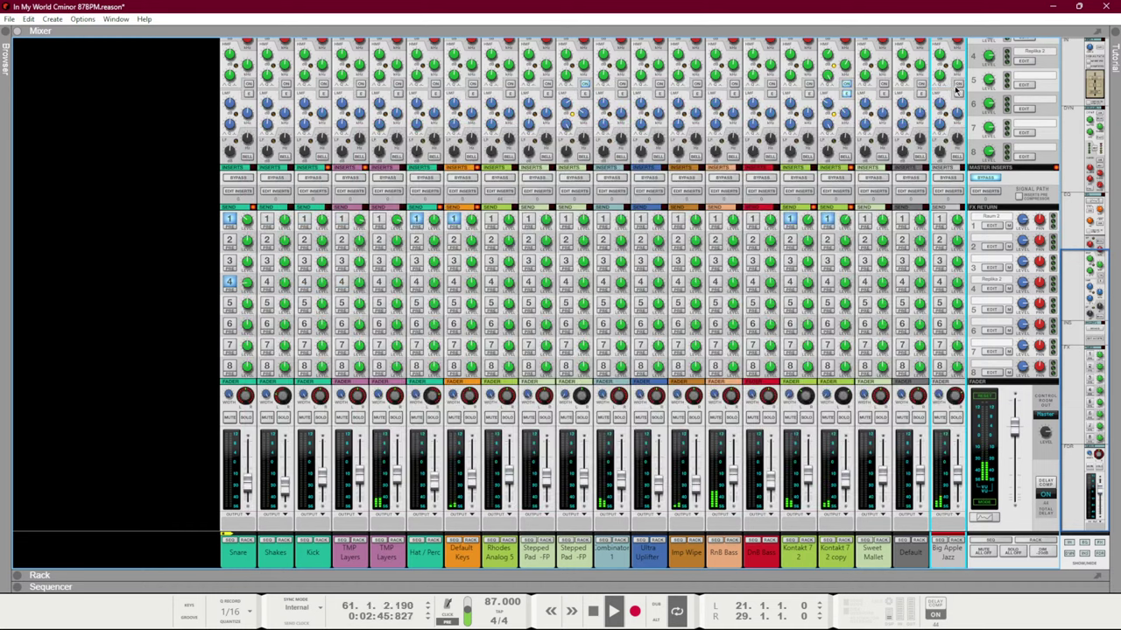
left_click(953, 85)
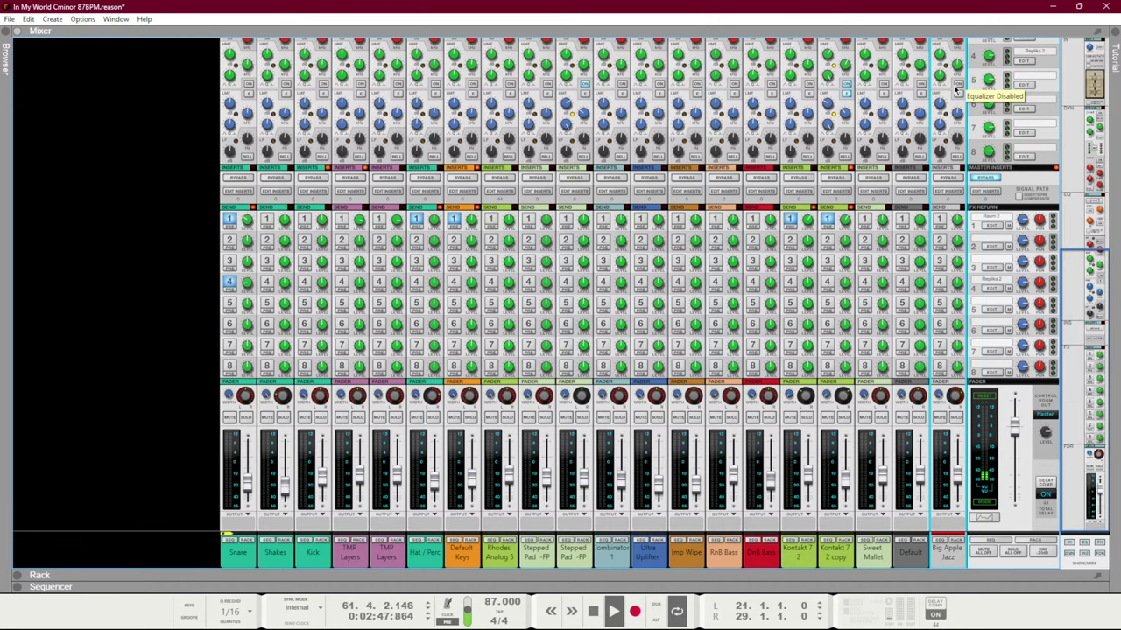
Restart playback from the song's beginning, extend the loop from bar 1 to bar 62, and return to the mixer
key("space")
key("space")
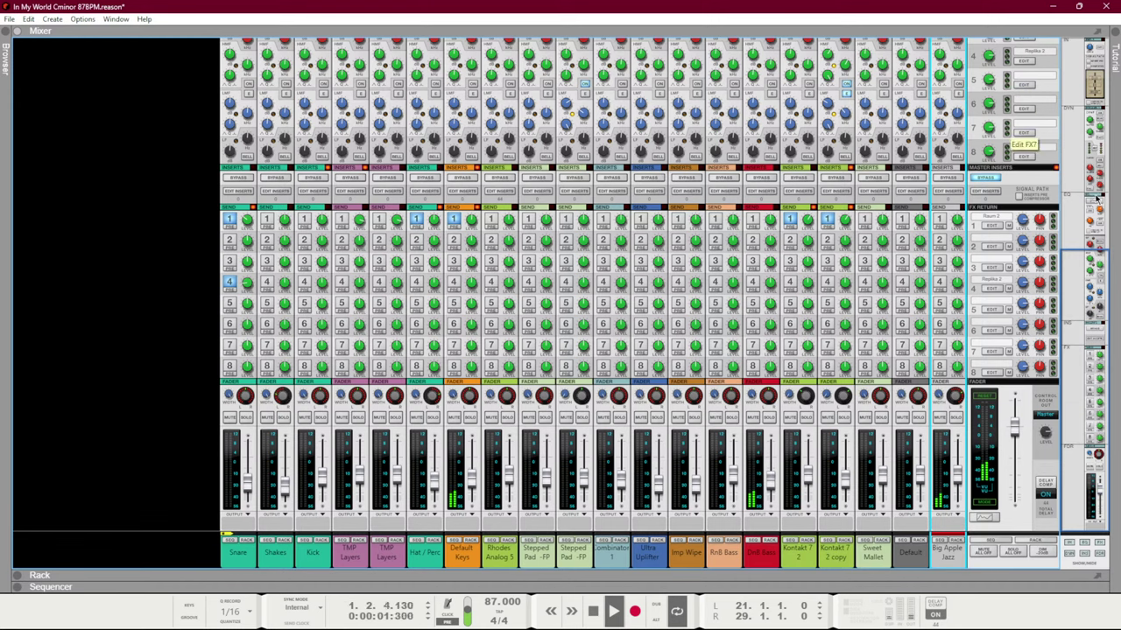
key("F7")
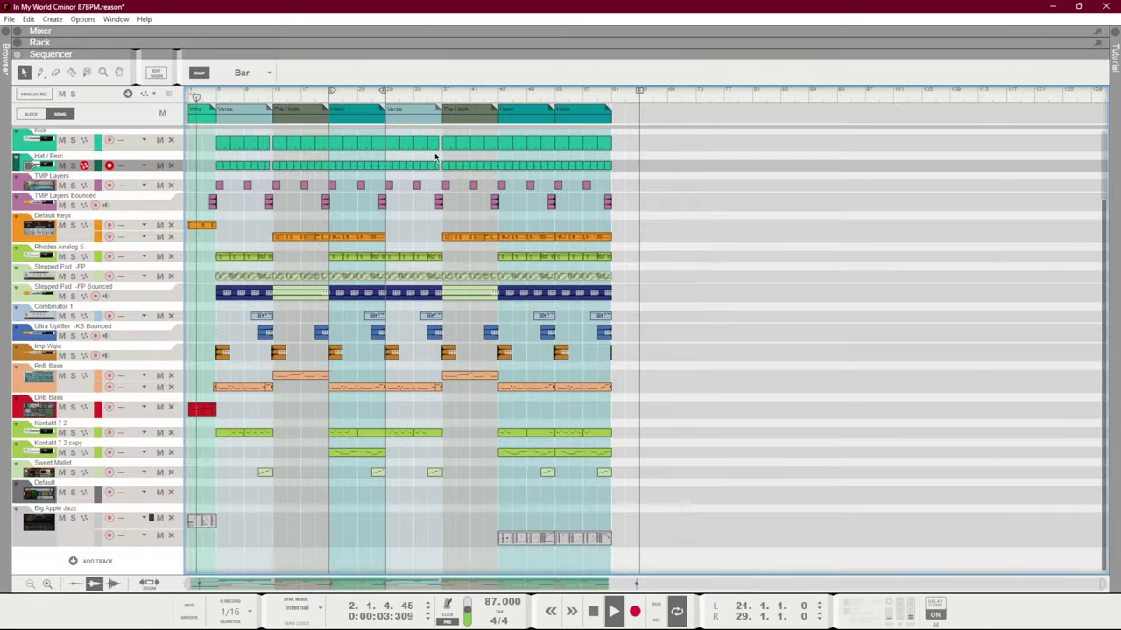
left_click_drag(331, 91, 191, 91)
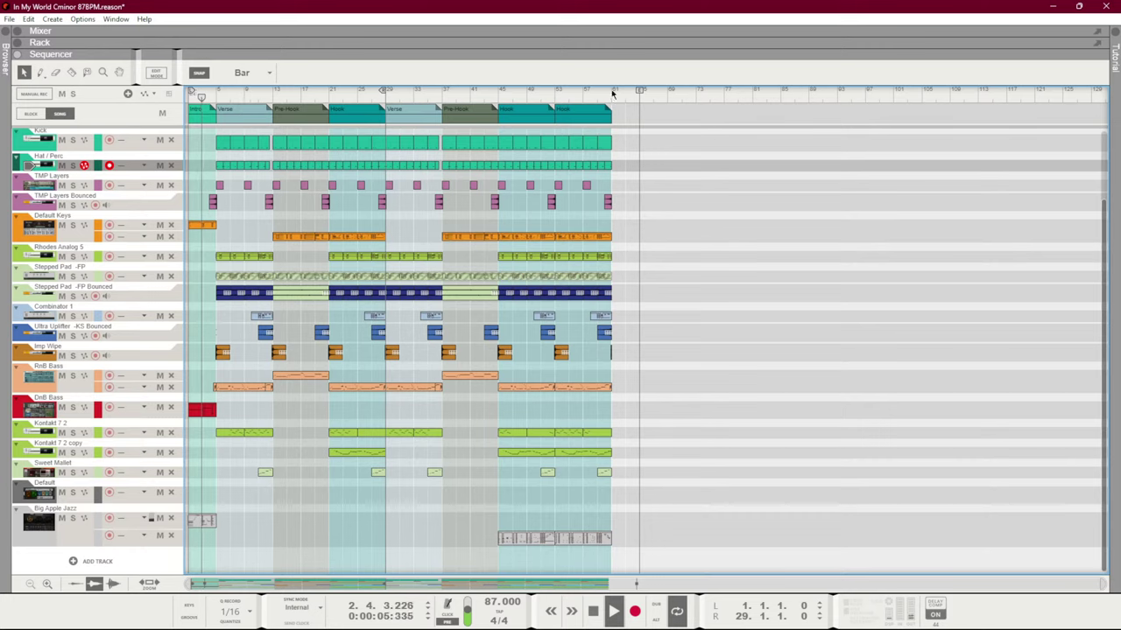
left_click_drag(386, 91, 616, 93)
key("F5")
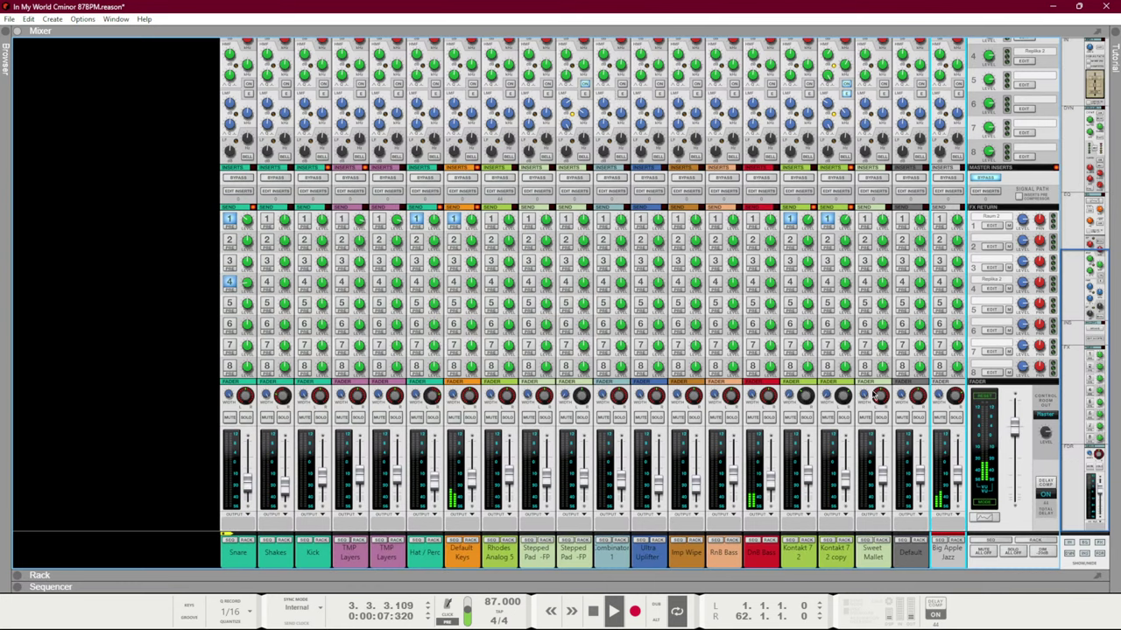
Enable FX send 1 on the Big Apple Jazz channel and lower the RnB Bass fader slightly
left_click(939, 219)
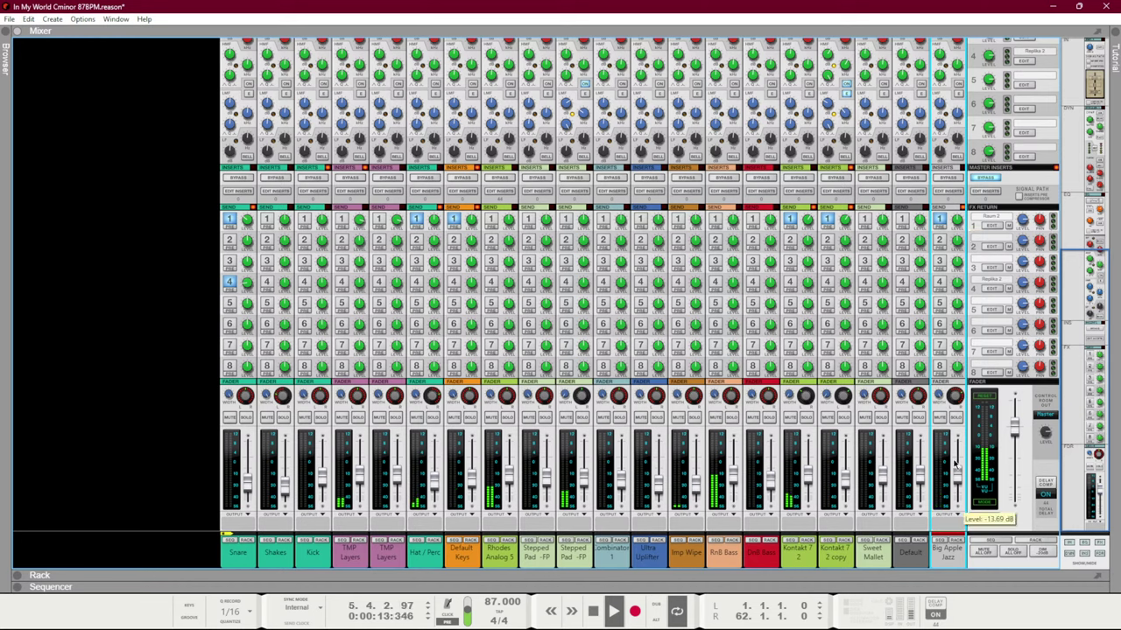
key("F7")
key("F5")
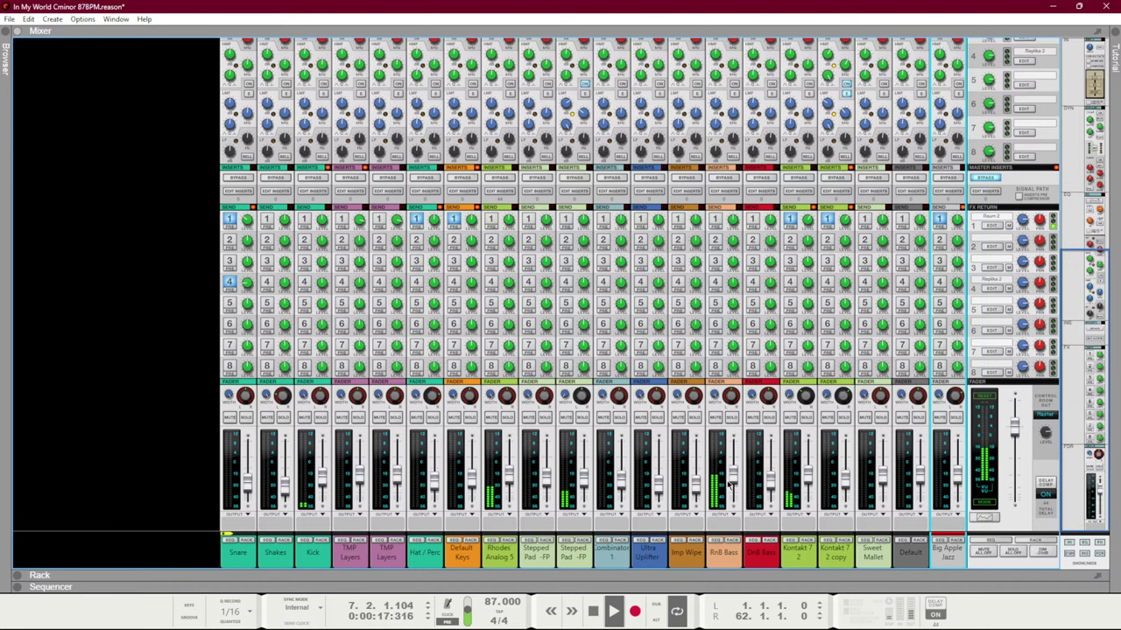
left_click(733, 483)
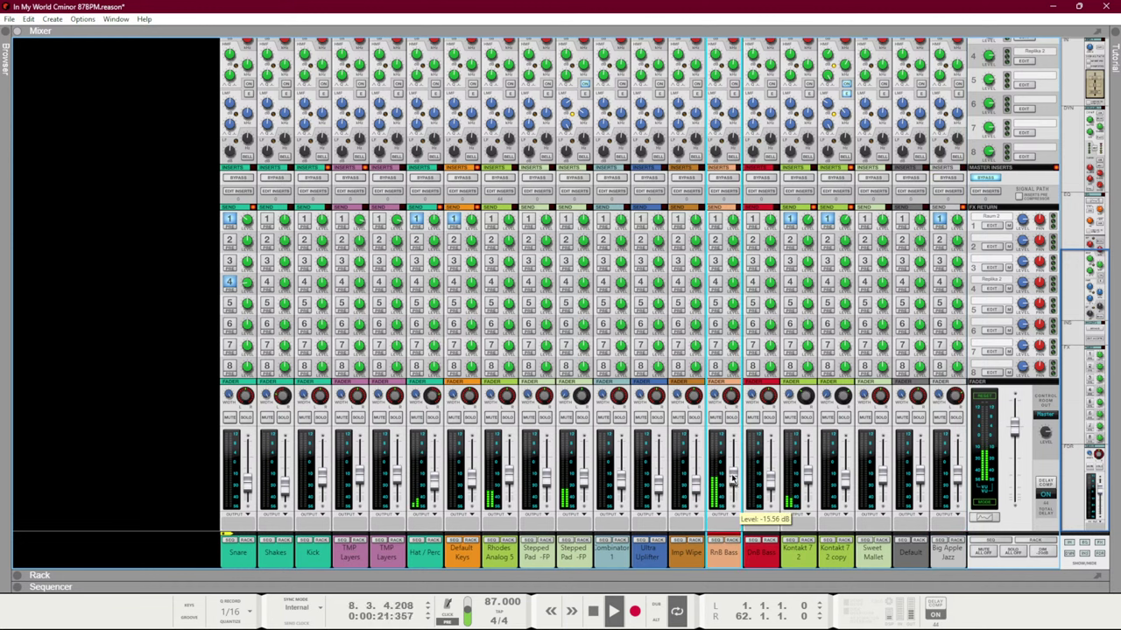
scroll(734, 484, "down", 2)
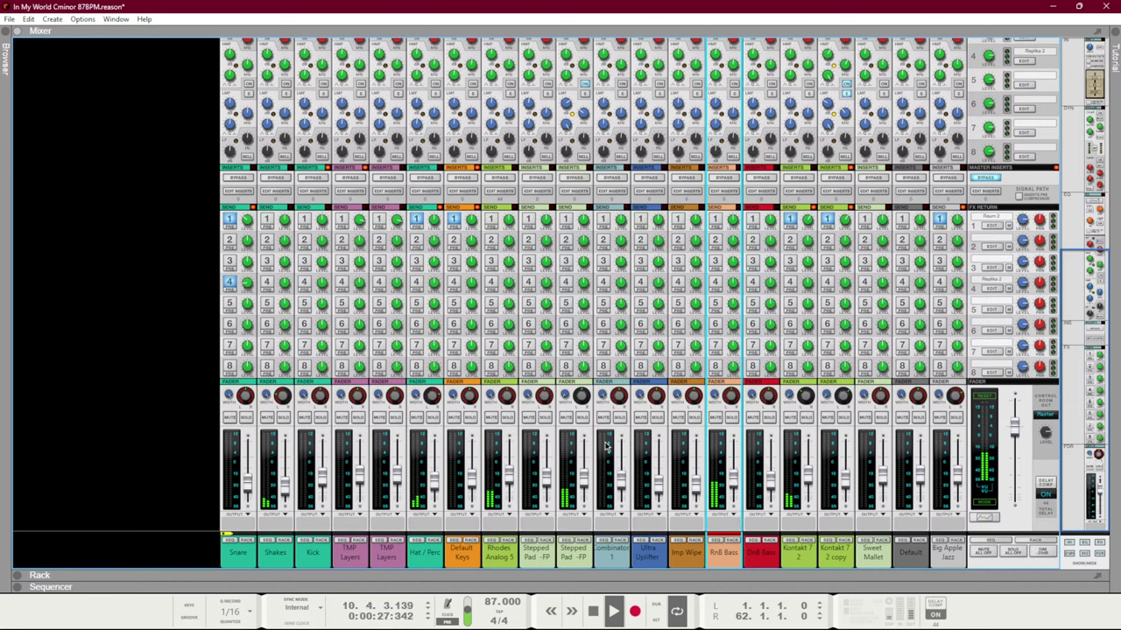
Raise the Sweet Mallet channel's high-pass filter frequency to about 1.3 kHz in the Spectrum EQ and close it
left_click(882, 482)
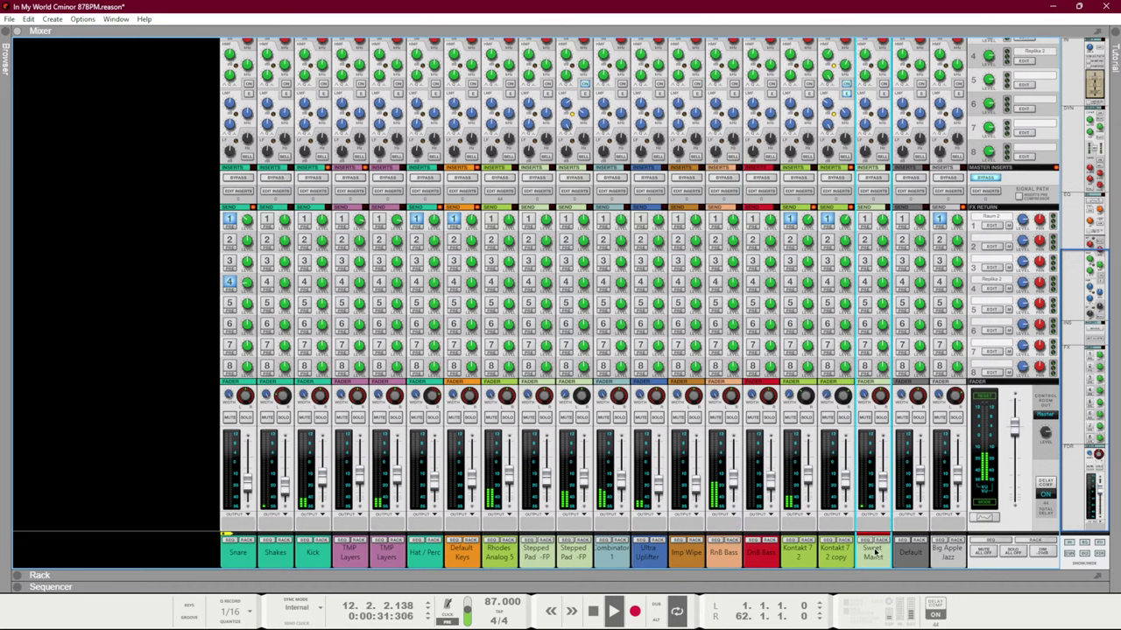
key("F2")
left_click_drag(469, 290, 643, 290)
left_click(954, 84)
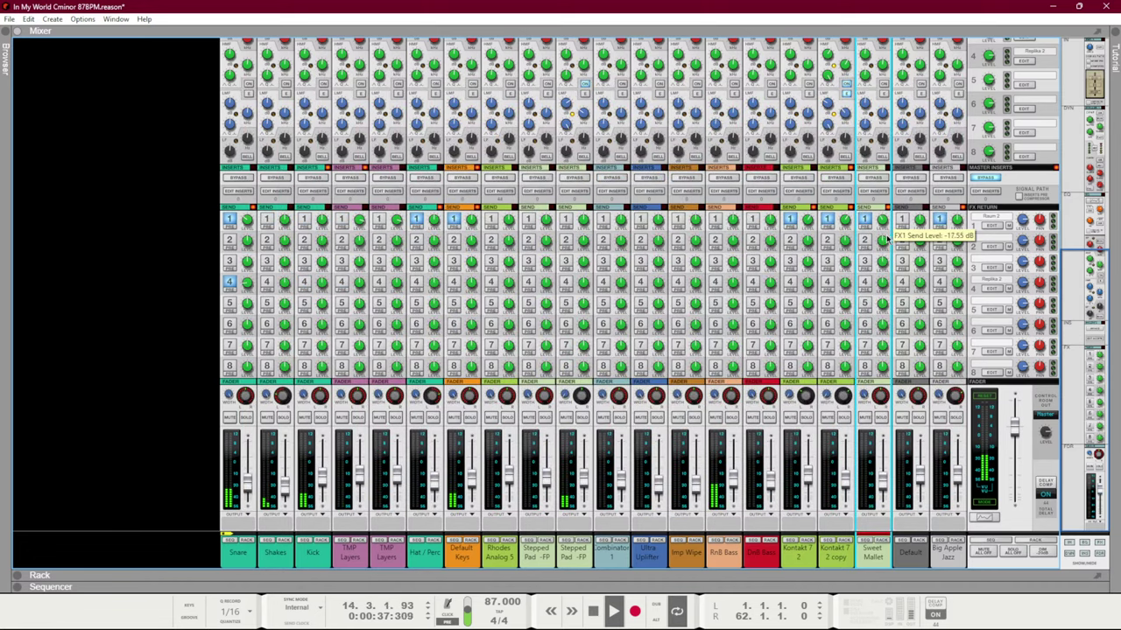
Restart playback from the start of the first verse at bar 5 and go to the Master Section in the rack
key("F7")
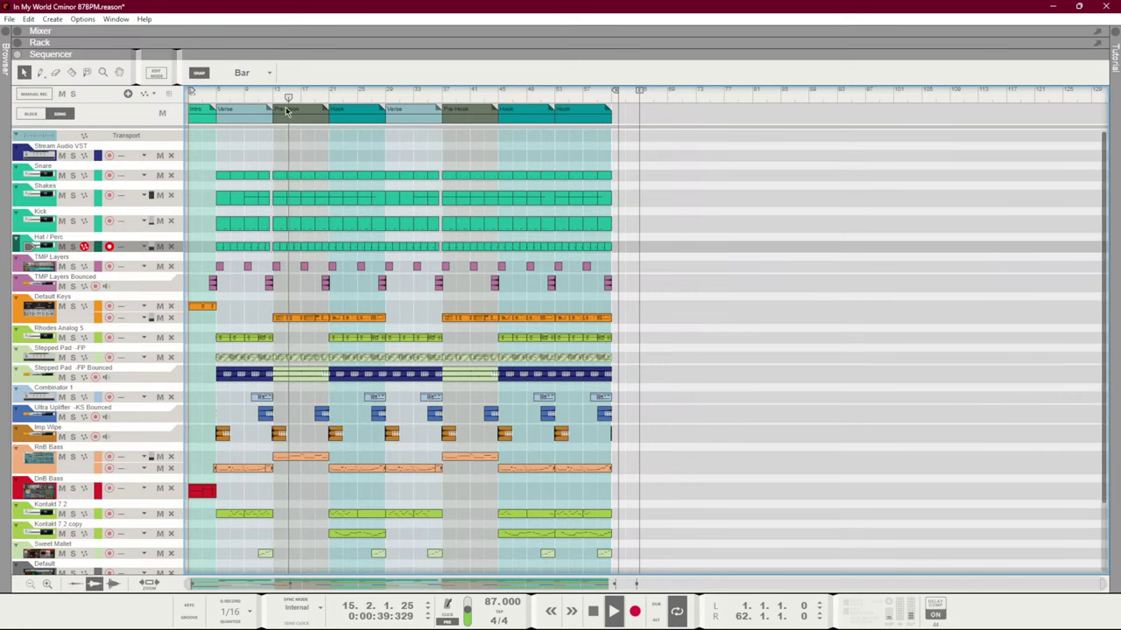
left_click(216, 96)
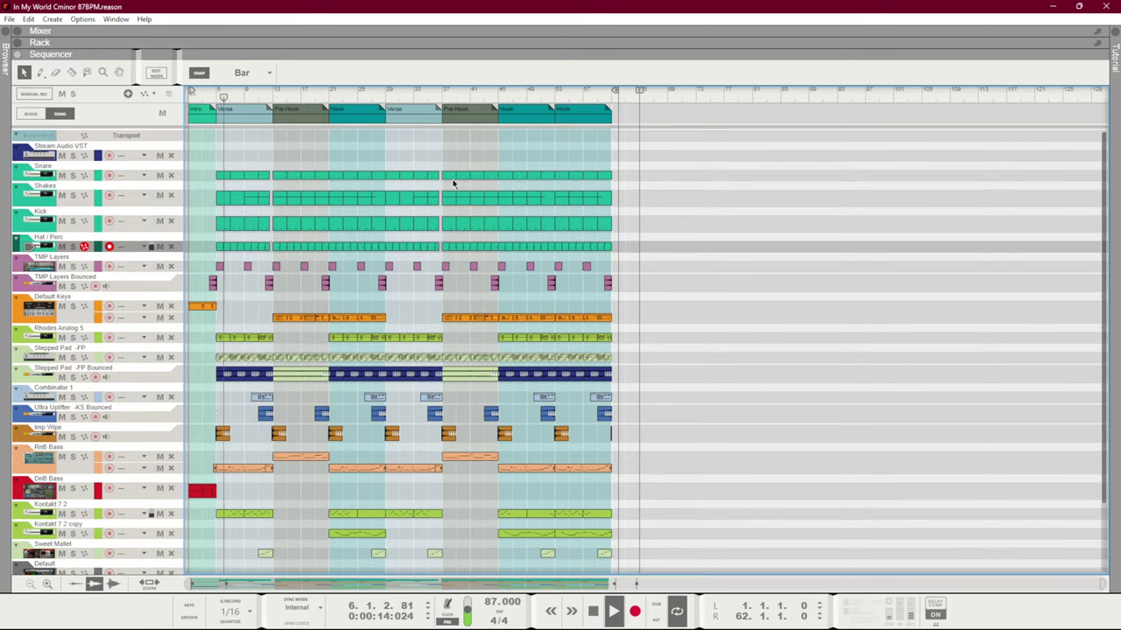
key("F6")
left_click_drag(1069, 214, 1016, 5)
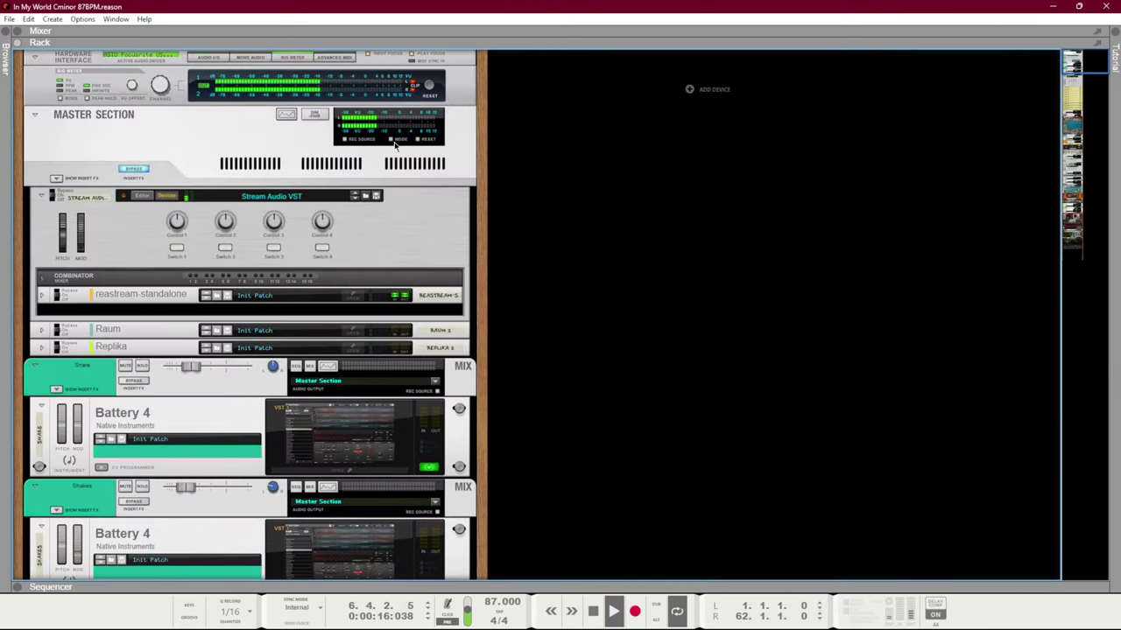
Turn off the master insert FX bypass and load the Multiband Compressor patch into the Master Section's inserts
left_click(109, 173)
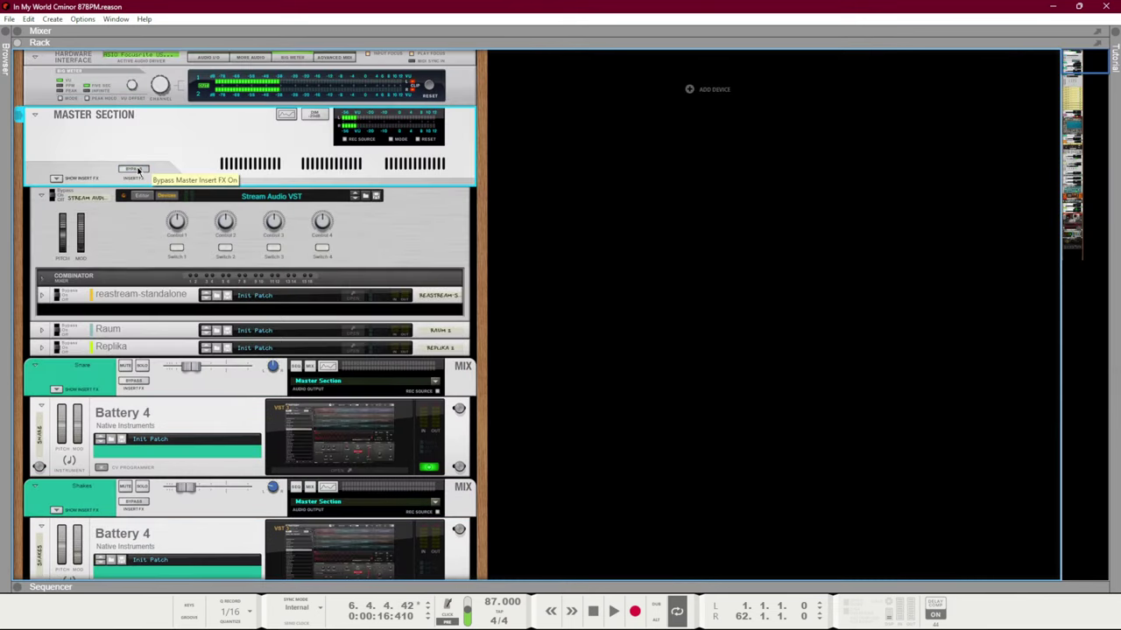
left_click(56, 178)
key("F3")
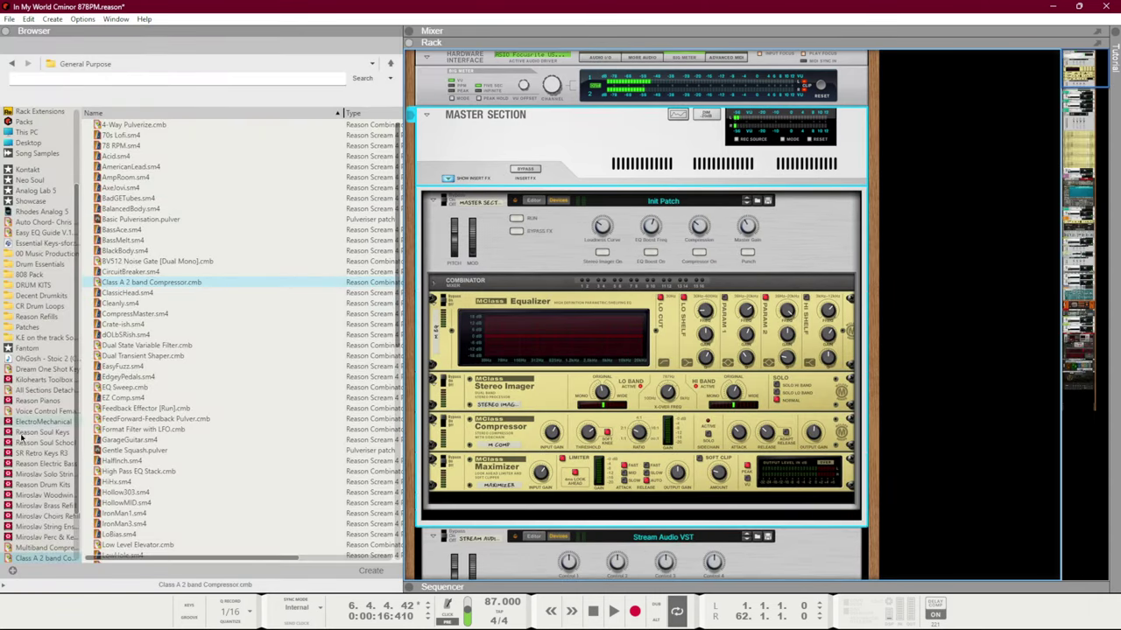
scroll(43, 455, "down", 2)
left_click_drag(44, 484, 532, 255)
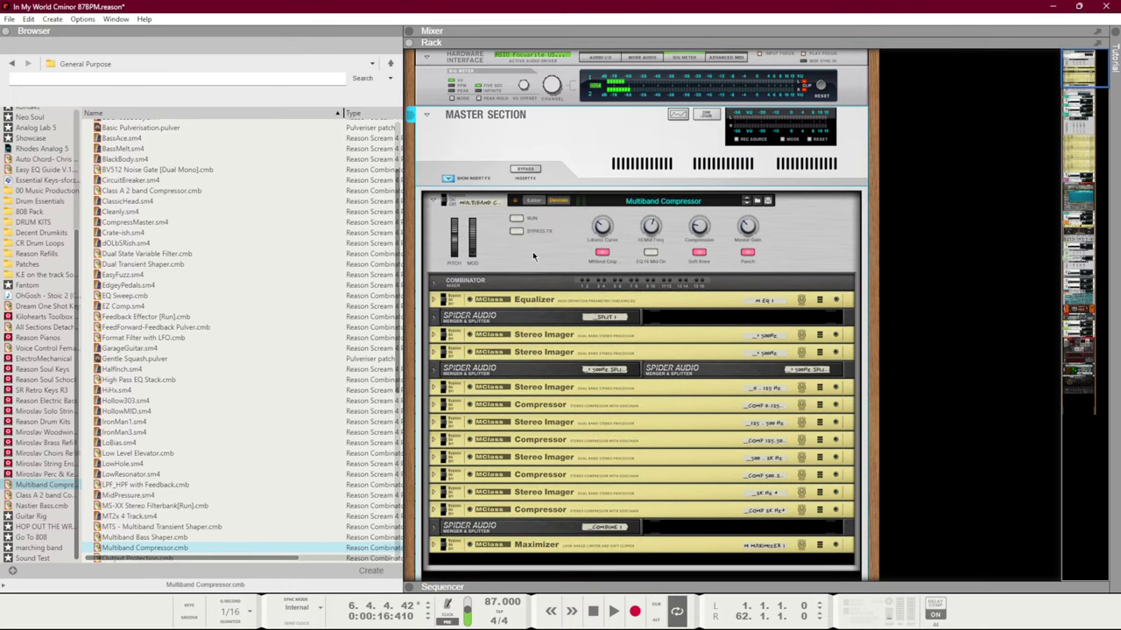
Restart playback from the first verse and expand the MClass Equalizer inside the Multiband Compressor
key("F7")
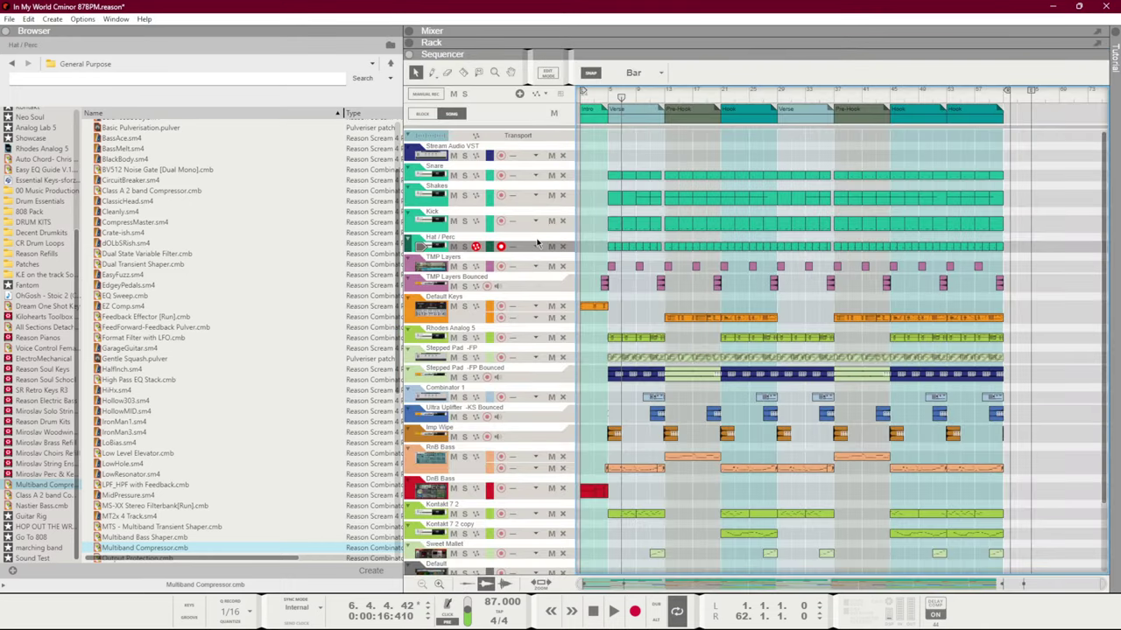
left_click(605, 96)
key("space")
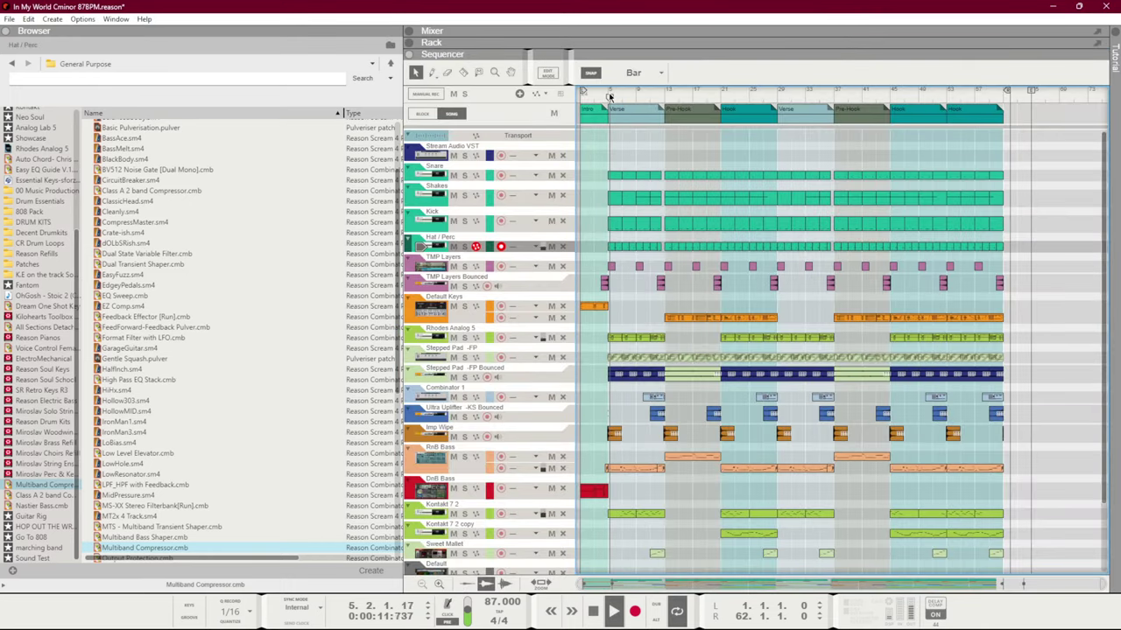
key("F6")
left_click(433, 299)
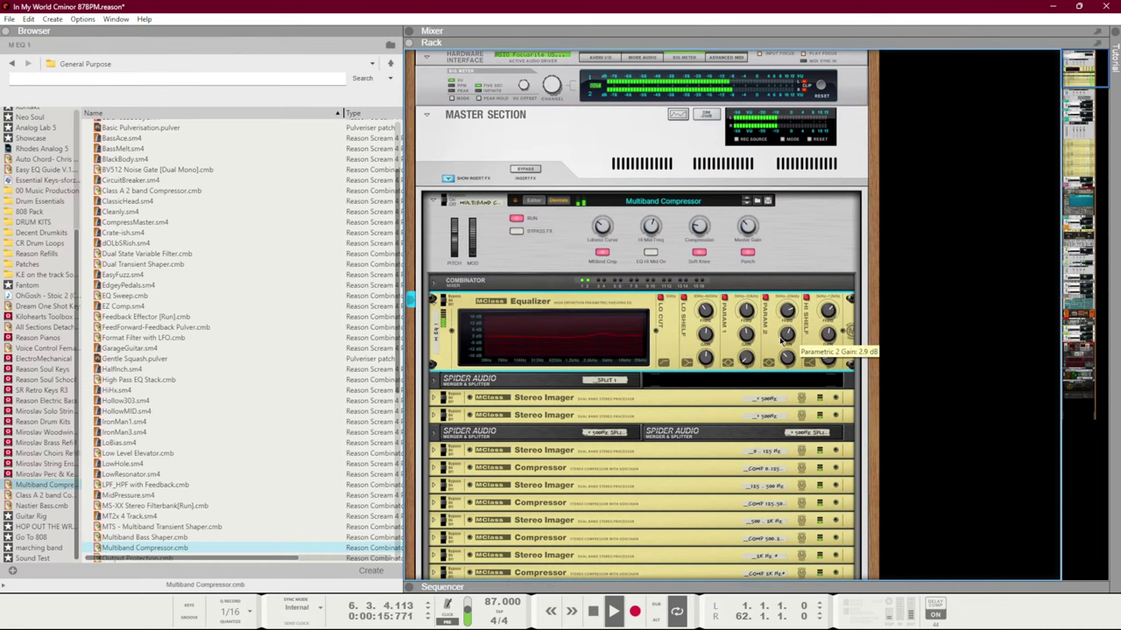
Sweep the master equalizer's Parametric 2 band, cut its gain to about -7.7 dB, and boost the high shelf
left_click_drag(787, 358, 781, 256)
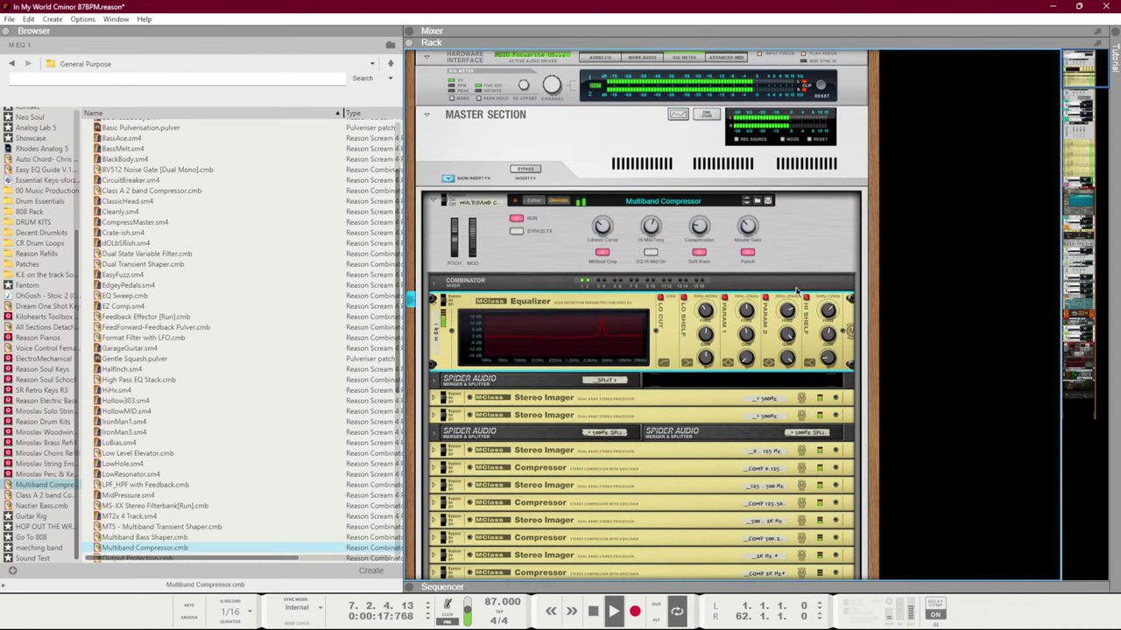
mouse_move(788, 312)
left_mouse_down()
mouse_move(788, 301)
mouse_move(785, 326)
left_mouse_up()
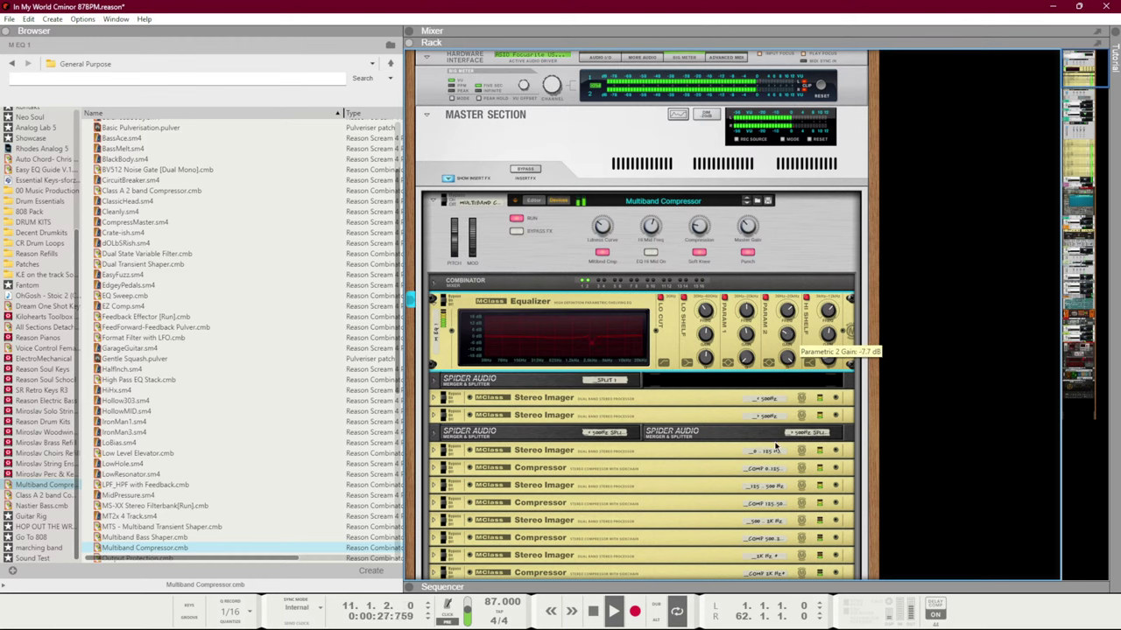
left_click_drag(787, 336, 828, 340)
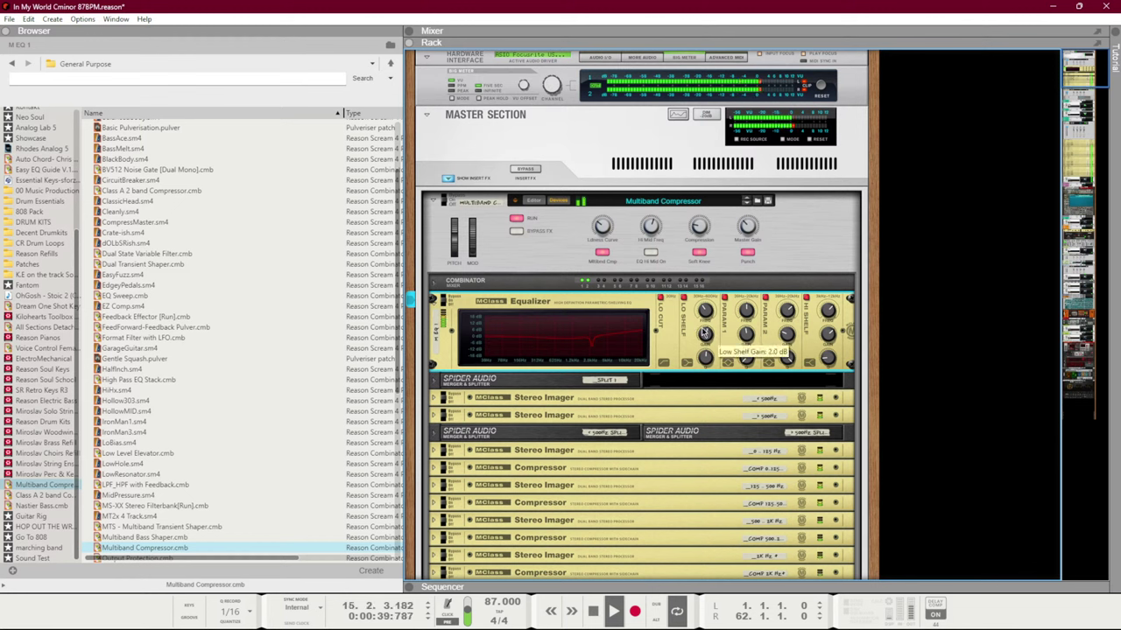
Reset the Big Meter's clip indicator and expand the MClass Maximizer at the end of the Multiband Compressor chain
left_click(821, 88)
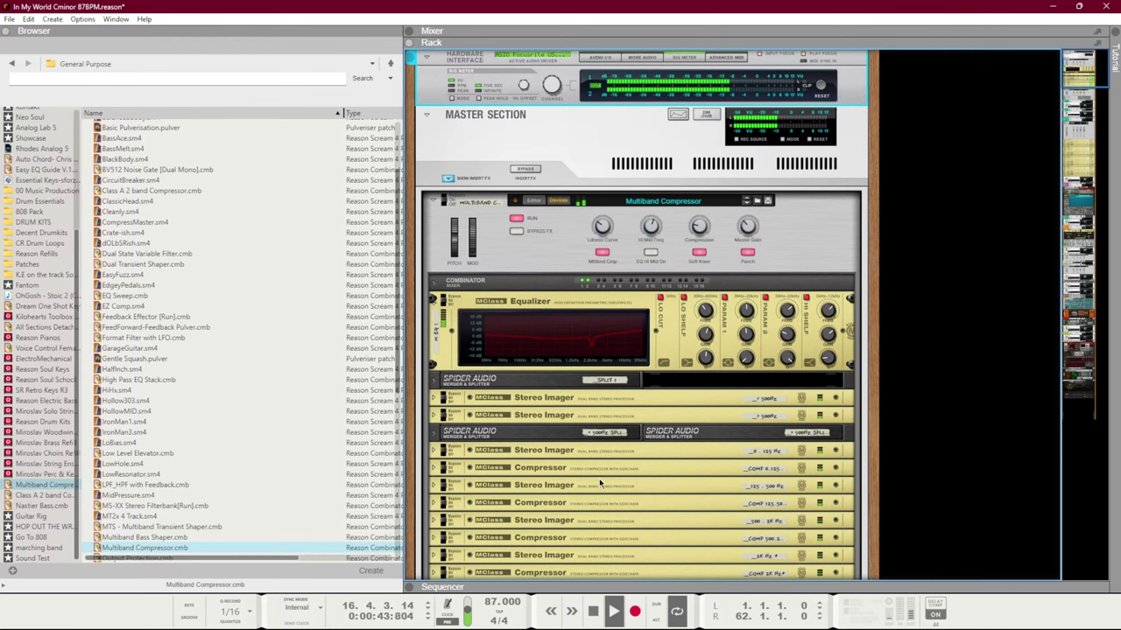
scroll(586, 453, "down", 5)
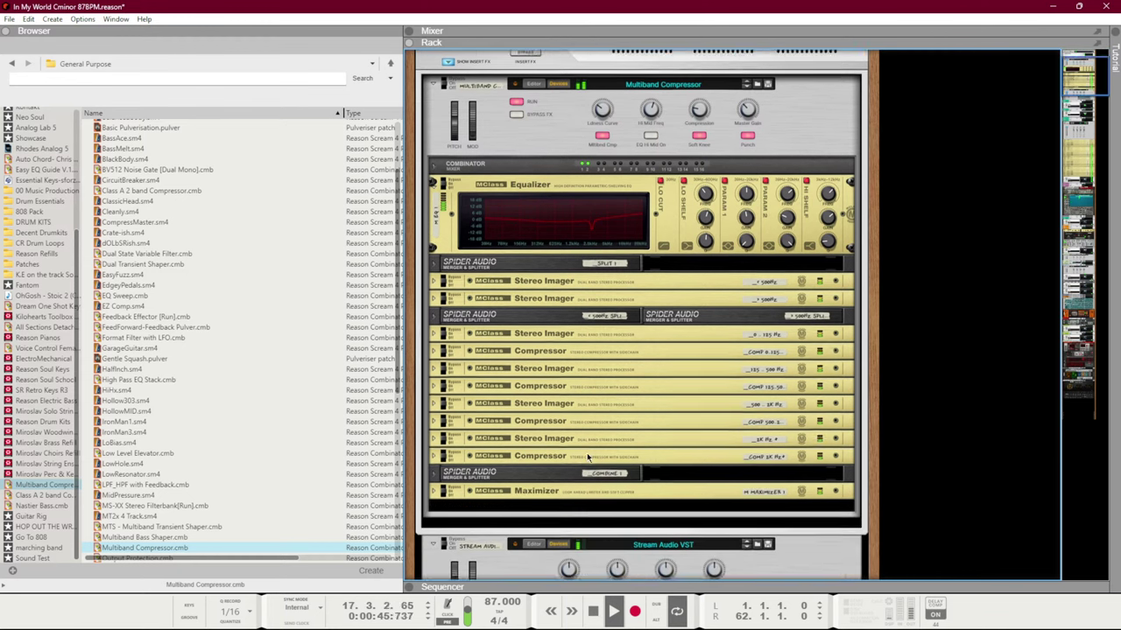
left_click(432, 435)
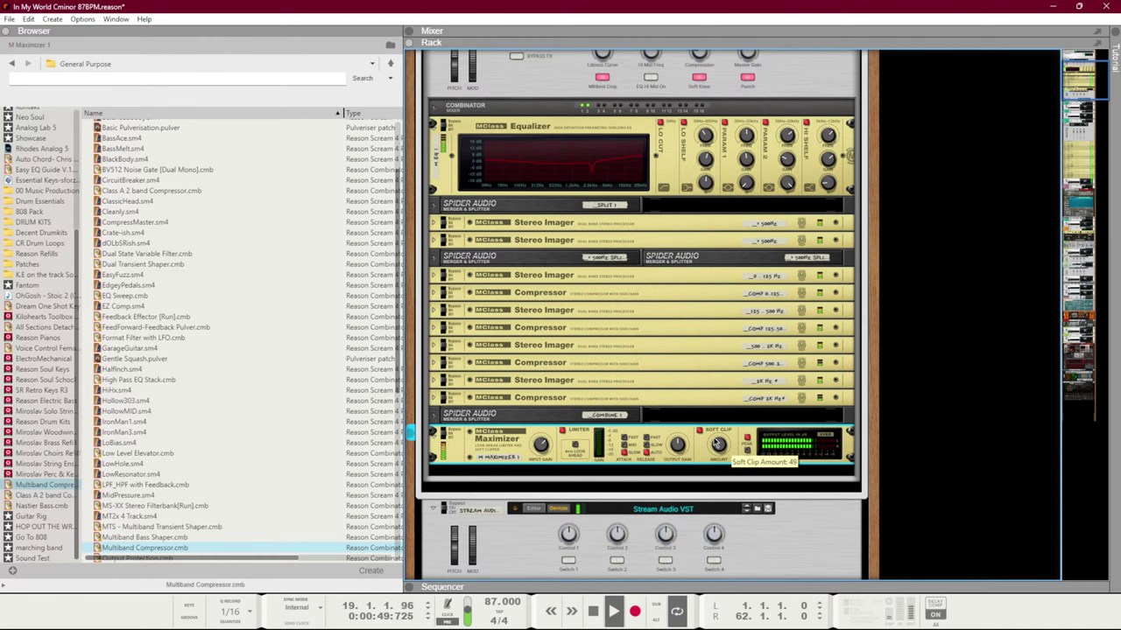
Boost the master equalizer's Parametric 1 gain to 18 dB, sweep its frequency, and return the stopped song to its beginning
scroll(571, 387, "up", 2)
scroll(571, 387, "up", 2)
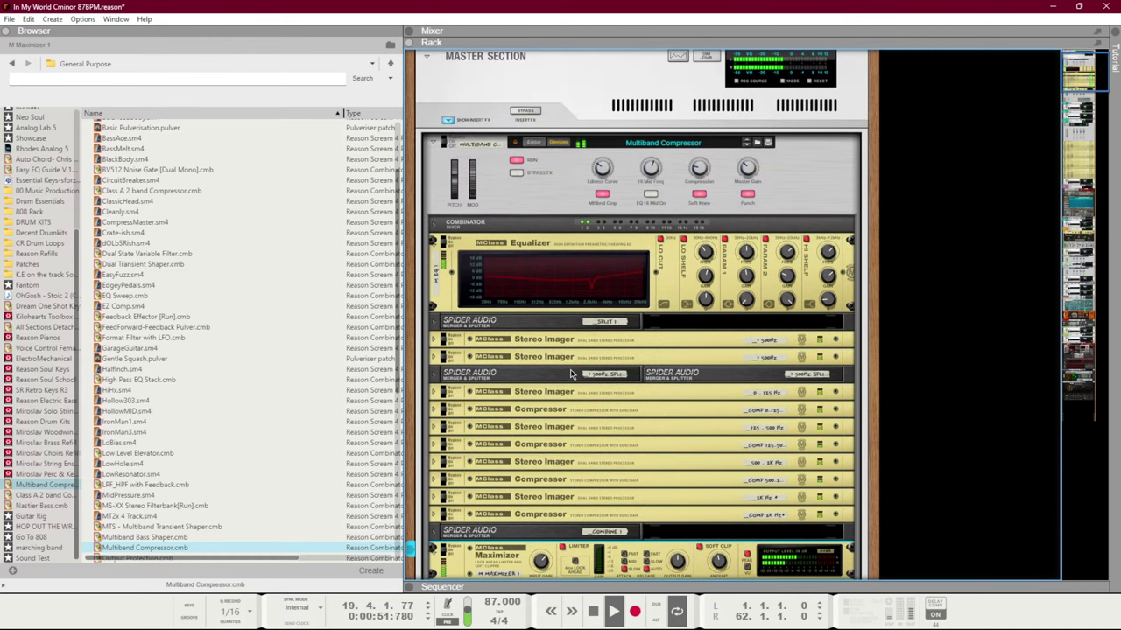
left_click(746, 275)
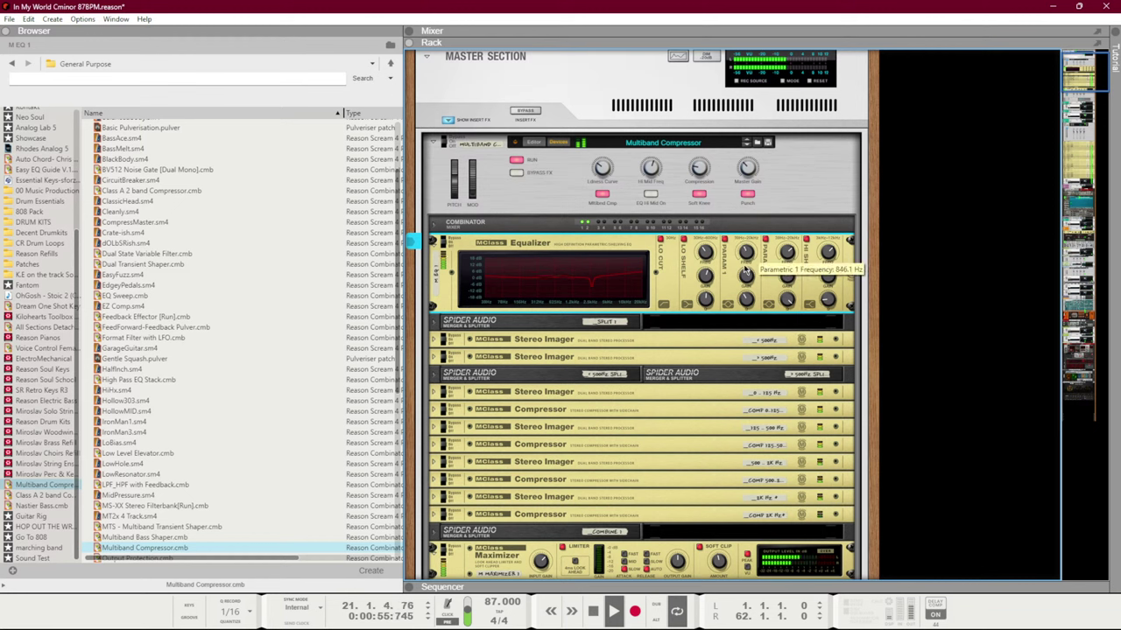
mouse_move(745, 272)
left_mouse_down()
mouse_move(744, 245)
mouse_move(743, 261)
left_mouse_up()
key("space")
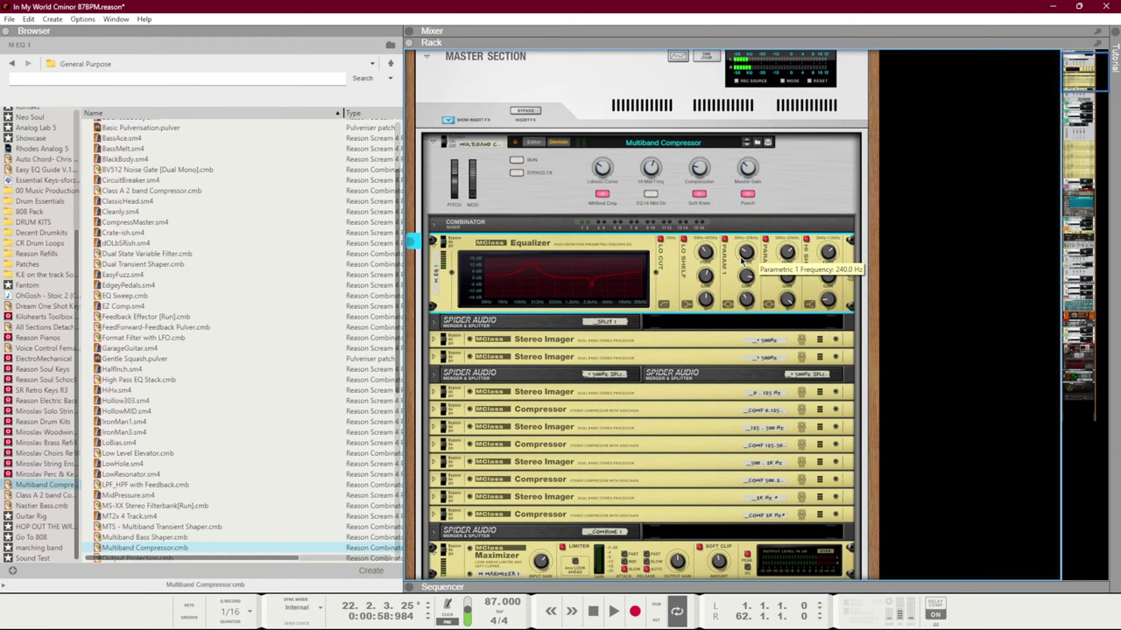
left_click_drag(747, 252, 748, 256)
key("Home")
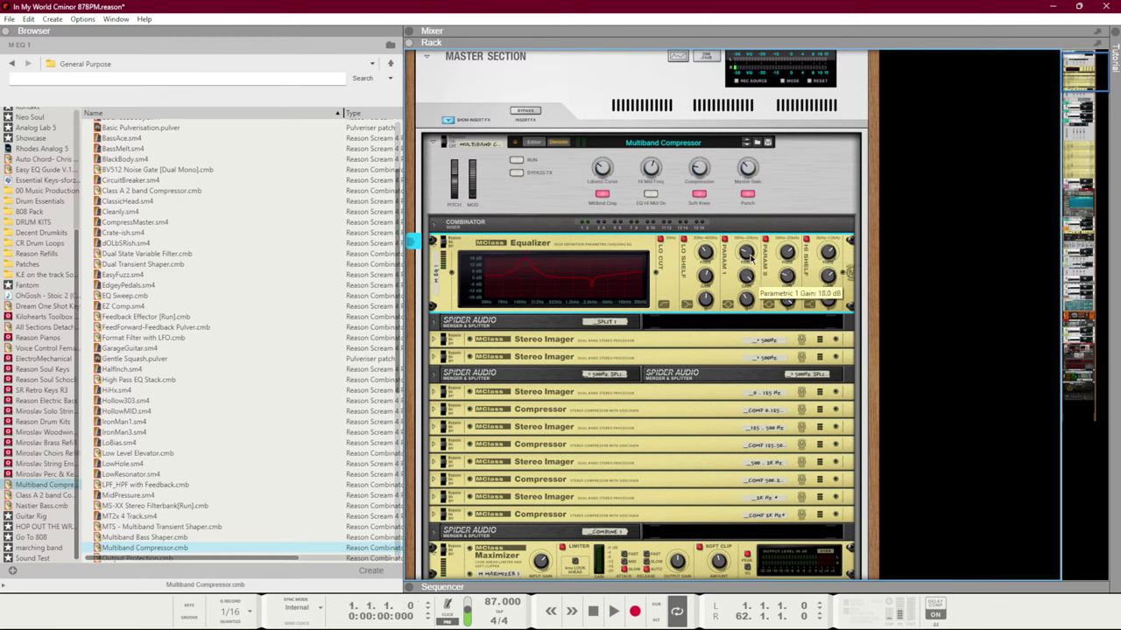
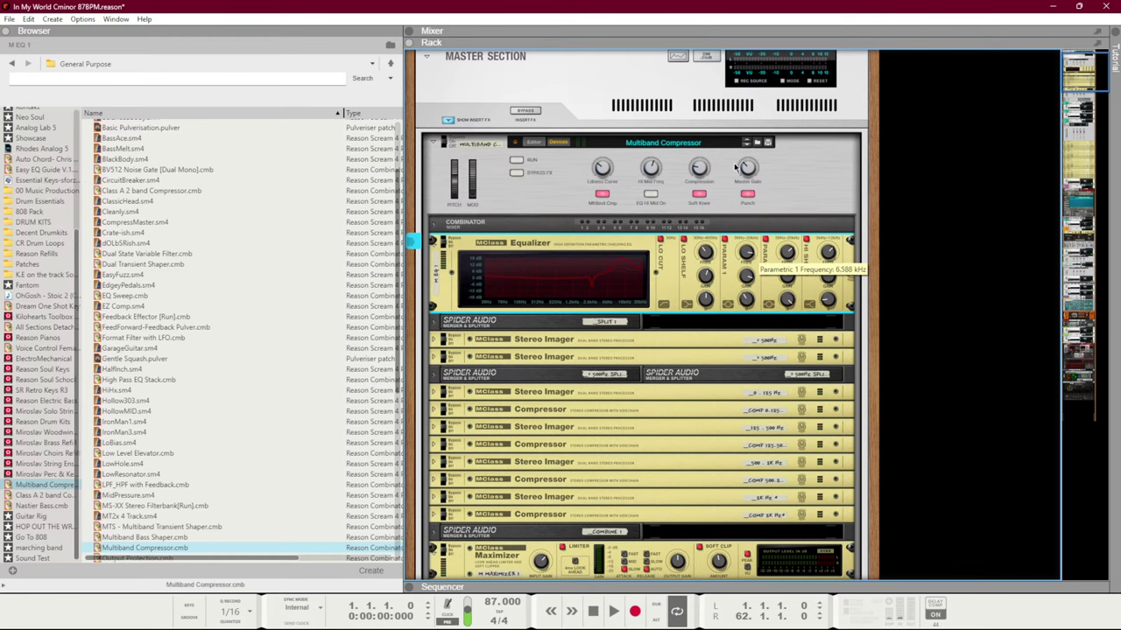
Start playback, jump to the first verse in the sequencer, and return to the master equalizer in the rack
key("space")
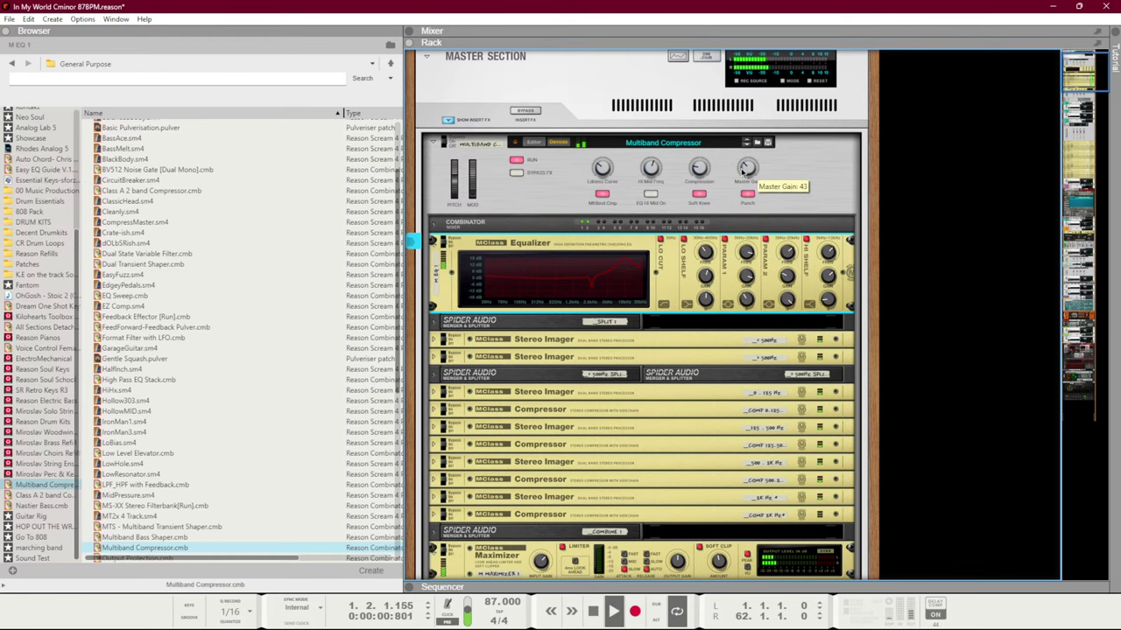
key("F7")
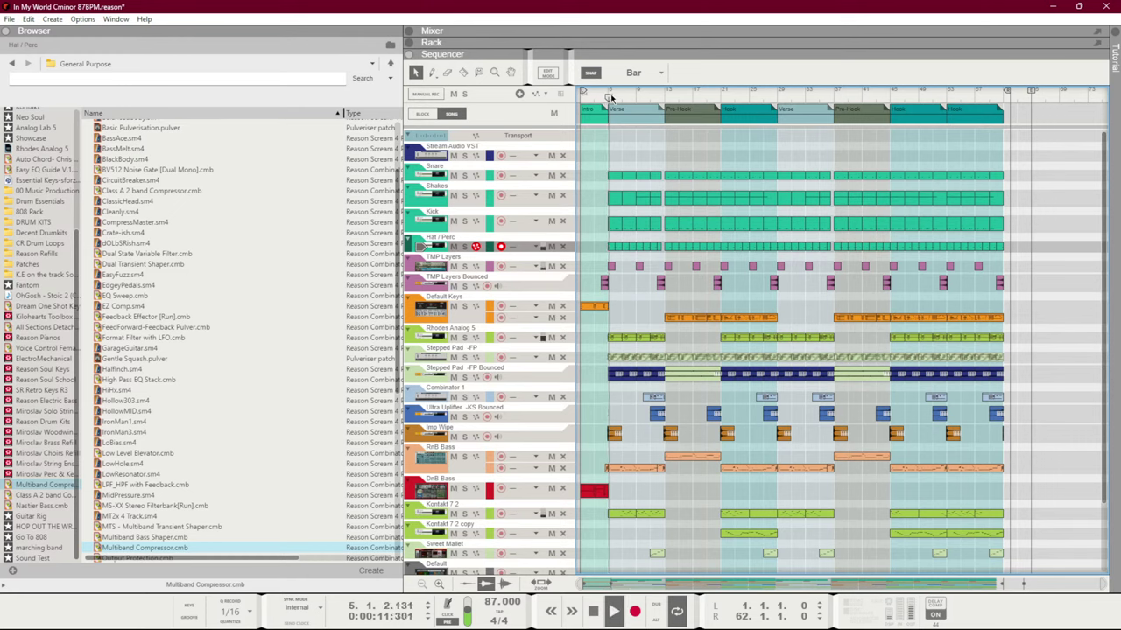
key("F5")
key("F7")
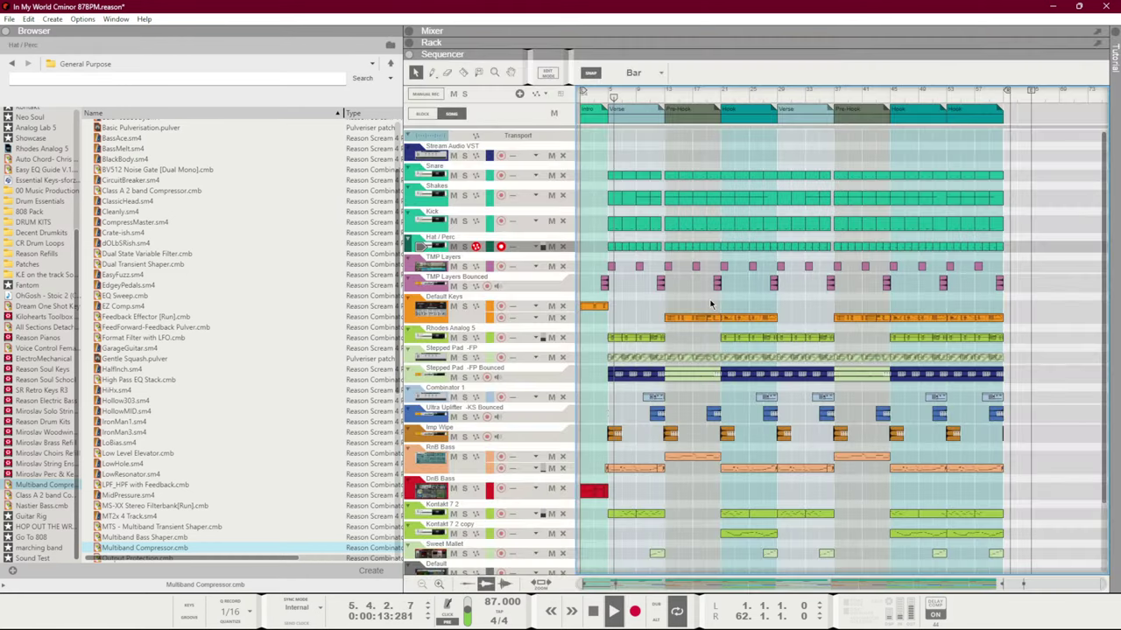
key("F6")
Sweep the master equalizer's Parametric 1 frequency to about 254 Hz and cut that band's gain to about -2.6 dB
left_click_drag(829, 273, 824, 267)
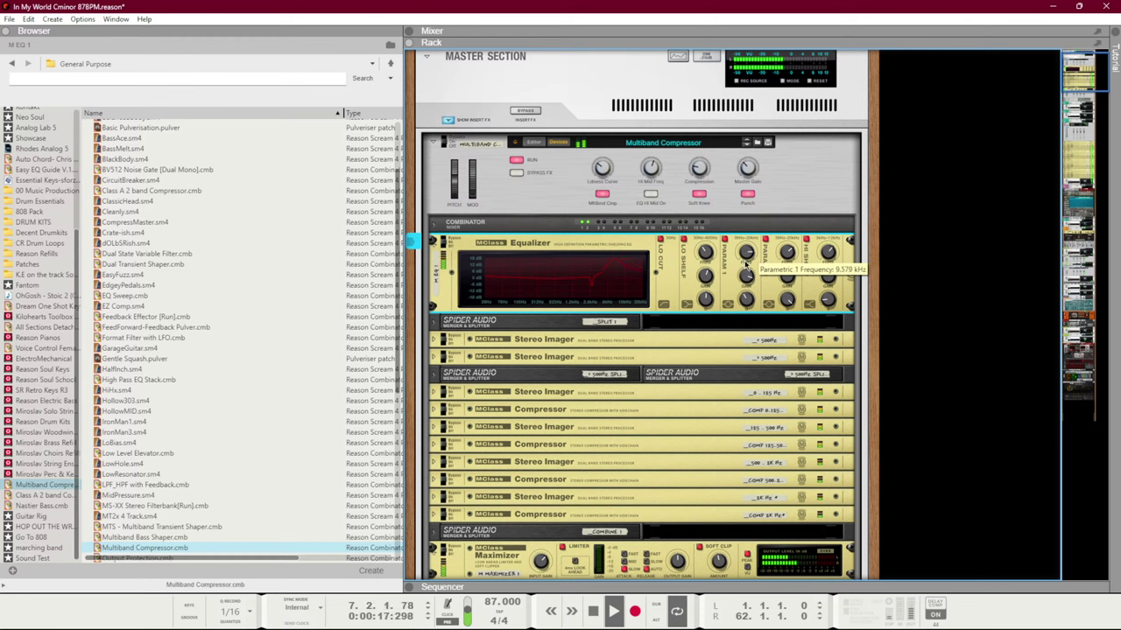
left_click_drag(739, 286, 723, 321)
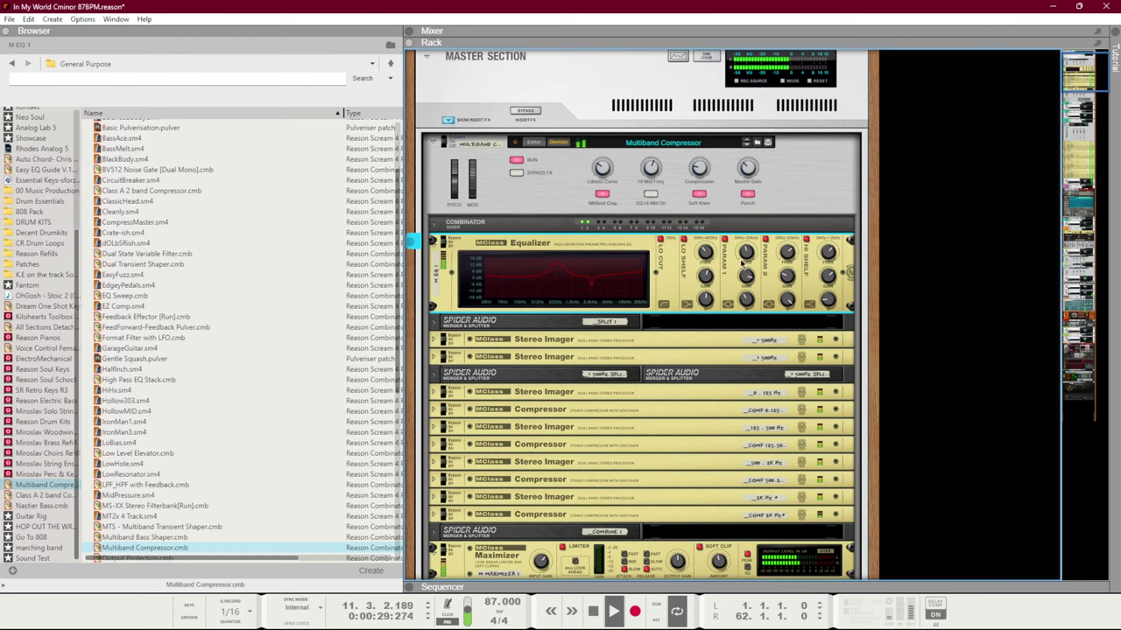
mouse_move(744, 274)
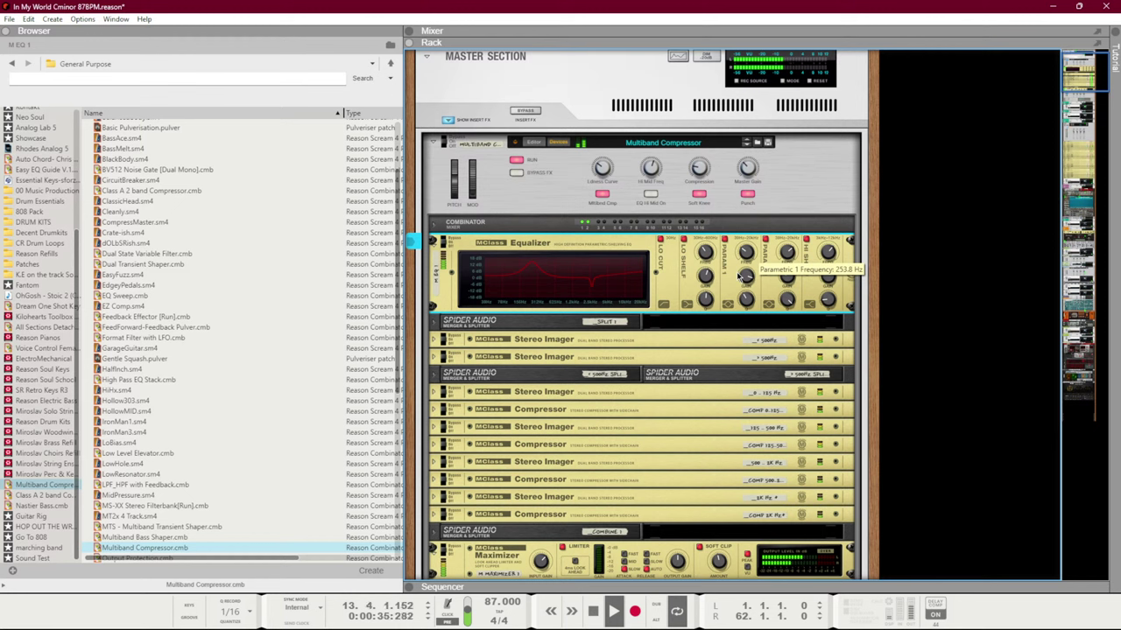
mouse_move(746, 300)
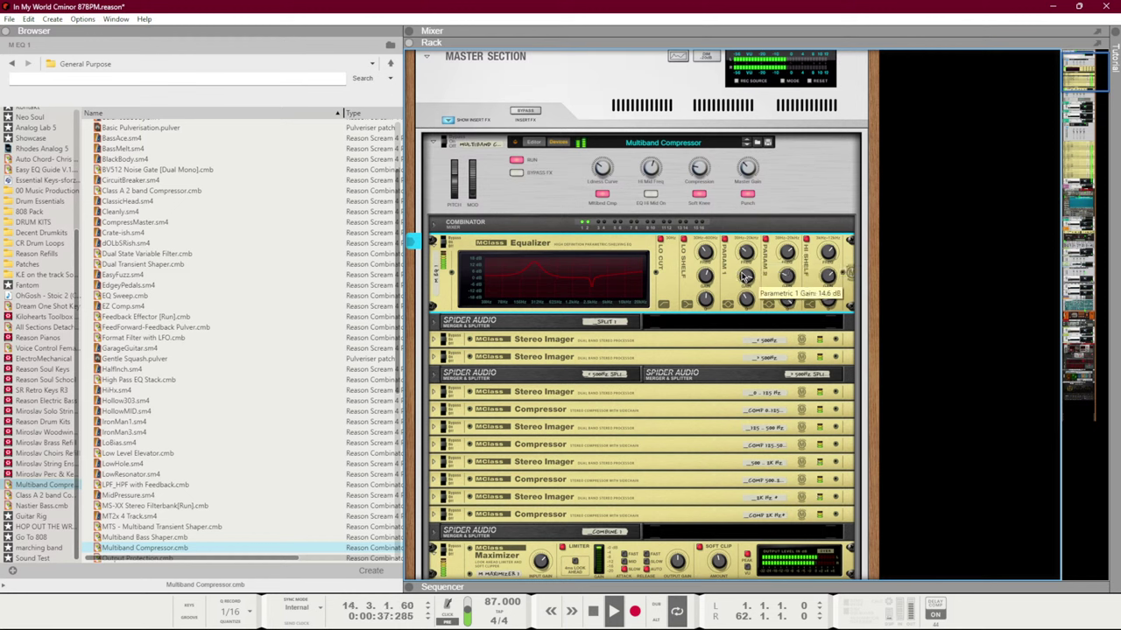
left_click_drag(746, 301, 742, 350)
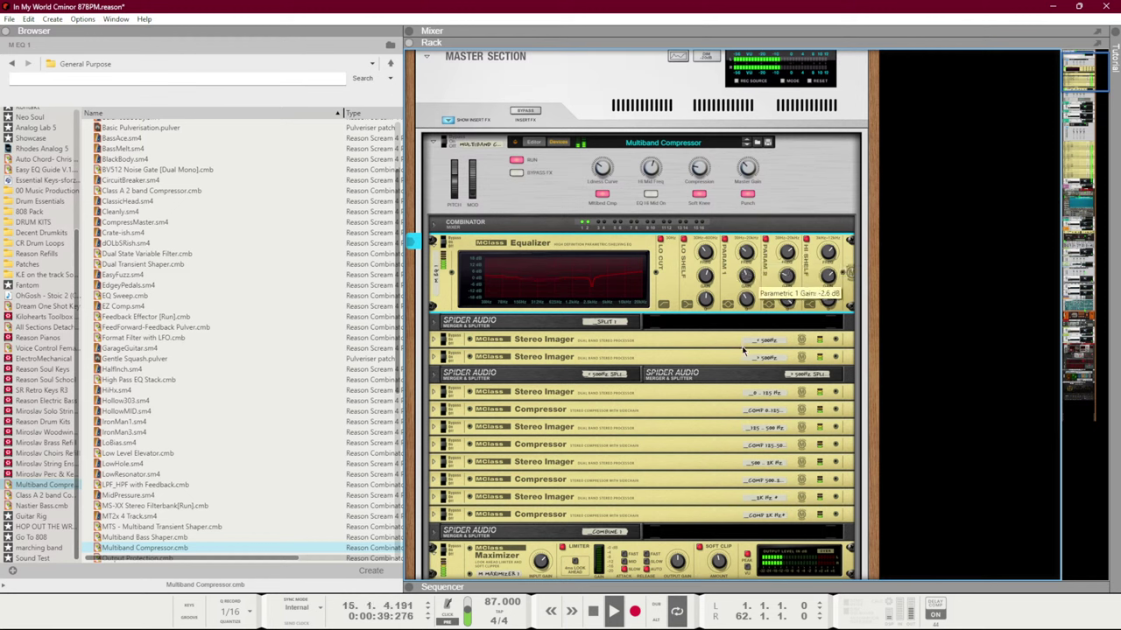
mouse_move(747, 302)
left_click_drag(749, 278, 746, 257)
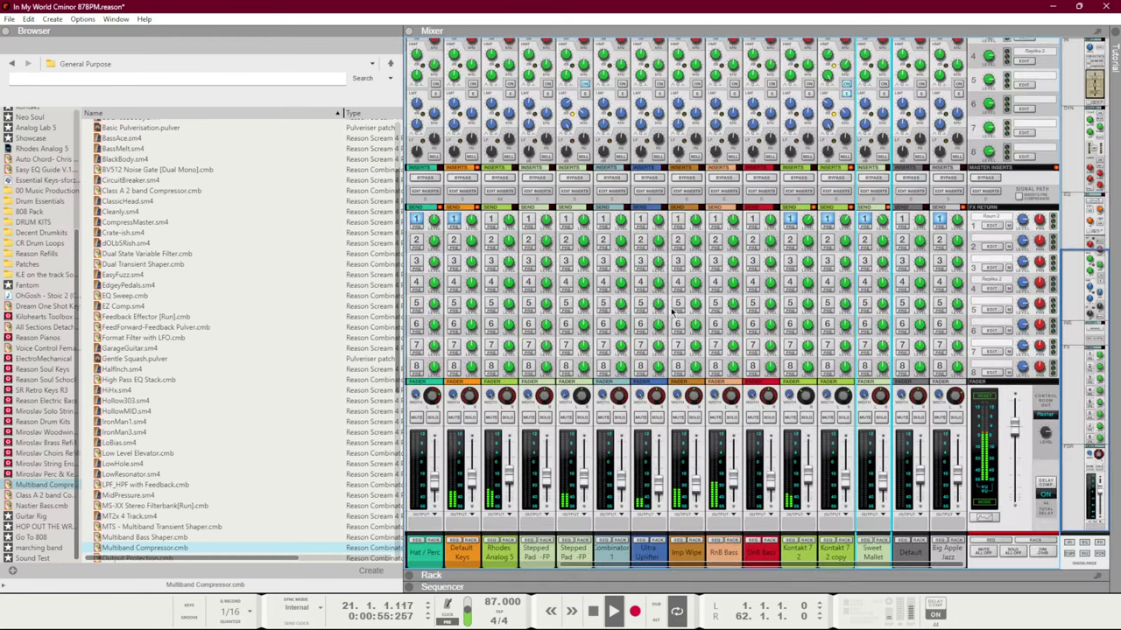
Return to the mixer with the browser hidden and lower the Kontakt 7 2 copy fader slightly
key("F5")
key("F3")
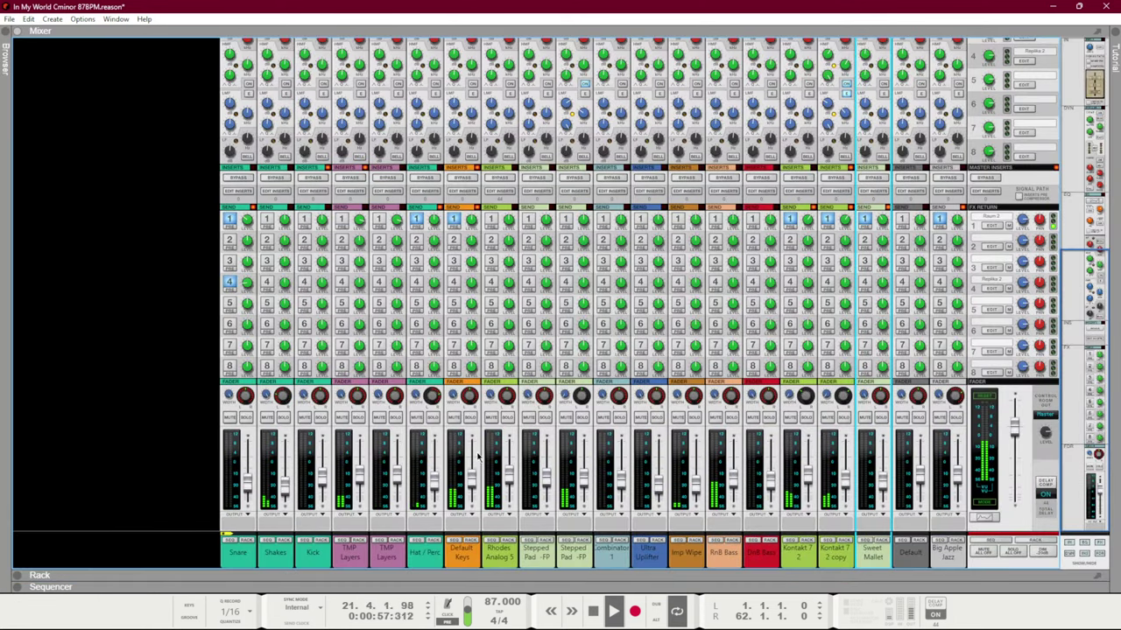
left_click(319, 563)
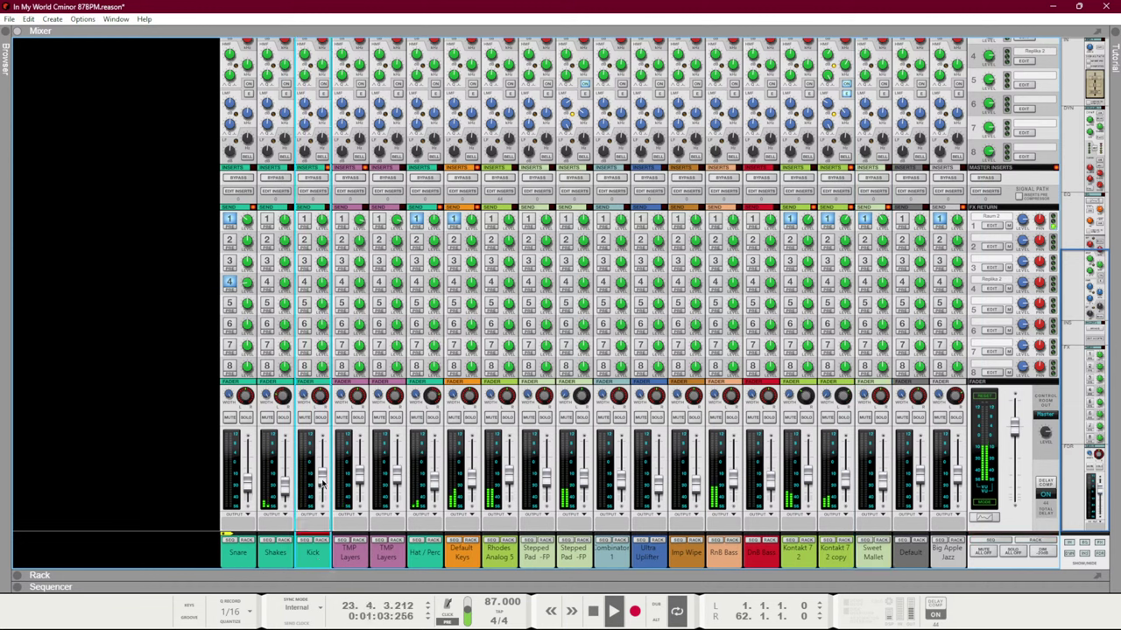
left_click(846, 480)
left_click_drag(847, 480, 844, 486)
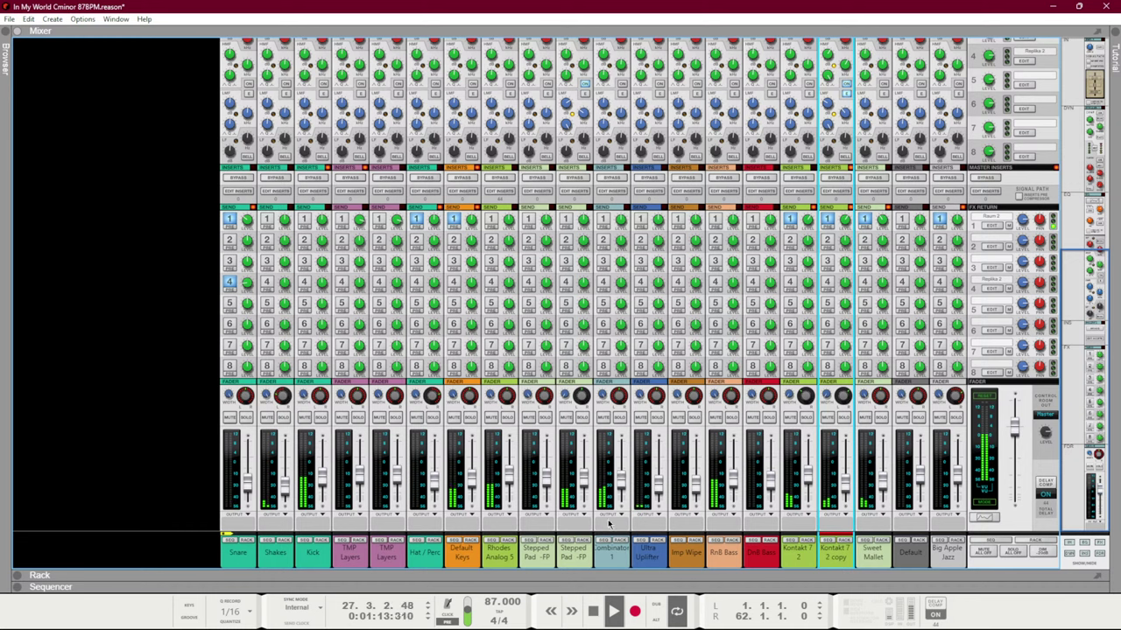
Enable the high-pass filter on the Combinator 1 channel in the Spectrum EQ and close it
left_click(602, 562)
key("ctrl+e")
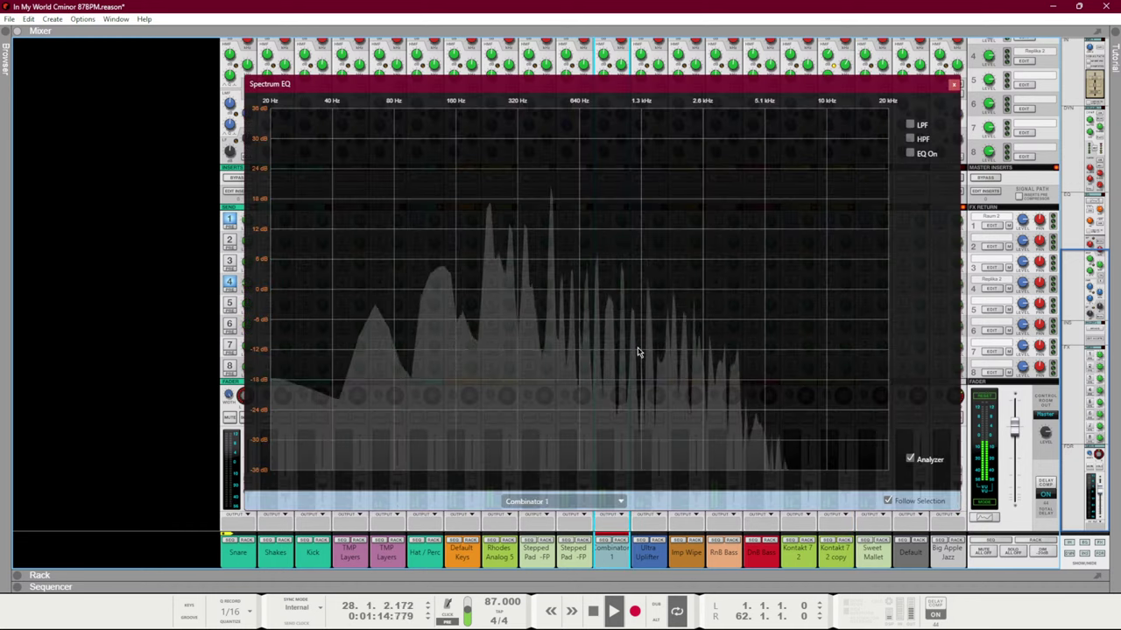
left_click(911, 139)
key("ctrl+e")
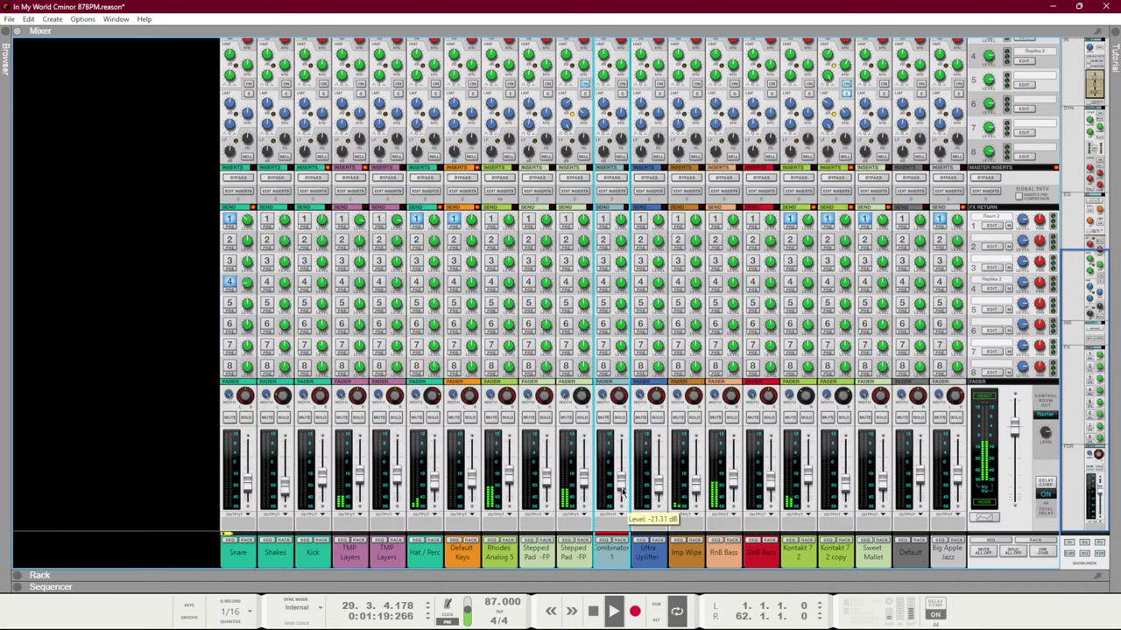
Look over the arrangement in the sequencer, select the Stepped Pad -FP Bounced track, and return to the mixer
key("F7")
scroll(658, 317, "down", 3)
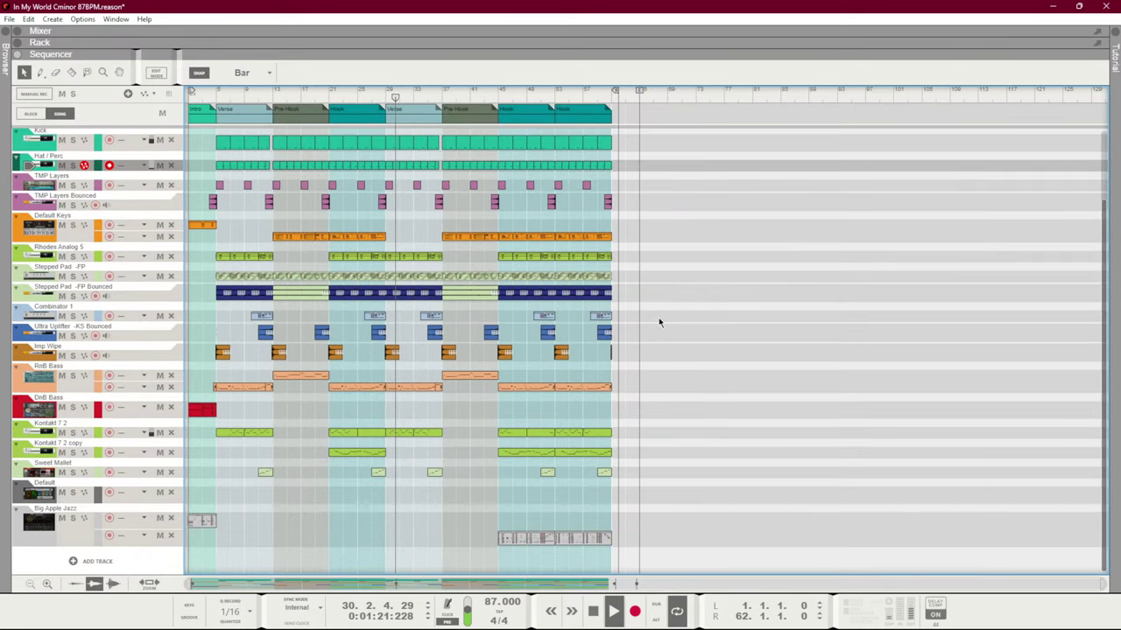
scroll(659, 317, "up", 3)
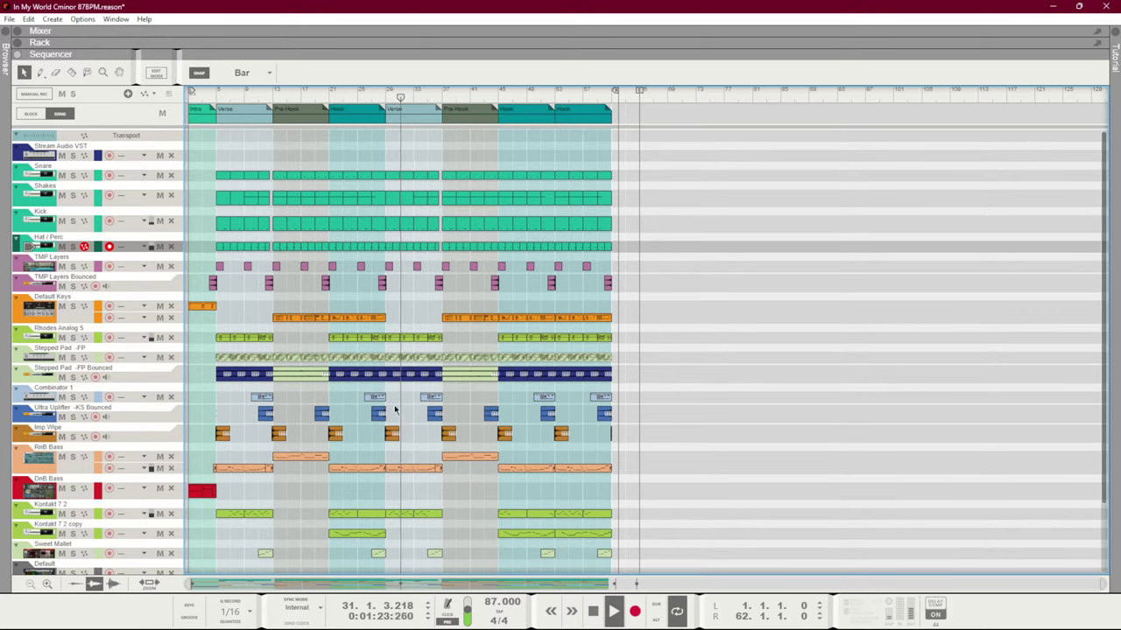
left_click(162, 382)
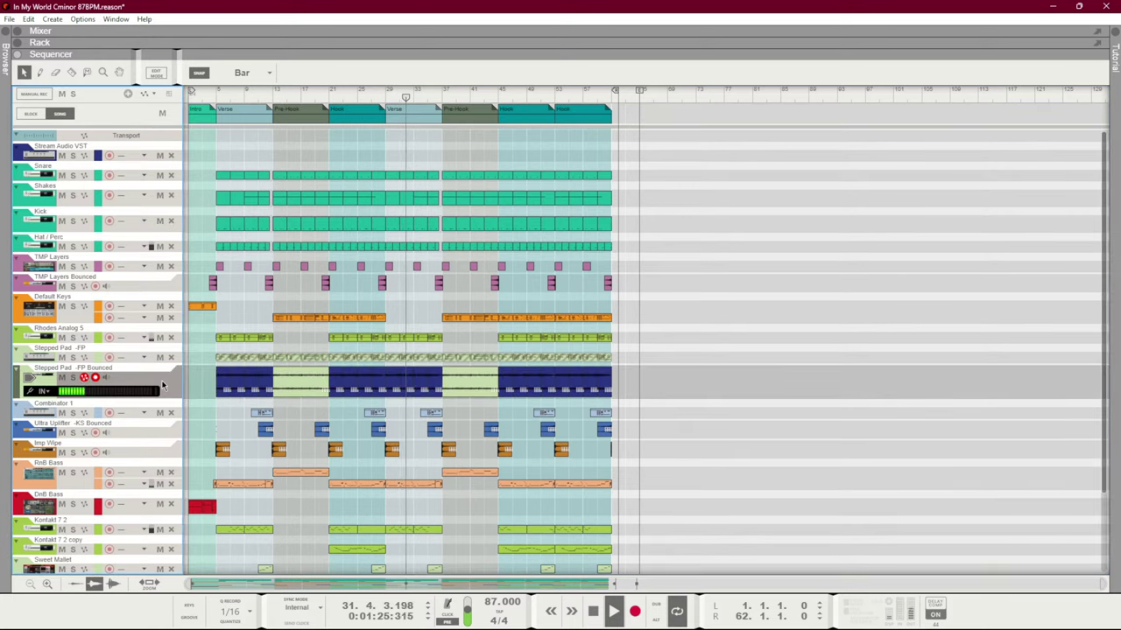
key("F5")
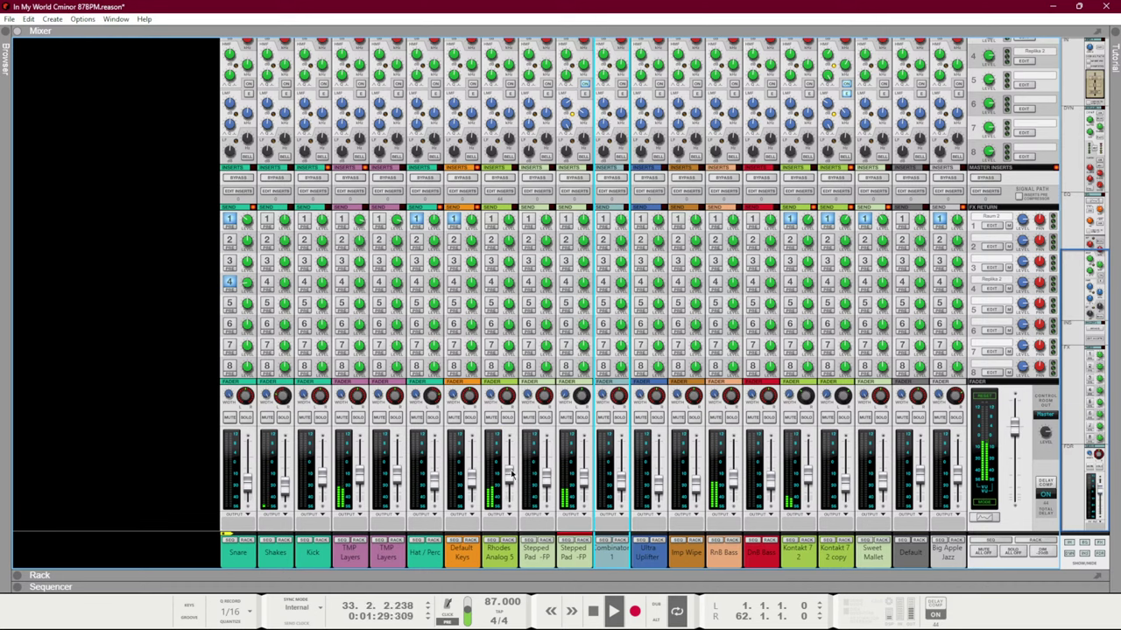
Open the Rhodes Analog 5 instrument from its mixer channel, try raising its Movement control, and close the plugin window
left_click(513, 545)
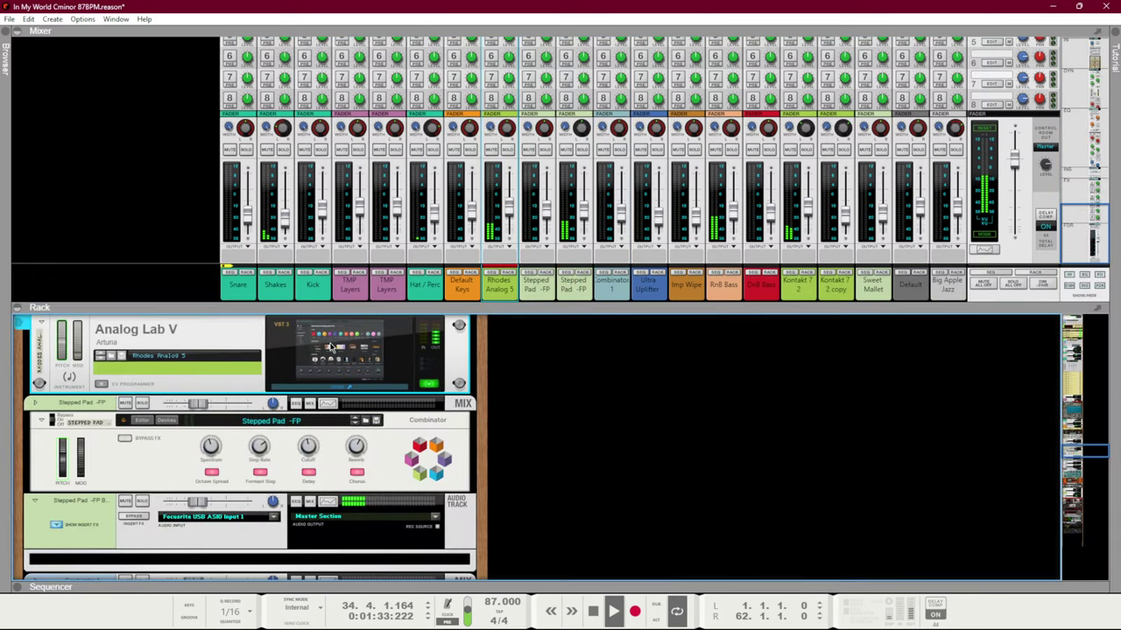
left_click(425, 343)
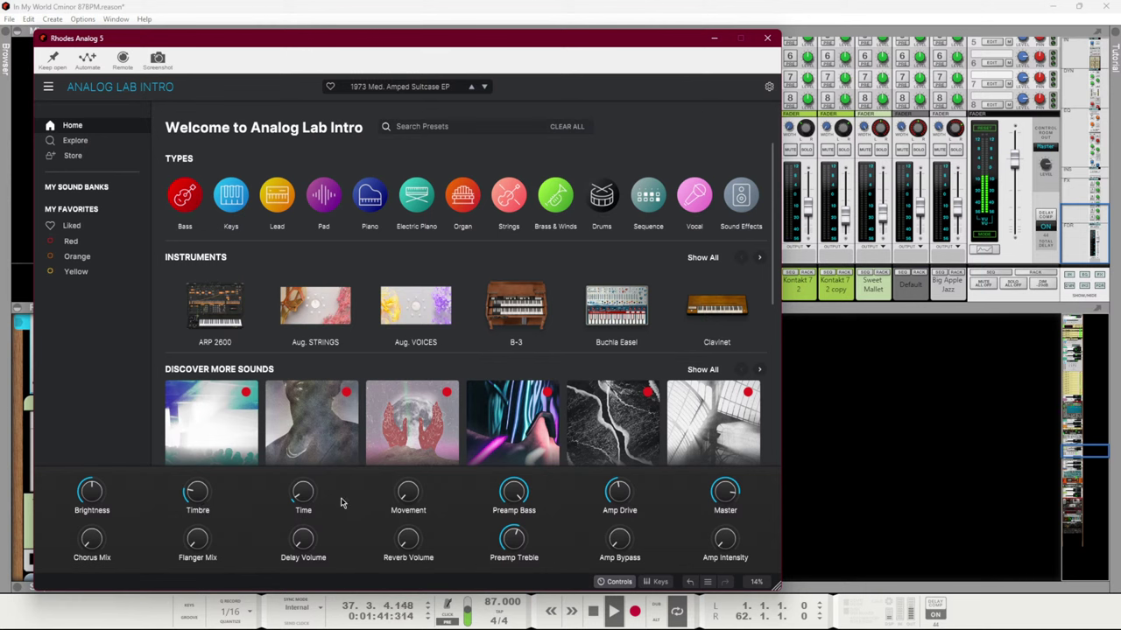
left_click_drag(404, 497, 404, 420)
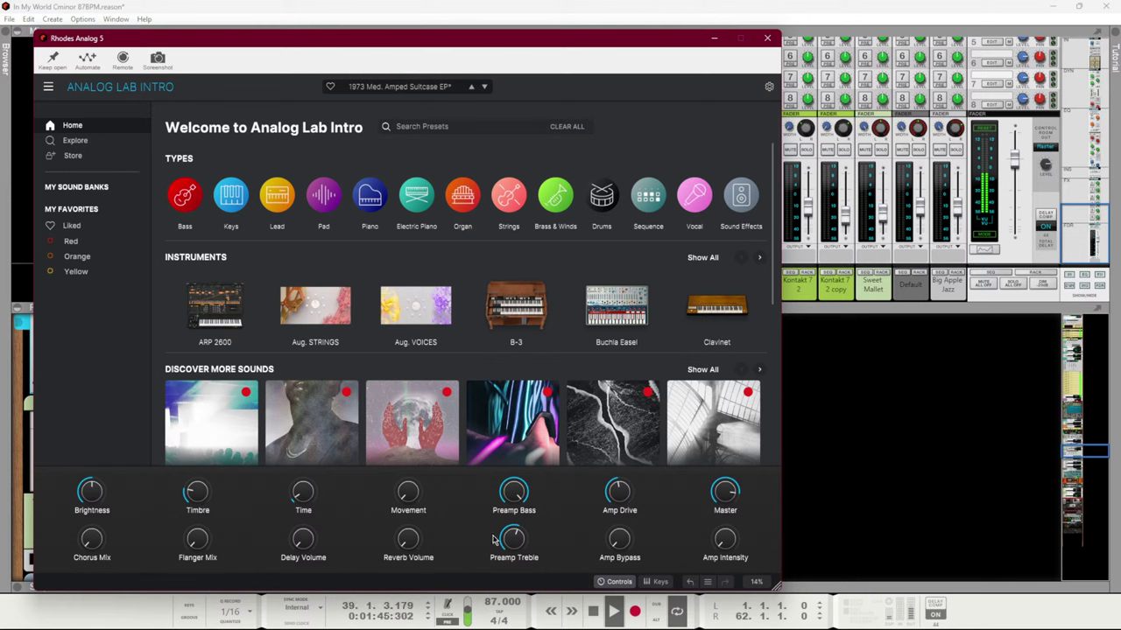
mouse_move(503, 544)
left_click(768, 39)
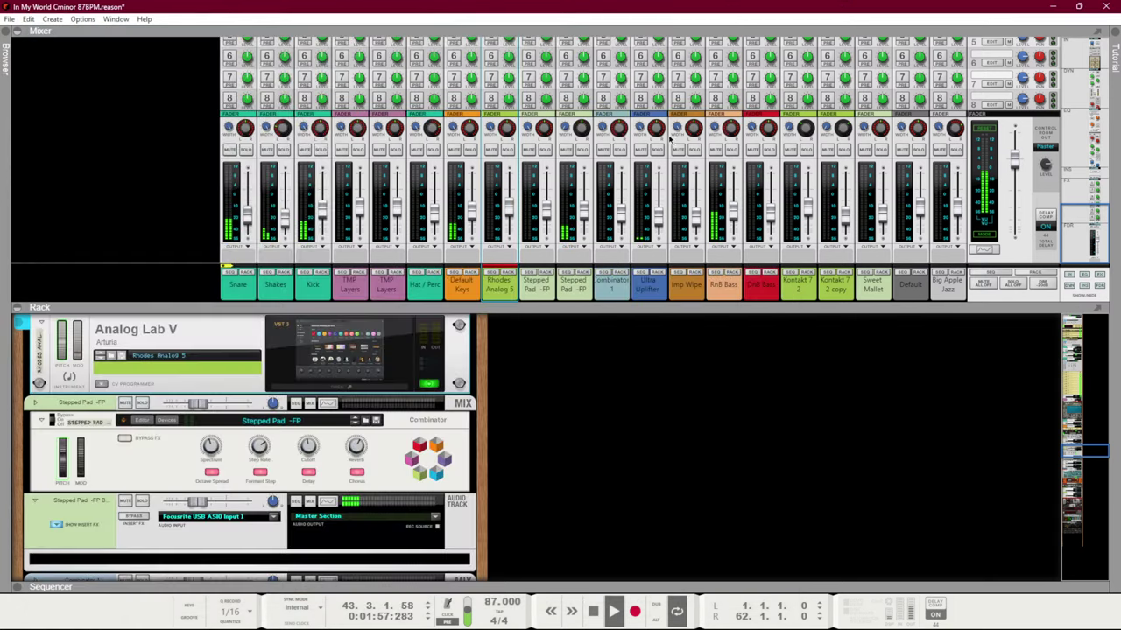
Check the Default Keys channel level and lower the Big Apple Jazz channel fader slightly
left_click(473, 285)
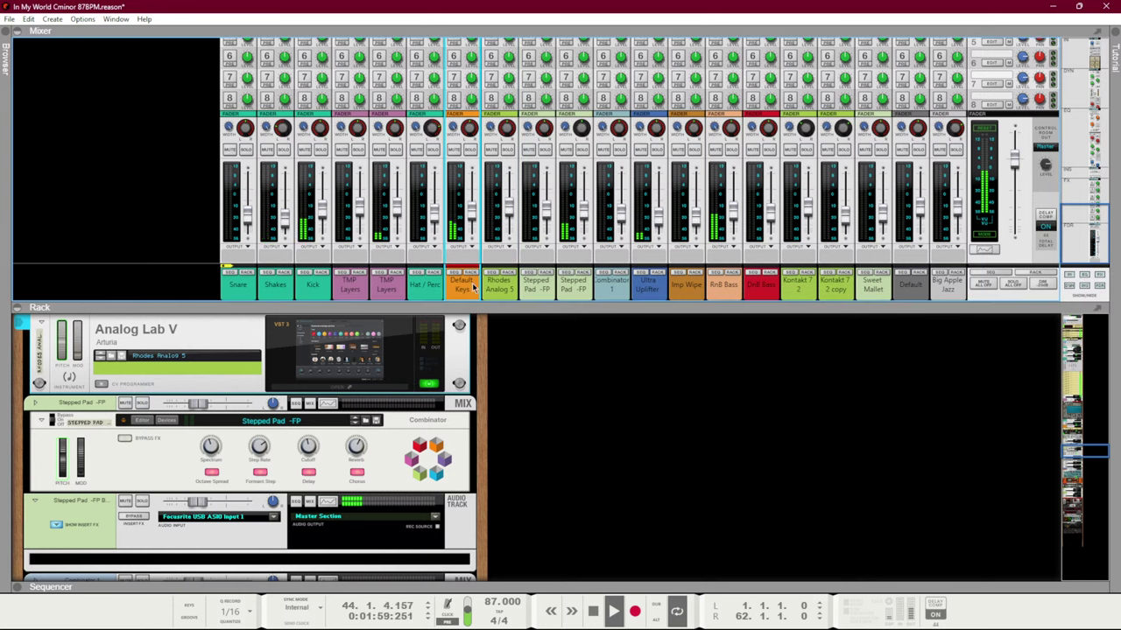
mouse_move(471, 225)
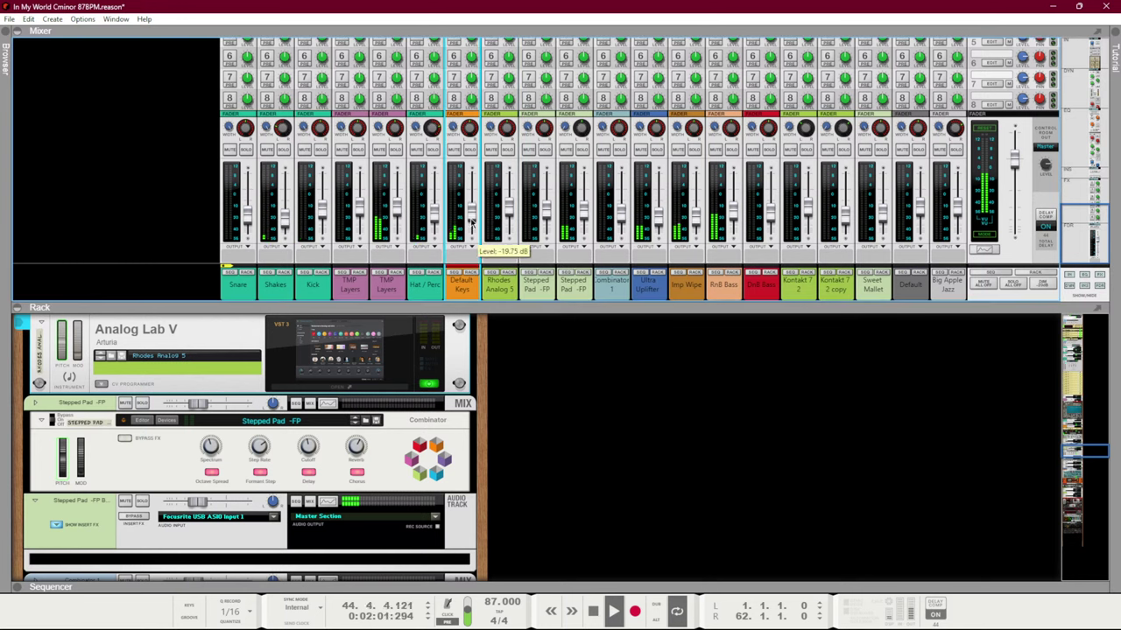
left_click(957, 210)
left_click_drag(957, 214, 959, 217)
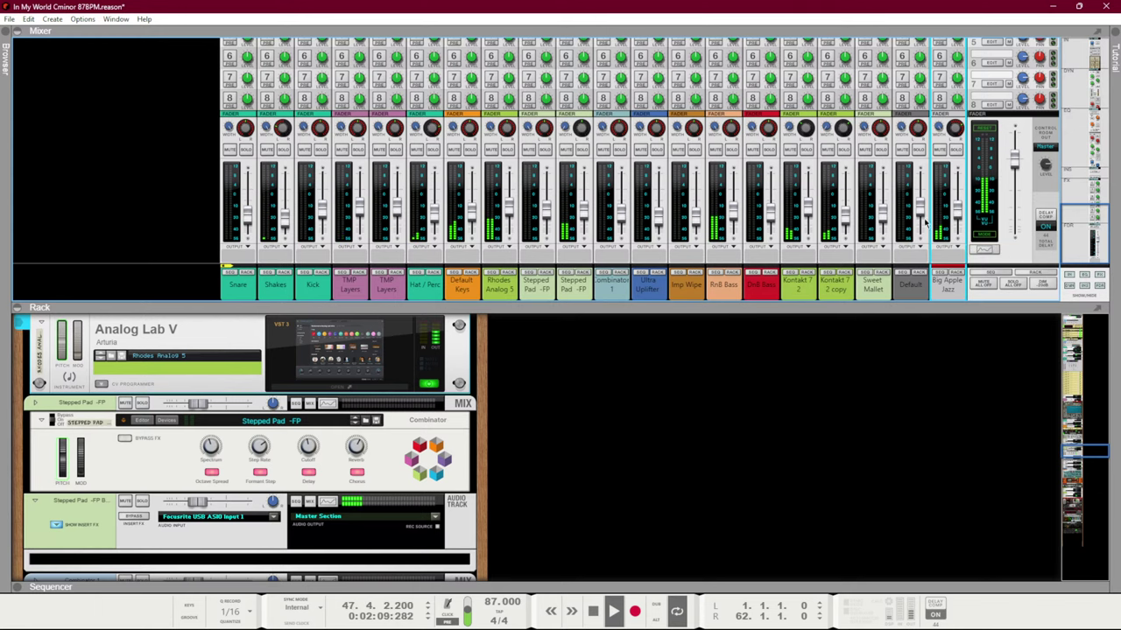
Arm the Big Apple Jazz track for recording in the sequencer and restart playback from the beginning of the song
key("F7")
scroll(539, 459, "down", 3)
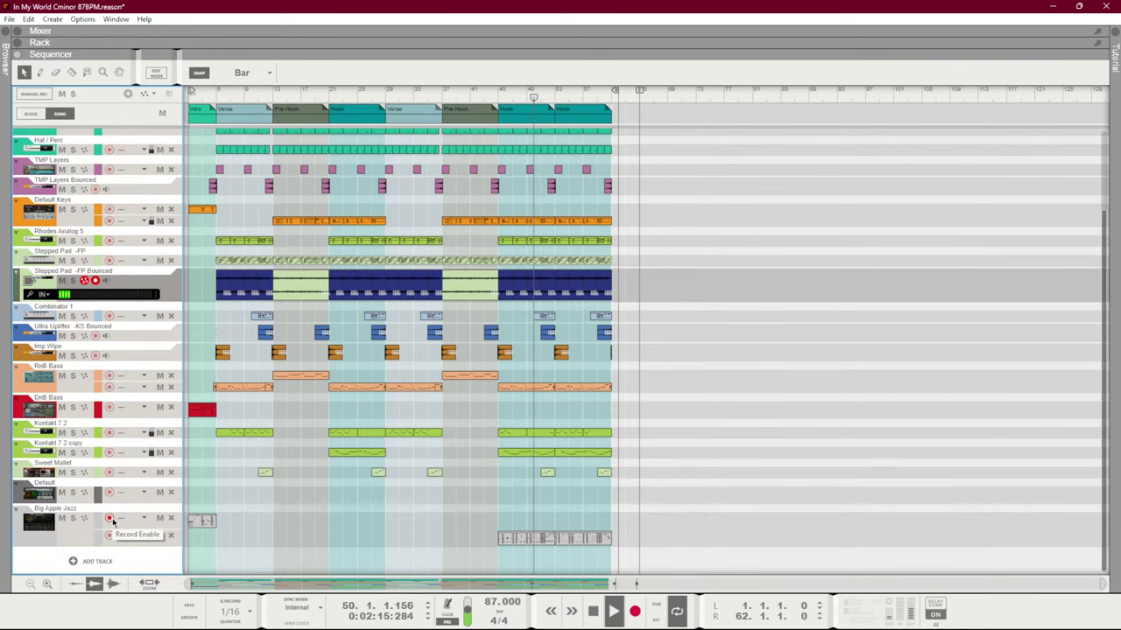
scroll(223, 432, "up", 3)
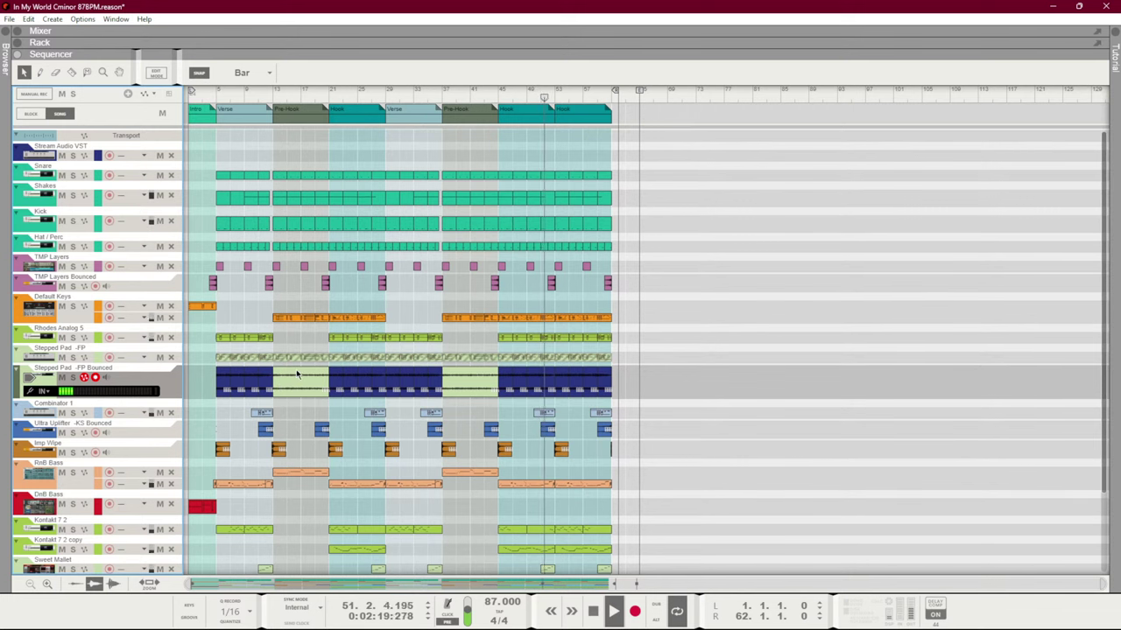
scroll(649, 352, "down", 3)
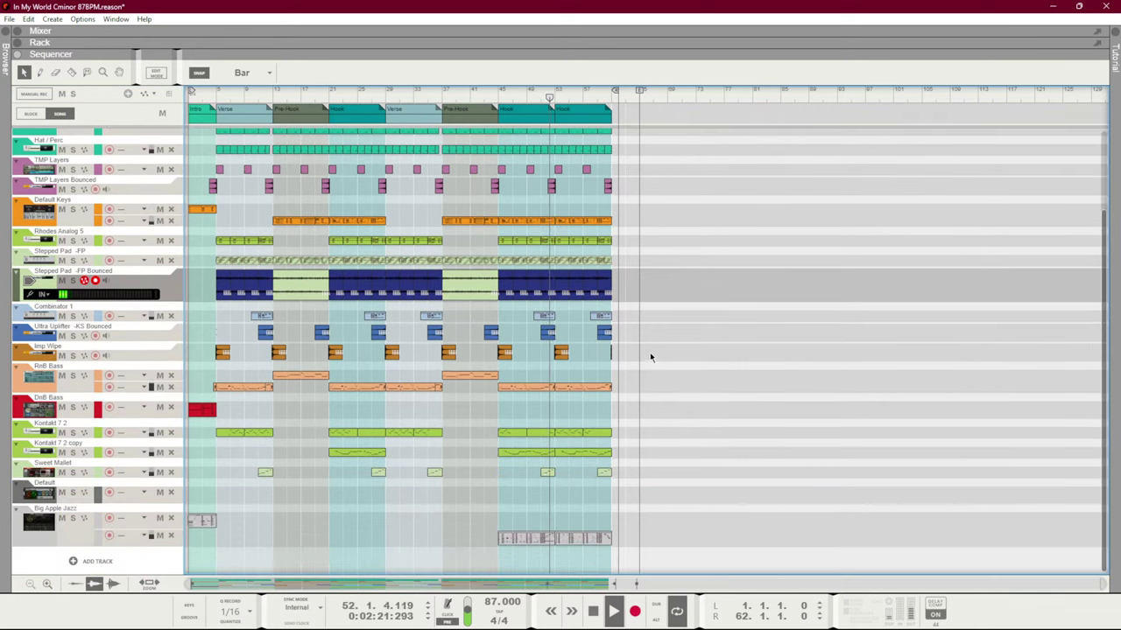
left_click(112, 524)
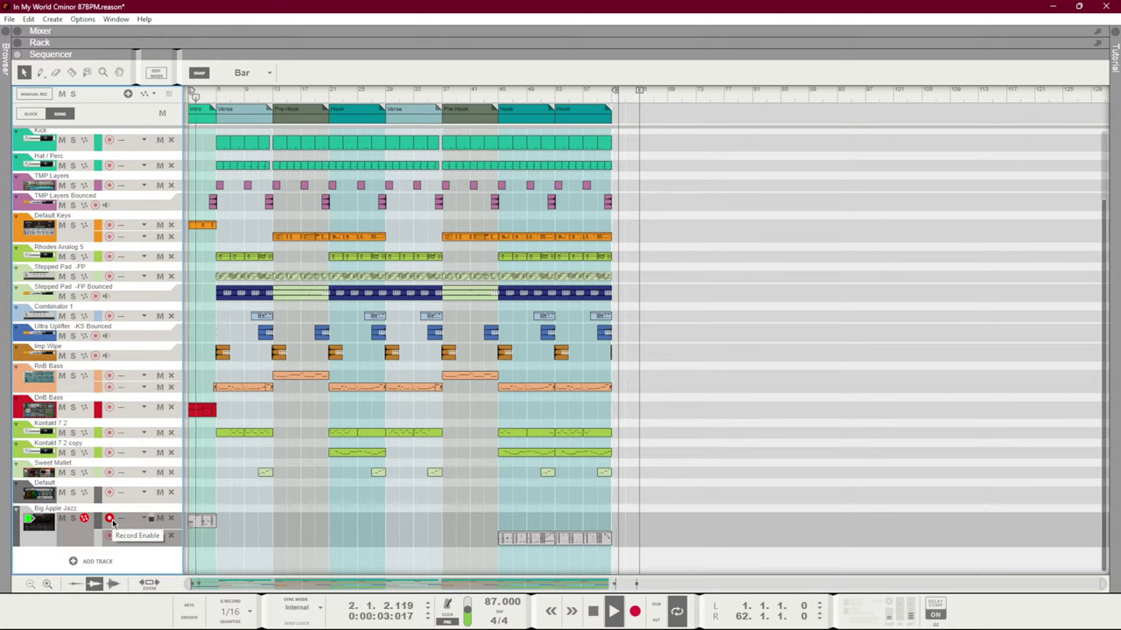
key("space")
key("space")
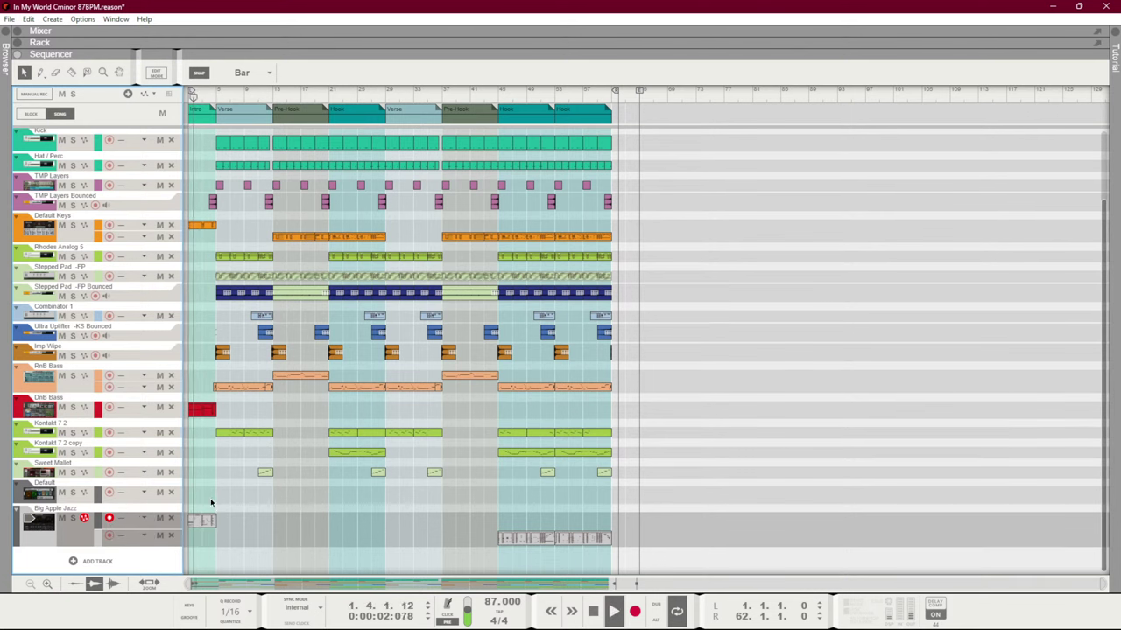
Arm the Default track for recording, lower its mixer fader to -22.13 dB, and replay the intro from the start
left_click(109, 493)
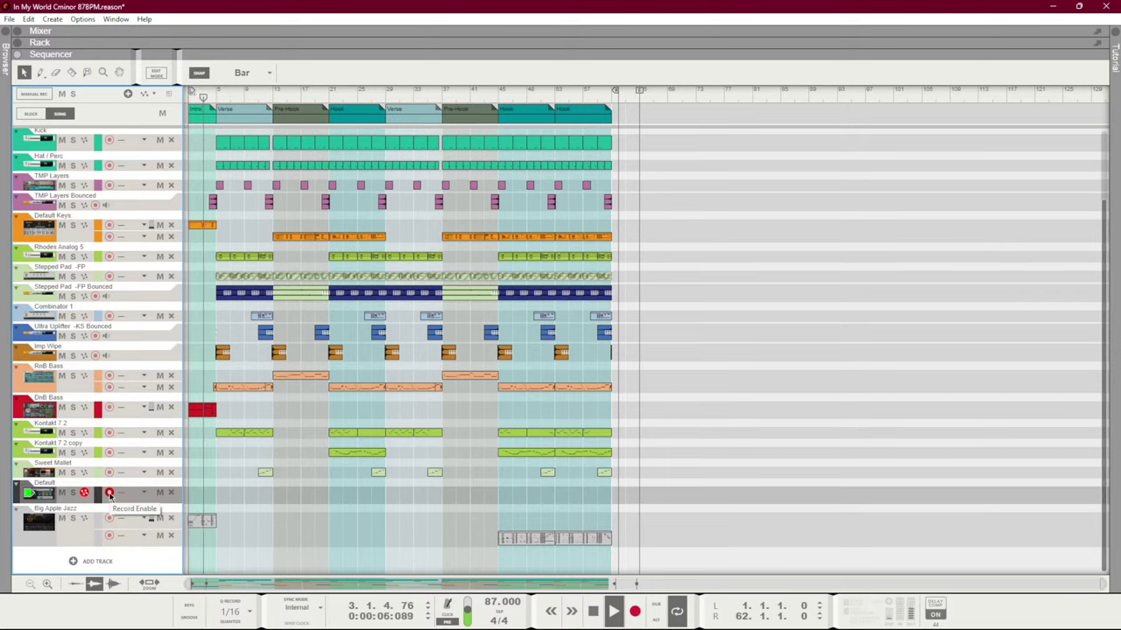
key("F5")
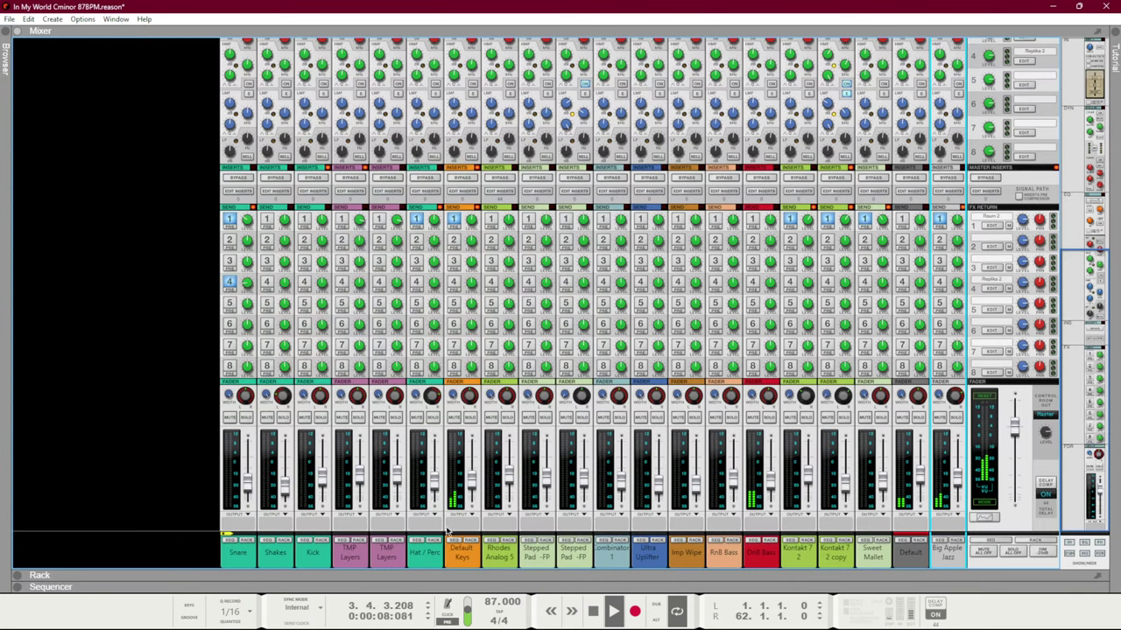
left_click(918, 481)
key("space")
key("KP_0")
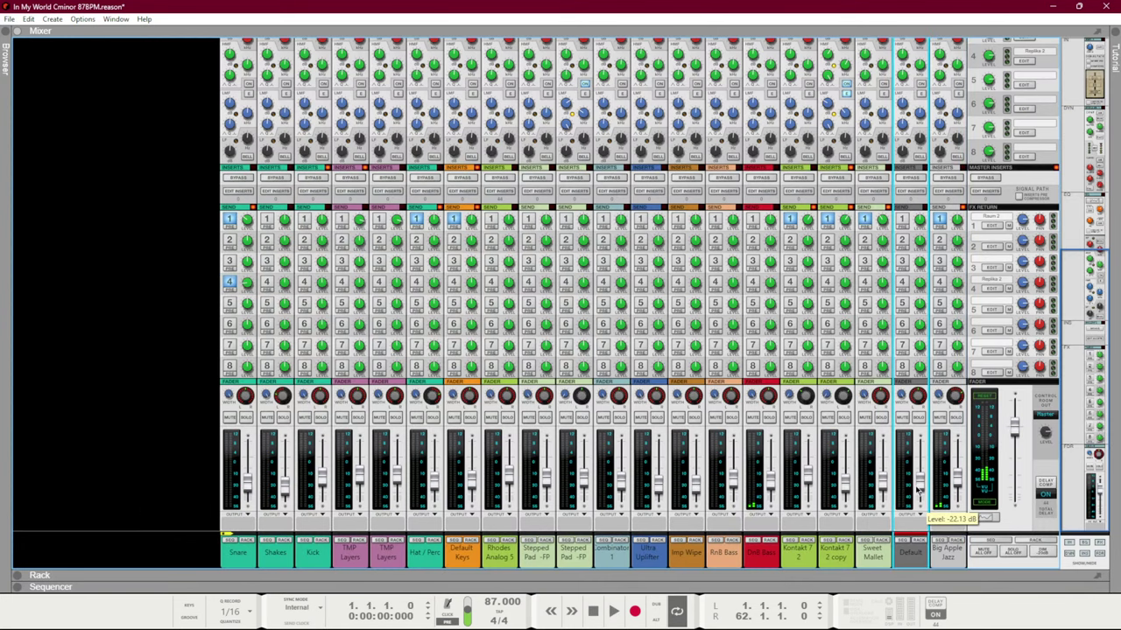
key("space")
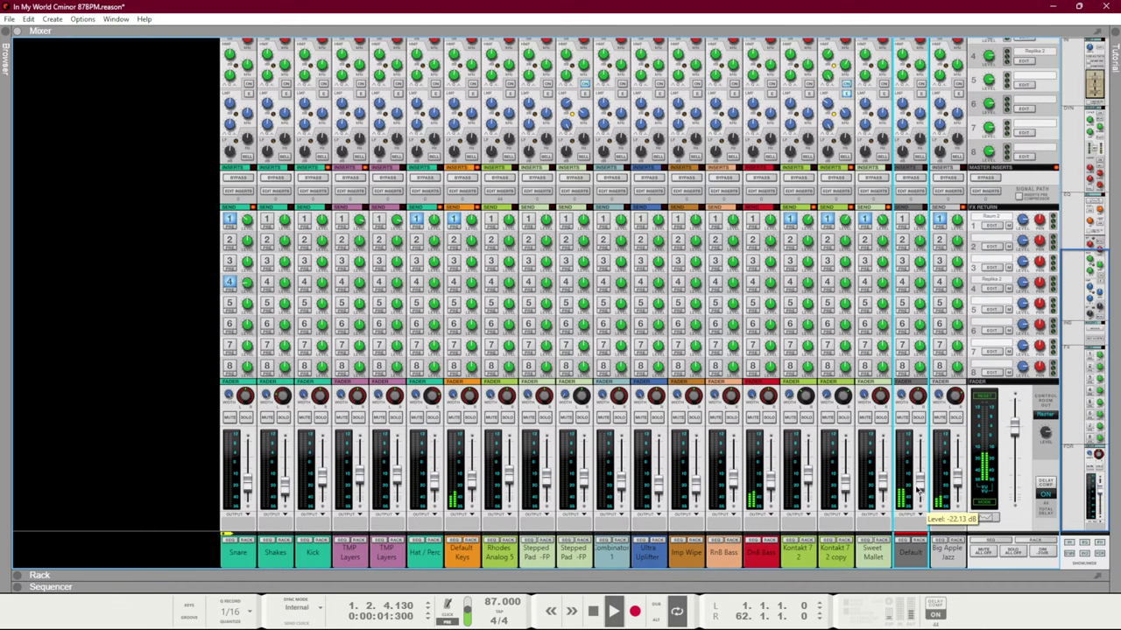
Record a take on the Default track in the sequencer from bar 1 through the intro and play it back
key("F7")
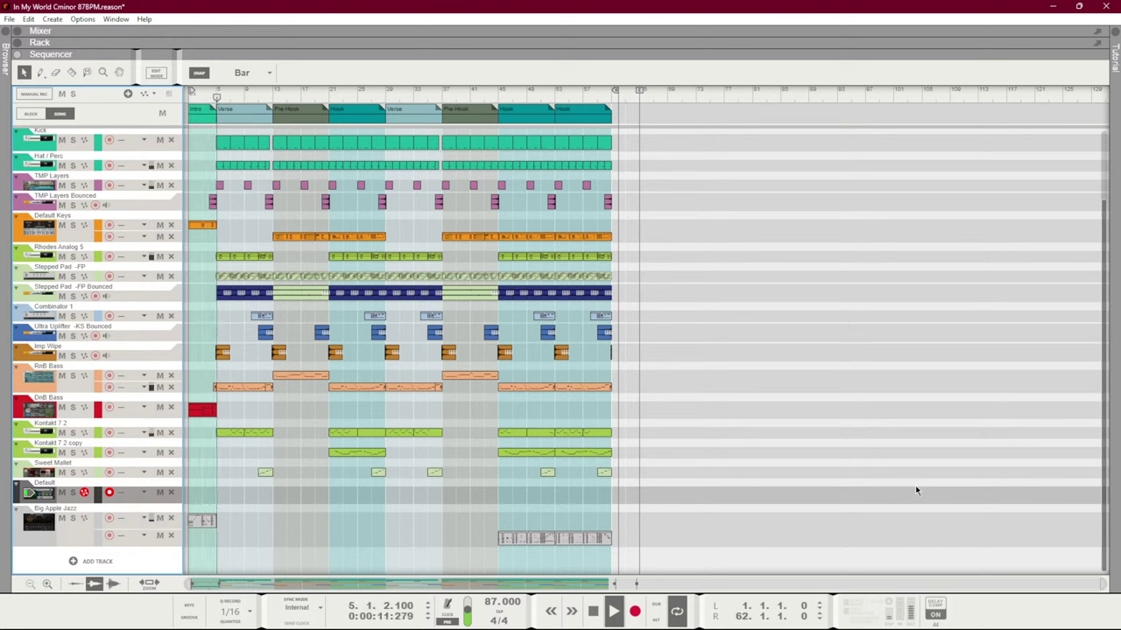
key("space")
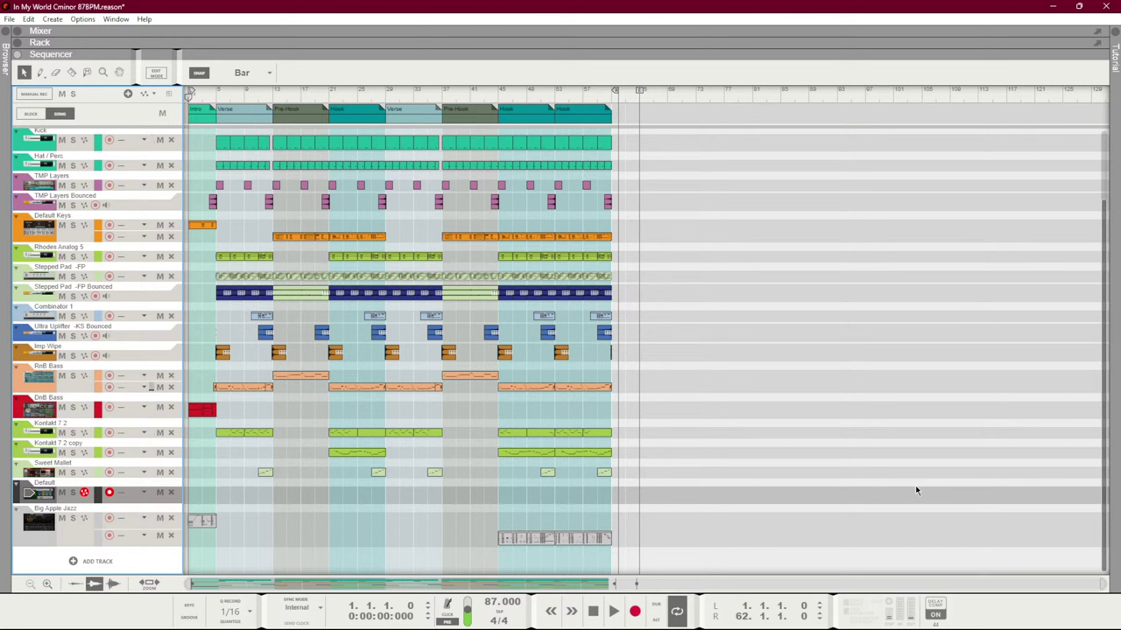
key("space")
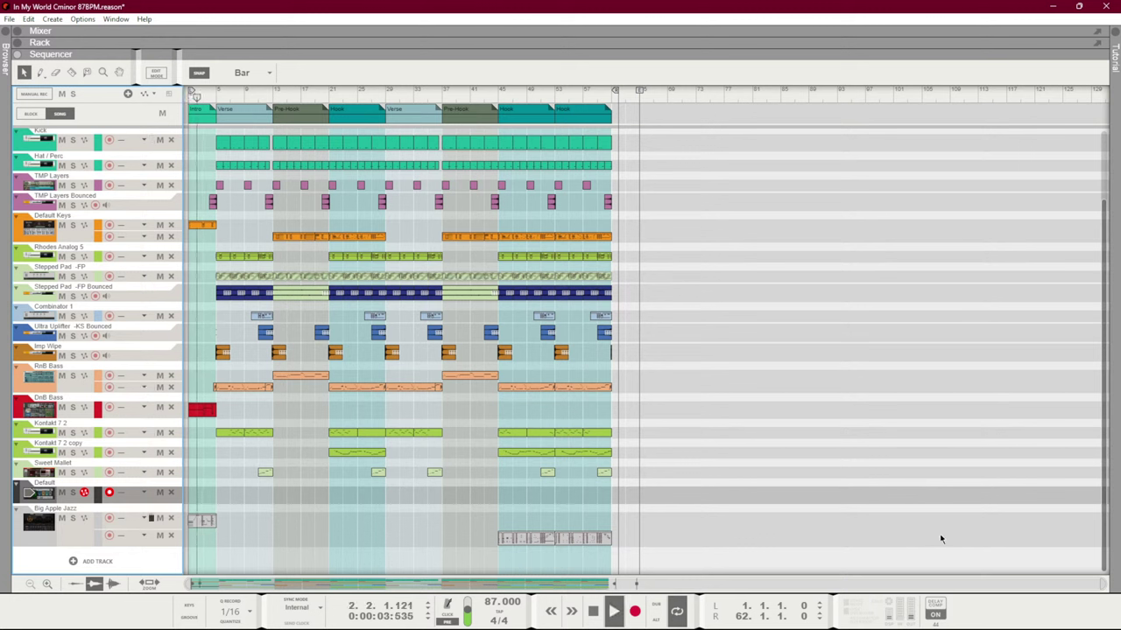
key("space")
key("ctrl+Return")
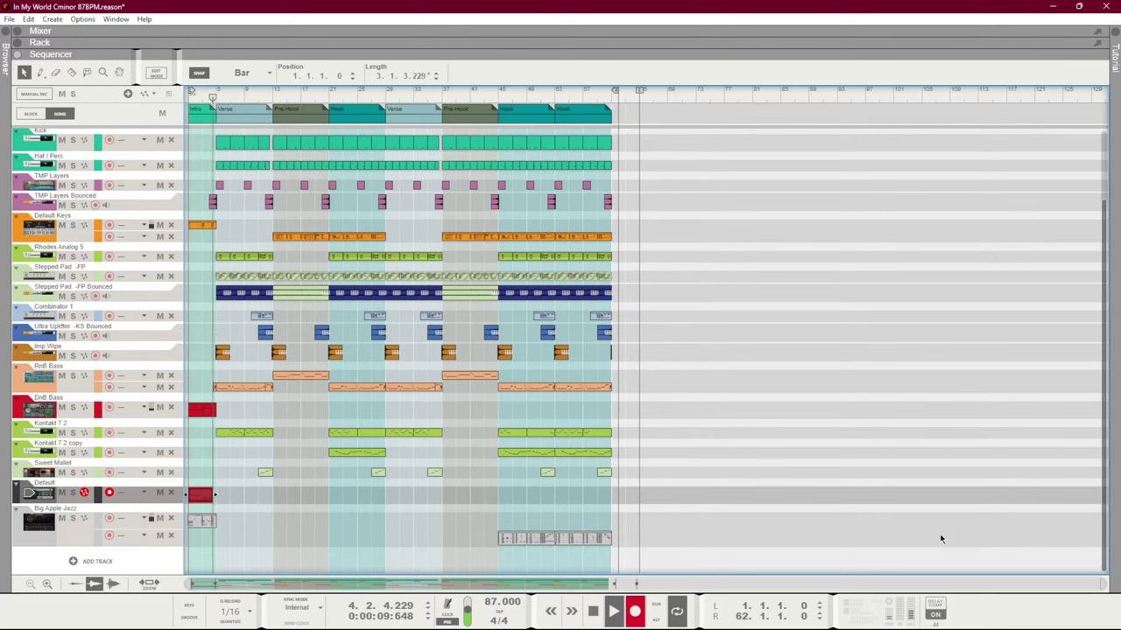
key("space")
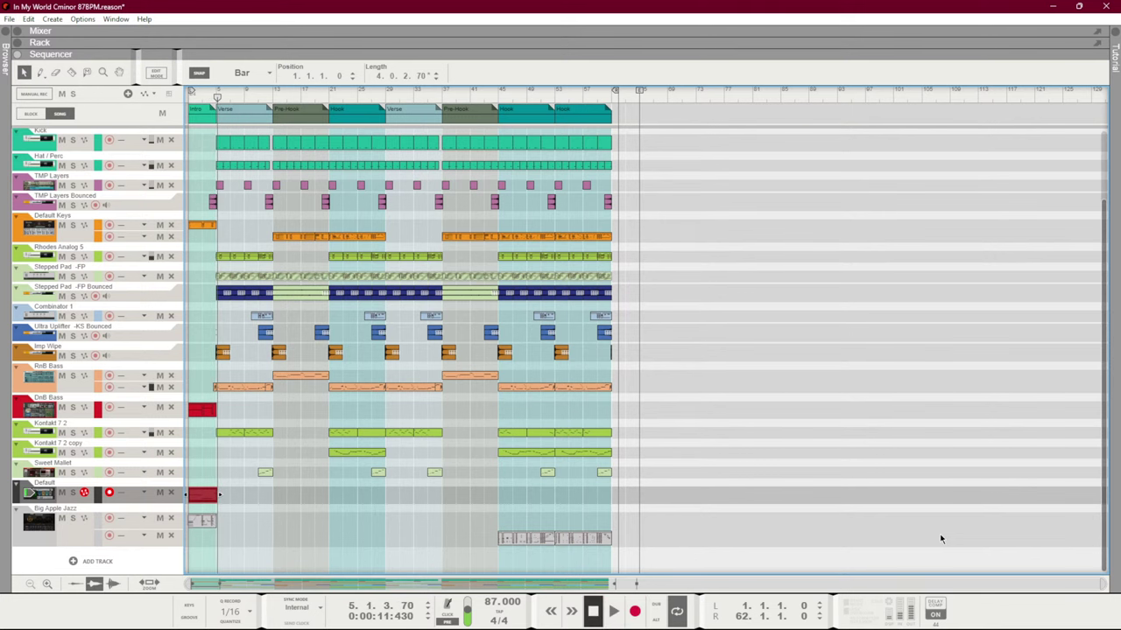
key("space")
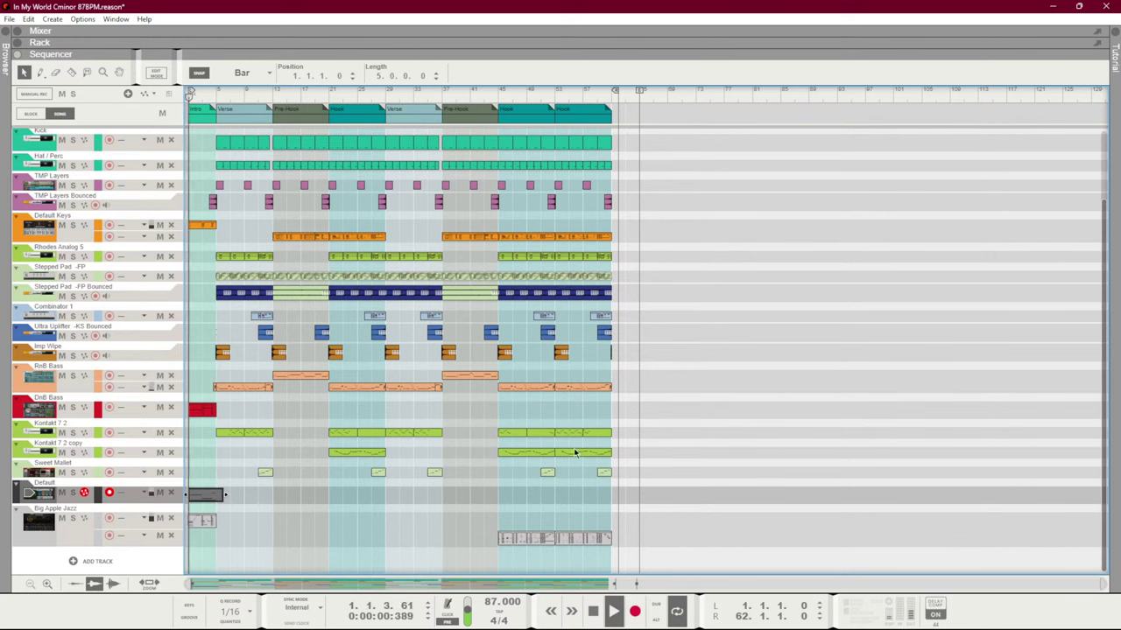
Shorten the note starting at bar 3 in the Default track's recorded clip and trim the clip to end with the intro
double_click(210, 495)
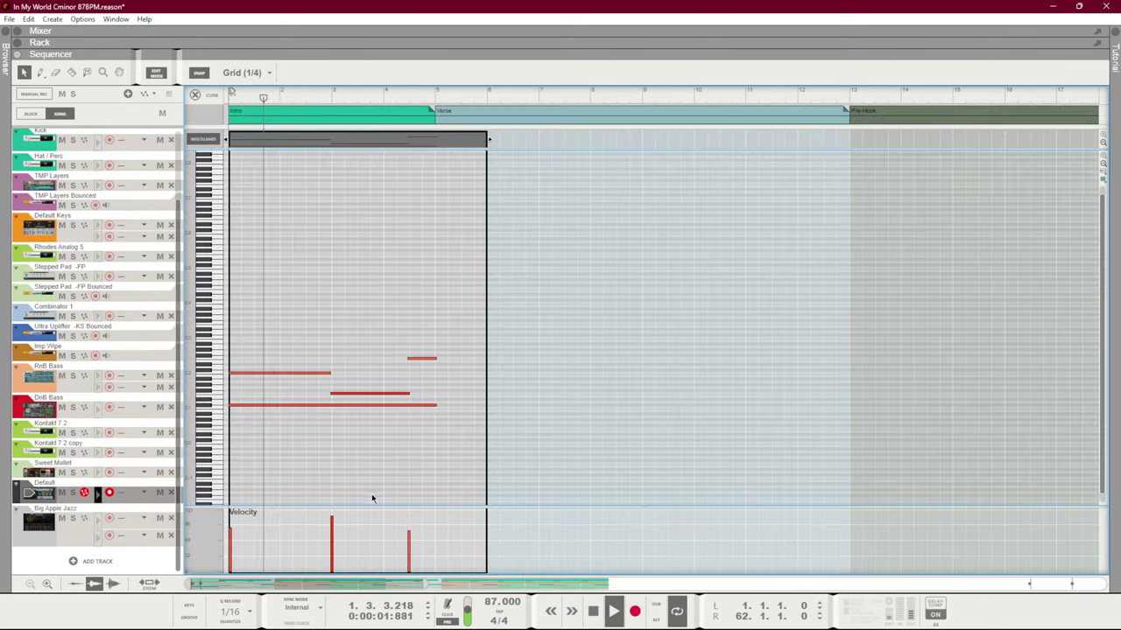
left_click(408, 394)
left_click_drag(408, 393, 407, 358)
left_click(408, 359)
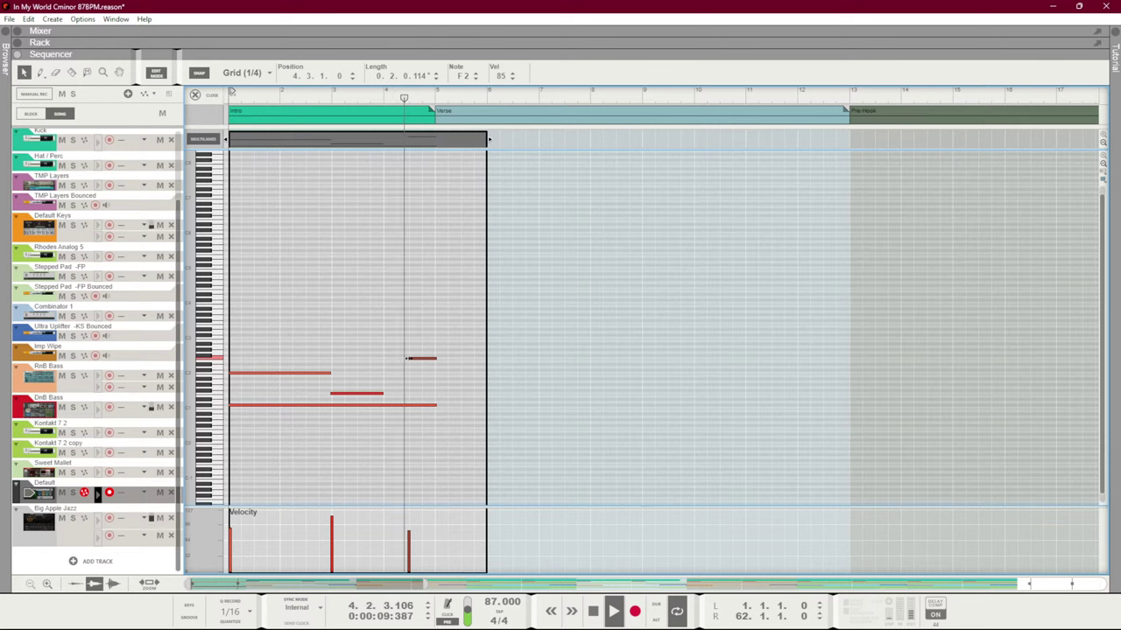
left_click_drag(402, 381, 438, 365)
key("ctrl+e")
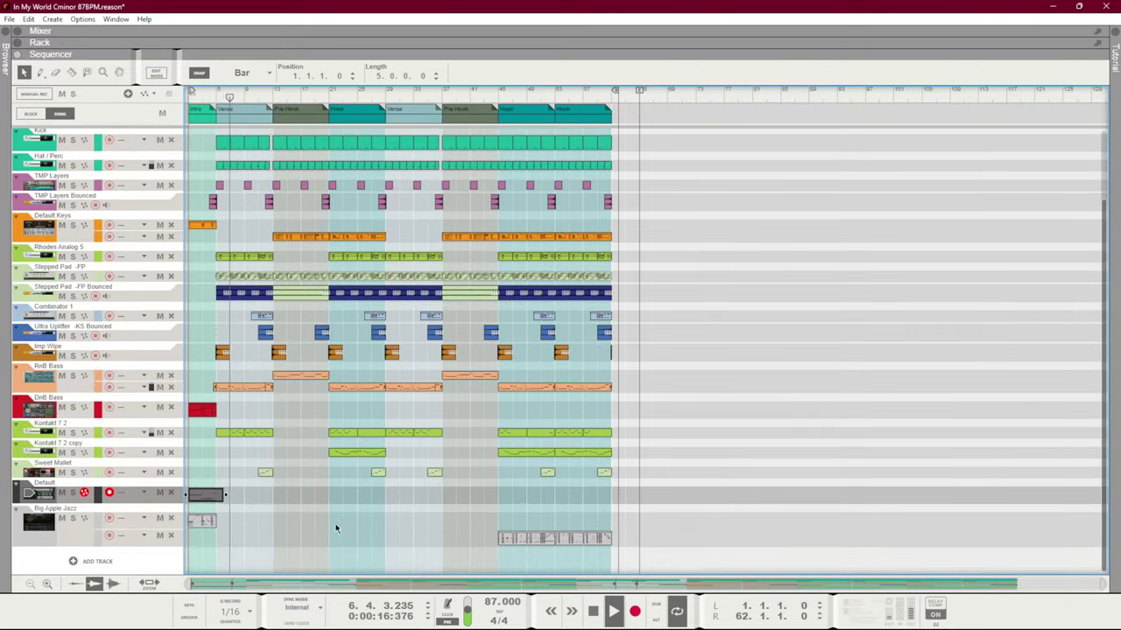
left_click_drag(225, 494, 218, 496)
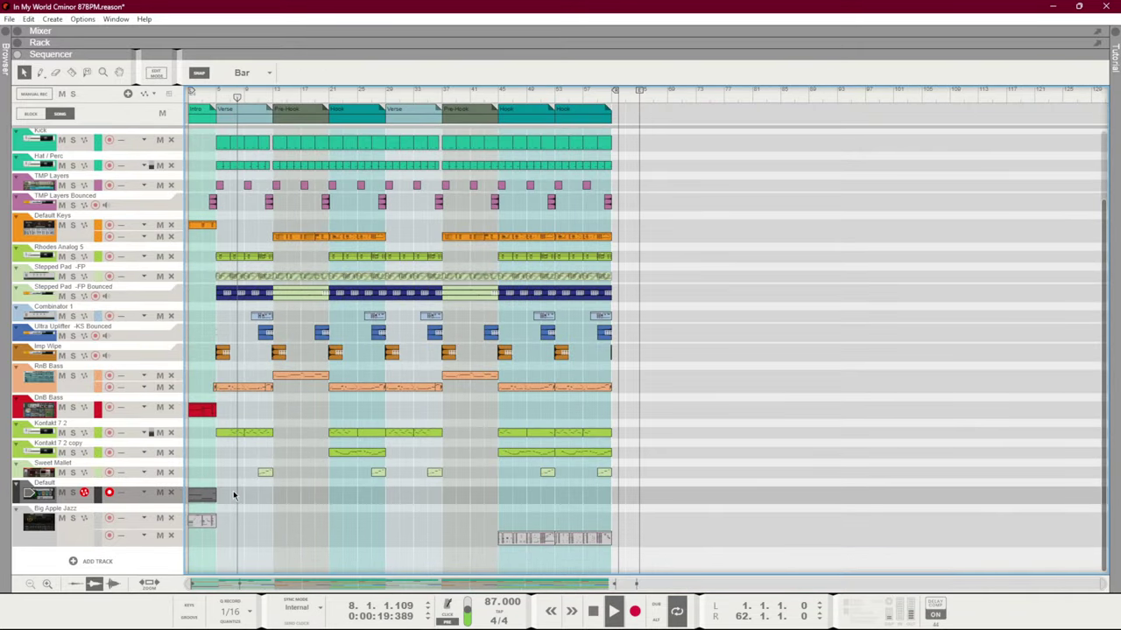
Join all the clips on the Kick track into one continuous clip from bar 5 to the end of the song
key("F5")
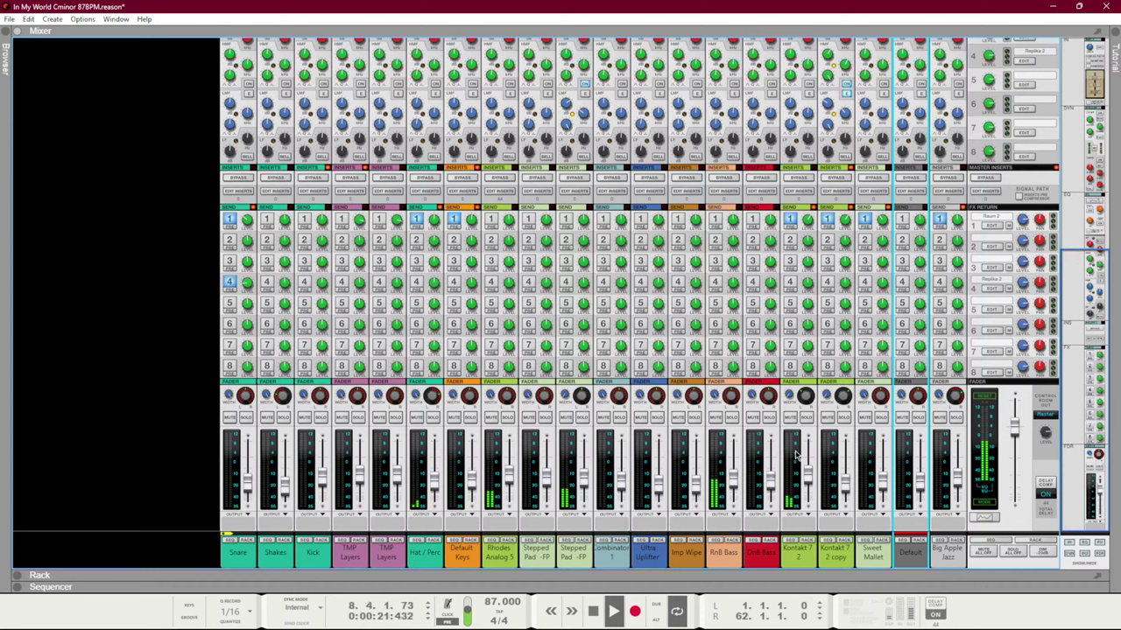
mouse_move(808, 480)
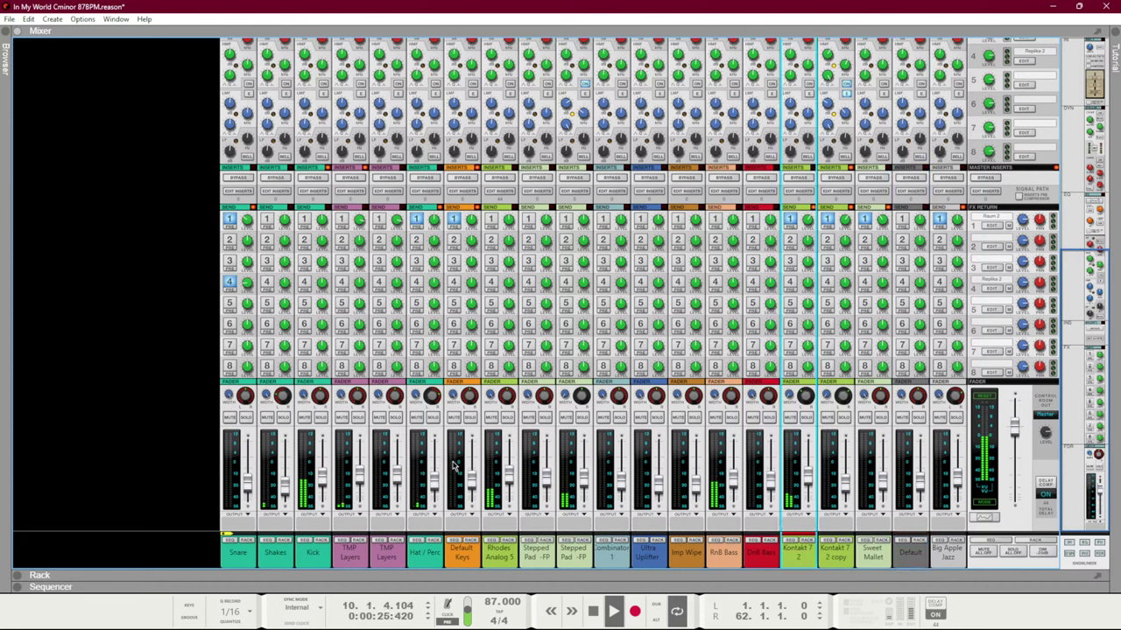
left_click(322, 541)
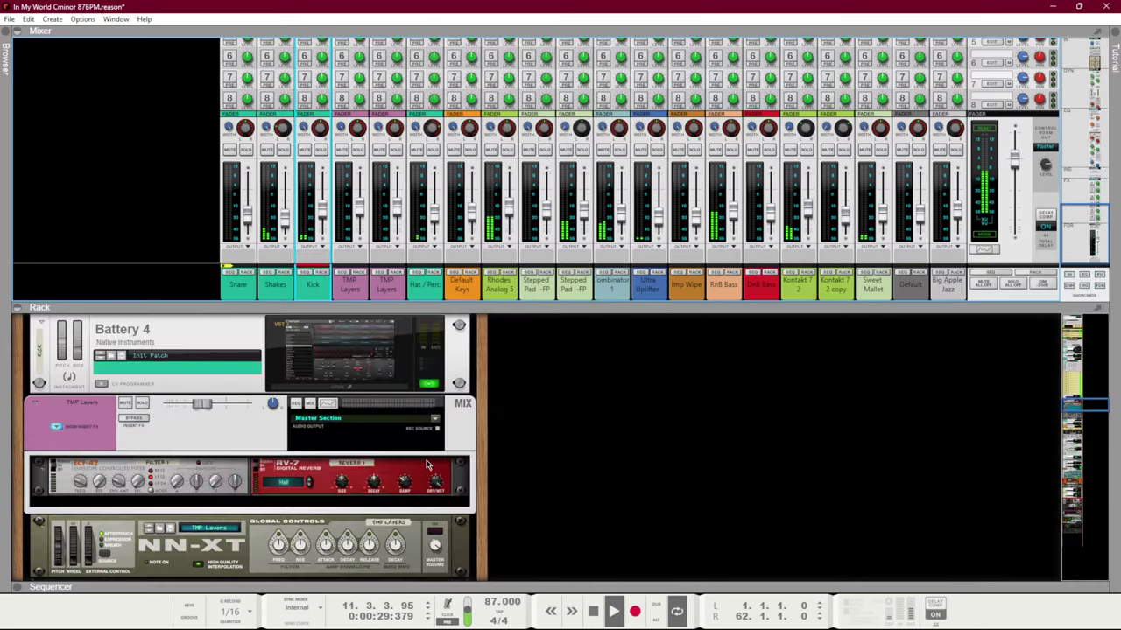
key("F7")
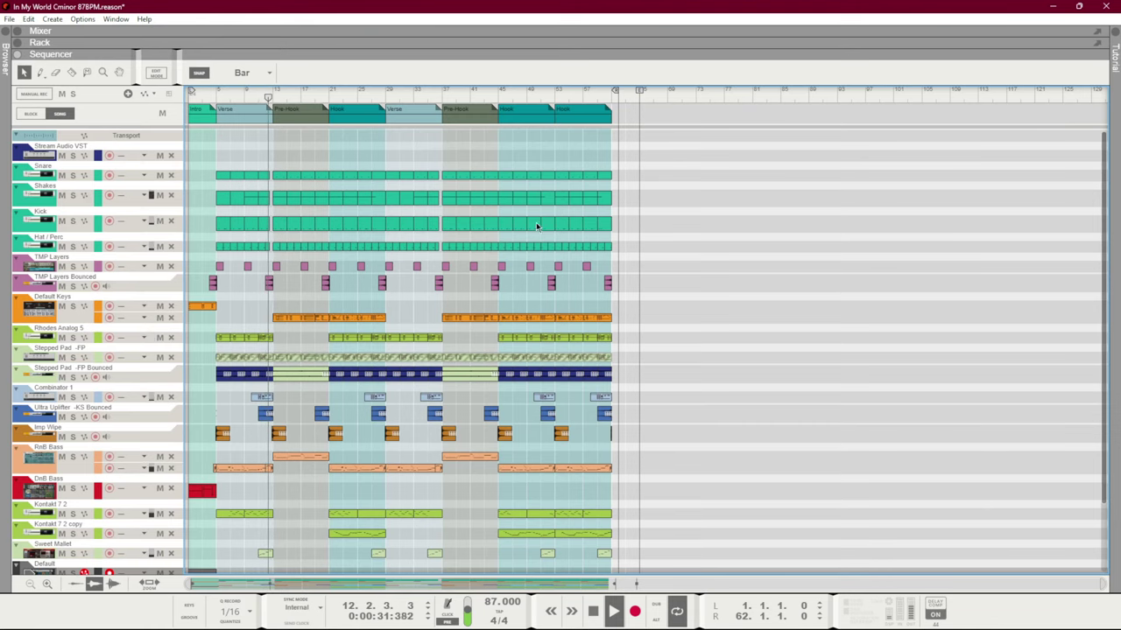
left_click_drag(654, 231, 219, 226)
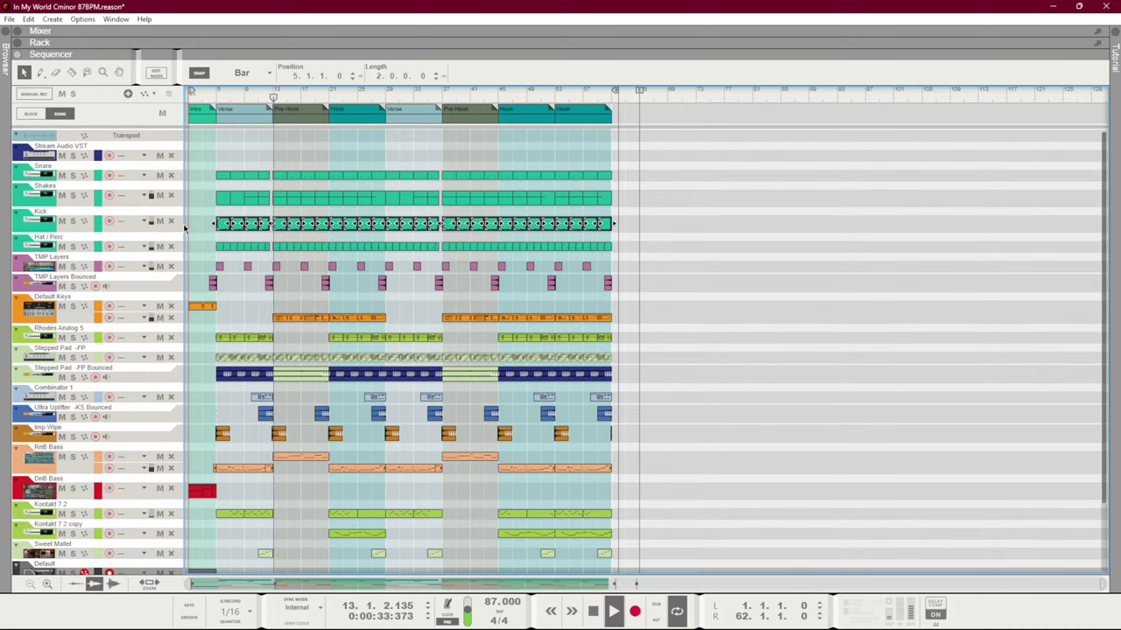
key("ctrl+j")
Set the velocity of every note in the joined Kick clip to 110
double_click(240, 224)
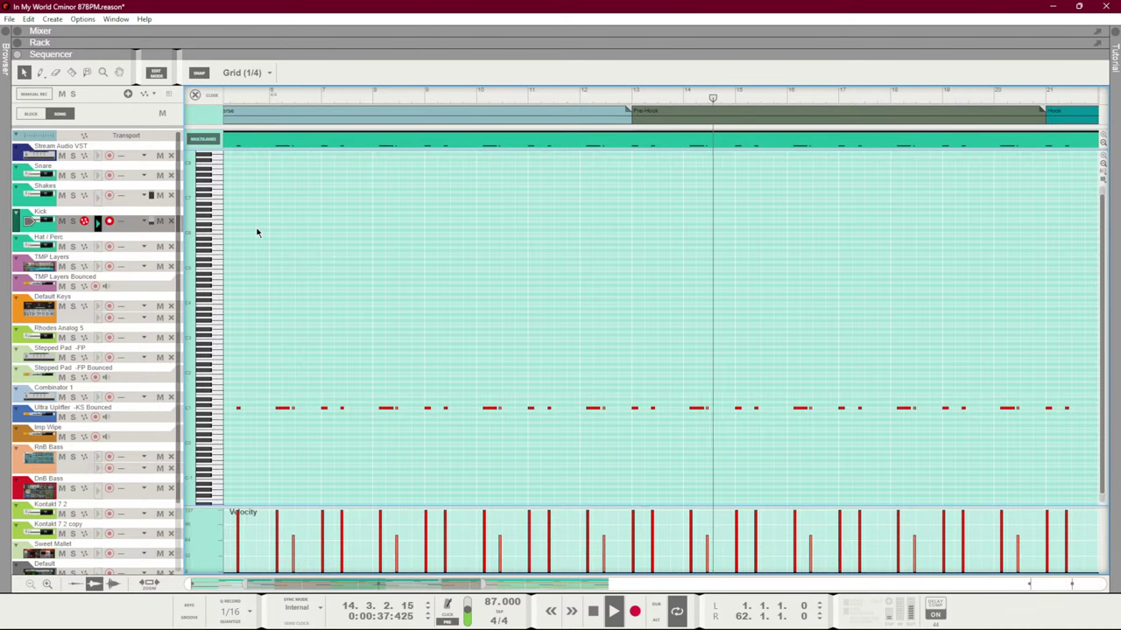
scroll(256, 230, "down", 4)
key("ctrl+a")
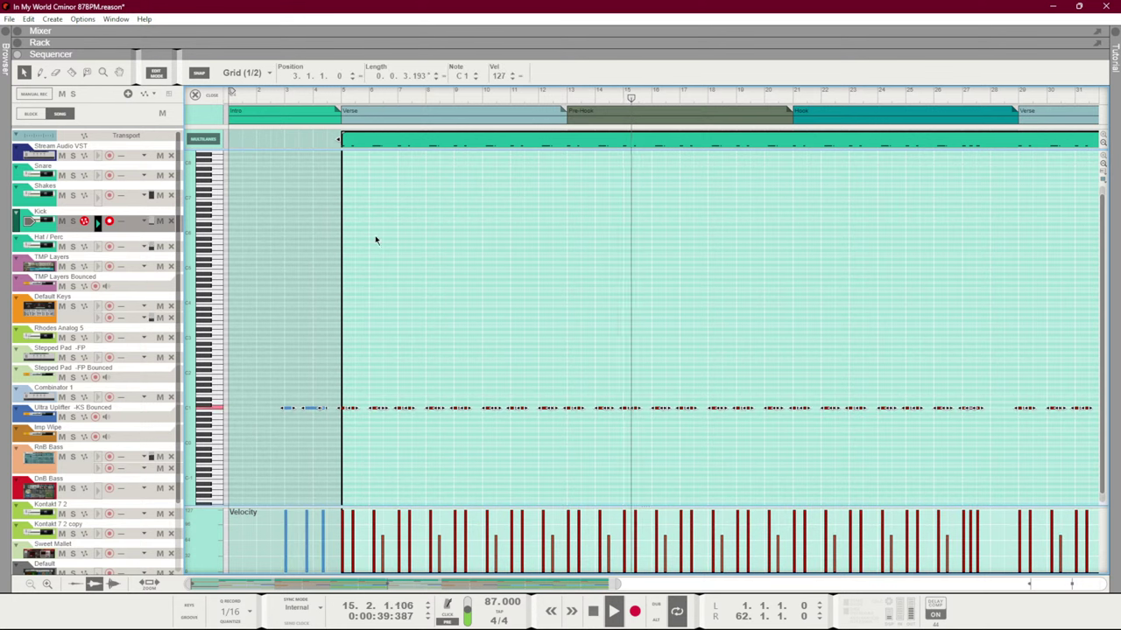
left_click_drag(517, 76, 498, 120)
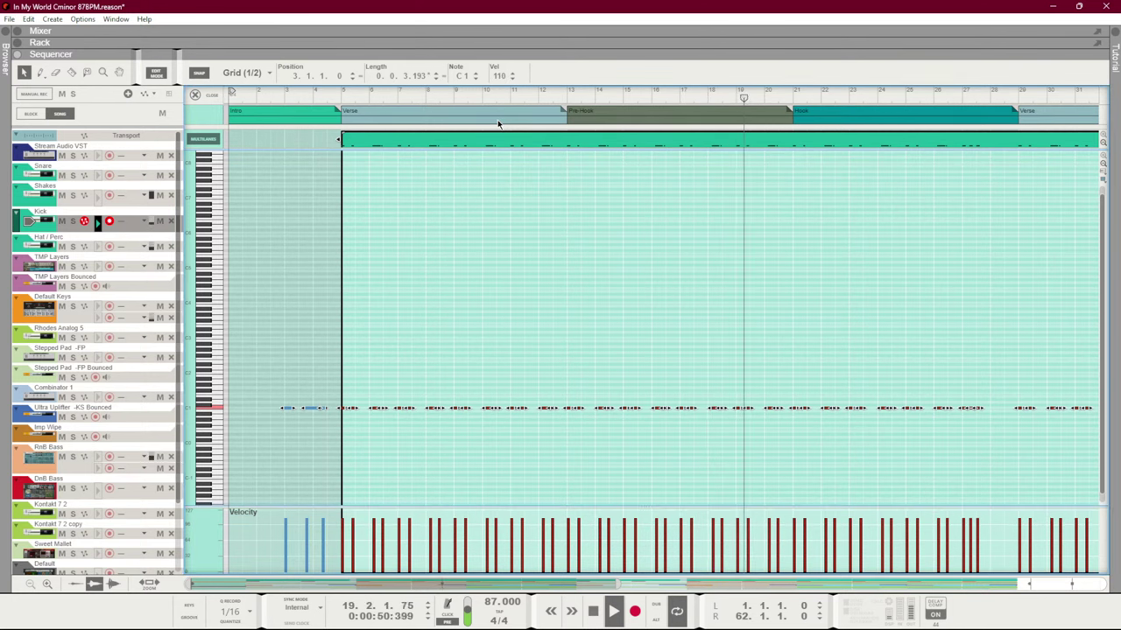
left_click(677, 276)
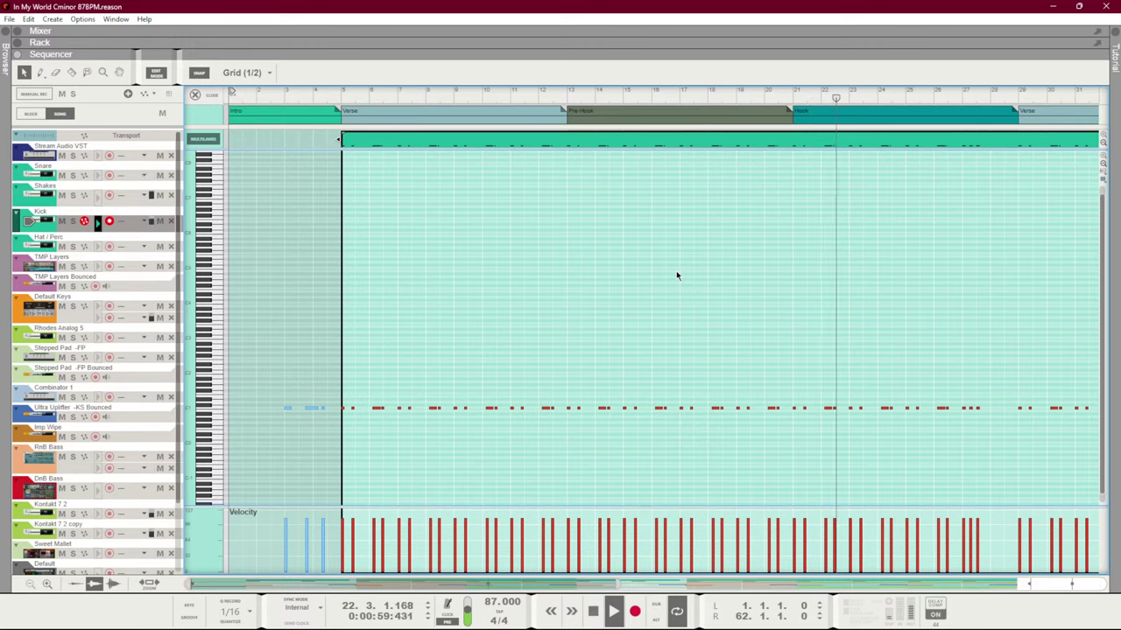
key("F5")
key("F6")
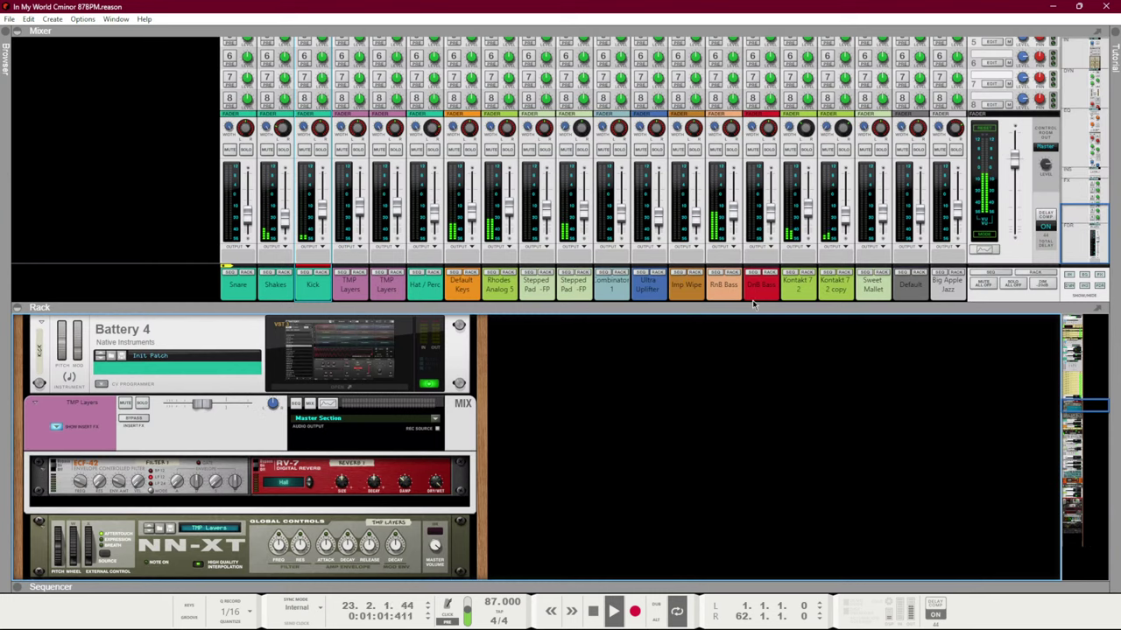
key("F7")
key("F6")
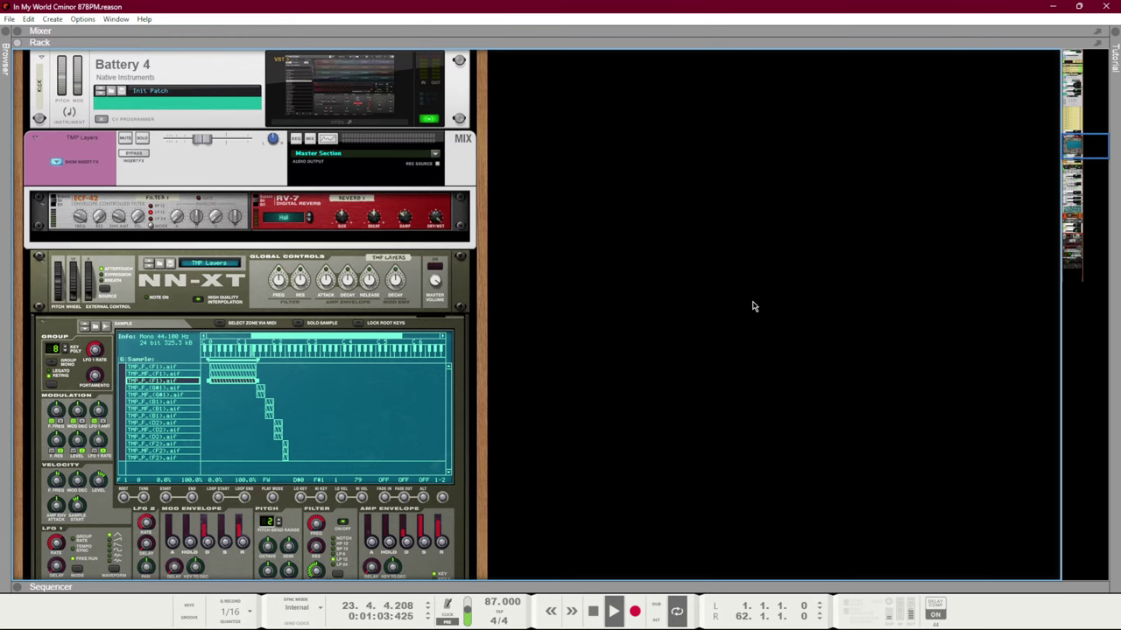
key("F3")
key("F5")
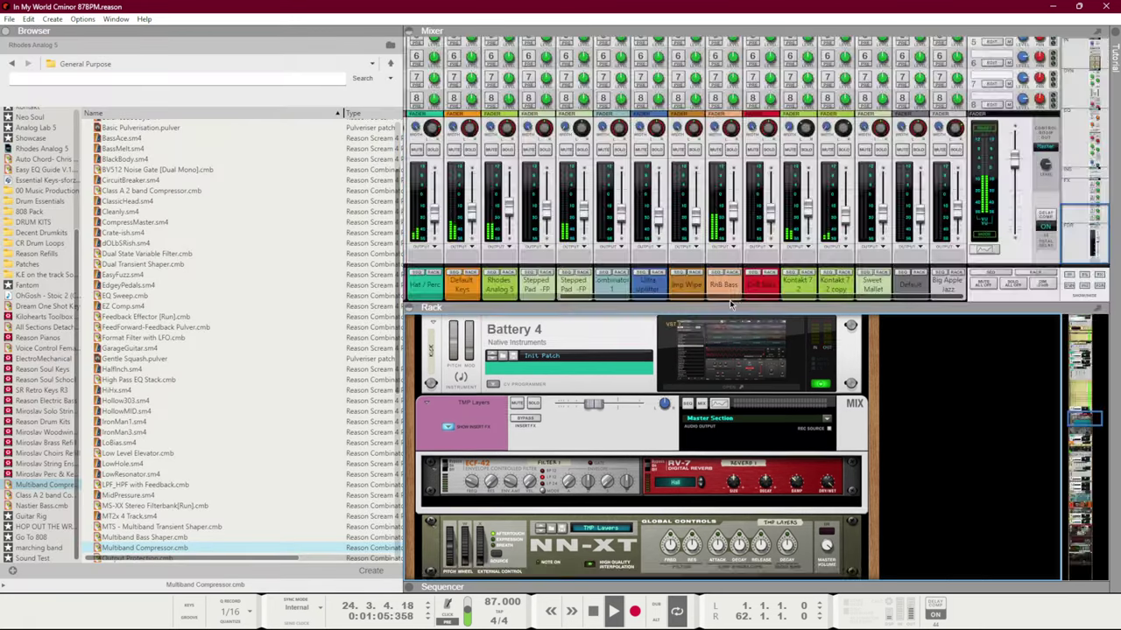
key("F7")
key("F6")
key("F3")
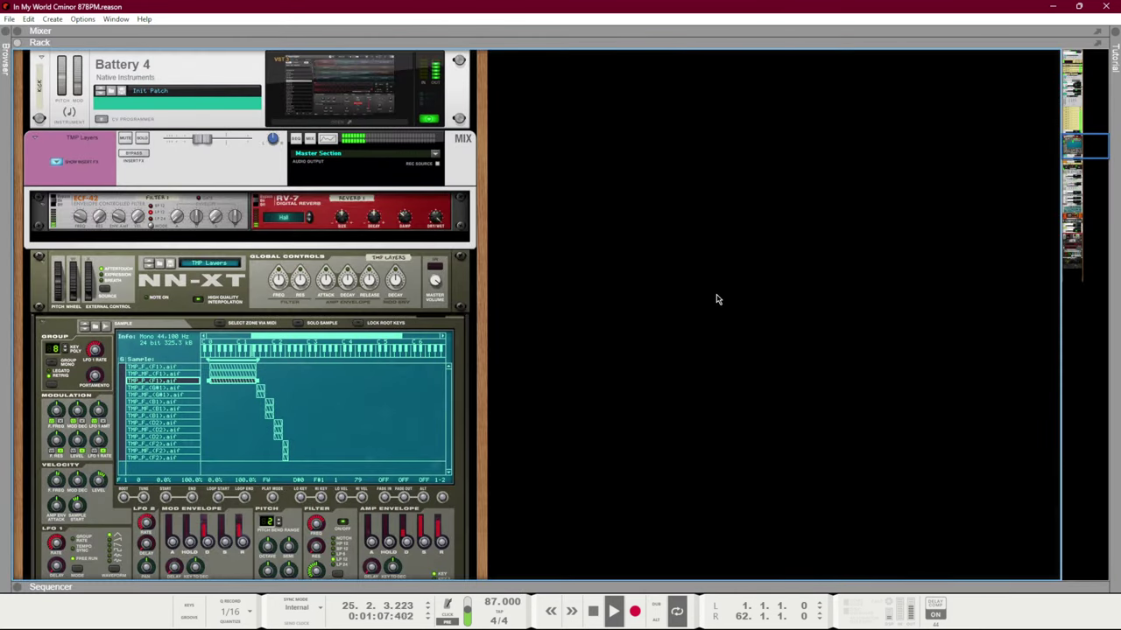
key("F7")
key("F6")
Mute and unmute the Stepped Pad -FP Bounced and Rhodes Analog 5 mixer channels in turn to hear each part's contribution
key("F5")
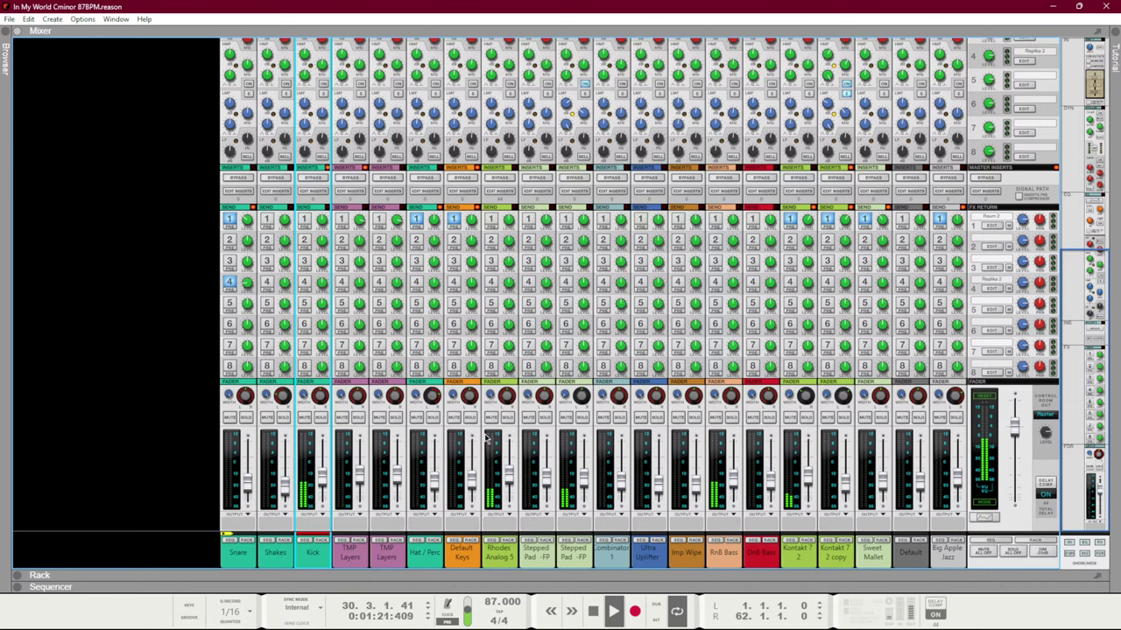
left_click(565, 419)
left_click(566, 419)
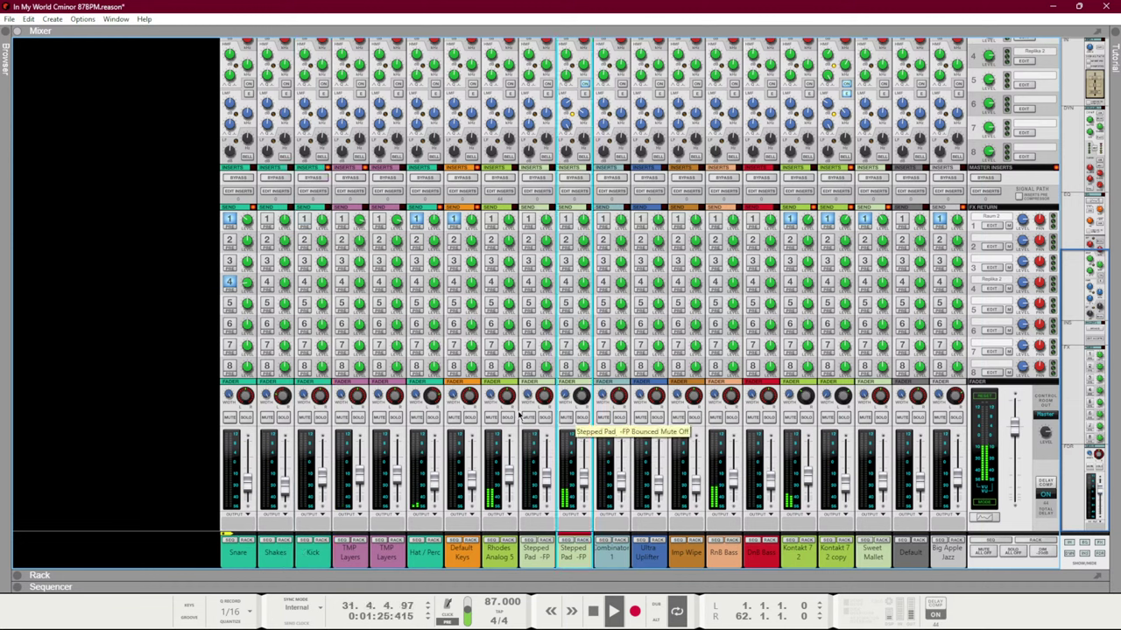
left_click(491, 418)
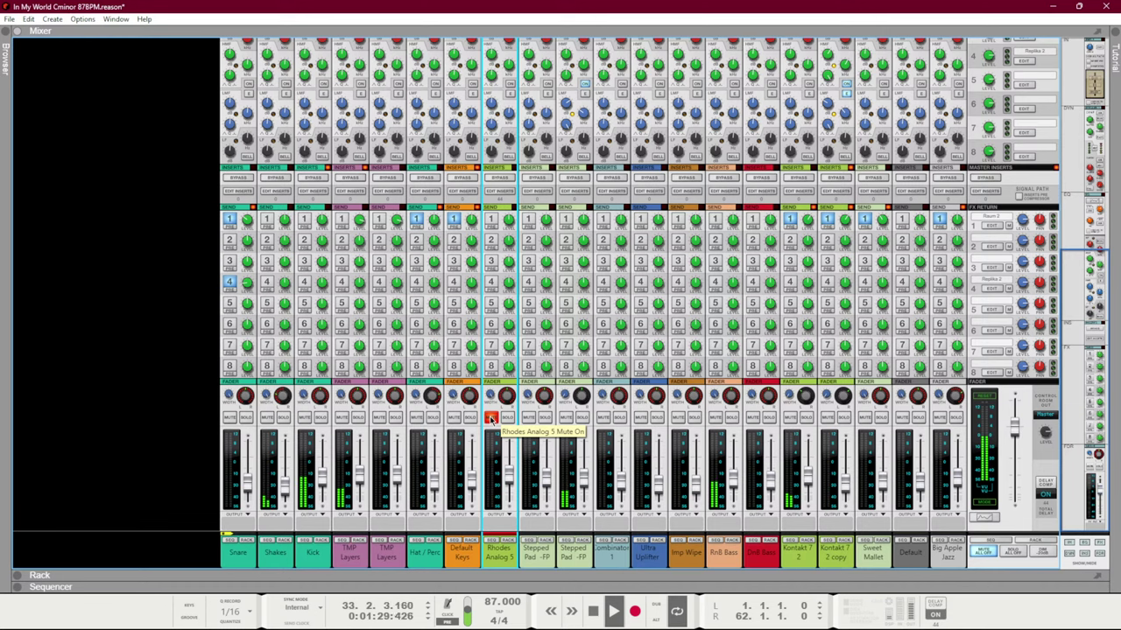
left_click(491, 418)
Solo the Rhodes Analog 5 and Stepped Pad -FP Bounced tracks in the arrangement and play them from the first verse at bar 5
key("F7")
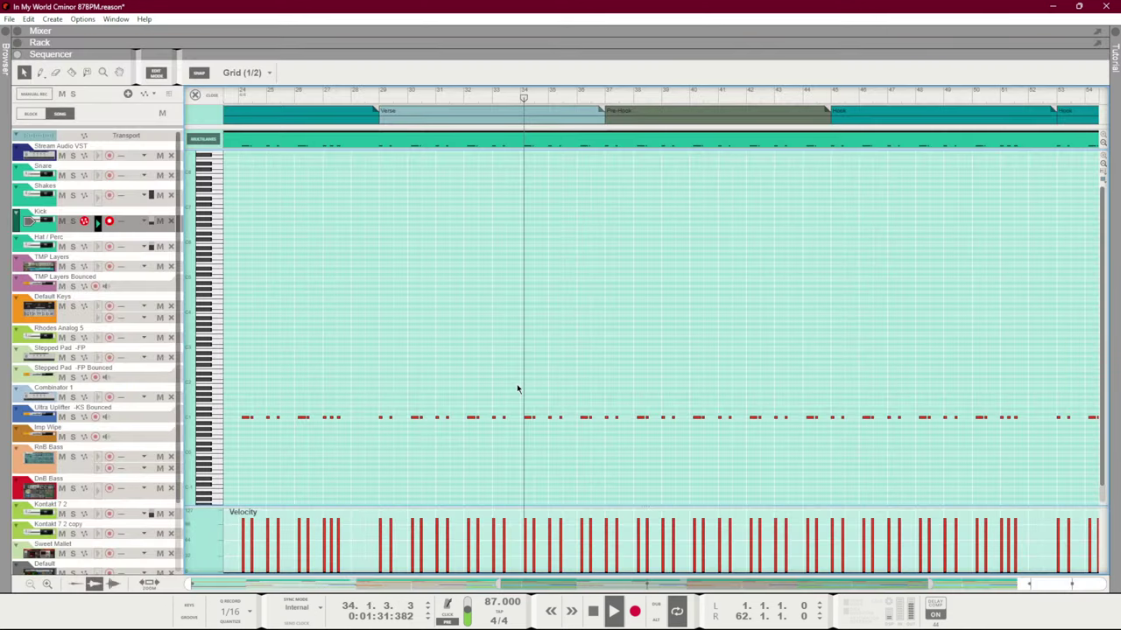
key("ctrl+e")
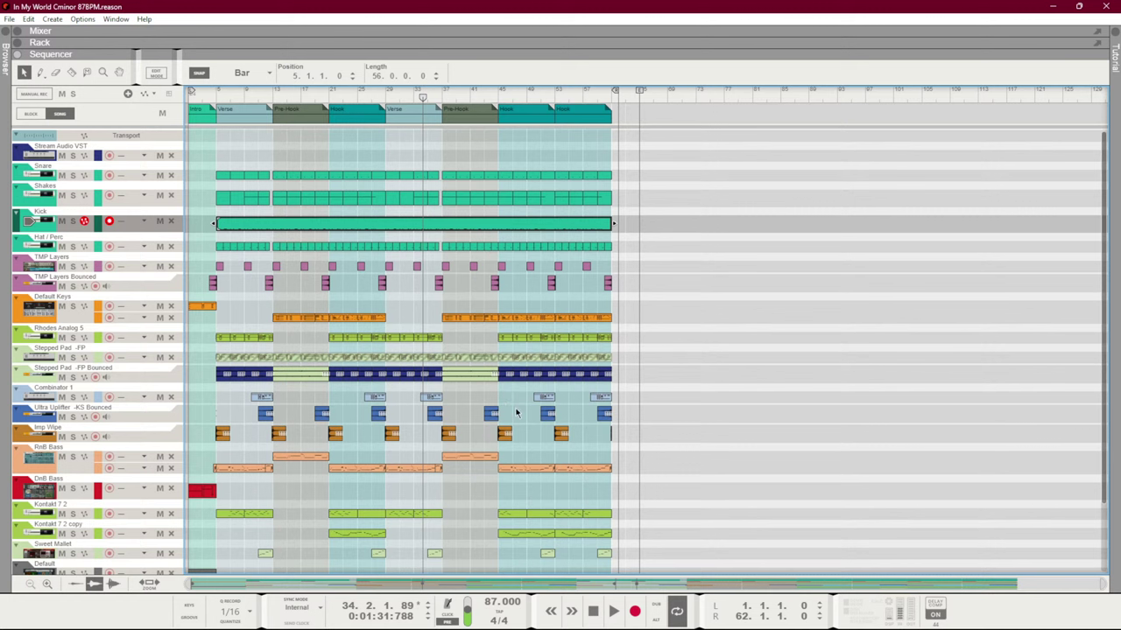
key("KP_0")
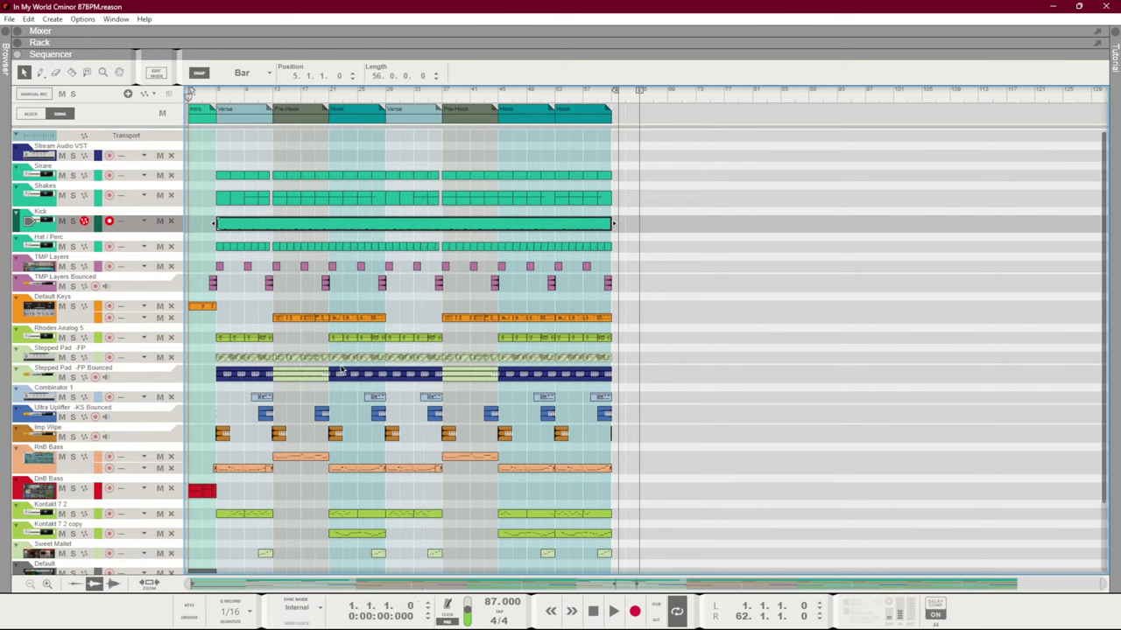
left_click_drag(451, 338, 393, 332)
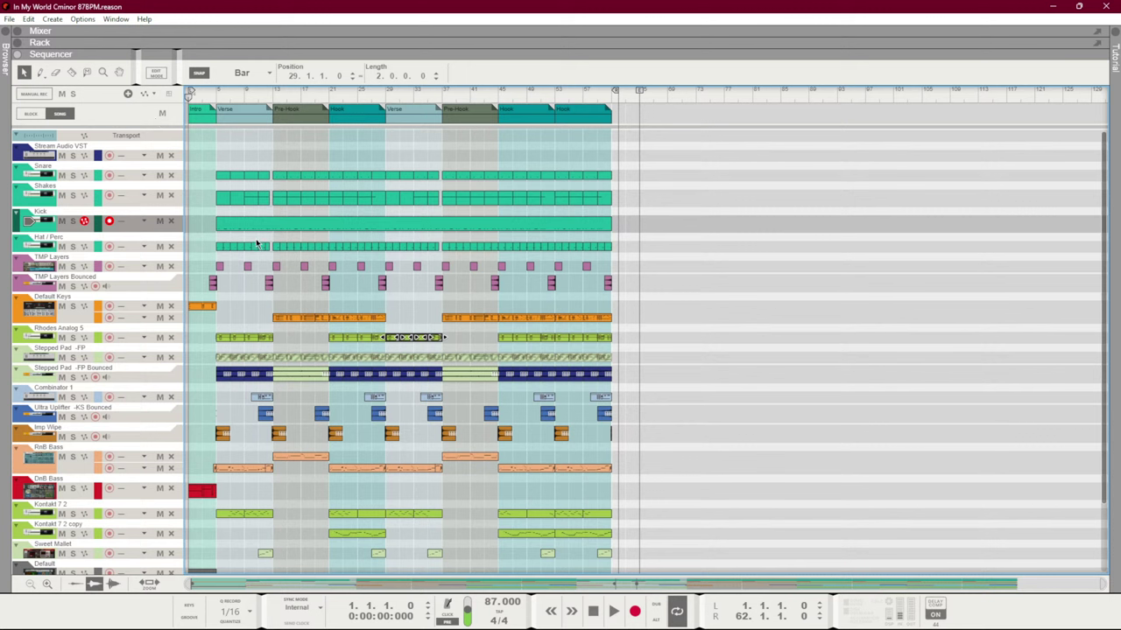
left_click(210, 127)
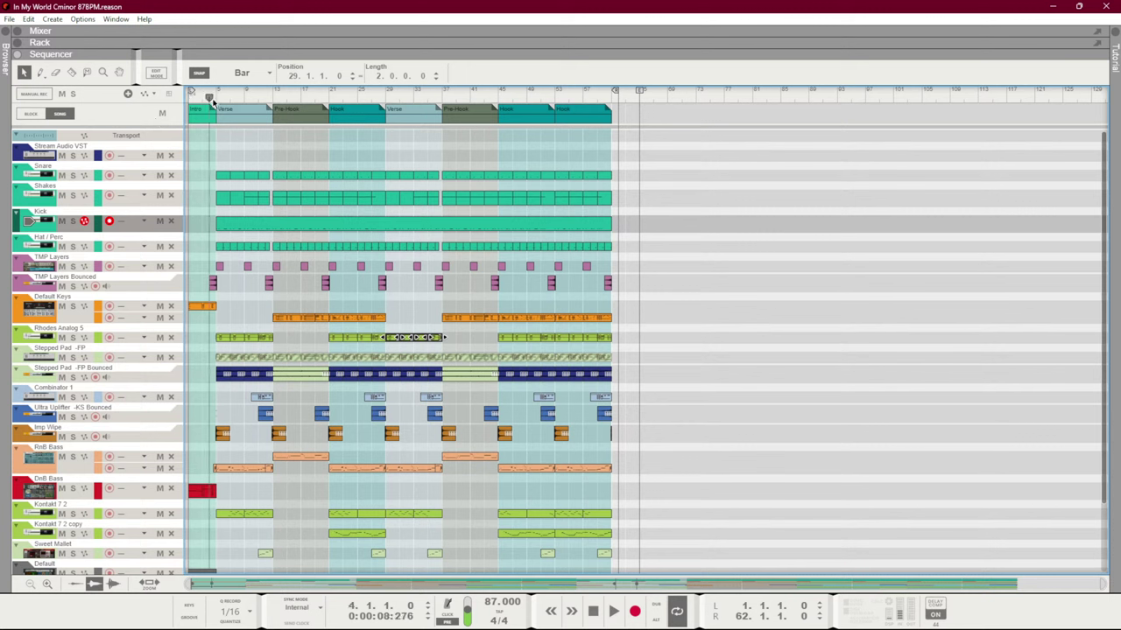
left_click(72, 337)
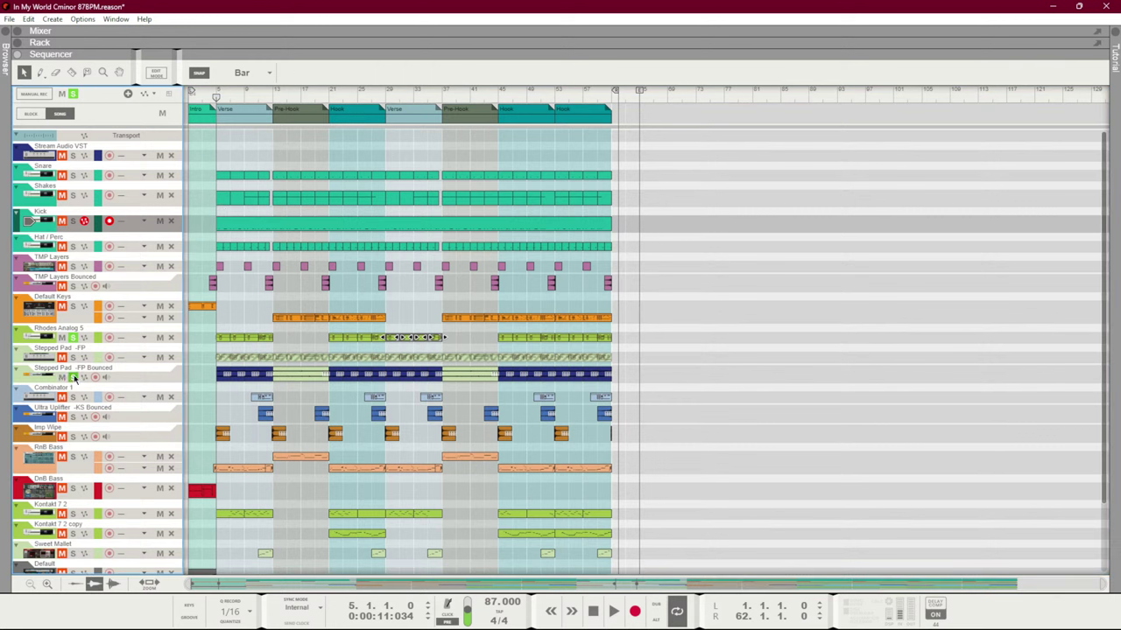
key("space")
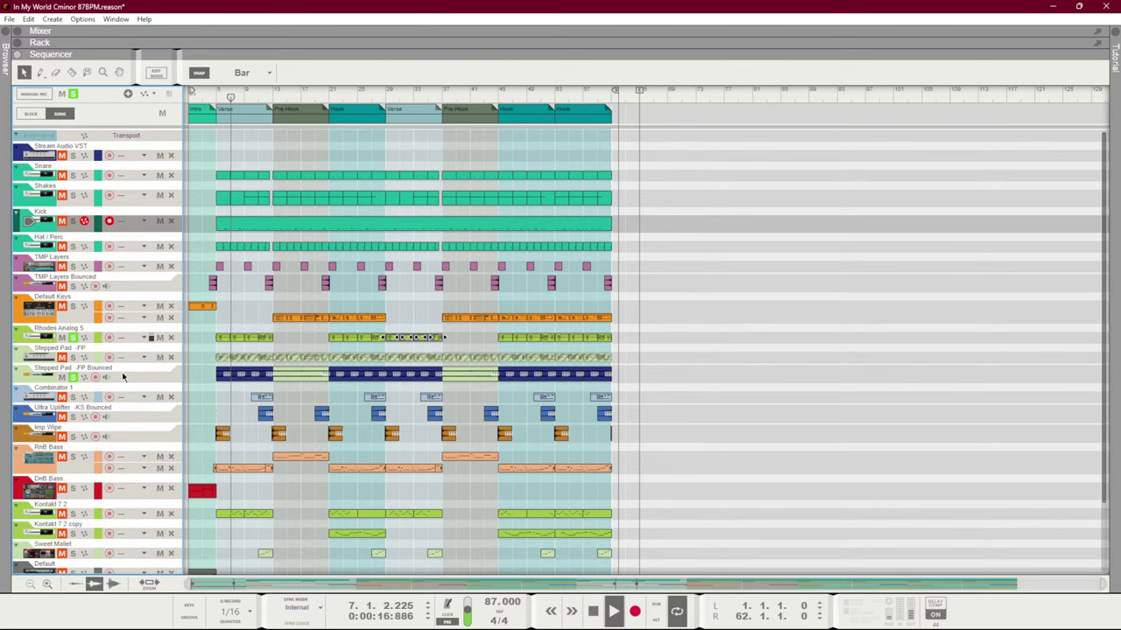
Open the Spectrum EQ for Stepped Pad -FP Bounced, enable E Mode, and set the low-mid band to about 413 Hz and 7.3 dB
key("F5")
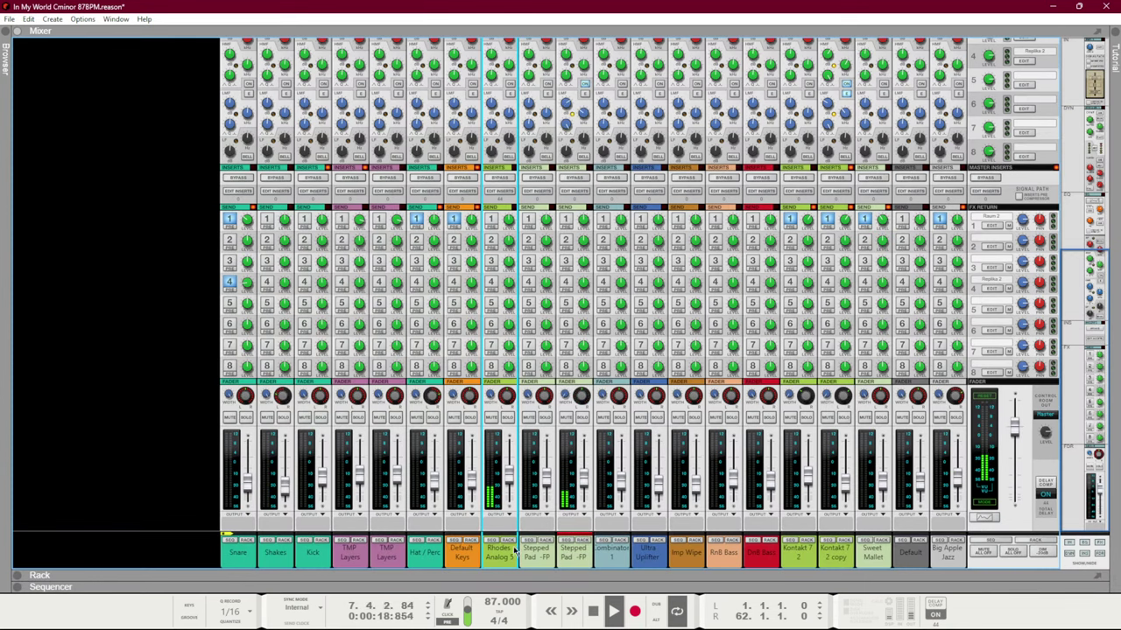
left_click(574, 553)
key("F2")
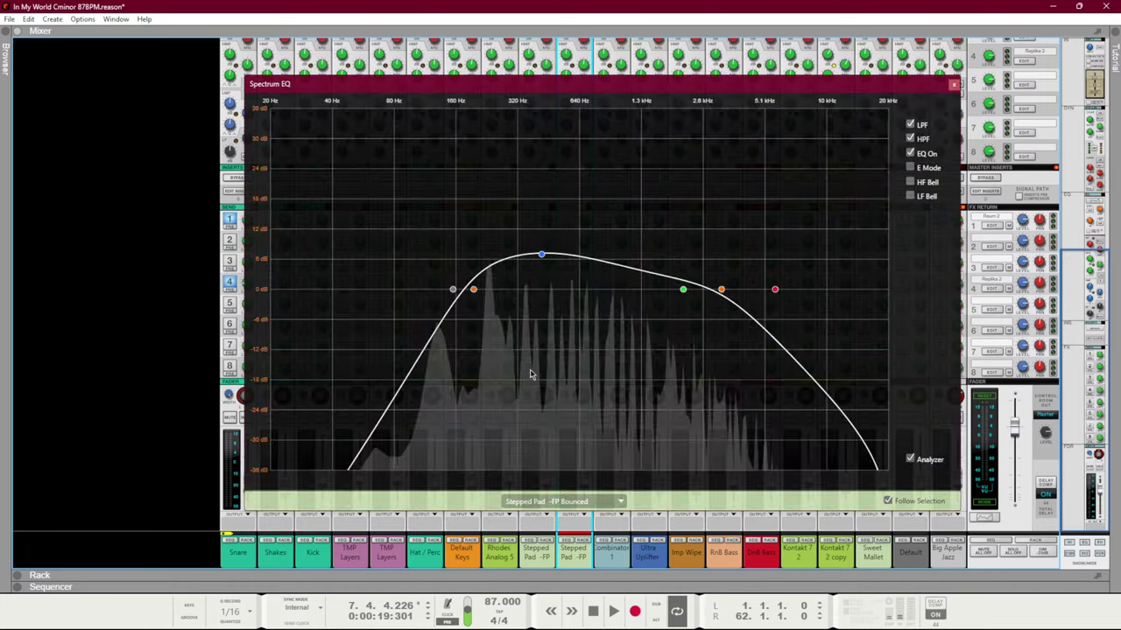
left_click(542, 255)
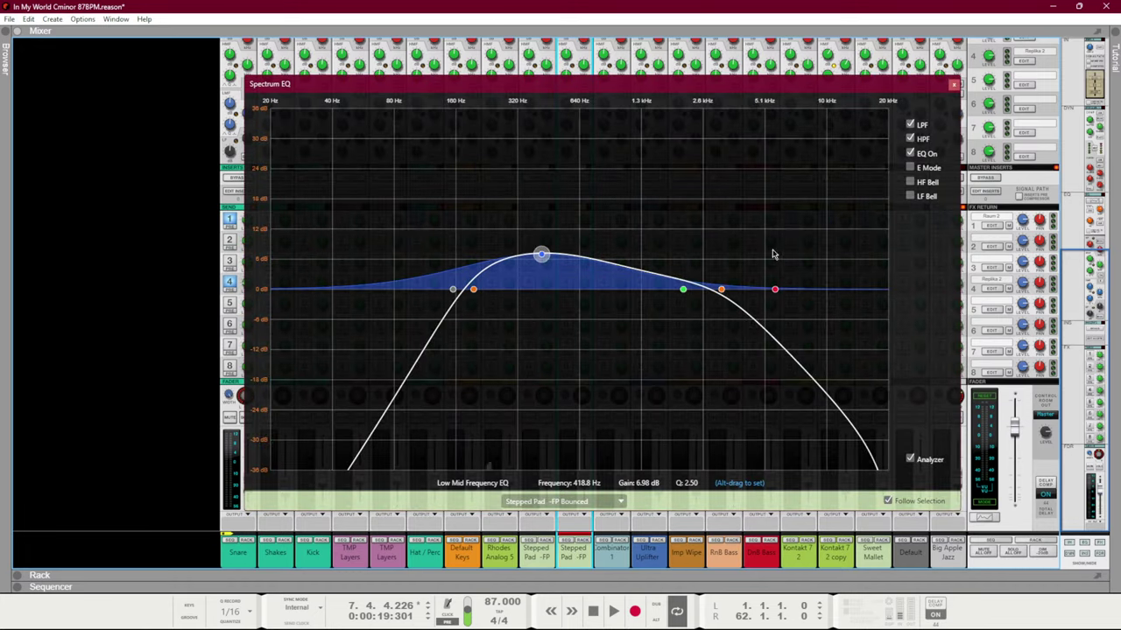
left_click(911, 169)
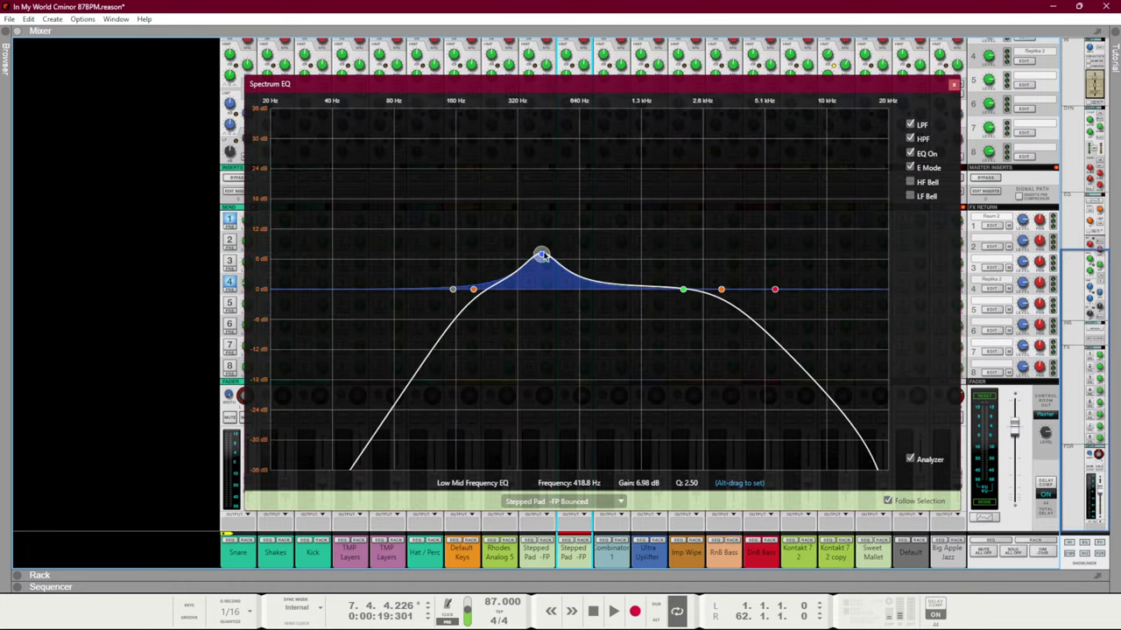
left_click_drag(543, 255, 540, 257)
During playback, cut the pad's low-mid band to -6.03 dB at 284.5 Hz and its high-mid band to -6.03 dB at 1.21 kHz
key("space")
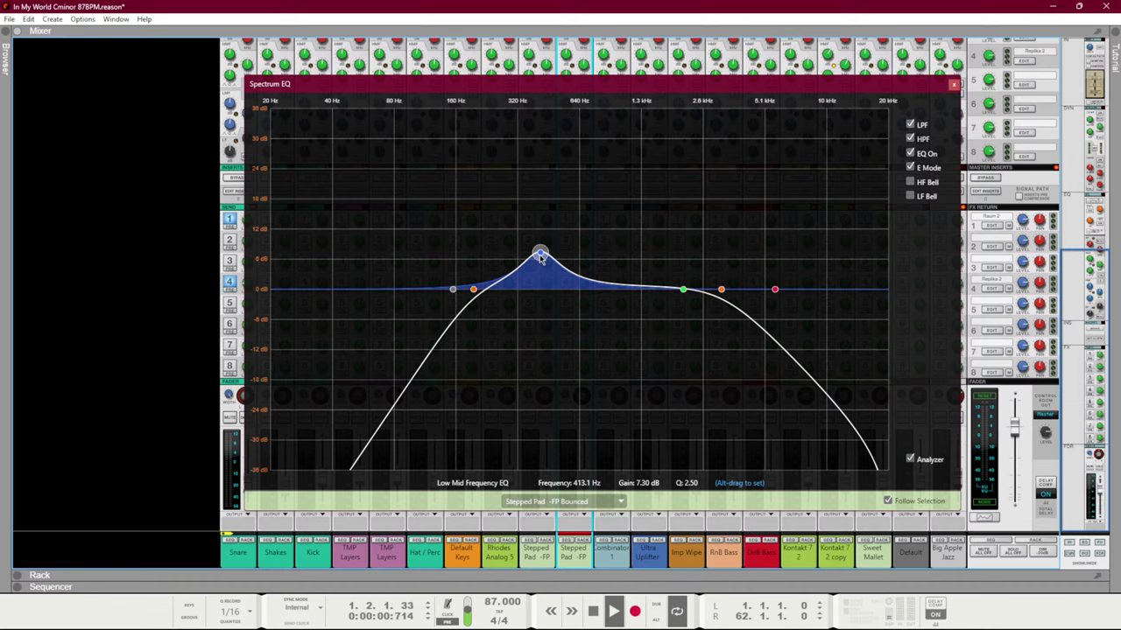
key("F7")
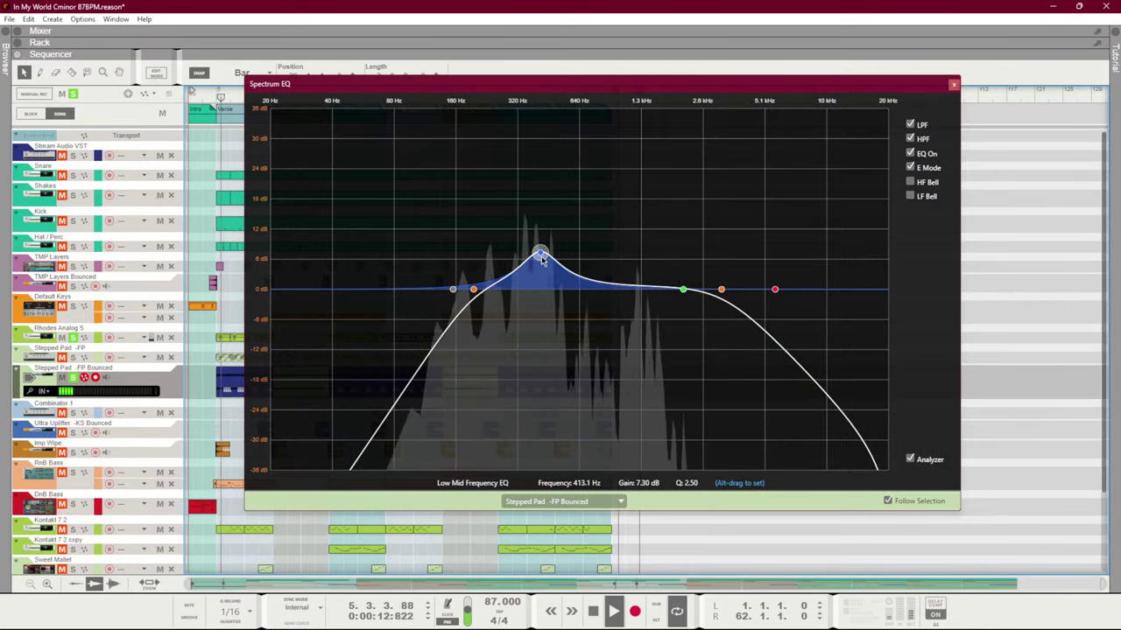
left_click_drag(540, 253, 500, 320)
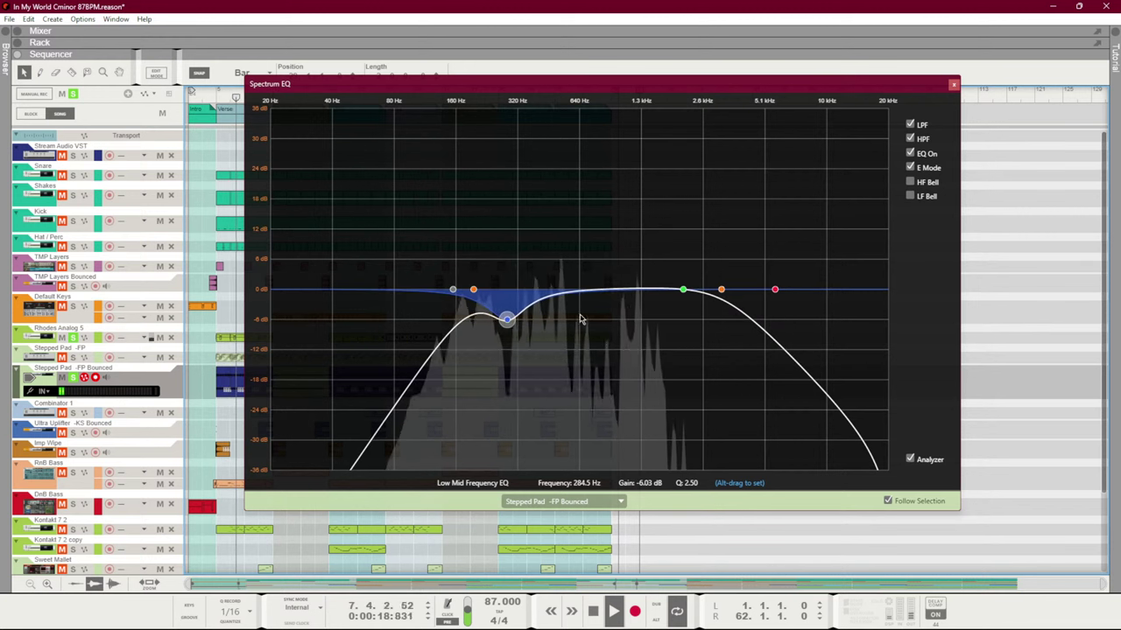
left_click_drag(683, 289, 642, 326)
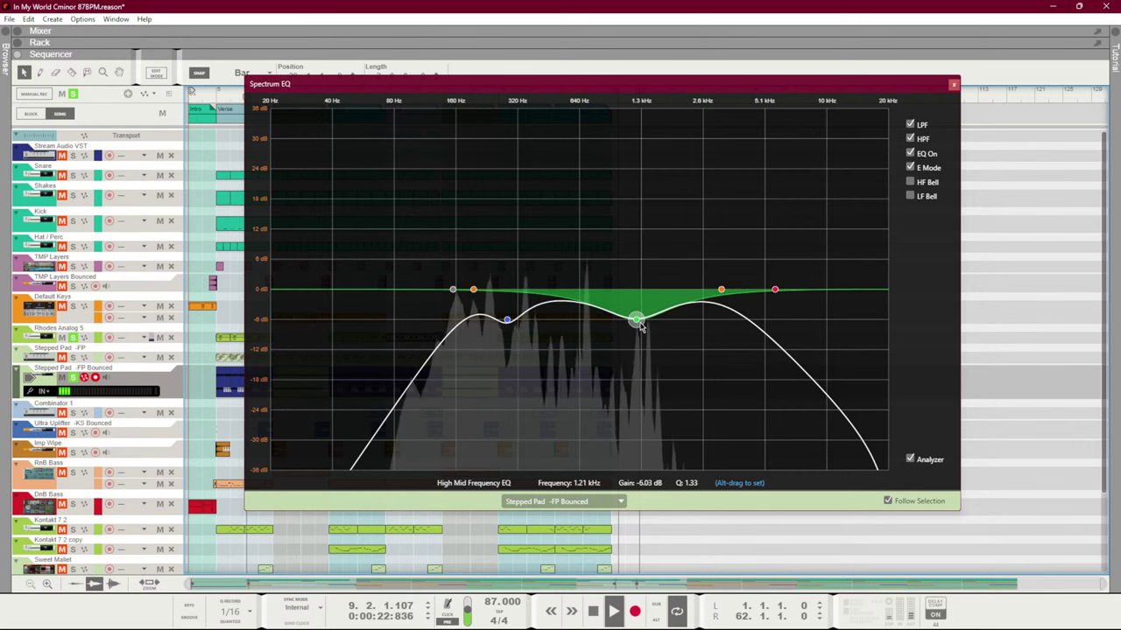
Raise the pad's high-pass filter to about 320 Hz, set its low-mid band to 435.5 Hz and 3.49 dB, and return to the mixer
left_click(472, 289)
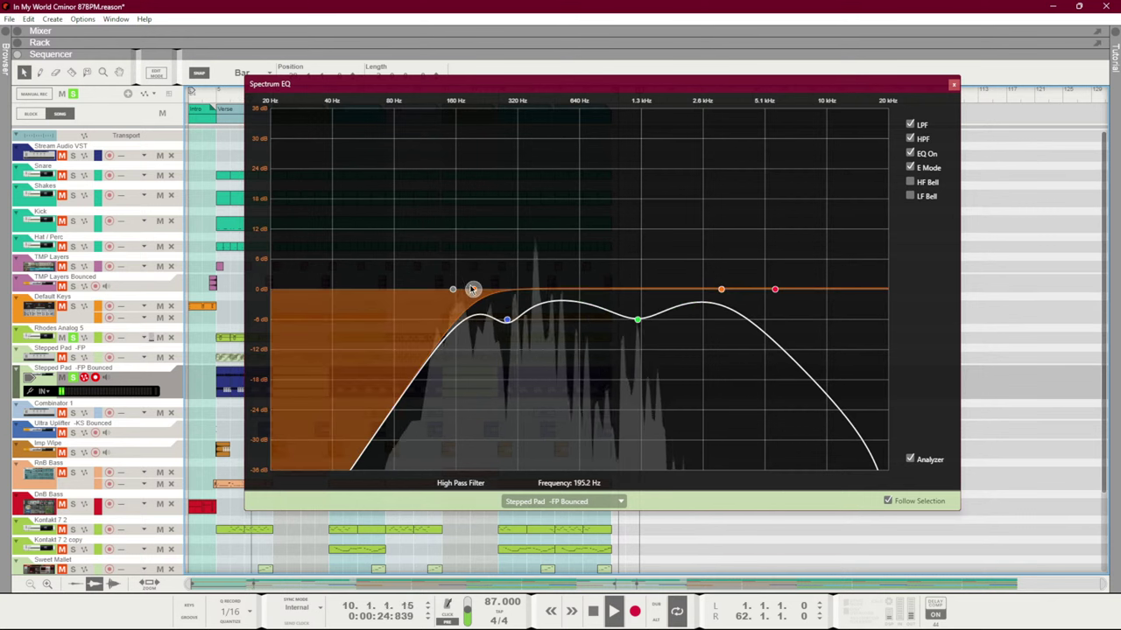
left_click_drag(473, 289, 544, 272)
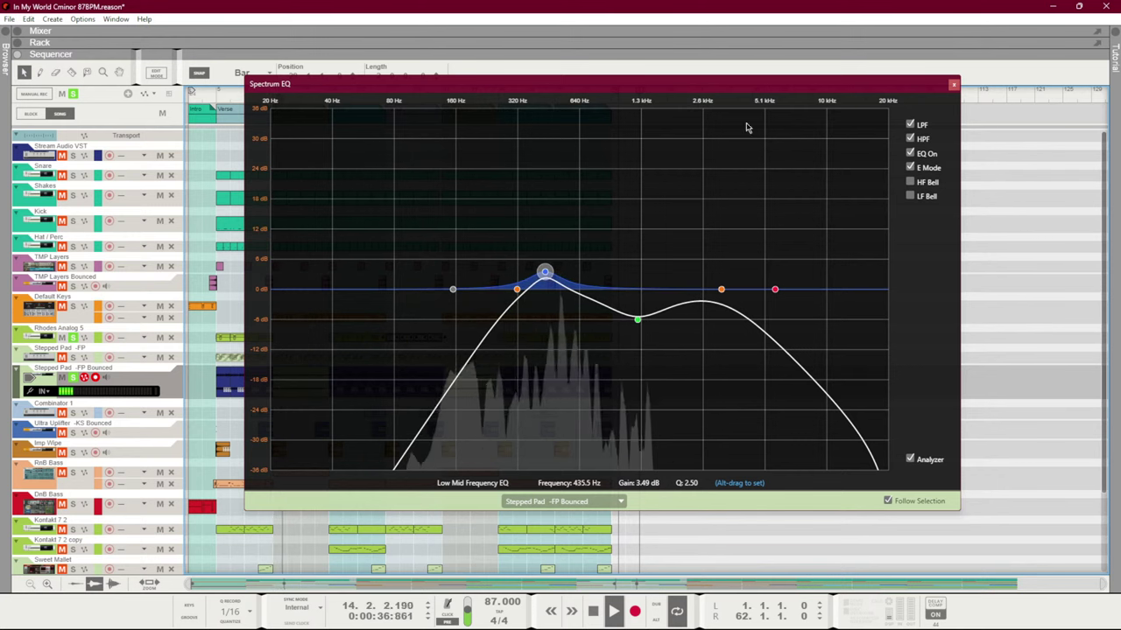
left_click(955, 86)
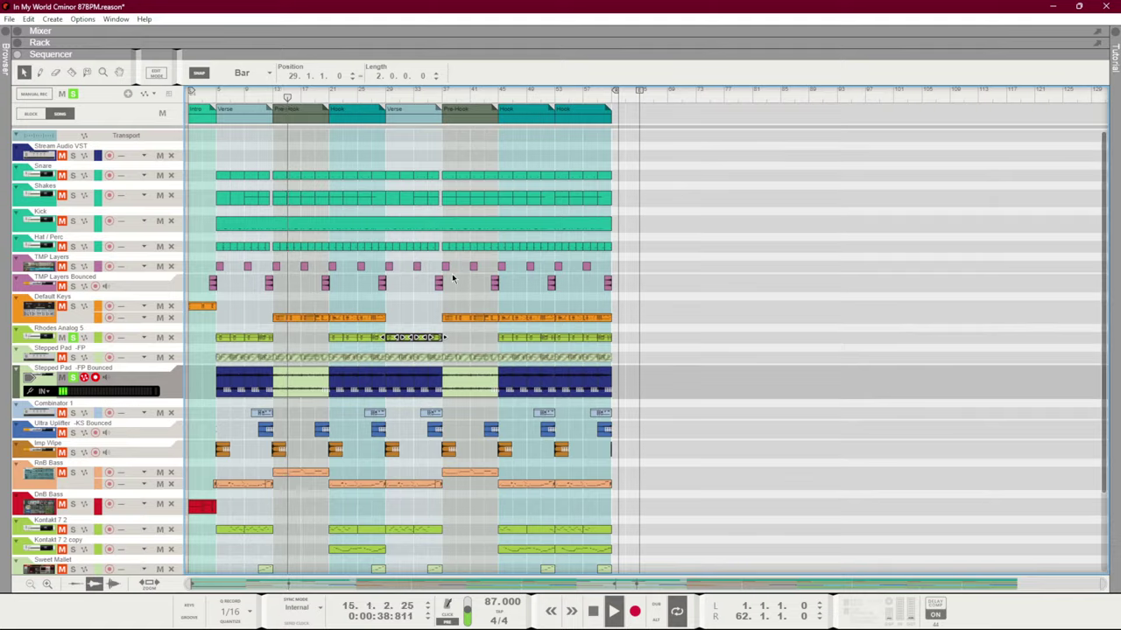
key("F5")
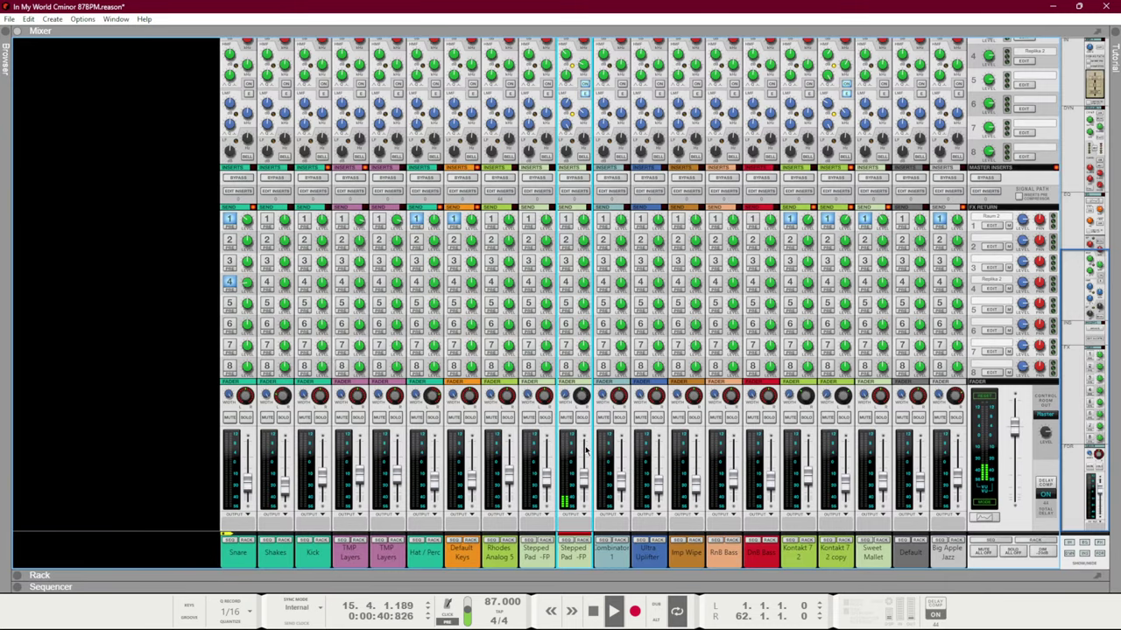
Clear the solos in the arrangement and play the full mix from the pre-hook at bar 13
mouse_move(584, 479)
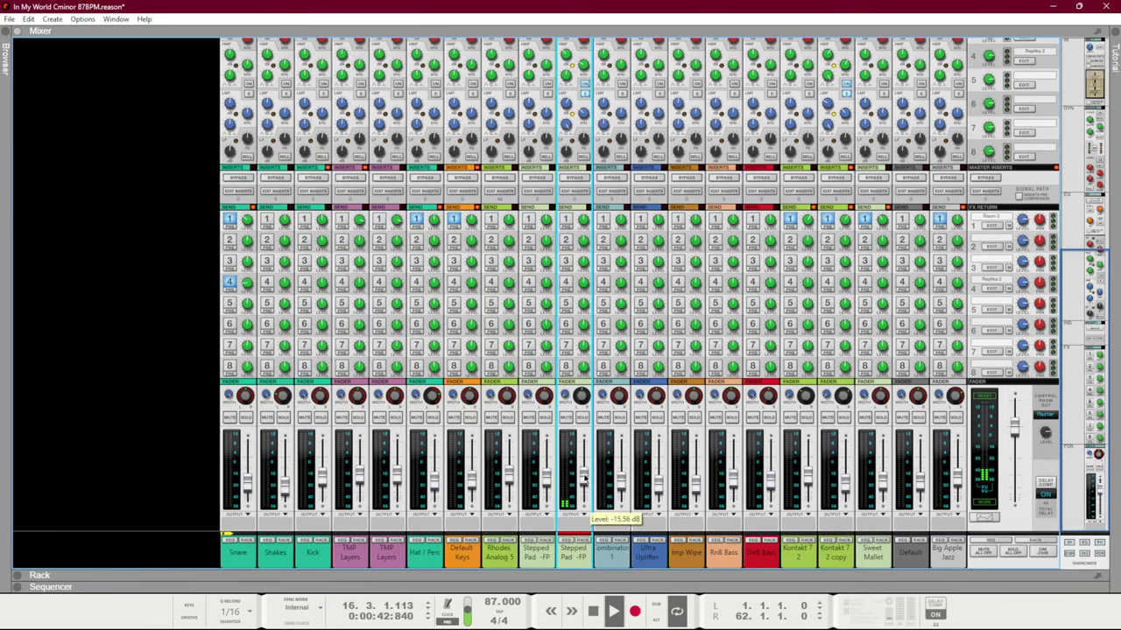
key("F7")
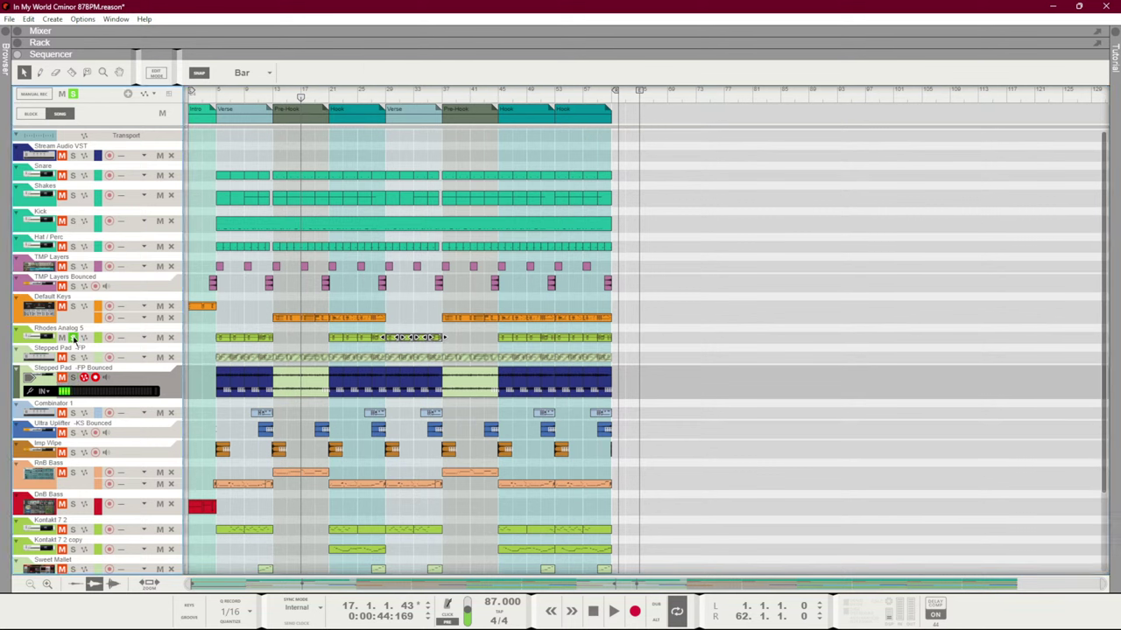
left_click(273, 92)
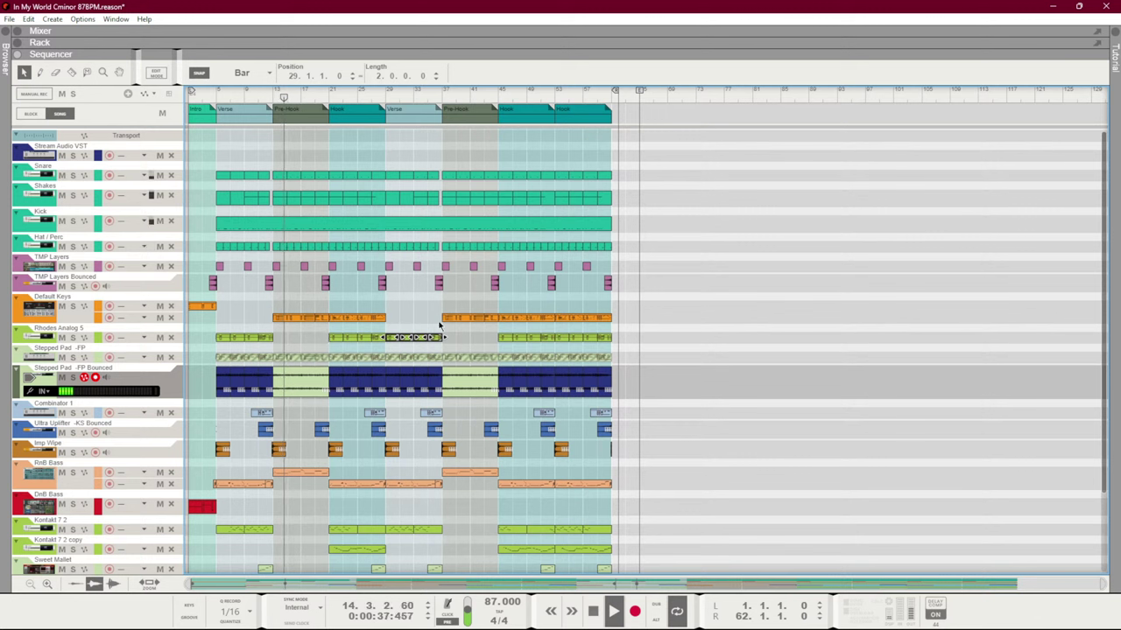
left_click(412, 318)
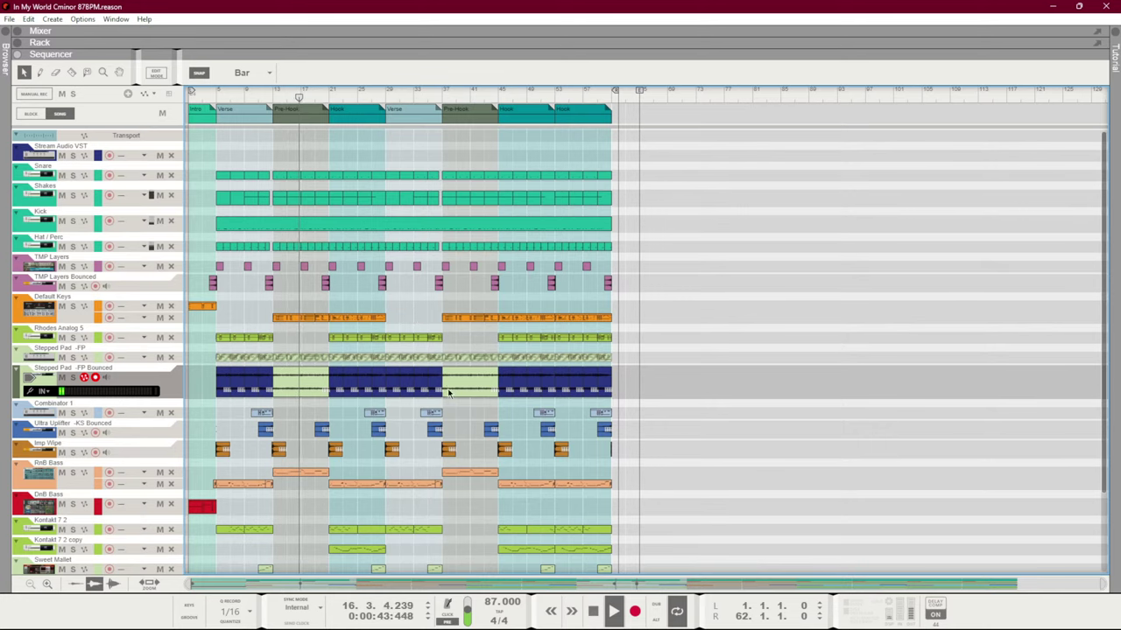
Move the song's end marker back to the right locator at bar 62
scroll(448, 394, "down", 3)
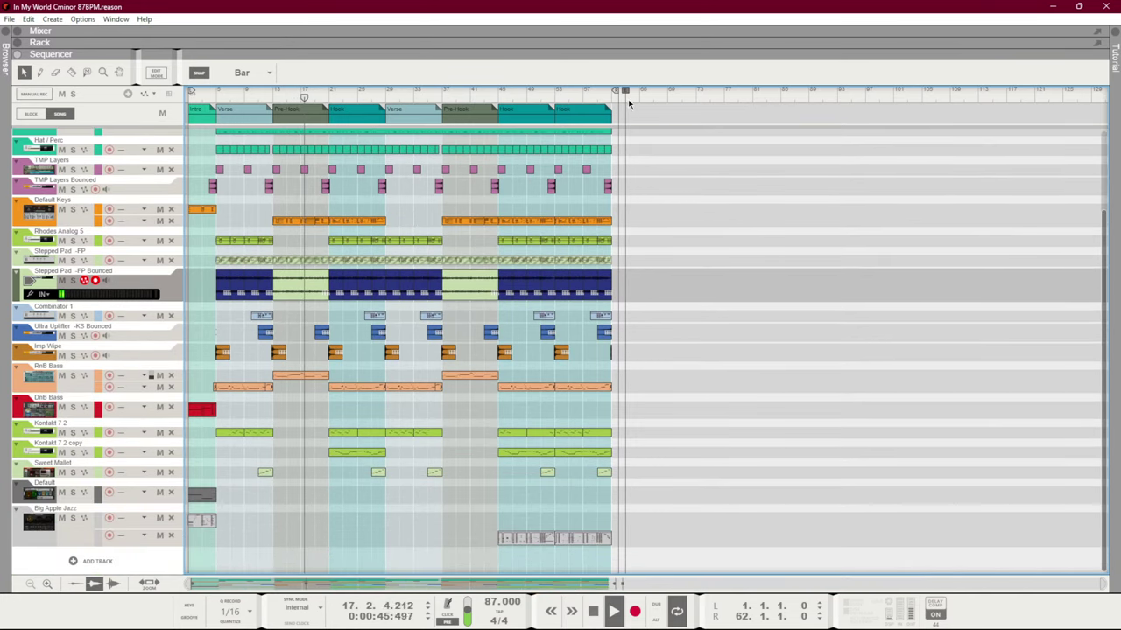
left_click_drag(628, 99, 618, 99)
scroll(421, 415, "up", 3)
scroll(421, 415, "down", 3)
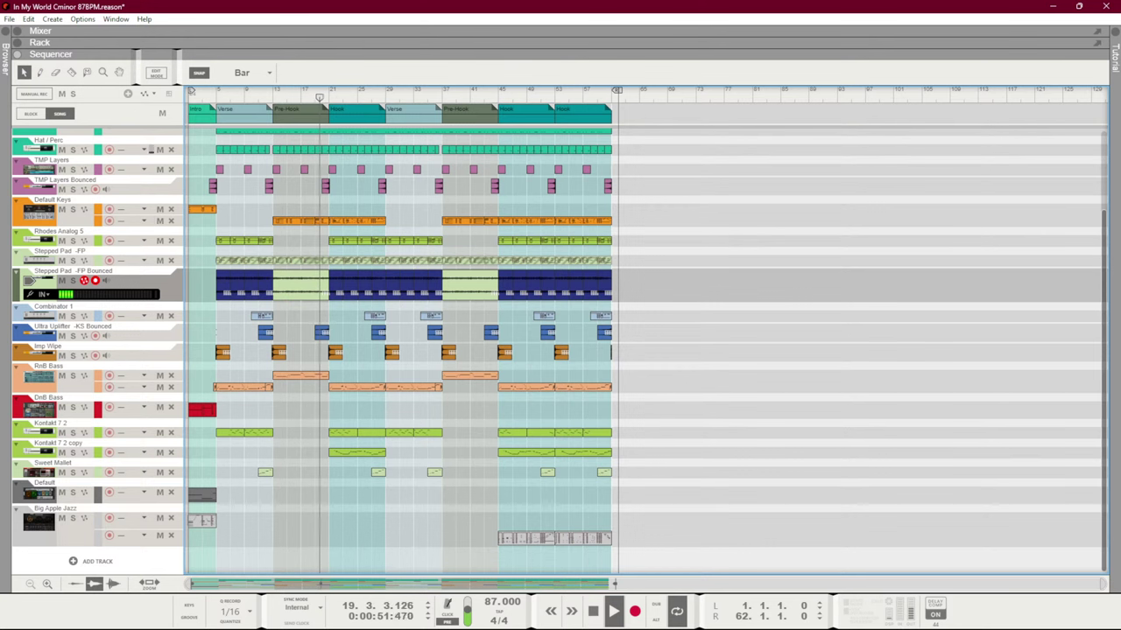
key("alt+Tab")
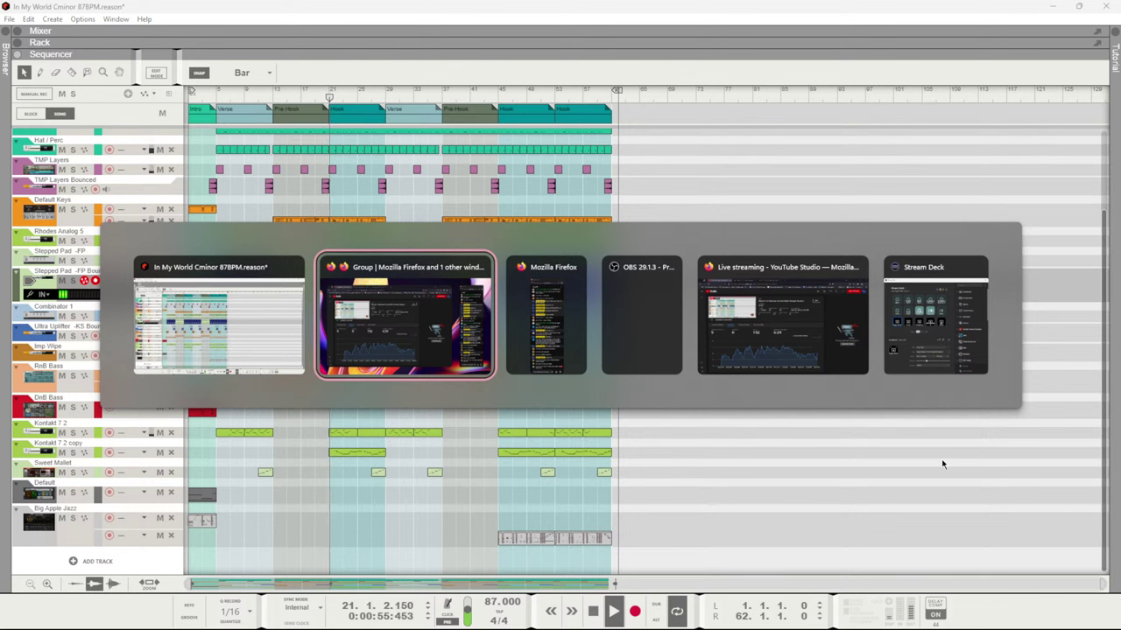
key("Tab")
key("Tab")
key("Tab")
key("Tab")
key("Tab")
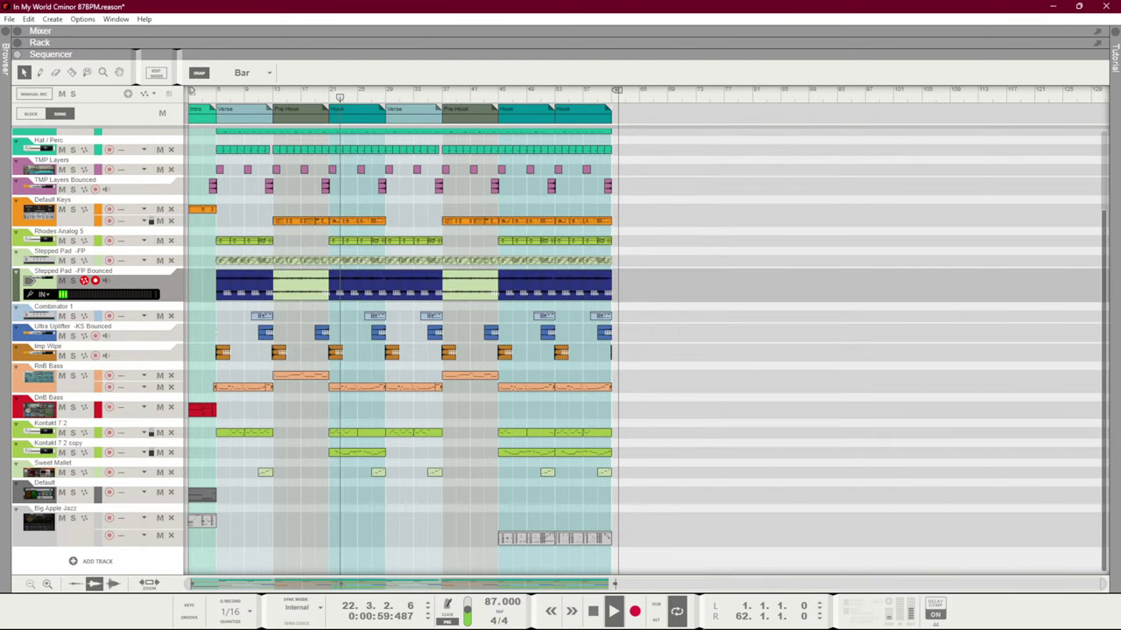
mouse_move(701, 620)
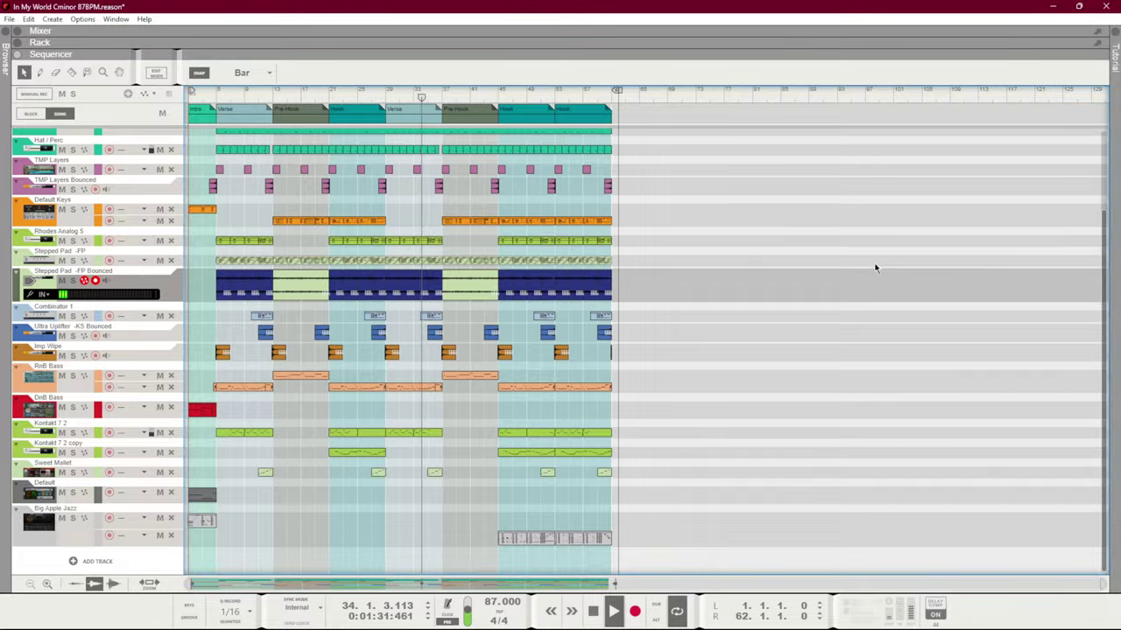
Fine-tune the Snare channel's level in the mixer and set the Combinator 1 channel's level to -26.65 dB
key("F5")
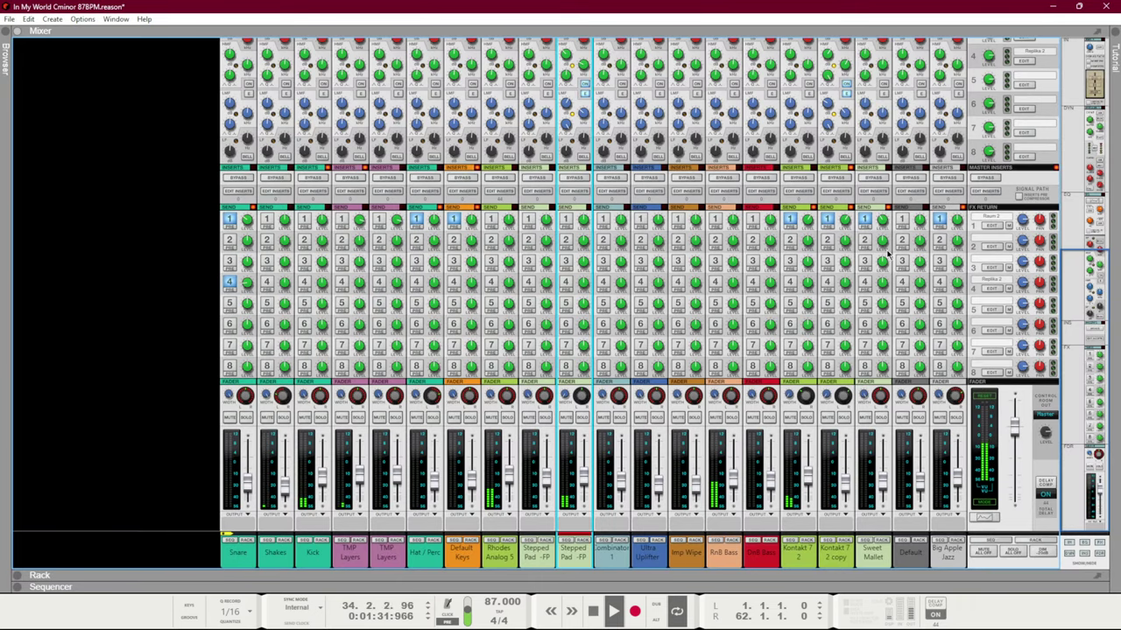
left_click(246, 489)
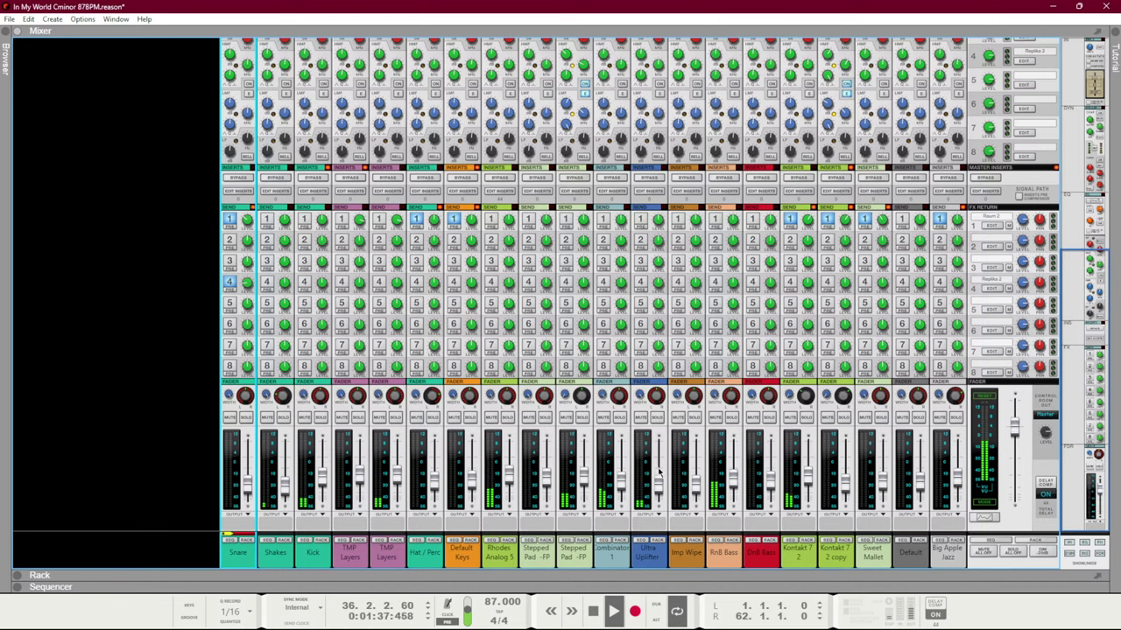
left_click(621, 488)
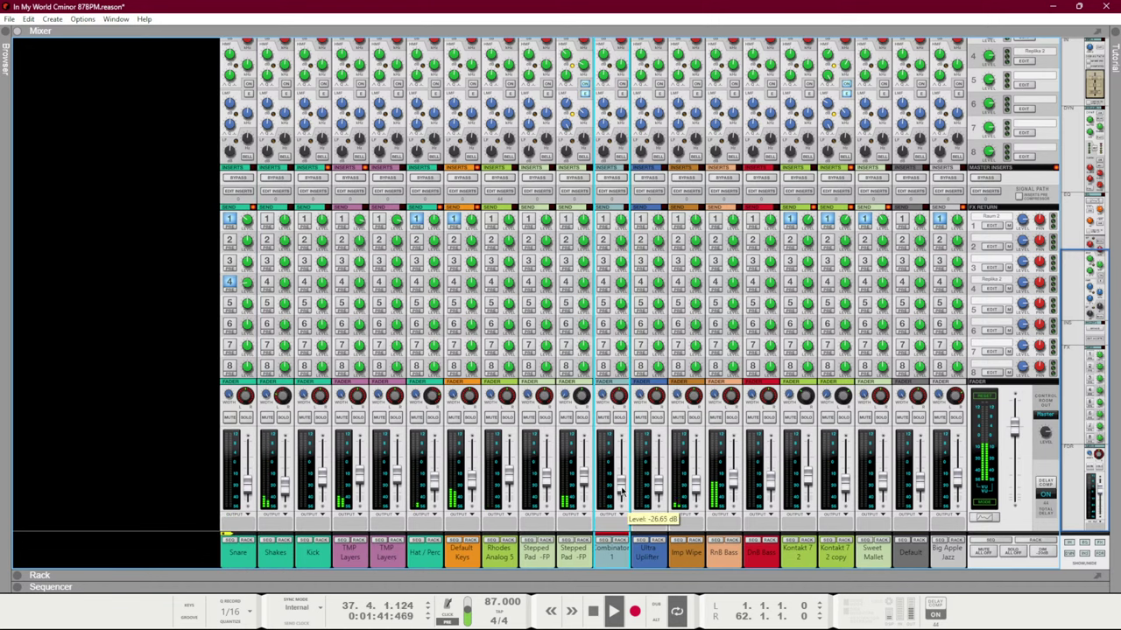
Examine the Combinator 1 devices and the master section's Multiband Compressor and Maximizer in the rack during playback
key("F7")
key("F6")
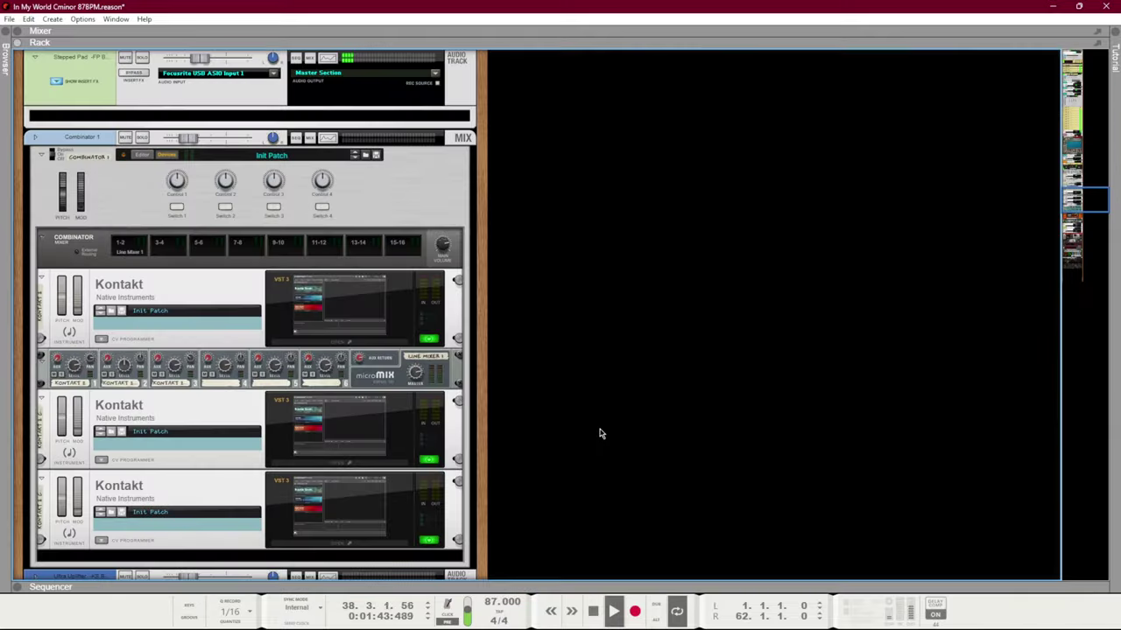
key("F5")
key("F6")
scroll(980, 53, "up", 5)
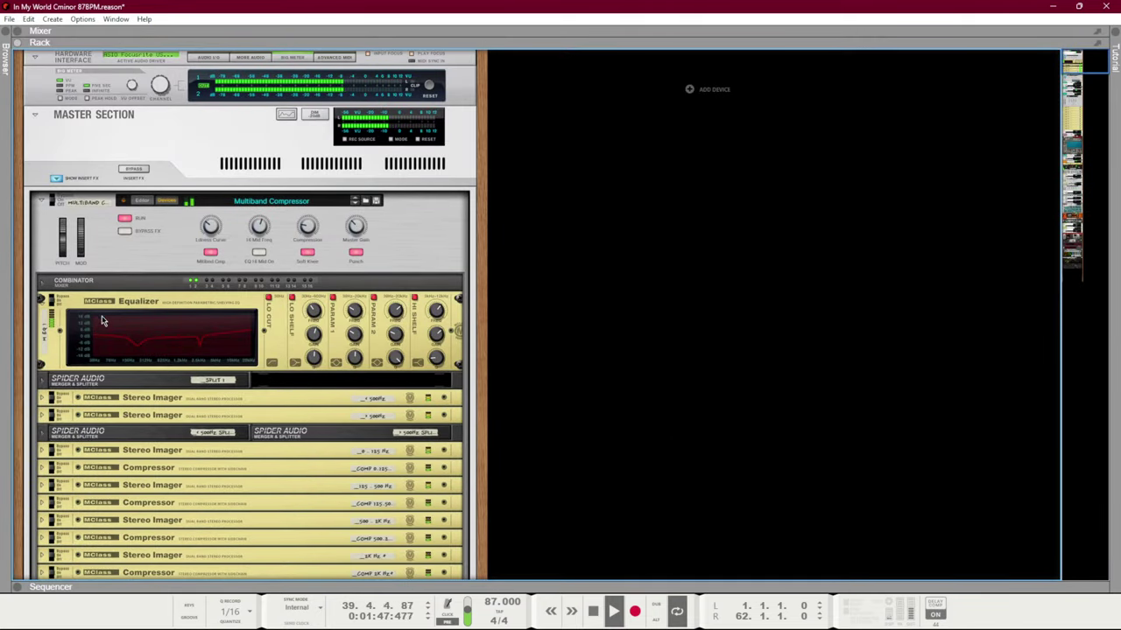
scroll(102, 322, "down", 3)
scroll(101, 323, "down", 3)
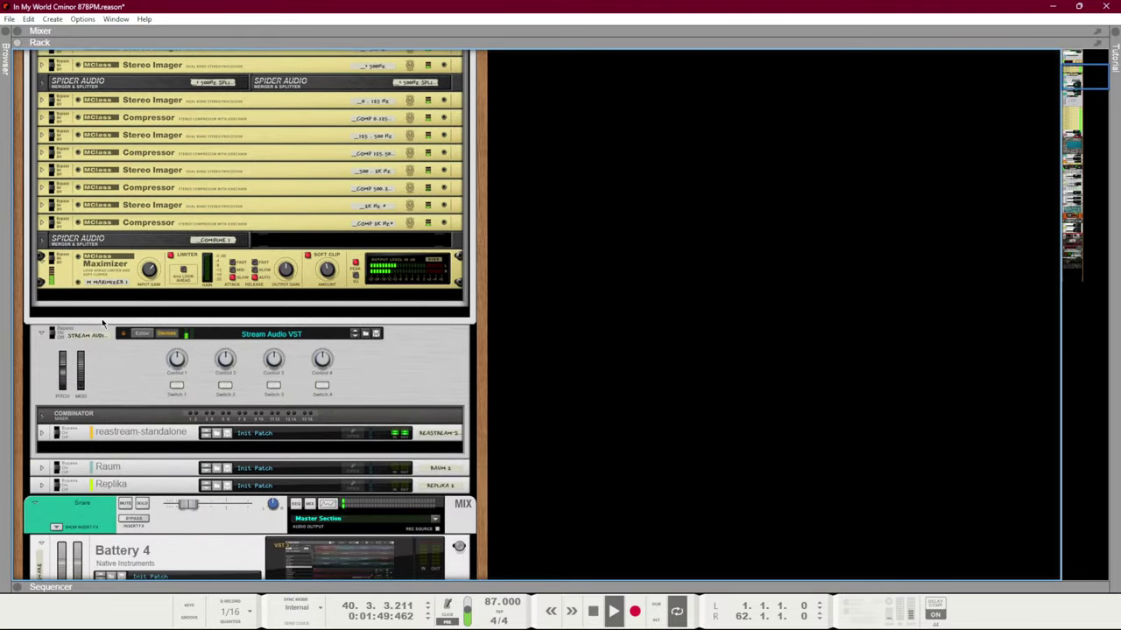
scroll(103, 323, "up", 2)
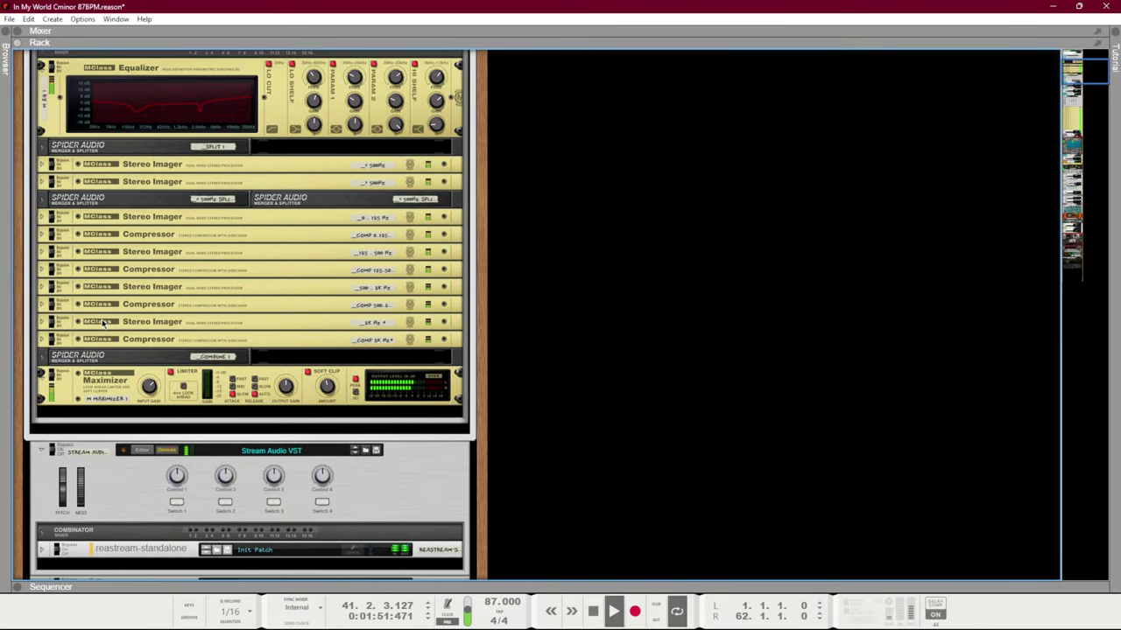
Lower both TMP Layers channels in the mixer, setting the second one to -22.97 dB
key("F5")
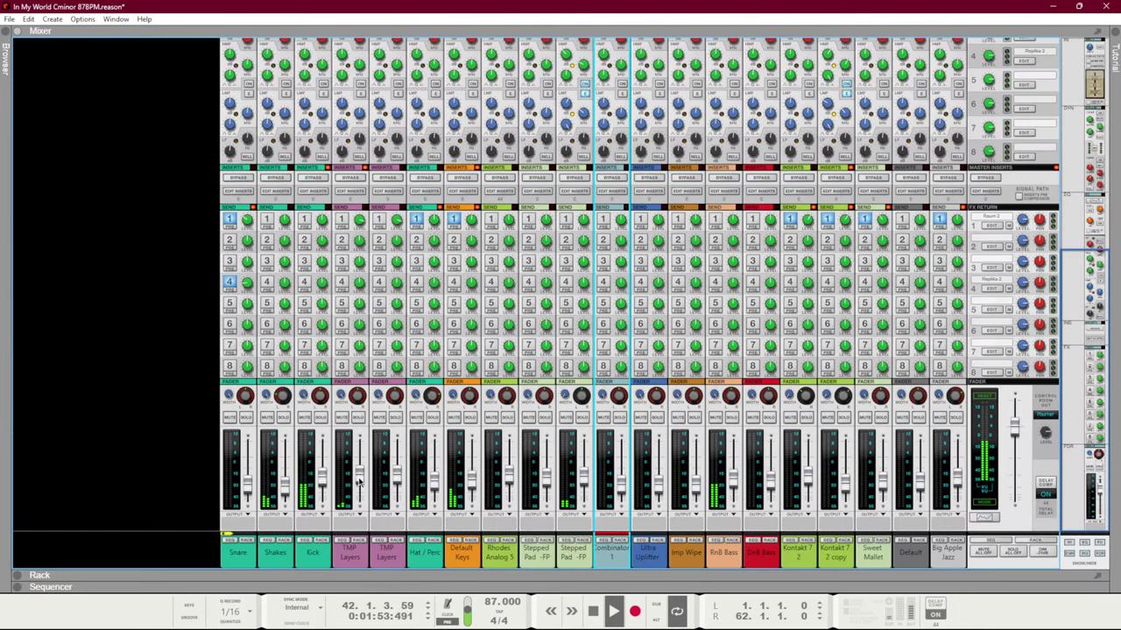
left_click(360, 481)
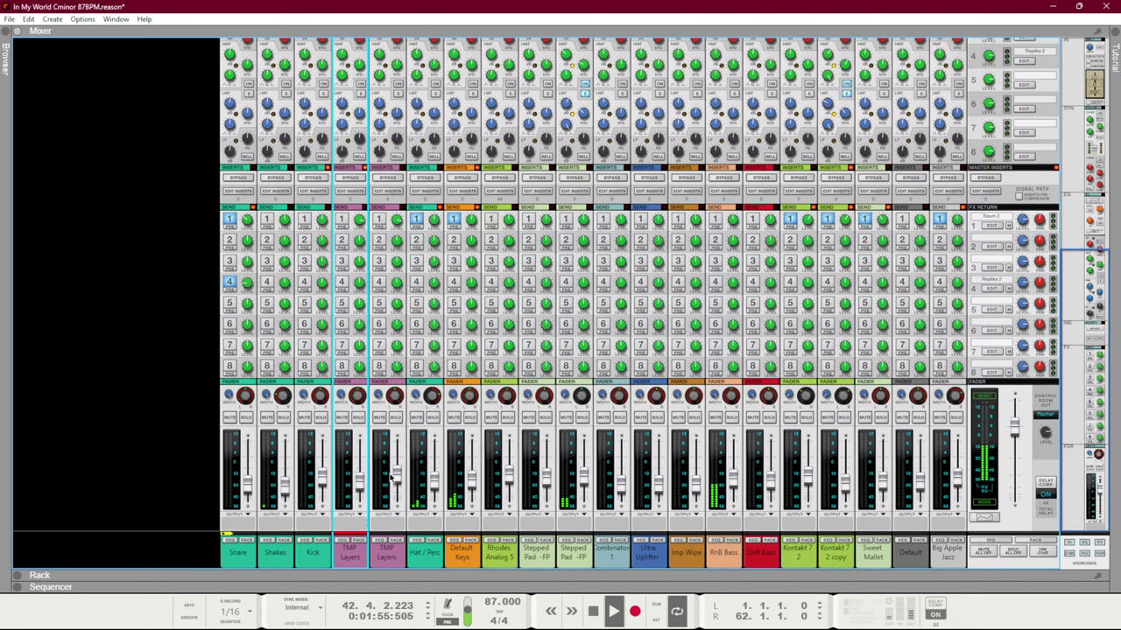
left_click(394, 480)
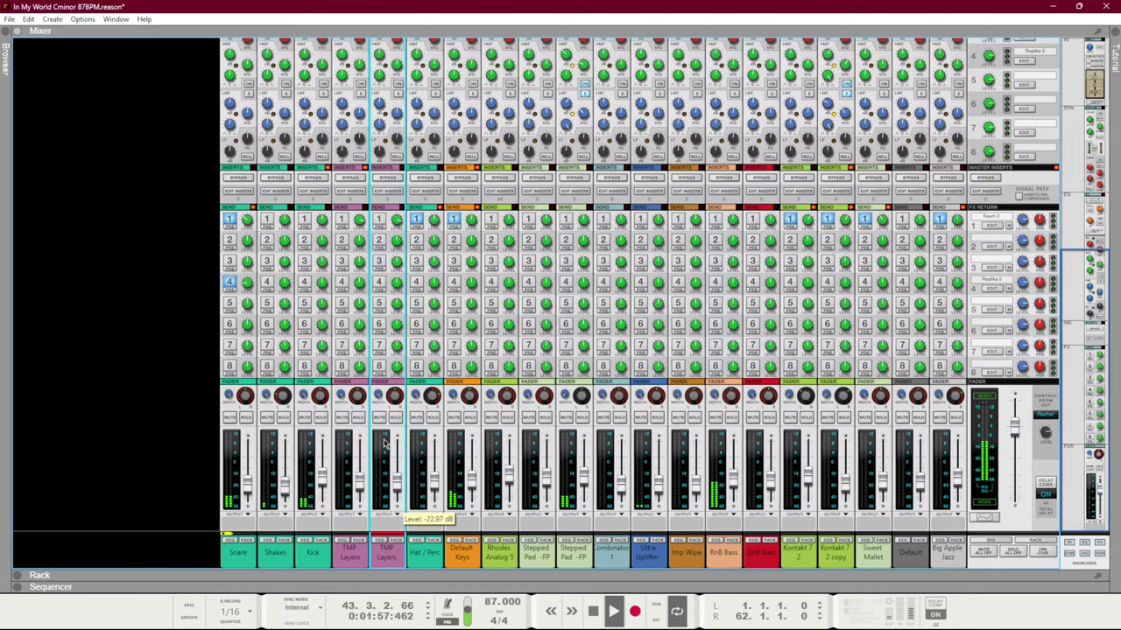
left_click(344, 557)
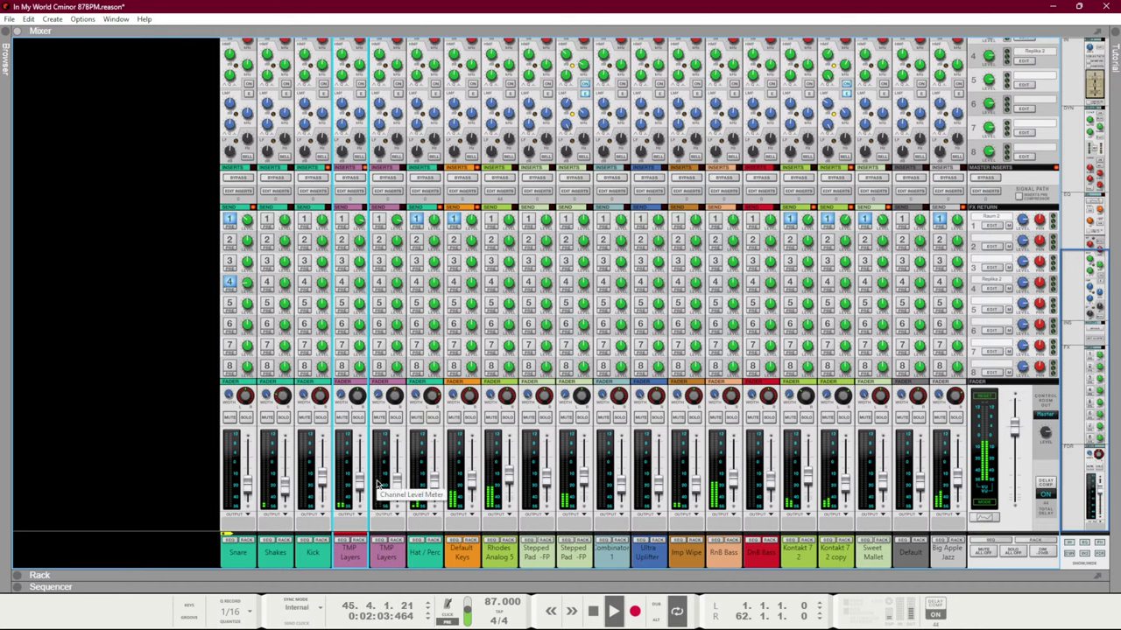
Set the Big Apple Jazz channel's level to -19.75 dB and fine-tune the level of Kontakt 7 2 copy
key("F7")
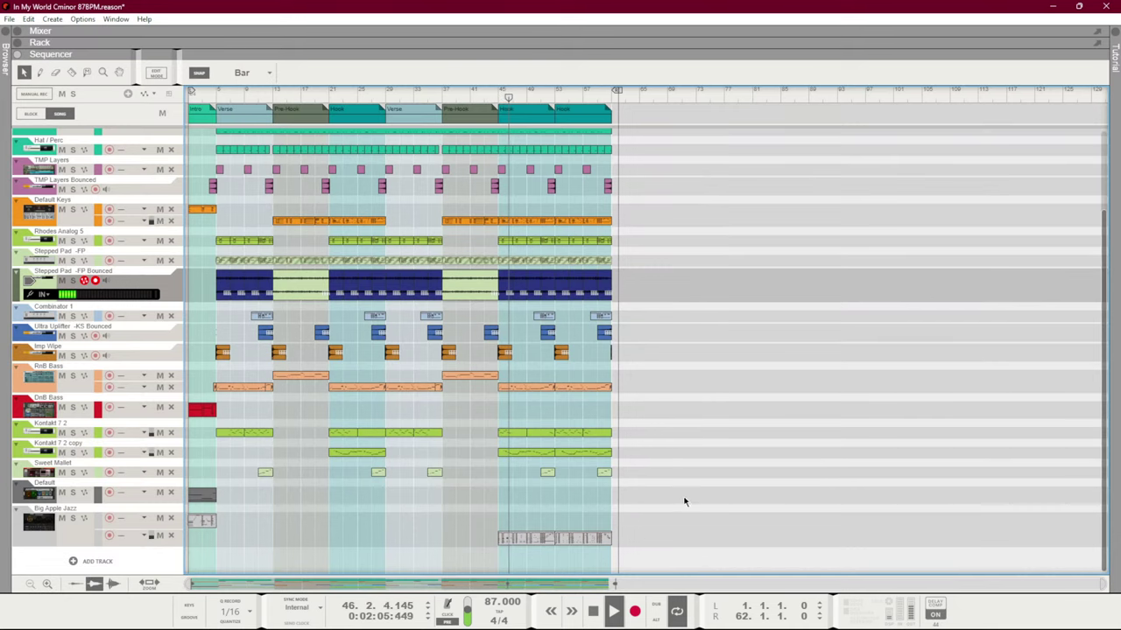
key("F5")
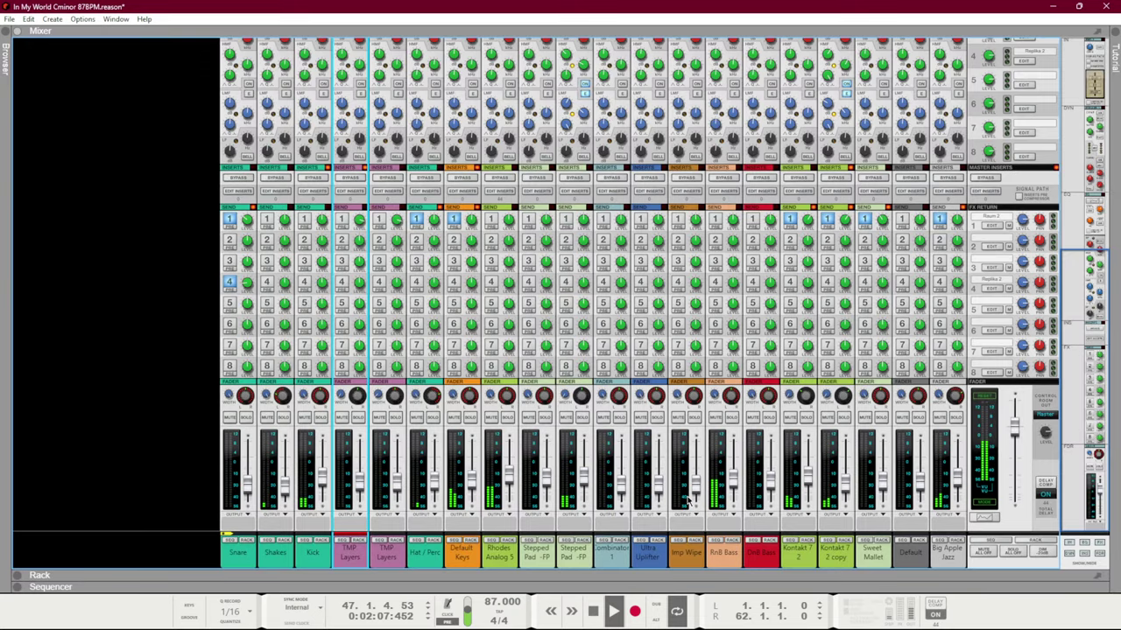
left_click(957, 484)
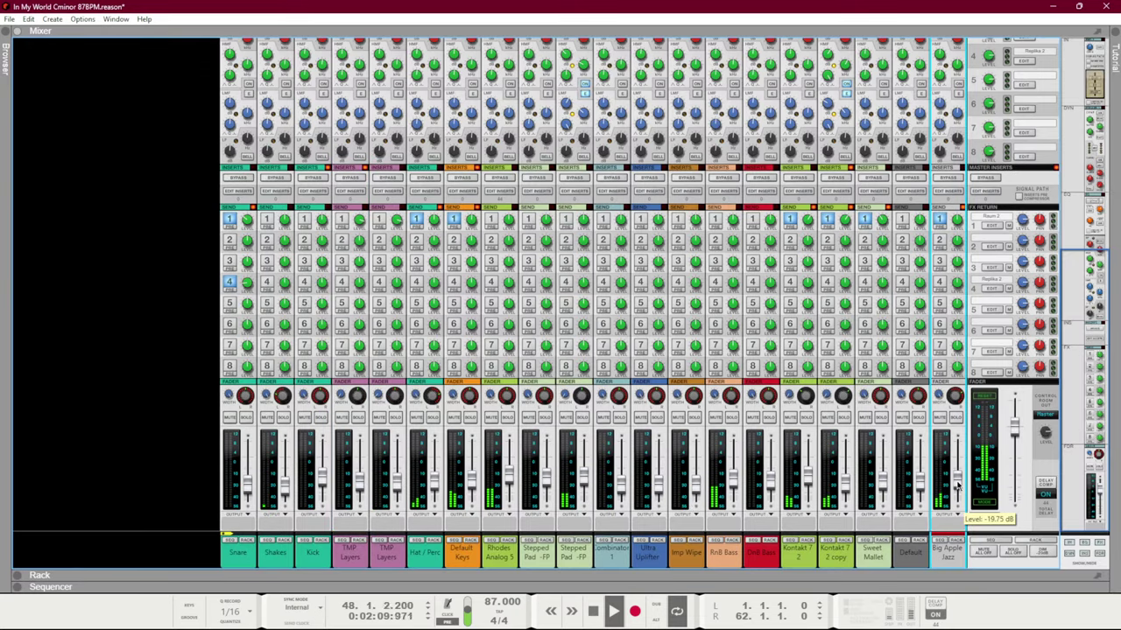
left_click(846, 494)
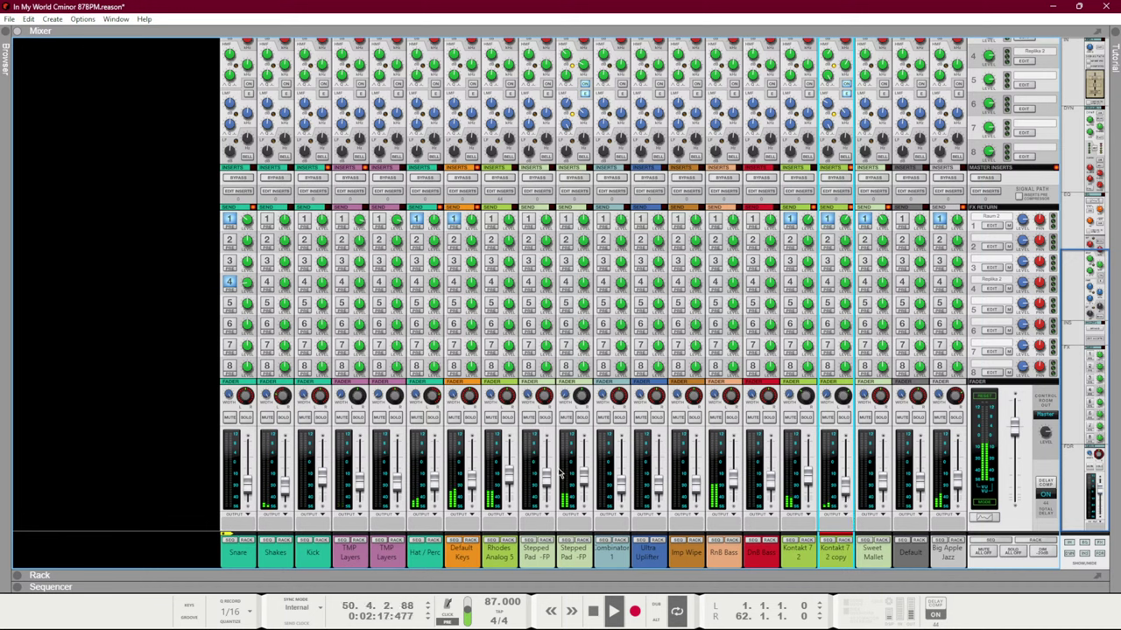
Delete the Default Keys clips from the final hook, starting at bar 53, in the arrangement
key("F7")
scroll(605, 350, "up", 4)
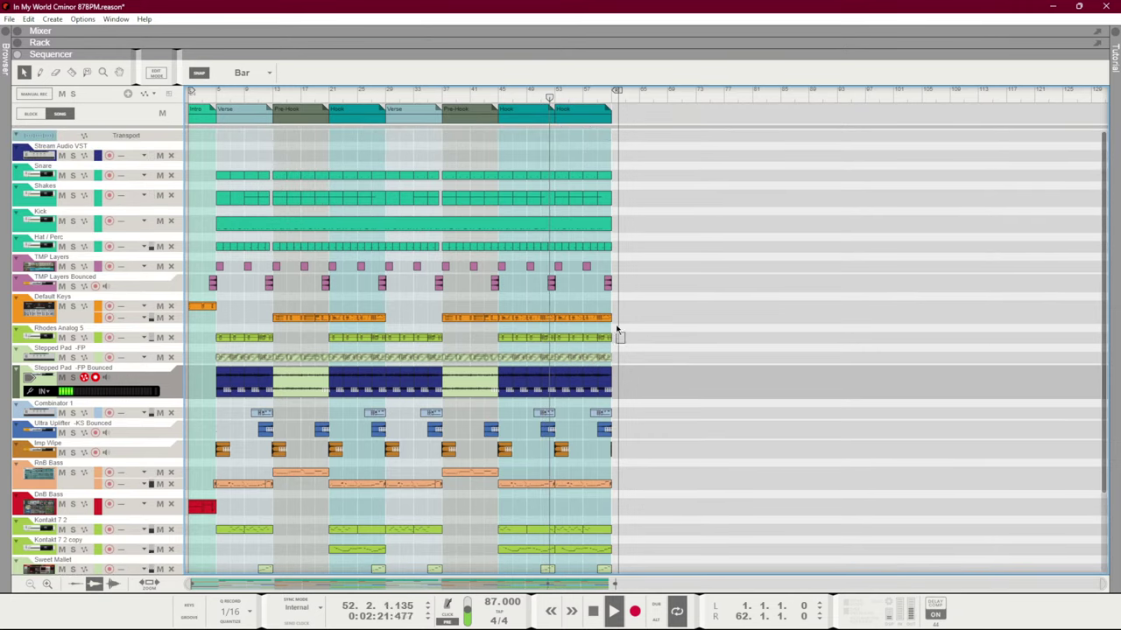
left_click_drag(616, 331, 602, 324)
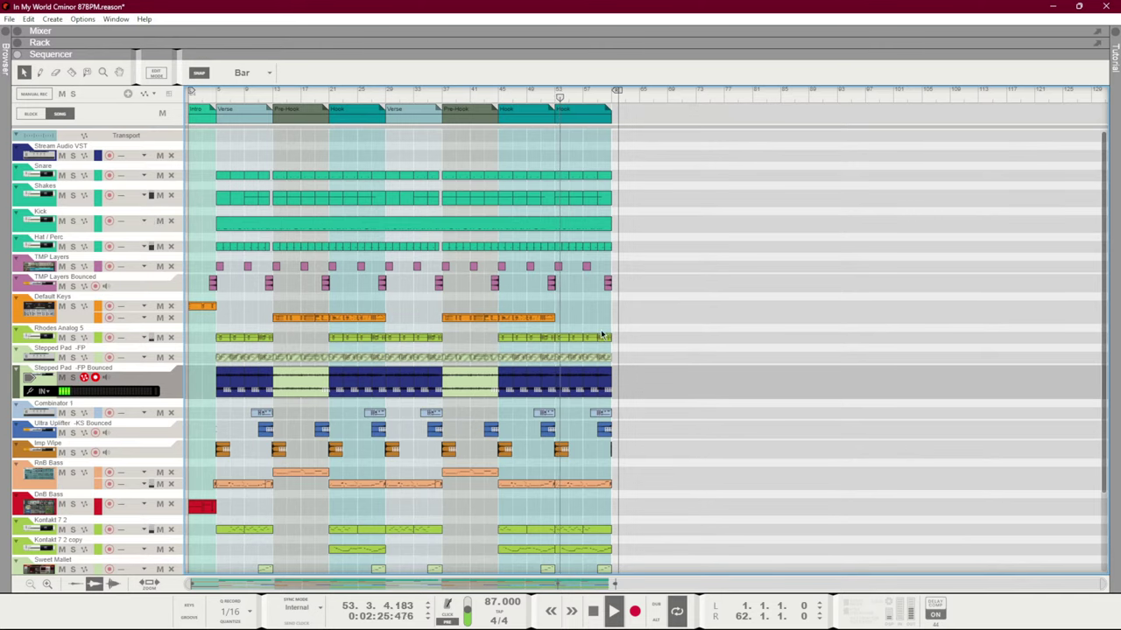
Play and replay the end of the final hook up to the song's end at bar 62, examining its last clips closely
scroll(601, 335, "down", 3)
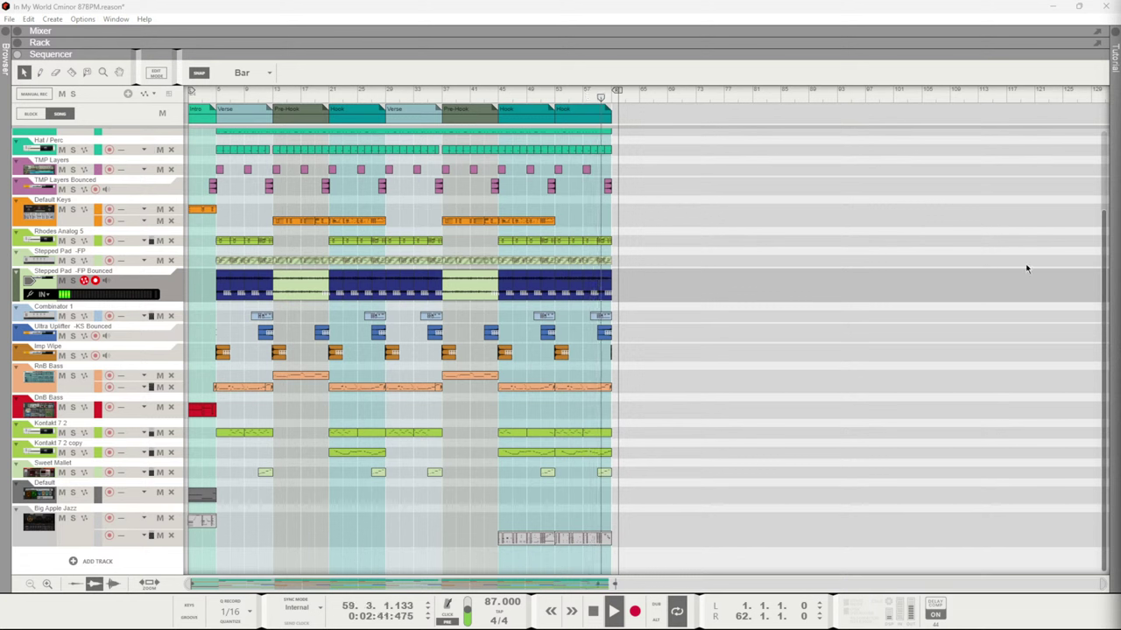
scroll(667, 548, "up", 3)
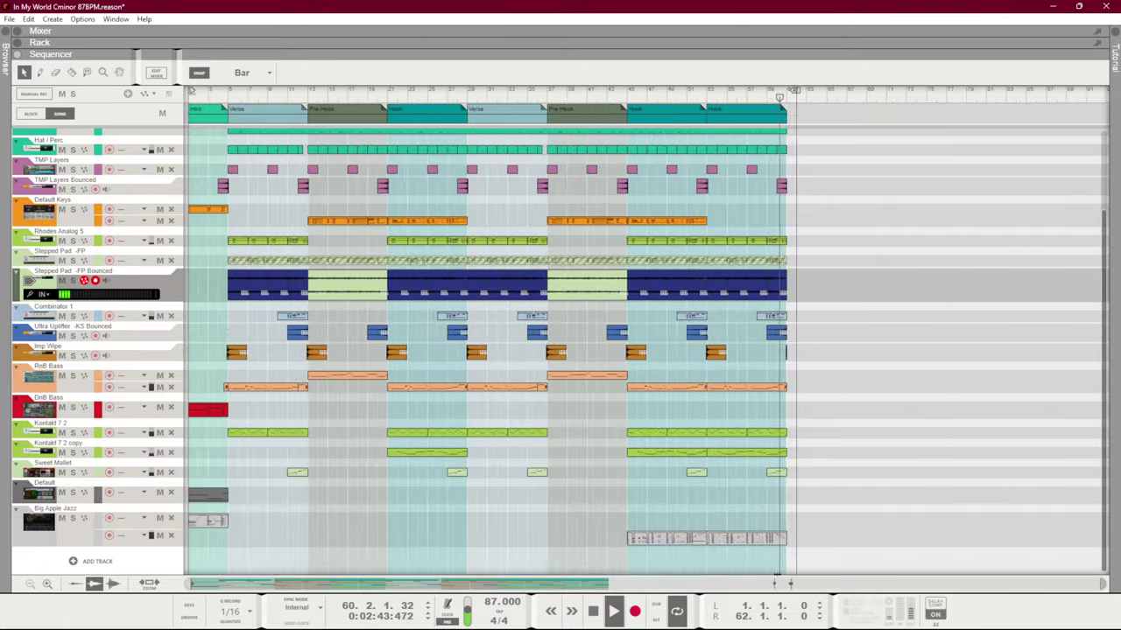
scroll(667, 549, "up", 2)
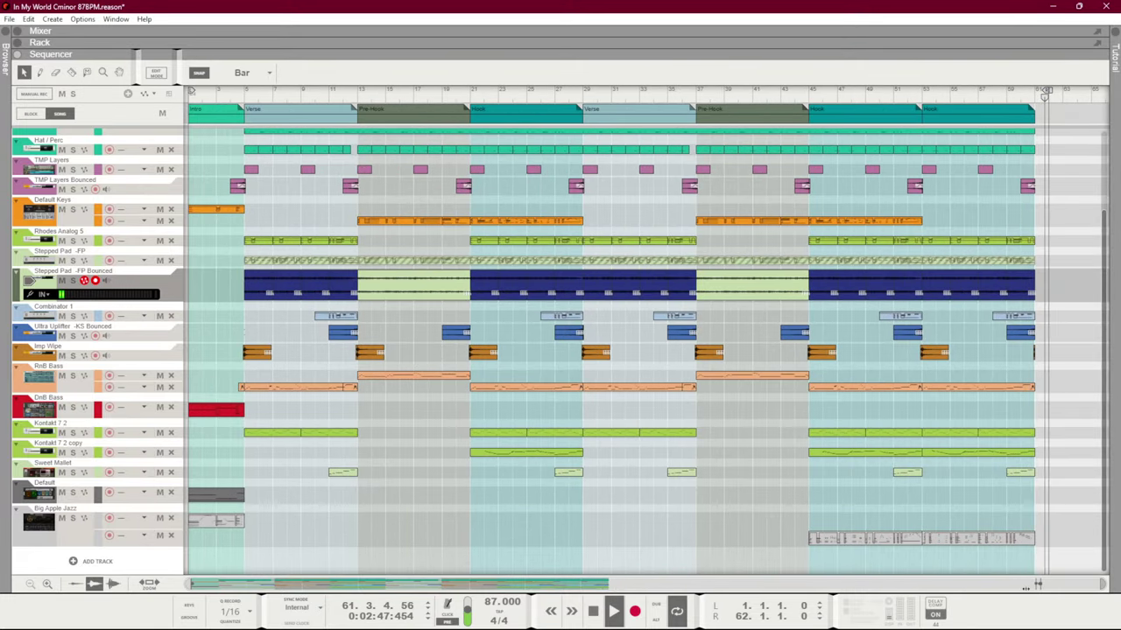
scroll(856, 572, "up", 1)
key("space")
left_click(1049, 96)
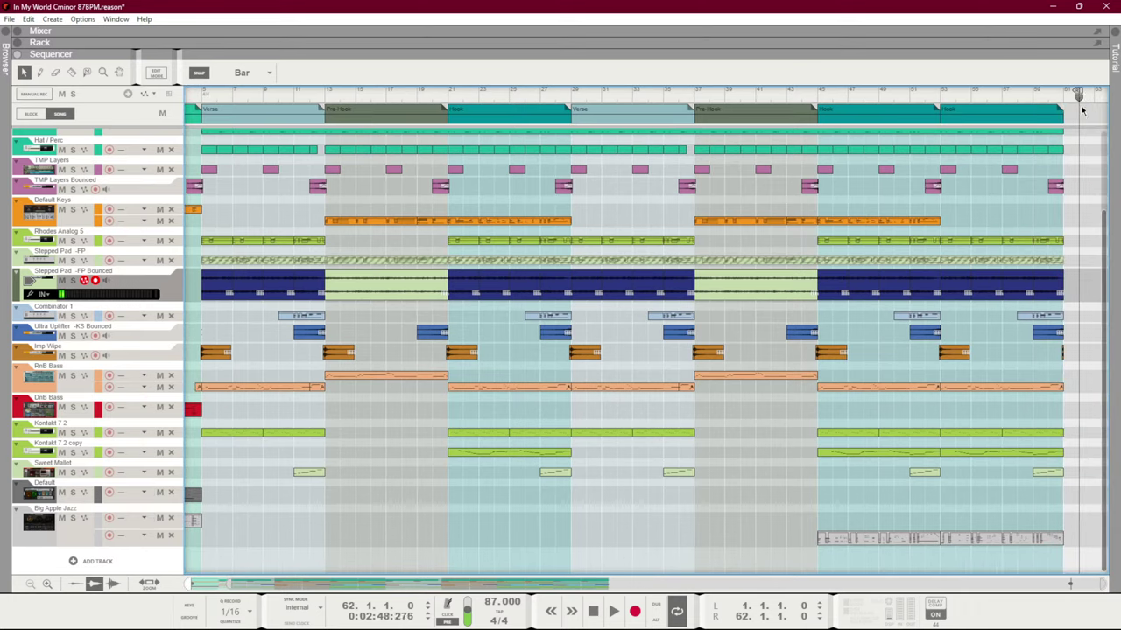
key("space")
scroll(1049, 112, "up", 3)
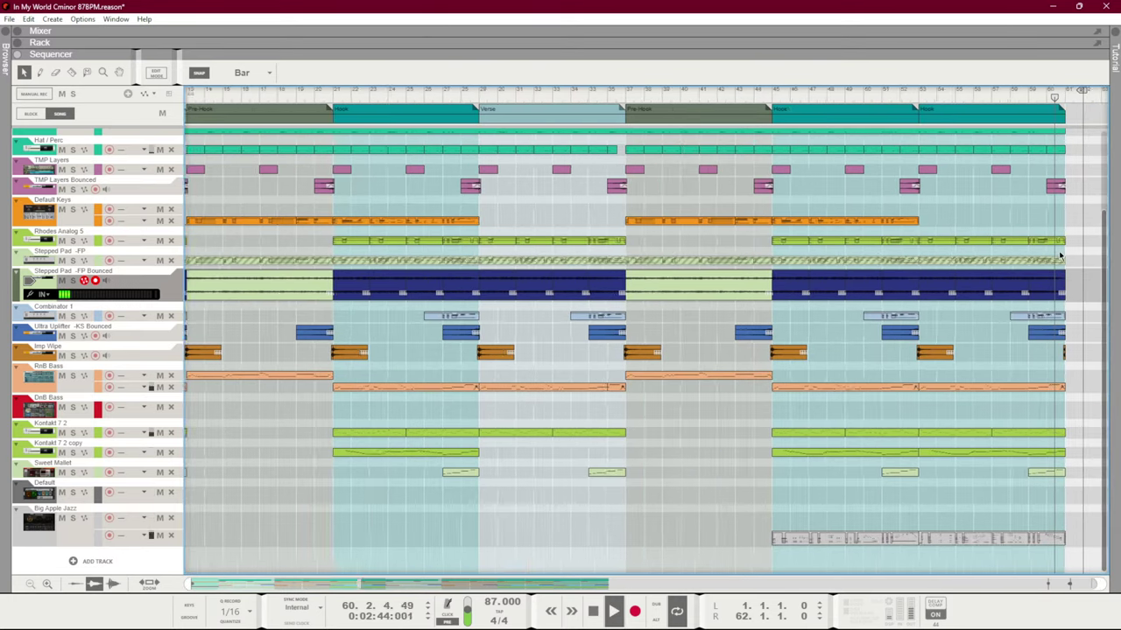
scroll(1046, 376, "up", 3)
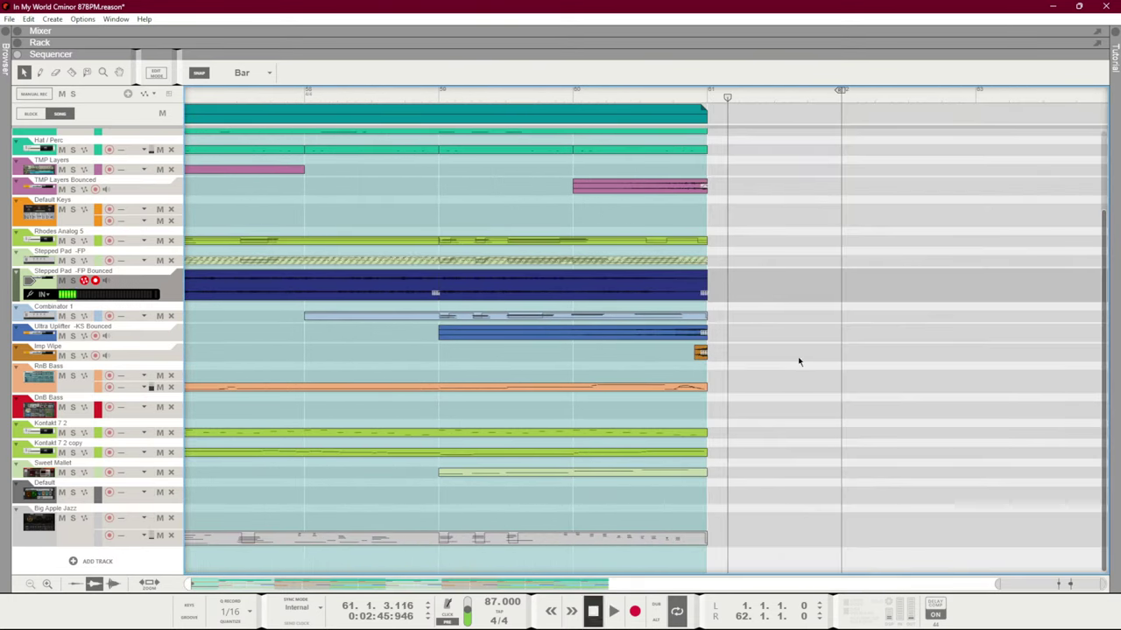
Set the fade-out of the short Imp Wipe clip just before bar 61 to 0.66 and play the ending from bar 60
left_click_drag(767, 344, 700, 363)
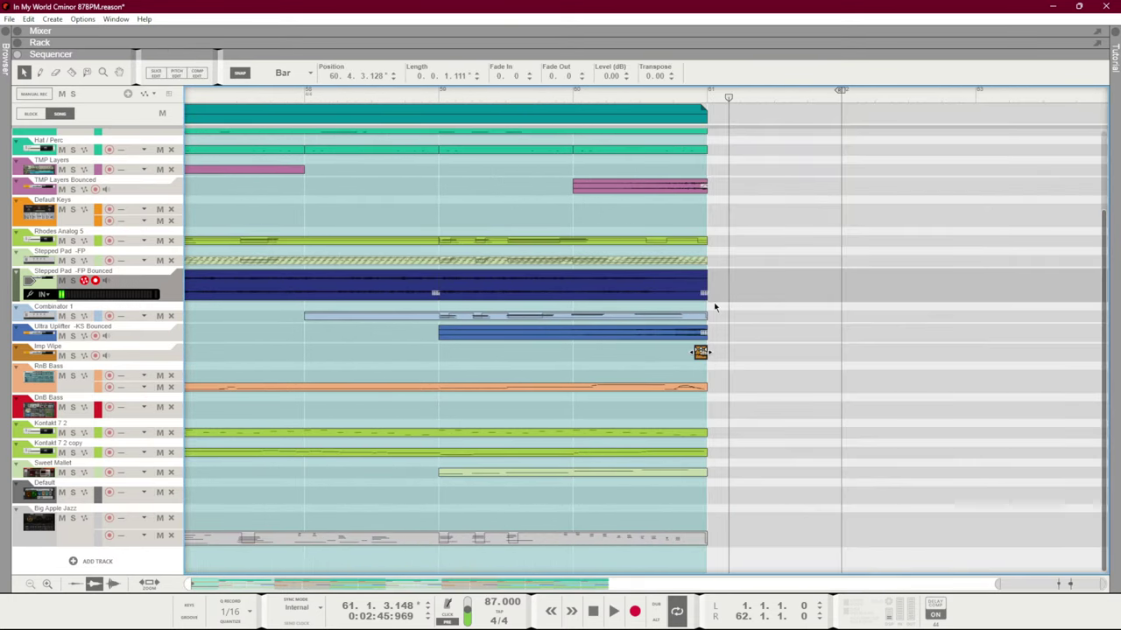
double_click(565, 76)
key("Return")
left_click(676, 102)
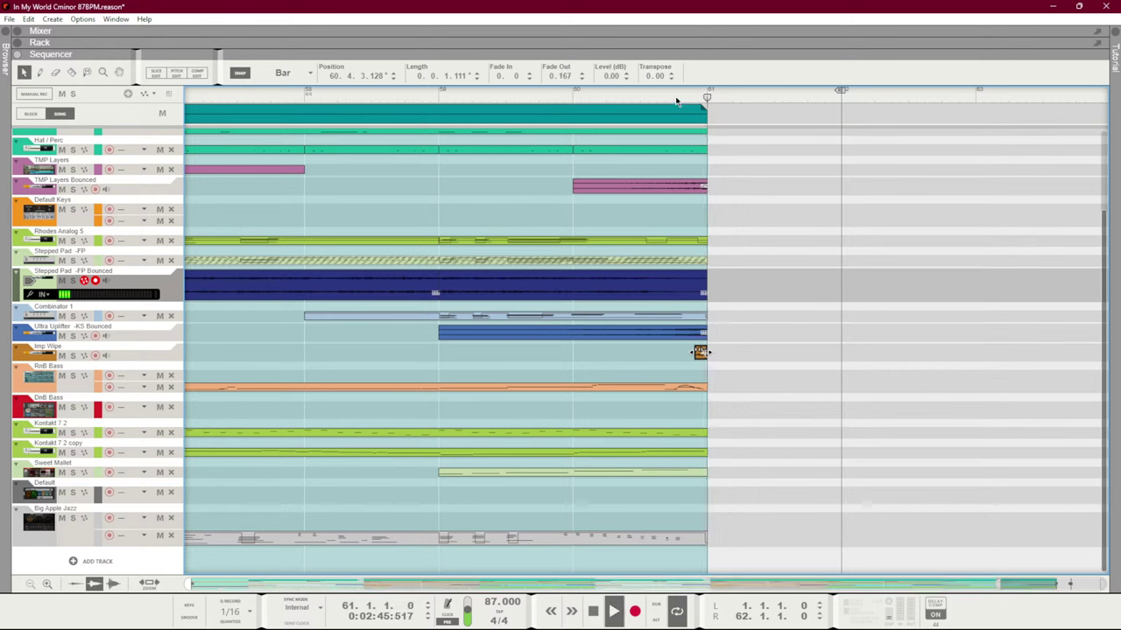
left_click(572, 95)
key("space")
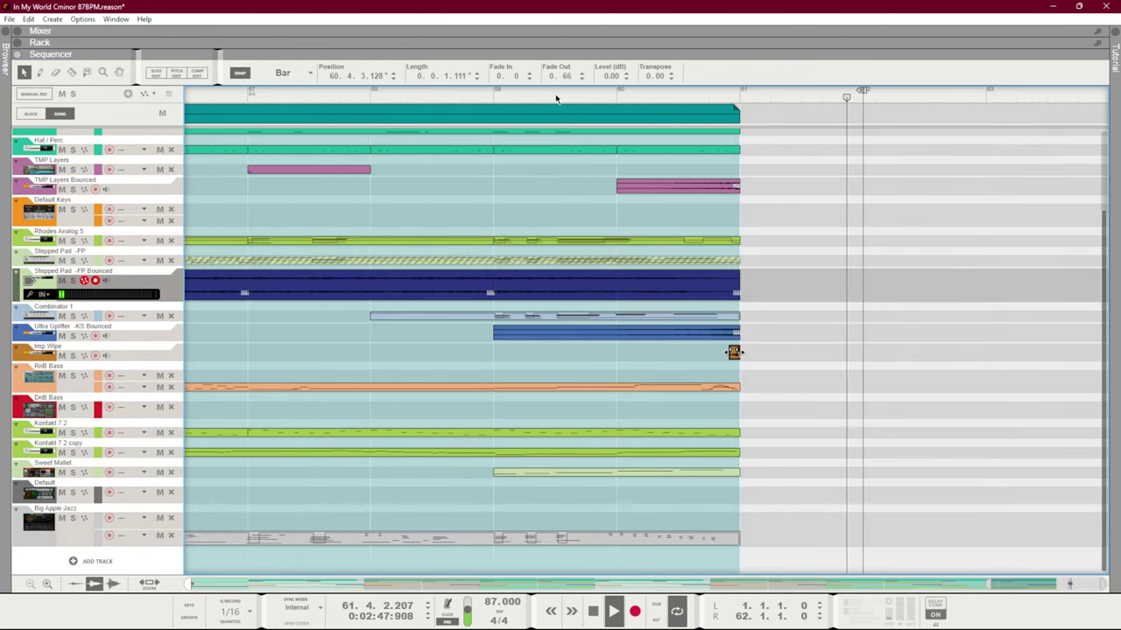
Extend the loop's right locator past the song's ending to bar 65 and deselect the Imp Wipe clip
scroll(678, 101, "down", 5)
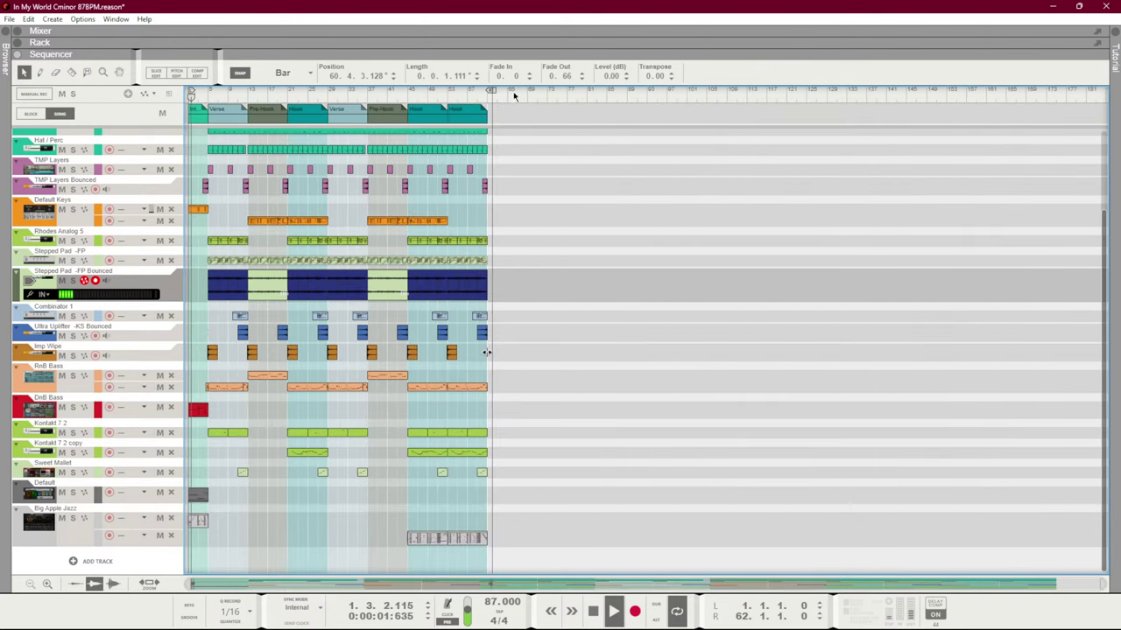
left_click_drag(491, 92, 506, 91)
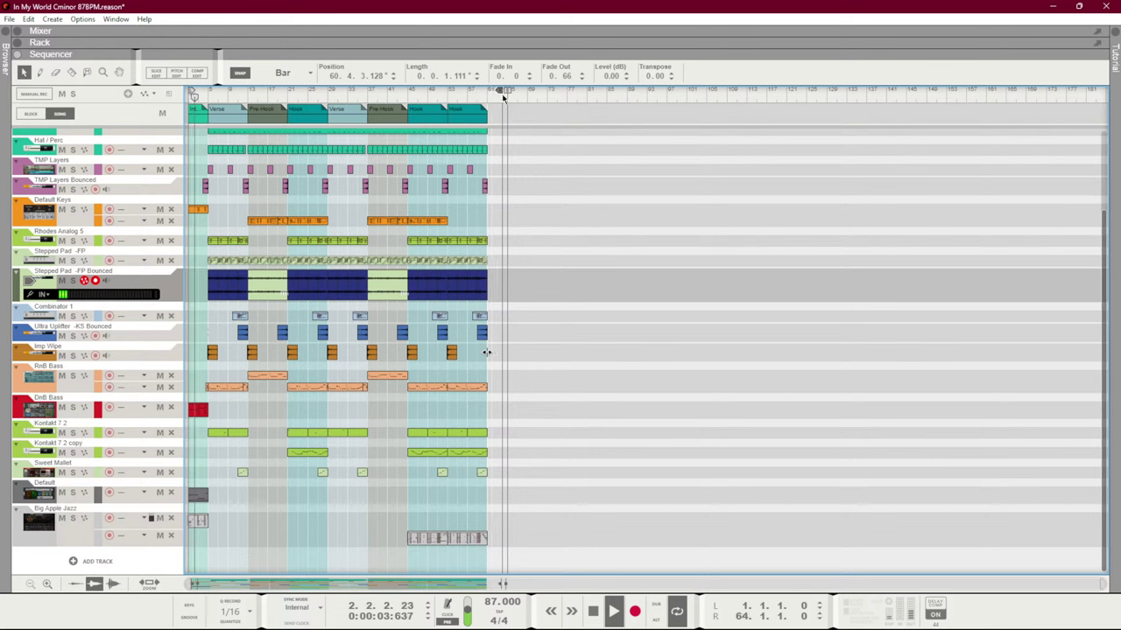
left_click(532, 180)
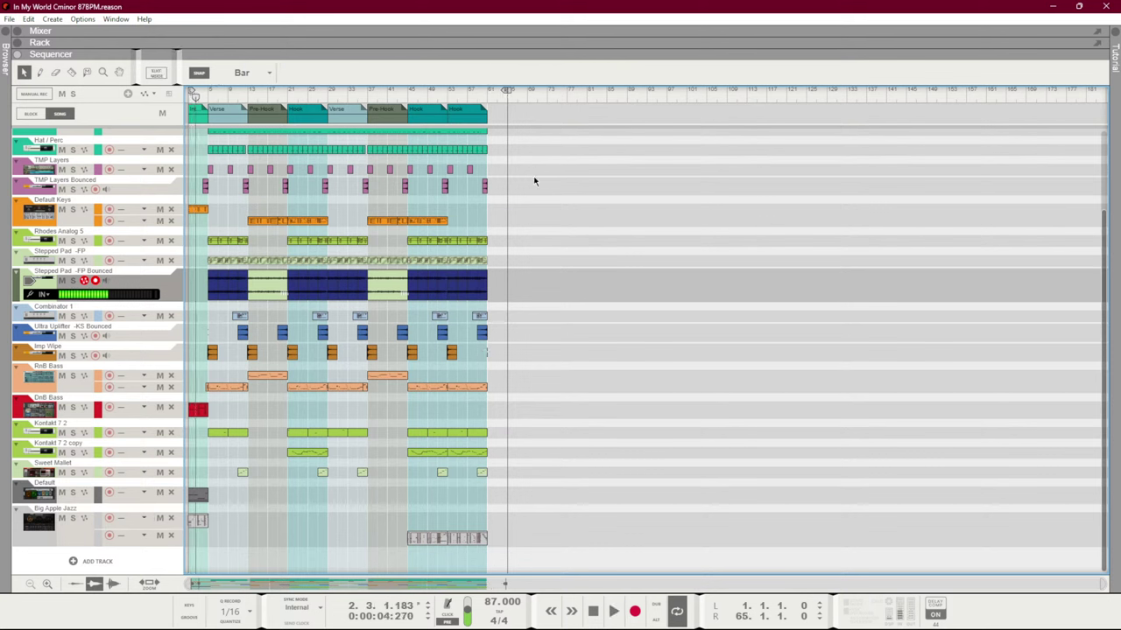
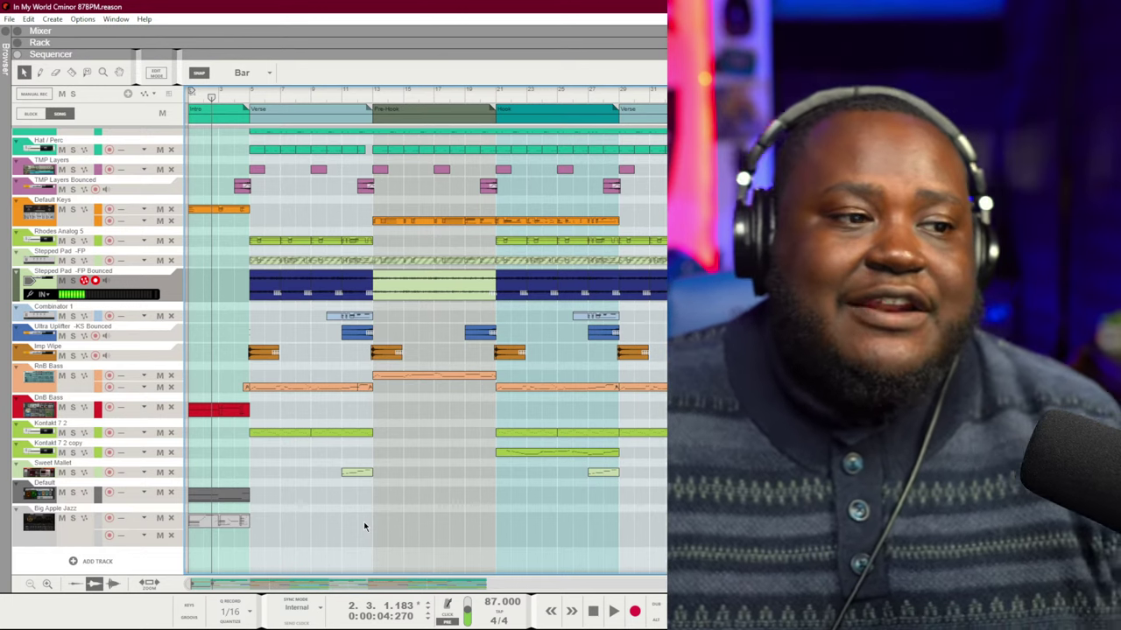
Place the song position at bar 29, the end of the first hook, and record-enable the Rhodes Analog 5 track
scroll(364, 524, "up", 3)
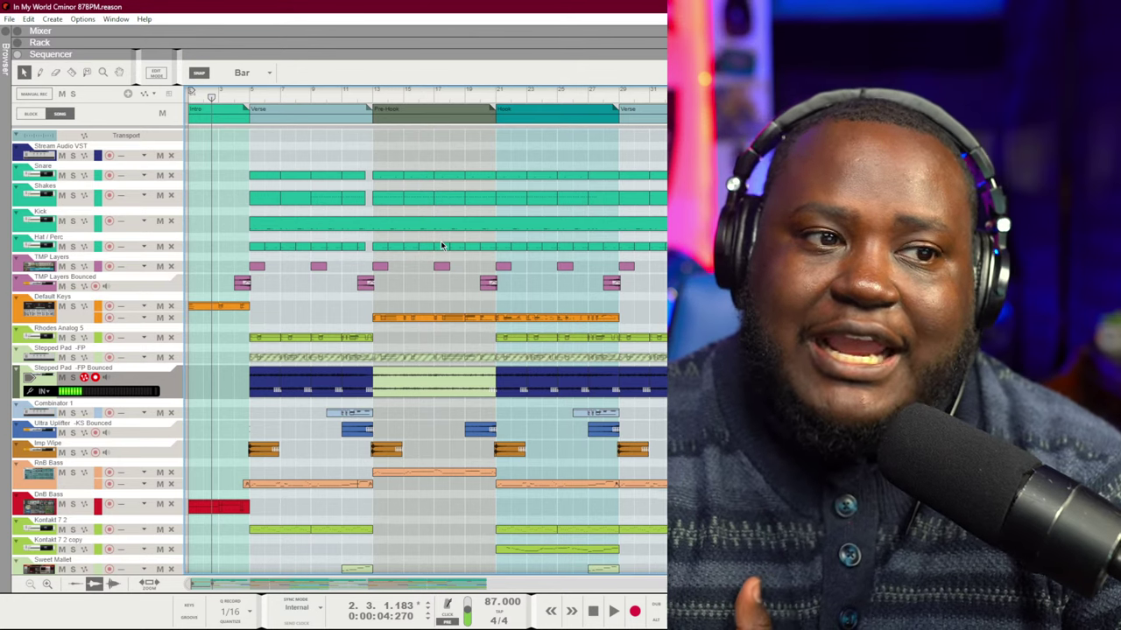
scroll(440, 241, "down", 3)
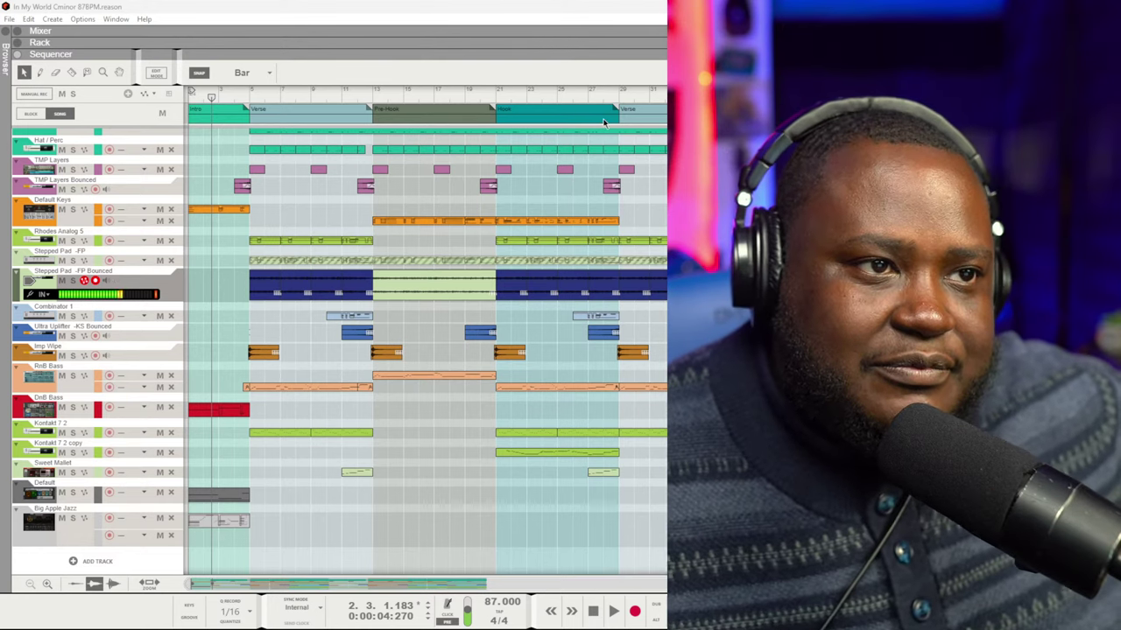
left_click(617, 99)
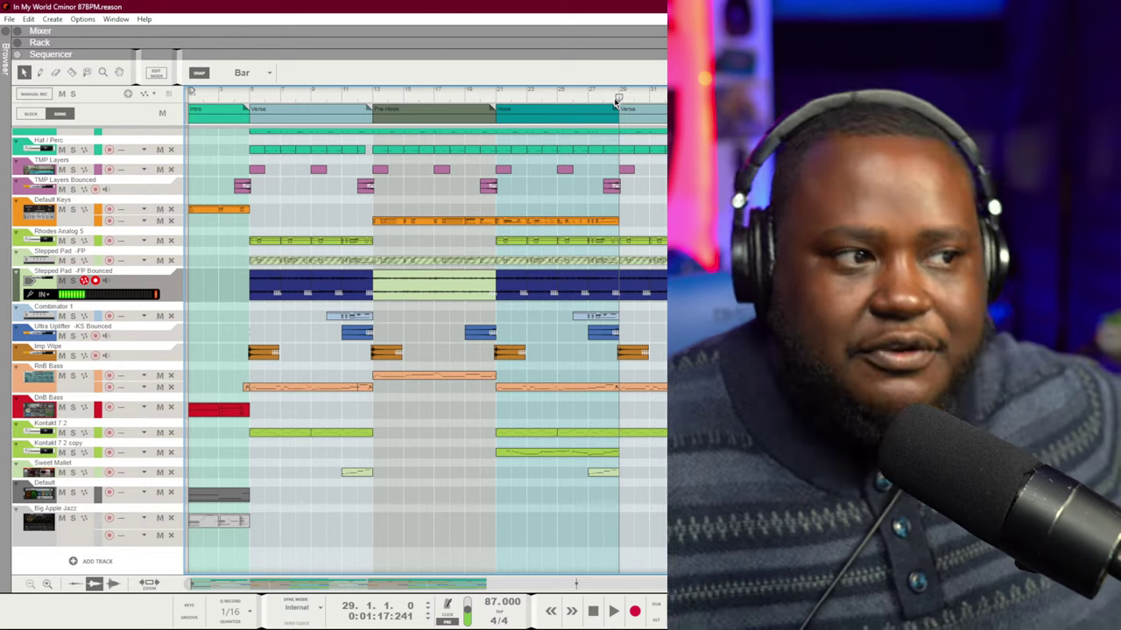
left_click(112, 313)
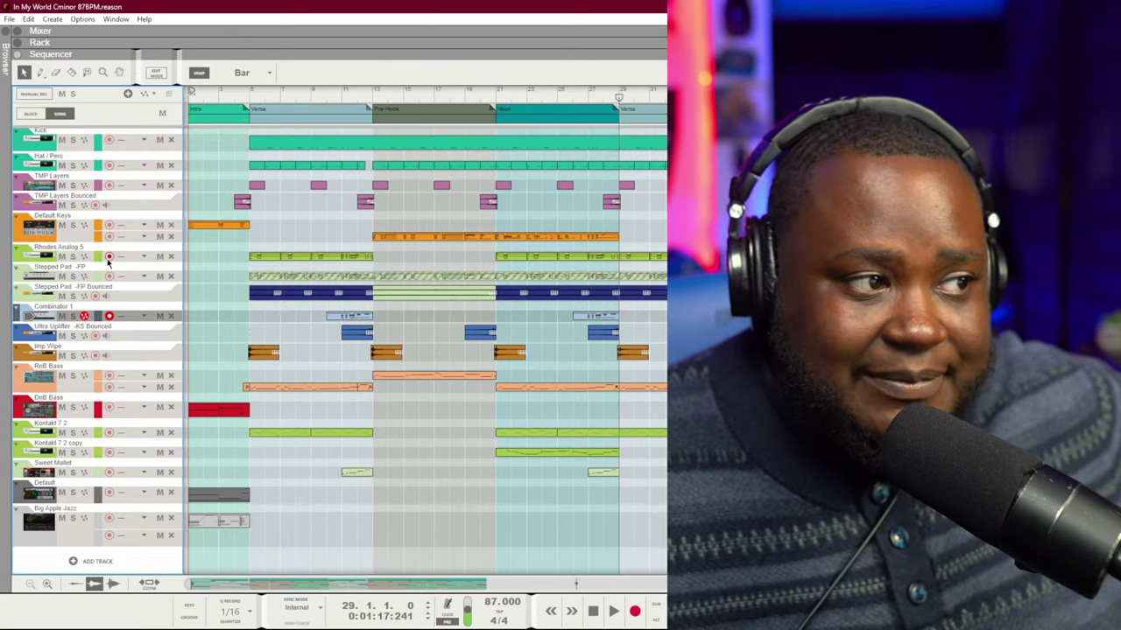
left_click(108, 258)
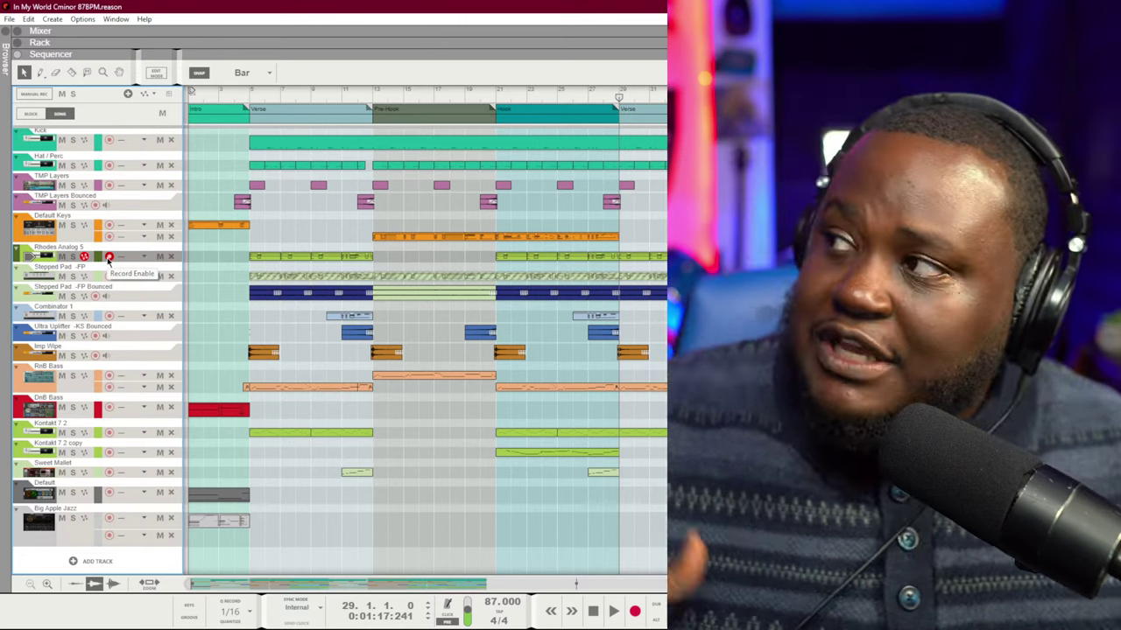